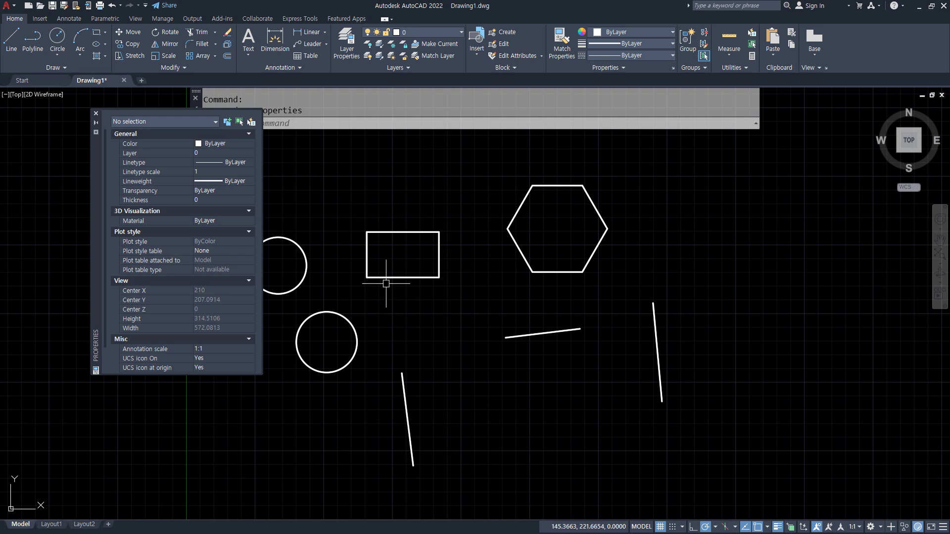
# Inspect the rectangle's vertex coordinates, area and length in the Properties palette, and close the palette with the rectangle deselected
pyautogui.click(386, 278)
pyautogui.moveTo(319, 241)
pyautogui.mouseDown()
pyautogui.moveTo(495, 277)
pyautogui.moveTo(453, 300)
pyautogui.mouseUp()
pyautogui.moveTo(313, 212); pyautogui.dragTo(254, 218)
pyautogui.moveTo(238, 163); pyautogui.dragTo(238, 379)
pyautogui.press('Escape')
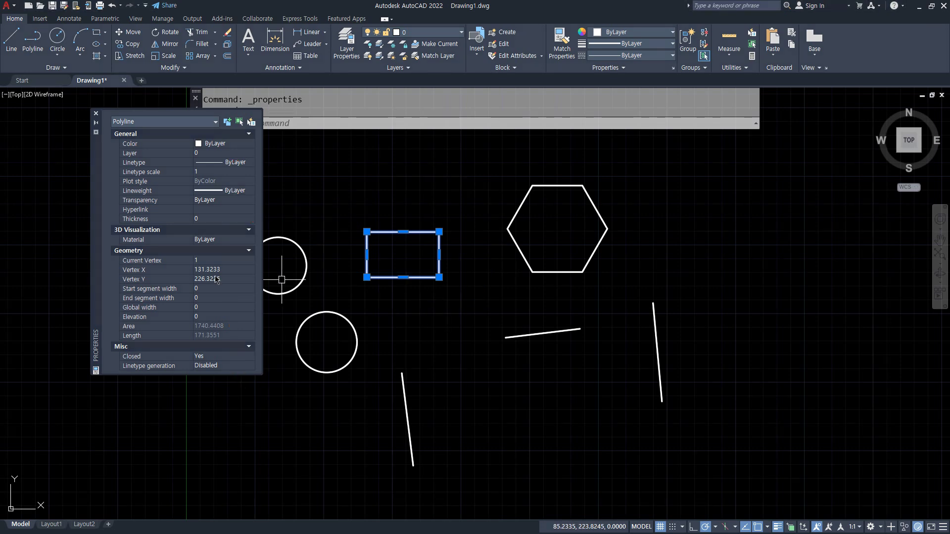
pyautogui.click(96, 113)
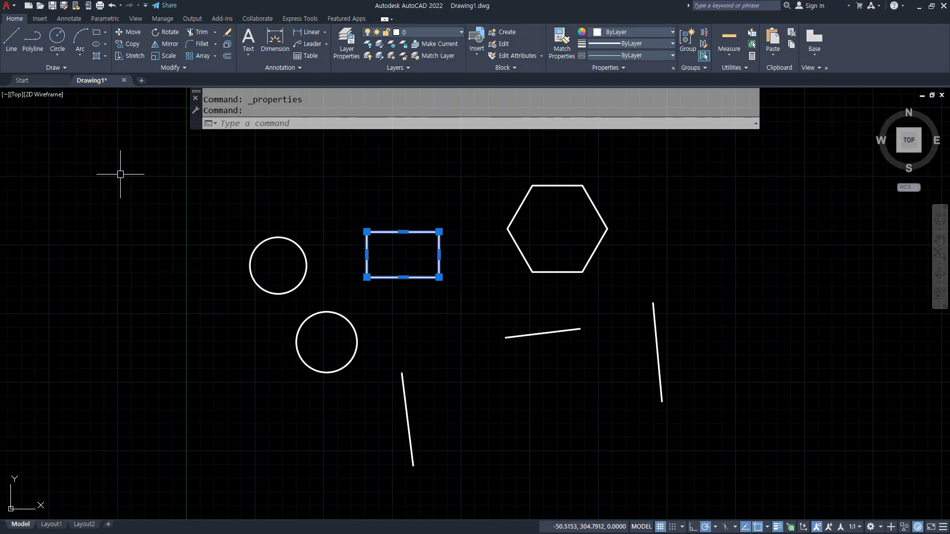
pyautogui.press('Escape')
pyautogui.press('Escape')
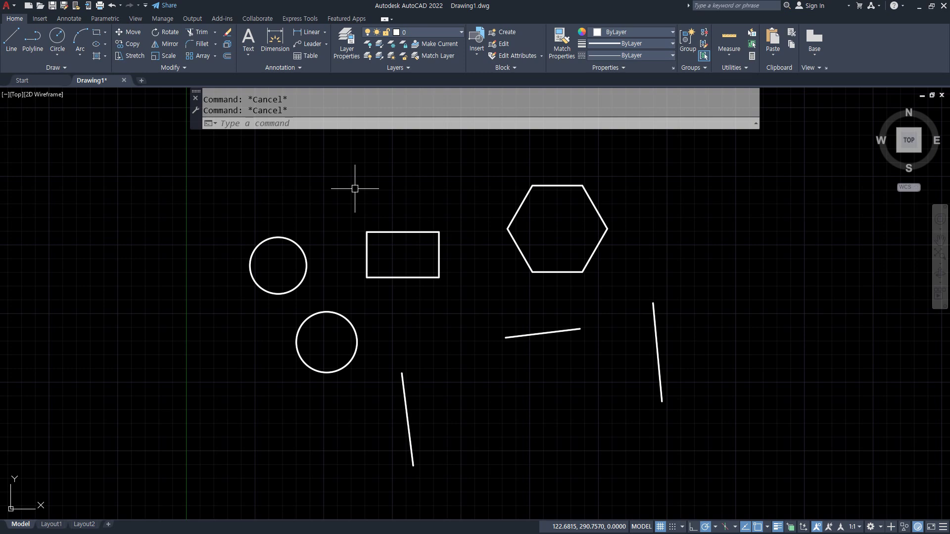
# List the rectangle's object data with the LIST command and close the listing
pyautogui.write('LIST')
pyautogui.press('Return')
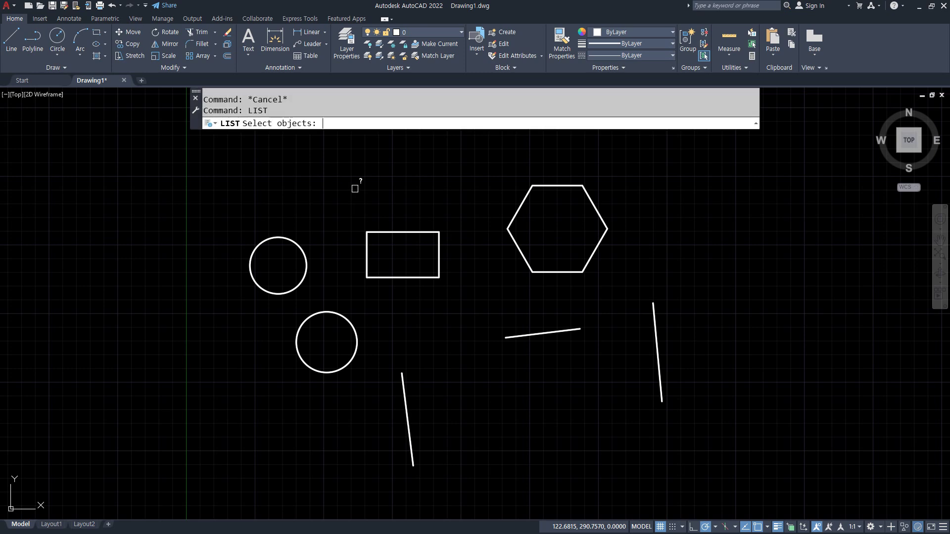
pyautogui.click(385, 232)
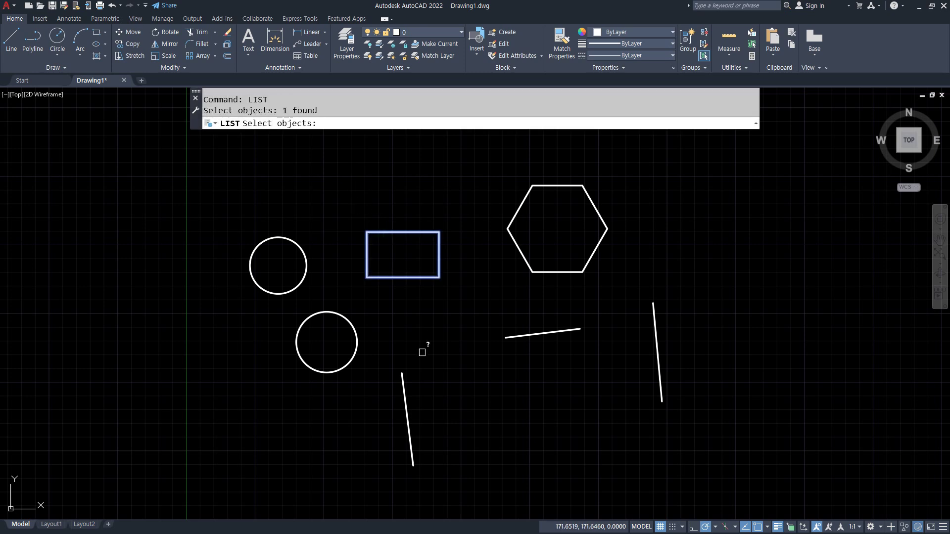
pyautogui.press('Return')
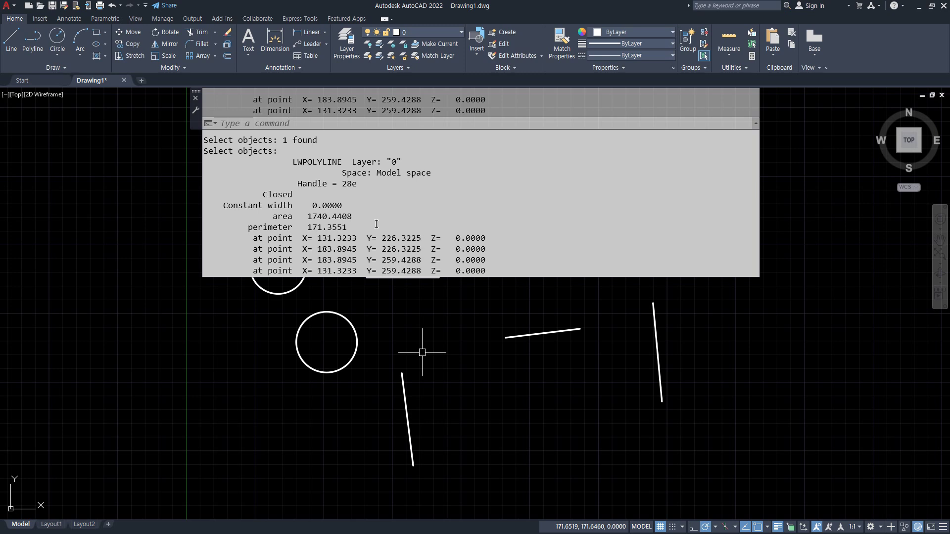
pyautogui.press('Escape')
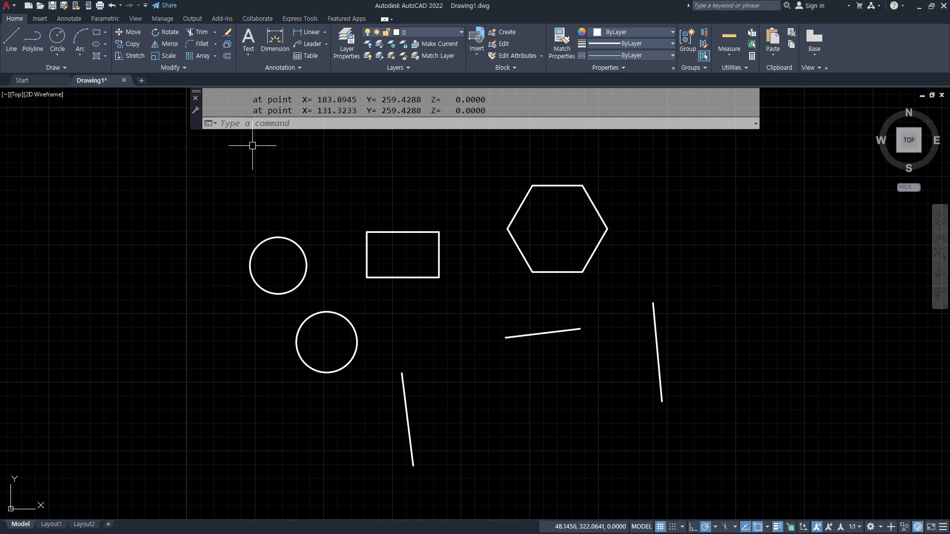
pyautogui.press('Escape')
pyautogui.press('Escape')
# Run LIST on the upper circle, the rectangle and the hexagon together, paging through to the end of the output
pyautogui.write('li')
pyautogui.press('Return')
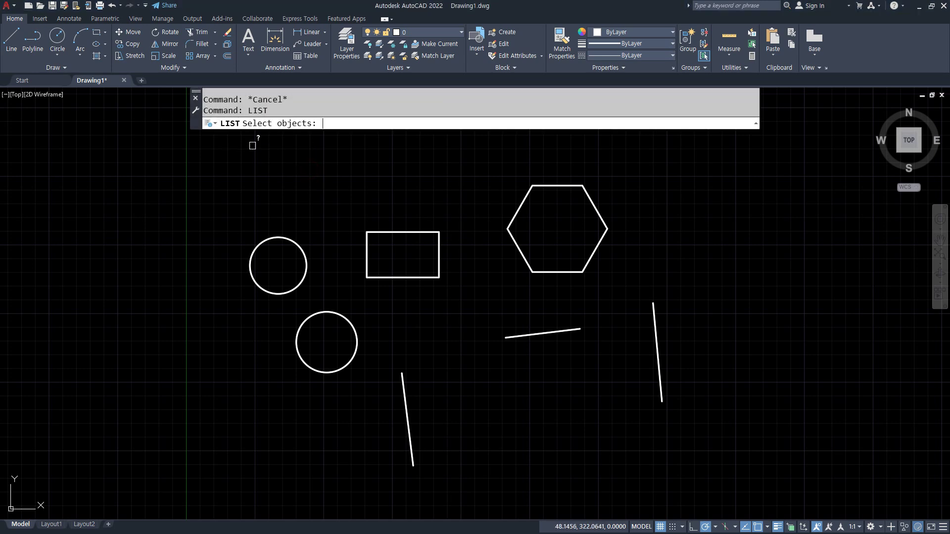
pyautogui.click(583, 147)
pyautogui.click(256, 276)
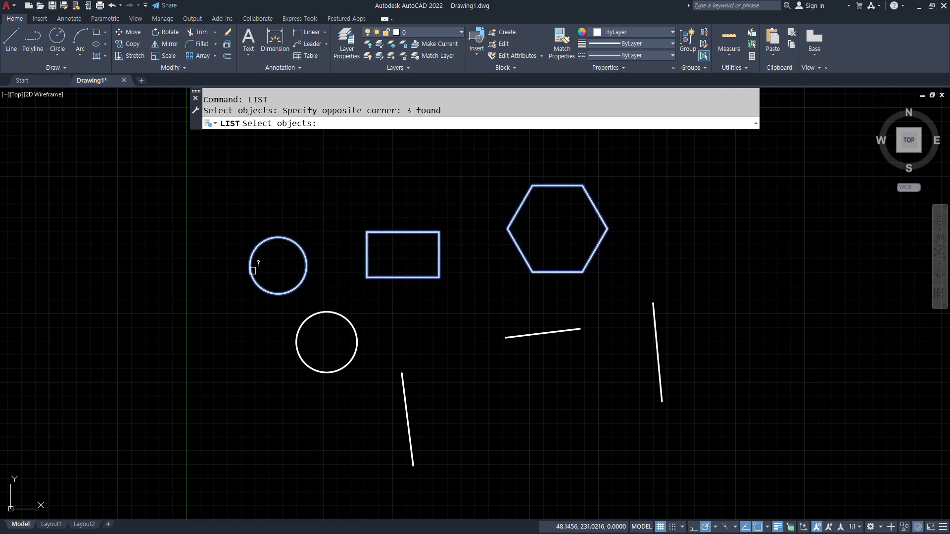
pyautogui.press('Return')
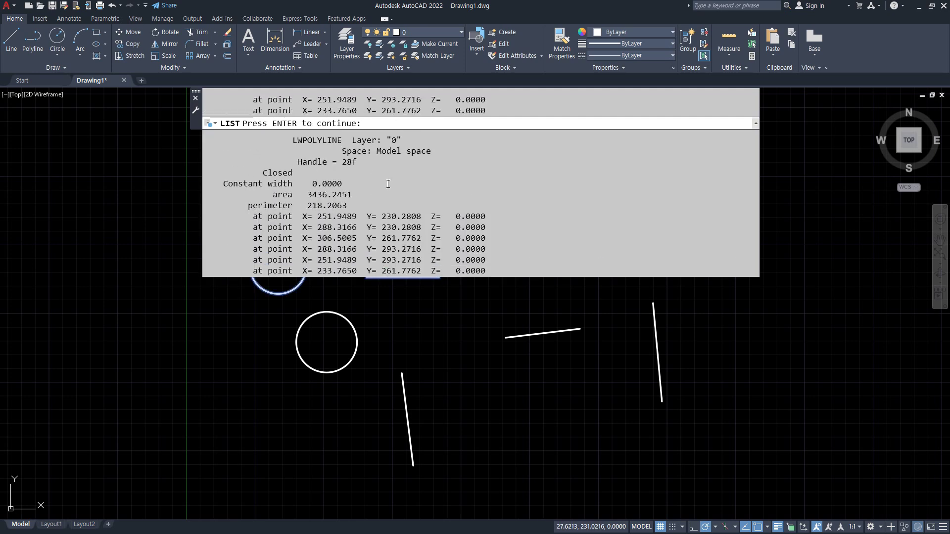
pyautogui.press('Return')
pyautogui.press('Return')
pyautogui.press('Return')
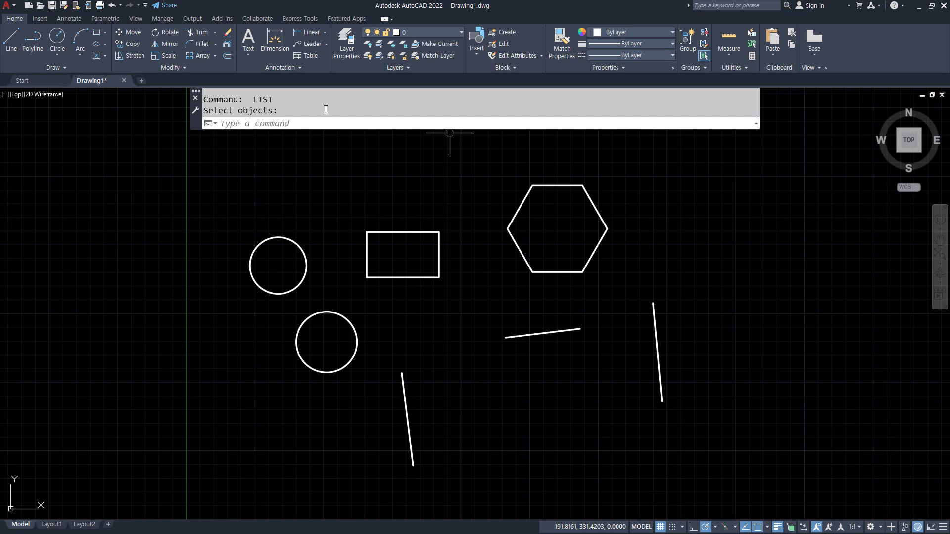
# Review the listed data of the circle and both polylines in the expanded command history, and collapse it
pyautogui.press('F2')
pyautogui.scroll(3, 496, 238)
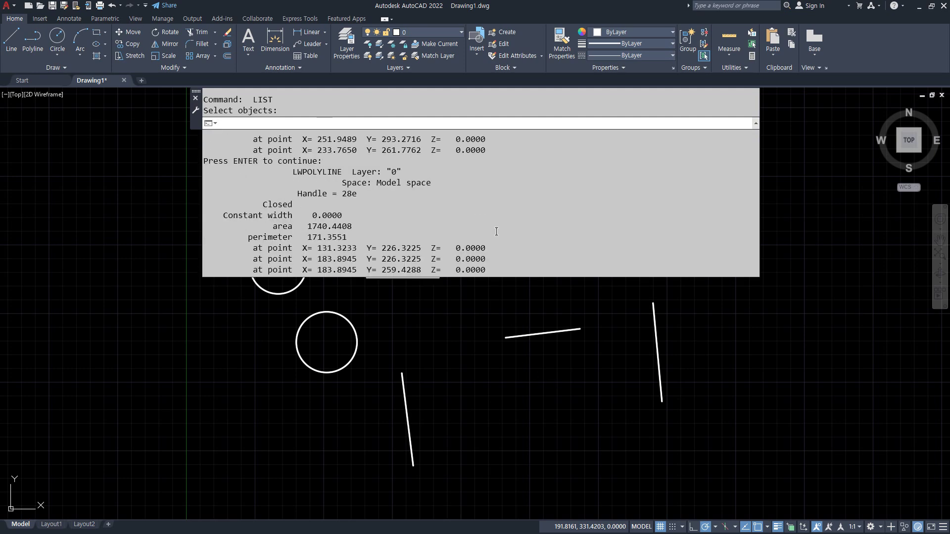
pyautogui.scroll(6, 497, 228)
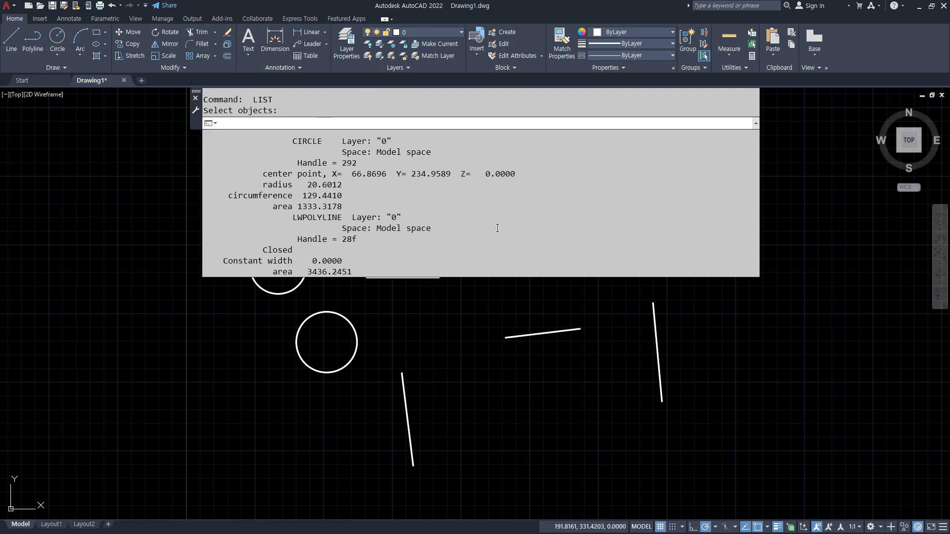
pyautogui.scroll(6, 497, 229)
pyautogui.press('F2')
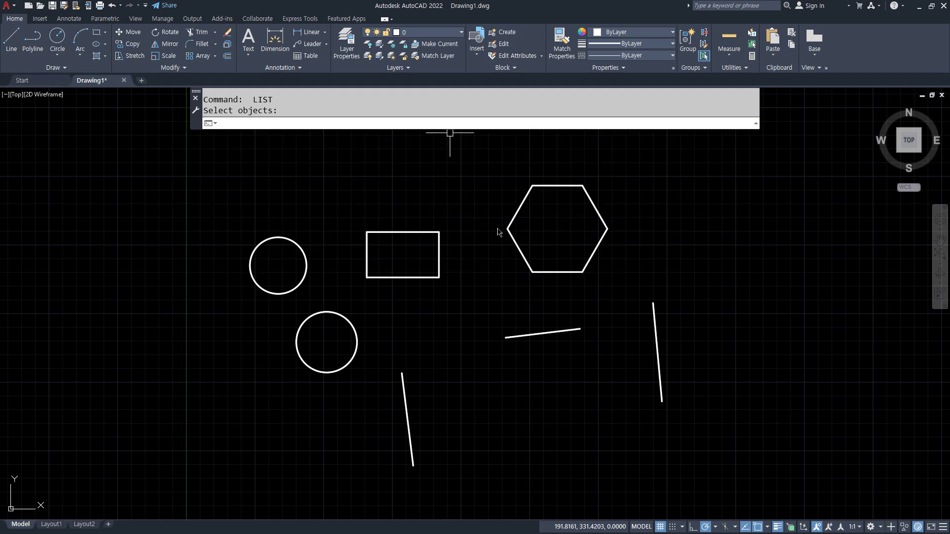
# Switch to the Notepad notes and look at the DIst (DI) entry among the inquiry commands
pyautogui.hotkey('alt', 'Tab')
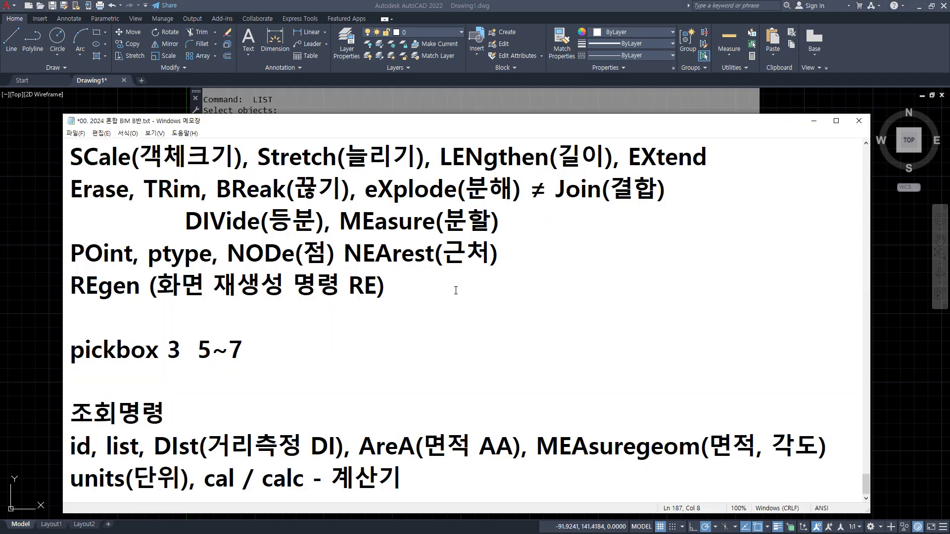
pyautogui.moveTo(152, 461); pyautogui.dragTo(343, 460)
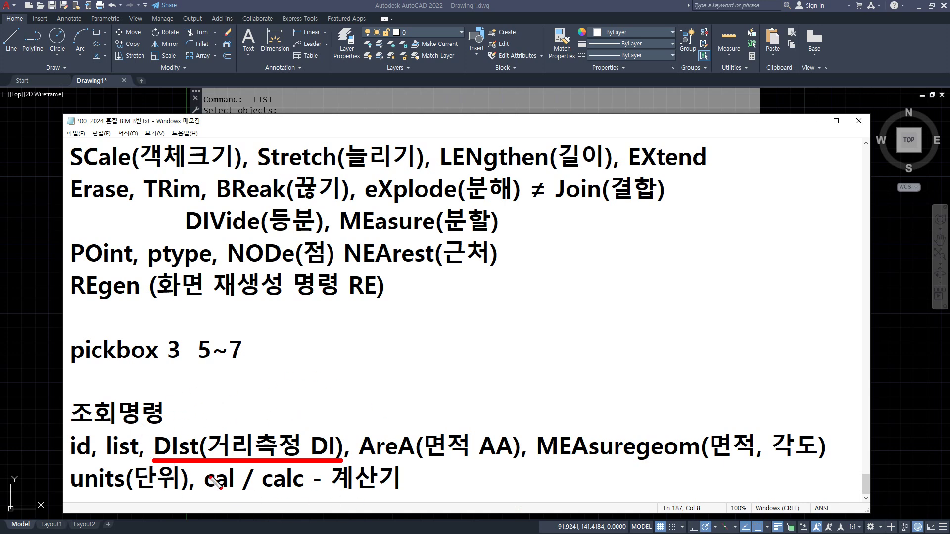
pyautogui.press('Escape')
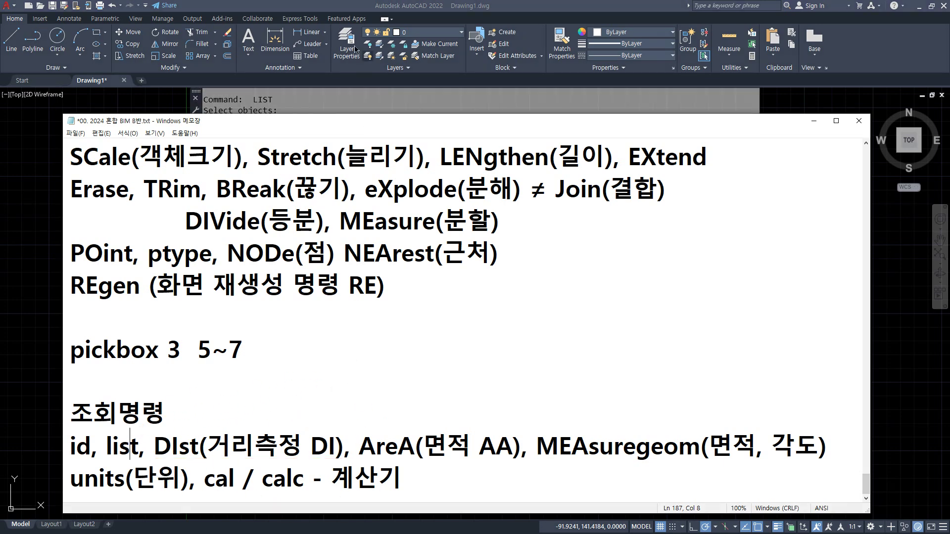
# Switch back to AutoCAD, measure the length of the rectangle's lower edge with DIST and review the result in the command history
pyautogui.click(328, 15)
pyautogui.write('di')
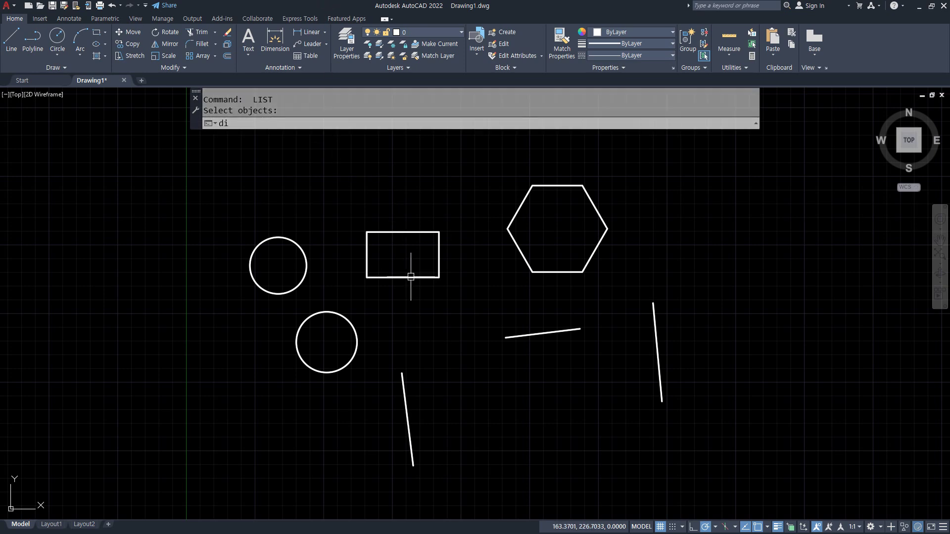
pyautogui.press('Return')
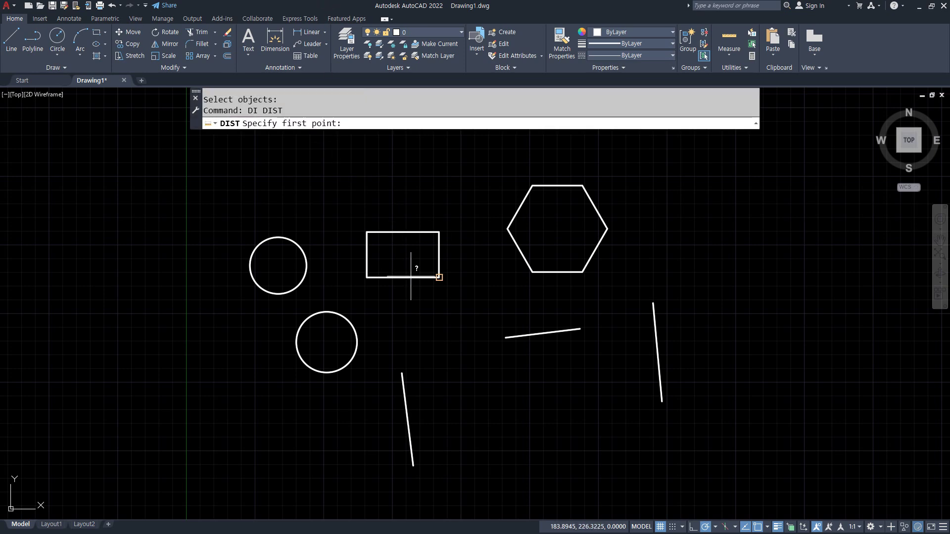
pyautogui.click(366, 277)
pyautogui.click(439, 278)
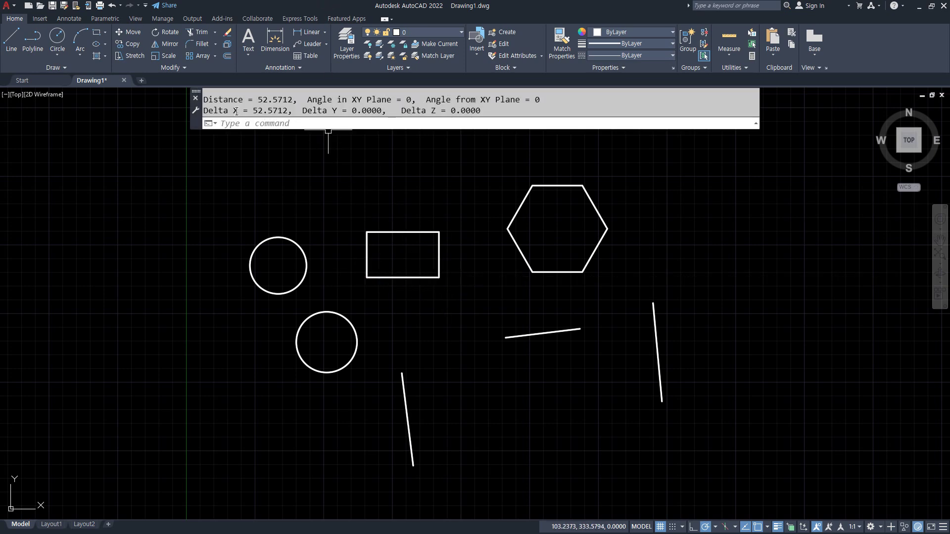
pyautogui.press('alt')
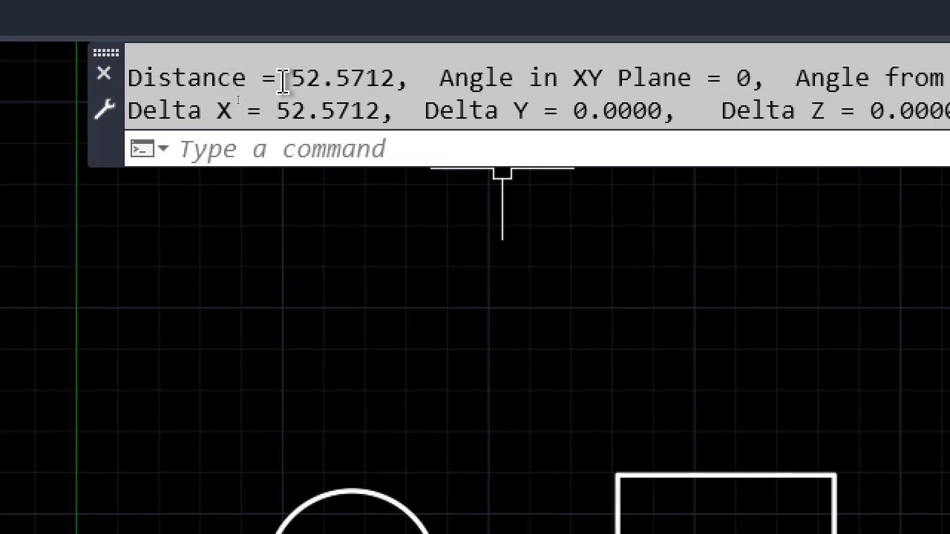
pyautogui.moveTo(290, 77); pyautogui.dragTo(352, 74)
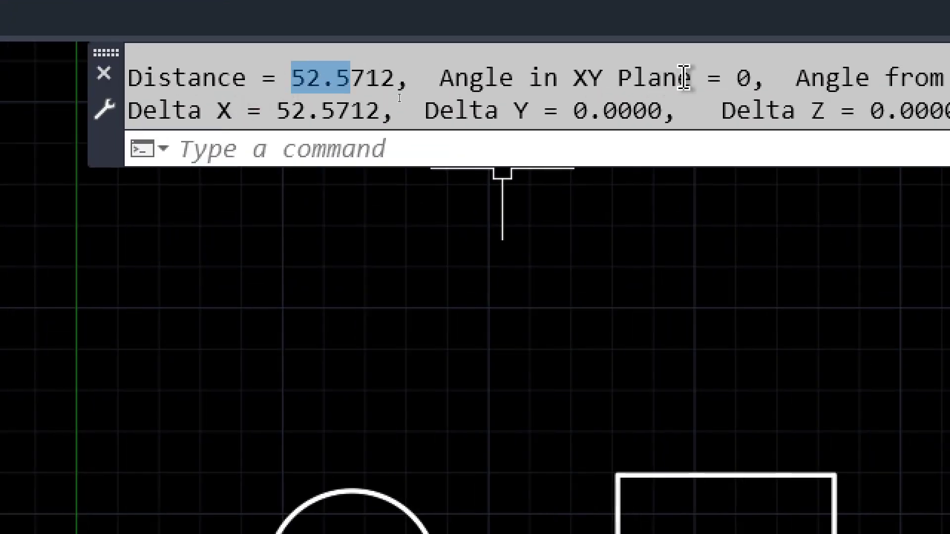
pyautogui.click(736, 71)
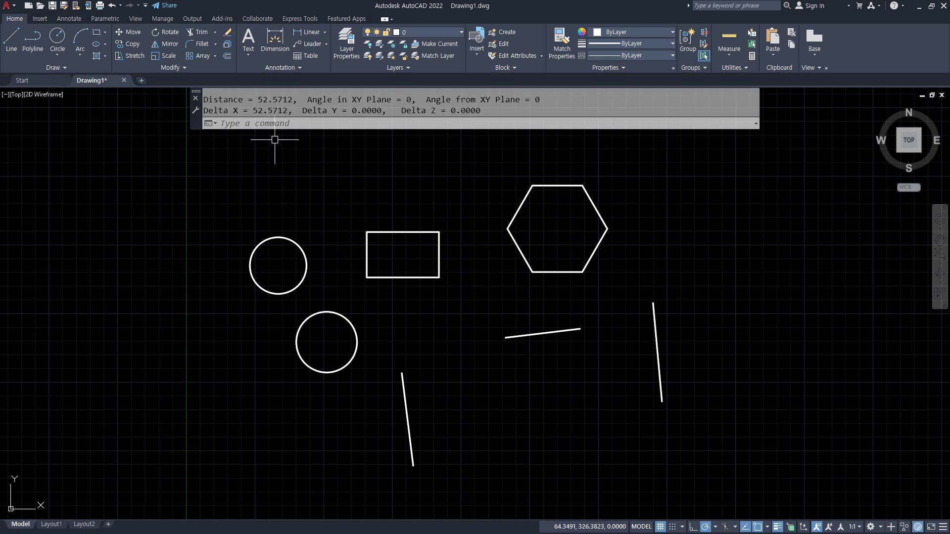
pyautogui.press('F2')
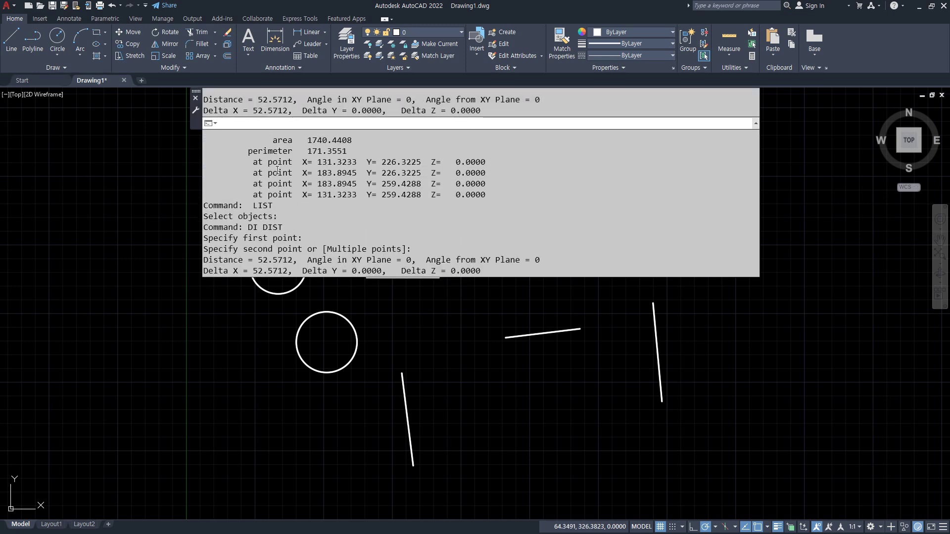
pyautogui.press('F2')
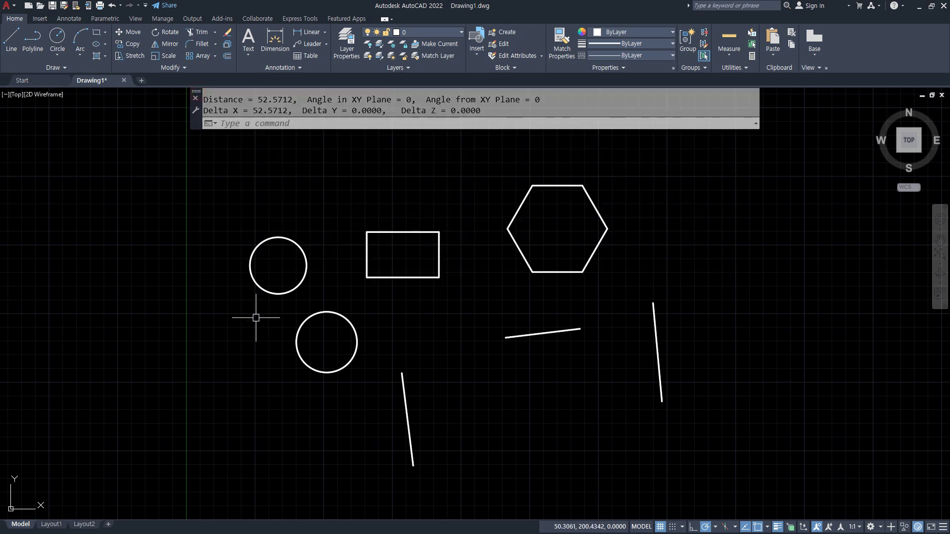
# Dock the command line below the drawing area to view the history in the separate text window, and float it again above the shapes
pyautogui.moveTo(196, 92); pyautogui.dragTo(265, 499)
pyautogui.press('F2')
pyautogui.press('F2')
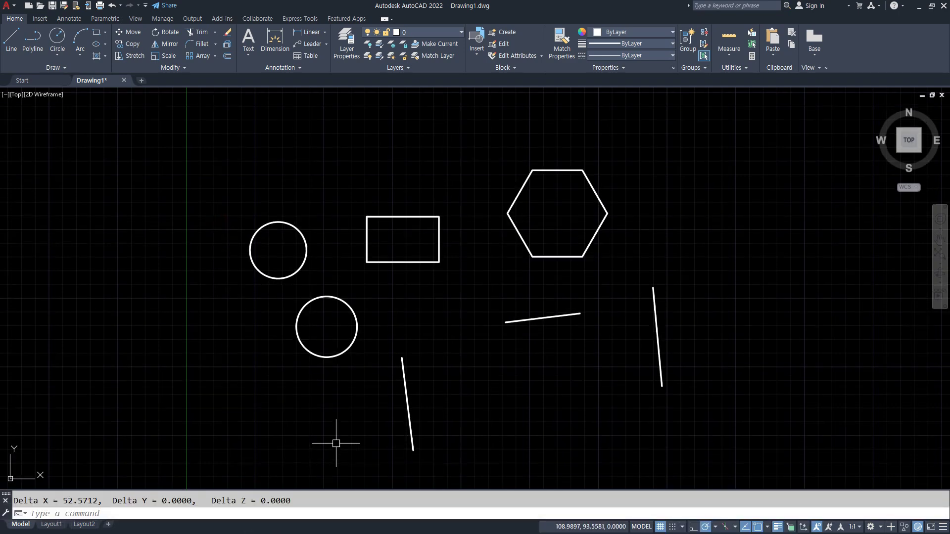
pyautogui.press('F2')
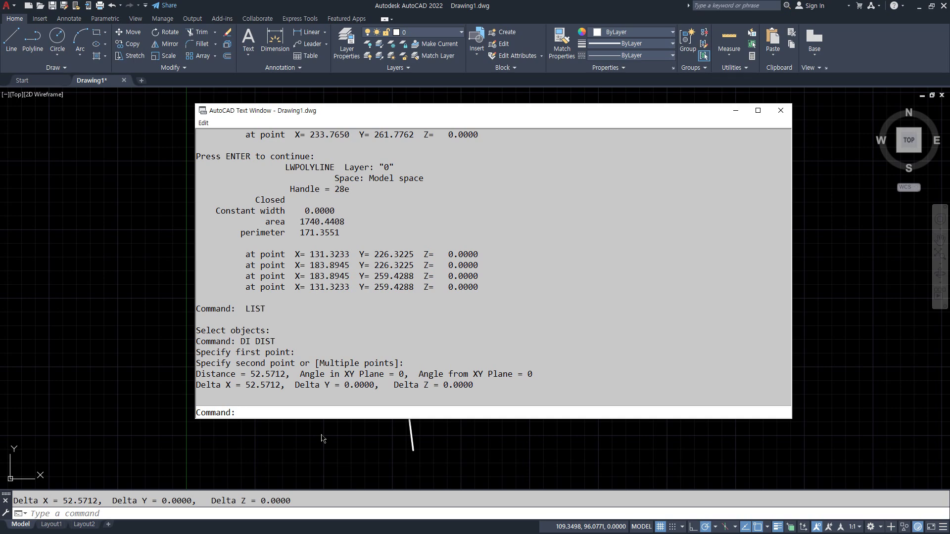
pyautogui.press('F2')
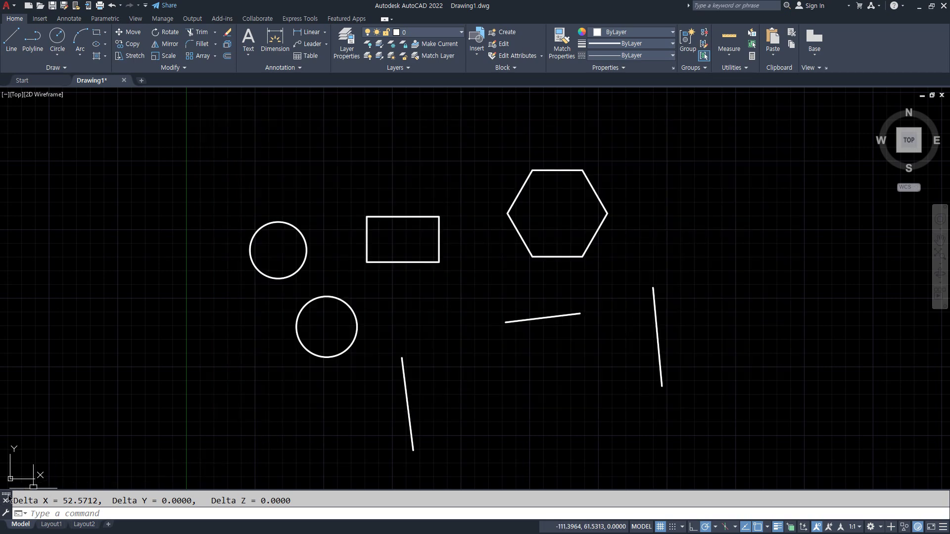
pyautogui.moveTo(8, 497)
pyautogui.mouseDown()
pyautogui.moveTo(46, 445)
pyautogui.moveTo(163, 158)
pyautogui.moveTo(214, 92)
pyautogui.mouseUp()
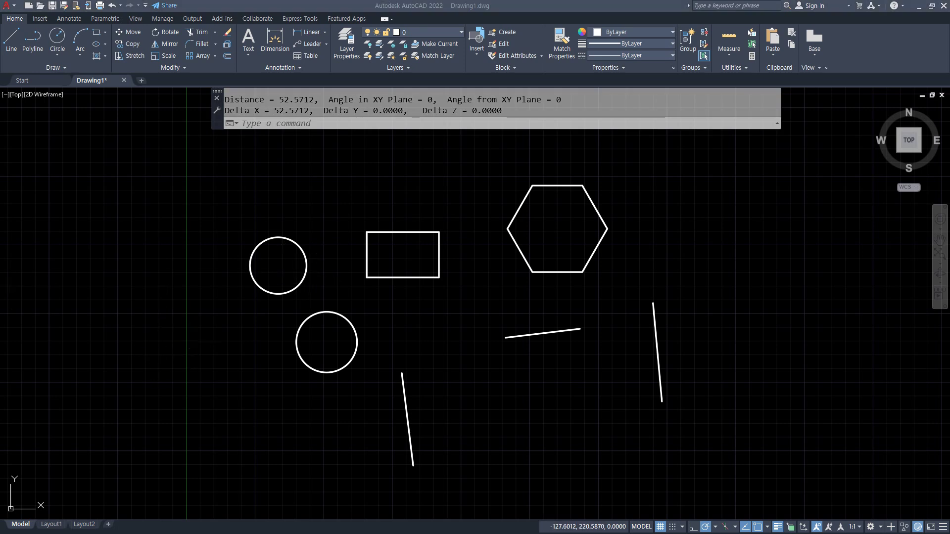
# Switch to the Notepad notes and look at the AreA (AA) entry among the inquiry commands
pyautogui.hotkey('alt', 'Tab')
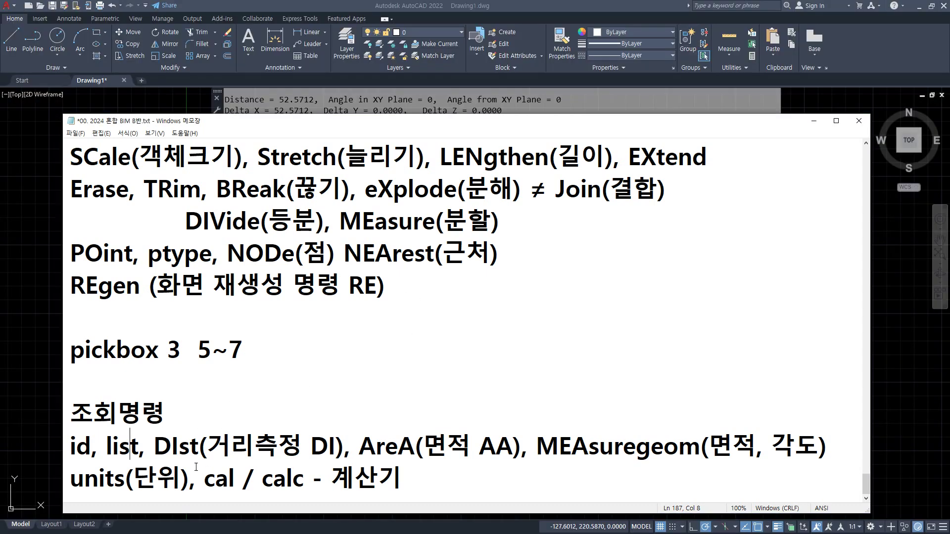
pyautogui.hotkey('ctrl', '2')
pyautogui.moveTo(351, 460)
pyautogui.mouseDown()
pyautogui.moveTo(513, 460)
pyautogui.moveTo(357, 465)
pyautogui.mouseUp()
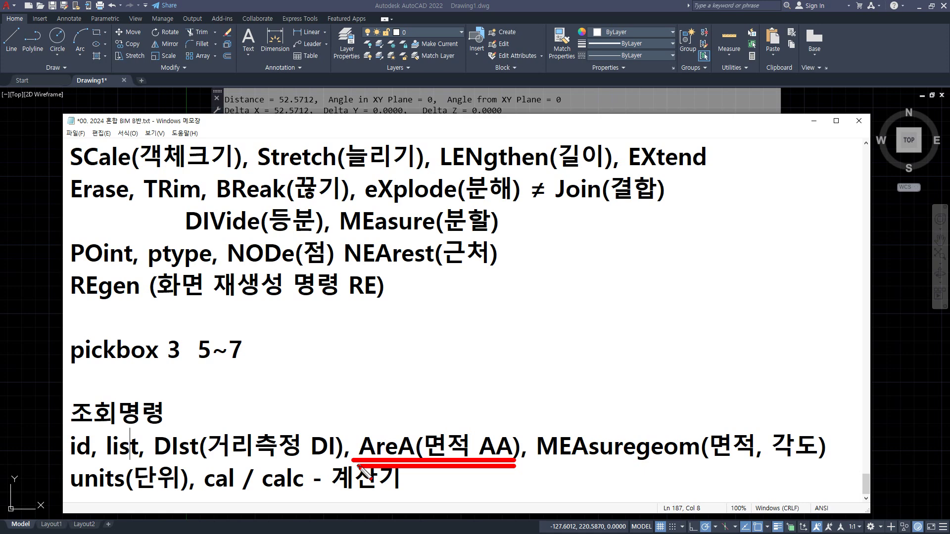
pyautogui.moveTo(425, 326)
pyautogui.mouseDown()
pyautogui.moveTo(421, 353)
pyautogui.moveTo(498, 319)
pyautogui.moveTo(489, 369)
pyautogui.mouseUp()
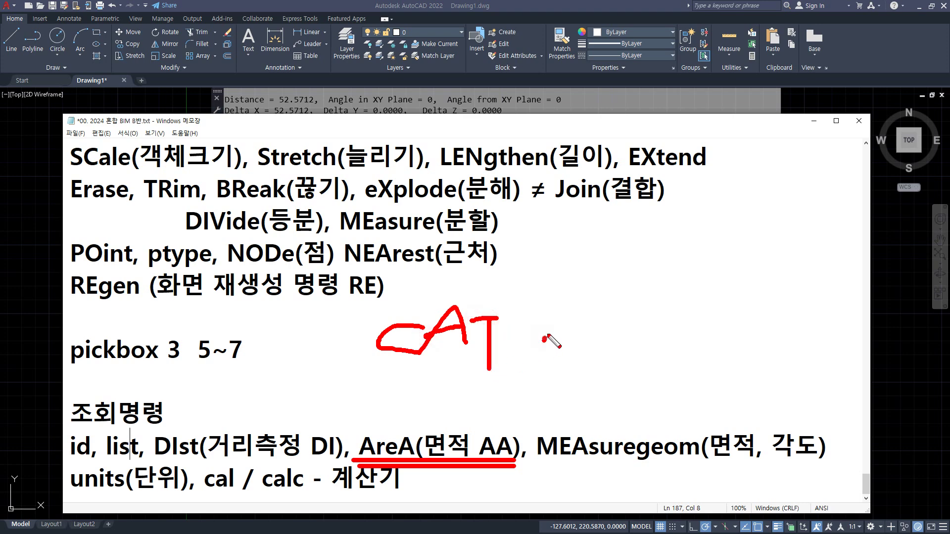
pyautogui.moveTo(543, 343)
pyautogui.mouseDown()
pyautogui.moveTo(556, 347)
pyautogui.moveTo(567, 309)
pyautogui.moveTo(564, 389)
pyautogui.mouseUp()
pyautogui.moveTo(626, 321)
pyautogui.mouseDown()
pyautogui.moveTo(654, 330)
pyautogui.moveTo(622, 377)
pyautogui.mouseUp()
pyautogui.moveTo(631, 341); pyautogui.dragTo(626, 369)
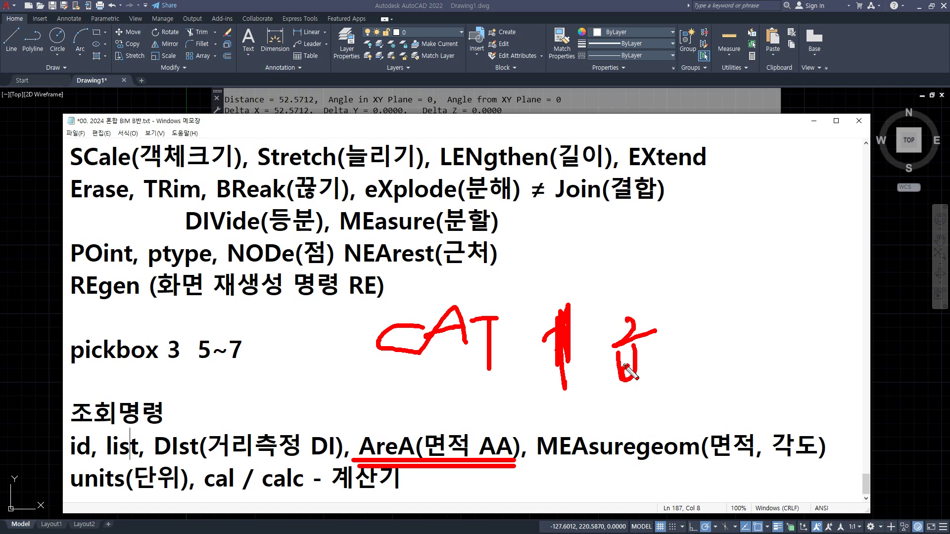
pyautogui.moveTo(622, 240)
pyautogui.mouseDown()
pyautogui.moveTo(641, 260)
pyautogui.moveTo(619, 283)
pyautogui.mouseUp()
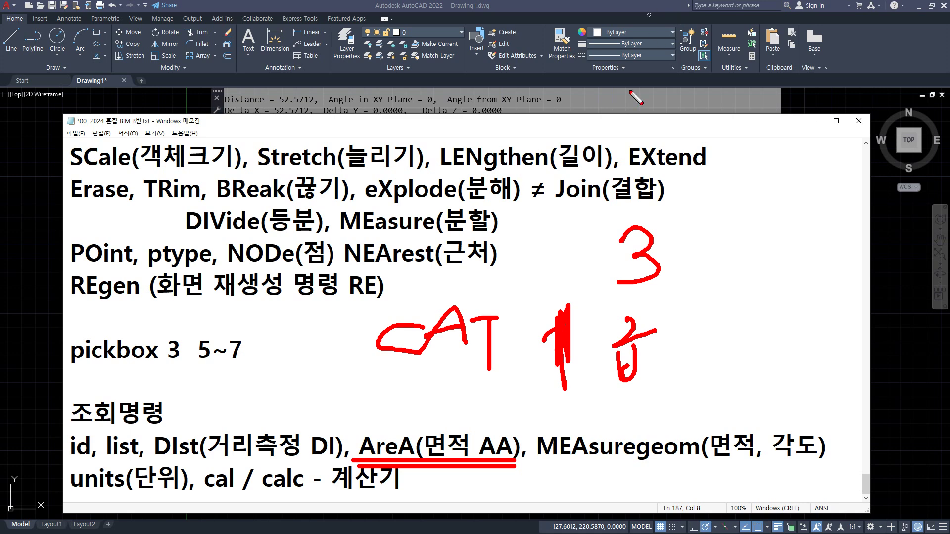
pyautogui.moveTo(723, 192)
pyautogui.mouseDown()
pyautogui.moveTo(756, 211)
pyautogui.moveTo(847, 194)
pyautogui.moveTo(834, 193)
pyautogui.mouseUp()
pyautogui.click(757, 212)
pyautogui.moveTo(867, 178)
pyautogui.mouseDown()
pyautogui.moveTo(863, 221)
pyautogui.moveTo(880, 187)
pyautogui.moveTo(885, 229)
pyautogui.mouseUp()
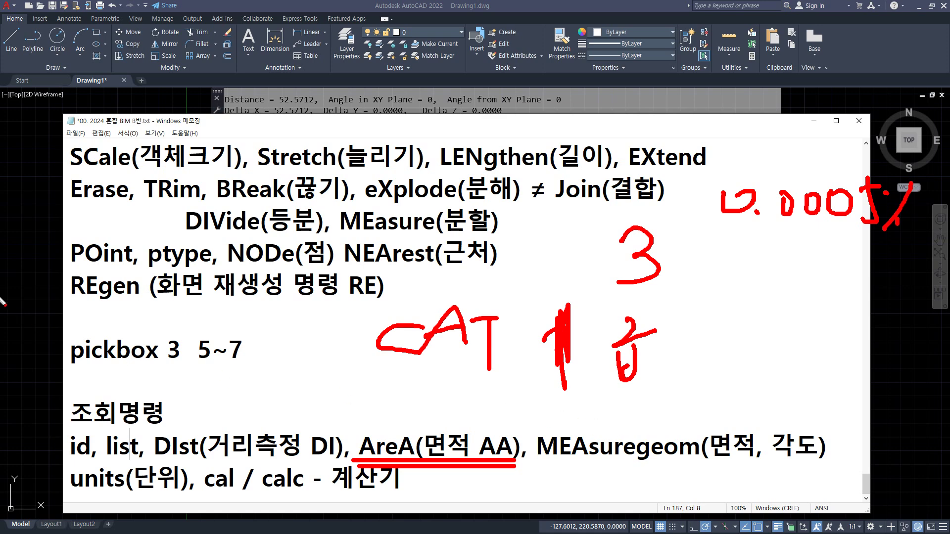
pyautogui.press('Escape')
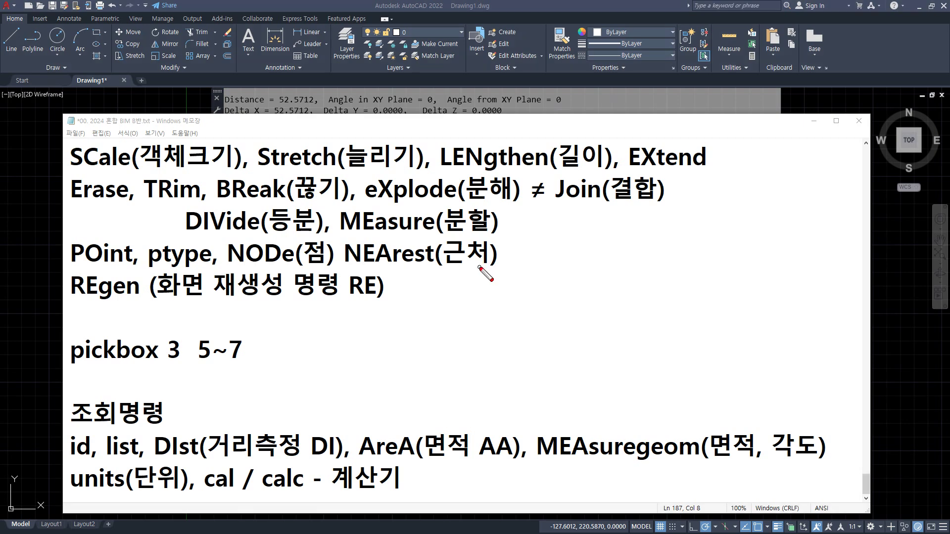
pyautogui.moveTo(494, 274)
pyautogui.mouseDown()
pyautogui.moveTo(494, 297)
pyautogui.moveTo(597, 294)
pyautogui.moveTo(618, 316)
pyautogui.moveTo(635, 286)
pyautogui.moveTo(638, 320)
pyautogui.mouseUp()
pyautogui.click(517, 319)
pyautogui.click(637, 283)
pyautogui.click(657, 320)
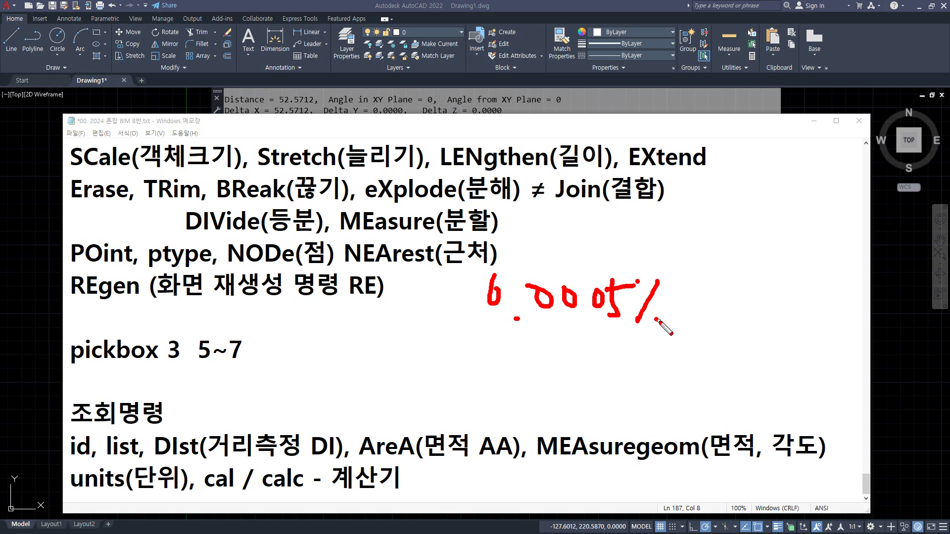
pyautogui.moveTo(662, 340)
pyautogui.mouseDown()
pyautogui.moveTo(592, 360)
pyautogui.moveTo(653, 258)
pyautogui.moveTo(680, 362)
pyautogui.mouseUp()
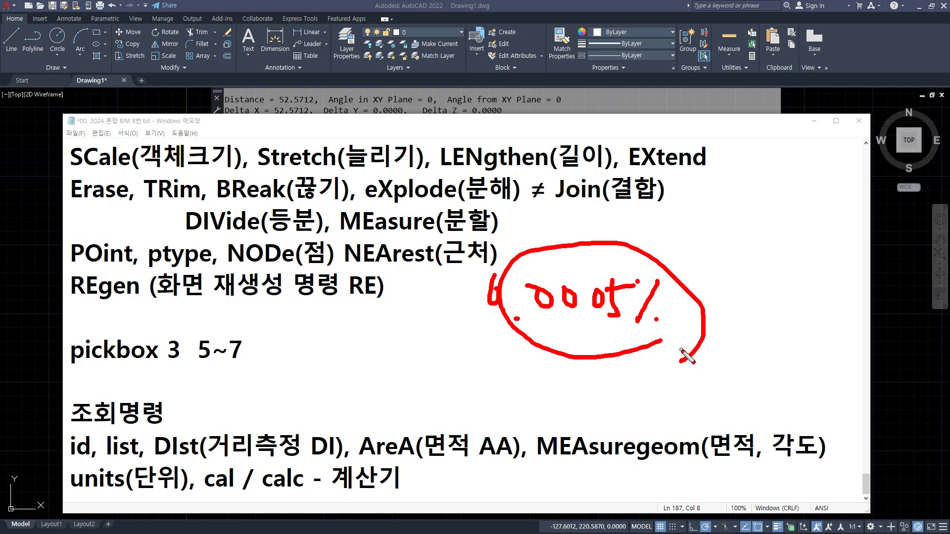
pyautogui.press('Escape')
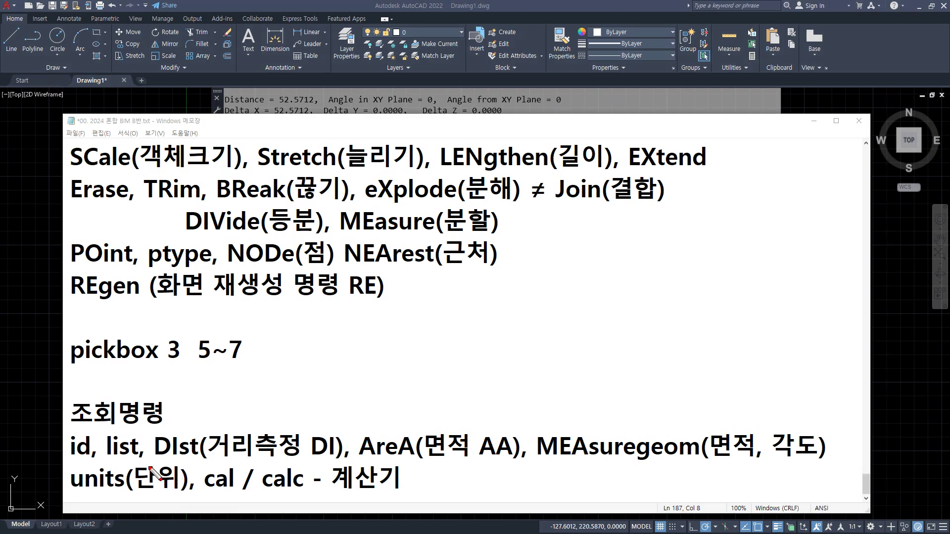
# Look at the DIst (DI) and AreA (AA) entries among the inquiry commands in the notes
pyautogui.moveTo(146, 465); pyautogui.dragTo(341, 464)
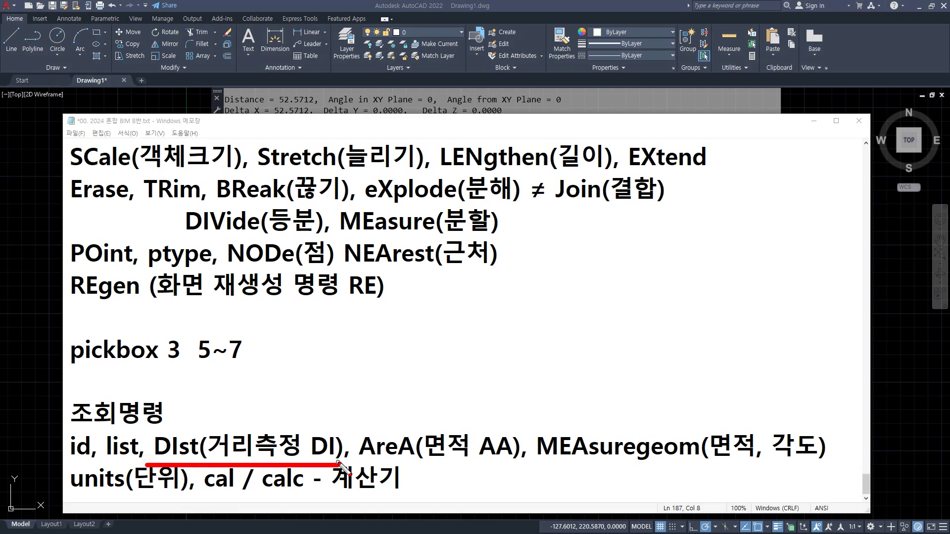
pyautogui.moveTo(354, 466); pyautogui.dragTo(554, 466)
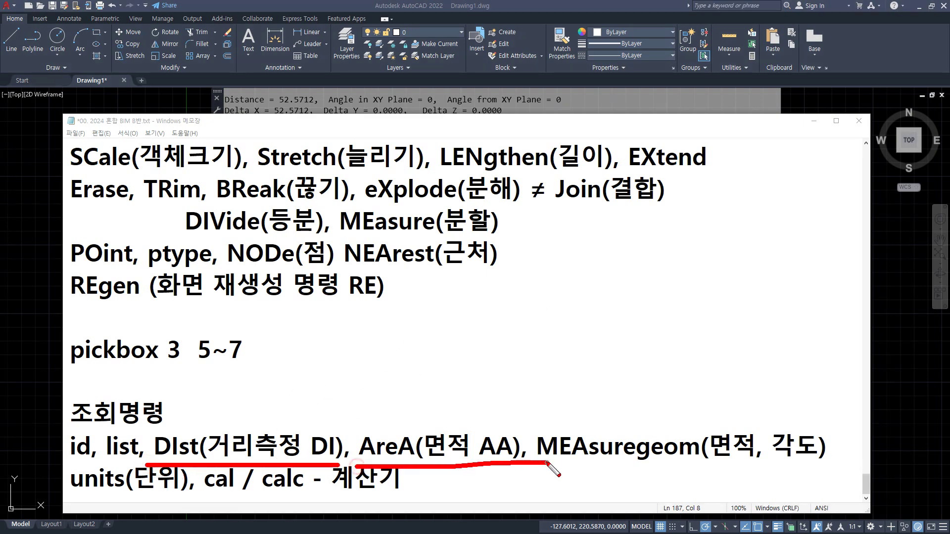
pyautogui.press('Escape')
# Switch back to AutoCAD and erase all the existing shapes in the drawing
pyautogui.click(418, 84)
pyautogui.scroll(-3, 598, 409)
pyautogui.click(599, 409)
pyautogui.click(350, 248)
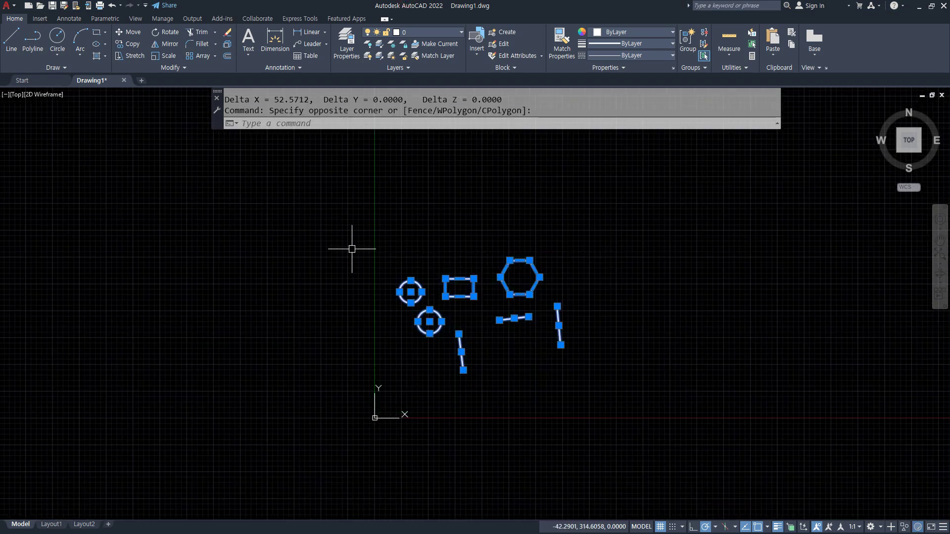
pyautogui.write('e')
pyautogui.press('Return')
pyautogui.write('z')
pyautogui.press('Return')
pyautogui.write('a')
pyautogui.press('Return')
pyautogui.write('rec')
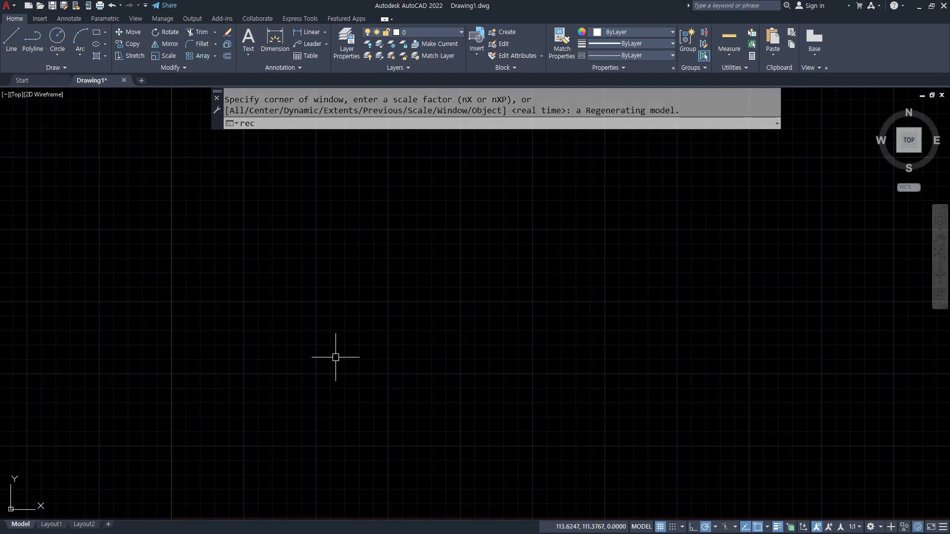
pyautogui.press('Return')
pyautogui.click(300, 408)
pyautogui.write('@1000')
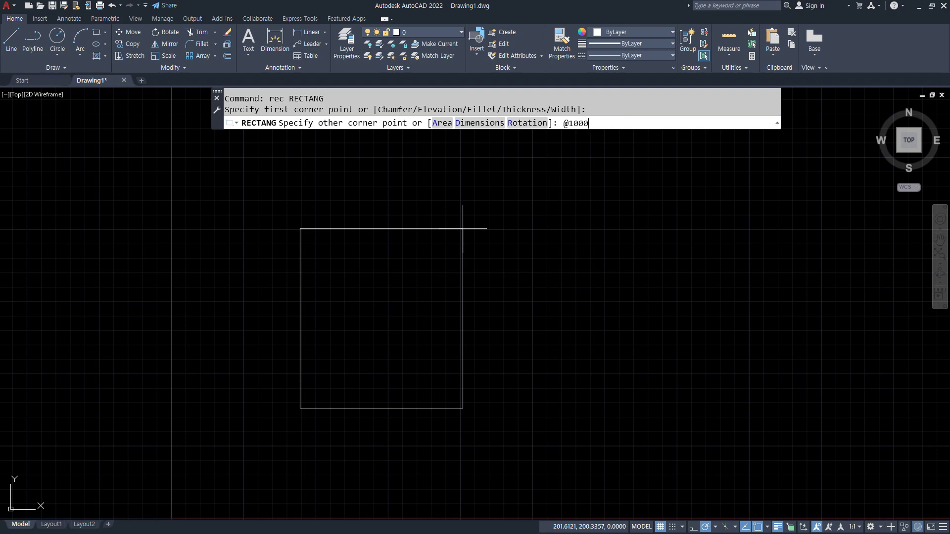
pyautogui.write(',1000')
pyautogui.press('Return')
# Draw a circle with a radius of 500 beside the square, level with its middle
pyautogui.scroll(2, 625, 152)
pyautogui.scroll(-4, 625, 152)
pyautogui.moveTo(616, 191); pyautogui.dragTo(282, 341, button='middle')
pyautogui.write('c')
pyautogui.press('Return')
pyautogui.click(529, 279)
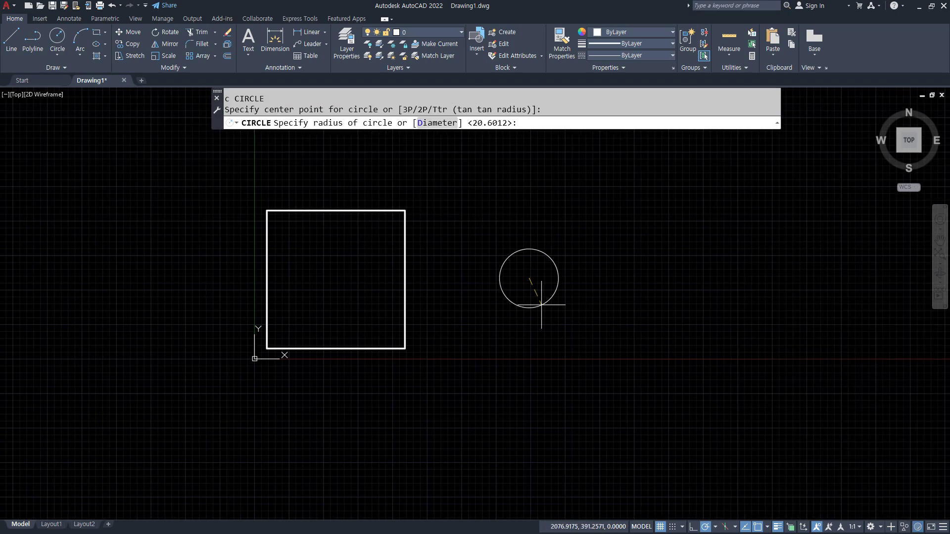
pyautogui.write('500')
pyautogui.press('Return')
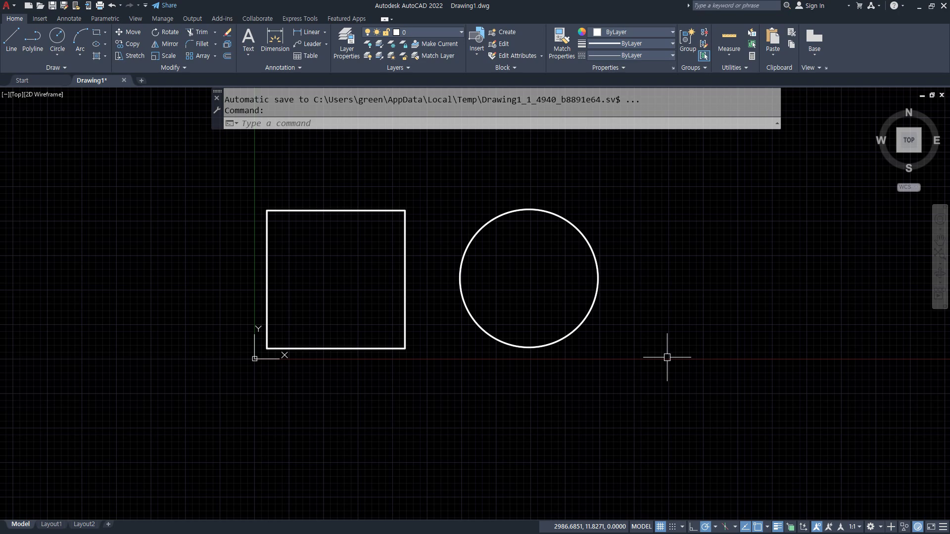
# Measure the square's area and perimeter with the AREA command by picking its corner points
pyautogui.write('aa')
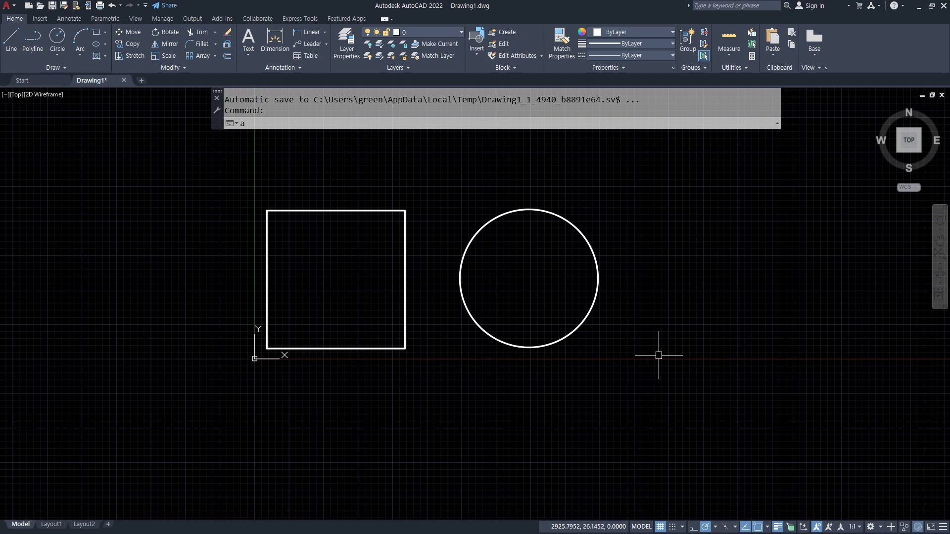
pyautogui.press('Return')
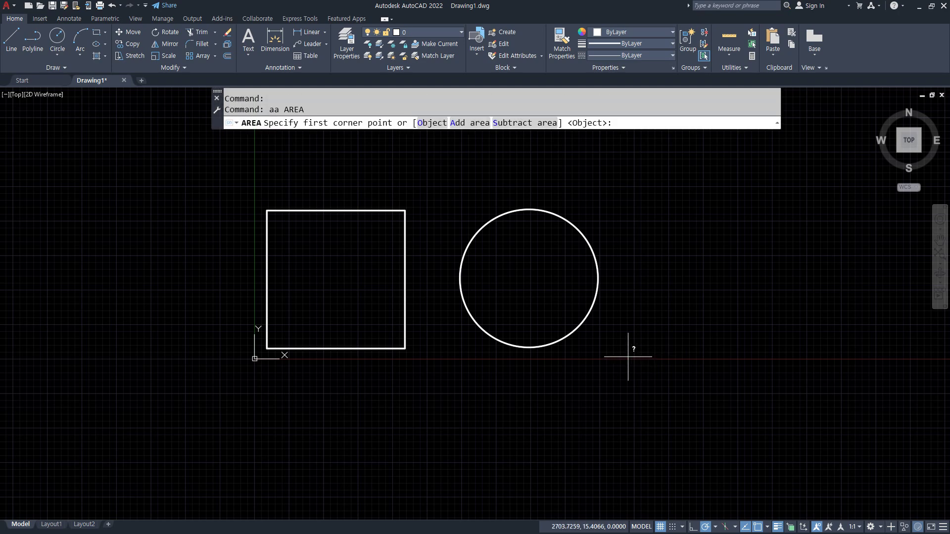
pyautogui.click(268, 210)
pyautogui.click(267, 348)
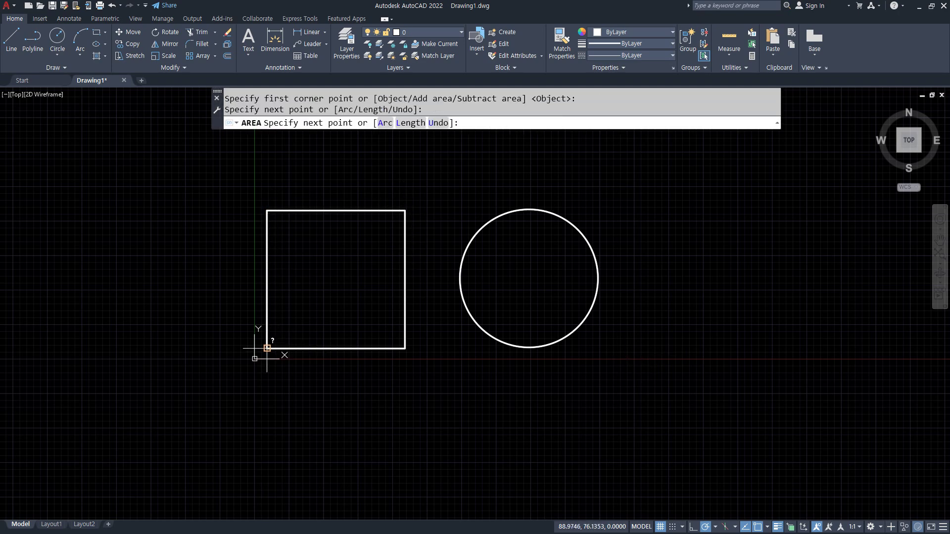
pyautogui.click(405, 349)
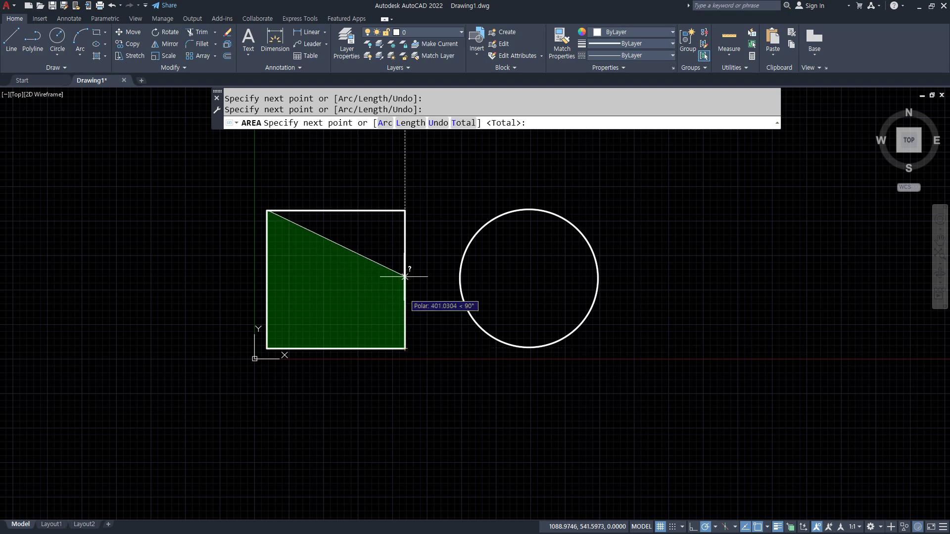
pyautogui.click(406, 211)
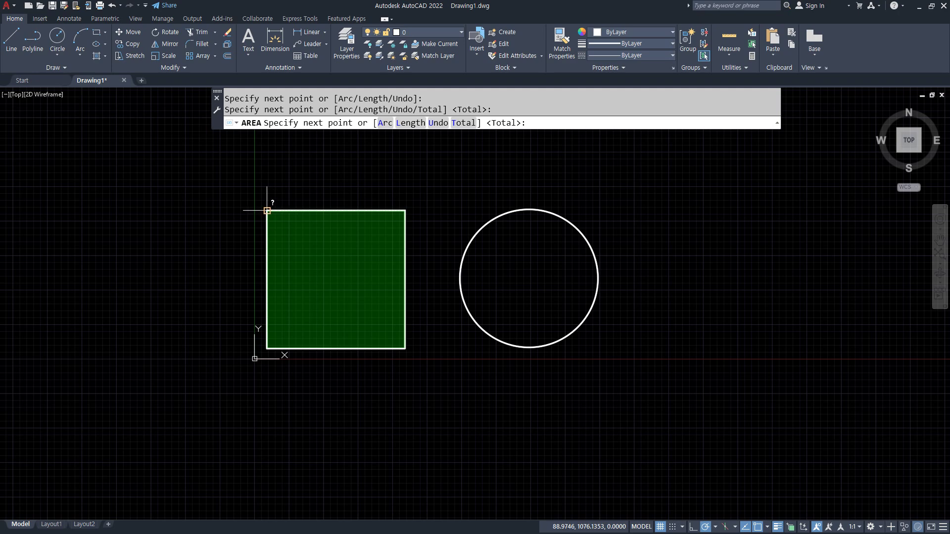
pyautogui.moveTo(267, 224)
pyautogui.mouseDown()
pyautogui.moveTo(251, 214)
pyautogui.moveTo(266, 219)
pyautogui.mouseUp()
pyautogui.press('Escape')
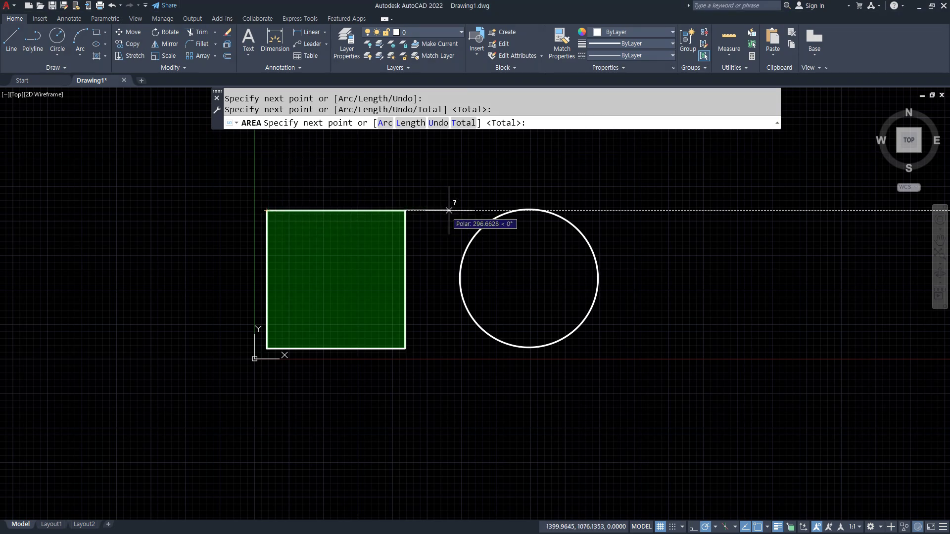
pyautogui.press('Return')
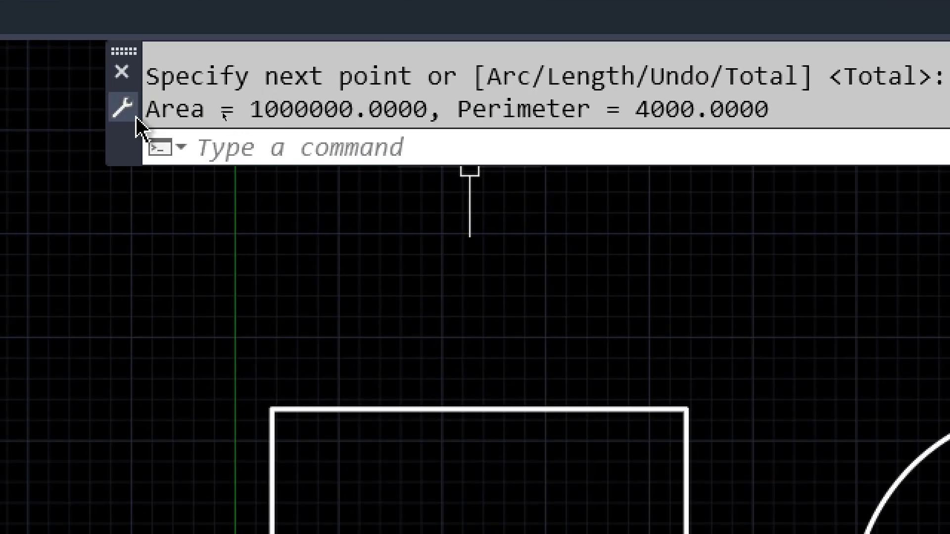
# Copy the whole-number part of the area, 1000000, from the command history and add it on a new line ending the Notepad notes
pyautogui.moveTo(256, 110); pyautogui.dragTo(350, 109)
pyautogui.rightClick(350, 109)
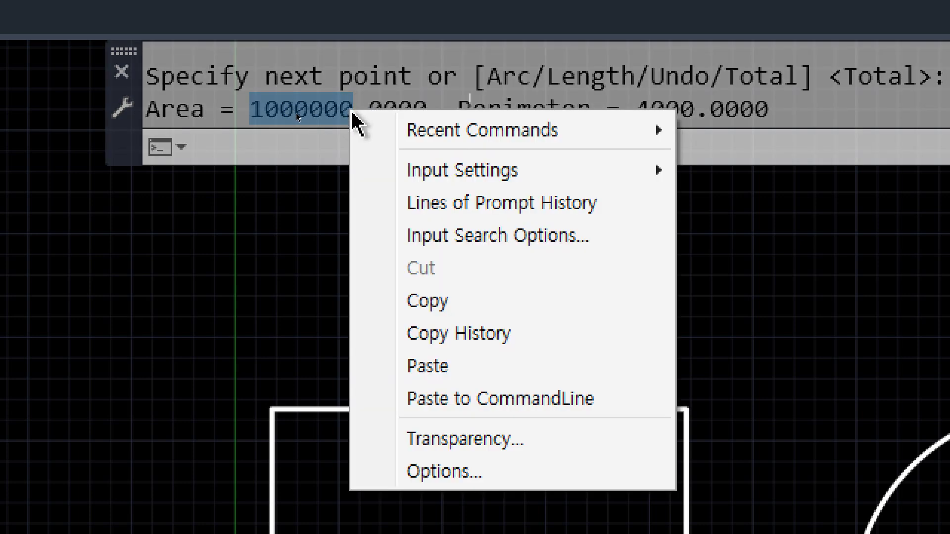
pyautogui.click(435, 301)
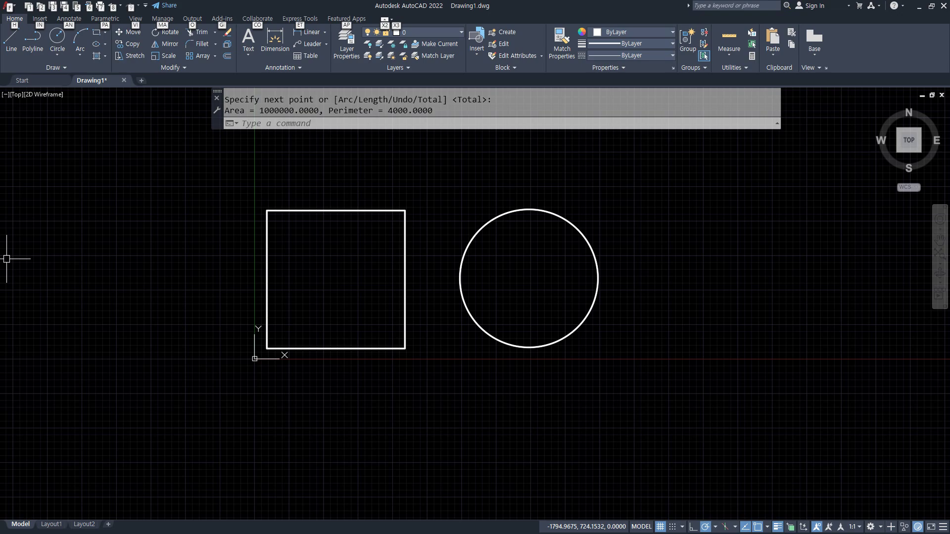
pyautogui.hotkey('alt', 'Tab')
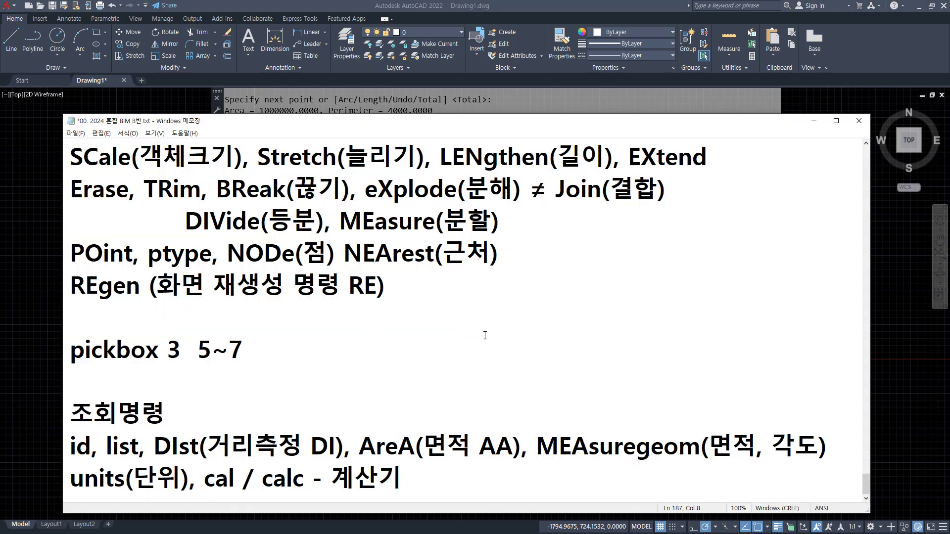
pyautogui.click(510, 477)
pyautogui.press('Return')
pyautogui.press('Return')
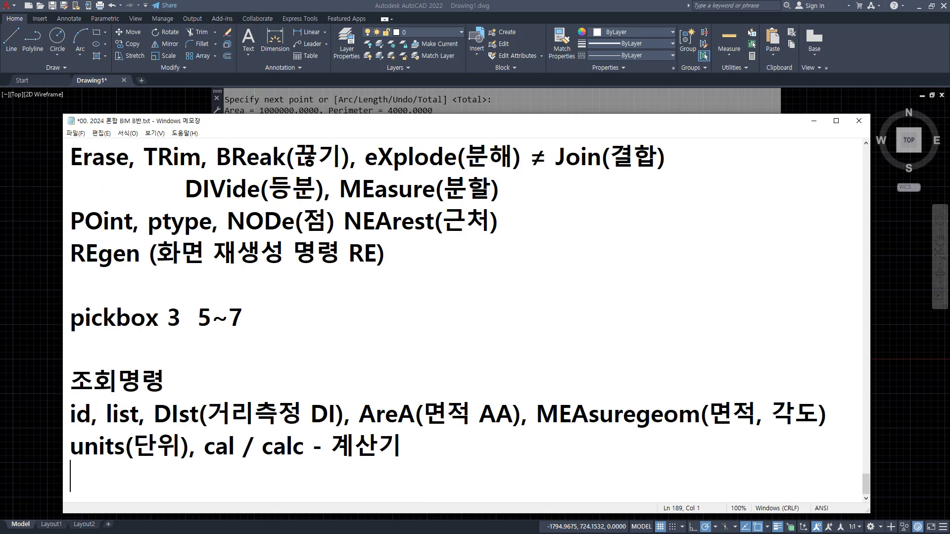
pyautogui.write('1000000')
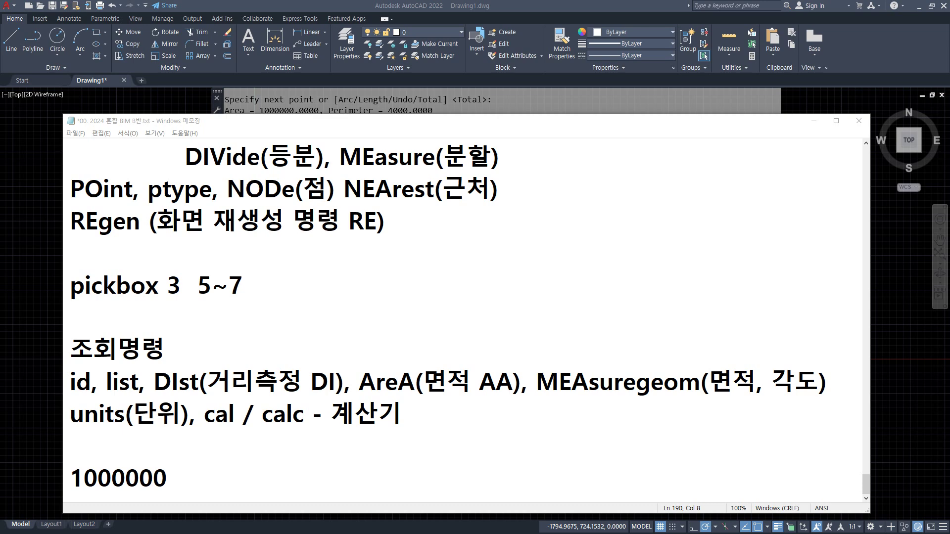
# Append the unit mm² to the 1000000 figure in the last line of the notes
pyautogui.click(273, 476)
pyautogui.write('ㅡ')
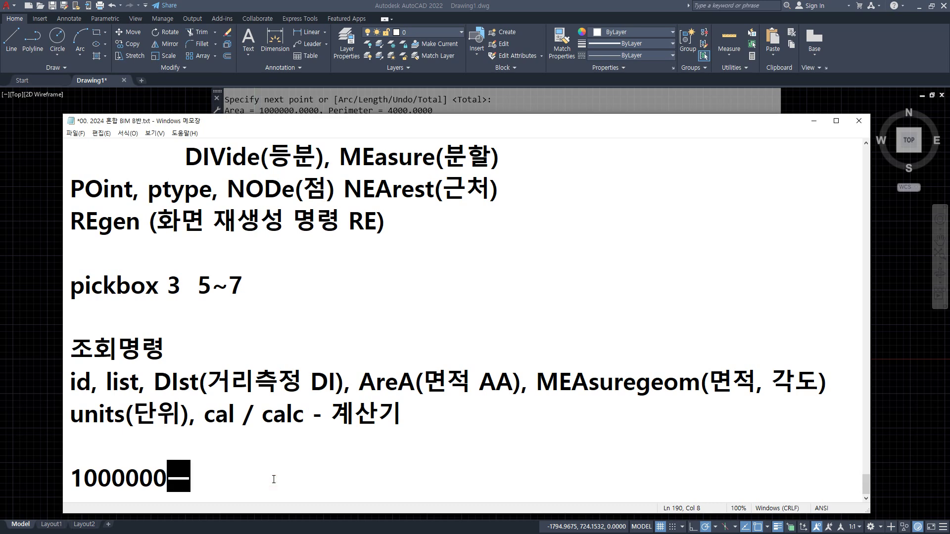
pyautogui.press('BackSpace')
pyautogui.write('mm²')
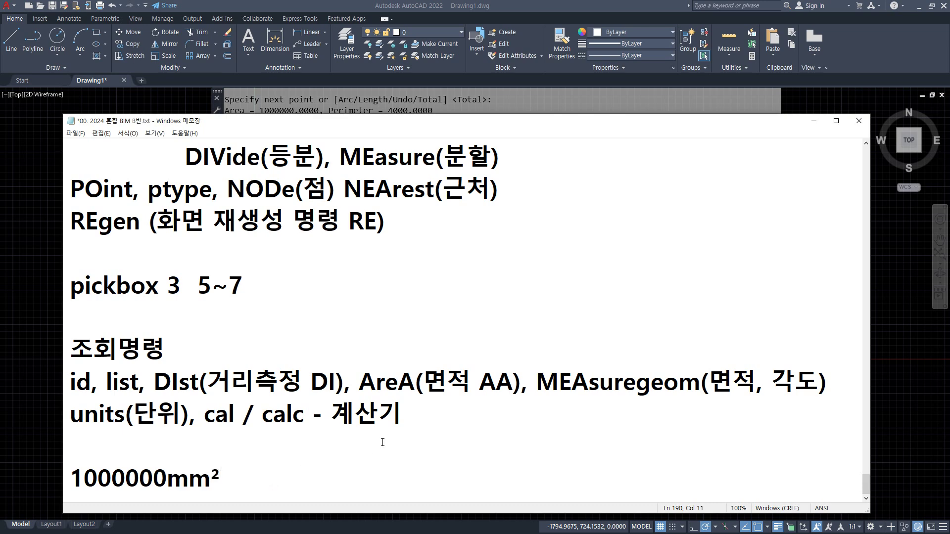
# Insert thousands separators in the area figure to make it 1,000,000mm²
pyautogui.press('Home')
pyautogui.press('Right')
pyautogui.press('Right')
pyautogui.press('Right')
pyautogui.press('Right')
pyautogui.write(',')
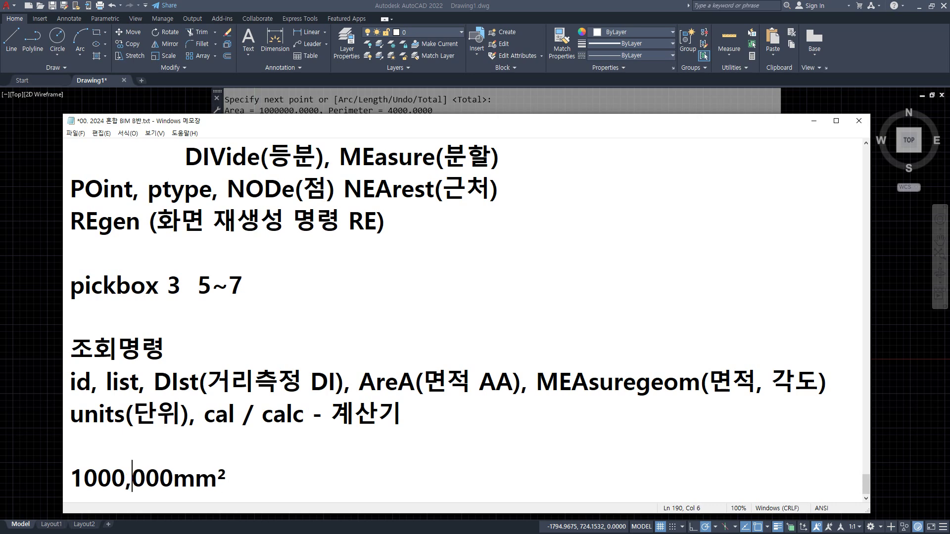
pyautogui.press('Left')
pyautogui.press('Left')
pyautogui.press('Left')
pyautogui.press('Left')
pyautogui.write(',')
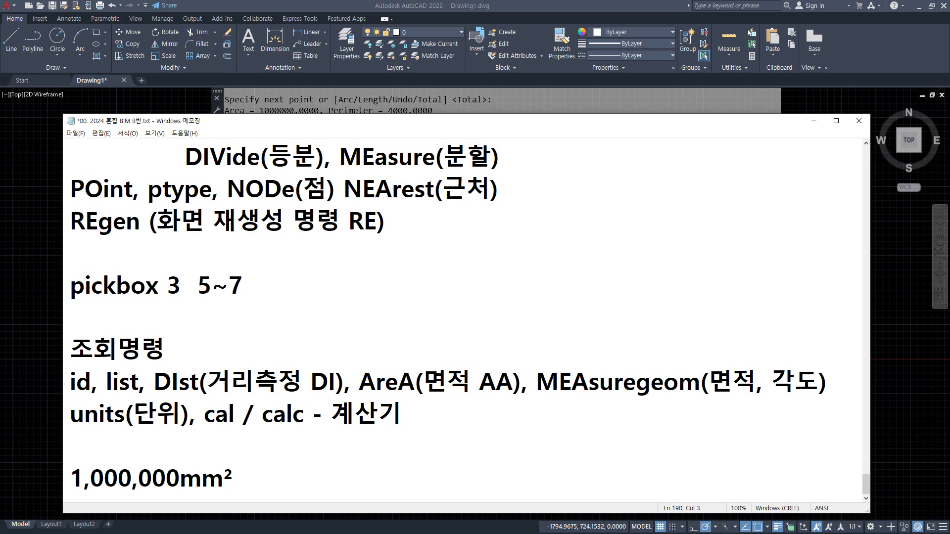
# Add the line "1m = 1,000mm" below the units and calculator entry in the notes
pyautogui.press('Home')
pyautogui.press('Up')
pyautogui.press('Return')
pyautogui.press('Up')
pyautogui.scroll(-1, 644, 366)
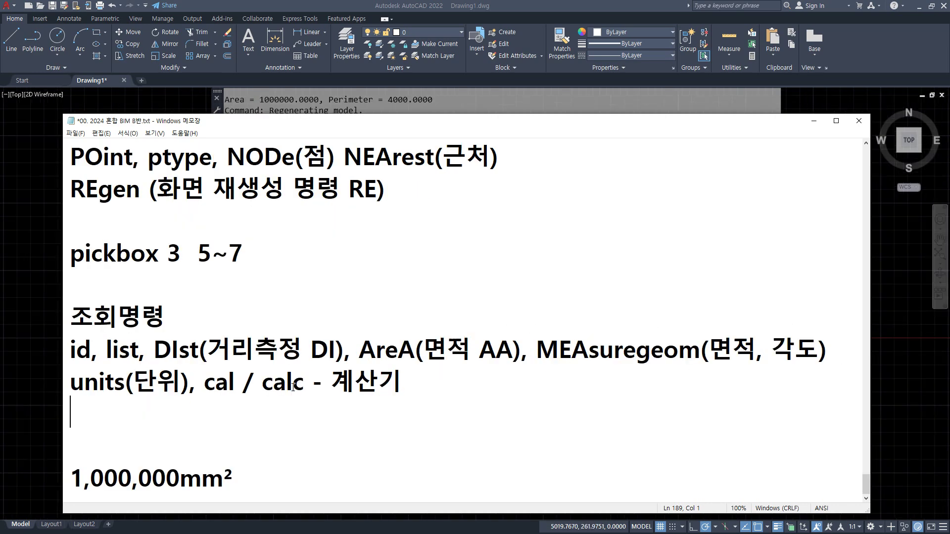
pyautogui.write('1m = 1,000mm')
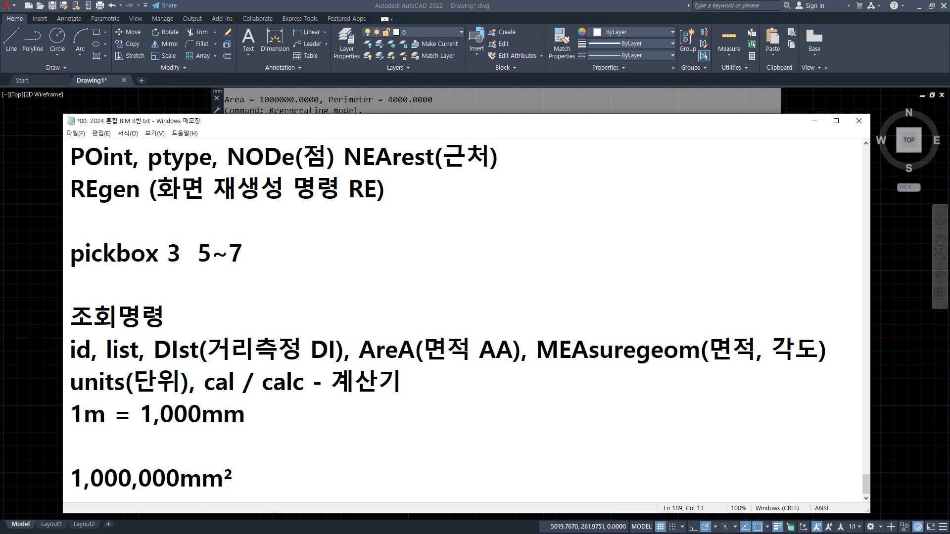
# Add the calculation "1,000 x 1,000 = 1,000,000" on the line below the metre conversion
pyautogui.press('Return')
pyautogui.write('1,0')
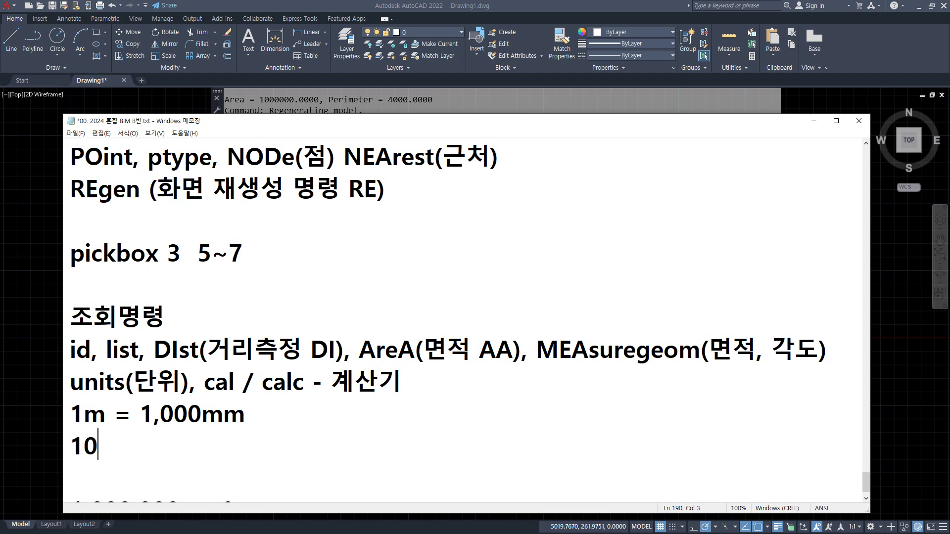
pyautogui.write('00')
pyautogui.press('BackSpace')
pyautogui.press('BackSpace')
pyautogui.press('BackSpace')
pyautogui.write(',000 x')
pyautogui.write(',000')
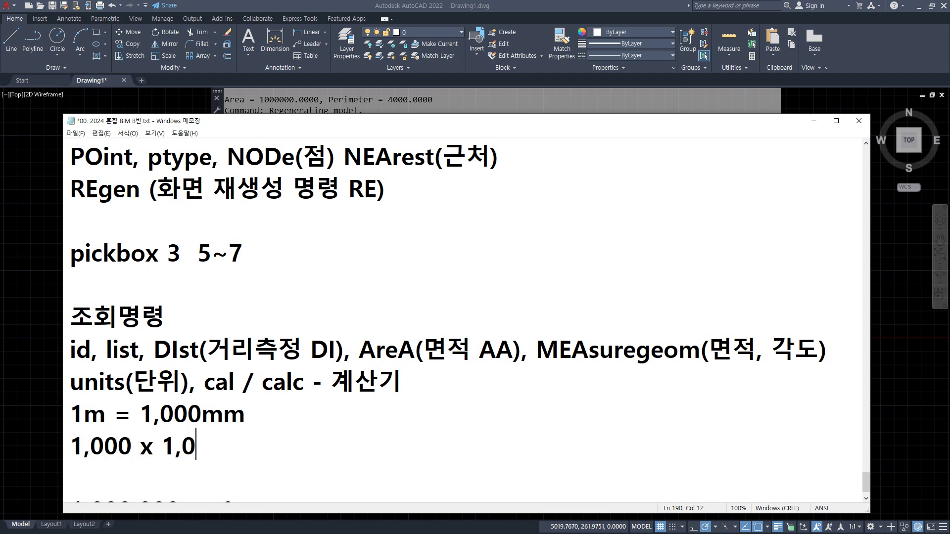
pyautogui.write(' = 1,00')
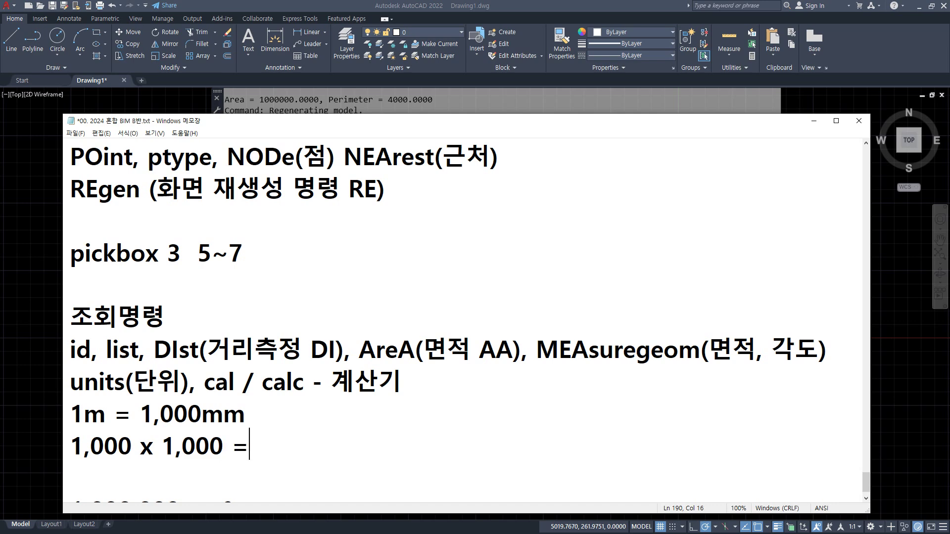
pyautogui.write('0,000')
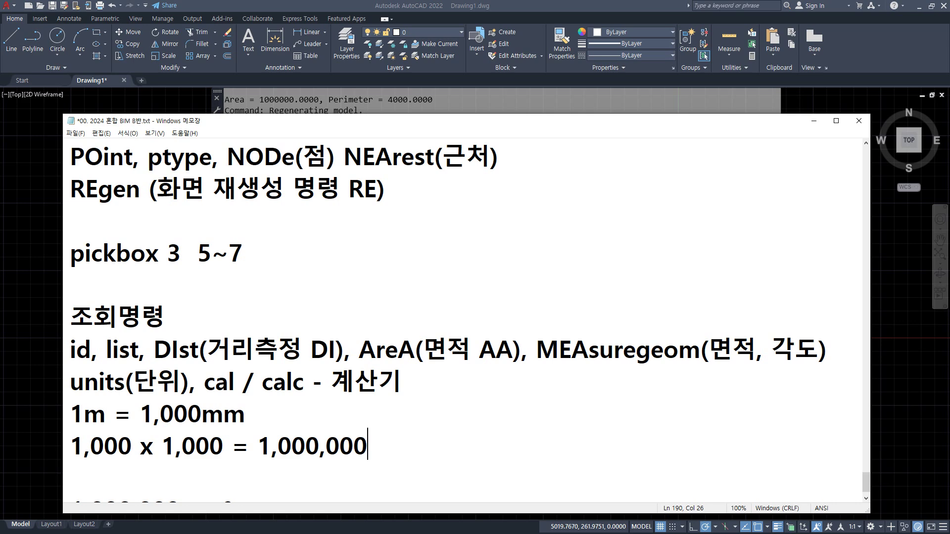
# Insert "1m² = " in front of 1,000,000mm² in the last line of the notes
pyautogui.press('Down')
pyautogui.press('Down')
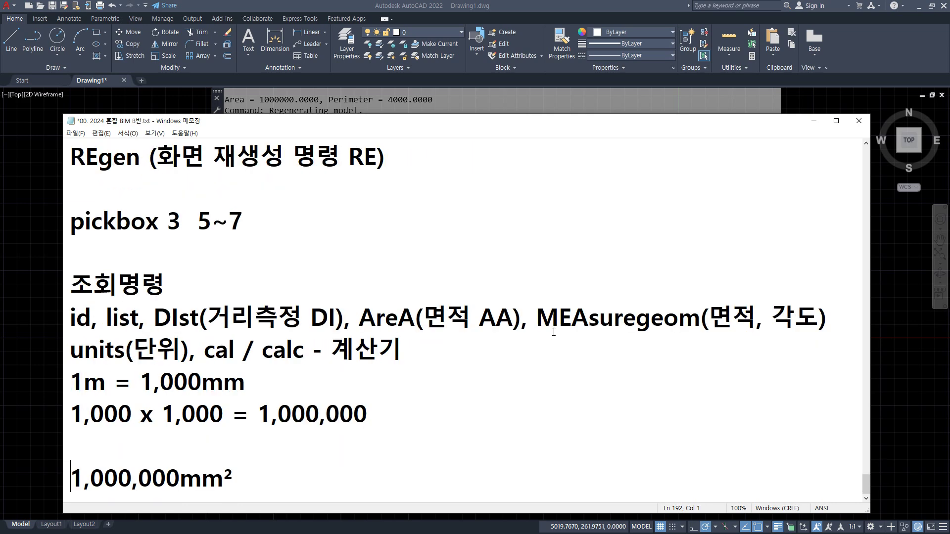
pyautogui.write('1')
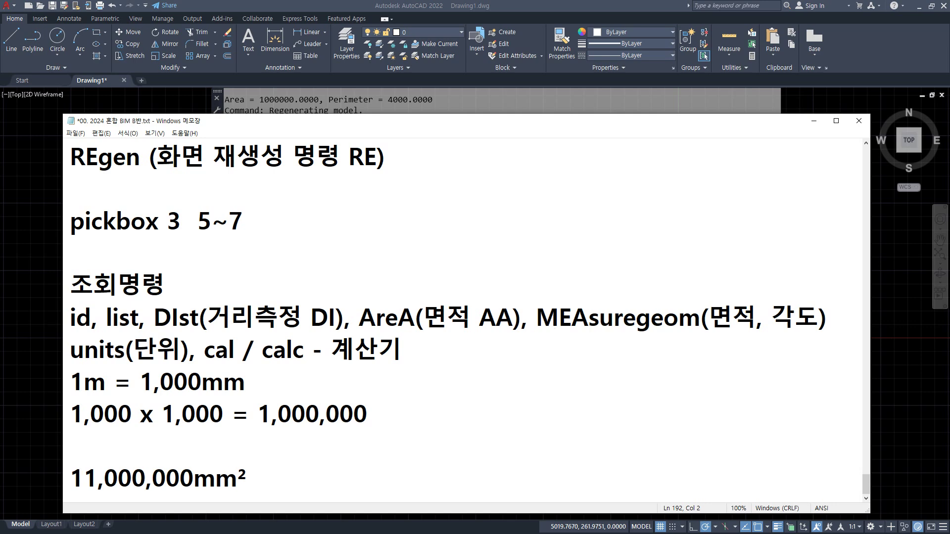
pyautogui.write('m² =')
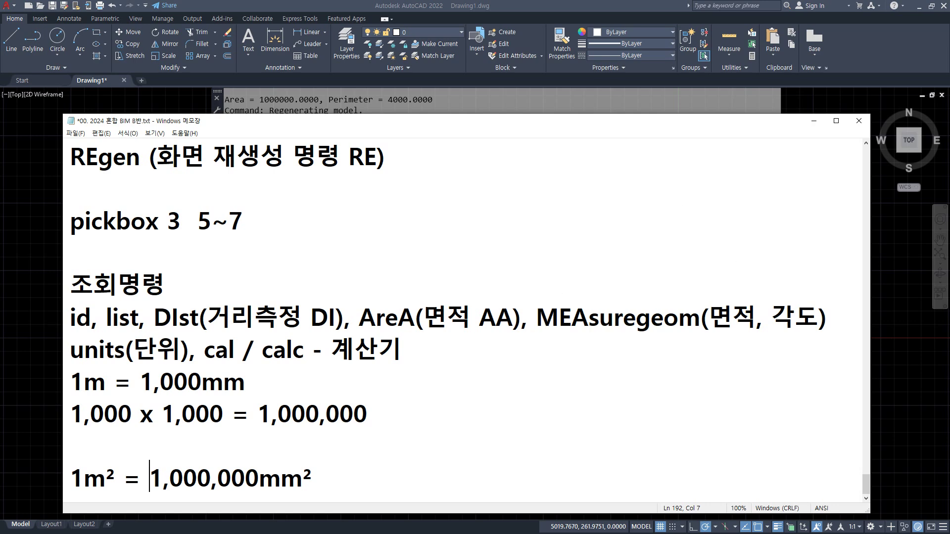
pyautogui.moveTo(70, 390); pyautogui.dragTo(198, 392)
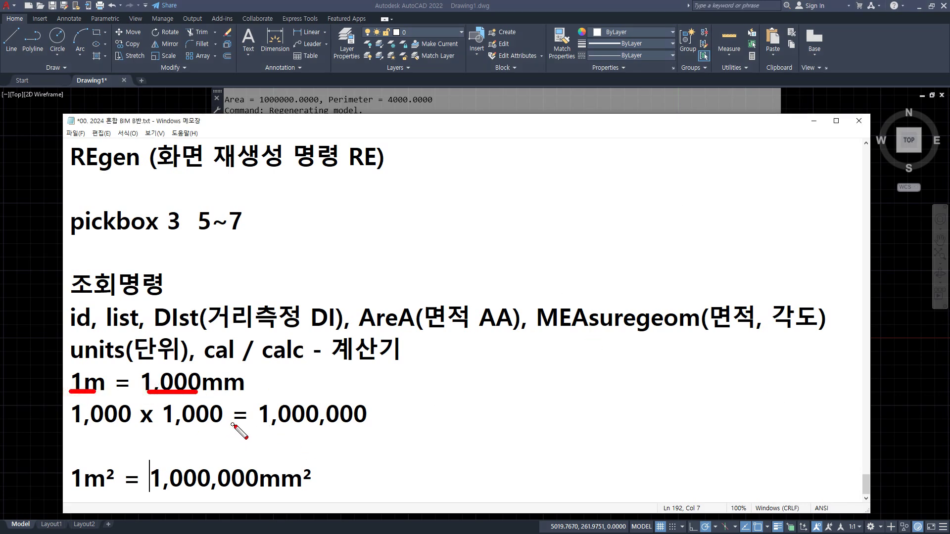
pyautogui.moveTo(111, 481); pyautogui.dragTo(81, 487)
pyautogui.moveTo(148, 498); pyautogui.dragTo(385, 496)
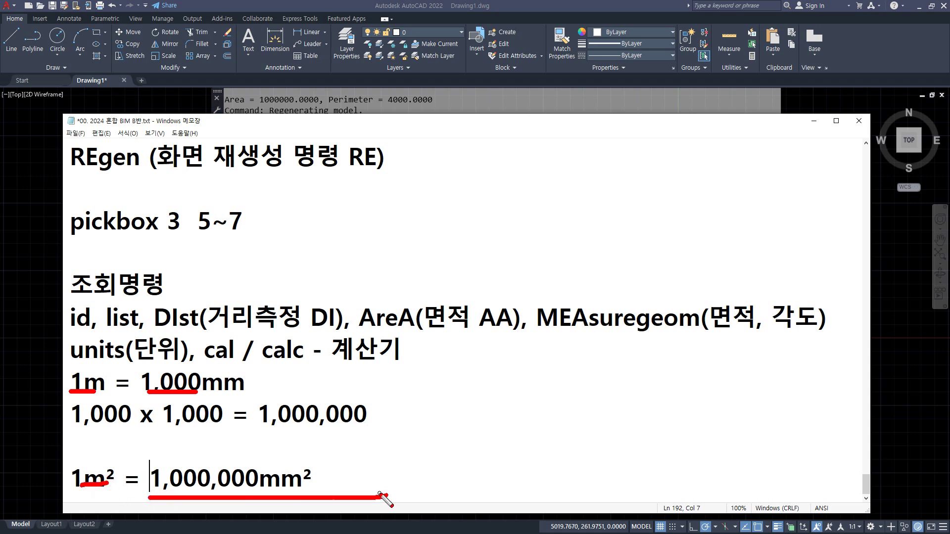
pyautogui.press('Escape')
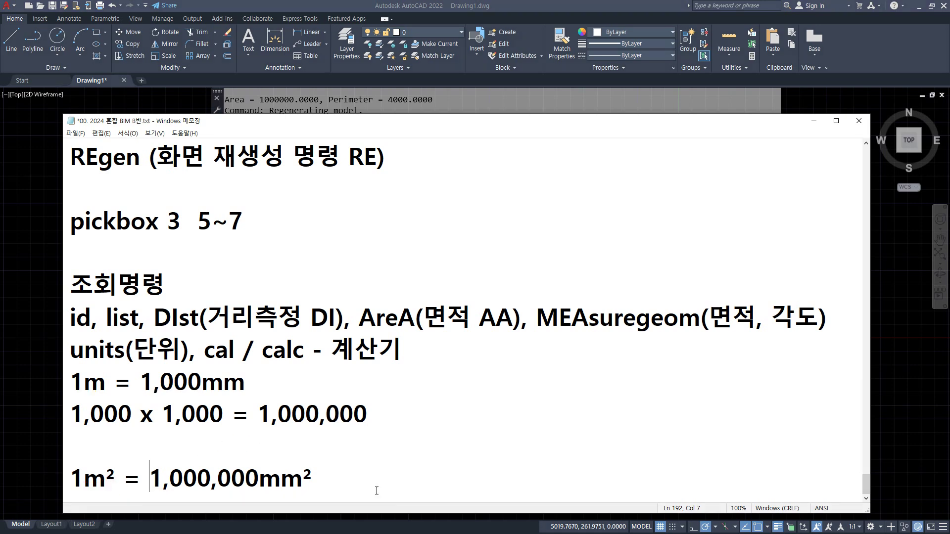
# Switch to AutoCAD and measure the circle's area with the AREA command's Object option
pyautogui.hotkey('alt', 'Tab')
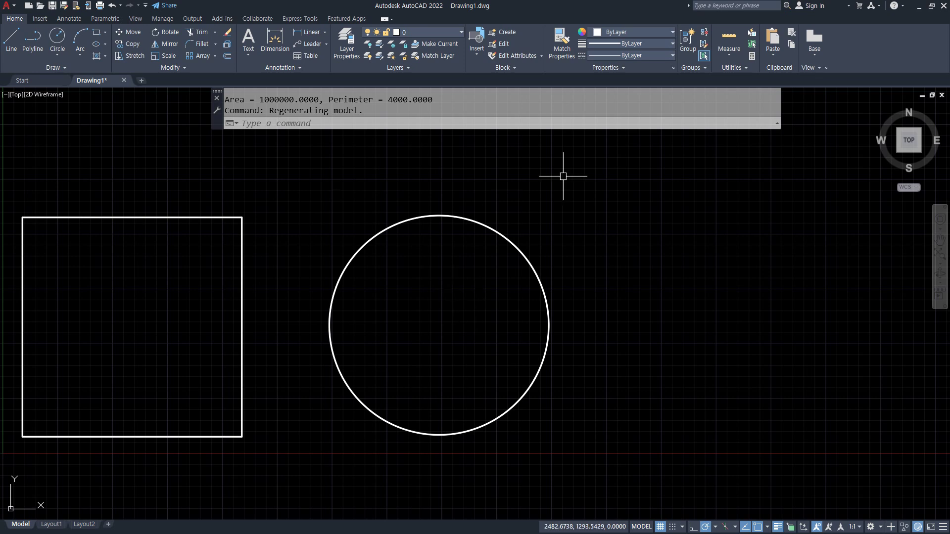
pyautogui.write('aa')
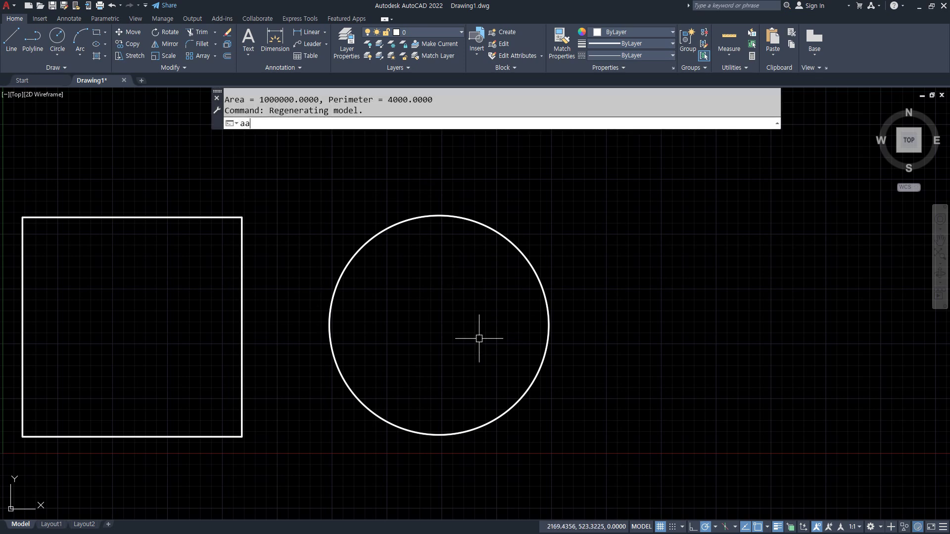
pyautogui.press('Return')
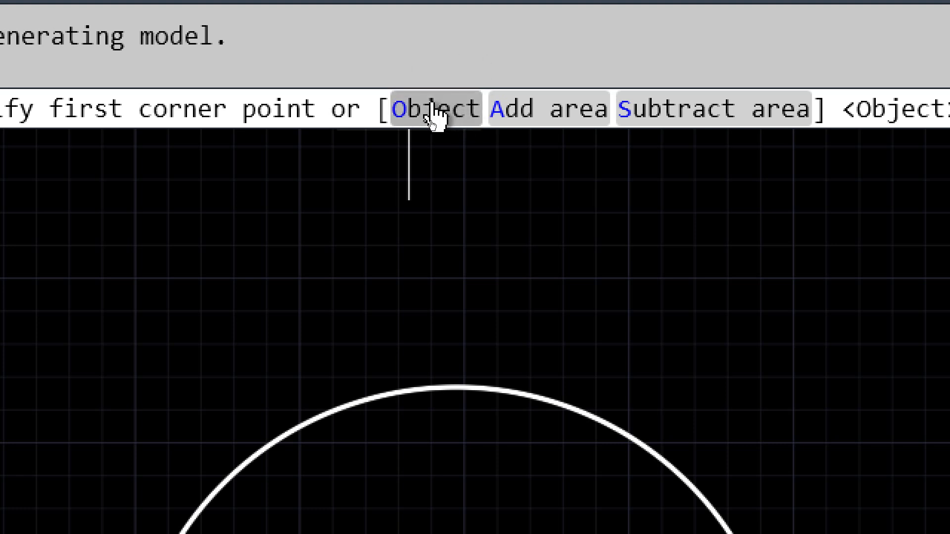
pyautogui.click(434, 115)
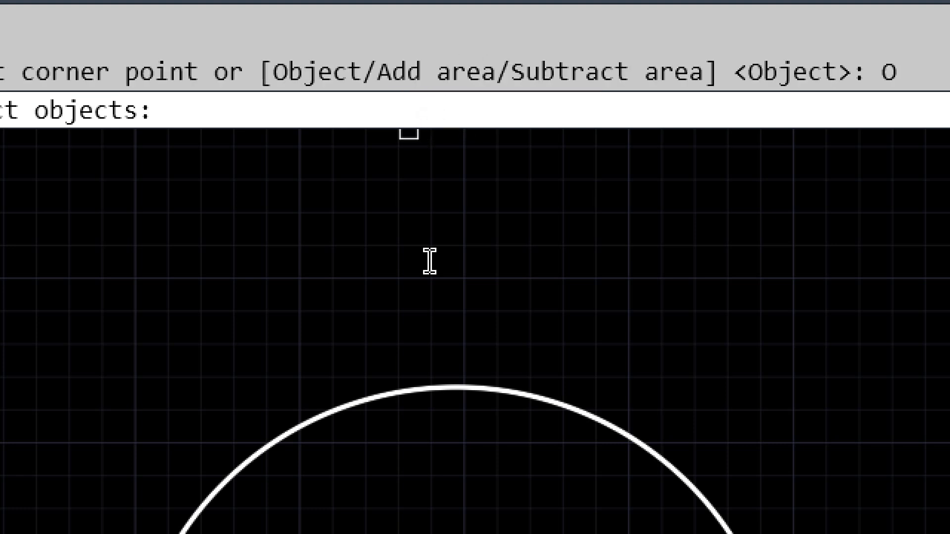
pyautogui.click(424, 387)
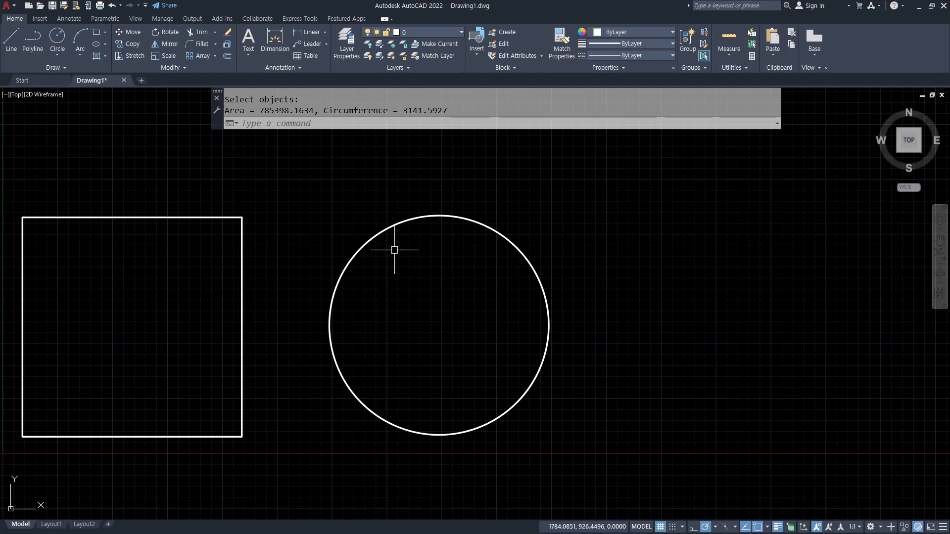
# Draw a circle of radius 200 centred on the midpoint of the square's upper edge
pyautogui.moveTo(395, 250); pyautogui.dragTo(512, 238, button='middle')
pyautogui.moveTo(213, 267); pyautogui.dragTo(241, 283, button='middle')
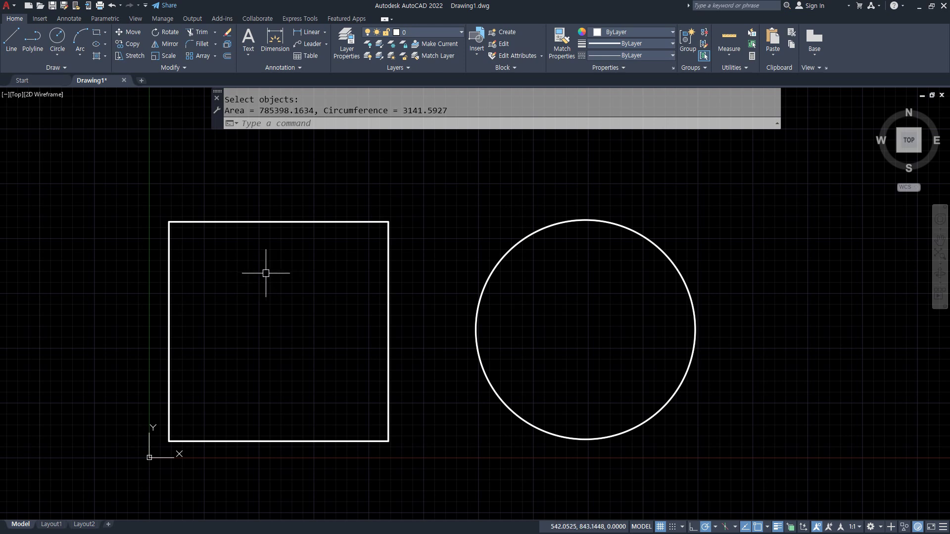
pyautogui.write('c')
pyautogui.press('Return')
pyautogui.write('miod')
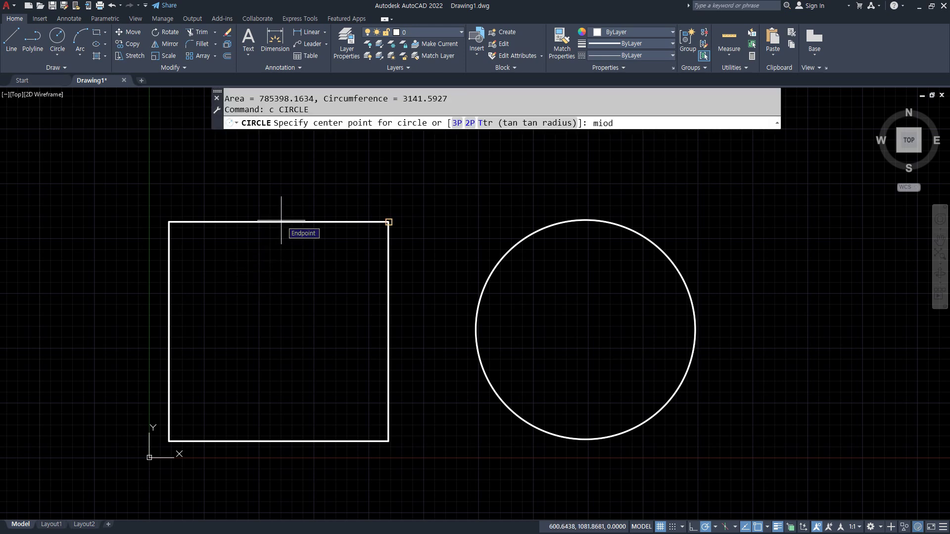
pyautogui.press('Return')
pyautogui.write('mid')
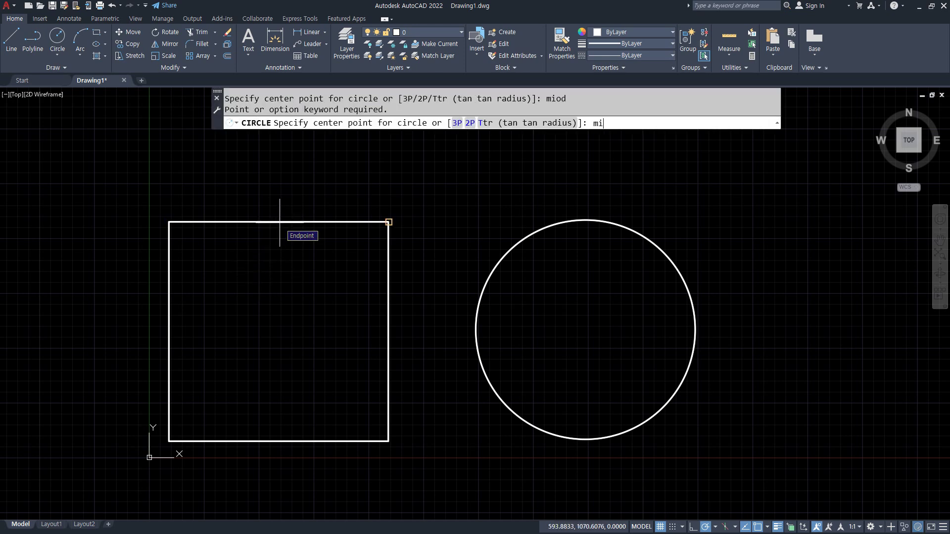
pyautogui.press('Return')
pyautogui.click(279, 222)
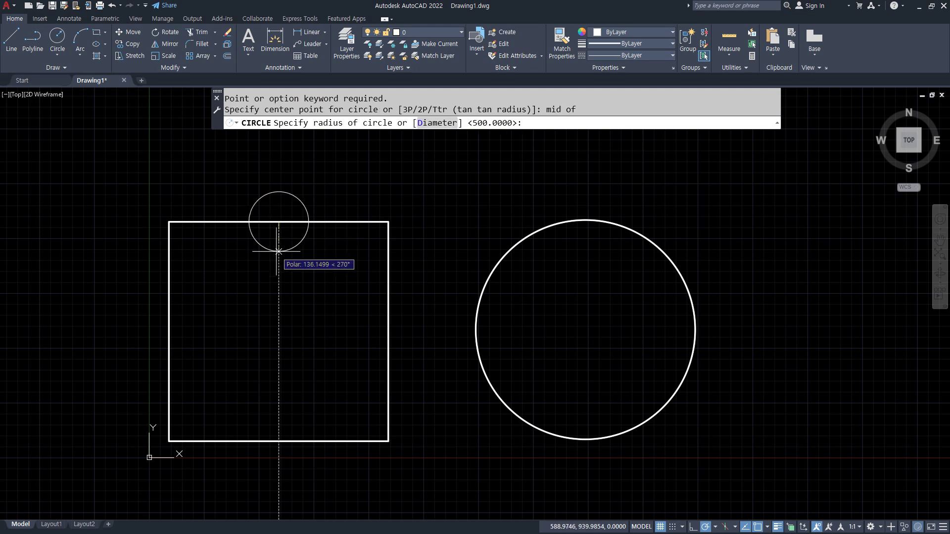
pyautogui.write('200')
pyautogui.press('Return')
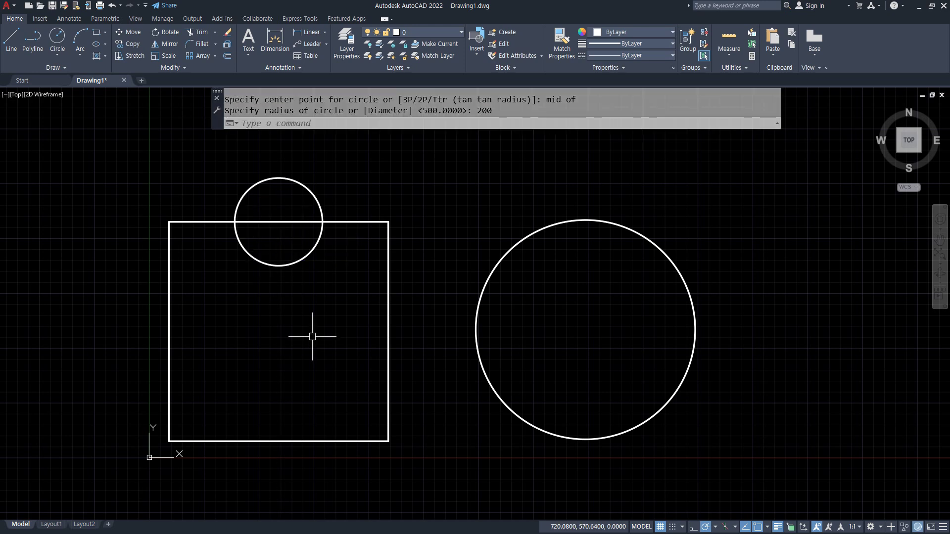
# Draw a circle of radius 250 centred on the midpoint of the square's right edge
pyautogui.press('Return')
pyautogui.write('mid')
pyautogui.press('Return')
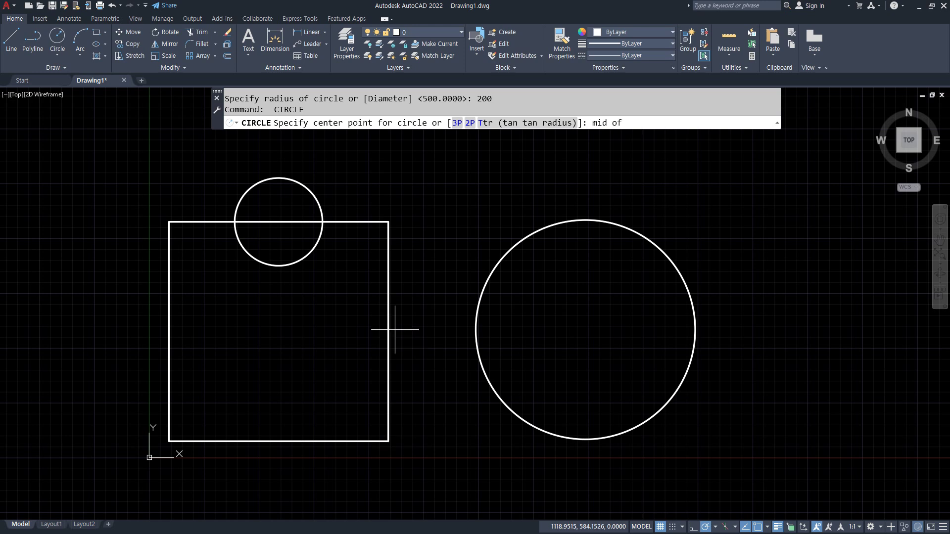
pyautogui.click(389, 331)
pyautogui.write('250')
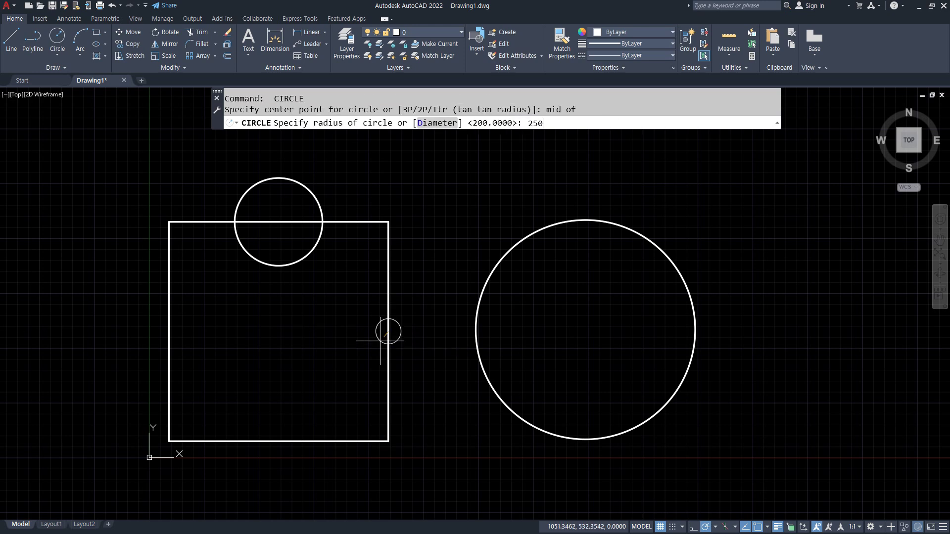
pyautogui.press('Return')
# Draw a circle of radius 300 centred on the midpoint of the square's lower edge
pyautogui.write('c')
pyautogui.press('Return')
pyautogui.write('mi')
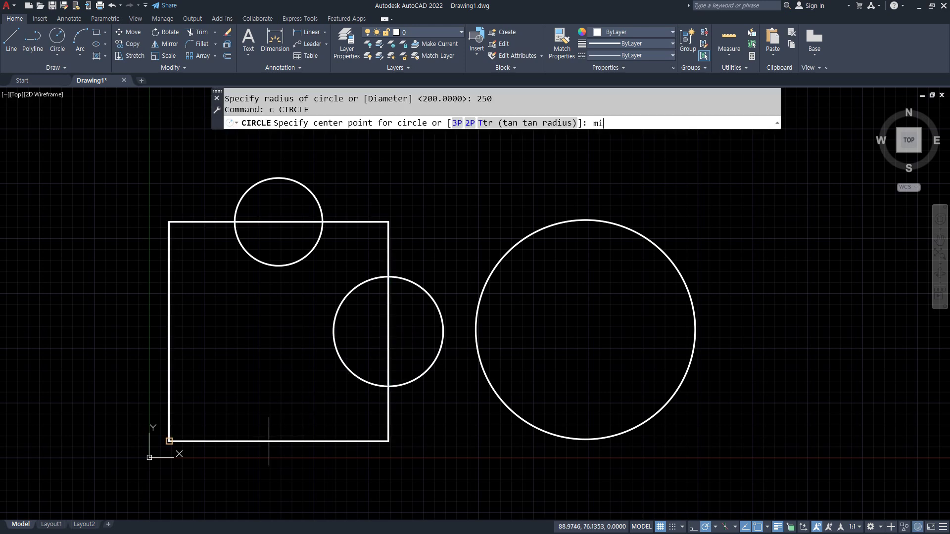
pyautogui.write('d')
pyautogui.press('Return')
pyautogui.click(278, 442)
pyautogui.write('300')
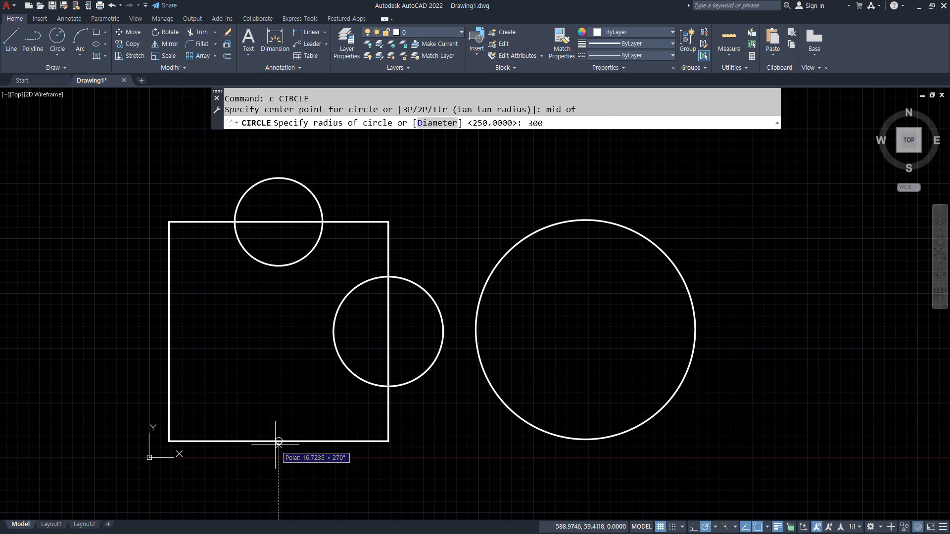
pyautogui.press('Return')
# Draw a circle of radius 350 centred on the midpoint of the square's left edge
pyautogui.write('c')
pyautogui.press('Return')
pyautogui.write('mid')
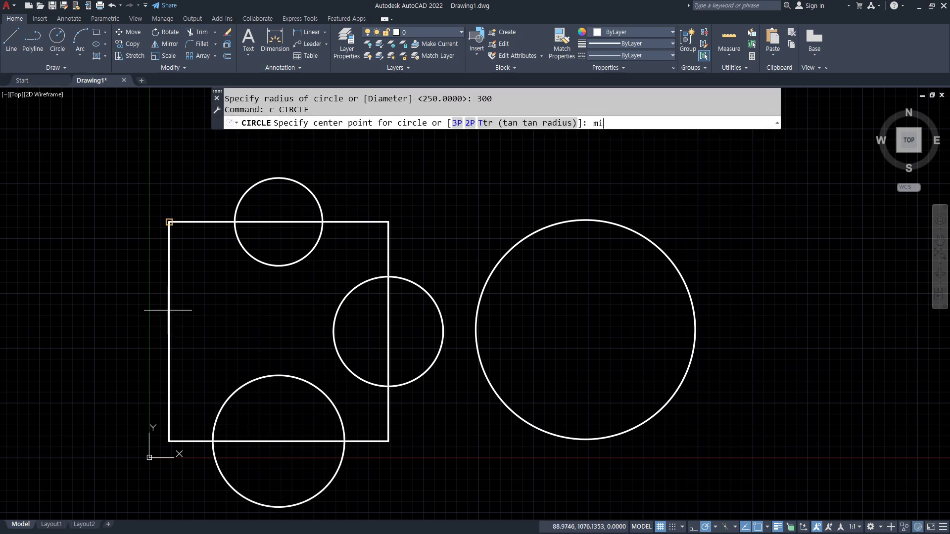
pyautogui.press('Return')
pyautogui.click(175, 326)
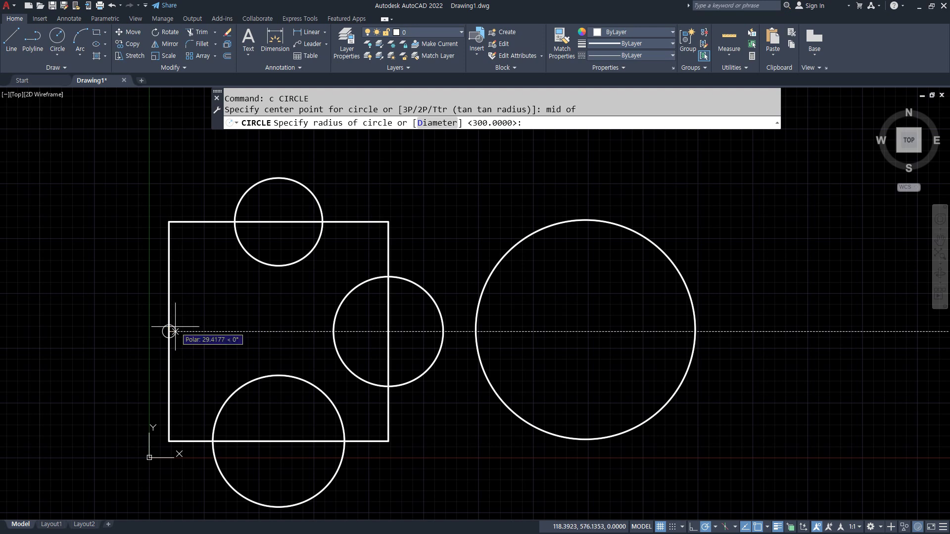
pyautogui.write('350')
pyautogui.press('Return')
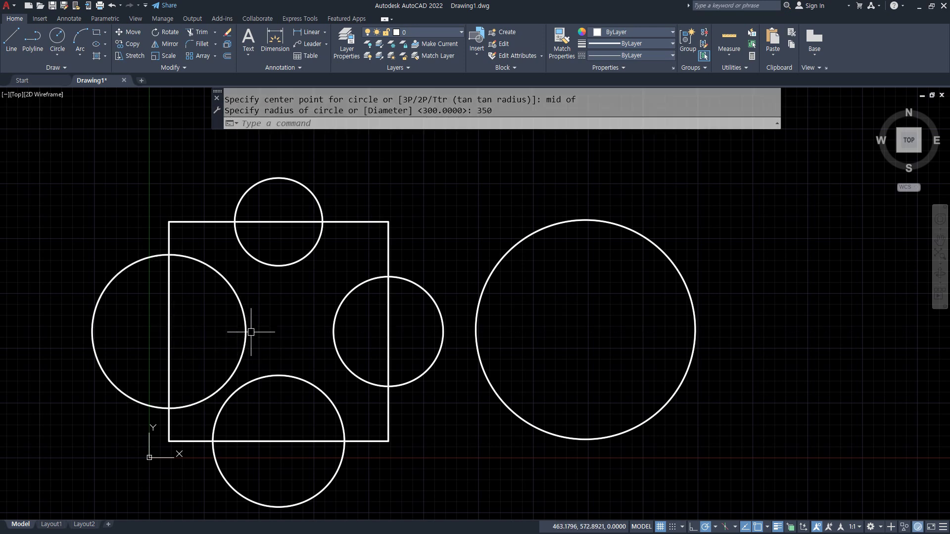
# Trim the outer halves of the left and right circles and the square's edge segments inside them, leaving concave notches
pyautogui.write('tr')
pyautogui.press('Return')
pyautogui.click(195, 314)
pyautogui.click(81, 325)
pyautogui.press('Return')
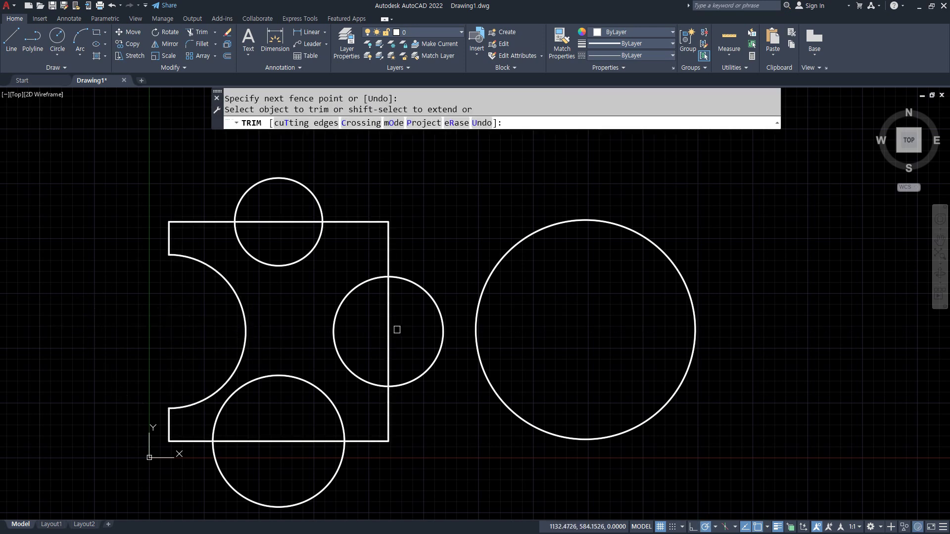
pyautogui.click(379, 331)
pyautogui.click(439, 299)
pyautogui.press('Return')
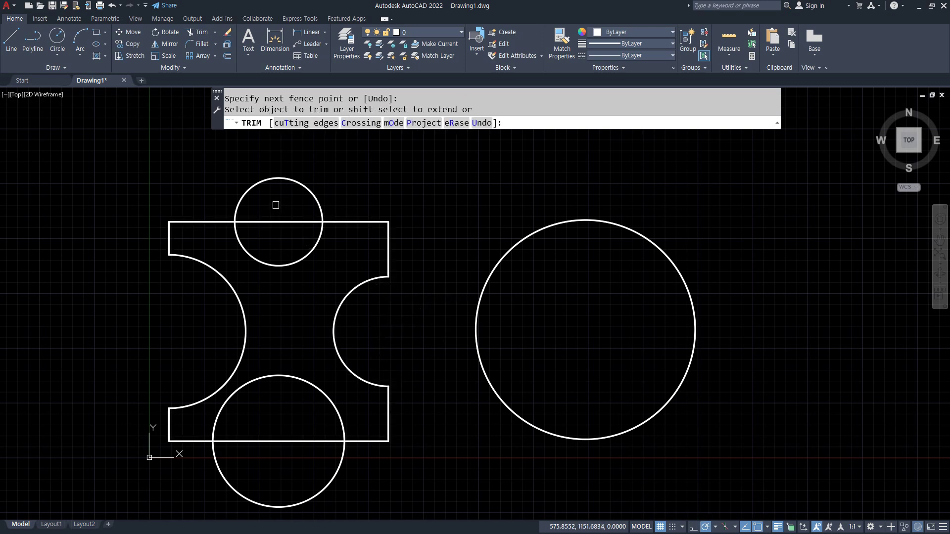
# Trim the inner halves of the upper and lower circles and the square's edge segments inside them, leaving outward bulges
pyautogui.click(272, 203)
pyautogui.click(275, 312)
pyautogui.press('Return')
pyautogui.click(272, 359)
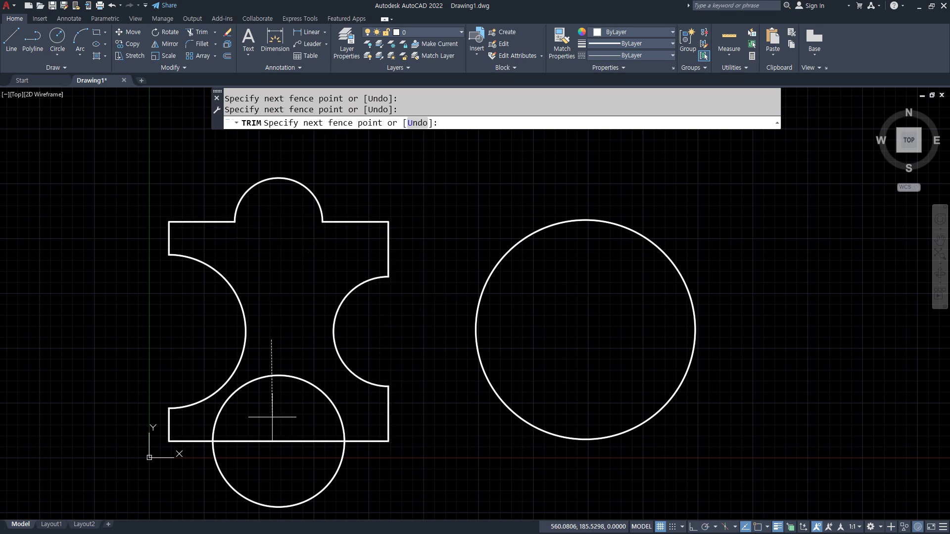
pyautogui.click(288, 454)
pyautogui.press('Return')
pyautogui.press('Return')
# Join all segments of the trimmed outline into one polyline and select it once as a check
pyautogui.moveTo(372, 438); pyautogui.dragTo(365, 414, button='middle')
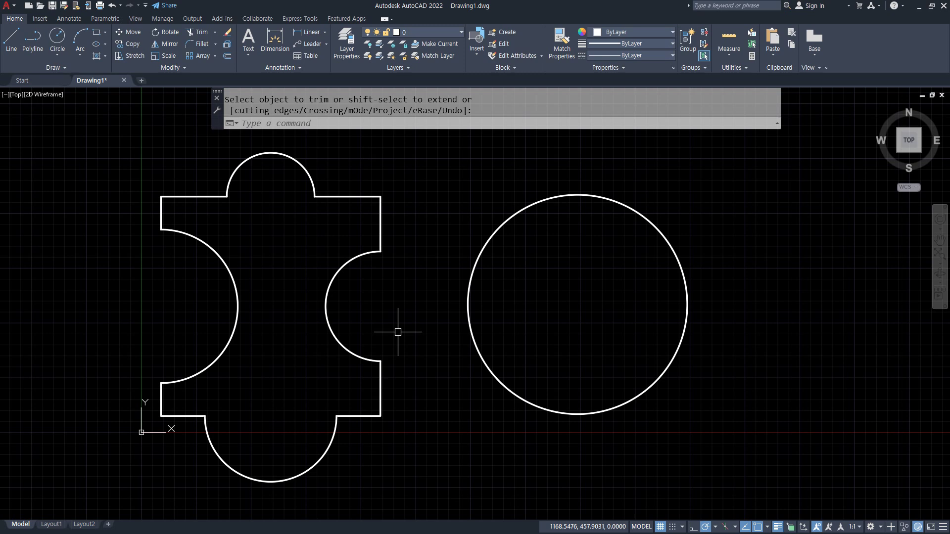
pyautogui.write('j')
pyautogui.press('Return')
pyautogui.click(407, 167)
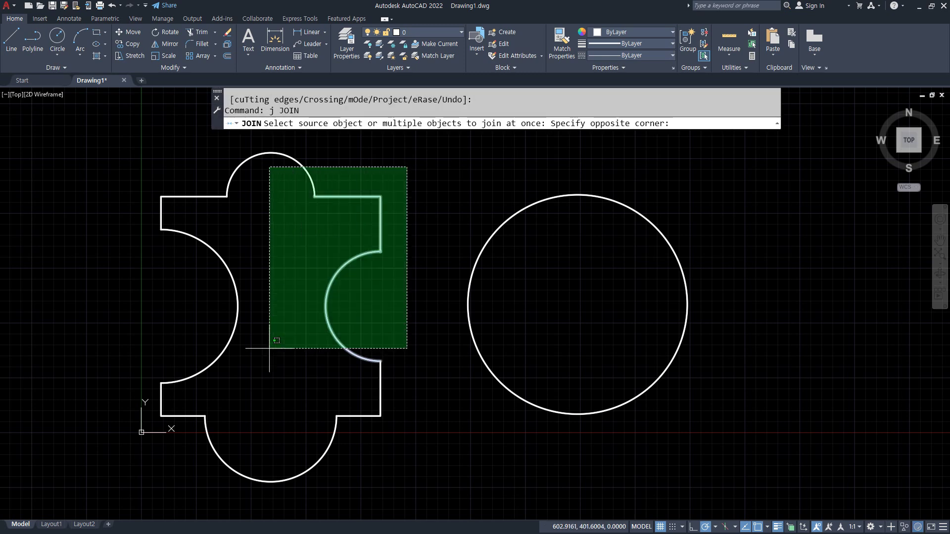
pyautogui.click(162, 448)
pyautogui.press('Return')
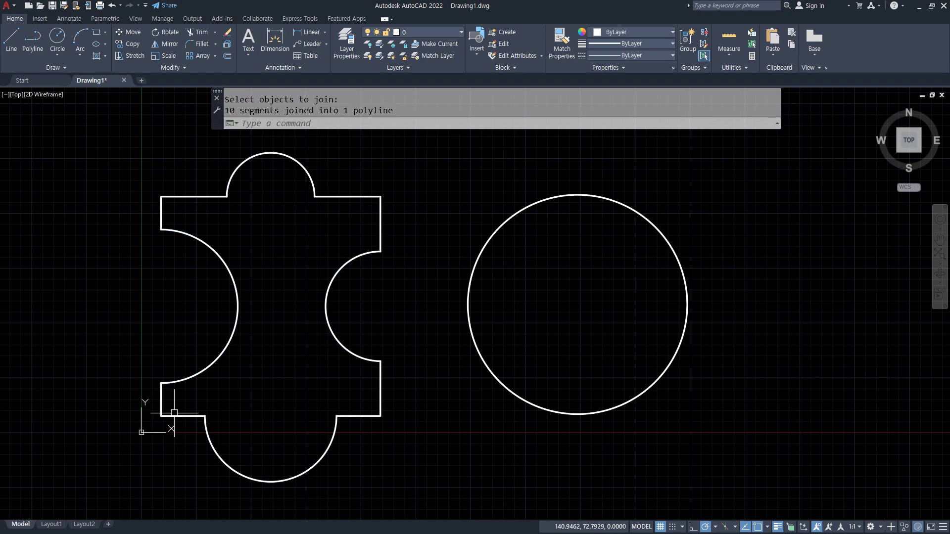
pyautogui.click(187, 378)
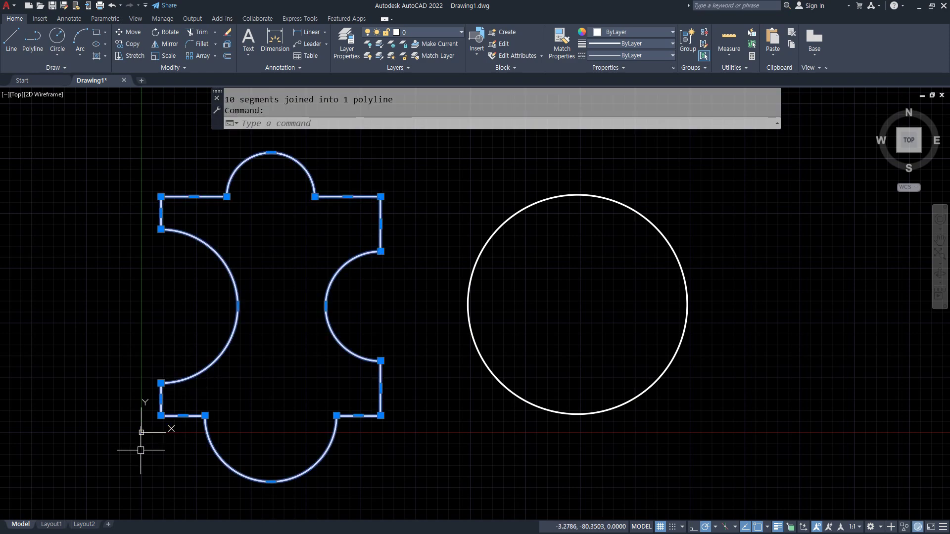
pyautogui.press('Escape')
# Measure the joined outline's area with the AREA command's Object option
pyautogui.write('aa')
pyautogui.press('Return')
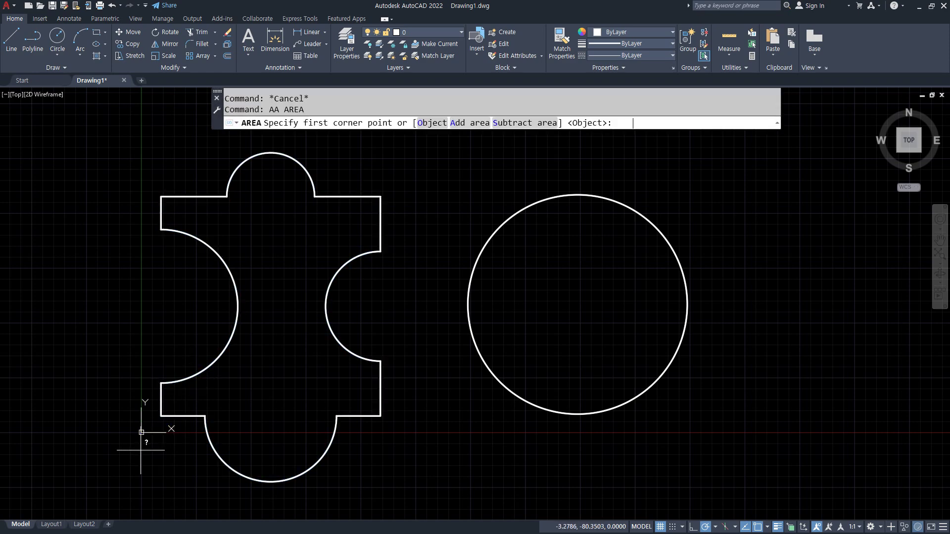
pyautogui.click(432, 123)
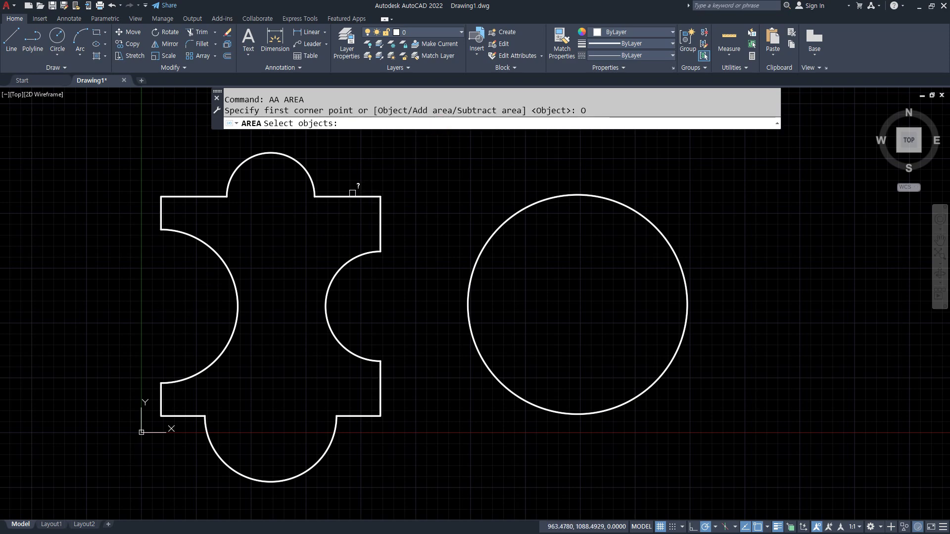
pyautogui.click(351, 195)
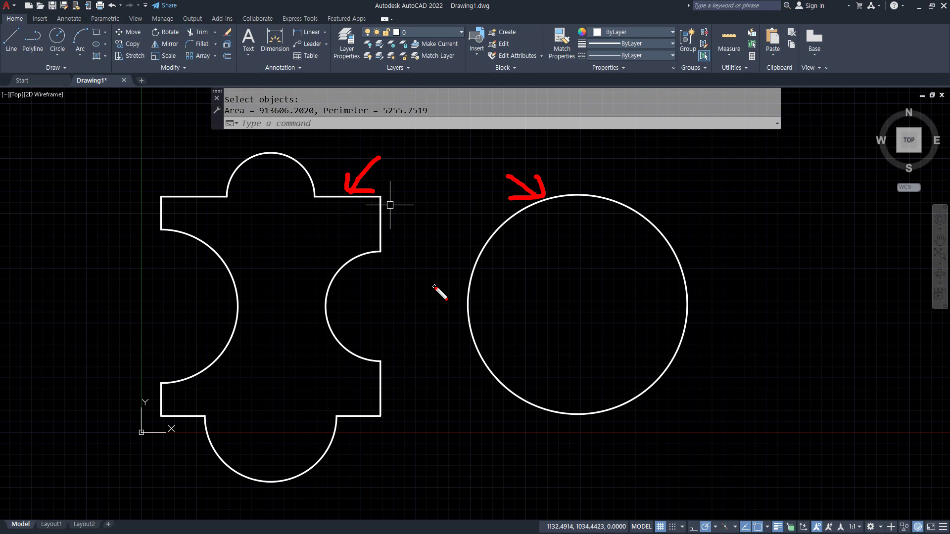
# Measure the combined area of the joined outline and the large circle using AREA's Add area and Object options
pyautogui.write('aa')
pyautogui.press('Return')
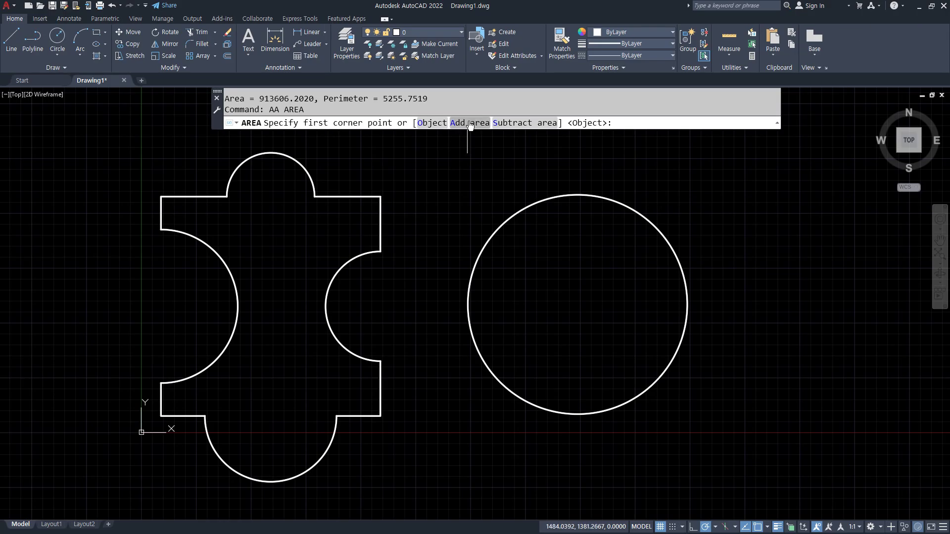
pyautogui.click(469, 123)
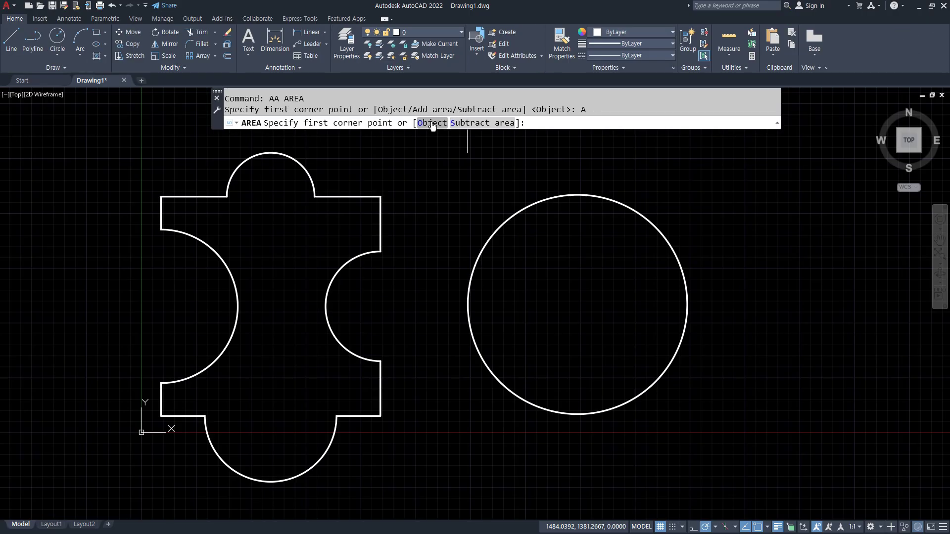
pyautogui.click(431, 123)
pyautogui.click(330, 196)
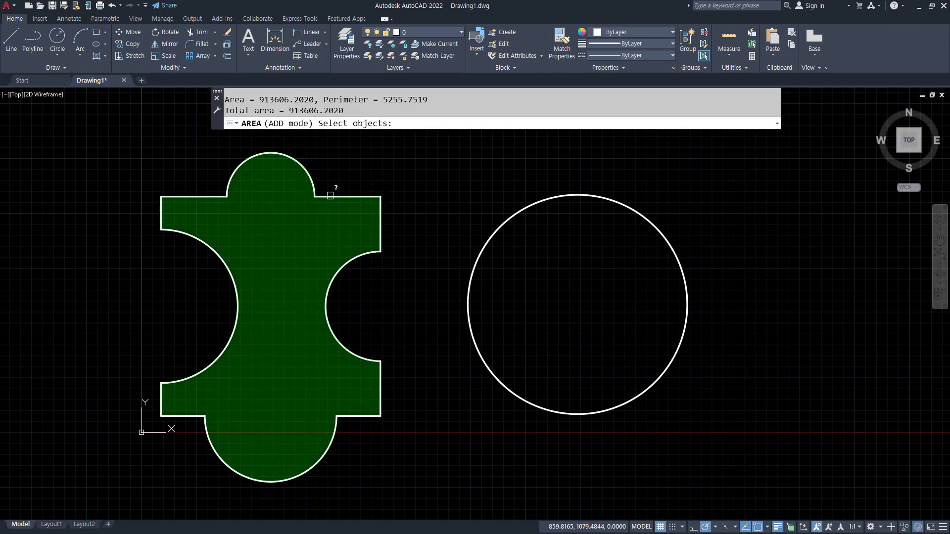
pyautogui.click(520, 212)
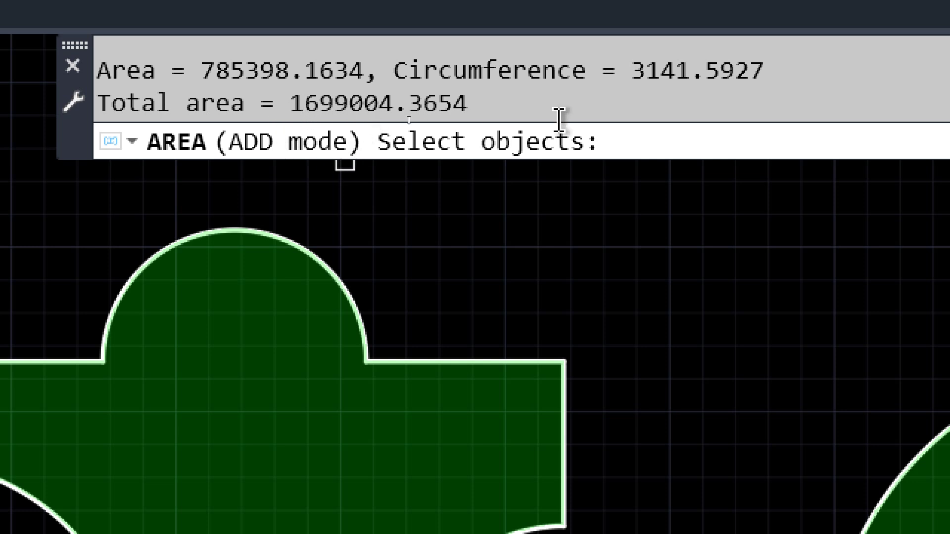
pyautogui.press('Return')
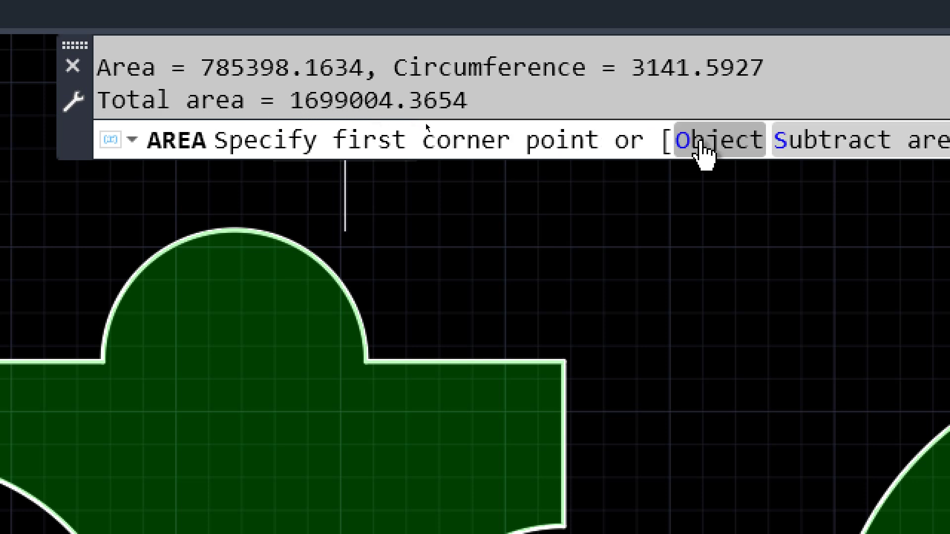
pyautogui.press('Return')
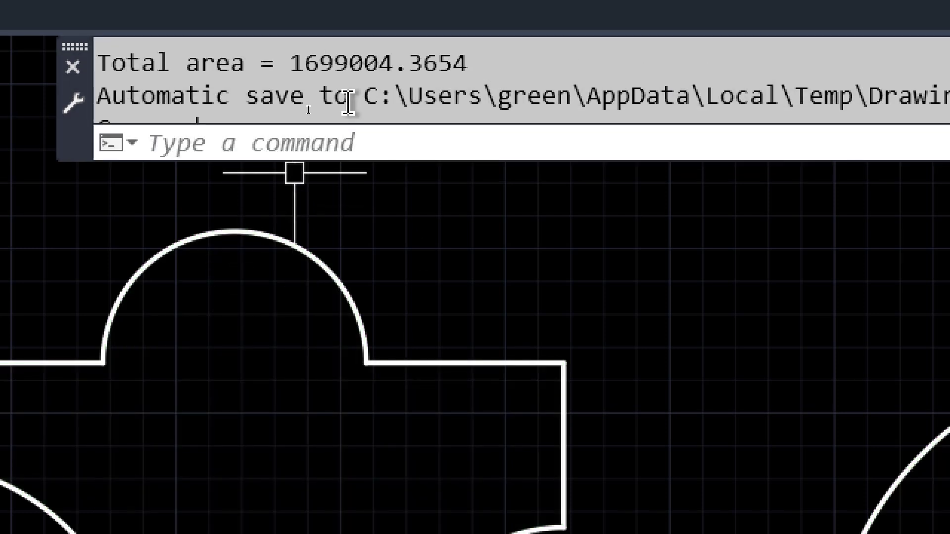
pyautogui.scroll(1, 348, 104)
pyautogui.moveTo(291, 88); pyautogui.dragTo(470, 87)
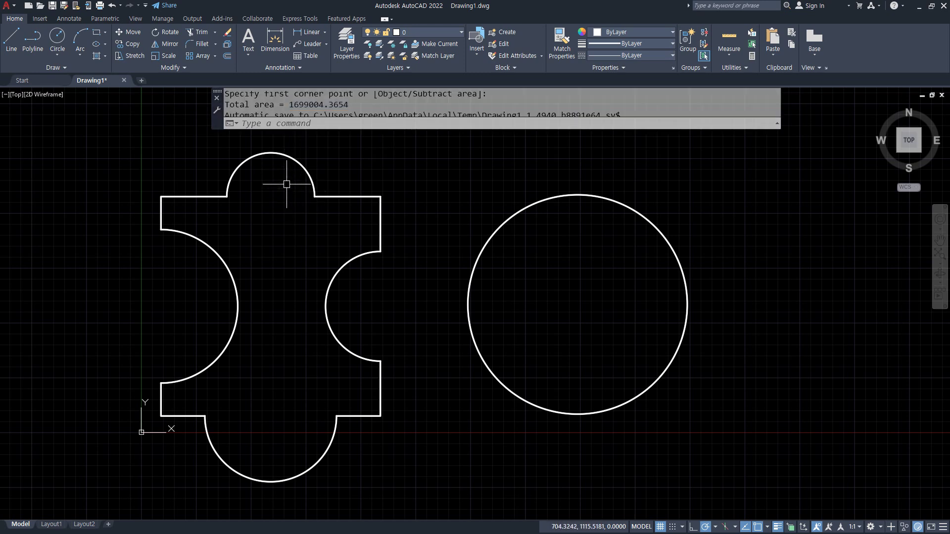
# Draw a circle of radius 150 centred on the arc centre of the outline's upper bulge
pyautogui.scroll(2, 273, 175)
pyautogui.write('c')
pyautogui.press('Return')
pyautogui.write('cen')
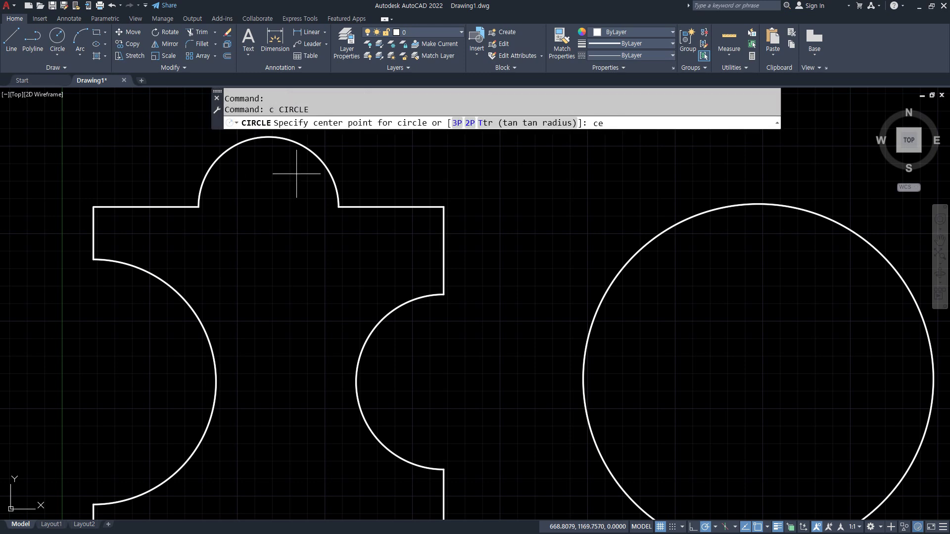
pyautogui.press('Return')
pyautogui.click(272, 201)
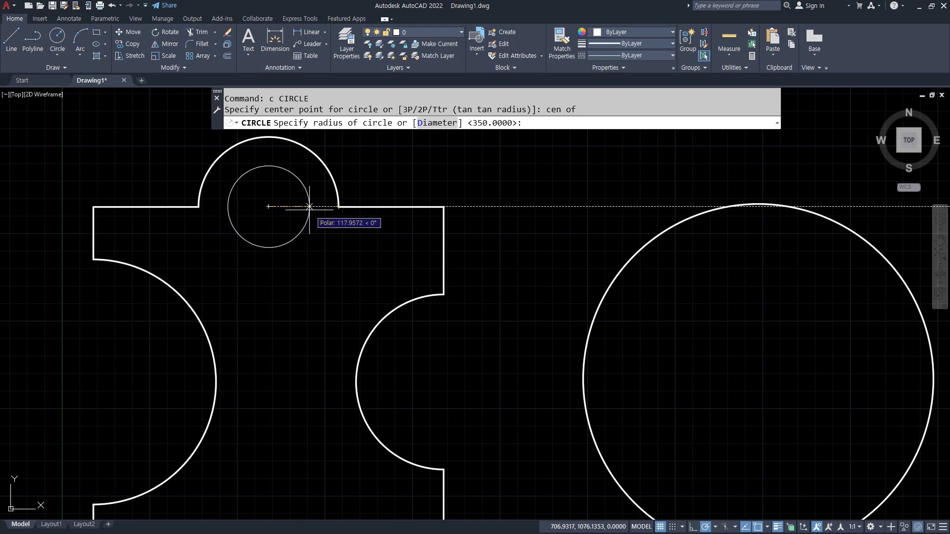
pyautogui.write('150')
pyautogui.press('Return')
pyautogui.scroll(-2, 307, 248)
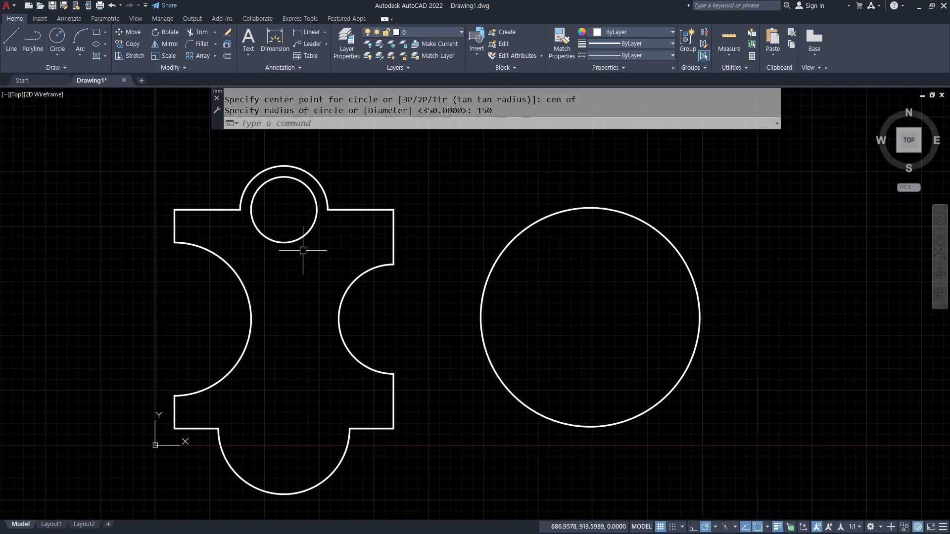
# Draw a circle of radius 150 centred on the arc centre of the outline's lower bulge
pyautogui.write('c')
pyautogui.press('Return')
pyautogui.write('cen')
pyautogui.press('Return')
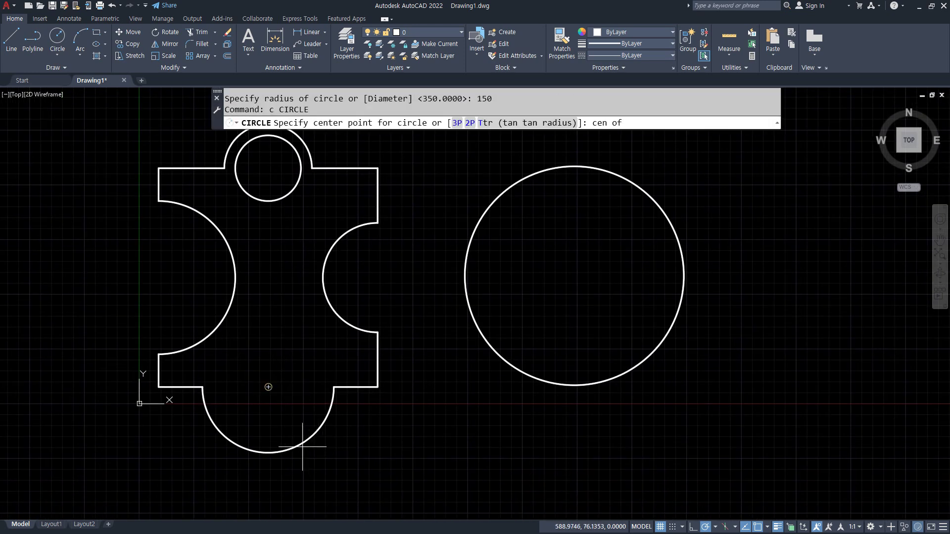
pyautogui.click(268, 387)
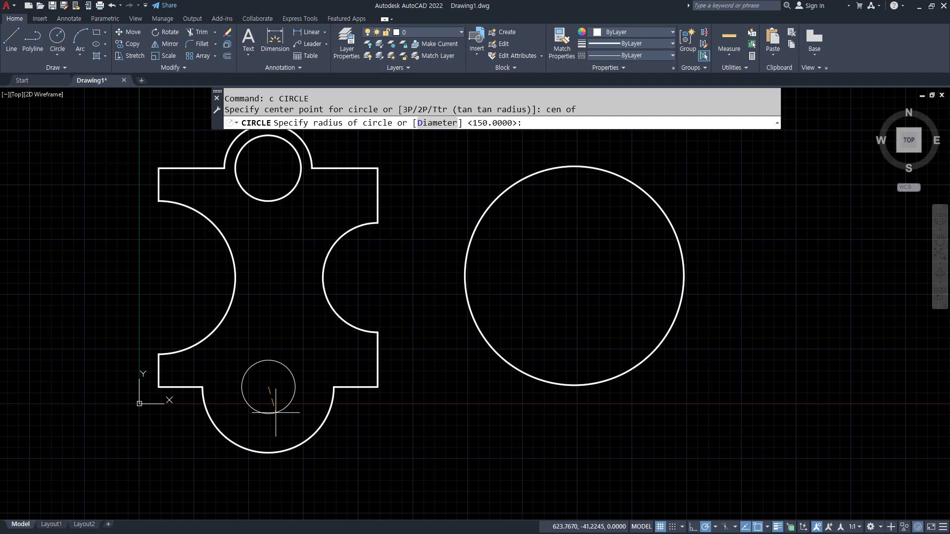
pyautogui.write('150')
pyautogui.press('Return')
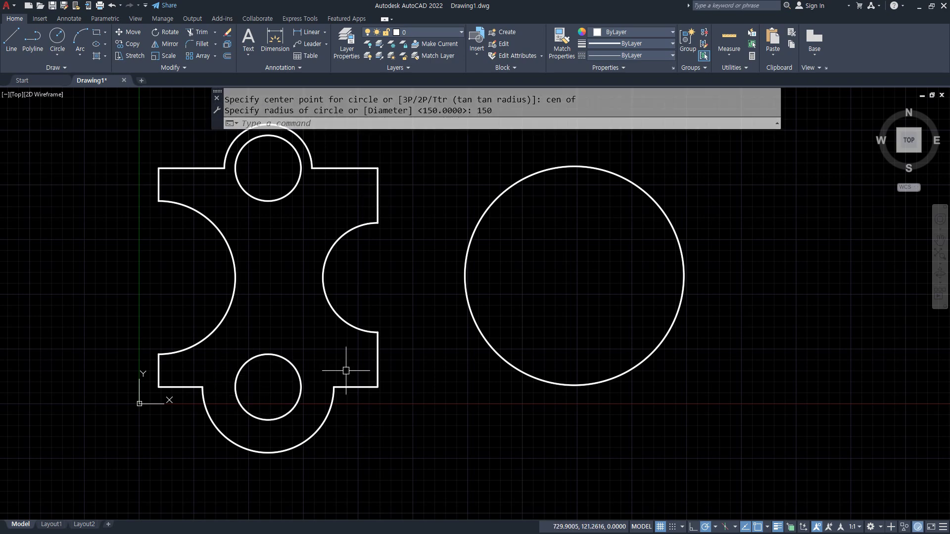
# Draw a concentric circle of radius 300 inside the large circle
pyautogui.write('c')
pyautogui.press('Return')
pyautogui.click(575, 275)
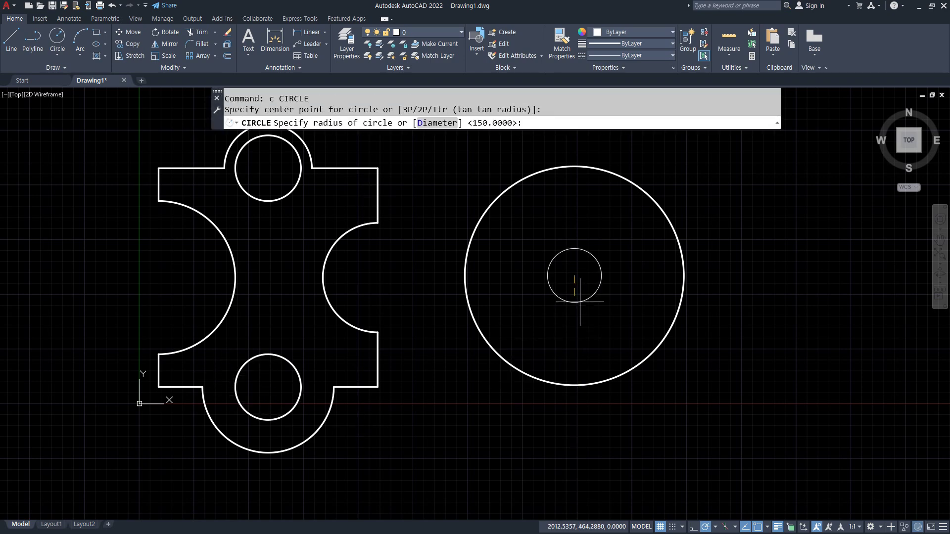
pyautogui.write('300')
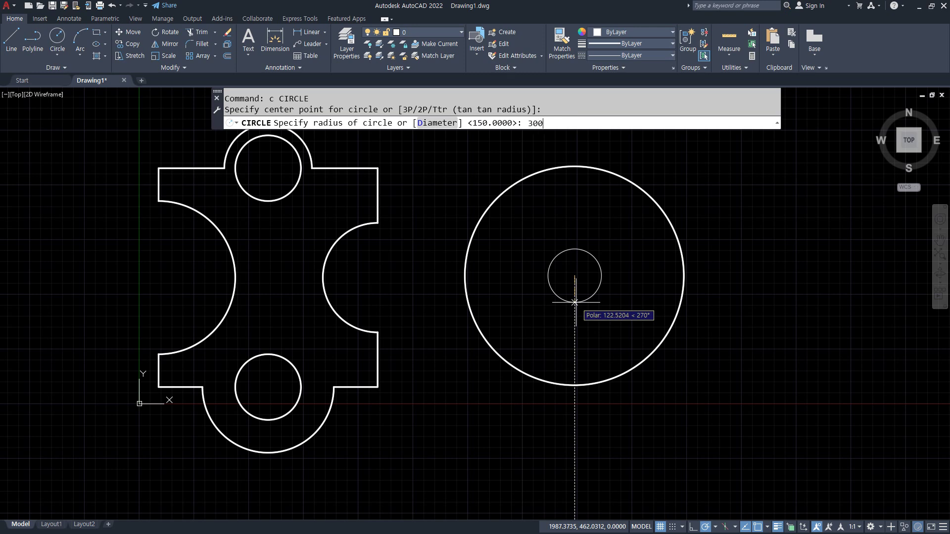
pyautogui.press('Return')
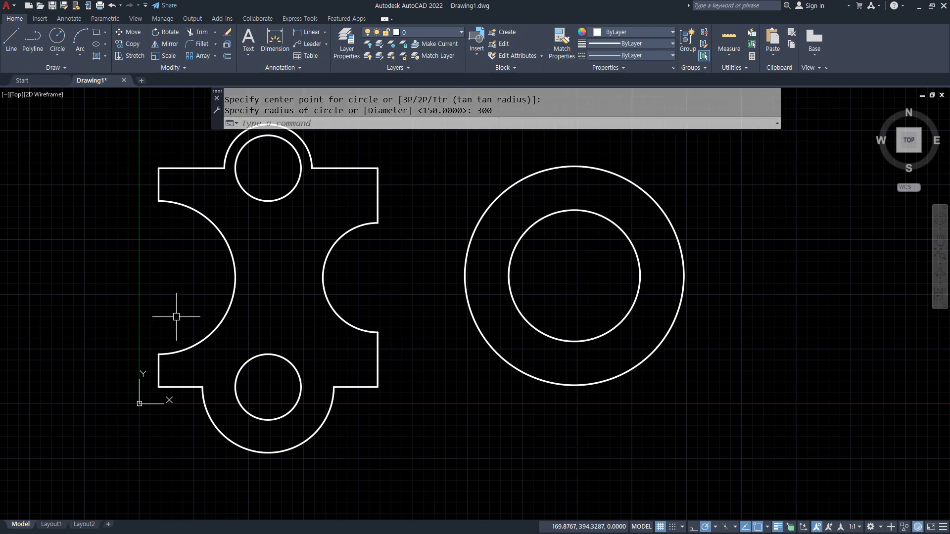
pyautogui.write('cen')
pyautogui.press('Return')
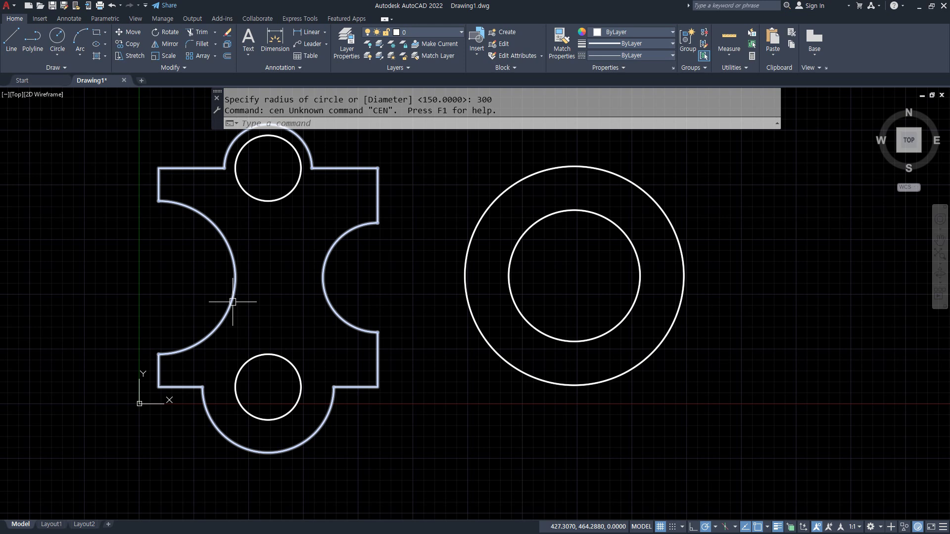
pyautogui.press('Escape')
pyautogui.press('Escape')
# Draw a circle of radius 200 centred on the arc centre of the outline's left notch
pyautogui.write('c')
pyautogui.press('Return')
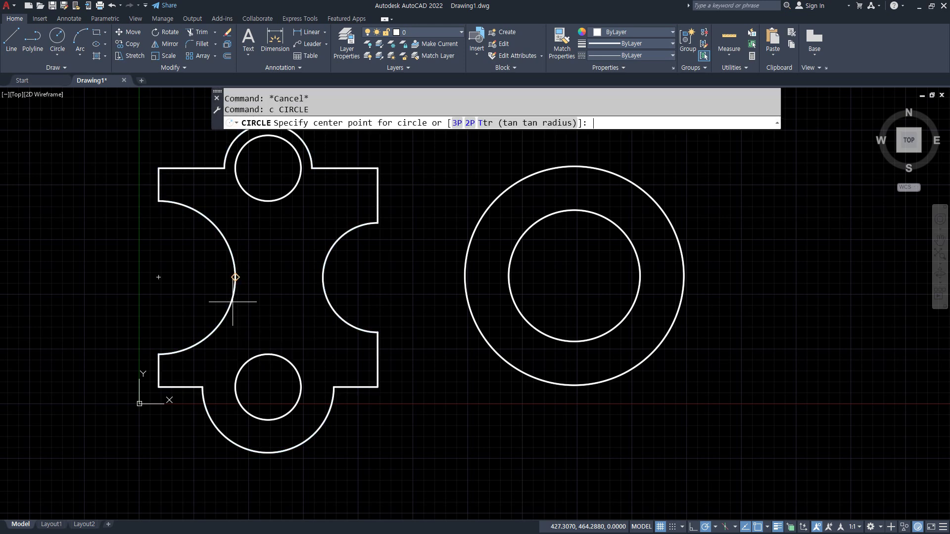
pyautogui.click(159, 277)
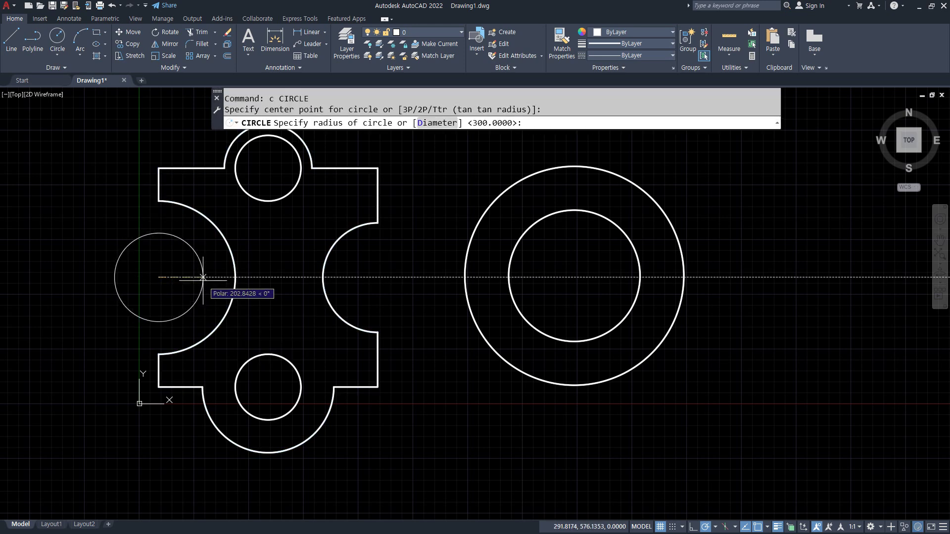
pyautogui.write('200')
pyautogui.press('Return')
# Draw a circle of radius 150 centred on the arc centre of the outline's right notch
pyautogui.write('C')
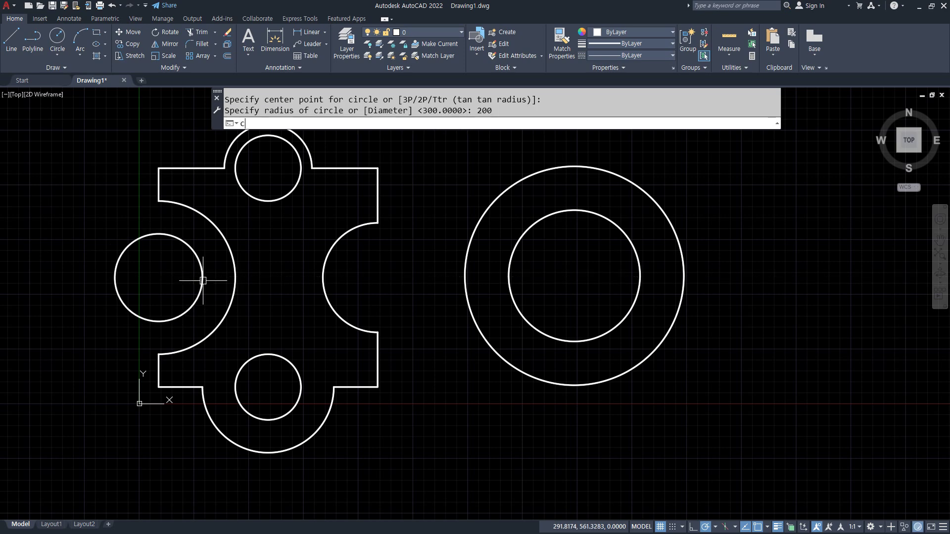
pyautogui.press('Return')
pyautogui.click(378, 278)
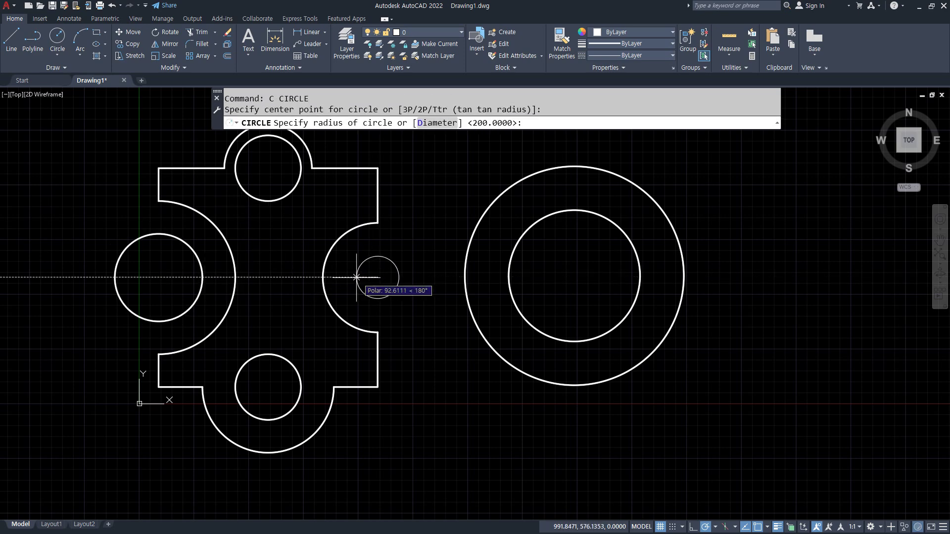
pyautogui.write('150')
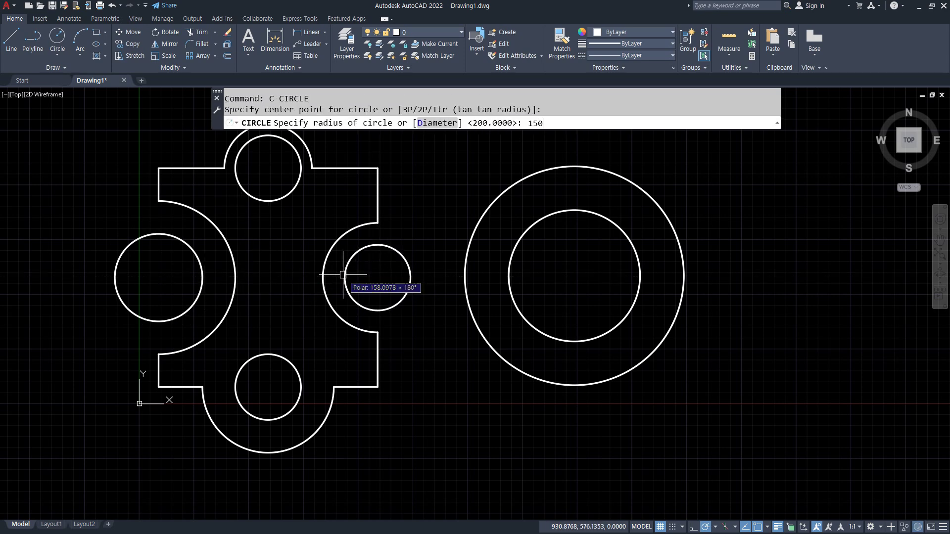
pyautogui.press('Return')
pyautogui.moveTo(299, 209); pyautogui.dragTo(296, 237, button='middle')
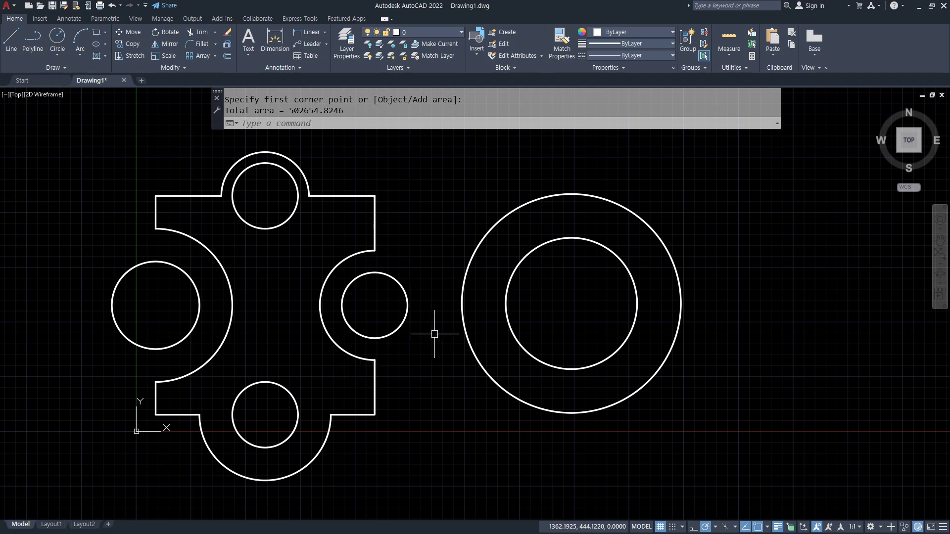
# Start AREA in Add mode and add the joined outline, the left and right notch circles and the large circle as objects
pyautogui.write('aa')
pyautogui.press('Return')
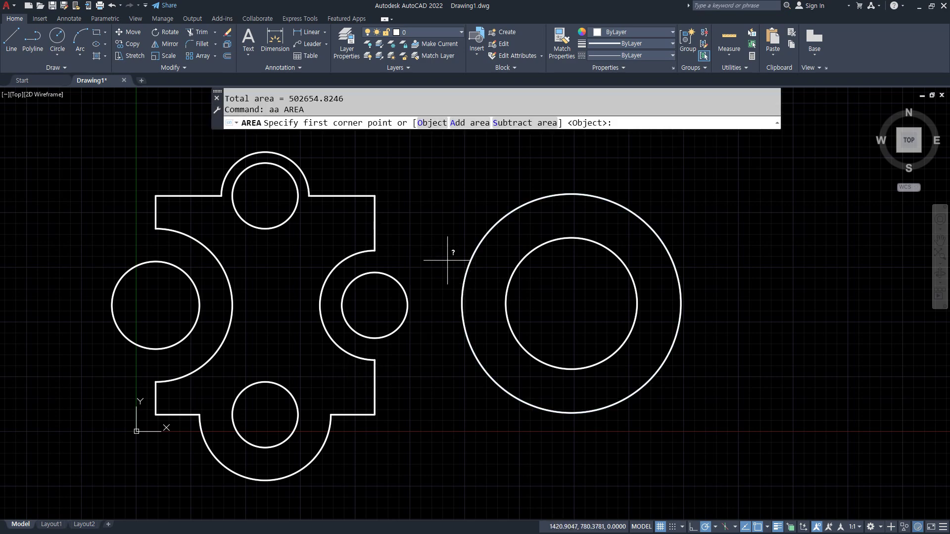
pyautogui.click(469, 123)
pyautogui.click(442, 124)
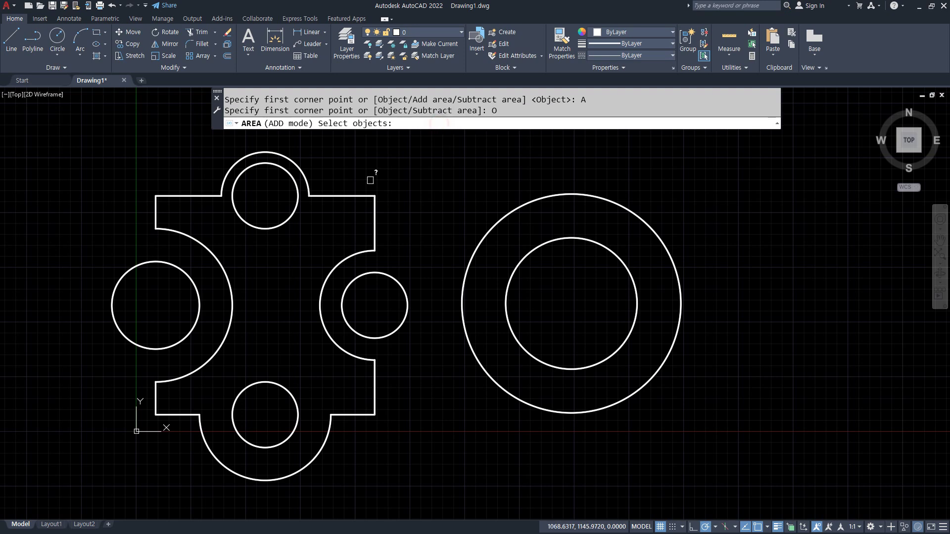
pyautogui.click(223, 194)
pyautogui.click(171, 272)
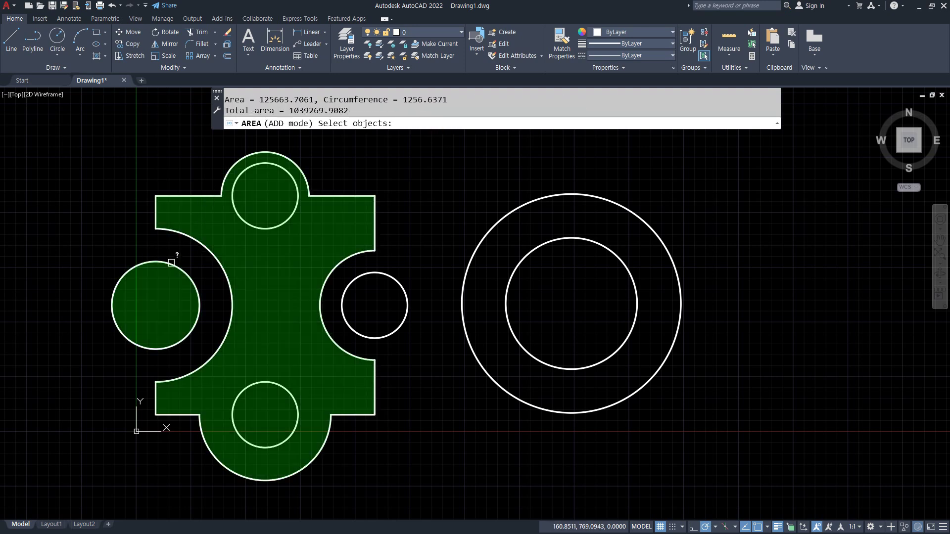
pyautogui.click(370, 273)
pyautogui.click(501, 213)
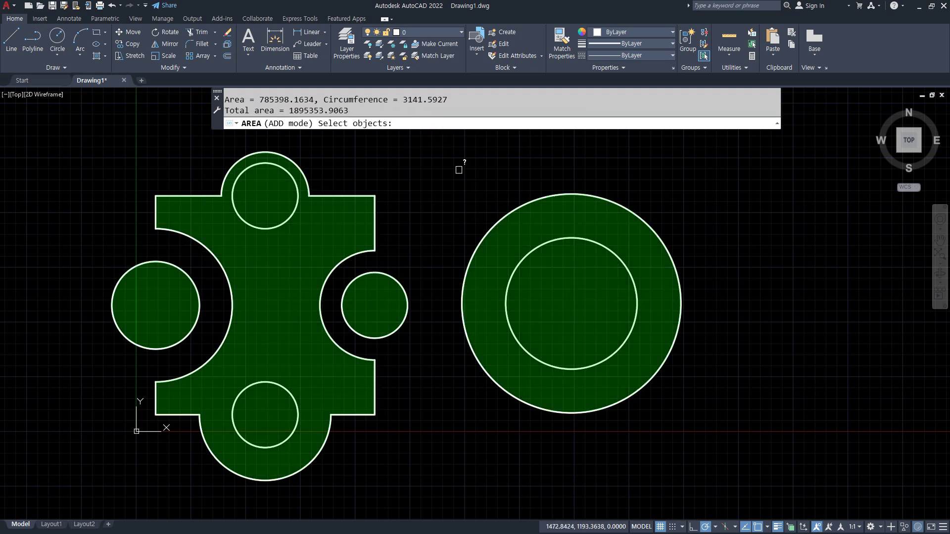
pyautogui.press('Return')
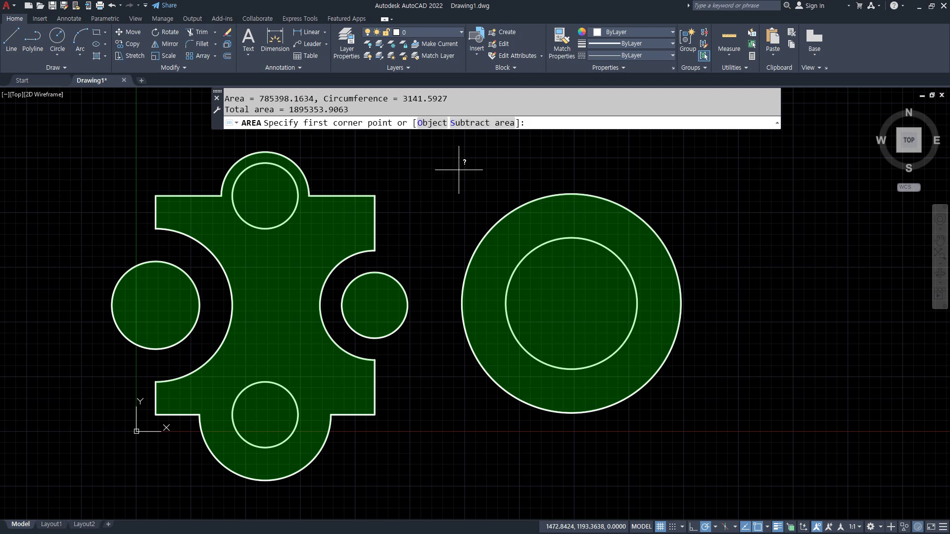
# Subtract the large circle's inner circle and the circles in the upper and lower bulges from the total area, and finish the measurement
pyautogui.click(472, 123)
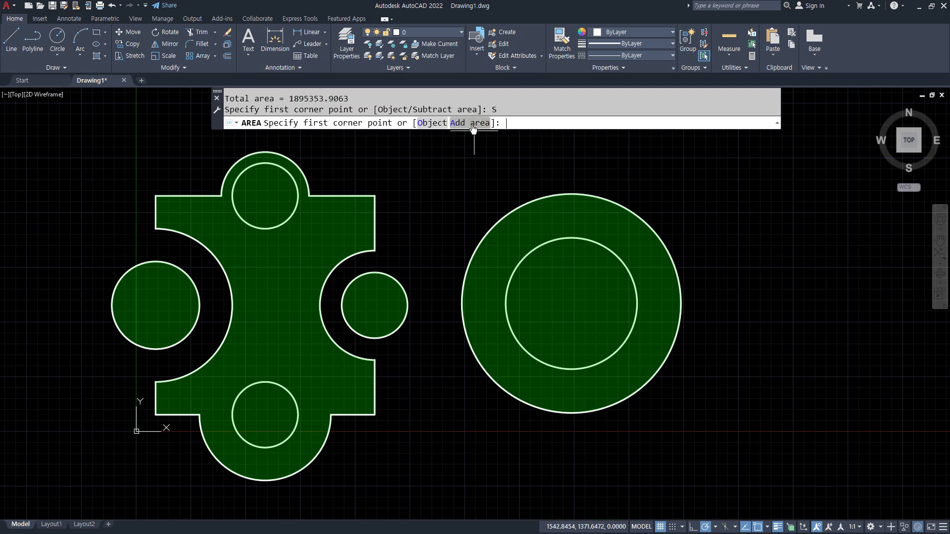
pyautogui.click(432, 123)
pyautogui.click(514, 263)
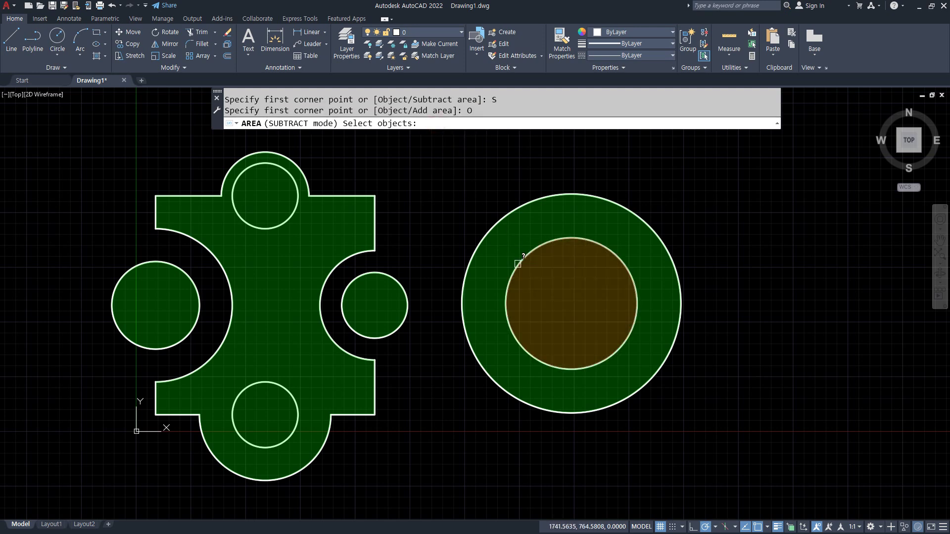
pyautogui.click(292, 220)
pyautogui.click(265, 382)
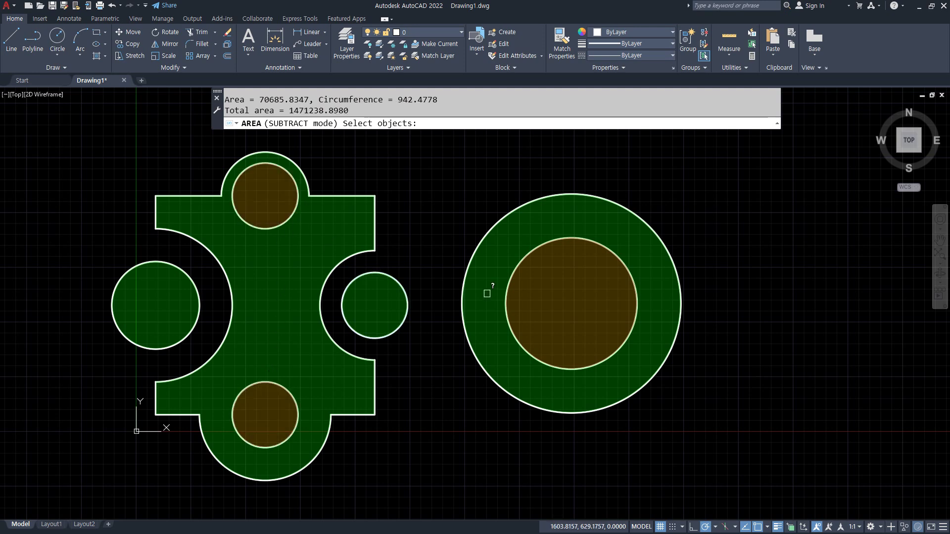
pyautogui.press('Return')
pyautogui.press('Return')
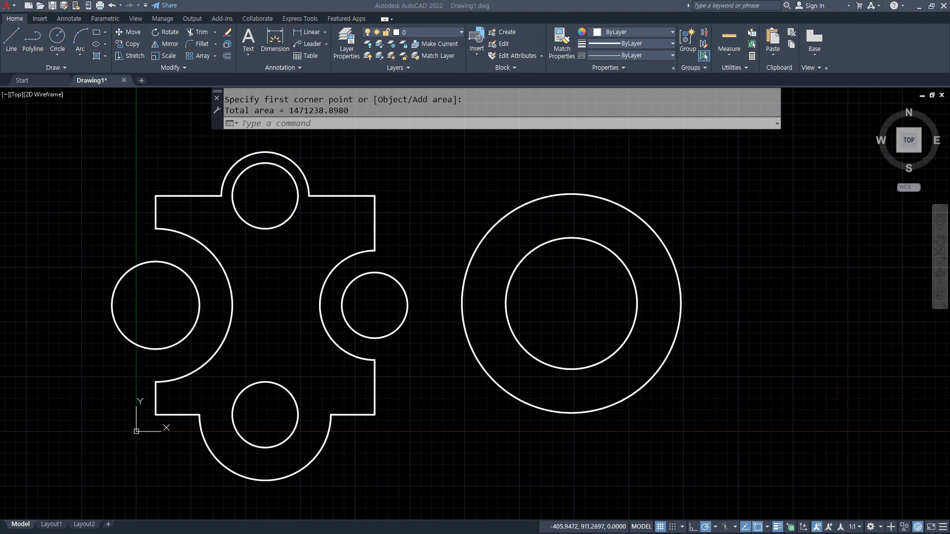
# Switch to the Notepad notes on inquiry commands and move their window higher on the screen
pyautogui.hotkey('alt', 'Tab')
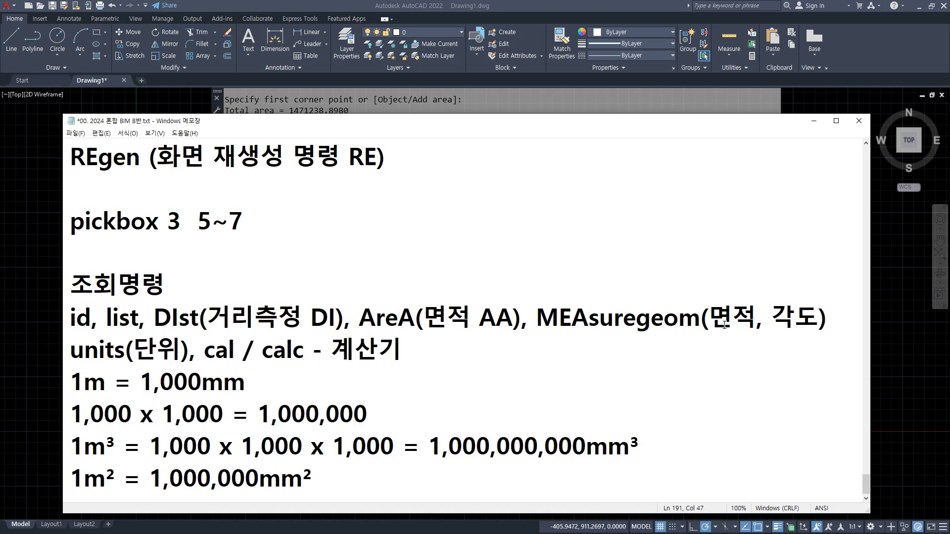
pyautogui.hotkey('alt', 'Tab')
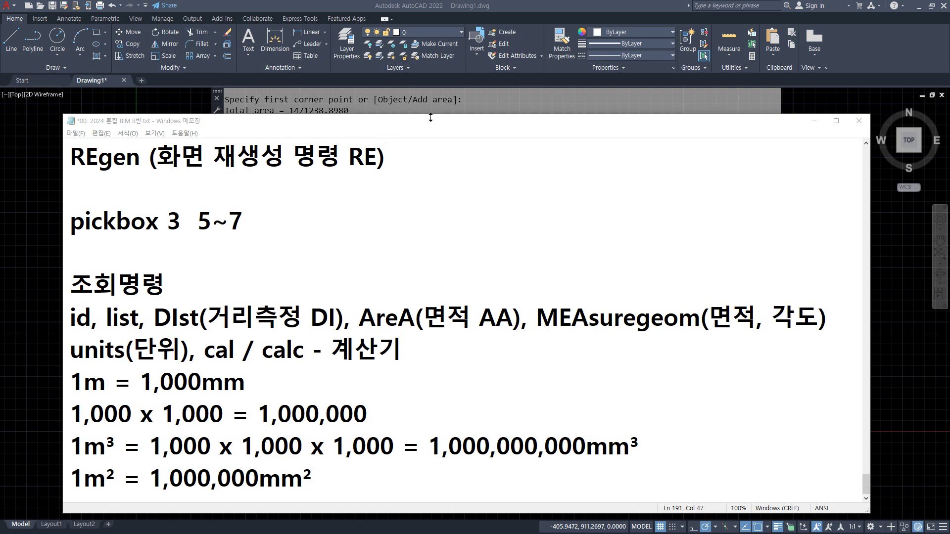
pyautogui.moveTo(430, 117); pyautogui.dragTo(459, 26)
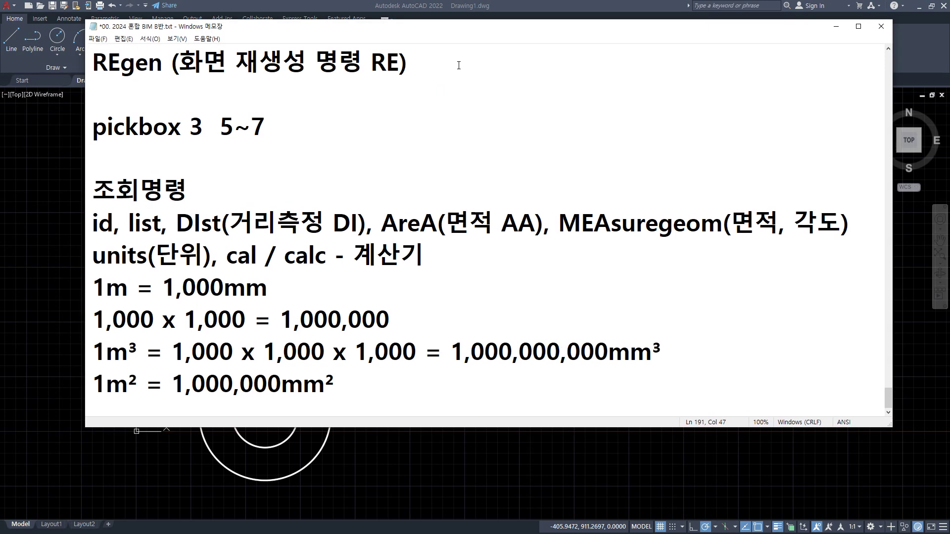
# Write 적산 in the notes below the 1m² = 1,000,000mm² line, leaving one blank line between them
pyautogui.click(398, 381)
pyautogui.press('Return')
pyautogui.press('Return')
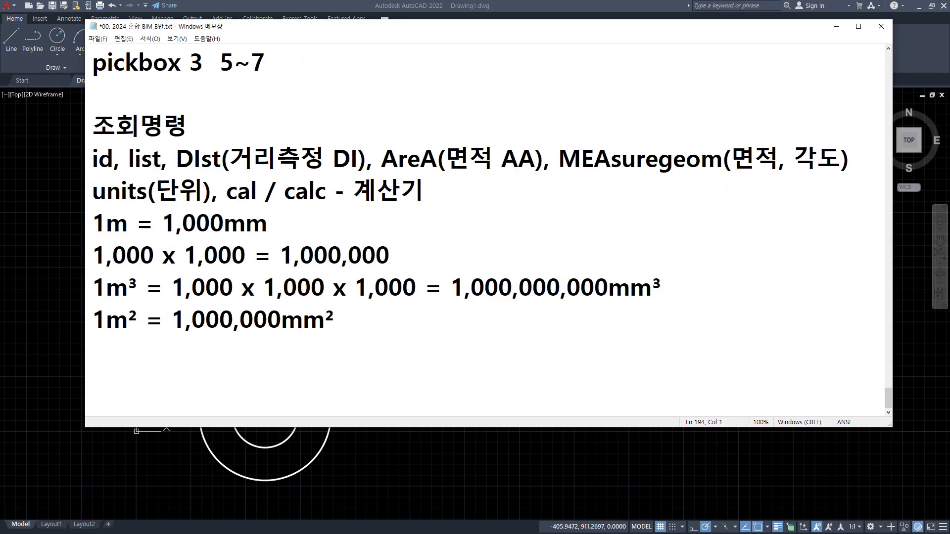
pyautogui.write('wj')
pyautogui.press('BackSpace')
pyautogui.press('BackSpace')
pyautogui.press('Hangul')
pyautogui.write('저ㄱ산')
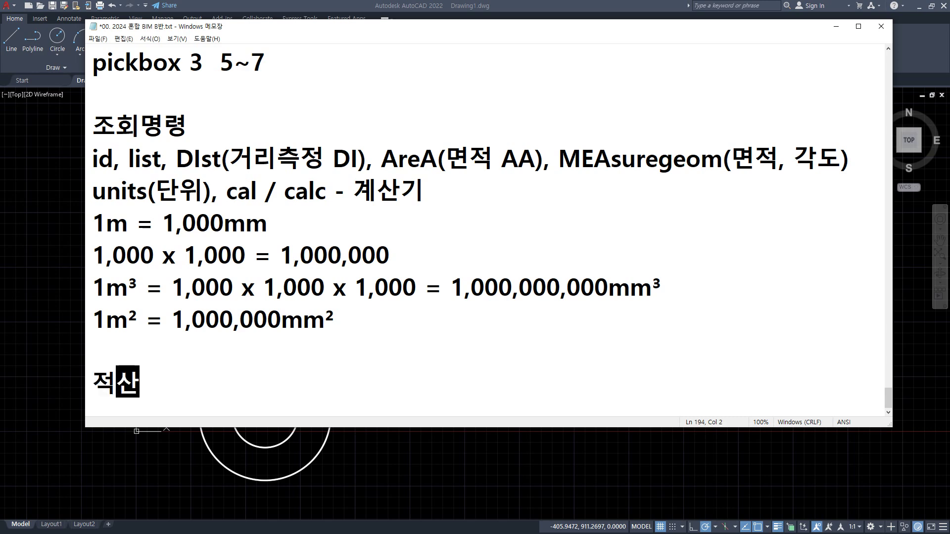
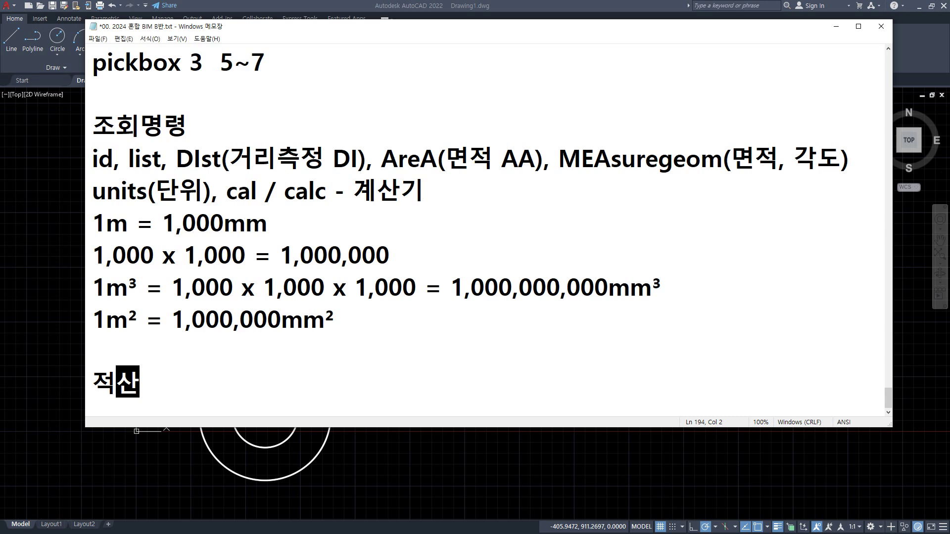
# Add blank lines after 적산 and delete the word from the notes
pyautogui.press('Return')
pyautogui.press('Return')
pyautogui.press('Return')
pyautogui.hotkey('shift', 'Up')
pyautogui.hotkey('shift', 'Up')
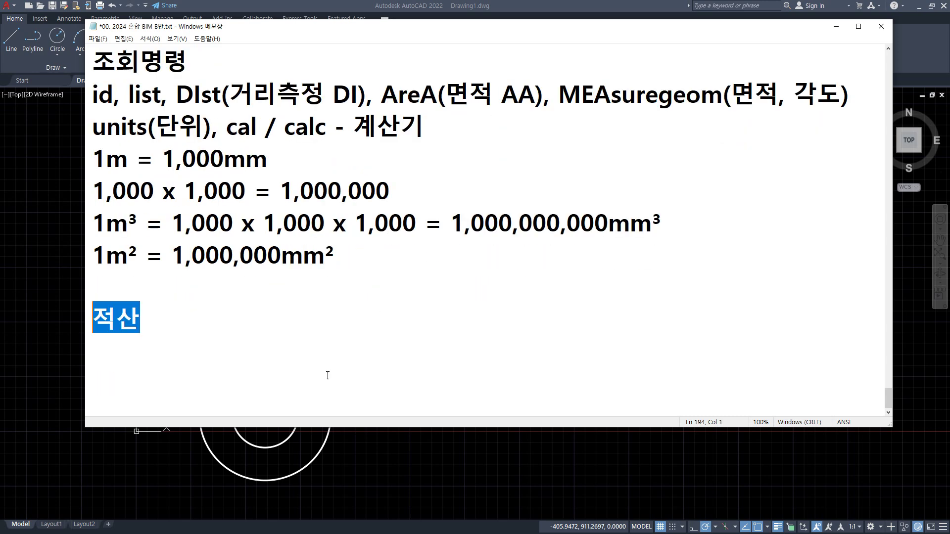
pyautogui.press('BackSpace')
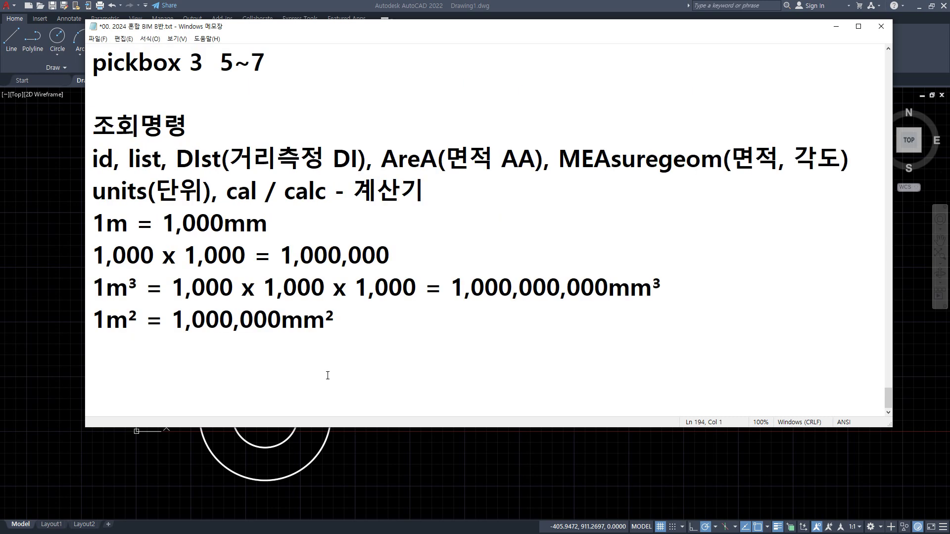
# Write the line "1자 두께 6t 3x6" one blank line below the 1m² conversion
pyautogui.write('1w')
pyautogui.press('BackSpace')
pyautogui.press('Hangul')
pyautogui.write('자')
pyautogui.press('Return')
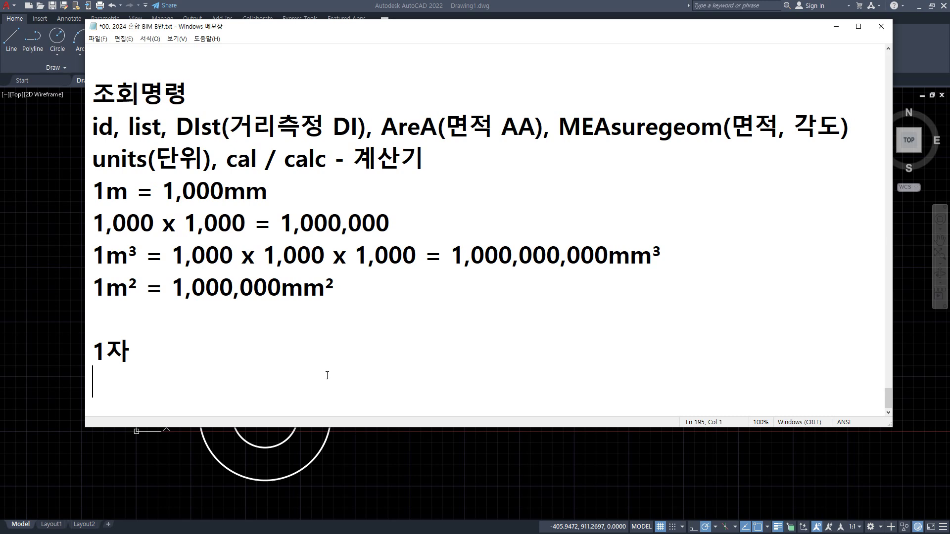
pyautogui.press('Up')
pyautogui.press('End')
pyautogui.write('두께 ')
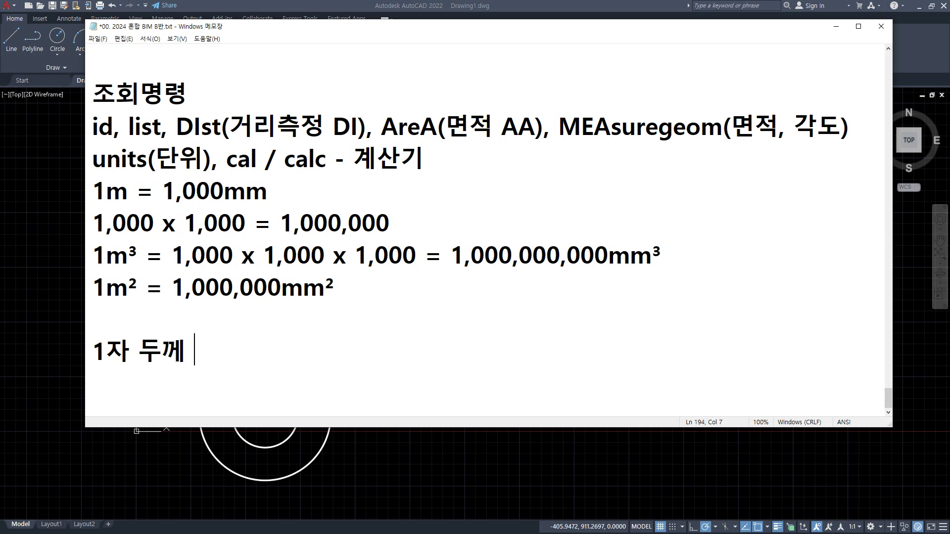
pyautogui.write('6t 3x')
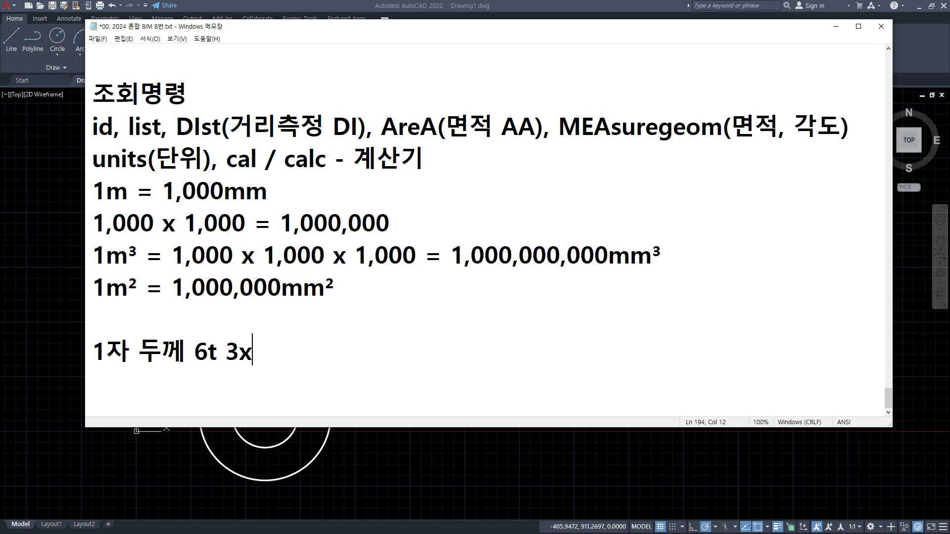
pyautogui.write('6ㅈ')
pyautogui.press('BackSpace')
# Add 자반어항 and 자반큐빅 on separate lines beneath the 1자 두께 line
pyautogui.press('Return')
pyautogui.write('자반어항')
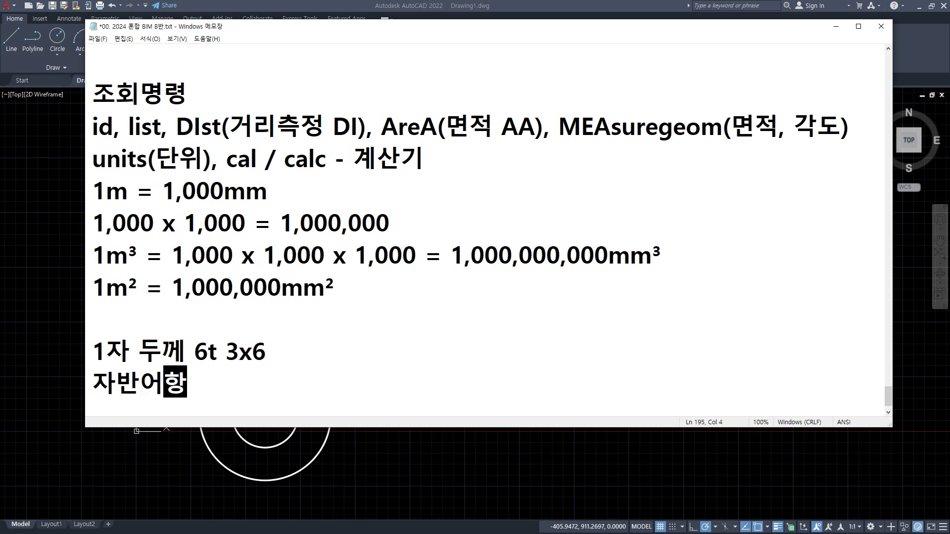
pyautogui.press('Return')
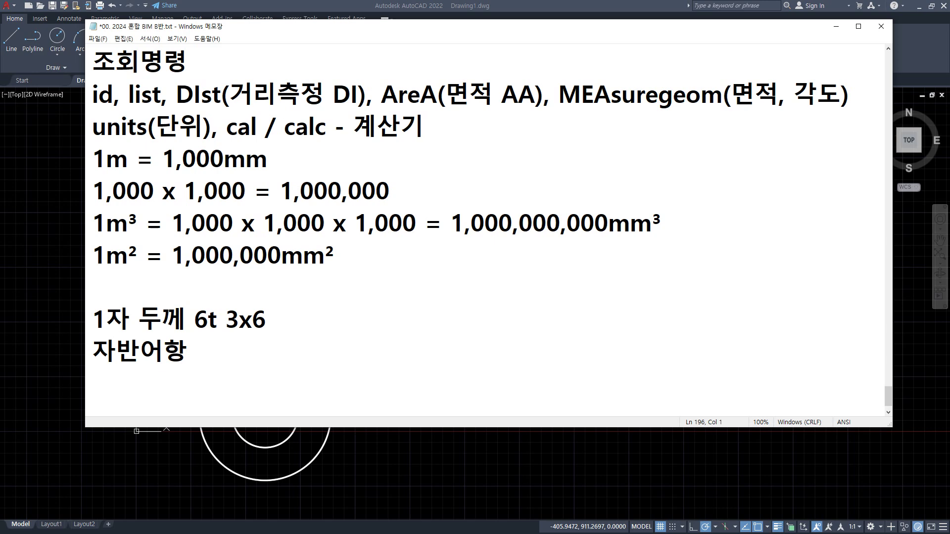
pyautogui.write('자반큐빅')
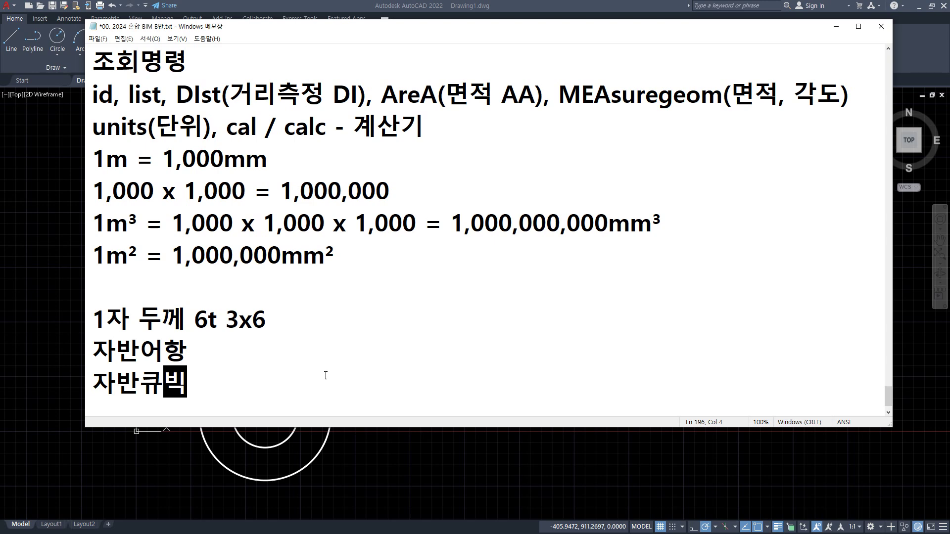
# Append "= 30.3Cm" to the end of the "1자 두께 6t 3x6" line
pyautogui.press('Up')
pyautogui.press('Up')
pyautogui.press('End')
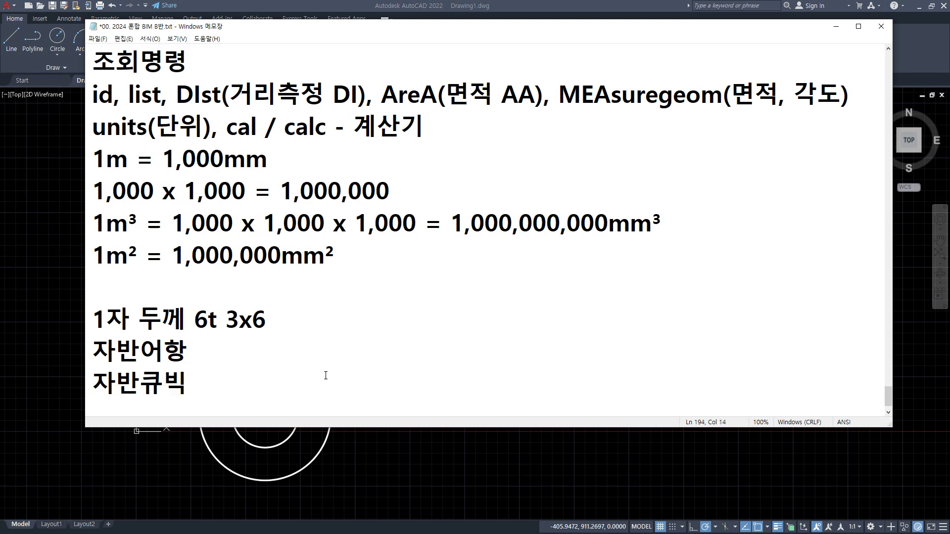
pyautogui.write('30.3Cn')
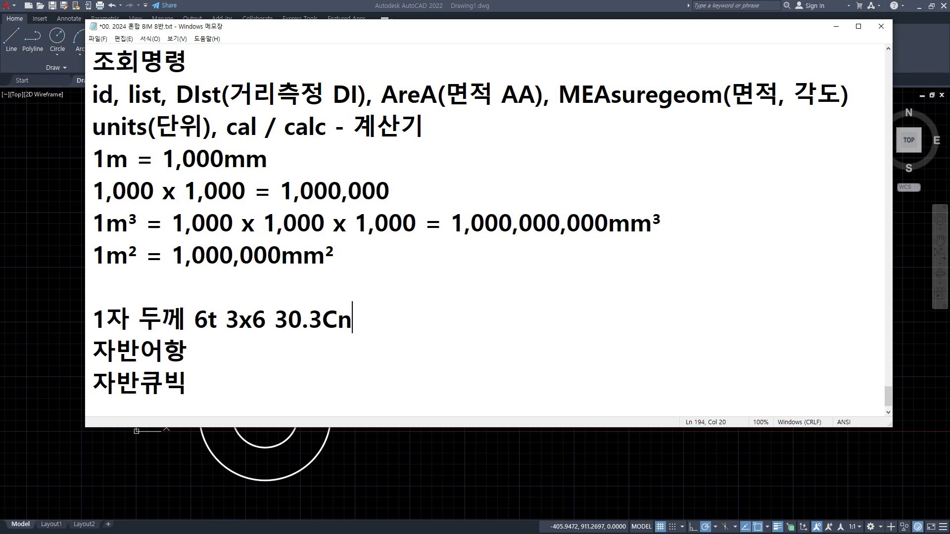
pyautogui.press('BackSpace')
pyautogui.write('m')
pyautogui.press('Left')
pyautogui.press('Left')
pyautogui.press('Left')
pyautogui.press('Left')
pyautogui.press('Left')
pyautogui.press('Left')
pyautogui.write('=')
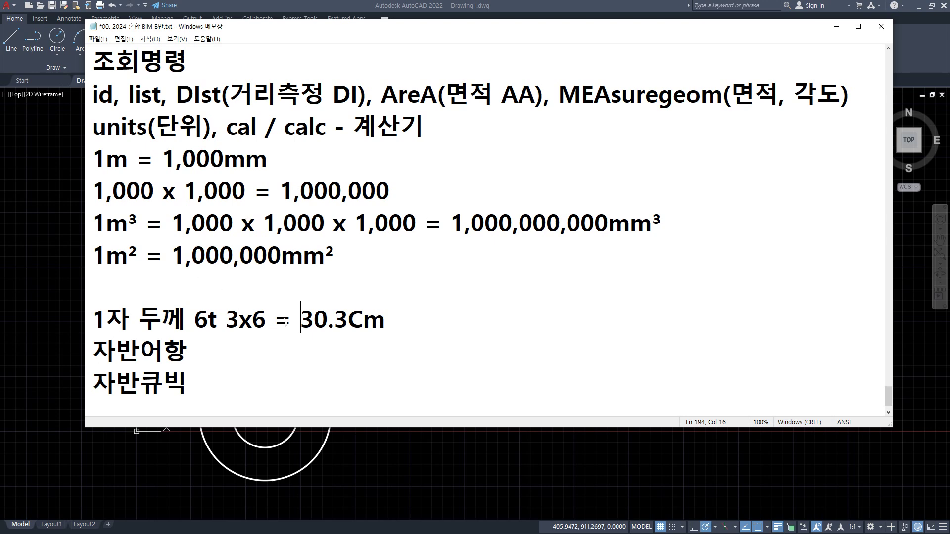
# Extend the 1자 두께 line with "= 900 x 1800"
pyautogui.click(452, 324)
pyautogui.write('= 900 x ')
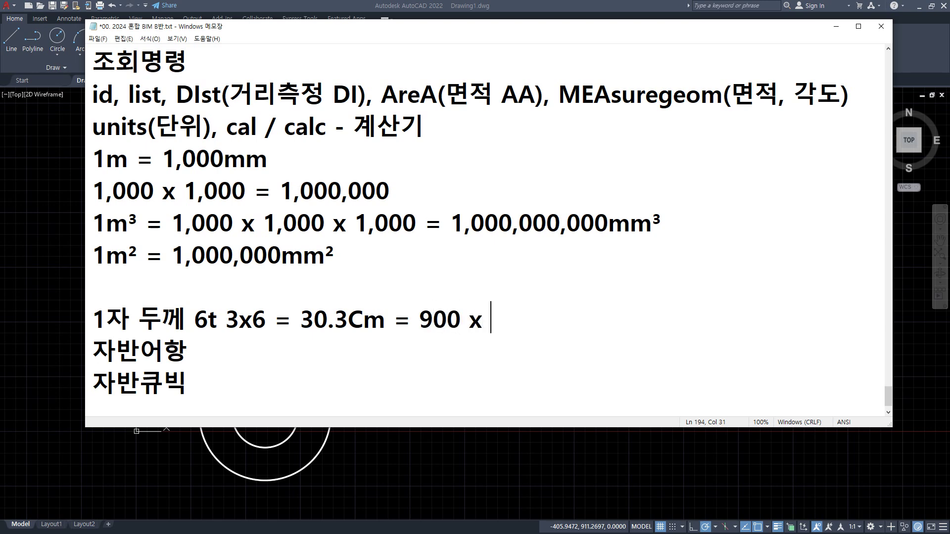
pyautogui.write('1800')
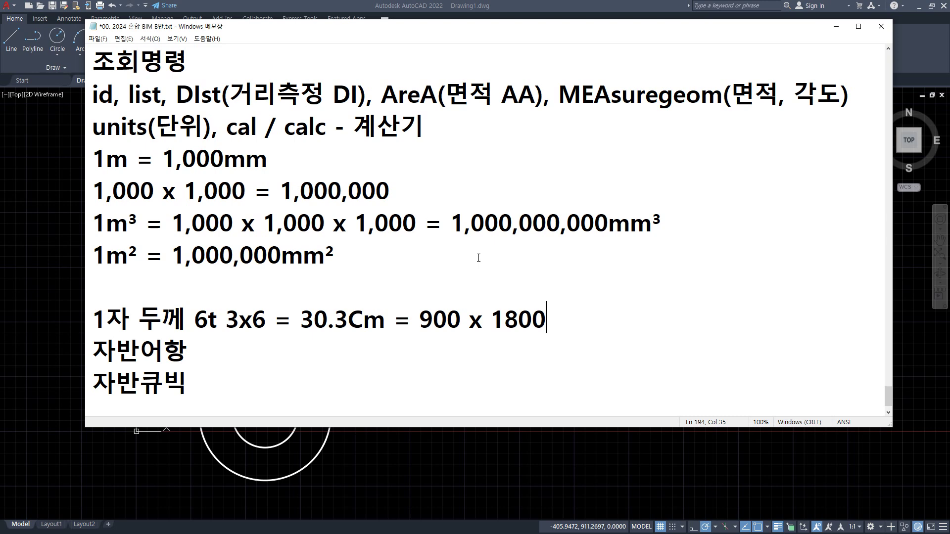
# Insert the line "장 9자 12자" between the 1자 두께 line and 자반어항
pyautogui.press('Return')
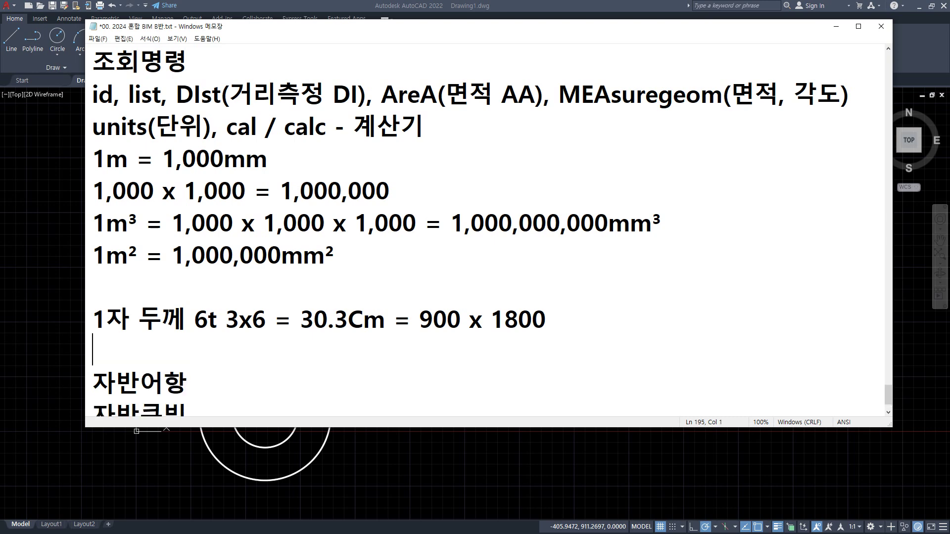
pyautogui.write('wkd')
pyautogui.press('BackSpace')
pyautogui.press('BackSpace')
pyautogui.press('BackSpace')
pyautogui.press('Hangul')
pyautogui.write('자')
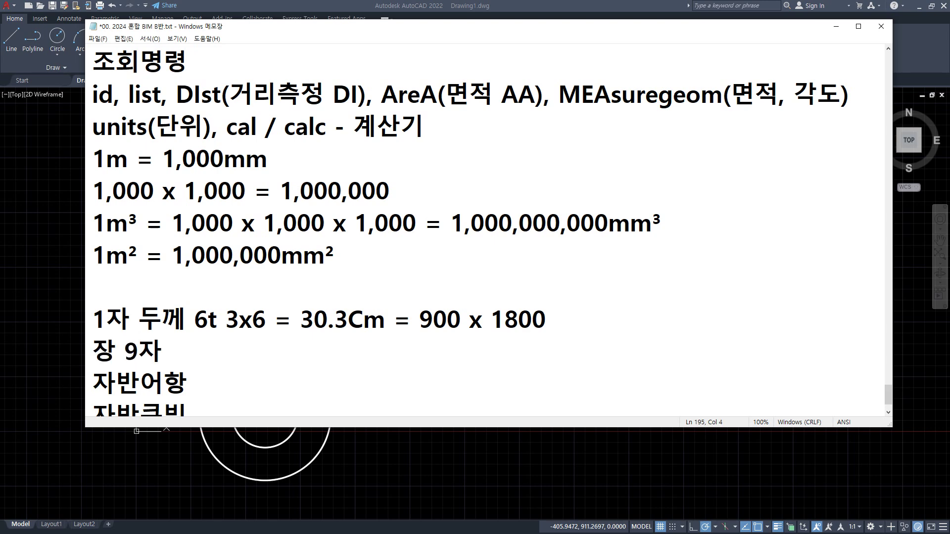
pyautogui.write('ㅇ 9자 12자')
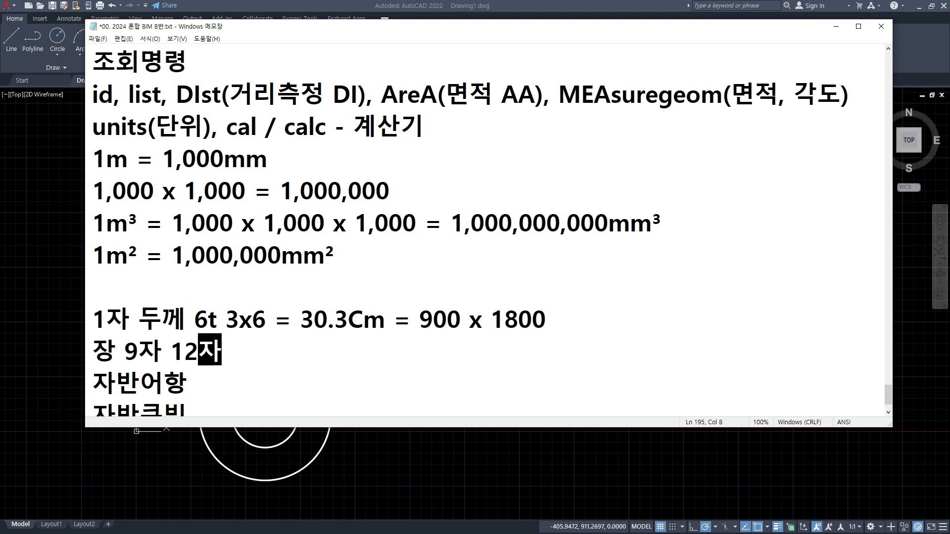
# In the 장 line, add "= 3개" after 9자 and "= 4개" after 12자
pyautogui.press('Left')
pyautogui.press('Left')
pyautogui.press('Left')
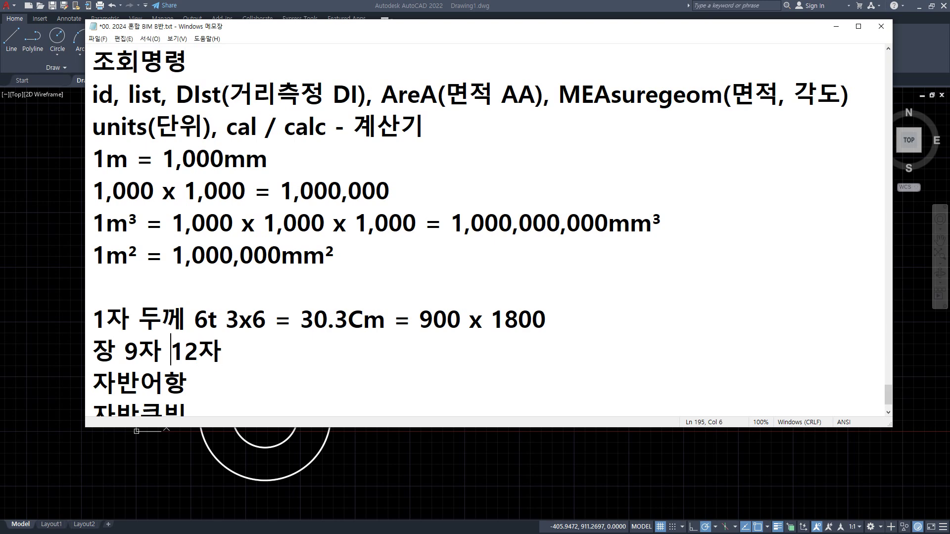
pyautogui.write('=  ')
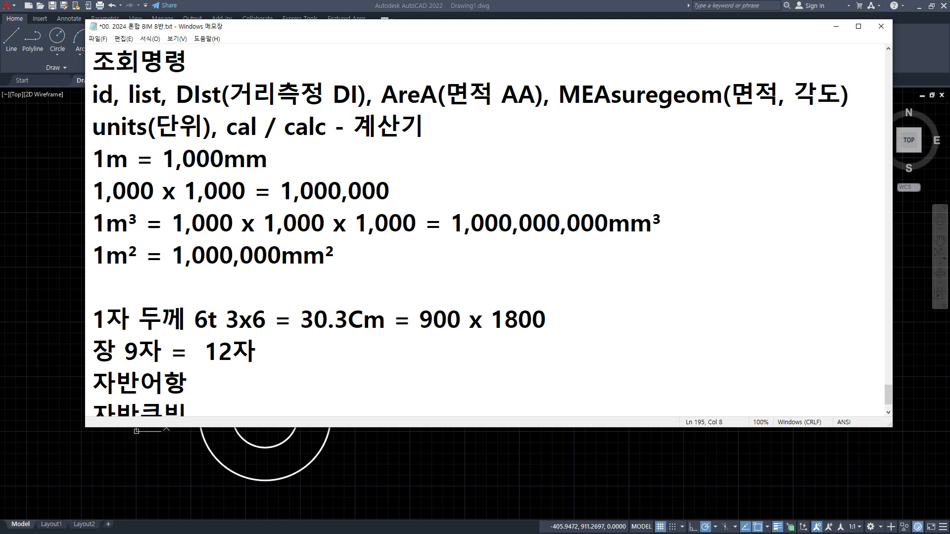
pyautogui.write('3개')
pyautogui.press('End')
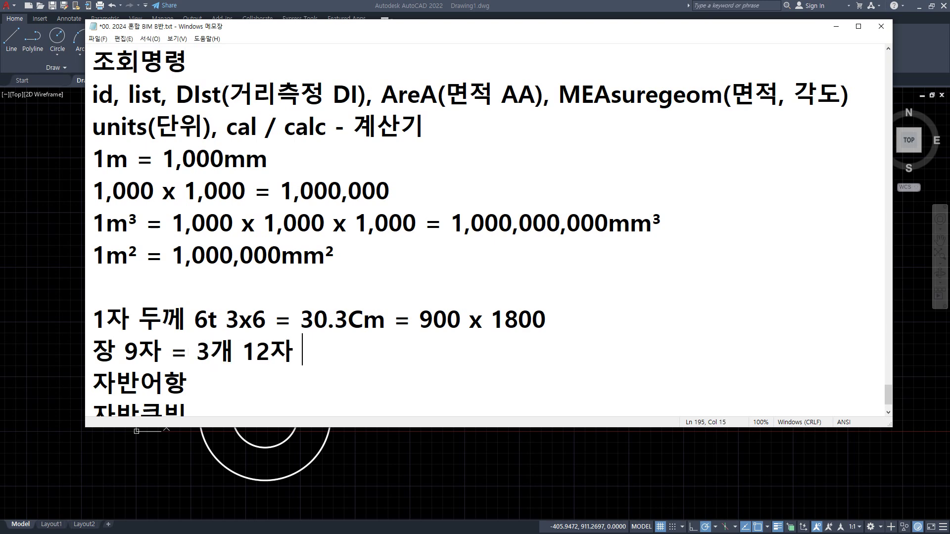
pyautogui.write('= 4개')
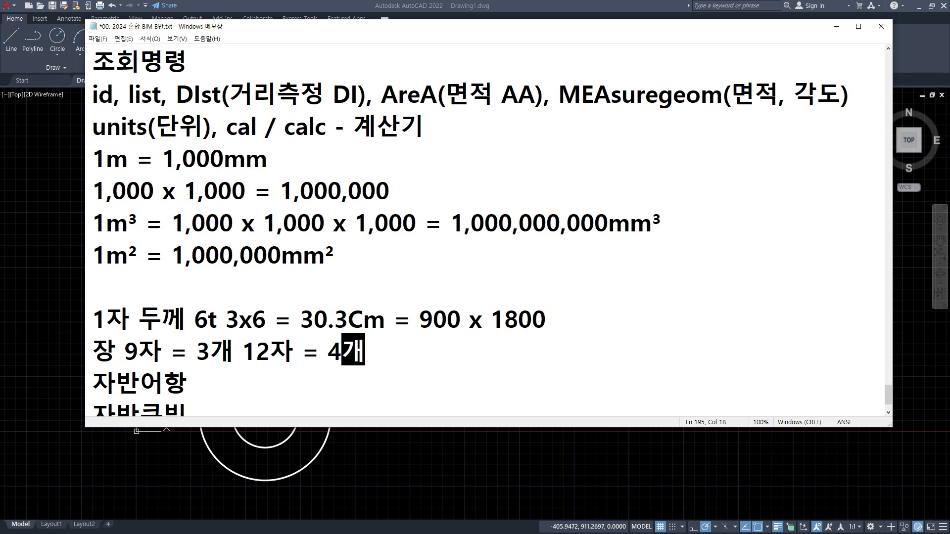
# Insert "3자 x" before both 3개 and 4개 in the 장 line
pyautogui.hotkey('ctrl', 'Left')
pyautogui.hotkey('ctrl', 'Left')
pyautogui.hotkey('ctrl', 'Left')
pyautogui.hotkey('ctrl', 'Left')
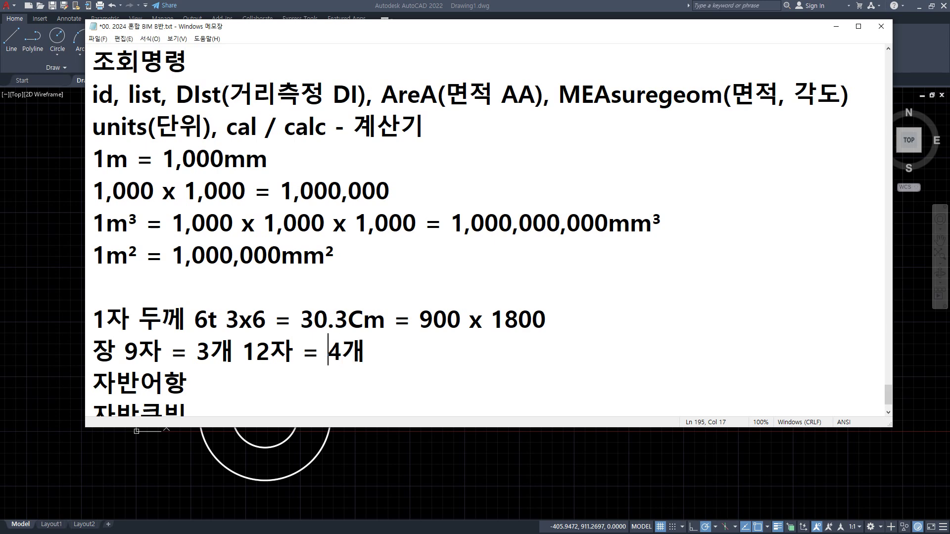
pyautogui.press('Left')
pyautogui.write('3자')
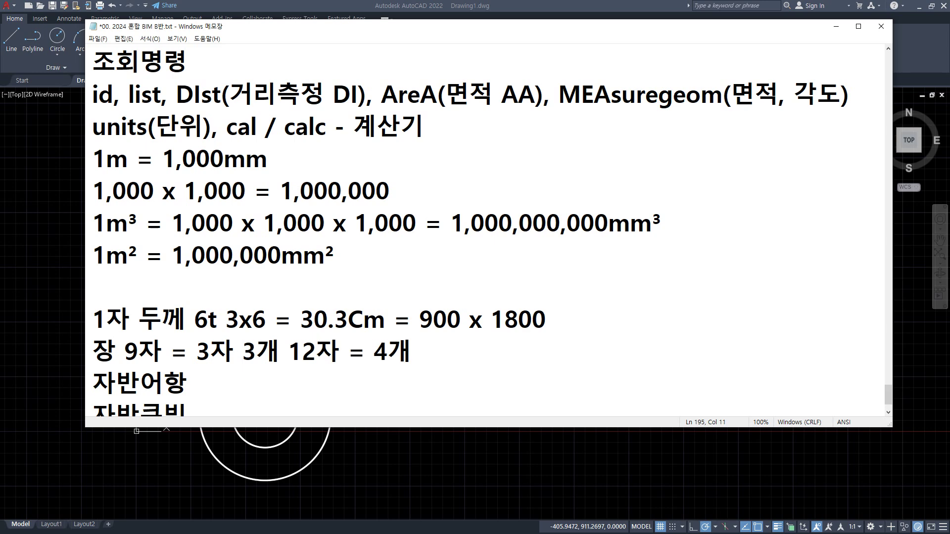
pyautogui.write(' x')
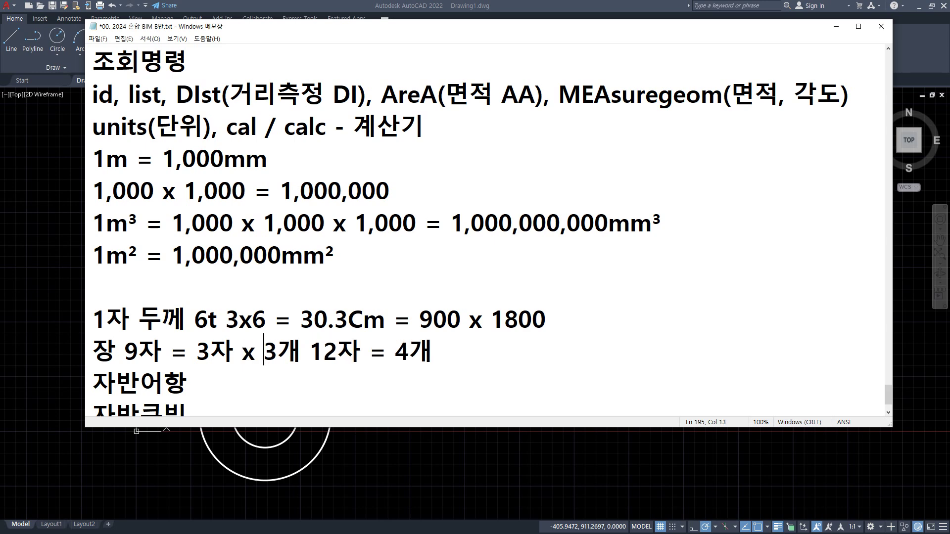
pyautogui.click(410, 350)
pyautogui.press('Left')
pyautogui.write('3자')
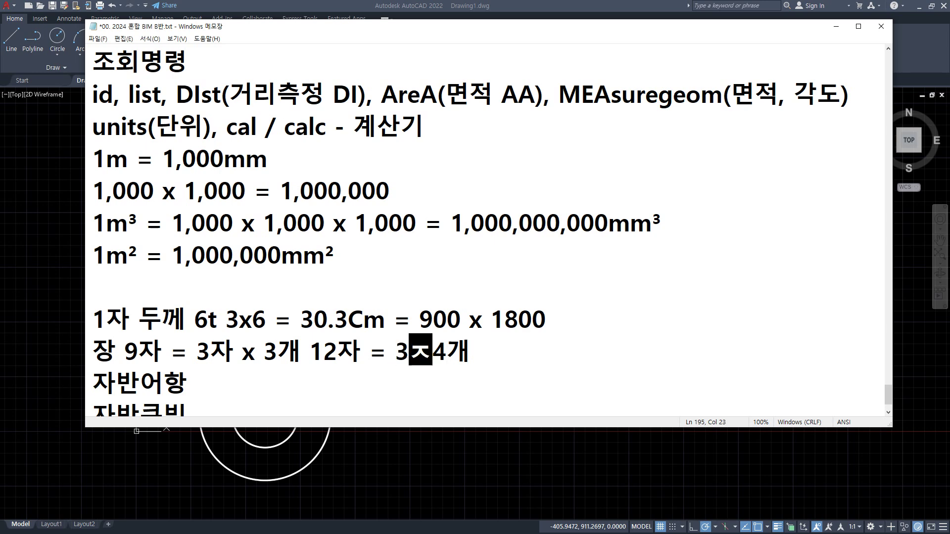
pyautogui.write(' x')
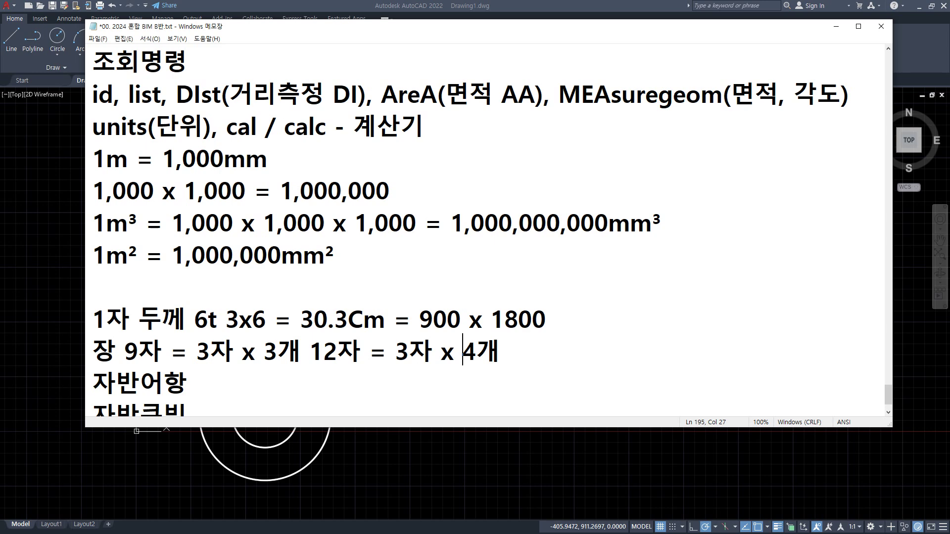
# Append the dimensions "900 x 2100 x 600" to the end of the 장 line
pyautogui.click(647, 354)
pyautogui.write('8')
pyautogui.press('BackSpace')
pyautogui.write('900 ㅌ')
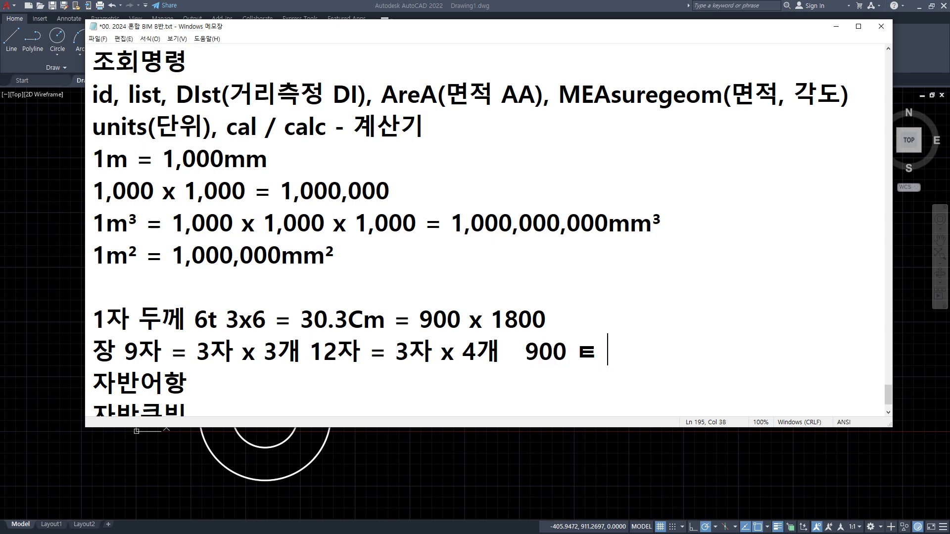
pyautogui.press('BackSpace')
pyautogui.write('x 2100 x ')
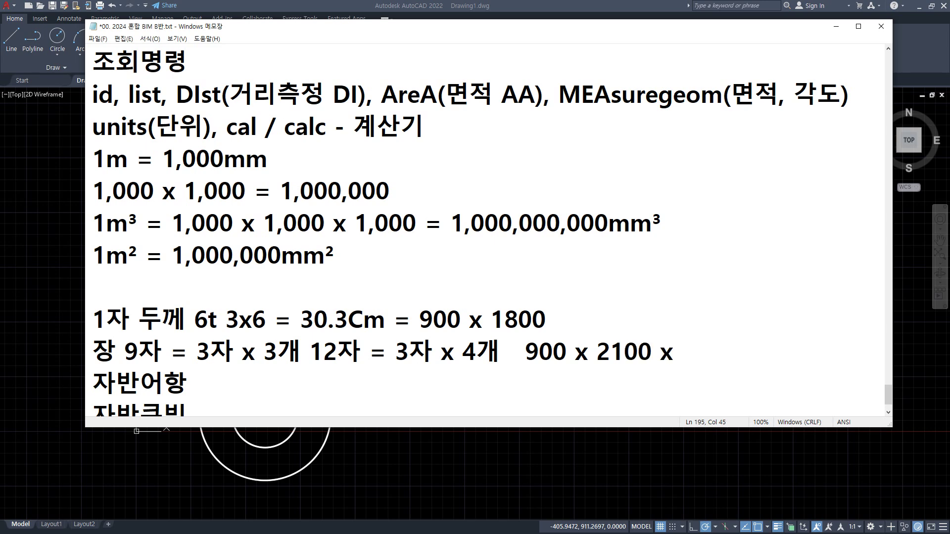
pyautogui.write('600')
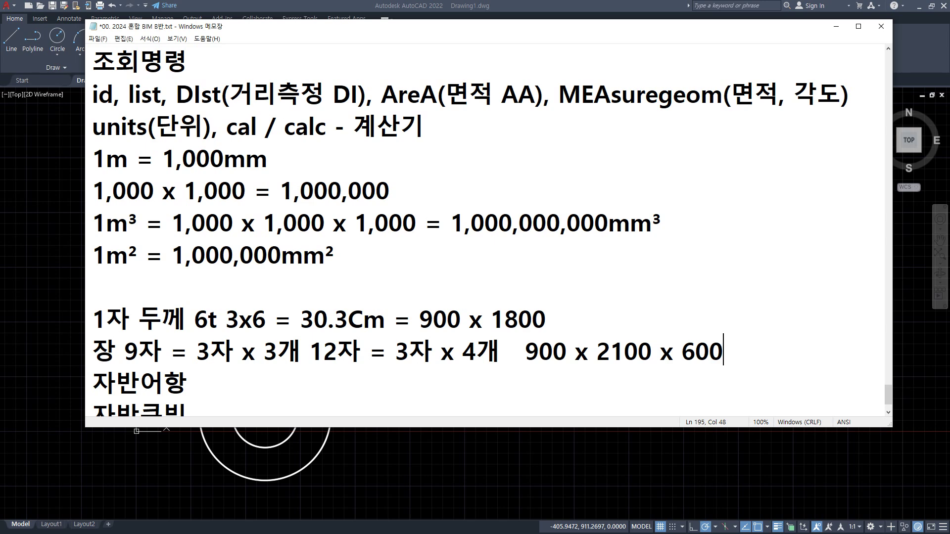
# Add the line "1Feet = 30.48Cm = Foot" below 자반큐빅, leaving one blank line between them
pyautogui.click(441, 377)
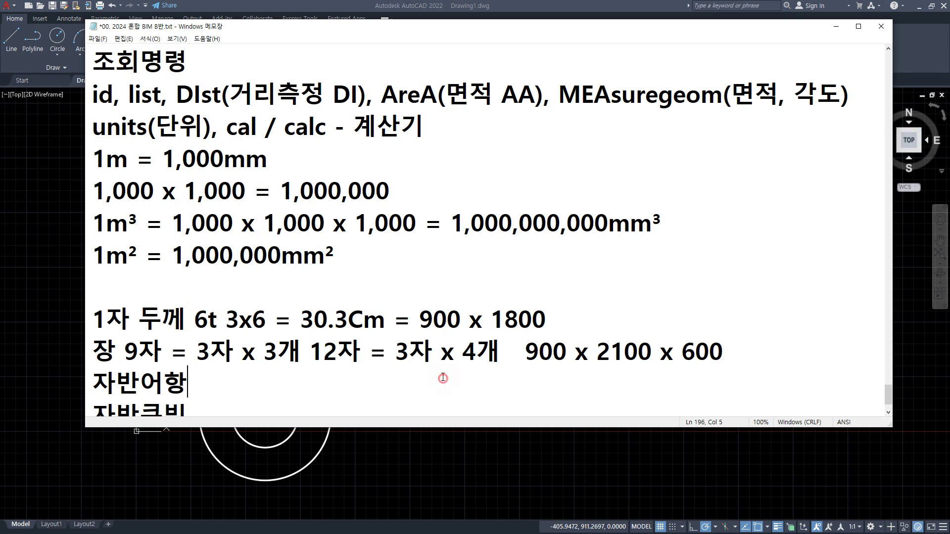
pyautogui.scroll(-1, 498, 343)
pyautogui.press('Down')
pyautogui.press('Down')
pyautogui.press('Down')
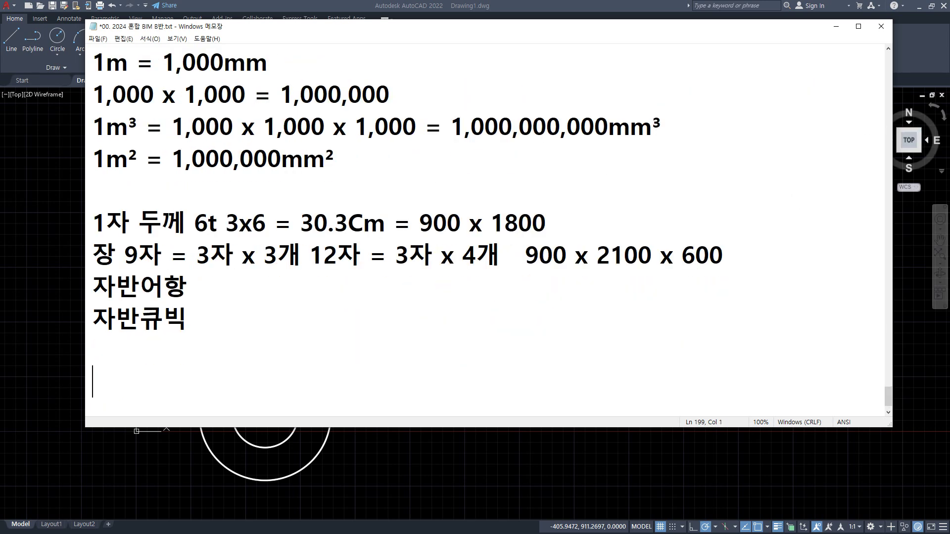
pyautogui.write('1Feet')
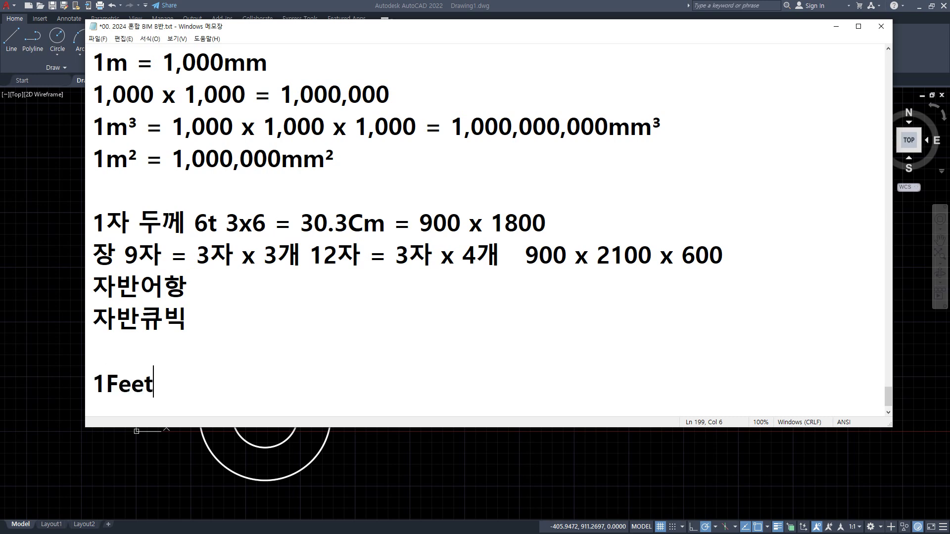
pyautogui.write(' = 30.48')
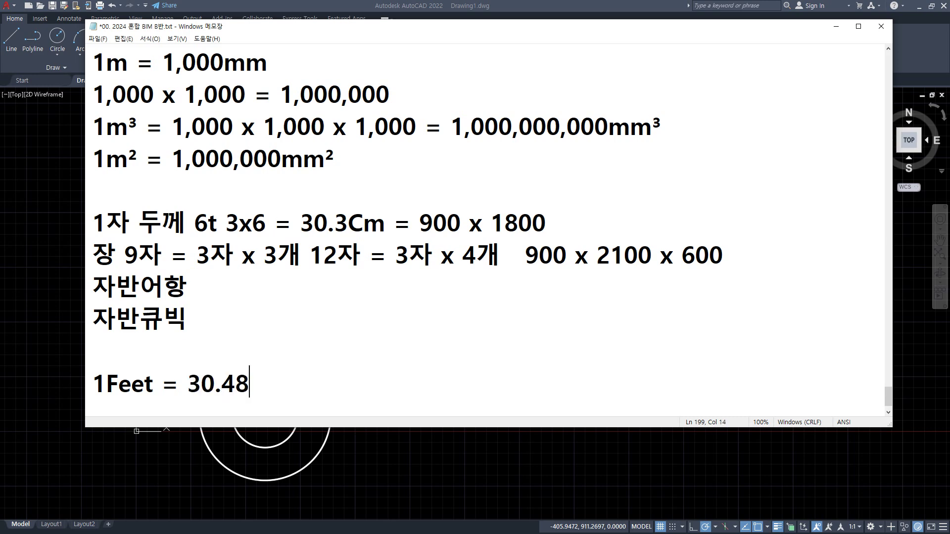
pyautogui.write('Cm')
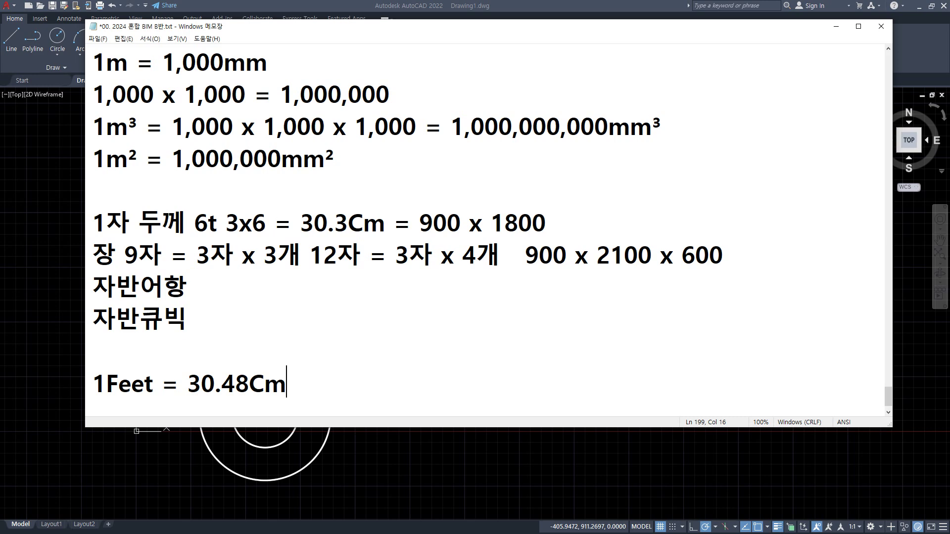
pyautogui.write('= 래')
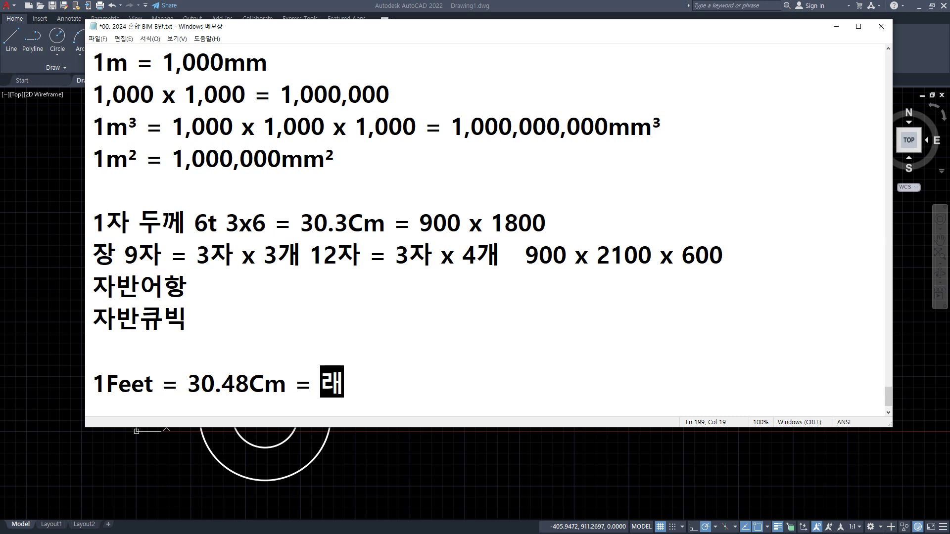
pyautogui.press('BackSpace')
pyautogui.press('BackSpace')
pyautogui.write('Foot')
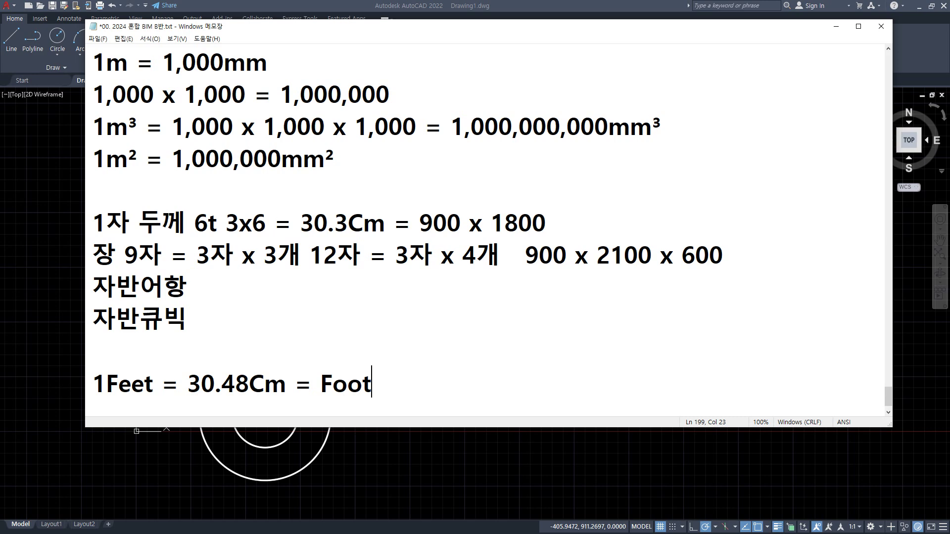
# Add the line "1인치 = 25.4mm x 12 1Feet" directly below the 1Feet line
pyautogui.press('Return')
pyautogui.write('1인')
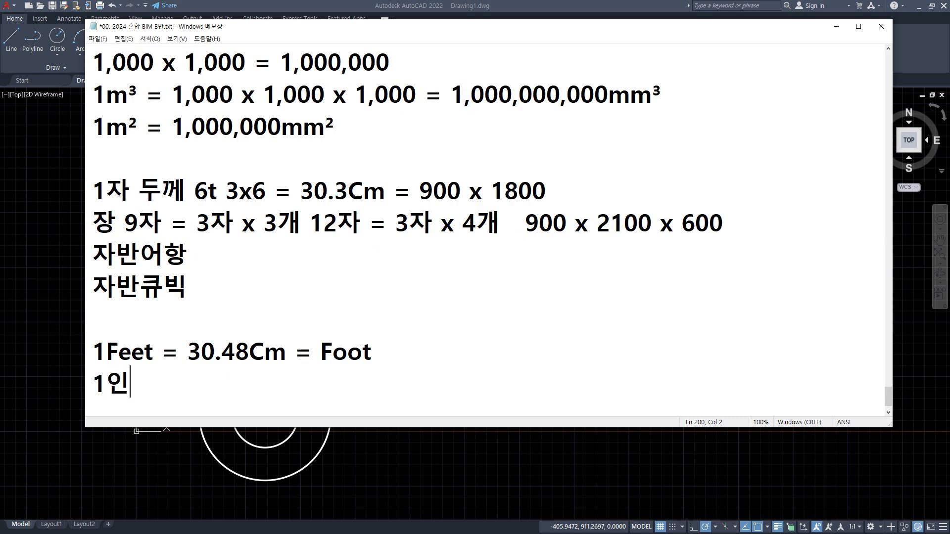
pyautogui.write('치 = 25.4mm')
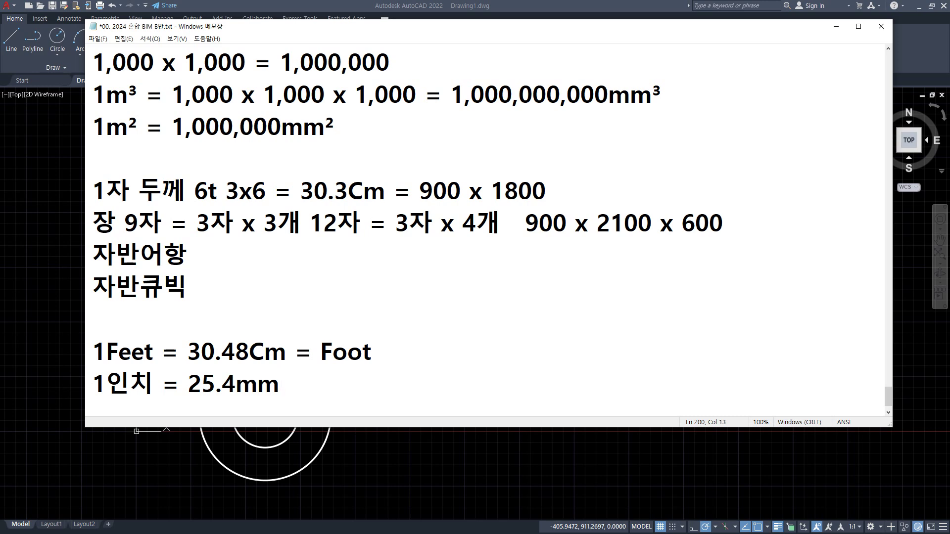
pyautogui.write('x 12 1Feet')
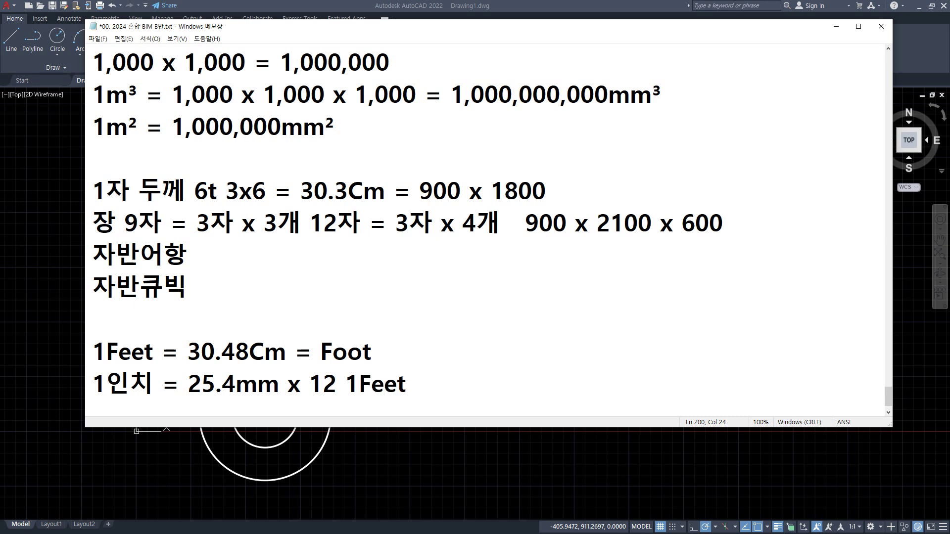
# Insert "=" between 12 and 1Feet in the 1인치 line
pyautogui.scroll(-1, 494, 341)
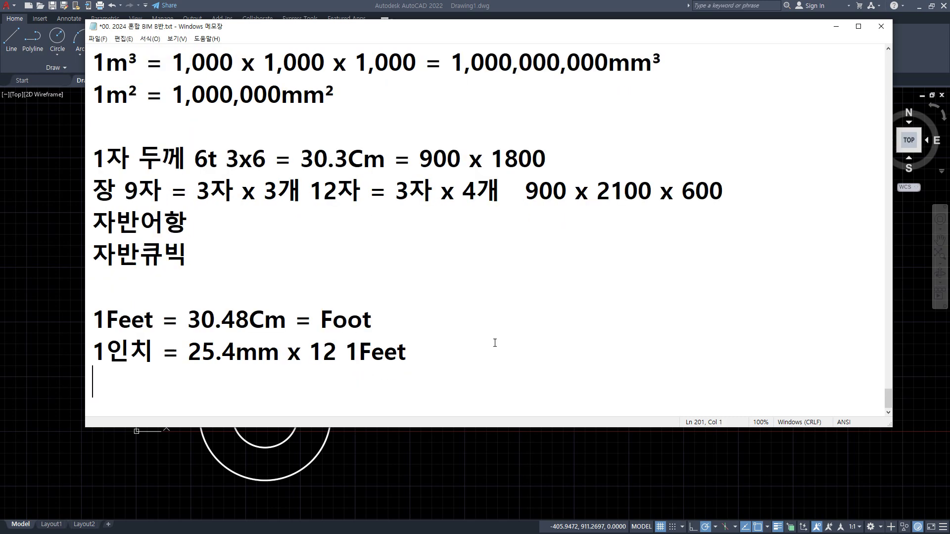
pyautogui.press('Left')
pyautogui.press('Up')
pyautogui.press('Left')
pyautogui.press('Left')
pyautogui.press('Left')
pyautogui.press('Down')
pyautogui.write('=')
pyautogui.press('Right')
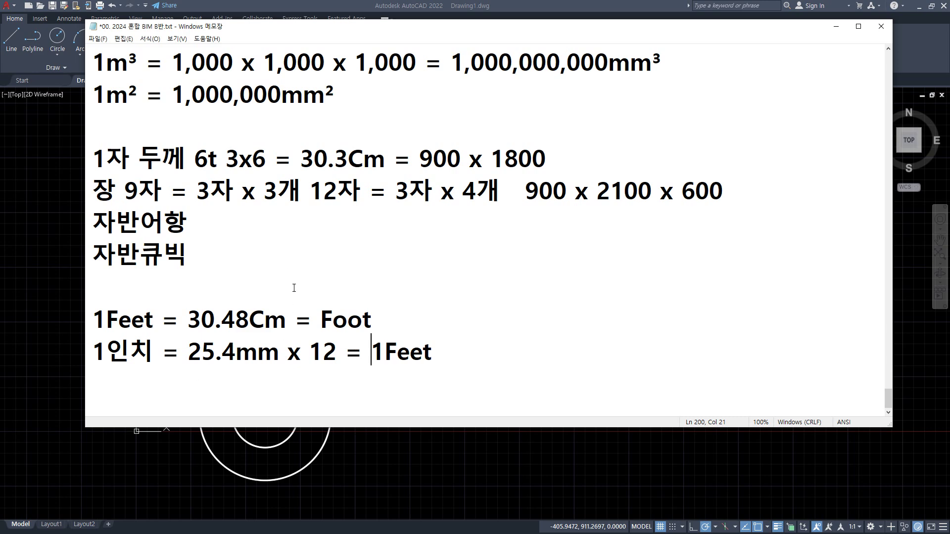
# Add the line "1평(平) = 3.3m²" below the 1인치 line, leaving one blank line between them
pyautogui.click(500, 359)
pyautogui.press('Return')
pyautogui.press('Return')
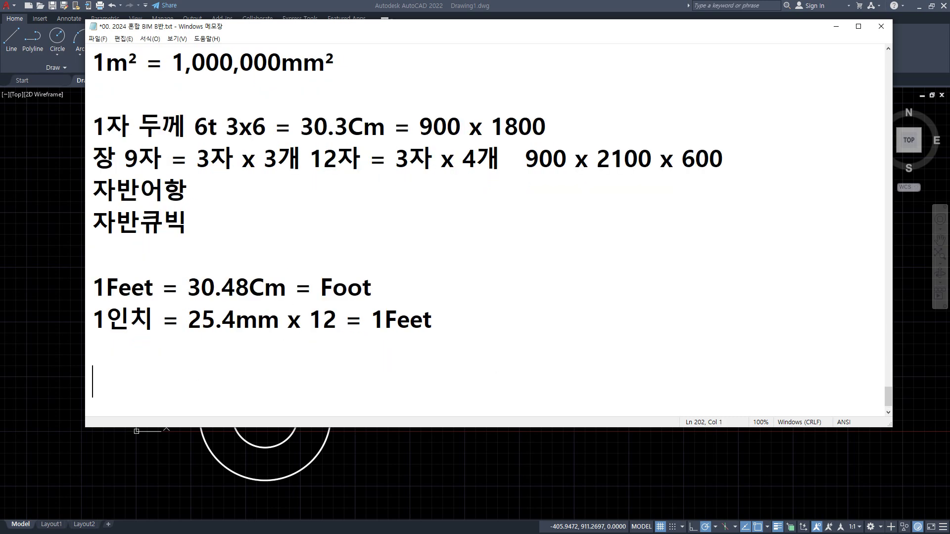
pyautogui.write('1평')
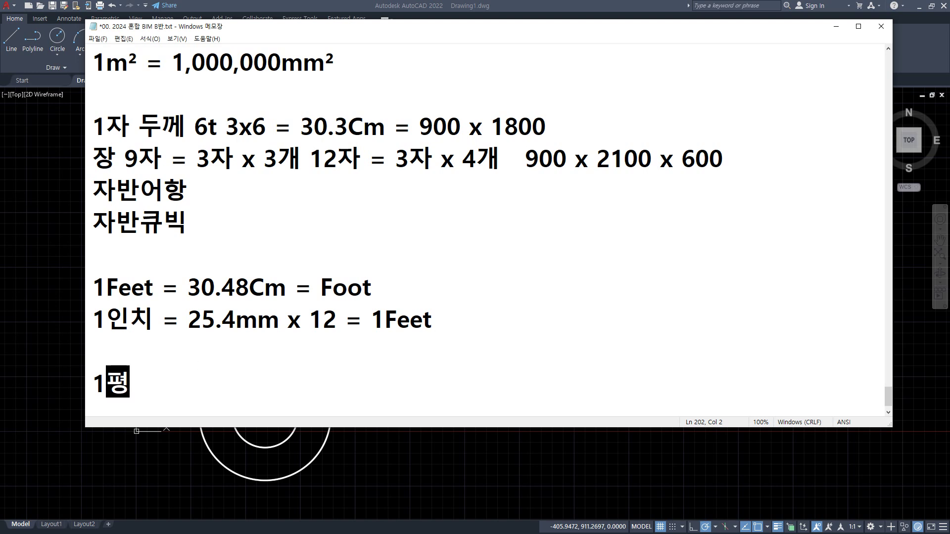
pyautogui.click(170, 382)
pyautogui.write('(平)')
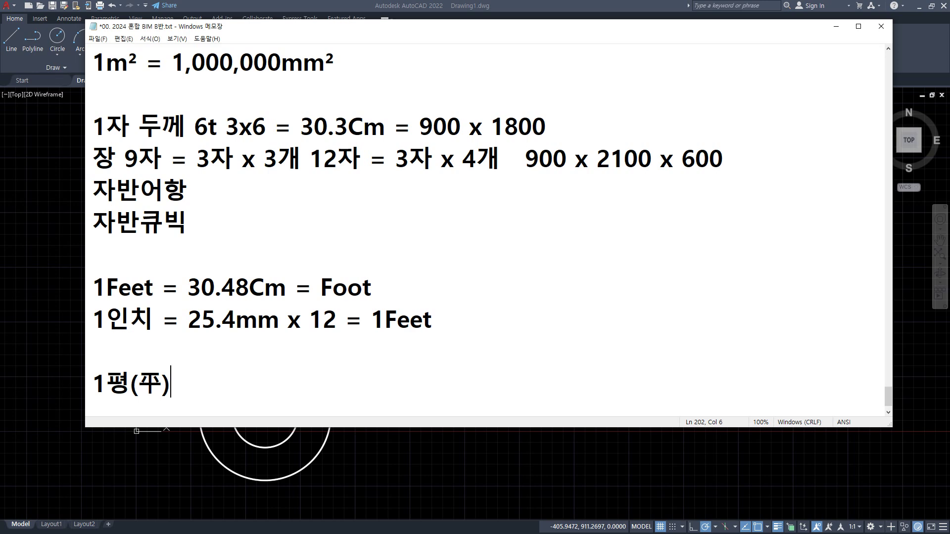
pyautogui.write(' = 3.3')
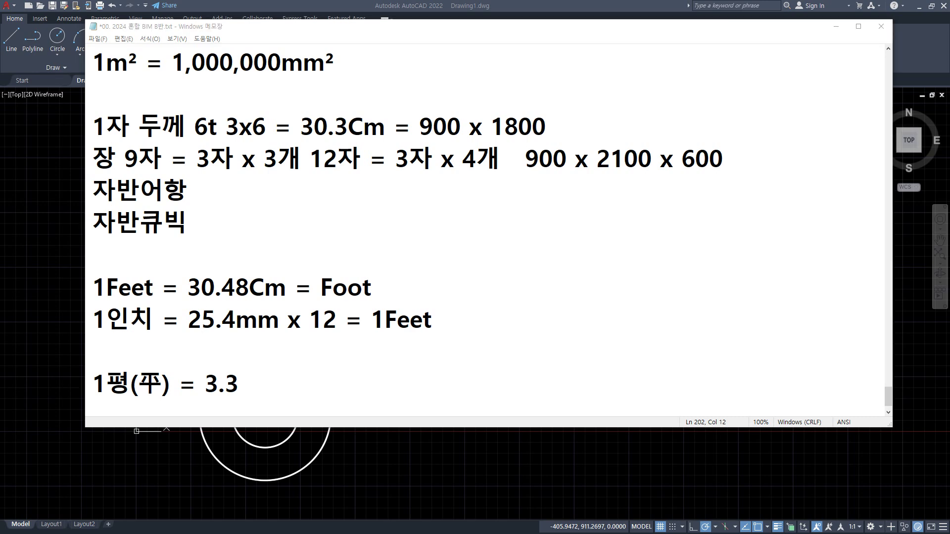
pyautogui.click(399, 380)
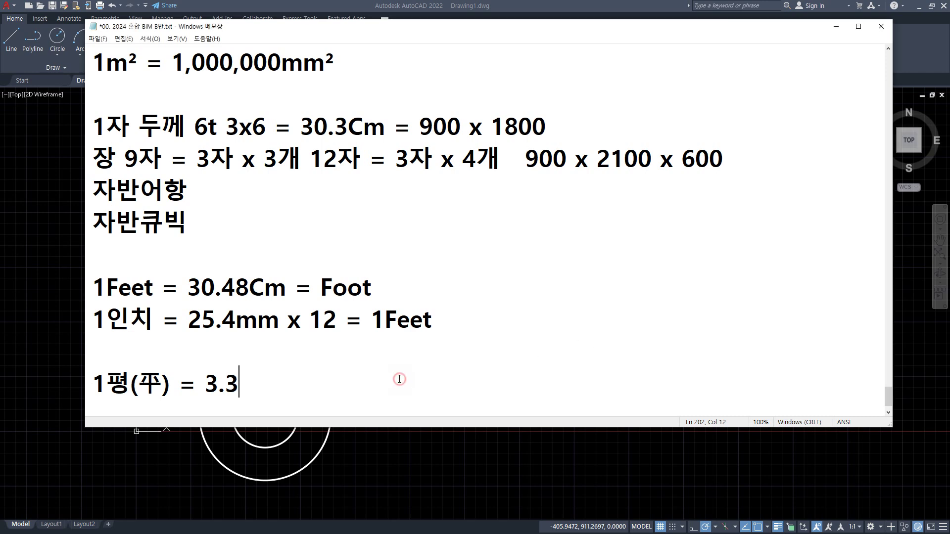
pyautogui.write('m²')
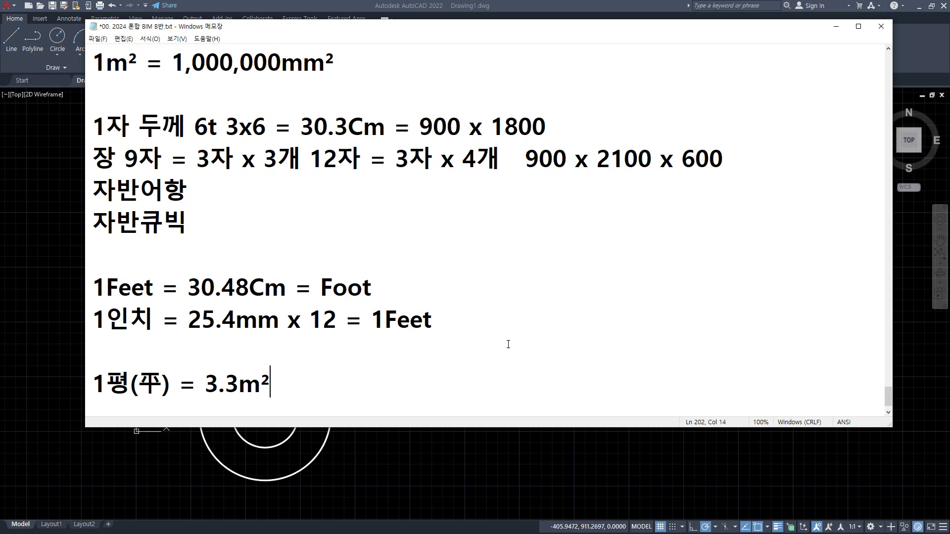
# Append "= 1.8m x 1.8m" to the 1평(平) line
pyautogui.write('= 1.8ㅡ')
pyautogui.press('BackSpace')
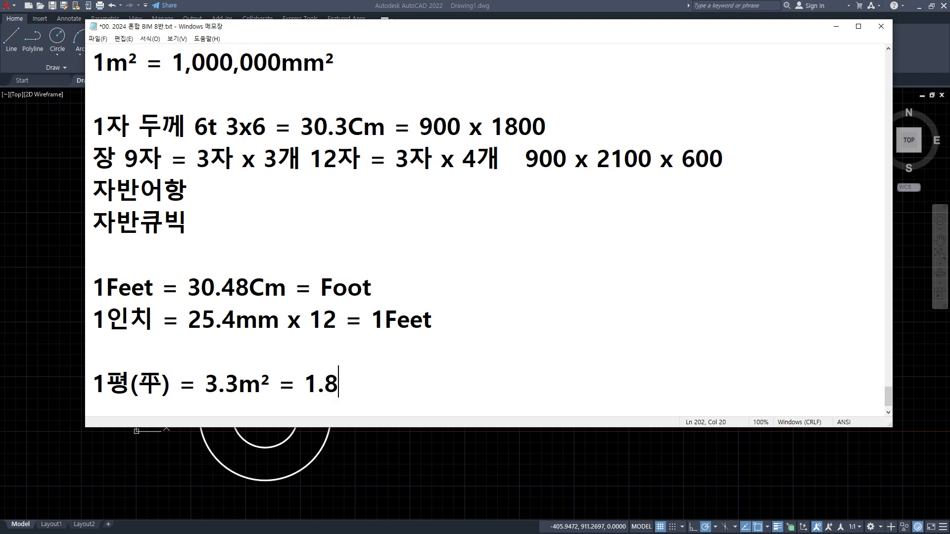
pyautogui.write('m x 1')
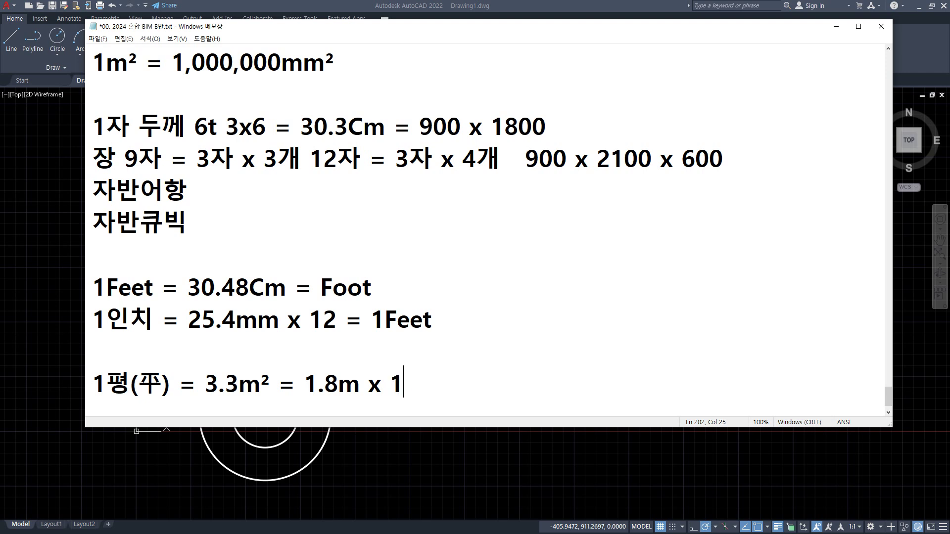
pyautogui.write('.8m')
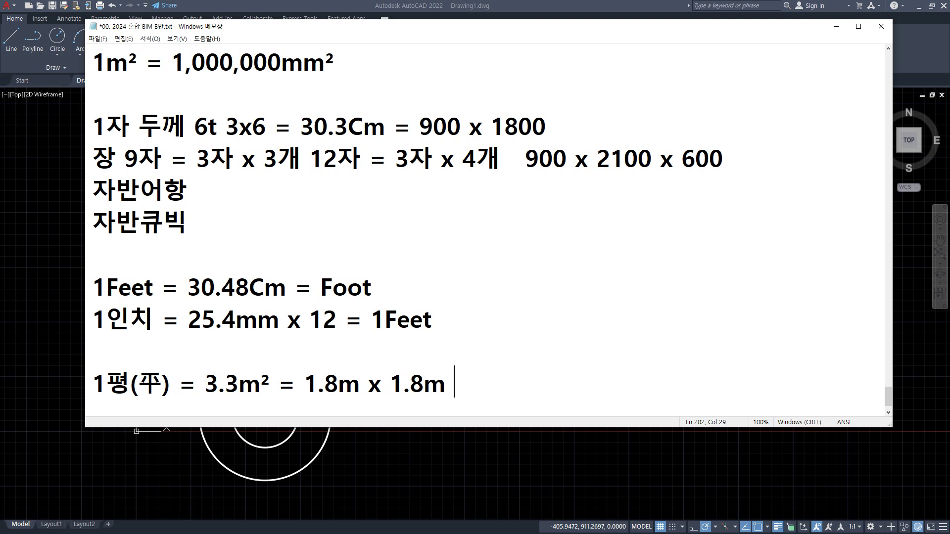
# Append "= 6자 x 6자" to the end of the 1평(平) line
pyautogui.write(' = 6자 x')
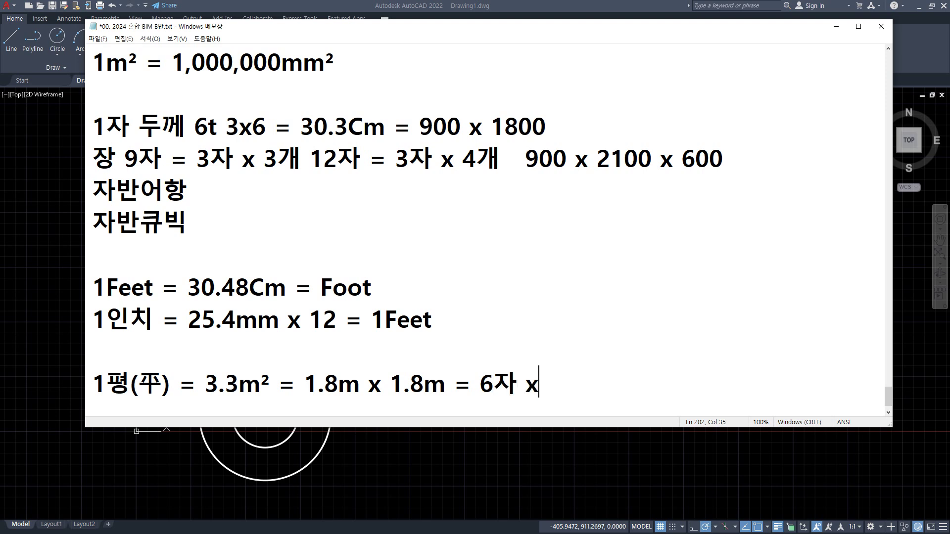
pyautogui.write(' 6대')
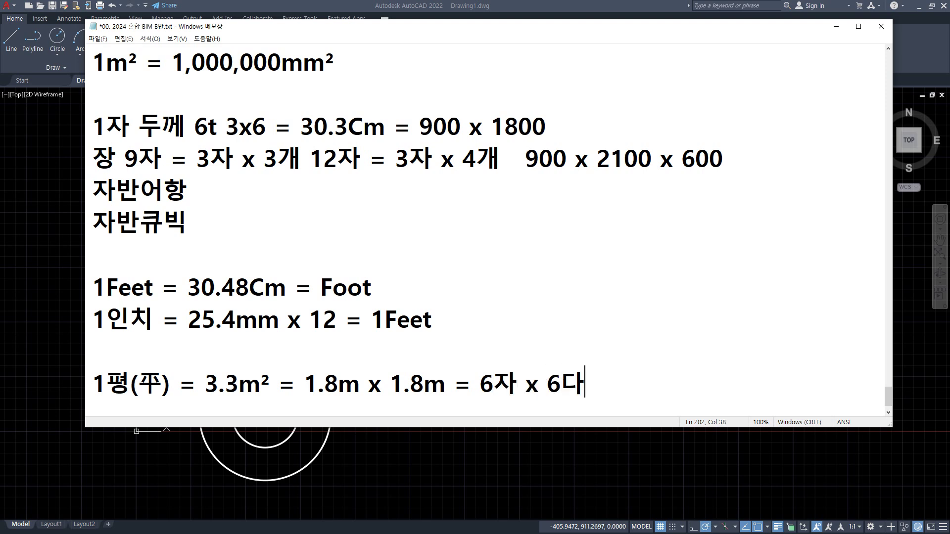
pyautogui.press('BackSpace')
pyautogui.press('BackSpace')
pyautogui.write('6w')
pyautogui.press('BackSpace')
pyautogui.write('자')
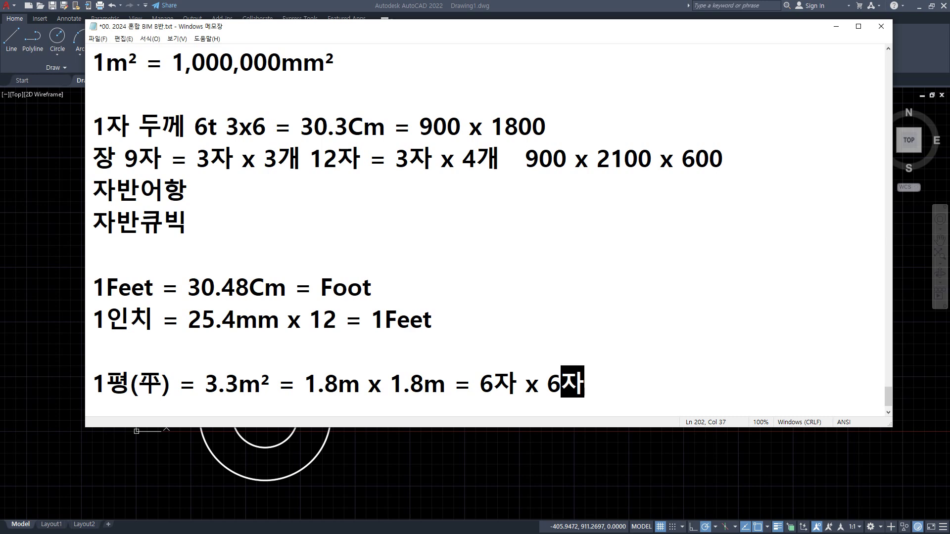
pyautogui.click(507, 344)
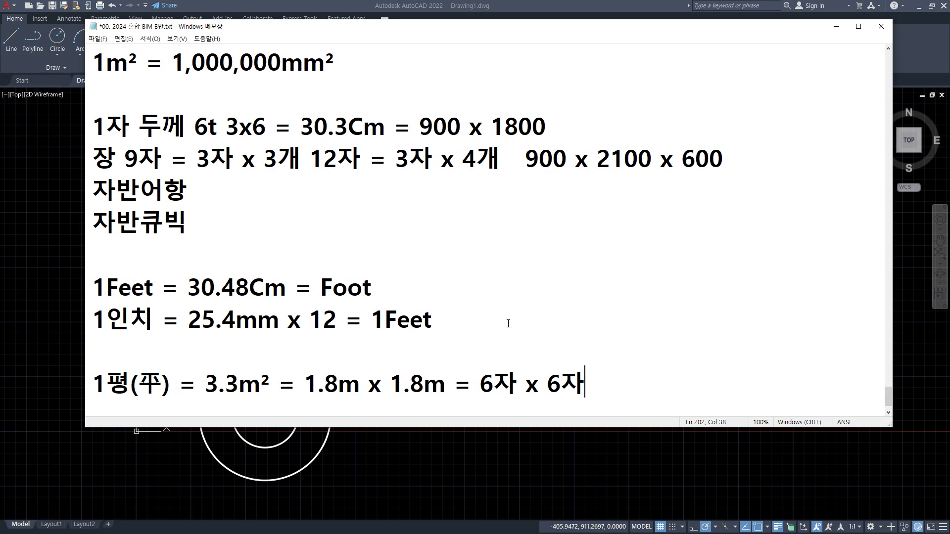
# Add the lines "헤배(해배 해베)" and "루베" below the 1평(平) line
pyautogui.scroll(1, 508, 324)
pyautogui.scroll(-1, 508, 324)
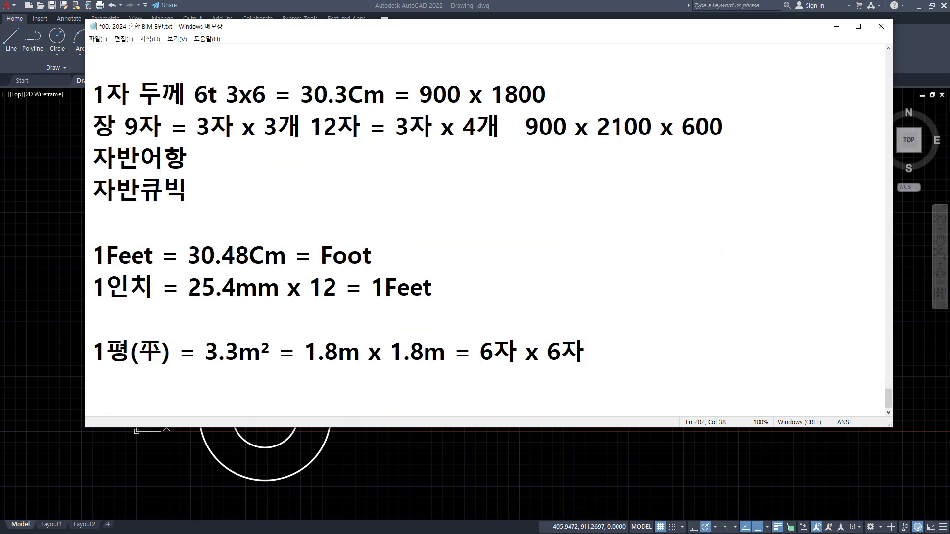
pyautogui.click(121, 399)
pyautogui.write('헤배(go')
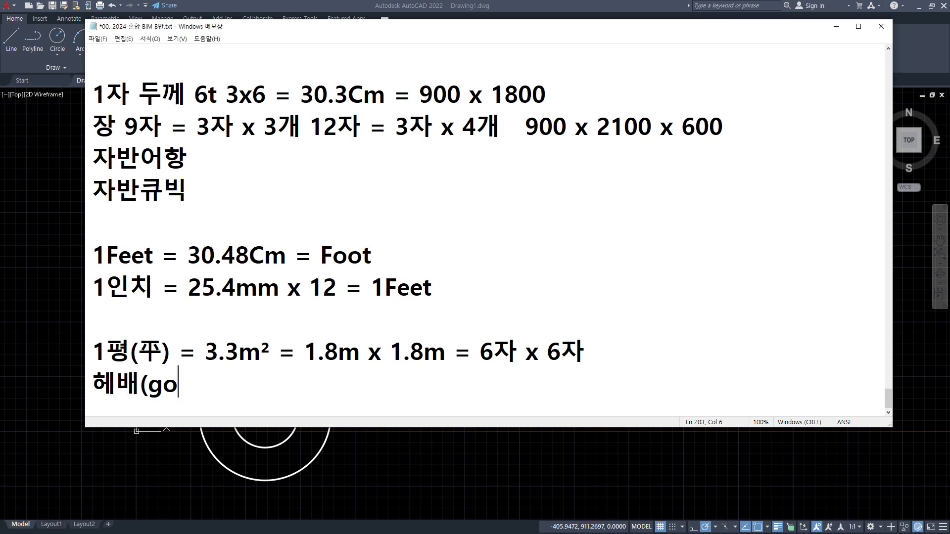
pyautogui.press('BackSpace')
pyautogui.press('BackSpace')
pyautogui.press('Hangul')
pyautogui.write('햅ㅐ 해')
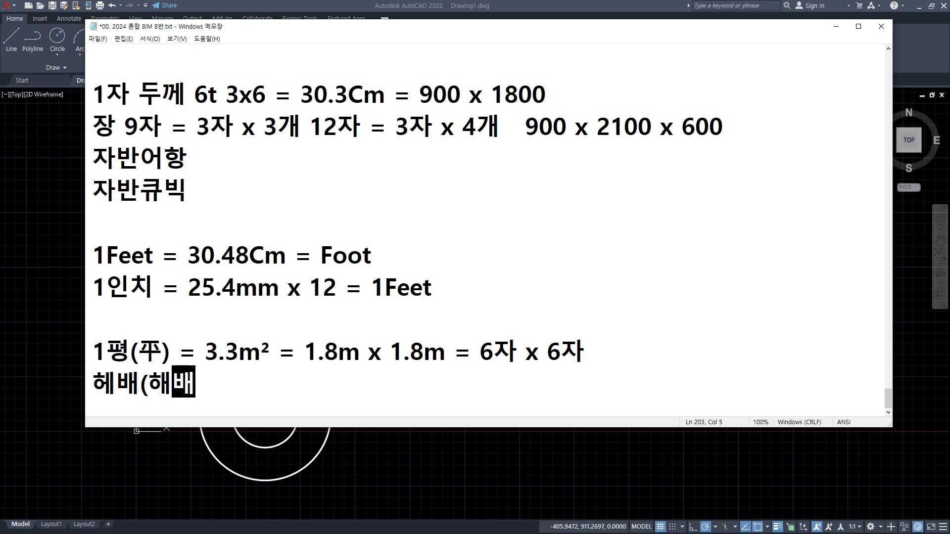
pyautogui.write('베')
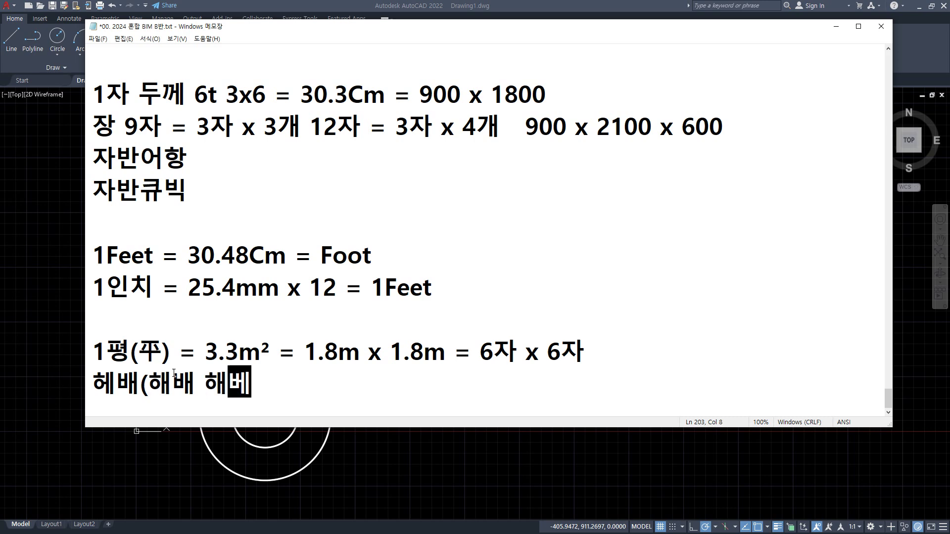
pyautogui.write(')')
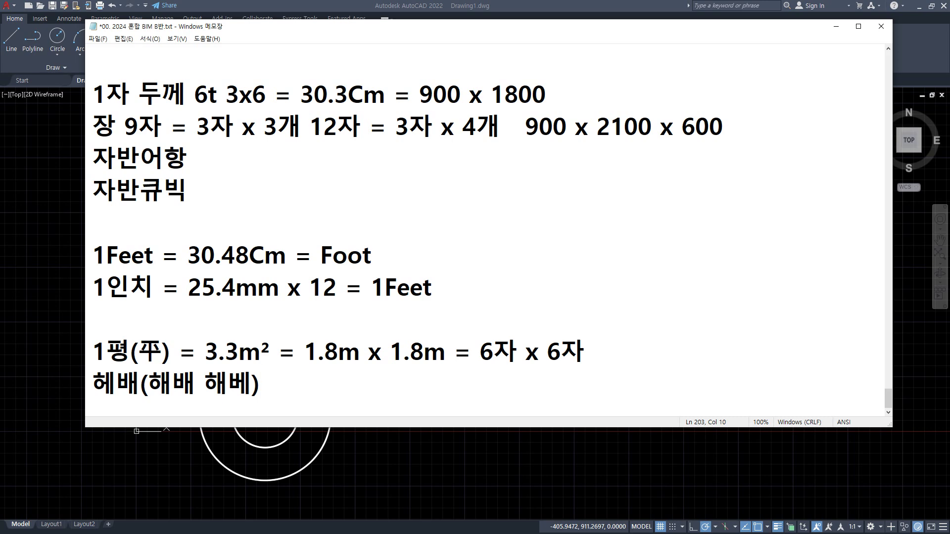
pyautogui.press('Return')
pyautogui.write('루베')
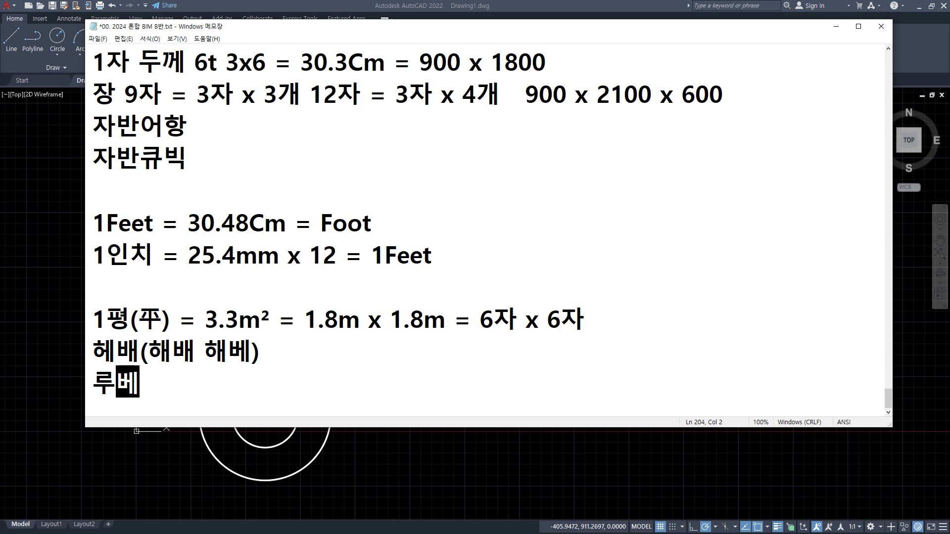
# Try the spelling 헤베 in place of 헤배 and restore 헤배
pyautogui.press('Up')
pyautogui.press('BackSpace')
pyautogui.write('베')
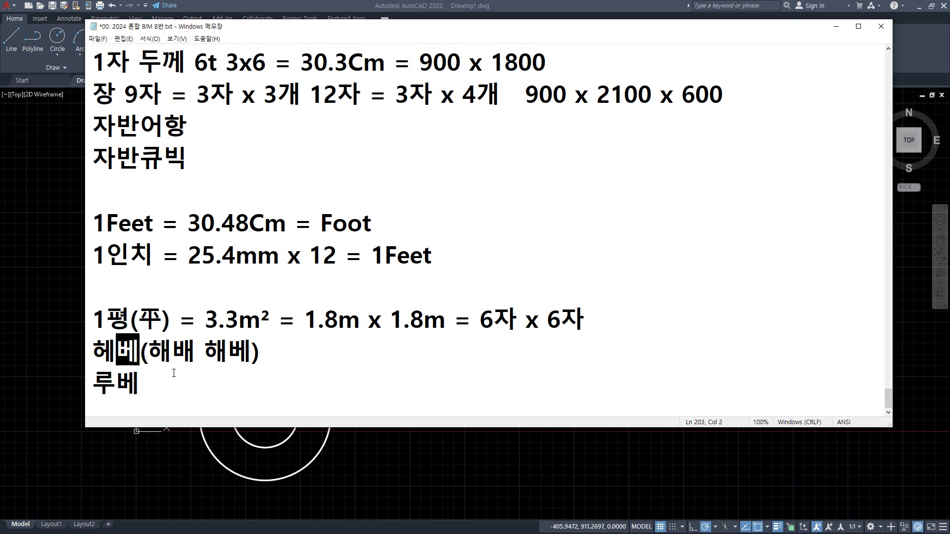
pyautogui.press('BackSpace')
pyautogui.write('ㅂ배')
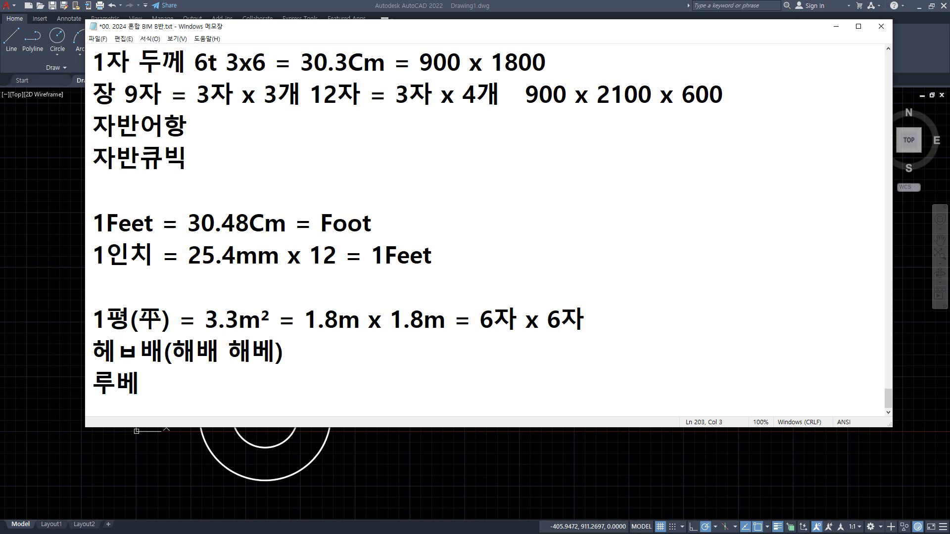
pyautogui.press('BackSpace')
pyautogui.press('BackSpace')
pyautogui.write('배')
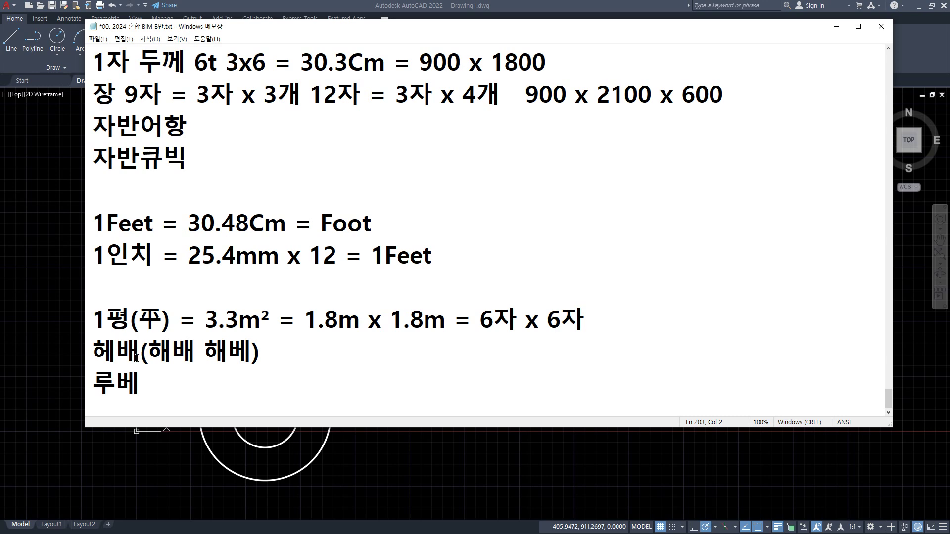
# Delete the bracketed spellings "(해배 해베)" after 헤배
pyautogui.hotkey('shift', 'End')
pyautogui.press('Delete')
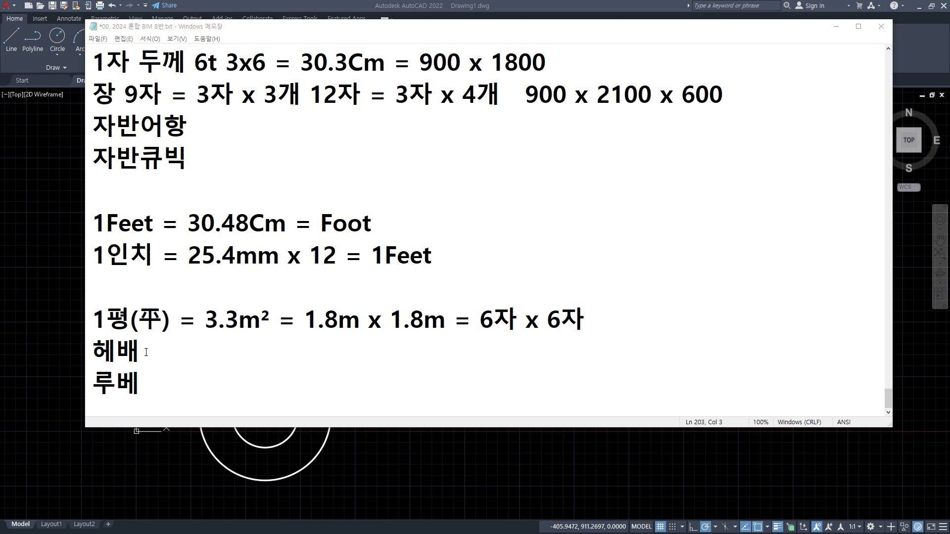
# Add "(平方米)" after 헤배 and "(立方米)" after 루베 in the notes
pyautogui.hotkey('alt', 'Tab')
pyautogui.write('(平方米)')
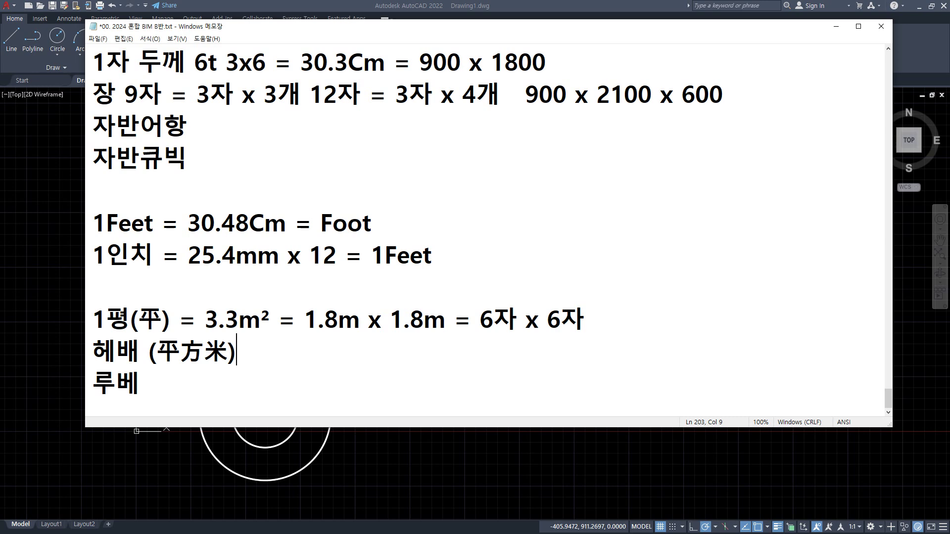
pyautogui.hotkey('alt', 'Tab')
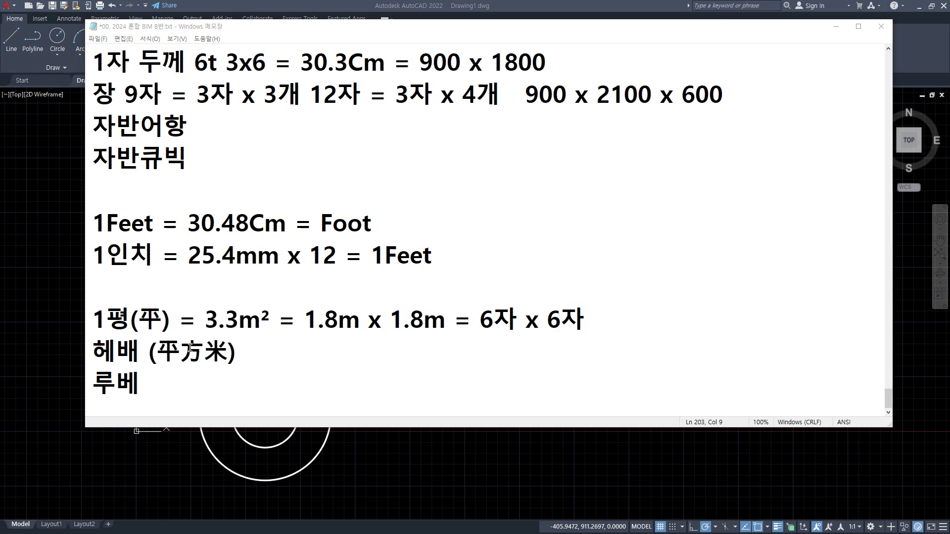
pyautogui.click(197, 382)
pyautogui.write('(立方米)')
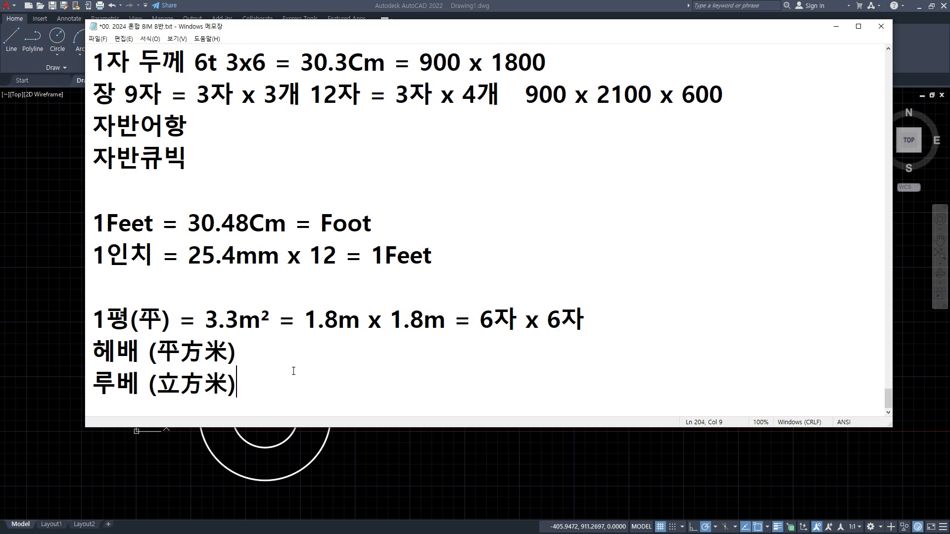
# Append "면적 m²" to the 헤배 line and "부피 m³" to the 루베 line
pyautogui.press('Up')
pyautogui.click(277, 344)
pyautogui.write('면적 m²')
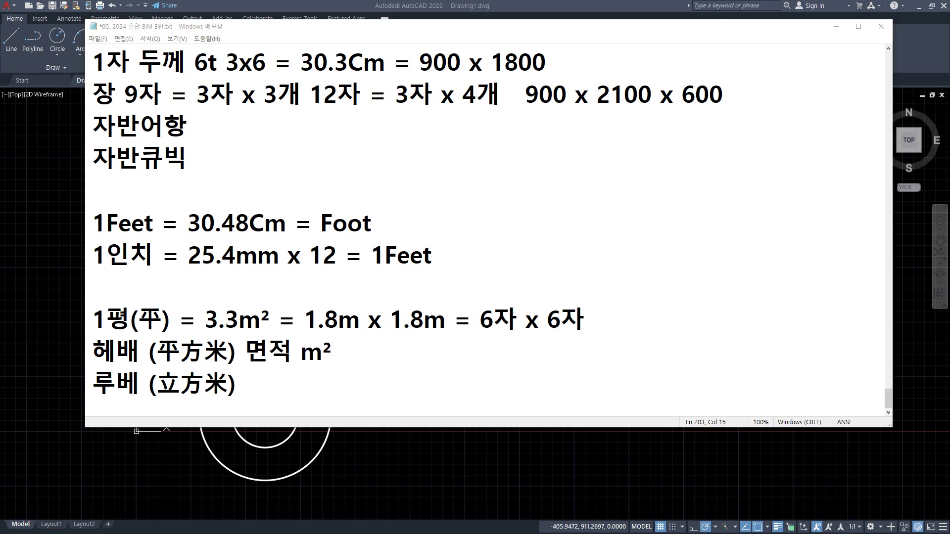
pyautogui.click(357, 381)
pyautogui.write('부피 m³')
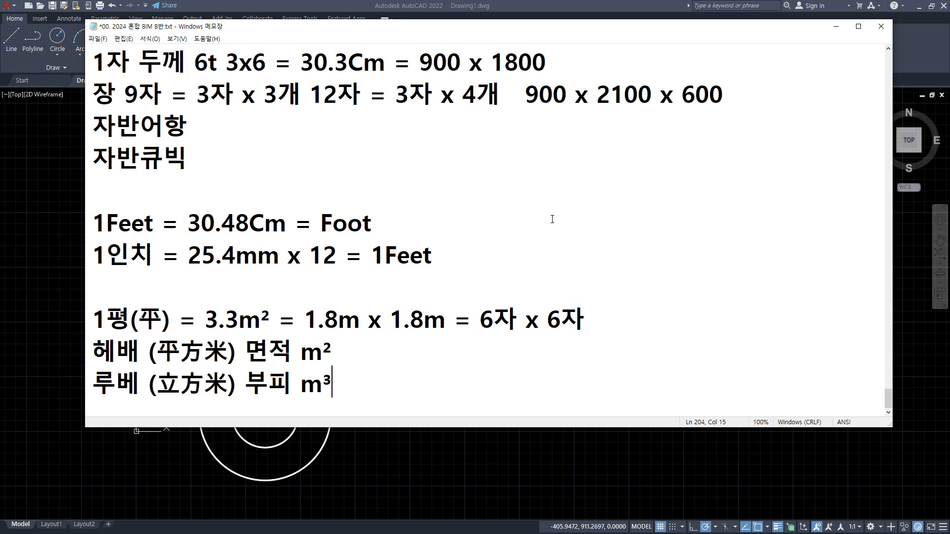
# Append the pronunciation 헤이베에 to the 헤배 line and 류우베에 to the 루베 line
pyautogui.press('Up')
pyautogui.write('gp')
pyautogui.press('BackSpace')
pyautogui.press('BackSpace')
pyautogui.write('g')
pyautogui.press('BackSpace')
pyautogui.write('헤이베')
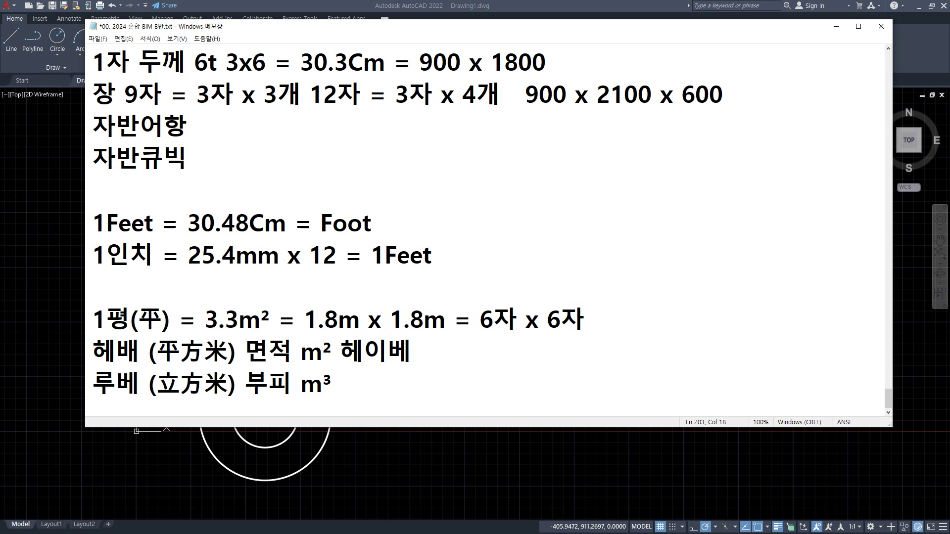
pyautogui.write('에')
pyautogui.press('Down')
pyautogui.write('류')
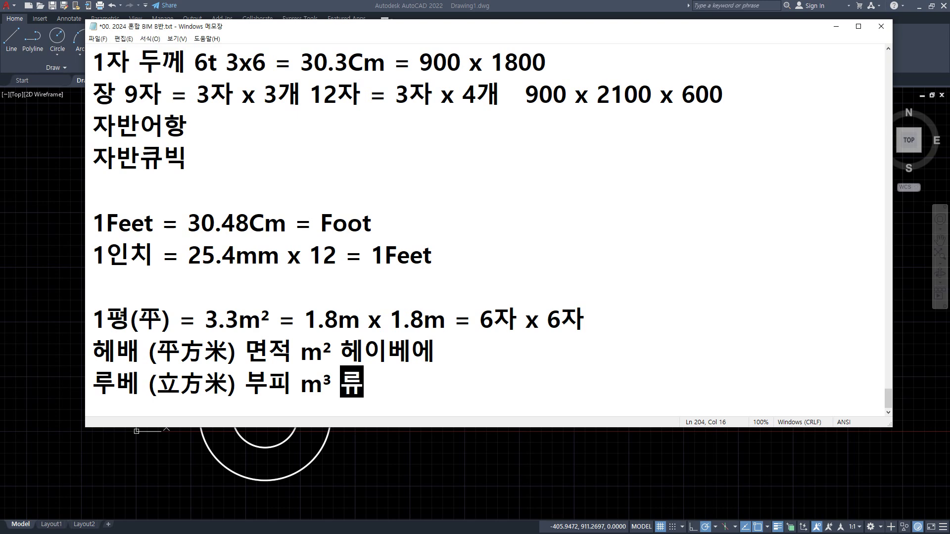
pyautogui.write('우베에')
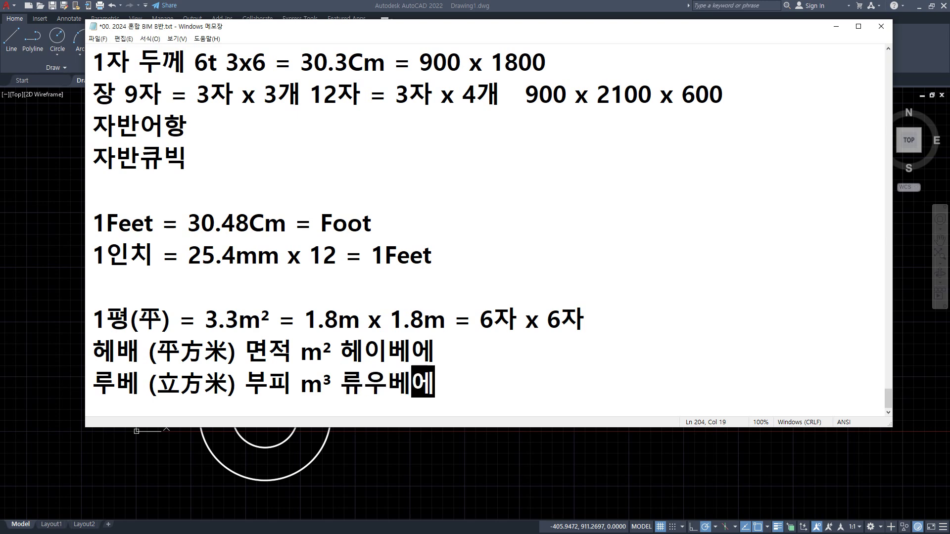
# Delete the pronunciations 류우베에 and 헤이베에 from the ends of the 루베 and 헤배 lines
pyautogui.hotkey('shift', 'Left')
pyautogui.hotkey('shift', 'Left')
pyautogui.hotkey('shift', 'Left')
pyautogui.hotkey('shift', 'Left')
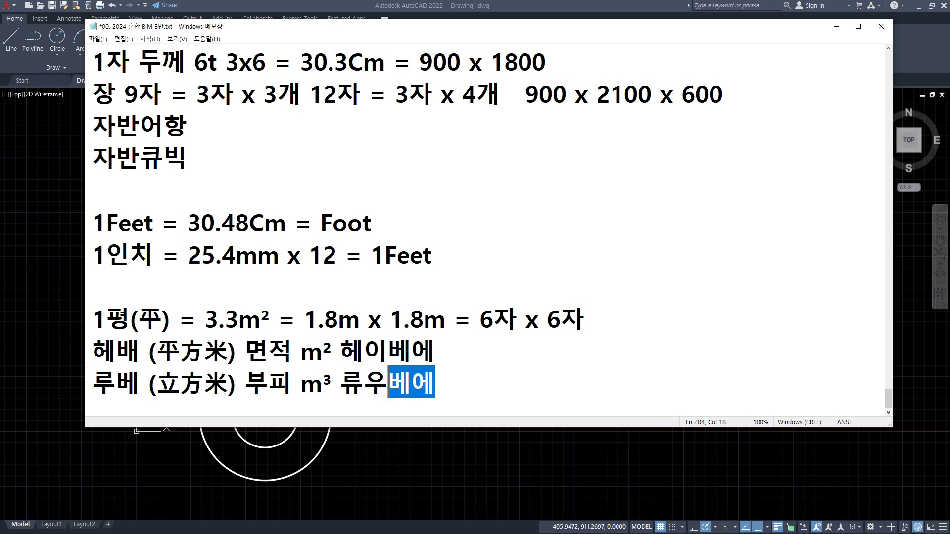
pyautogui.press('BackSpace')
pyautogui.press('Up')
pyautogui.press('Delete')
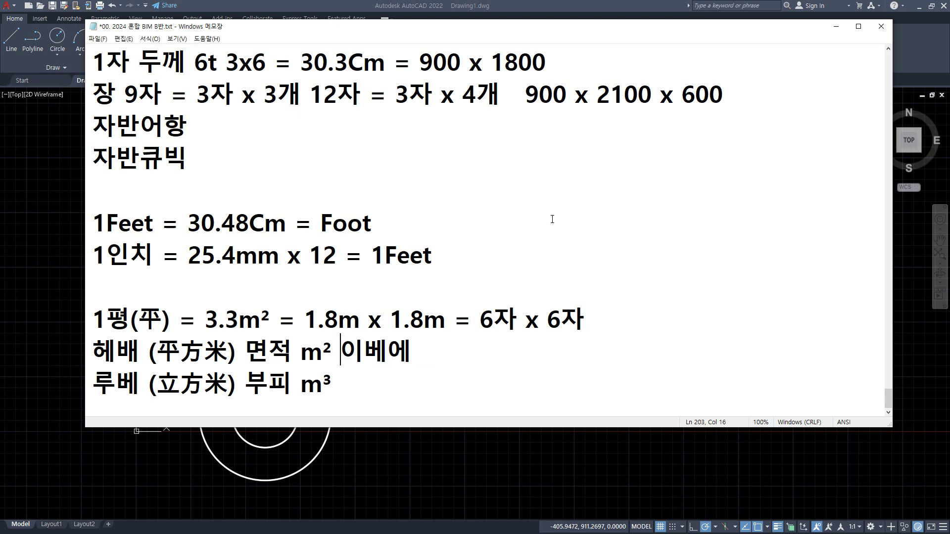
pyautogui.hotkey('shift', 'End')
pyautogui.press('Delete')
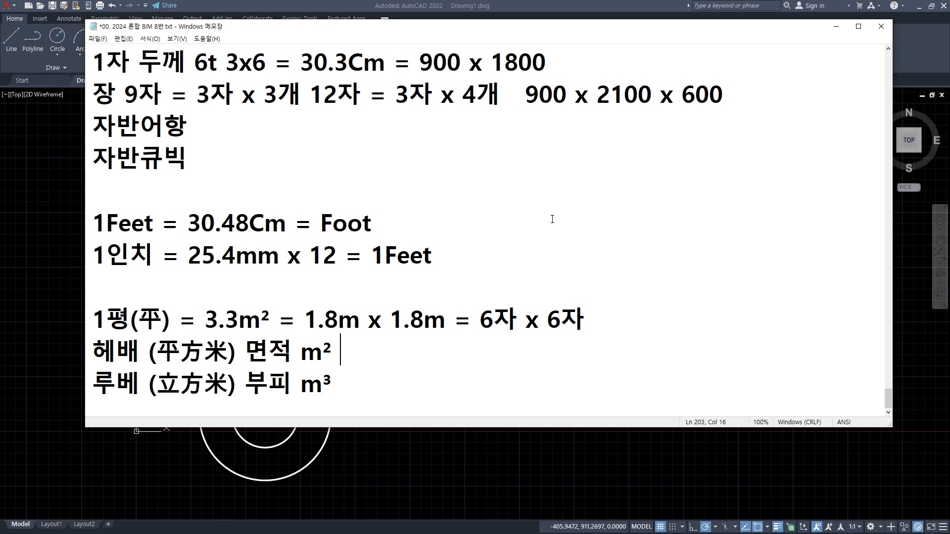
# Append "방통 레미콘 1차 = 6루베" to the end of the 루베 line
pyautogui.press('Down')
pyautogui.write('방')
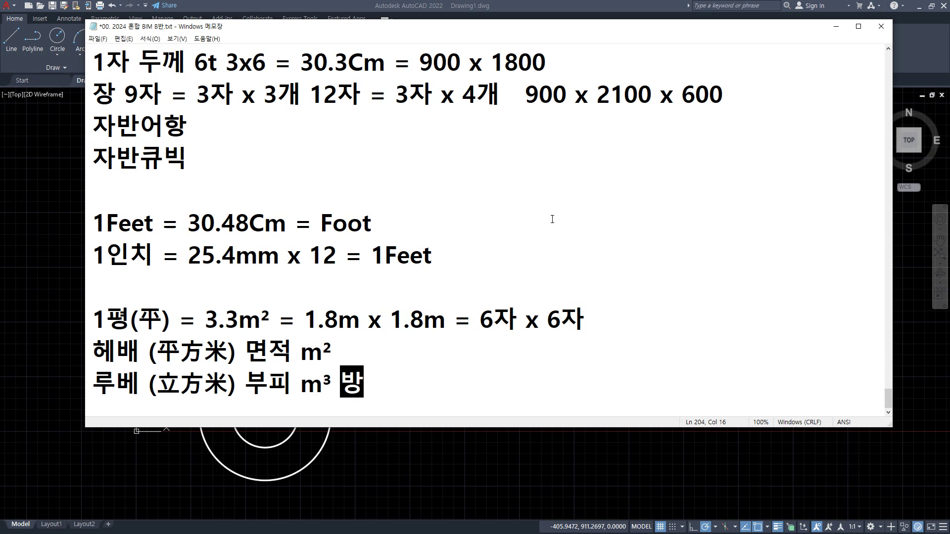
pyautogui.write('토ㅇ')
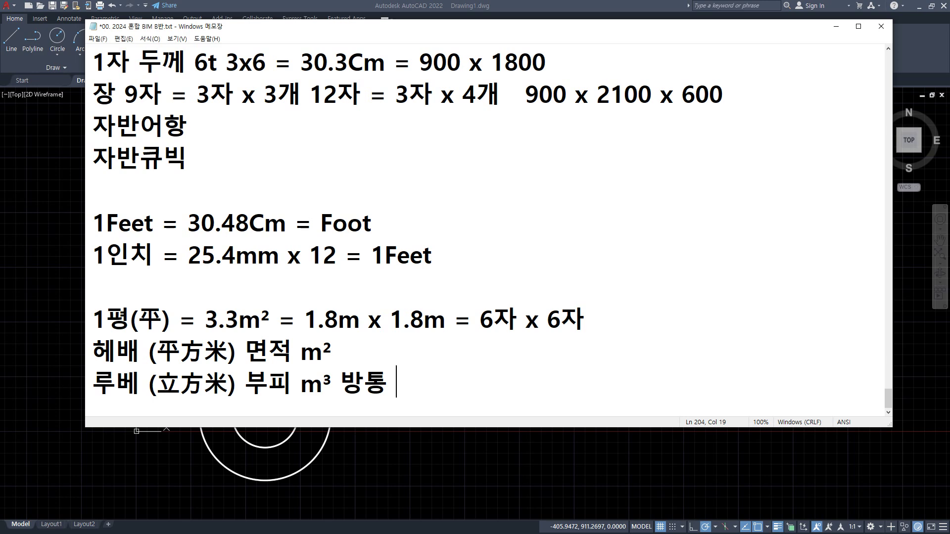
pyautogui.write('레미')
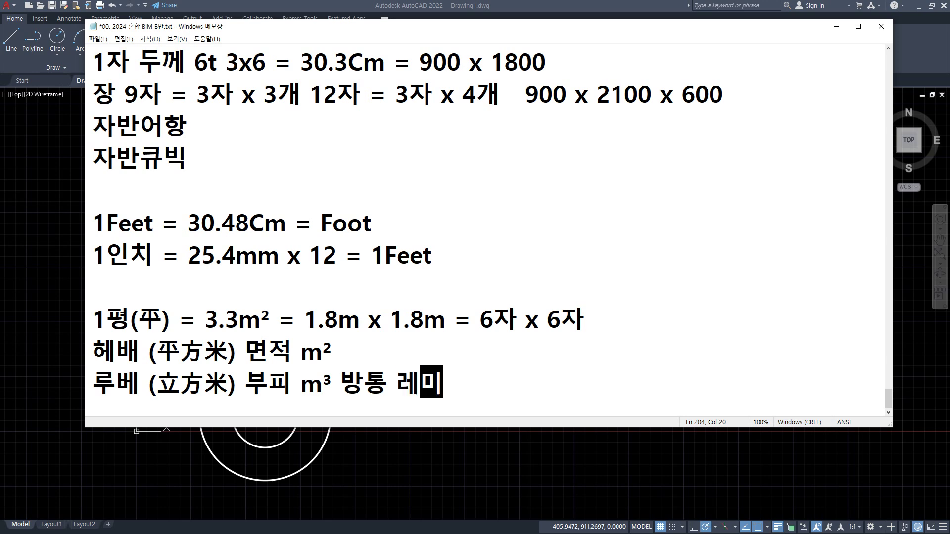
pyautogui.write('코ㄴ 1차')
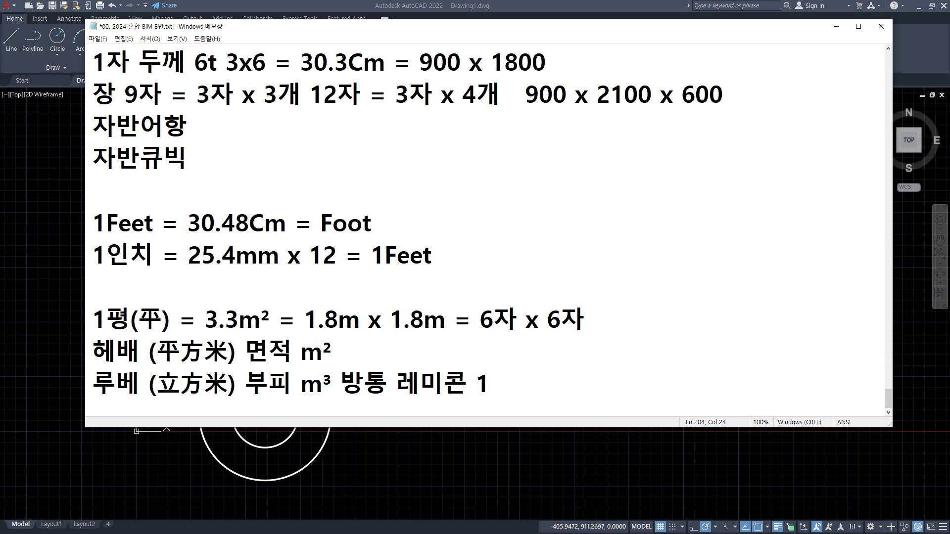
pyautogui.write(' = 6')
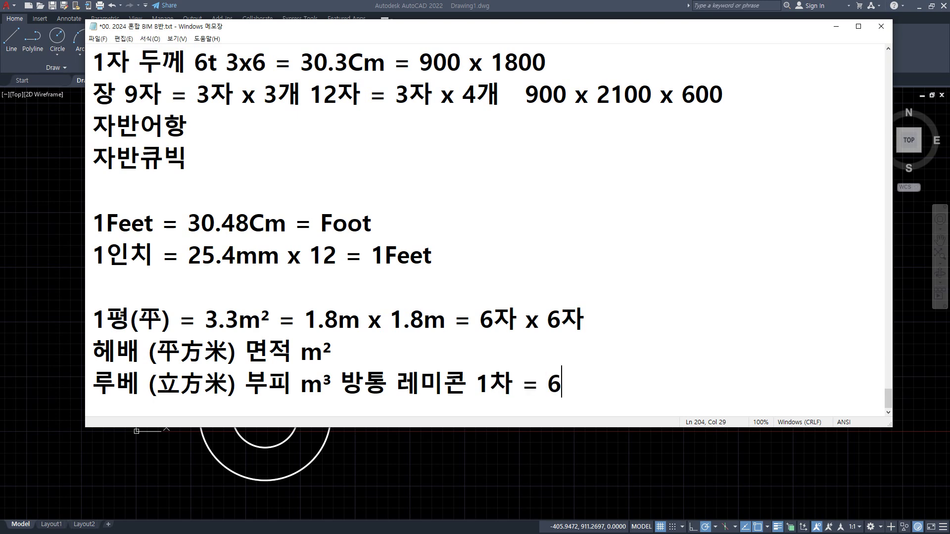
pyautogui.write('루베')
# Add the line "철의 중량 = 부피(m³) x 비중(7.8)" below the 루베 line
pyautogui.press('Return')
pyautogui.write('철의 중량')
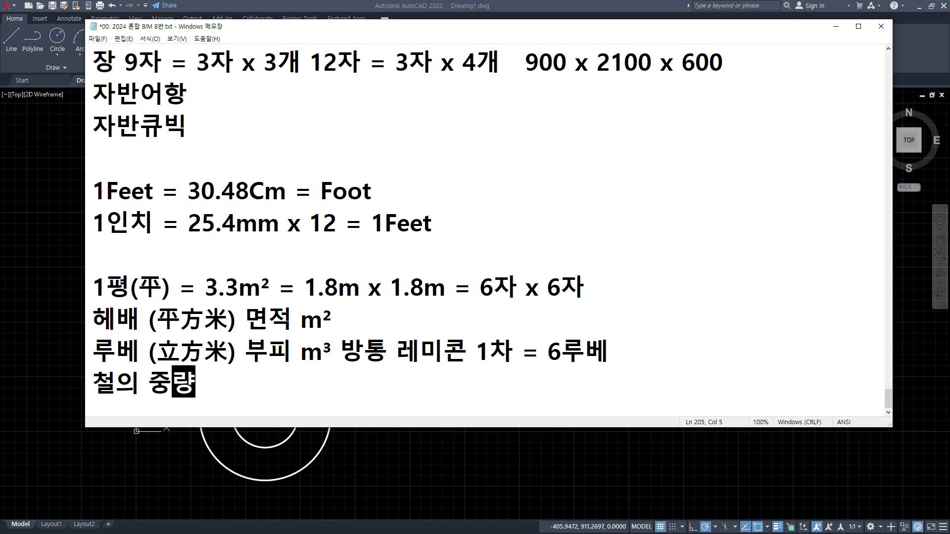
pyautogui.write(' =')
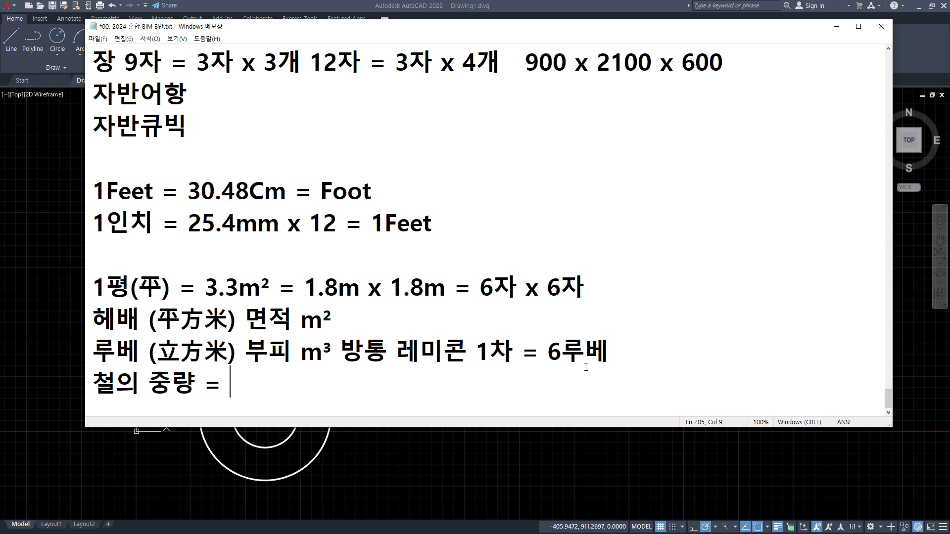
pyautogui.write('부피')
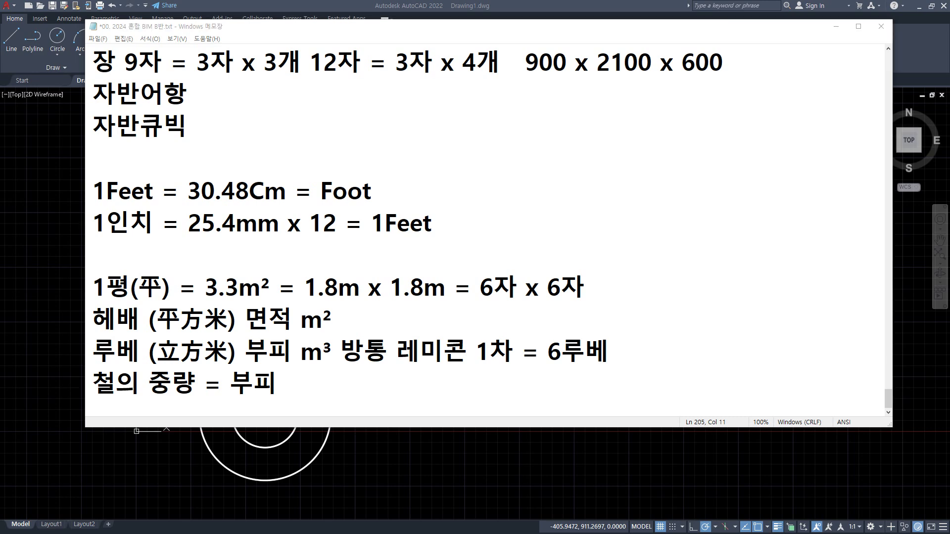
pyautogui.write('(')
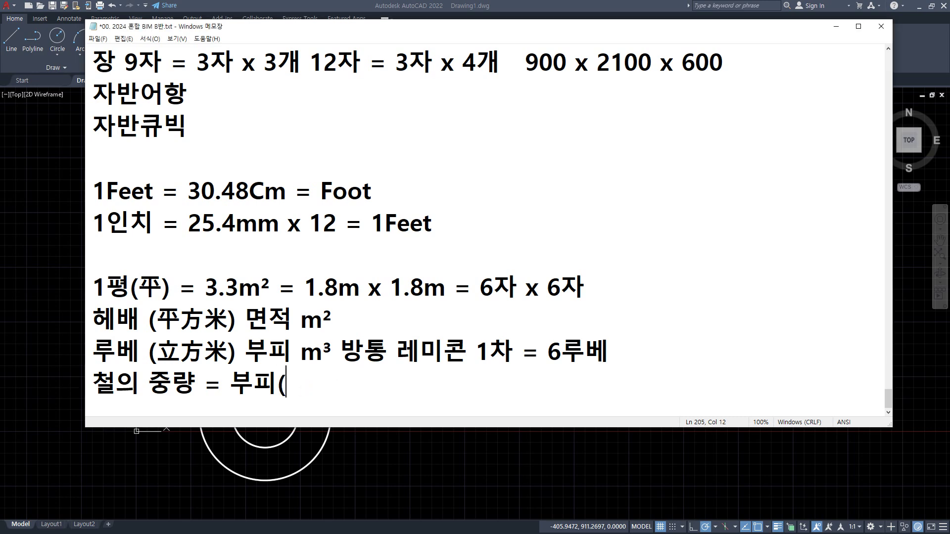
pyautogui.write('m³) x ')
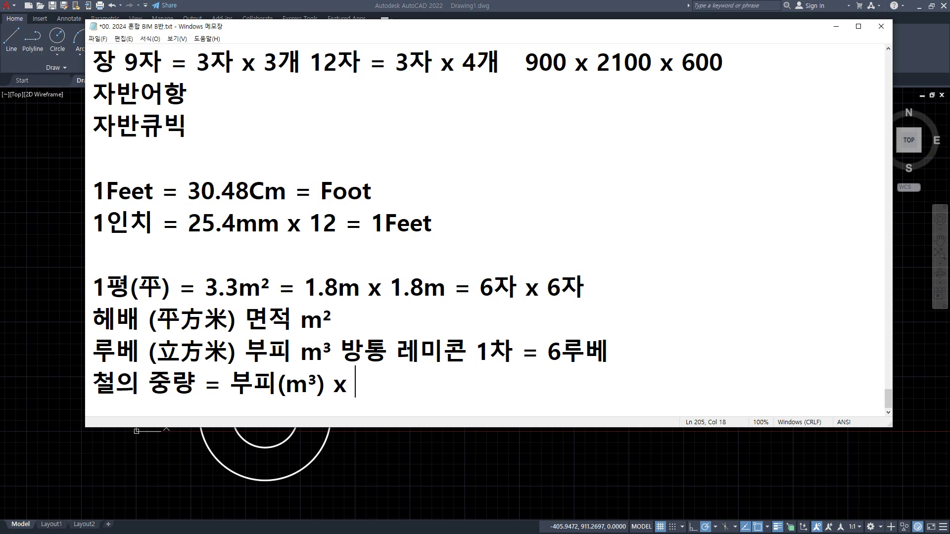
pyautogui.write('비주ㅇ')
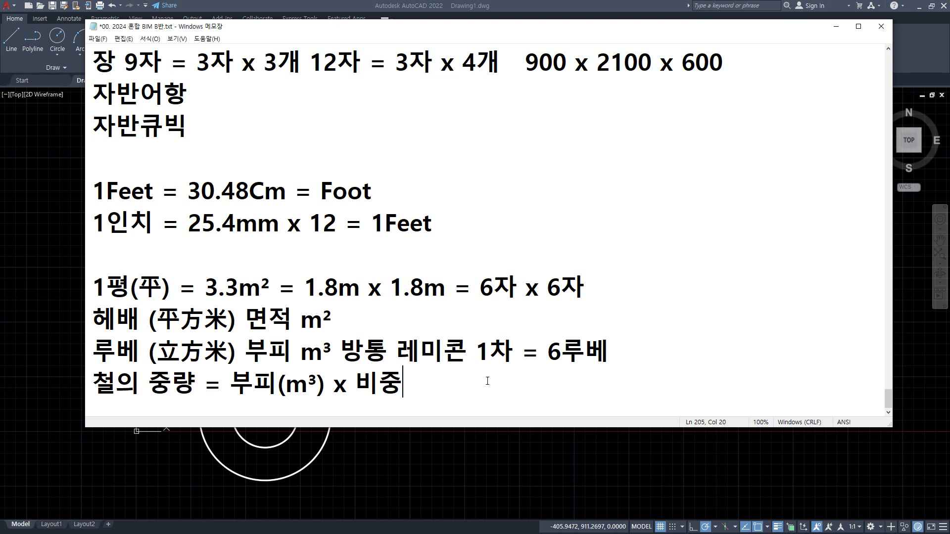
pyautogui.write('=')
pyautogui.press('BackSpace')
pyautogui.press('BackSpace')
pyautogui.write('(7.8)')
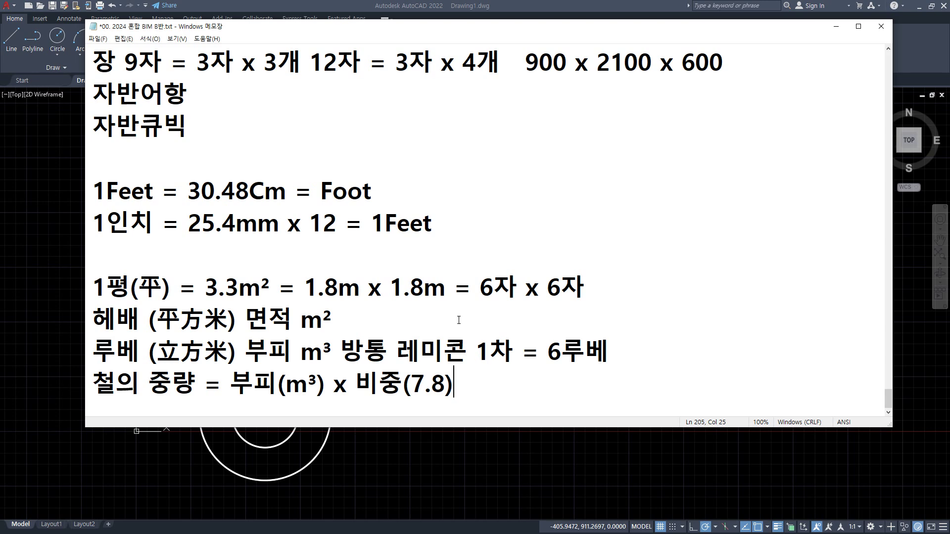
# Switch to AutoCAD, erase all the existing shapes in the drawing, and zoom to All
pyautogui.hotkey('alt', 'Tab')
pyautogui.moveTo(469, 40); pyautogui.dragTo(0, 50)
pyautogui.click(28, 255)
pyautogui.scroll(-5, 297, 306)
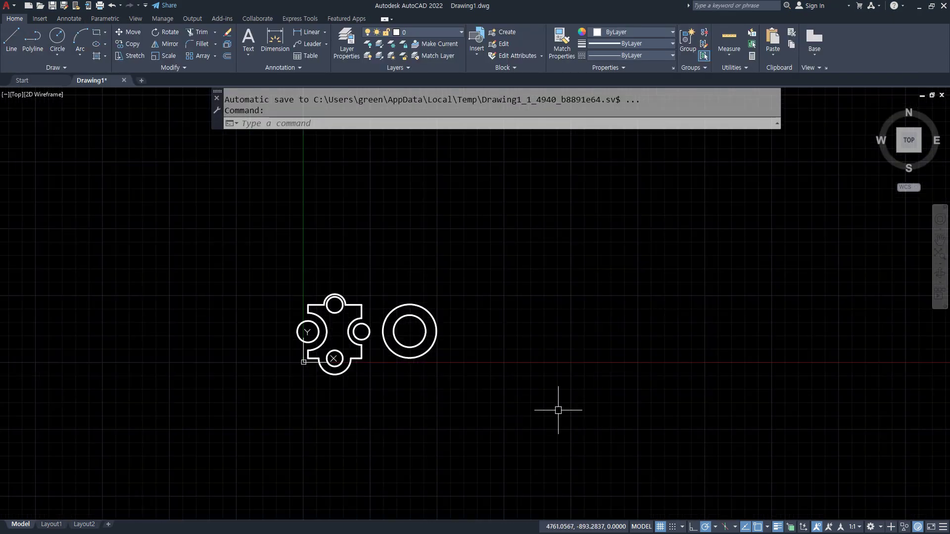
pyautogui.click(556, 407)
pyautogui.click(175, 219)
pyautogui.write('e')
pyautogui.press('Return')
pyautogui.write('z')
pyautogui.press('Return')
pyautogui.write('a')
pyautogui.press('Return')
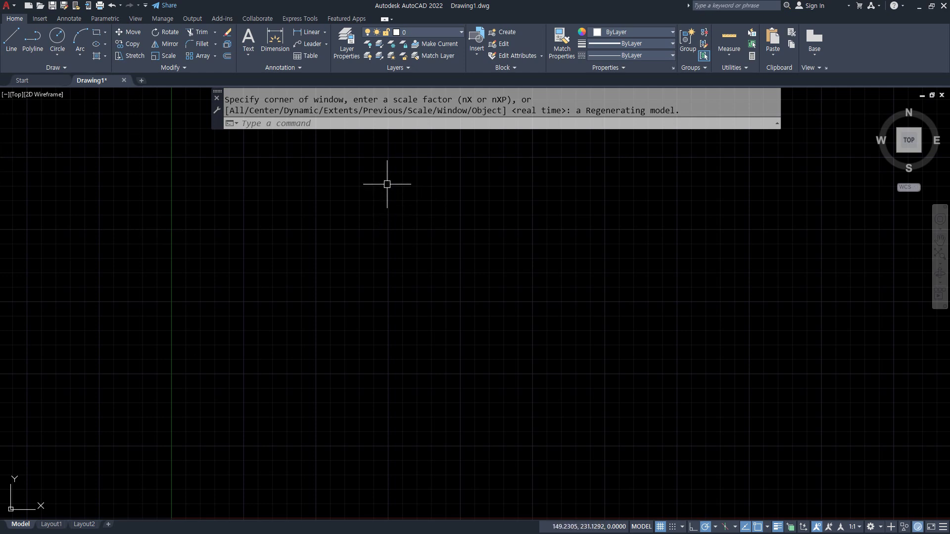
# Create a new layer named 단면 and set its color to yellow
pyautogui.write('la')
pyautogui.press('Return')
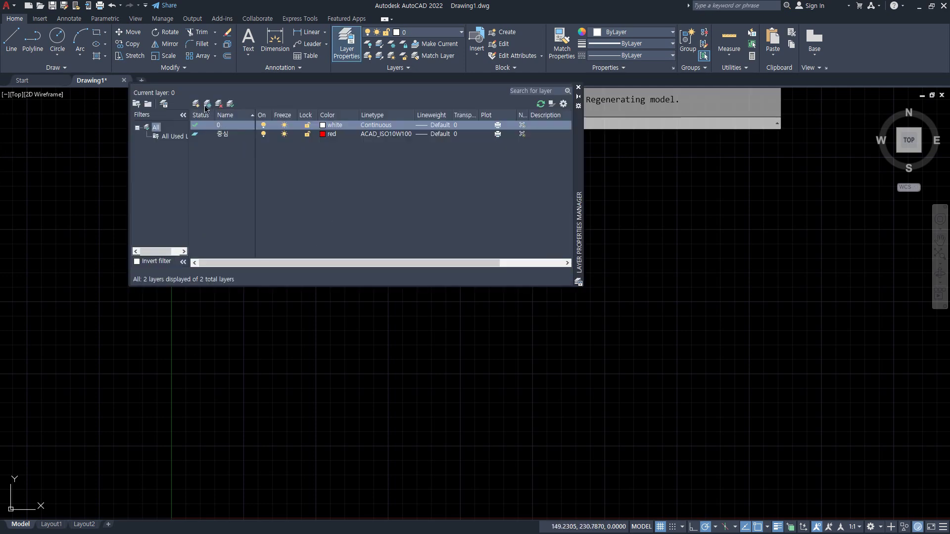
pyautogui.click(196, 103)
pyautogui.write('단면')
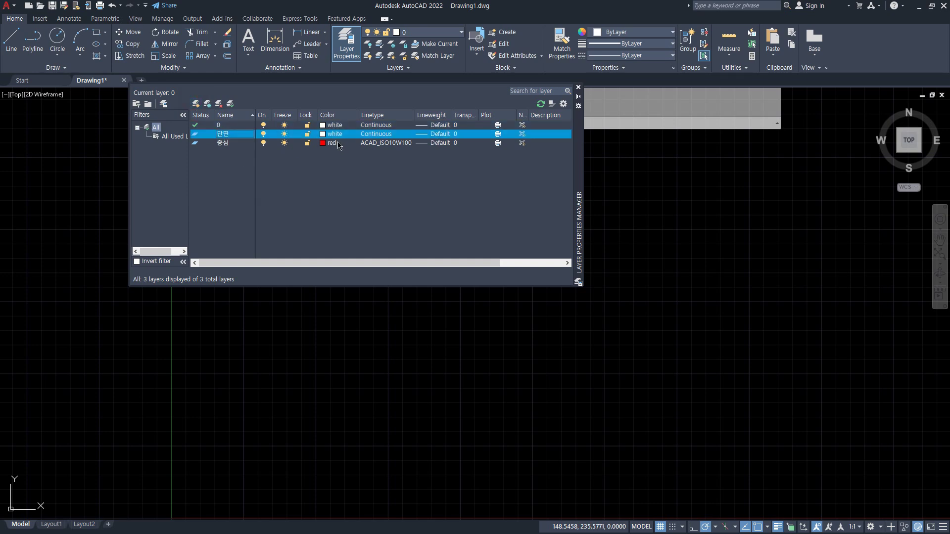
pyautogui.click(324, 136)
pyautogui.click(310, 271)
pyautogui.click(356, 318)
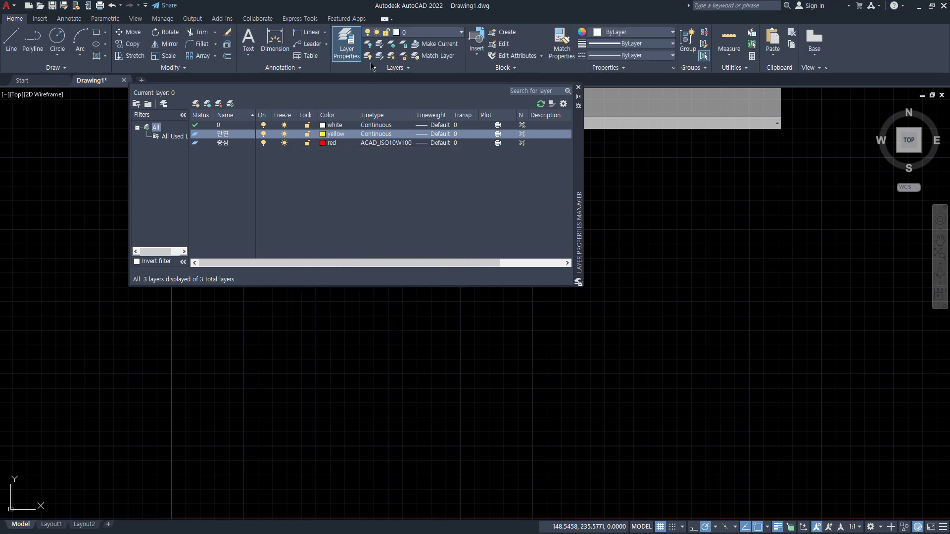
# Make the 중심 layer current and close the layer manager
pyautogui.doubleClick(197, 143)
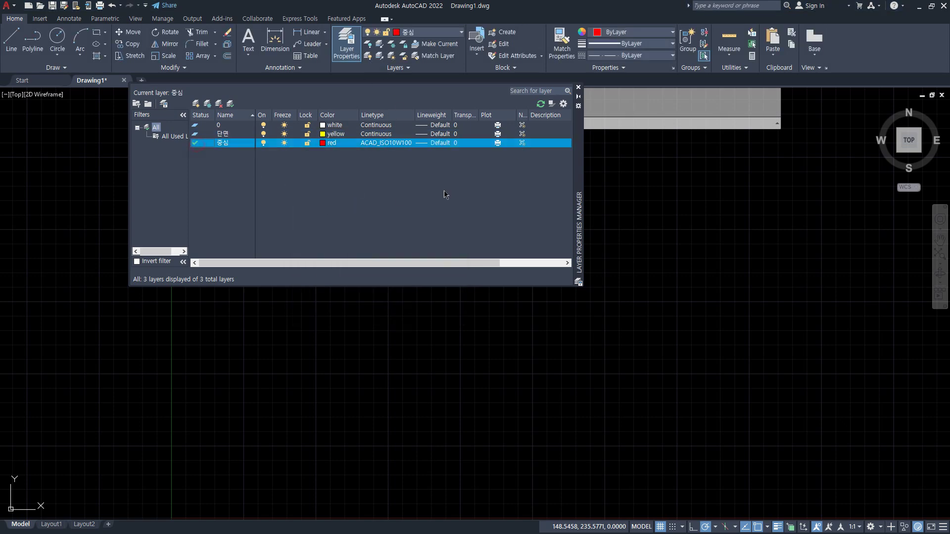
pyautogui.click(578, 87)
pyautogui.scroll(-3, 568, 136)
pyautogui.moveTo(482, 248); pyautogui.dragTo(363, 272, button='middle')
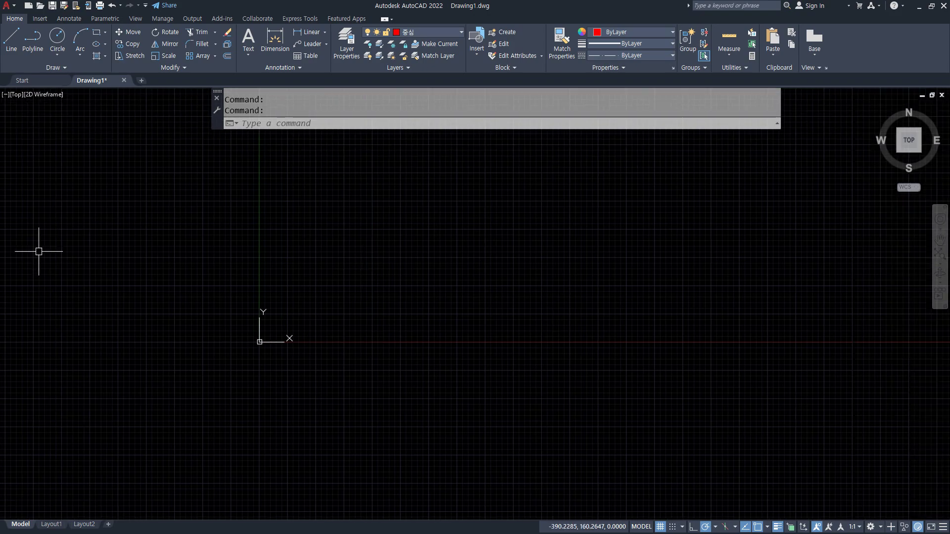
# Examine the house floor plan (평면도) in the browser window and return to the AutoCAD drawing
pyautogui.moveTo(0, 45); pyautogui.dragTo(495, 45)
pyautogui.moveTo(329, 406)
pyautogui.mouseDown()
pyautogui.moveTo(341, 383)
pyautogui.moveTo(386, 400)
pyautogui.moveTo(423, 158)
pyautogui.moveTo(362, 259)
pyautogui.moveTo(395, 263)
pyautogui.mouseUp()
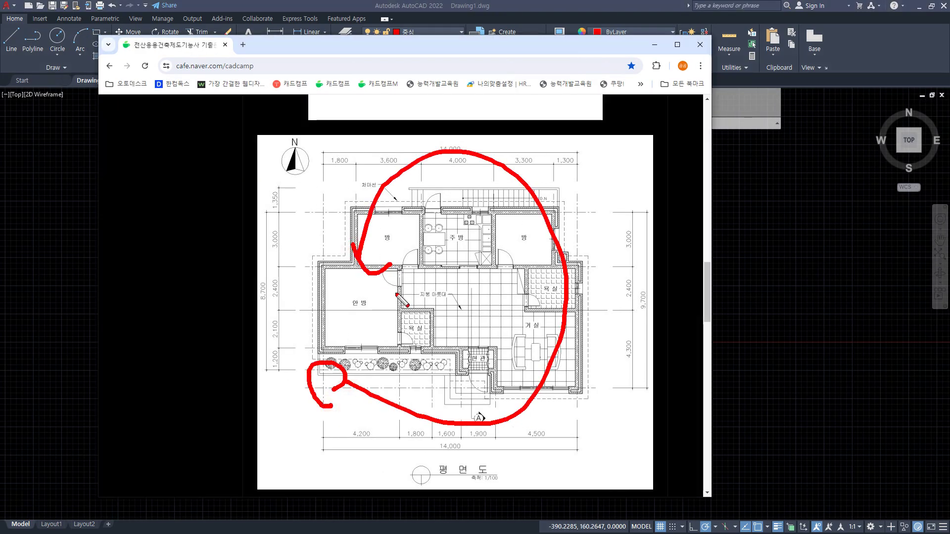
pyautogui.press('Escape')
pyautogui.moveTo(429, 49); pyautogui.dragTo(0, 79)
pyautogui.click(404, 251)
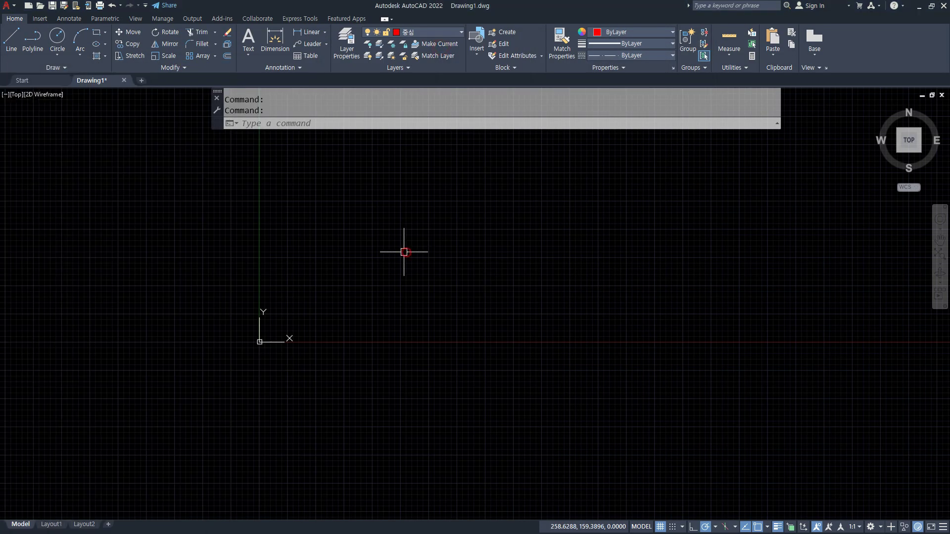
# Draw one horizontal and one vertical construction line crossing at a point up and right of the origin
pyautogui.scroll(-3, 404, 252)
pyautogui.moveTo(404, 252); pyautogui.dragTo(314, 312, button='middle')
pyautogui.write('xl')
pyautogui.press('Return')
pyautogui.click(349, 294)
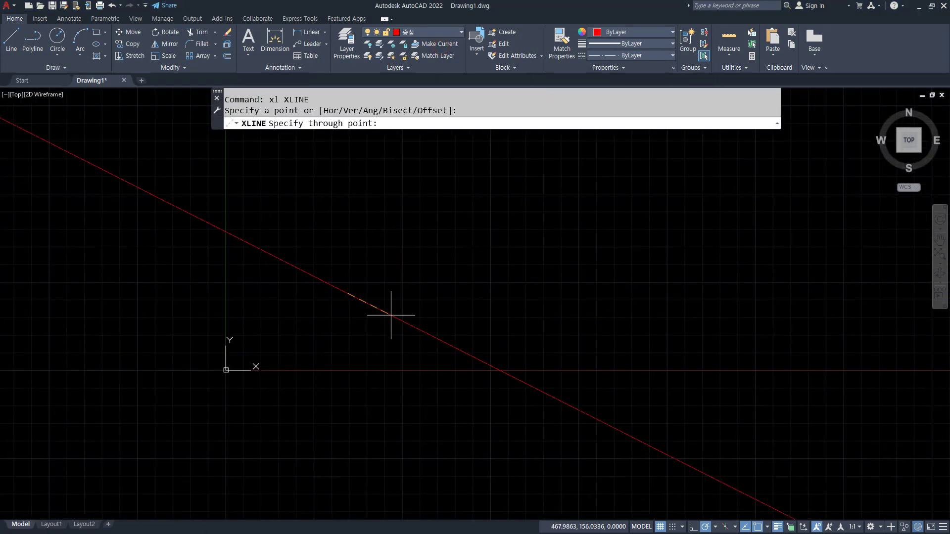
pyautogui.click(401, 293)
pyautogui.click(348, 253)
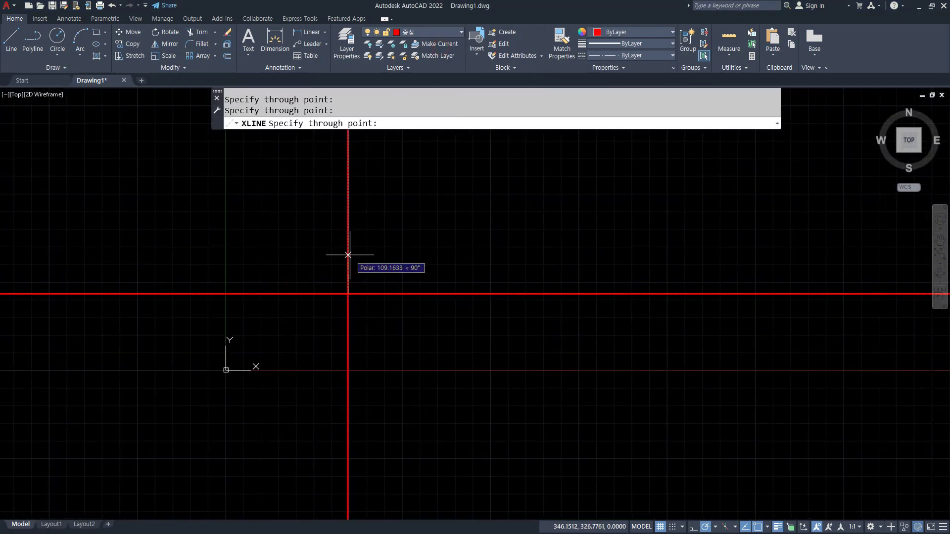
pyautogui.press('Return')
# Offset the vertical construction line 4200 to the right
pyautogui.write('o')
pyautogui.press('Return')
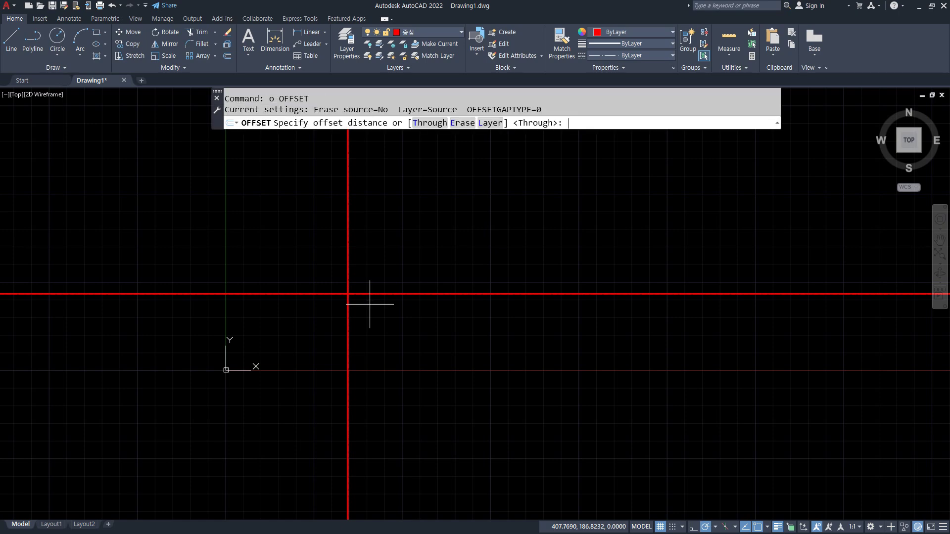
pyautogui.write('4200')
pyautogui.press('Return')
pyautogui.click(350, 248)
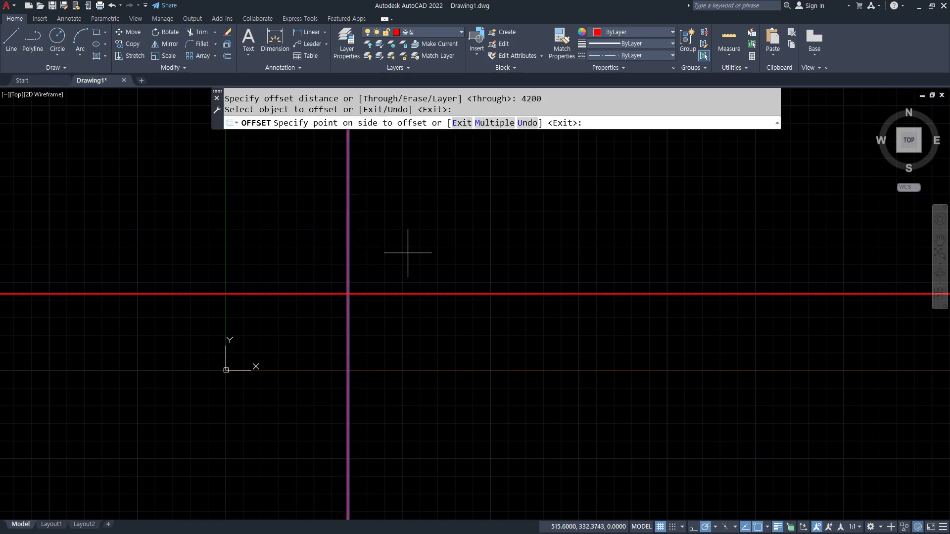
pyautogui.click(435, 248)
pyautogui.press('Return')
pyautogui.scroll(-10, 441, 250)
pyautogui.press('Escape')
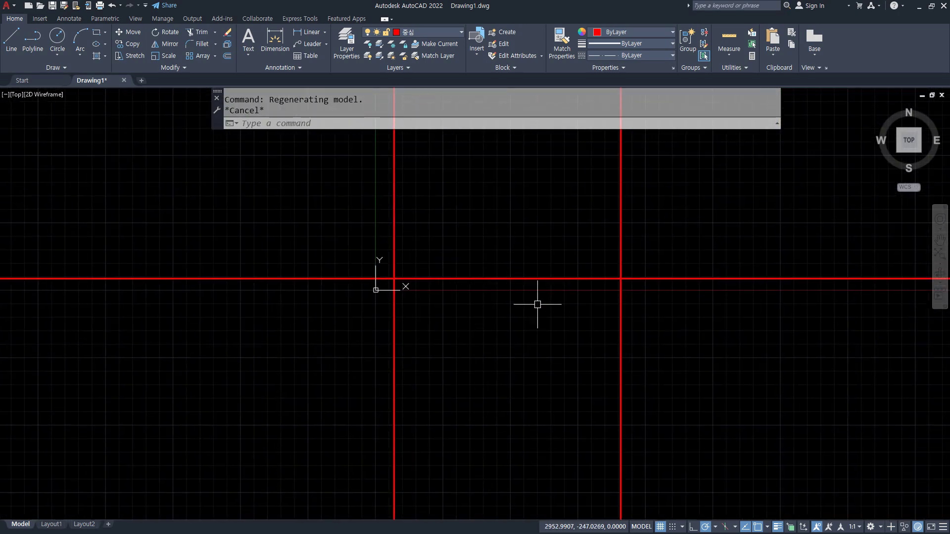
# Move all three construction lines together up and to the right, farther from the origin
pyautogui.write('m')
pyautogui.press('Return')
pyautogui.click(733, 346)
pyautogui.click(252, 263)
pyautogui.press('Return')
pyautogui.click(248, 353)
pyautogui.click(480, 211)
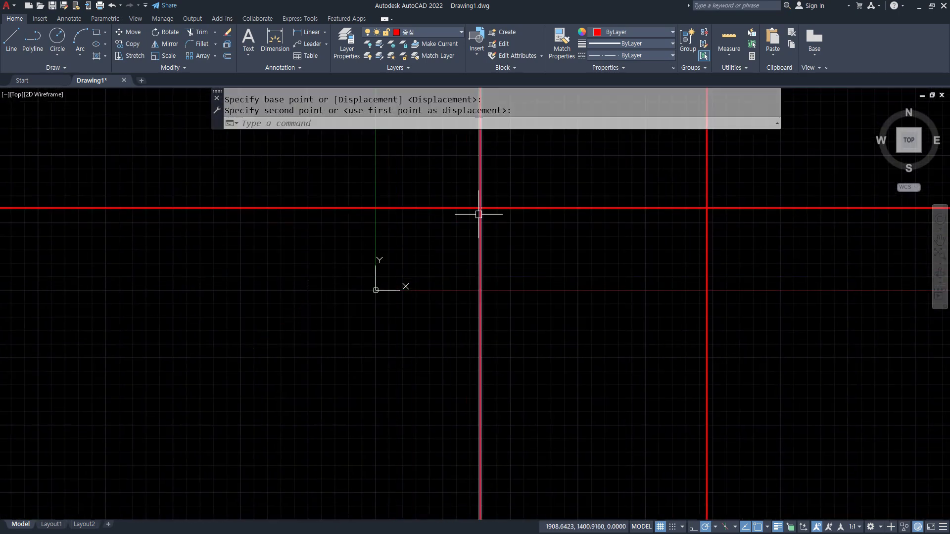
# Offset the right-hand vertical construction line 1800 to the right
pyautogui.moveTo(480, 211); pyautogui.dragTo(269, 282, button='middle')
pyautogui.write('o')
pyautogui.press('Return')
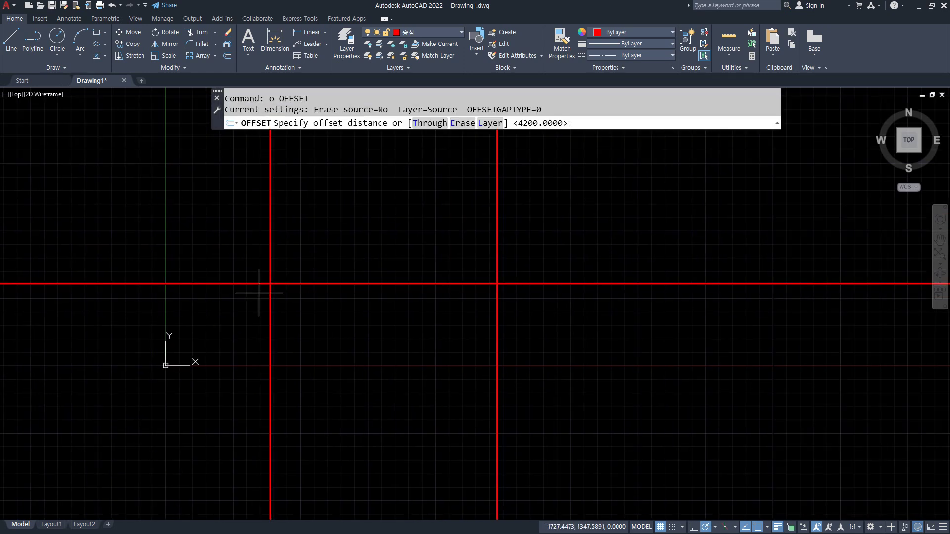
pyautogui.write('1800')
pyautogui.press('Return')
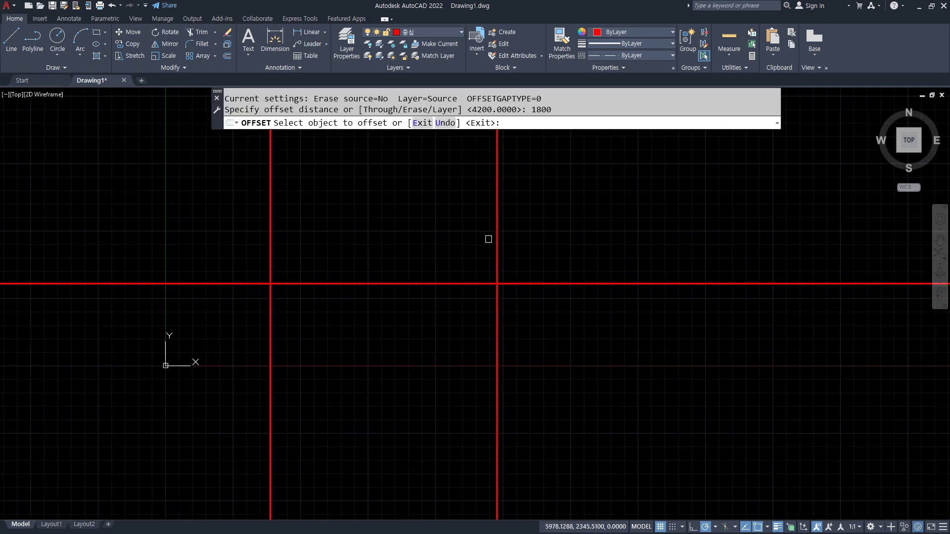
pyautogui.click(498, 240)
pyautogui.click(553, 241)
pyautogui.moveTo(553, 241); pyautogui.dragTo(472, 247, button='middle')
pyautogui.scroll(-2, 472, 246)
pyautogui.press('Return')
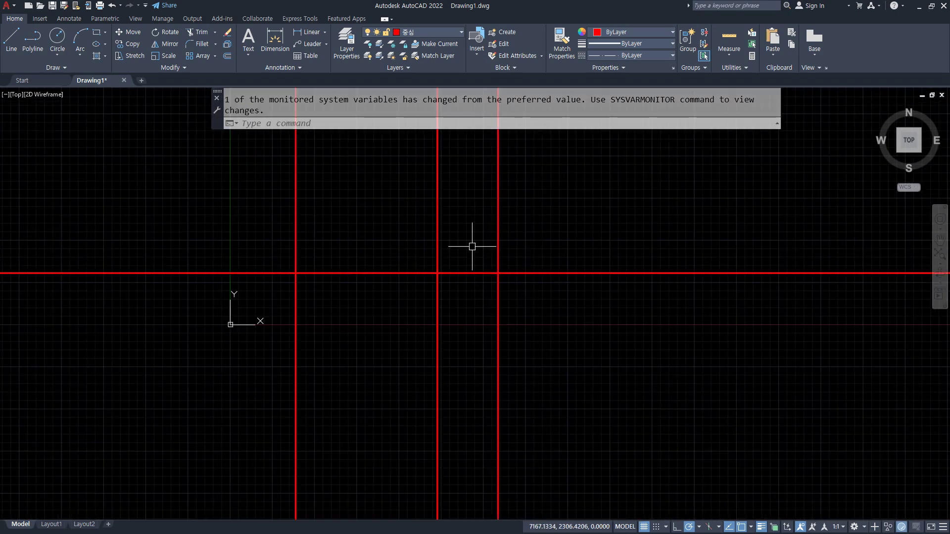
# Offset the third vertical construction line 1600 to the right
pyautogui.press('Return')
pyautogui.write('1600')
pyautogui.scroll(2, 472, 247)
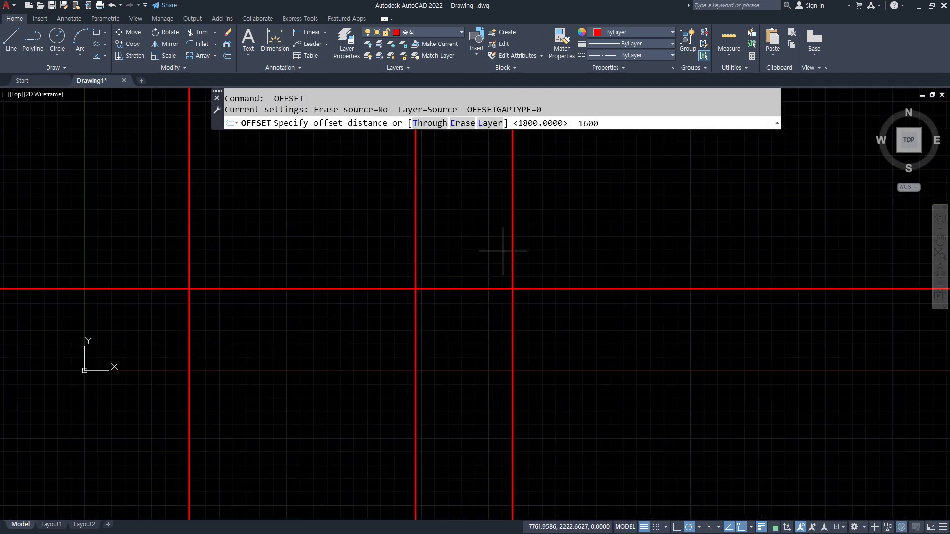
pyautogui.press('Return')
pyautogui.click(514, 248)
pyautogui.click(553, 243)
pyautogui.press('Return')
# Offset the fourth vertical construction line 1900 to the right
pyautogui.press('Return')
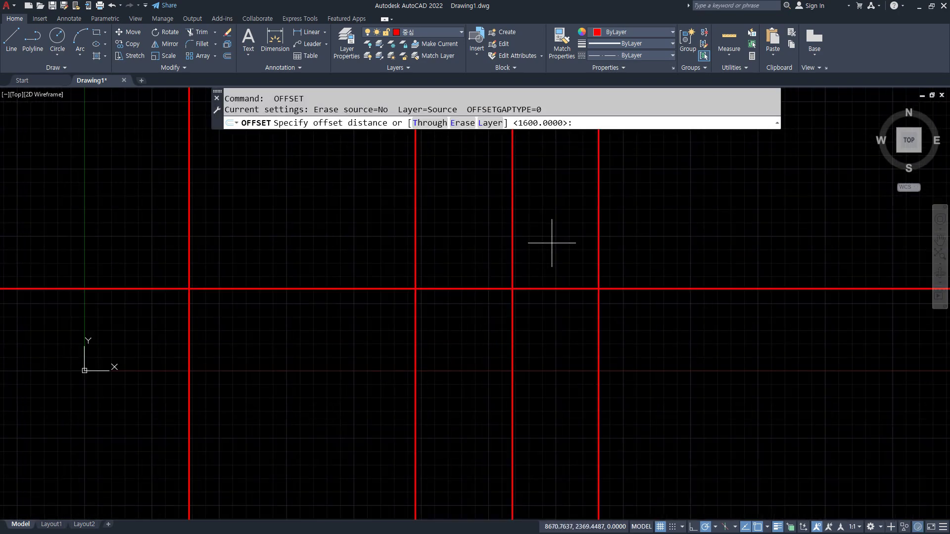
pyautogui.write('1900')
pyautogui.press('Return')
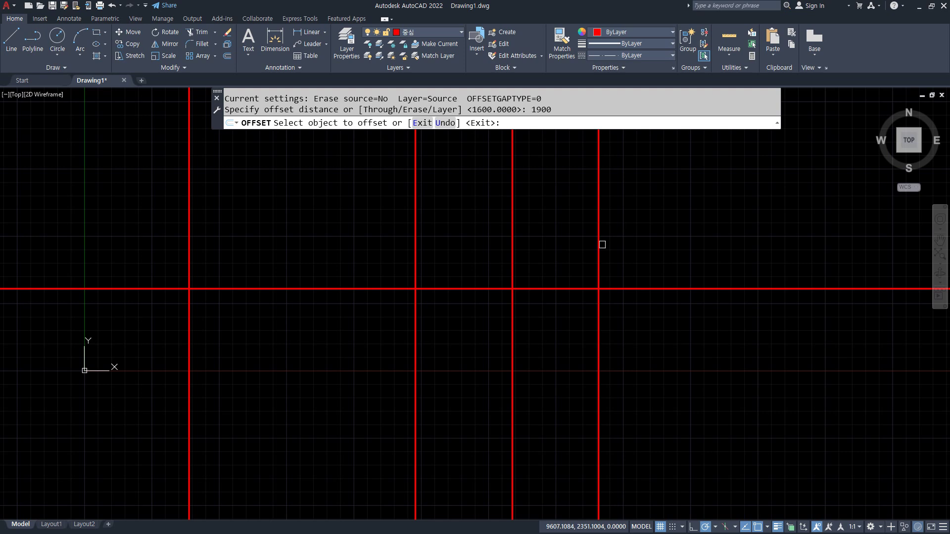
pyautogui.click(599, 248)
pyautogui.click(653, 238)
pyautogui.press('Return')
# Offset the fifth vertical construction line 4500 to the right
pyautogui.press('Return')
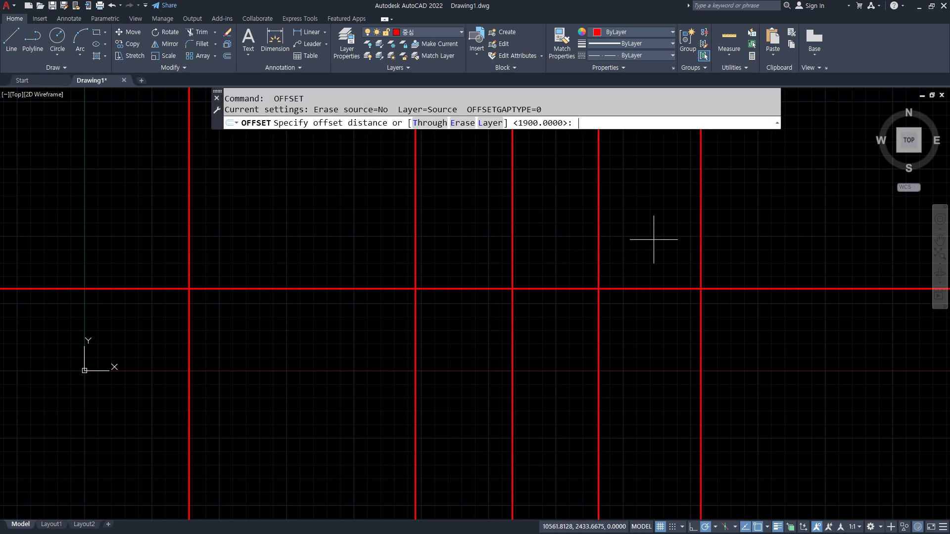
pyautogui.write('4500')
pyautogui.press('Return')
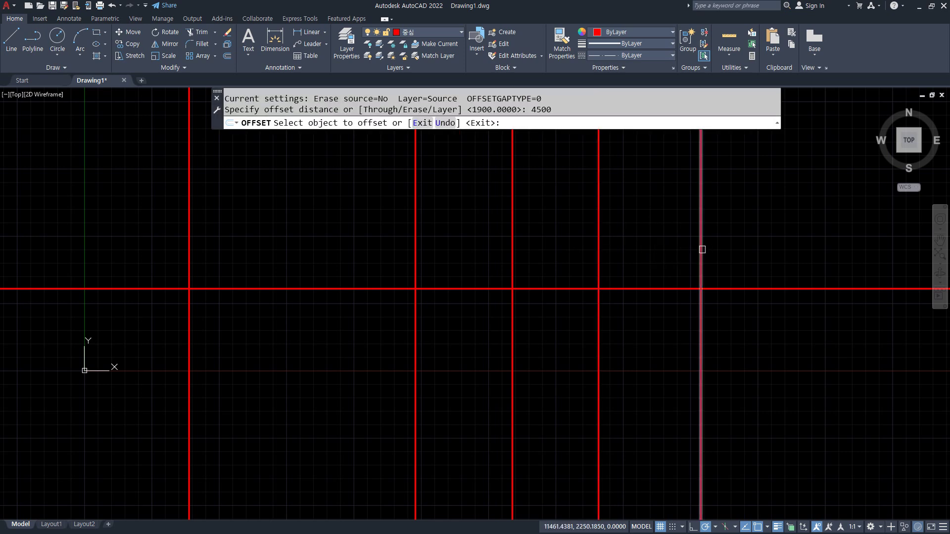
pyautogui.click(701, 247)
pyautogui.click(725, 245)
pyautogui.scroll(-2, 725, 245)
pyautogui.moveTo(725, 245); pyautogui.dragTo(635, 223, button='middle')
pyautogui.press('Escape')
# Trim the horizontal line beyond the two outer verticals and all vertical lines below the horizontal line
pyautogui.write('tr')
pyautogui.press('Return')
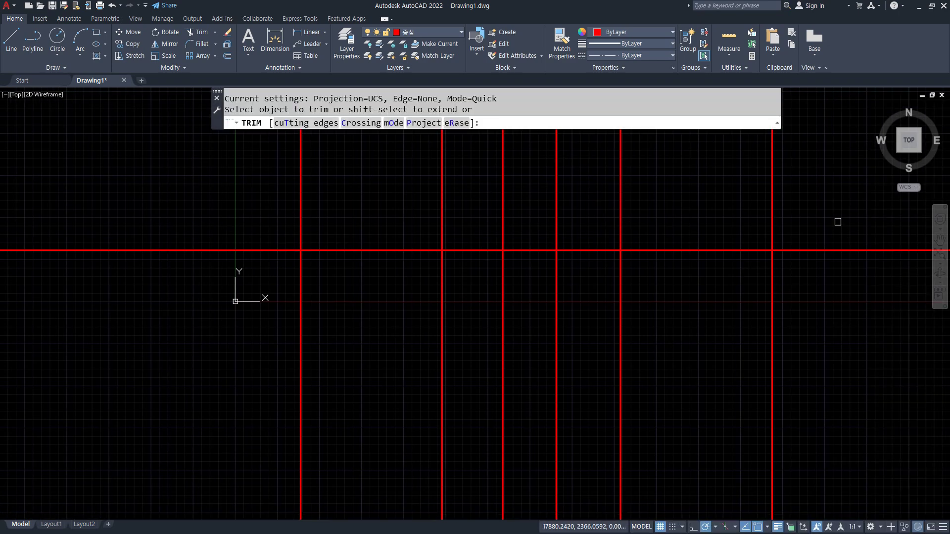
pyautogui.moveTo(838, 222); pyautogui.dragTo(827, 289)
pyautogui.moveTo(848, 344)
pyautogui.mouseDown()
pyautogui.moveTo(339, 371)
pyautogui.moveTo(202, 286)
pyautogui.mouseUp()
pyautogui.moveTo(198, 233); pyautogui.dragTo(206, 310)
pyautogui.moveTo(506, 310); pyautogui.dragTo(393, 403, button='middle')
pyautogui.moveTo(567, 292); pyautogui.dragTo(522, 342, button='middle')
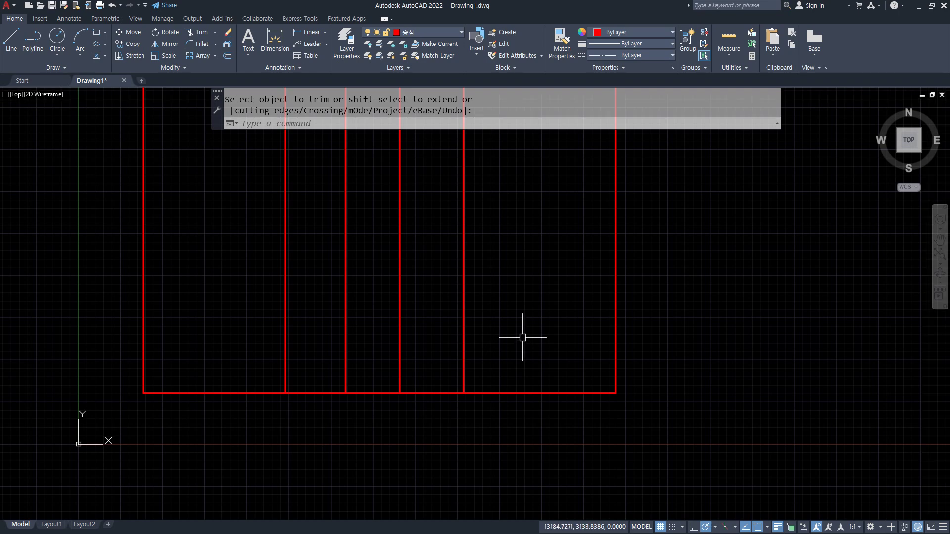
# Offset the bottom horizontal centre line 4300 upward
pyautogui.press('Escape')
pyautogui.write('o')
pyautogui.press('Return')
pyautogui.write('4300')
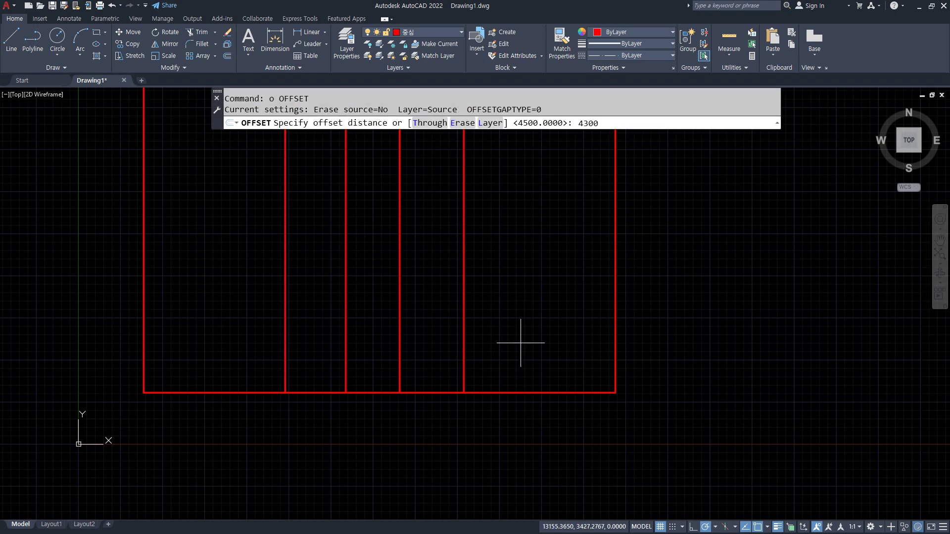
pyautogui.press('Return')
pyautogui.click(523, 394)
pyautogui.click(526, 333)
pyautogui.press('Return')
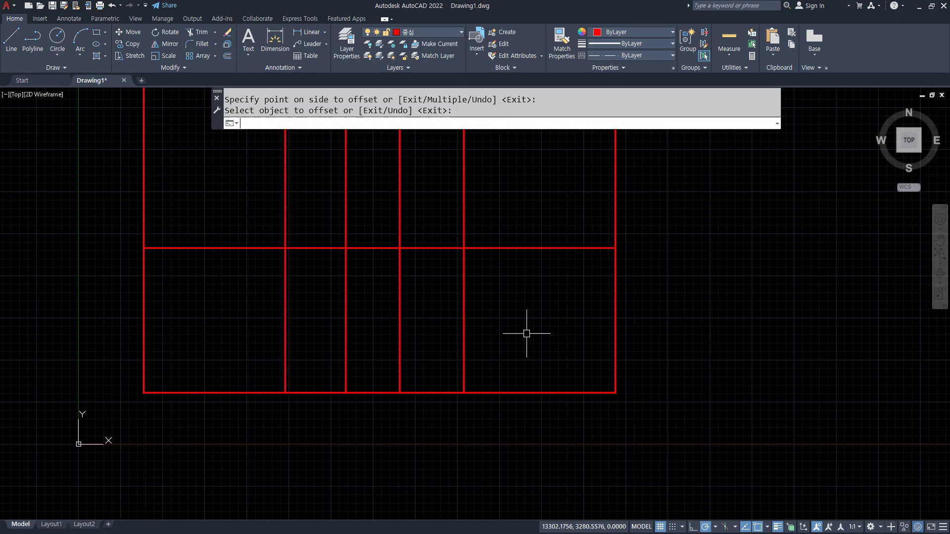
# Offset the upper horizontal centre line 2400 upward to form the next row
pyautogui.press('Return')
pyautogui.write('2800')
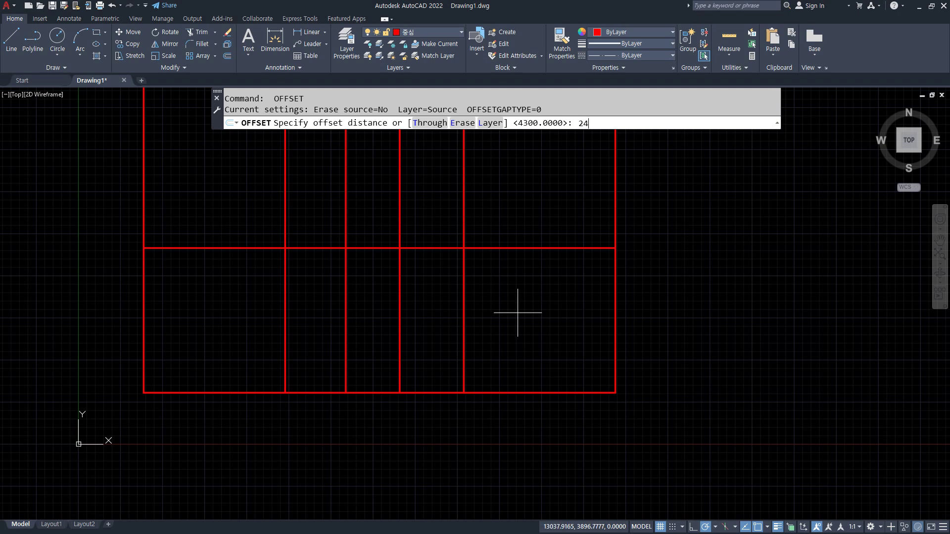
pyautogui.press('Return')
pyautogui.click(528, 248)
pyautogui.click(523, 213)
pyautogui.moveTo(516, 296); pyautogui.dragTo(513, 322, button='middle')
pyautogui.press('Return')
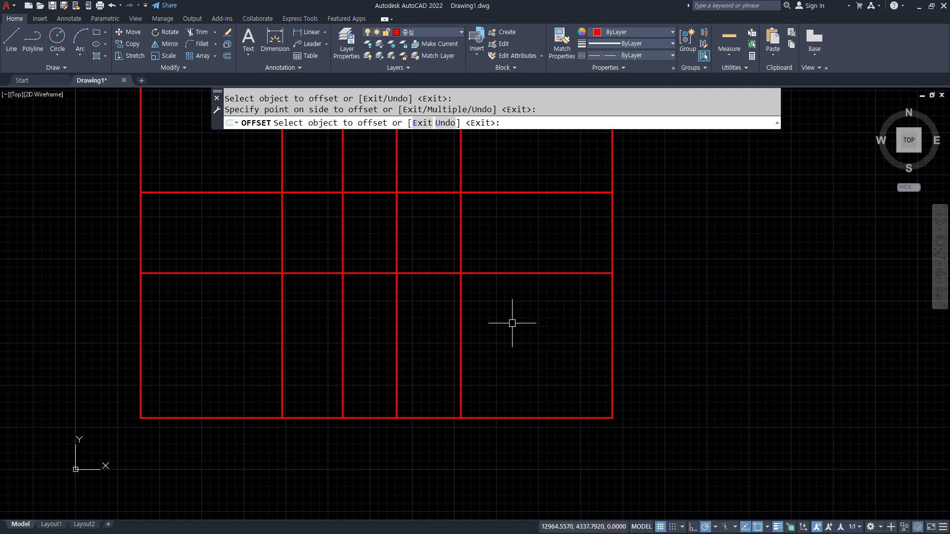
# Offset the third horizontal centre line 3000 upward to form the top edge of the grid
pyautogui.press('Return')
pyautogui.write('3000')
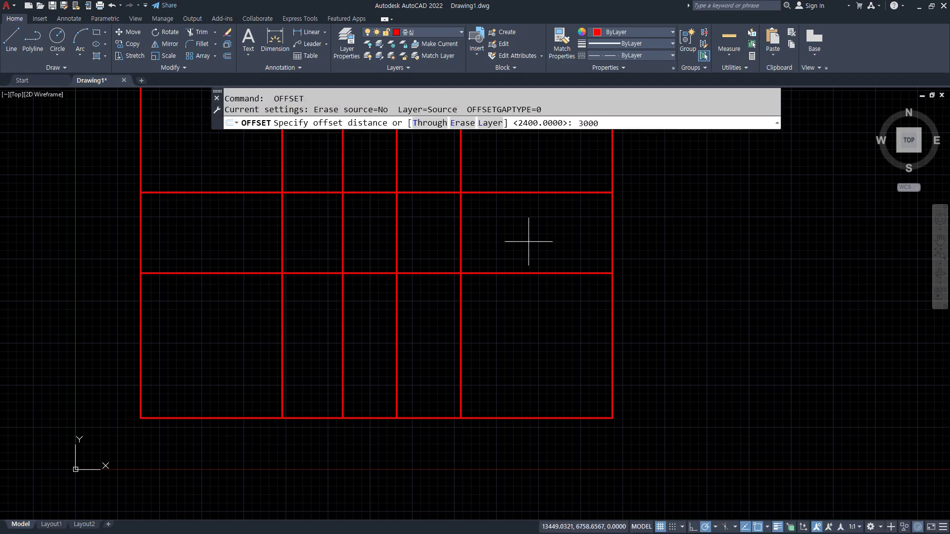
pyautogui.press('Return')
pyautogui.click(518, 193)
pyautogui.click(518, 163)
pyautogui.press('Return')
pyautogui.scroll(-3, 495, 212)
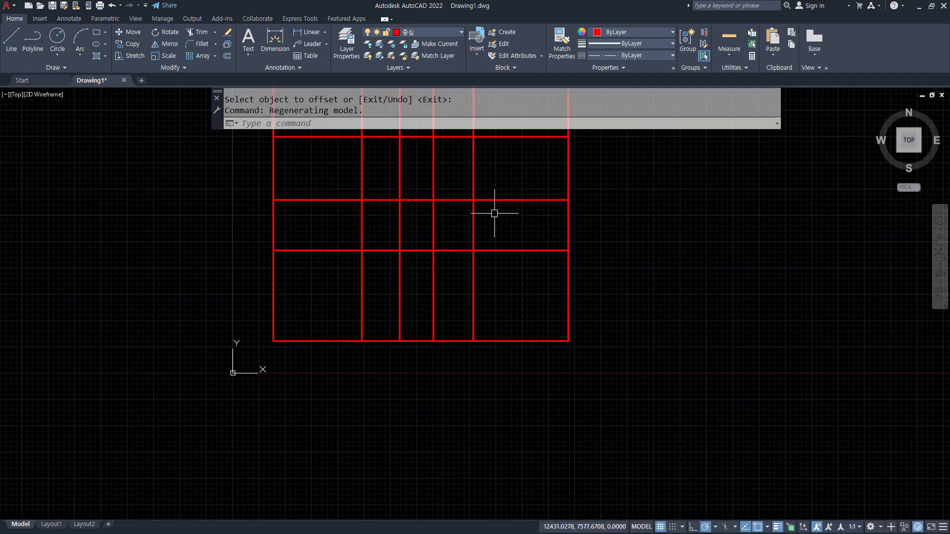
# Trim all vertical lines above the top edge and remove the four inner vertical segments in the top row
pyautogui.moveTo(495, 212); pyautogui.dragTo(483, 295, button='middle')
pyautogui.write('tr')
pyautogui.press('Return')
pyautogui.moveTo(619, 192); pyautogui.dragTo(188, 198)
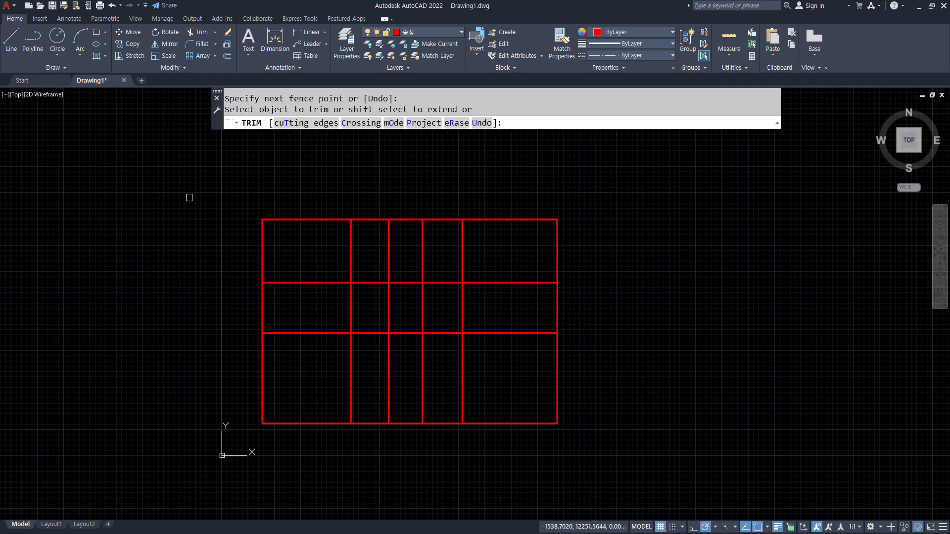
pyautogui.moveTo(318, 246)
pyautogui.mouseDown()
pyautogui.moveTo(492, 248)
pyautogui.moveTo(531, 274)
pyautogui.mouseUp()
pyautogui.scroll(2, 530, 274)
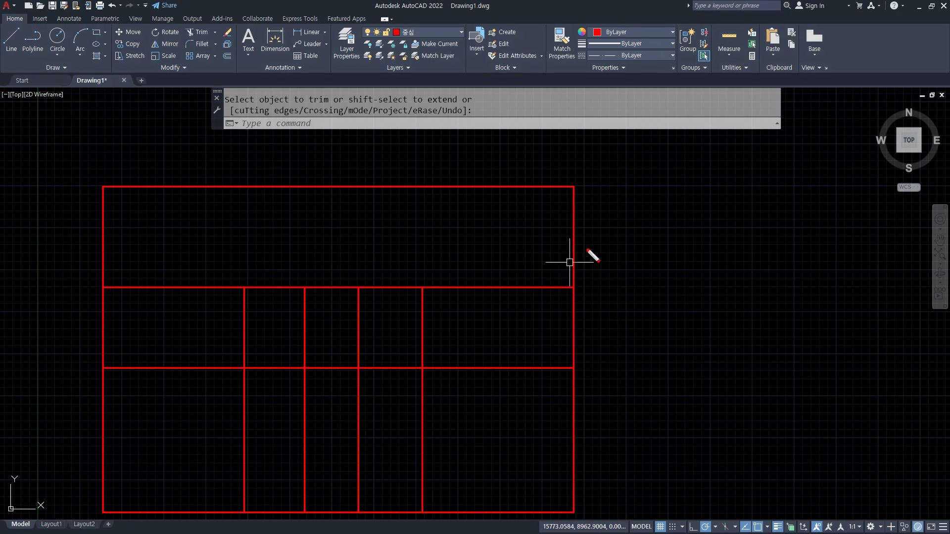
pyautogui.moveTo(583, 225)
pyautogui.mouseDown()
pyautogui.moveTo(511, 225)
pyautogui.moveTo(512, 235)
pyautogui.mouseUp()
pyautogui.press('Escape')
# Offset the grid's right edge line 1300 to the left
pyautogui.write('o')
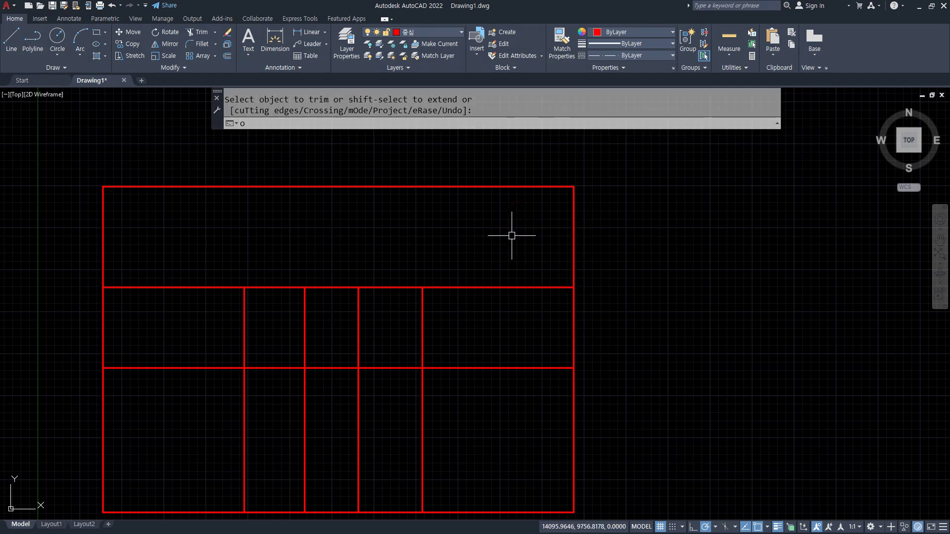
pyautogui.press('Return')
pyautogui.write('1300')
pyautogui.press('Return')
pyautogui.click(574, 227)
pyautogui.click(532, 232)
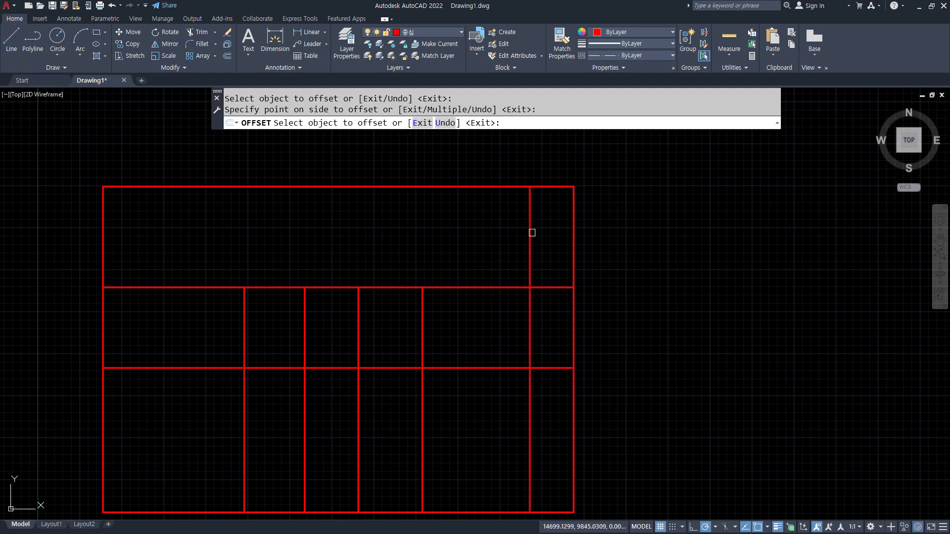
pyautogui.press('Return')
# Trim the new vertical line below the top row and cut away the grid's upper-right corner outside it
pyautogui.write('tr')
pyautogui.press('Return')
pyautogui.click(530, 410)
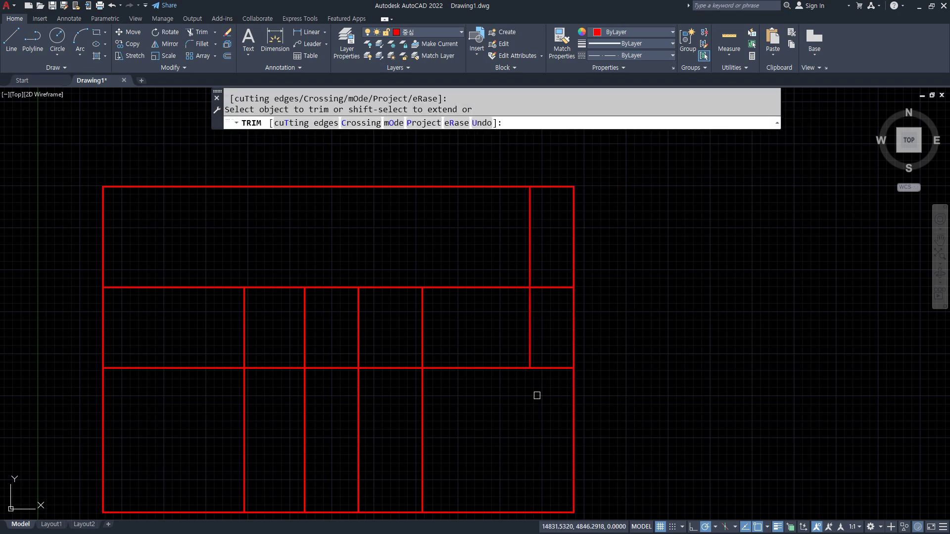
pyautogui.click(529, 332)
pyautogui.click(548, 155)
pyautogui.click(615, 276)
pyautogui.press('Return')
pyautogui.press('Return')
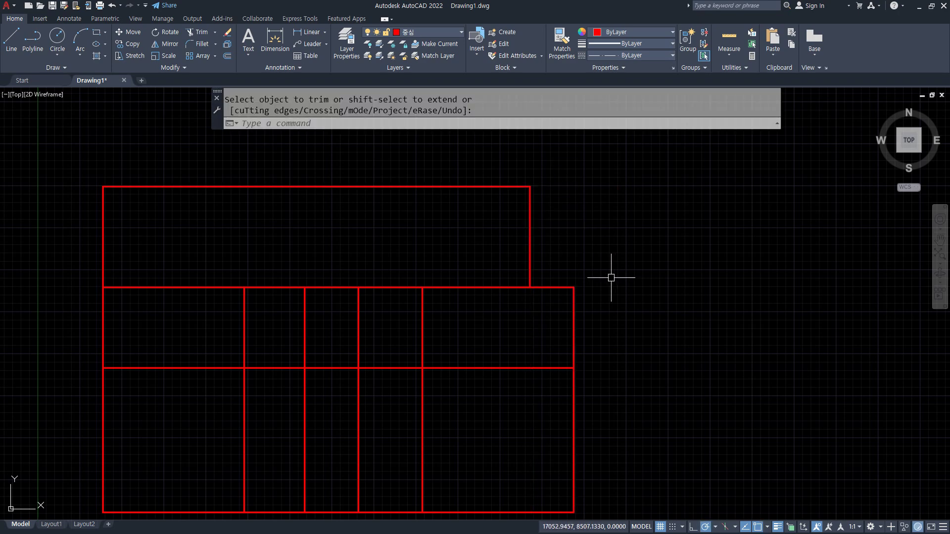
# Offset the top row's right edge 3300 to the left
pyautogui.write('o')
pyautogui.press('Return')
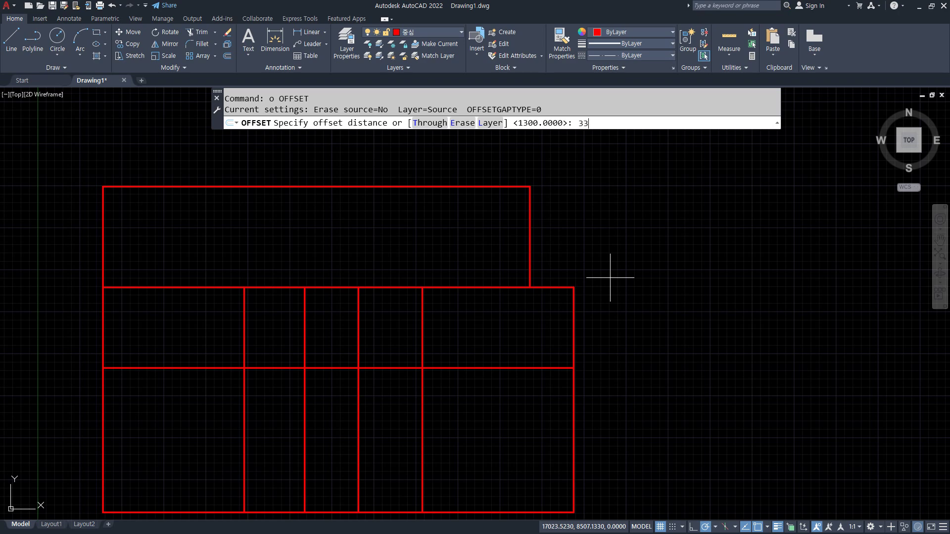
pyautogui.press('Return')
pyautogui.click(530, 246)
pyautogui.click(471, 242)
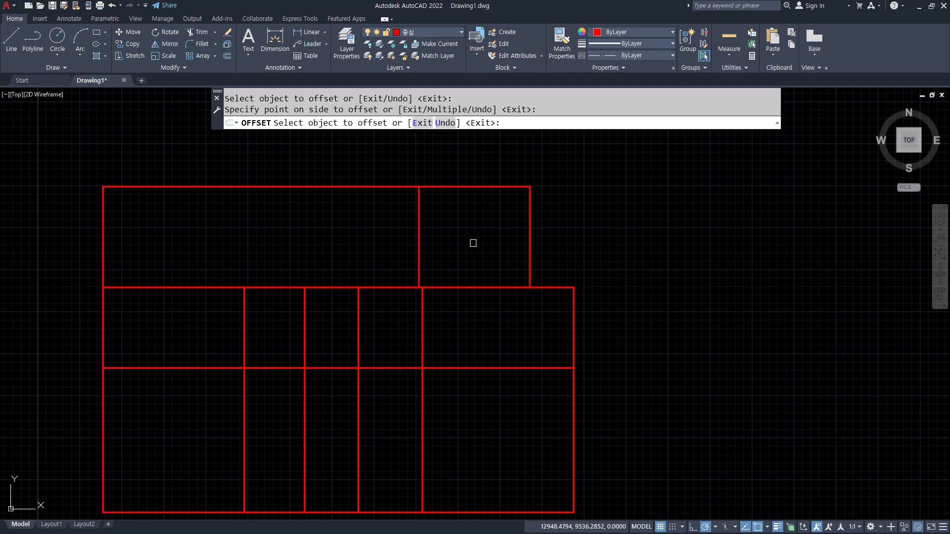
pyautogui.press('Return')
# Offset the top row's new inner vertical line 4000 to the left
pyautogui.press('Return')
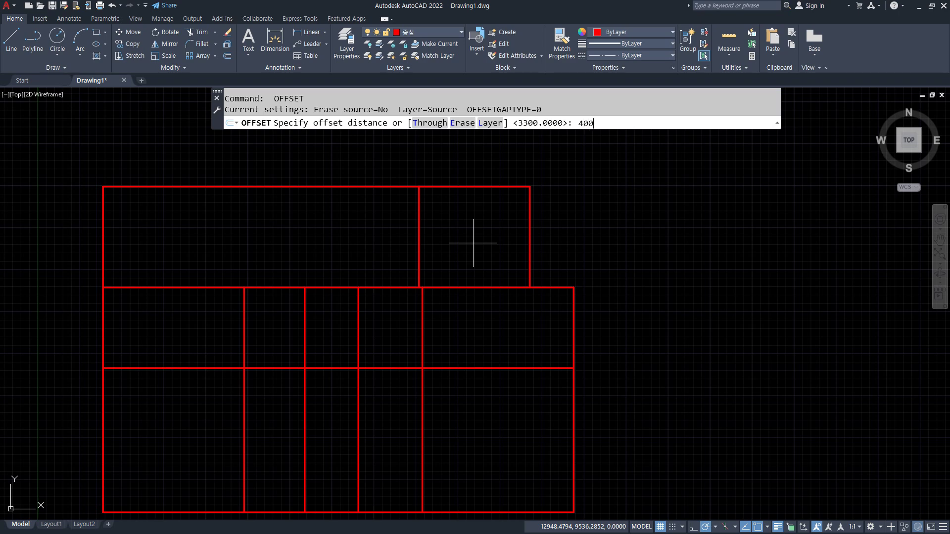
pyautogui.press('Return')
pyautogui.click(418, 249)
pyautogui.click(380, 240)
pyautogui.press('Return')
# Offset the top row's leftmost inner vertical line 3600 to the left
pyautogui.press('Return')
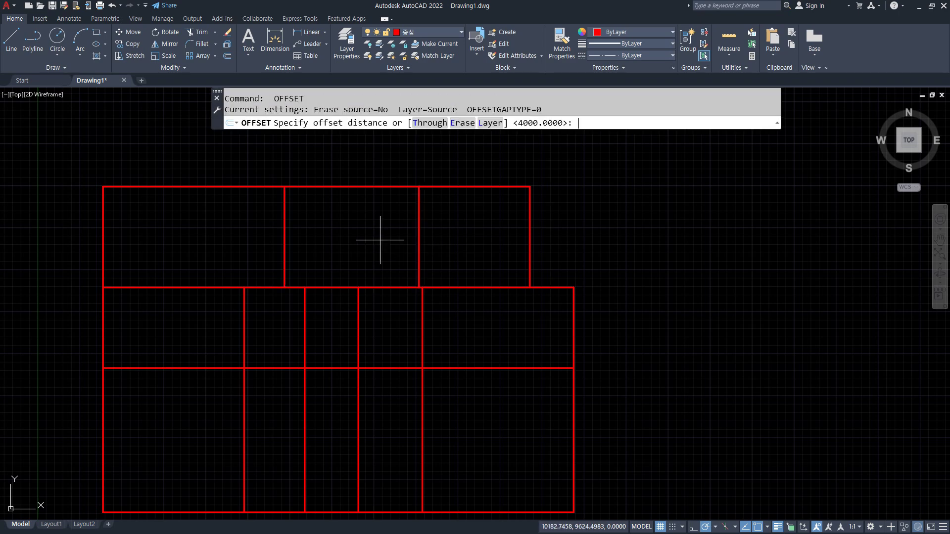
pyautogui.write('3600')
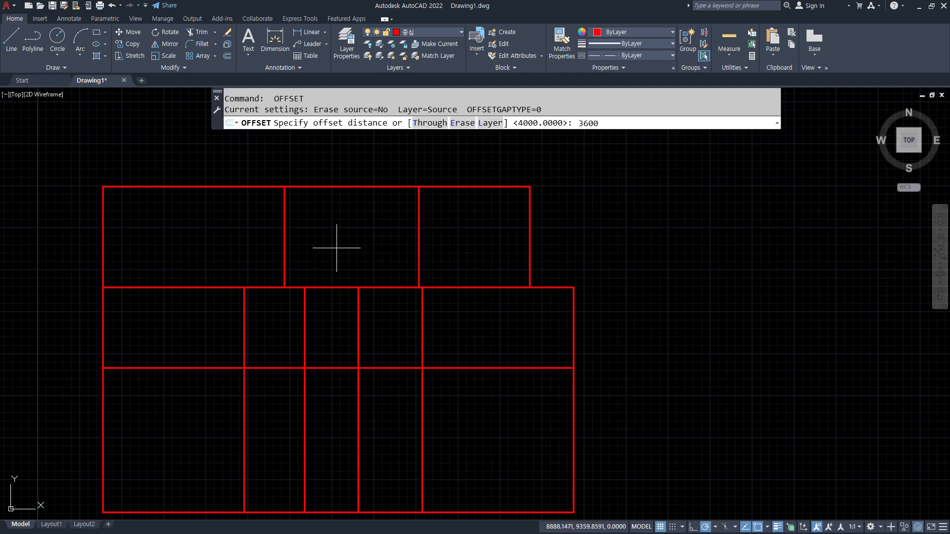
pyautogui.press('Return')
pyautogui.click(284, 239)
pyautogui.click(150, 239)
pyautogui.press('Return')
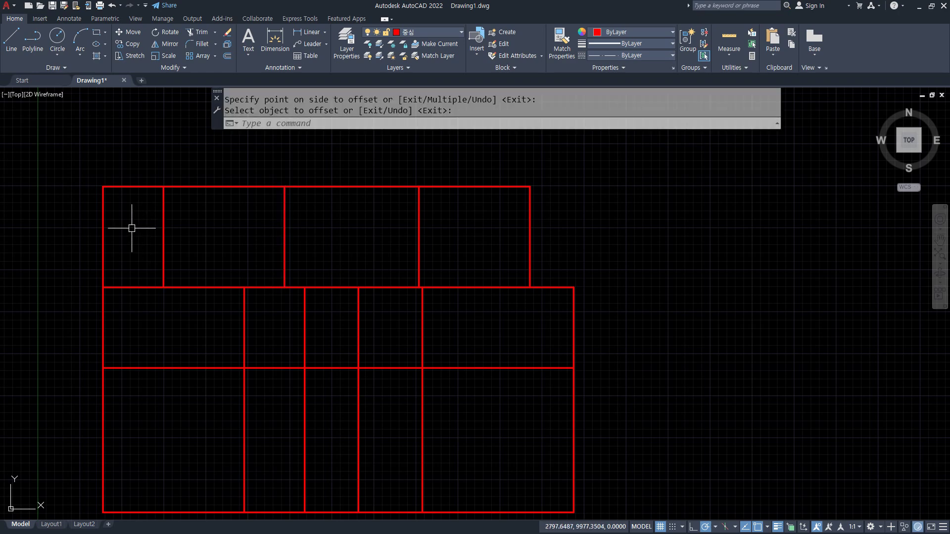
# Measure the width of the top row's narrow leftmost bay along the upper edge
pyautogui.write('di')
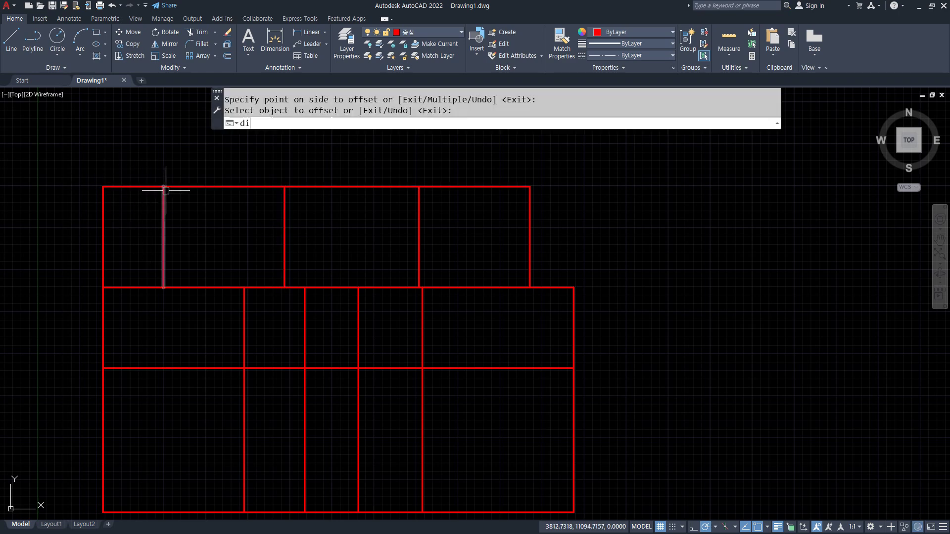
pyautogui.press('Return')
pyautogui.click(164, 187)
pyautogui.click(102, 187)
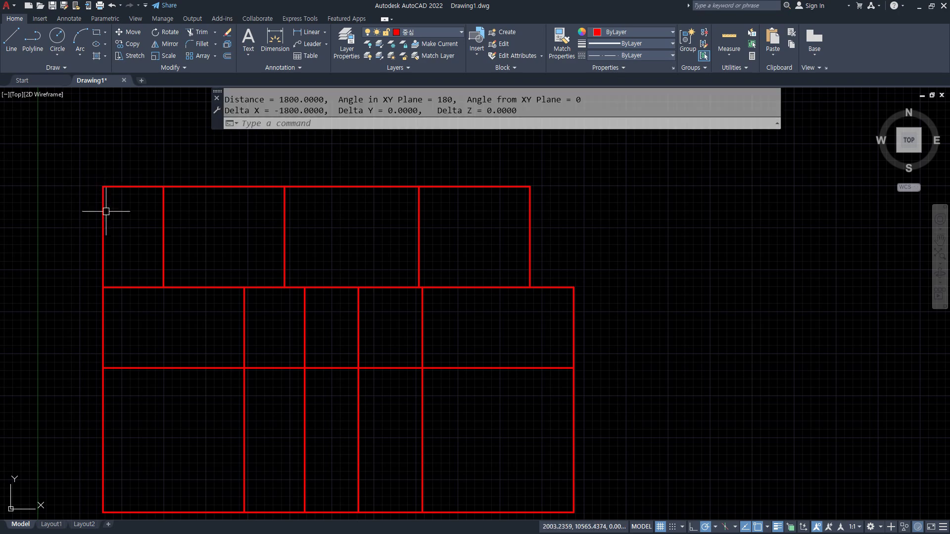
# Trim away the upper and left edges of the top row's narrow leftmost bay
pyautogui.write('t')
pyautogui.press('Return')
pyautogui.click(128, 159)
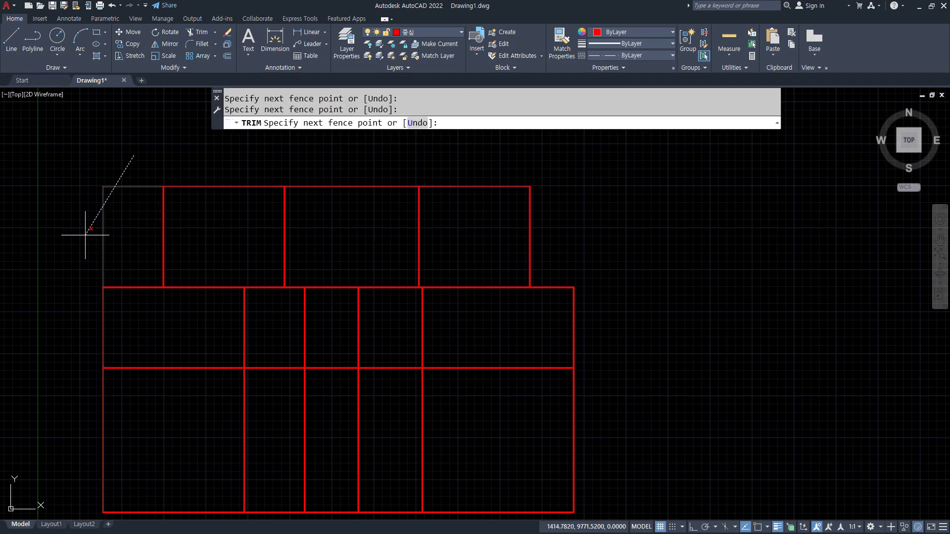
pyautogui.click(85, 225)
pyautogui.press('Return')
pyautogui.press('Return')
pyautogui.moveTo(206, 355); pyautogui.dragTo(213, 258, button='middle')
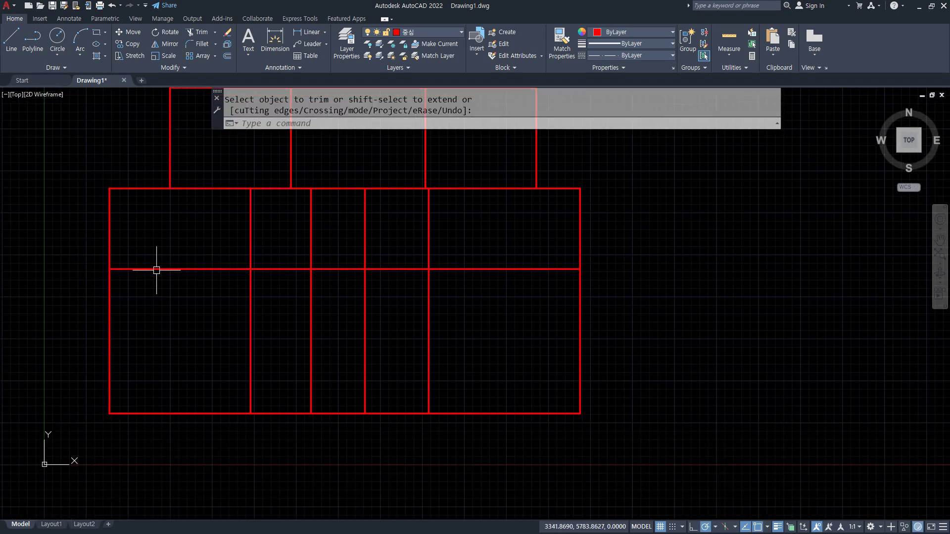
pyautogui.moveTo(157, 270); pyautogui.dragTo(158, 355)
pyautogui.moveTo(195, 376); pyautogui.dragTo(225, 360, button='middle')
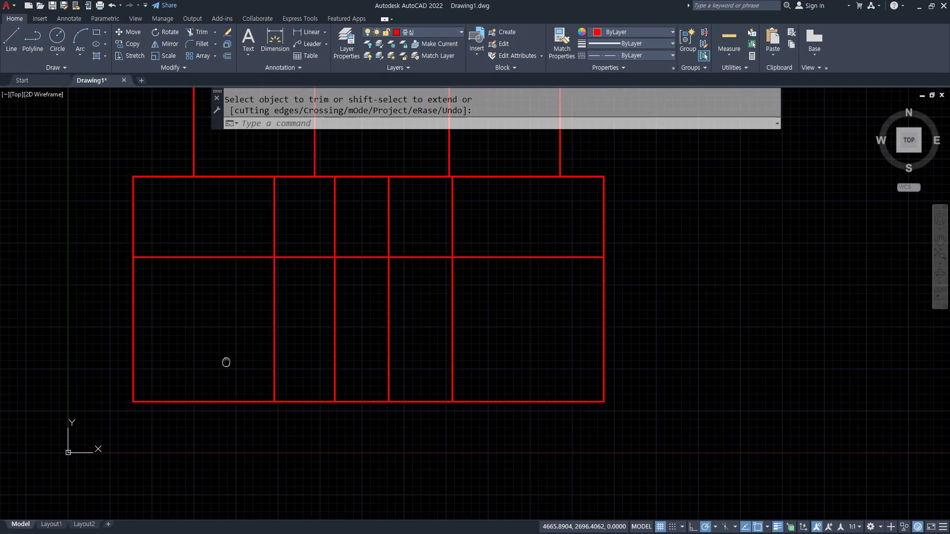
pyautogui.press('Return')
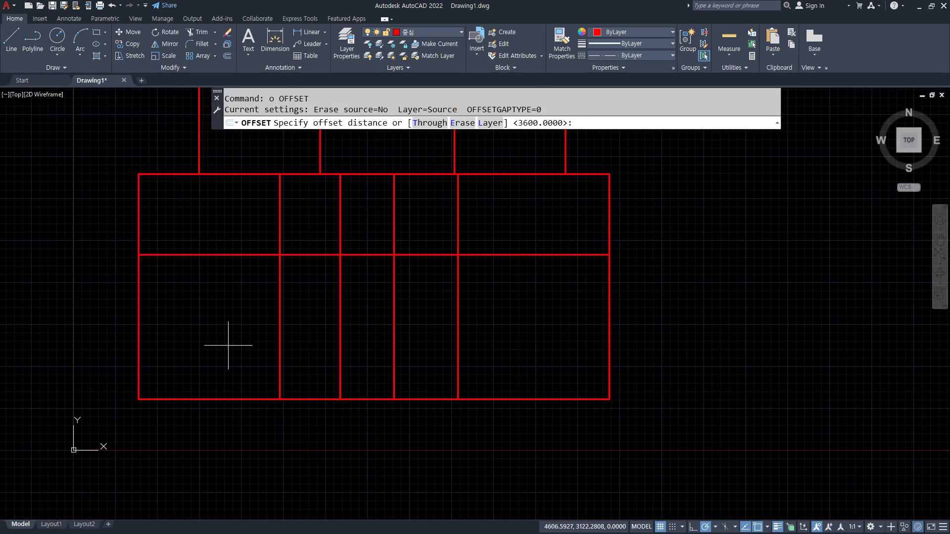
pyautogui.press('Return')
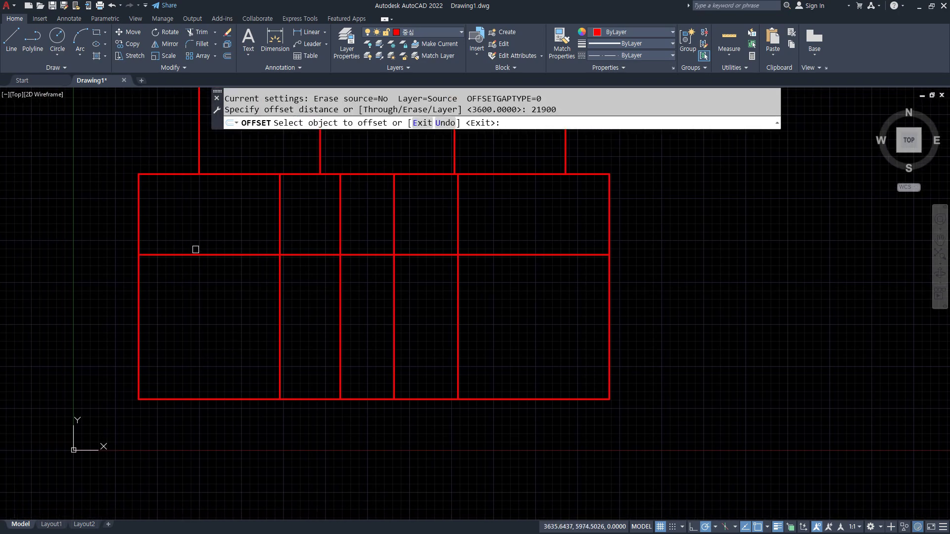
pyautogui.click(195, 254)
pyautogui.click(177, 347)
pyautogui.press('Escape')
pyautogui.press('Escape')
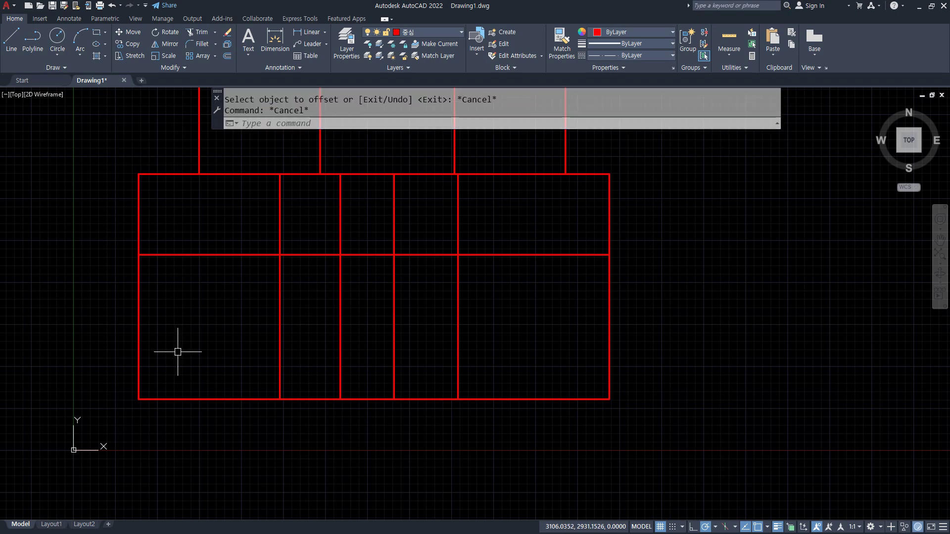
pyautogui.hotkey('ctrl', 'z')
# Offset the horizontal dividing line of the lower block 2100 downward
pyautogui.write('o')
pyautogui.press('Return')
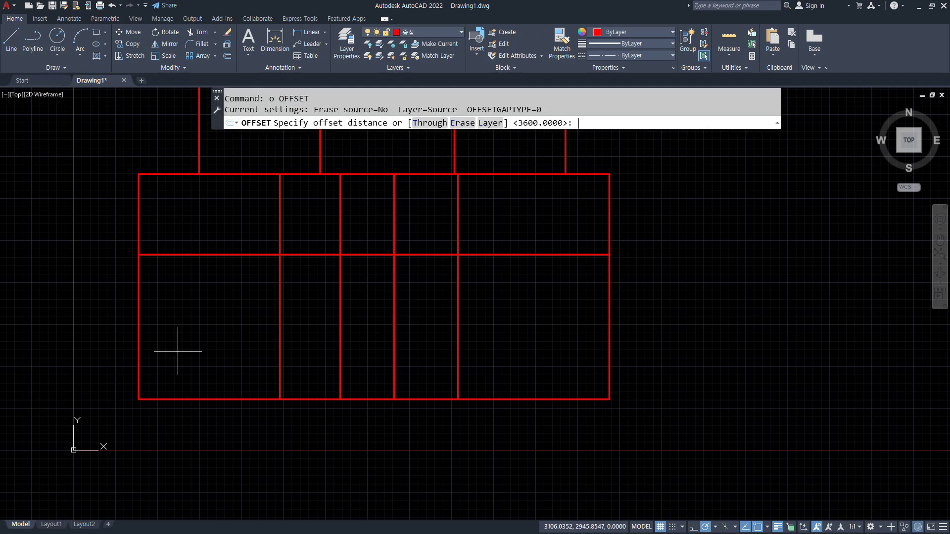
pyautogui.write('2100')
pyautogui.press('Return')
pyautogui.click(202, 254)
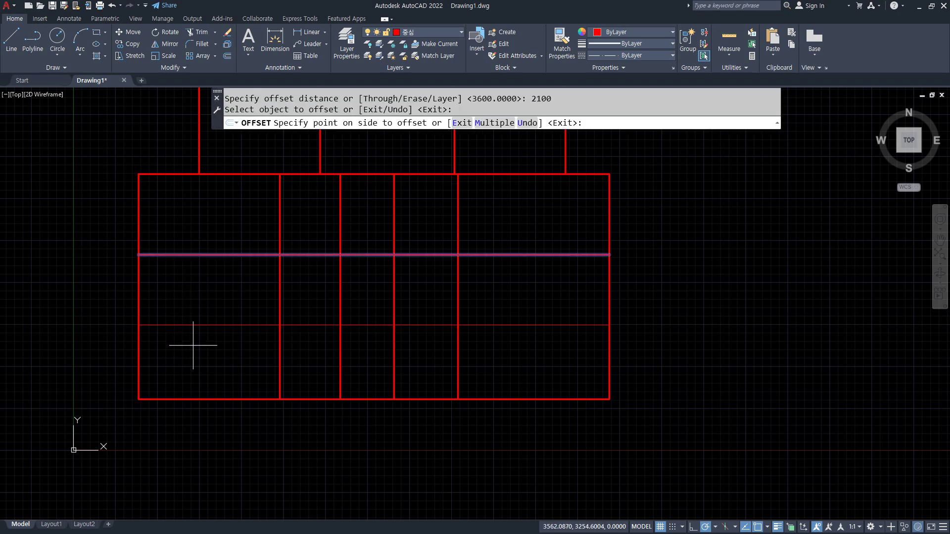
pyautogui.click(193, 351)
pyautogui.press('Return')
# Offset the lower block's new horizontal line 1200 downward
pyautogui.press('Return')
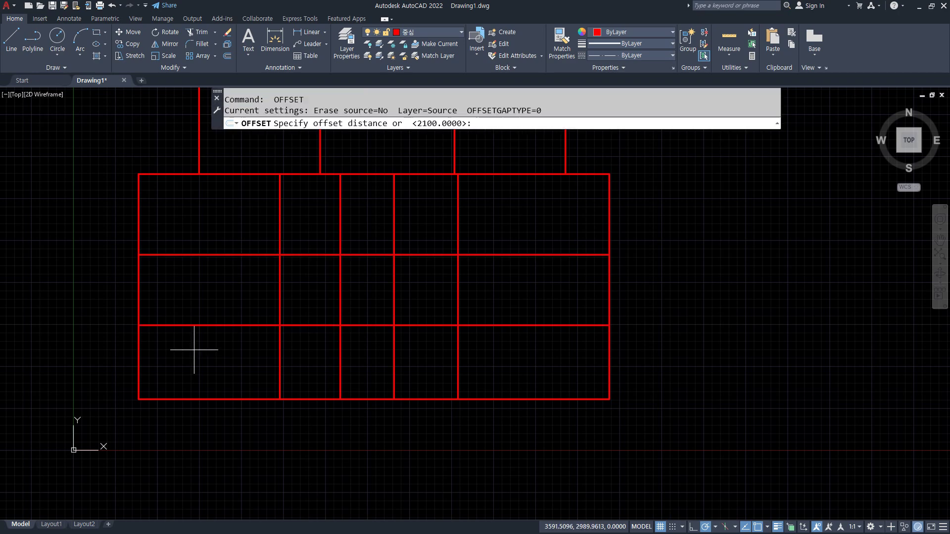
pyautogui.write('1200')
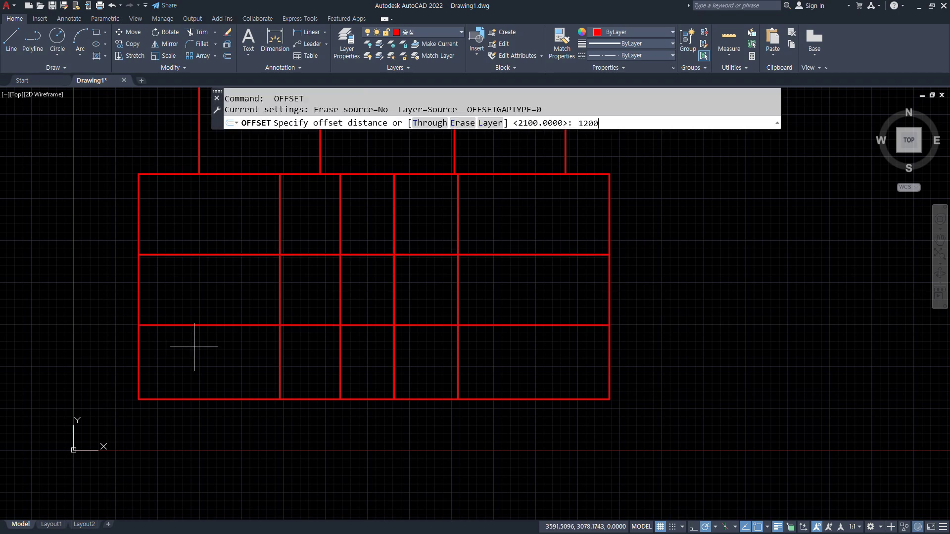
pyautogui.press('Return')
pyautogui.click(198, 325)
pyautogui.click(201, 364)
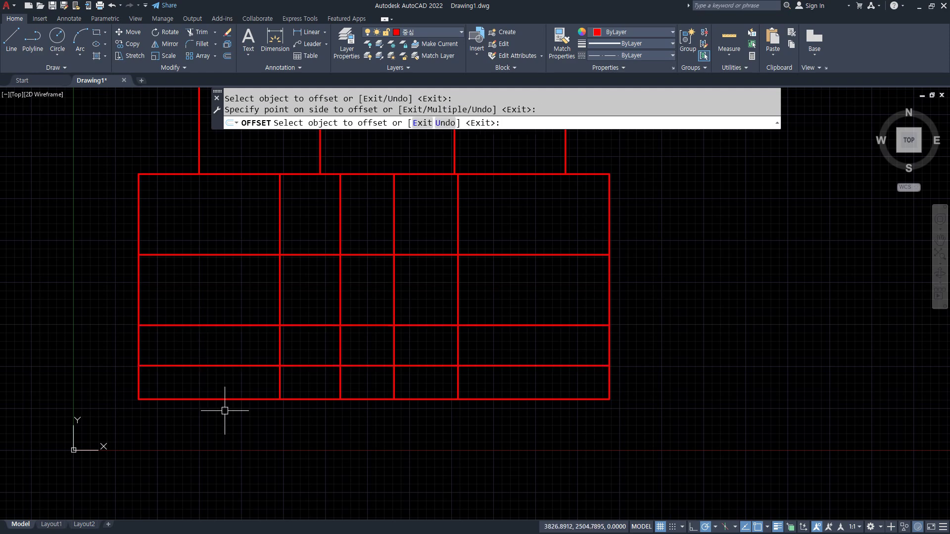
pyautogui.press('Return')
pyautogui.write('tr')
pyautogui.press('Return')
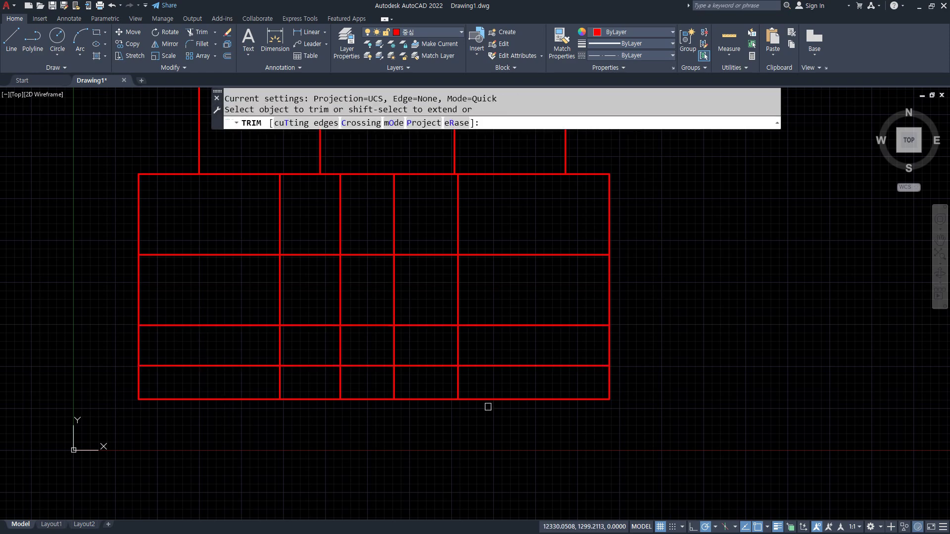
pyautogui.moveTo(463, 395)
pyautogui.mouseDown()
pyautogui.moveTo(236, 317)
pyautogui.moveTo(172, 313)
pyautogui.mouseUp()
pyautogui.press('Escape')
pyautogui.press('Escape')
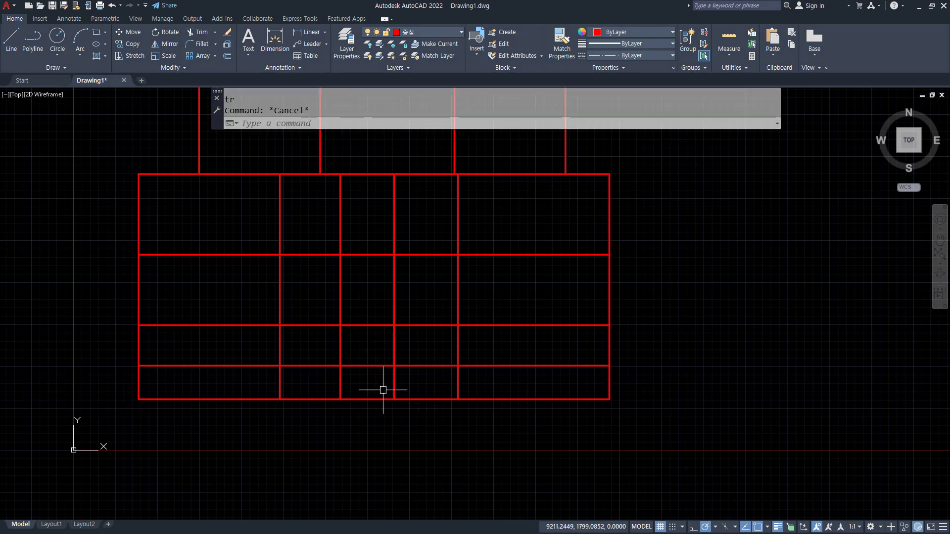
# Trim the lower block's bottom part, leaving only the small entrance bay and the large undivided room to its right
pyautogui.press('Return')
pyautogui.moveTo(454, 417); pyautogui.dragTo(331, 345)
pyautogui.click(377, 414)
pyautogui.moveTo(262, 350)
pyautogui.mouseDown()
pyautogui.moveTo(376, 417)
pyautogui.moveTo(251, 360)
pyautogui.moveTo(223, 379)
pyautogui.mouseUp()
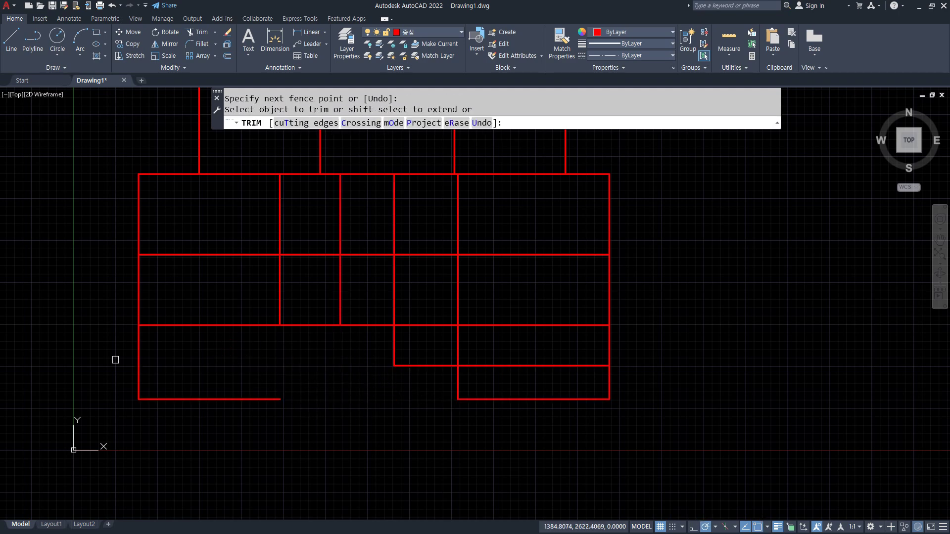
pyautogui.moveTo(115, 360); pyautogui.dragTo(293, 463)
pyautogui.moveTo(525, 387)
pyautogui.mouseDown()
pyautogui.moveTo(524, 303)
pyautogui.moveTo(481, 312)
pyautogui.mouseUp()
pyautogui.moveTo(356, 271); pyautogui.dragTo(329, 302, button='middle')
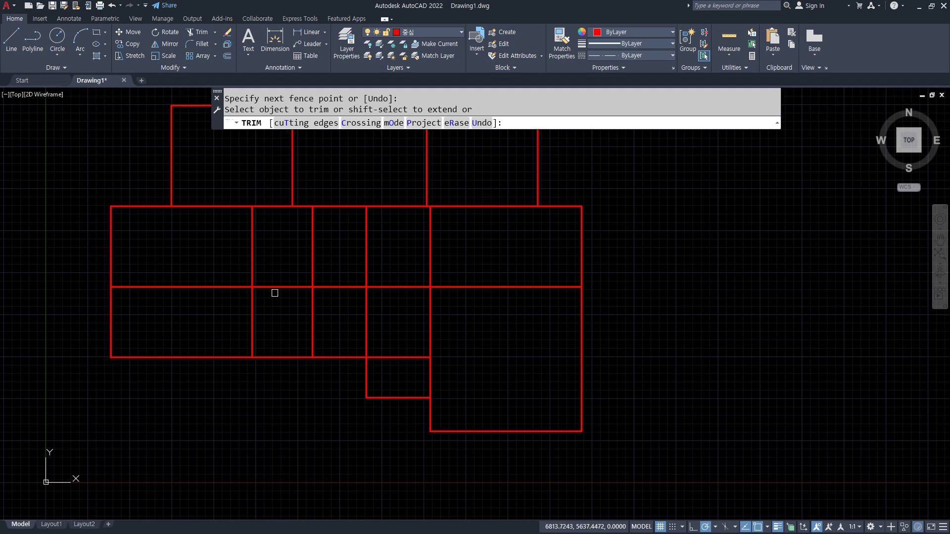
# Trim the interior lines between the outer rooms, leaving the small room beside the left room and the right room's divider
pyautogui.moveTo(228, 259); pyautogui.dragTo(224, 304)
pyautogui.moveTo(285, 237); pyautogui.dragTo(339, 308)
pyautogui.moveTo(355, 244)
pyautogui.mouseDown()
pyautogui.moveTo(391, 286)
pyautogui.moveTo(376, 309)
pyautogui.mouseUp()
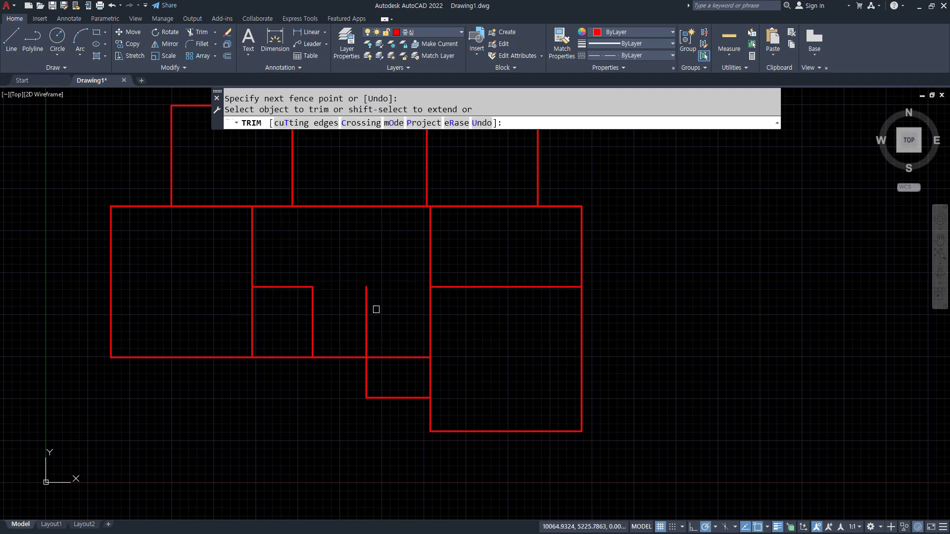
pyautogui.click(367, 314)
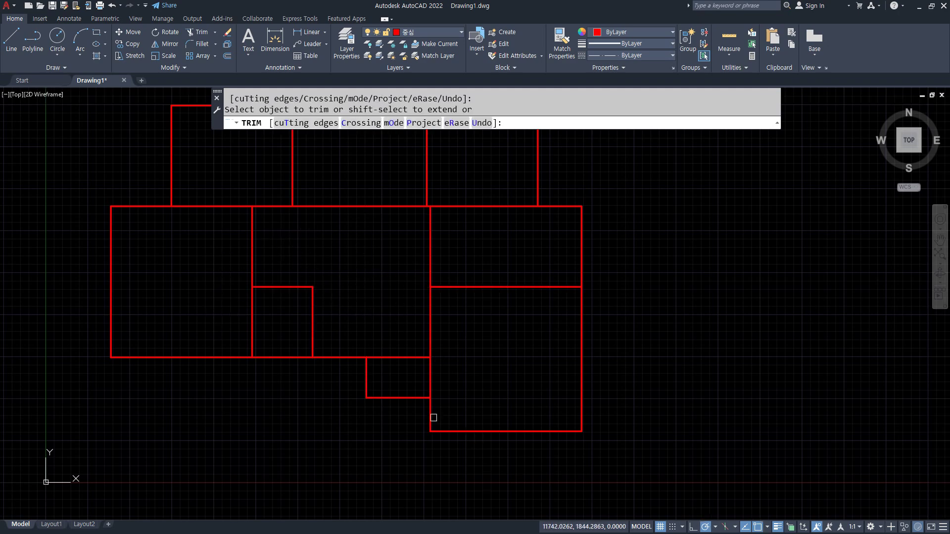
pyautogui.moveTo(473, 317); pyautogui.dragTo(375, 355, button='middle')
pyautogui.press('space')
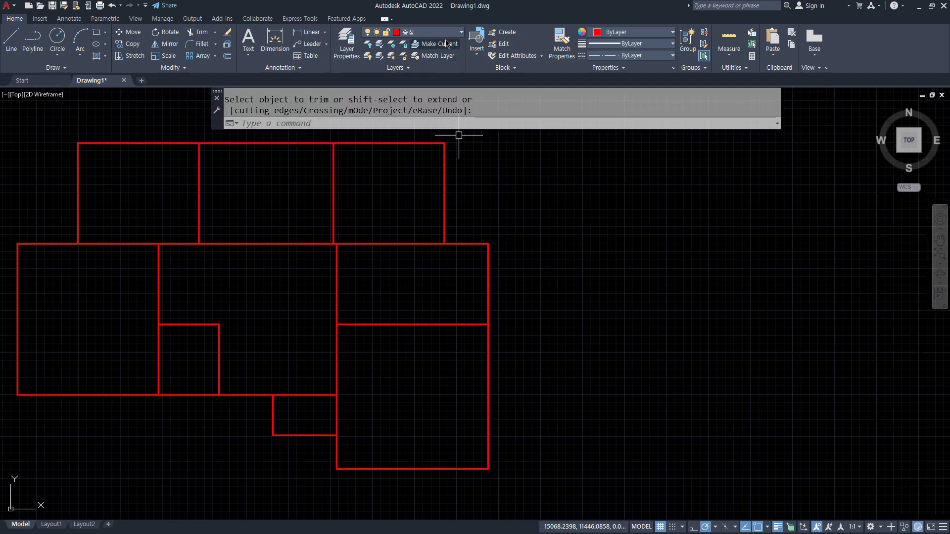
# Make layer 0 current and draw a helper line along the base of the top row's rightmost bay
pyautogui.click(442, 31)
pyautogui.click(435, 42)
pyautogui.scroll(6, 377, 176)
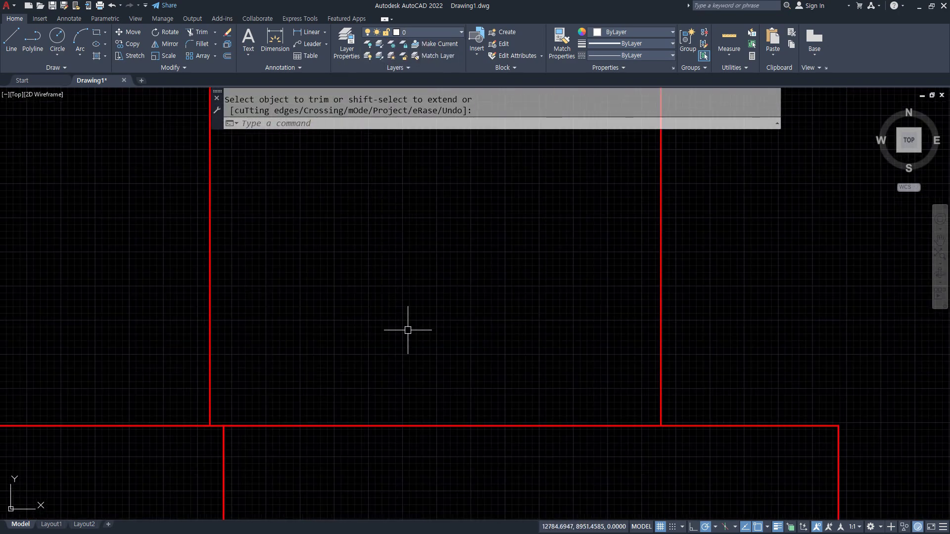
pyautogui.moveTo(407, 329); pyautogui.dragTo(387, 212, button='middle')
pyautogui.write('l')
pyautogui.press('space')
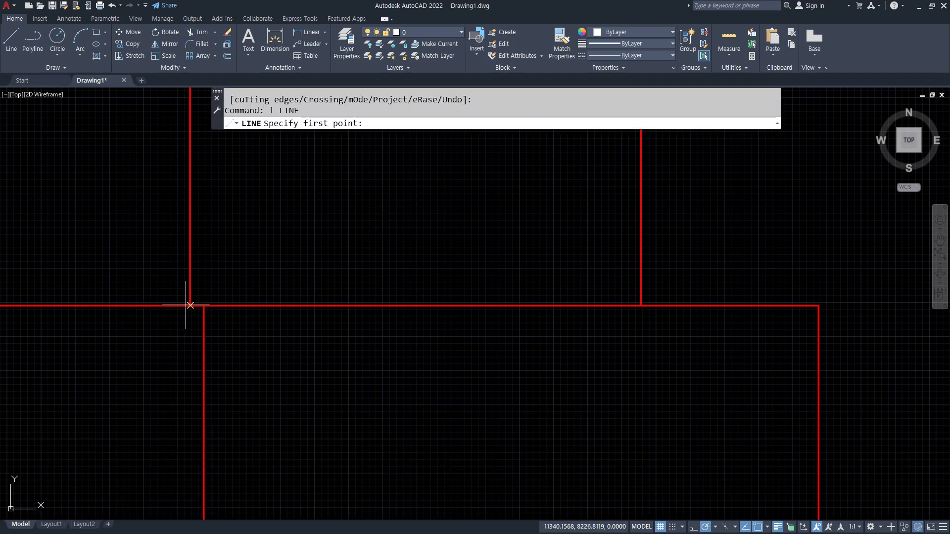
pyautogui.click(190, 305)
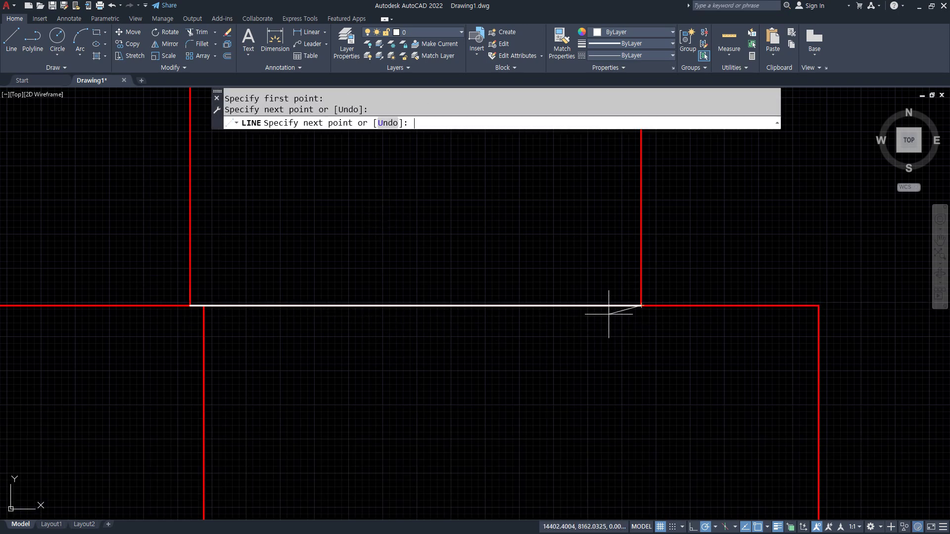
pyautogui.press('space')
# Draw a vertical line from the helper line's midpoint down to the right room's horizontal divider
pyautogui.write('l')
pyautogui.press('space')
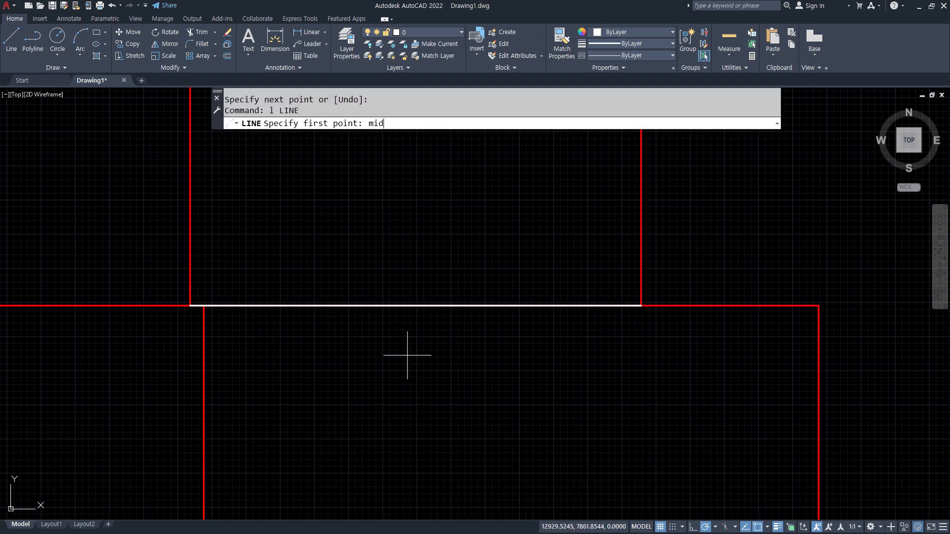
pyautogui.click(413, 307)
pyautogui.scroll(-2, 414, 322)
pyautogui.moveTo(414, 350); pyautogui.dragTo(409, 328, button='middle')
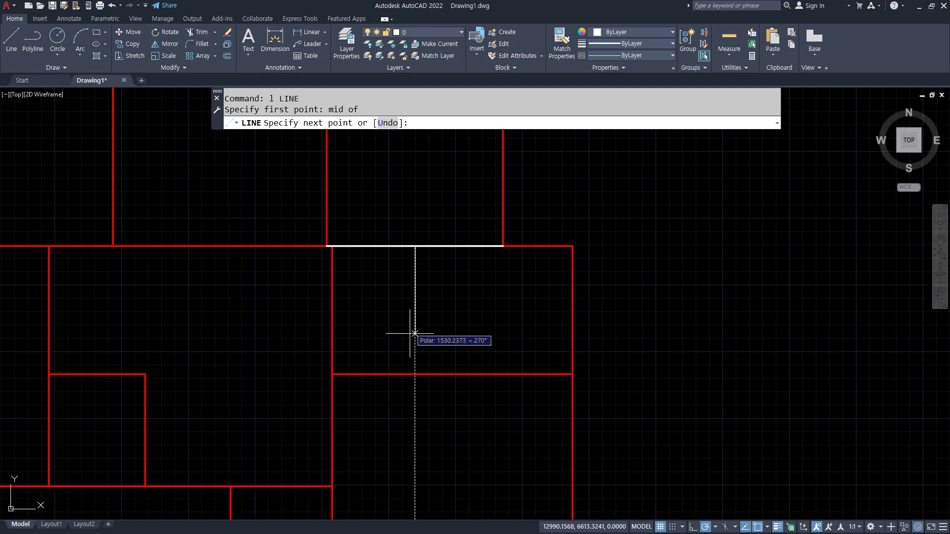
pyautogui.click(414, 374)
pyautogui.press('space')
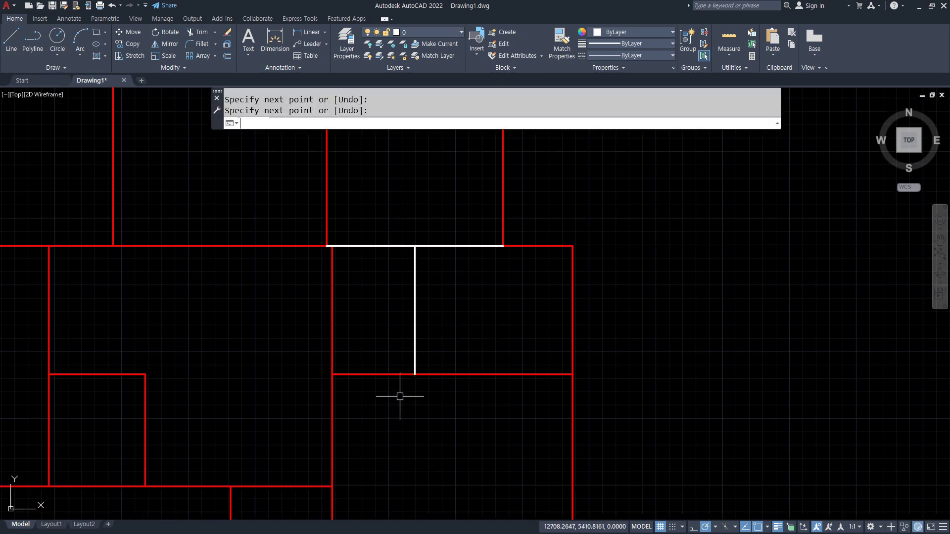
# Match the new vertical line's properties to the red centre lines and erase the white helper line
pyautogui.write('ma')
pyautogui.press('space')
pyautogui.click(449, 375)
pyautogui.click(416, 329)
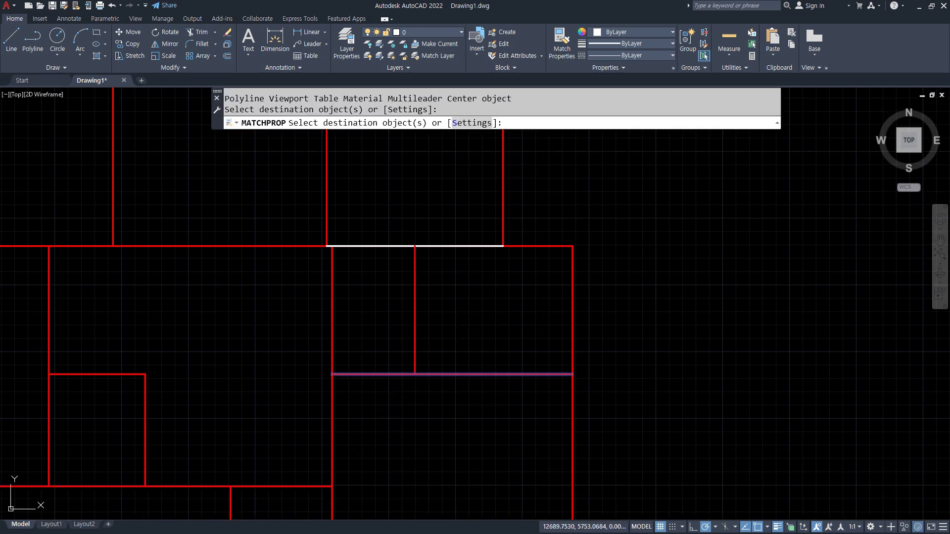
pyautogui.click(379, 246)
pyautogui.write('e')
pyautogui.press('space')
# Trim the divider left of the new vertical line and the old vertical wall line down to the entrance bay
pyautogui.write('tr')
pyautogui.press('space')
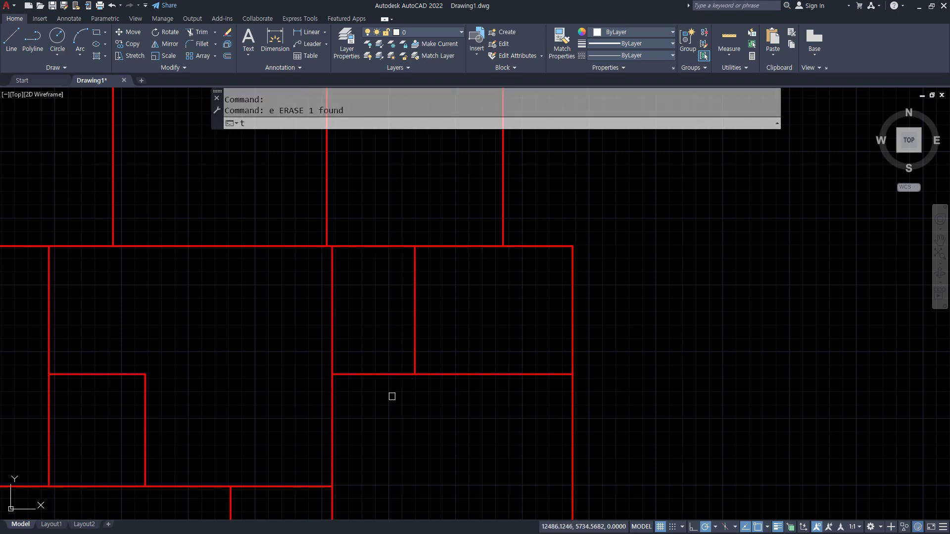
pyautogui.moveTo(390, 392)
pyautogui.mouseDown()
pyautogui.moveTo(315, 319)
pyautogui.moveTo(393, 403)
pyautogui.moveTo(329, 407)
pyautogui.mouseUp()
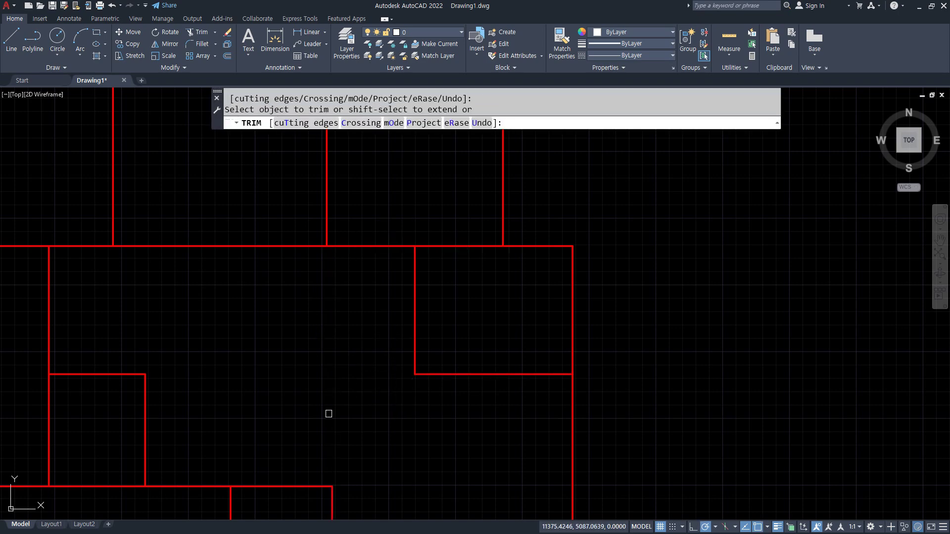
# Set the global linetype scale factor to 100 with LTSCALE
pyautogui.scroll(-4, 329, 413)
pyautogui.moveTo(262, 399); pyautogui.dragTo(366, 355, button='middle')
pyautogui.scroll(2, 349, 354)
pyautogui.moveTo(424, 383); pyautogui.dragTo(453, 364, button='middle')
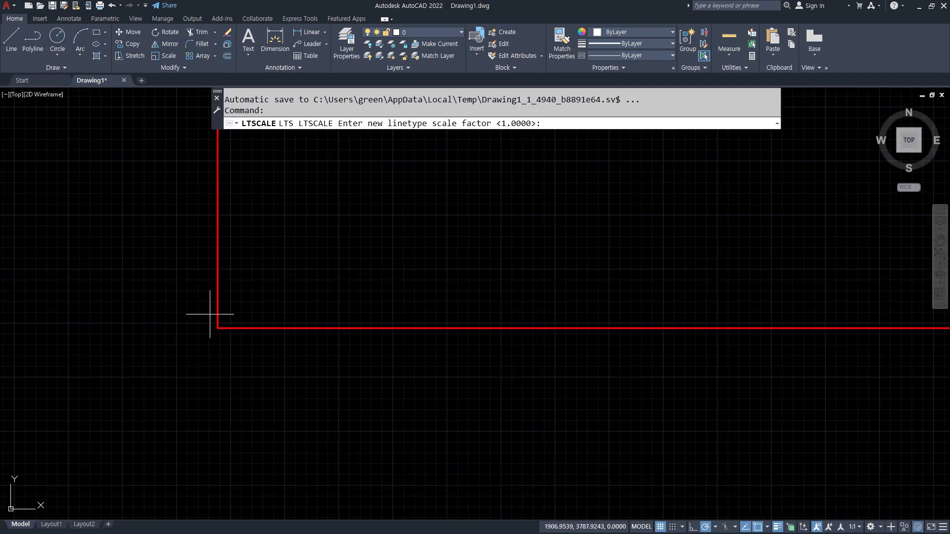
pyautogui.scroll(8, 205, 312)
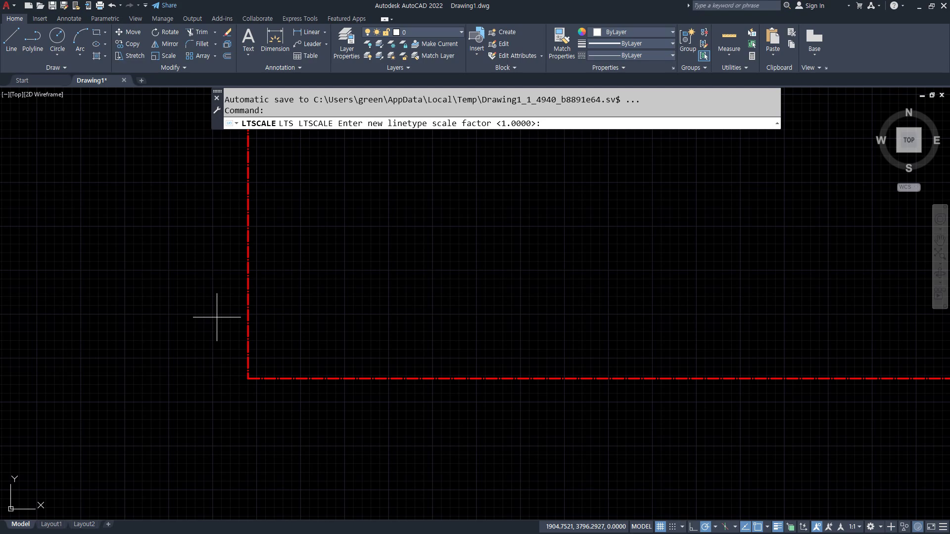
pyautogui.scroll(1, 334, 317)
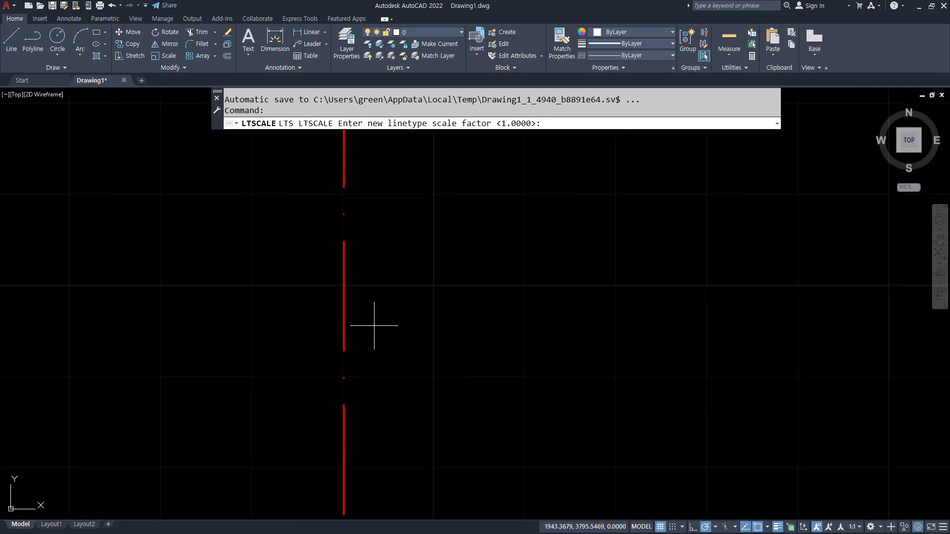
pyautogui.scroll(-10, 377, 326)
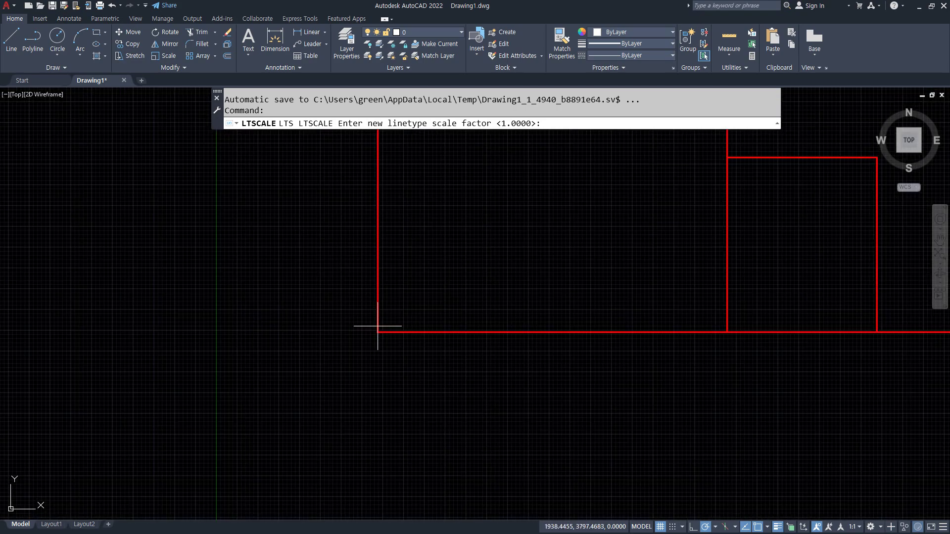
pyautogui.moveTo(439, 293); pyautogui.dragTo(350, 347, button='middle')
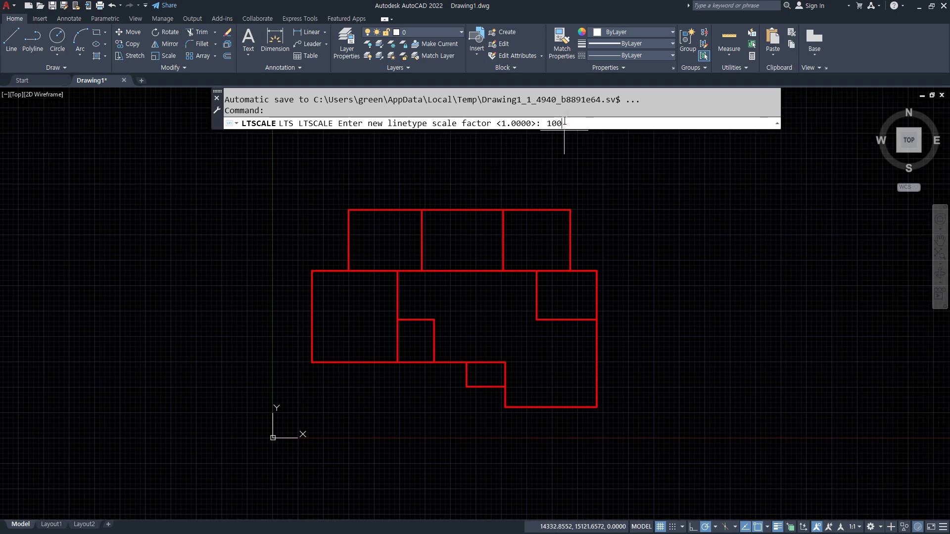
pyautogui.press('Return')
# Set the global linetype scale factor to 50
pyautogui.press('Return')
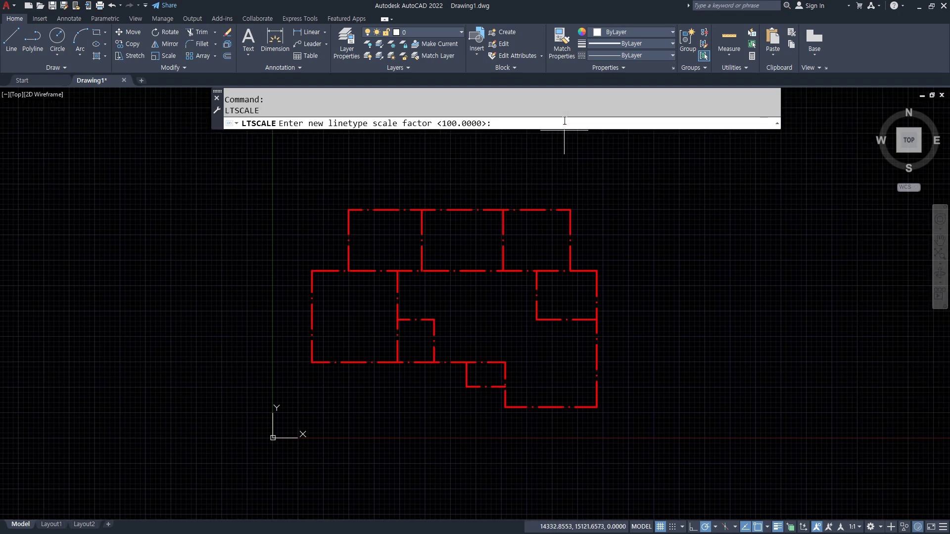
pyautogui.write('50')
pyautogui.press('Return')
pyautogui.scroll(5, 331, 367)
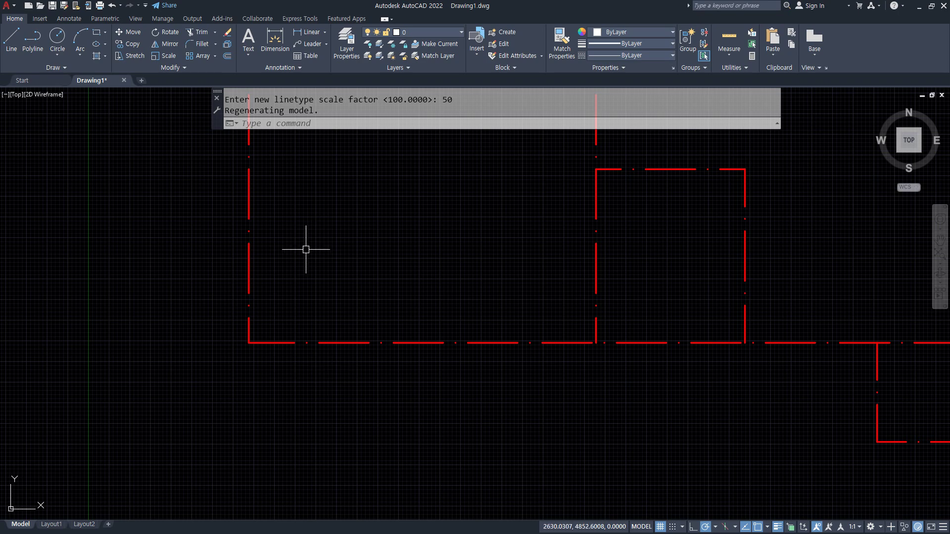
# Offset the plan's far-left vertical centre line 100 to both sides
pyautogui.write('OFFSET')
pyautogui.press('Return')
pyautogui.write('1')
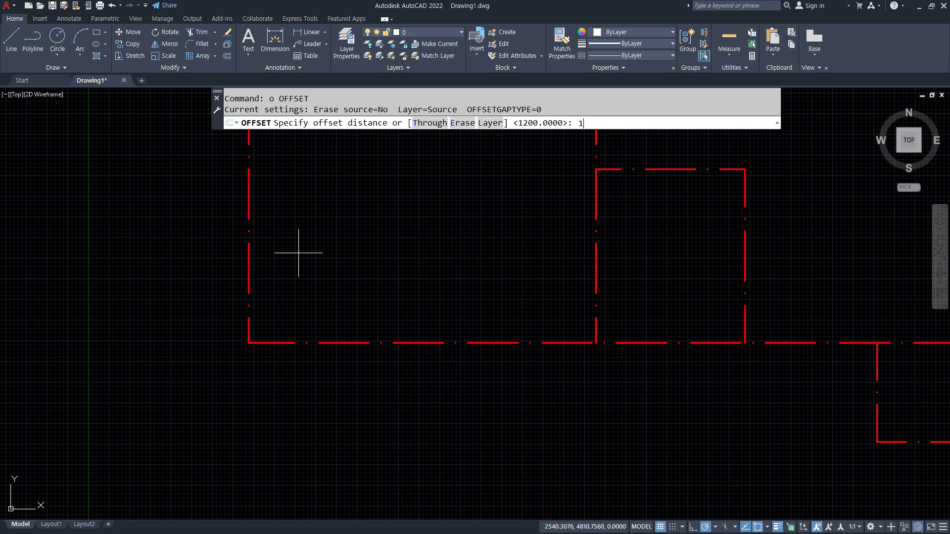
pyautogui.write('00')
pyautogui.press('Return')
pyautogui.click(249, 262)
pyautogui.click(313, 265)
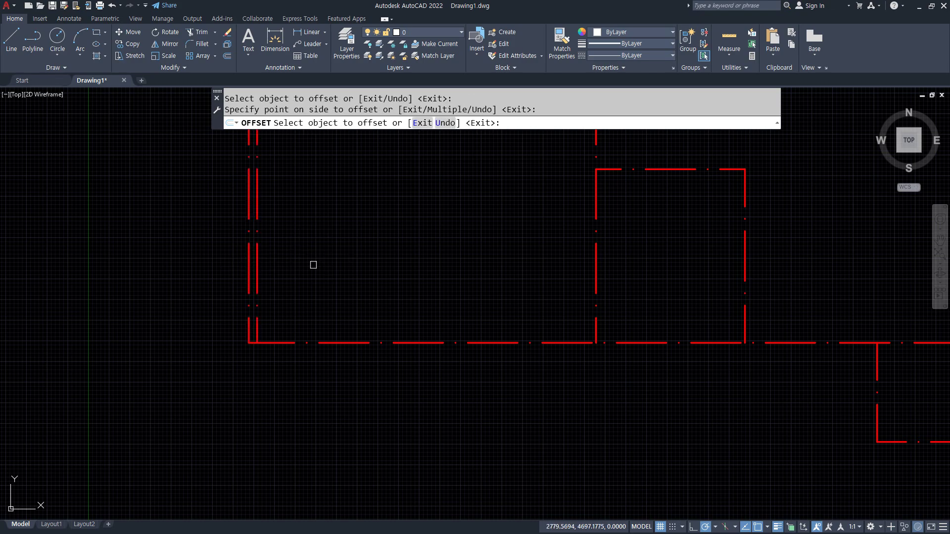
pyautogui.scroll(6, 249, 337)
pyautogui.click(248, 322)
pyautogui.click(191, 324)
pyautogui.press('Return')
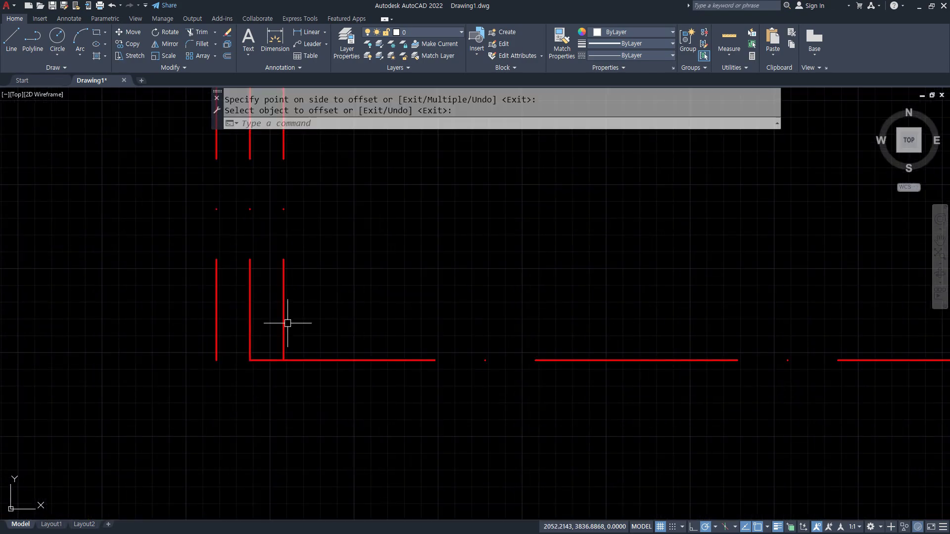
# Move the two offset vertical lines flanking the left centre line to the 단면 layer
pyautogui.press('Return')
pyautogui.click(283, 324)
pyautogui.click(215, 315)
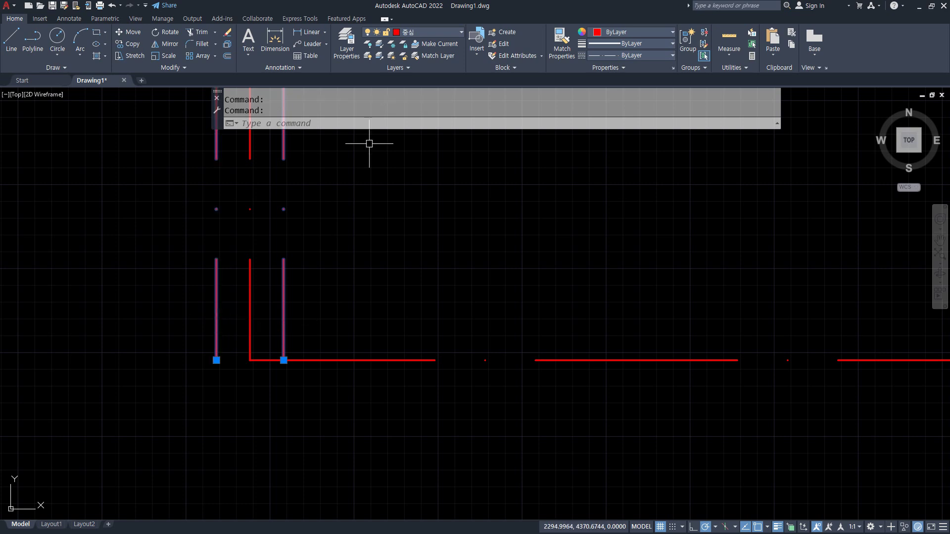
pyautogui.click(423, 32)
pyautogui.click(419, 56)
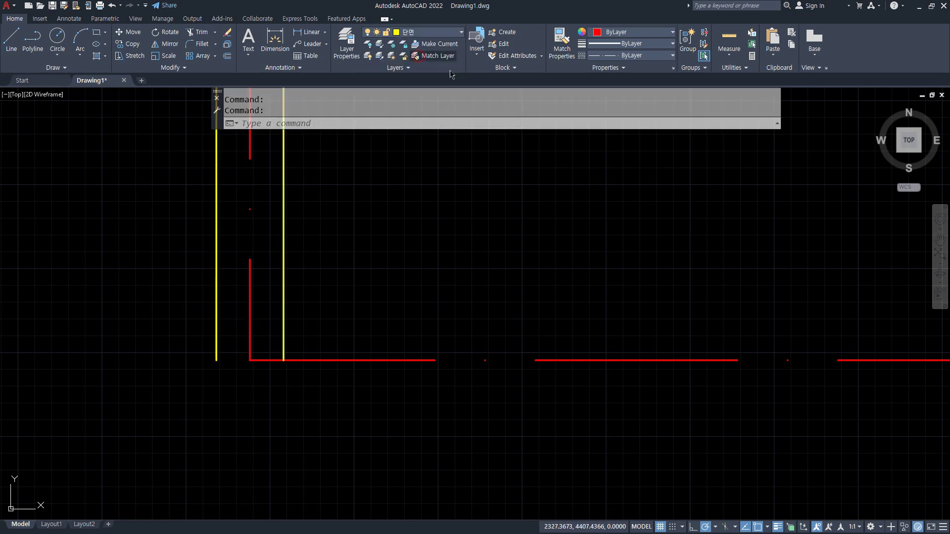
pyautogui.press('Escape')
pyautogui.press('Escape')
# Offset the outer yellow wall line of the left wall 120 outward
pyautogui.write('o')
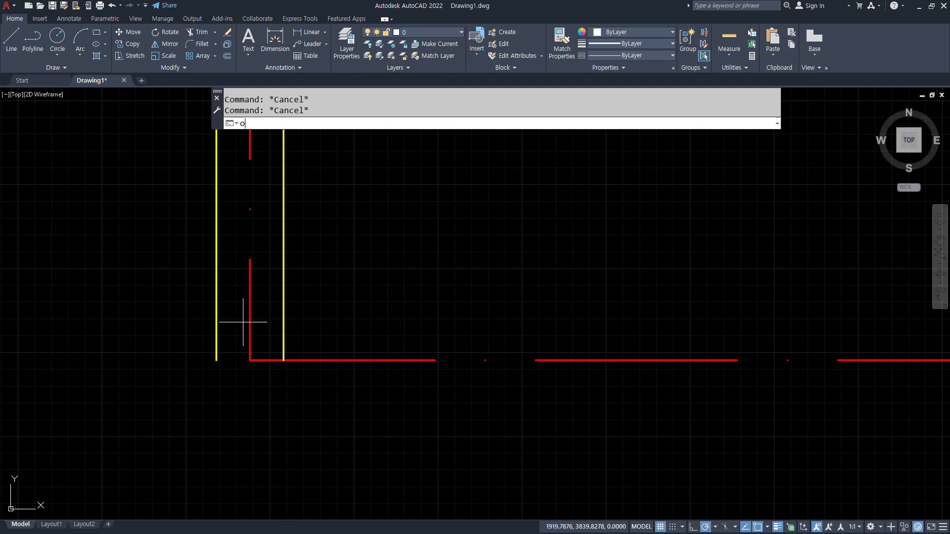
pyautogui.press('Return')
pyautogui.write('120')
pyautogui.press('Return')
pyautogui.click(216, 297)
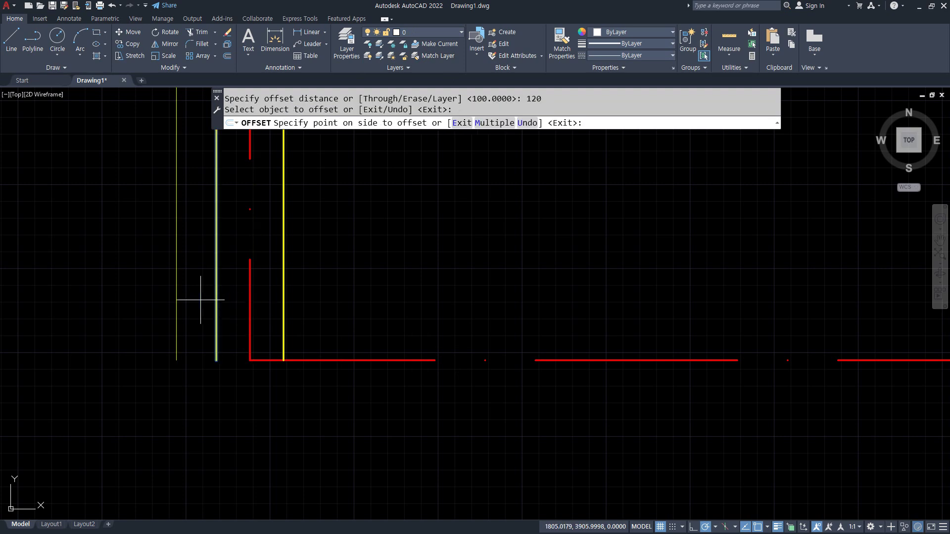
pyautogui.click(184, 296)
pyautogui.press('Return')
# Offset the newest outermost vertical wall line another 100 outward
pyautogui.press('Return')
pyautogui.write('1')
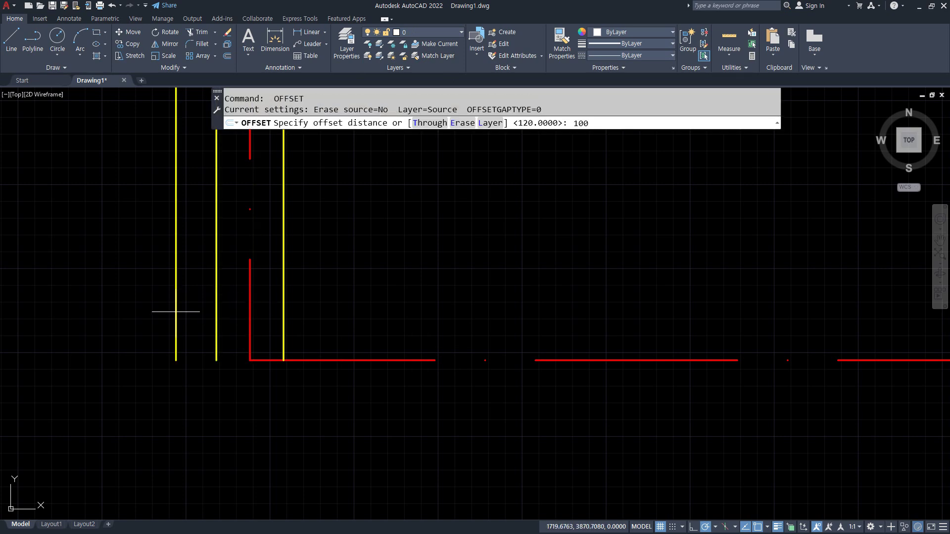
pyautogui.write('00')
pyautogui.press('Return')
pyautogui.click(177, 310)
pyautogui.click(140, 307)
pyautogui.press('Return')
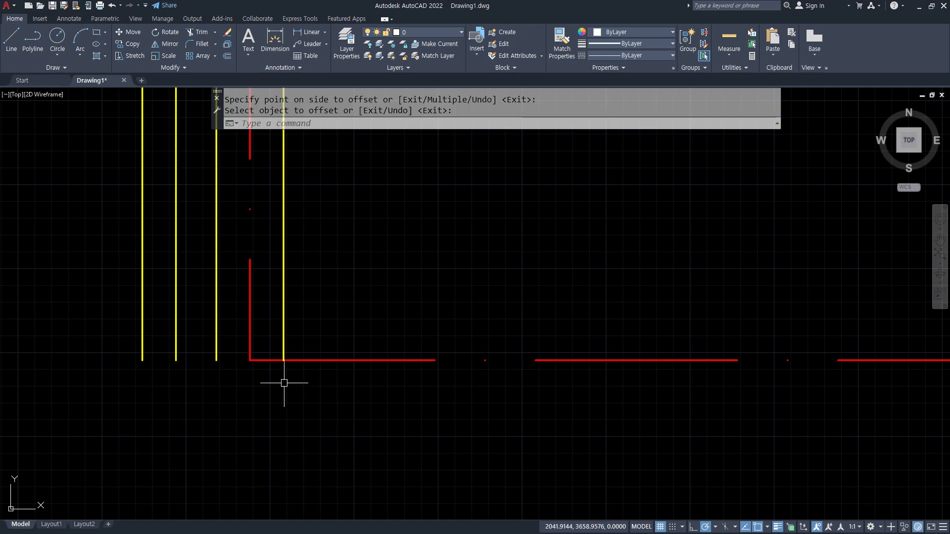
# Offset the horizontal centre line at the lower-left corner 100 to both sides, above and below
pyautogui.write('o')
pyautogui.press('Return')
pyautogui.write('100')
pyautogui.press('Return')
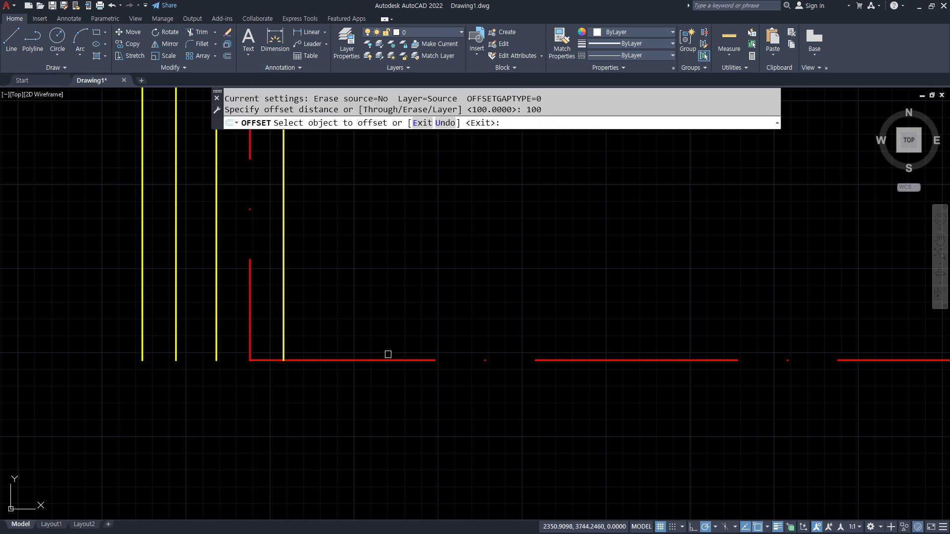
pyautogui.click(387, 361)
pyautogui.click(388, 325)
pyautogui.click(375, 361)
pyautogui.click(370, 386)
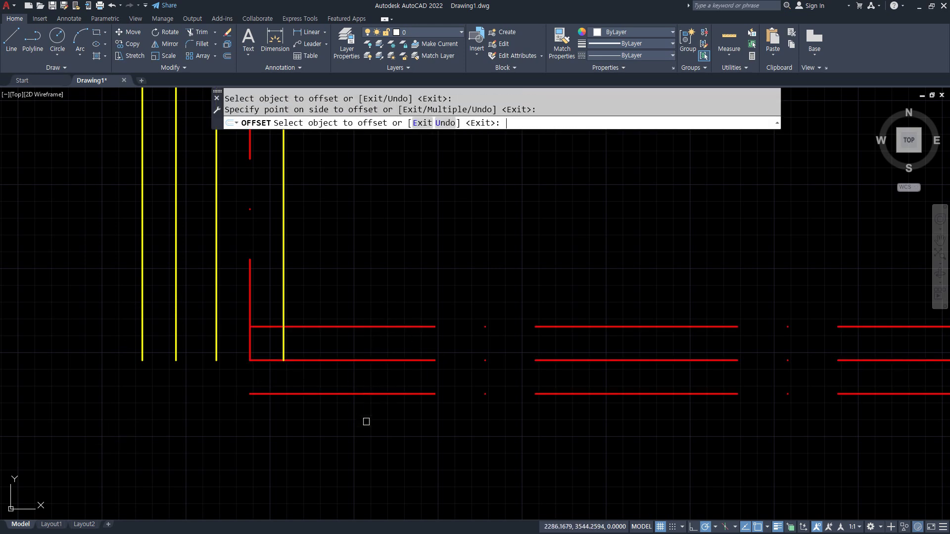
pyautogui.press('Return')
# Offset the line just below the horizontal centre line 120 downward
pyautogui.press('Return')
pyautogui.write('120')
pyautogui.press('Return')
pyautogui.click(352, 393)
pyautogui.click(352, 437)
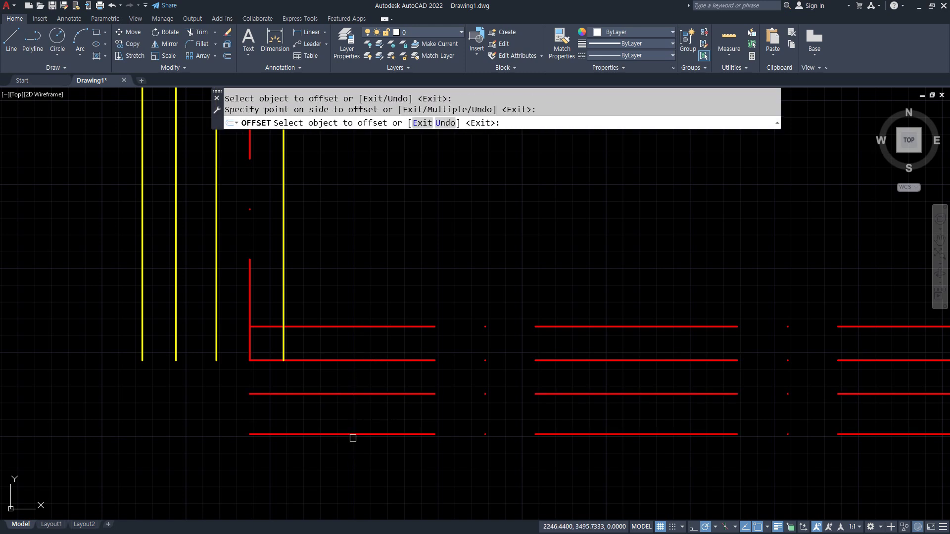
pyautogui.press('Return')
# Offset the lowest horizontal line another 100 downward
pyautogui.press('Return')
pyautogui.write('100')
pyautogui.press('Return')
pyautogui.click(353, 435)
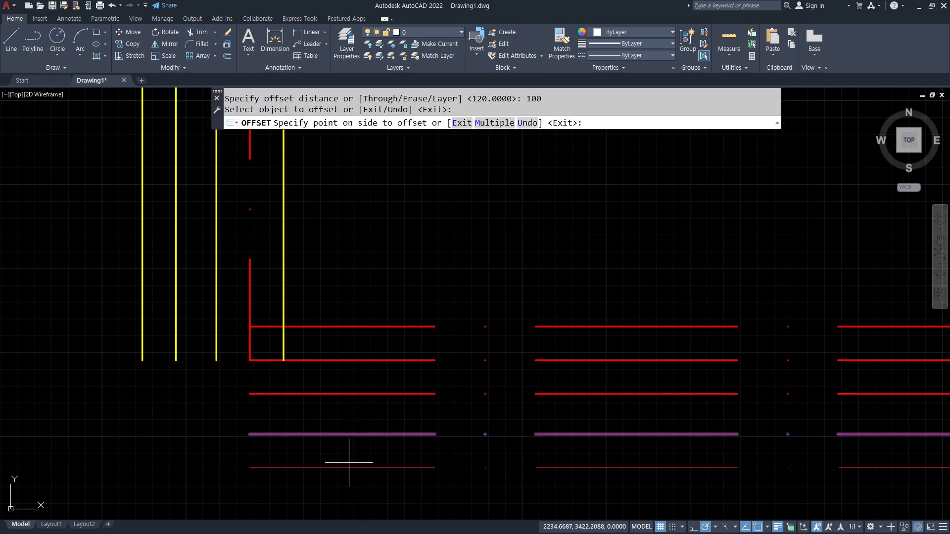
pyautogui.click(346, 456)
pyautogui.press('Return')
# Match the four offset horizontal lines to the yellow vertical wall line's properties, leaving the centre line red
pyautogui.write('ma')
pyautogui.press('Return')
pyautogui.click(285, 313)
pyautogui.click(347, 312)
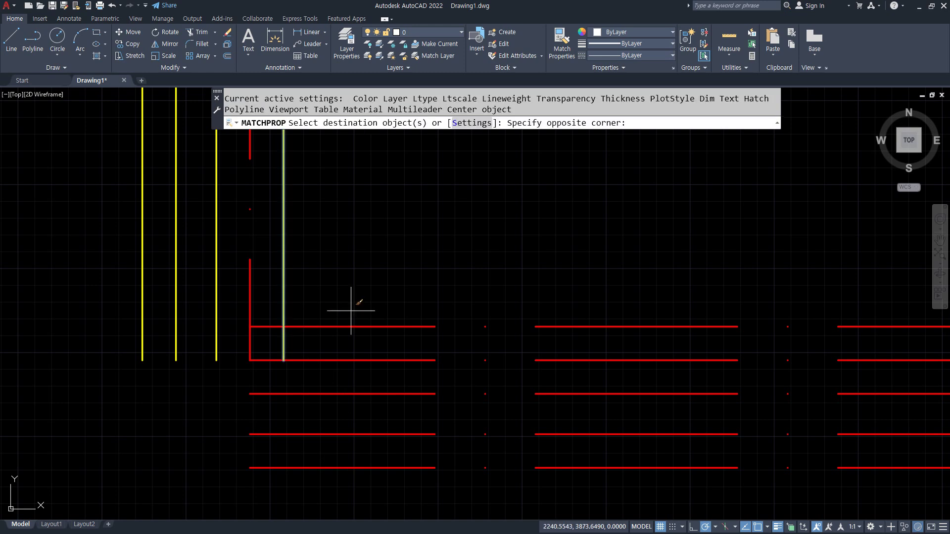
pyautogui.click(329, 336)
pyautogui.click(361, 383)
pyautogui.click(332, 519)
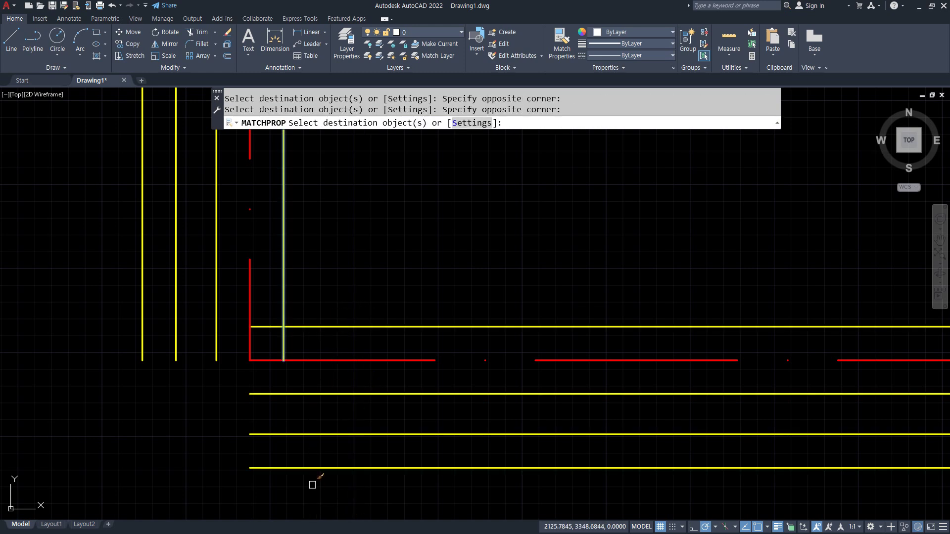
pyautogui.press('Return')
# Fillet the two inner pairs of wall lines, either side of the centre line, into square corners with radius 0
pyautogui.write('f')
pyautogui.press('Return')
pyautogui.click(303, 326)
pyautogui.click(286, 306)
pyautogui.press('Return')
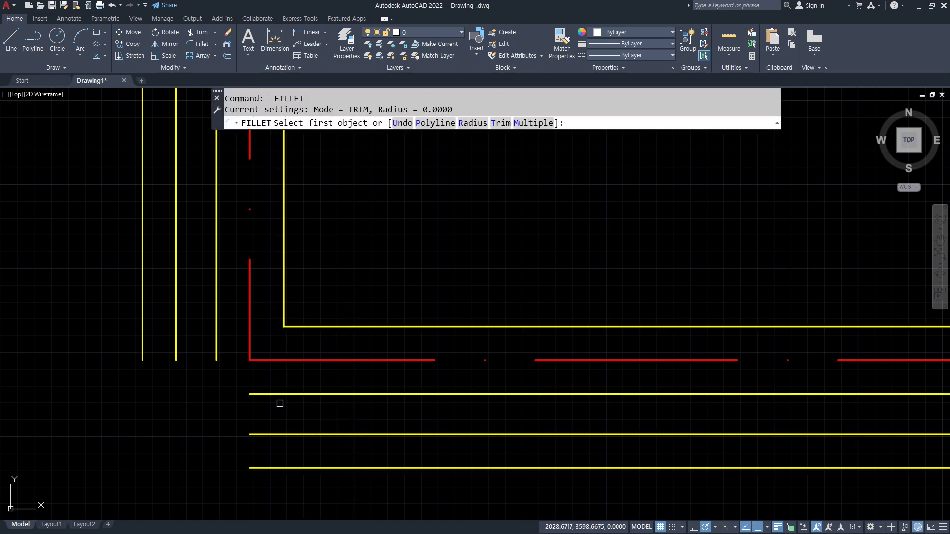
pyautogui.click(270, 394)
pyautogui.click(216, 384)
# Fillet the two outer pairs of wall lines into square corners at the lower-left with radius 0
pyautogui.press('Return')
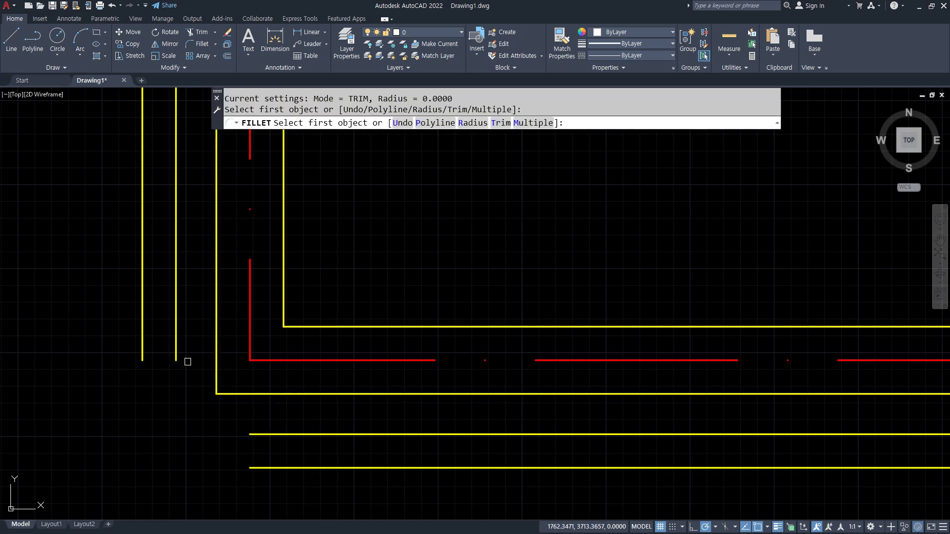
pyautogui.click(177, 360)
pyautogui.click(260, 435)
pyautogui.press('Return')
pyautogui.click(261, 467)
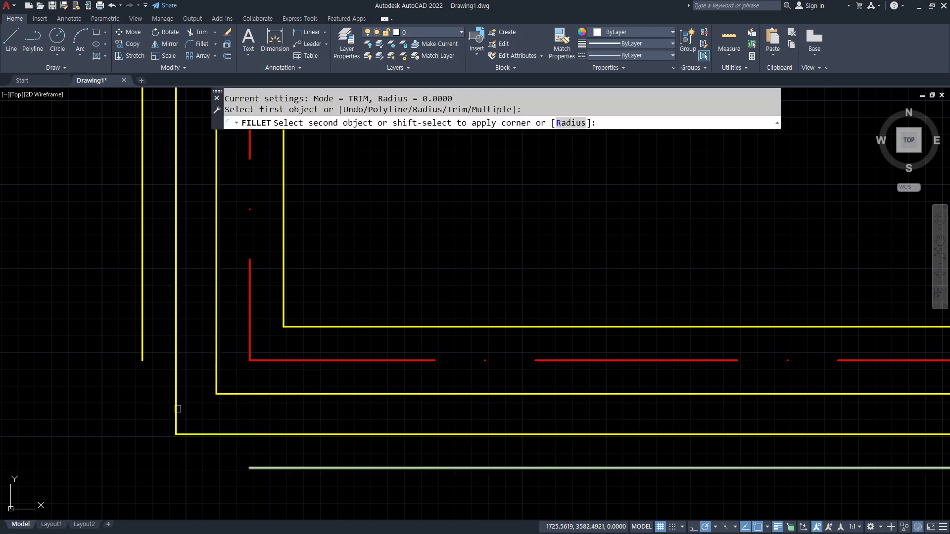
pyautogui.click(144, 338)
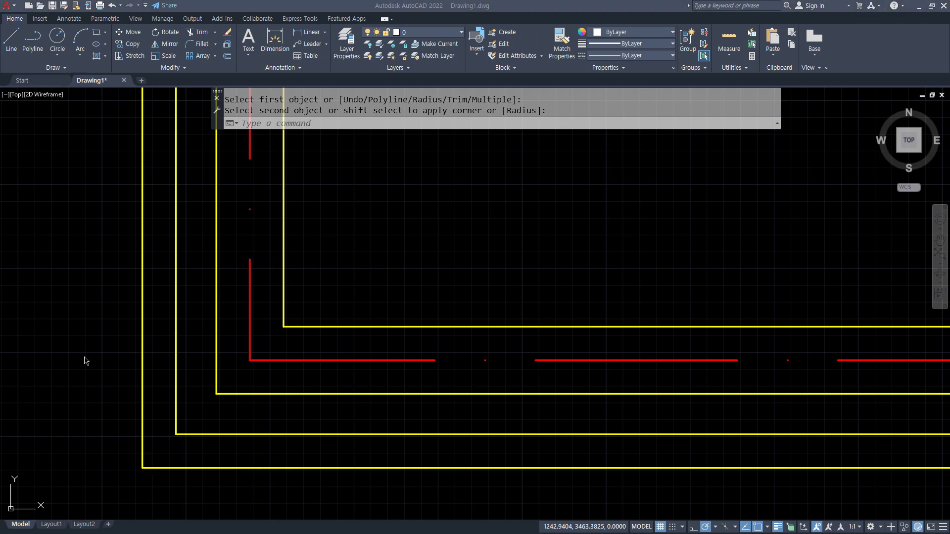
# Copy the two red centre lines meeting at the lower-left corner about 3118 units straight left of the plan
pyautogui.write('cp')
pyautogui.press('Return')
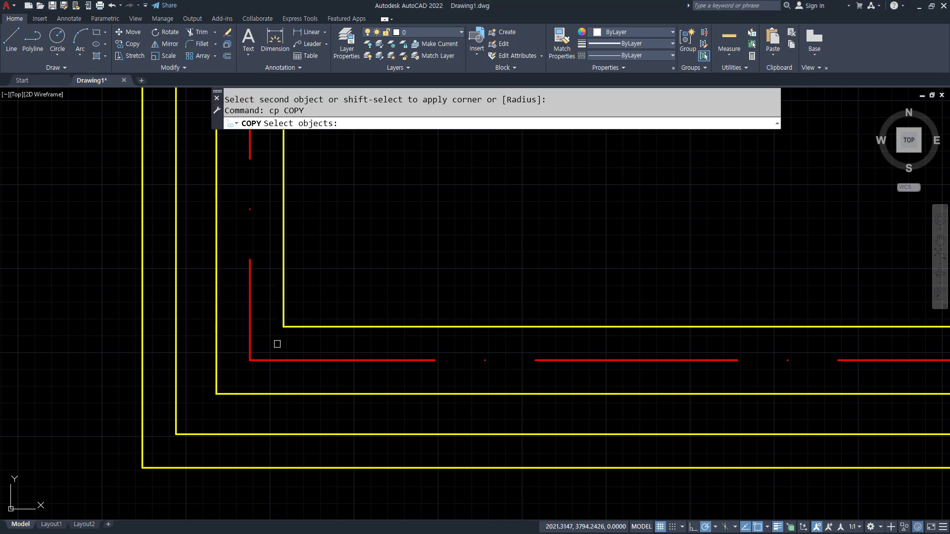
pyautogui.click(278, 364)
pyautogui.click(242, 337)
pyautogui.press('Return')
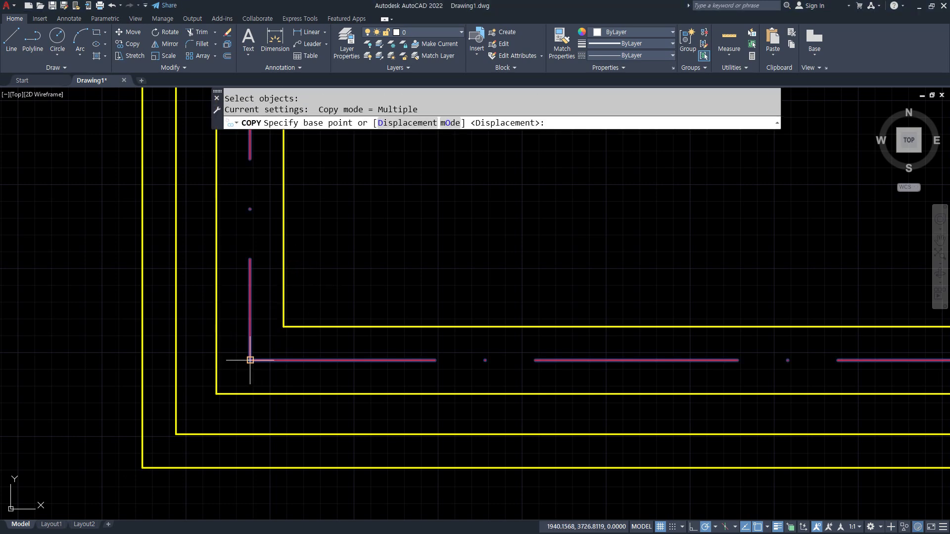
pyautogui.click(250, 361)
pyautogui.scroll(-6, 249, 362)
pyautogui.scroll(-5, 257, 362)
pyautogui.moveTo(693, 337); pyautogui.dragTo(344, 325, button='middle')
pyautogui.moveTo(420, 369); pyautogui.dragTo(307, 395, button='middle')
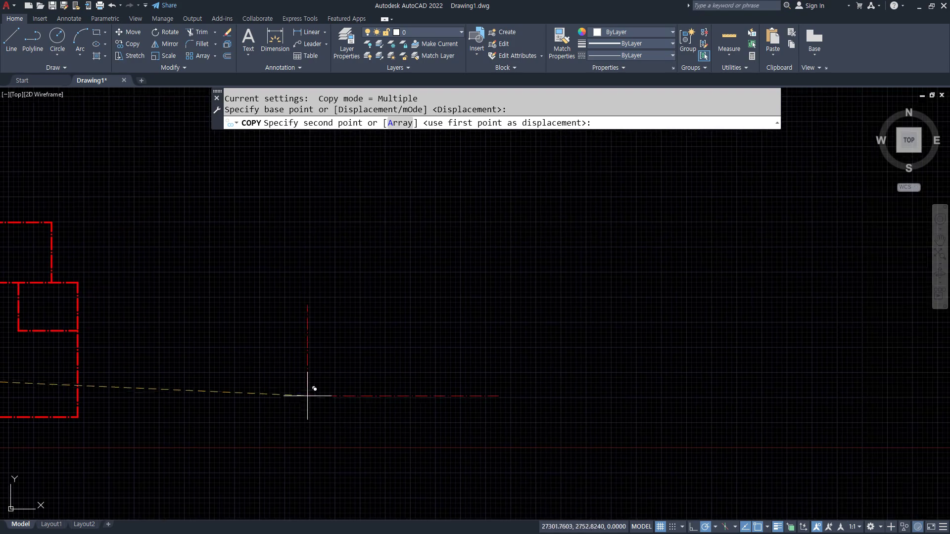
pyautogui.moveTo(159, 397); pyautogui.dragTo(577, 364, button='middle')
pyautogui.moveTo(215, 369); pyautogui.dragTo(350, 375, button='middle')
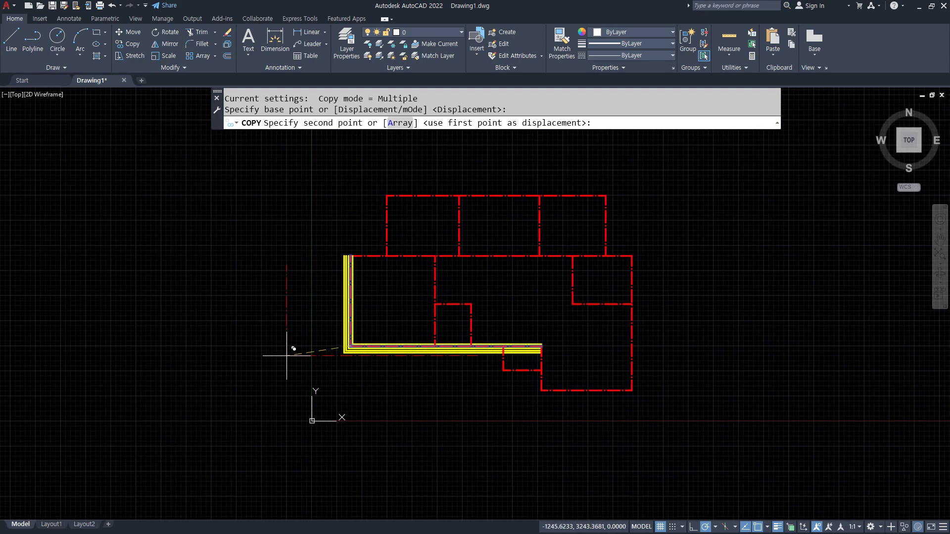
pyautogui.scroll(6, 295, 346)
pyautogui.click(265, 342)
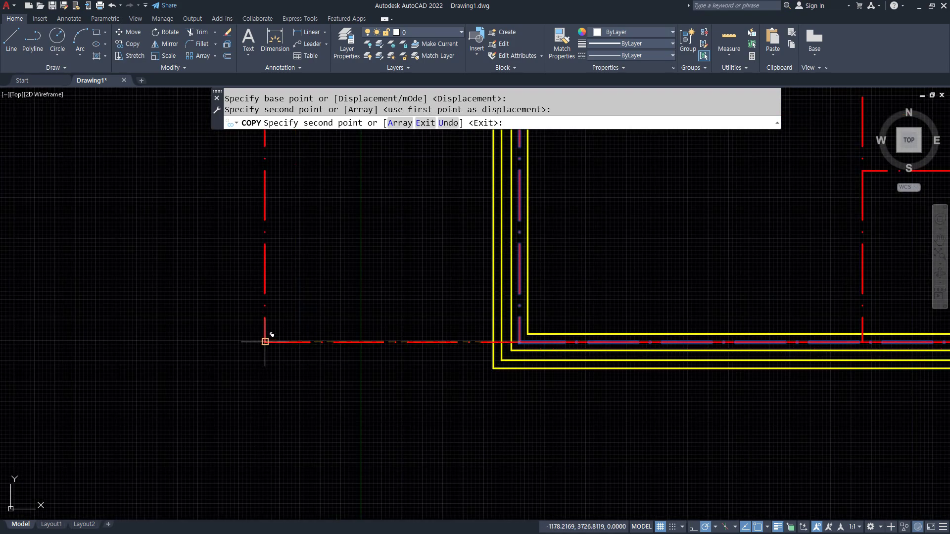
pyautogui.press('Escape')
# Shorten the copied horizontal centre line so its right end stops before the plan's left wall
pyautogui.click(375, 342)
pyautogui.moveTo(752, 334); pyautogui.dragTo(332, 345, button='middle')
pyautogui.scroll(2, 333, 345)
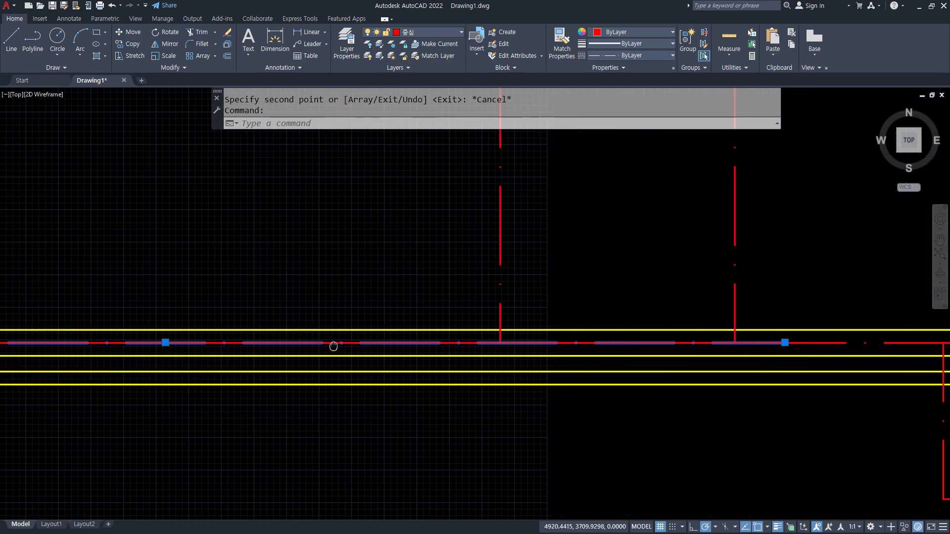
pyautogui.scroll(-4, 362, 347)
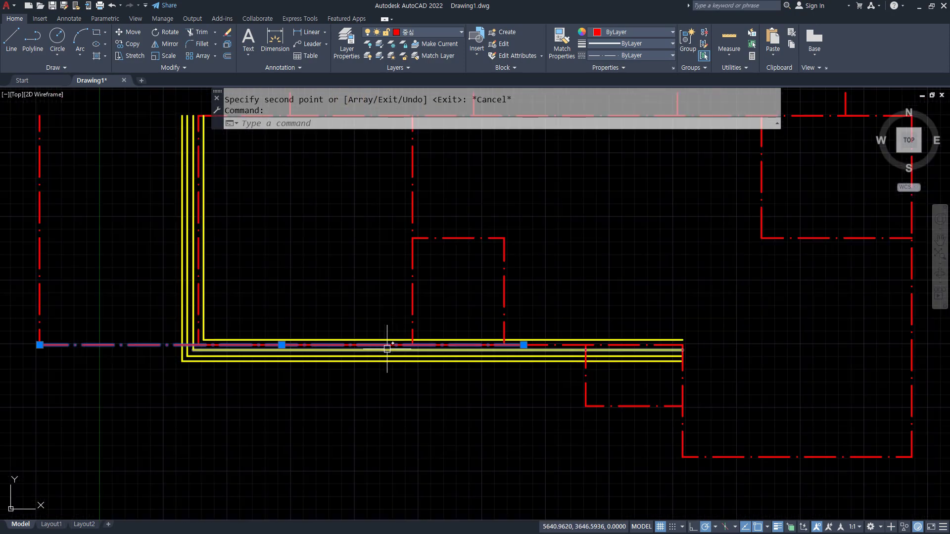
pyautogui.click(523, 345)
pyautogui.moveTo(177, 341); pyautogui.dragTo(278, 339, button='middle')
pyautogui.press('Escape')
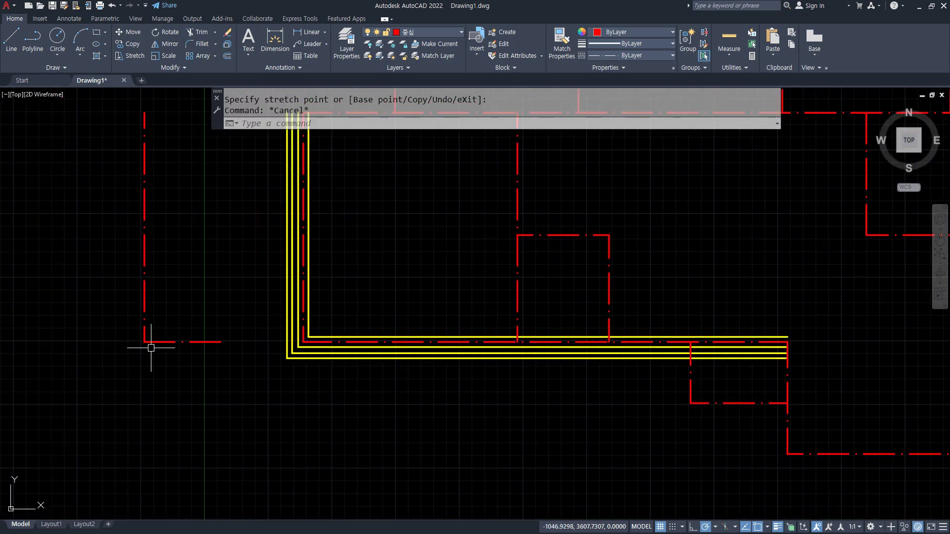
pyautogui.scroll(6, 143, 354)
pyautogui.moveTo(142, 365); pyautogui.dragTo(230, 345, button='middle')
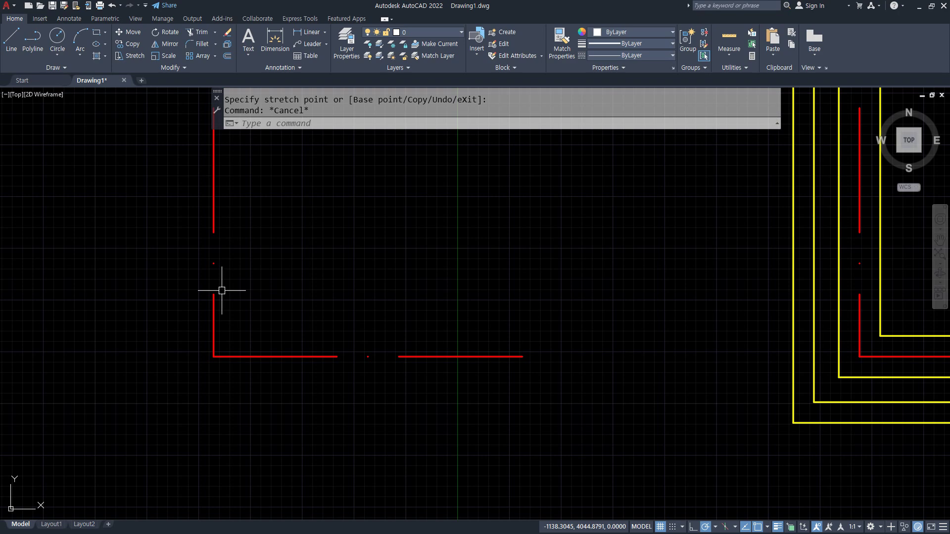
pyautogui.write('o')
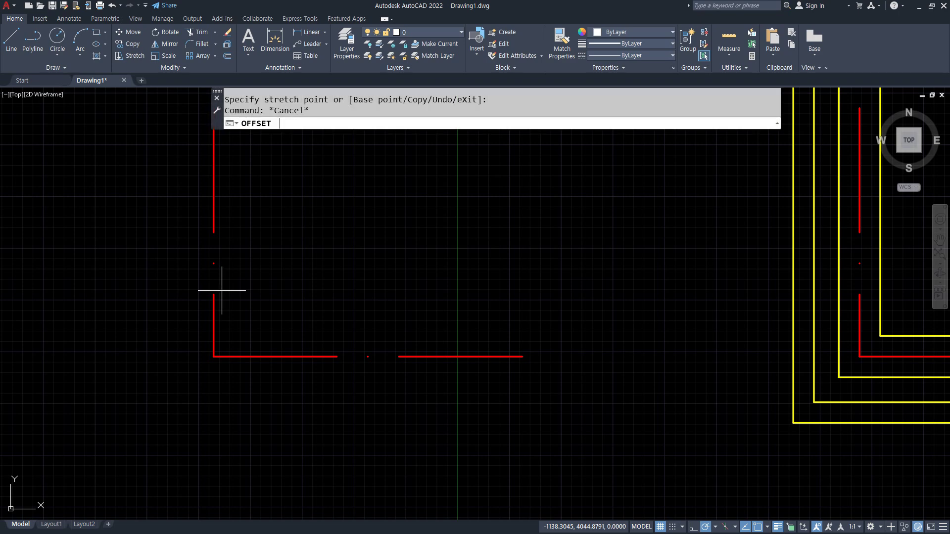
pyautogui.press('Return')
pyautogui.write('420')
pyautogui.press('Return')
pyautogui.press('Escape')
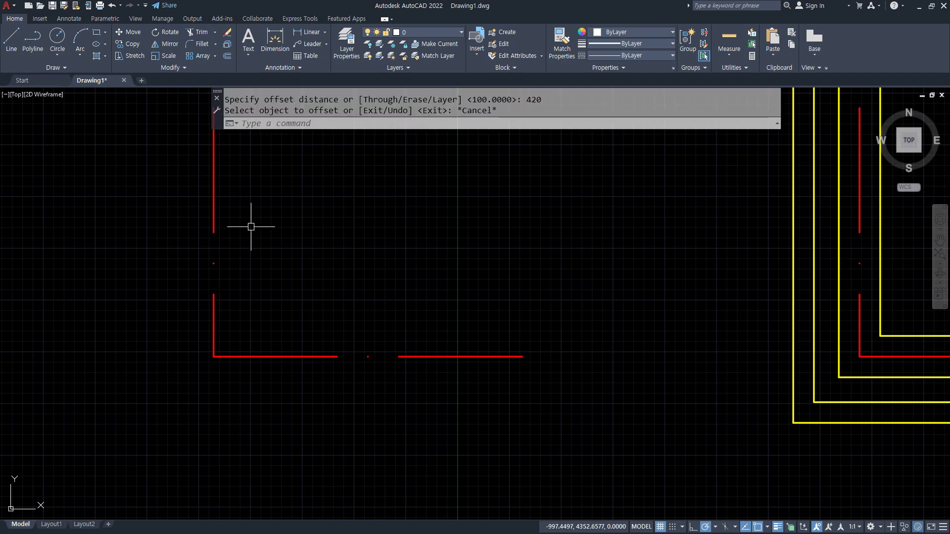
# Offset the copied vertical centre line by 420/2 to both sides
pyautogui.press('Return')
pyautogui.press('Return')
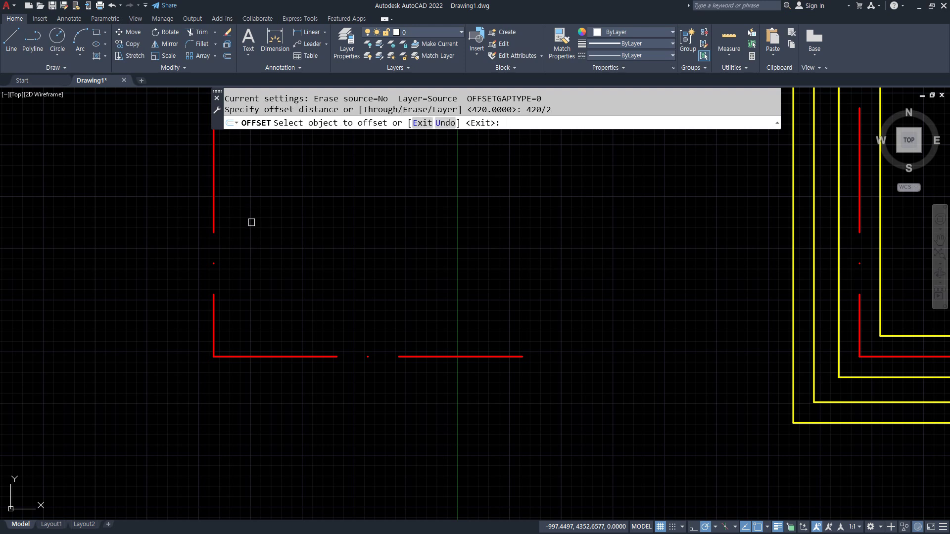
pyautogui.click(213, 218)
pyautogui.click(276, 217)
pyautogui.click(213, 211)
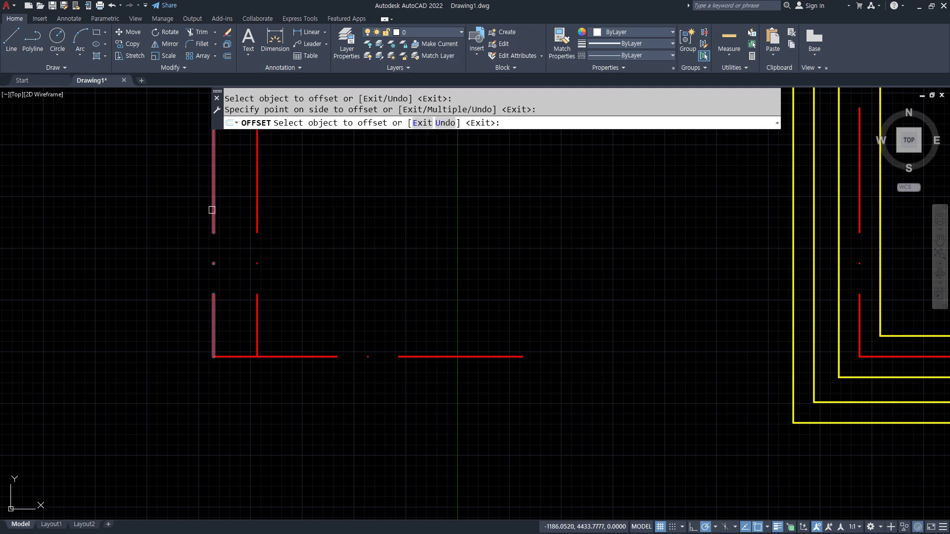
pyautogui.click(163, 213)
# Offset the copied horizontal centre line by the same 420/2 distance above and below
pyautogui.click(306, 357)
pyautogui.click(313, 339)
pyautogui.click(314, 357)
pyautogui.click(315, 396)
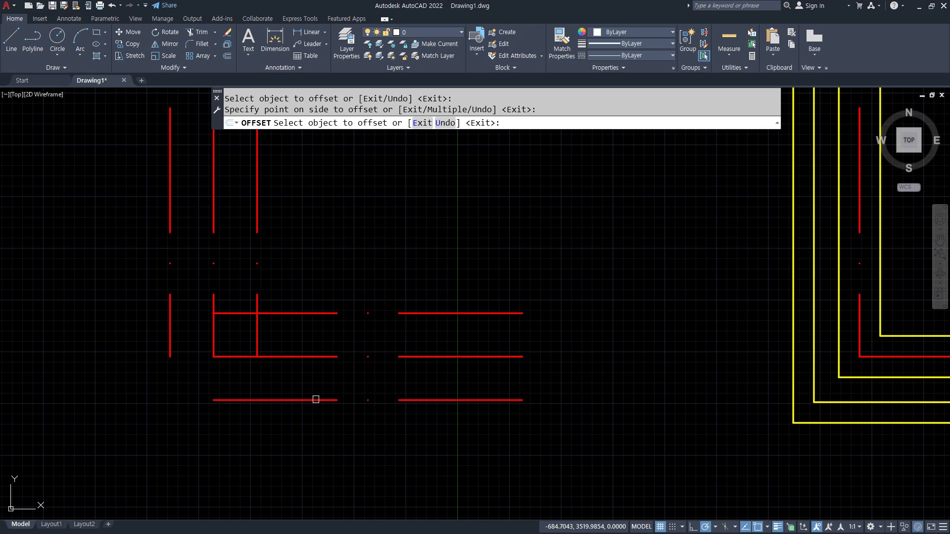
pyautogui.press('Return')
# Match the four offset lines around the copied centre lines to the yellow outermost wall line's properties
pyautogui.write('ma')
pyautogui.press('Return')
pyautogui.click(792, 316)
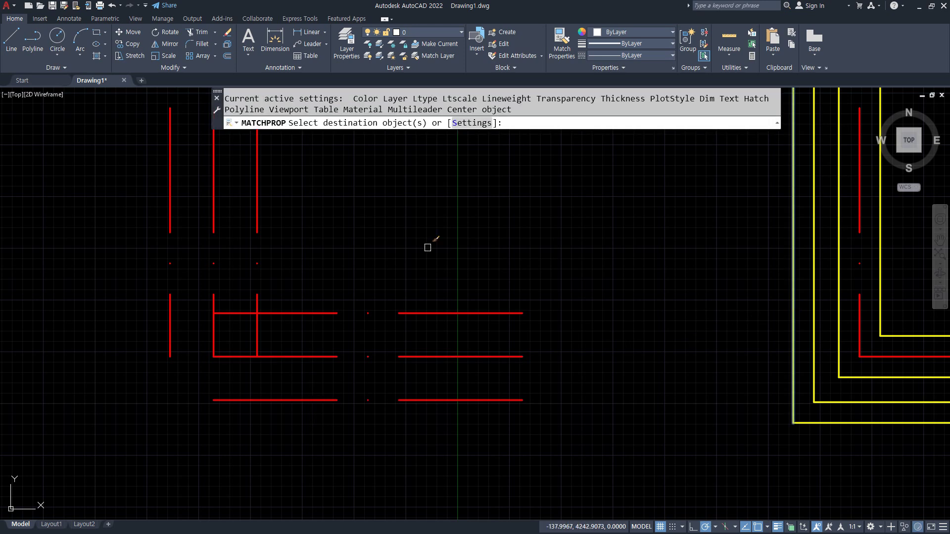
pyautogui.click(409, 223)
pyautogui.click(243, 326)
pyautogui.click(222, 400)
pyautogui.click(170, 344)
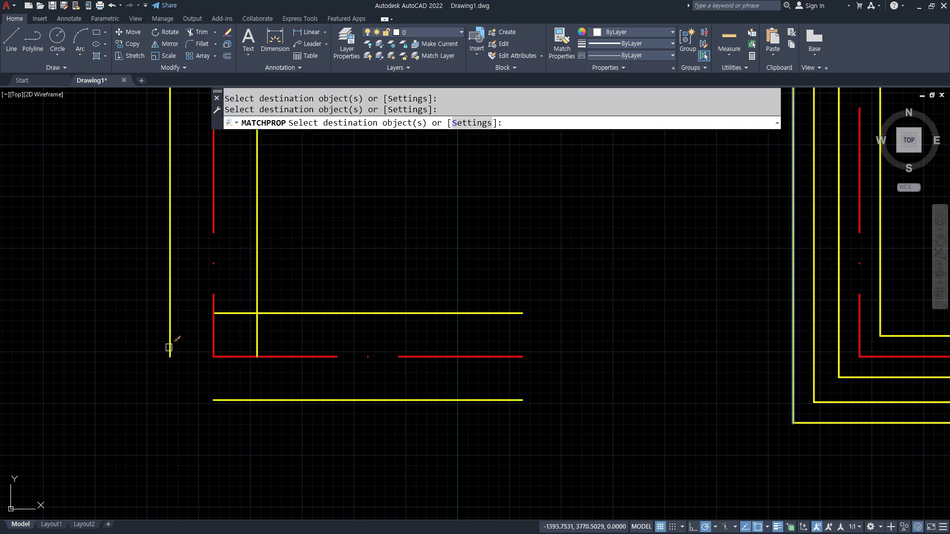
# Fillet the inner and outer pairs of yellow offset lines into sharp corners around the copied centre lines
pyautogui.press('Return')
pyautogui.write('f')
pyautogui.press('Return')
pyautogui.click(265, 314)
pyautogui.click(256, 297)
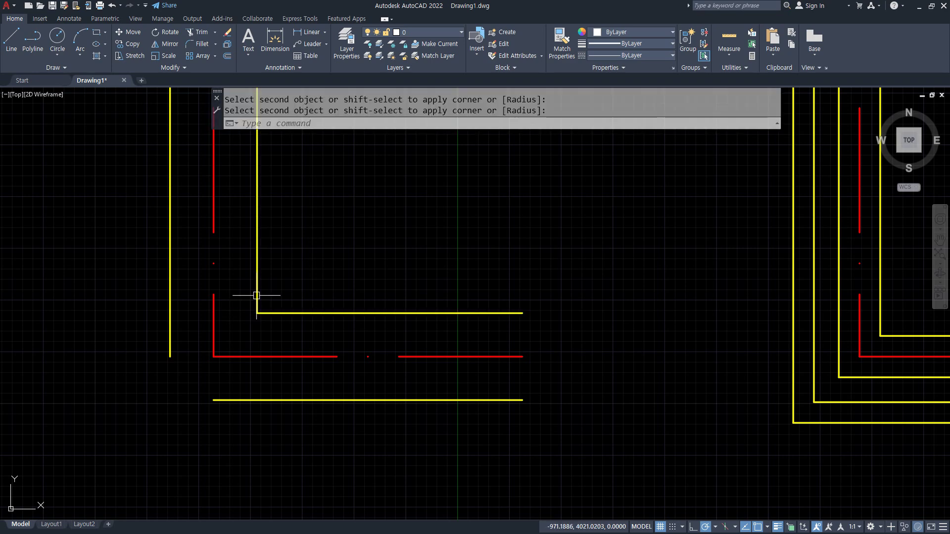
pyautogui.press('Return')
pyautogui.click(221, 400)
pyautogui.click(170, 341)
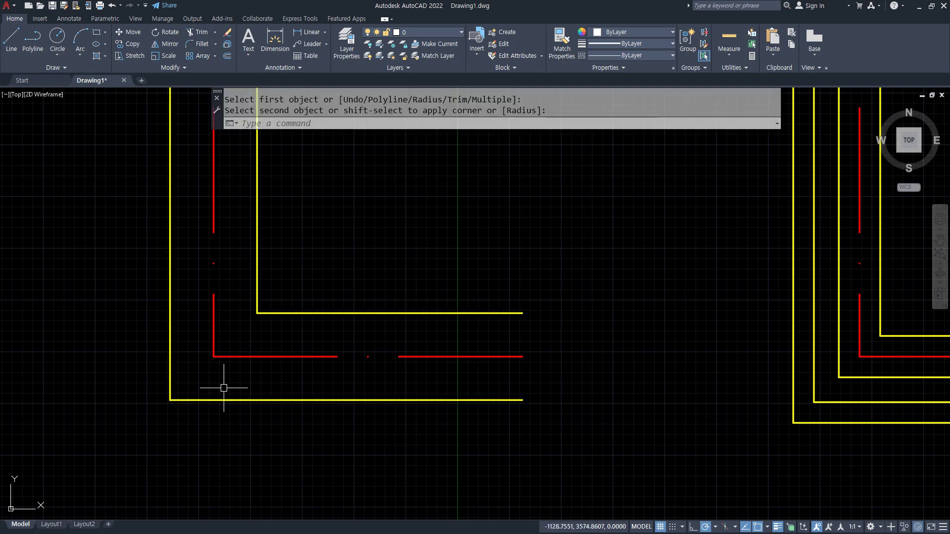
pyautogui.press('Return')
pyautogui.write('m')
pyautogui.press('Escape')
# Move the copied wall corner with its centre lines to the right, closer to the plan's left wall
pyautogui.write('m')
pyautogui.press('Return')
pyautogui.click(386, 450)
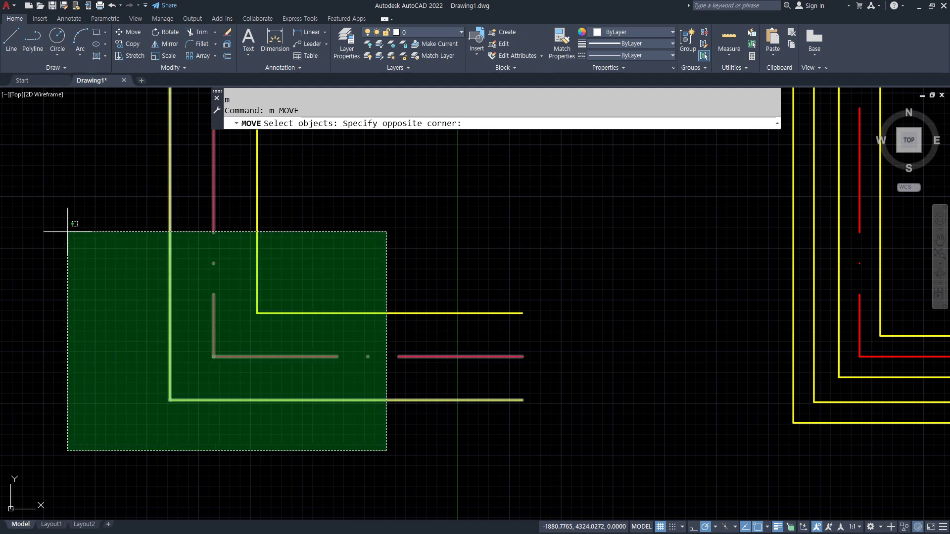
pyautogui.click(64, 233)
pyautogui.press('Return')
pyautogui.click(130, 265)
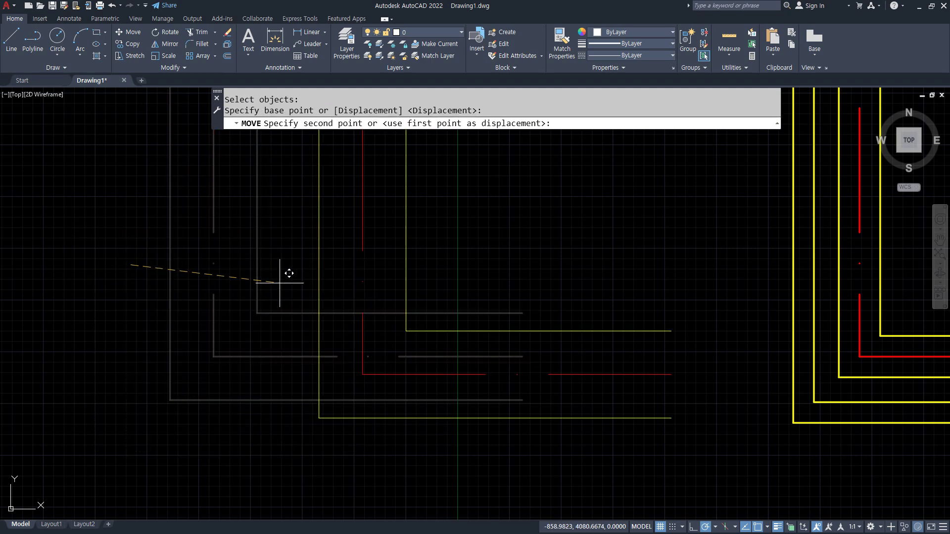
pyautogui.click(293, 258)
pyautogui.moveTo(669, 289); pyautogui.dragTo(460, 278, button='middle')
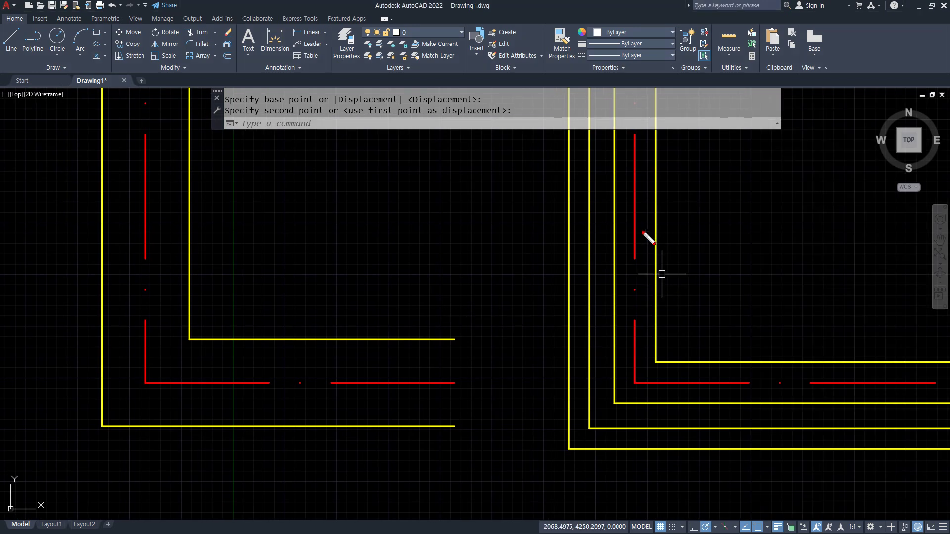
pyautogui.moveTo(657, 222)
pyautogui.mouseDown()
pyautogui.moveTo(651, 241)
pyautogui.moveTo(626, 231)
pyautogui.mouseUp()
pyautogui.moveTo(618, 220)
pyautogui.mouseDown()
pyautogui.moveTo(618, 240)
pyautogui.moveTo(551, 239)
pyautogui.moveTo(551, 249)
pyautogui.mouseUp()
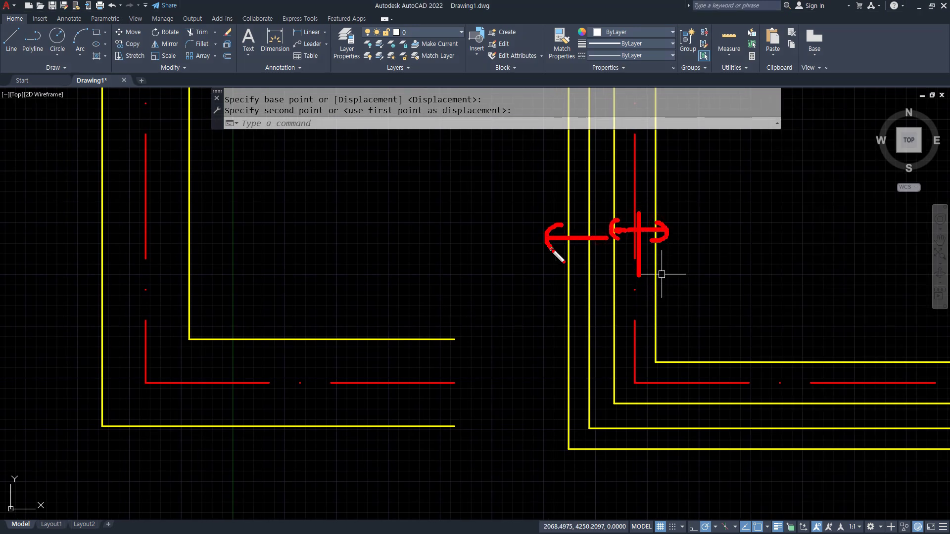
pyautogui.moveTo(102, 196)
pyautogui.mouseDown()
pyautogui.moveTo(99, 220)
pyautogui.moveTo(203, 219)
pyautogui.moveTo(191, 244)
pyautogui.mouseUp()
pyautogui.press('Escape')
# Offset the copied corner's inner vertical and horizontal wall lines by 200 outward, toward the red centre lines
pyautogui.write('o')
pyautogui.press('Return')
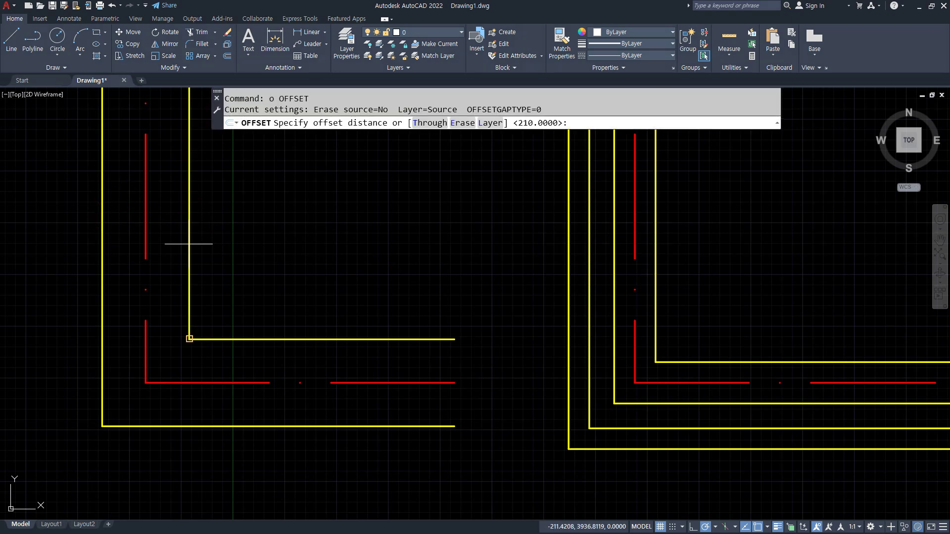
pyautogui.write('200')
pyautogui.press('Return')
pyautogui.click(190, 248)
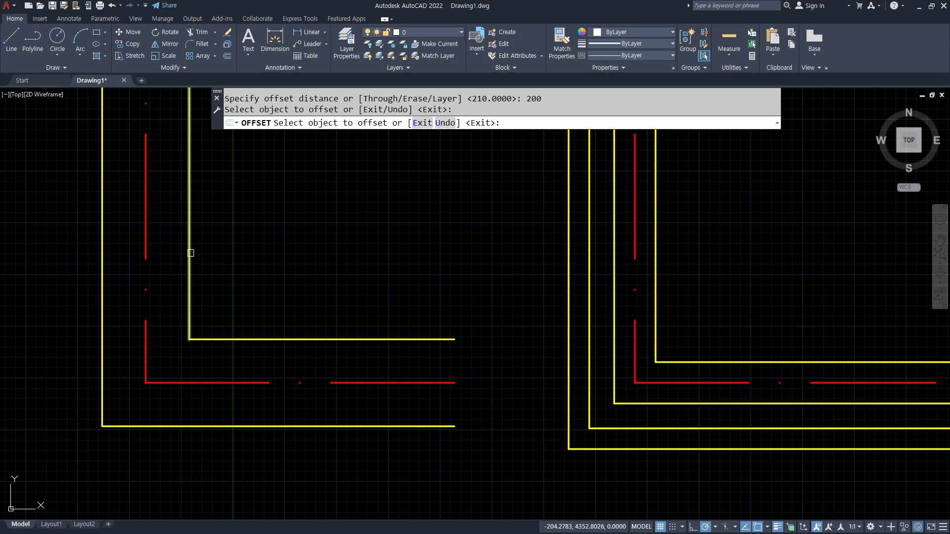
pyautogui.click(172, 263)
pyautogui.click(223, 339)
pyautogui.click(209, 359)
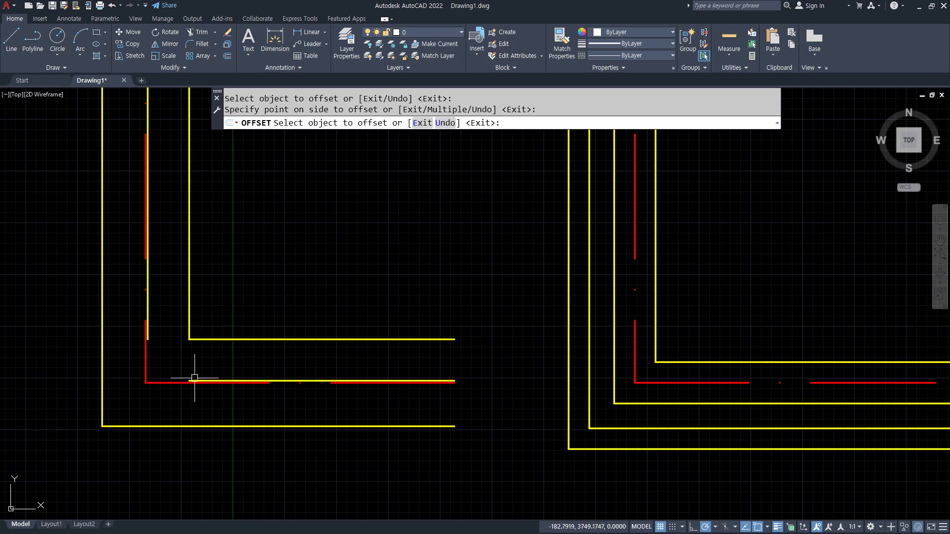
pyautogui.scroll(8, 195, 378)
pyautogui.press('Return')
# Fillet the two new 200-offset lines into a sharp corner inside the copied wall
pyautogui.write('f')
pyautogui.press('Return')
pyautogui.click(169, 404)
pyautogui.scroll(-3, 130, 364)
pyautogui.moveTo(93, 317); pyautogui.dragTo(331, 373, button='middle')
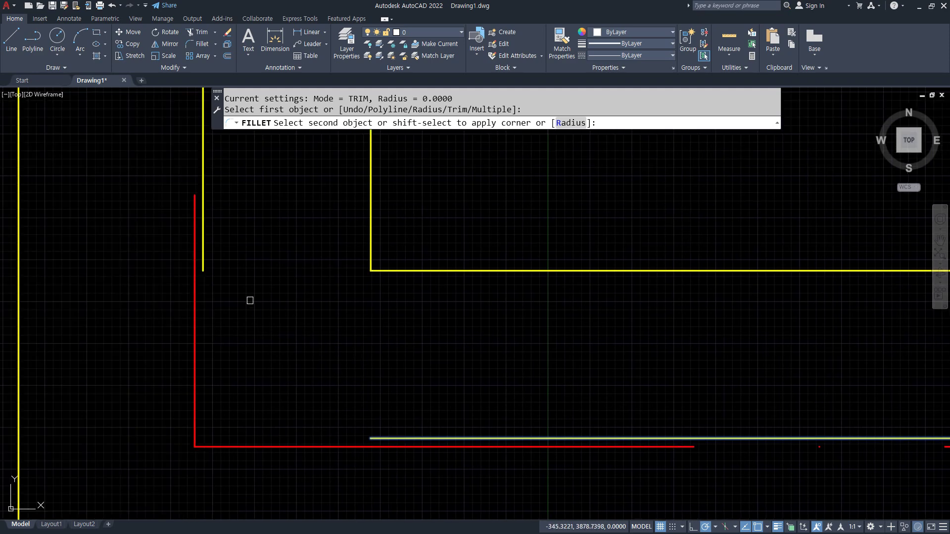
pyautogui.click(203, 263)
pyautogui.press('Return')
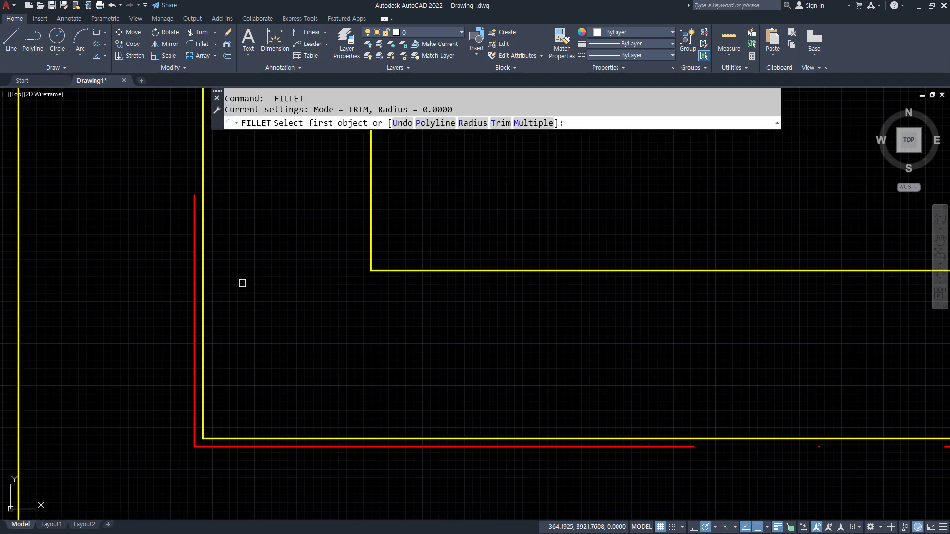
pyautogui.write('o')
pyautogui.press('Return')
pyautogui.write('120')
pyautogui.press('Return')
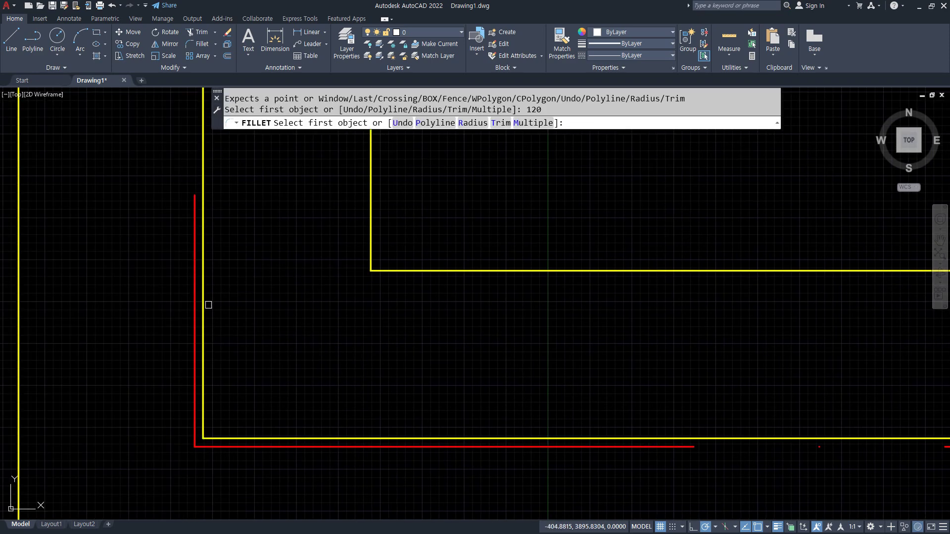
pyautogui.click(204, 304)
pyautogui.press('Escape')
# Offset the vertical and horizontal yellow wall lines running alongside the red centreline outward by 120
pyautogui.write('o')
pyautogui.press('Return')
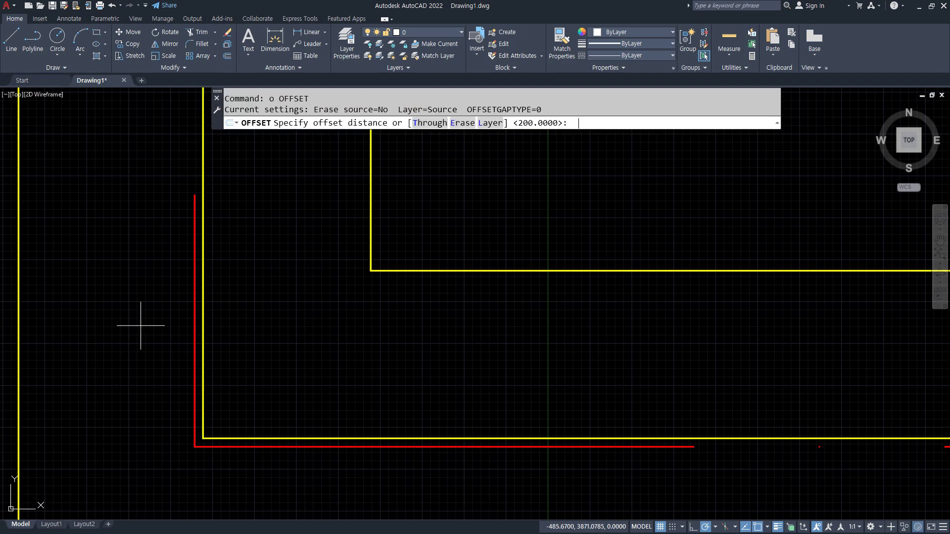
pyautogui.write('120')
pyautogui.press('Return')
pyautogui.click(203, 337)
pyautogui.click(180, 396)
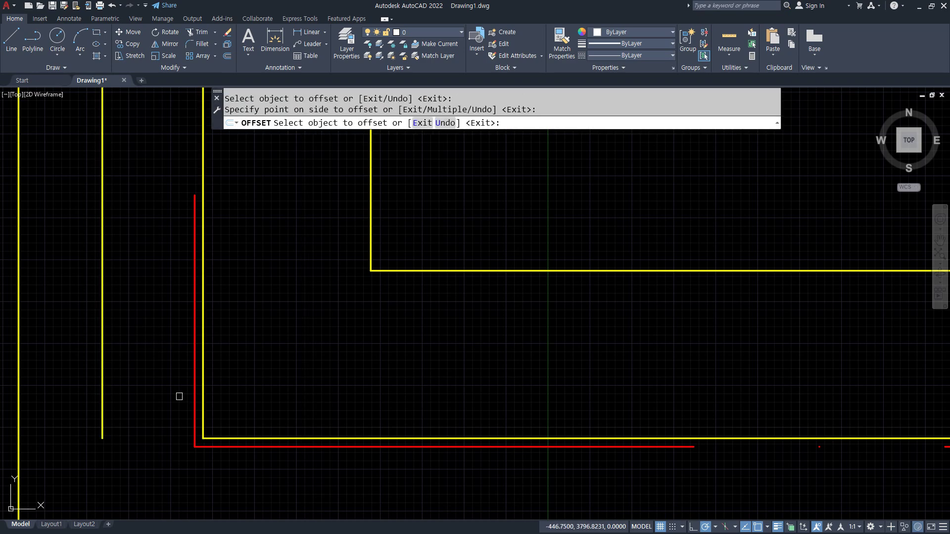
pyautogui.click(228, 439)
pyautogui.click(228, 463)
# Join the two new offset wall lines into a sharp corner with Fillet
pyautogui.scroll(-3, 203, 351)
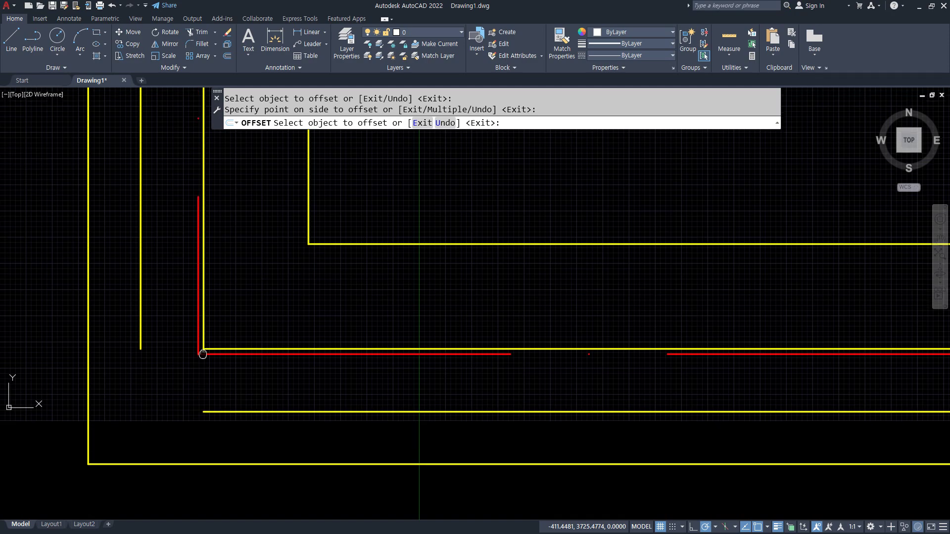
pyautogui.press('Return')
pyautogui.write('f')
pyautogui.press('Return')
pyautogui.click(205, 411)
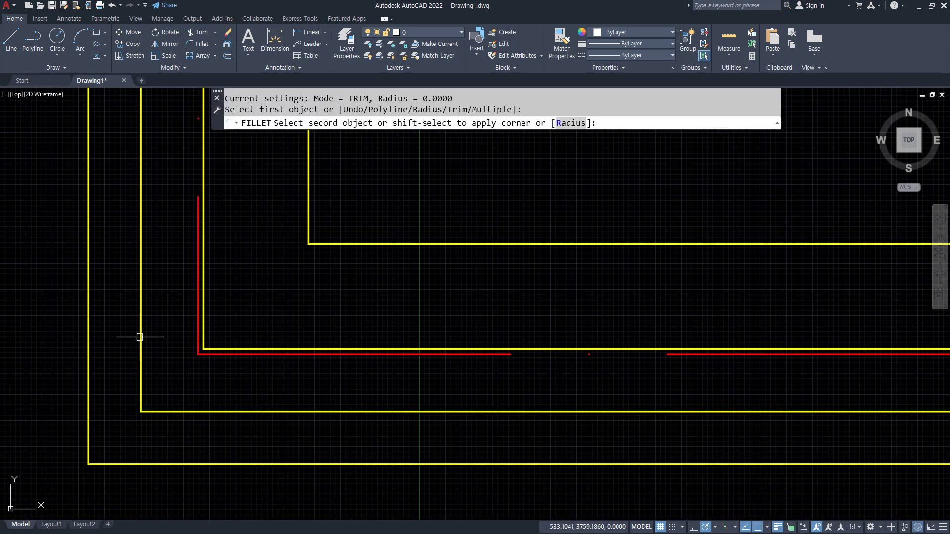
pyautogui.click(139, 335)
pyautogui.scroll(-2, 132, 339)
pyautogui.moveTo(332, 352)
pyautogui.mouseDown(button='middle')
pyautogui.moveTo(333, 380)
pyautogui.moveTo(434, 376)
pyautogui.moveTo(437, 389)
pyautogui.moveTo(490, 405)
pyautogui.mouseUp(button='middle')
pyautogui.moveTo(263, 253)
pyautogui.mouseDown()
pyautogui.moveTo(220, 250)
pyautogui.moveTo(240, 274)
pyautogui.mouseUp()
pyautogui.moveTo(765, 223)
pyautogui.mouseDown()
pyautogui.moveTo(702, 227)
pyautogui.moveTo(715, 238)
pyautogui.mouseUp()
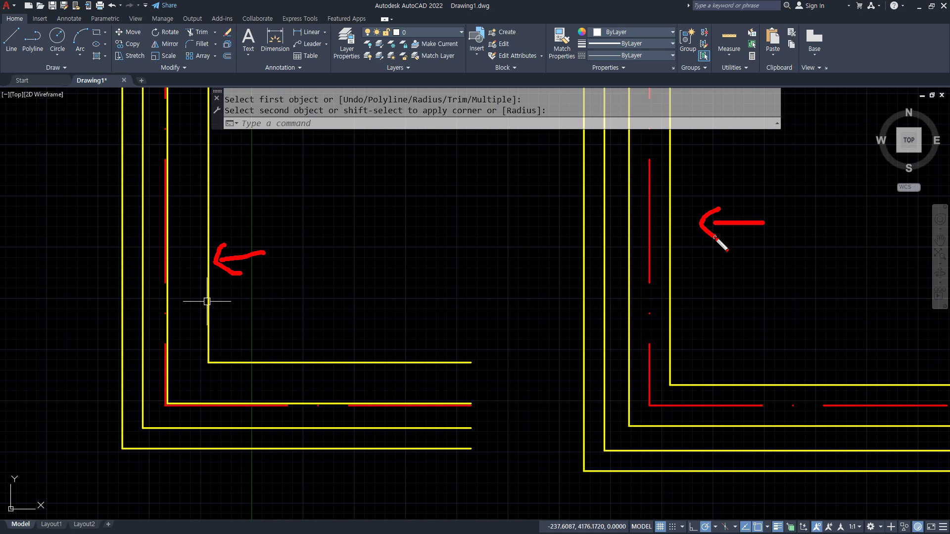
pyautogui.press('Escape')
pyautogui.press('Escape')
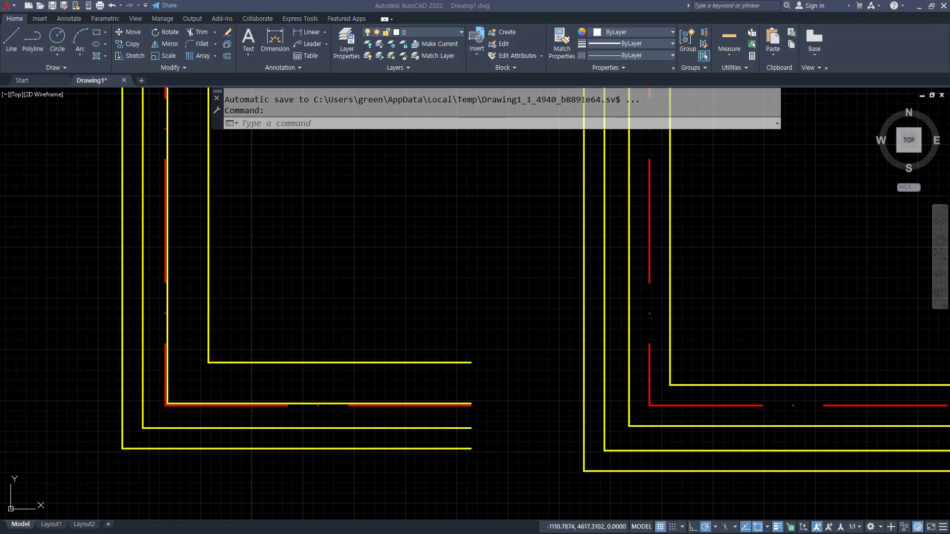
pyautogui.moveTo(210, 207)
pyautogui.mouseDown()
pyautogui.moveTo(117, 204)
pyautogui.moveTo(194, 213)
pyautogui.mouseUp()
pyautogui.moveTo(165, 166); pyautogui.dragTo(162, 254)
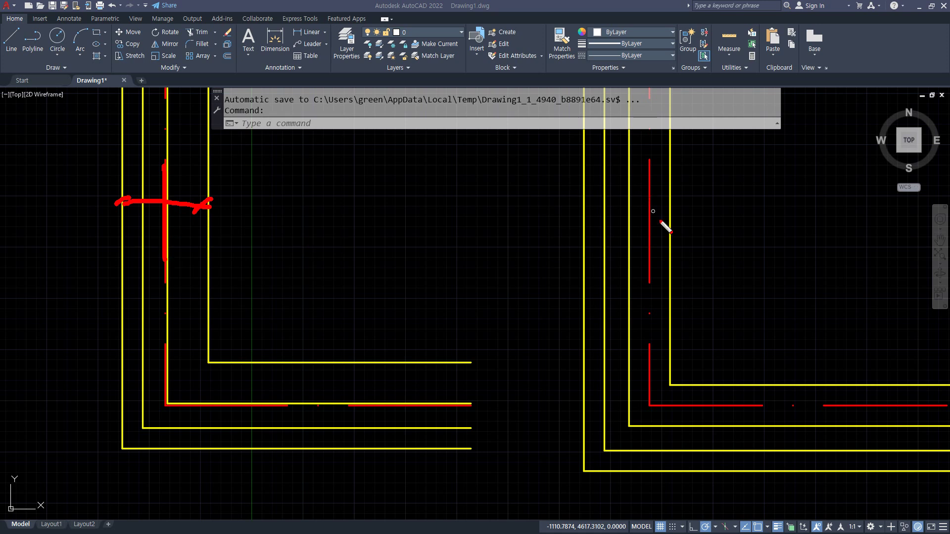
pyautogui.moveTo(661, 222)
pyautogui.mouseDown()
pyautogui.moveTo(658, 255)
pyautogui.moveTo(626, 218)
pyautogui.moveTo(683, 236)
pyautogui.moveTo(676, 245)
pyautogui.moveTo(709, 207)
pyautogui.moveTo(722, 209)
pyautogui.moveTo(701, 187)
pyautogui.mouseUp()
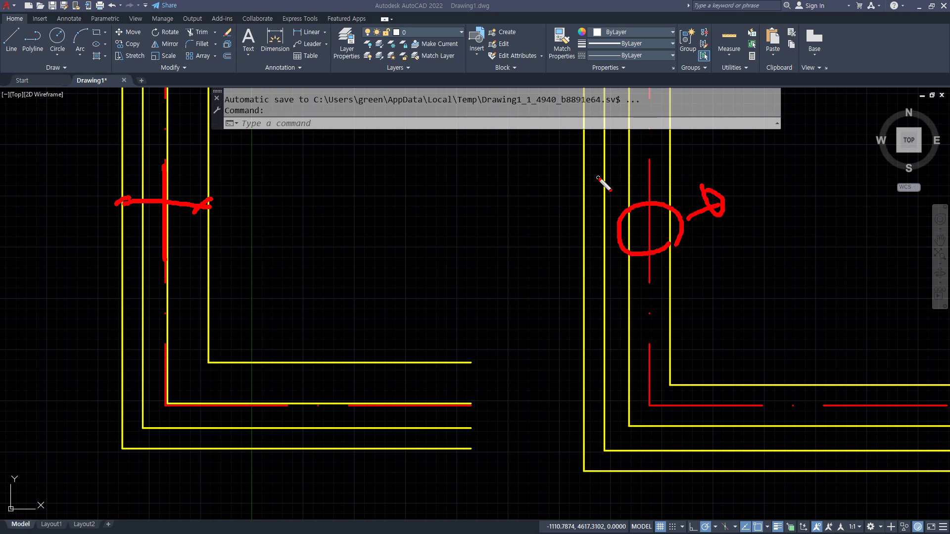
pyautogui.moveTo(659, 137)
pyautogui.mouseDown()
pyautogui.moveTo(624, 167)
pyautogui.moveTo(636, 190)
pyautogui.mouseUp()
pyautogui.moveTo(681, 170)
pyautogui.mouseDown()
pyautogui.moveTo(631, 239)
pyautogui.moveTo(635, 316)
pyautogui.mouseUp()
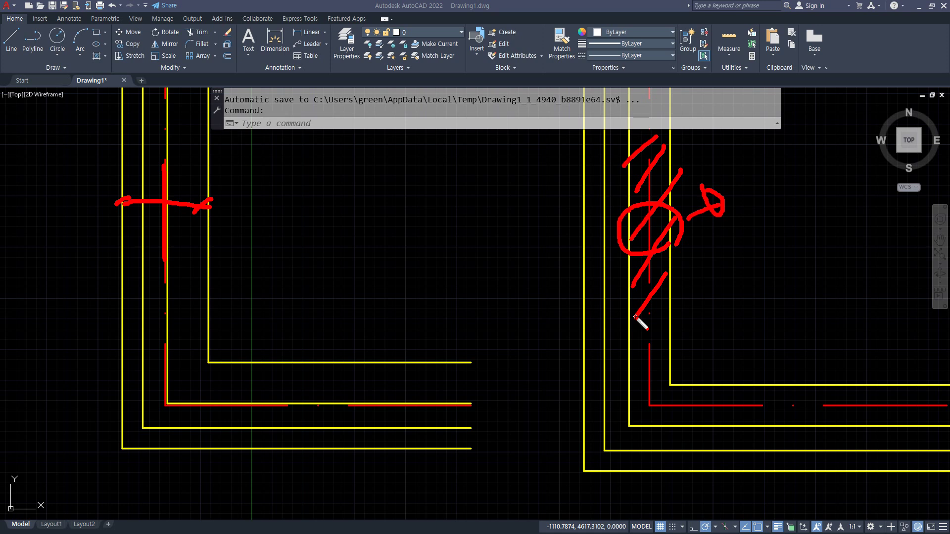
pyautogui.moveTo(666, 334)
pyautogui.mouseDown()
pyautogui.moveTo(621, 263)
pyautogui.moveTo(664, 339)
pyautogui.moveTo(656, 348)
pyautogui.mouseUp()
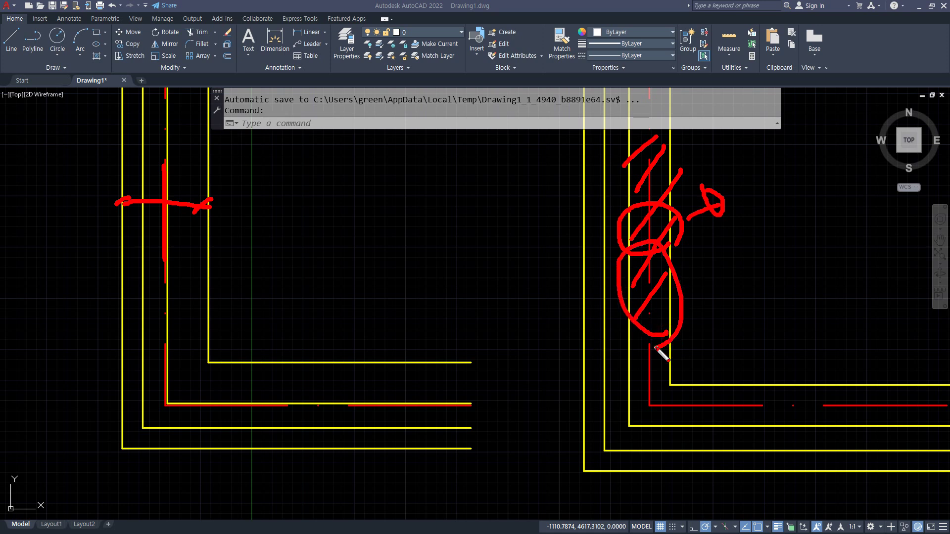
pyautogui.press('e')
pyautogui.moveTo(262, 202)
pyautogui.mouseDown()
pyautogui.moveTo(243, 218)
pyautogui.moveTo(251, 255)
pyautogui.moveTo(541, 233)
pyautogui.moveTo(523, 244)
pyautogui.mouseUp()
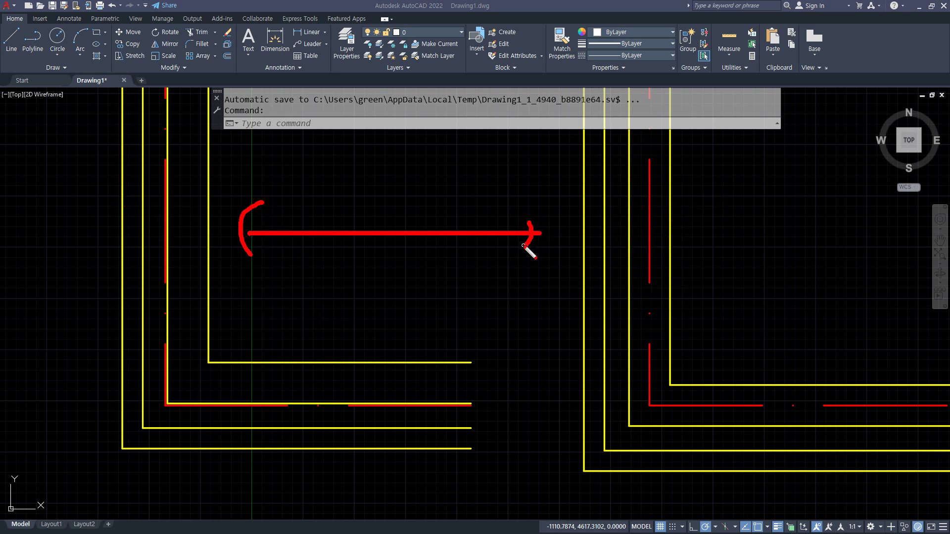
pyautogui.moveTo(181, 250)
pyautogui.mouseDown()
pyautogui.moveTo(134, 201)
pyautogui.moveTo(190, 291)
pyautogui.mouseUp()
pyautogui.moveTo(663, 283)
pyautogui.mouseDown()
pyautogui.moveTo(621, 277)
pyautogui.moveTo(651, 275)
pyautogui.mouseUp()
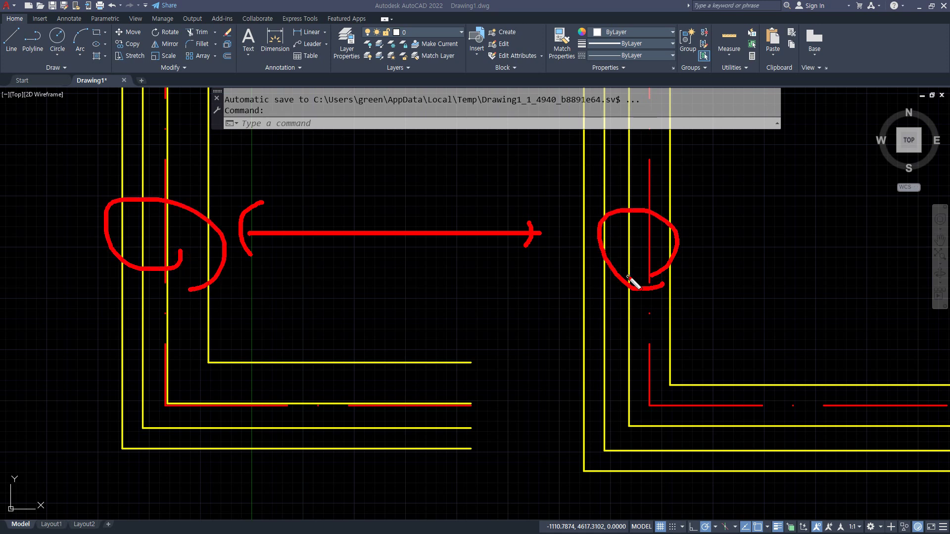
pyautogui.press('Escape')
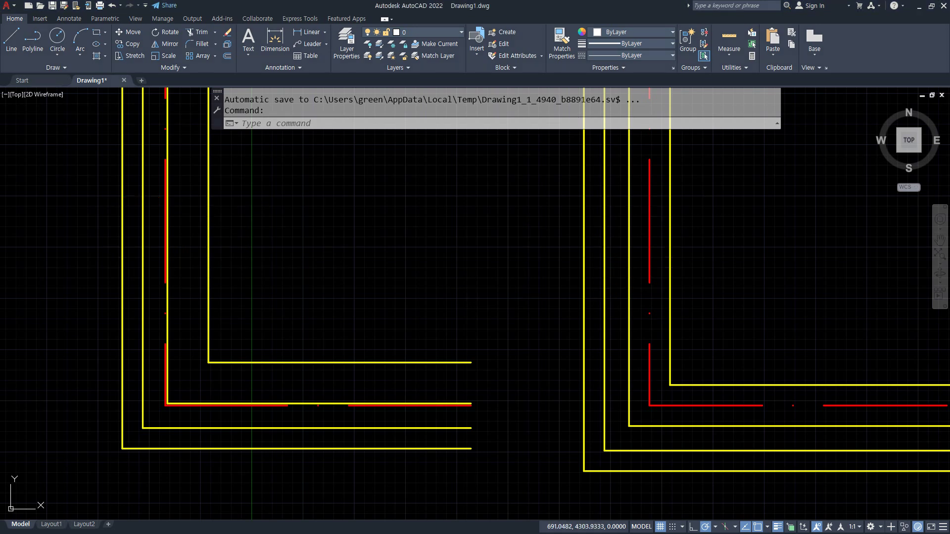
pyautogui.moveTo(160, 198)
pyautogui.mouseDown()
pyautogui.moveTo(160, 246)
pyautogui.moveTo(204, 220)
pyautogui.moveTo(217, 242)
pyautogui.mouseUp()
pyautogui.moveTo(467, 316)
pyautogui.mouseDown()
pyautogui.moveTo(429, 324)
pyautogui.moveTo(425, 176)
pyautogui.moveTo(446, 322)
pyautogui.mouseUp()
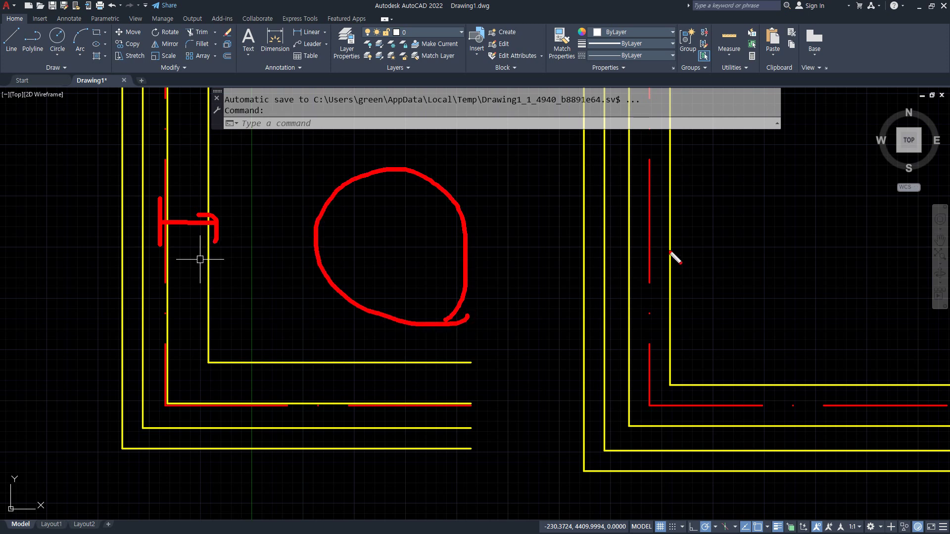
pyautogui.moveTo(654, 218)
pyautogui.mouseDown()
pyautogui.moveTo(650, 258)
pyautogui.moveTo(669, 234)
pyautogui.moveTo(659, 253)
pyautogui.mouseUp()
pyautogui.moveTo(744, 309)
pyautogui.mouseDown()
pyautogui.moveTo(693, 214)
pyautogui.moveTo(762, 323)
pyautogui.moveTo(741, 327)
pyautogui.mouseUp()
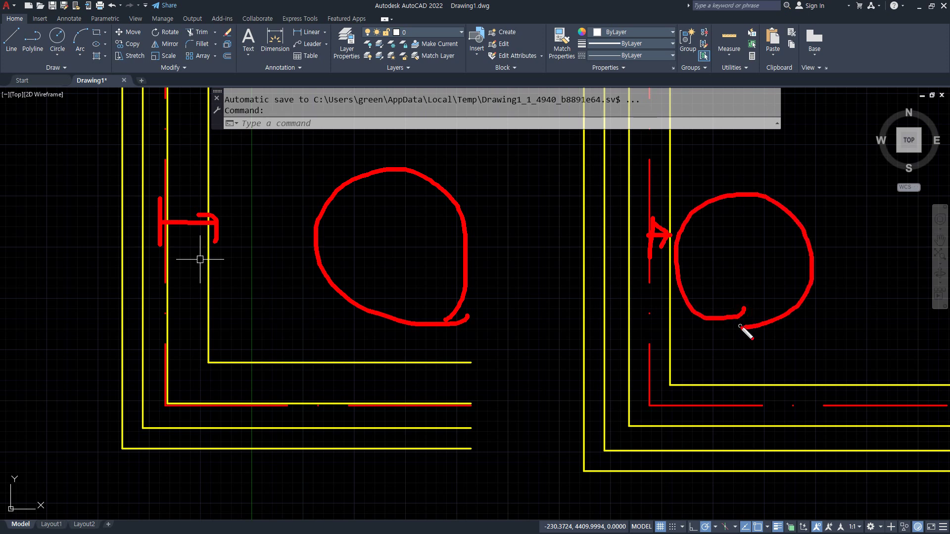
pyautogui.press('e')
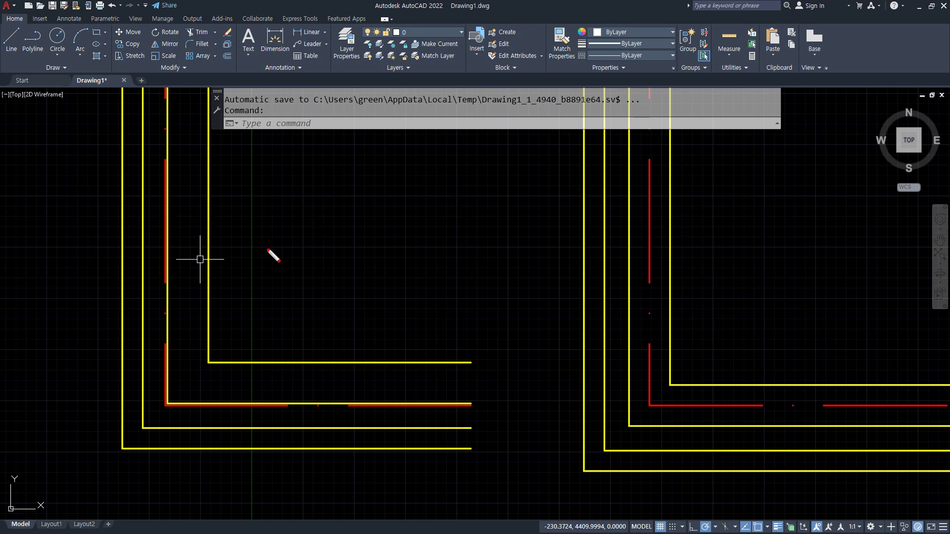
pyautogui.moveTo(322, 211); pyautogui.dragTo(374, 178)
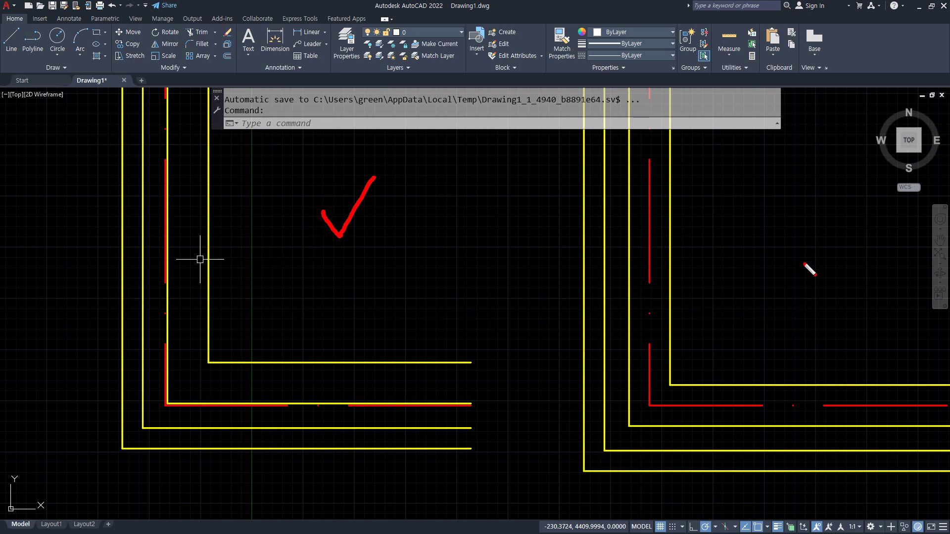
pyautogui.moveTo(818, 310)
pyautogui.mouseDown()
pyautogui.moveTo(745, 311)
pyautogui.moveTo(841, 259)
pyautogui.moveTo(799, 317)
pyautogui.mouseUp()
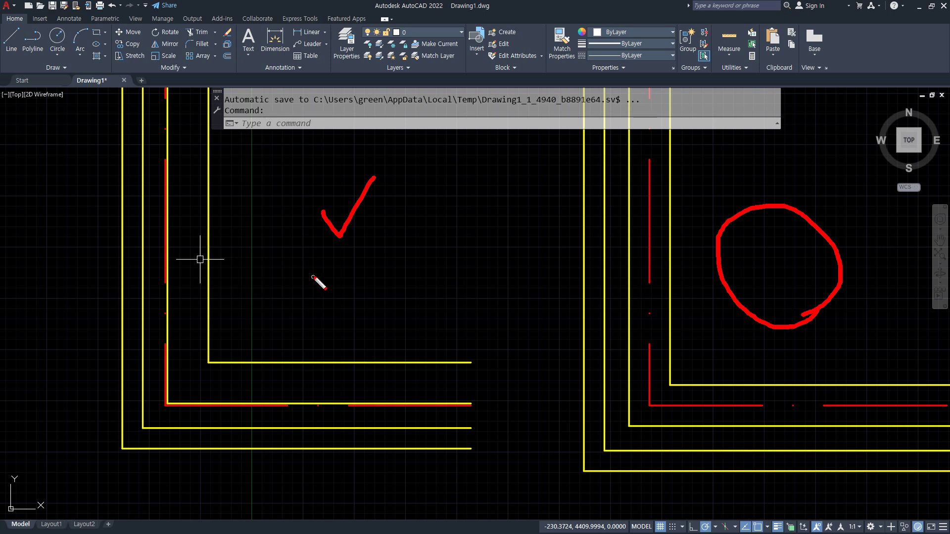
pyautogui.press('Delete')
pyautogui.moveTo(201, 291)
pyautogui.mouseDown()
pyautogui.moveTo(169, 208)
pyautogui.moveTo(203, 297)
pyautogui.mouseUp()
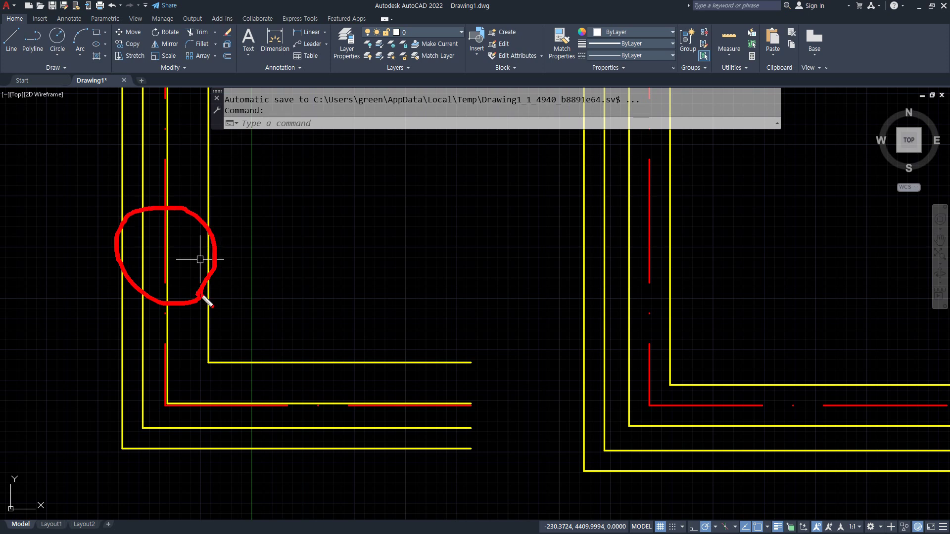
pyautogui.moveTo(674, 298)
pyautogui.mouseDown()
pyautogui.moveTo(687, 287)
pyautogui.moveTo(683, 313)
pyautogui.mouseUp()
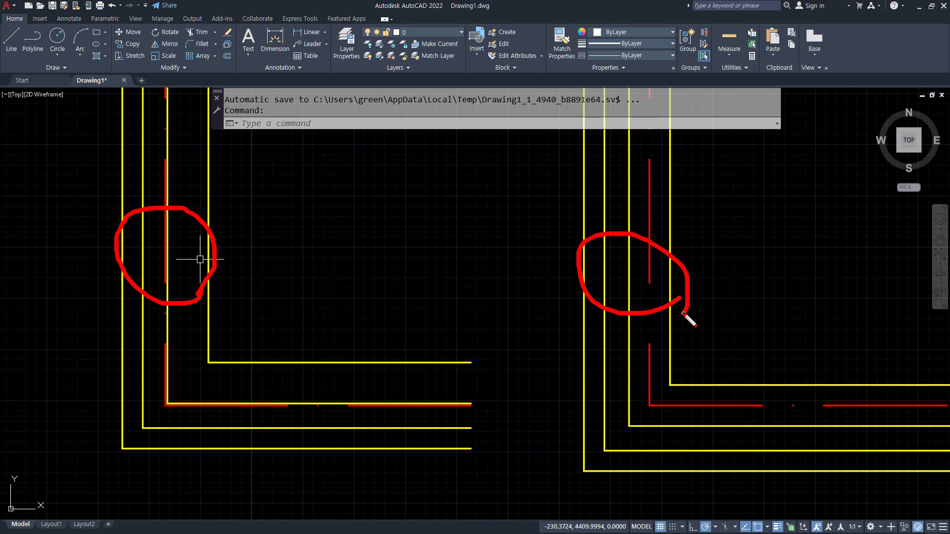
pyautogui.moveTo(637, 334)
pyautogui.mouseDown()
pyautogui.moveTo(643, 238)
pyautogui.moveTo(275, 343)
pyautogui.moveTo(283, 349)
pyautogui.mouseUp()
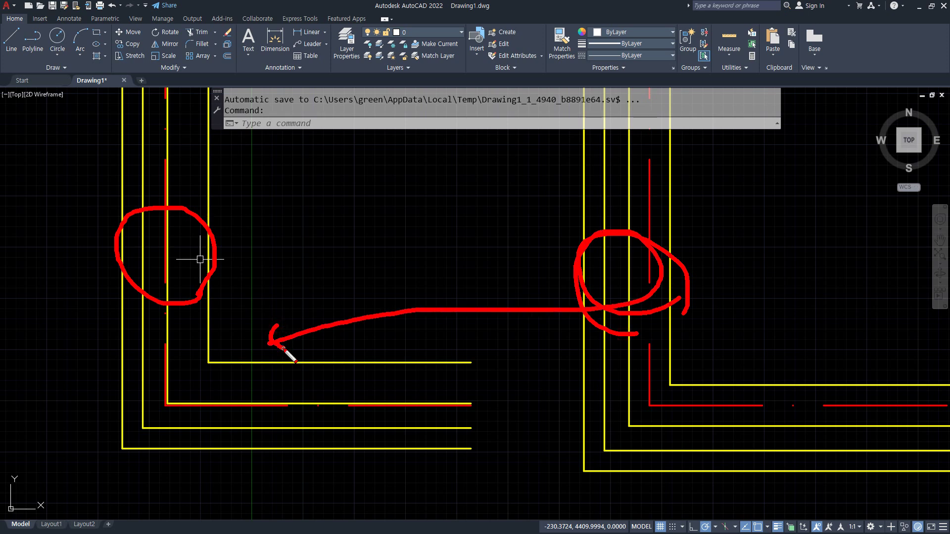
pyautogui.moveTo(230, 283)
pyautogui.mouseDown()
pyautogui.moveTo(227, 272)
pyautogui.moveTo(184, 264)
pyautogui.moveTo(416, 244)
pyautogui.moveTo(526, 280)
pyautogui.moveTo(504, 296)
pyautogui.mouseUp()
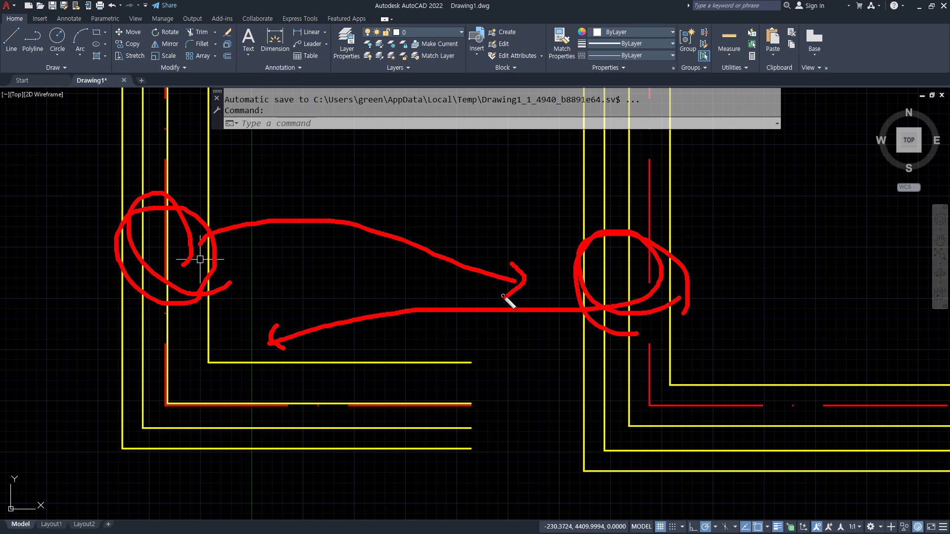
pyautogui.press('Escape')
pyautogui.scroll(-1, 502, 297)
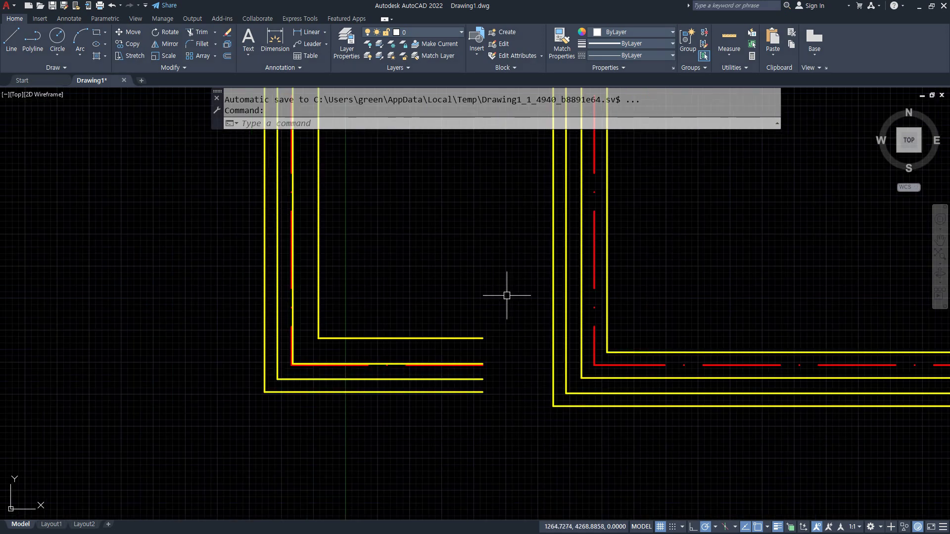
pyautogui.moveTo(507, 296); pyautogui.dragTo(300, 355, button='middle')
pyautogui.moveTo(418, 327)
pyautogui.mouseDown(button='middle')
pyautogui.moveTo(333, 341)
pyautogui.moveTo(496, 329)
pyautogui.mouseUp(button='middle')
pyautogui.scroll(2, 348, 371)
pyautogui.moveTo(339, 380); pyautogui.dragTo(359, 351, button='middle')
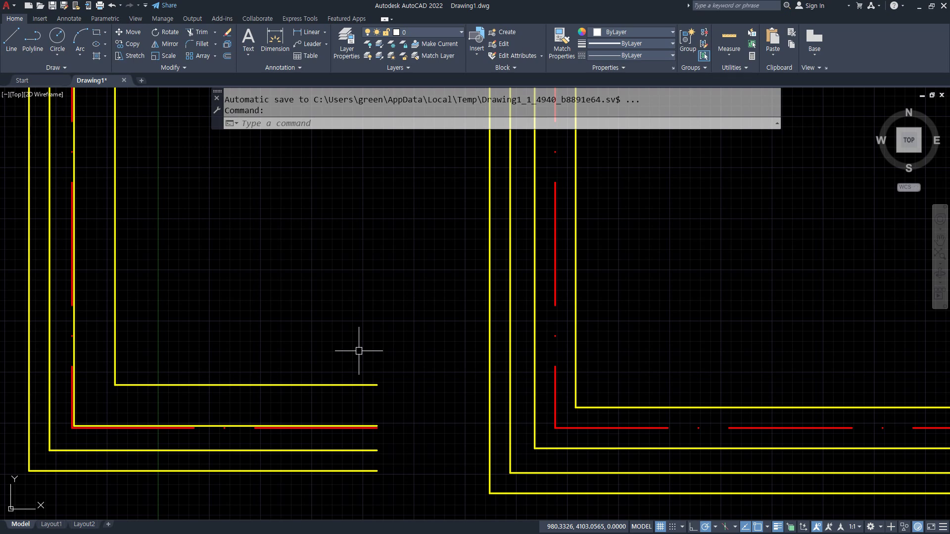
pyautogui.scroll(-3, 359, 351)
pyautogui.scroll(-1, 312, 344)
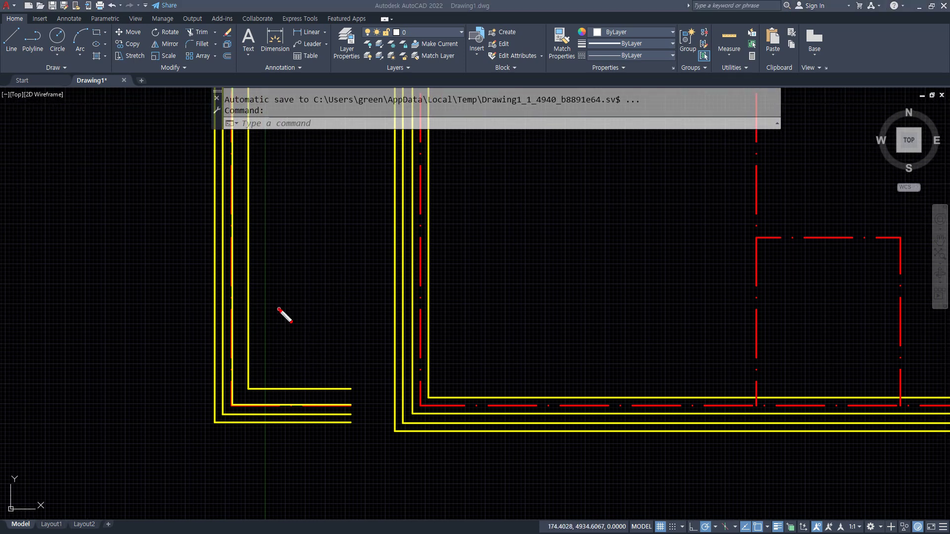
pyautogui.moveTo(280, 310)
pyautogui.mouseDown()
pyautogui.moveTo(266, 267)
pyautogui.moveTo(273, 310)
pyautogui.mouseUp()
pyautogui.moveTo(442, 299)
pyautogui.mouseDown()
pyautogui.moveTo(402, 255)
pyautogui.moveTo(407, 309)
pyautogui.mouseUp()
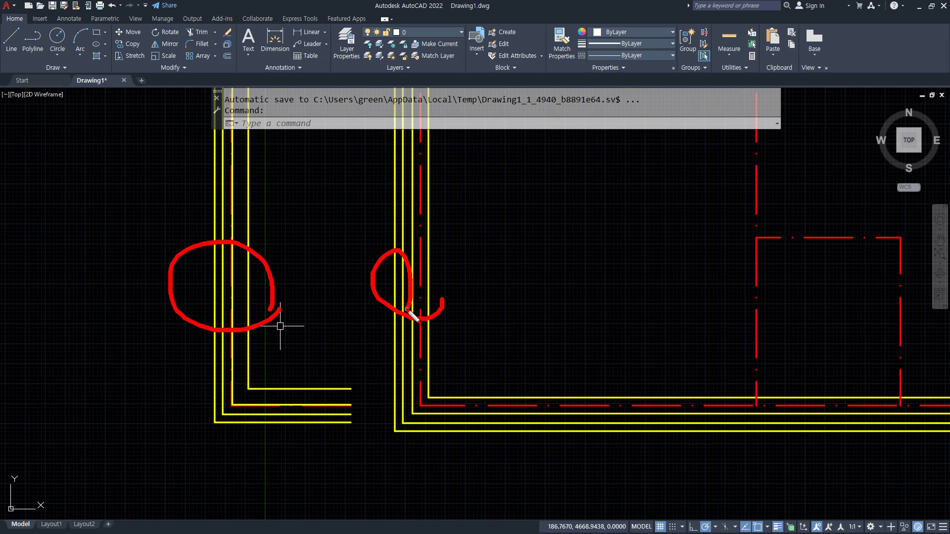
pyautogui.moveTo(231, 200); pyautogui.dragTo(272, 196)
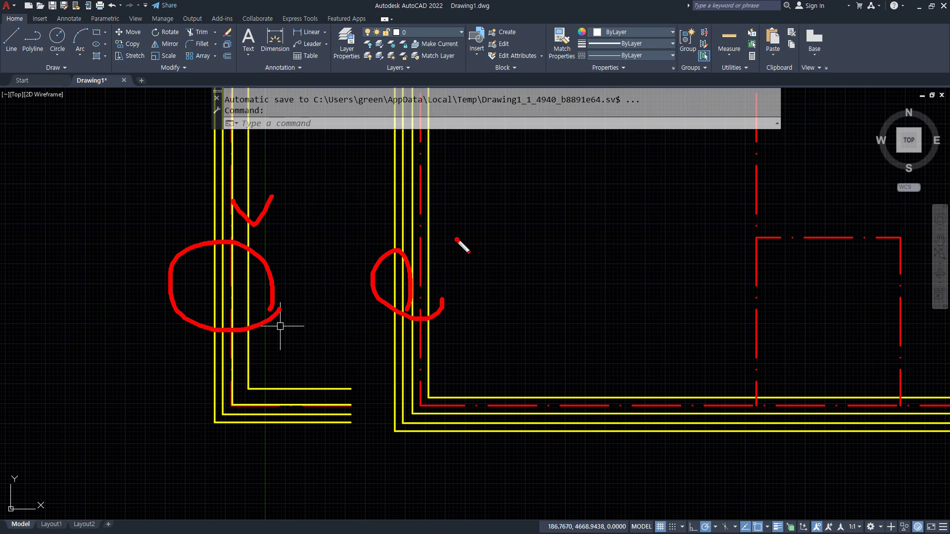
pyautogui.moveTo(457, 239); pyautogui.dragTo(512, 213)
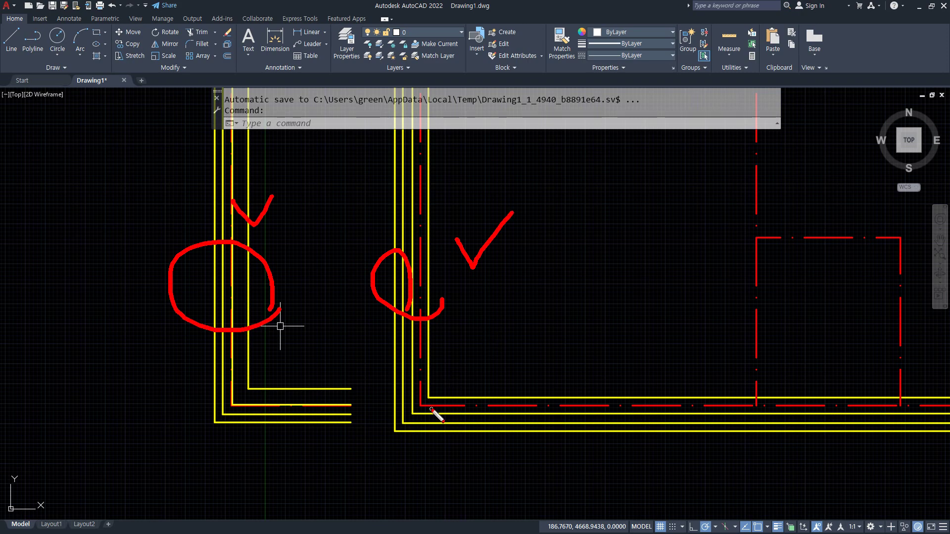
pyautogui.press('Escape')
# Erase the comparison wall corner drawn beside the floor plan
pyautogui.scroll(2, 419, 409)
pyautogui.moveTo(442, 400); pyautogui.dragTo(429, 283)
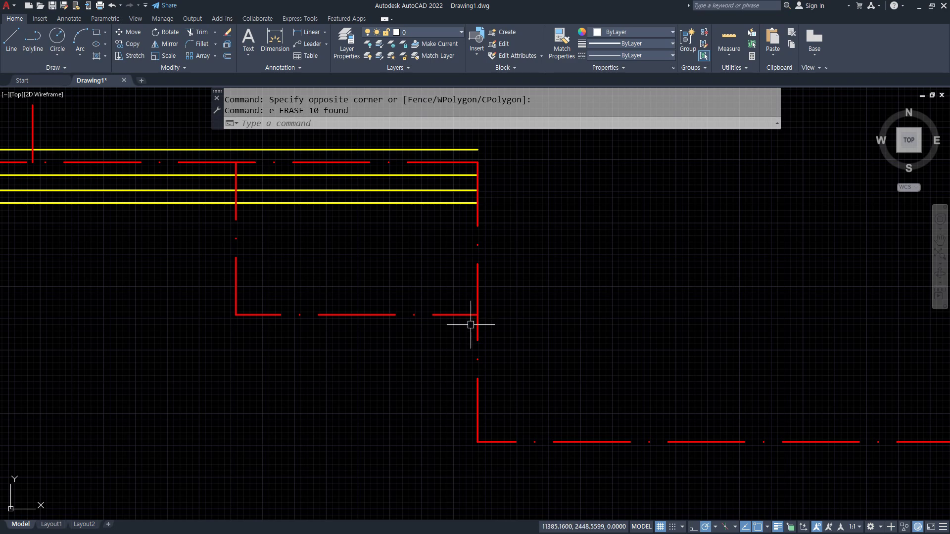
# Offset the left vertical centreline of the small room below the cavity wall by 100 to both sides
pyautogui.write('o')
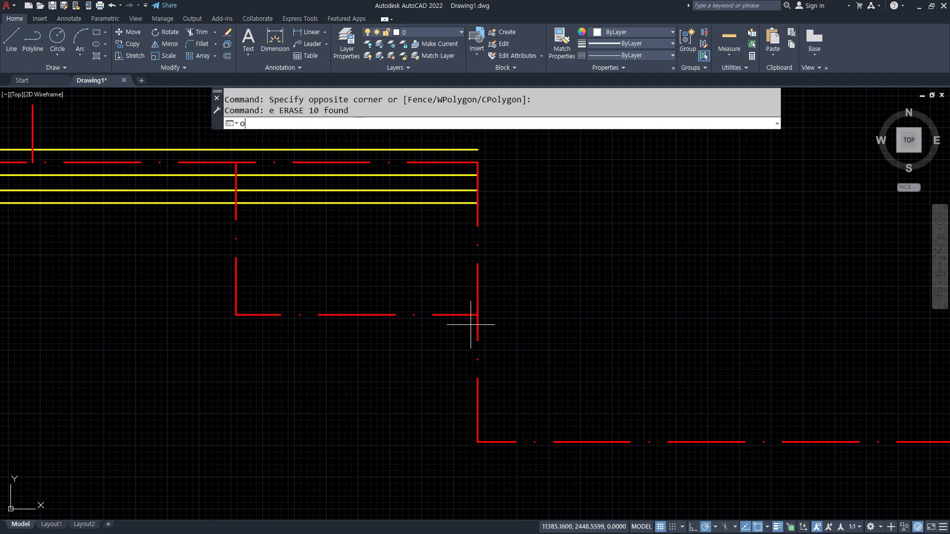
pyautogui.press('Return')
pyautogui.write('100')
pyautogui.press('Return')
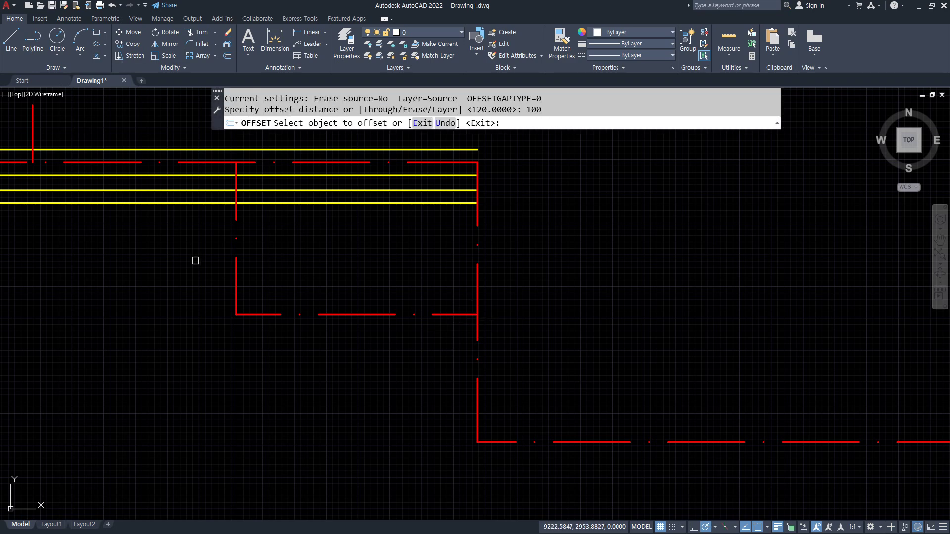
pyautogui.click(236, 271)
pyautogui.click(232, 273)
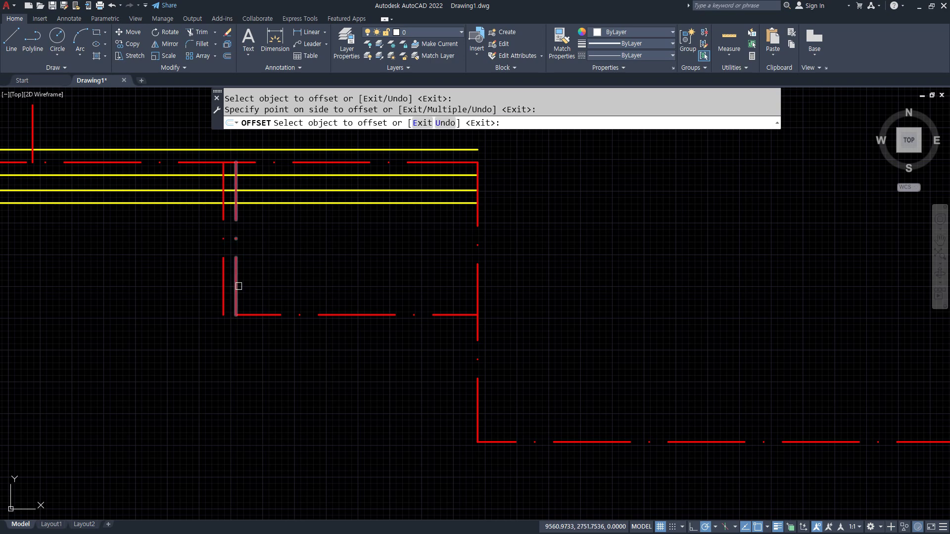
pyautogui.click(237, 285)
pyautogui.click(295, 303)
# Offset the small room's lower horizontal centreline and the long vertical centreline on its right by 100 to both sides
pyautogui.click(327, 315)
pyautogui.click(335, 296)
pyautogui.click(334, 315)
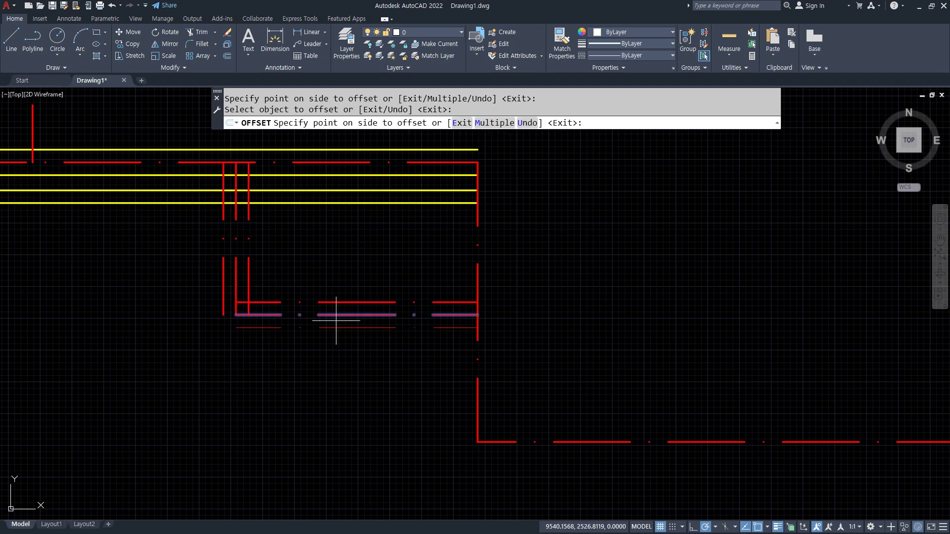
pyautogui.click(354, 360)
pyautogui.click(476, 383)
pyautogui.click(448, 390)
pyautogui.click(478, 394)
pyautogui.click(526, 394)
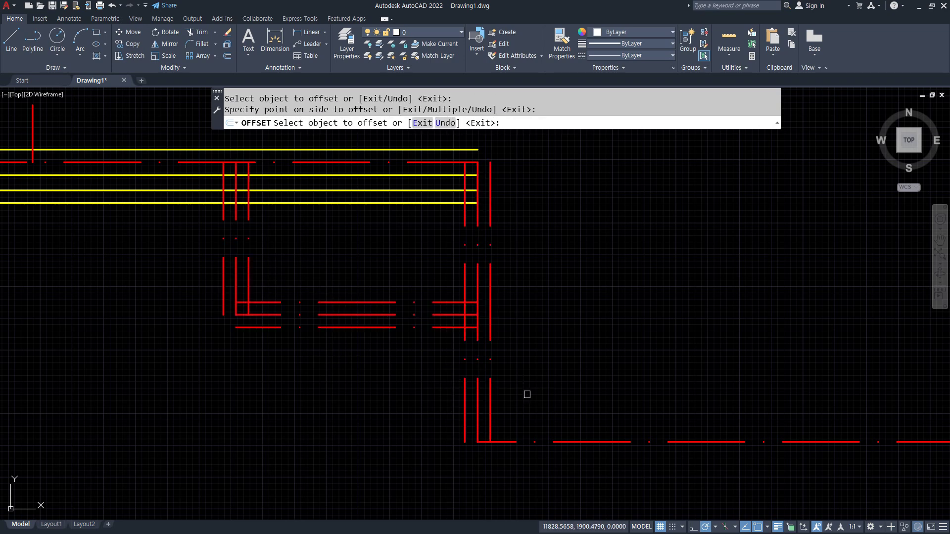
# Offset the bottom horizontal centreline and the long right-hand vertical centreline of the plan by 100 to both sides
pyautogui.click(582, 442)
pyautogui.click(579, 415)
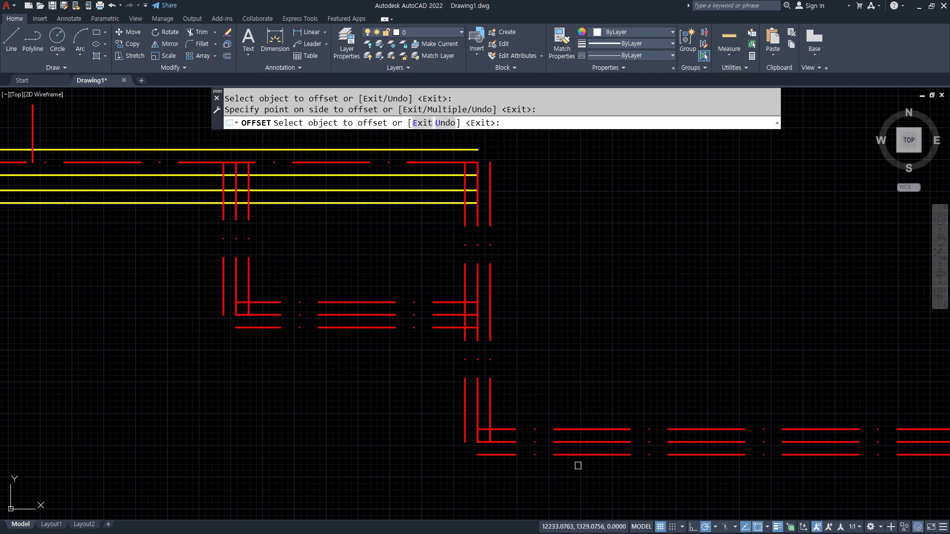
pyautogui.scroll(-3, 545, 355)
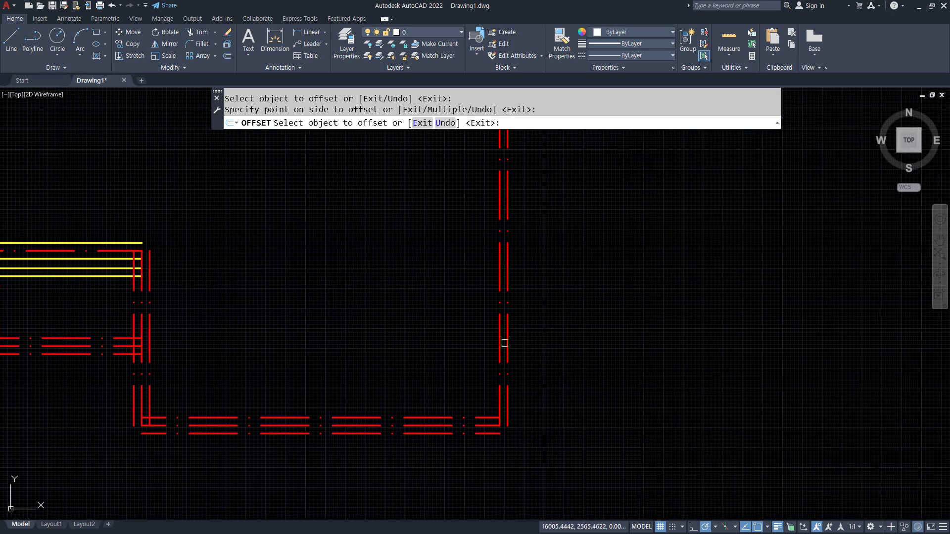
pyautogui.click(500, 342)
pyautogui.click(471, 346)
pyautogui.scroll(-2, 443, 166)
# Offset the lower horizontal and left vertical centrelines of the small upper-right room by 100 to both sides
pyautogui.moveTo(444, 166); pyautogui.dragTo(399, 421, button='middle')
pyautogui.scroll(3, 401, 326)
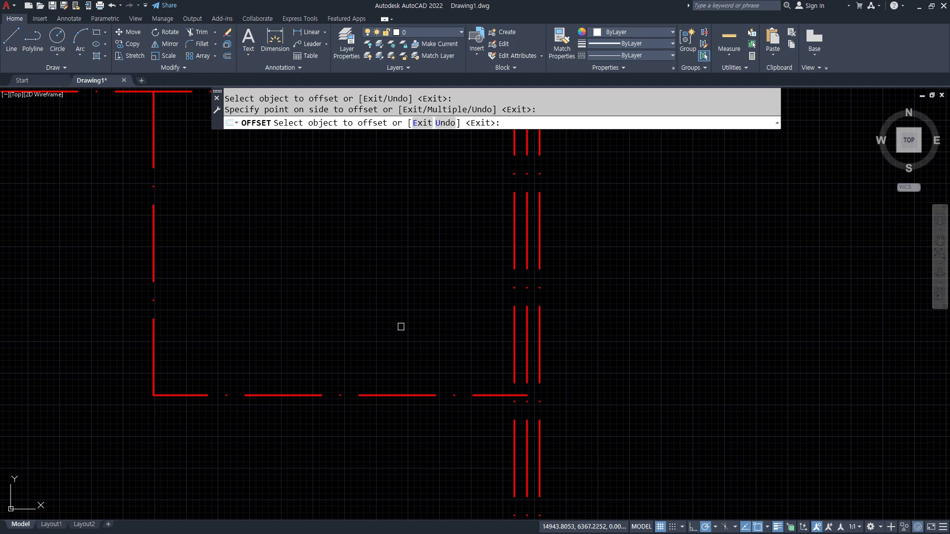
pyautogui.click(381, 396)
pyautogui.click(380, 431)
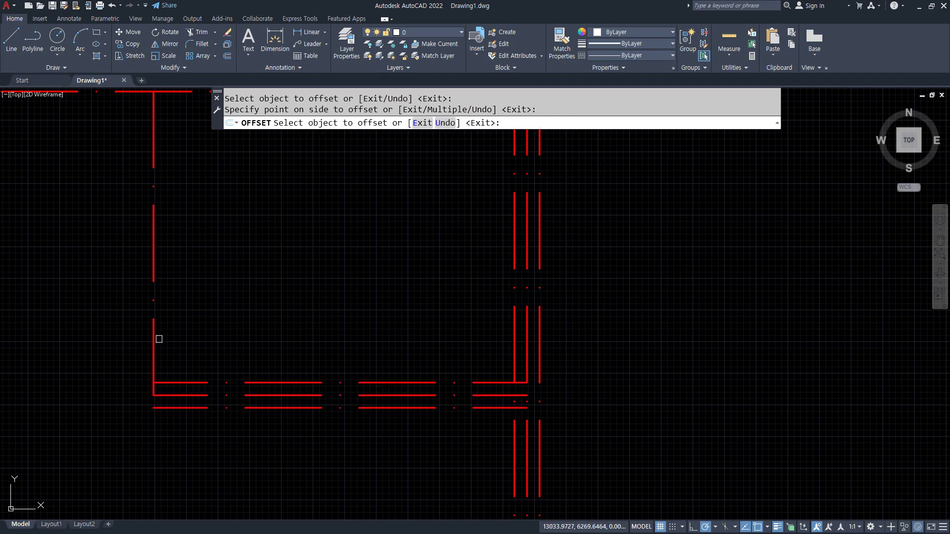
pyautogui.click(154, 336)
pyautogui.click(145, 335)
pyautogui.scroll(-2, 242, 282)
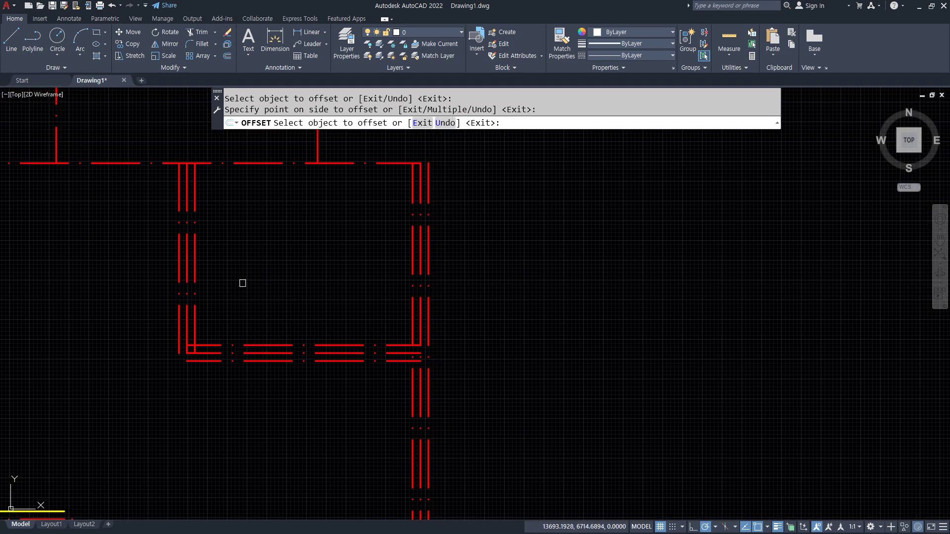
# Offset the long middle horizontal centreline and the rightmost vertical centreline of the top row of rooms by 100 to both sides
pyautogui.moveTo(242, 283); pyautogui.dragTo(227, 388, button='middle')
pyautogui.click(330, 259)
pyautogui.click(326, 307)
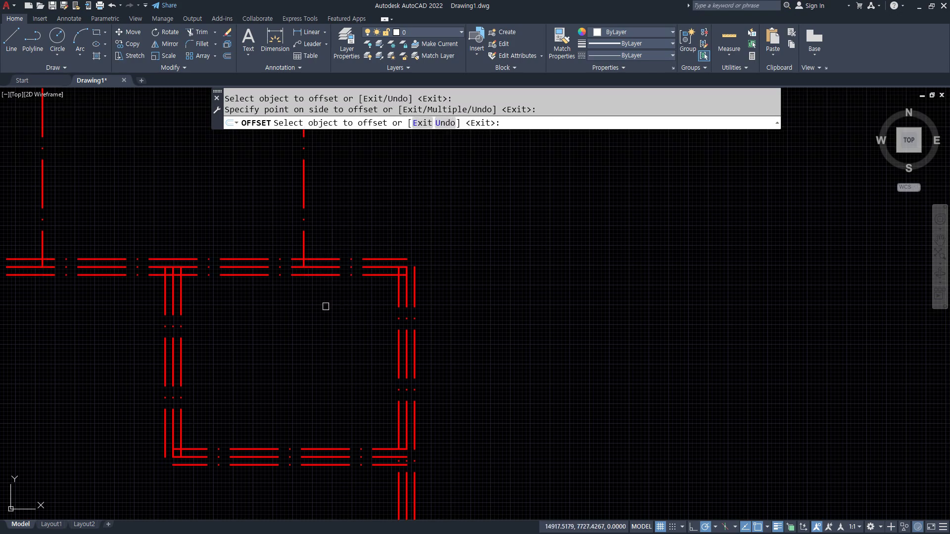
pyautogui.click(301, 233)
pyautogui.scroll(-4, 248, 182)
# Offset the top horizontal centreline and the right-hand partition centreline of the top row of rooms by 100 to both sides
pyautogui.moveTo(247, 182); pyautogui.dragTo(279, 324, button='middle')
pyautogui.scroll(4, 265, 271)
pyautogui.click(265, 259)
pyautogui.click(268, 242)
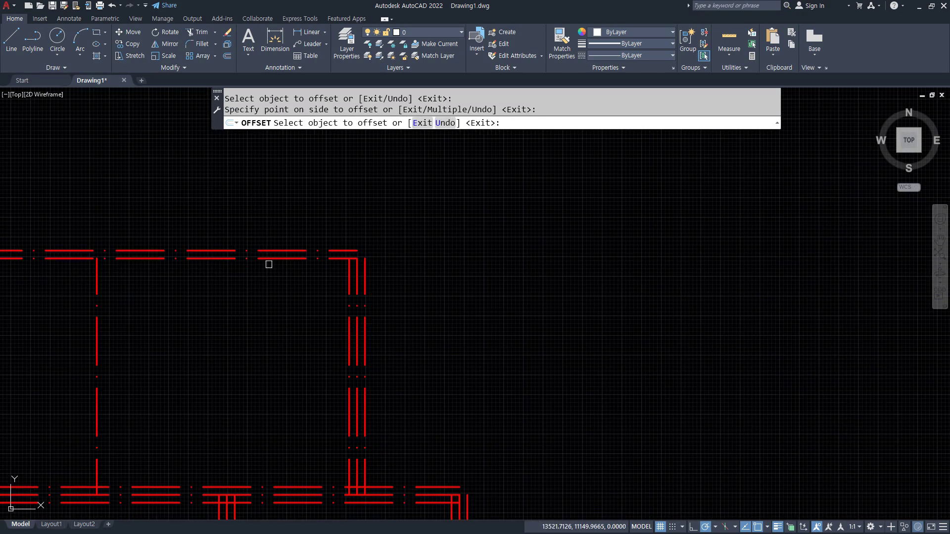
pyautogui.click(271, 258)
pyautogui.scroll(-3, 138, 329)
pyautogui.scroll(3, 312, 255)
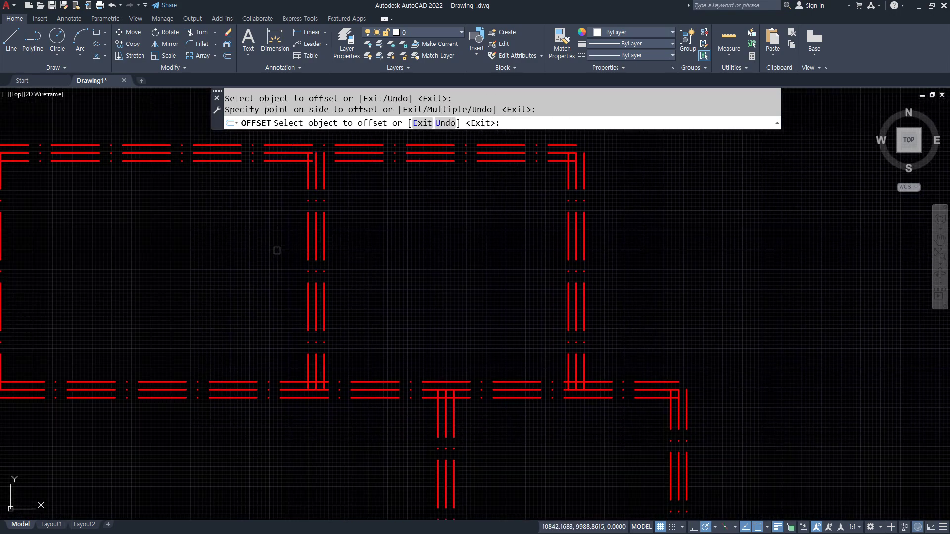
# Offset the left partition centreline and the leftmost vertical centreline of the top row of rooms by 100 to both sides
pyautogui.moveTo(187, 278); pyautogui.dragTo(431, 264, button='middle')
pyautogui.click(244, 250)
pyautogui.click(276, 240)
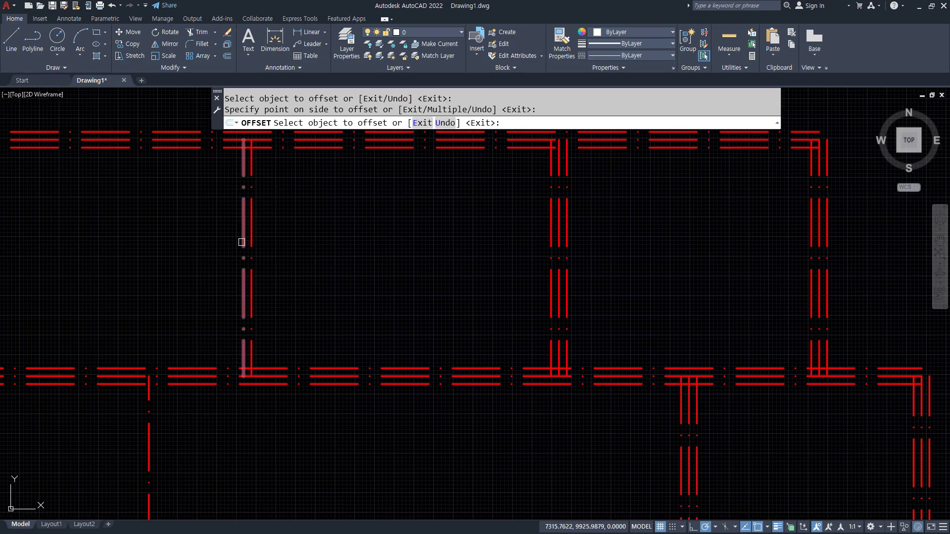
pyautogui.click(242, 243)
pyautogui.click(173, 266)
pyautogui.scroll(-2, 101, 266)
pyautogui.moveTo(101, 265); pyautogui.dragTo(277, 207, button='middle')
pyautogui.click(192, 215)
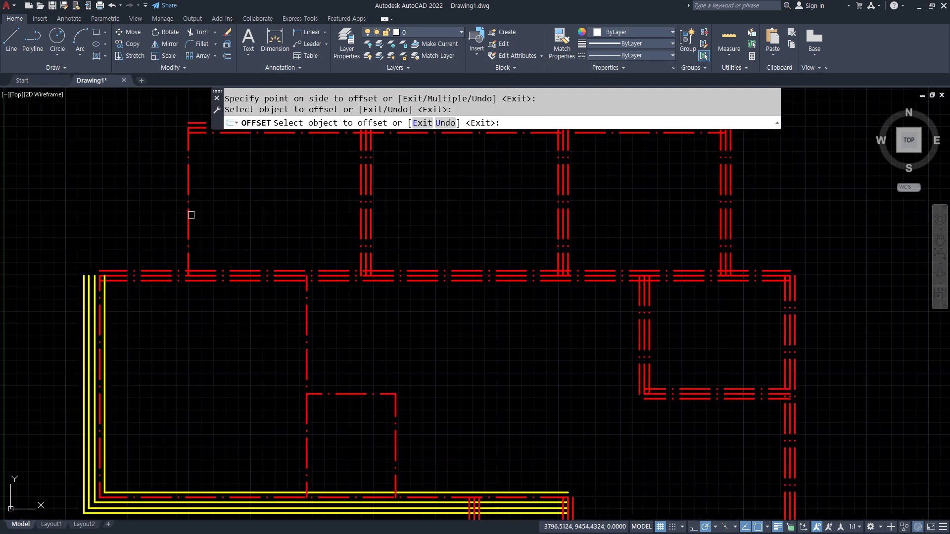
pyautogui.click(191, 215)
pyautogui.click(185, 223)
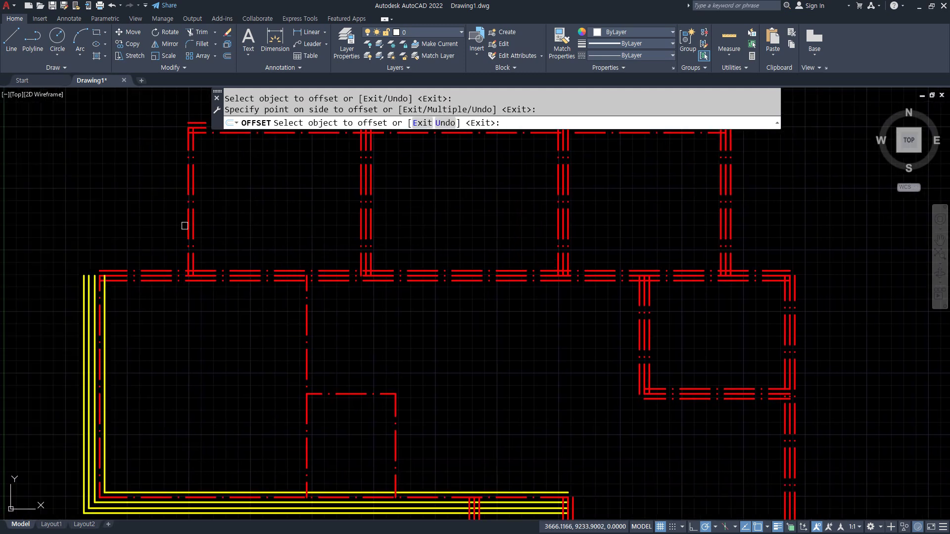
# Offset the vertical partition centreline on the right of the large left room by 100 to both sides
pyautogui.click(309, 336)
pyautogui.click(315, 347)
pyautogui.click(304, 353)
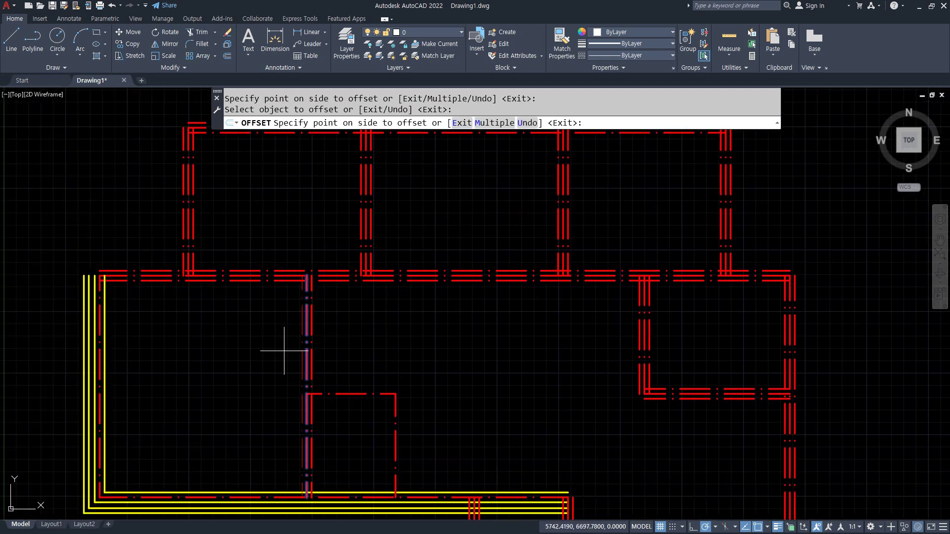
pyautogui.click(285, 351)
# Offset the top and right centrelines of the small room beside the large left room by 100 to both sides
pyautogui.click(339, 395)
pyautogui.click(347, 409)
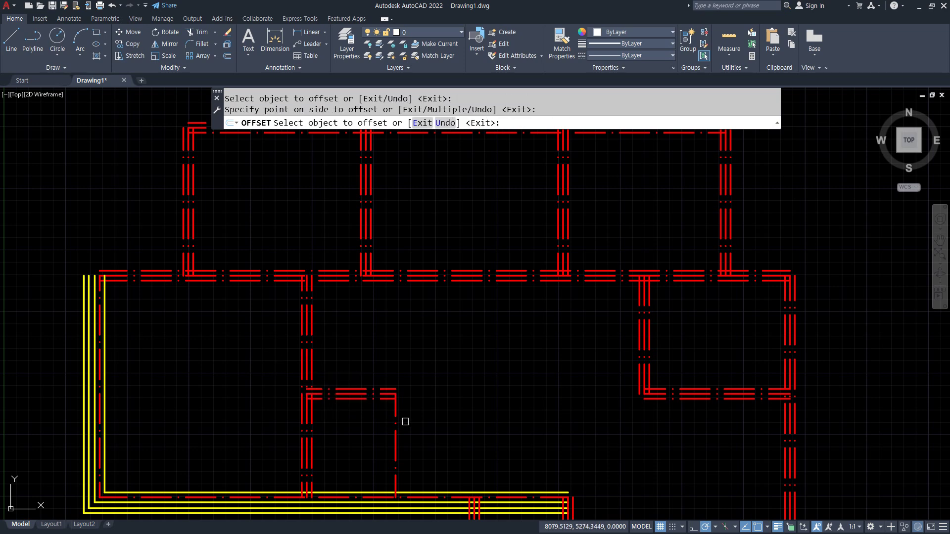
pyautogui.click(396, 421)
pyautogui.click(375, 427)
pyautogui.click(397, 429)
pyautogui.click(404, 432)
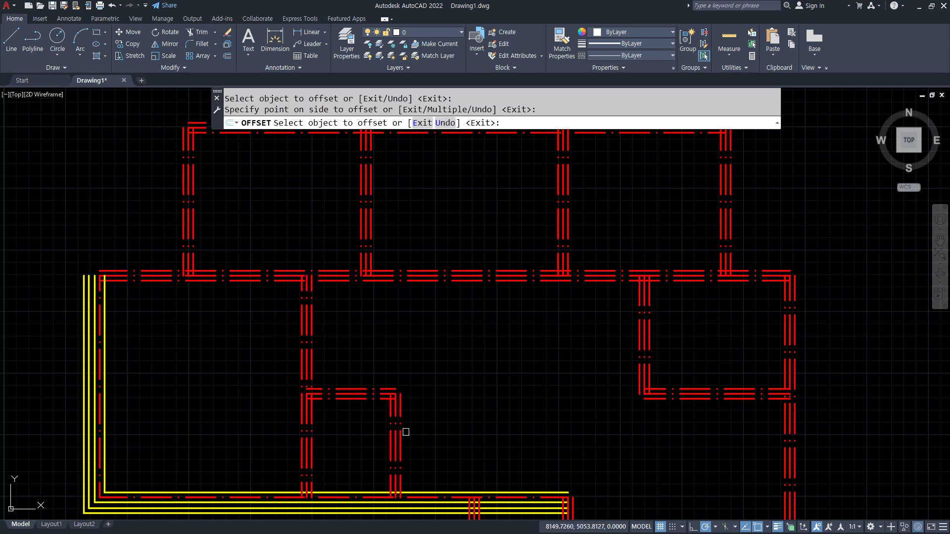
# Match the offset lines of the two vertical partitions above the cavity wall to the yellow wall line's properties
pyautogui.moveTo(405, 433); pyautogui.dragTo(374, 297, button='middle')
pyautogui.press('space')
pyautogui.scroll(6, 334, 386)
pyautogui.moveTo(314, 288); pyautogui.dragTo(363, 369, button='middle')
pyautogui.write('m')
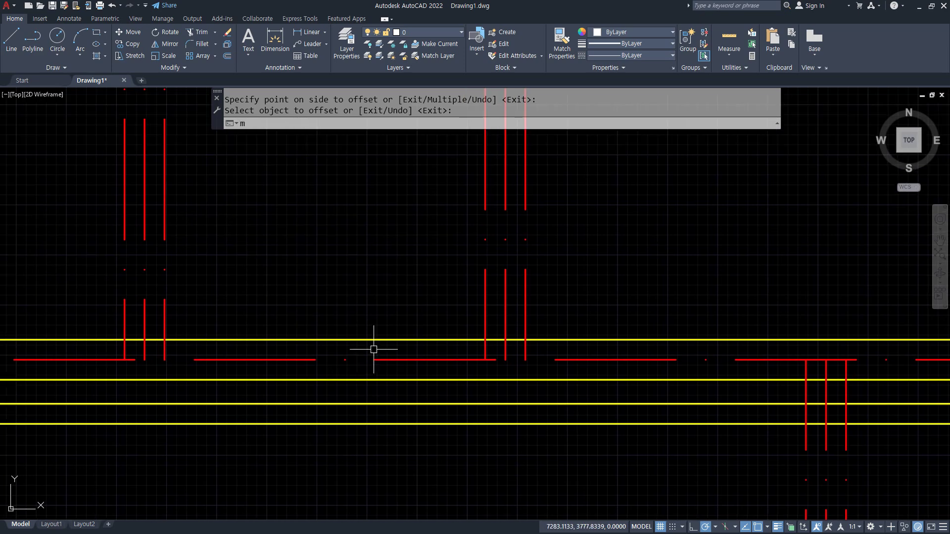
pyautogui.write('a')
pyautogui.press('Return')
pyautogui.click(372, 340)
pyautogui.click(525, 314)
pyautogui.click(485, 315)
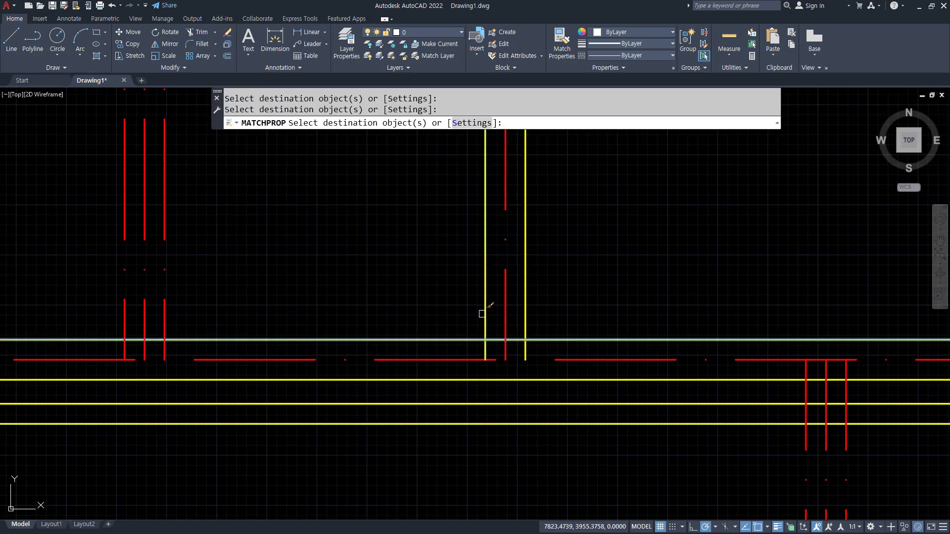
pyautogui.scroll(-2, 508, 287)
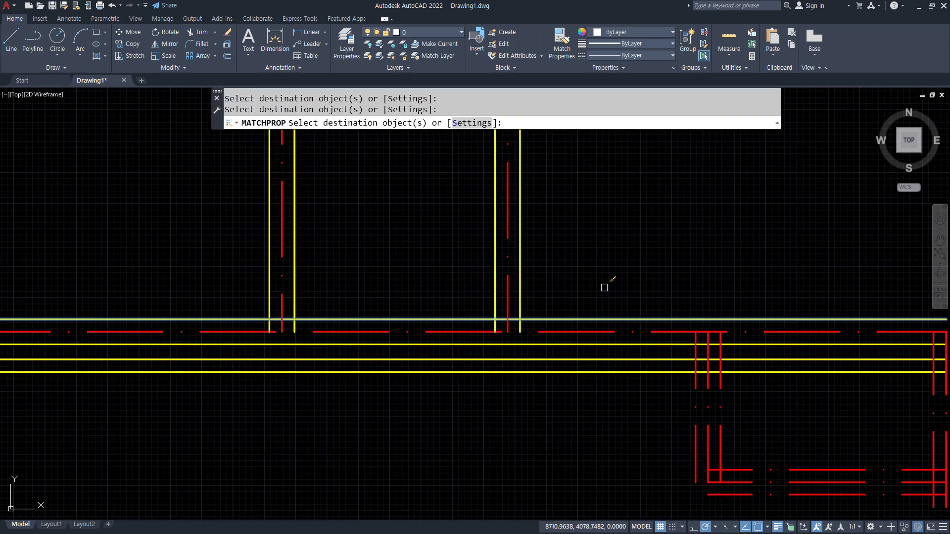
# Match the offset lines of the small room below the cavity wall, including its right wall, to the yellow wall line
pyautogui.moveTo(787, 485); pyautogui.dragTo(325, 416, button='middle')
pyautogui.scroll(2, 312, 418)
pyautogui.click(238, 374)
pyautogui.click(215, 394)
pyautogui.click(211, 432)
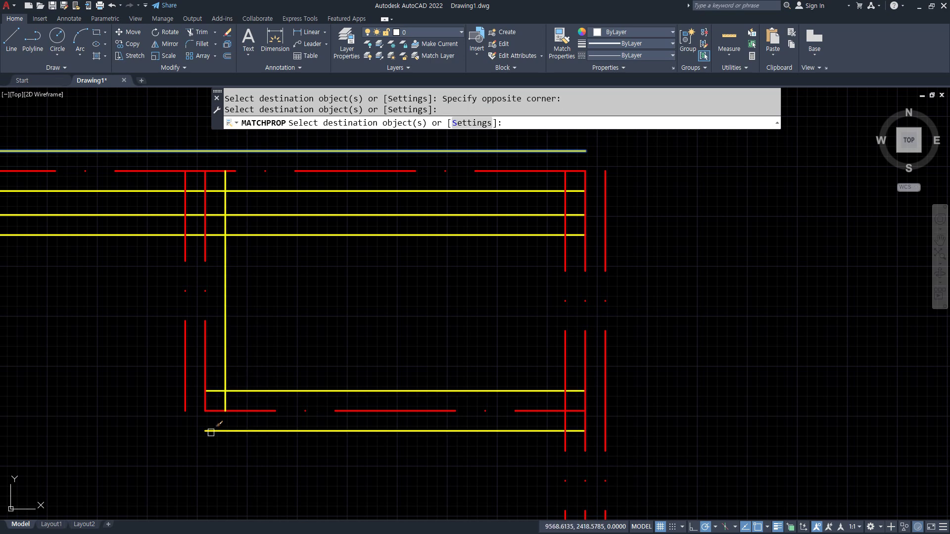
pyautogui.click(567, 361)
pyautogui.click(606, 357)
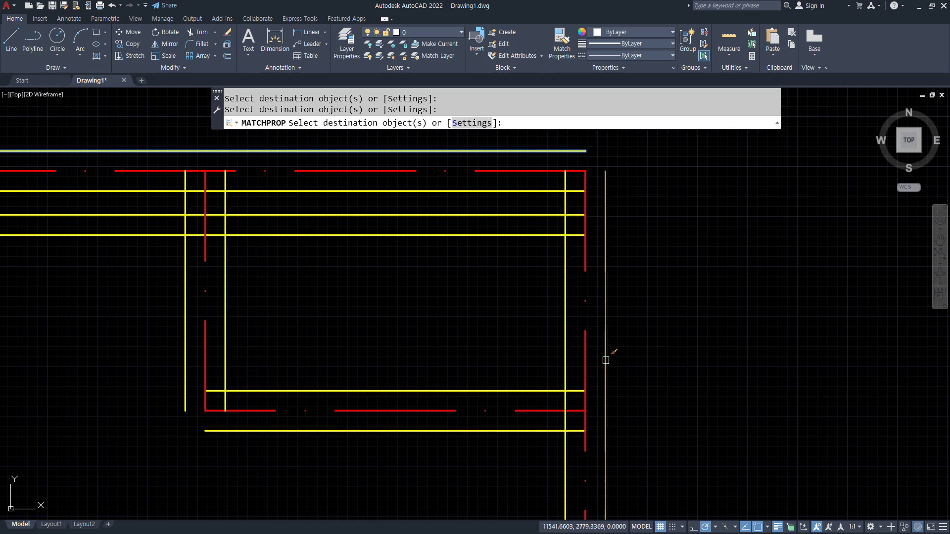
# Match the offset lines of the bottom horizontal wall and the long right-hand vertical wall to the yellow wall line
pyautogui.scroll(-2, 609, 356)
pyautogui.moveTo(609, 356); pyautogui.dragTo(430, 195, button='middle')
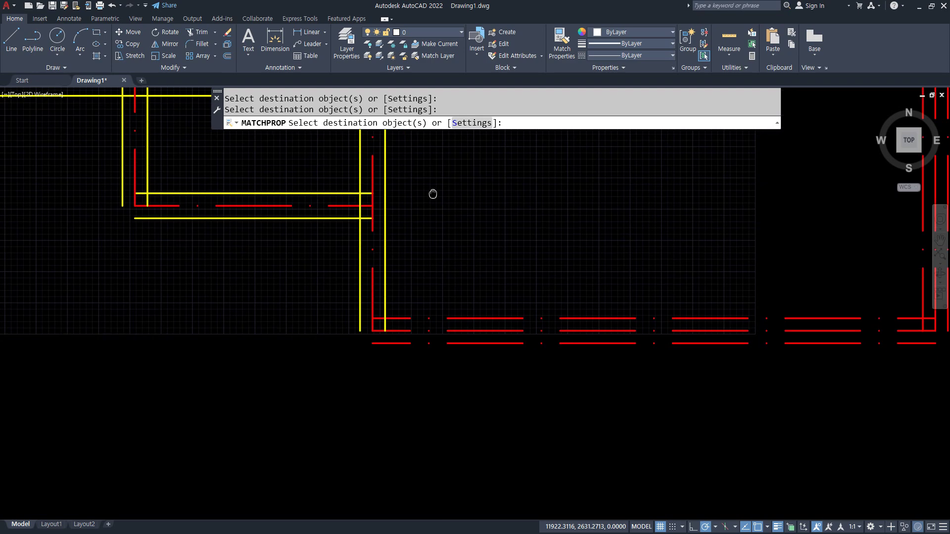
pyautogui.click(466, 320)
pyautogui.click(466, 346)
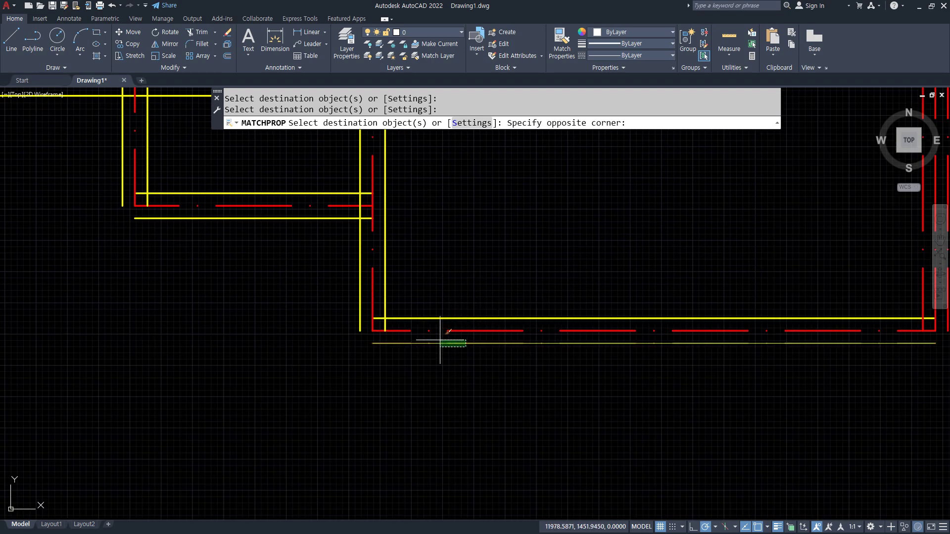
pyautogui.click(440, 340)
pyautogui.moveTo(648, 238); pyautogui.dragTo(253, 308, button='middle')
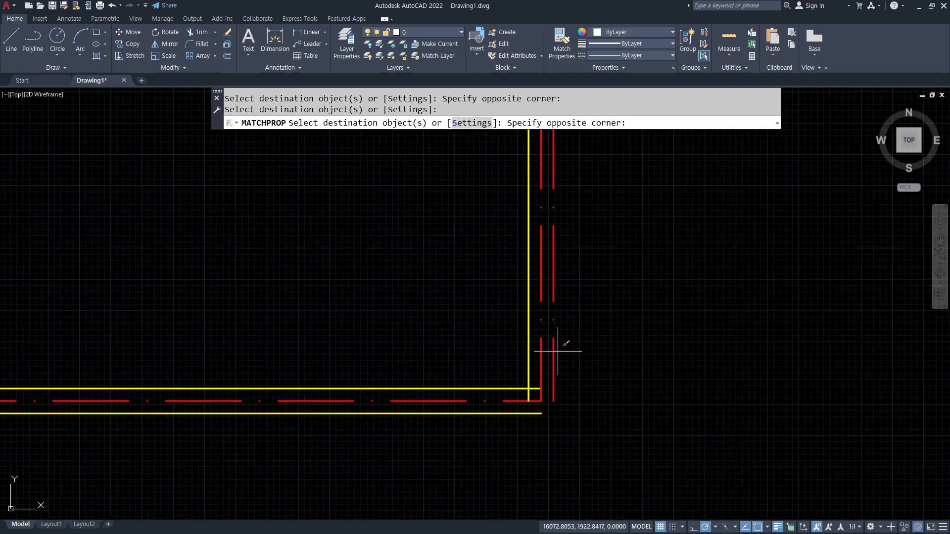
pyautogui.scroll(-4, 487, 290)
pyautogui.scroll(4, 503, 320)
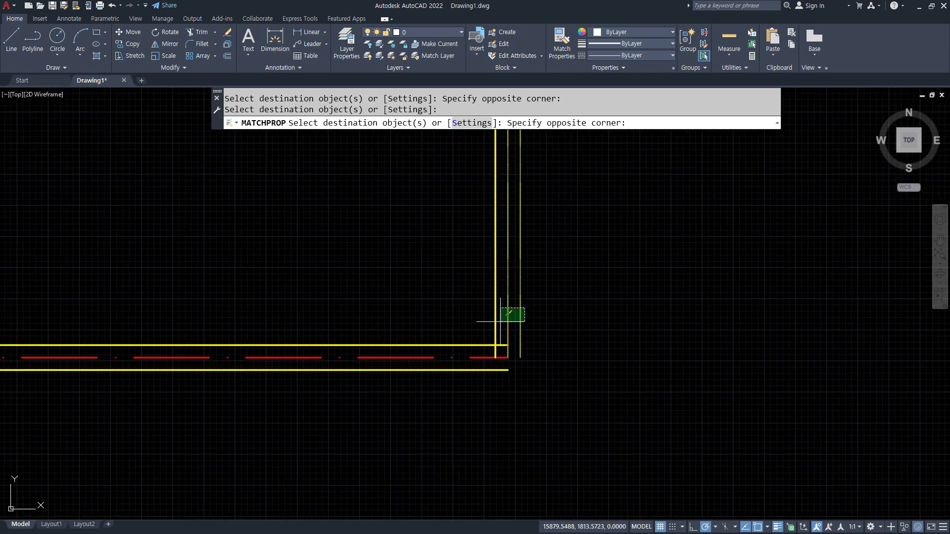
pyautogui.click(520, 323)
# Match the offset lines of the small upper-right room's lower and left walls to the yellow wall line
pyautogui.scroll(-6, 443, 282)
pyautogui.scroll(6, 356, 215)
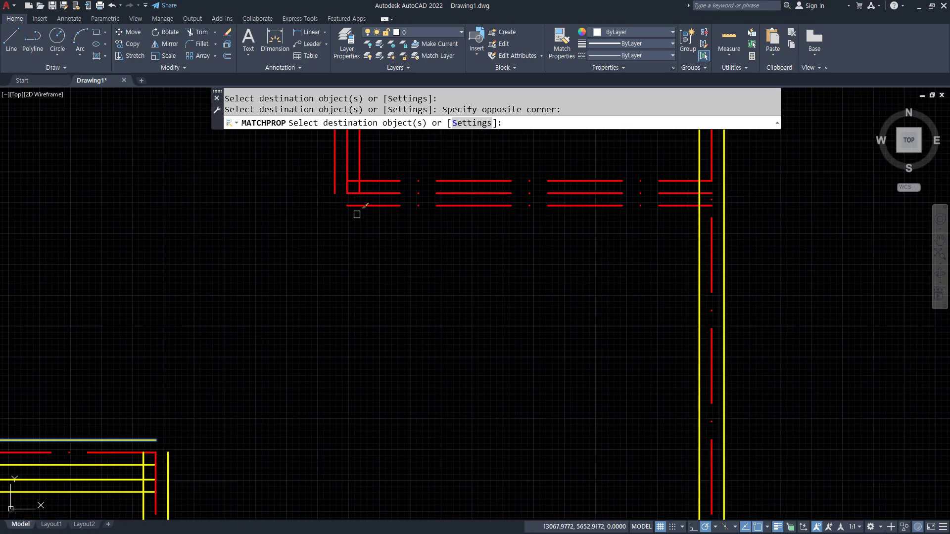
pyautogui.click(349, 207)
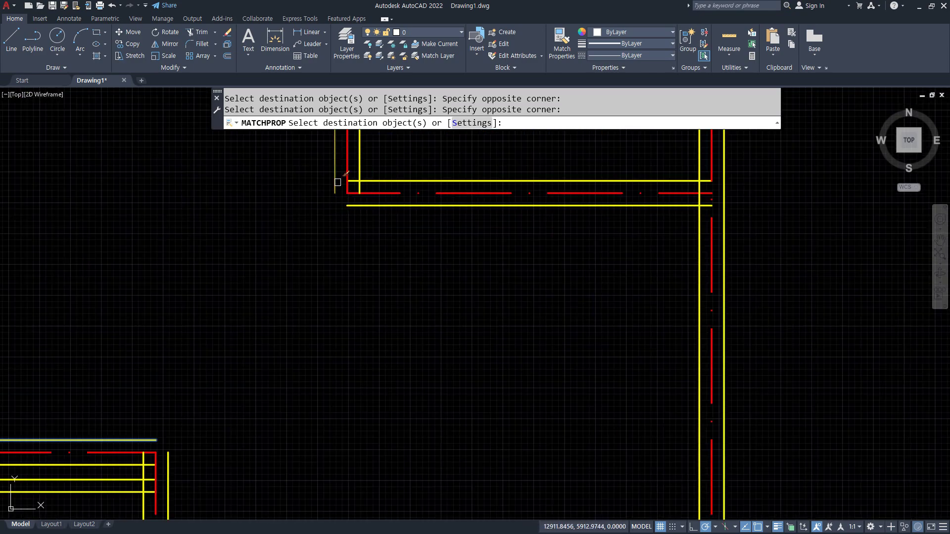
# Match the offset lines of the long middle horizontal wall and the top row's rightmost vertical wall to the yellow wall line
pyautogui.scroll(-5, 297, 170)
pyautogui.scroll(5, 329, 297)
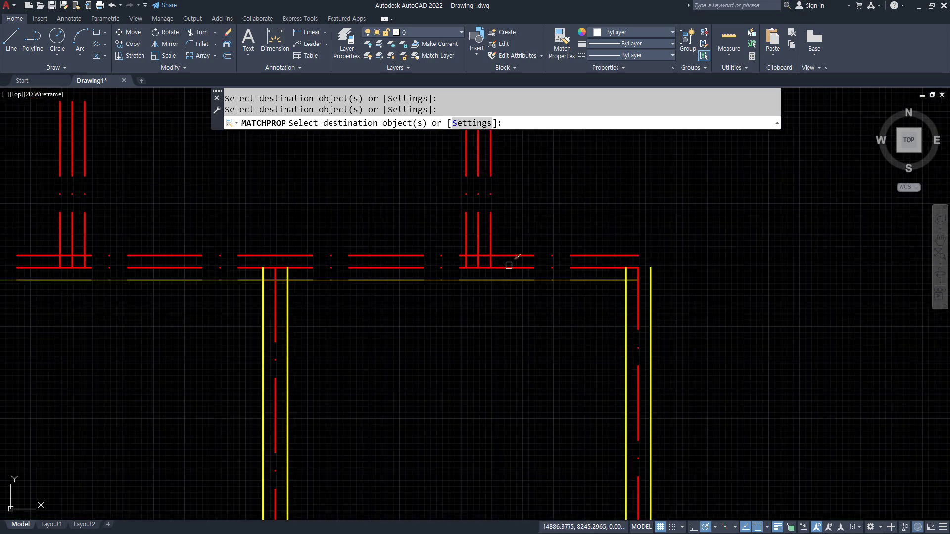
pyautogui.click(505, 236)
pyautogui.click(490, 258)
pyautogui.click(468, 238)
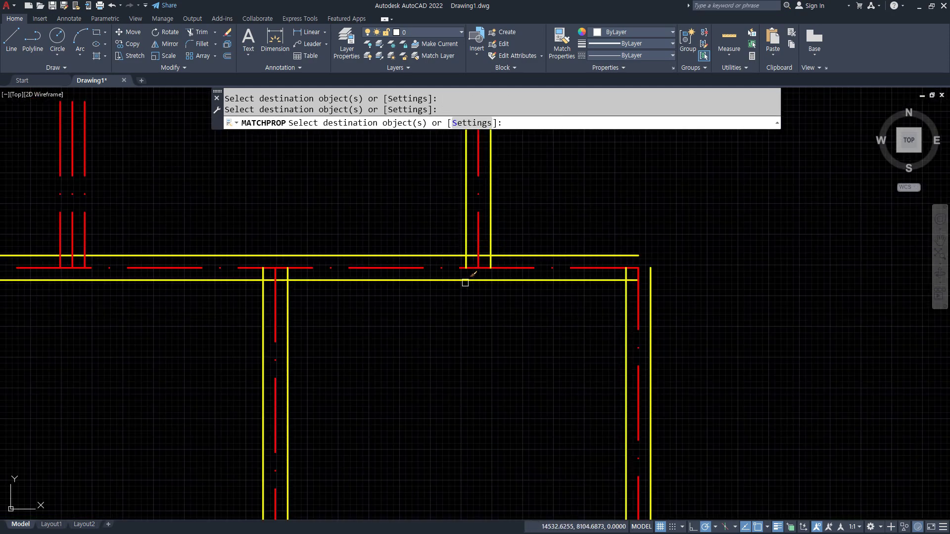
# Match the offset lines of the top horizontal wall and the top row's right-hand partition to the yellow wall line
pyautogui.scroll(-3, 218, 229)
pyautogui.scroll(3, 278, 242)
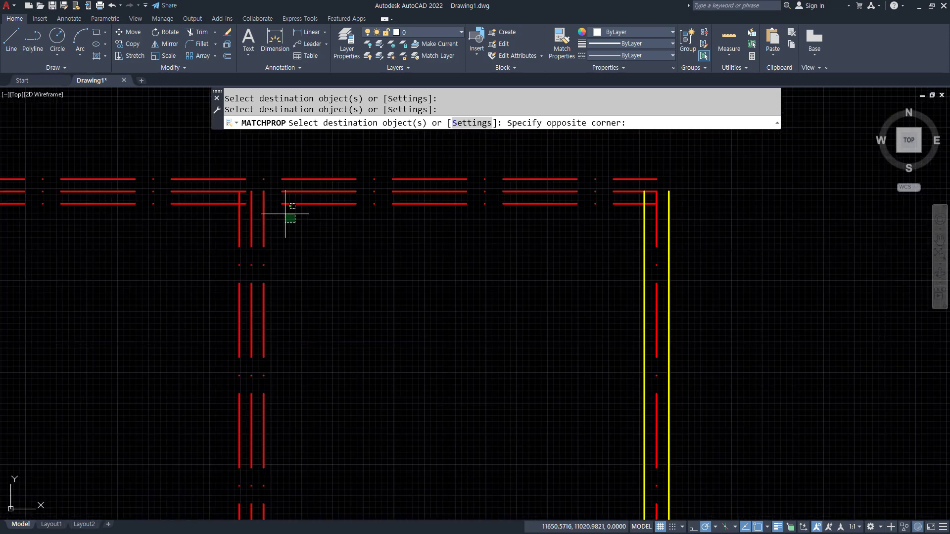
pyautogui.click(261, 197)
pyautogui.click(239, 180)
pyautogui.click(240, 195)
pyautogui.scroll(-4, 228, 305)
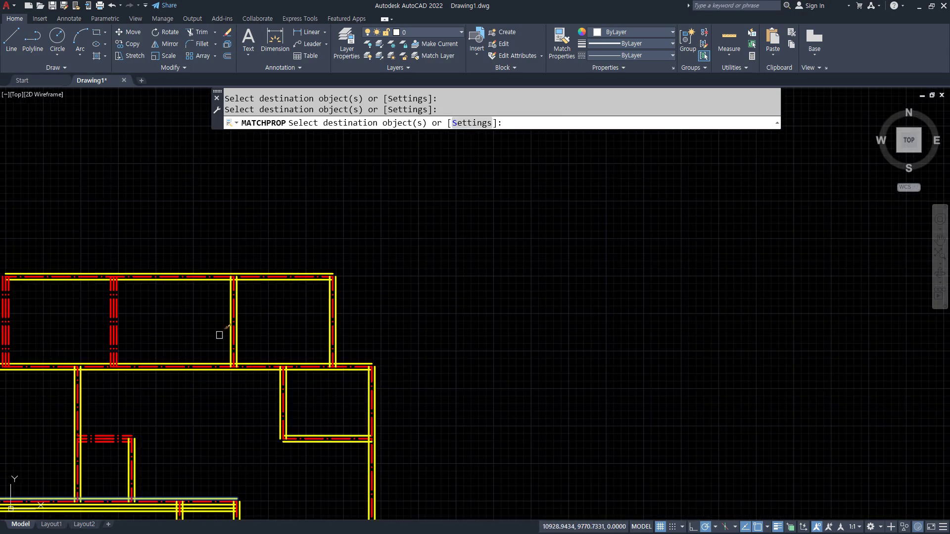
# Match the offset lines of the top row's left partition and leftmost vertical wall to the yellow wall line
pyautogui.scroll(5, 210, 229)
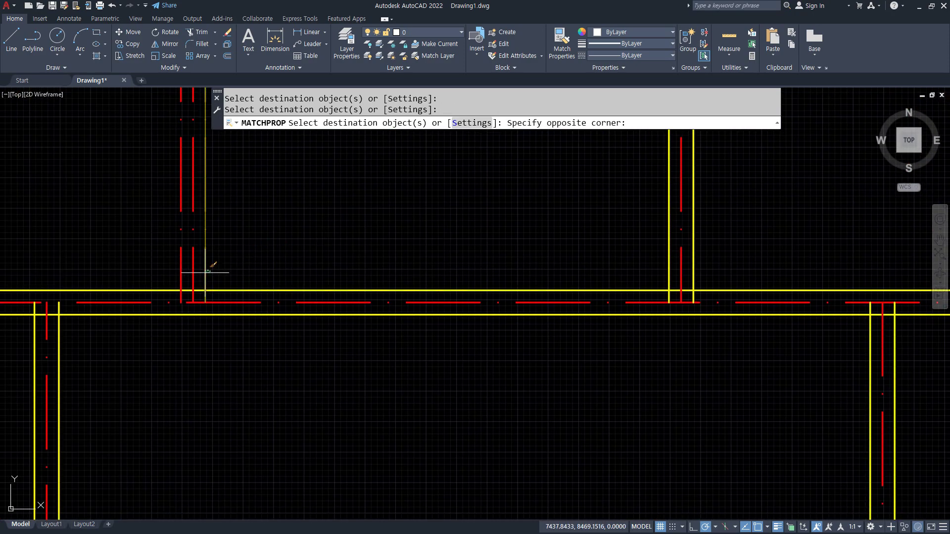
pyautogui.click(181, 276)
pyautogui.scroll(-5, 189, 267)
pyautogui.scroll(4, 89, 213)
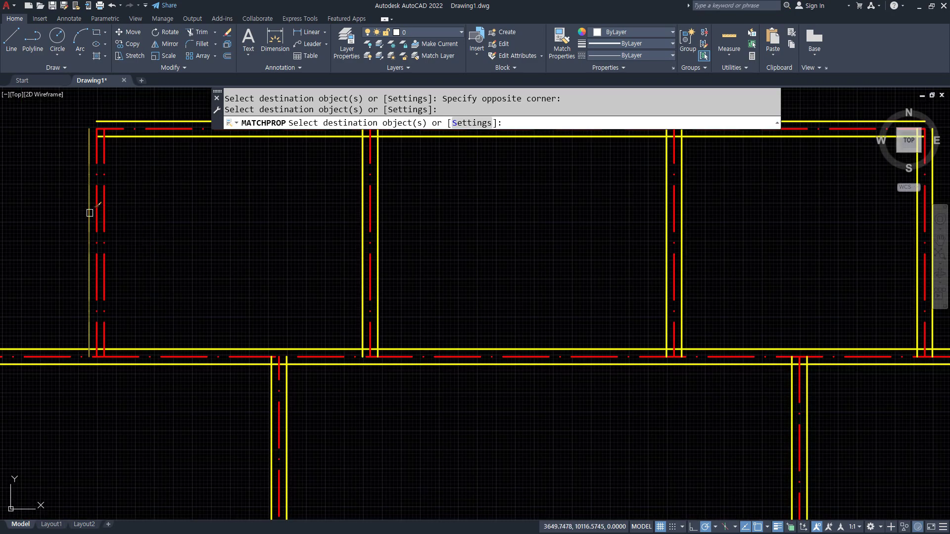
pyautogui.scroll(-3, 123, 277)
# Match the top wall's offset lines of the small room beside the large left room to the yellow wall line
pyautogui.moveTo(137, 286); pyautogui.dragTo(153, 195, button='middle')
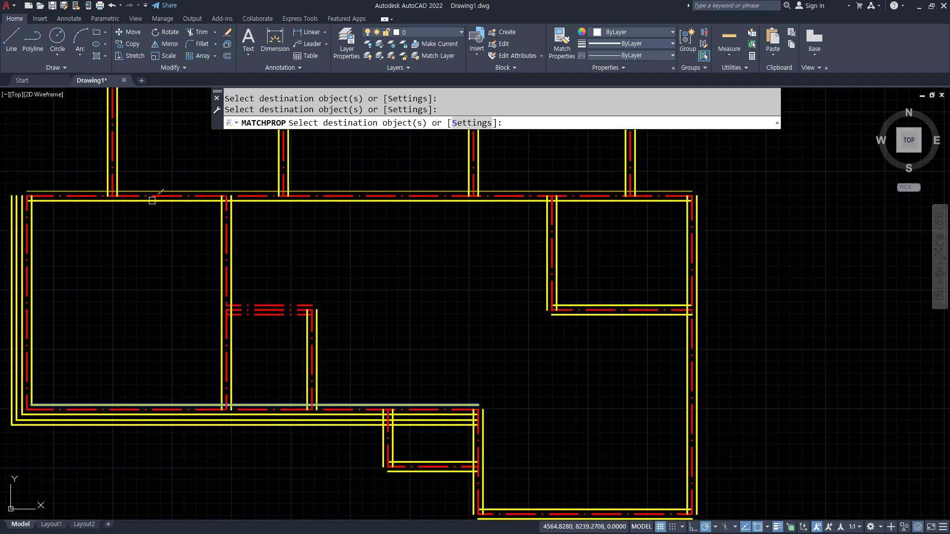
pyautogui.scroll(5, 267, 327)
pyautogui.press('Escape')
pyautogui.scroll(-5, 212, 307)
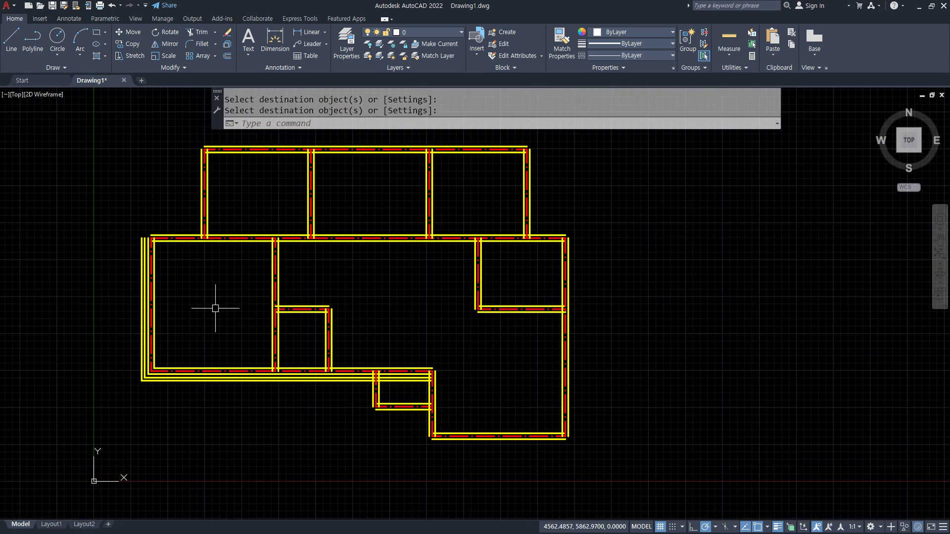
# Fillet the middle horizontal wall's upper line with the layered wall's second vertical line from inside into a sharp corner
pyautogui.scroll(5, 229, 187)
pyautogui.write('f')
pyautogui.press('Return')
pyautogui.click(233, 188)
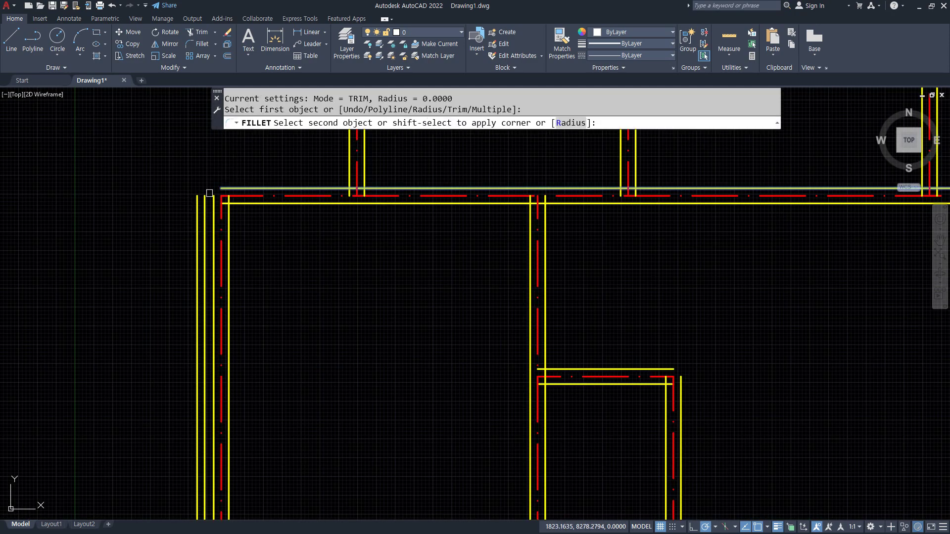
pyautogui.click(214, 213)
# Fillet the middle horizontal wall's lower line with the layered left wall's innermost vertical line into a sharp inner corner
pyautogui.scroll(3, 230, 211)
pyautogui.press('Return')
pyautogui.click(233, 191)
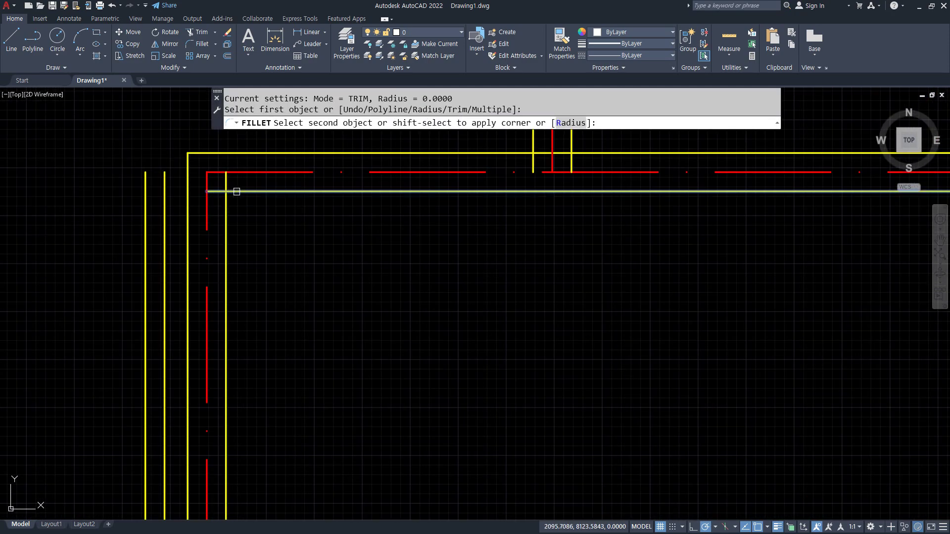
pyautogui.click(230, 211)
# Trim the middle horizontal wall's upper line where the top row's leftmost vertical wall meets it
pyautogui.moveTo(476, 226); pyautogui.dragTo(318, 354, button='middle')
pyautogui.write('tr')
pyautogui.press('Return')
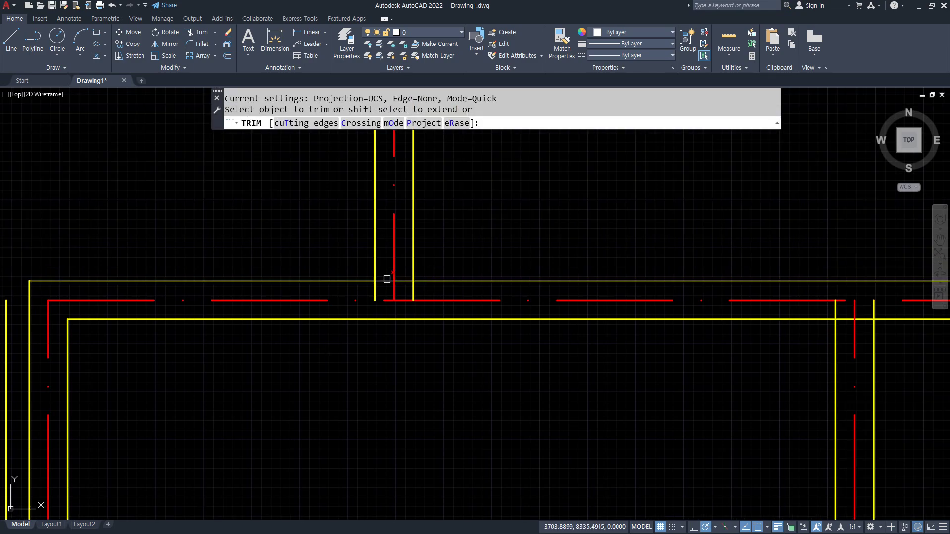
pyautogui.click(385, 280)
pyautogui.press('Return')
# Fillet both lines of the top row's leftmost vertical wall with the middle wall's upper line into sharp corners
pyautogui.write('f')
pyautogui.press('Return')
pyautogui.click(374, 266)
pyautogui.click(363, 278)
pyautogui.press('Return')
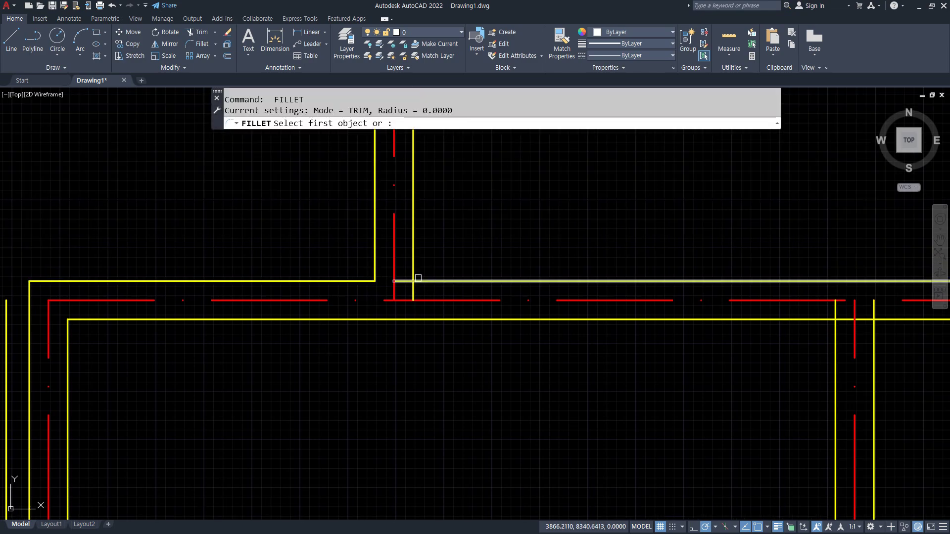
pyautogui.click(403, 280)
pyautogui.click(412, 268)
# Fillet the inner and outer wall lines at the top row's upper-left corner into sharp corners
pyautogui.scroll(-5, 397, 227)
pyautogui.scroll(5, 259, 197)
pyautogui.moveTo(259, 196); pyautogui.dragTo(233, 322, button='middle')
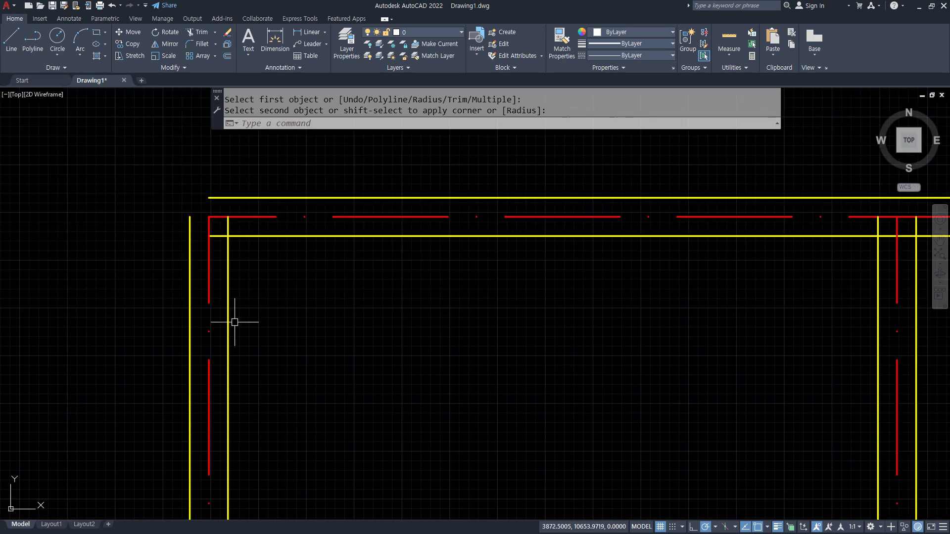
pyautogui.press('Return')
pyautogui.click(238, 237)
pyautogui.click(228, 238)
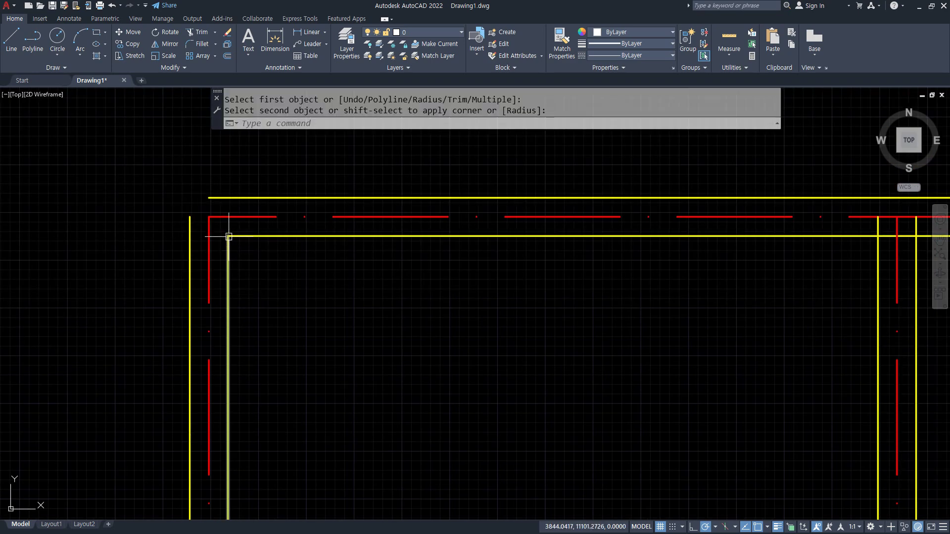
pyautogui.press('Return')
pyautogui.click(226, 199)
pyautogui.click(189, 226)
# Trim the top wall's lower line where the top row's left partition meets it
pyautogui.scroll(-5, 341, 290)
pyautogui.moveTo(540, 311); pyautogui.dragTo(170, 275, button='middle')
pyautogui.scroll(5, 331, 223)
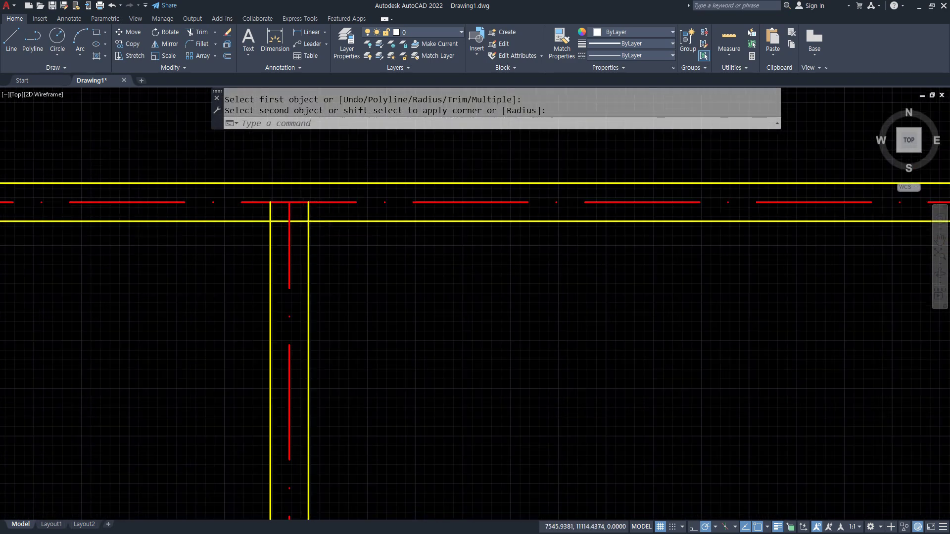
pyautogui.scroll(2, 327, 227)
pyautogui.write('tr')
pyautogui.press('Return')
pyautogui.click(281, 217)
pyautogui.press('Return')
# Fillet both lines of the top row's left partition with the top wall's lower line into sharp corners
pyautogui.write('f')
pyautogui.press('Return')
pyautogui.click(313, 220)
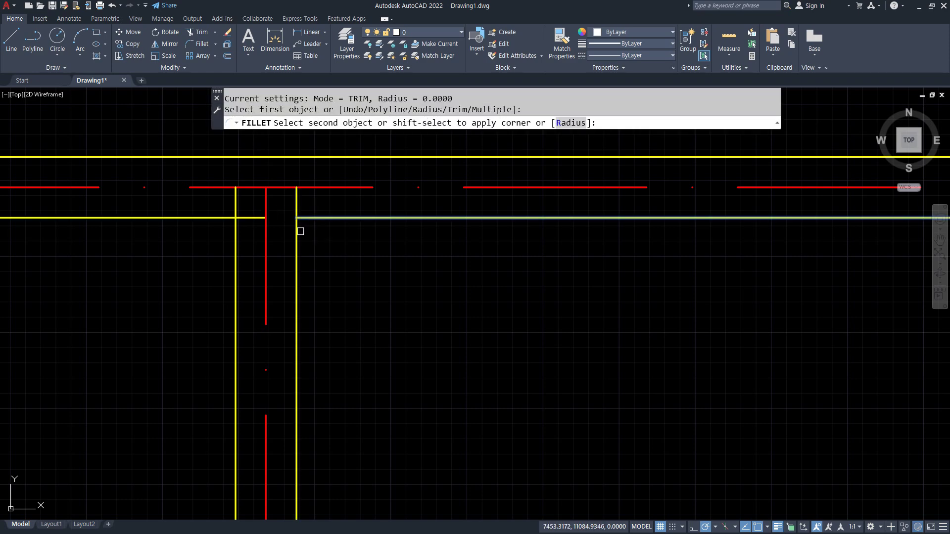
pyautogui.click(298, 232)
pyautogui.press('Return')
pyautogui.click(227, 218)
pyautogui.click(236, 233)
# Trim the top wall's lower line where the top row's right-hand partition meets it
pyautogui.scroll(-4, 276, 255)
pyautogui.moveTo(583, 331); pyautogui.dragTo(225, 319, button='middle')
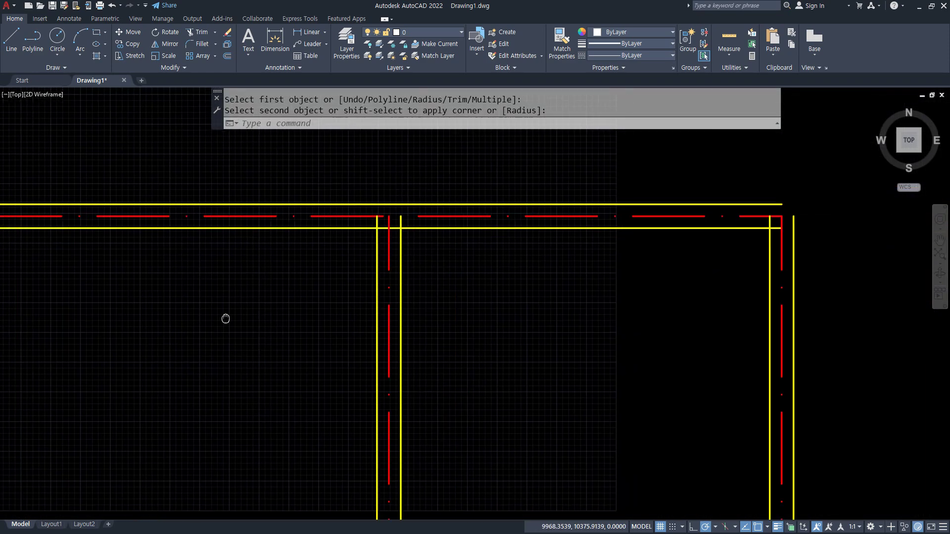
pyautogui.scroll(2, 385, 251)
pyautogui.write('tr')
pyautogui.press('Return')
pyautogui.click(402, 213)
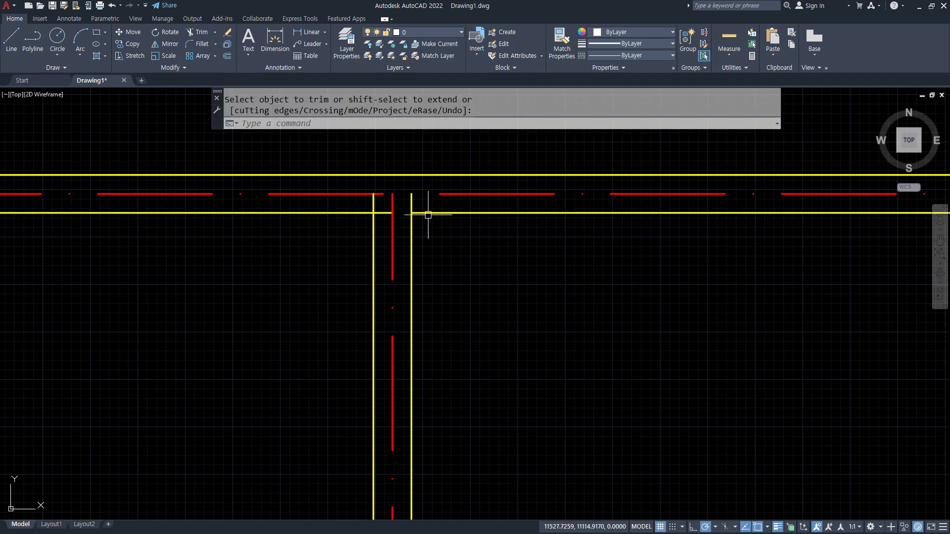
pyautogui.press('Return')
# Fillet both lines of the top row's right-hand partition with the top wall's lower line into sharp corners
pyautogui.write('f')
pyautogui.press('Return')
pyautogui.click(430, 213)
pyautogui.click(412, 235)
pyautogui.press('Return')
pyautogui.click(365, 213)
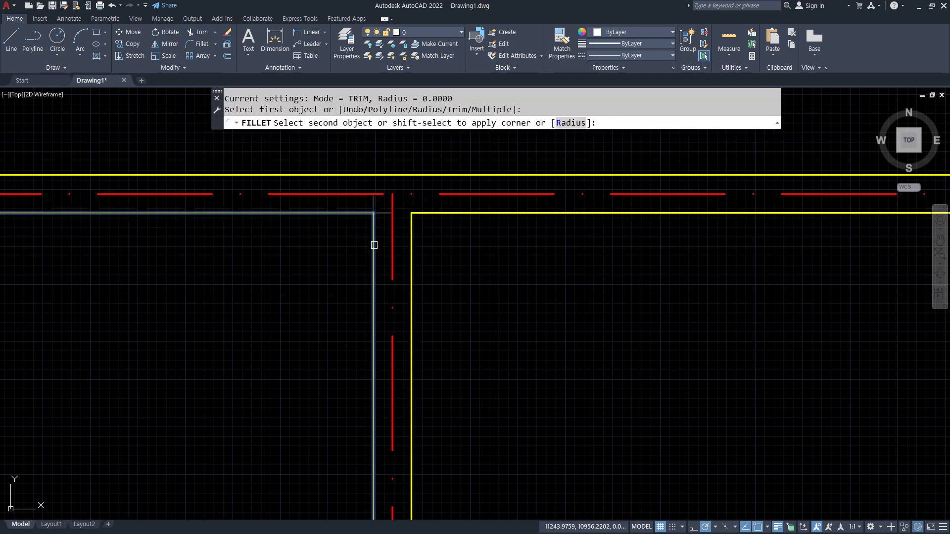
pyautogui.click(374, 245)
# Fillet the inner and outer wall lines at the top row's upper-right corner into sharp corners
pyautogui.scroll(-4, 403, 264)
pyautogui.scroll(4, 418, 219)
pyautogui.press('Return')
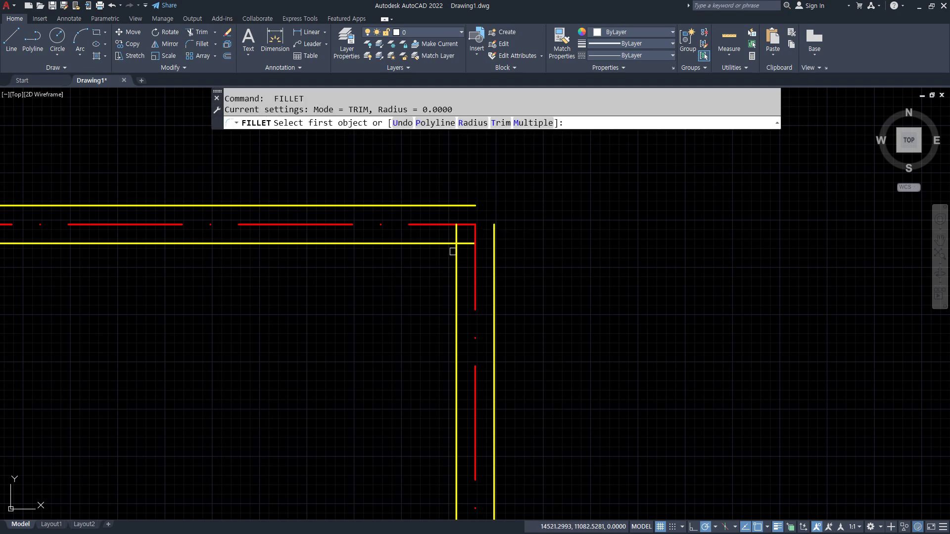
pyautogui.click(441, 243)
pyautogui.press('Return')
pyautogui.click(459, 206)
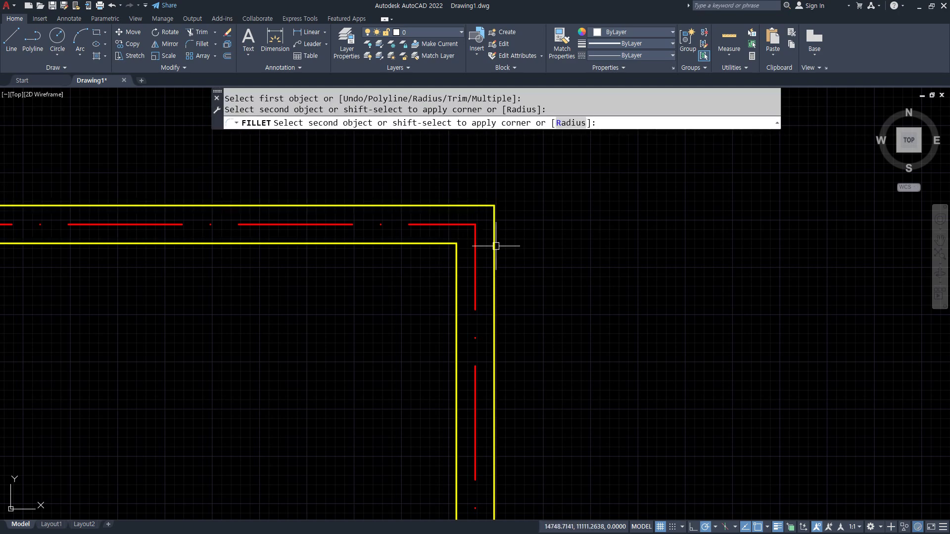
pyautogui.click(496, 244)
# Trim the middle horizontal wall's upper line where the top row's rightmost vertical wall meets it
pyautogui.scroll(-2, 486, 397)
pyautogui.scroll(-3, 485, 397)
pyautogui.scroll(4, 490, 470)
pyautogui.write('tr')
pyautogui.press('Return')
pyautogui.click(466, 320)
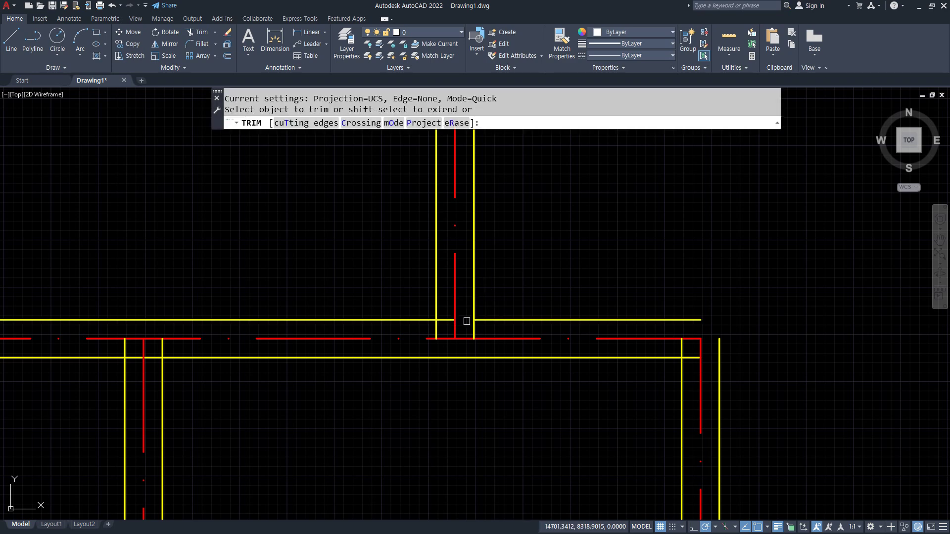
pyautogui.press('Return')
# Fillet both lines of the top row's rightmost vertical wall with the middle wall's upper line into sharp corners
pyautogui.write('f')
pyautogui.press('Return')
pyautogui.click(496, 321)
pyautogui.click(475, 307)
pyautogui.press('Return')
pyautogui.click(436, 307)
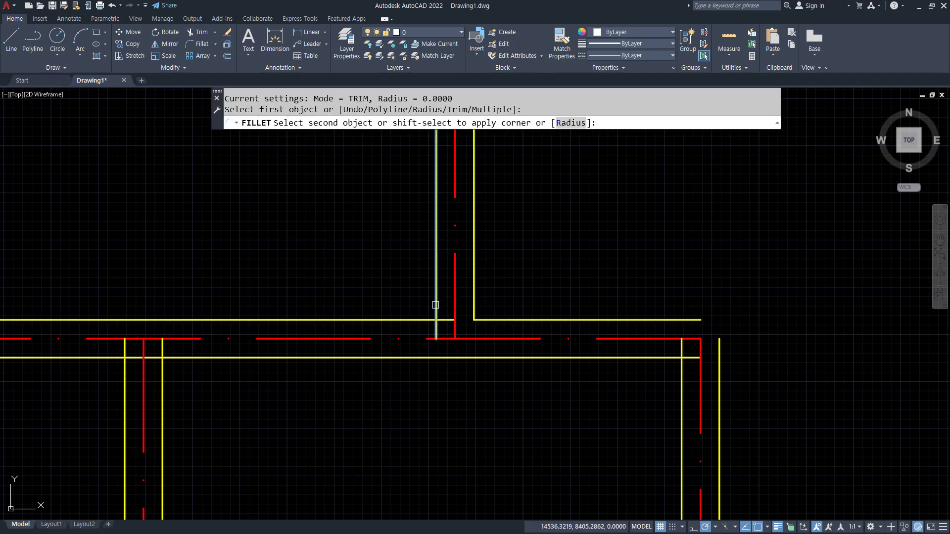
pyautogui.click(418, 320)
# Fillet the outer and inner lines where the middle horizontal wall's right end meets the right exterior wall
pyautogui.press('Return')
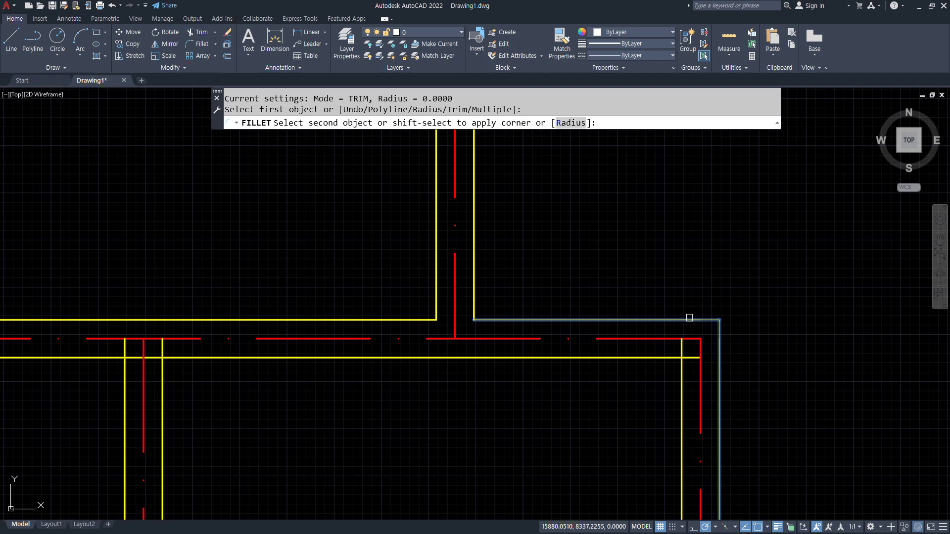
pyautogui.click(690, 319)
pyautogui.press('Return')
pyautogui.click(666, 361)
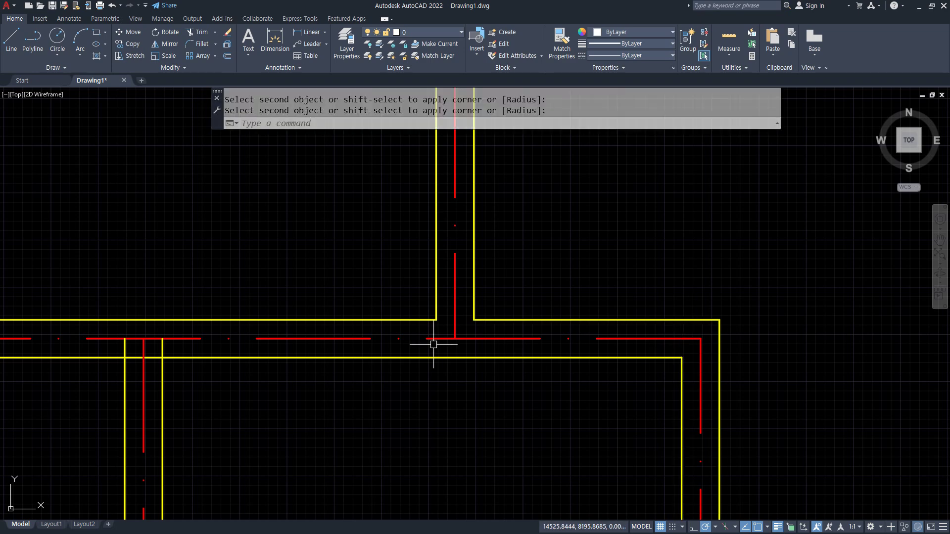
# Trim the middle horizontal wall's lower line where the small right-hand room's left wall meets it
pyautogui.moveTo(198, 338); pyautogui.dragTo(509, 299, button='middle')
pyautogui.write('tr')
pyautogui.press('Return')
pyautogui.click(466, 318)
pyautogui.press('Return')
# Fillet both lines of the small right-hand room's left wall with the middle wall's lower line into sharp corners
pyautogui.write('f')
pyautogui.press('Return')
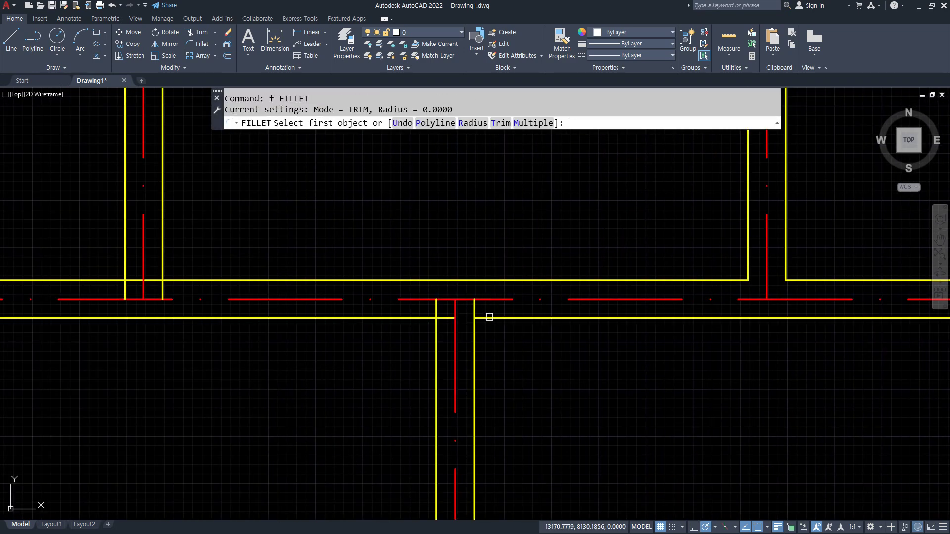
pyautogui.click(482, 318)
pyautogui.click(474, 329)
pyautogui.press('Return')
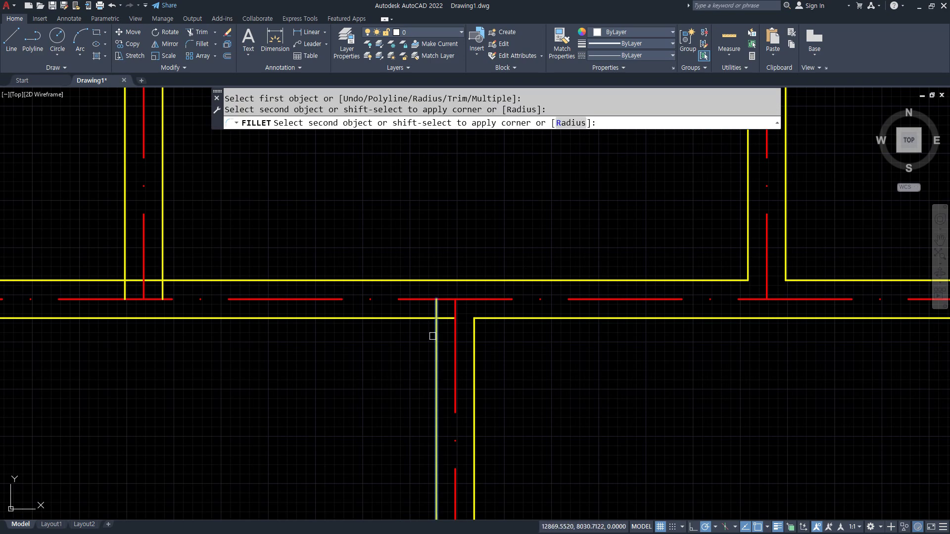
pyautogui.click(419, 323)
# Trim the middle horizontal wall's upper line where the top row's right-hand partition meets it
pyautogui.moveTo(133, 279); pyautogui.dragTo(329, 333, button='middle')
pyautogui.write('tr')
pyautogui.press('Return')
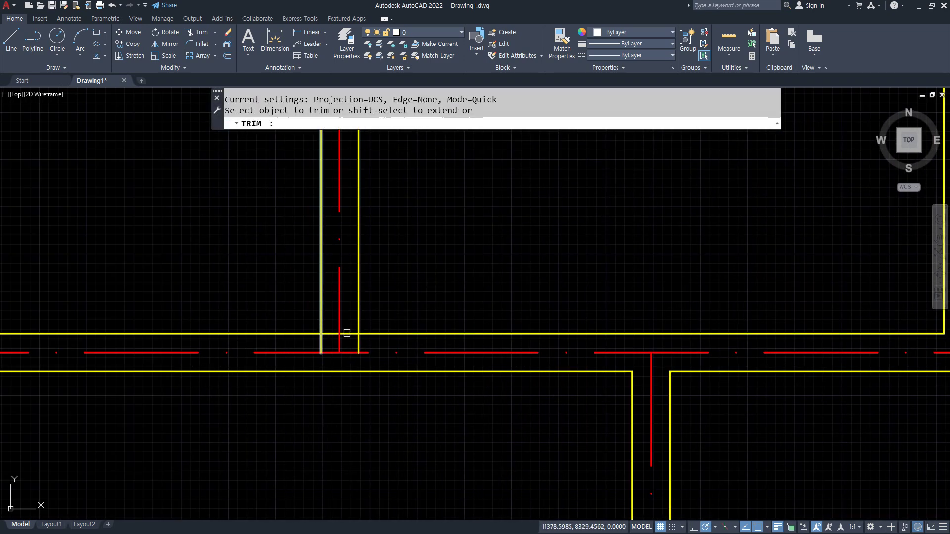
pyautogui.press('Return')
# Fillet both lines of the top row's right-hand partition with the middle wall's upper line into sharp corners
pyautogui.write('f')
pyautogui.press('Return')
pyautogui.click(369, 333)
pyautogui.click(358, 315)
pyautogui.press('Return')
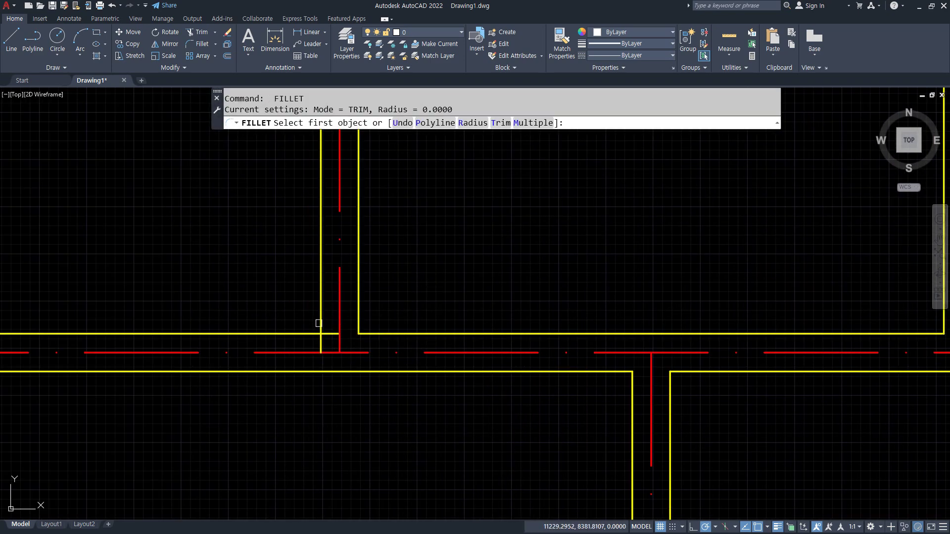
pyautogui.click(304, 335)
pyautogui.scroll(-6, 304, 337)
pyautogui.click(280, 330)
# Trim the middle horizontal wall's upper line where the top row's left partition meets it
pyautogui.moveTo(120, 302); pyautogui.dragTo(310, 300, button='middle')
pyautogui.scroll(6, 300, 317)
pyautogui.scroll(2, 302, 321)
pyautogui.write('tr')
pyautogui.press('Return')
pyautogui.click(344, 367)
pyautogui.press('Return')
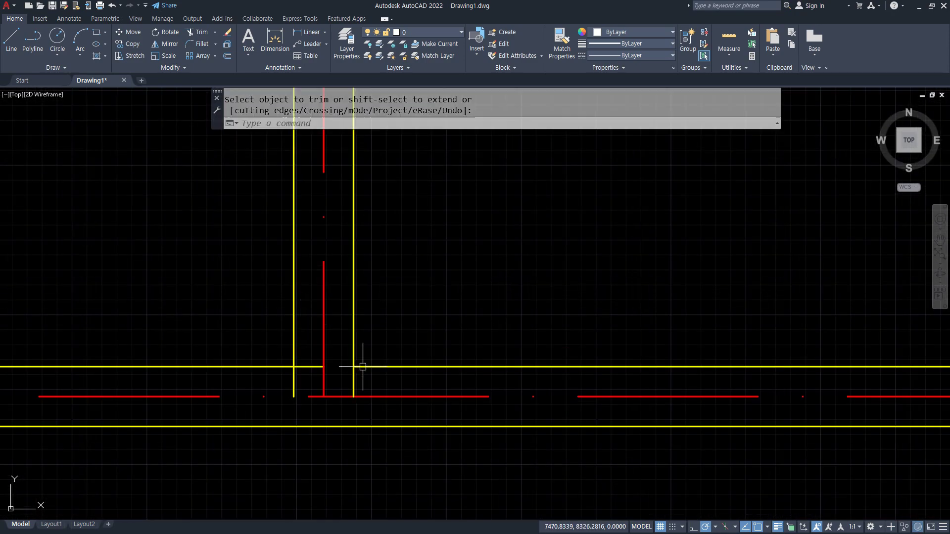
# Fillet both lines of the top row's left partition with the middle wall's upper line into sharp corners
pyautogui.write('f')
pyautogui.press('Return')
pyautogui.click(363, 367)
pyautogui.click(355, 358)
pyautogui.press('Return')
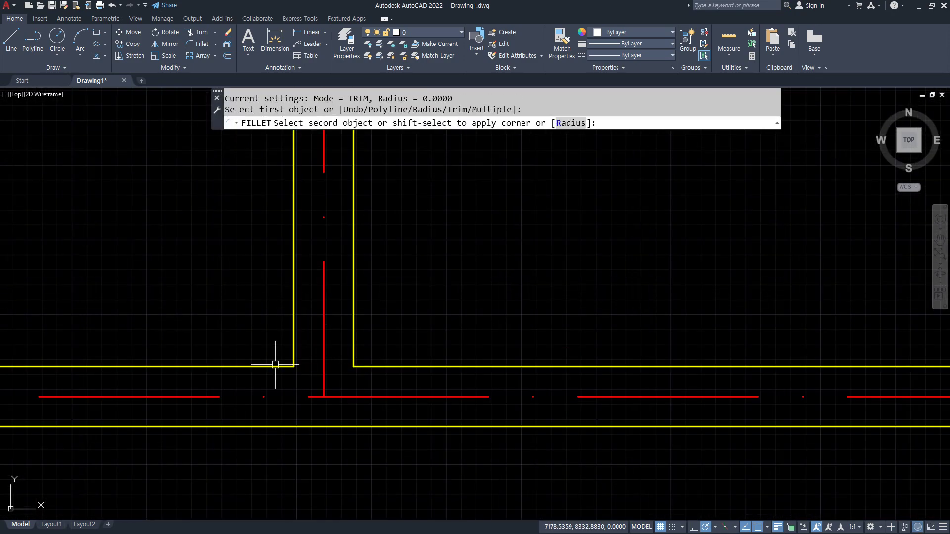
pyautogui.click(276, 364)
# Trim the middle horizontal wall's lower line where the large left room's right-hand wall meets it
pyautogui.scroll(-4, 251, 342)
pyautogui.moveTo(172, 329); pyautogui.dragTo(563, 280, button='middle')
pyautogui.scroll(2, 264, 292)
pyautogui.moveTo(697, 340); pyautogui.dragTo(455, 229, button='middle')
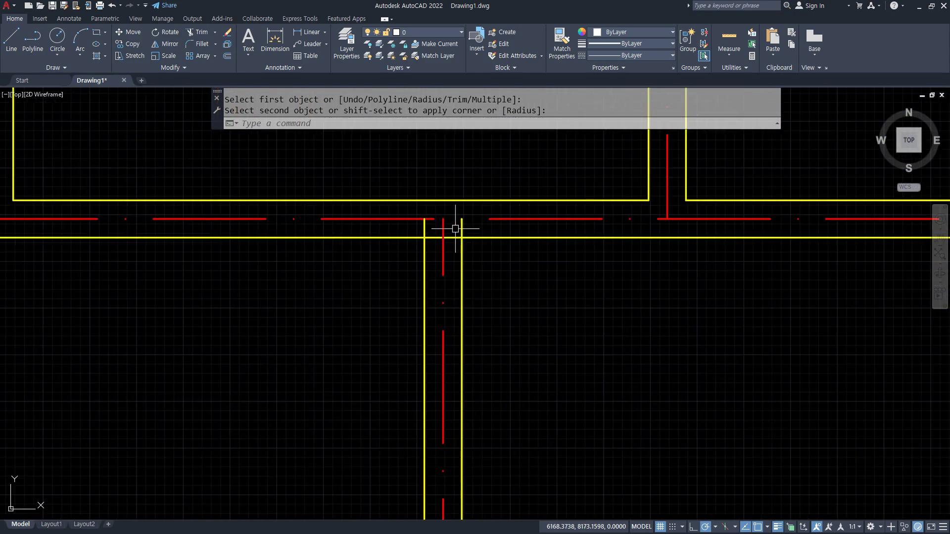
pyautogui.write('tr')
pyautogui.press('Return')
pyautogui.click(453, 238)
pyautogui.press('Return')
# Fillet both lines of the large left room's right-hand wall with the middle wall's lower line into sharp corners
pyautogui.write('f')
pyautogui.press('Return')
pyautogui.click(470, 238)
pyautogui.click(461, 251)
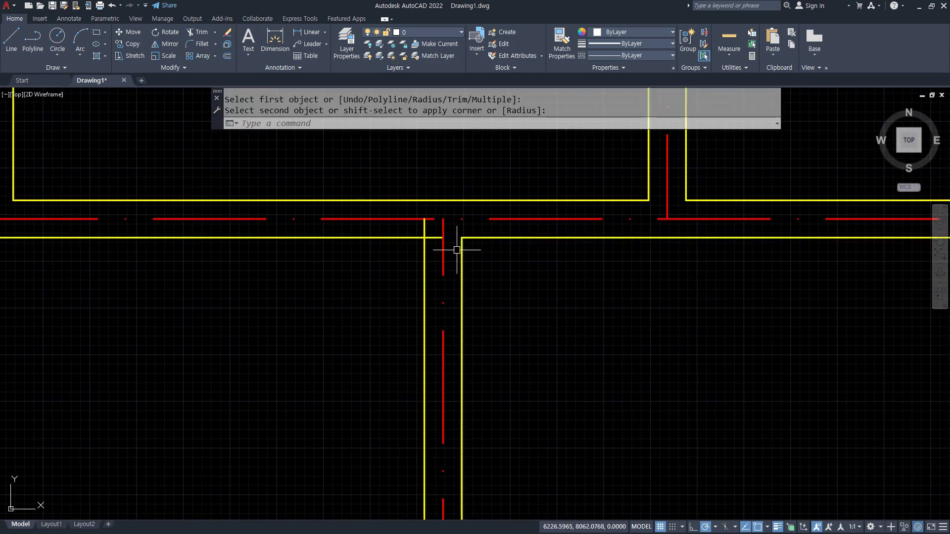
pyautogui.press('Return')
pyautogui.click(425, 253)
pyautogui.click(407, 237)
# Fillet the inner and outer wall lines at the small right-hand room's lower-left corner into sharp corners
pyautogui.scroll(-6, 438, 238)
pyautogui.moveTo(681, 252); pyautogui.dragTo(430, 241, button='middle')
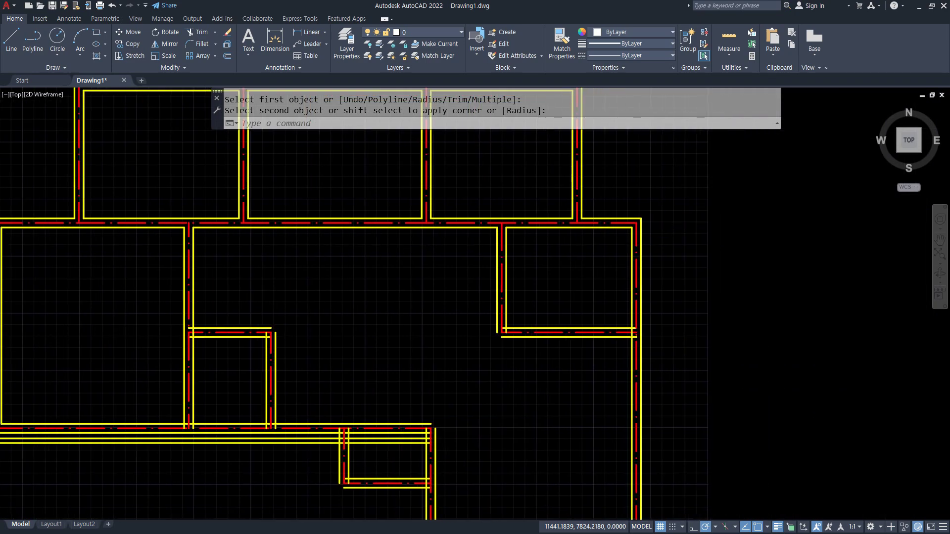
pyautogui.scroll(-4, 495, 287)
pyautogui.scroll(7, 555, 287)
pyautogui.press('Return')
pyautogui.click(555, 288)
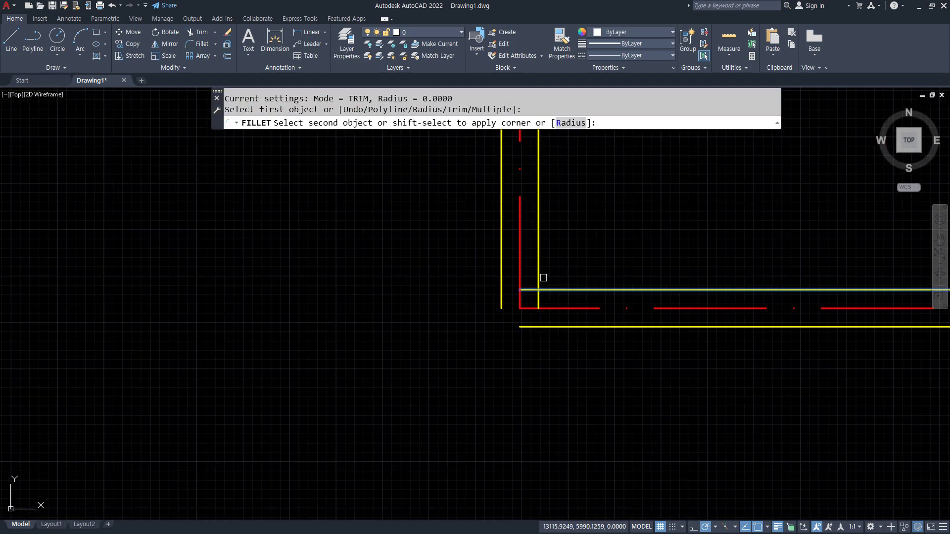
pyautogui.click(539, 276)
pyautogui.press('Return')
pyautogui.click(501, 284)
pyautogui.click(533, 327)
# Trim the right exterior wall's inner line across the small right-hand room's bottom wall and fillet the junction's corners
pyautogui.scroll(-4, 532, 328)
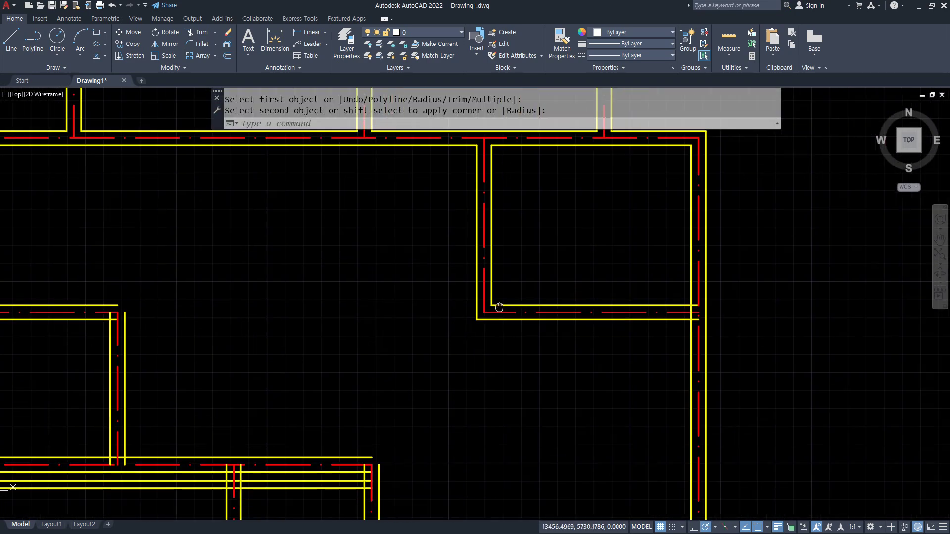
pyautogui.scroll(5, 535, 265)
pyautogui.write('tr')
pyautogui.press('Return')
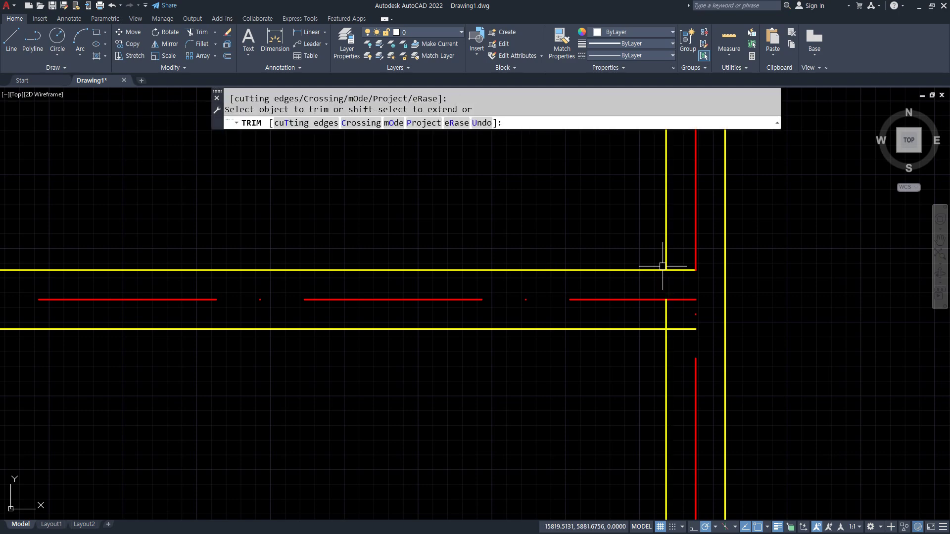
pyautogui.click(630, 332)
# Fillet the inner and outer wall lines at the large lower-right room's bottom-left corner into sharp corners
pyautogui.scroll(-6, 572, 325)
pyautogui.moveTo(406, 343); pyautogui.dragTo(400, 189, button='middle')
pyautogui.moveTo(278, 380); pyautogui.dragTo(364, 364, button='middle')
pyautogui.scroll(2, 365, 365)
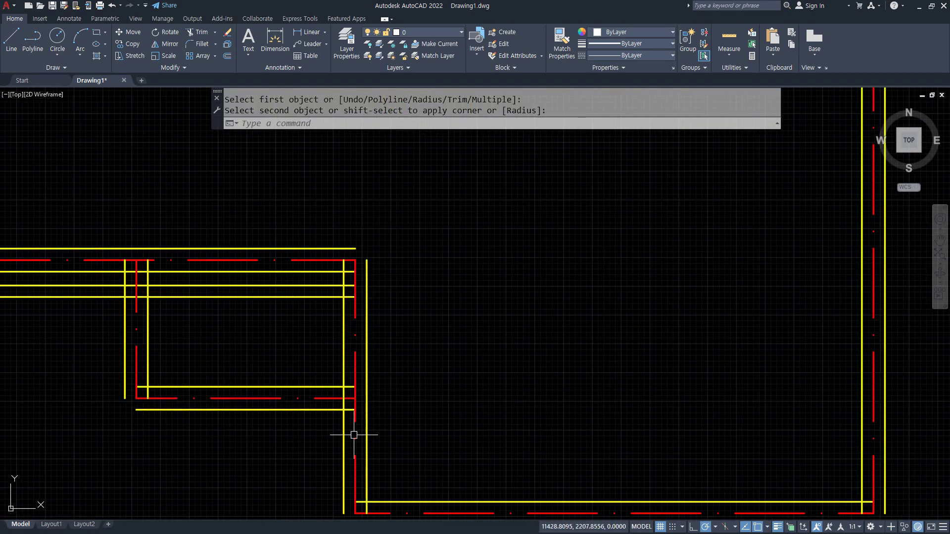
pyautogui.moveTo(365, 492); pyautogui.dragTo(391, 355, button='middle')
pyautogui.write('f')
pyautogui.press('Return')
pyautogui.click(405, 365)
pyautogui.click(394, 355)
pyautogui.press('Return')
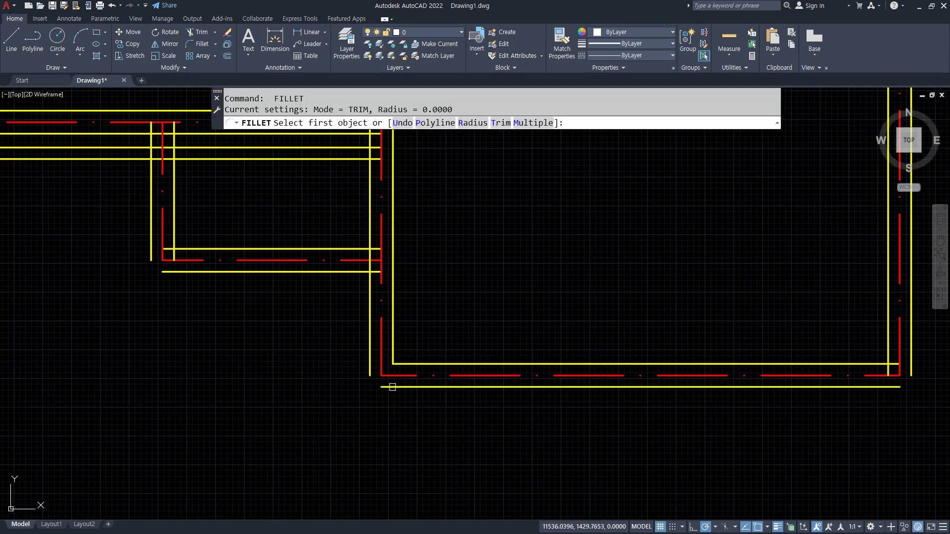
pyautogui.click(392, 387)
pyautogui.click(372, 358)
# Trim the large lower-right room's outer left wall line across the small lower room's bottom wall and fillet the junction's outer corner
pyautogui.write('tr')
pyautogui.press('Return')
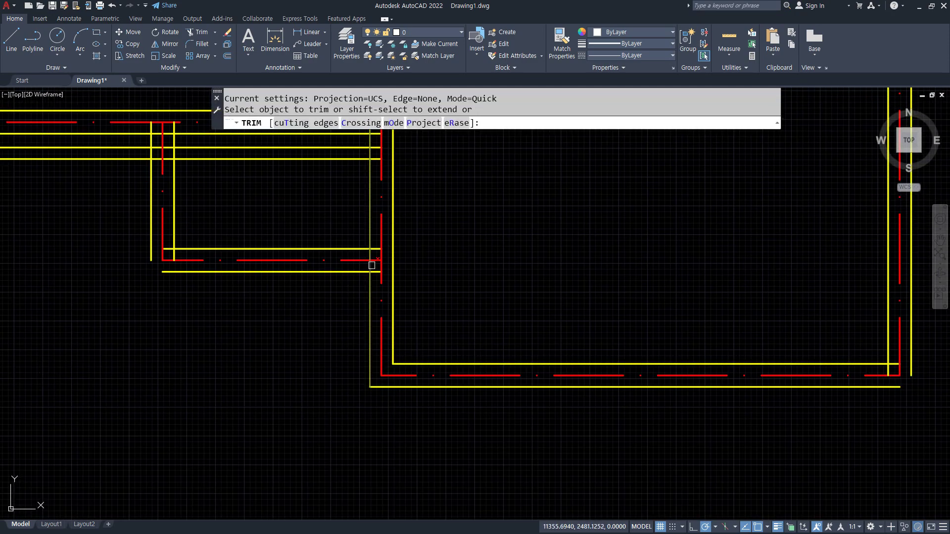
pyautogui.press('Return')
pyautogui.write('f')
pyautogui.press('Return')
pyautogui.click(370, 278)
pyautogui.click(339, 273)
# Fillet the small lower room's outer and inner bottom-left corners and its inner bottom-right corner into sharp corners
pyautogui.press('Return')
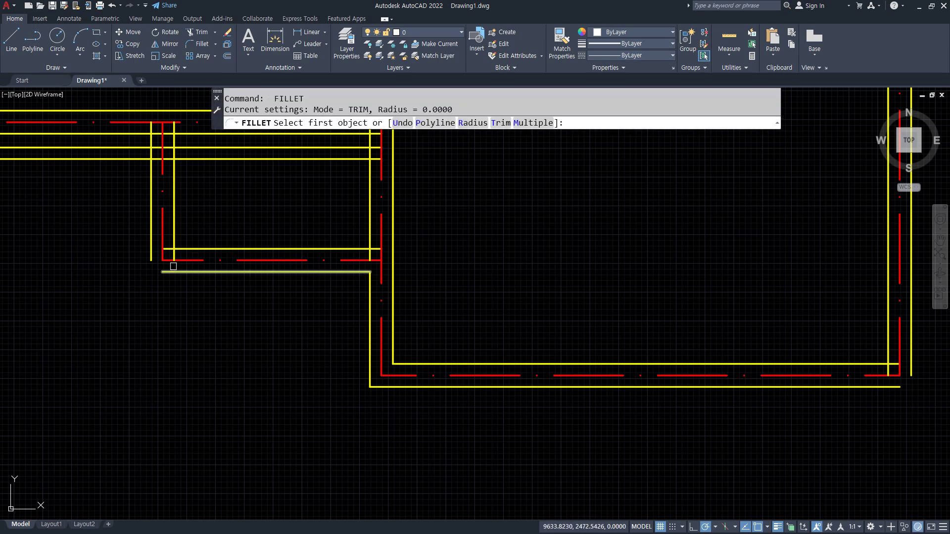
pyautogui.click(153, 251)
pyautogui.press('Return')
pyautogui.click(176, 242)
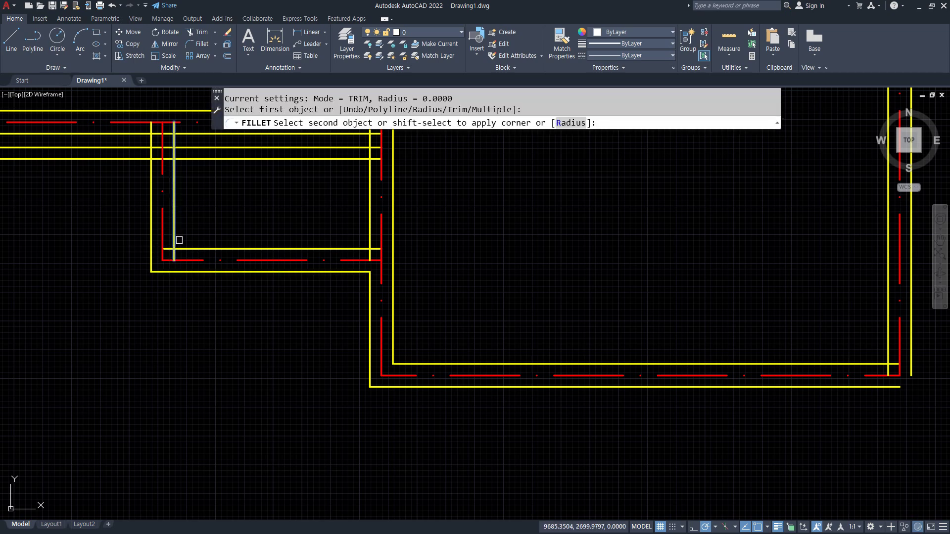
pyautogui.click(257, 248)
pyautogui.press('Return')
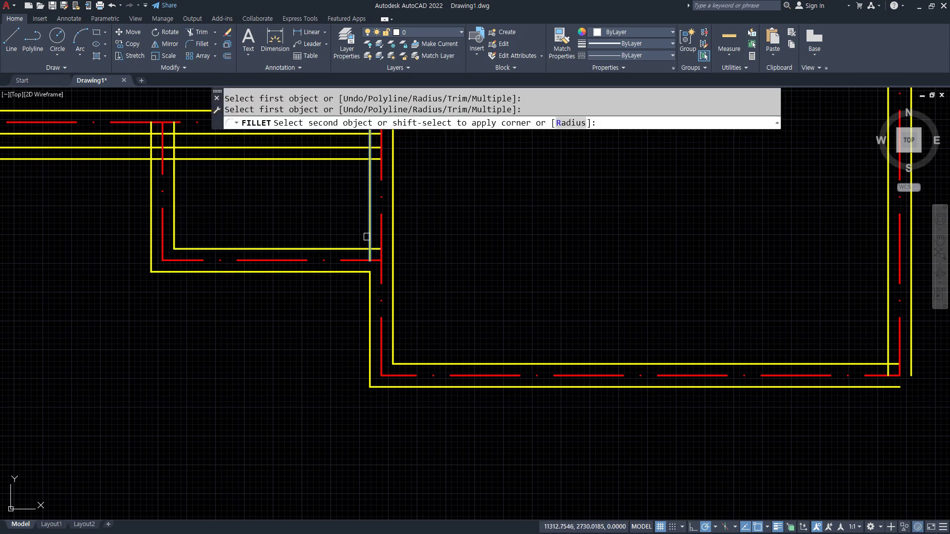
pyautogui.moveTo(364, 206); pyautogui.dragTo(372, 319, button='middle')
pyautogui.click(376, 333)
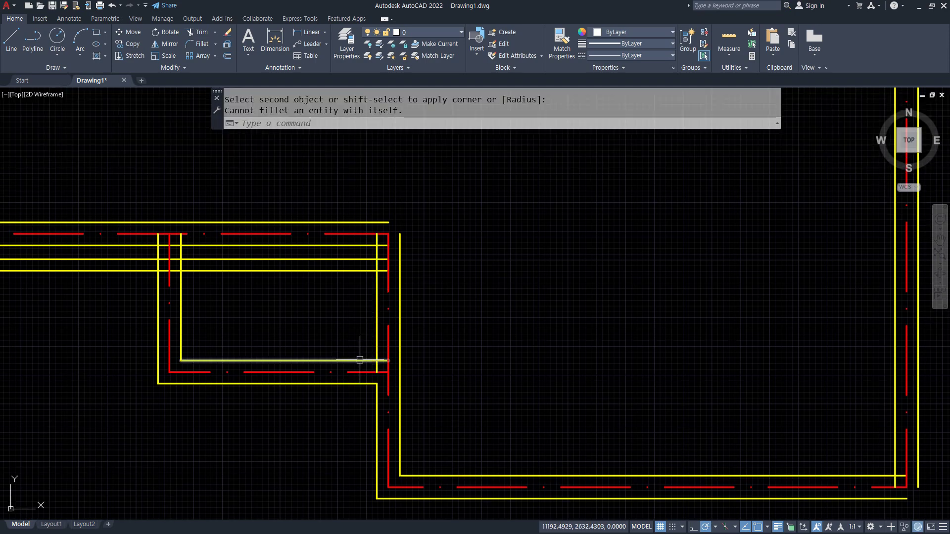
pyautogui.click(376, 324)
# Fillet the inner and outer wall lines at the small lower room's top-right corner into sharp corners
pyautogui.scroll(2, 375, 252)
pyautogui.write('f')
pyautogui.press('Return')
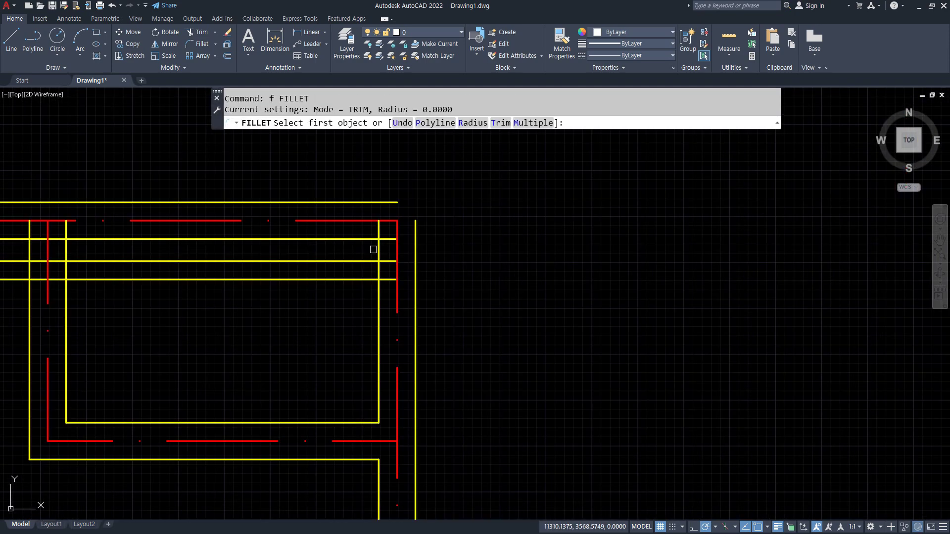
pyautogui.click(373, 241)
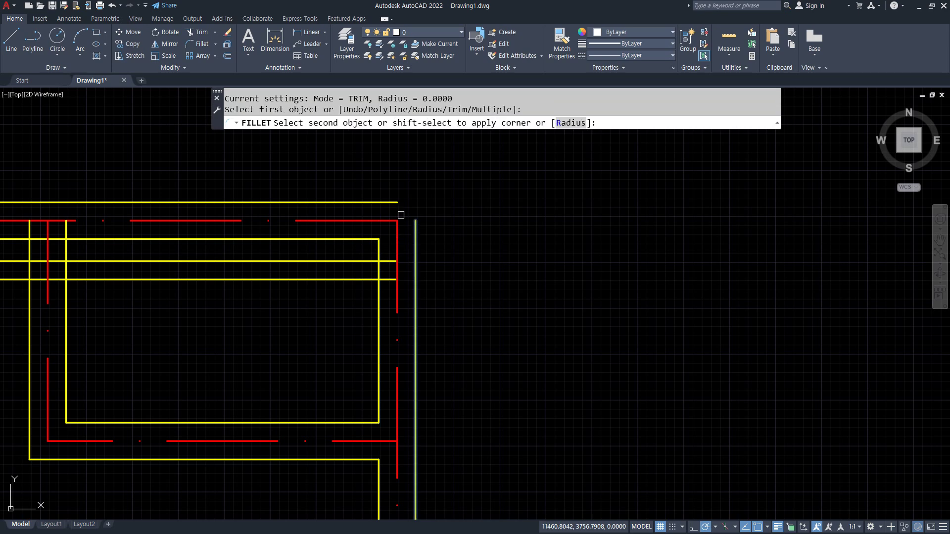
pyautogui.click(385, 197)
pyautogui.click(381, 203)
# Trim the lower line of the small lower room's top wall where it crosses the room's left wall
pyautogui.moveTo(211, 210); pyautogui.dragTo(490, 210, button='middle')
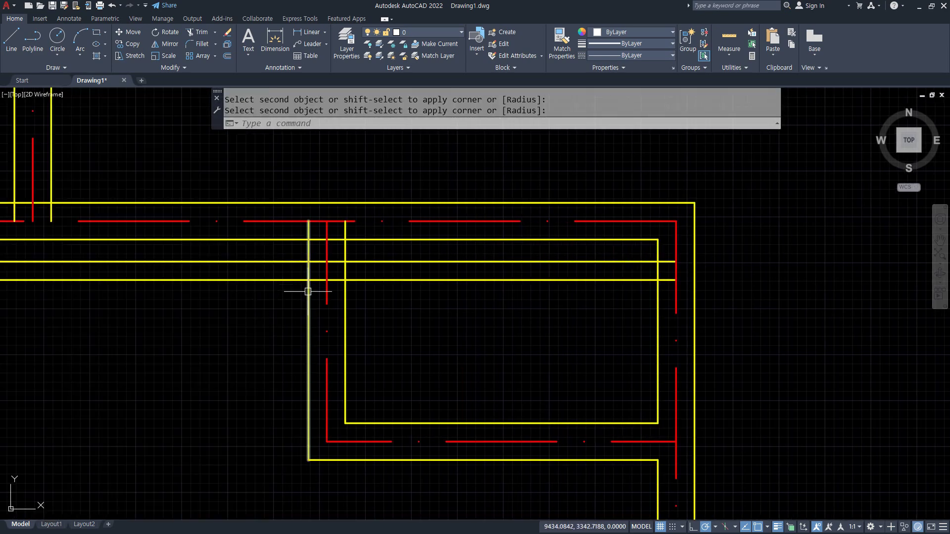
pyautogui.press('Return')
pyautogui.click(308, 292)
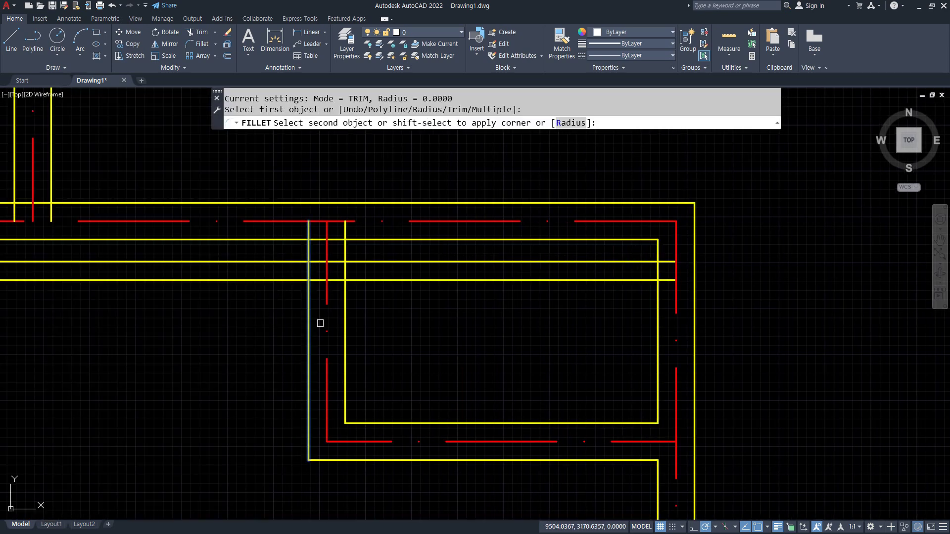
pyautogui.press('Escape')
pyautogui.write('tr')
pyautogui.press('space')
pyautogui.click(335, 239)
pyautogui.press('space')
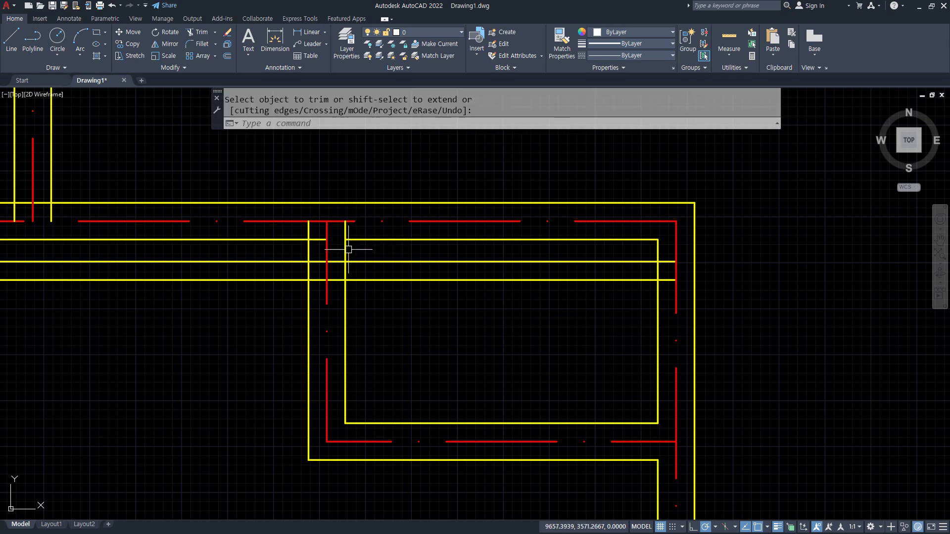
# Fillet both lines of the small lower room's left wall with the top wall's lower line into sharp corners
pyautogui.write('f')
pyautogui.press('space')
pyautogui.click(349, 243)
pyautogui.click(345, 249)
pyautogui.press('space')
pyautogui.click(309, 249)
pyautogui.click(302, 239)
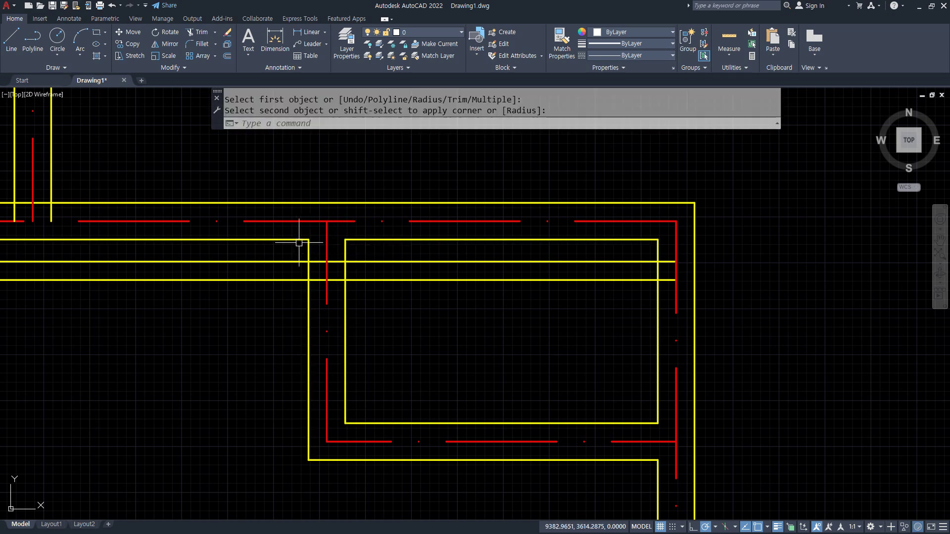
# Trim the two extra offset lines at the small lower room's left wall and erase their leftover segments inside the room
pyautogui.write('tr')
pyautogui.press('space')
pyautogui.click(317, 244)
pyautogui.click(319, 310)
pyautogui.press('space')
pyautogui.click(397, 299)
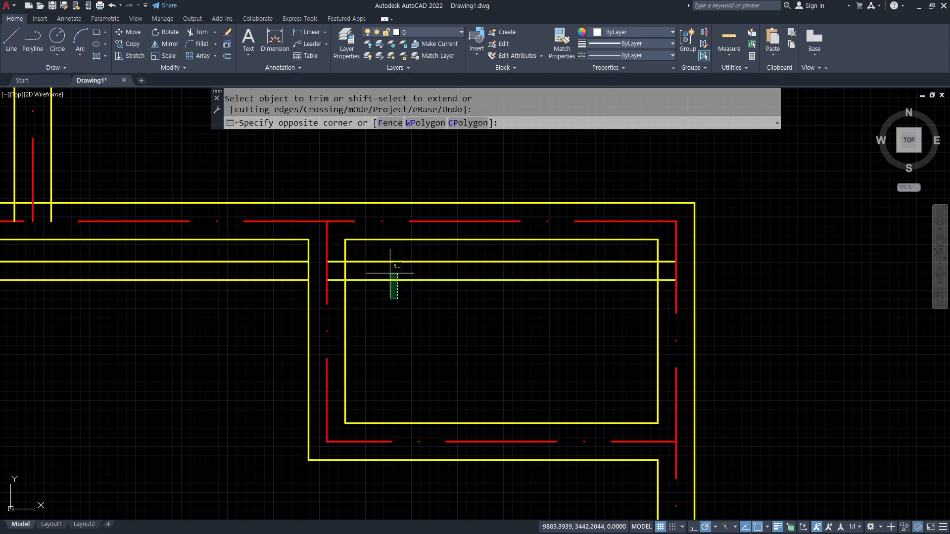
pyautogui.click(383, 258)
pyautogui.press('Escape')
# Trim the lower wall's upper line across the small middle room's right wall and fillet both corners of the junction
pyautogui.scroll(-4, 377, 274)
pyautogui.scroll(4, 328, 297)
pyautogui.write('tr')
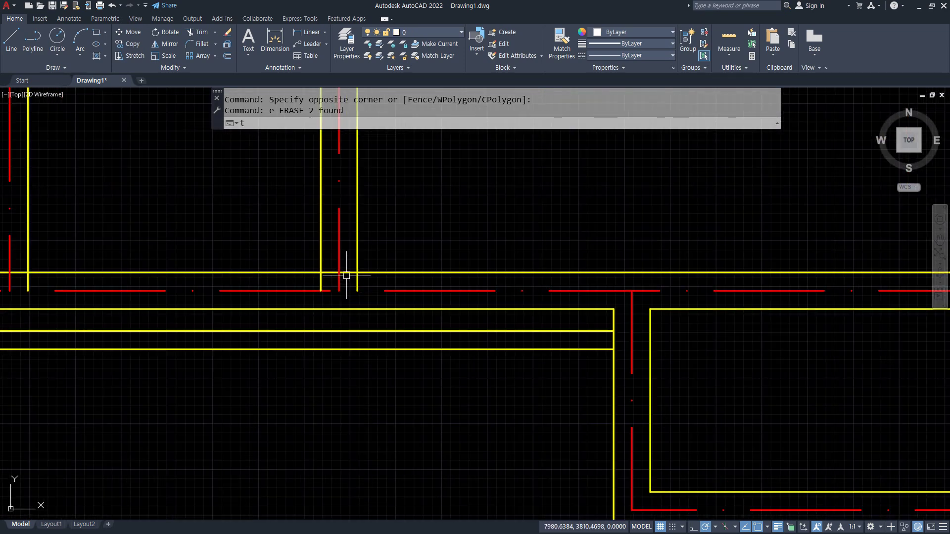
pyautogui.press('space')
pyautogui.write('f')
pyautogui.press('space')
pyautogui.click(366, 273)
pyautogui.click(357, 265)
pyautogui.press('space')
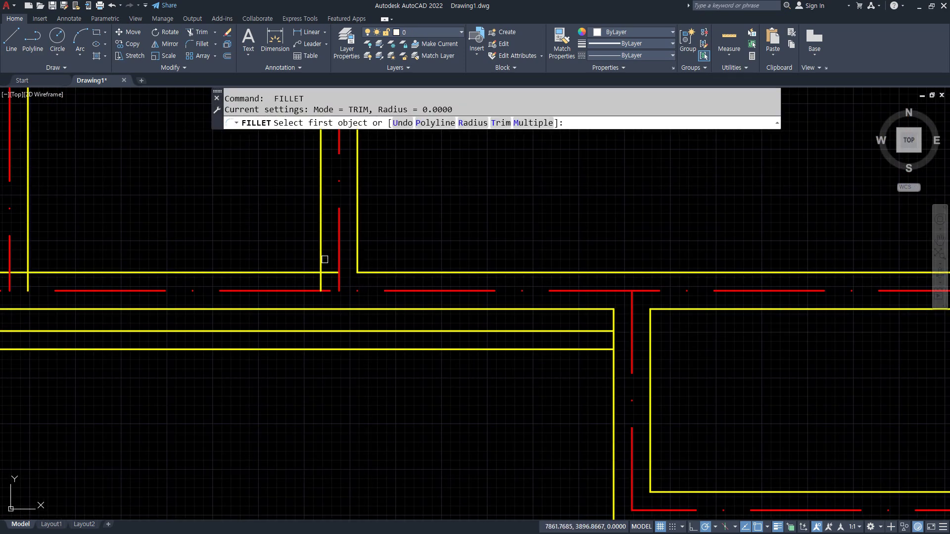
pyautogui.click(325, 259)
pyautogui.click(307, 273)
pyautogui.click(318, 263)
# Trim the lower wall's upper line across the small middle room's left wall and fillet both corners of the junction
pyautogui.scroll(-4, 277, 279)
pyautogui.scroll(4, 246, 304)
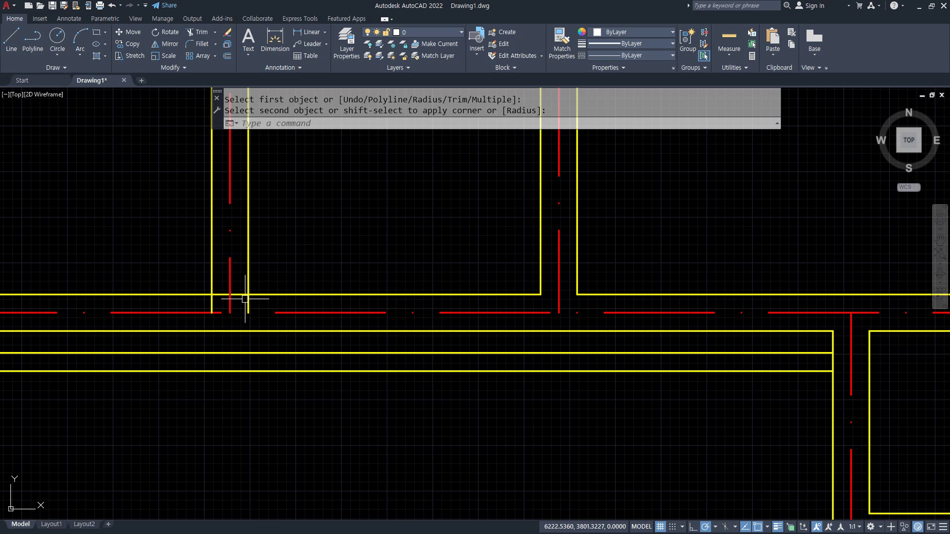
pyautogui.write('tr')
pyautogui.press('space')
pyautogui.write('f')
pyautogui.press('space')
pyautogui.click(259, 295)
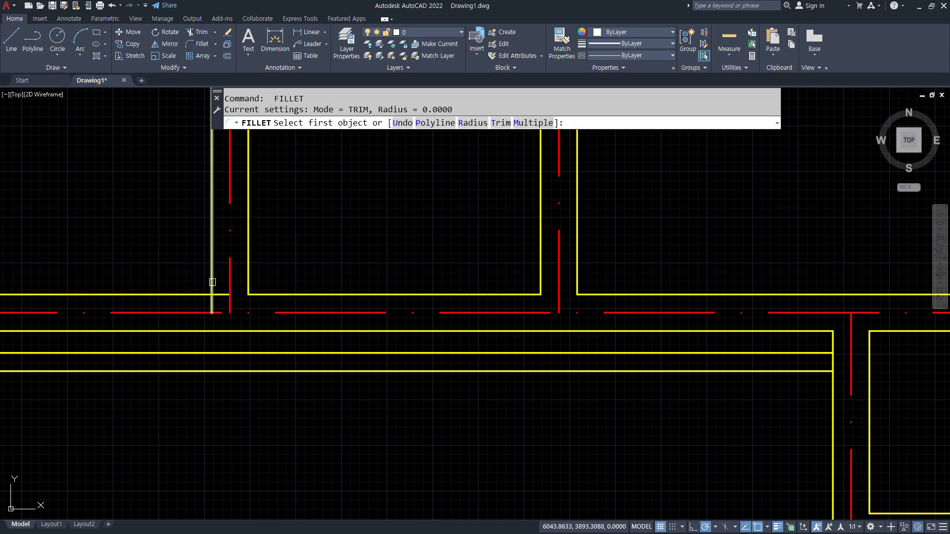
pyautogui.click(189, 298)
# Fillet the inner and outer wall lines at the small middle room's top-right corner into sharp corners
pyautogui.scroll(-4, 291, 269)
pyautogui.scroll(4, 341, 225)
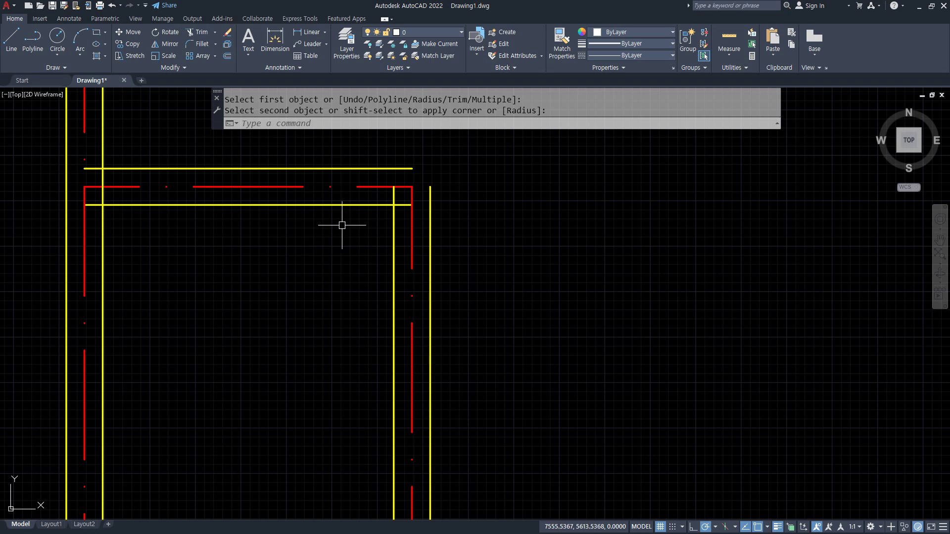
pyautogui.press('space')
pyautogui.click(390, 218)
pyautogui.click(378, 205)
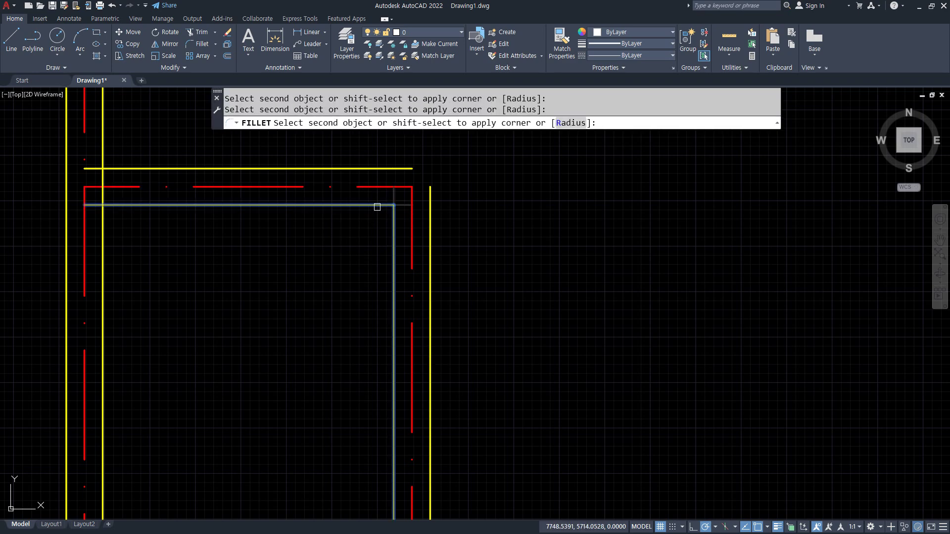
pyautogui.press('space')
pyautogui.click(393, 169)
pyautogui.click(428, 206)
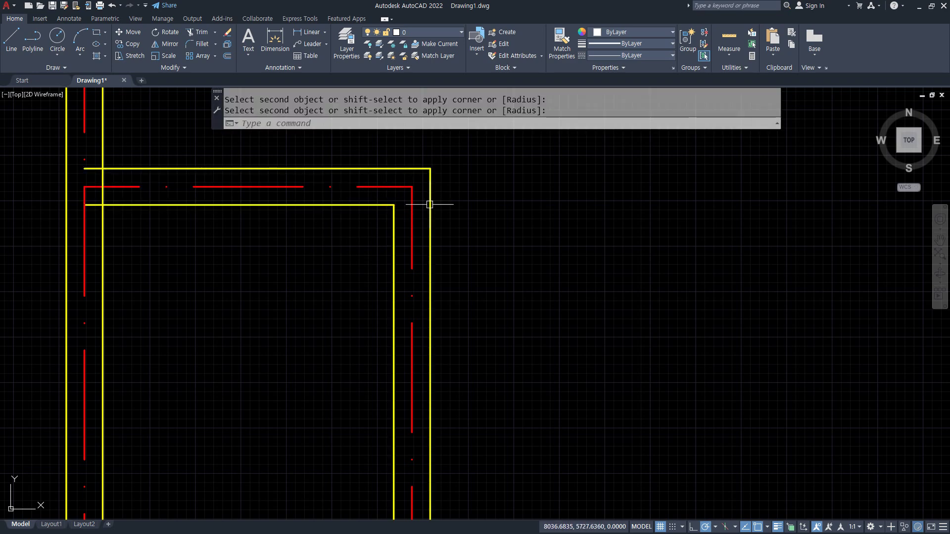
# Trim the left wall's line across the small middle room's top wall and fillet both corners of the junction
pyautogui.write('tr')
pyautogui.press('space')
pyautogui.press('Escape')
pyautogui.write('f')
pyautogui.press('space')
pyautogui.click(113, 205)
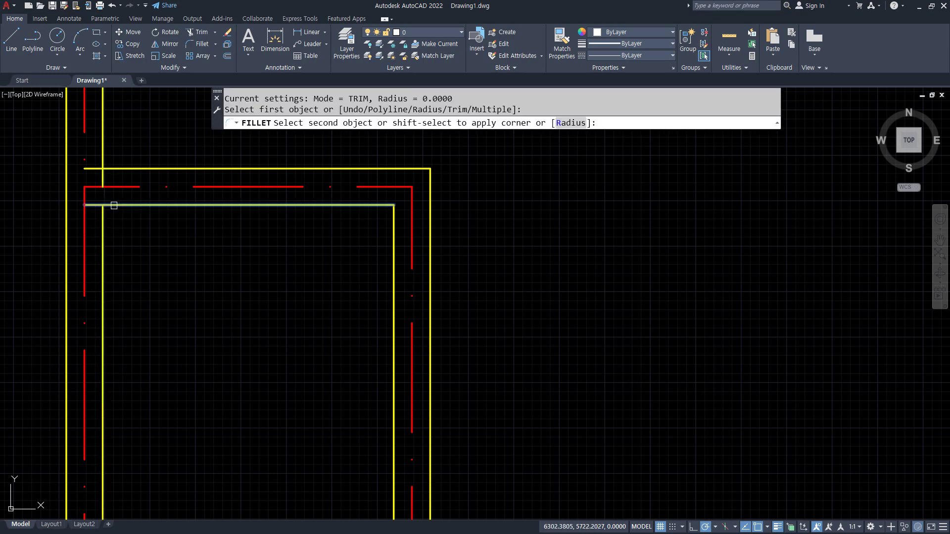
pyautogui.click(103, 214)
pyautogui.press('space')
pyautogui.click(104, 150)
# Examine the whole floor plan's wall corners and junctions for places that still need joining
pyautogui.scroll(-5, 158, 313)
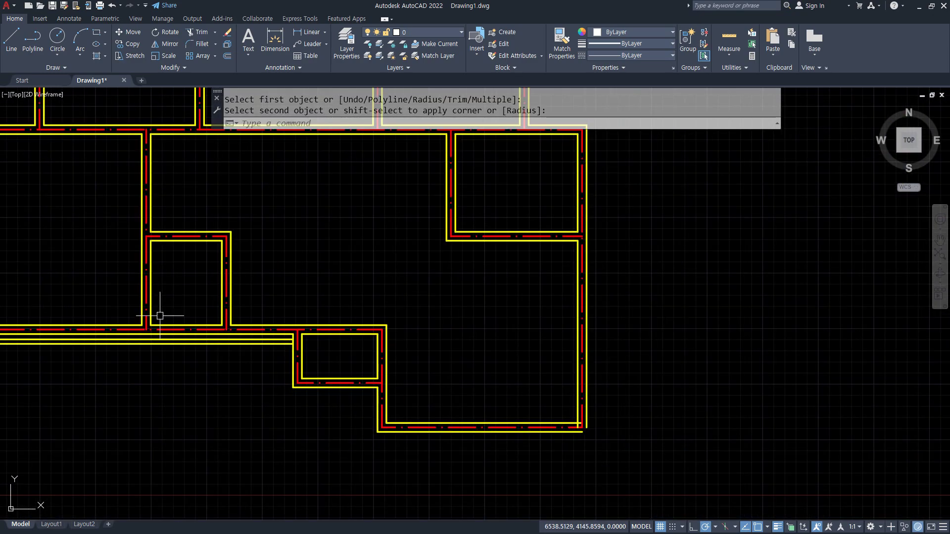
pyautogui.scroll(2, 314, 287)
pyautogui.scroll(-2, 297, 322)
pyautogui.moveTo(297, 322); pyautogui.dragTo(276, 407, button='middle')
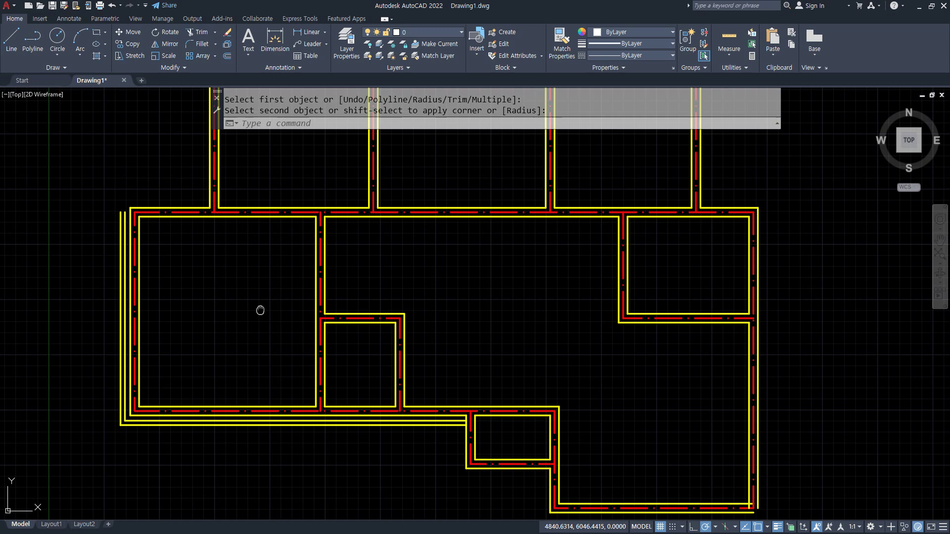
pyautogui.moveTo(261, 309); pyautogui.dragTo(171, 355, button='middle')
pyautogui.scroll(-2, 355, 359)
pyautogui.scroll(2, 387, 377)
pyautogui.moveTo(387, 377); pyautogui.dragTo(528, 365, button='middle')
pyautogui.scroll(-2, 431, 364)
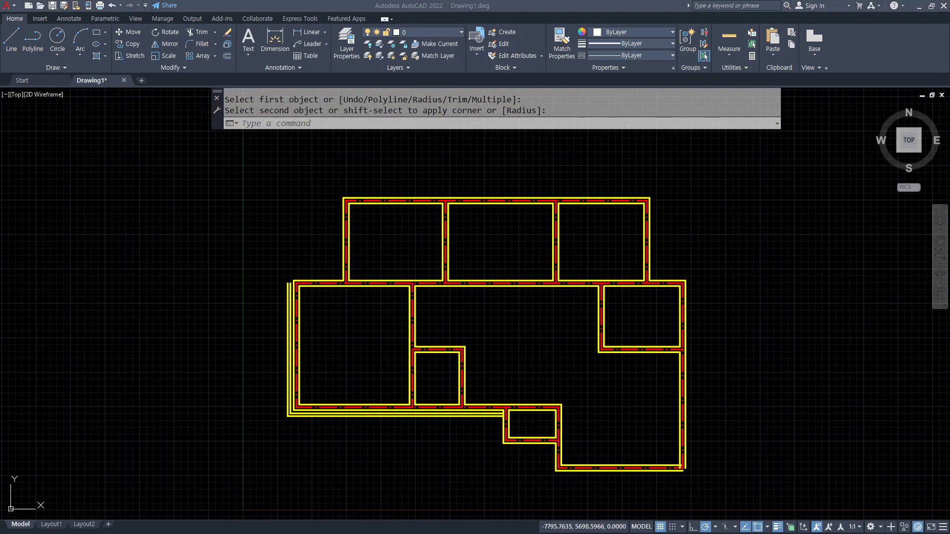
# Offset the large left room's outer top wall line and the upper room block's outer left line outward by 120
pyautogui.scroll(5, 292, 259)
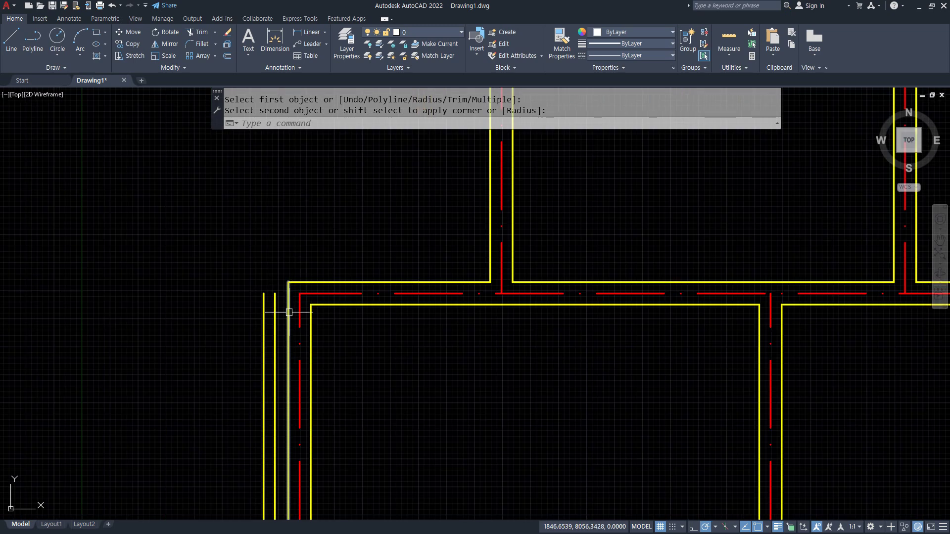
pyautogui.write('o')
pyautogui.press('Return')
pyautogui.write('120')
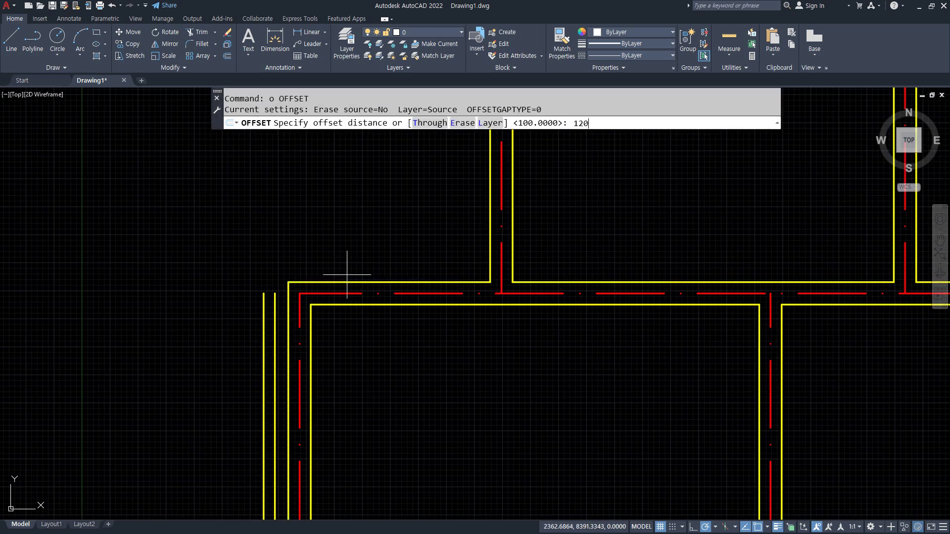
pyautogui.press('Return')
pyautogui.click(349, 282)
pyautogui.click(337, 232)
pyautogui.click(489, 237)
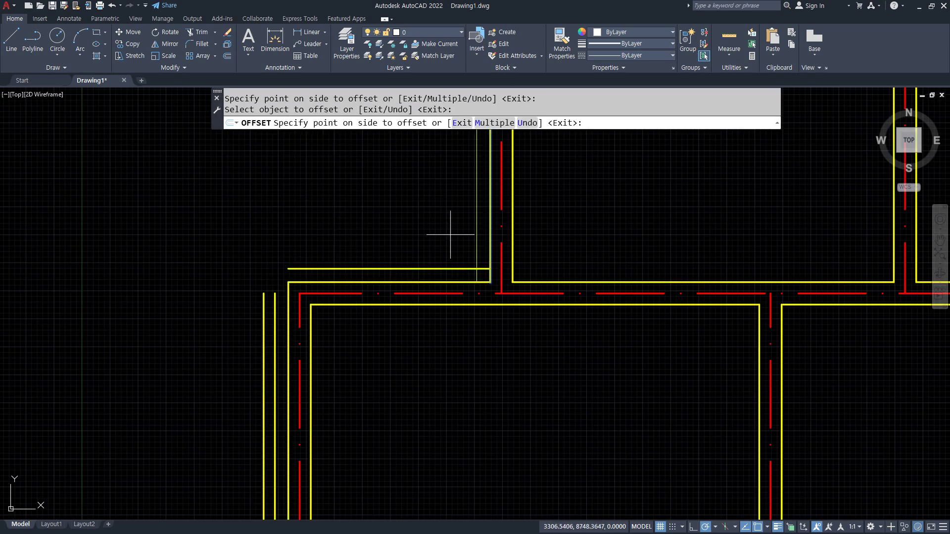
pyautogui.click(449, 233)
# Offset the upper room block's outer top and right wall lines outward by 120
pyautogui.scroll(-2, 483, 220)
pyautogui.moveTo(492, 207); pyautogui.dragTo(115, 396, button='middle')
pyautogui.click(261, 235)
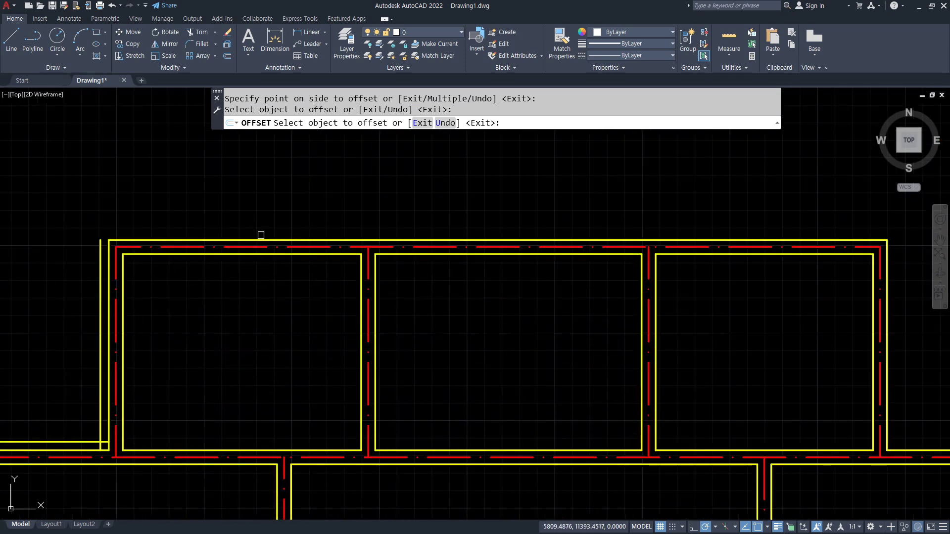
pyautogui.click(261, 234)
pyautogui.click(253, 238)
pyautogui.click(252, 231)
pyautogui.moveTo(572, 311); pyautogui.dragTo(125, 268, button='middle')
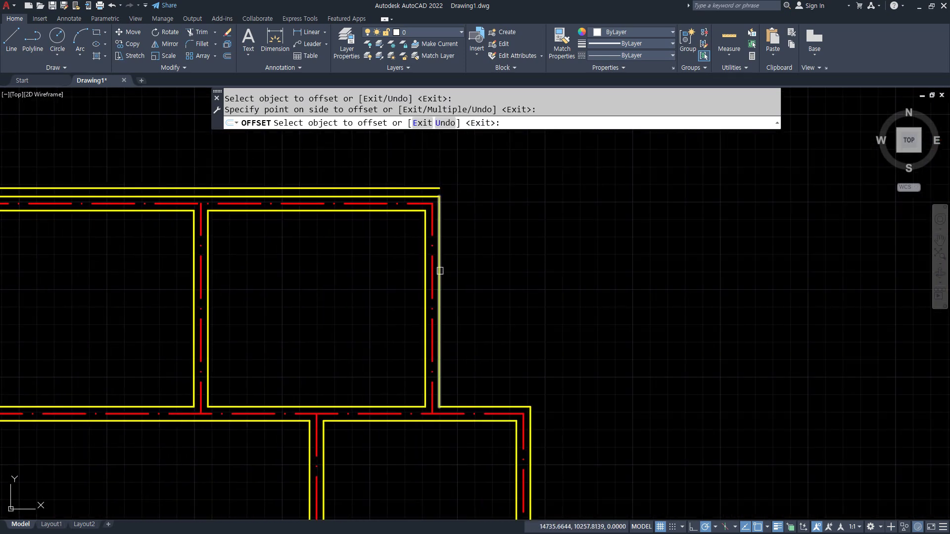
pyautogui.click(441, 278)
pyautogui.click(450, 281)
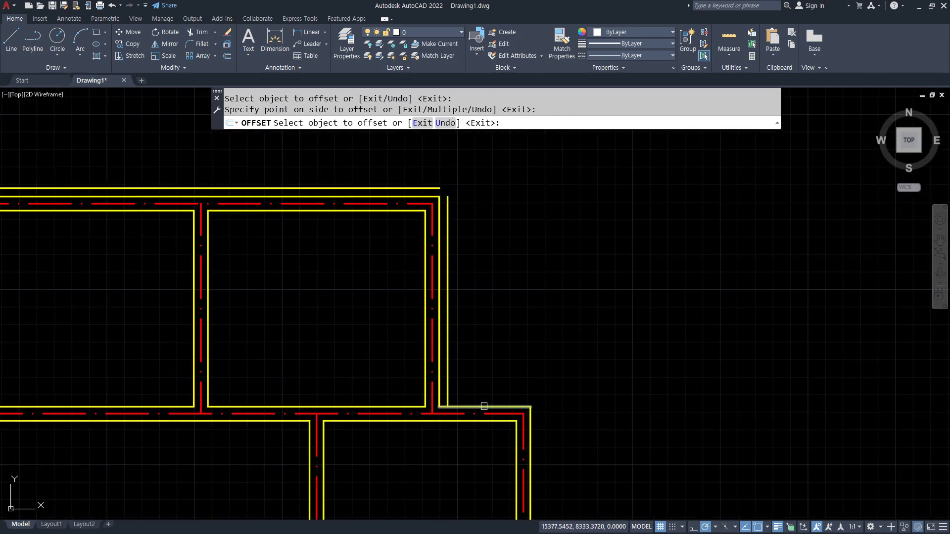
# Offset the right exterior wall's outer line and the large lower-right room's outer bottom line outward by 120
pyautogui.moveTo(509, 490); pyautogui.dragTo(429, 193, button='middle')
pyautogui.click(450, 218)
pyautogui.click(470, 223)
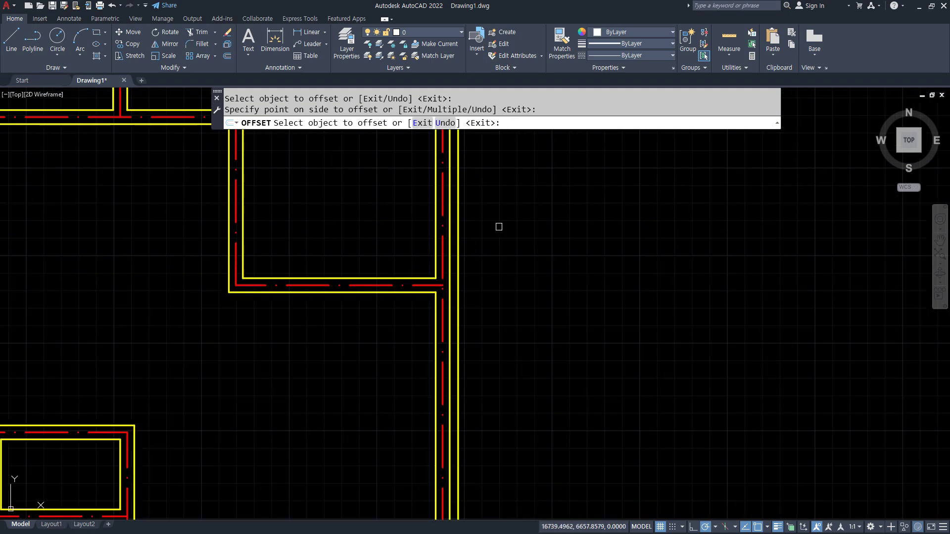
pyautogui.moveTo(379, 440); pyautogui.dragTo(459, 343, button='middle')
pyautogui.click(360, 196)
pyautogui.click(178, 197)
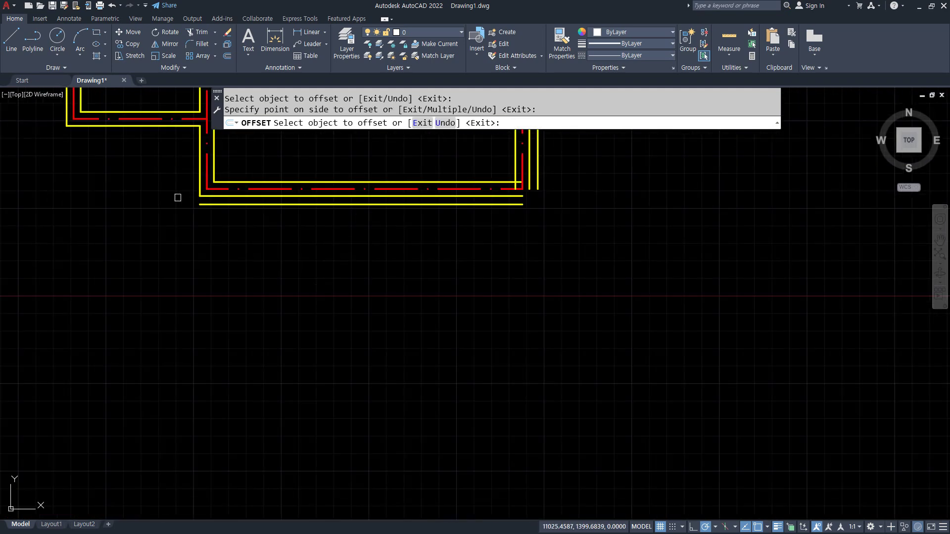
# Offset the large lower-right room's outer left line and the small lower room's outer bottom and left lines outward by 120
pyautogui.moveTo(177, 197); pyautogui.dragTo(245, 302, button='middle')
pyautogui.click(262, 272)
pyautogui.click(198, 272)
pyautogui.click(190, 230)
pyautogui.click(149, 261)
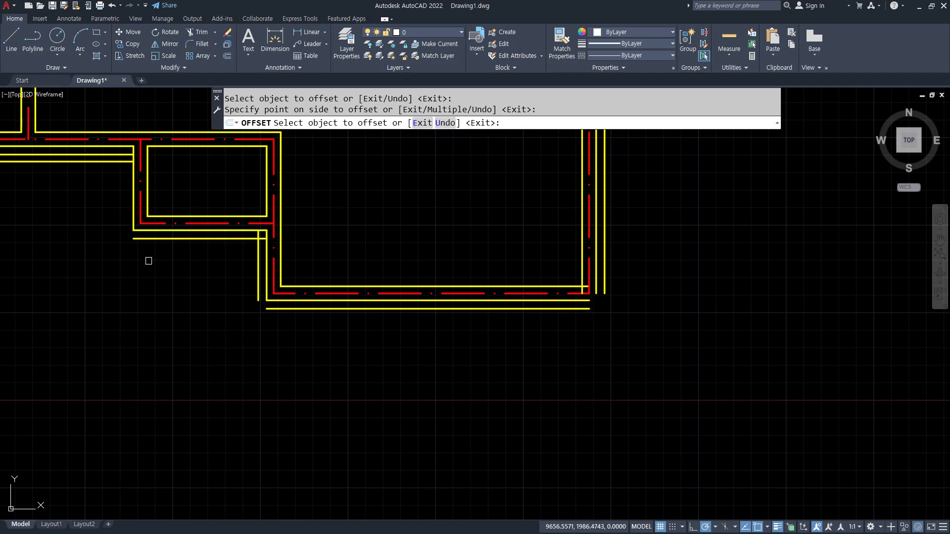
pyautogui.click(136, 205)
pyautogui.click(90, 201)
# Offset the new outer lines above the large left room and along the upper block's left side outward by 100
pyautogui.press('Return')
pyautogui.press('Return')
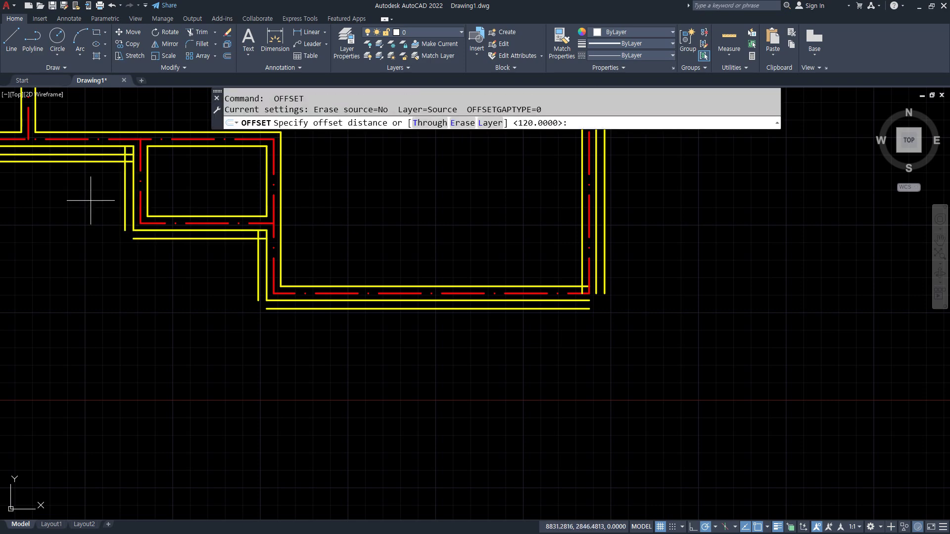
pyautogui.press('Return')
pyautogui.moveTo(118, 232)
pyautogui.mouseDown(button='middle')
pyautogui.moveTo(210, 322)
pyautogui.moveTo(345, 419)
pyautogui.mouseUp(button='middle')
pyautogui.moveTo(100, 346); pyautogui.dragTo(510, 379, button='middle')
pyautogui.moveTo(254, 292); pyautogui.dragTo(189, 432, button='middle')
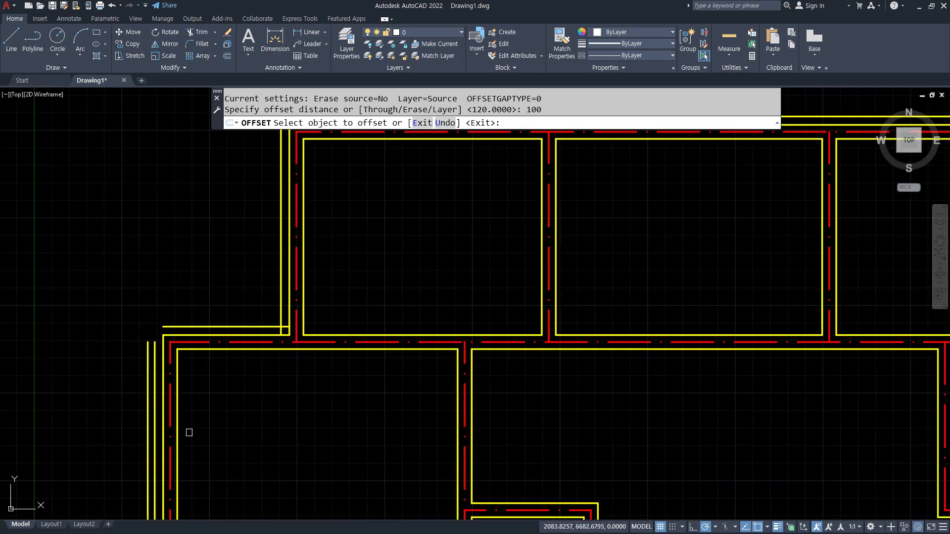
pyautogui.click(206, 326)
pyautogui.click(191, 286)
pyautogui.click(280, 286)
pyautogui.click(265, 286)
# Offset the new outer line above the upper room block outward by 100
pyautogui.moveTo(396, 205); pyautogui.dragTo(253, 398, button='middle')
pyautogui.click(261, 311)
pyautogui.click(261, 299)
pyautogui.moveTo(541, 350); pyautogui.dragTo(115, 316, button='middle')
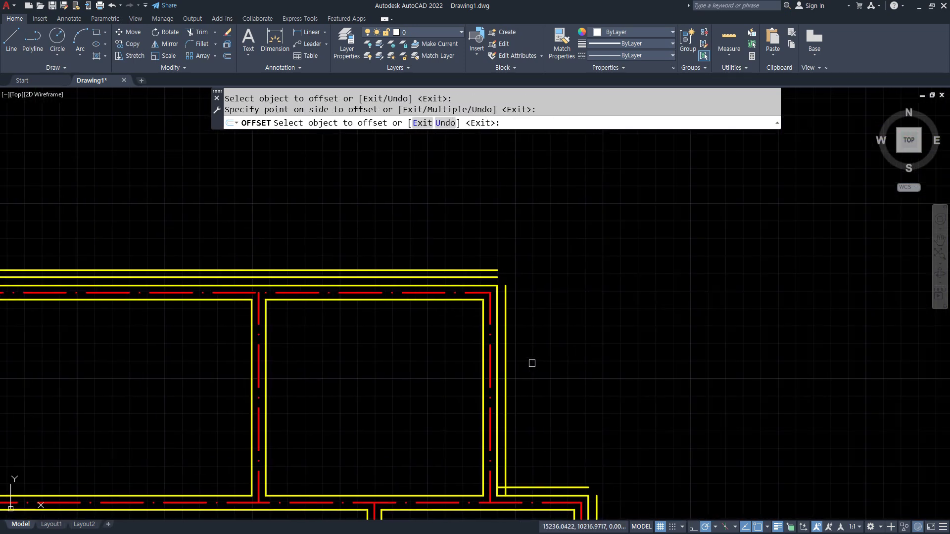
# Offset the new outer lines on the upper block's right side, the right-hand ledge and the right exterior wall outward by 100
pyautogui.click(505, 362)
pyautogui.click(514, 363)
pyautogui.moveTo(525, 446); pyautogui.dragTo(406, 373, button='middle')
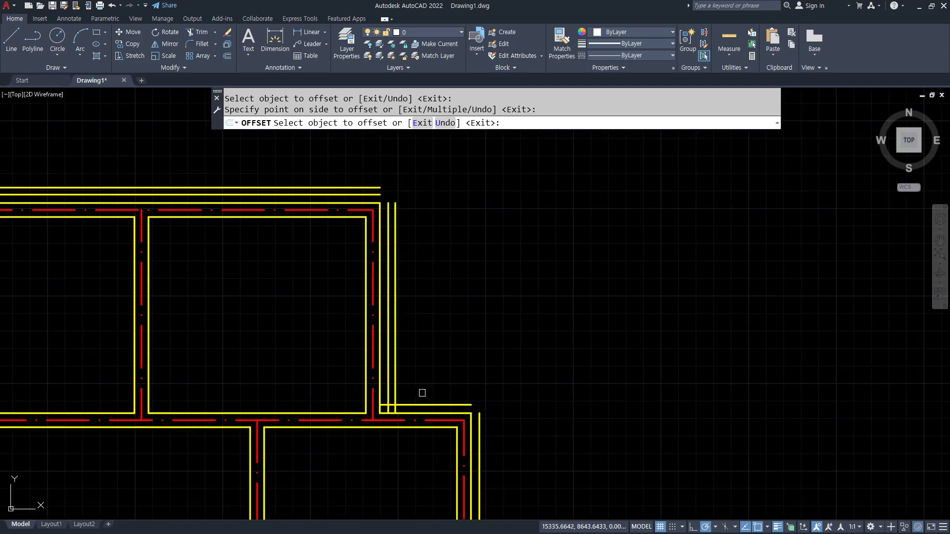
pyautogui.click(424, 404)
pyautogui.click(432, 395)
pyautogui.click(480, 429)
pyautogui.click(517, 436)
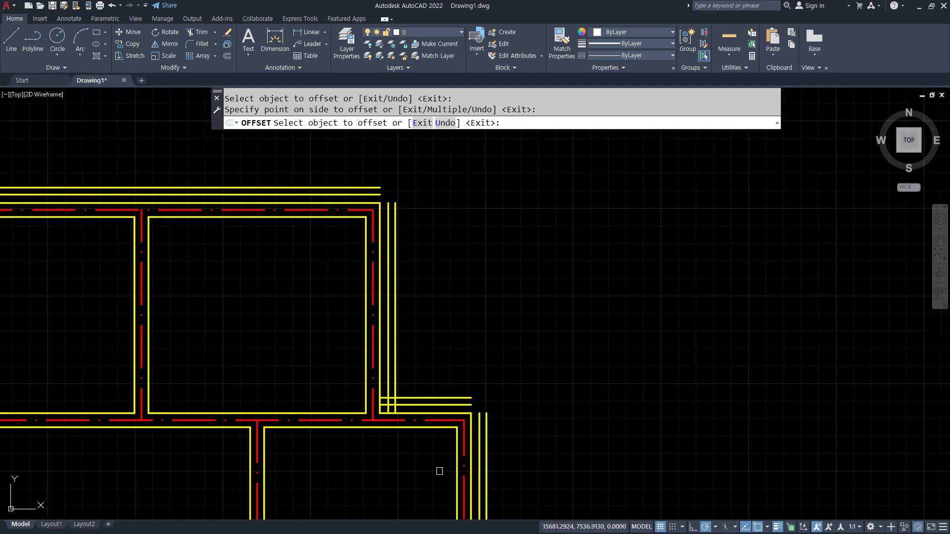
# Offset the new outer bottom and left lines of the large lower-right room and the small lower room outward by 100
pyautogui.scroll(-4, 439, 471)
pyautogui.moveTo(381, 458); pyautogui.dragTo(314, 103, button='middle')
pyautogui.scroll(4, 322, 224)
pyautogui.click(326, 384)
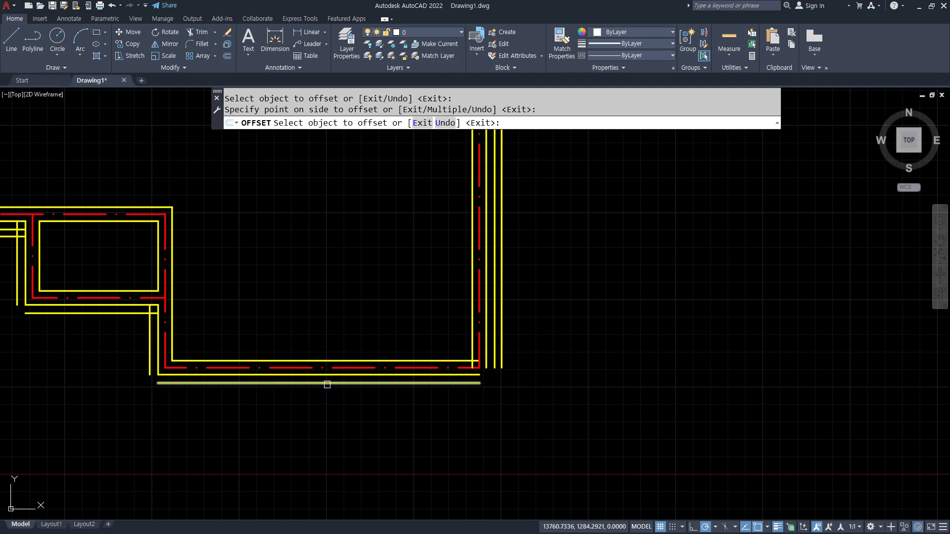
pyautogui.click(138, 422)
pyautogui.moveTo(38, 329); pyautogui.dragTo(235, 329, button='middle')
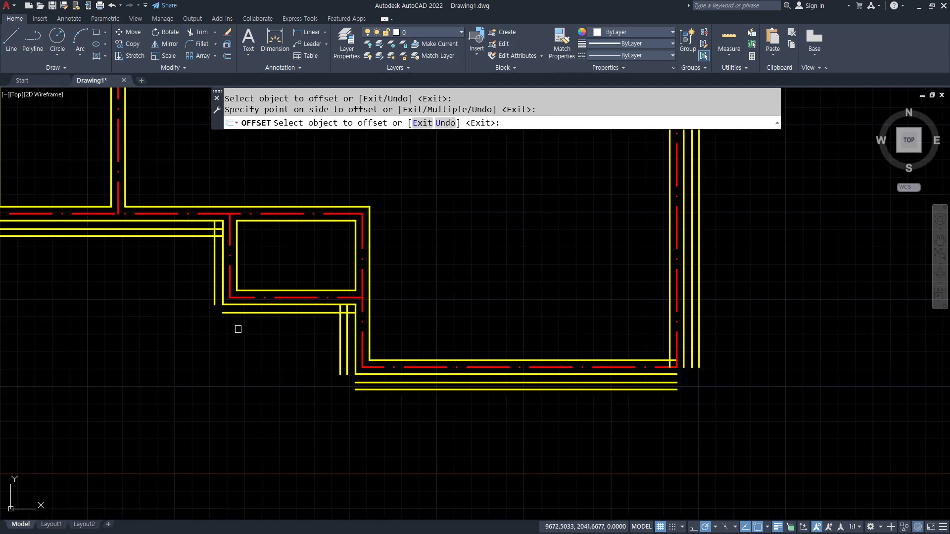
pyautogui.click(238, 314)
pyautogui.click(213, 300)
pyautogui.press('Return')
pyautogui.scroll(-4, 347, 322)
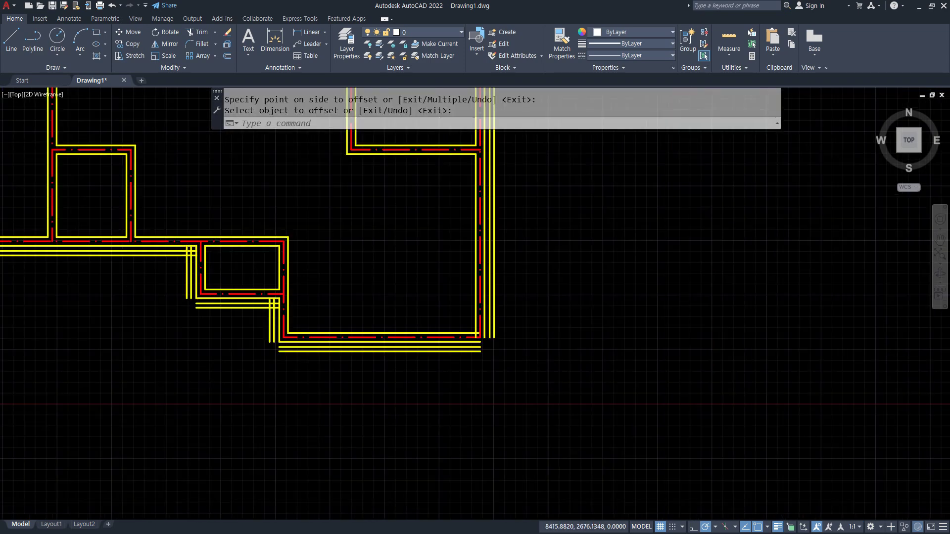
# Fillet both pairs of outer outlines into sharp zero-radius corners at the large left room's upper-left corner
pyautogui.scroll(7, 511, 338)
pyautogui.moveTo(495, 166); pyautogui.dragTo(369, 497, button='middle')
pyautogui.moveTo(361, 185); pyautogui.dragTo(272, 395, button='middle')
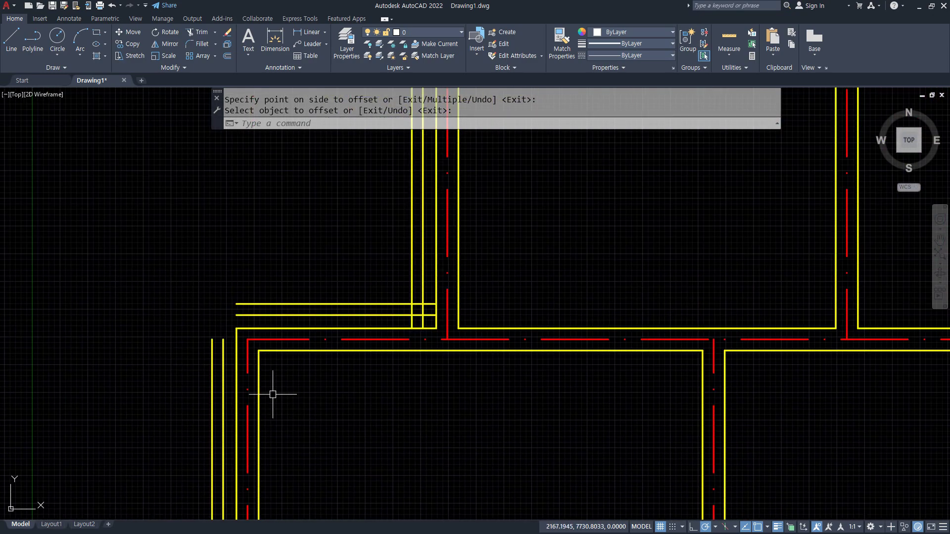
pyautogui.scroll(2, 237, 315)
pyautogui.write('f')
pyautogui.press('space')
pyautogui.click(214, 376)
pyautogui.click(244, 316)
pyautogui.press('space')
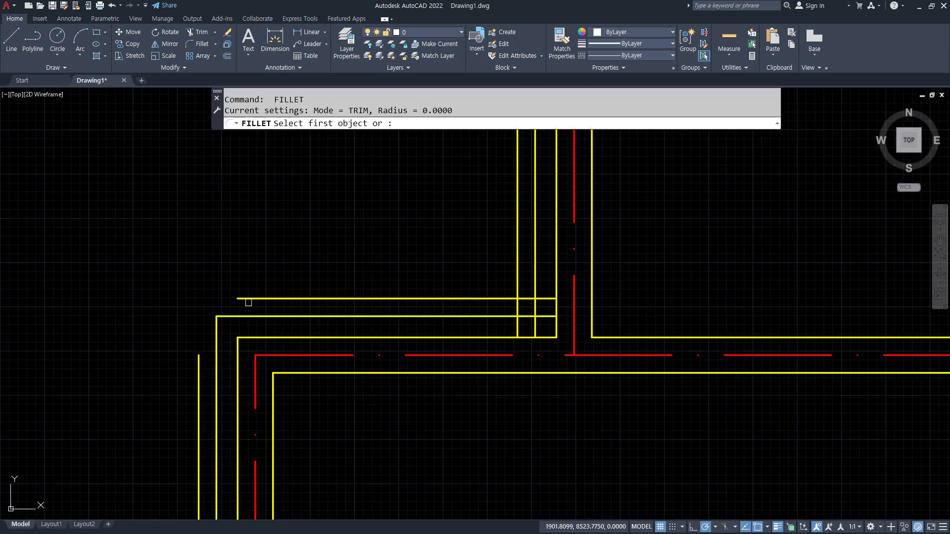
pyautogui.click(239, 297)
pyautogui.click(198, 354)
# Fillet both outer outlines at the inside corner between the large left room's top and the upper block's left side
pyautogui.moveTo(491, 285); pyautogui.dragTo(239, 361, button='middle')
pyautogui.press('space')
pyautogui.click(265, 360)
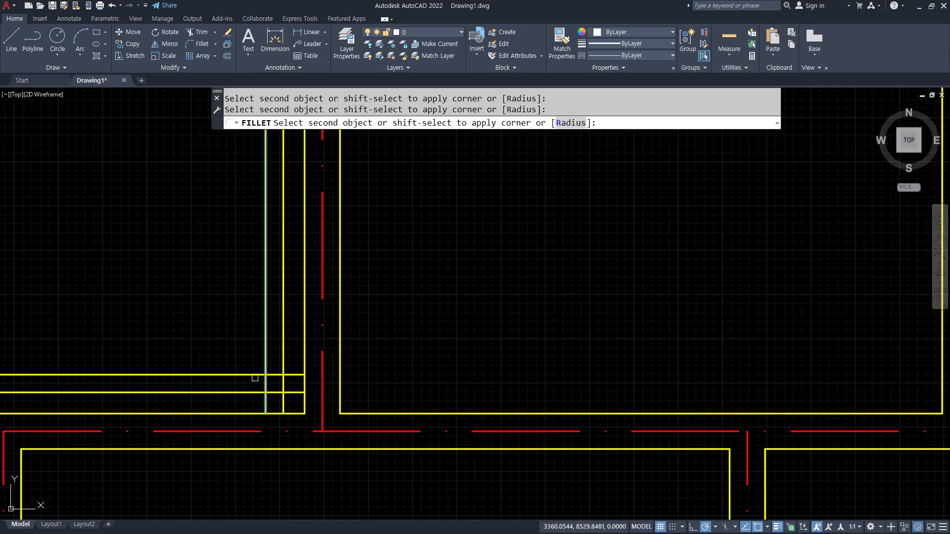
pyautogui.click(258, 392)
pyautogui.press('space')
pyautogui.click(266, 394)
pyautogui.click(283, 340)
# Fillet both outer outlines into sharp corners at the upper room block's upper-left corner
pyautogui.scroll(-3, 283, 339)
pyautogui.moveTo(283, 340); pyautogui.dragTo(230, 289, button='middle')
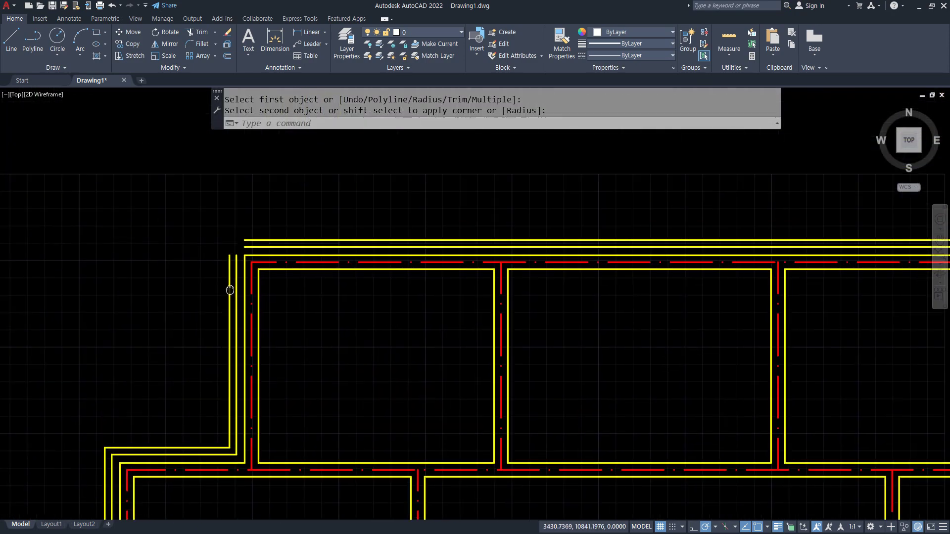
pyautogui.scroll(3, 233, 259)
pyautogui.press('space')
pyautogui.click(238, 299)
pyautogui.click(257, 276)
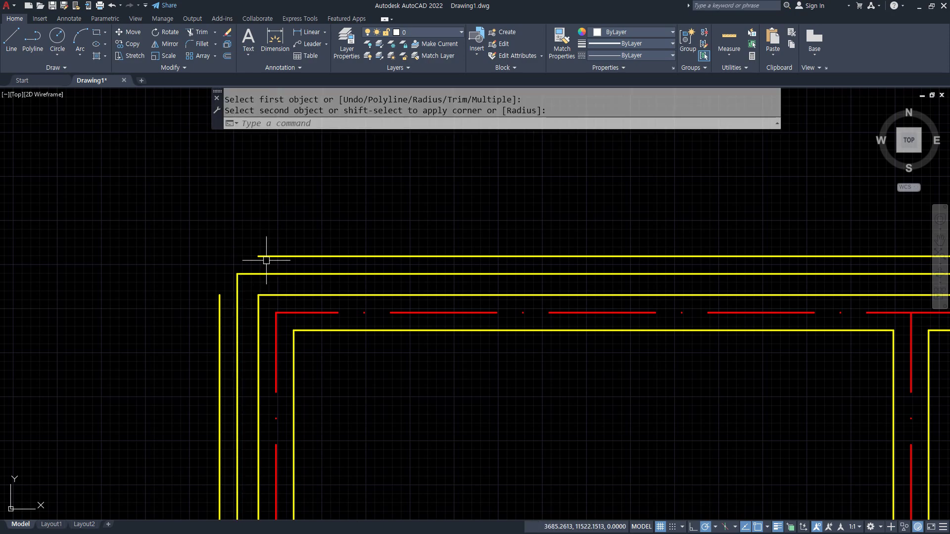
pyautogui.press('space')
pyautogui.click(264, 256)
pyautogui.click(220, 311)
# Fillet both outer outlines into sharp corners at the upper room block's upper-right corner
pyautogui.scroll(-2, 340, 314)
pyautogui.moveTo(340, 314); pyautogui.dragTo(99, 305, button='middle')
pyautogui.scroll(2, 462, 291)
pyautogui.press('space')
pyautogui.click(422, 299)
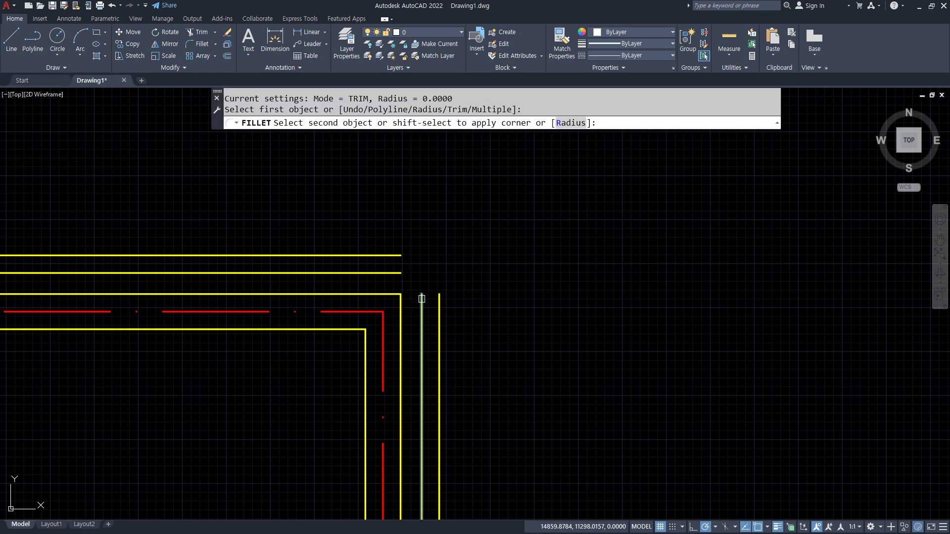
pyautogui.click(393, 272)
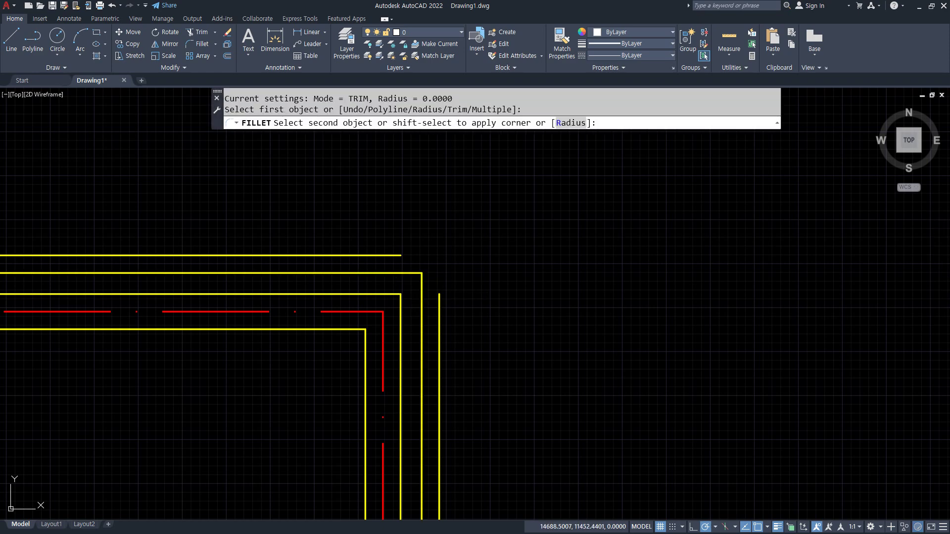
pyautogui.press('Escape')
pyautogui.press('space')
pyautogui.press('Escape')
pyautogui.press('space')
pyautogui.click(393, 256)
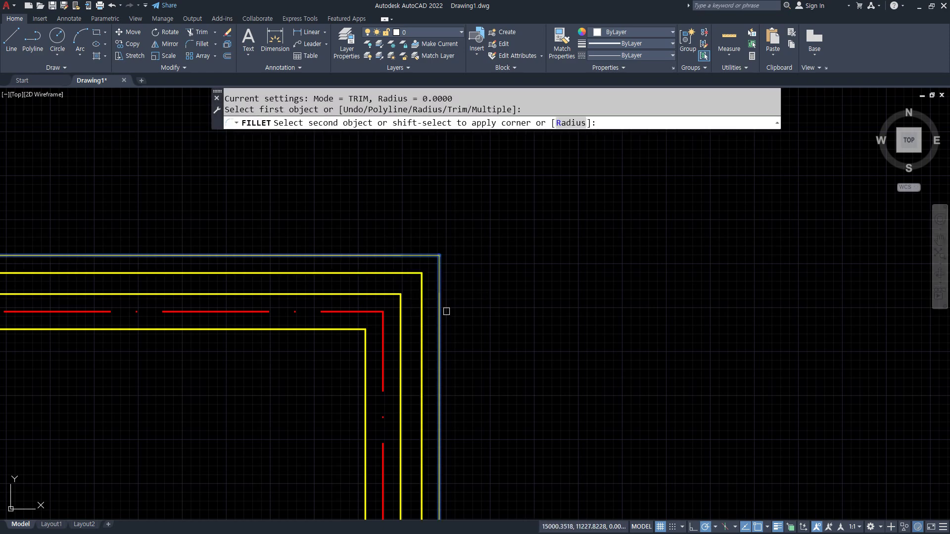
pyautogui.click(440, 310)
# Fillet both outer outlines at the inside corner between the upper block's right side and the right-hand ledge
pyautogui.scroll(-6, 452, 340)
pyautogui.scroll(5, 412, 368)
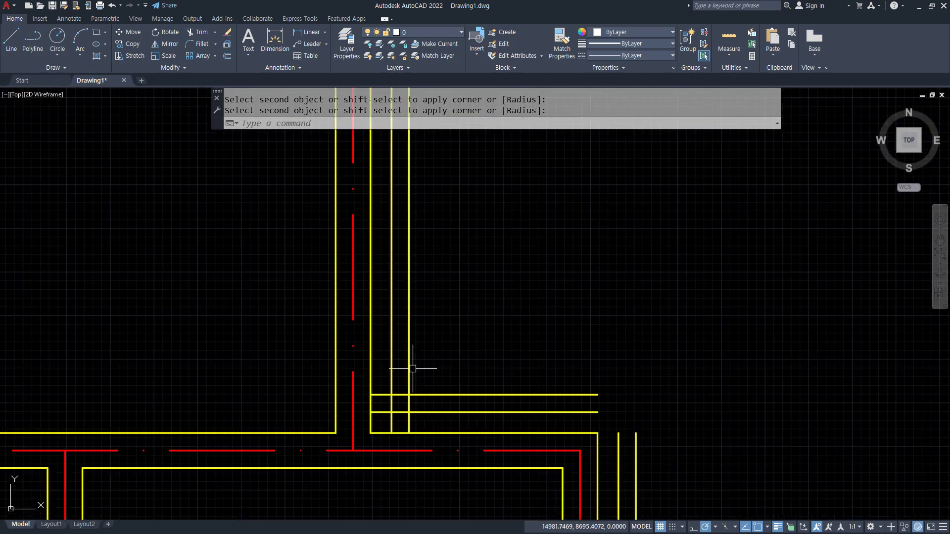
pyautogui.press('space')
pyautogui.click(415, 395)
pyautogui.click(410, 385)
pyautogui.press('space')
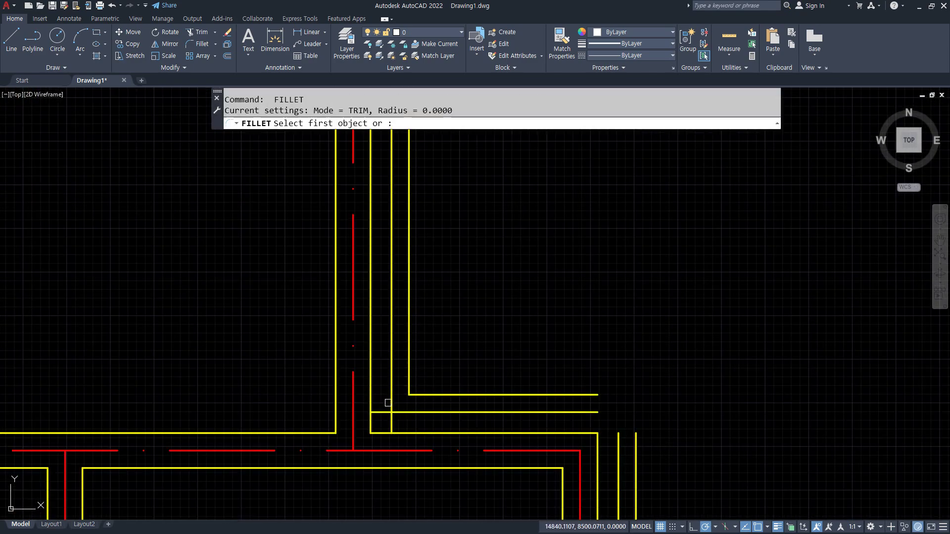
pyautogui.click(399, 413)
pyautogui.click(392, 404)
# Fillet both outer outlines where the right-hand ledge meets the top of the right exterior wall
pyautogui.moveTo(555, 380); pyautogui.dragTo(349, 323, button='middle')
pyautogui.press('space')
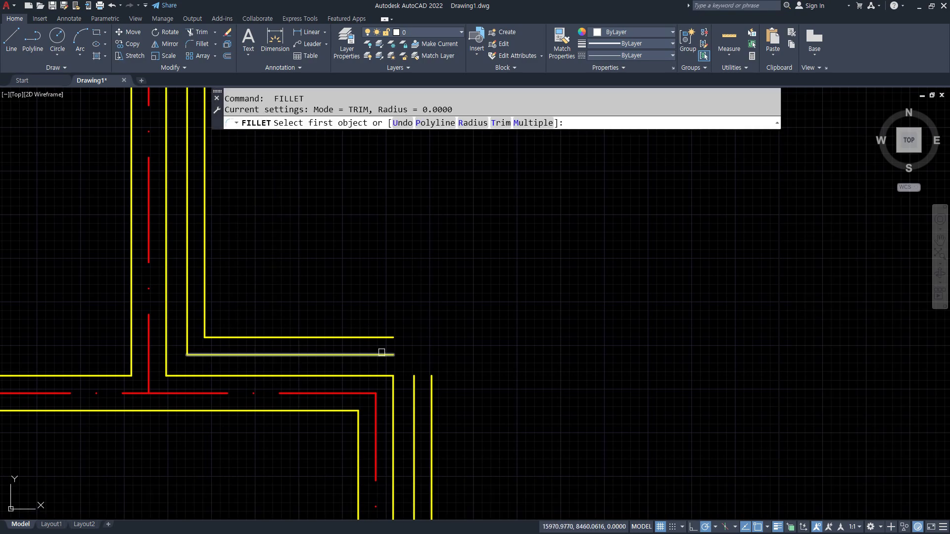
pyautogui.click(381, 353)
pyautogui.click(414, 385)
pyautogui.press('space')
pyautogui.click(432, 395)
pyautogui.click(385, 338)
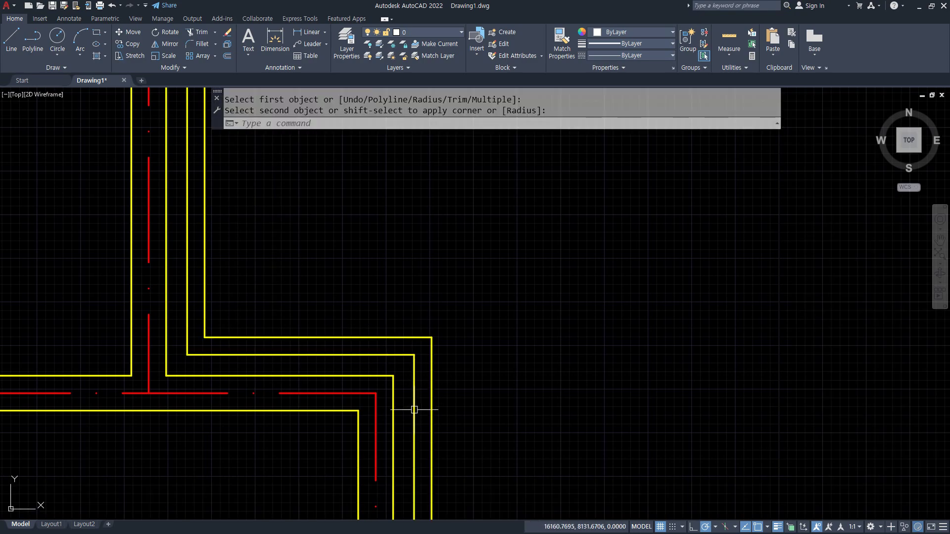
# Fillet the wall's inner and outer lines into sharp corners at the large lower-right room's bottom-right corner
pyautogui.scroll(-4, 414, 410)
pyautogui.moveTo(407, 399); pyautogui.dragTo(320, 148, button='middle')
pyautogui.moveTo(322, 396); pyautogui.dragTo(385, 141, button='middle')
pyautogui.scroll(6, 400, 371)
pyautogui.press('space')
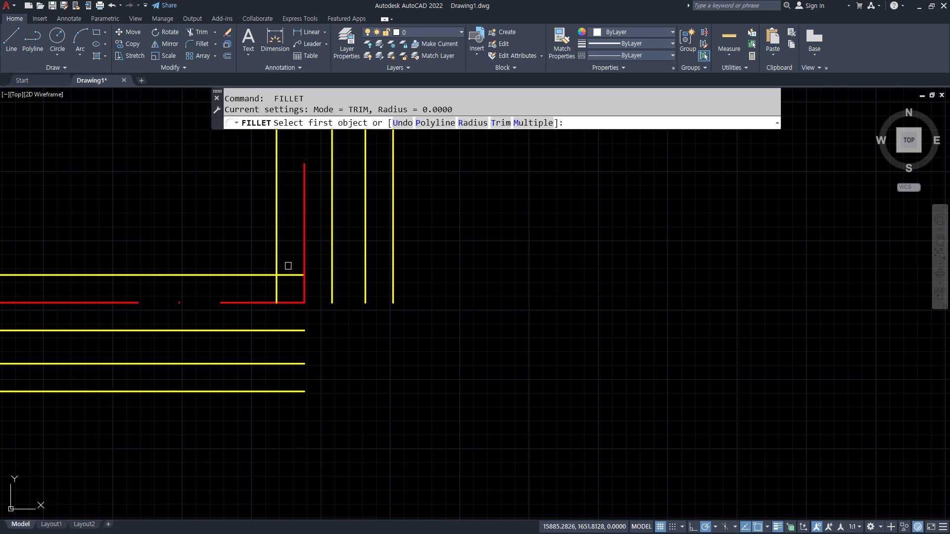
pyautogui.click(277, 258)
pyautogui.click(261, 274)
pyautogui.press('space')
pyautogui.click(331, 295)
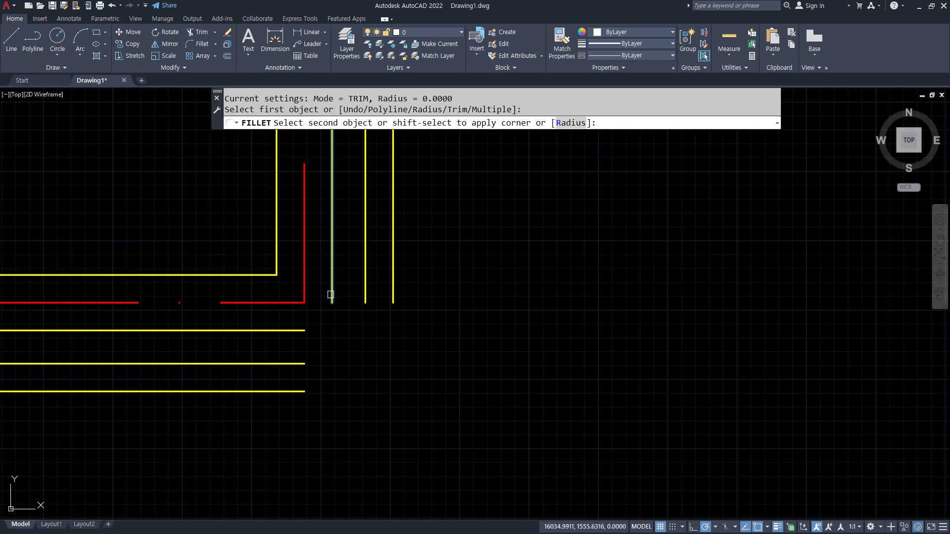
pyautogui.click(286, 330)
# Fillet both outer outlines into sharp corners at the large lower-right room's bottom-right corner
pyautogui.press('space')
pyautogui.click(293, 363)
pyautogui.click(365, 297)
pyautogui.press('space')
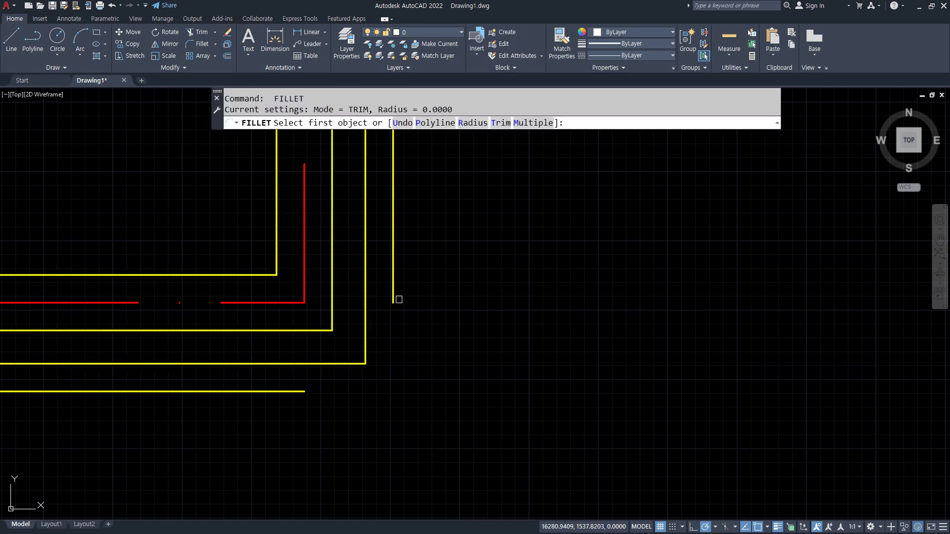
pyautogui.click(281, 393)
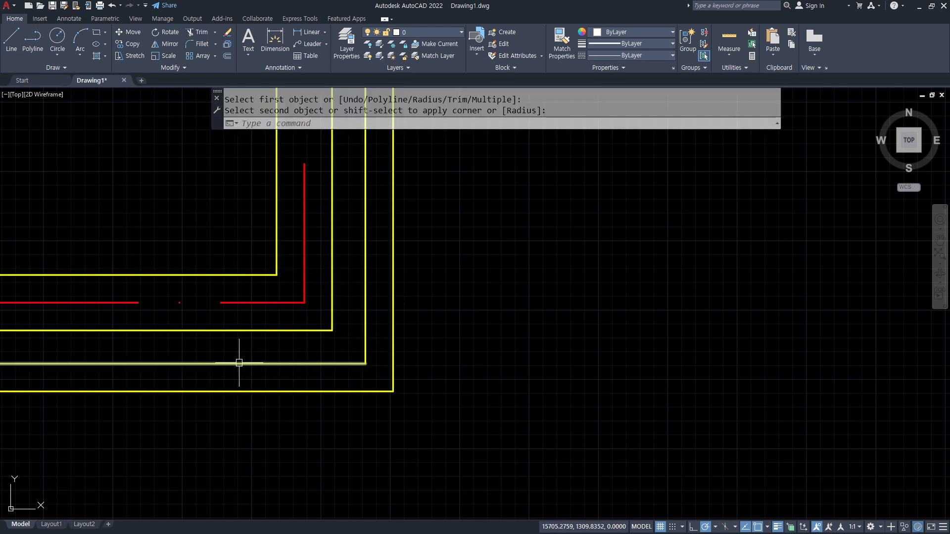
# Fillet both outer outlines into sharp corners at the large lower-right room's bottom-left corner
pyautogui.scroll(-8, 238, 363)
pyautogui.moveTo(147, 331); pyautogui.dragTo(435, 328, button='middle')
pyautogui.scroll(6, 366, 364)
pyautogui.press('space')
pyautogui.click(261, 350)
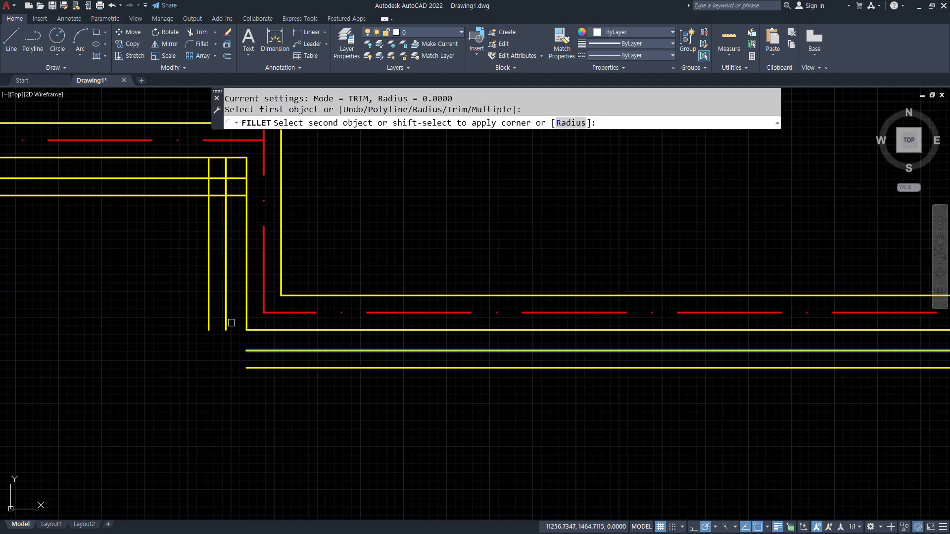
pyautogui.click(227, 323)
pyautogui.press('space')
pyautogui.click(258, 369)
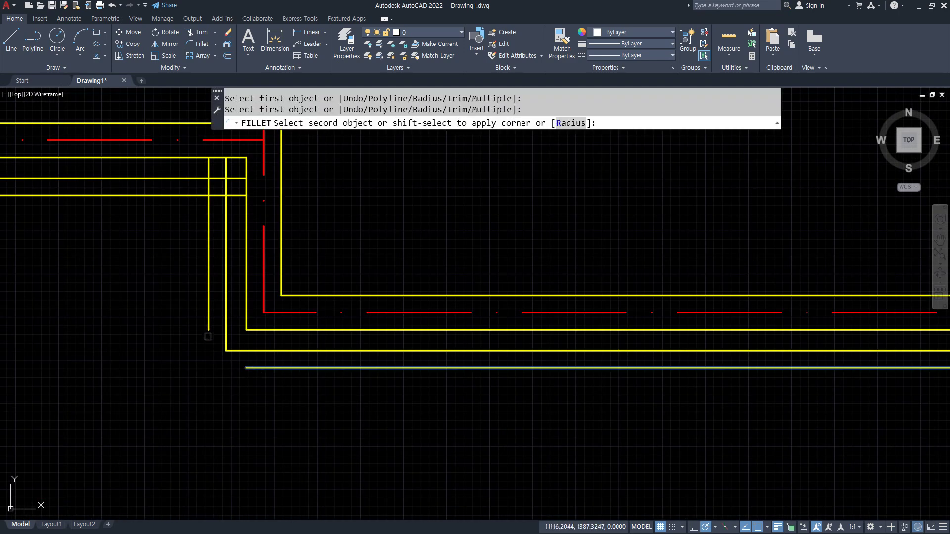
pyautogui.click(209, 336)
# Fillet both outer outlines at the inside corner between the small lower room's bottom and the large lower-right room's left side
pyautogui.press('space')
pyautogui.click(206, 196)
pyautogui.click(206, 196)
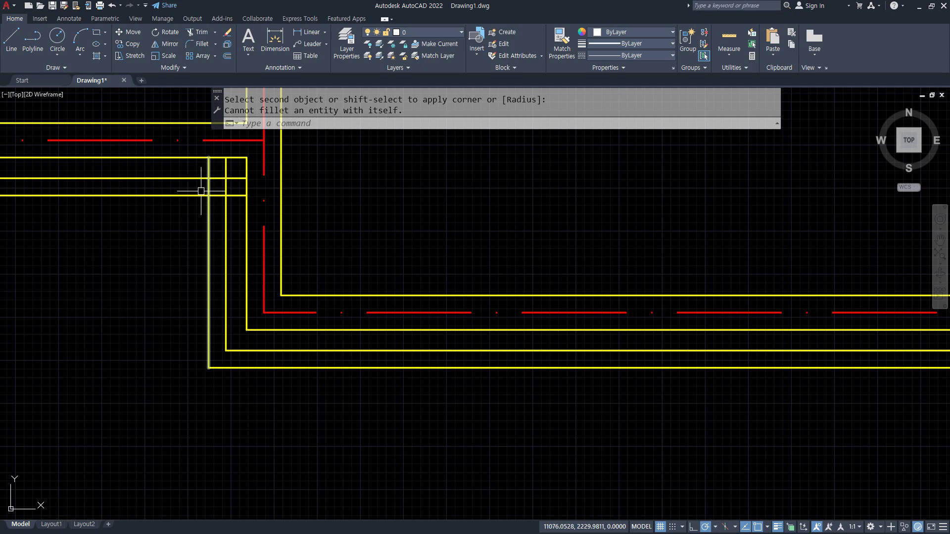
pyautogui.press('space')
pyautogui.click(199, 195)
pyautogui.click(208, 206)
pyautogui.press('space')
pyautogui.click(216, 177)
pyautogui.click(227, 192)
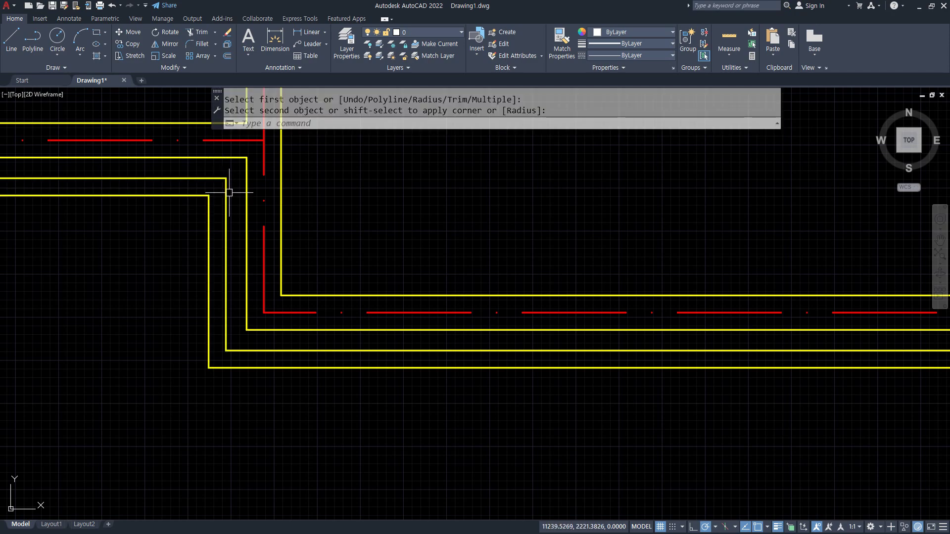
# Fillet both outer outlines into sharp corners at the small lower room's bottom-left corner
pyautogui.scroll(-6, 225, 195)
pyautogui.scroll(4, 147, 204)
pyautogui.moveTo(147, 204); pyautogui.dragTo(219, 225, button='middle')
pyautogui.scroll(2, 216, 221)
pyautogui.press('space')
pyautogui.click(234, 205)
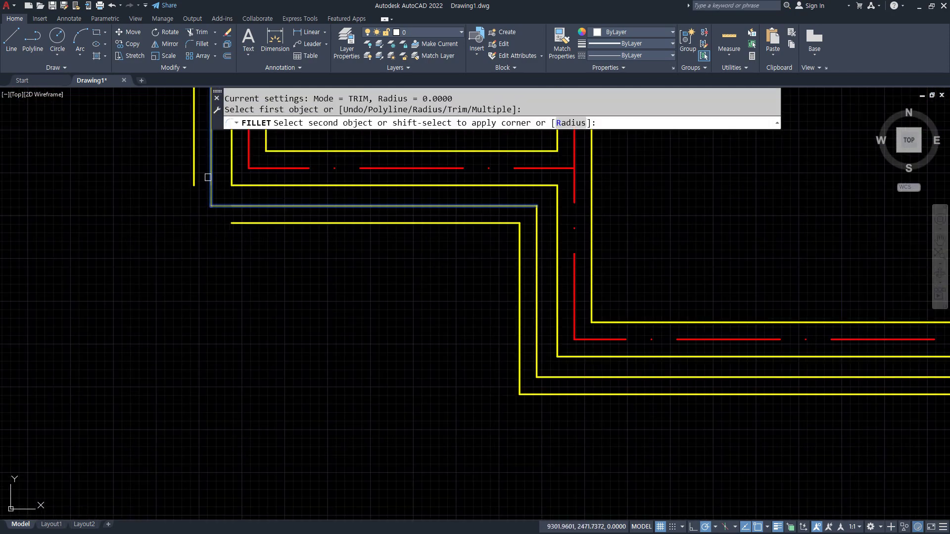
pyautogui.click(211, 178)
pyautogui.press('space')
pyautogui.click(194, 168)
pyautogui.click(248, 224)
# Fillet both outer outlines at the inside corner between the long lower-left exterior wall and the small lower room's left side
pyautogui.moveTo(195, 168); pyautogui.dragTo(241, 363, button='middle')
pyautogui.press('space')
pyautogui.click(236, 217)
pyautogui.click(238, 216)
pyautogui.click(236, 218)
pyautogui.press('space')
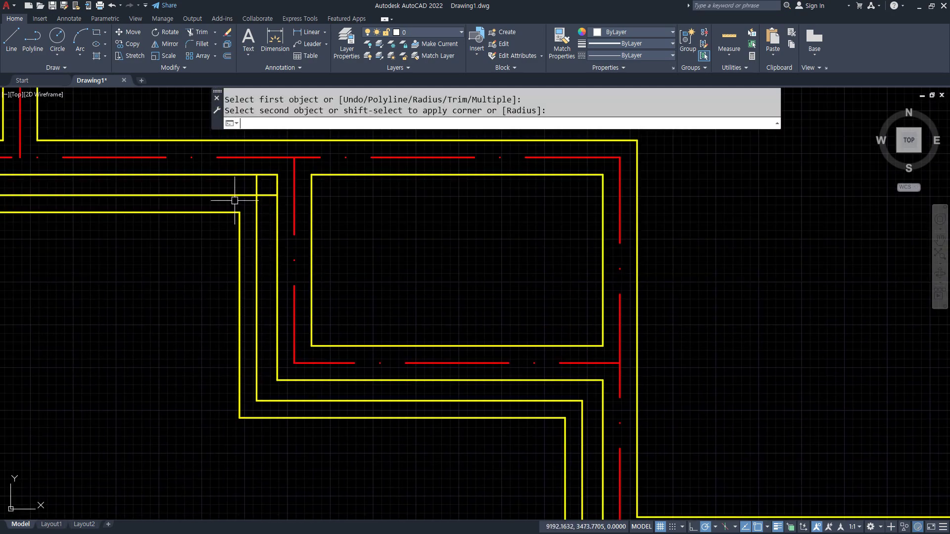
pyautogui.click(236, 199)
pyautogui.click(258, 206)
pyautogui.scroll(-6, 243, 230)
pyautogui.moveTo(151, 245); pyautogui.dragTo(389, 428, button='middle')
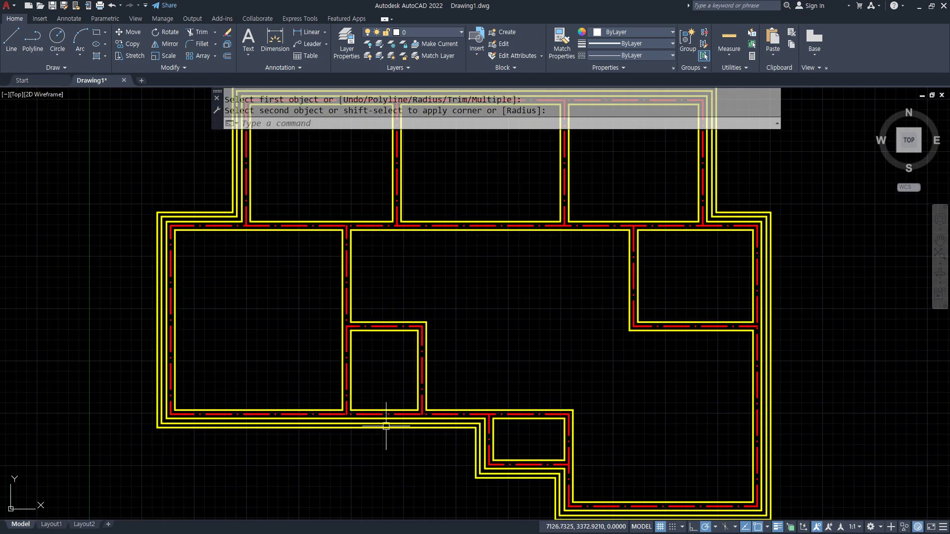
pyautogui.scroll(-2, 371, 400)
pyautogui.moveTo(373, 395); pyautogui.dragTo(317, 366, button='middle')
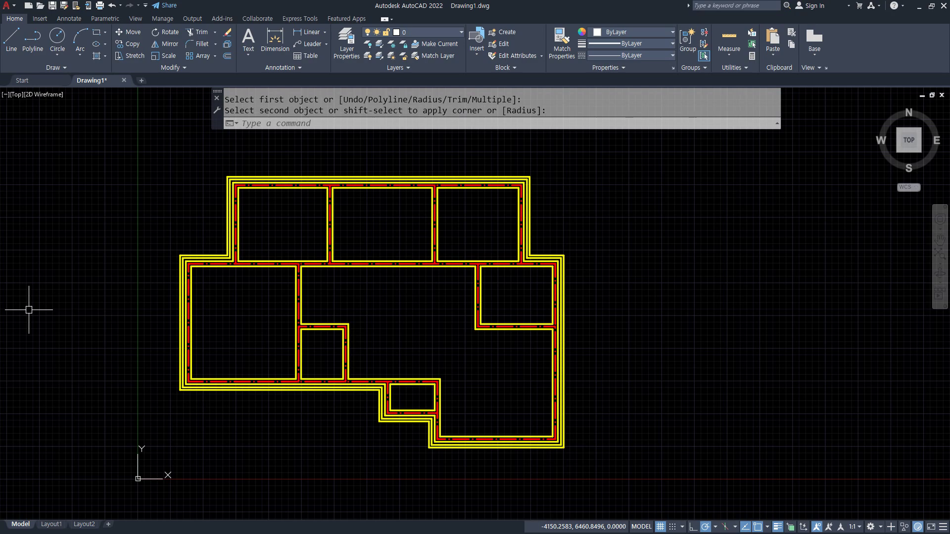
# Switch to the browser, open the "창문 그리기" post and examine the dimensions of the window drawings
pyautogui.moveTo(0, 64); pyautogui.dragTo(480, 44)
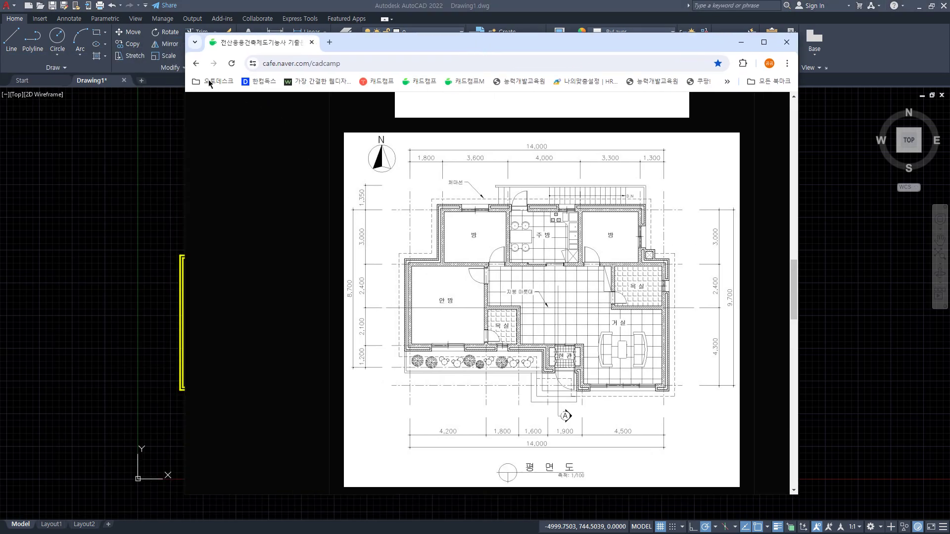
pyautogui.click(196, 64)
pyautogui.scroll(-10, 275, 287)
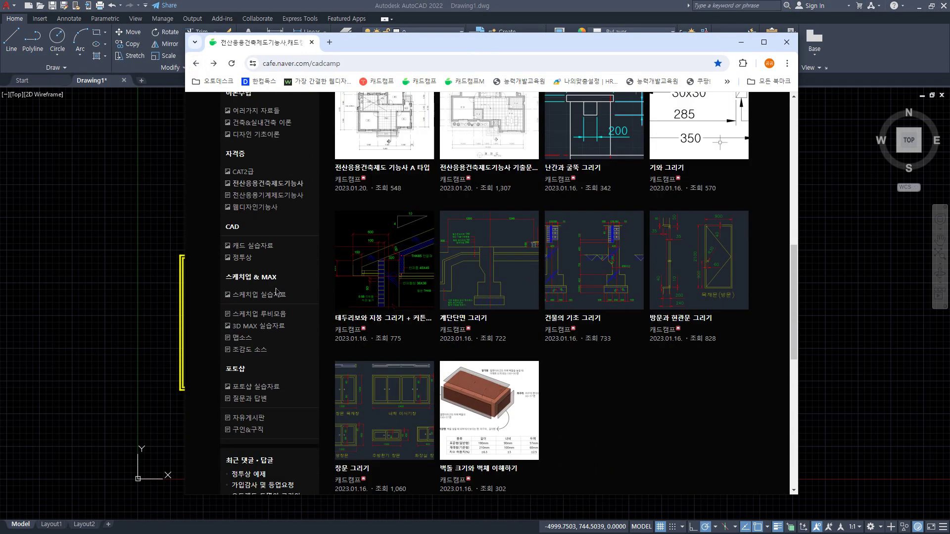
pyautogui.click(402, 290)
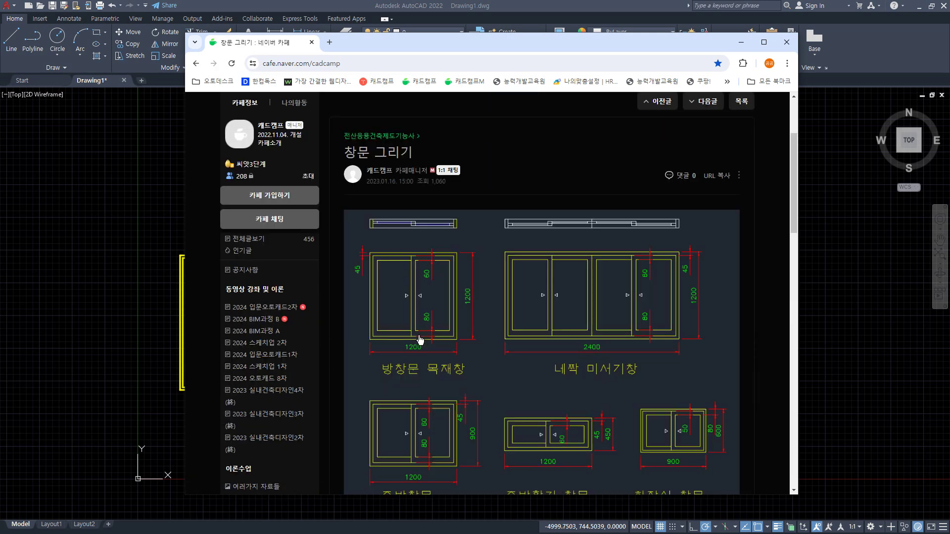
pyautogui.scroll(-2, 420, 340)
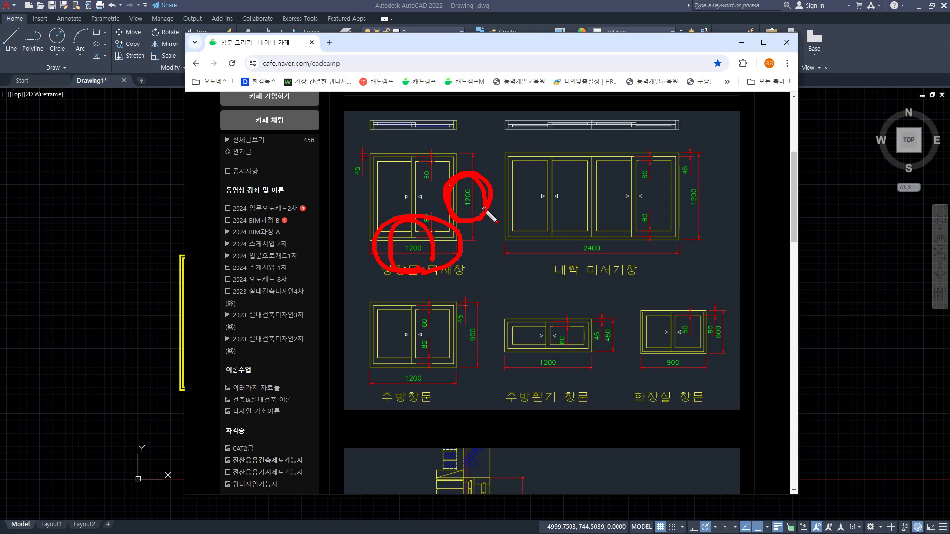
pyautogui.moveTo(369, 257); pyautogui.dragTo(481, 258)
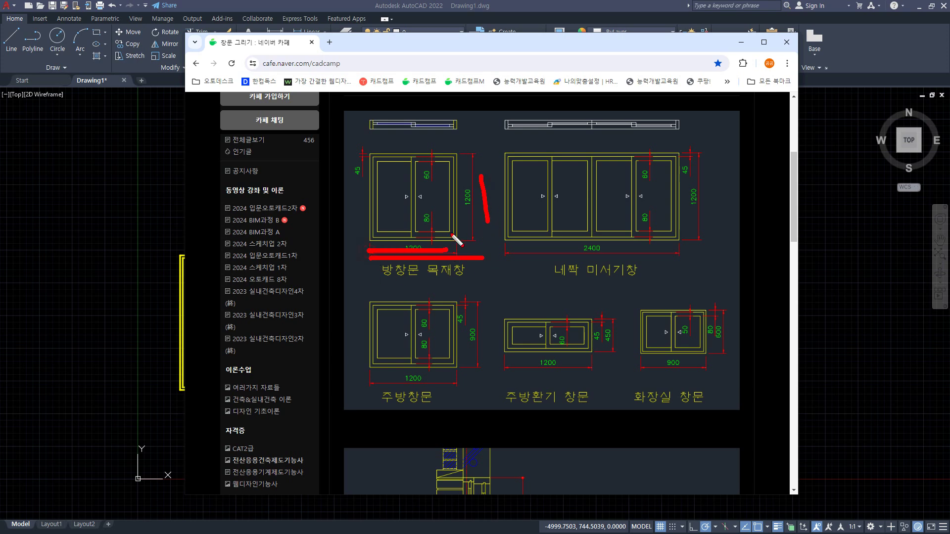
pyautogui.press('Escape')
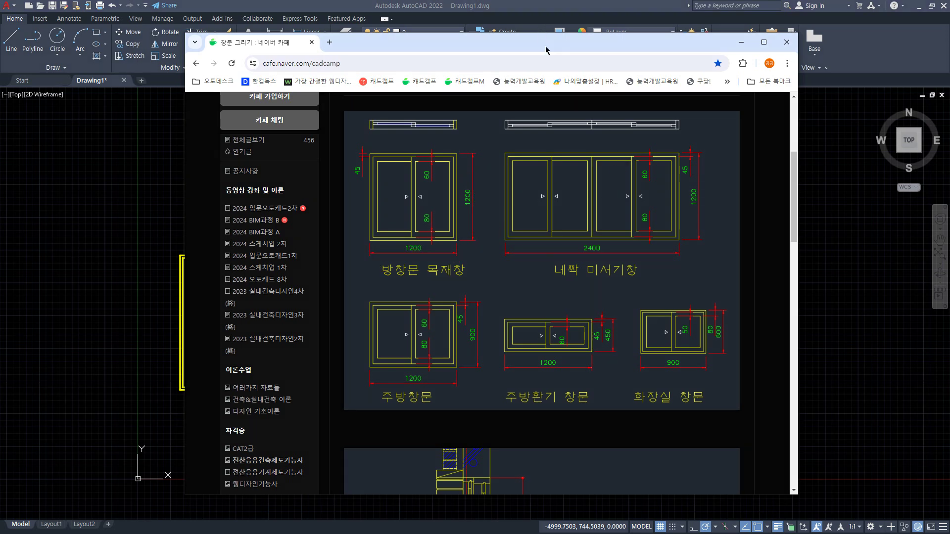
# Return to the AutoCAD drawing and draw a 1500 by 1200 rectangle in the empty area beside the floor plan
pyautogui.moveTo(545, 46); pyautogui.dragTo(0, 130)
pyautogui.moveTo(161, 253); pyautogui.dragTo(525, 252, button='middle')
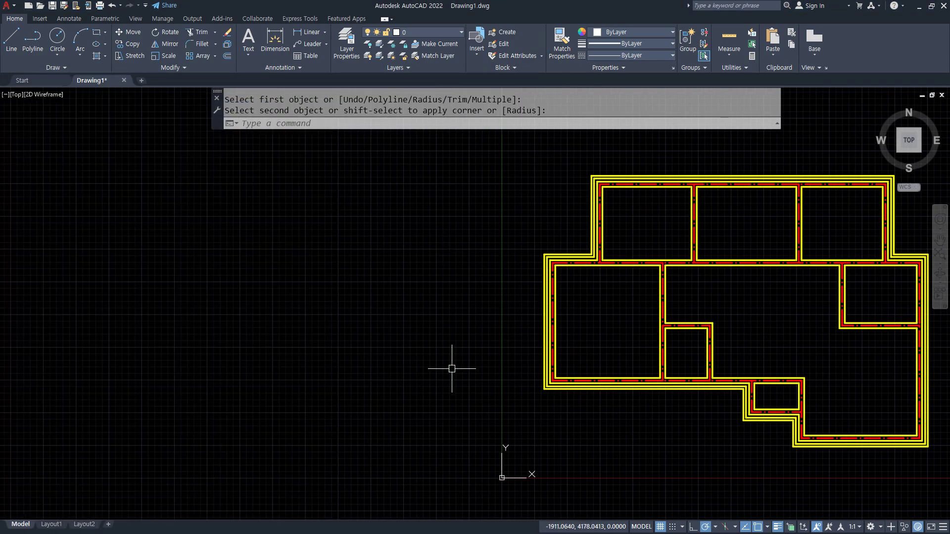
pyautogui.scroll(3, 239, 331)
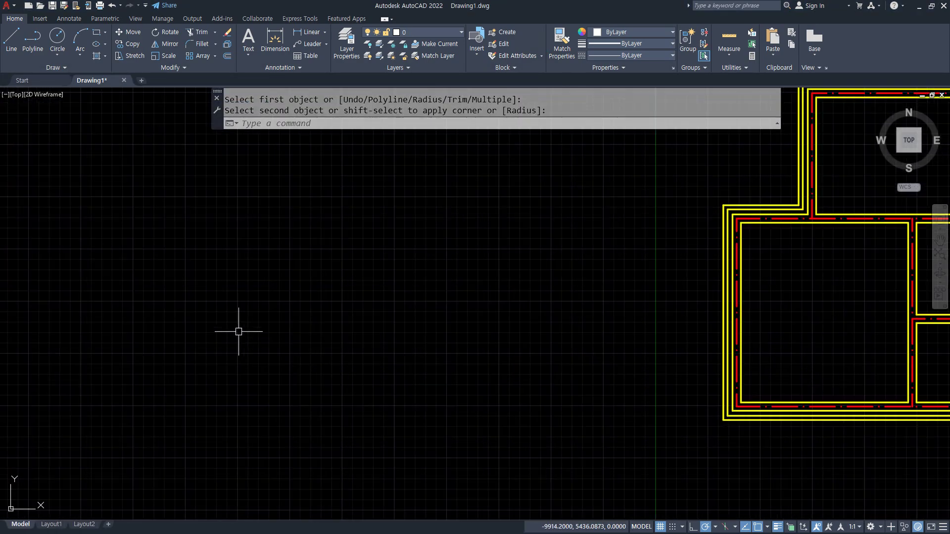
pyautogui.scroll(3, 210, 341)
pyautogui.scroll(3, 210, 341)
pyautogui.write('rec')
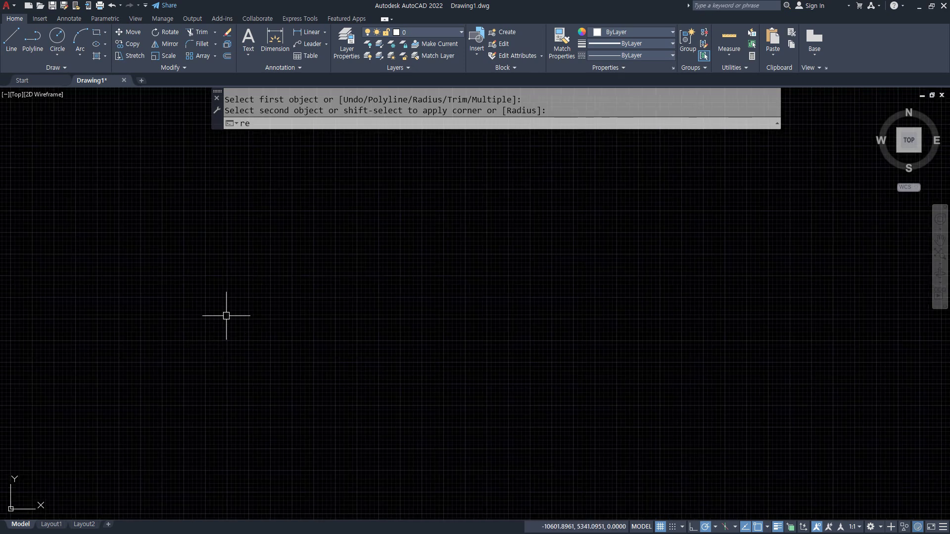
pyautogui.press('Return')
pyautogui.click(209, 314)
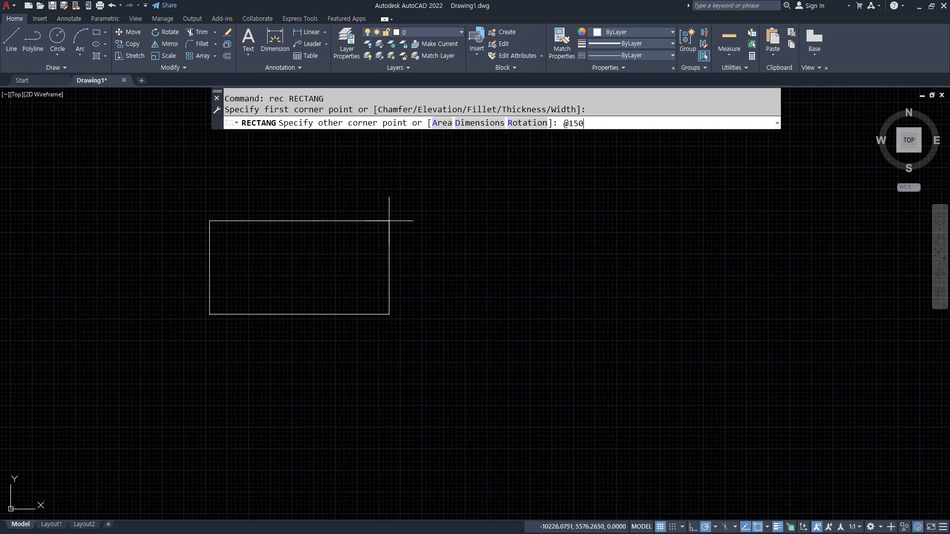
pyautogui.write('@1500,1200')
pyautogui.press('Return')
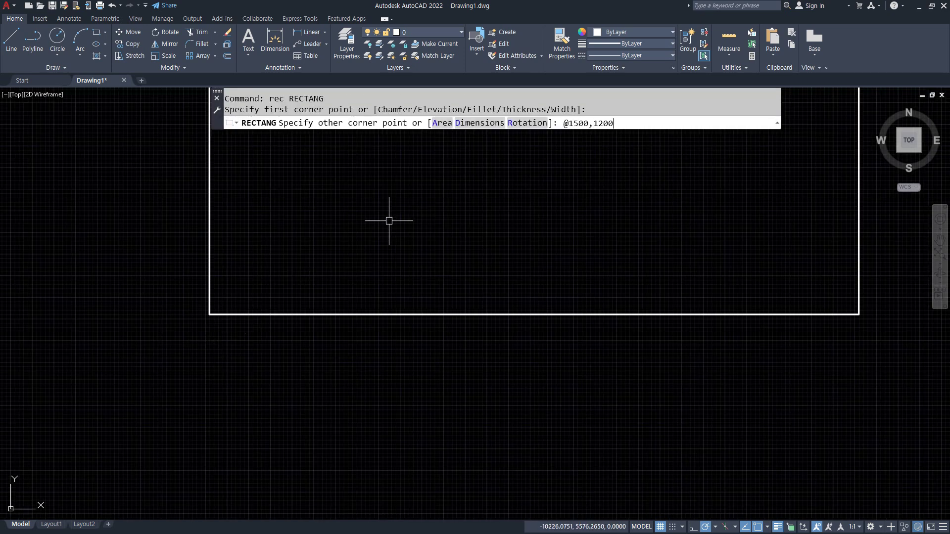
# Offset the 1500 by 1200 rectangle inward by 45 to form the window frame
pyautogui.scroll(-4, 333, 270)
pyautogui.scroll(2, 321, 277)
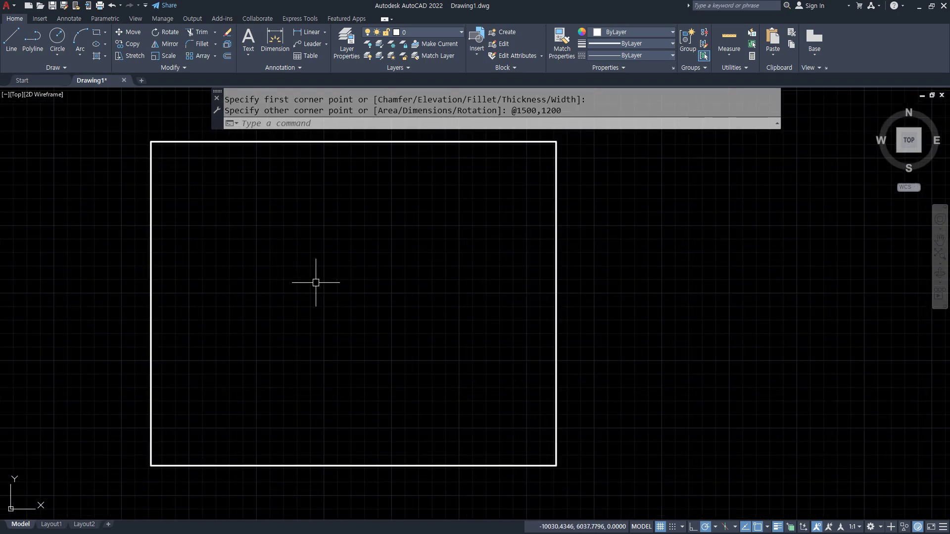
pyautogui.moveTo(318, 280); pyautogui.dragTo(348, 293, button='middle')
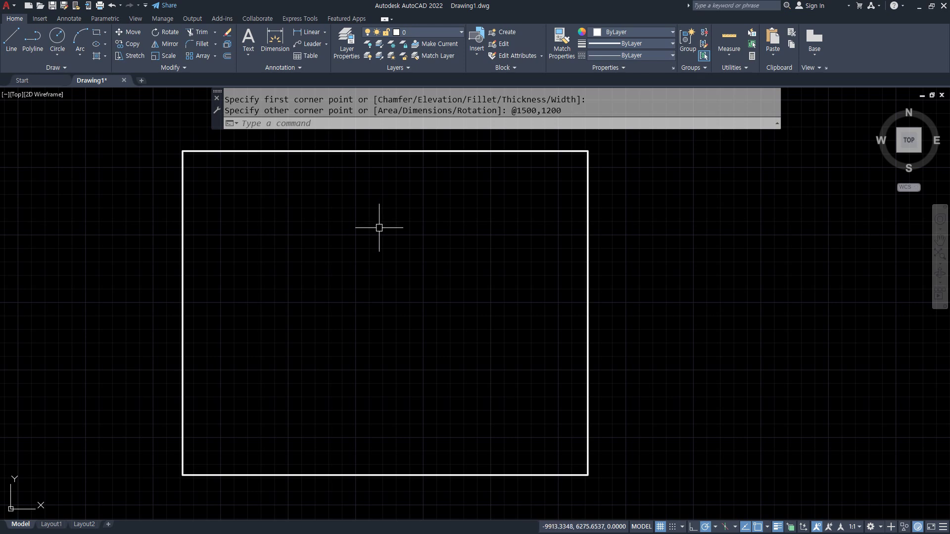
pyautogui.write('o')
pyautogui.press('Return')
pyautogui.press('Return')
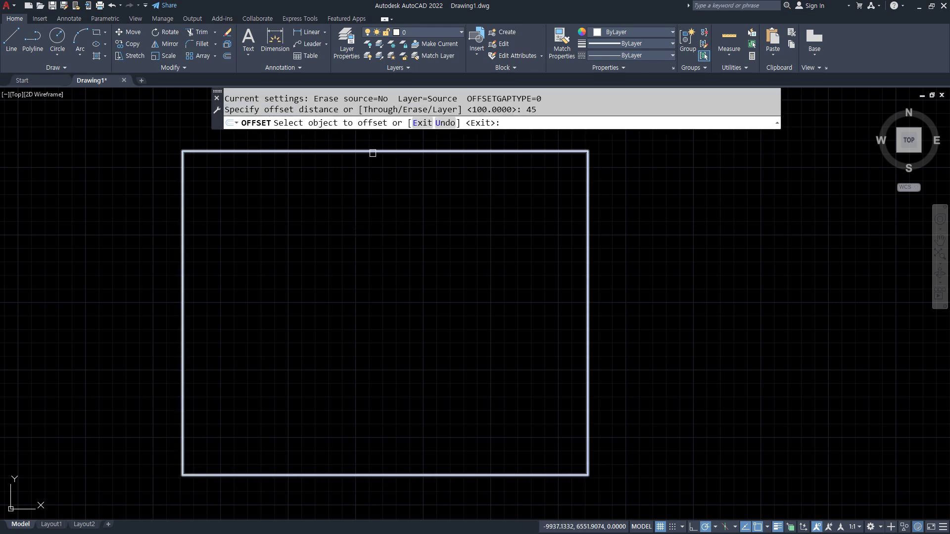
pyautogui.click(371, 152)
pyautogui.click(355, 226)
pyautogui.press('Return')
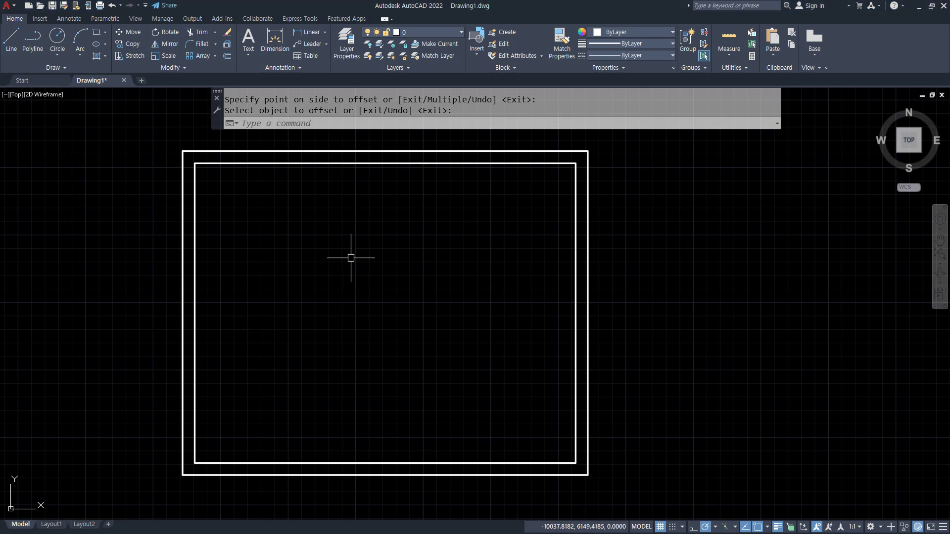
# Draw a rectangle from the inner frame's top-right corner to the midpoint of its bottom edge
pyautogui.write('re')
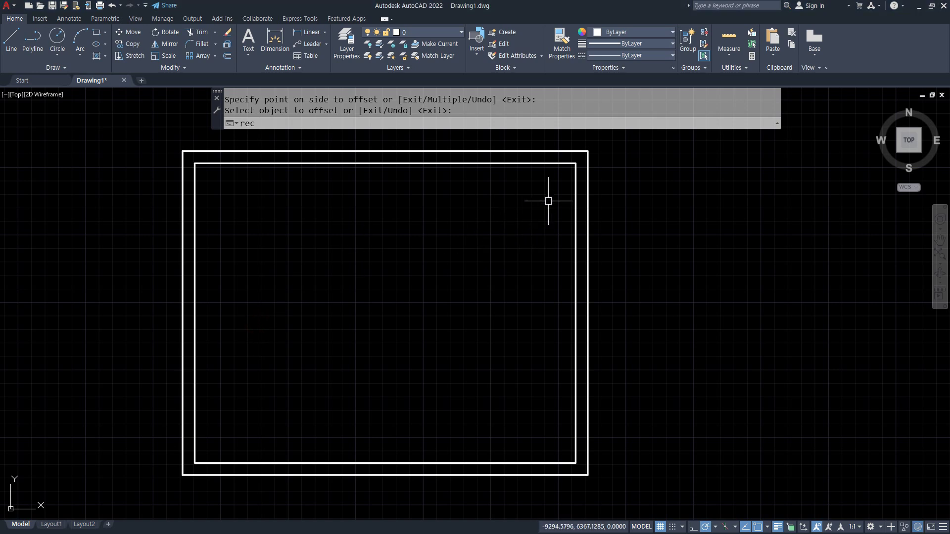
pyautogui.write('c')
pyautogui.press('Return')
pyautogui.click(575, 164)
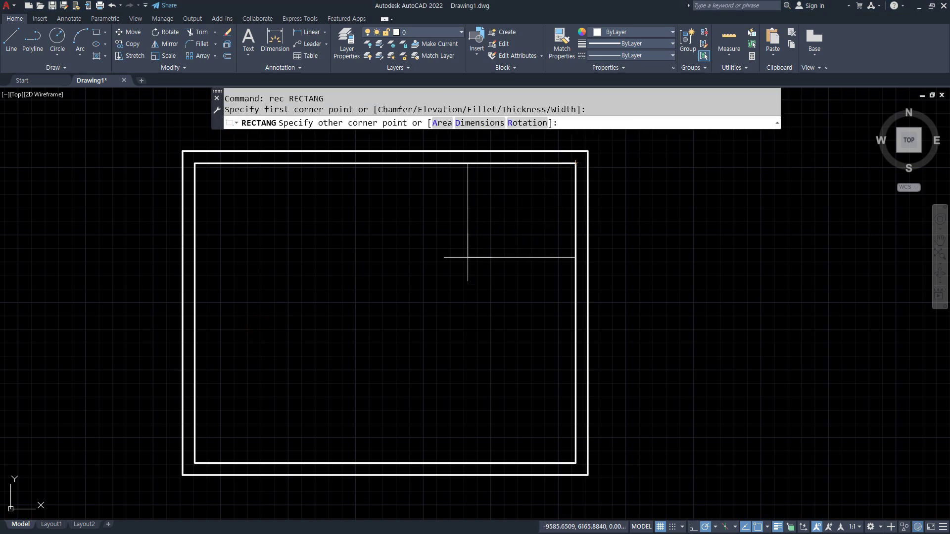
pyautogui.write('mid')
pyautogui.press('Return')
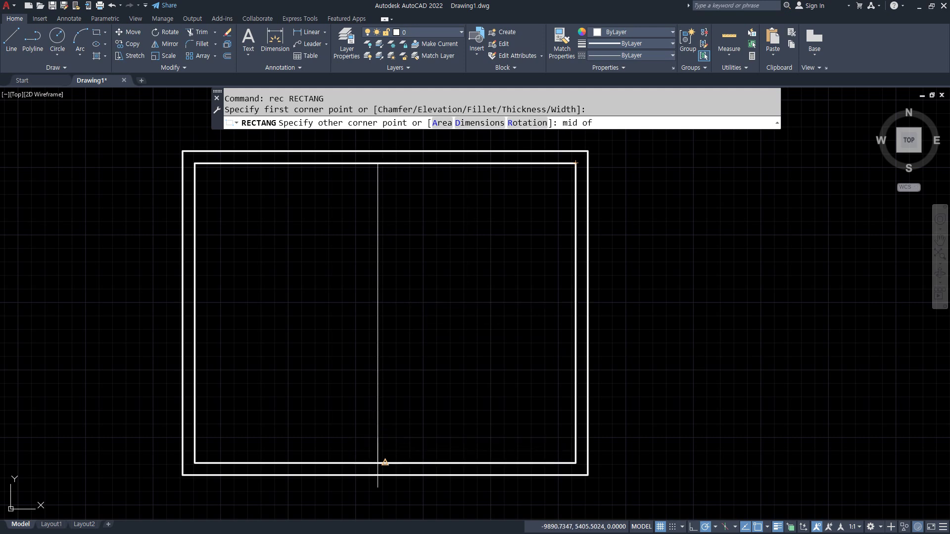
pyautogui.click(385, 463)
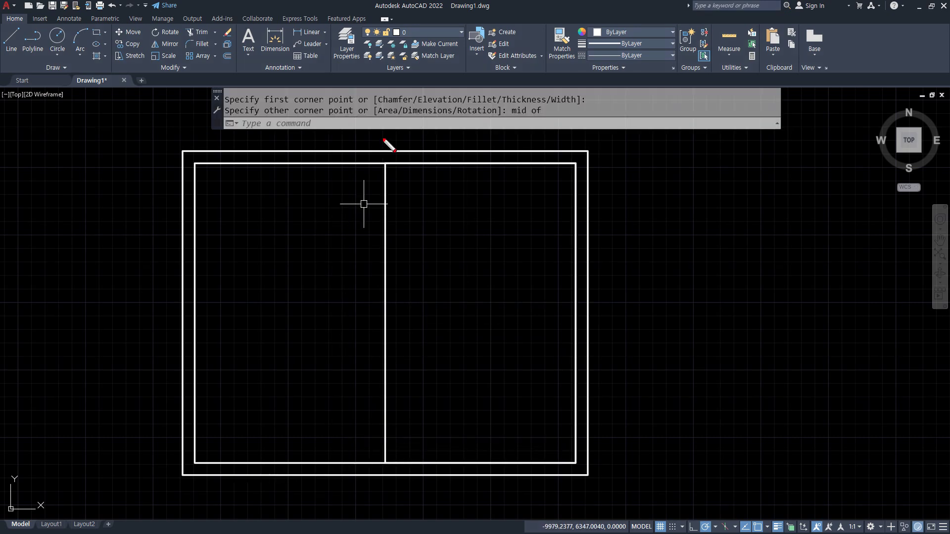
# Erase the rectangle that covers the right half of the inner frame
pyautogui.moveTo(384, 137); pyautogui.dragTo(383, 520)
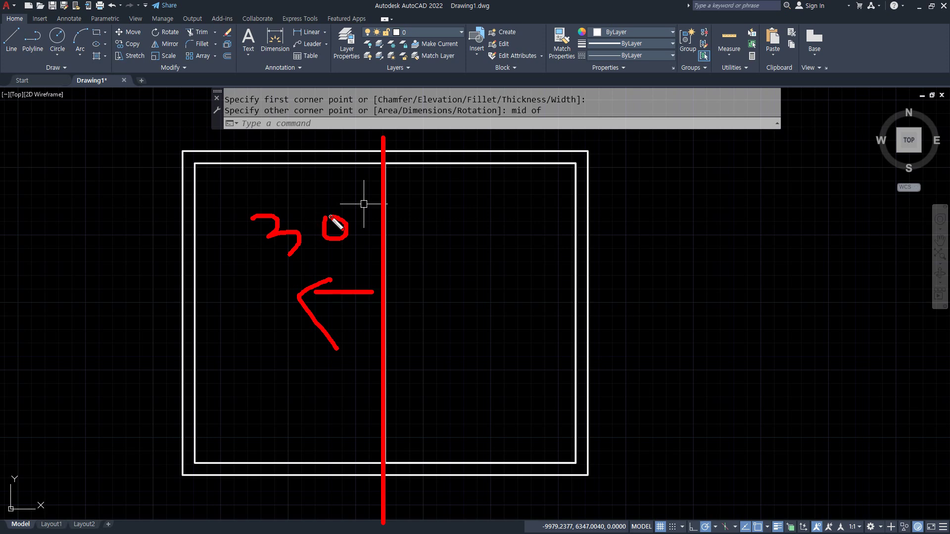
pyautogui.press('Escape')
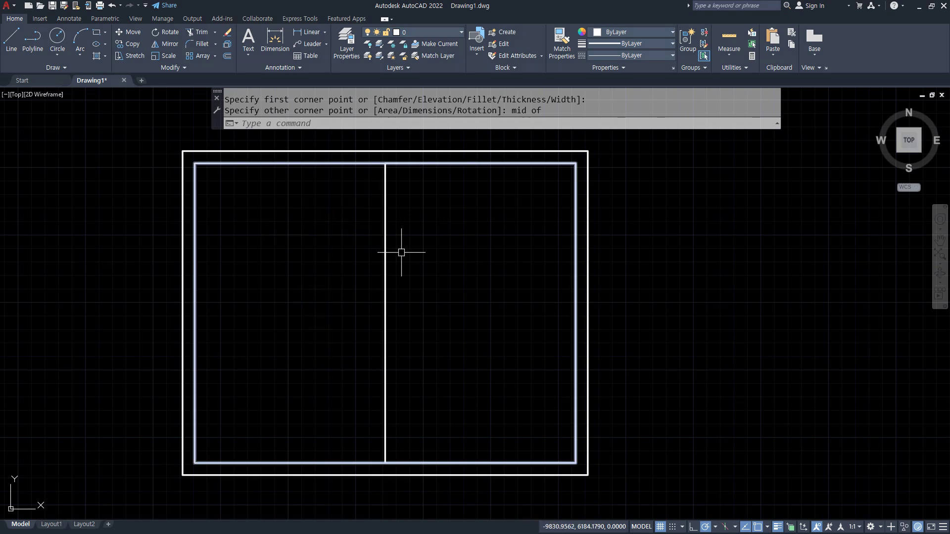
pyautogui.click(401, 253)
pyautogui.click(352, 282)
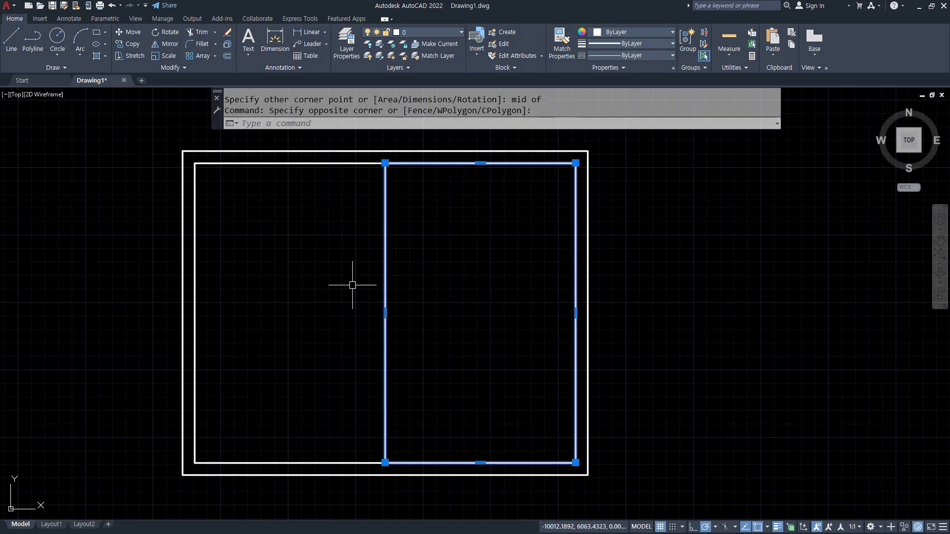
pyautogui.click(385, 313)
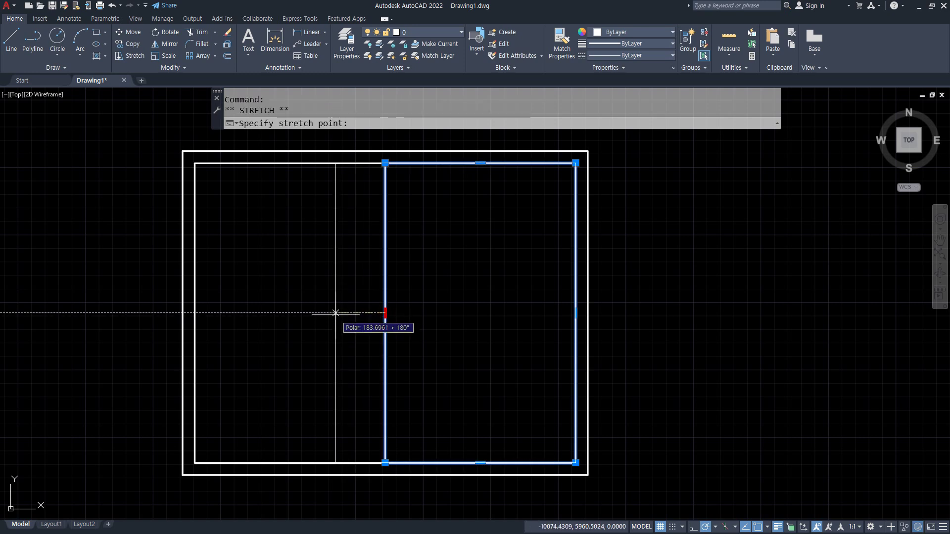
pyautogui.press('Escape')
pyautogui.click(418, 282)
pyautogui.click(310, 331)
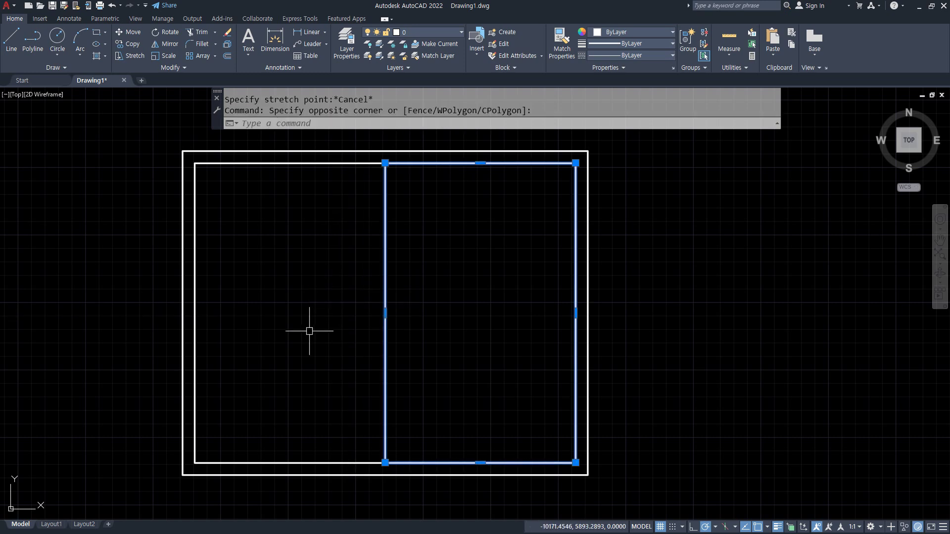
pyautogui.press('Delete')
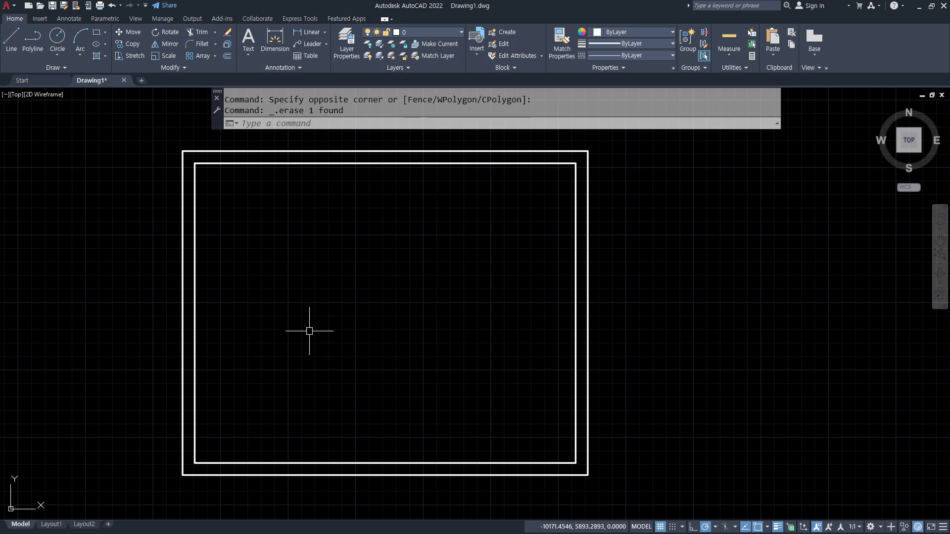
# Offset the inner frame rectangle inward by 60 for the sash outline
pyautogui.write('o')
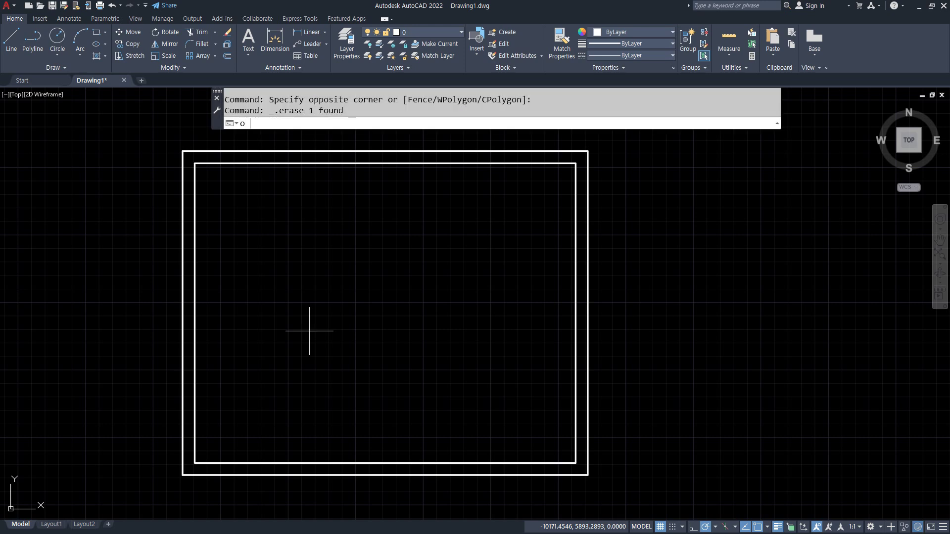
pyautogui.press('Return')
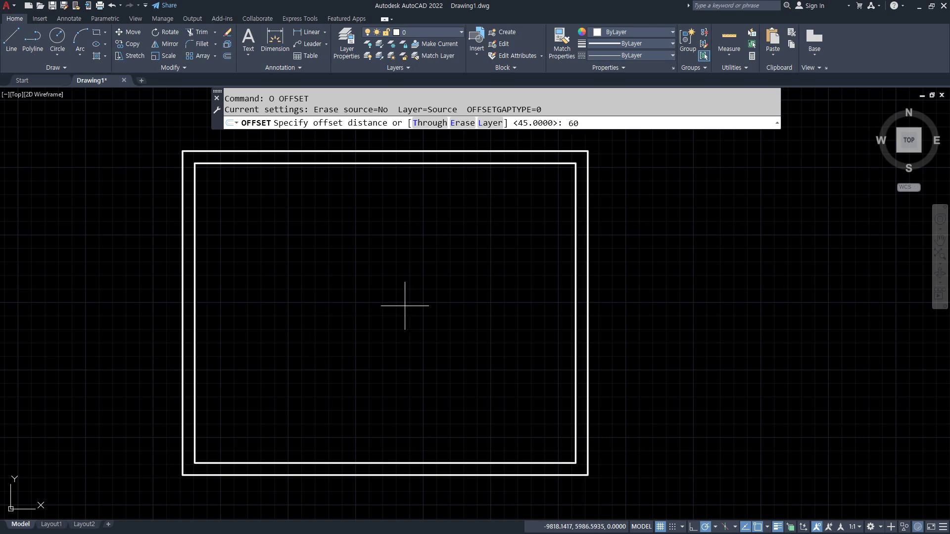
pyautogui.press('Return')
pyautogui.click(437, 164)
pyautogui.click(429, 248)
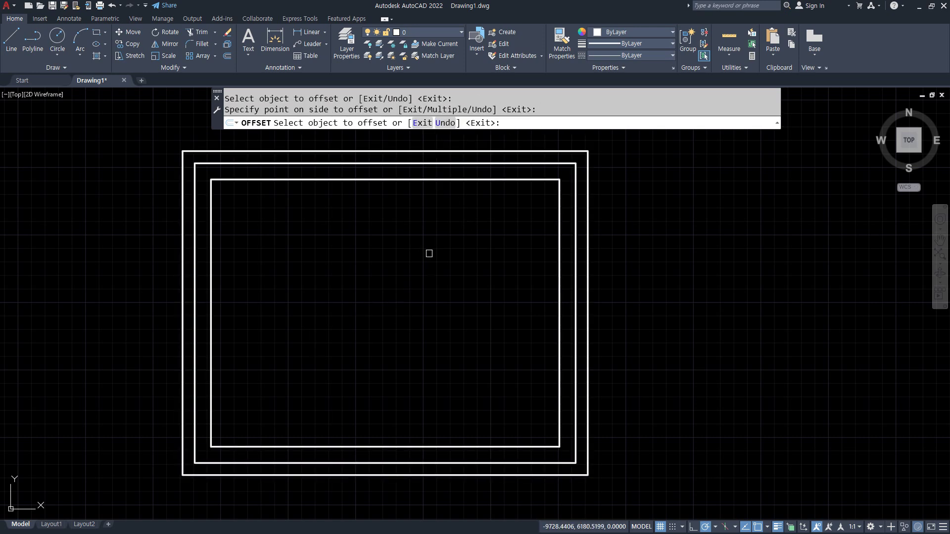
pyautogui.press('Return')
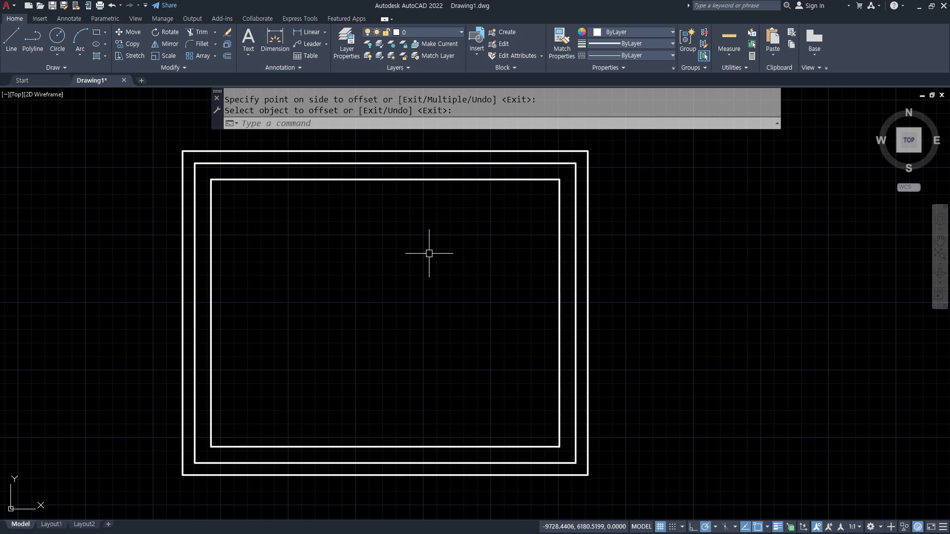
# Draw a vertical line from the midpoint of the middle rectangle's top edge down to its bottom edge
pyautogui.write('l')
pyautogui.press('Return')
pyautogui.write('mi')
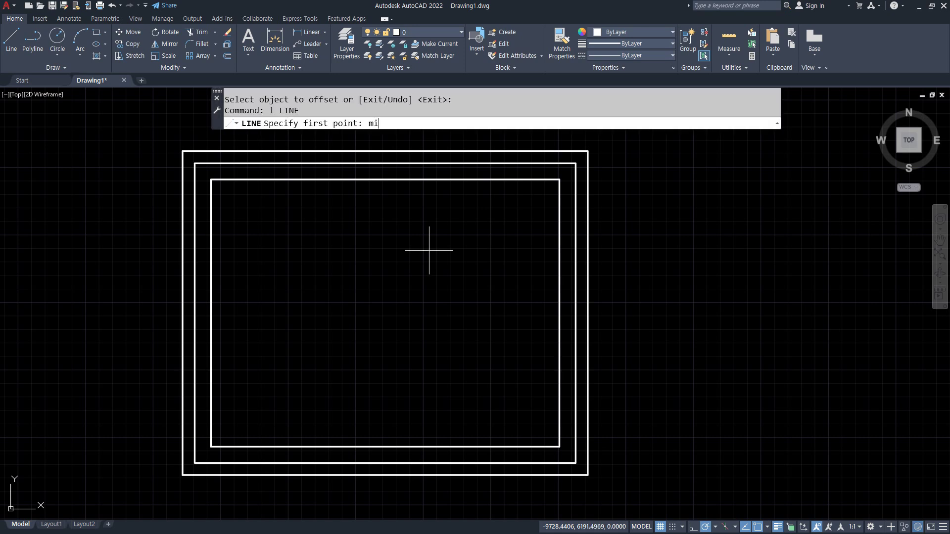
pyautogui.write('d')
pyautogui.press('Return')
pyautogui.click(385, 164)
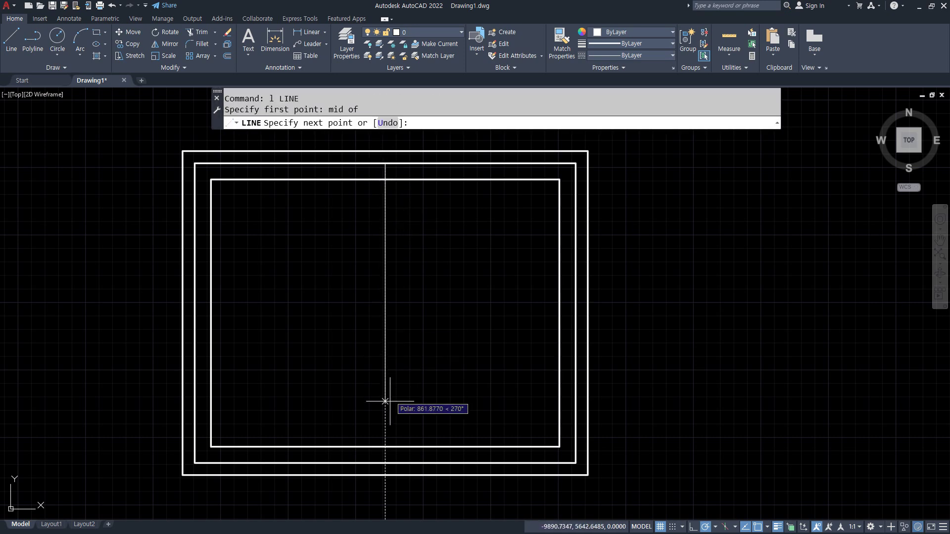
pyautogui.press('Return')
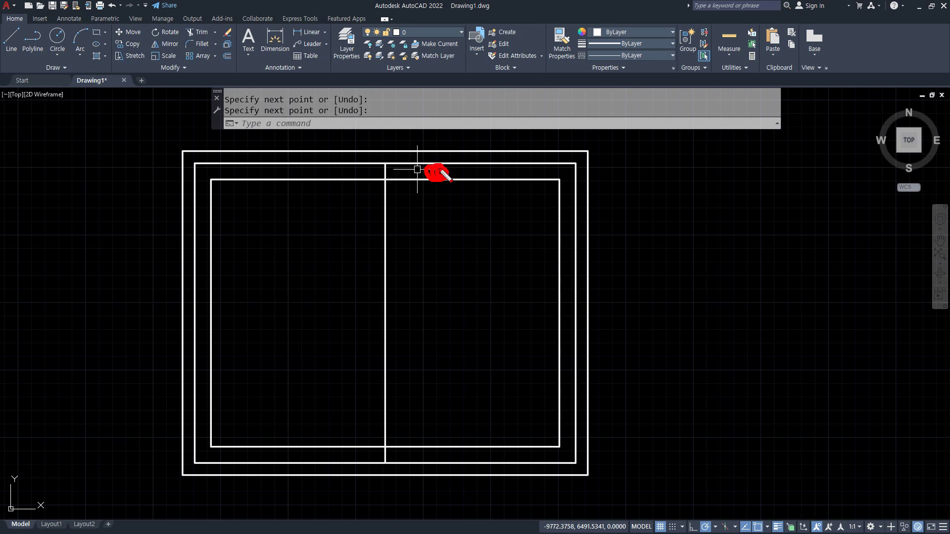
pyautogui.moveTo(381, 247); pyautogui.dragTo(349, 245)
pyautogui.moveTo(386, 272); pyautogui.dragTo(411, 273)
pyautogui.press('Escape')
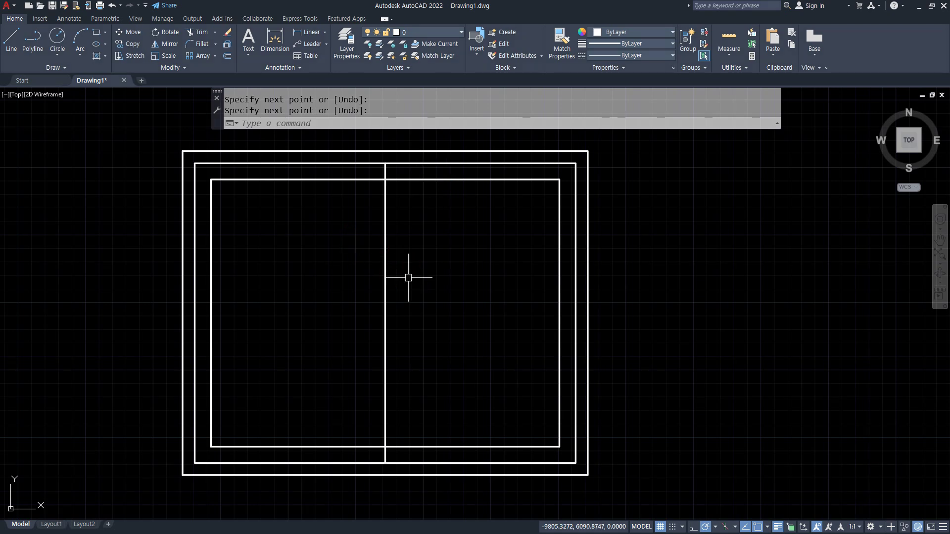
# Offset the vertical centre line by 30 to both sides and erase the original centre line
pyautogui.write('o')
pyautogui.press('Return')
pyautogui.write('30')
pyautogui.press('Return')
pyautogui.click(385, 251)
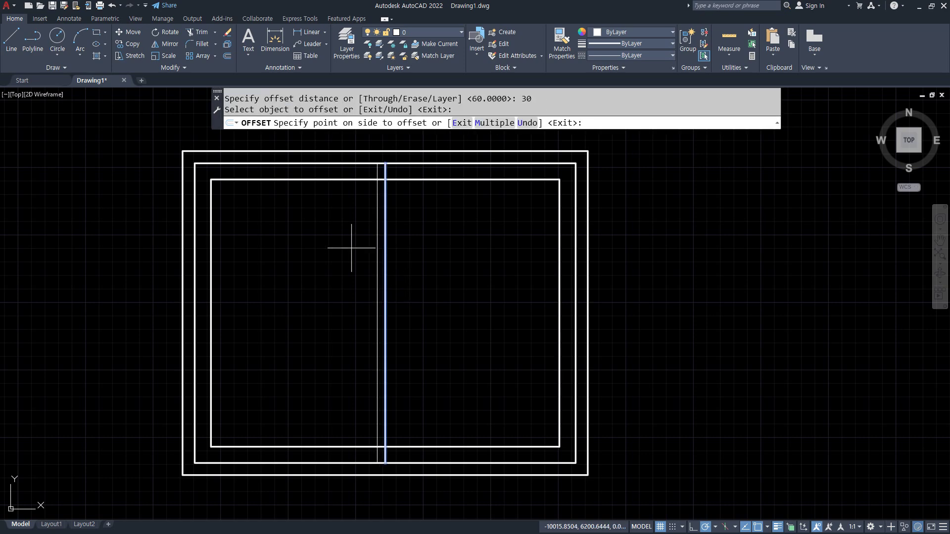
pyautogui.click(350, 248)
pyautogui.click(382, 250)
pyautogui.click(428, 248)
pyautogui.press('Return')
pyautogui.click(384, 188)
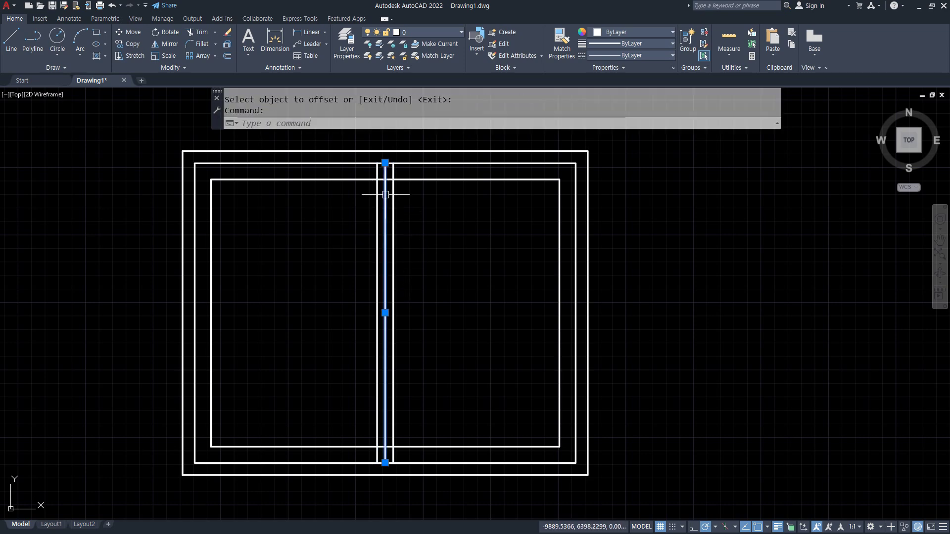
pyautogui.write('e')
pyautogui.press('Return')
# Trim the right mullion line's ends beyond the innermost rectangle and that rectangle's top and bottom segments between the two mullion lines
pyautogui.scroll(2, 393, 161)
pyautogui.write('tr')
pyautogui.press('Return')
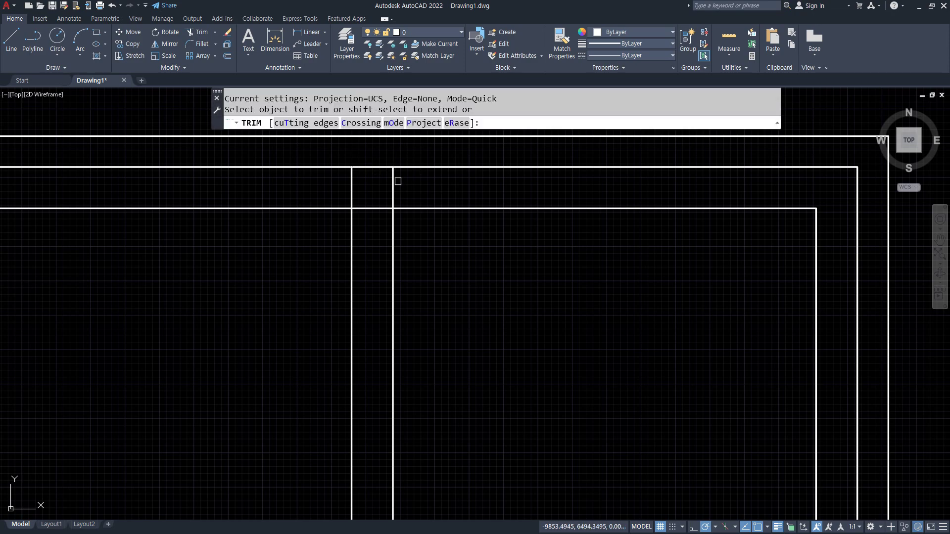
pyautogui.moveTo(398, 183)
pyautogui.mouseDown()
pyautogui.moveTo(371, 202)
pyautogui.moveTo(369, 219)
pyautogui.mouseUp()
pyautogui.scroll(-2, 368, 218)
pyautogui.moveTo(352, 311); pyautogui.dragTo(341, 166, button='middle')
pyautogui.scroll(2, 353, 376)
pyautogui.moveTo(372, 263); pyautogui.dragTo(379, 290)
pyautogui.scroll(-5, 380, 290)
pyautogui.moveTo(336, 231); pyautogui.dragTo(333, 278, button='middle')
pyautogui.scroll(2, 333, 278)
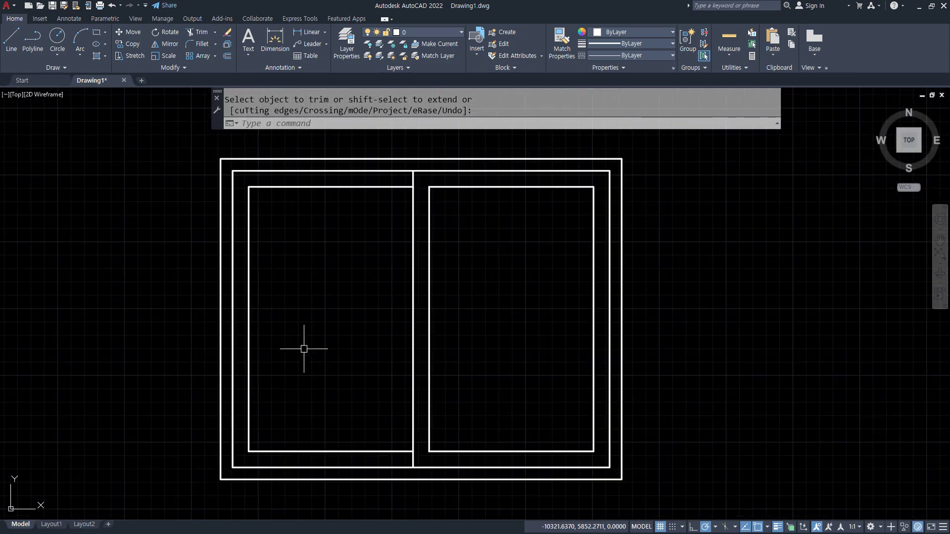
# Draw a 60-long horizontal line to the left from the midpoint of the left mullion line
pyautogui.moveTo(463, 259); pyautogui.dragTo(420, 333, button='middle')
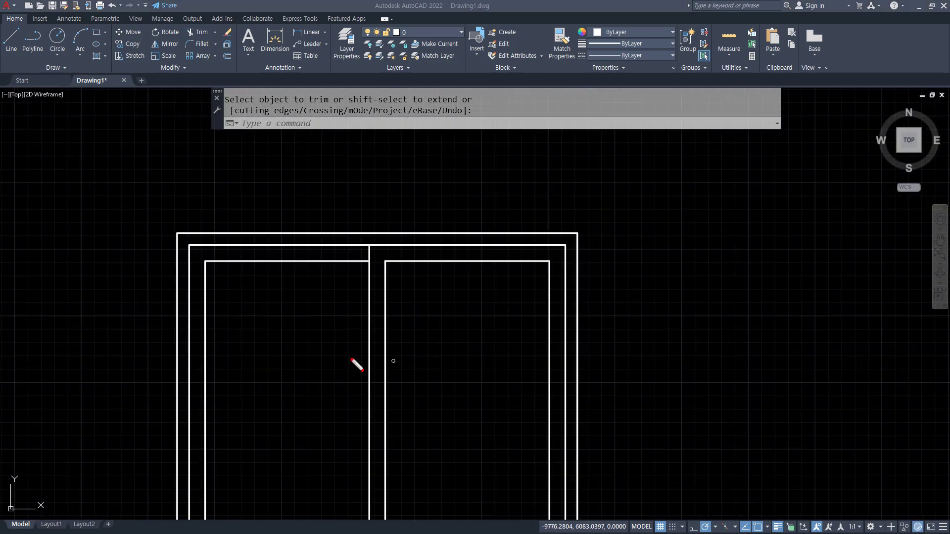
pyautogui.moveTo(200, 371); pyautogui.dragTo(286, 352, button='middle')
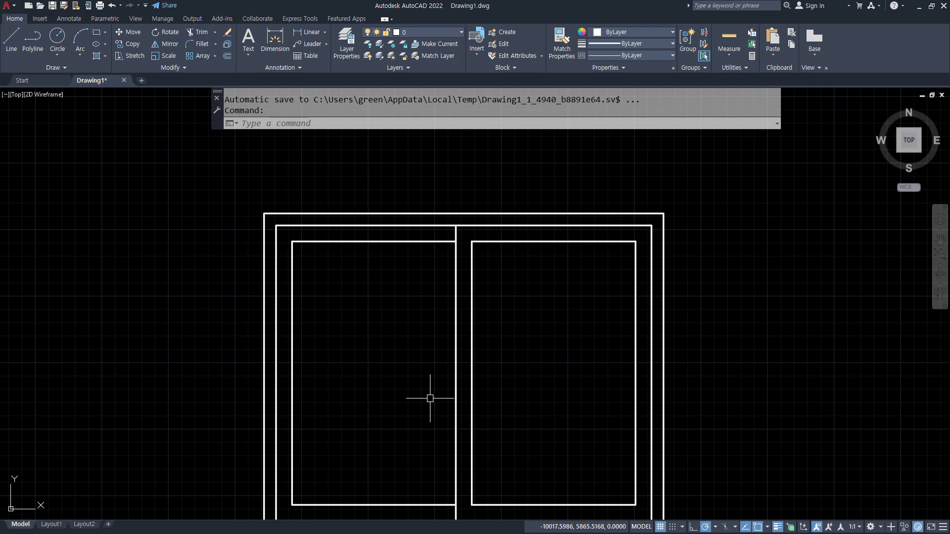
pyautogui.moveTo(523, 380); pyautogui.dragTo(461, 354, button='middle')
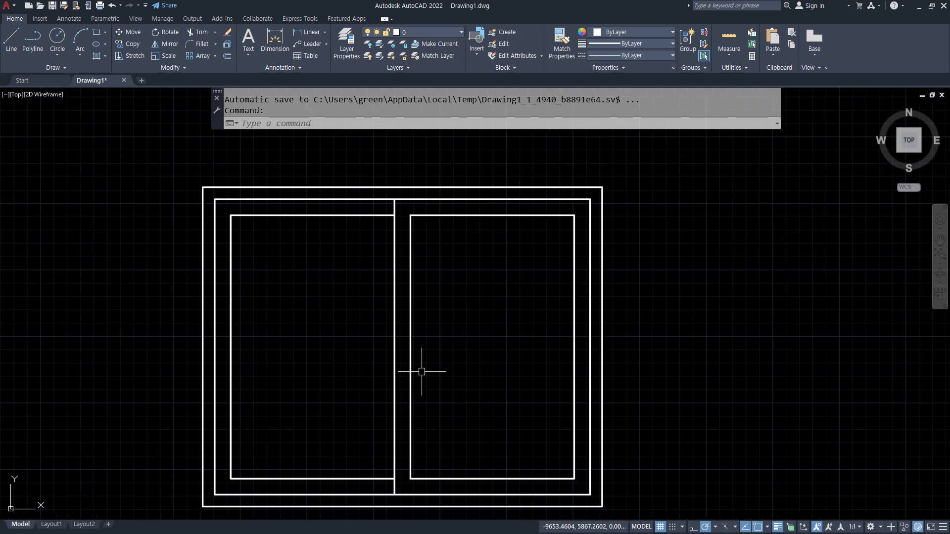
pyautogui.write('l')
pyautogui.press('Return')
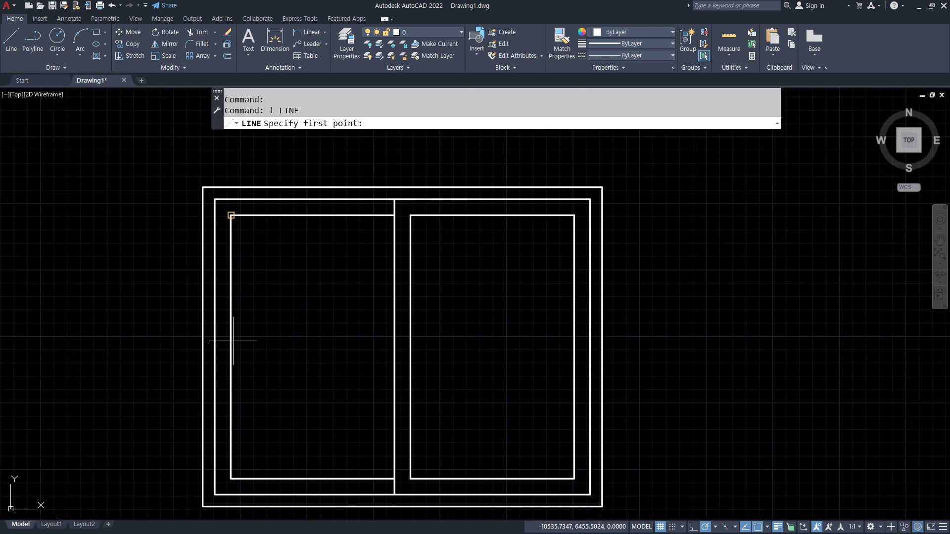
pyautogui.write('mid')
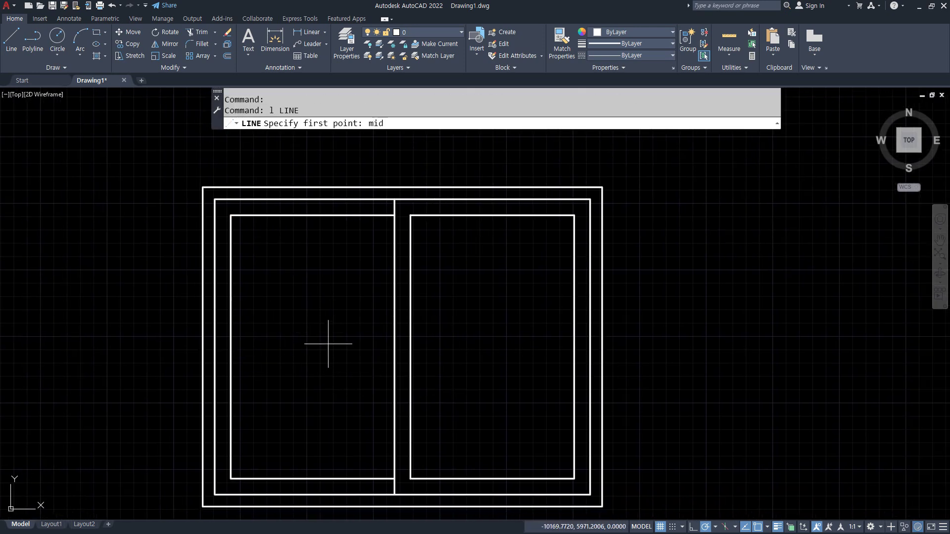
pyautogui.press('Return')
pyautogui.click(395, 347)
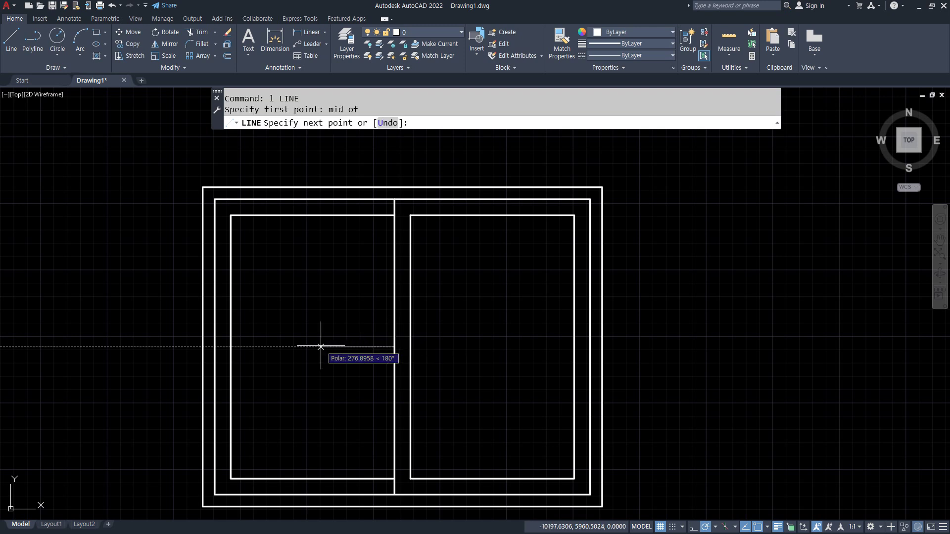
pyautogui.write('60')
pyautogui.press('Return')
pyautogui.press('Return')
# Draw a circle of radius 30 centred on the free left end of the short horizontal line
pyautogui.scroll(8, 382, 351)
pyautogui.write('c')
pyautogui.press('Return')
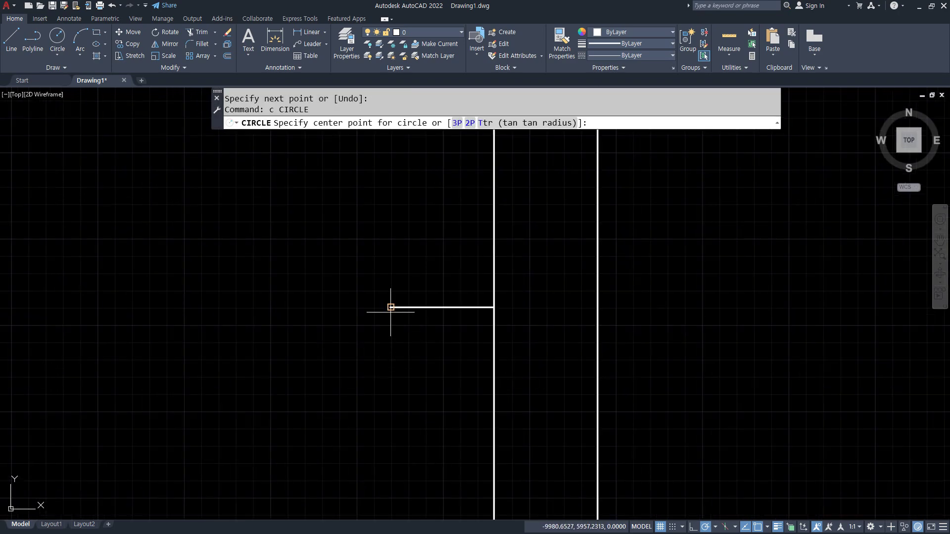
pyautogui.click(391, 307)
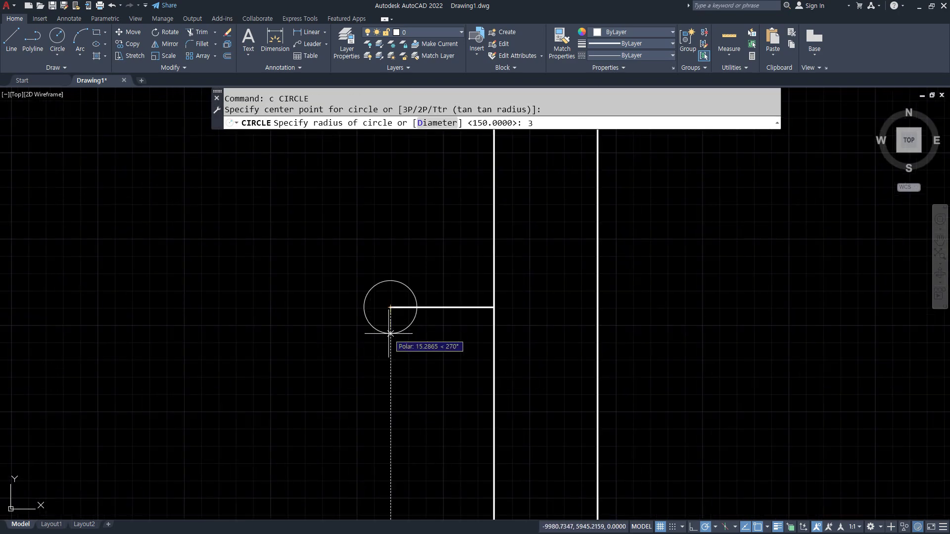
pyautogui.press('Return')
pyautogui.moveTo(526, 349); pyautogui.dragTo(472, 351, button='middle')
pyautogui.moveTo(440, 312); pyautogui.dragTo(341, 314)
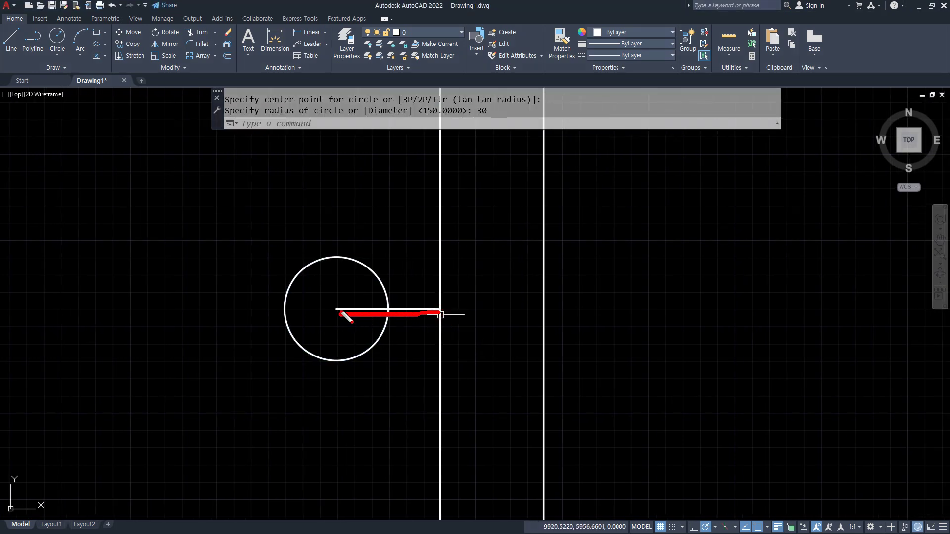
pyautogui.moveTo(373, 374)
pyautogui.mouseDown()
pyautogui.moveTo(336, 253)
pyautogui.moveTo(340, 371)
pyautogui.mouseUp()
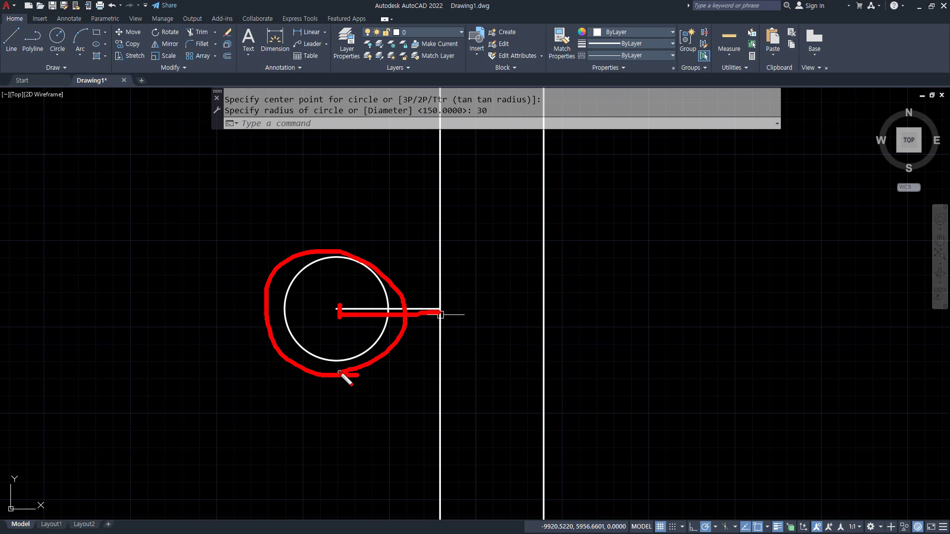
pyautogui.press('Escape')
# Draw a three-sided polygon inscribed in the circle, with one vertex on the circle's right quadrant
pyautogui.write('pol')
pyautogui.press('Return')
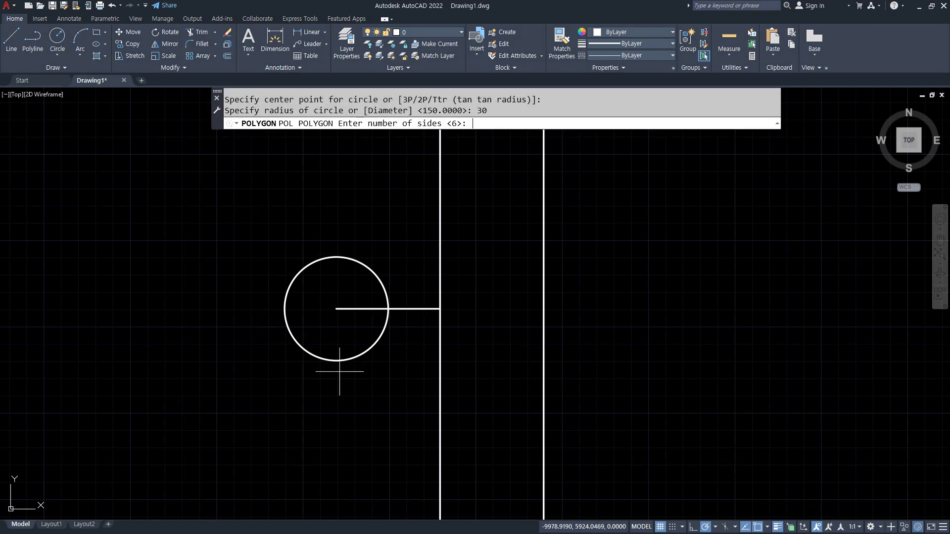
pyautogui.write('3')
pyautogui.press('Return')
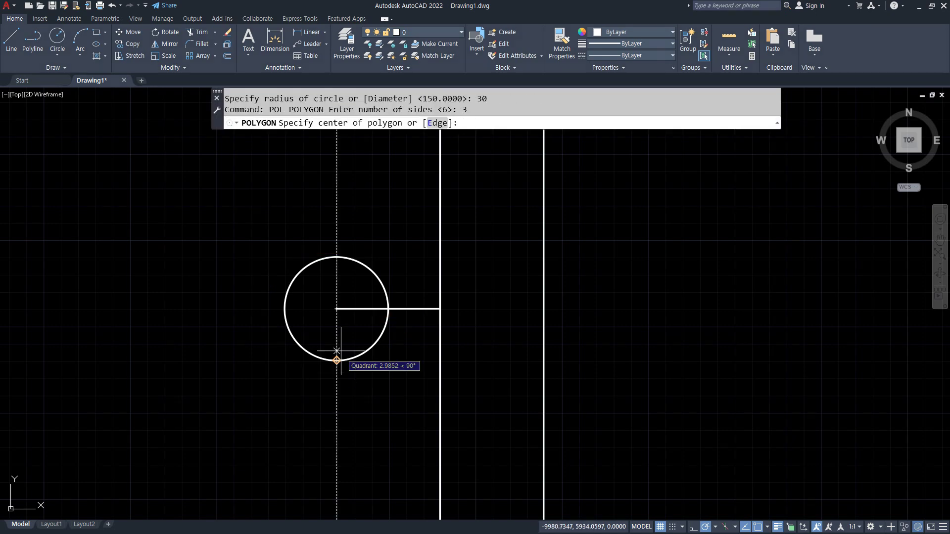
pyautogui.click(338, 307)
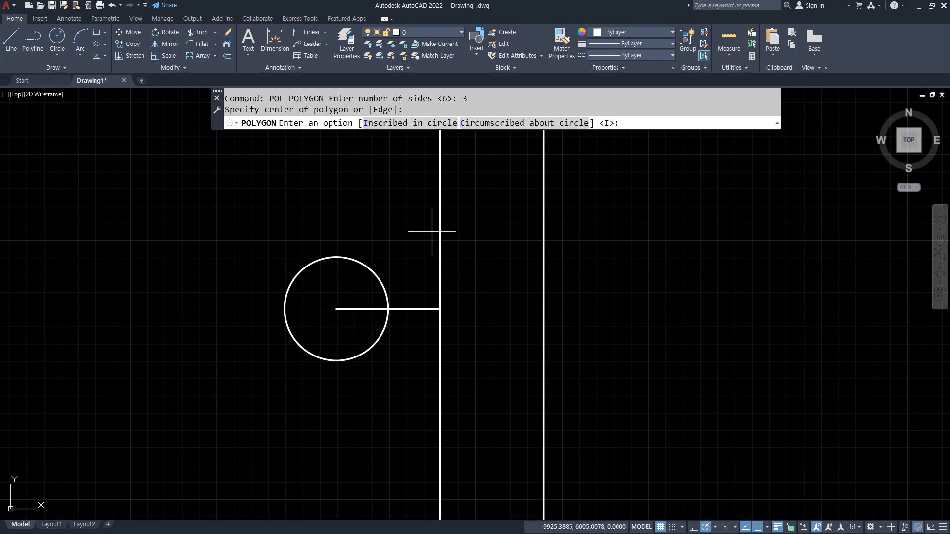
pyautogui.click(418, 127)
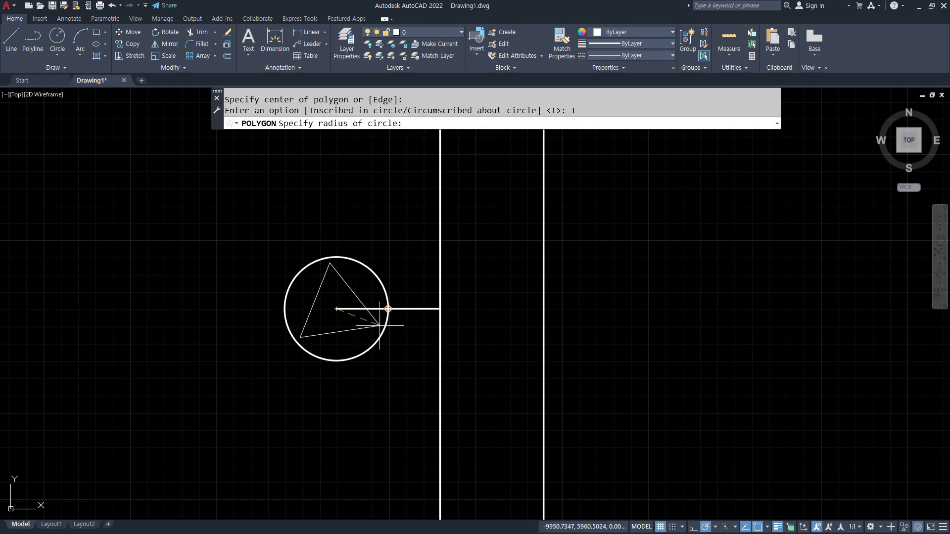
pyautogui.click(387, 308)
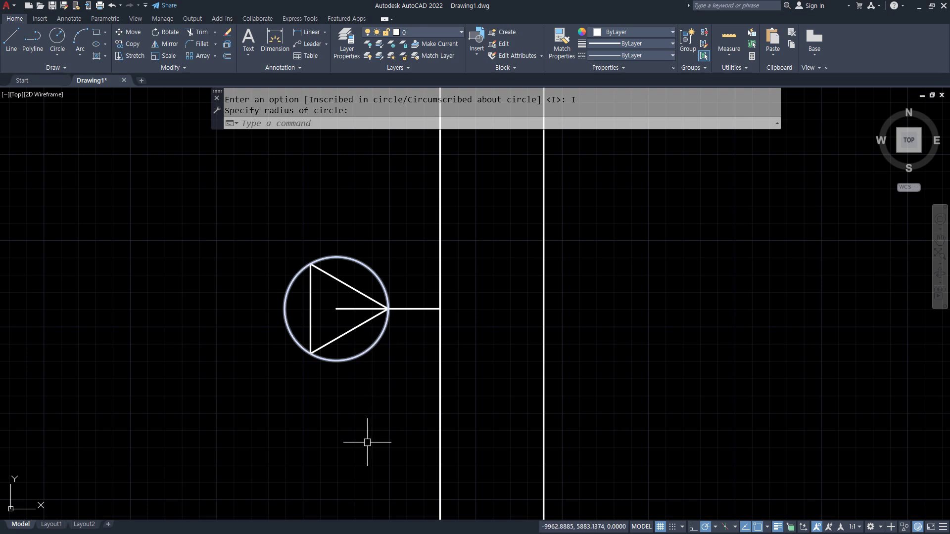
# Trim the part of the horizontal line between the circle and the left mullion line
pyautogui.scroll(2, 377, 269)
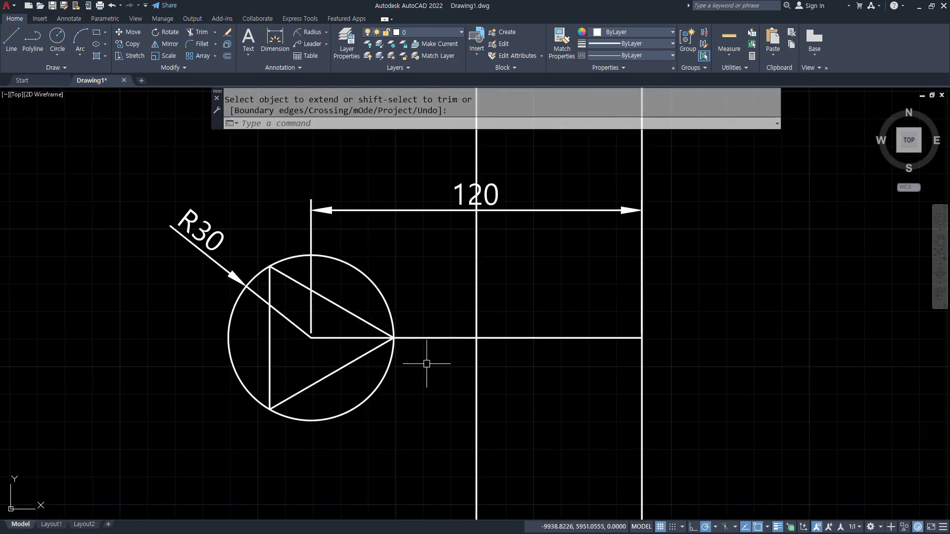
pyautogui.press('Escape')
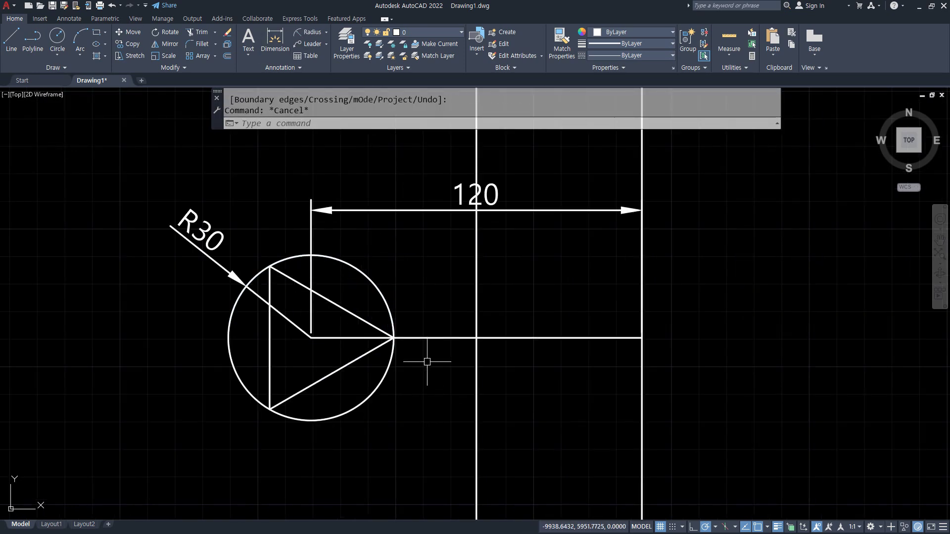
pyautogui.write('tr')
pyautogui.press('space')
pyautogui.moveTo(446, 360); pyautogui.dragTo(437, 302)
pyautogui.press('space')
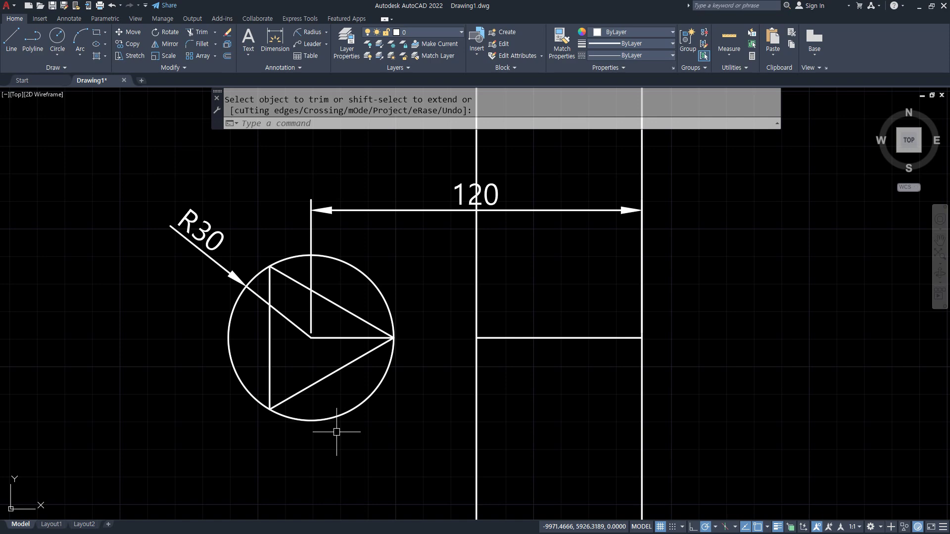
# Draw a horizontal line in the right sash and a shorter line slanting up to the right from its left end
pyautogui.scroll(-5, 456, 392)
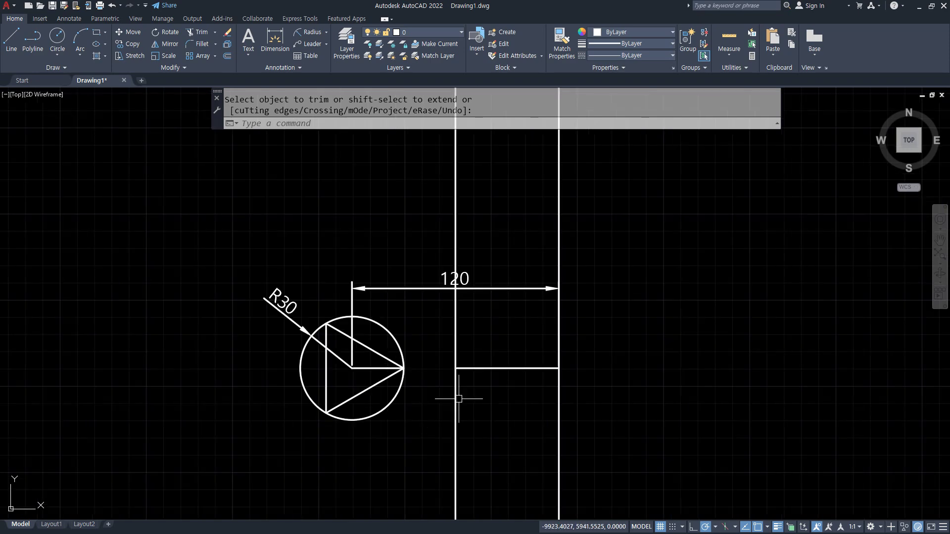
pyautogui.press('Return')
pyautogui.write('l')
pyautogui.press('Return')
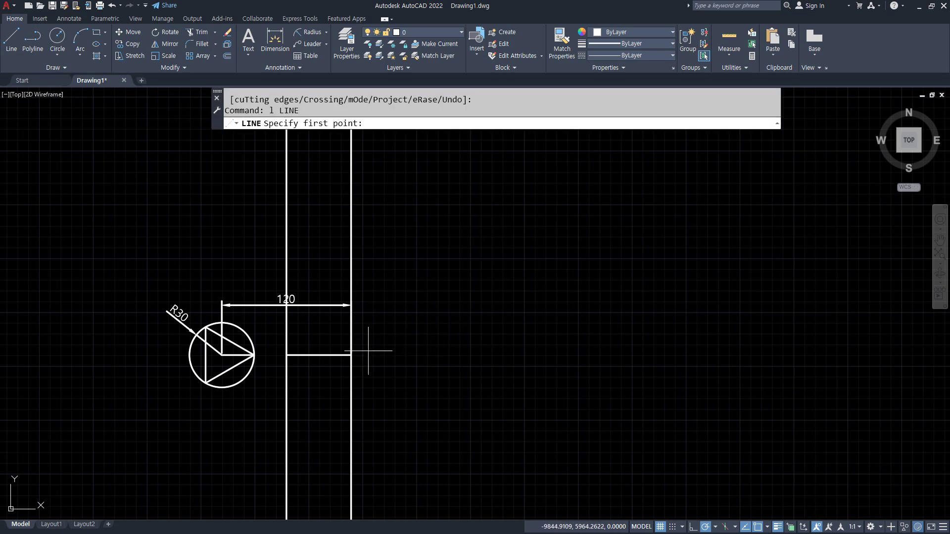
pyautogui.click(440, 355)
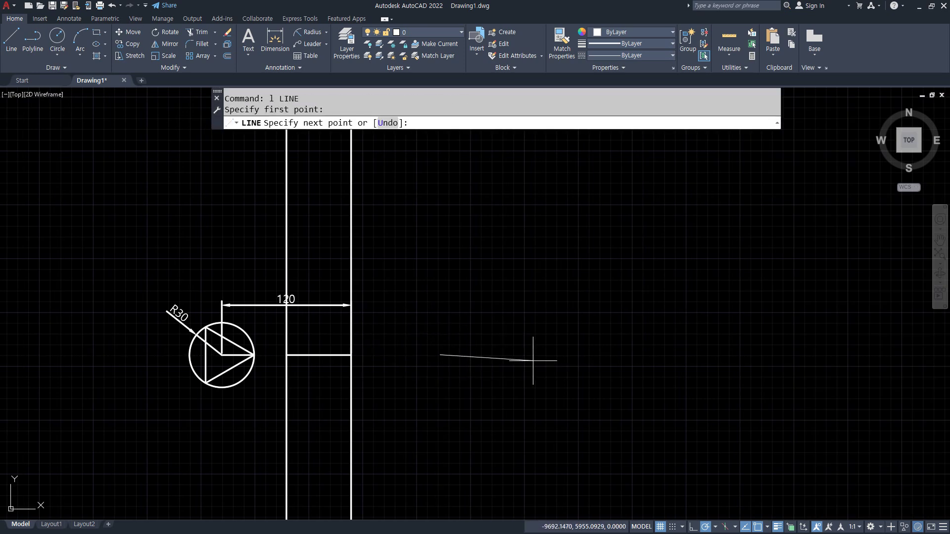
pyautogui.click(536, 355)
pyautogui.press('Return')
pyautogui.press('Return')
pyautogui.click(440, 355)
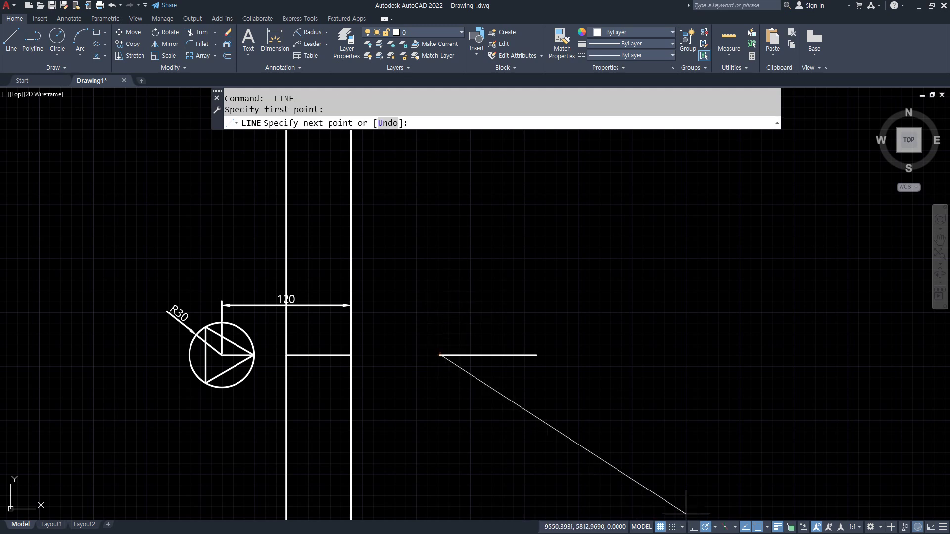
pyautogui.click(715, 528)
pyautogui.click(727, 437)
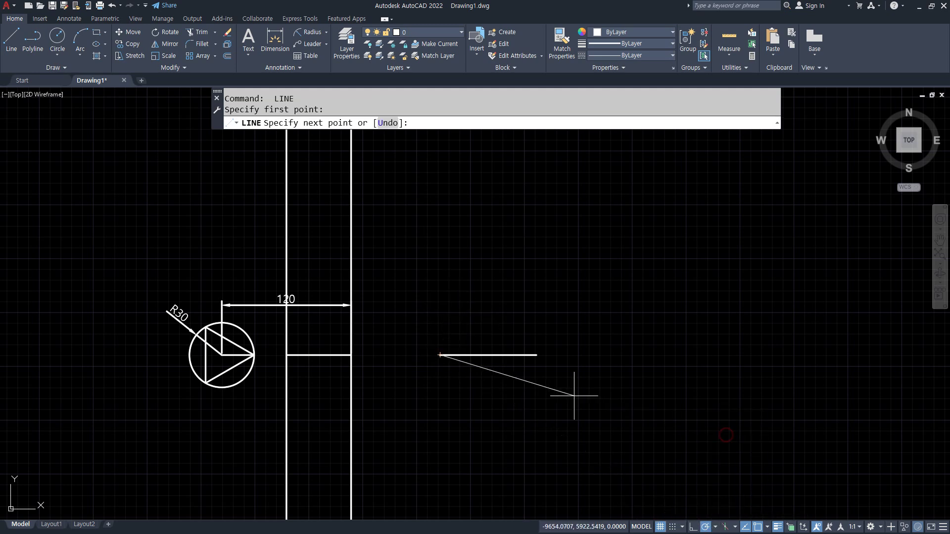
pyautogui.click(464, 314)
pyautogui.press('Return')
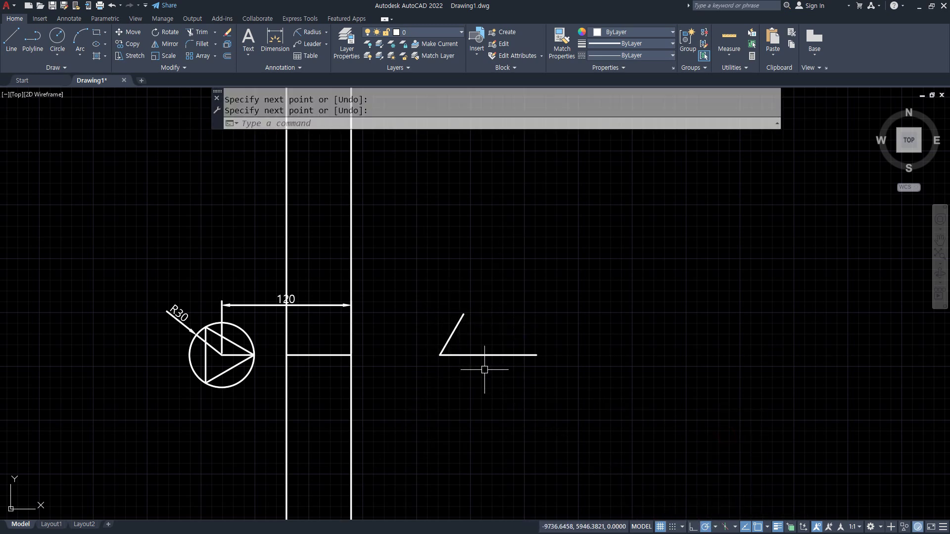
# Offset the horizontal line upward and the slanted line to the right by 10
pyautogui.scroll(2, 482, 369)
pyautogui.write('o')
pyautogui.press('Return')
pyautogui.write('1')
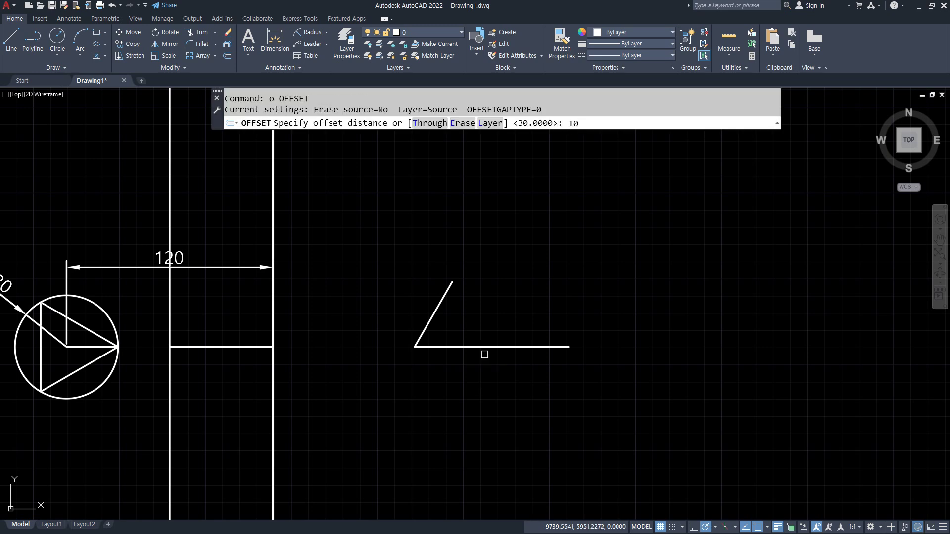
pyautogui.write('0')
pyautogui.press('Return')
pyautogui.click(488, 347)
pyautogui.click(486, 331)
pyautogui.click(450, 285)
pyautogui.click(488, 325)
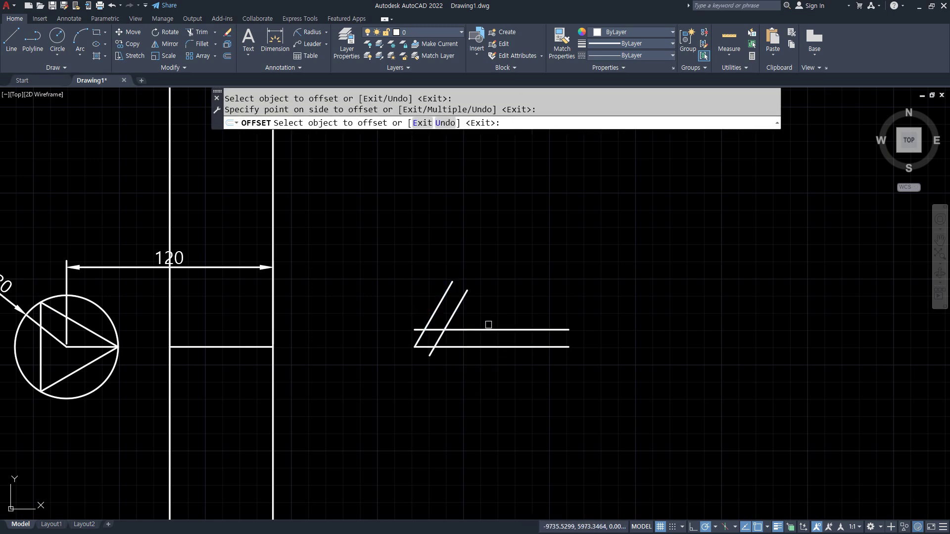
pyautogui.press('Return')
# Fillet the two offset lines with radius 0 so they meet in a sharp inner corner
pyautogui.write('f')
pyautogui.press('Return')
pyautogui.click(571, 348)
pyautogui.press('Escape')
pyautogui.write('f')
pyautogui.press('Return')
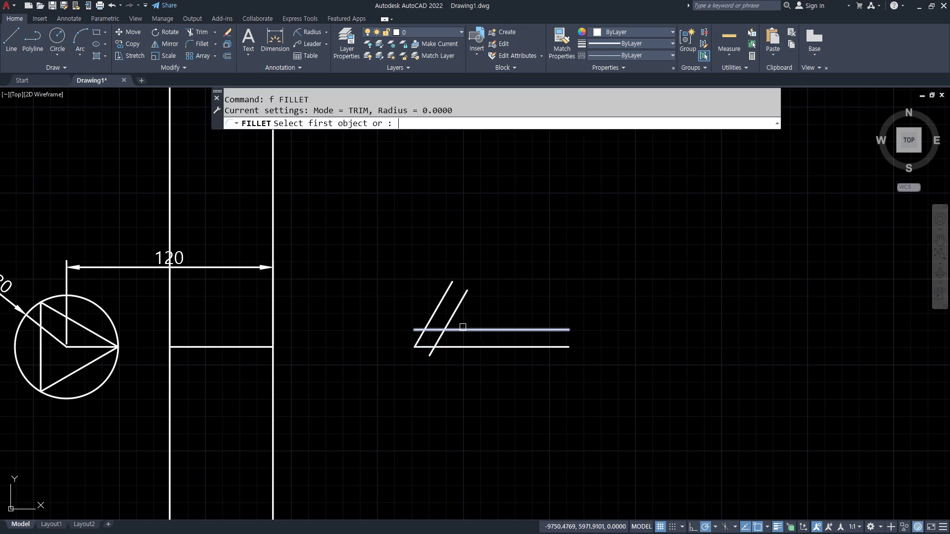
pyautogui.click(461, 328)
pyautogui.click(453, 320)
# Close the open ends of the half-arrow shape with short lines across its slanted and horizontal arms
pyautogui.write('l')
pyautogui.press('Return')
pyautogui.click(452, 282)
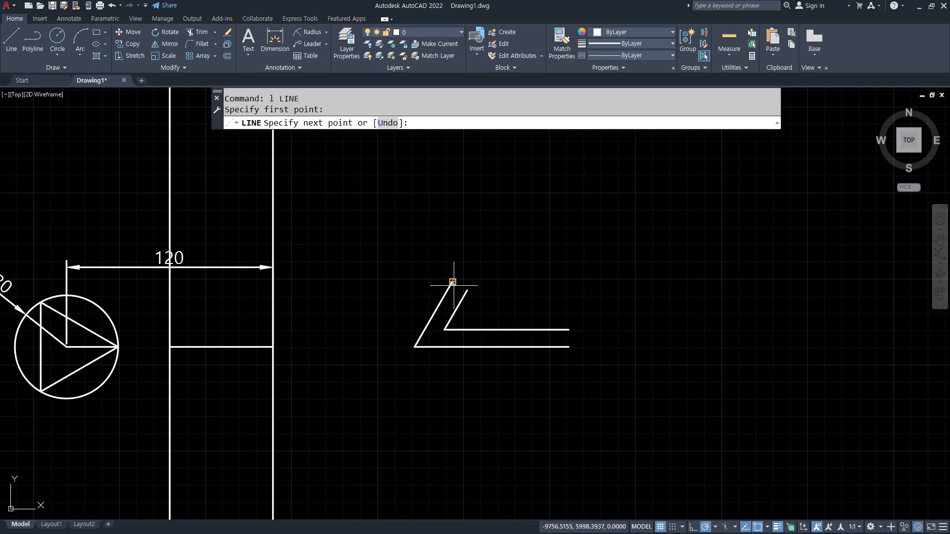
pyautogui.click(467, 290)
pyautogui.press('Return')
pyautogui.press('Return')
pyautogui.click(569, 330)
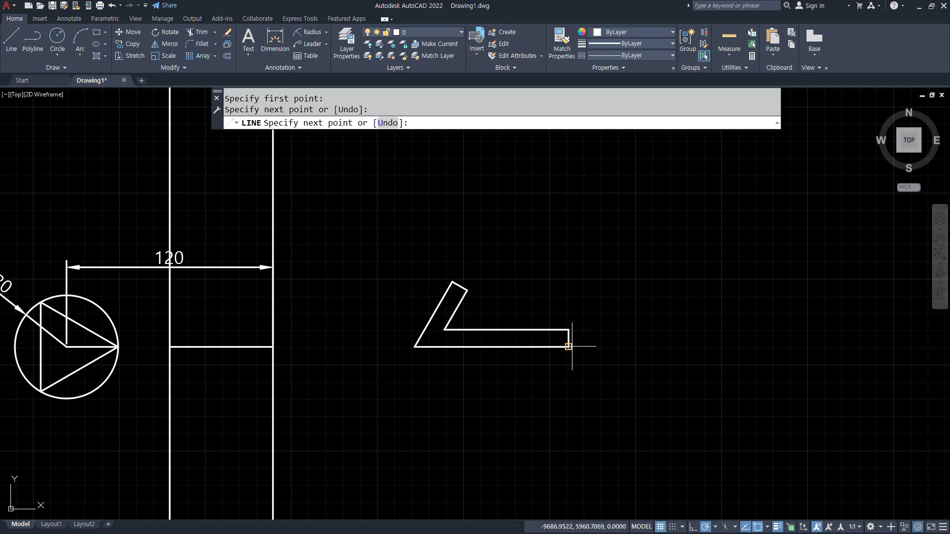
pyautogui.click(569, 348)
pyautogui.press('Return')
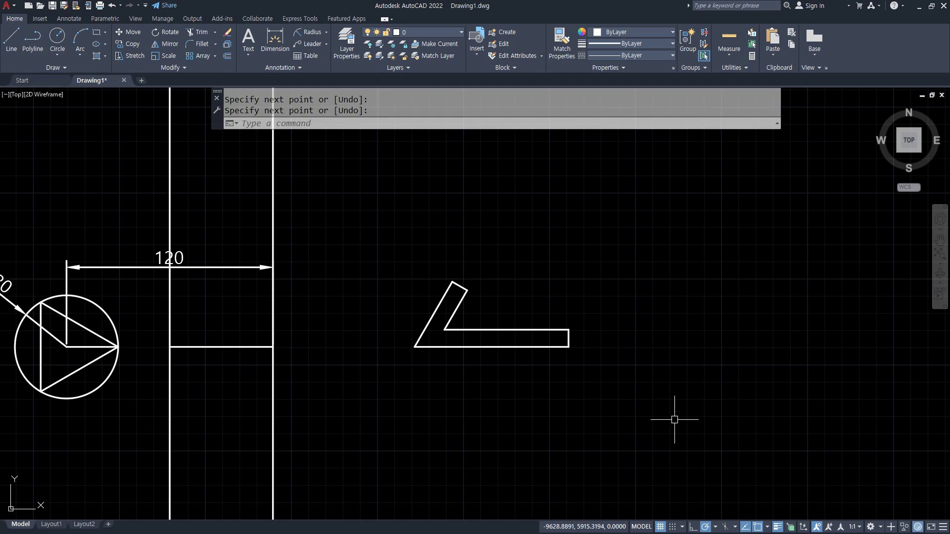
# Move the half-arrow shape horizontally toward the right side of the right sash
pyautogui.scroll(-8, 673, 411)
pyautogui.moveTo(670, 398); pyautogui.dragTo(600, 382, button='middle')
pyautogui.scroll(2, 598, 382)
pyautogui.write('m')
pyautogui.press('Return')
pyautogui.click(593, 380)
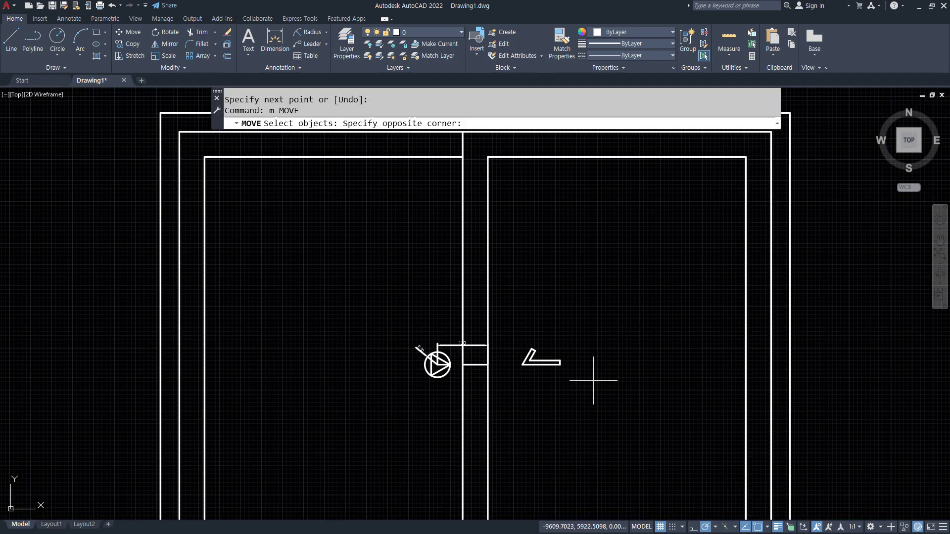
pyautogui.click(515, 328)
pyautogui.press('Return')
pyautogui.click(545, 382)
pyautogui.click(701, 383)
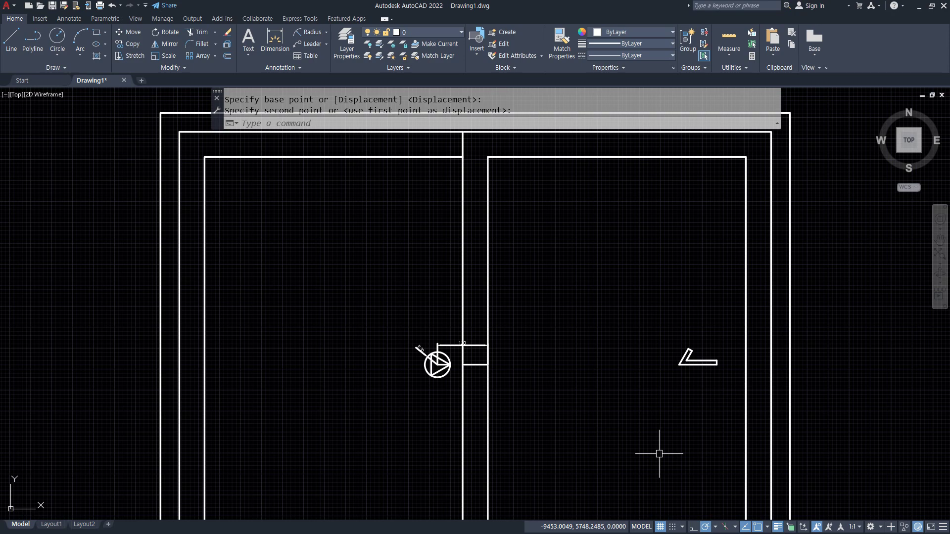
# Erase the whole half-arrow shape from the right sash
pyautogui.scroll(4, 702, 381)
pyautogui.click(711, 392)
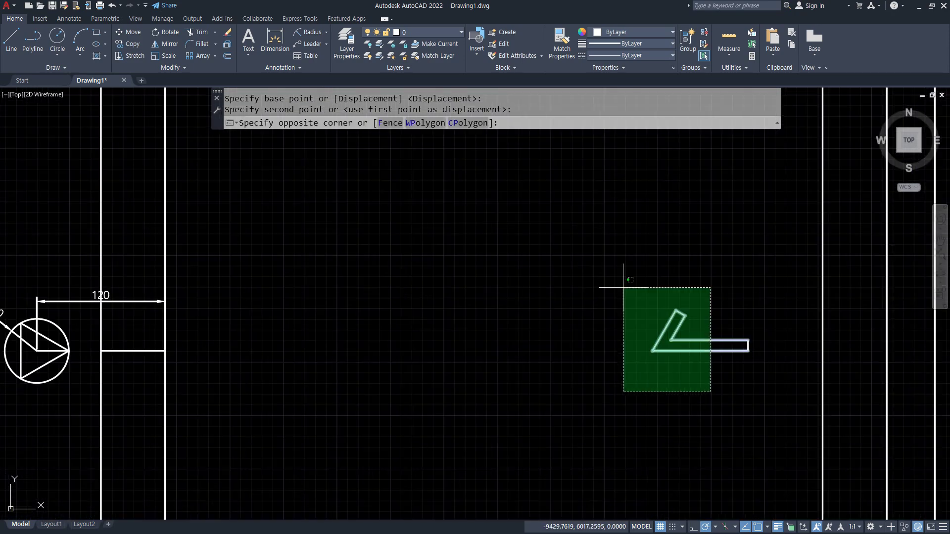
pyautogui.click(623, 287)
pyautogui.click(752, 369)
pyautogui.click(636, 346)
pyautogui.write('e')
pyautogui.press('Return')
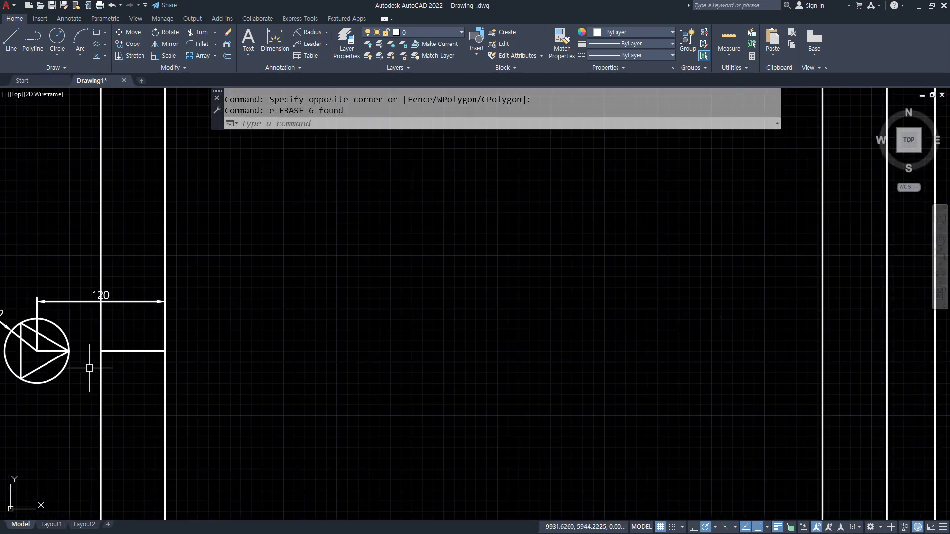
# Delete the circle around the triangle and the horizontal 120 dimension beside the mullion
pyautogui.scroll(2, 80, 372)
pyautogui.moveTo(79, 372); pyautogui.dragTo(409, 450, button='middle')
pyautogui.click(378, 303)
pyautogui.click(353, 372)
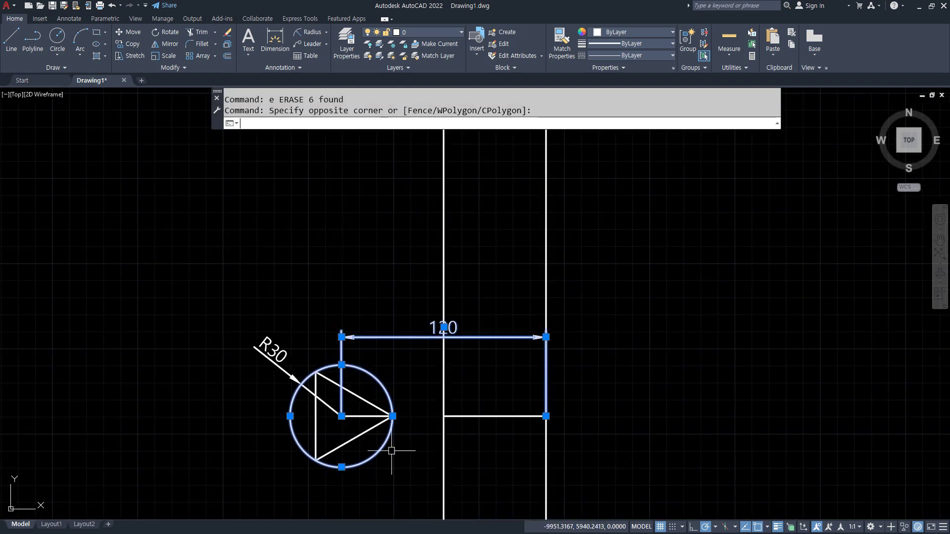
pyautogui.press('Delete')
# Erase the R30 dimension and the short horizontal line inside the triangle
pyautogui.click(354, 416)
pyautogui.click(326, 404)
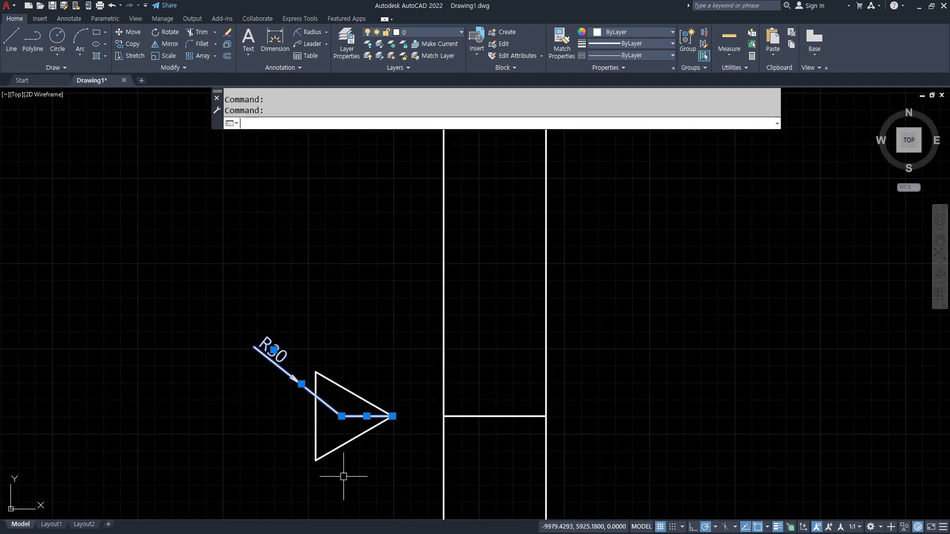
pyautogui.write('e')
pyautogui.press('Return')
pyautogui.scroll(-1, 297, 397)
pyautogui.scroll(1, 290, 416)
pyautogui.moveTo(198, 405)
pyautogui.mouseDown()
pyautogui.moveTo(422, 405)
pyautogui.moveTo(423, 415)
pyautogui.mouseUp()
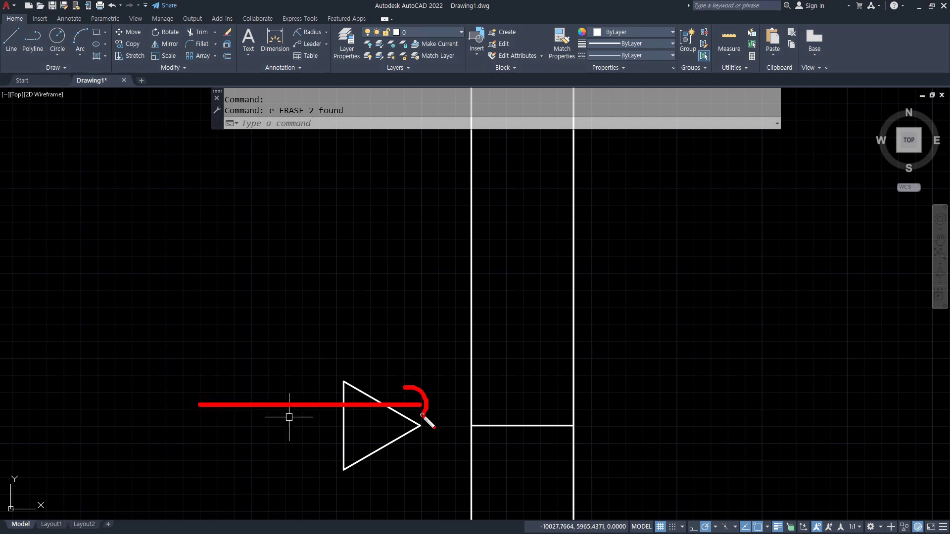
pyautogui.press('Escape')
# Draw a left-pointing arrow in the right sash from a horizontal shaft line and two slanted head lines
pyautogui.moveTo(717, 412); pyautogui.dragTo(609, 379, button='middle')
pyautogui.write('l')
pyautogui.press('Return')
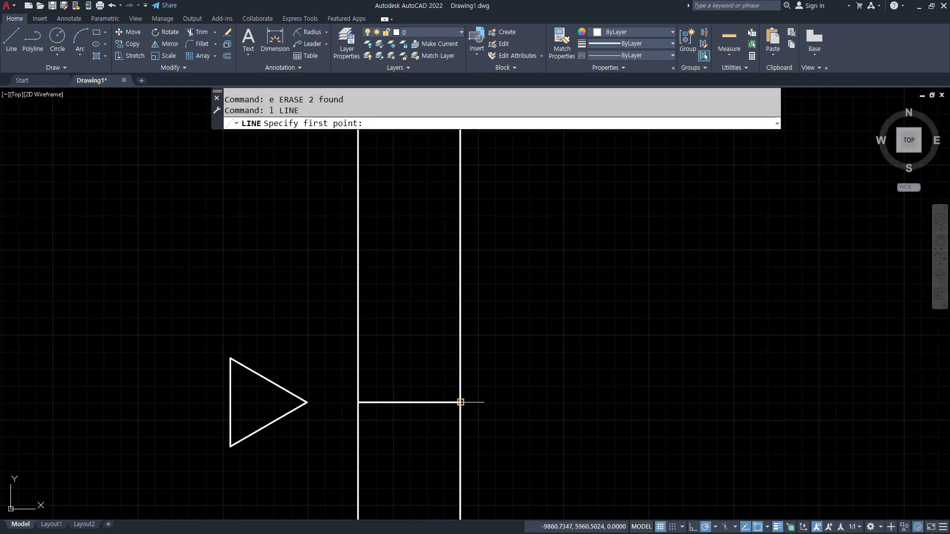
pyautogui.click(593, 402)
pyautogui.click(794, 402)
pyautogui.press('Return')
pyautogui.press('Return')
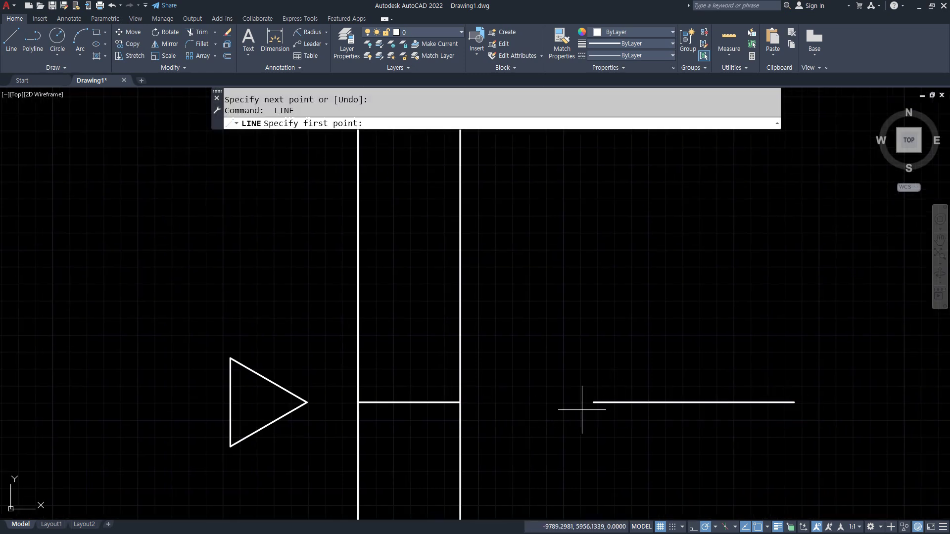
pyautogui.click(593, 402)
pyautogui.click(630, 328)
pyautogui.press('Return')
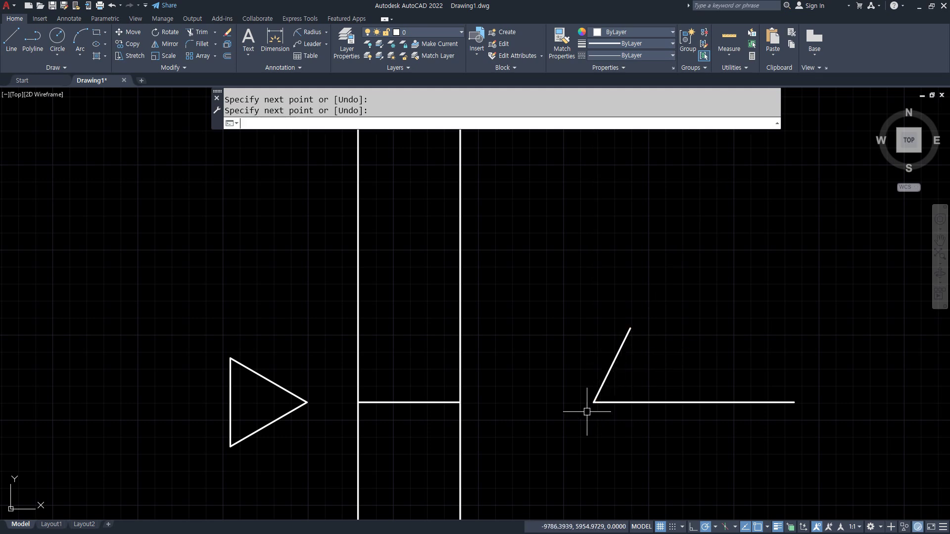
pyautogui.press('Return')
pyautogui.click(593, 402)
pyautogui.click(632, 469)
pyautogui.press('Return')
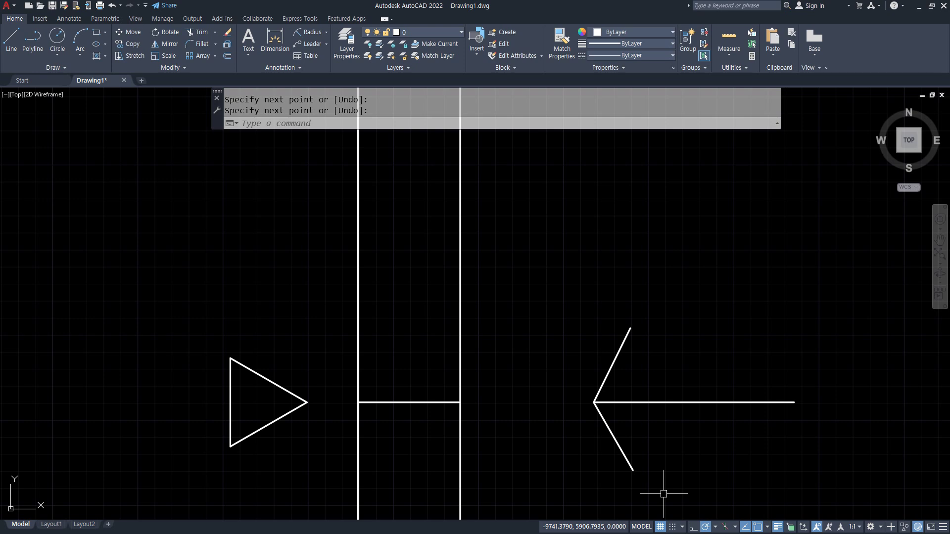
# Erase the three-line arrow from the right sash
pyautogui.click(656, 470)
pyautogui.click(569, 366)
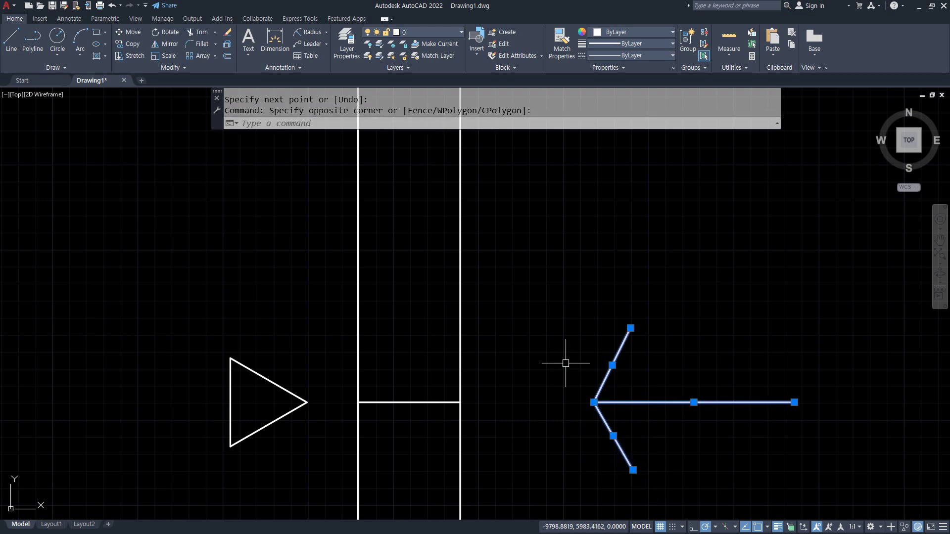
pyautogui.write('e')
pyautogui.press('Return')
# Mirror the triangle about a vertical line through the midpoint of the short mullion line, keeping the original
pyautogui.write('mi')
pyautogui.press('Return')
pyautogui.click(342, 273)
pyautogui.click(215, 456)
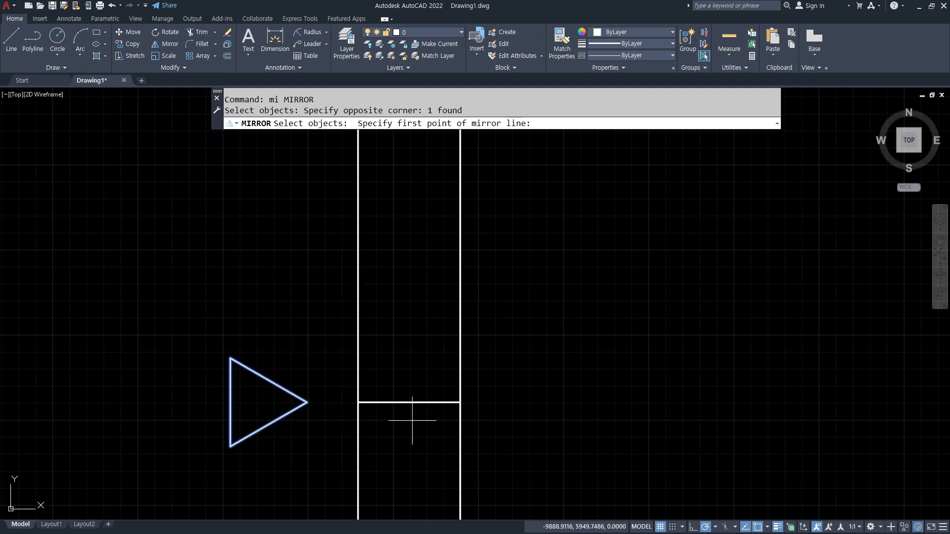
pyautogui.write('mid')
pyautogui.press('Return')
pyautogui.click(412, 403)
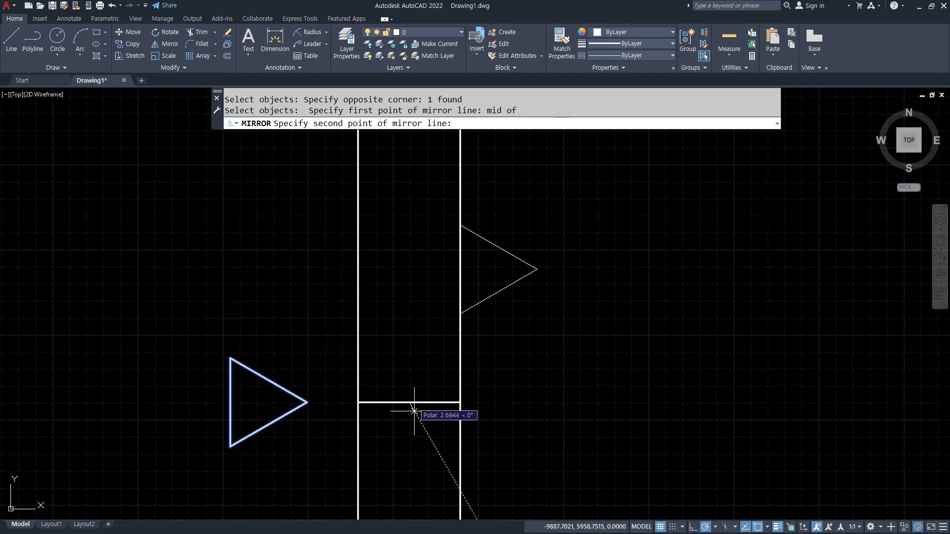
pyautogui.click(410, 467)
pyautogui.press('Return')
# Erase the short horizontal helper line across the mullion between the two triangles
pyautogui.click(420, 439)
pyautogui.click(414, 375)
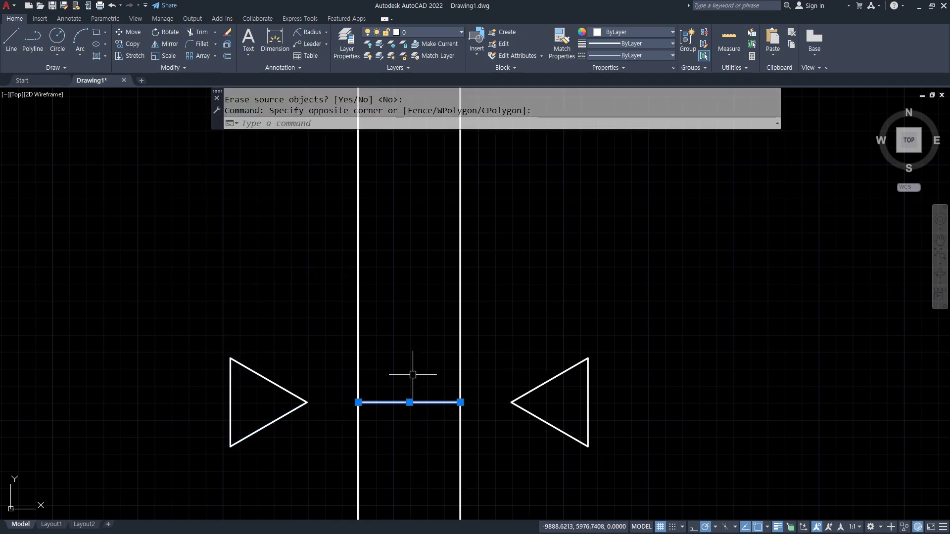
pyautogui.write('e')
pyautogui.press('Return')
# Look over the whole window elevation and examine the inner wall faces of the floor plan's lower-left room
pyautogui.scroll(-2, 405, 434)
pyautogui.scroll(-4, 405, 434)
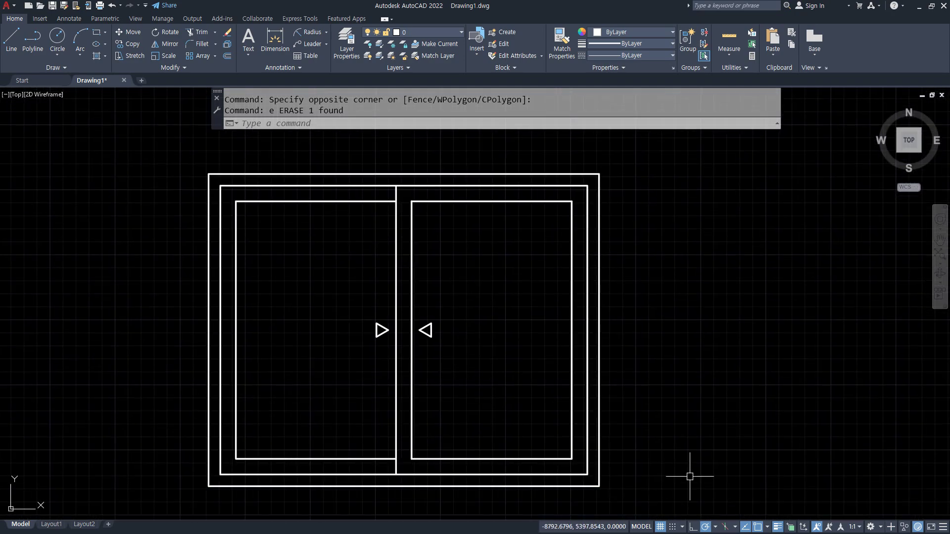
pyautogui.scroll(-4, 679, 309)
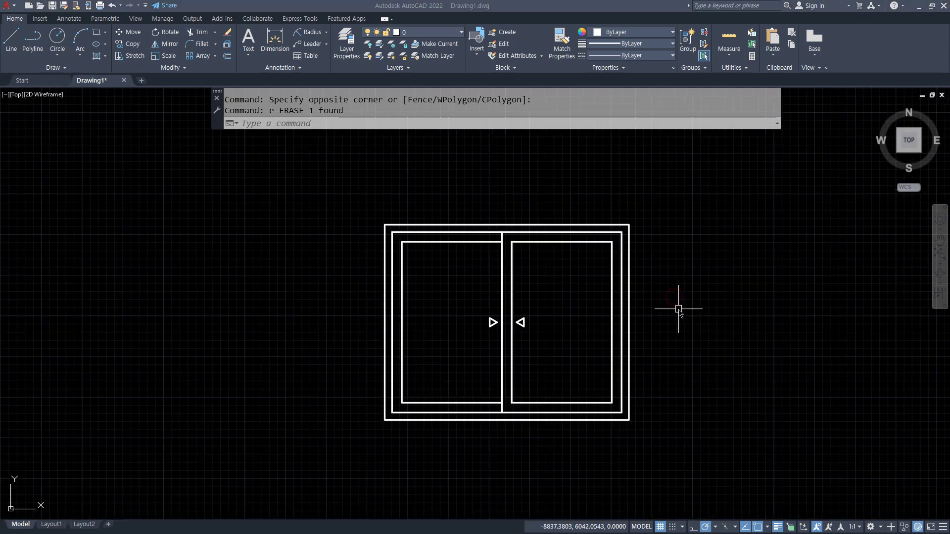
pyautogui.moveTo(758, 294); pyautogui.dragTo(59, 286, button='middle')
pyautogui.scroll(-4, 604, 297)
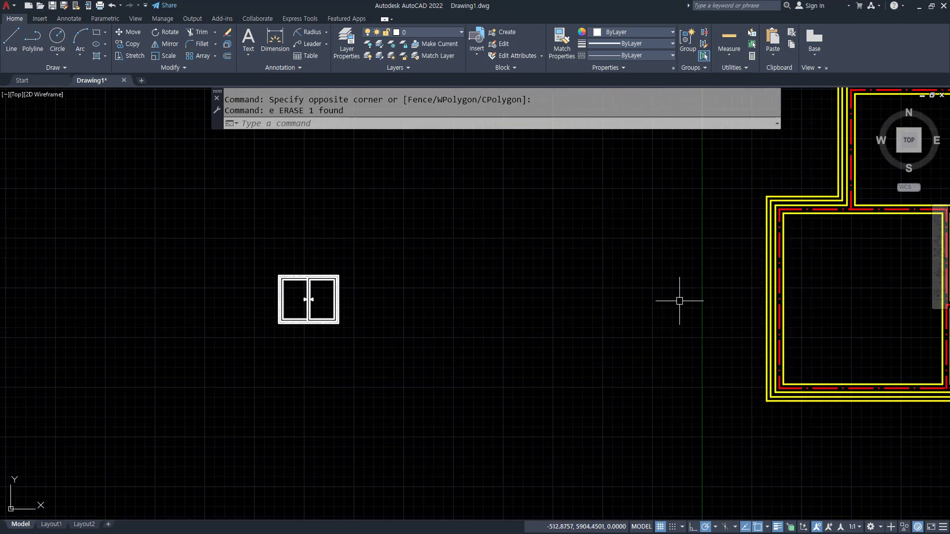
pyautogui.moveTo(802, 335)
pyautogui.mouseDown(button='middle')
pyautogui.moveTo(237, 330)
pyautogui.moveTo(163, 315)
pyautogui.moveTo(172, 362)
pyautogui.mouseUp(button='middle')
pyautogui.scroll(2, 172, 319)
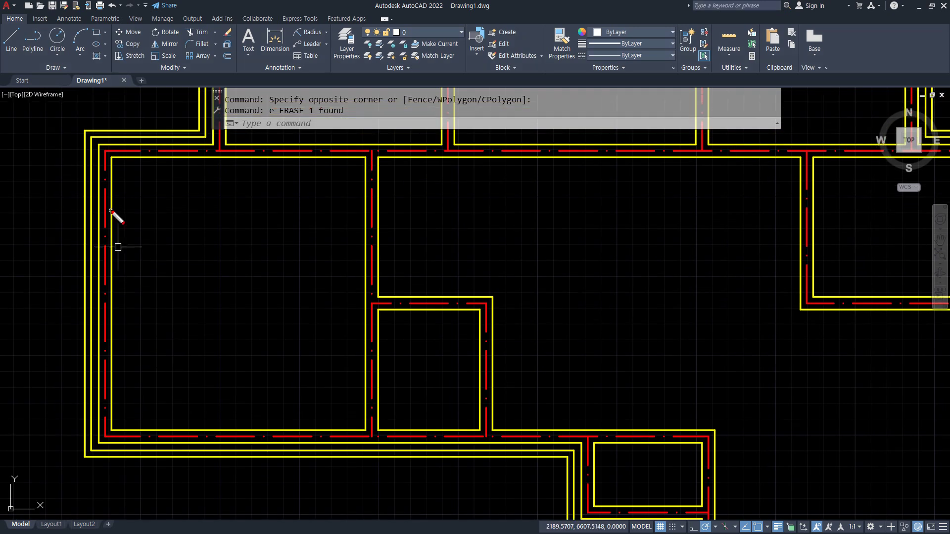
pyautogui.moveTo(111, 210)
pyautogui.mouseDown()
pyautogui.moveTo(112, 253)
pyautogui.moveTo(202, 238)
pyautogui.moveTo(348, 238)
pyautogui.mouseUp()
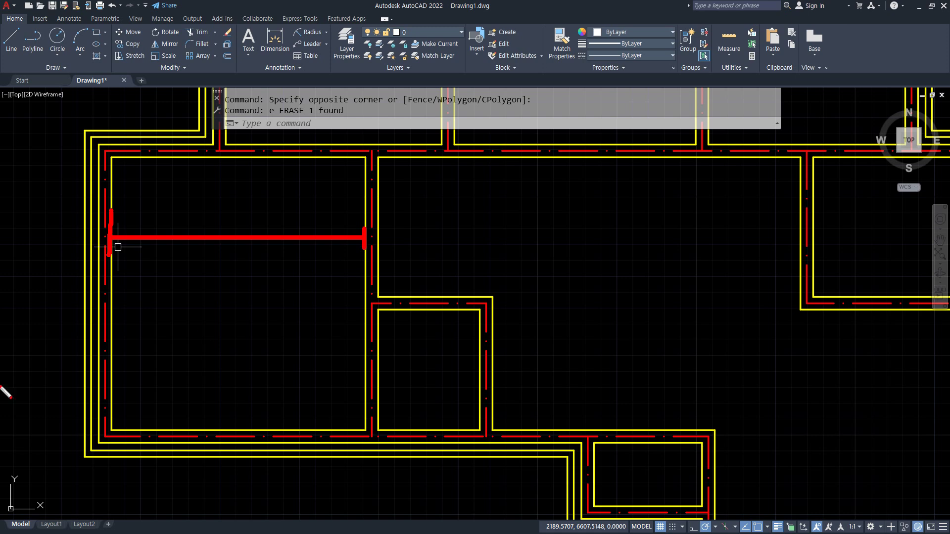
pyautogui.press('Escape')
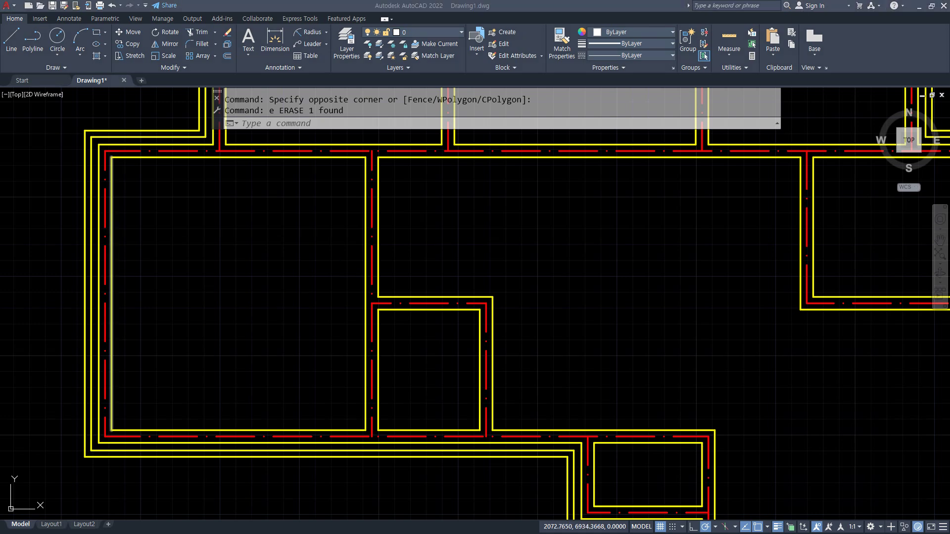
# Switch to the Notepad notes and add the terms 안목치수 and 중심선치수 on two new lines after a blank line
pyautogui.hotkey('alt', 'Tab')
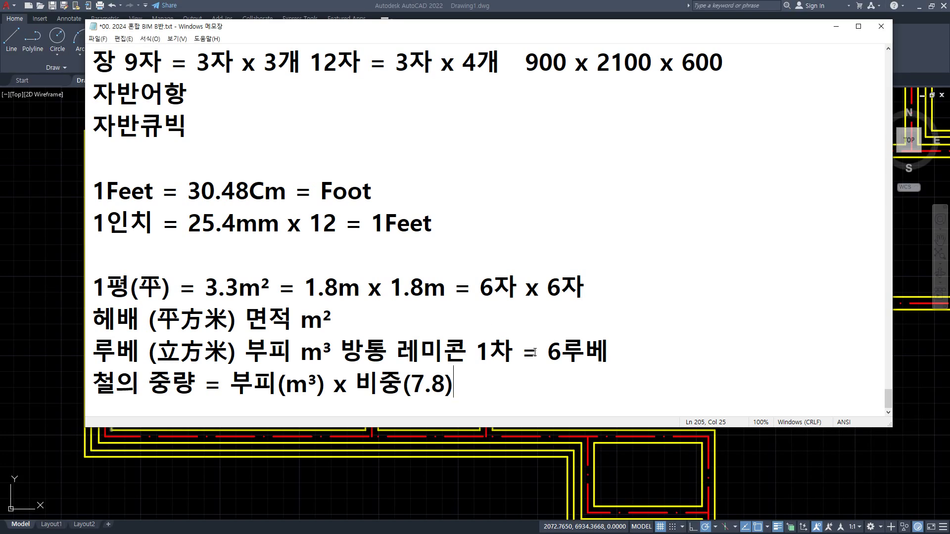
pyautogui.press('Return')
pyautogui.press('Return')
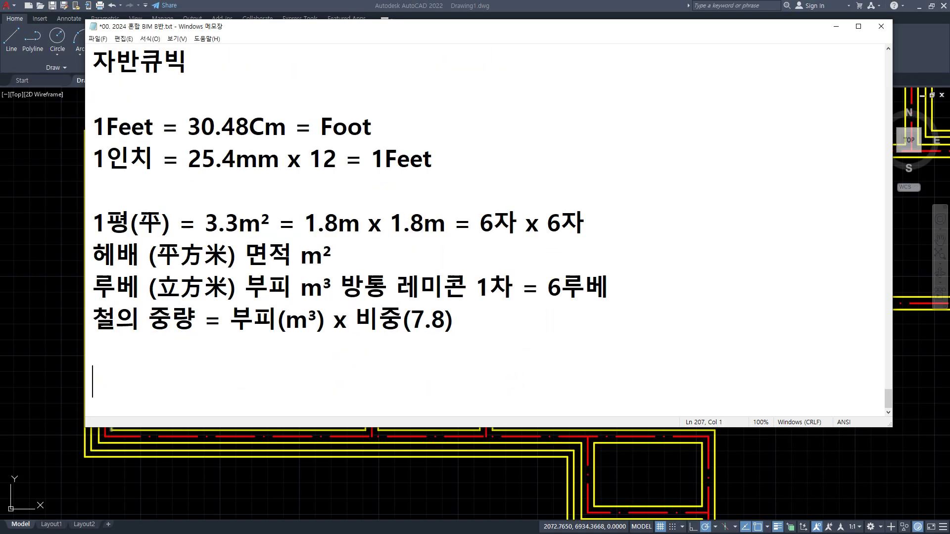
pyautogui.write('안ㅁ')
pyautogui.write('치수')
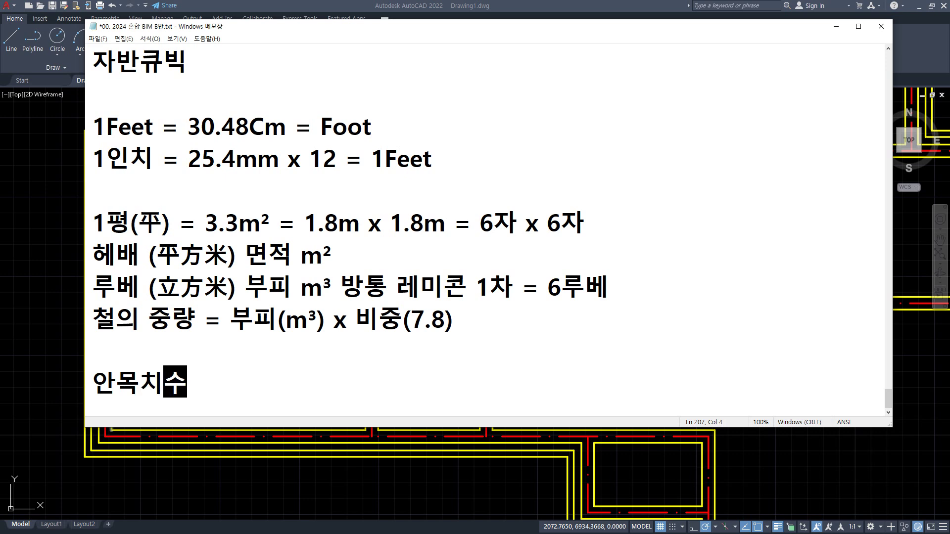
pyautogui.press('Return')
pyautogui.write('중심선치수')
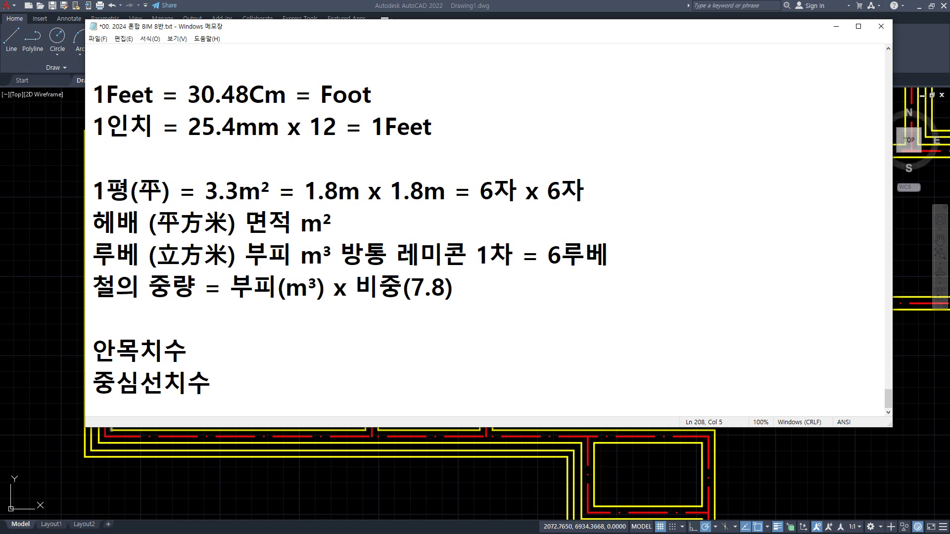
# Complete the 안목치수 line with the definition "- 눈에 보이는 부분을 면적으로 계산"
pyautogui.hotkey('alt', 'Tab')
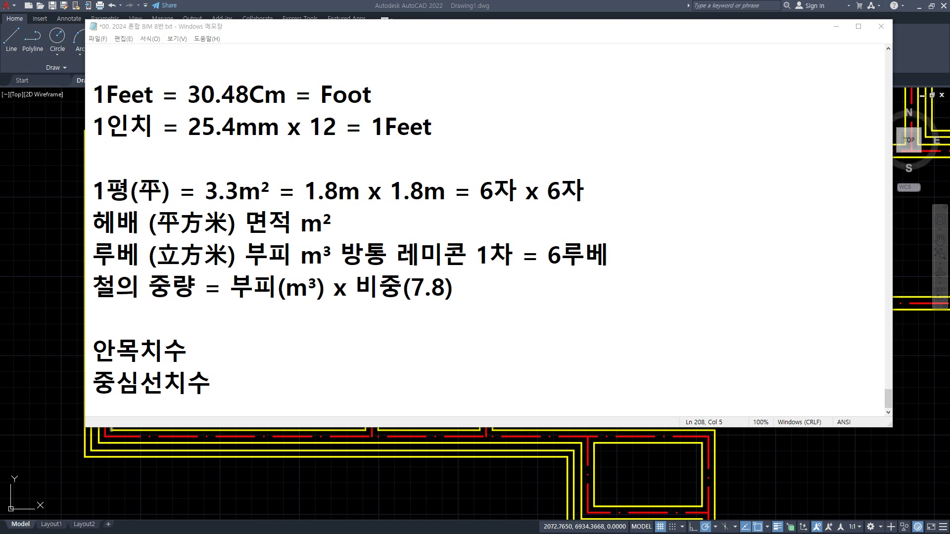
pyautogui.click(204, 343)
pyautogui.write('- s')
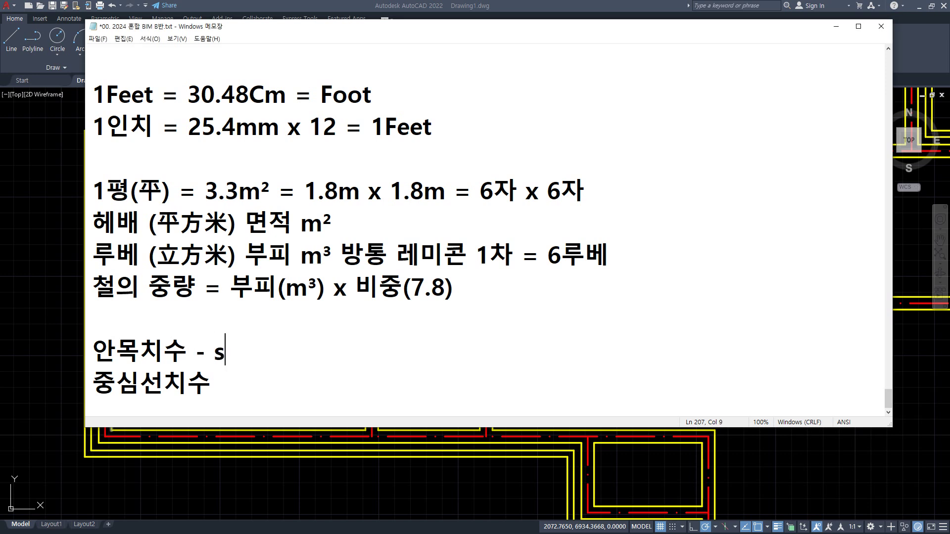
pyautogui.write('ns')
pyautogui.press('BackSpace')
pyautogui.press('BackSpace')
pyautogui.press('BackSpace')
pyautogui.press('Hangul')
pyautogui.write('눈에 ')
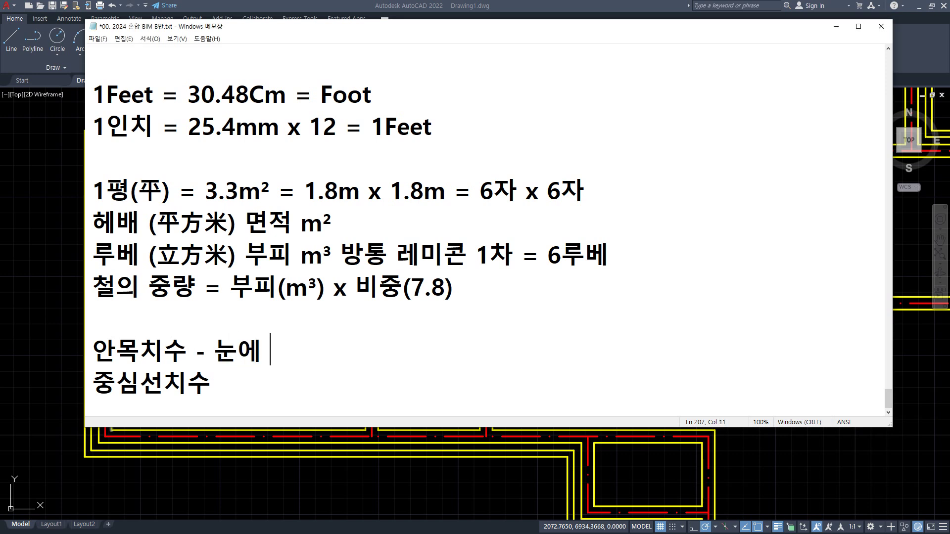
pyautogui.write('보이는 부')
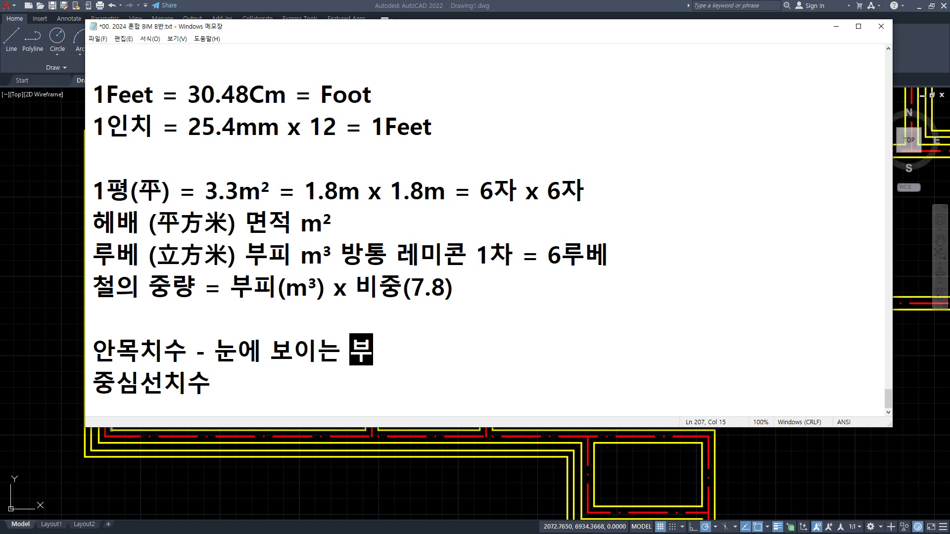
pyautogui.write('분을 면적을')
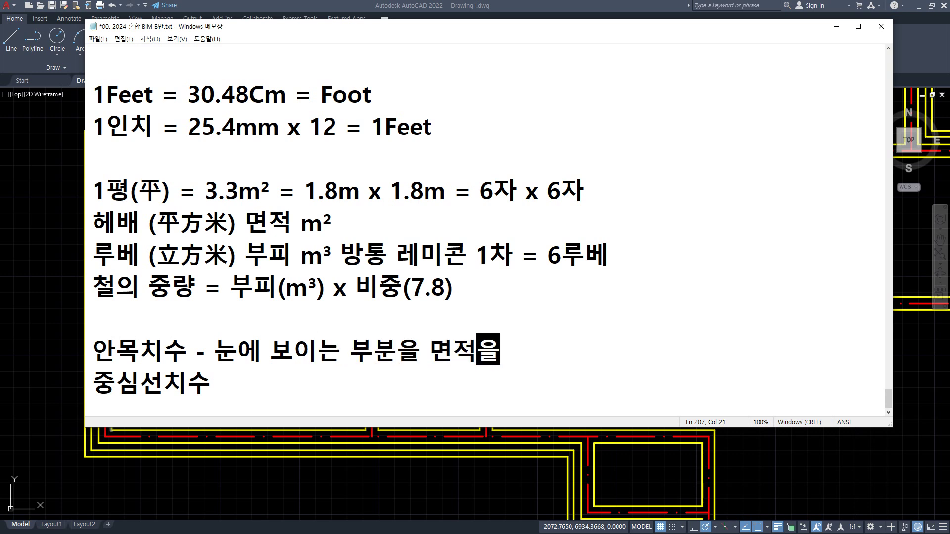
pyautogui.press('BackSpace')
pyautogui.write('로 계산')
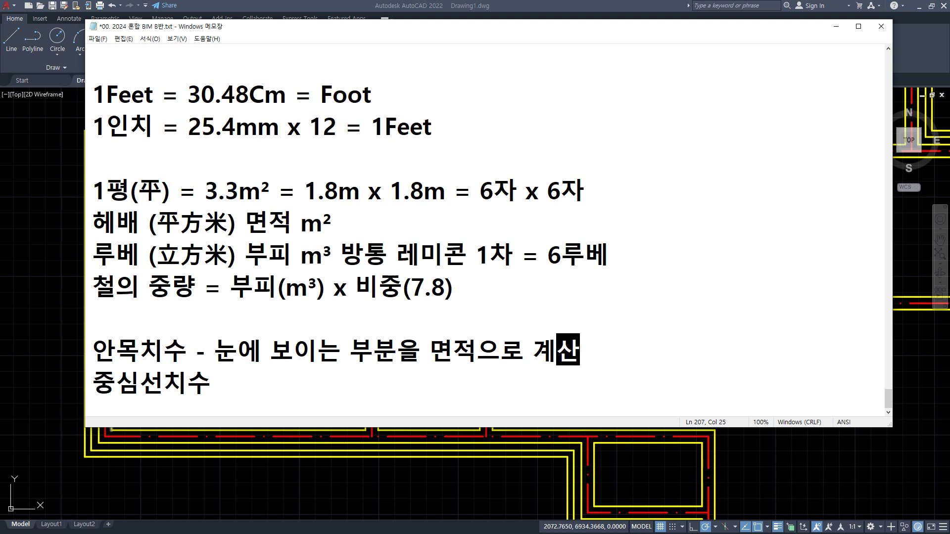
# Complete the 중심선치수 line with the definition "- 벽체의 중심을 면적으로 계산"
pyautogui.press('Down')
pyautogui.write('- 벼ㄱ체의')
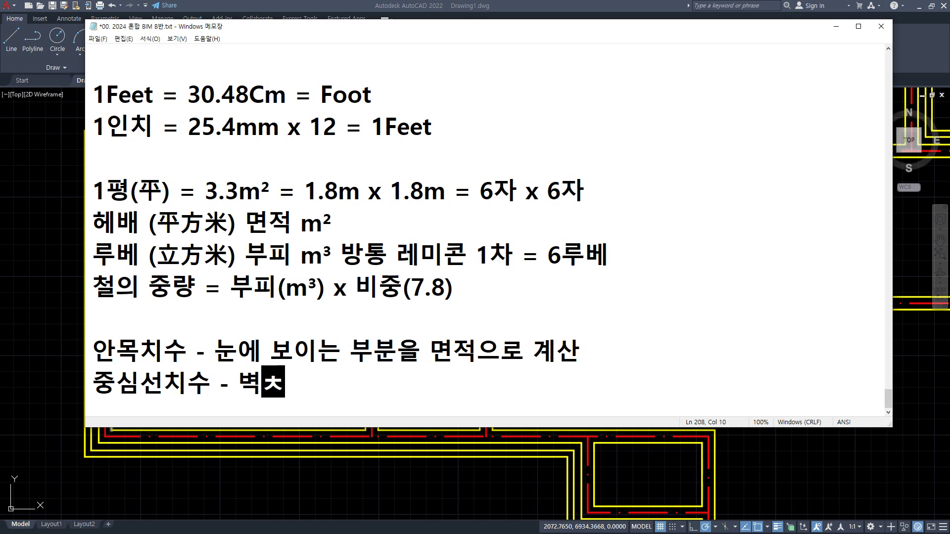
pyautogui.write(' 중간')
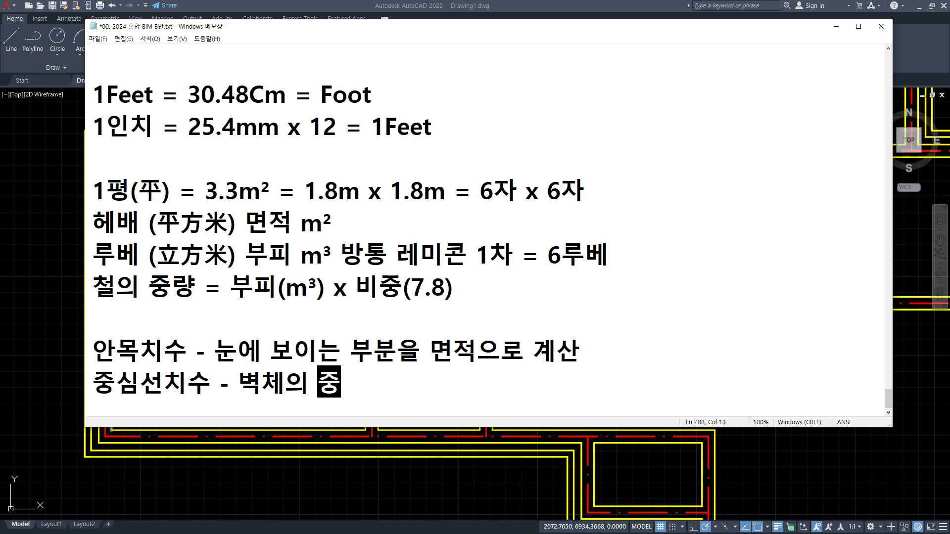
pyautogui.press('BackSpace')
pyautogui.press('BackSpace')
pyautogui.write('중심')
pyautogui.write('을 며')
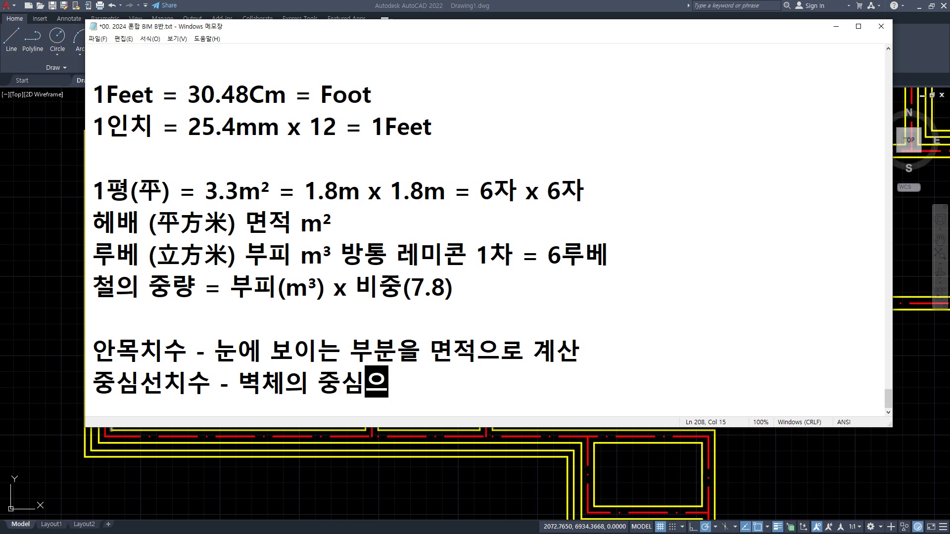
pyautogui.write('ㄴ적으로 계산')
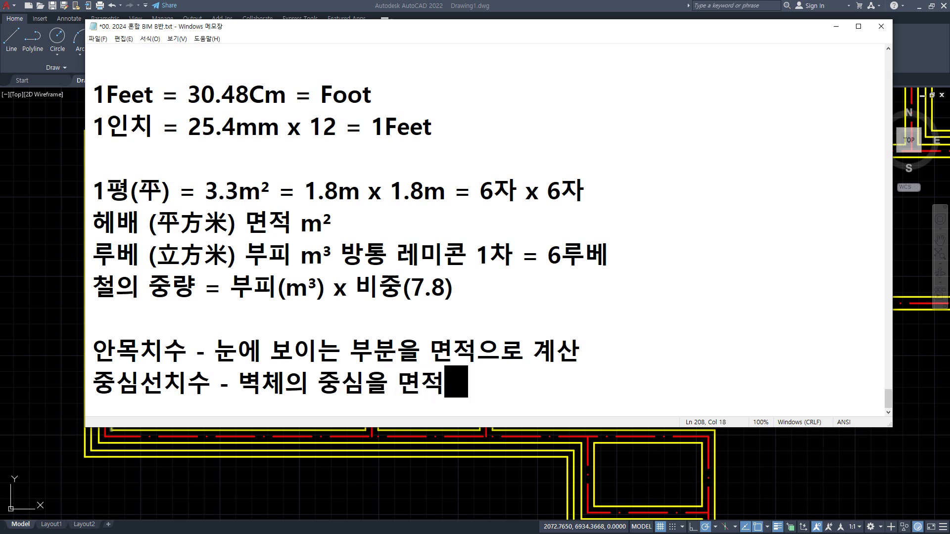
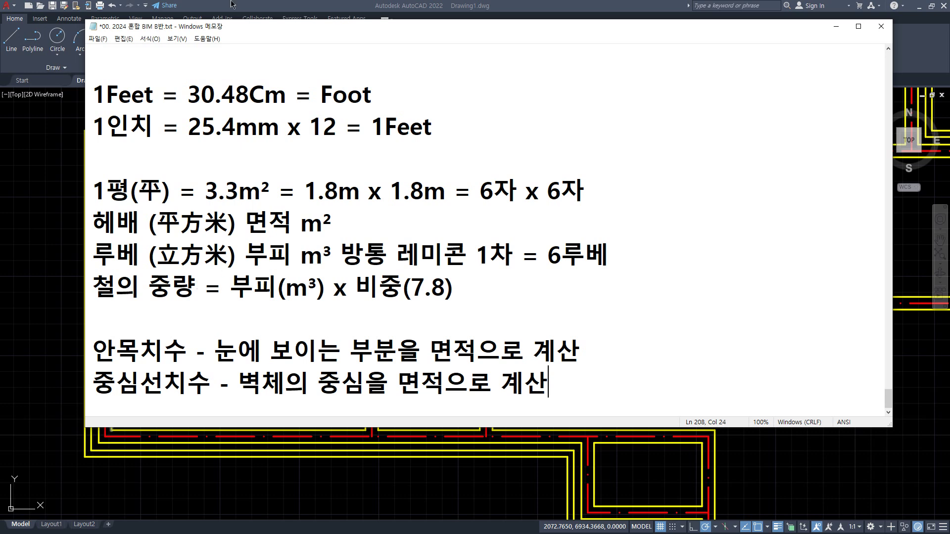
# Switch back to AutoCAD and examine the inner corners of the lower-left room in the floor plan
pyautogui.hotkey('alt', 'Tab')
pyautogui.scroll(-2, 333, 256)
pyautogui.scroll(2, 253, 267)
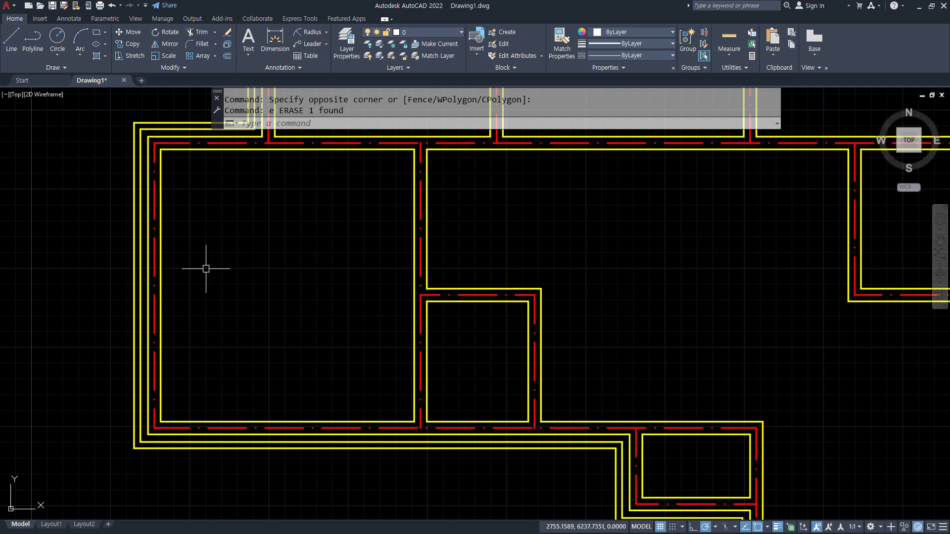
pyautogui.moveTo(174, 151)
pyautogui.mouseDown()
pyautogui.moveTo(163, 151)
pyautogui.moveTo(160, 167)
pyautogui.mouseUp()
pyautogui.moveTo(412, 385); pyautogui.dragTo(371, 417)
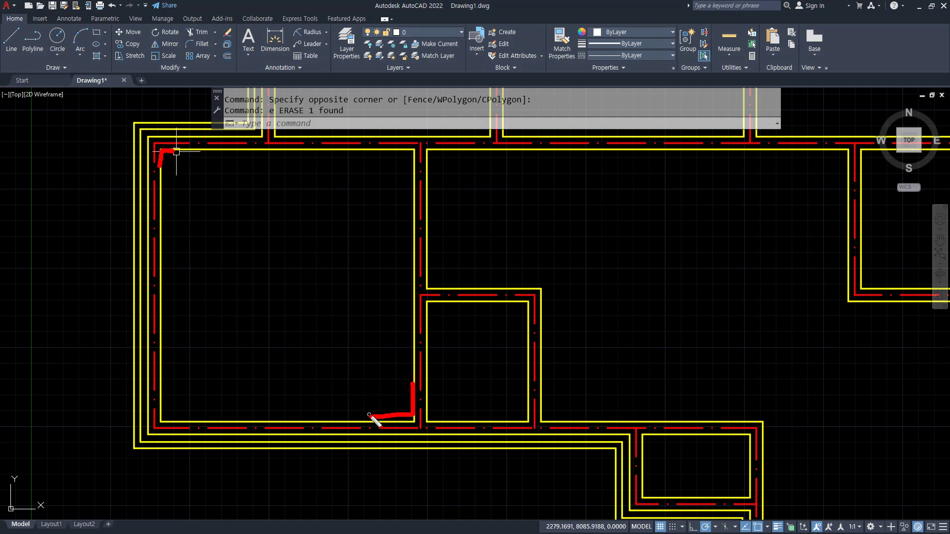
pyautogui.press('Escape')
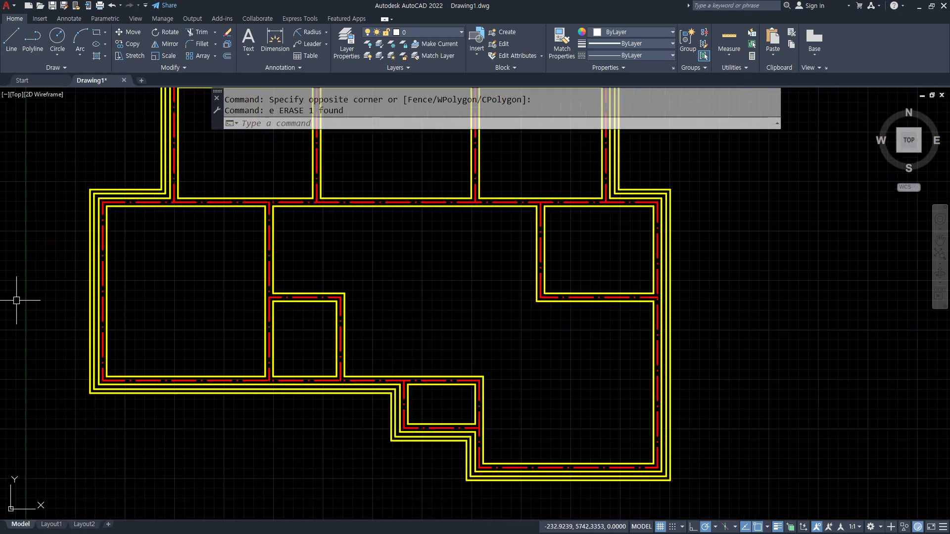
# Draw a slightly slanted section line across the window elevation, extending past both sides of the frame
pyautogui.moveTo(198, 292); pyautogui.dragTo(474, 301, button='middle')
pyautogui.scroll(8, 179, 294)
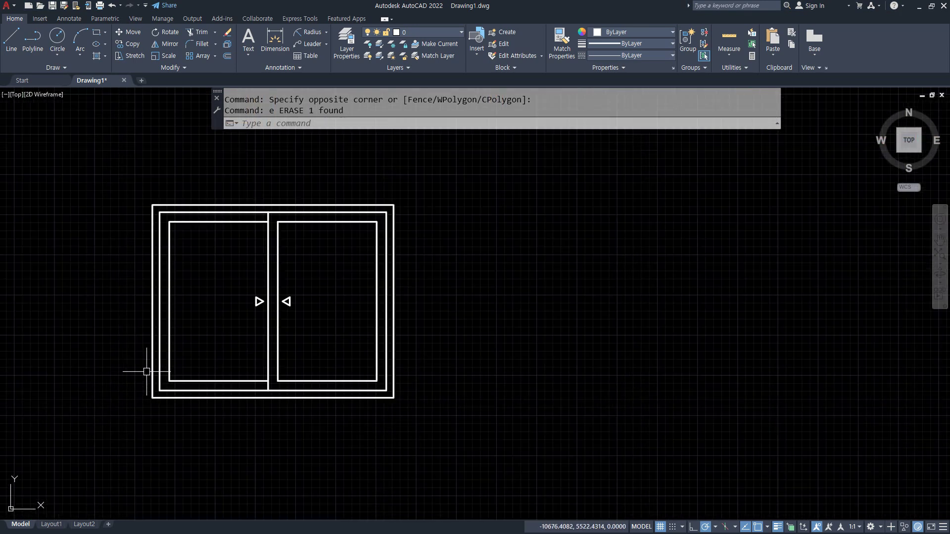
pyautogui.moveTo(146, 371); pyautogui.dragTo(207, 413, button='middle')
pyautogui.write('l')
pyautogui.press('Return')
pyautogui.click(125, 323)
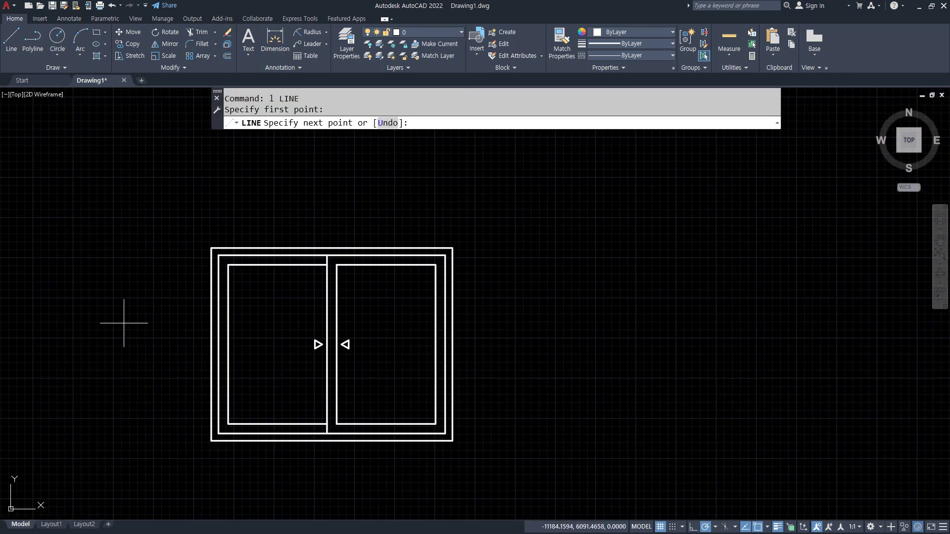
pyautogui.click(596, 316)
pyautogui.press('Return')
# Draw a downward arrow with a two-stroke head, its tip on the section line to the right of the window
pyautogui.press('Return')
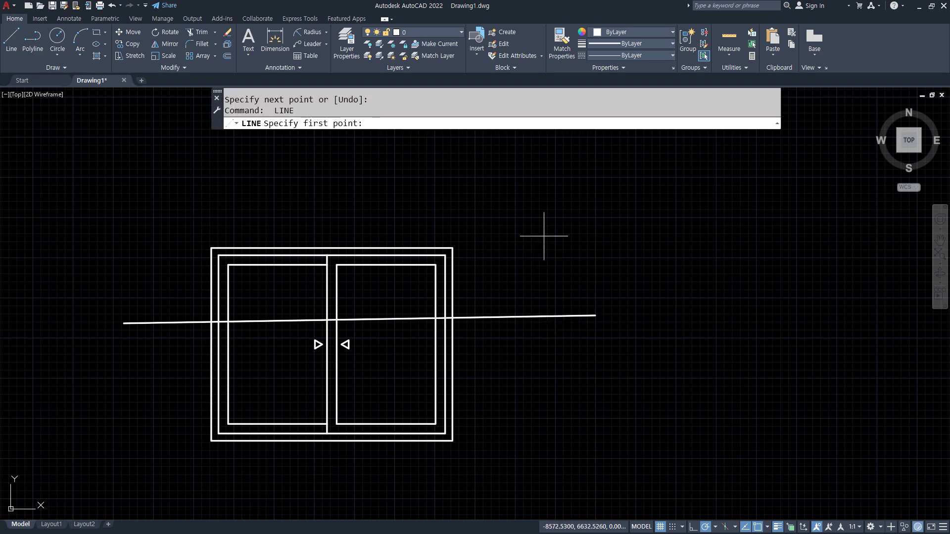
pyautogui.click(543, 222)
pyautogui.click(543, 316)
pyautogui.click(529, 293)
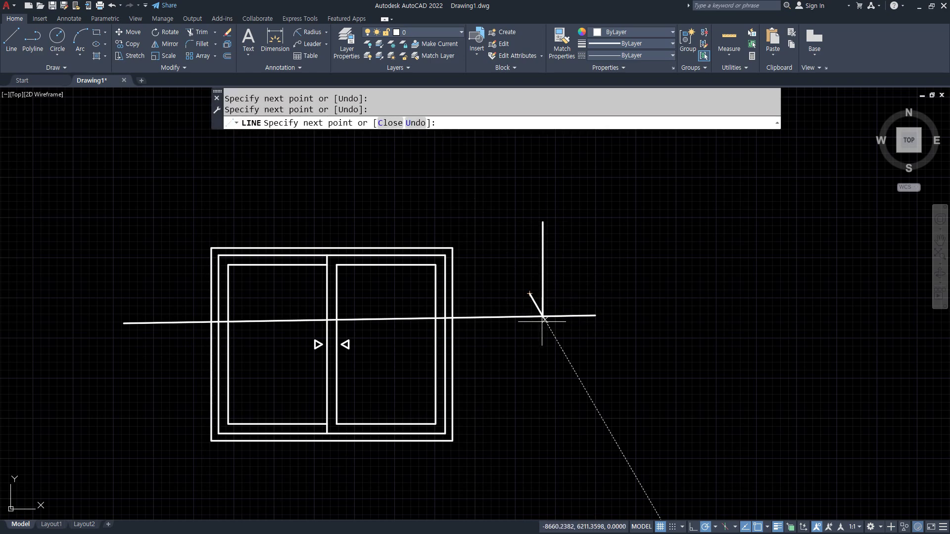
pyautogui.press('Return')
pyautogui.press('Return')
pyautogui.click(543, 316)
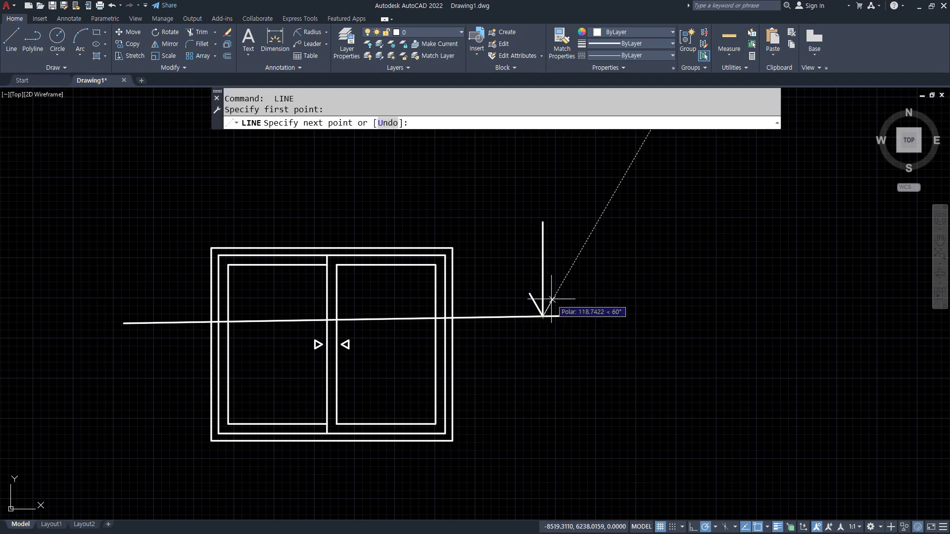
pyautogui.click(554, 294)
pyautogui.press('Return')
# Copy the arrow horizontally to the section line's other end, on the left side of the window
pyautogui.write('cp')
pyautogui.press('Return')
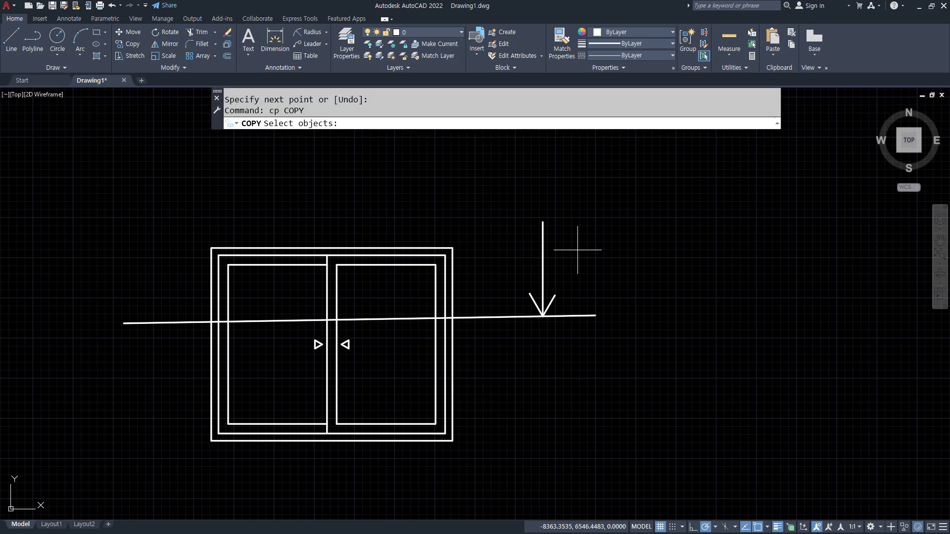
pyautogui.click(578, 250)
pyautogui.click(495, 304)
pyautogui.press('Return')
pyautogui.click(536, 312)
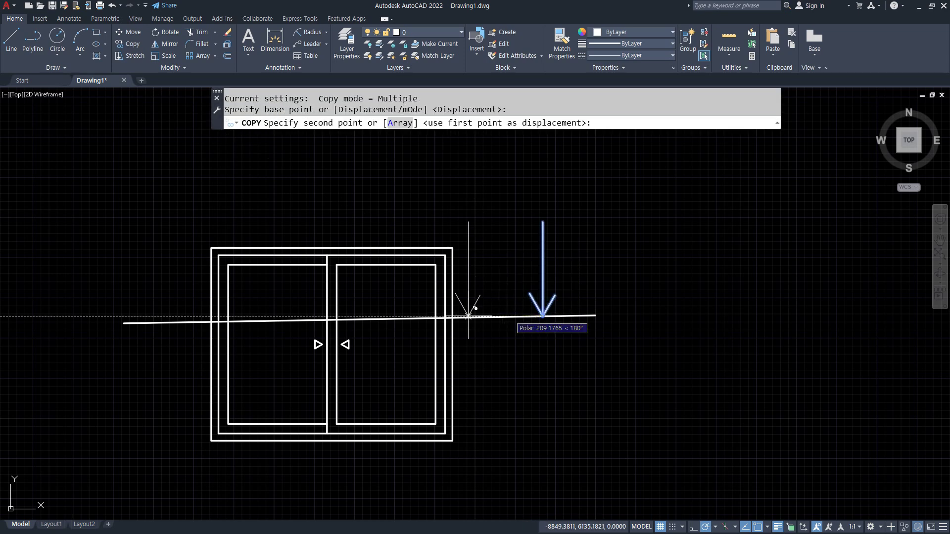
pyautogui.click(153, 315)
pyautogui.press('Escape')
# Erase the slanted section line and redraw it horizontally through both arrow tips, extending slightly past each arrow
pyautogui.click(500, 315)
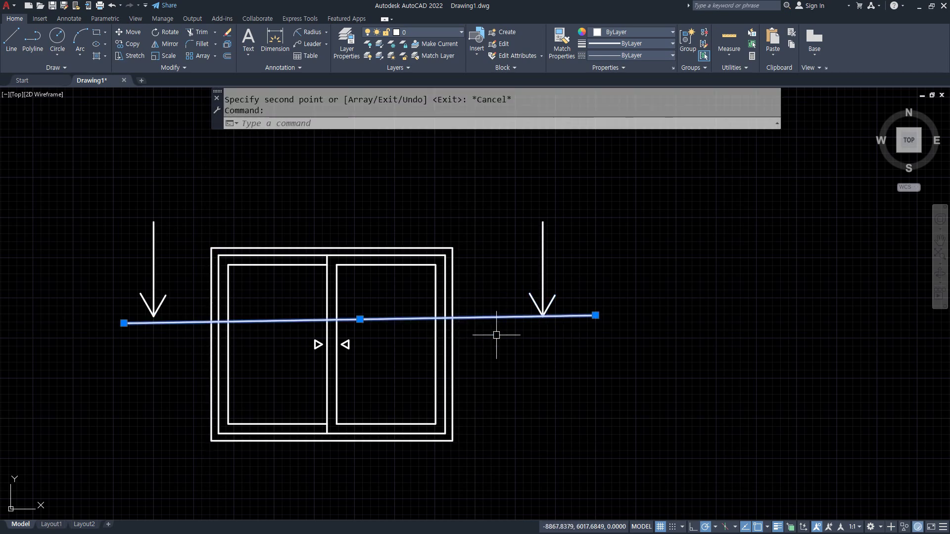
pyautogui.write('e')
pyautogui.press('Return')
pyautogui.write('l')
pyautogui.press('Return')
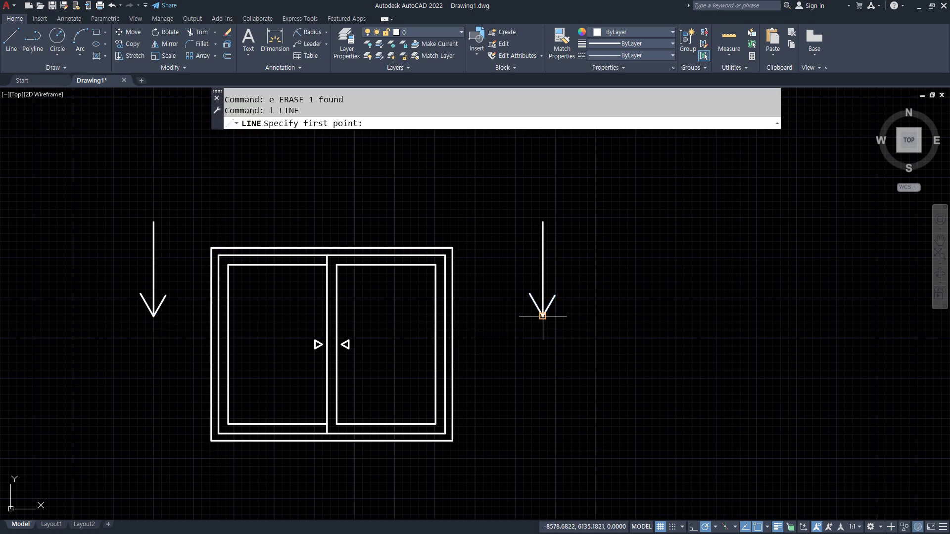
pyautogui.click(576, 317)
pyautogui.click(114, 322)
pyautogui.press('Return')
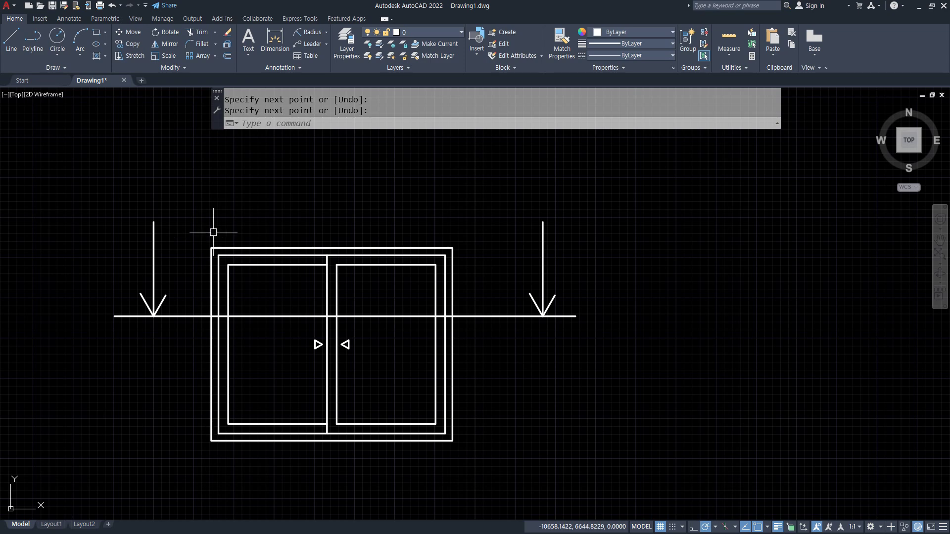
# Start the window plan above the elevation with a vertical line aligned to the left frame edge and a horizontal base line from its foot
pyautogui.moveTo(213, 229); pyautogui.dragTo(221, 298, button='middle')
pyautogui.write('l')
pyautogui.press('Return')
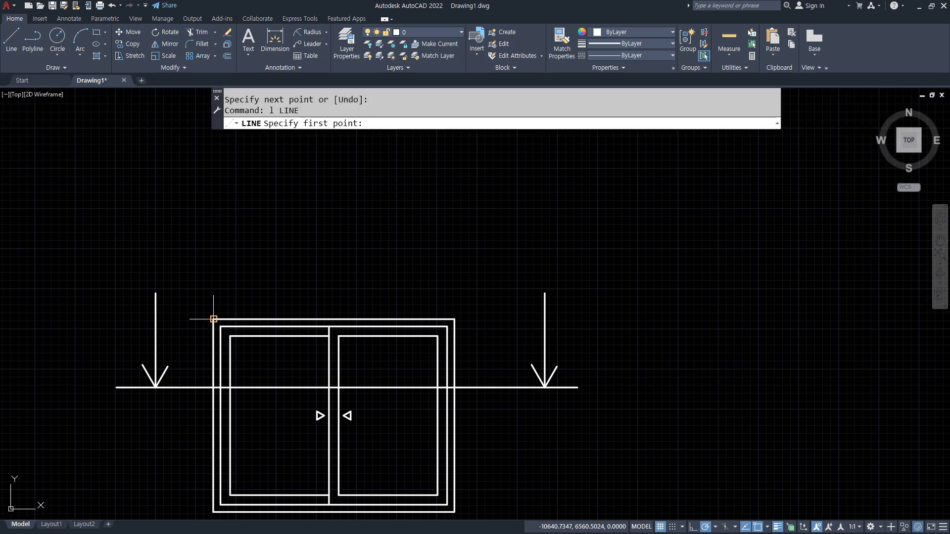
pyautogui.click(213, 268)
pyautogui.click(213, 162)
pyautogui.press('Return')
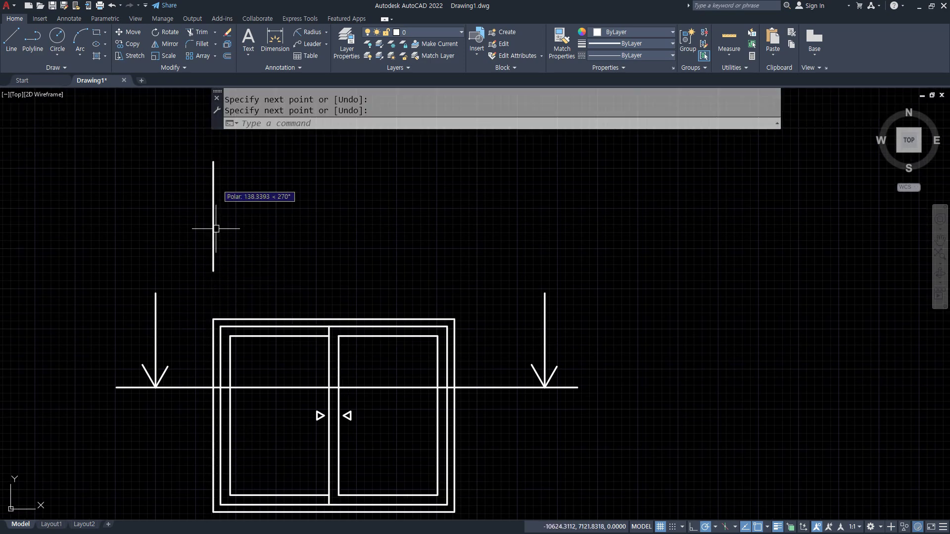
pyautogui.press('Return')
pyautogui.click(213, 271)
pyautogui.click(514, 270)
pyautogui.press('Return')
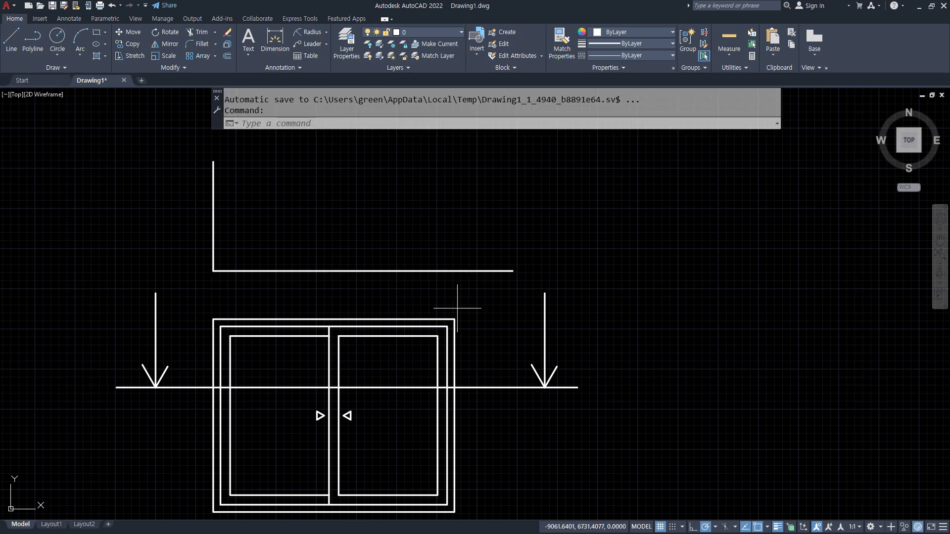
# Draw a vertical line up from the base line aligned with the right frame edge, and fillet the two into a clean corner
pyautogui.press('Return')
pyautogui.click(455, 270)
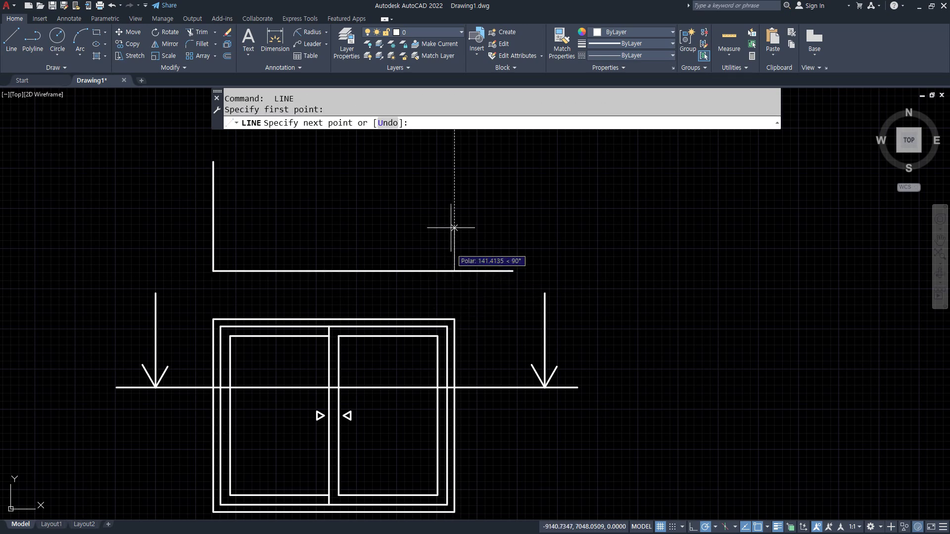
pyautogui.click(455, 185)
pyautogui.press('Return')
pyautogui.write('f')
pyautogui.press('Return')
pyautogui.click(434, 270)
pyautogui.click(455, 246)
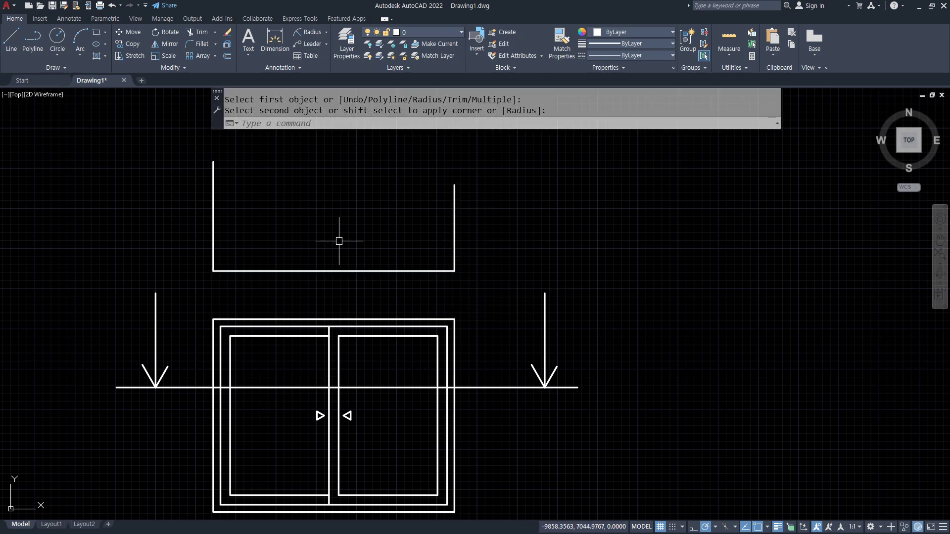
pyautogui.scroll(2, 340, 240)
pyautogui.moveTo(464, 356)
pyautogui.mouseDown()
pyautogui.moveTo(451, 362)
pyautogui.moveTo(507, 306)
pyautogui.moveTo(518, 333)
pyautogui.mouseUp()
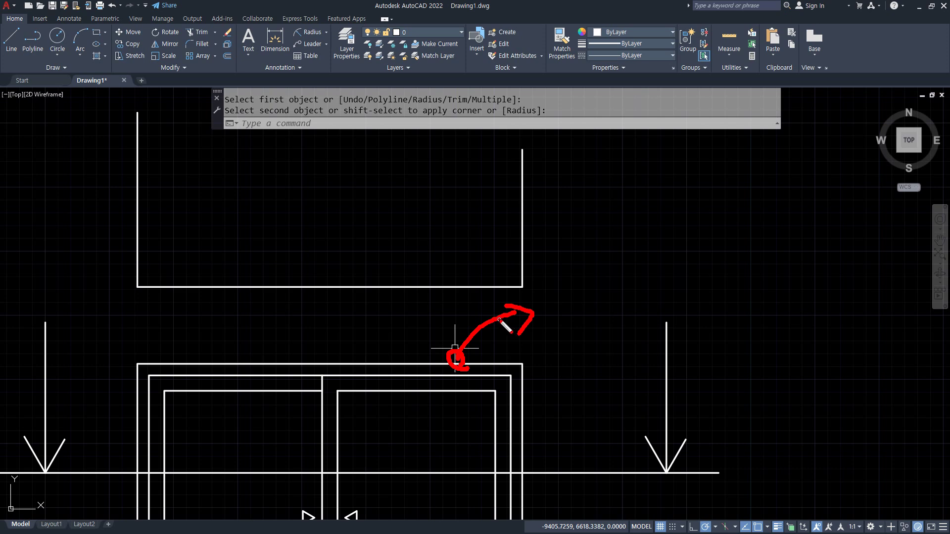
pyautogui.moveTo(535, 246); pyautogui.dragTo(542, 282)
pyautogui.moveTo(615, 250)
pyautogui.mouseDown()
pyautogui.moveTo(593, 239)
pyautogui.moveTo(579, 275)
pyautogui.moveTo(607, 253)
pyautogui.mouseUp()
pyautogui.moveTo(614, 253)
pyautogui.mouseDown()
pyautogui.moveTo(630, 269)
pyautogui.moveTo(619, 252)
pyautogui.moveTo(711, 272)
pyautogui.mouseUp()
pyautogui.moveTo(730, 224); pyautogui.dragTo(737, 278)
pyautogui.moveTo(739, 245); pyautogui.dragTo(772, 243)
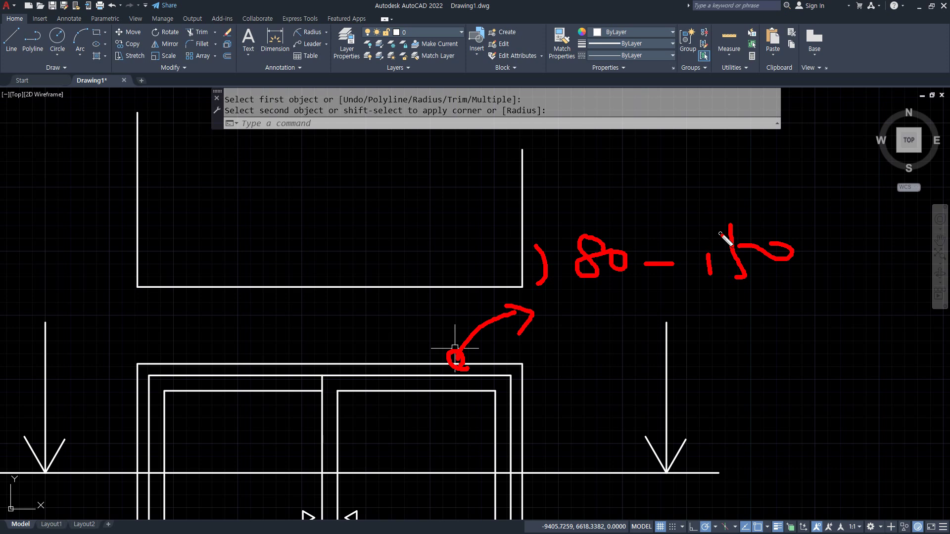
pyautogui.press('Escape')
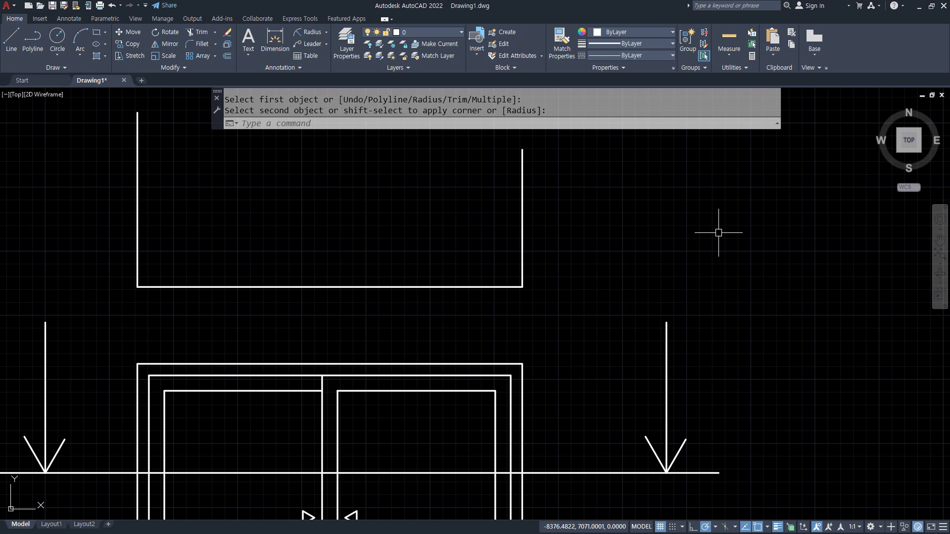
# Offset the window plan's base line upward by 150 to set the frame depth
pyautogui.write('o')
pyautogui.press('Return')
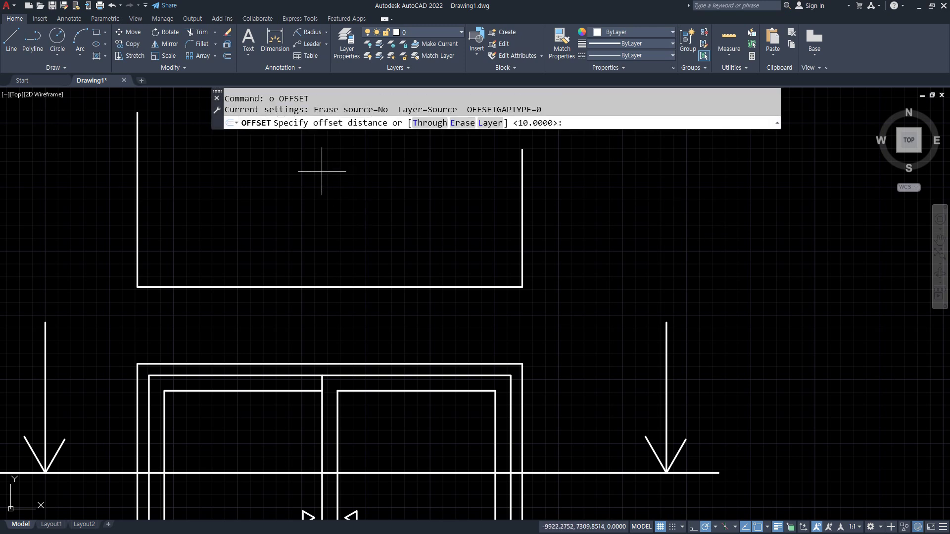
pyautogui.write('150')
pyautogui.press('Return')
pyautogui.click(313, 286)
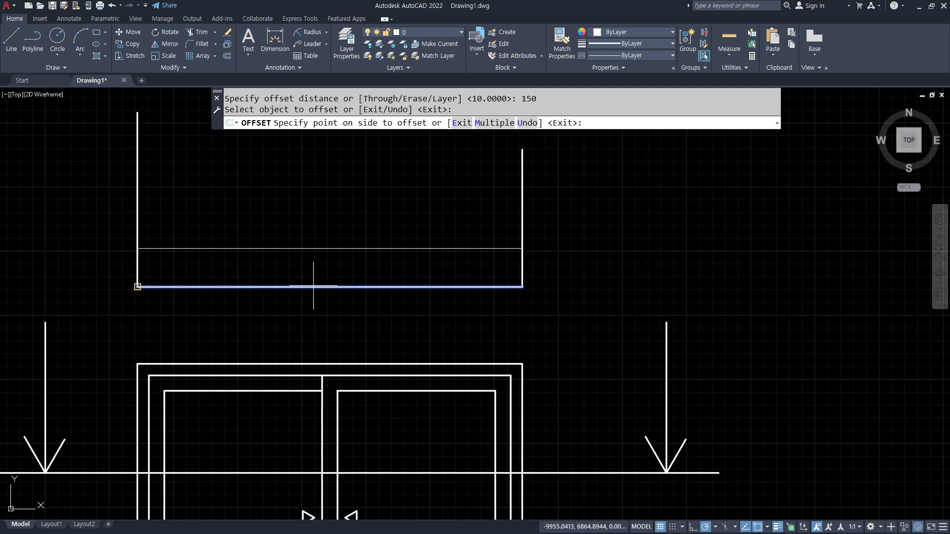
pyautogui.click(467, 229)
pyautogui.press('Escape')
# Trim both vertical lines above the offset line so the plan outline forms a closed rectangle
pyautogui.write('tr')
pyautogui.press('Return')
pyautogui.moveTo(566, 221); pyautogui.dragTo(73, 213)
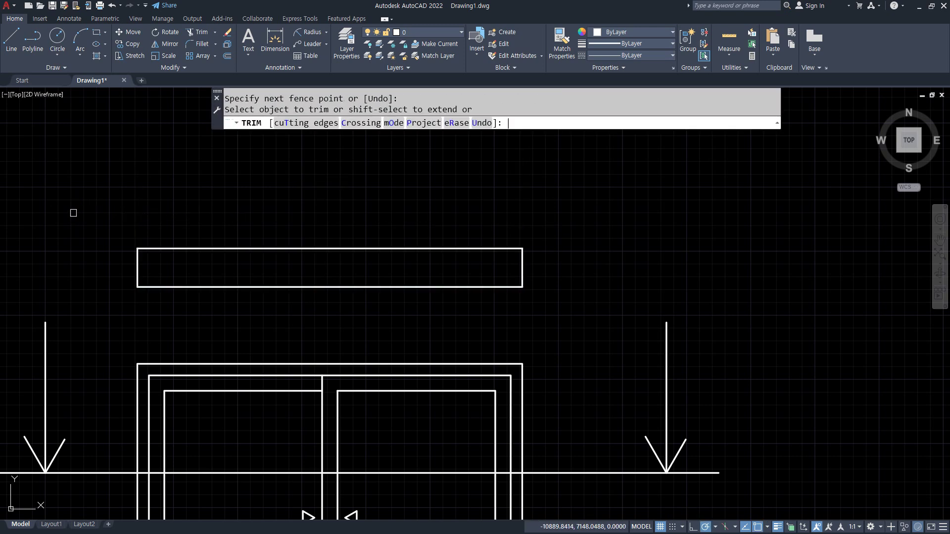
pyautogui.press('Escape')
pyautogui.press('Escape')
pyautogui.press('Escape')
# Offset both short ends of the plan rectangle inward by 45 to form the frame jambs
pyautogui.write('o')
pyautogui.press('Return')
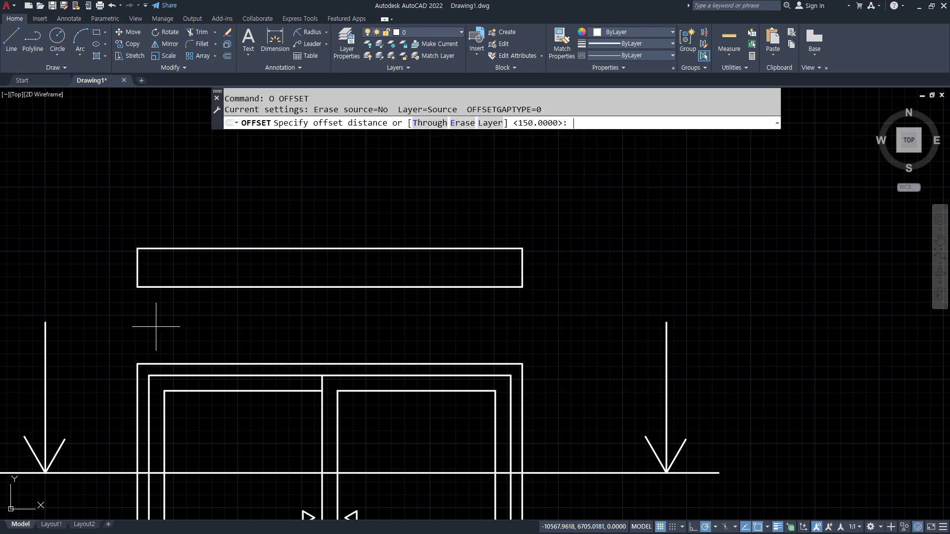
pyautogui.write('45')
pyautogui.press('Return')
pyautogui.click(138, 269)
pyautogui.click(194, 269)
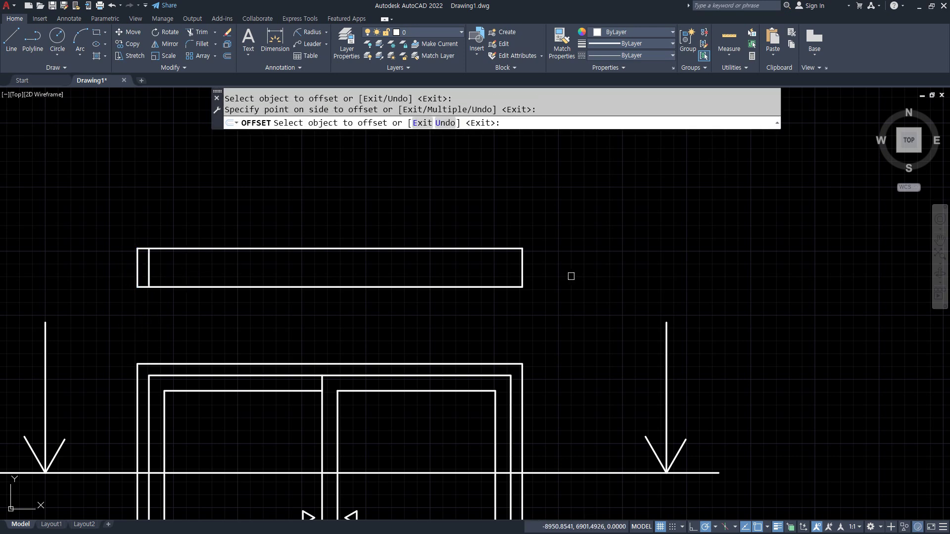
pyautogui.click(522, 269)
pyautogui.click(486, 267)
pyautogui.press('Escape')
# Trim away the two long horizontal lines between the jambs, leaving a small rectangle at each end
pyautogui.write('tr')
pyautogui.press('Return')
pyautogui.moveTo(381, 213); pyautogui.dragTo(377, 209)
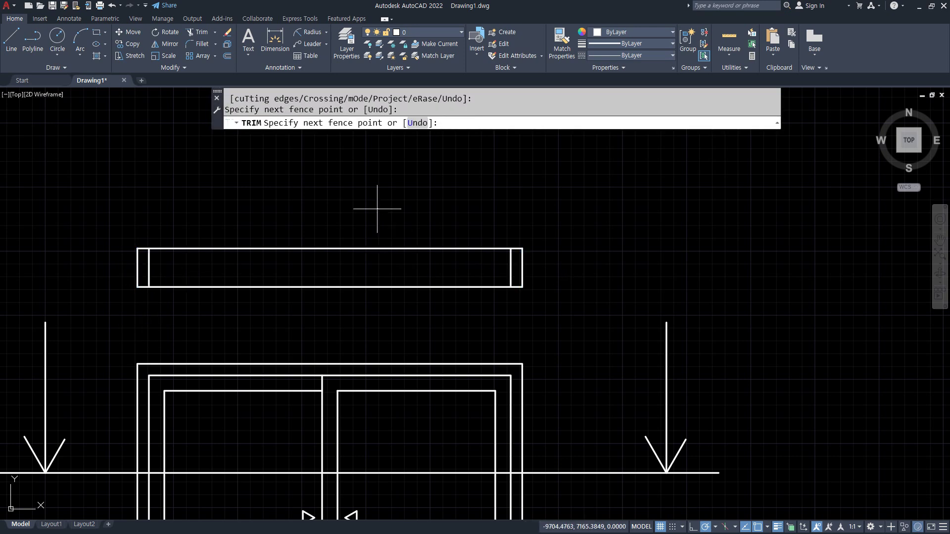
pyautogui.click(374, 329)
pyautogui.press('Return')
# Move the two jamb rectangles of the window plan onto the yellow layer
pyautogui.click(79, 209)
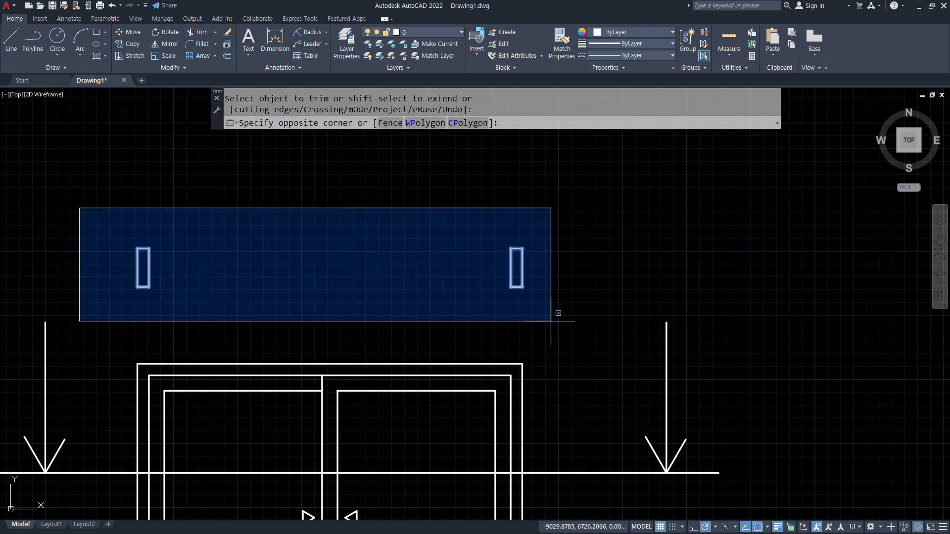
pyautogui.click(551, 321)
pyautogui.click(441, 32)
pyautogui.click(425, 69)
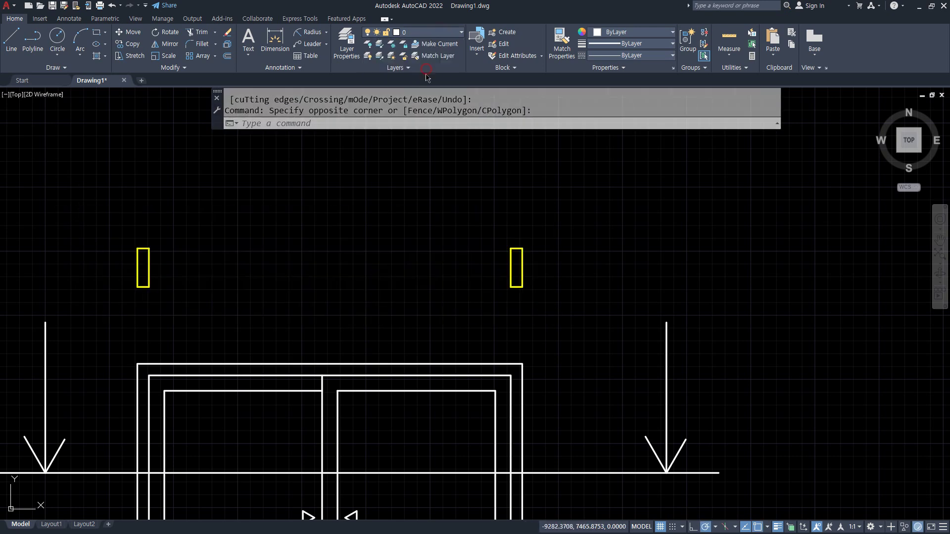
pyautogui.press('Escape')
# Connect the inner corners of the two jambs with horizontal lines along the upper and lower sides of the window plan
pyautogui.write('l')
pyautogui.press('Return')
pyautogui.click(149, 249)
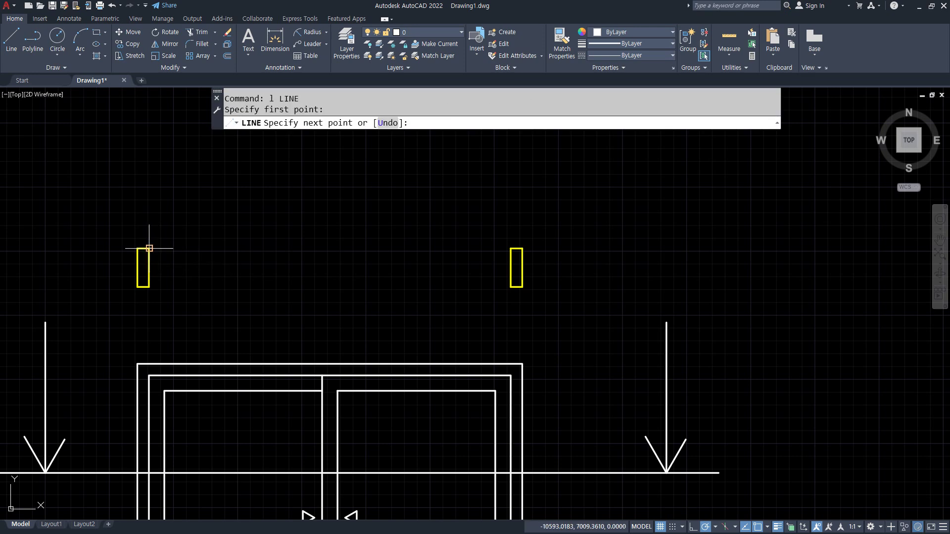
pyautogui.click(511, 248)
pyautogui.press('Return')
pyautogui.press('Return')
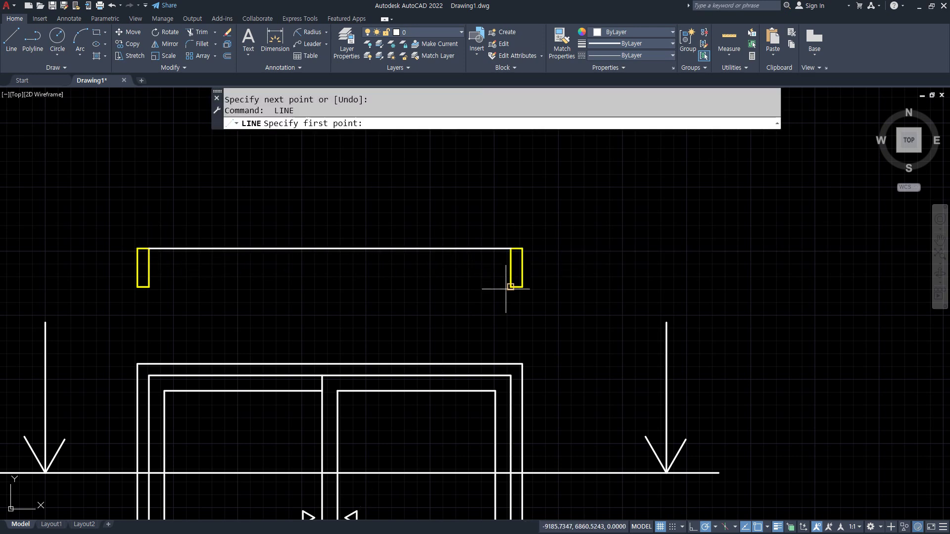
pyautogui.click(511, 287)
pyautogui.click(149, 287)
pyautogui.press('Return')
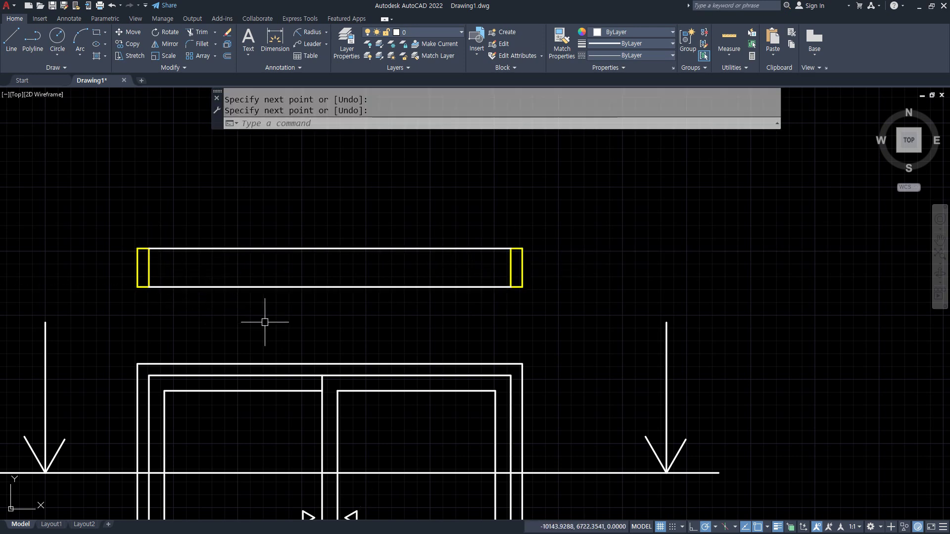
pyautogui.hotkey('ctrl', '2')
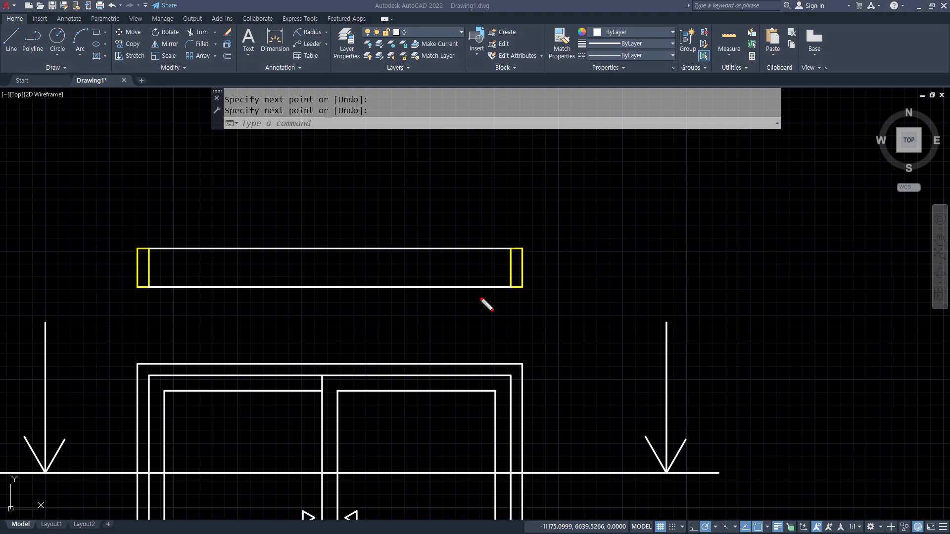
pyautogui.moveTo(530, 294)
pyautogui.mouseDown()
pyautogui.moveTo(499, 277)
pyautogui.moveTo(546, 302)
pyautogui.mouseUp()
pyautogui.press('Escape')
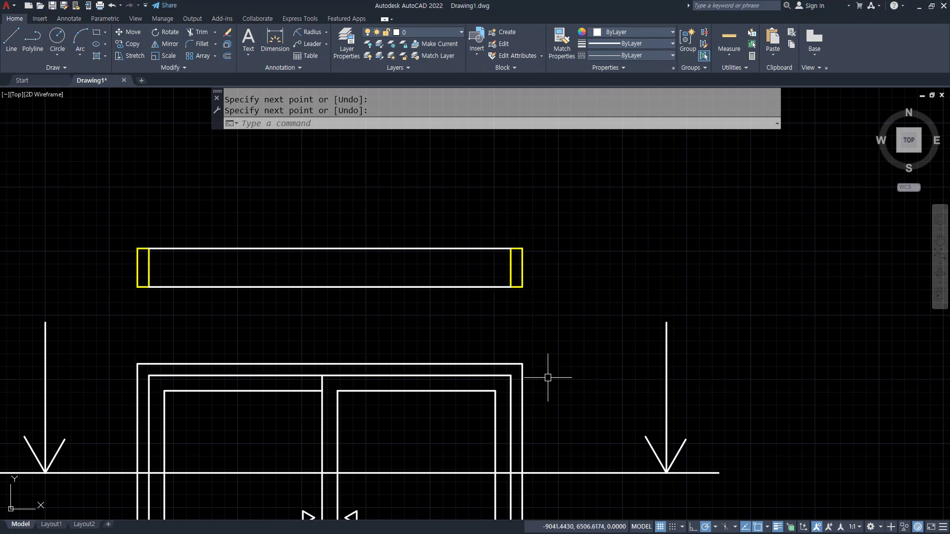
pyautogui.moveTo(525, 417); pyautogui.dragTo(577, 226, button='middle')
pyautogui.hotkey('ctrl', '2')
pyautogui.moveTo(564, 283)
pyautogui.mouseDown()
pyautogui.moveTo(566, 415)
pyautogui.moveTo(578, 280)
pyautogui.mouseUp()
pyautogui.moveTo(363, 493)
pyautogui.mouseDown()
pyautogui.moveTo(350, 445)
pyautogui.moveTo(322, 481)
pyautogui.moveTo(342, 487)
pyautogui.mouseUp()
pyautogui.press('e')
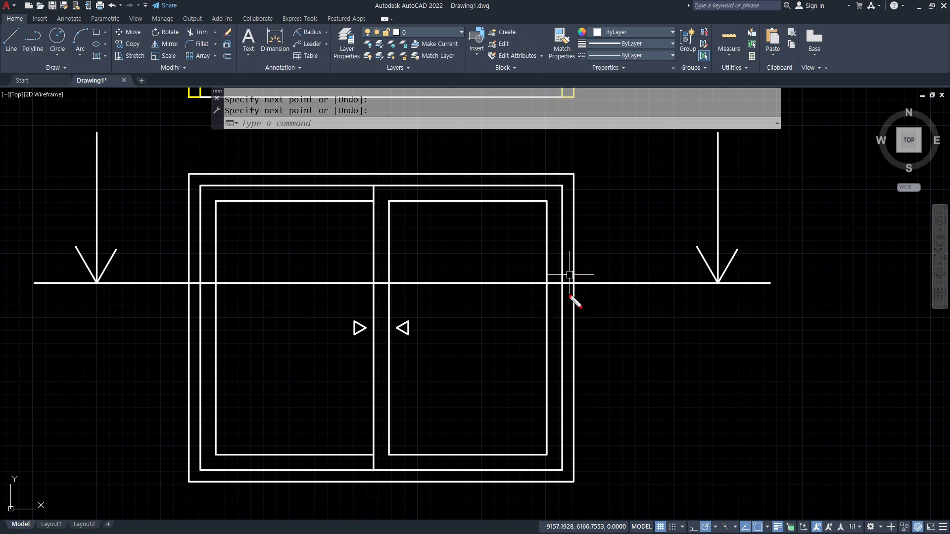
pyautogui.moveTo(569, 293)
pyautogui.mouseDown()
pyautogui.moveTo(559, 283)
pyautogui.moveTo(571, 290)
pyautogui.mouseUp()
pyautogui.press('Escape')
pyautogui.moveTo(503, 197); pyautogui.dragTo(520, 319, button='middle')
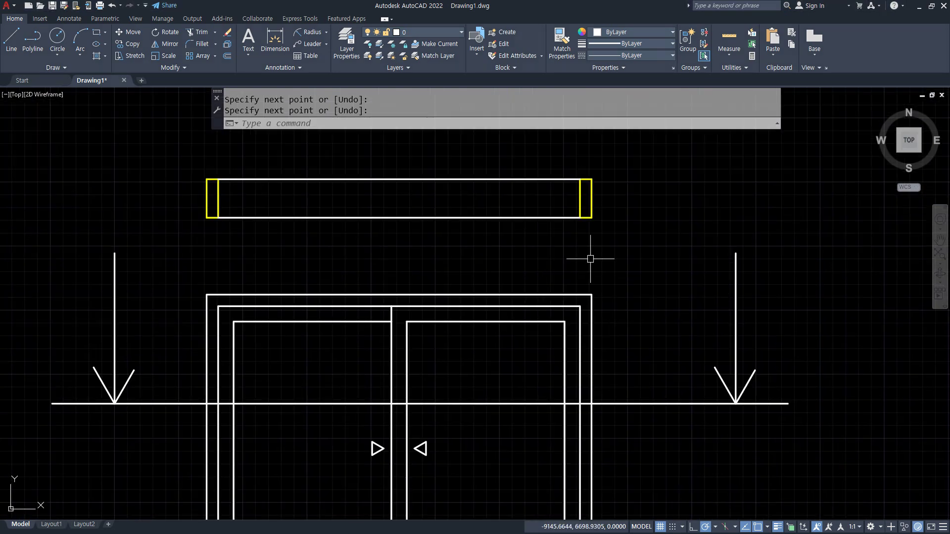
pyautogui.moveTo(594, 245)
pyautogui.mouseDown()
pyautogui.moveTo(565, 208)
pyautogui.moveTo(602, 247)
pyautogui.mouseUp()
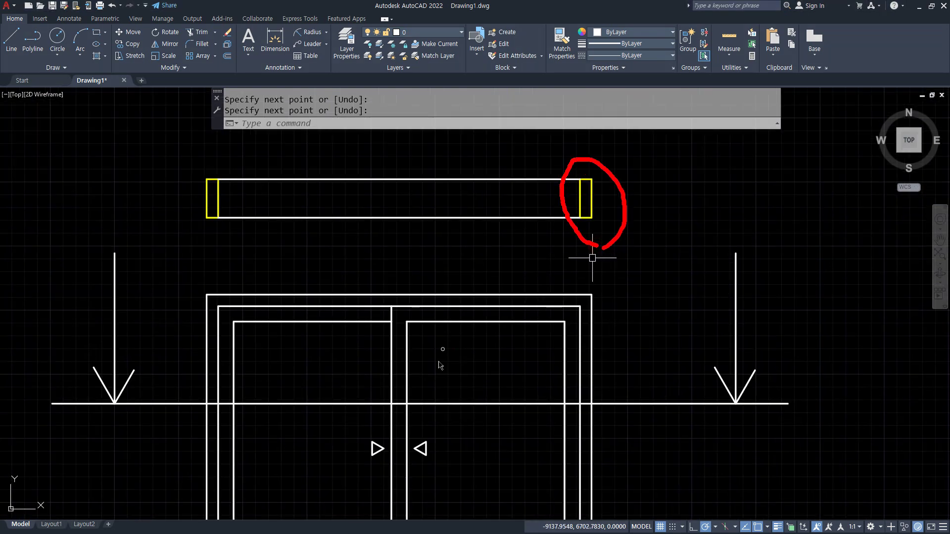
pyautogui.press('Escape')
pyautogui.moveTo(445, 408); pyautogui.dragTo(458, 310, button='middle')
pyautogui.moveTo(513, 498)
pyautogui.mouseDown()
pyautogui.moveTo(474, 506)
pyautogui.moveTo(496, 486)
pyautogui.mouseUp()
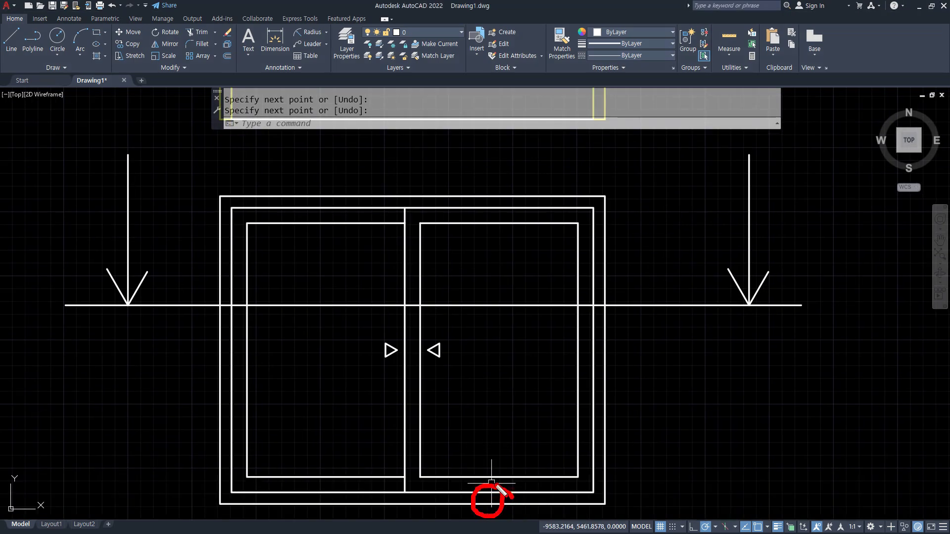
# Examine the empty plan between the jambs and where the section line crosses the sash stiles in the window elevation
pyautogui.press('Escape')
pyautogui.moveTo(446, 276); pyautogui.dragTo(449, 372, button='middle')
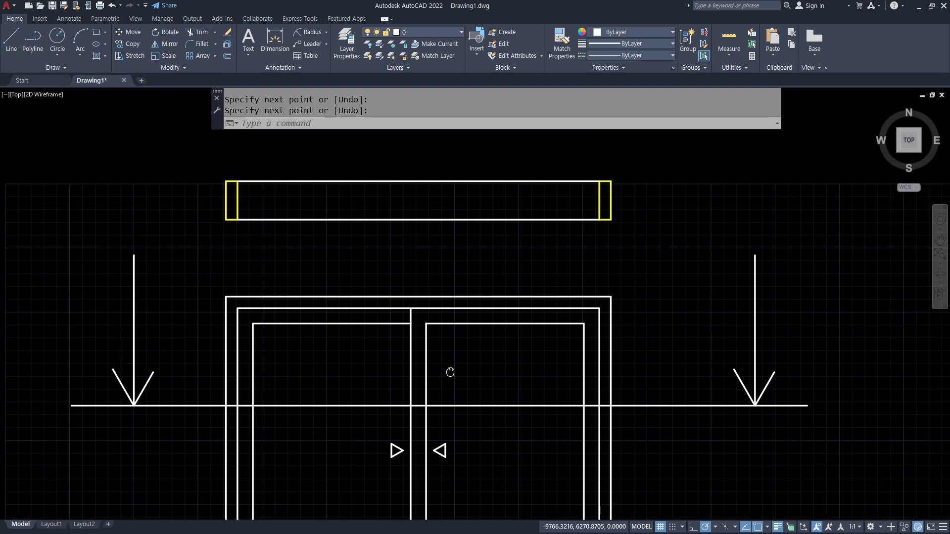
pyautogui.moveTo(471, 238)
pyautogui.mouseDown()
pyautogui.moveTo(477, 253)
pyautogui.moveTo(466, 248)
pyautogui.mouseUp()
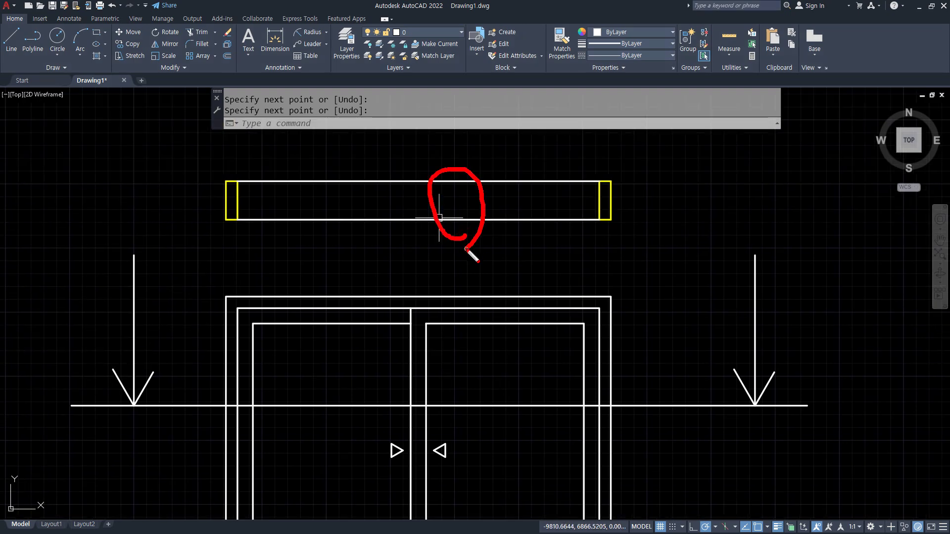
pyautogui.press('Escape')
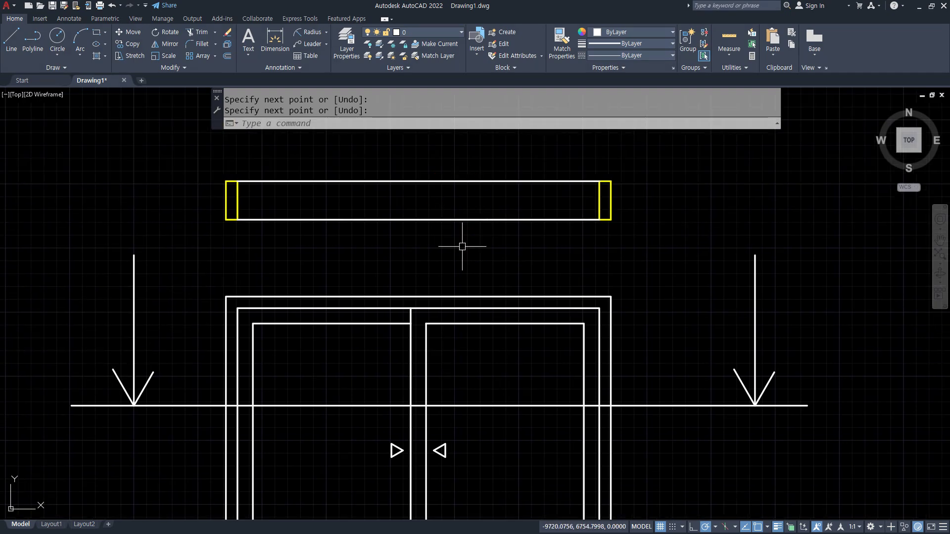
pyautogui.scroll(5, 272, 193)
pyautogui.scroll(-5, 316, 230)
pyautogui.moveTo(333, 274); pyautogui.dragTo(301, 249, button='middle')
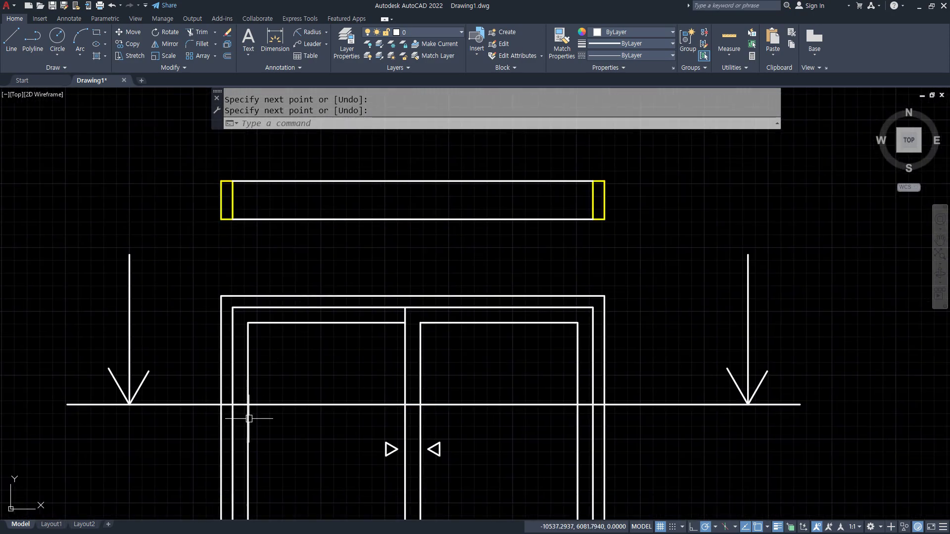
pyautogui.hotkey('ctrl', '2')
pyautogui.moveTo(256, 418)
pyautogui.mouseDown()
pyautogui.moveTo(226, 410)
pyautogui.moveTo(255, 410)
pyautogui.mouseUp()
pyautogui.moveTo(434, 395); pyautogui.dragTo(432, 411)
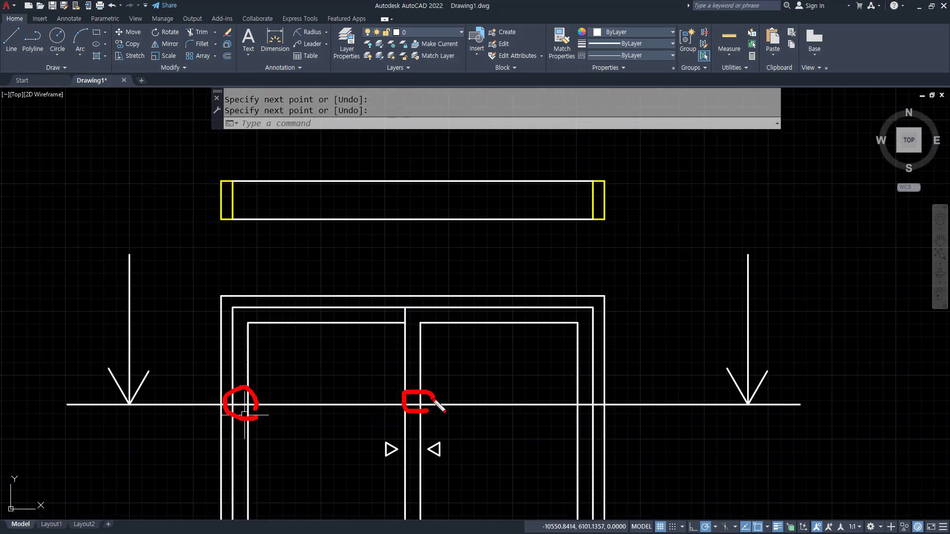
pyautogui.moveTo(569, 380); pyautogui.dragTo(575, 406)
pyautogui.press('Escape')
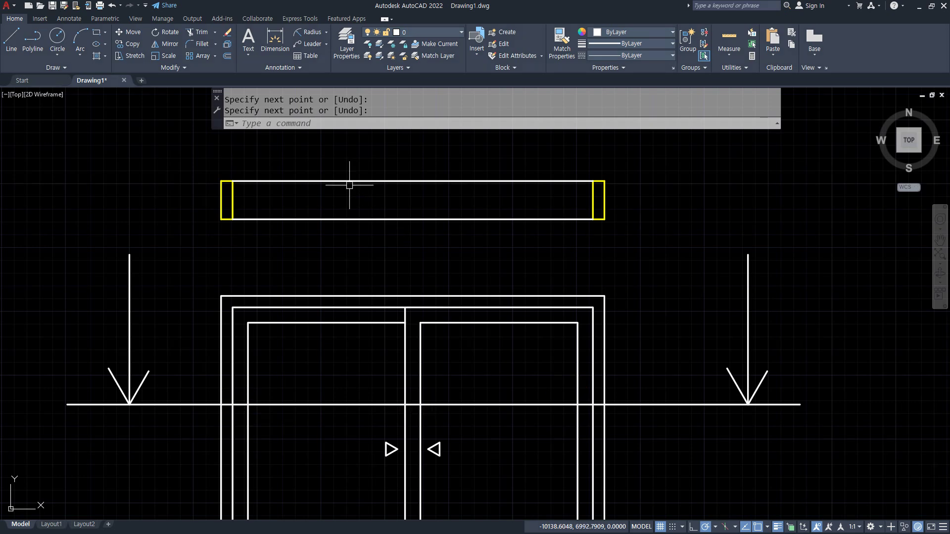
# Draw a horizontal centre line between the midpoints of the two jambs' inner edges in the window plan
pyautogui.write('l')
pyautogui.press('Return')
pyautogui.write('mid')
pyautogui.press('Return')
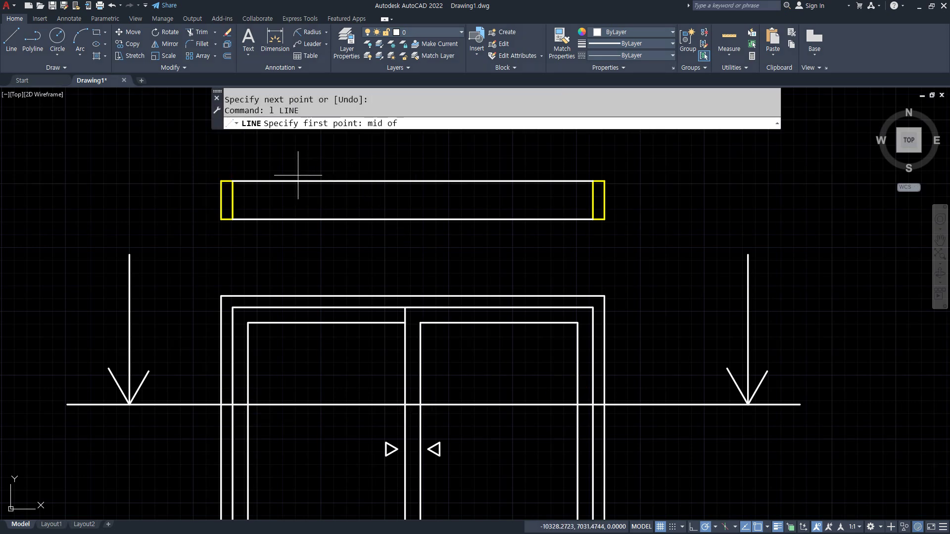
pyautogui.click(233, 200)
pyautogui.click(594, 200)
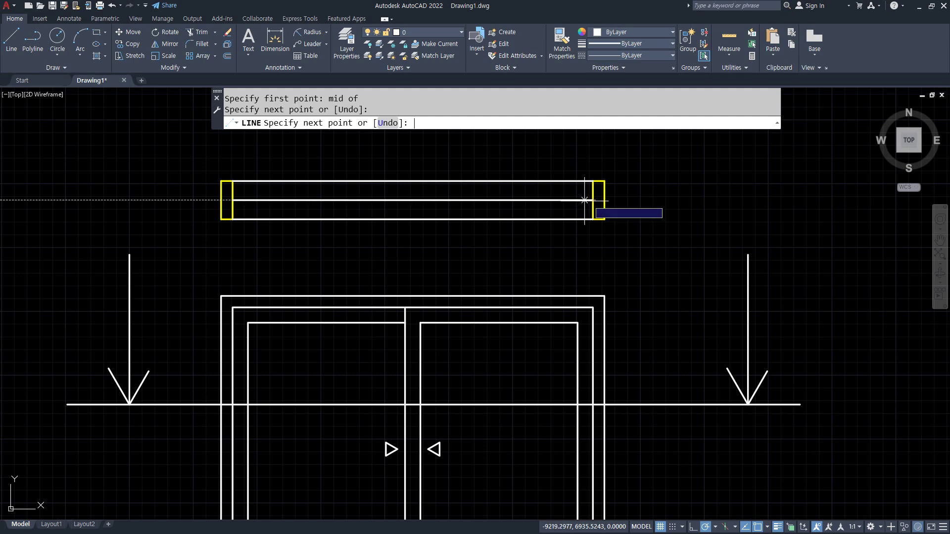
pyautogui.press('Return')
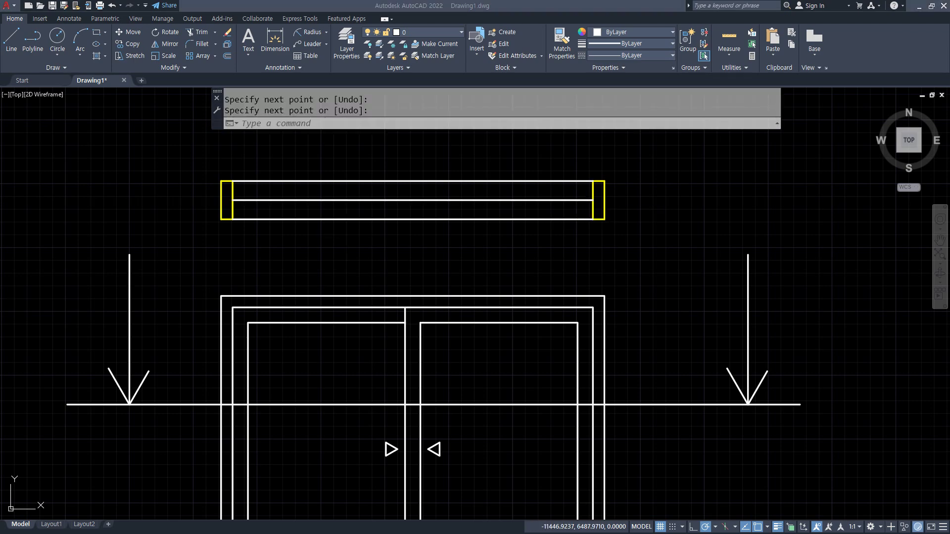
# Switch to the browser's reference drawings, examine the circled window frame detail and its sash thicknesses, and return to the CAD drawing
pyautogui.moveTo(0, 74); pyautogui.dragTo(232, 54)
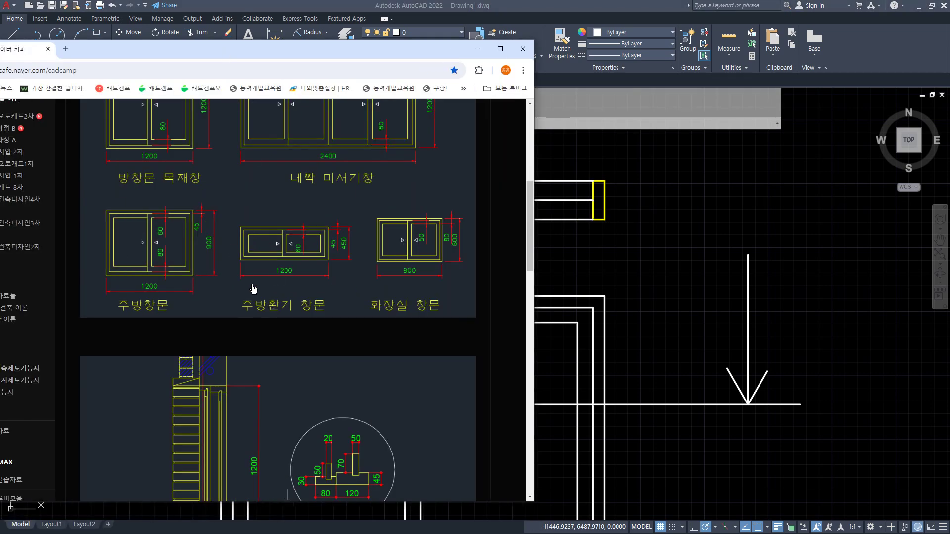
pyautogui.scroll(3, 254, 286)
pyautogui.scroll(-3, 213, 229)
pyautogui.scroll(-4, 214, 229)
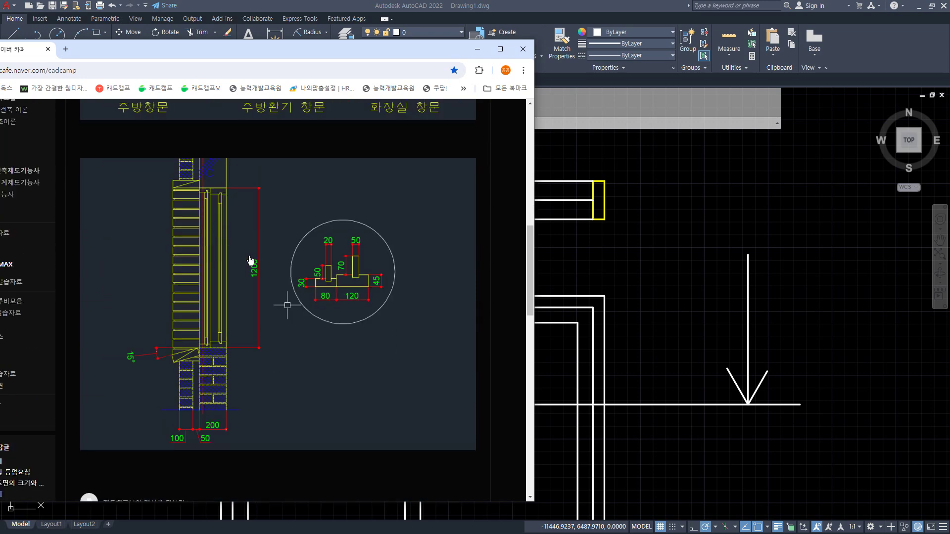
pyautogui.moveTo(333, 325)
pyautogui.mouseDown()
pyautogui.moveTo(303, 222)
pyautogui.moveTo(379, 307)
pyautogui.moveTo(335, 316)
pyautogui.mouseUp()
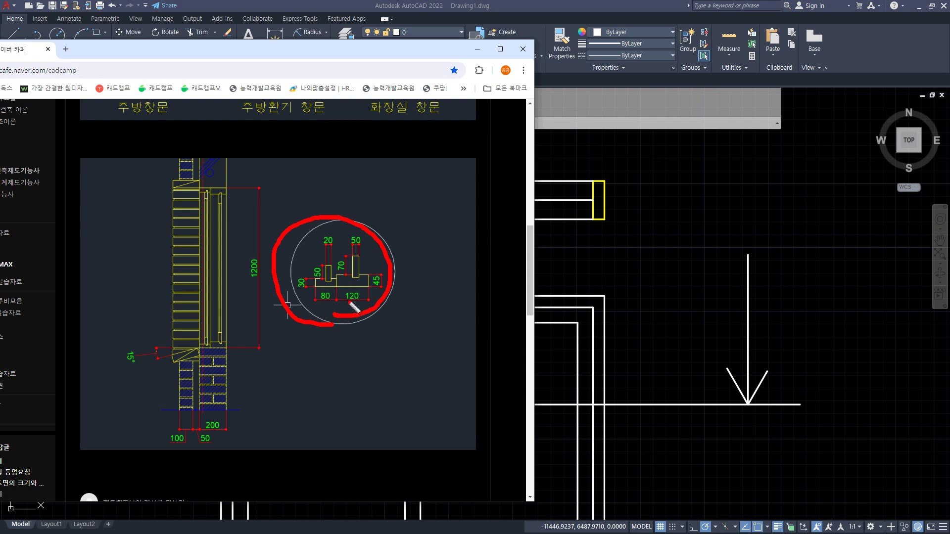
pyautogui.click(306, 305)
pyautogui.click(344, 307)
pyautogui.click(327, 232)
pyautogui.click(348, 230)
pyautogui.moveTo(369, 305)
pyautogui.mouseDown()
pyautogui.moveTo(403, 343)
pyautogui.moveTo(406, 370)
pyautogui.mouseUp()
pyautogui.moveTo(312, 309)
pyautogui.mouseDown()
pyautogui.moveTo(284, 349)
pyautogui.moveTo(291, 359)
pyautogui.mouseUp()
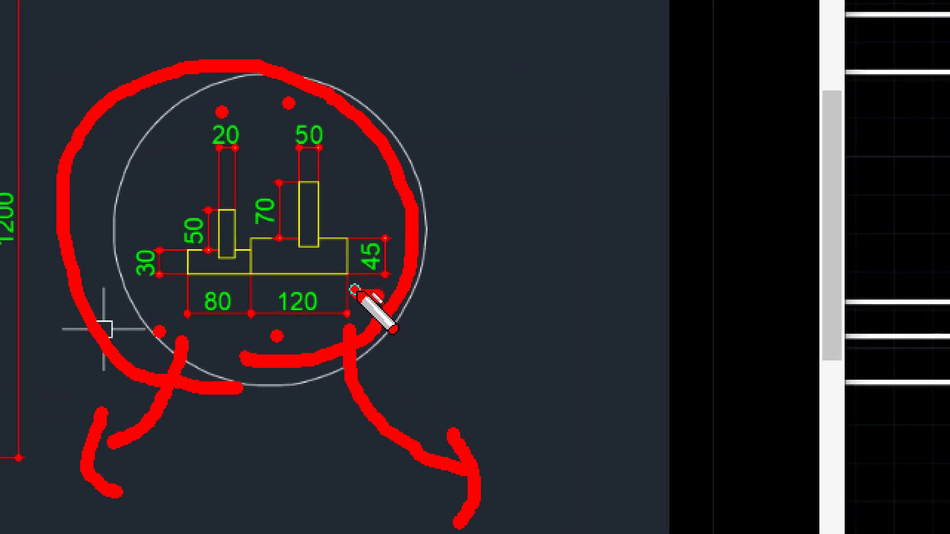
pyautogui.moveTo(365, 297)
pyautogui.mouseDown()
pyautogui.moveTo(384, 223)
pyautogui.moveTo(404, 267)
pyautogui.moveTo(385, 282)
pyautogui.mouseUp()
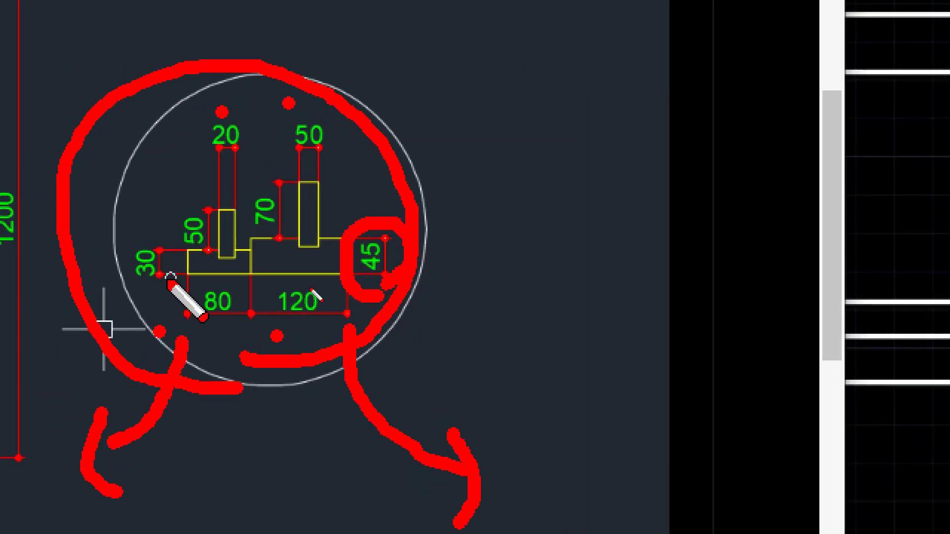
pyautogui.moveTo(158, 297)
pyautogui.mouseDown()
pyautogui.moveTo(135, 238)
pyautogui.moveTo(170, 280)
pyautogui.moveTo(154, 293)
pyautogui.mouseUp()
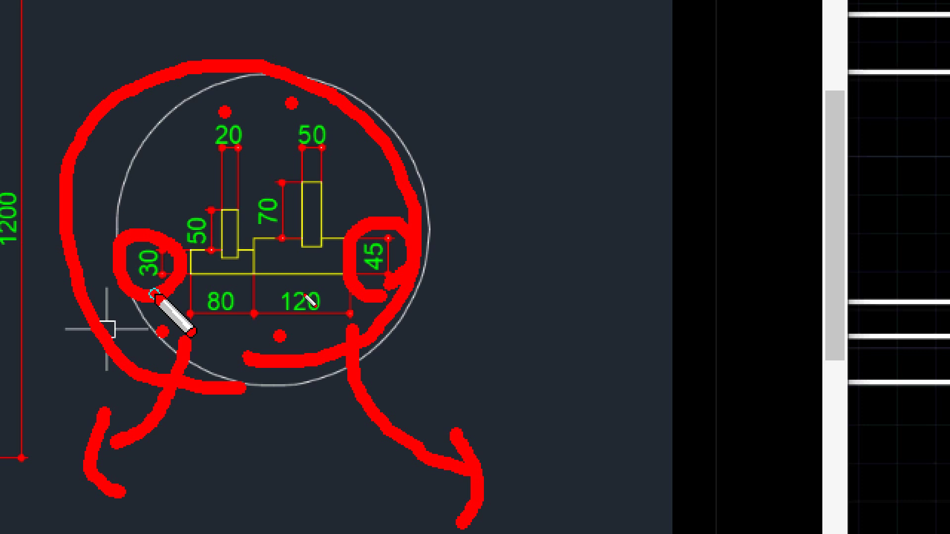
pyautogui.click(308, 184)
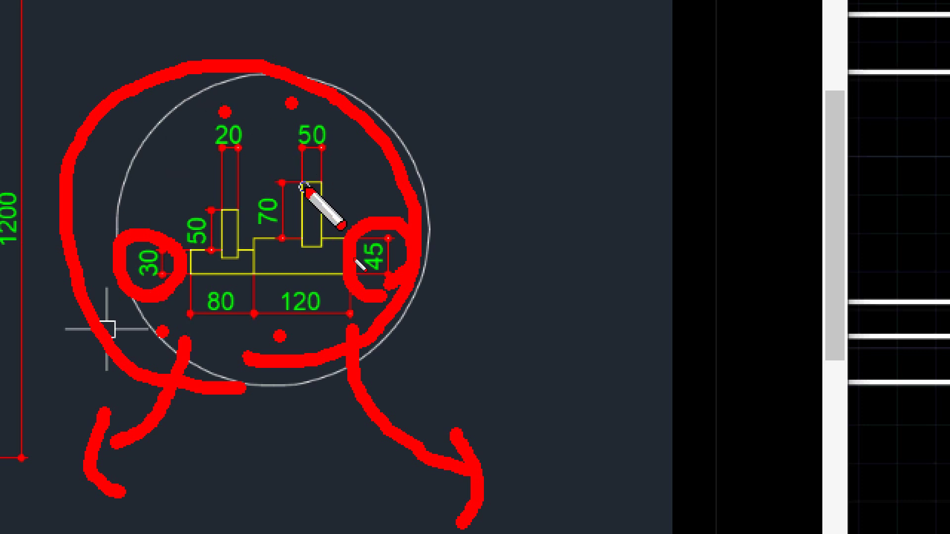
pyautogui.click(233, 213)
pyautogui.click(234, 156)
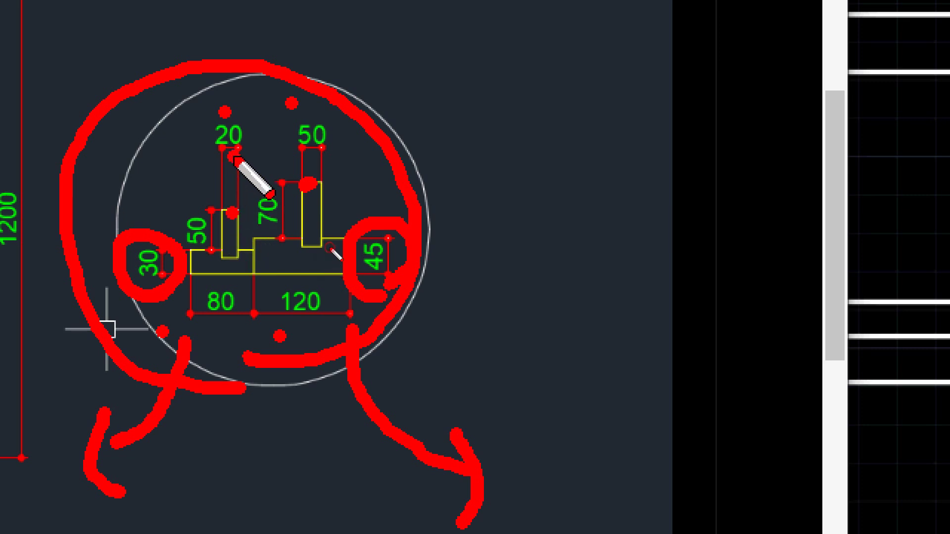
pyautogui.click(302, 156)
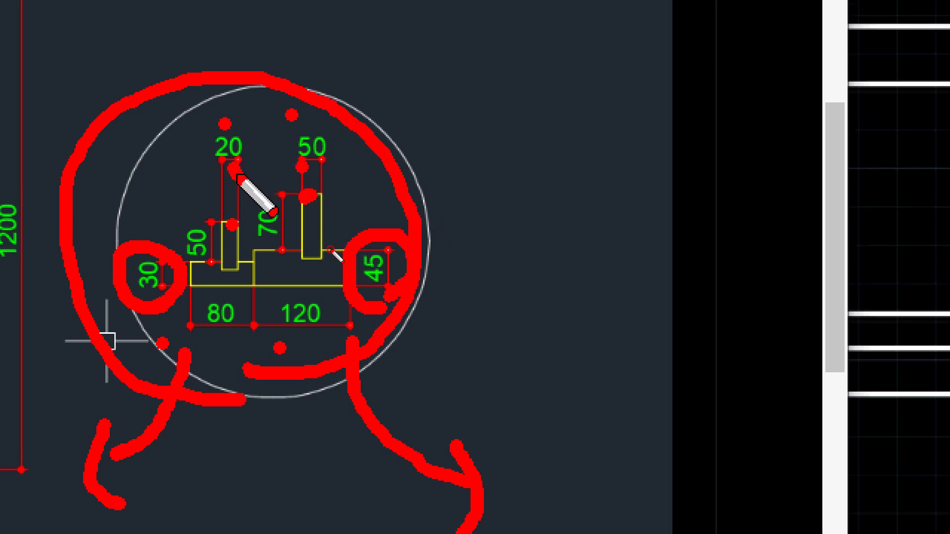
pyautogui.click(319, 174)
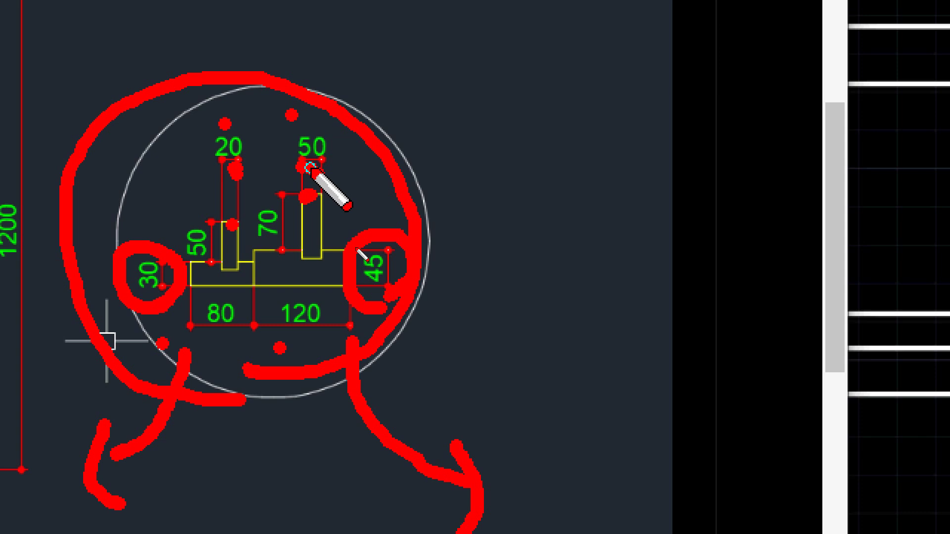
pyautogui.press('Escape')
pyautogui.press('Escape')
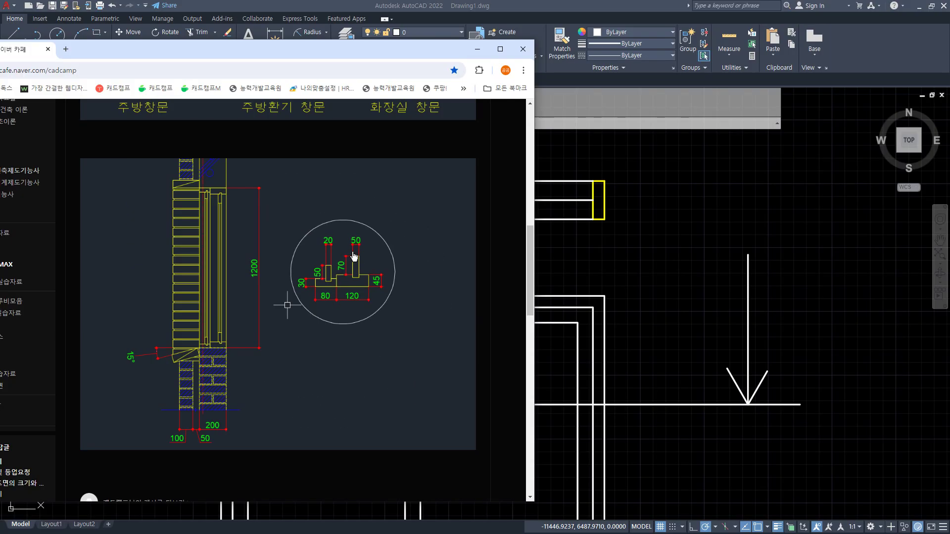
pyautogui.press('super+Down')
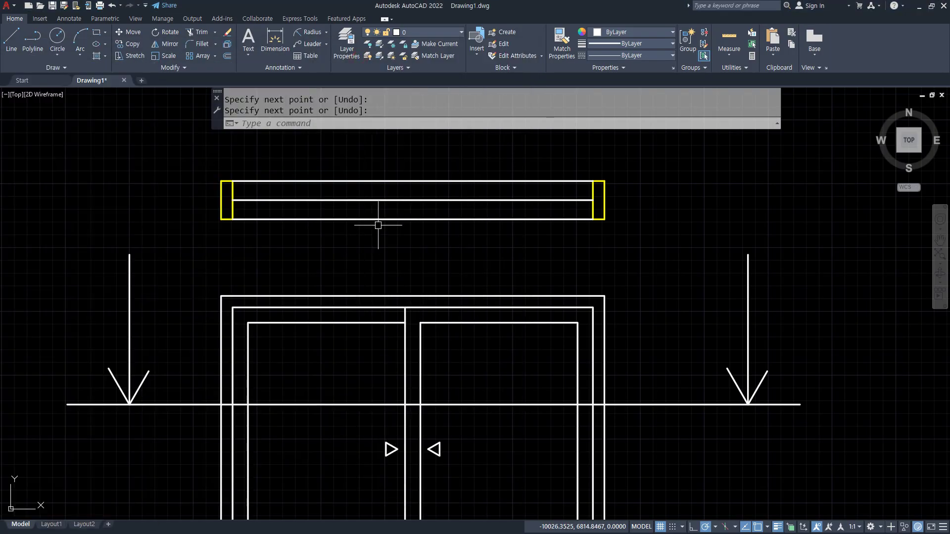
# Offset the window plan's horizontal centre line by 35 to both sides
pyautogui.scroll(4, 378, 225)
pyautogui.scroll(-2, 377, 190)
pyautogui.press('Return')
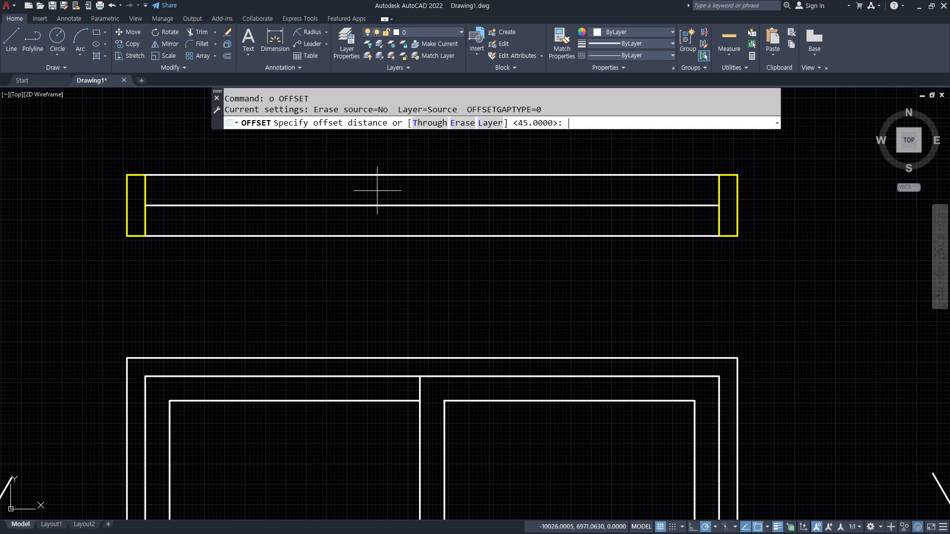
pyautogui.write('35')
pyautogui.press('Return')
pyautogui.click(372, 205)
pyautogui.click(375, 193)
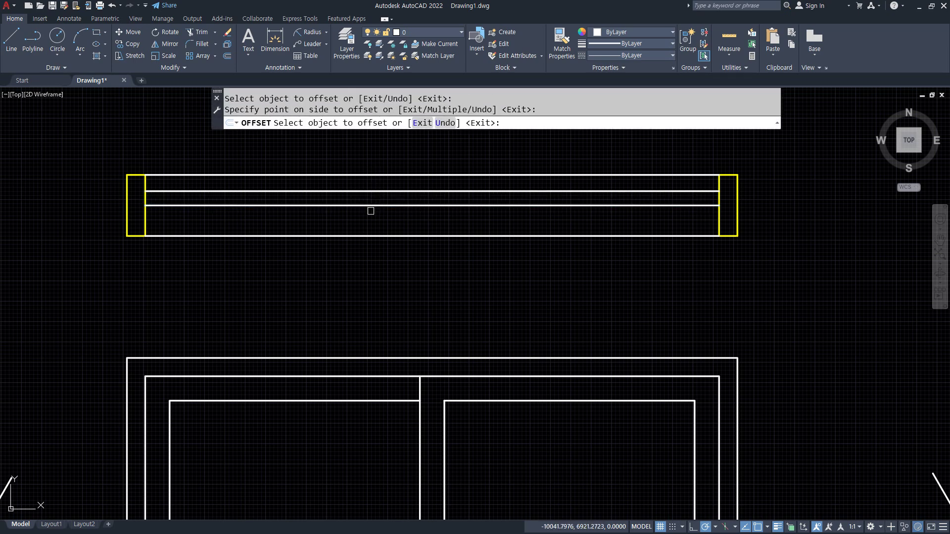
pyautogui.click(369, 205)
pyautogui.click(365, 216)
pyautogui.press('Return')
# Draw a vertical line at the middle of the window plan from the upper offset line to the lower one
pyautogui.write('l')
pyautogui.press('Return')
pyautogui.write('mid of')
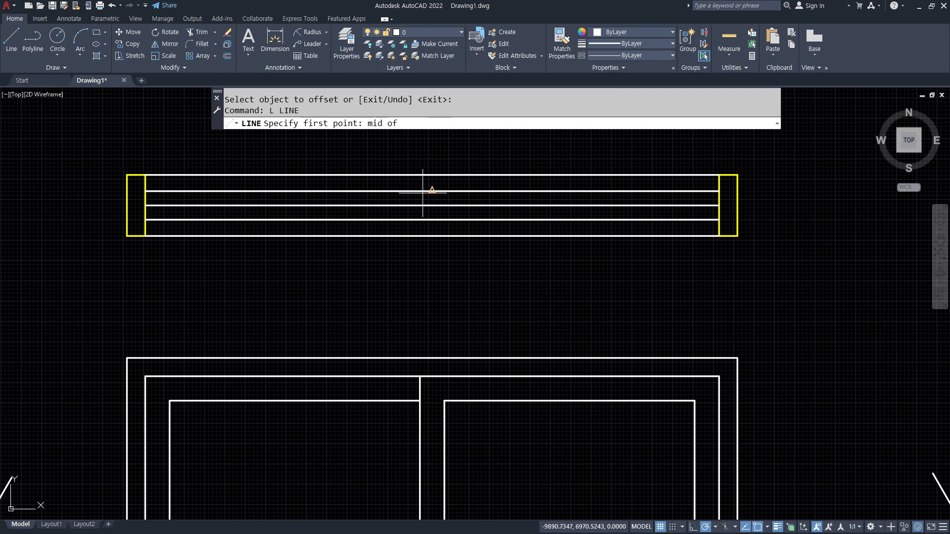
pyautogui.click(423, 193)
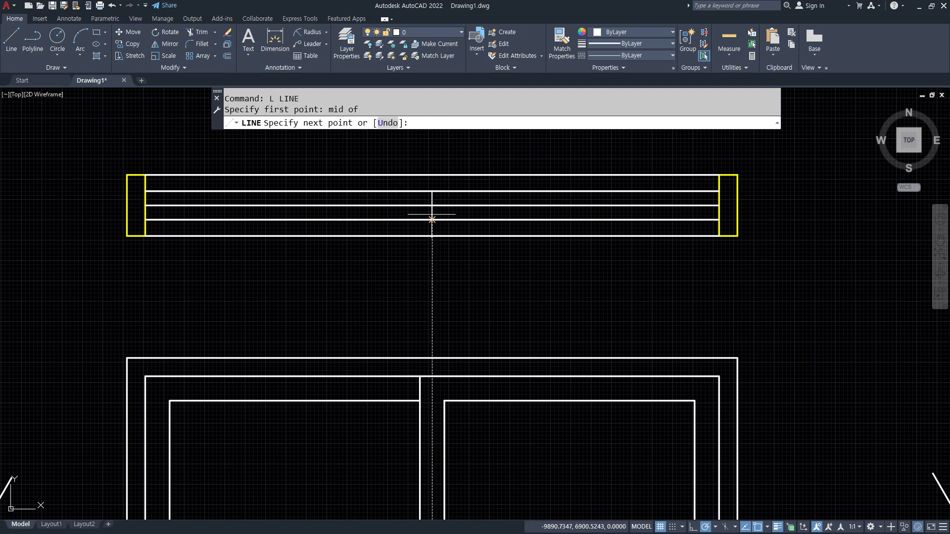
pyautogui.click(432, 219)
pyautogui.press('Return')
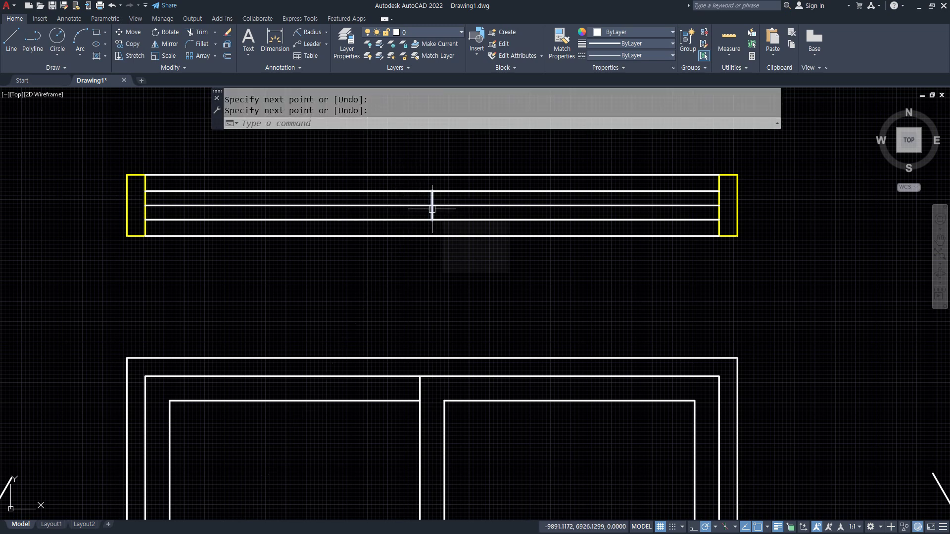
# Offset the short vertical middle line by 30 to both sides to form the overlapping meeting stiles
pyautogui.write('o')
pyautogui.press('Return')
pyautogui.write('30')
pyautogui.press('Return')
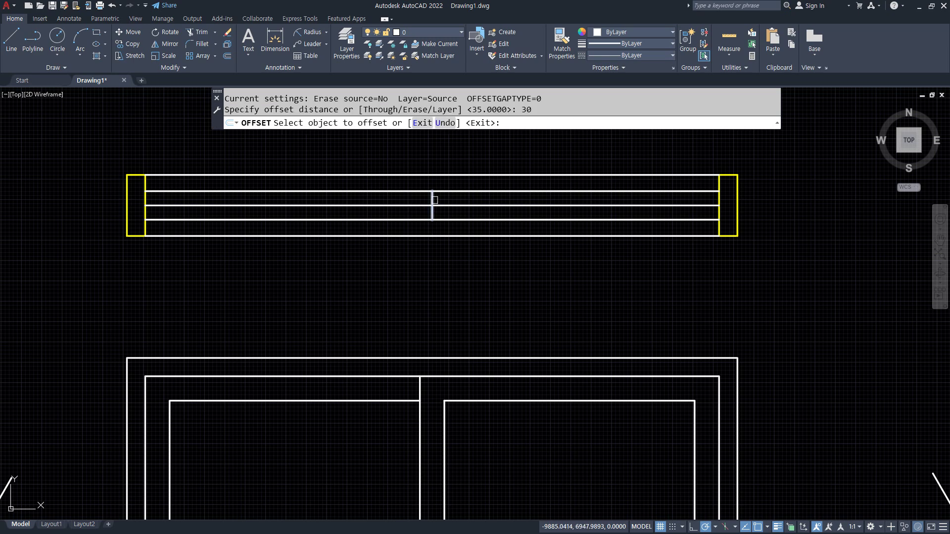
pyautogui.click(432, 202)
pyautogui.click(441, 201)
pyautogui.click(432, 201)
pyautogui.click(409, 199)
pyautogui.press('Escape')
# Fillet the upper sash line's left part to the right stile line, and the lower sash line's right part to the left stile line
pyautogui.write('f')
pyautogui.press('Return')
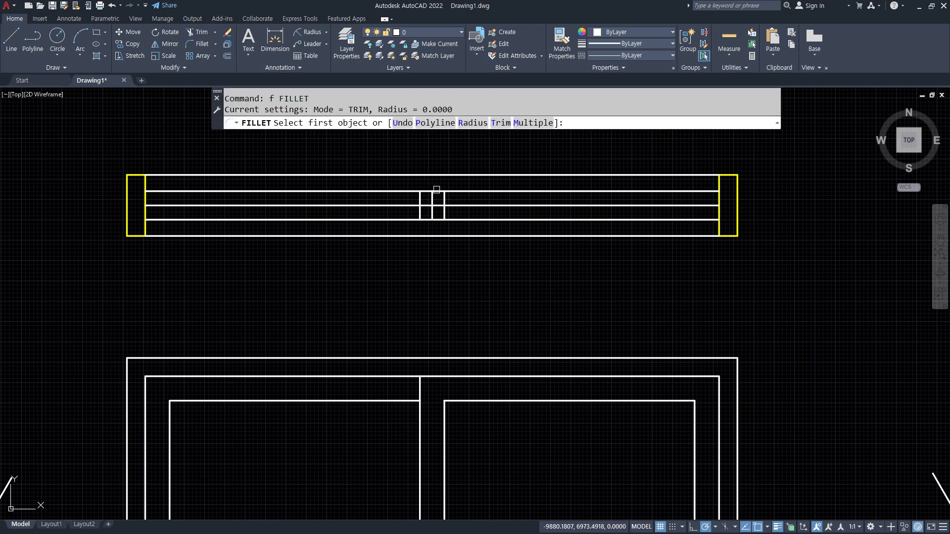
pyautogui.click(411, 191)
pyautogui.click(444, 210)
pyautogui.press('Return')
pyautogui.click(426, 218)
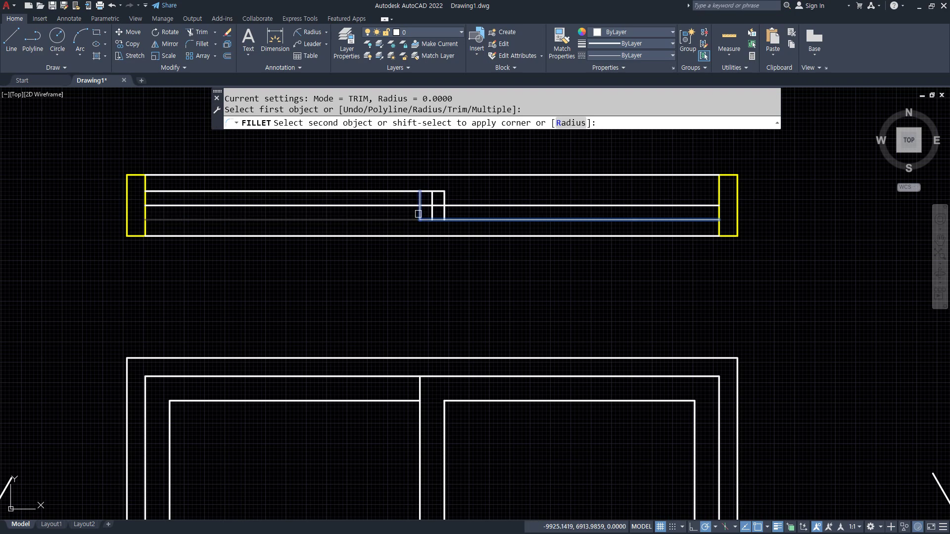
pyautogui.click(419, 212)
pyautogui.write('tr')
pyautogui.press('Escape')
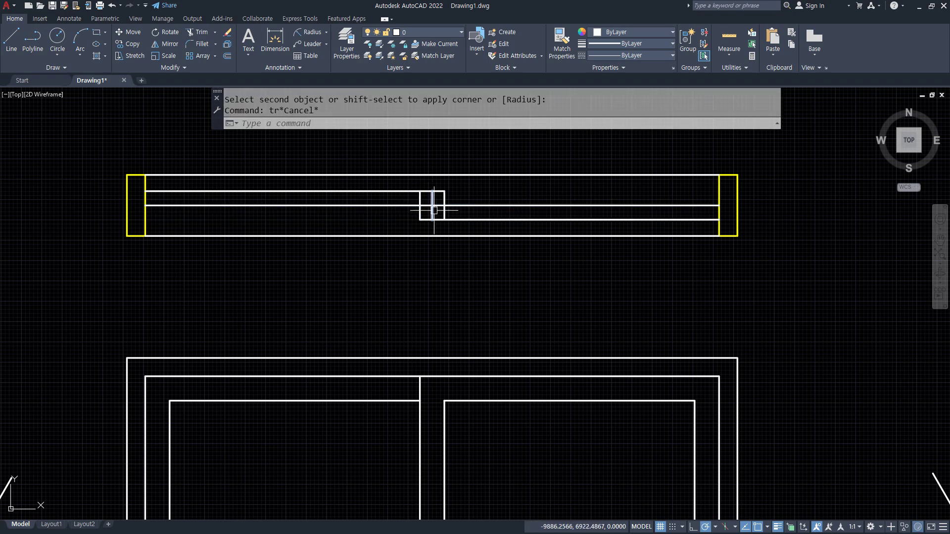
# Erase the short vertical middle line between the two meeting stile lines
pyautogui.scroll(2, 434, 203)
pyautogui.click(433, 204)
pyautogui.write('e')
pyautogui.press('Return')
pyautogui.scroll(-2, 433, 212)
pyautogui.scroll(2, 428, 215)
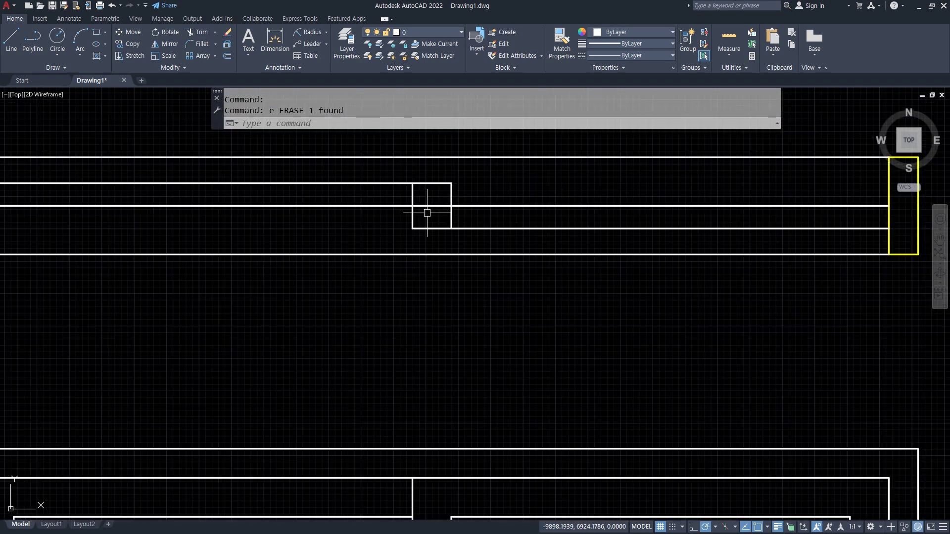
# Try offsetting the left jamb's inner edge by 30 into the opening, and erase the copy
pyautogui.moveTo(424, 212); pyautogui.dragTo(573, 212, button='middle')
pyautogui.scroll(-2, 495, 208)
pyautogui.scroll(2, 289, 207)
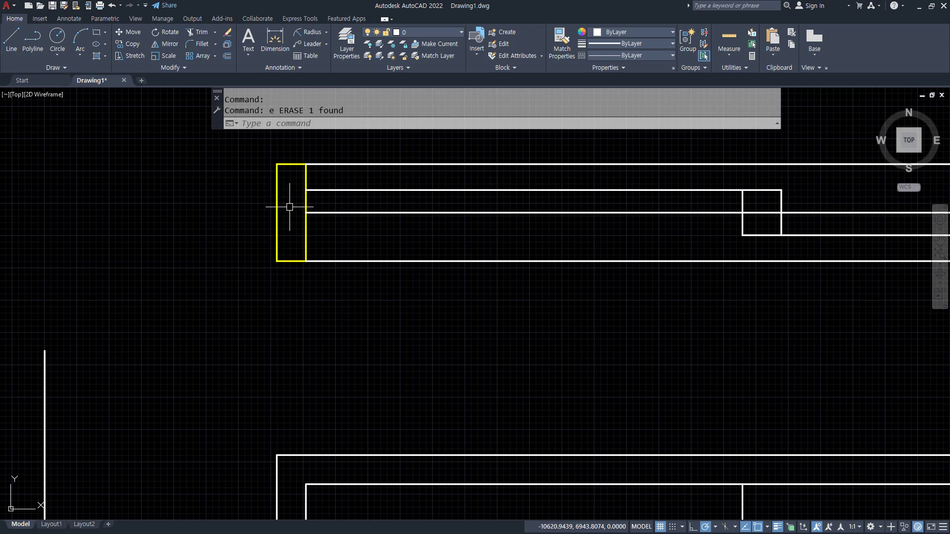
pyautogui.write('o')
pyautogui.press('Return')
pyautogui.write('30')
pyautogui.press('Return')
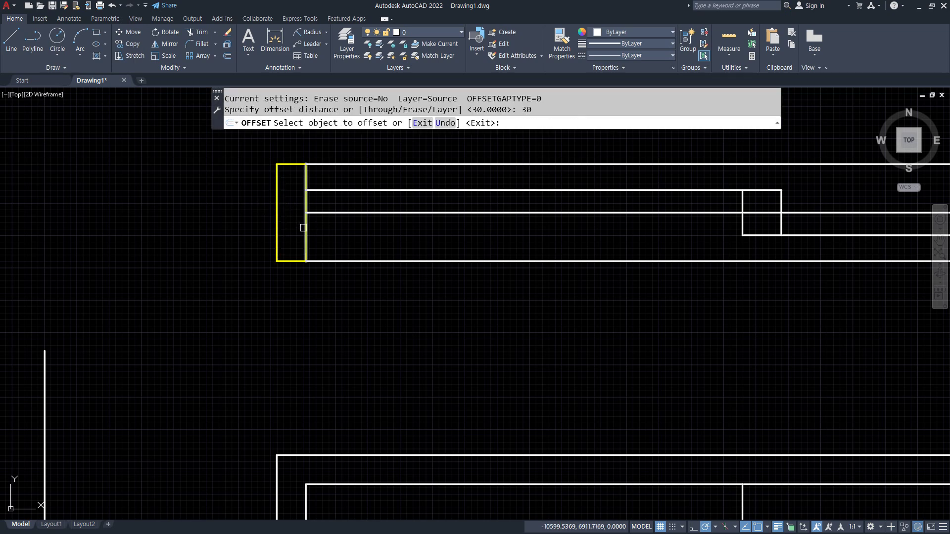
pyautogui.click(303, 227)
pyautogui.click(323, 227)
pyautogui.press('Return')
pyautogui.write('t')
pyautogui.press('Escape')
pyautogui.click(324, 228)
pyautogui.write('e')
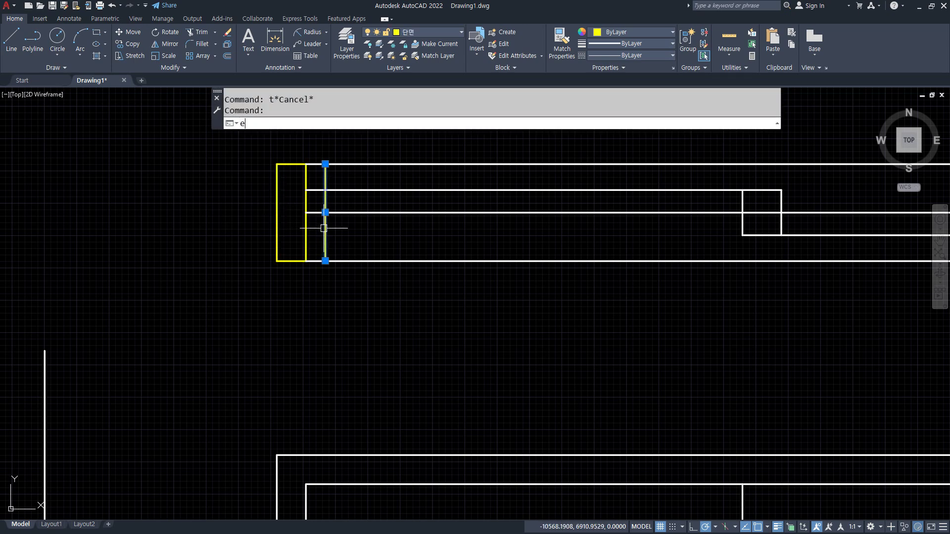
# Offset the left jamb's inner edge by 60 into the opening to mark the left sash stile
pyautogui.write('o')
pyautogui.press('Return')
pyautogui.write('60')
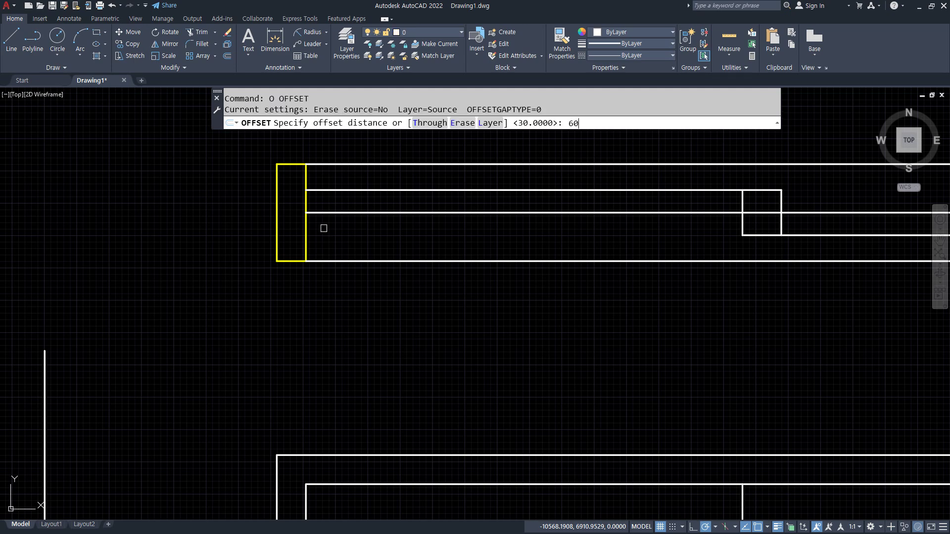
pyautogui.press('Return')
pyautogui.click(307, 197)
pyautogui.click(352, 227)
pyautogui.press('Return')
# Trim the offset stile line to the upper sash's thickness and cut away the sash lines between it and the left jamb
pyautogui.write('tr')
pyautogui.press('Return')
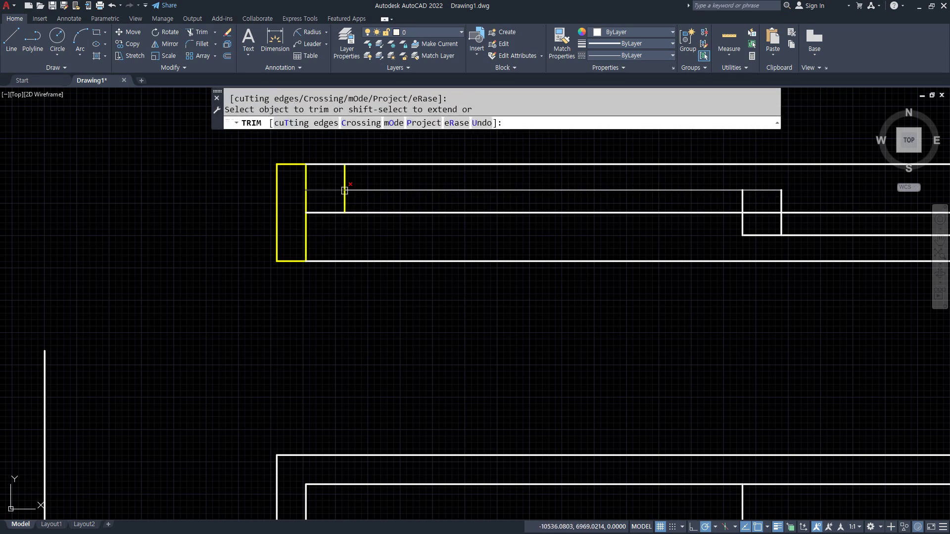
pyautogui.click(345, 183)
pyautogui.moveTo(328, 182); pyautogui.dragTo(329, 198)
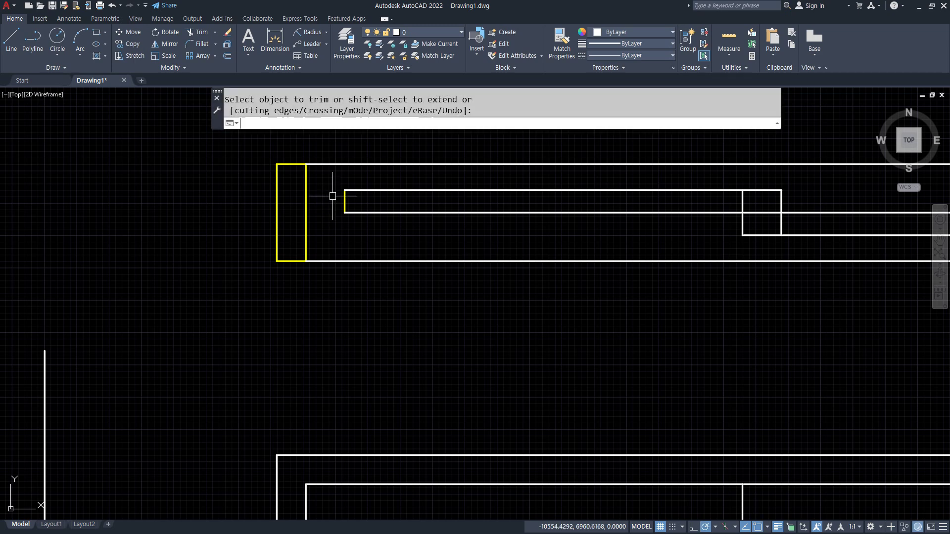
pyautogui.press('Return')
# Draw two short horizontal lines joining the left stile line's upper and lower ends to the left jamb
pyautogui.write('l')
pyautogui.press('Return')
pyautogui.click(345, 189)
pyautogui.click(306, 190)
pyautogui.press('Return')
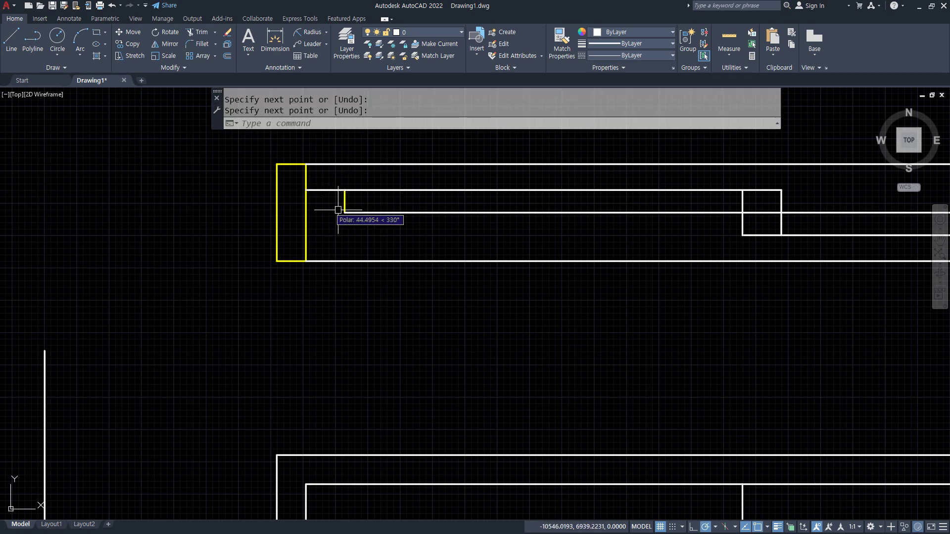
pyautogui.press('Return')
pyautogui.click(345, 213)
pyautogui.click(306, 213)
pyautogui.press('Return')
# Match the properties of the yellow left jamb edge onto the two short lines of the left stile
pyautogui.write('ma')
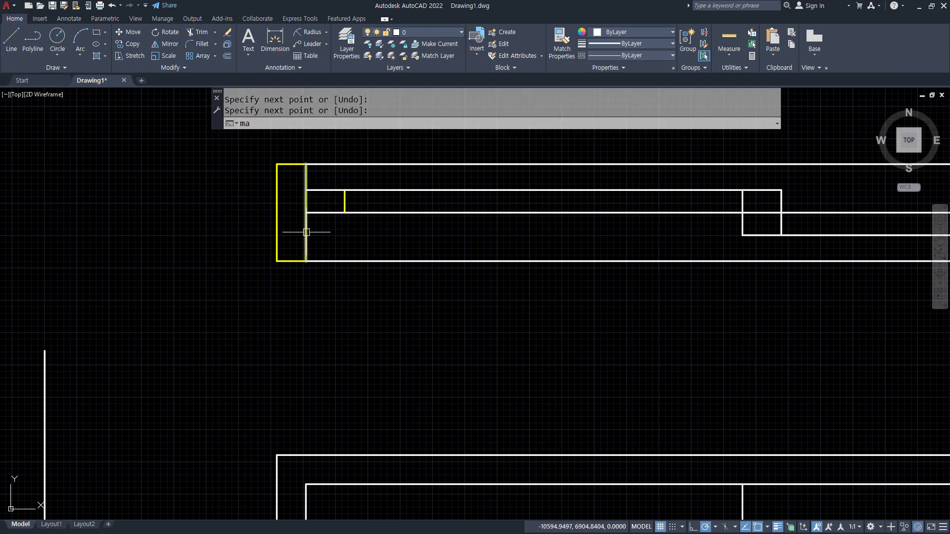
pyautogui.press('Return')
pyautogui.click(306, 232)
pyautogui.click(313, 190)
pyautogui.press('Return')
# Offset the right jamb's inner edge by 60 into the opening to mark the right sash stile
pyautogui.scroll(-2, 297, 206)
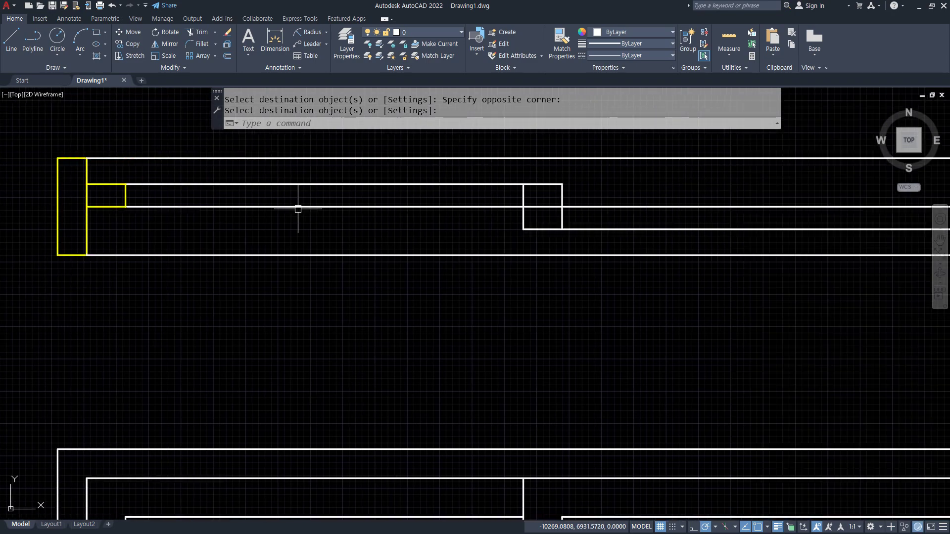
pyautogui.scroll(2, 407, 206)
pyautogui.write('o')
pyautogui.press('Return')
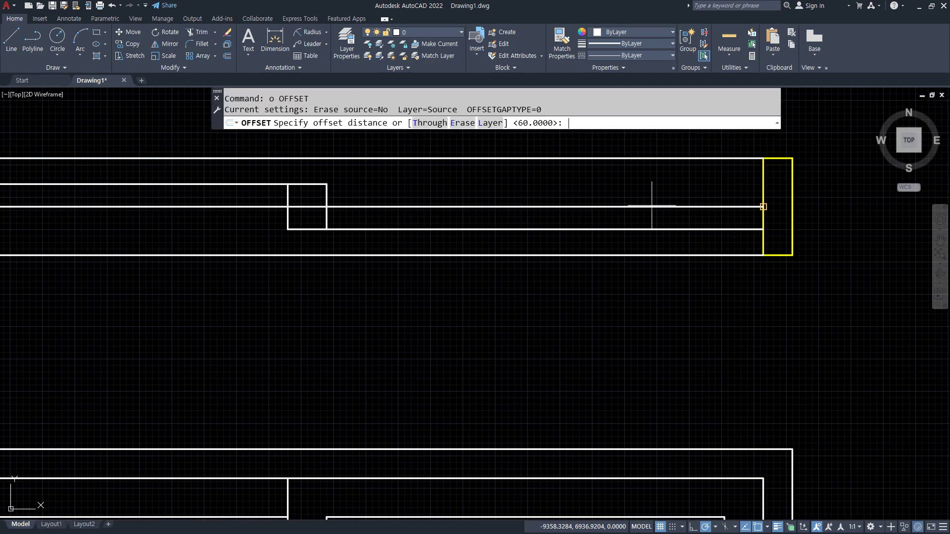
pyautogui.write('60')
pyautogui.press('Return')
pyautogui.click(762, 195)
pyautogui.click(734, 197)
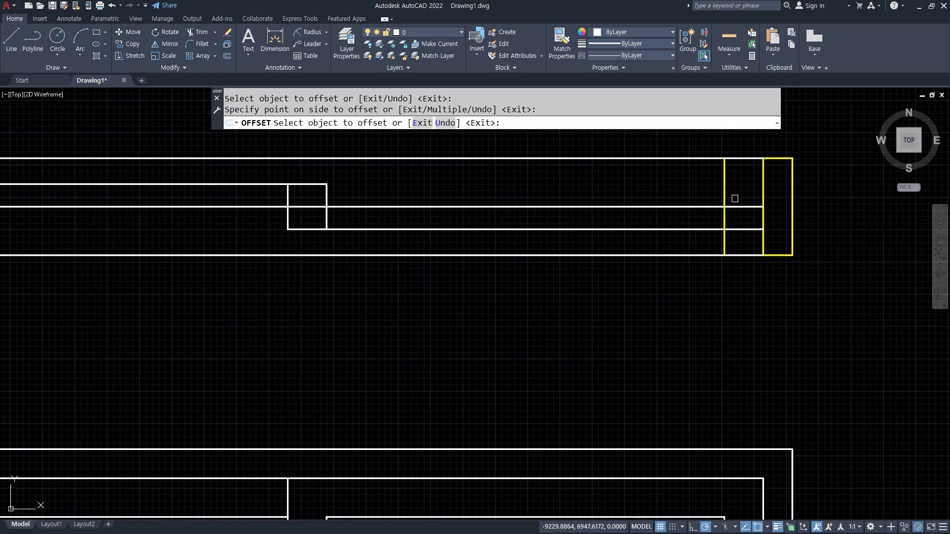
pyautogui.press('Return')
pyautogui.write('t')
pyautogui.press('Return')
pyautogui.click(698, 184)
pyautogui.press('Escape')
pyautogui.press('Escape')
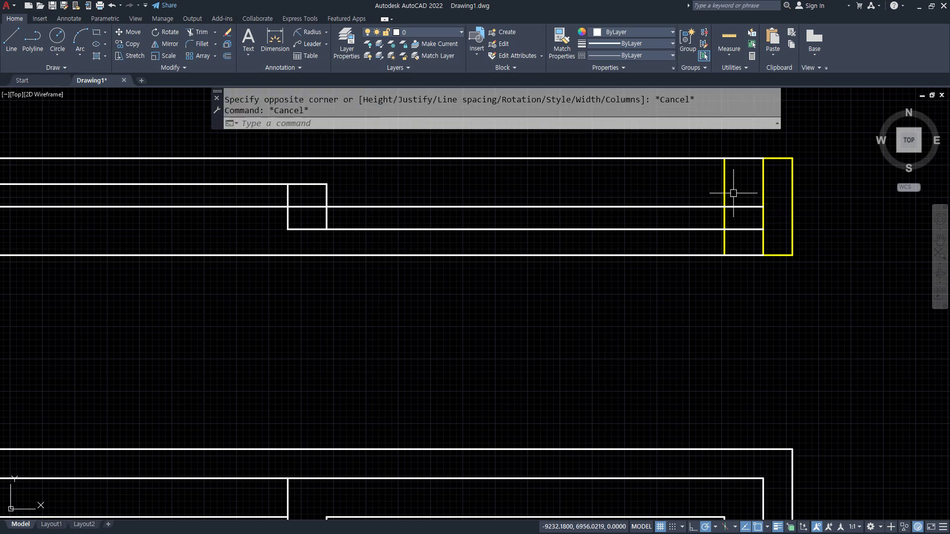
# Trim the right stile line to the lower sash's thickness and cut away the sash lines between it and the right jamb
pyautogui.write('tr')
pyautogui.press('Return')
pyautogui.click(712, 190)
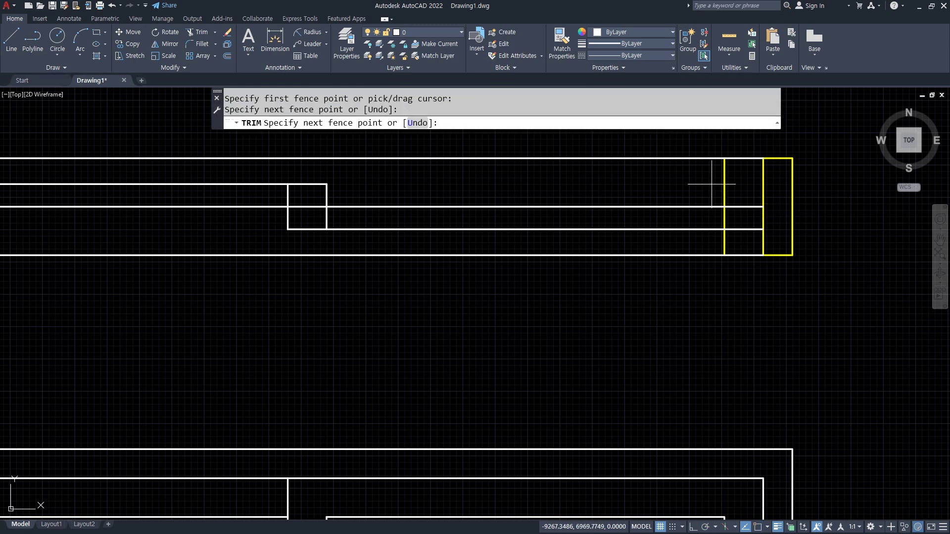
pyautogui.click(749, 198)
pyautogui.press('Return')
pyautogui.press('Return')
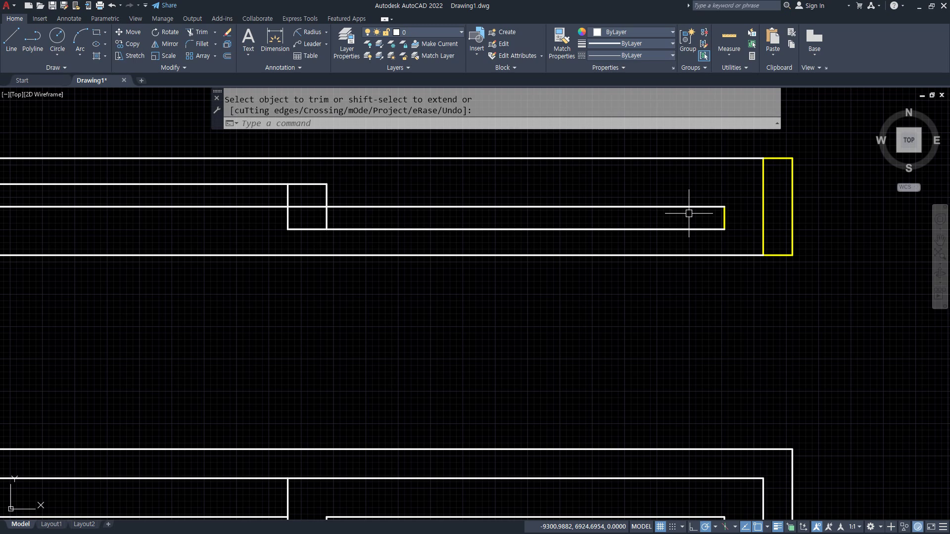
# Draw a short horizontal line from the right stile line's upper end toward the right jamb
pyautogui.write('l')
pyautogui.press('Return')
pyautogui.click(725, 207)
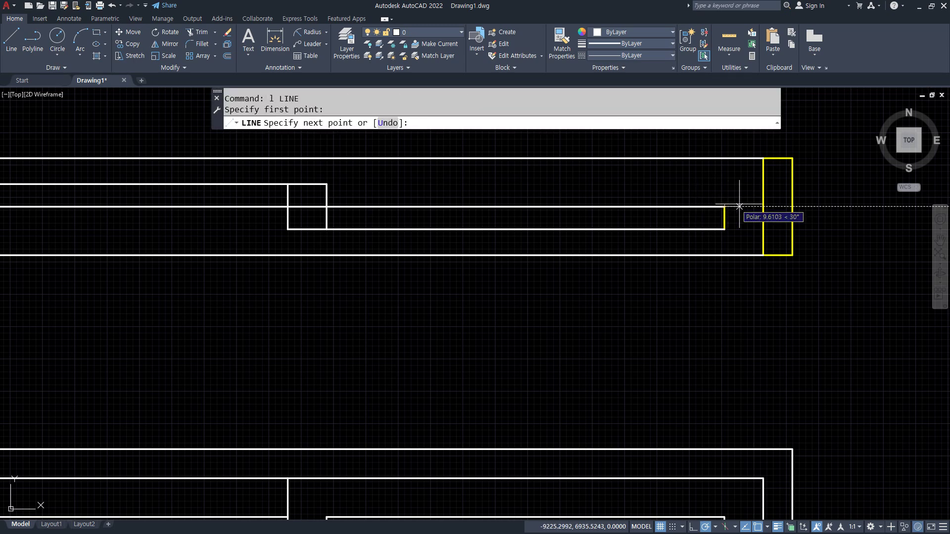
# Draw lines continuing the right sash's upper and lower edges from its end stile to the inner face of the right frame jamb
pyautogui.press('Return')
pyautogui.press('Return')
pyautogui.click(724, 229)
pyautogui.click(764, 230)
pyautogui.press('Return')
# Match the two short lines at the right end stile to the properties of the yellow frame jamb
pyautogui.write('m')
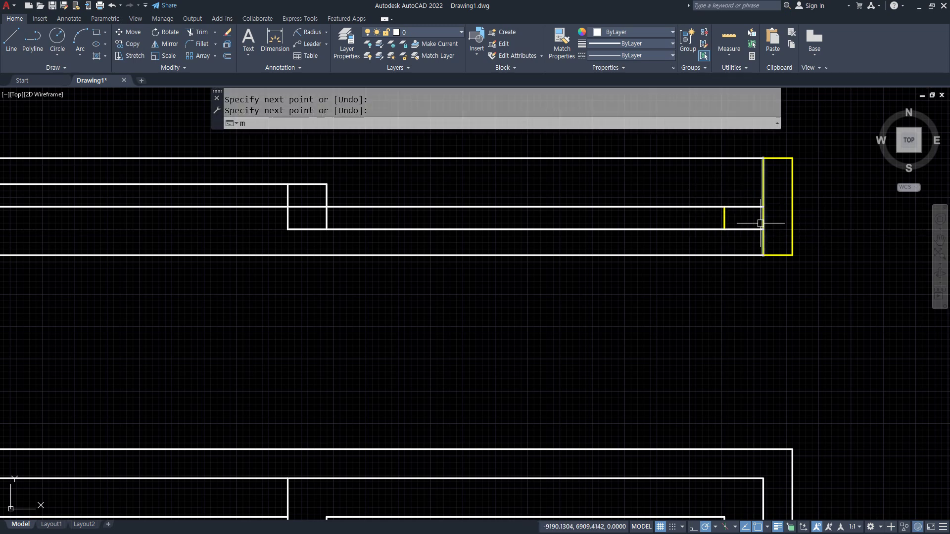
pyautogui.write('a')
pyautogui.press('Return')
pyautogui.click(766, 238)
pyautogui.click(745, 243)
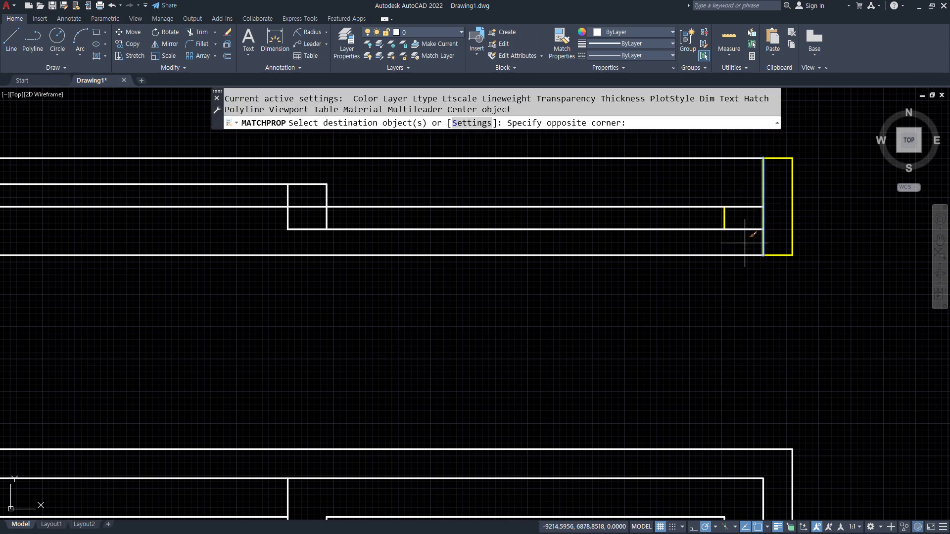
pyautogui.click(736, 192)
# Trim the three horizontal lines between the two vertical edges of the central sash overlap
pyautogui.moveTo(289, 216); pyautogui.dragTo(361, 226, button='middle')
pyautogui.write('tr')
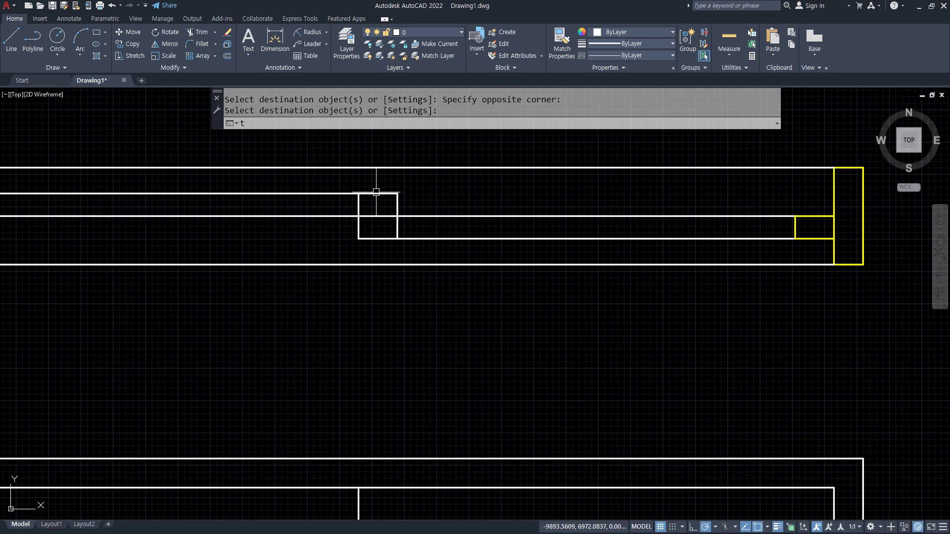
pyautogui.press('Return')
pyautogui.moveTo(378, 181); pyautogui.dragTo(385, 261)
pyautogui.press('Return')
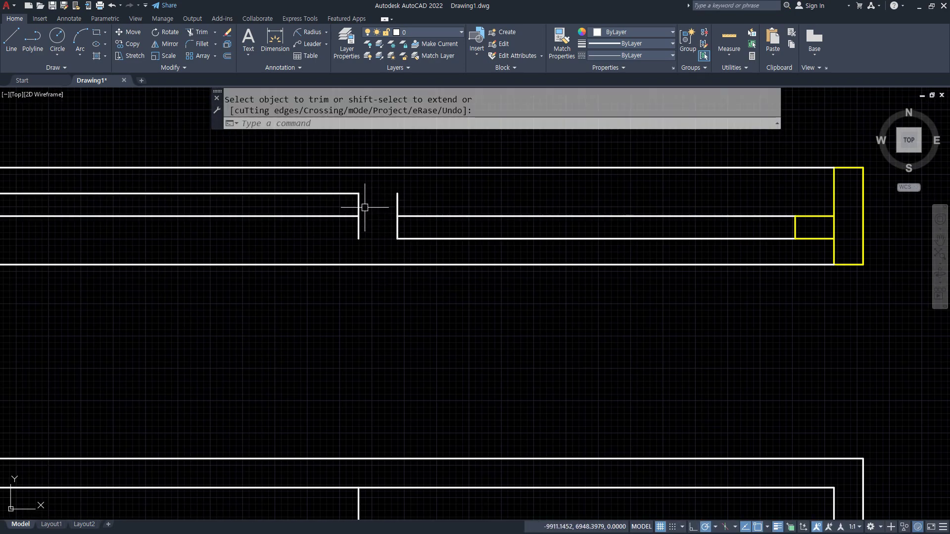
# Draw a separate line across the top of the central overlap, connecting its two vertical edges
pyautogui.press('Return')
pyautogui.write('l')
pyautogui.press('Return')
pyautogui.click(358, 193)
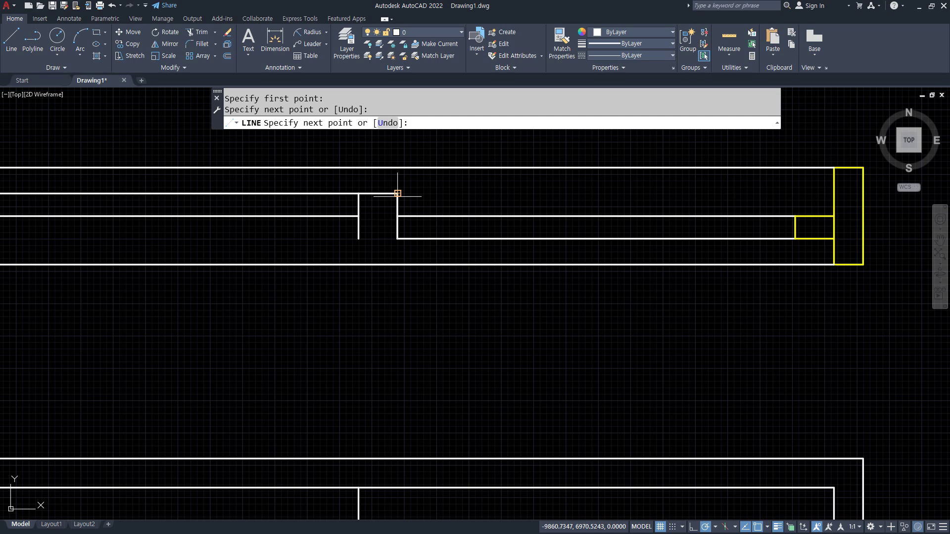
pyautogui.click(397, 194)
pyautogui.press('Return')
# Draw the middle dividing line and the bottom edge of the central overlap between its two vertical edges
pyautogui.press('Return')
pyautogui.click(397, 216)
pyautogui.click(358, 239)
pyautogui.press('Return')
pyautogui.press('Return')
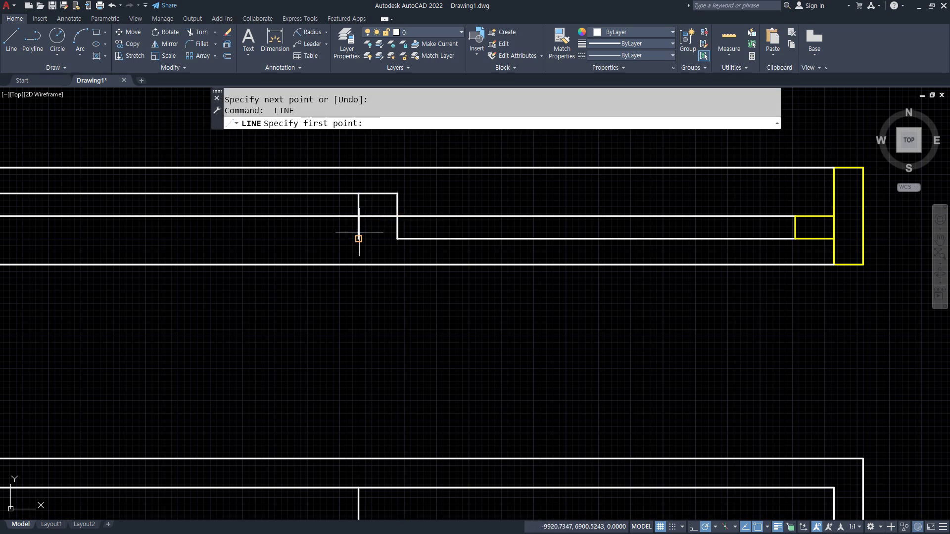
pyautogui.click(358, 239)
pyautogui.click(398, 239)
pyautogui.press('Return')
# Match all lines of the central overlap to the properties of the yellow right frame jamb
pyautogui.write('ma')
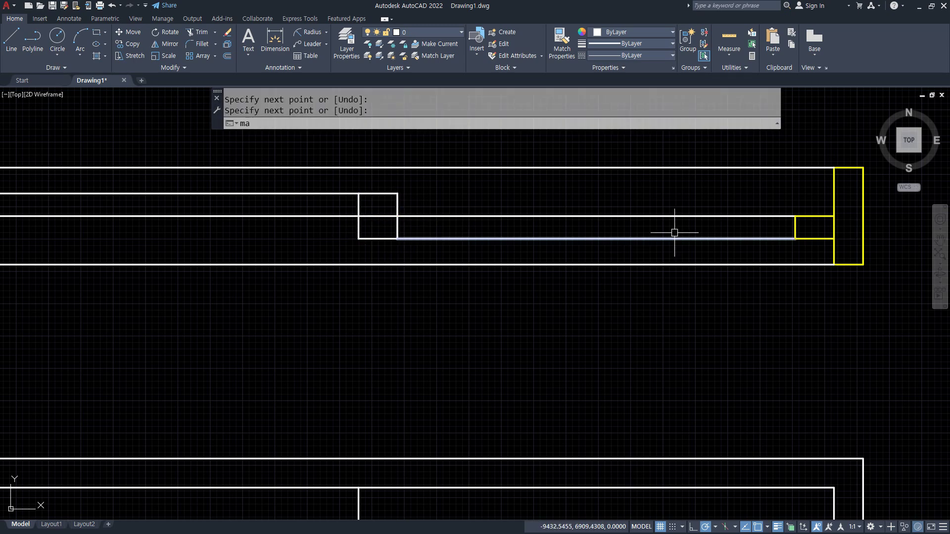
pyautogui.press('Return')
pyautogui.click(834, 206)
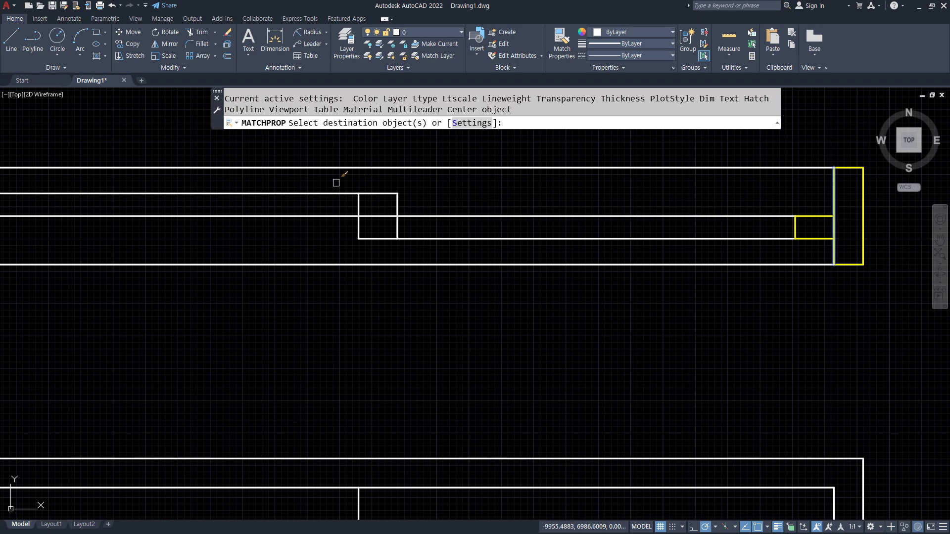
pyautogui.click(336, 182)
pyautogui.click(418, 249)
pyautogui.press('Return')
pyautogui.scroll(-3, 361, 259)
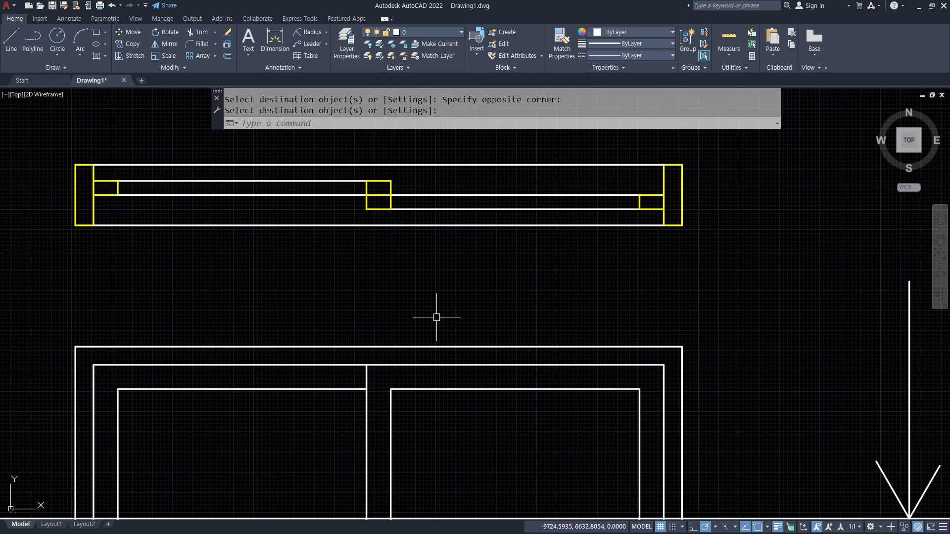
# Create a new layer named 마감
pyautogui.moveTo(378, 262); pyautogui.dragTo(380, 299, button='middle')
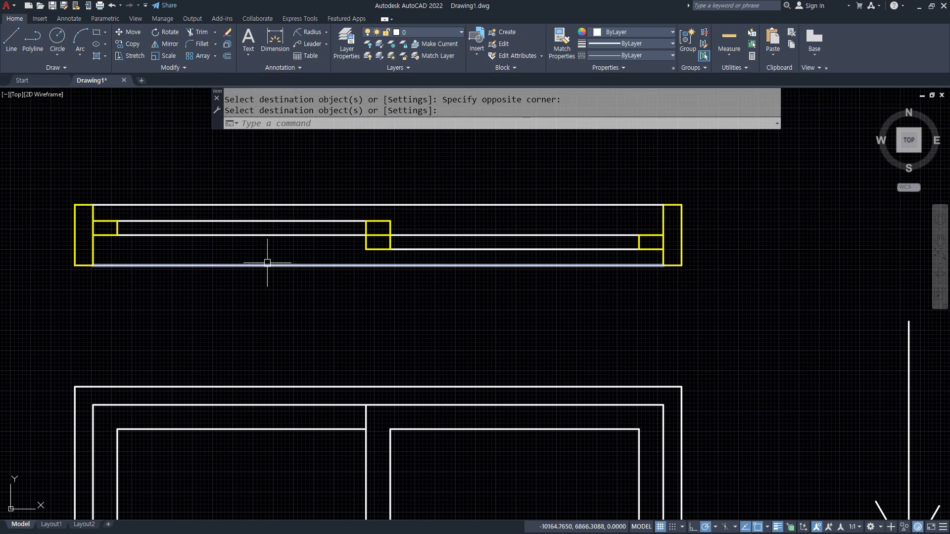
pyautogui.write('la')
pyautogui.press('Return')
pyautogui.click(288, 242)
pyautogui.click(229, 184)
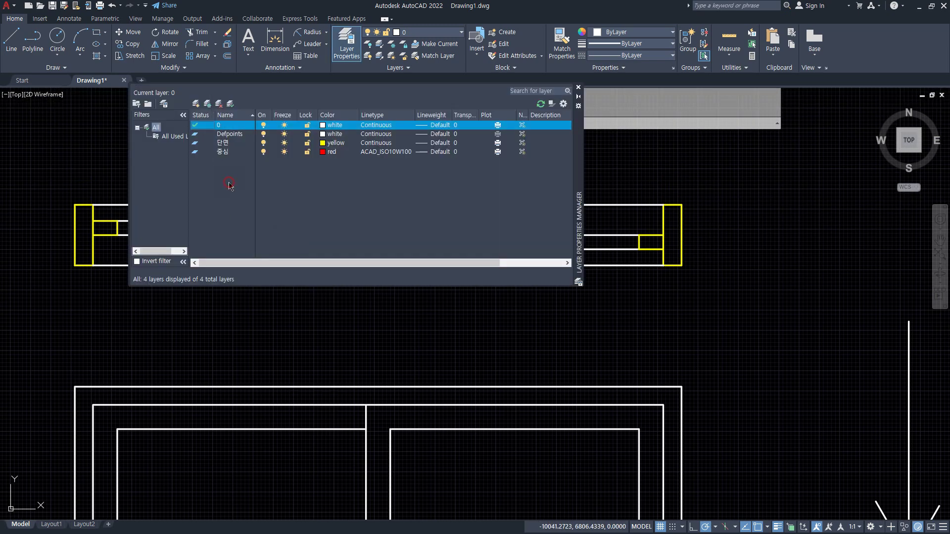
pyautogui.click(196, 104)
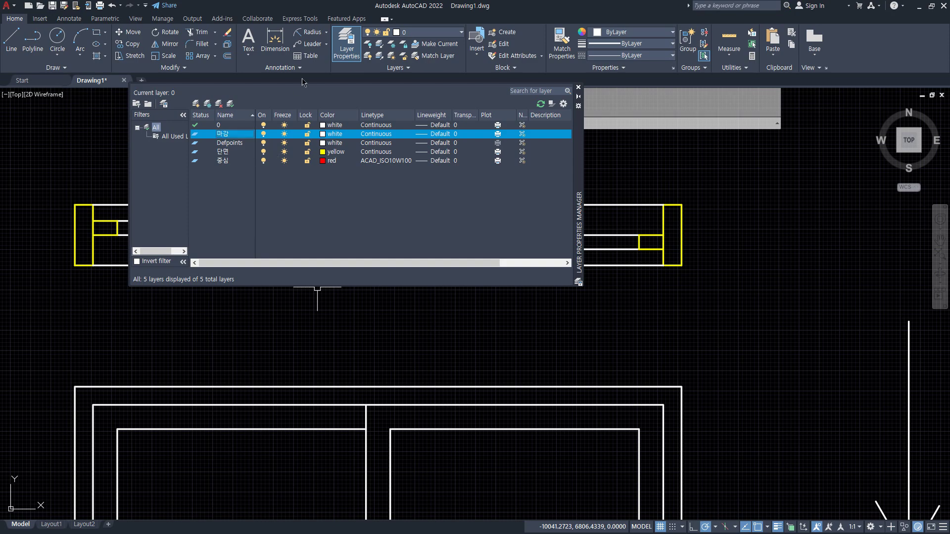
# Set the 마감 layer's color to index 5 and close the layer manager
pyautogui.click(330, 134)
pyautogui.write('5')
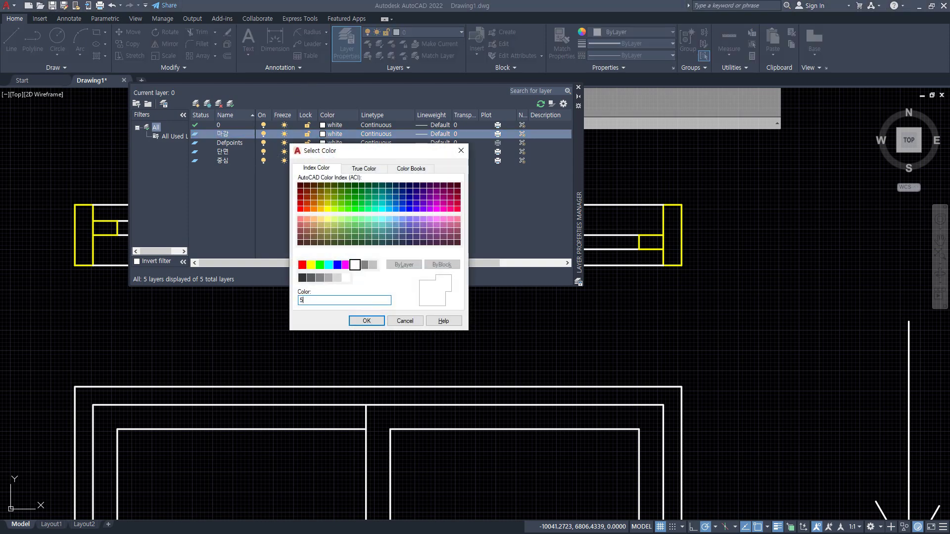
pyautogui.press('Return')
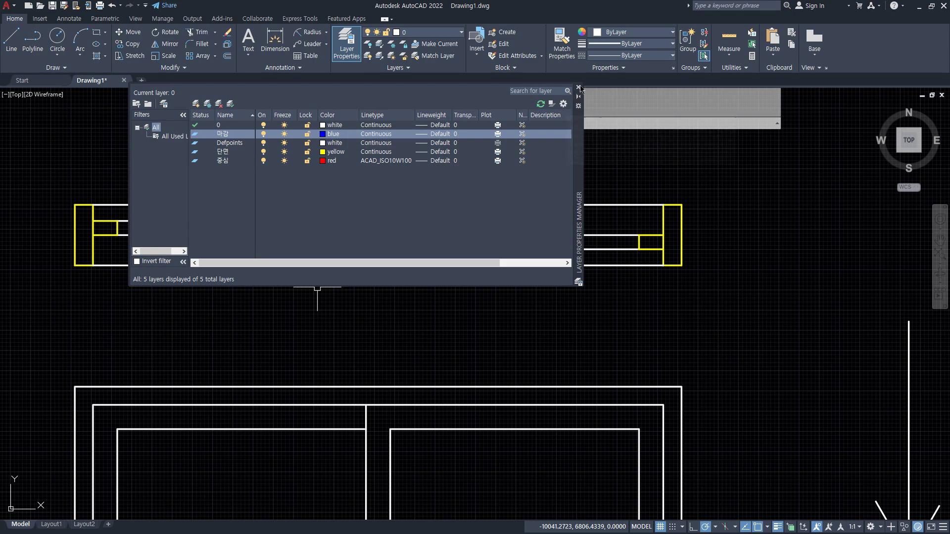
pyautogui.click(578, 88)
# Draw the left sash's glass line from the midpoint of its left stile straight across to the central overlap
pyautogui.write('l')
pyautogui.press('Return')
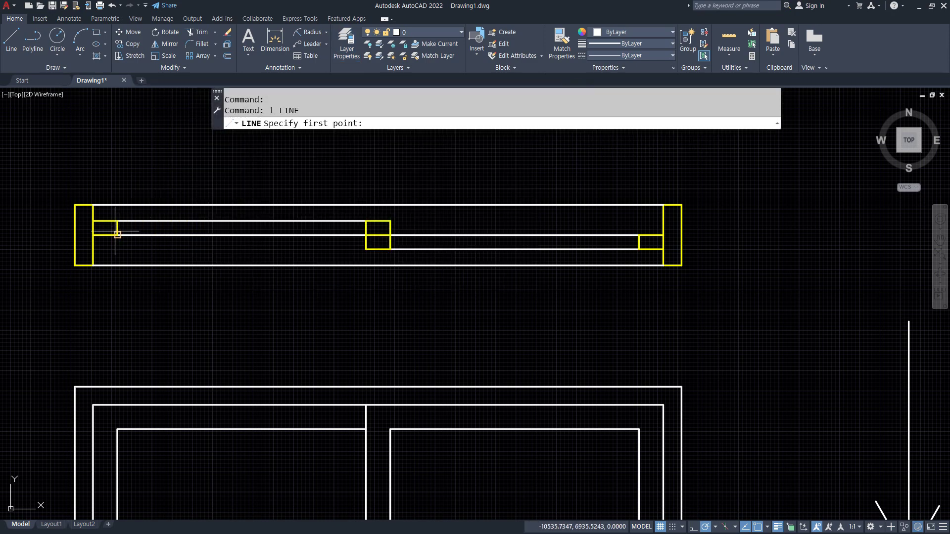
pyautogui.scroll(4, 121, 228)
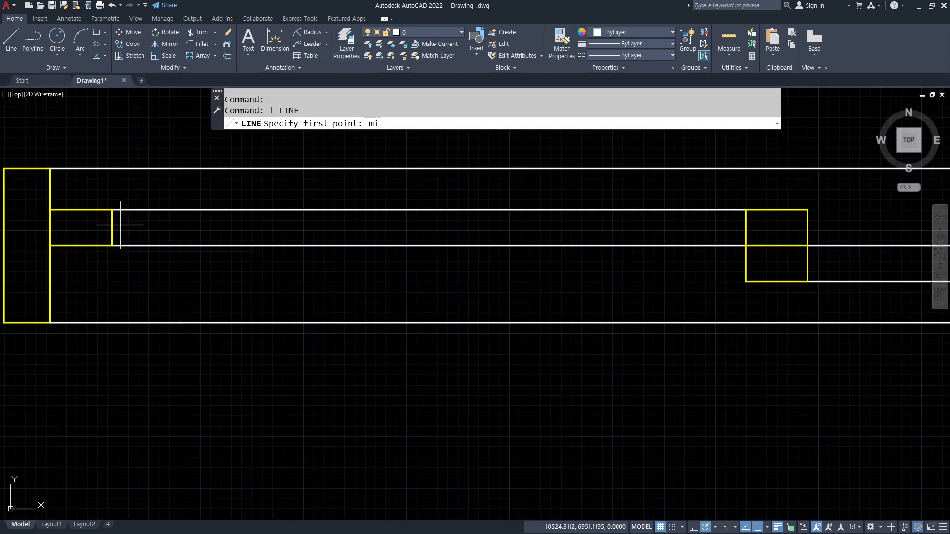
pyautogui.click(112, 227)
pyautogui.click(745, 227)
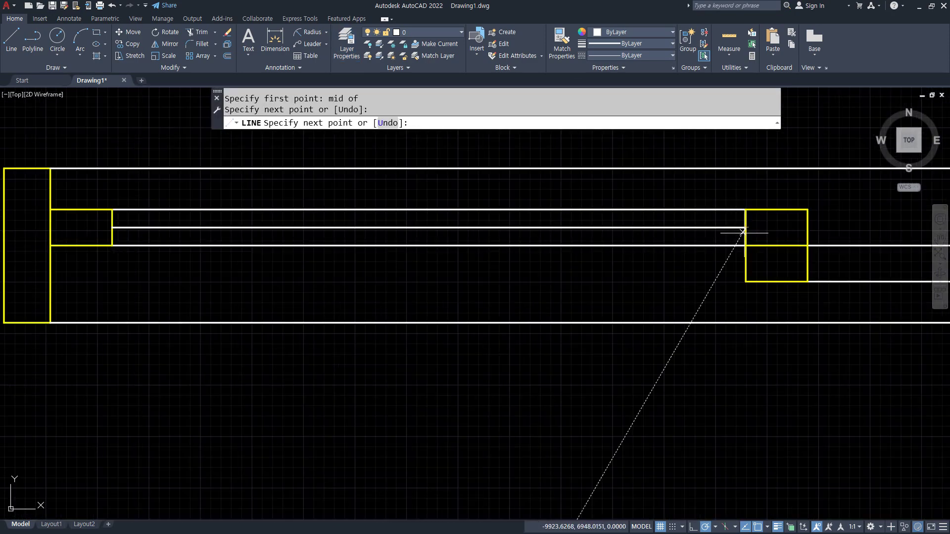
pyautogui.press('Return')
# Draw the right sash's glass line from the midpoint of its right stile straight across to the central overlap
pyautogui.moveTo(793, 259); pyautogui.dragTo(295, 247, button='middle')
pyautogui.moveTo(129, 247); pyautogui.dragTo(502, 250, button='middle')
pyautogui.press('Return')
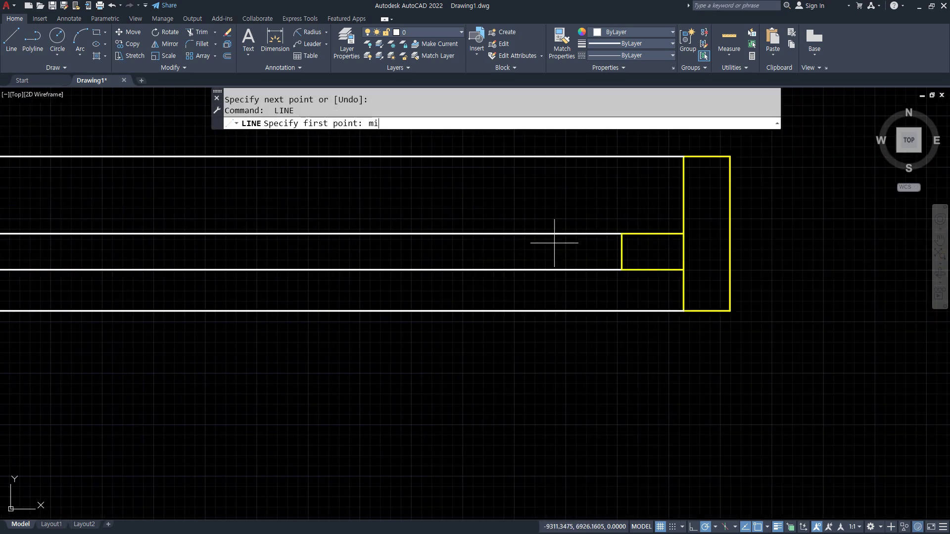
pyautogui.click(619, 245)
pyautogui.scroll(-4, 346, 250)
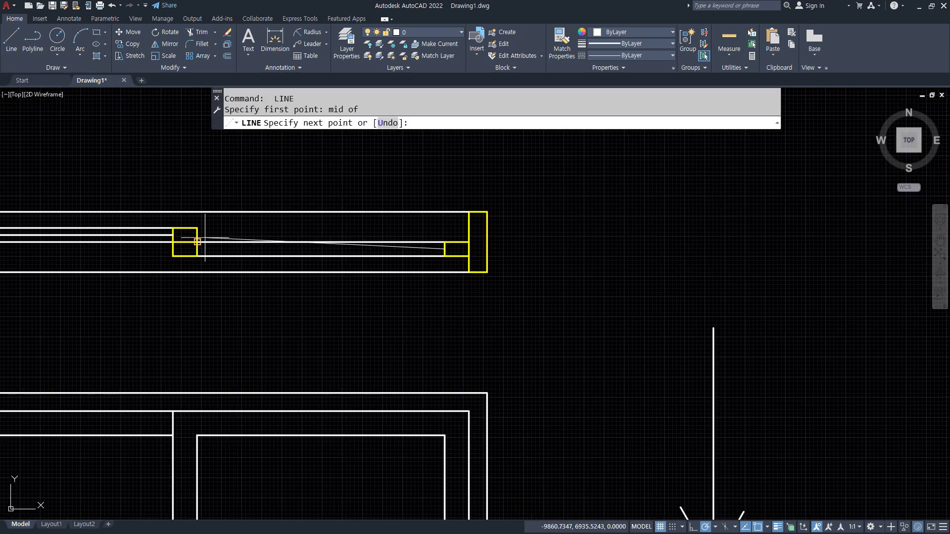
pyautogui.click(192, 249)
pyautogui.press('Return')
# Move both glass lines onto the 마감 layer
pyautogui.scroll(4, 196, 249)
pyautogui.click(218, 246)
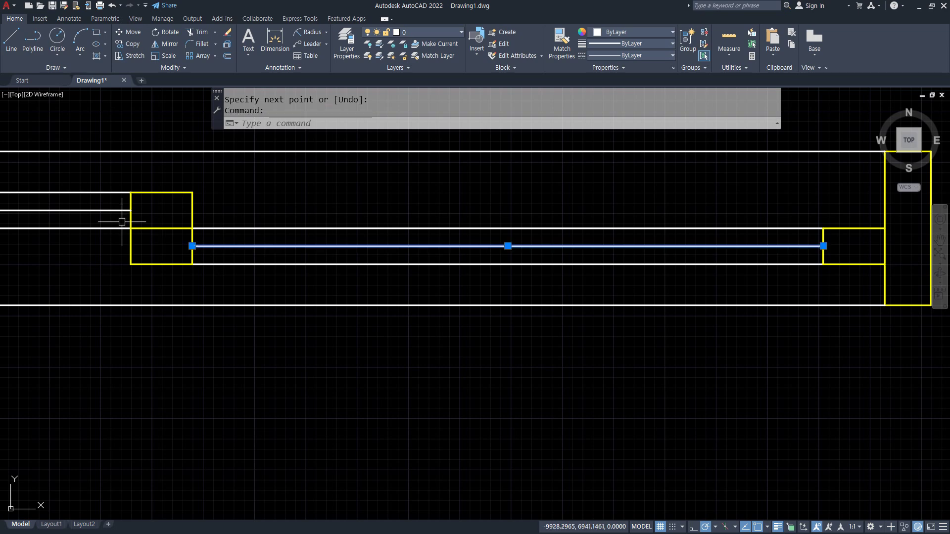
pyautogui.click(122, 210)
pyautogui.click(448, 33)
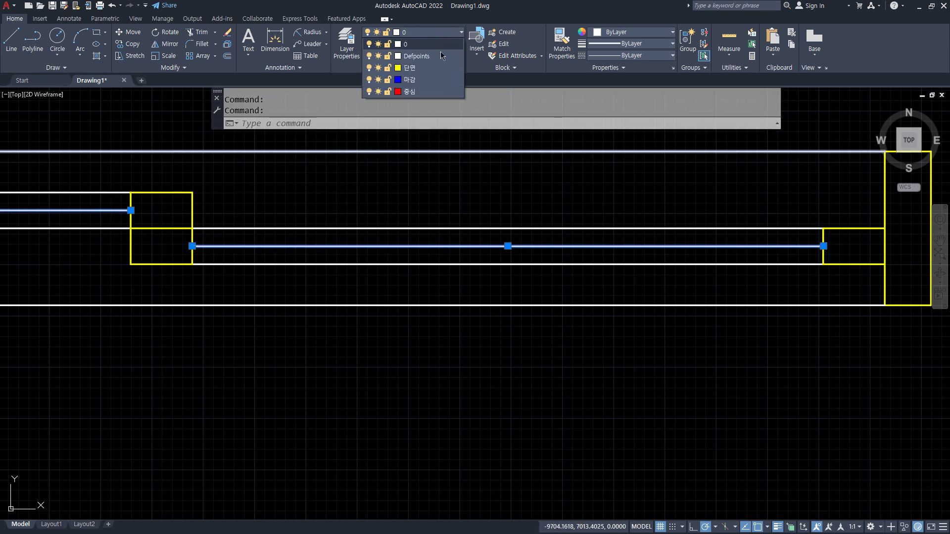
pyautogui.click(423, 80)
pyautogui.press('Escape')
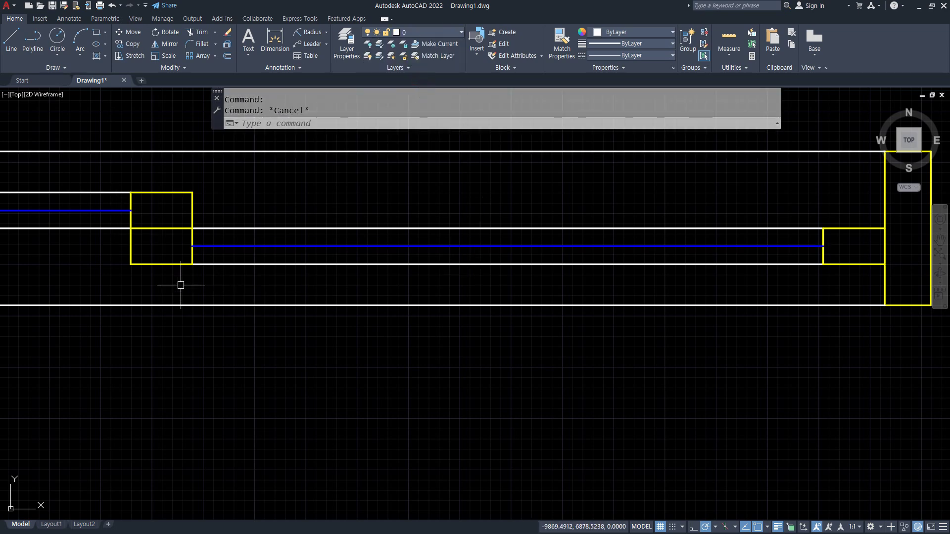
# Change the 마감 layer's color to index 171 and close the layer manager
pyautogui.moveTo(181, 285); pyautogui.dragTo(481, 321, button='middle')
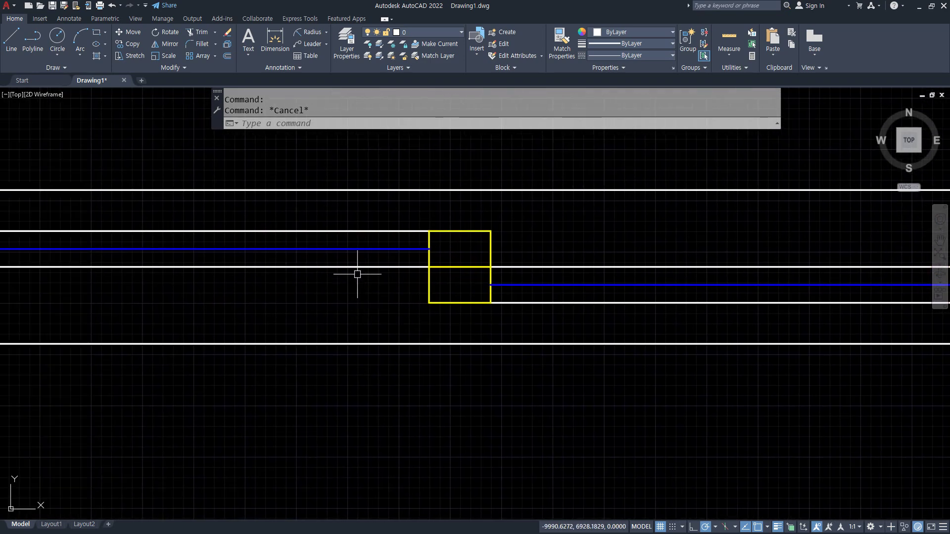
pyautogui.write('la')
pyautogui.press('Return')
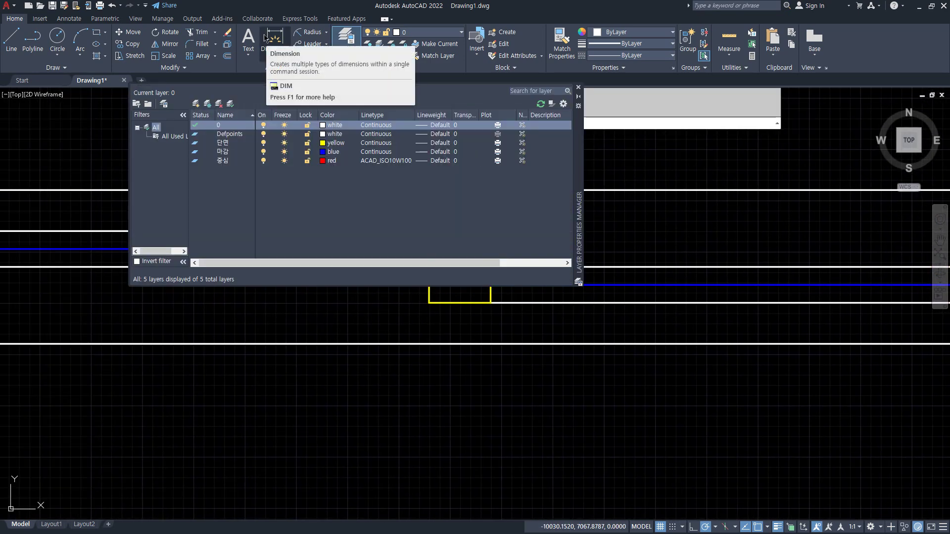
pyautogui.click(330, 152)
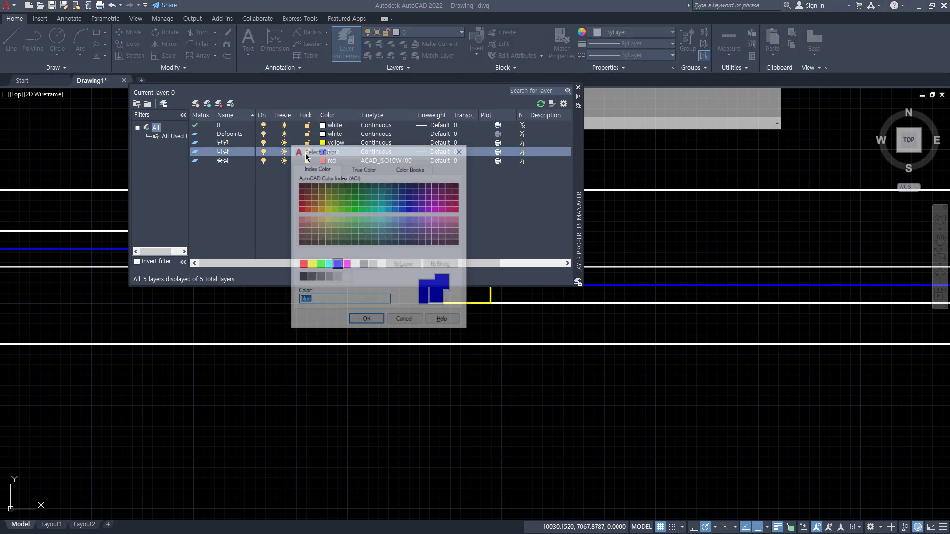
pyautogui.click(409, 219)
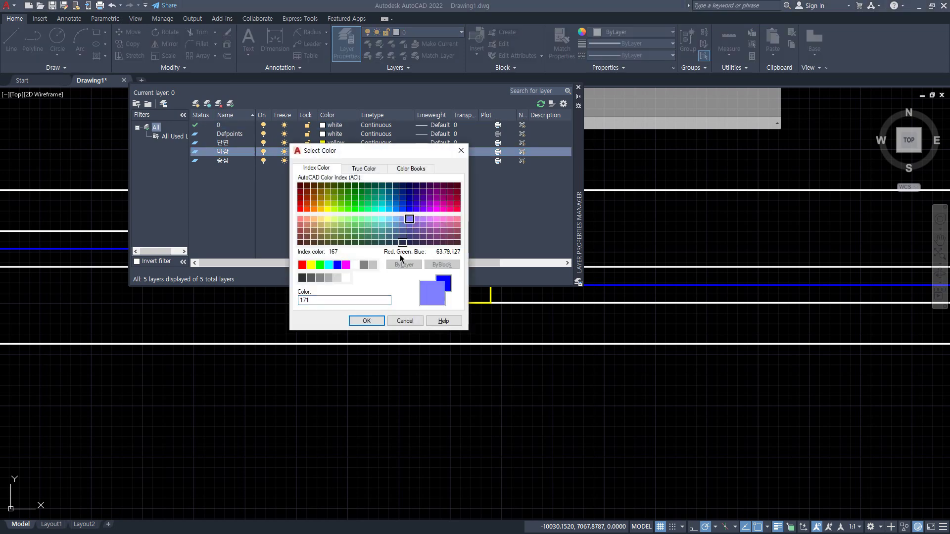
pyautogui.click(368, 322)
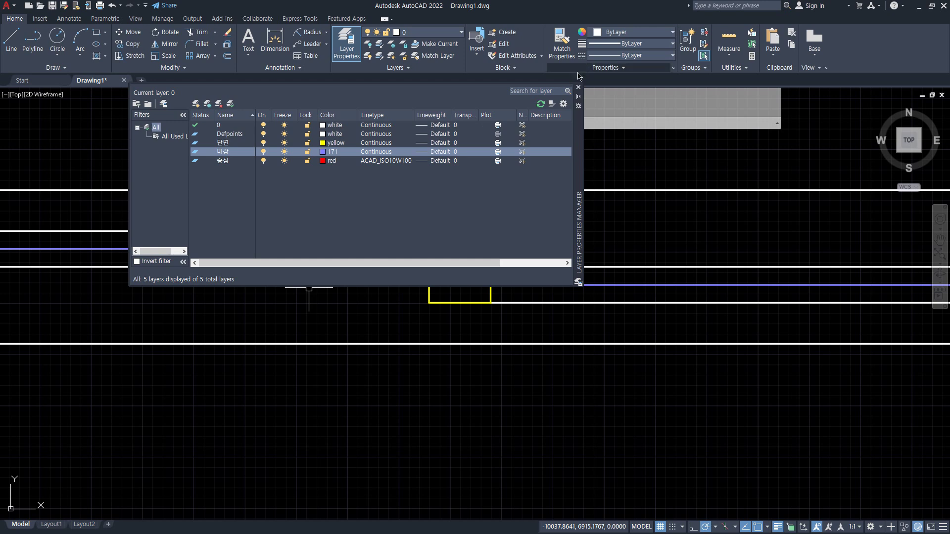
pyautogui.click(578, 87)
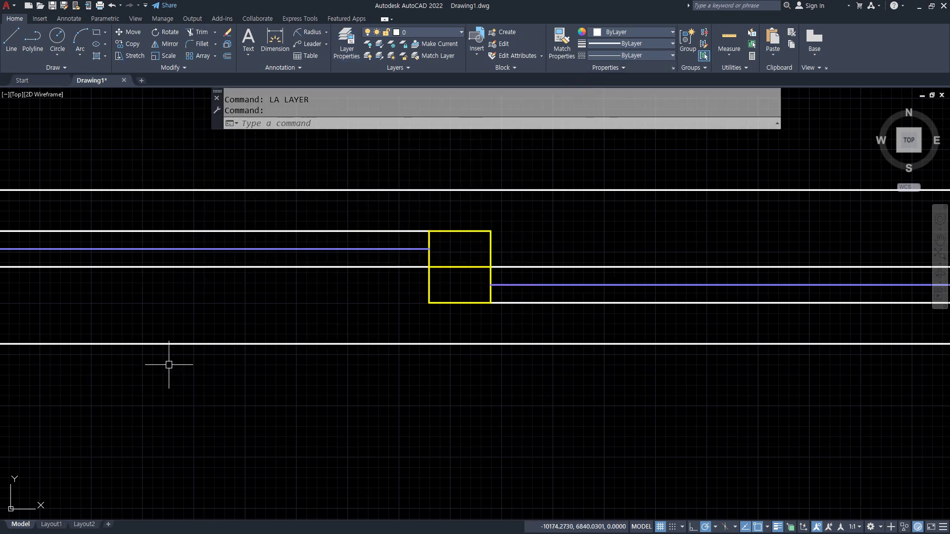
# Copy the entire sliding window plan straight up, placing the duplicate a short distance above the original
pyautogui.scroll(-4, 336, 234)
pyautogui.write('c')
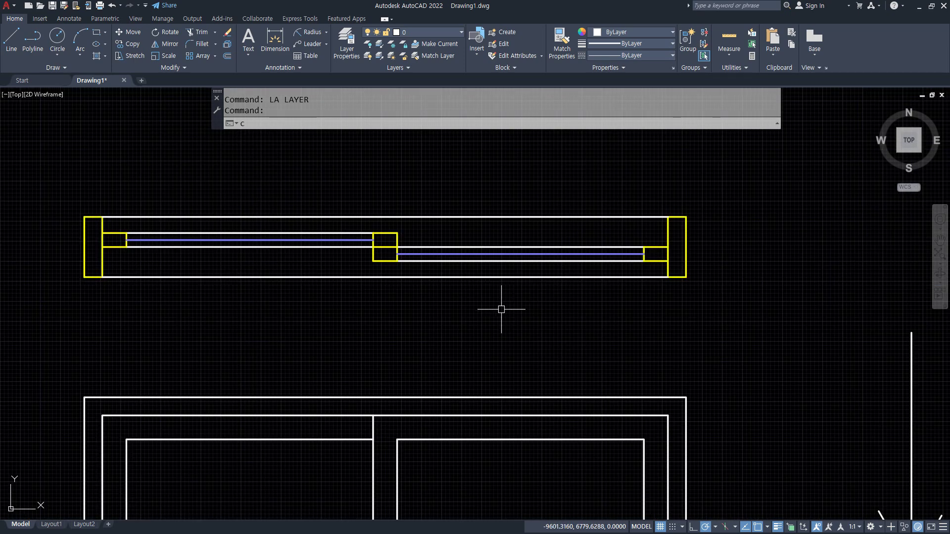
pyautogui.write('p')
pyautogui.press('Return')
pyautogui.click(794, 314)
pyautogui.click(110, 172)
pyautogui.press('Return')
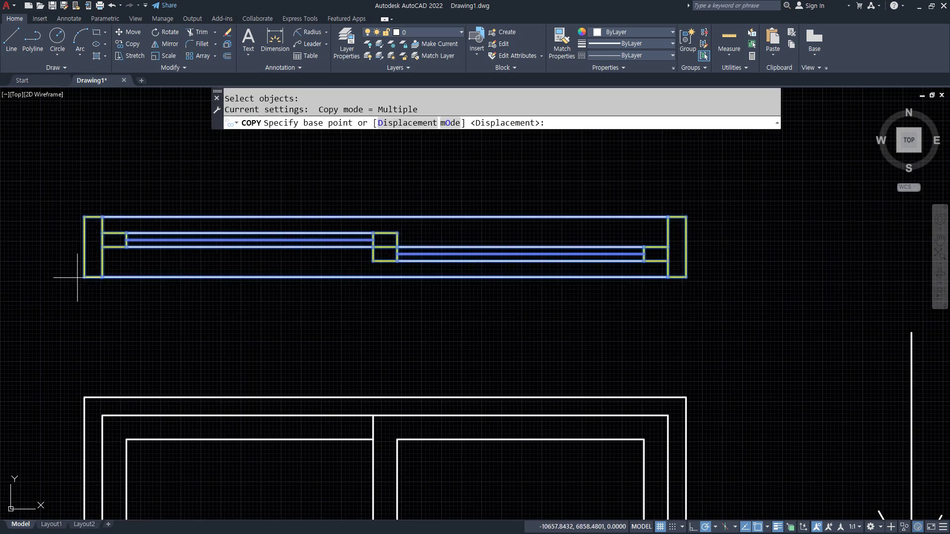
pyautogui.click(84, 277)
pyautogui.click(84, 185)
pyautogui.moveTo(179, 199); pyautogui.dragTo(167, 277, button='middle')
pyautogui.press('Return')
# Stretch the upper copy's left jamb inner face and adjoining sash stile outward to the left by 15
pyautogui.scroll(2, 127, 250)
pyautogui.moveTo(126, 248); pyautogui.dragTo(164, 282, button='middle')
pyautogui.write('s')
pyautogui.press('Return')
pyautogui.click(176, 326)
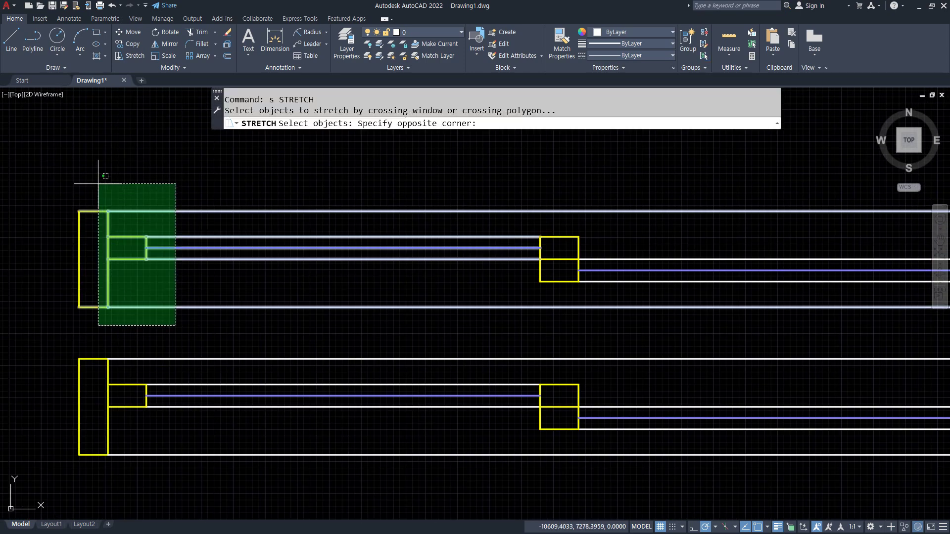
pyautogui.click(92, 169)
pyautogui.press('Return')
pyautogui.click(155, 166)
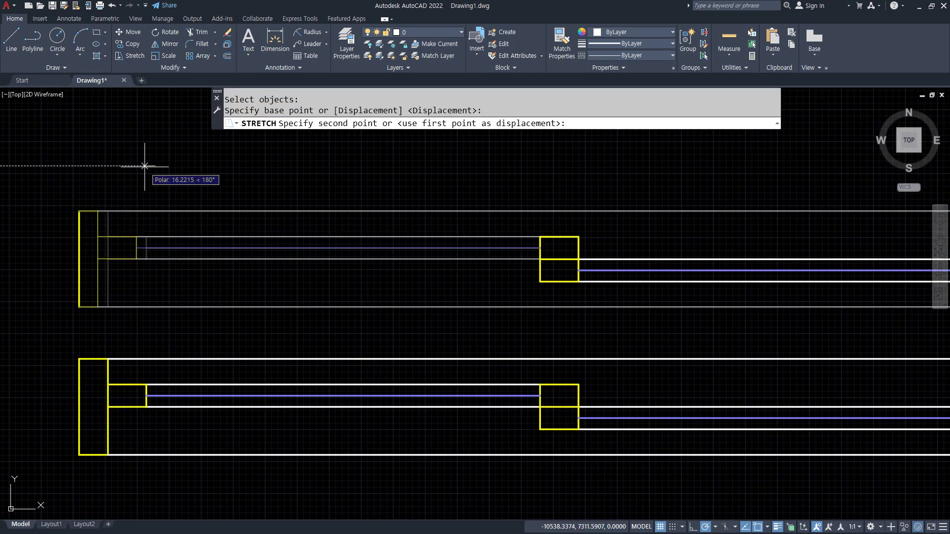
pyautogui.write('15')
pyautogui.press('Return')
# Stretch the upper copy's right jamb inner face and adjoining sash stile outward to the right by 15
pyautogui.moveTo(469, 230); pyautogui.dragTo(122, 201, button='middle')
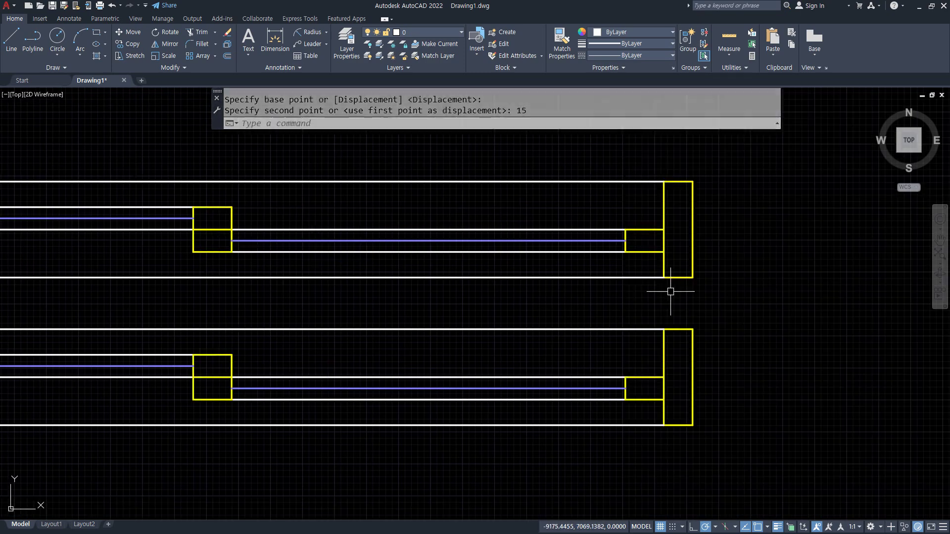
pyautogui.press('Return')
pyautogui.click(673, 292)
pyautogui.click(652, 220)
pyautogui.press('Return')
pyautogui.click(586, 157)
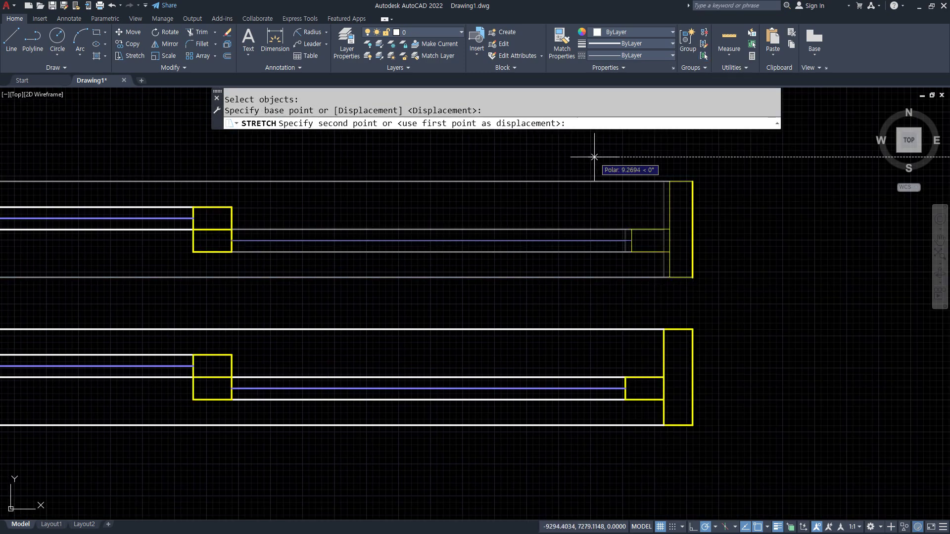
pyautogui.write('15')
pyautogui.press('Return')
pyautogui.scroll(-2, 569, 208)
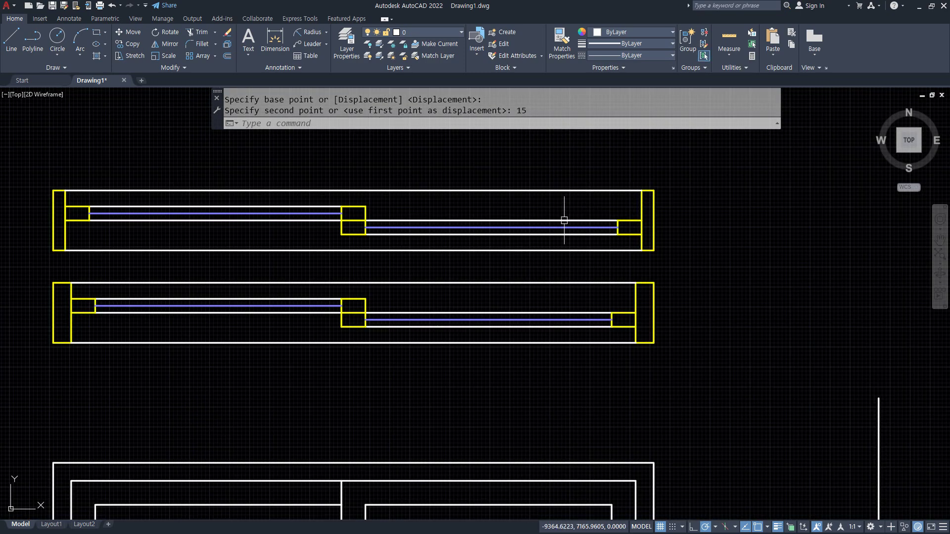
# Move the narrower-jamb window plan straight down so its lower-left corner meets the upper-left corner of the original plan
pyautogui.moveTo(562, 219); pyautogui.dragTo(605, 224, button='middle')
pyautogui.write('m')
pyautogui.press('Return')
pyautogui.click(730, 273)
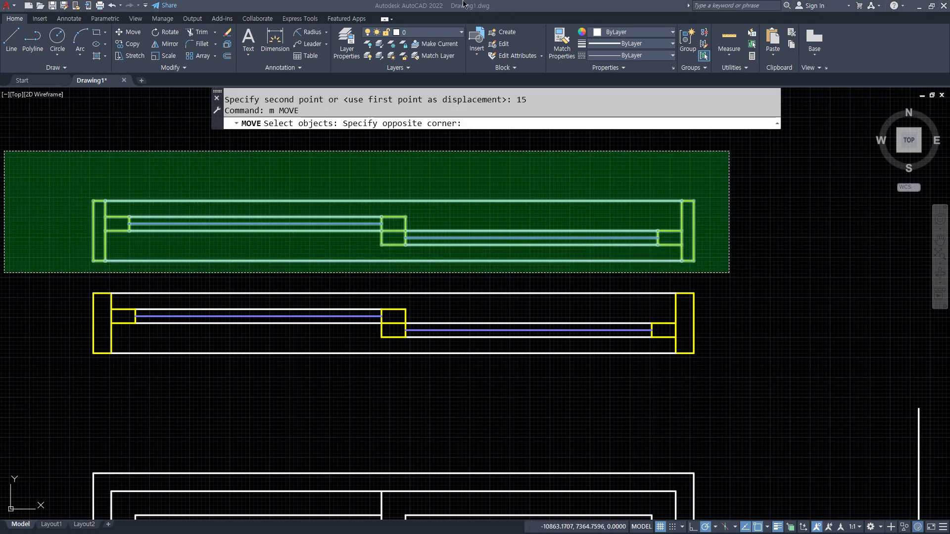
pyautogui.click(74, 172)
pyautogui.press('Return')
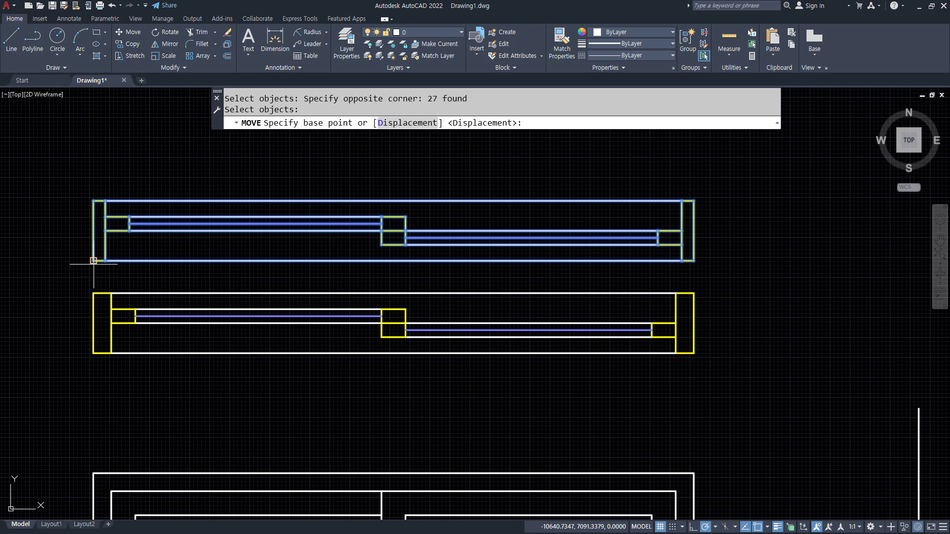
pyautogui.click(93, 261)
pyautogui.click(93, 293)
pyautogui.scroll(2, 102, 313)
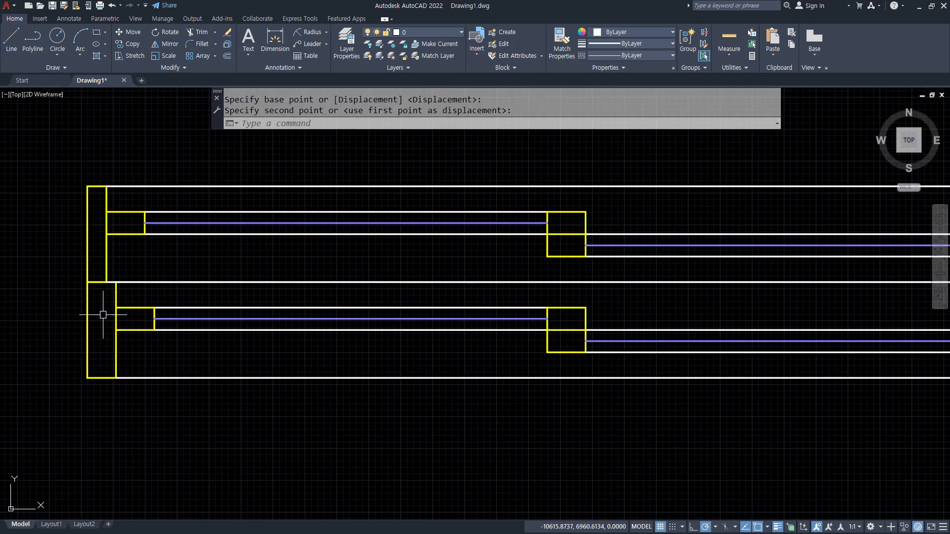
pyautogui.scroll(2, 115, 326)
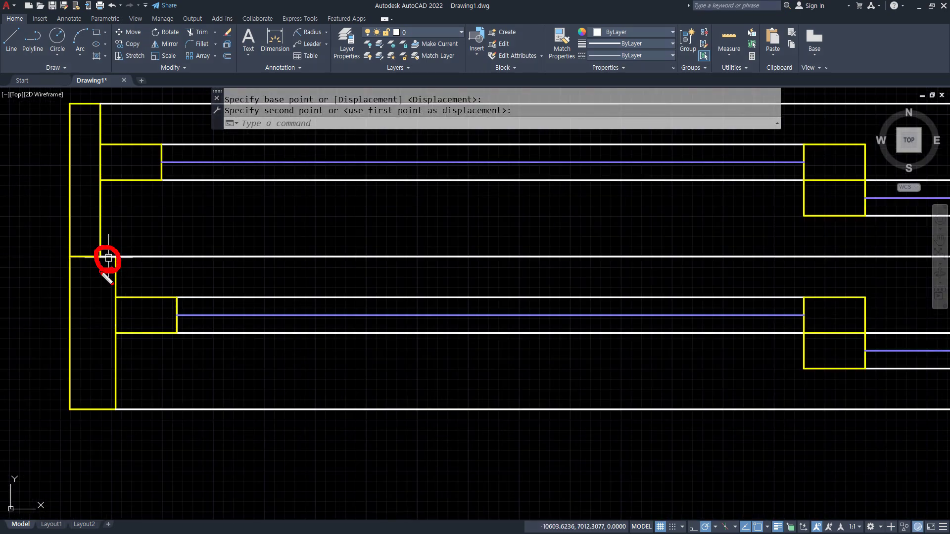
pyautogui.scroll(-4, 448, 269)
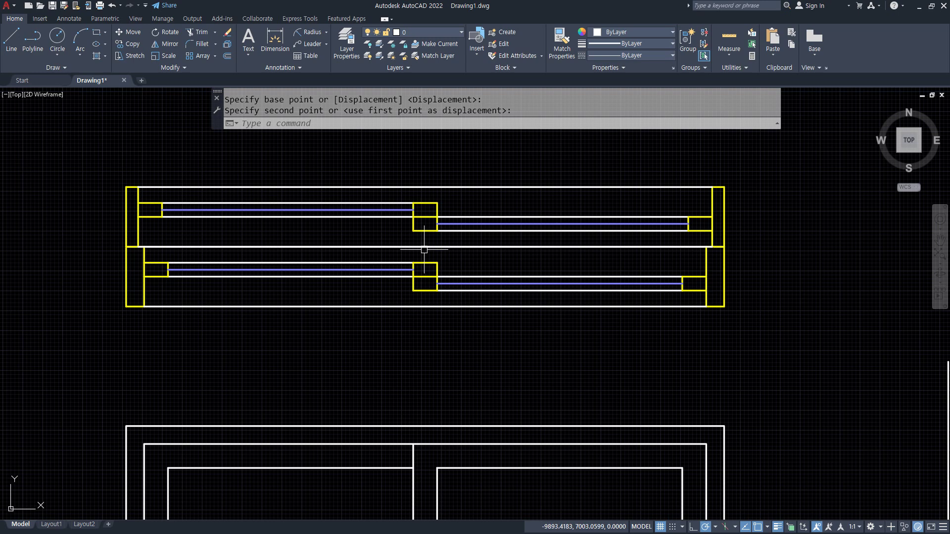
pyautogui.moveTo(713, 312); pyautogui.dragTo(305, 333)
pyautogui.moveTo(262, 270); pyautogui.dragTo(603, 279)
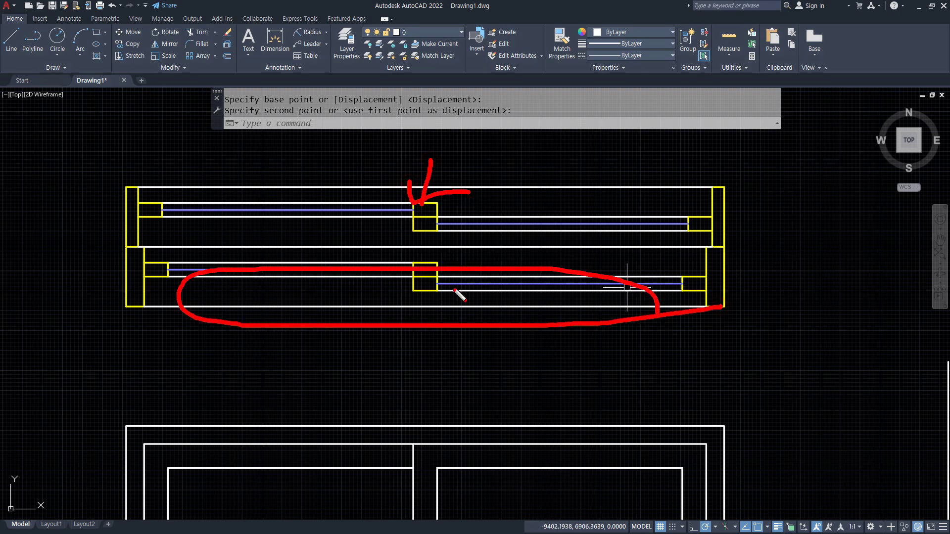
pyautogui.press('Escape')
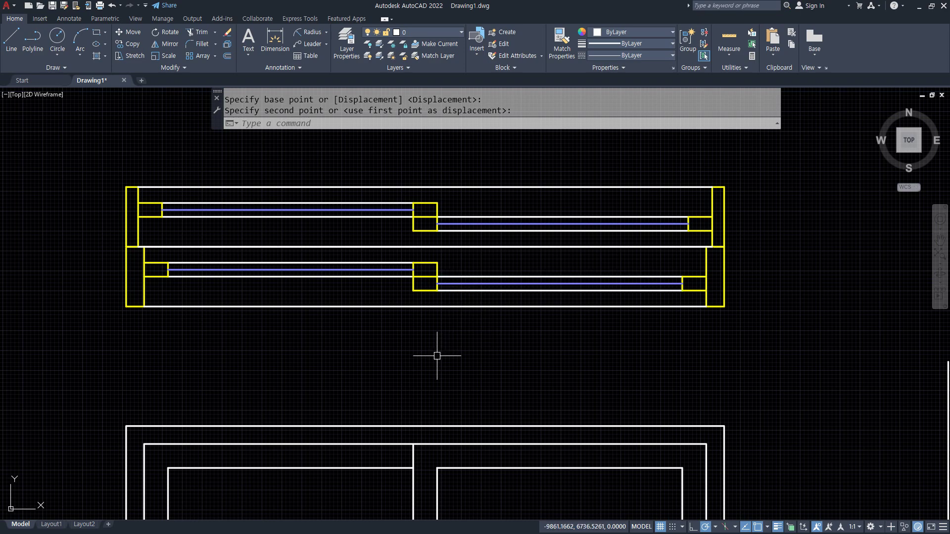
# Erase the horizontal section line across the window elevation together with both of its downward arrows
pyautogui.moveTo(393, 380); pyautogui.dragTo(407, 296, button='middle')
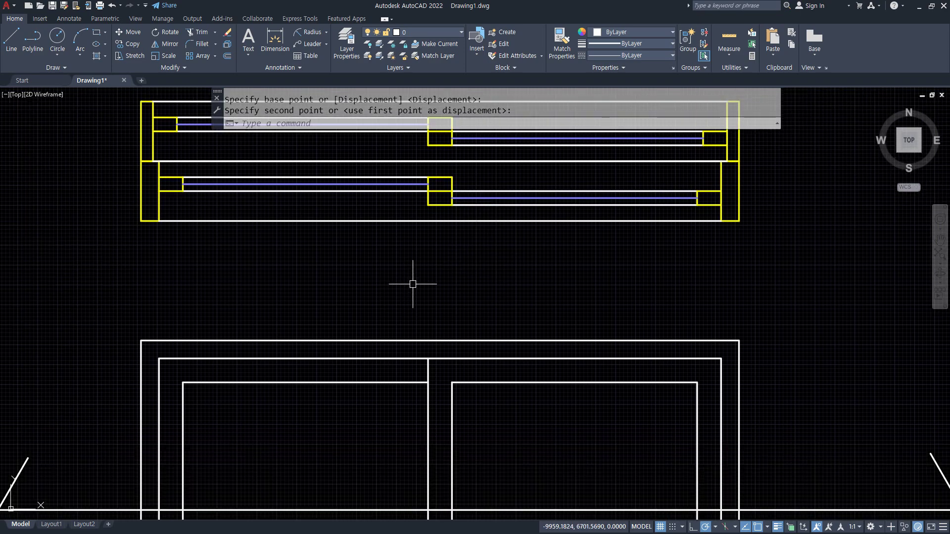
pyautogui.scroll(-6, 518, 292)
pyautogui.click(641, 302)
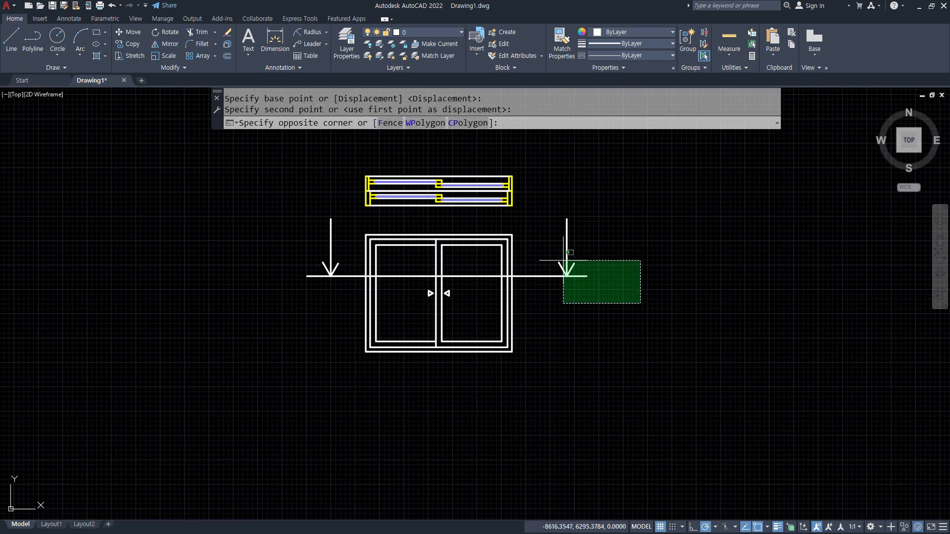
pyautogui.click(563, 261)
pyautogui.click(337, 290)
pyautogui.click(286, 253)
pyautogui.write('e')
pyautogui.press('Return')
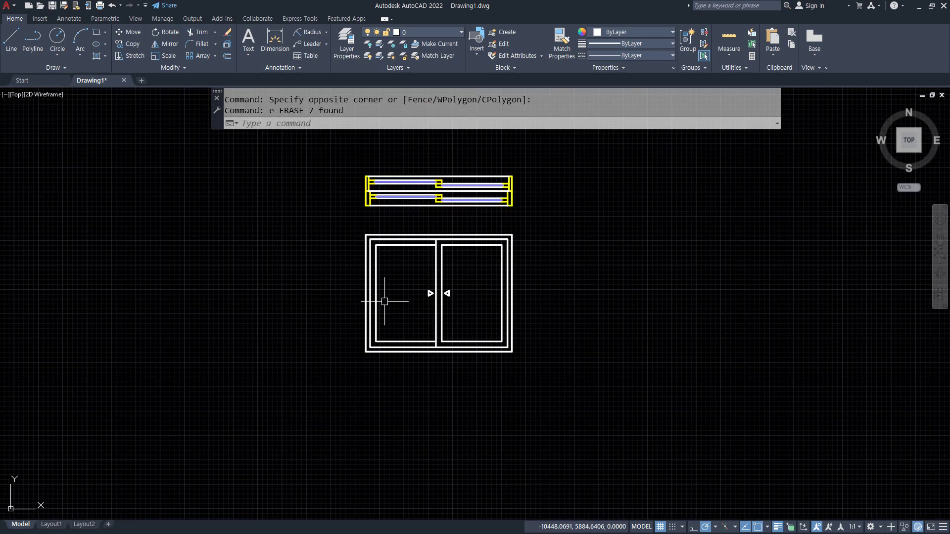
# Draw a vertical section cut line through the elevation's right sash, extending beyond the frame above and below
pyautogui.write('l')
pyautogui.press('Return')
pyautogui.click(478, 219)
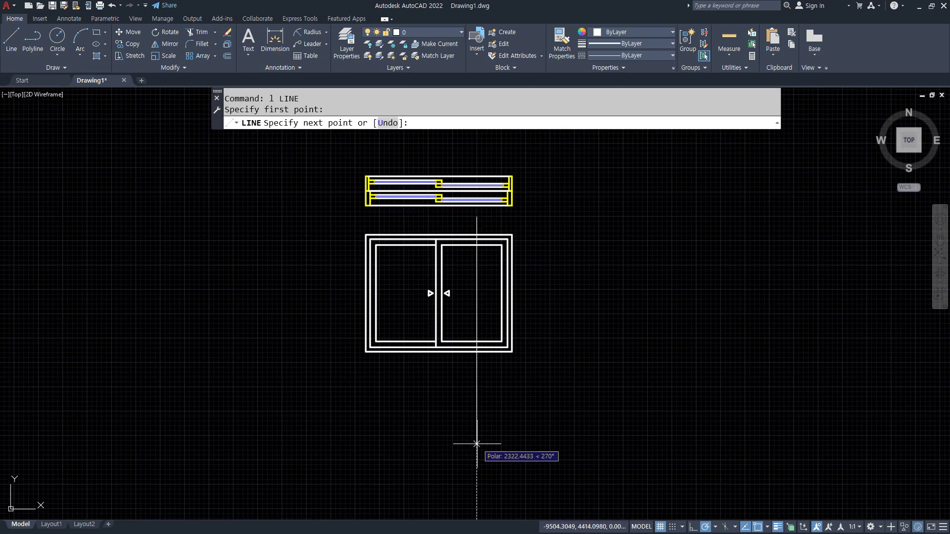
pyautogui.click(477, 503)
pyautogui.press('Return')
# Draw a left-pointing view arrow with a two-stroke head at the section cut line, just above the elevation's frame
pyautogui.scroll(4, 488, 226)
pyautogui.write('l')
pyautogui.press('Return')
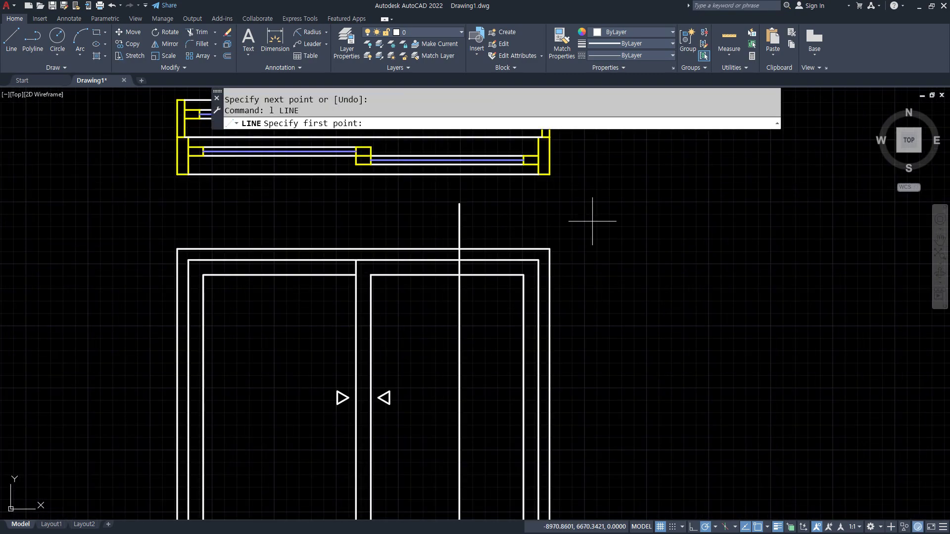
pyautogui.click(460, 221)
pyautogui.click(489, 205)
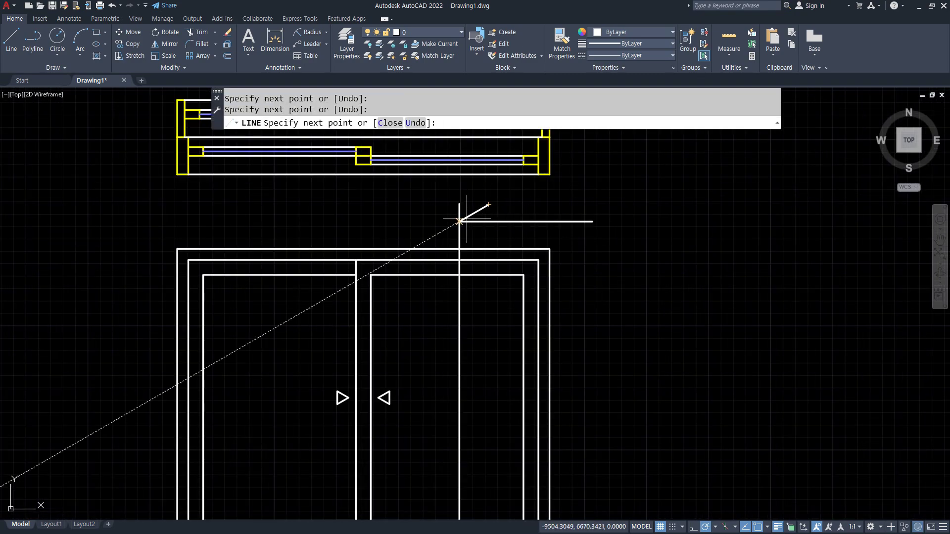
pyautogui.press('Return')
pyautogui.press('Return')
pyautogui.click(460, 221)
pyautogui.press('Return')
# Draw a matching left-pointing view arrow at the section cut line, below the elevation's frame
pyautogui.moveTo(472, 345); pyautogui.dragTo(446, 131, button='middle')
pyautogui.press('Return')
pyautogui.click(569, 416)
pyautogui.click(432, 416)
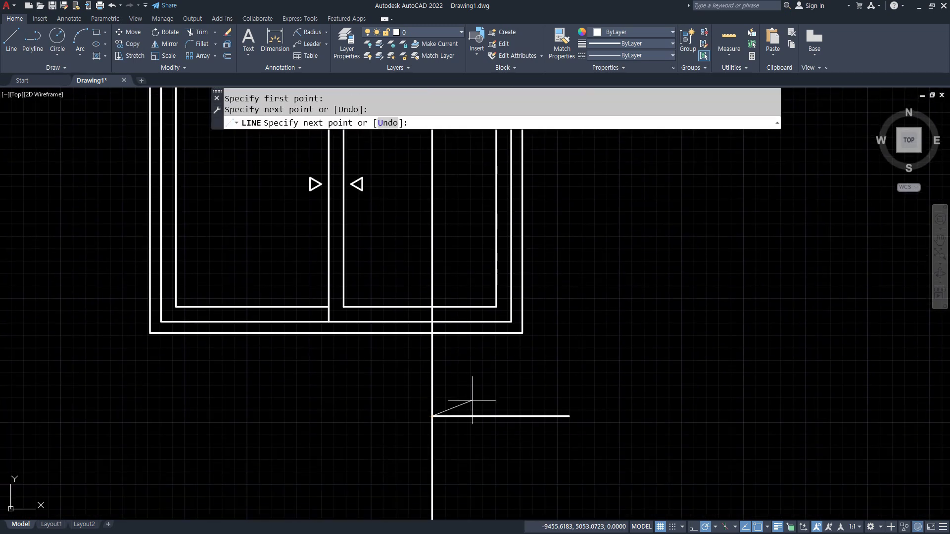
pyautogui.click(479, 397)
pyautogui.press('Return')
pyautogui.press('Return')
pyautogui.click(432, 416)
pyautogui.click(474, 440)
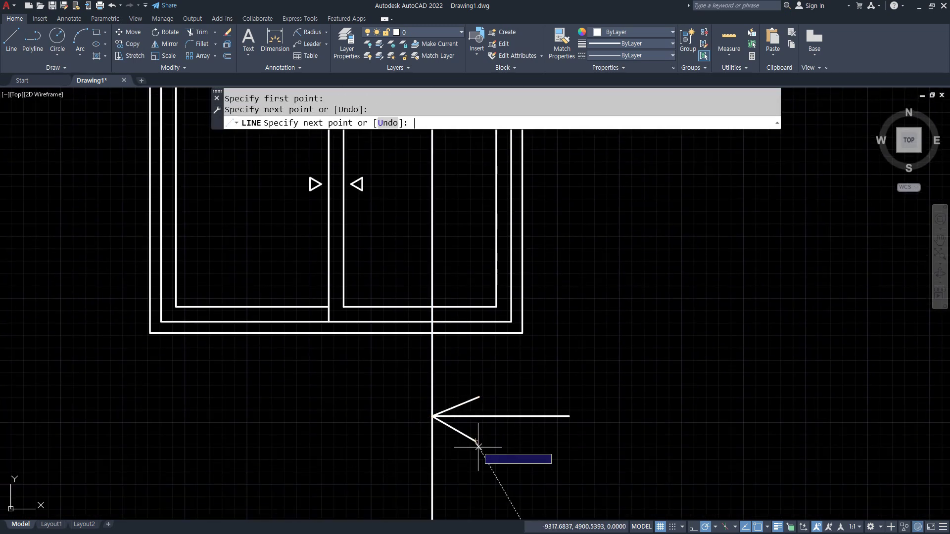
pyautogui.press('Return')
pyautogui.scroll(-2, 495, 416)
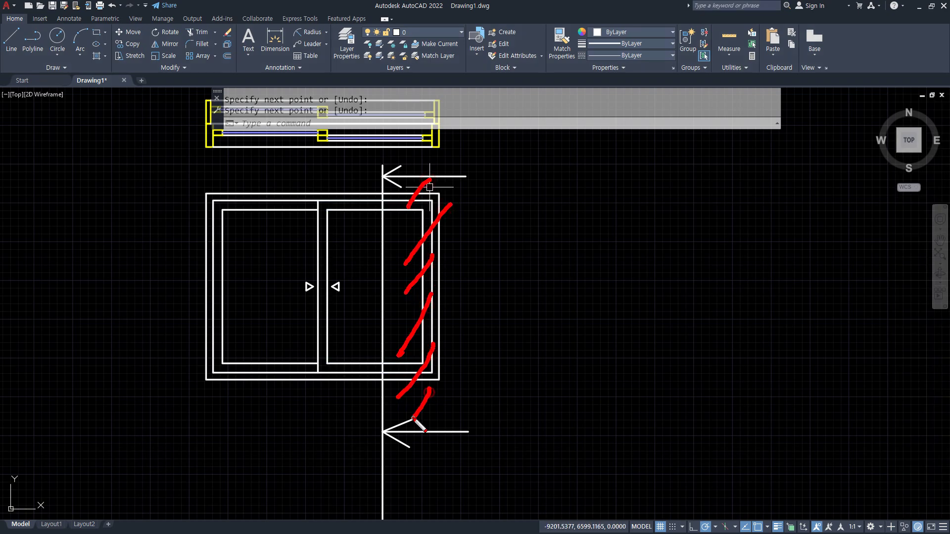
pyautogui.moveTo(362, 418)
pyautogui.mouseDown()
pyautogui.moveTo(278, 204)
pyautogui.moveTo(330, 385)
pyautogui.mouseUp()
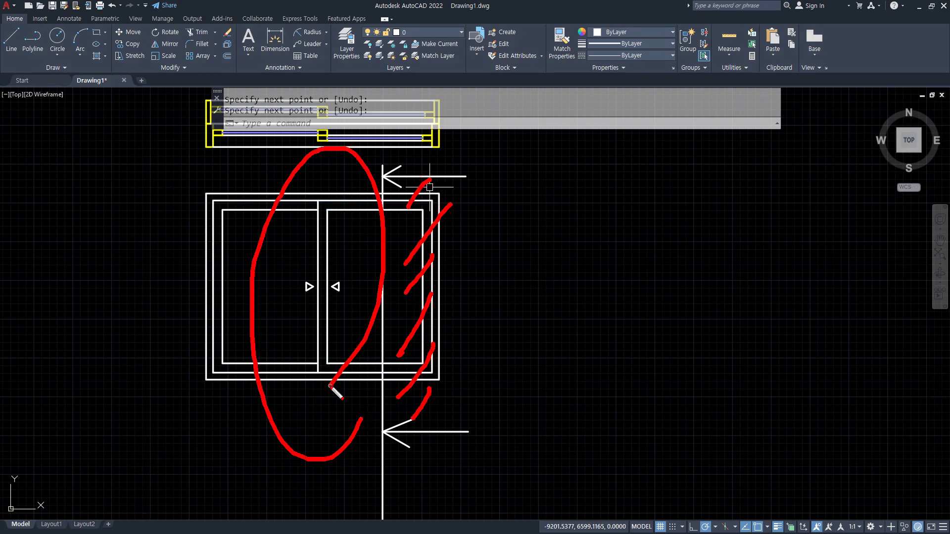
pyautogui.press('Escape')
# Draw two horizontal guide lines to the right of the elevation, aligned with the frame's bottom and top edges, the top one about 1690 long
pyautogui.moveTo(535, 314); pyautogui.dragTo(487, 345, button='middle')
pyautogui.write('l')
pyautogui.press('Return')
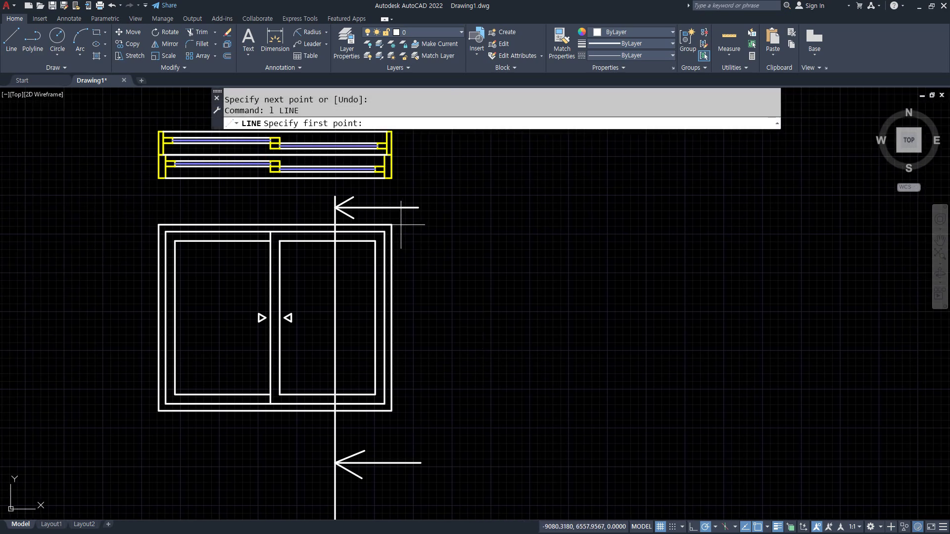
pyautogui.click(453, 410)
pyautogui.click(717, 410)
pyautogui.press('Return')
pyautogui.press('Return')
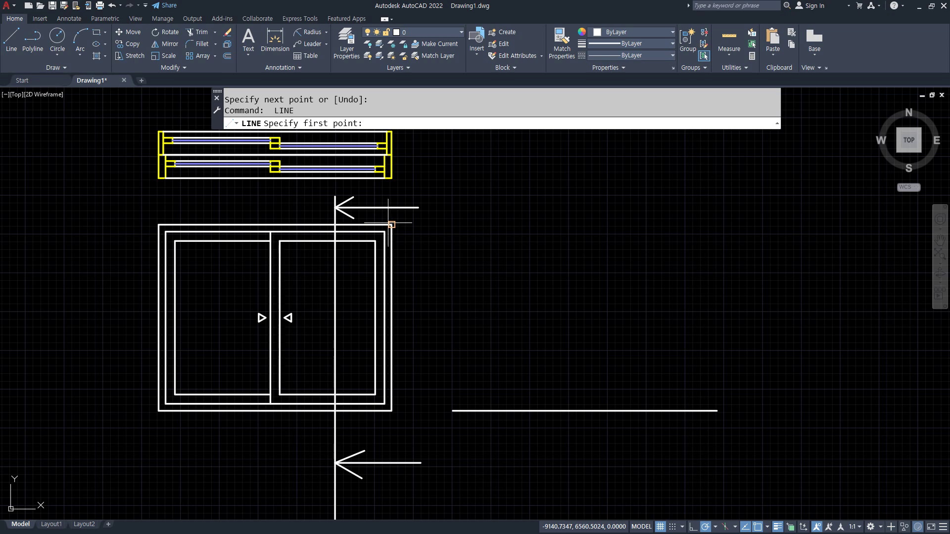
pyautogui.click(428, 225)
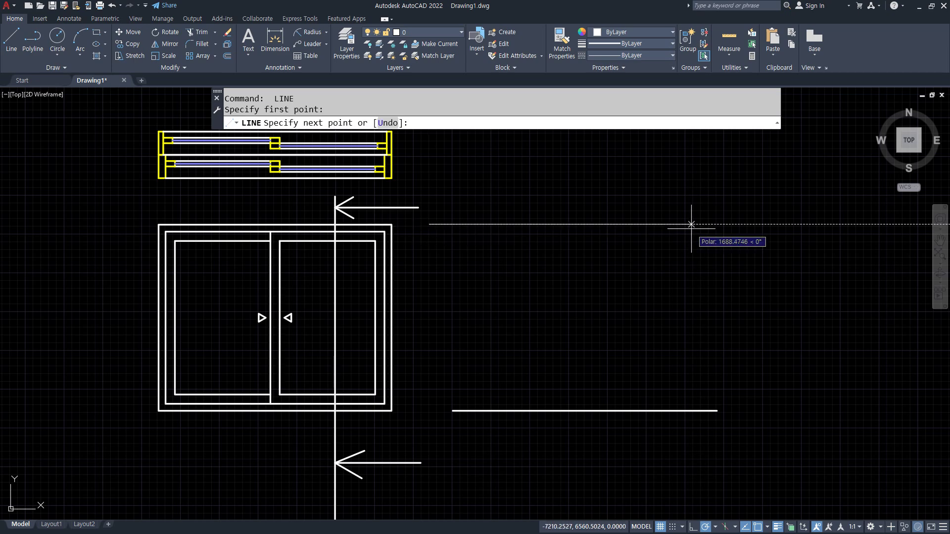
pyautogui.click(691, 225)
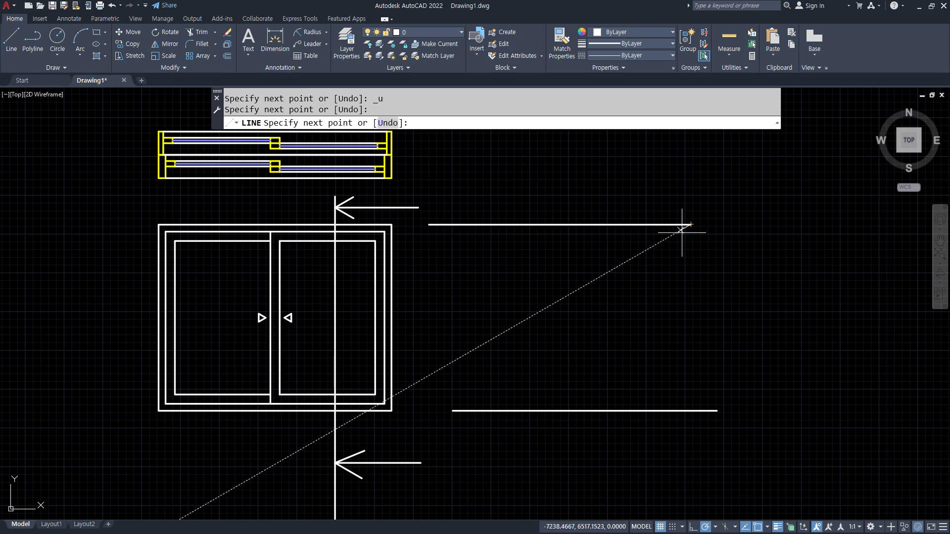
pyautogui.press('Return')
# Draw a vertical line about 1660 long crossing both guide lines near their left ends
pyautogui.press('Return')
pyautogui.click(468, 195)
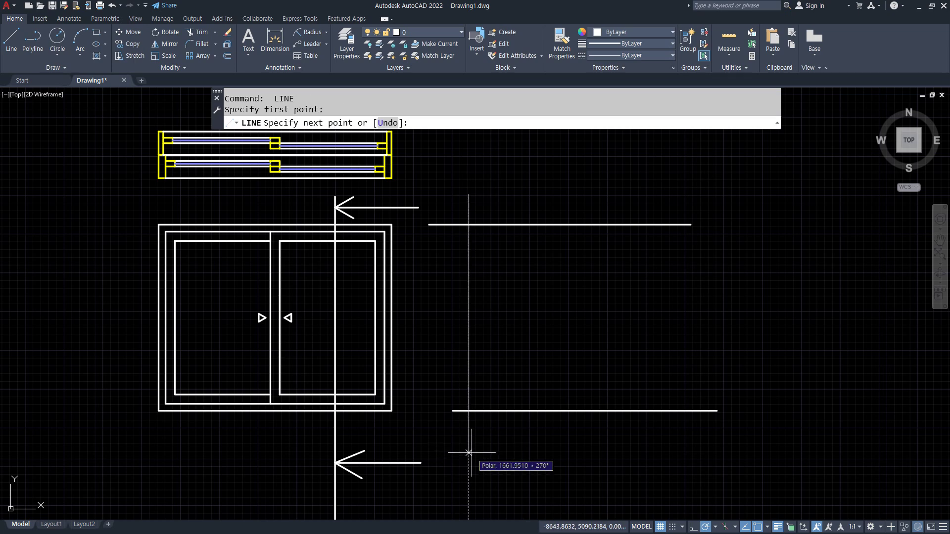
pyautogui.click(469, 452)
pyautogui.press('Return')
# Trim the overhanging ends of the vertical line and both guide lines to form clean left corners
pyautogui.write('tr')
pyautogui.press('Return')
pyautogui.click(500, 442)
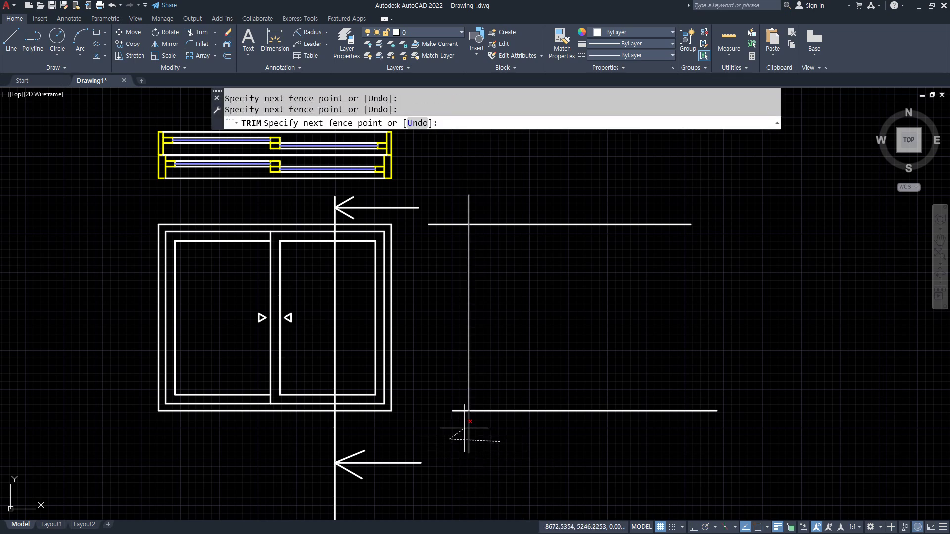
pyautogui.click(463, 425)
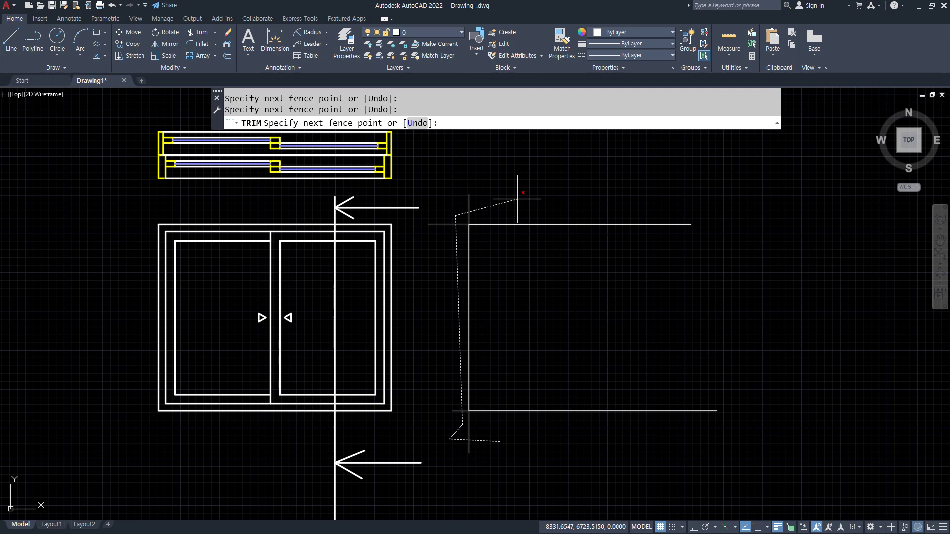
pyautogui.press('Return')
pyautogui.press('Escape')
# Offset the vertical line 150 to the right to set the frame depth of the section
pyautogui.write('o')
pyautogui.press('Return')
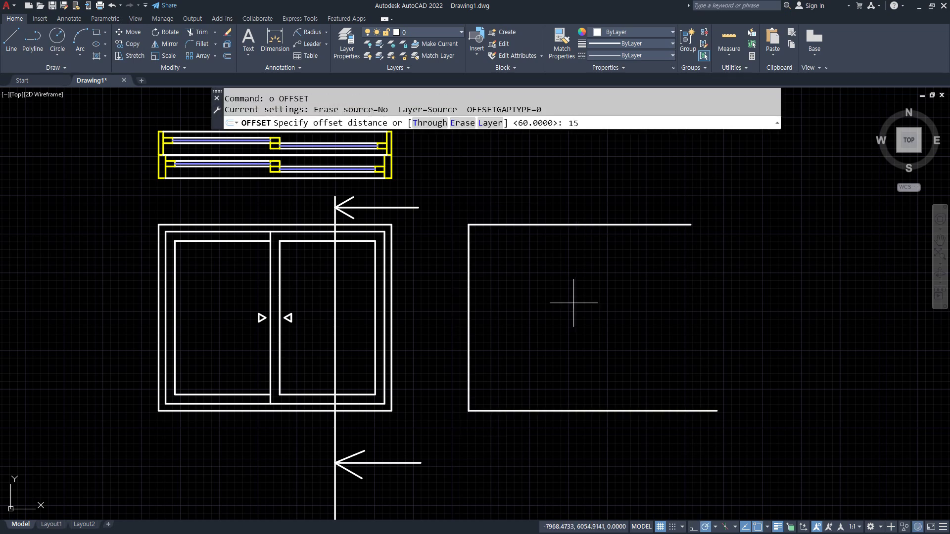
pyautogui.press('Return')
pyautogui.click(469, 228)
pyautogui.click(541, 295)
pyautogui.press('Return')
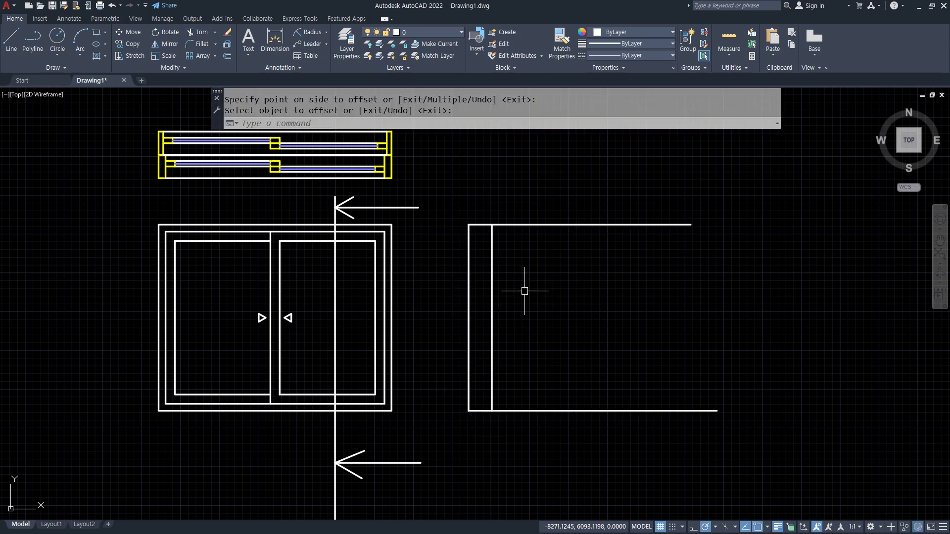
# Trim away both guide lines beyond the offset vertical line, closing the section's rectangular outline
pyautogui.write('tr')
pyautogui.press('Return')
pyautogui.click(528, 213)
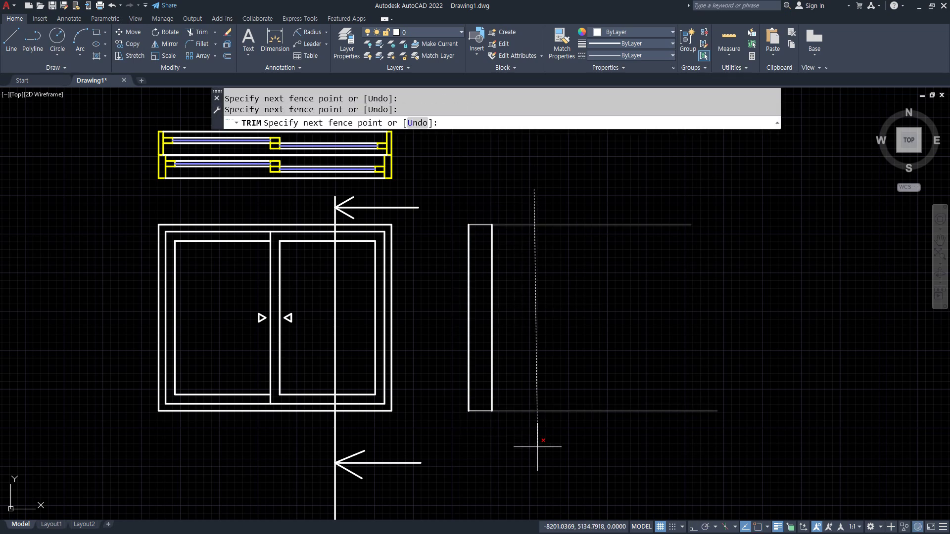
pyautogui.click(545, 446)
pyautogui.press('Return')
# Offset the section outline's bottom and top edges inward by 45 for the frame thickness
pyautogui.scroll(2, 474, 417)
pyautogui.write('o')
pyautogui.press('Return')
pyautogui.write('45')
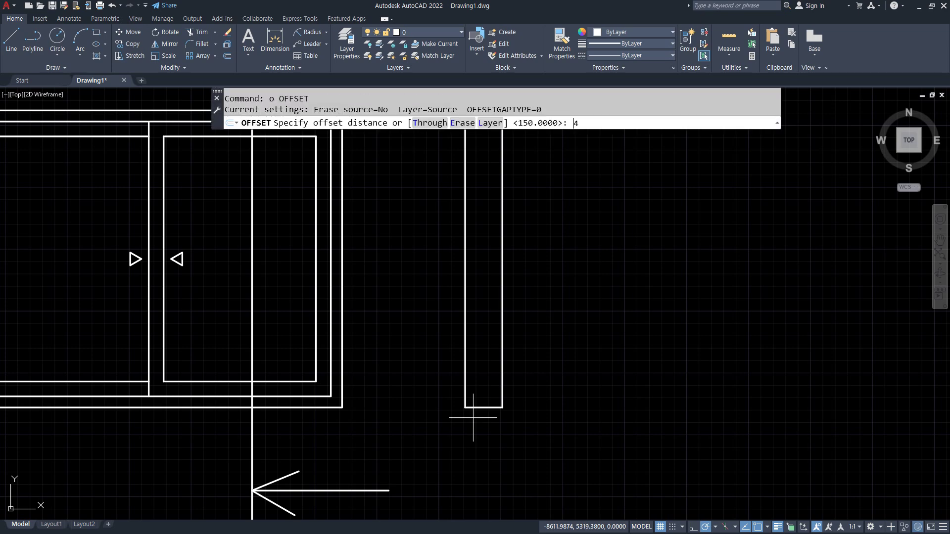
pyautogui.press('Return')
pyautogui.click(476, 407)
pyautogui.click(478, 386)
pyautogui.moveTo(478, 385); pyautogui.dragTo(466, 513, button='middle')
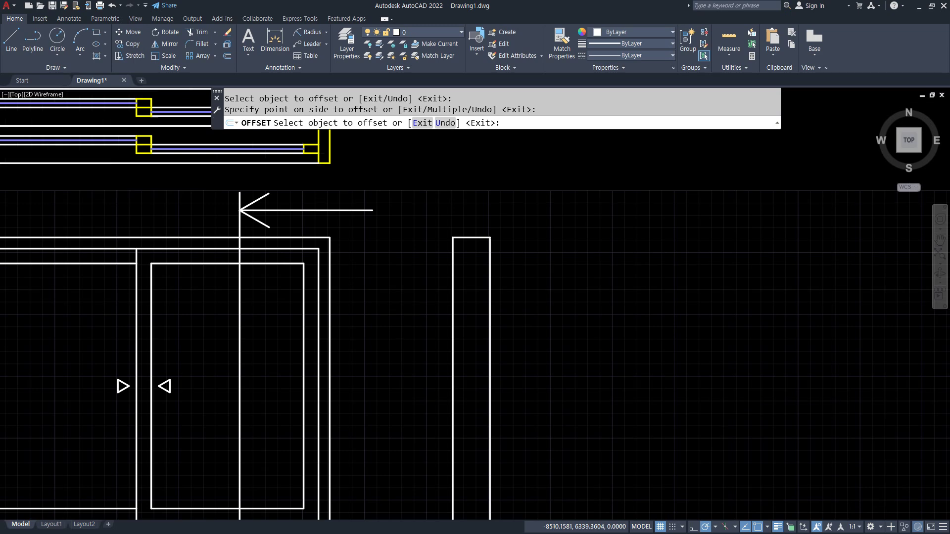
pyautogui.moveTo(494, 379); pyautogui.dragTo(494, 348, button='middle')
# Trim both vertical sides between the offset lines, keeping only the head and sill frame rectangles
pyautogui.write('tr')
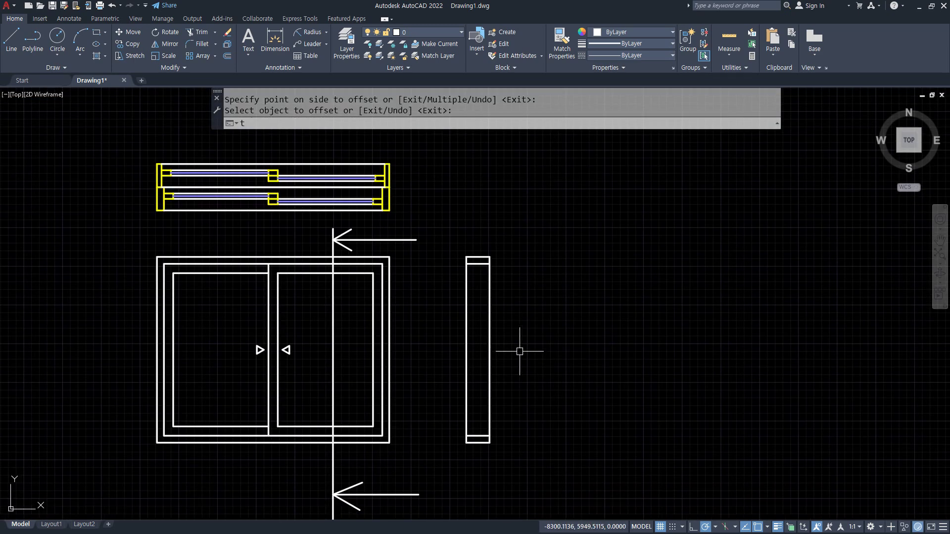
pyautogui.press('Return')
pyautogui.moveTo(517, 332); pyautogui.dragTo(460, 332)
# Match the properties of the plan's yellow jamb line onto the head and sill frame rectangles
pyautogui.write('ma')
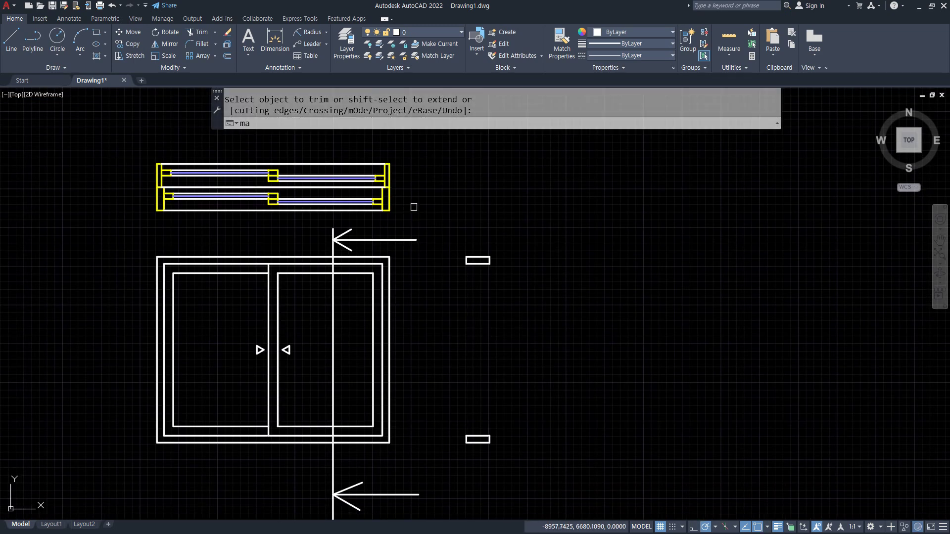
pyautogui.press('Return')
pyautogui.click(389, 199)
pyautogui.click(442, 211)
pyautogui.click(506, 483)
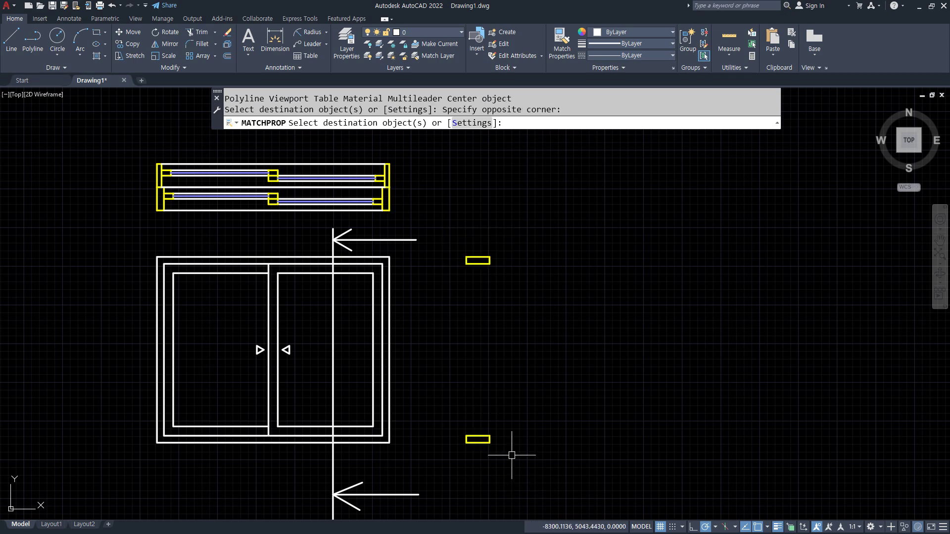
pyautogui.press('Return')
# Draw two vertical lines joining the inner corners of the head and sill frames on both sides
pyautogui.write('l')
pyautogui.press('Return')
pyautogui.click(466, 264)
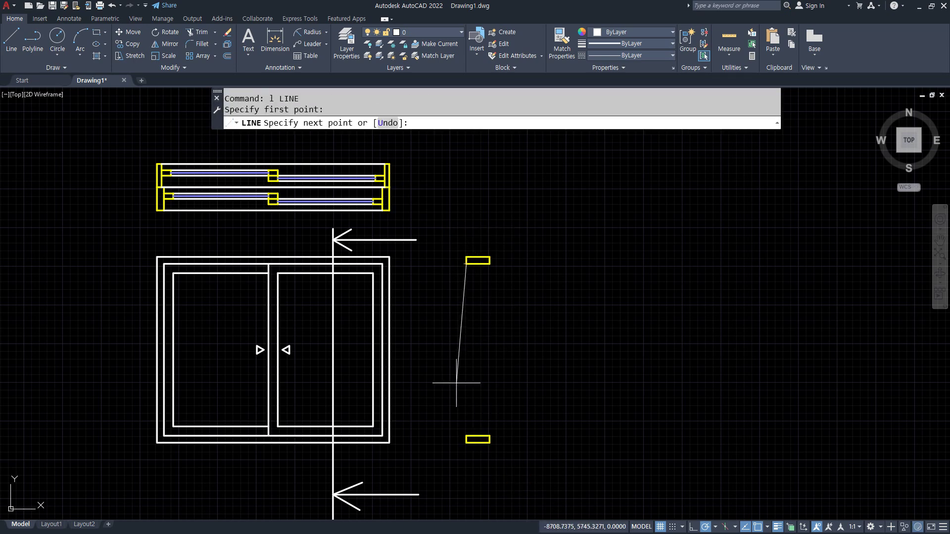
pyautogui.click(466, 437)
pyautogui.press('Return')
pyautogui.press('Return')
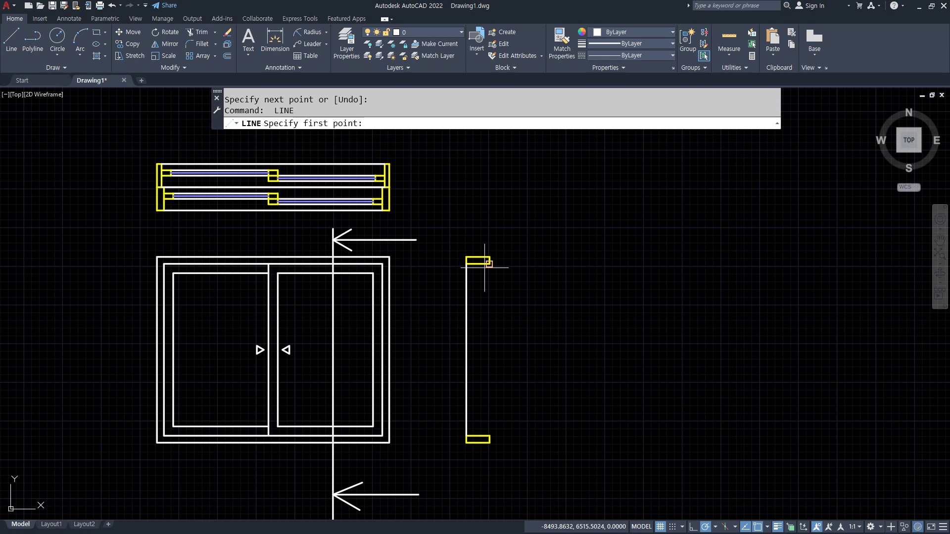
pyautogui.click(489, 264)
pyautogui.click(489, 436)
pyautogui.press('Return')
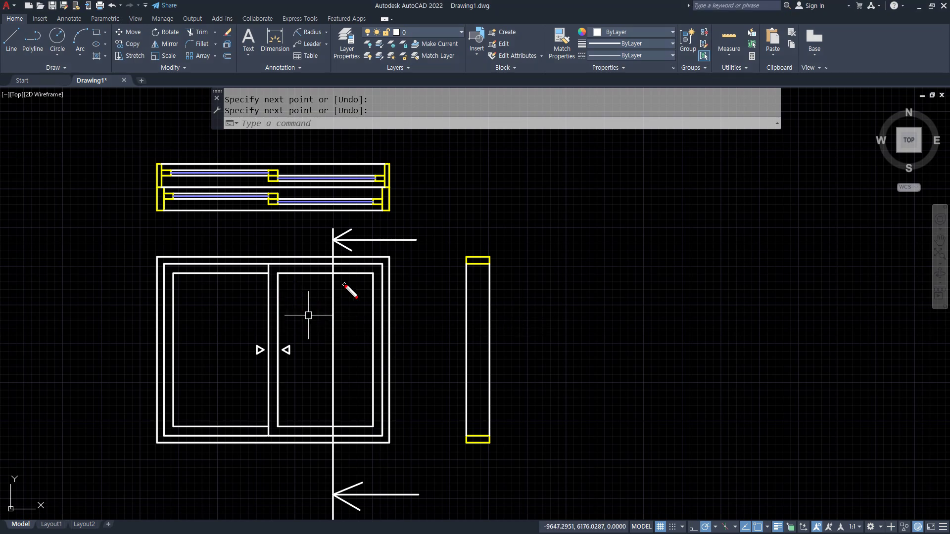
# Move the vertical cut line and both of its arrows across the elevation so the cut passes through the left sash
pyautogui.write('m')
pyautogui.press('Return')
pyautogui.click(378, 517)
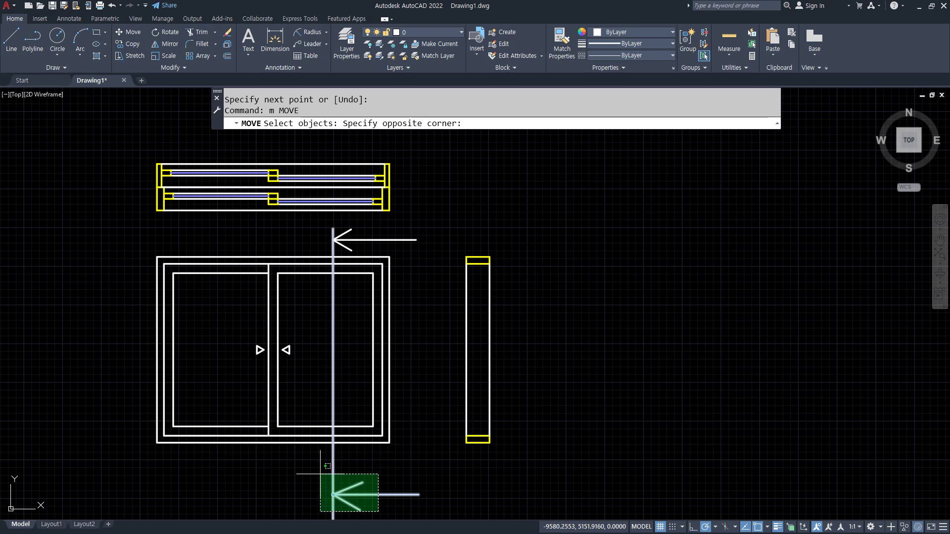
pyautogui.click(319, 471)
pyautogui.click(372, 240)
pyautogui.click(353, 223)
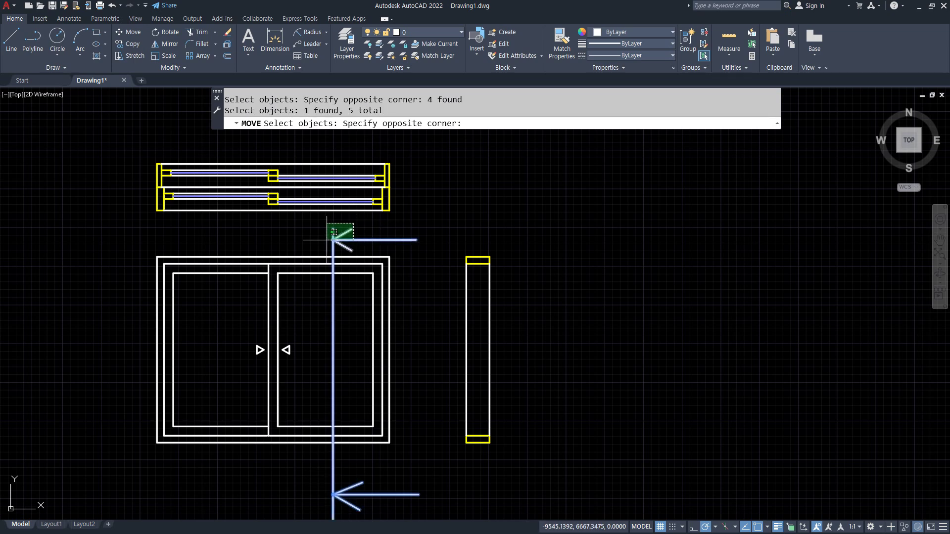
pyautogui.click(325, 260)
pyautogui.press('Return')
pyautogui.click(608, 248)
pyautogui.click(499, 247)
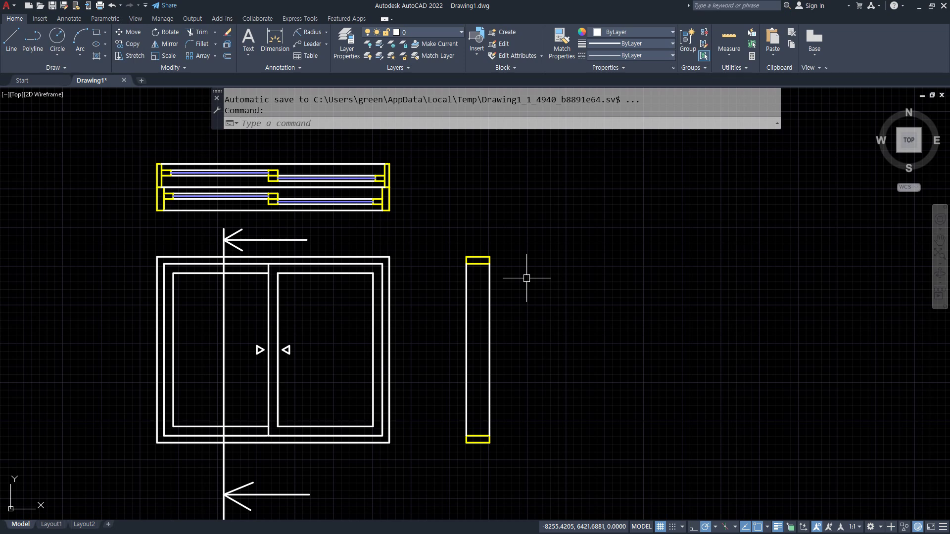
# Draw a vertical line from the midpoint of the head frame's inner edge to the sill frame's inner edge
pyautogui.write('l')
pyautogui.press('Return')
pyautogui.write('mid')
pyautogui.press('Return')
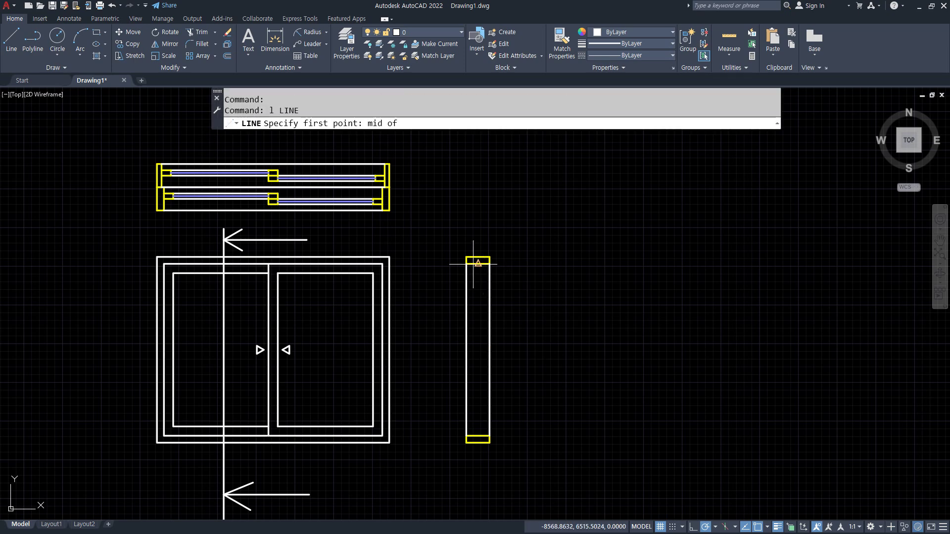
pyautogui.click(478, 261)
pyautogui.click(478, 436)
pyautogui.press('Return')
# Offset the section's vertical center line 35 to the right for the sash thickness
pyautogui.scroll(5, 481, 465)
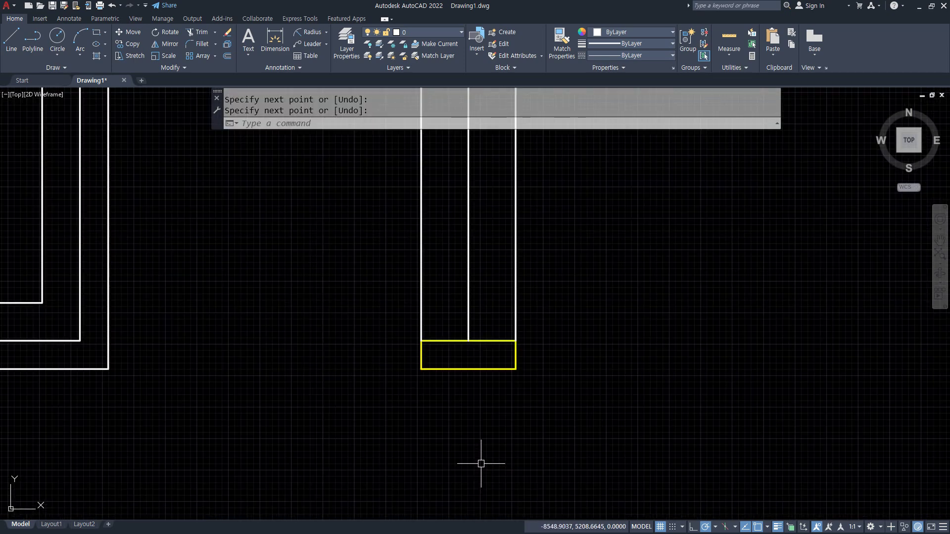
pyautogui.moveTo(498, 323); pyautogui.dragTo(463, 434, button='middle')
pyautogui.write('o')
pyautogui.press('Return')
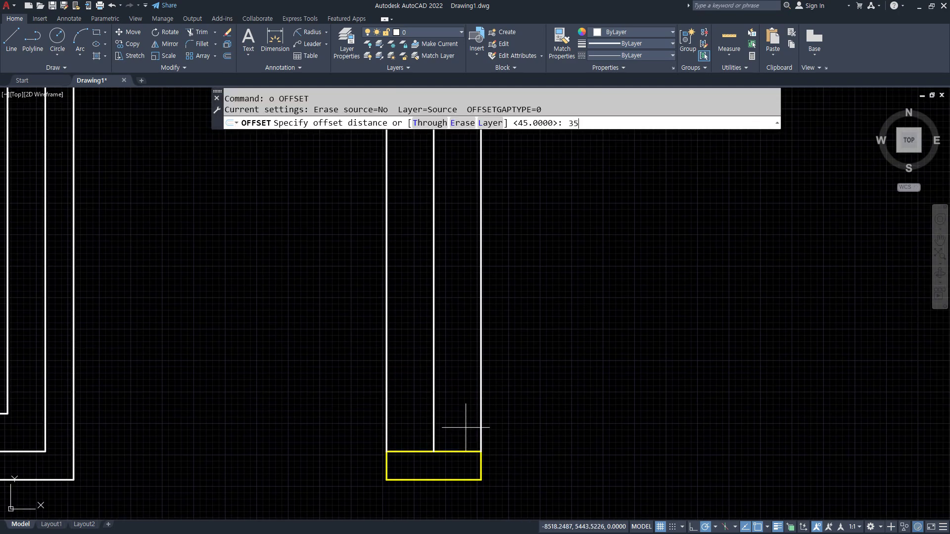
pyautogui.write('35')
pyautogui.press('Return')
pyautogui.click(434, 399)
pyautogui.click(462, 409)
pyautogui.press('Return')
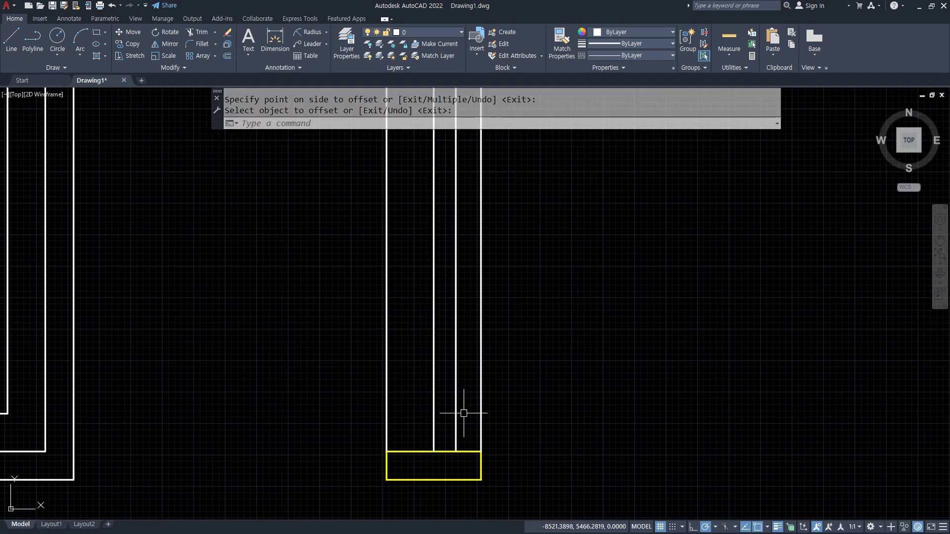
# Offset the sill frame's upper edge upward and the head frame's lower edge downward by 60 for the sash rails
pyautogui.write('o')
pyautogui.press('Return')
pyautogui.press('Return')
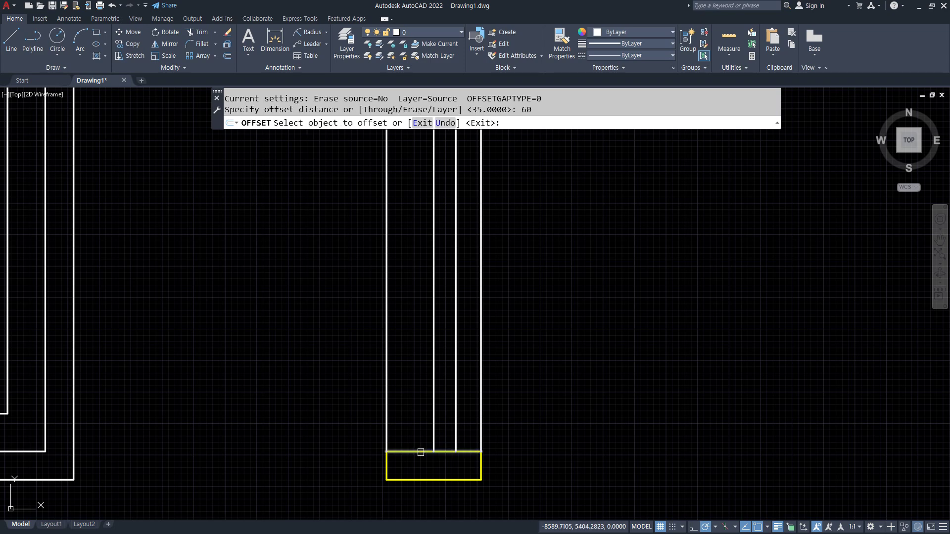
pyautogui.click(420, 452)
pyautogui.click(414, 413)
pyautogui.scroll(-2, 412, 379)
pyautogui.moveTo(411, 102); pyautogui.dragTo(403, 246, button='middle')
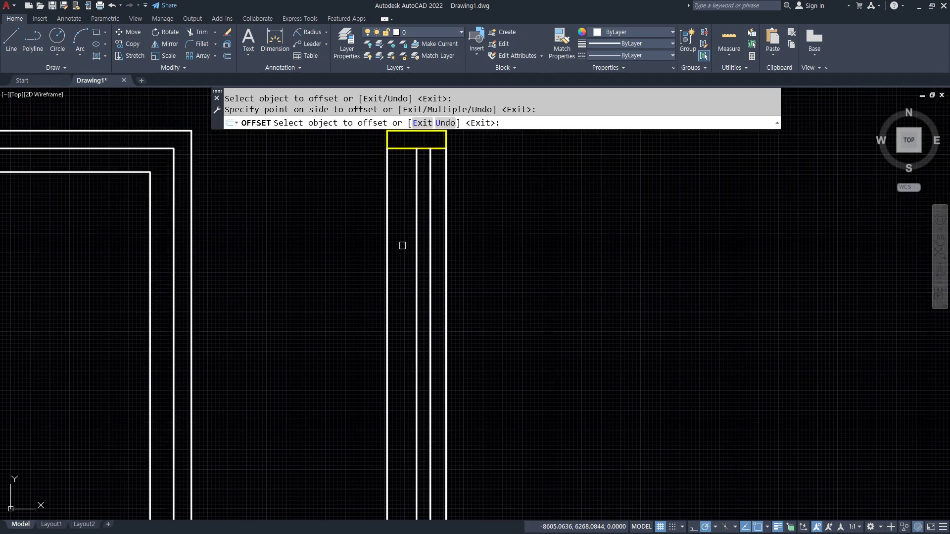
pyautogui.click(410, 149)
pyautogui.click(388, 205)
pyautogui.press('Return')
# Trim the offset rail edges and the two inner vertical lines, keeping only the sash rail rectangles at head and sill
pyautogui.write('tr')
pyautogui.press('Return')
pyautogui.click(434, 172)
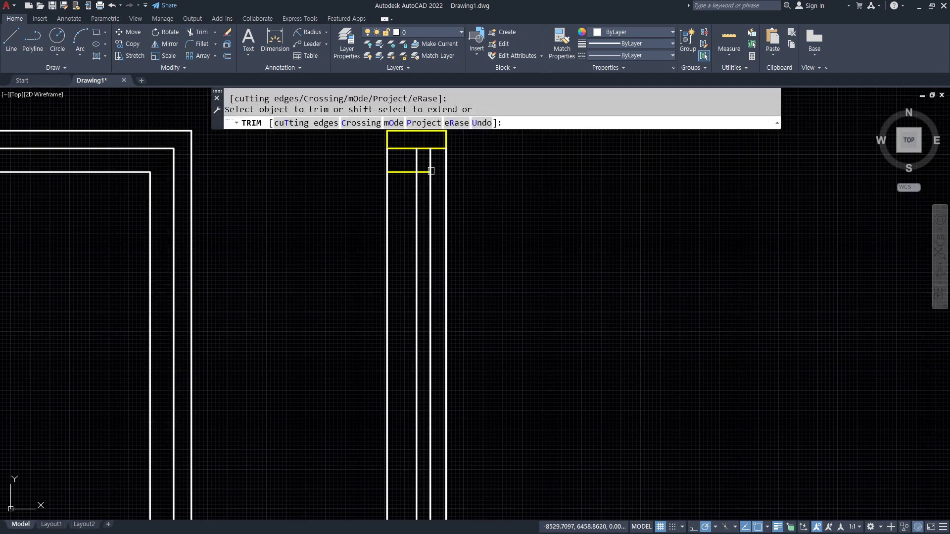
pyautogui.click(407, 171)
pyautogui.scroll(-2, 402, 234)
pyautogui.moveTo(525, 408); pyautogui.dragTo(523, 338, button='middle')
pyautogui.scroll(4, 407, 389)
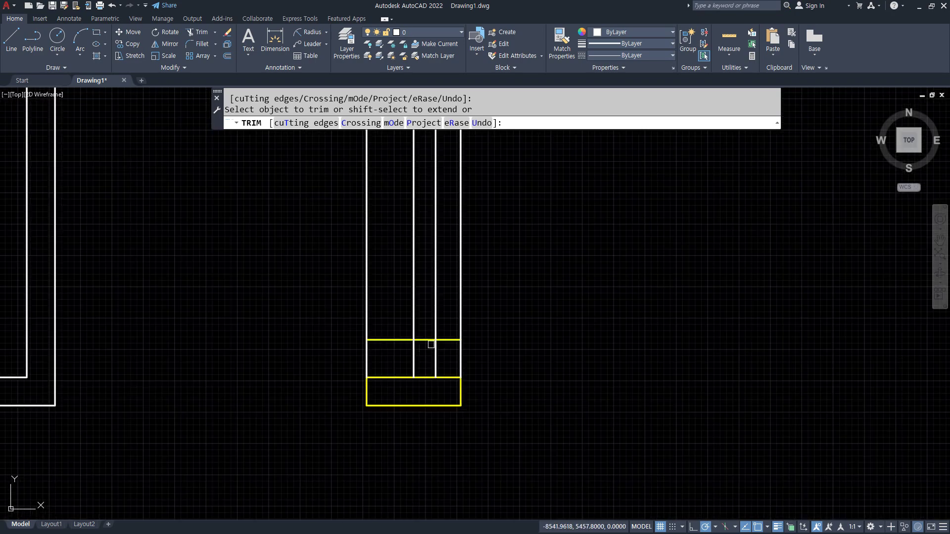
pyautogui.scroll(-5, 388, 276)
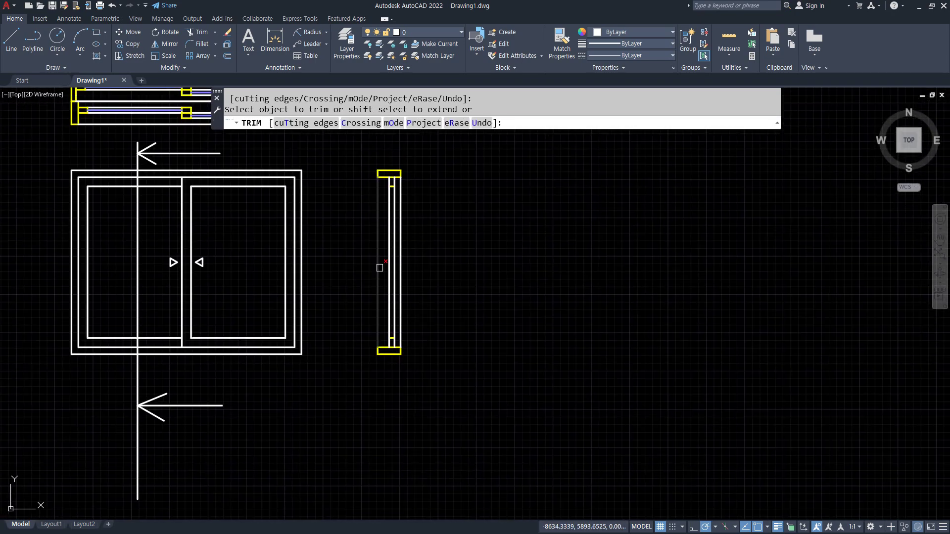
pyautogui.scroll(2, 388, 263)
pyautogui.click(393, 256)
pyautogui.click(401, 257)
pyautogui.press('Return')
# Match the properties of the yellow sill frame line onto the upper and lower sash rail rectangles
pyautogui.moveTo(385, 197); pyautogui.dragTo(378, 242, button='middle')
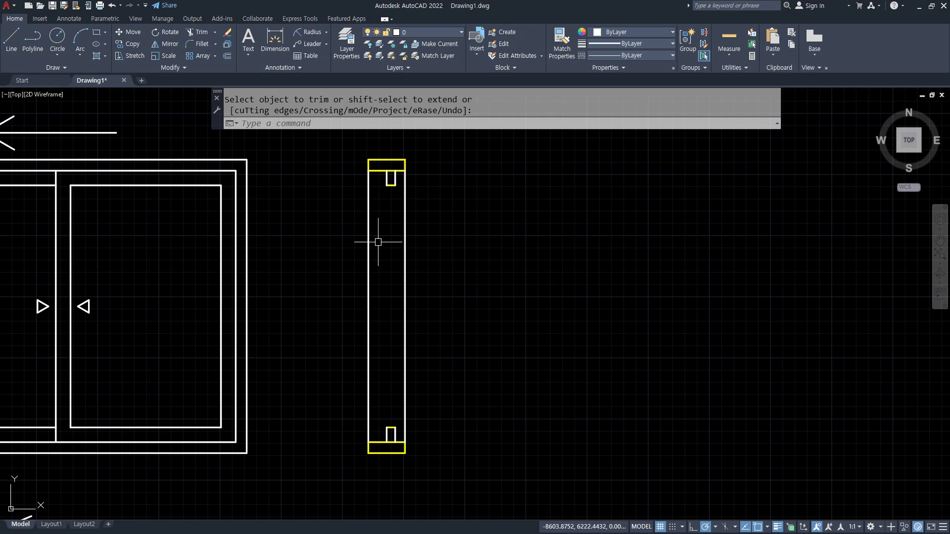
pyautogui.write('ma')
pyautogui.press('Return')
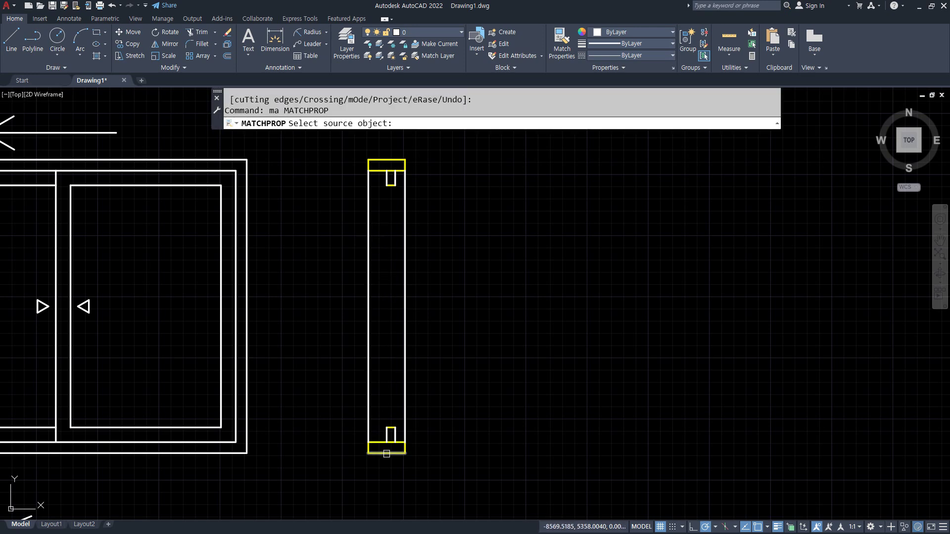
pyautogui.click(387, 443)
pyautogui.click(378, 144)
pyautogui.click(438, 234)
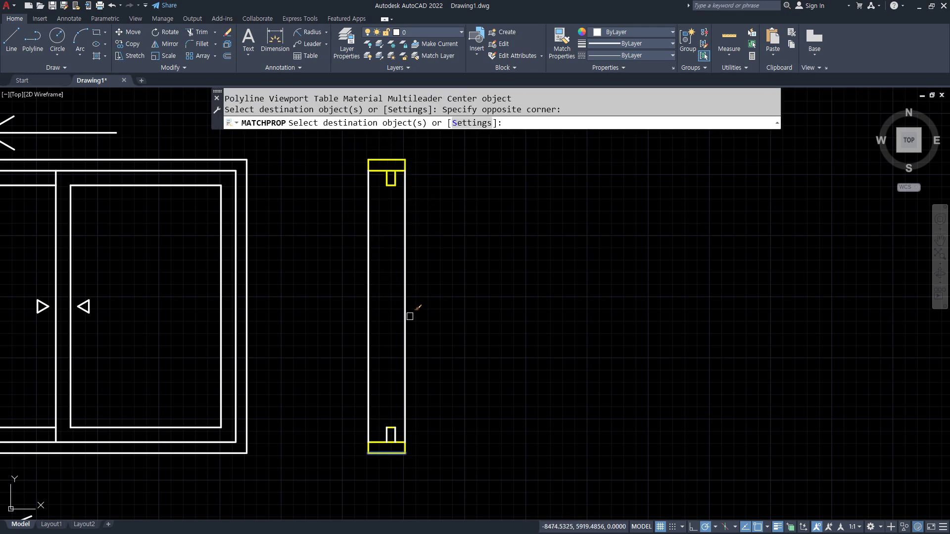
pyautogui.click(383, 412)
pyautogui.click(440, 479)
pyautogui.press('Return')
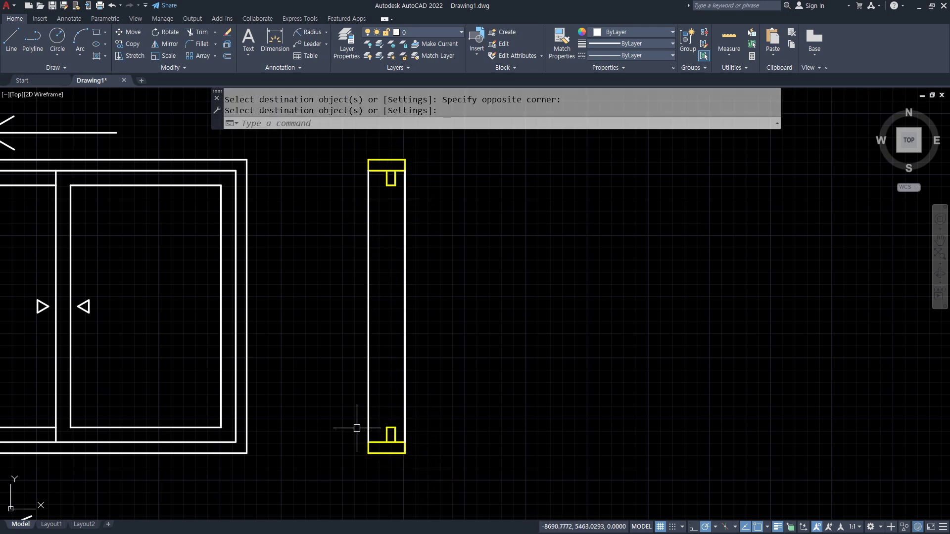
# Draw two vertical lines joining the facing corners of the lower and upper sash rails on both sides
pyautogui.scroll(4, 395, 465)
pyautogui.moveTo(381, 299); pyautogui.dragTo(393, 408, button='middle')
pyautogui.write('l')
pyautogui.press('Return')
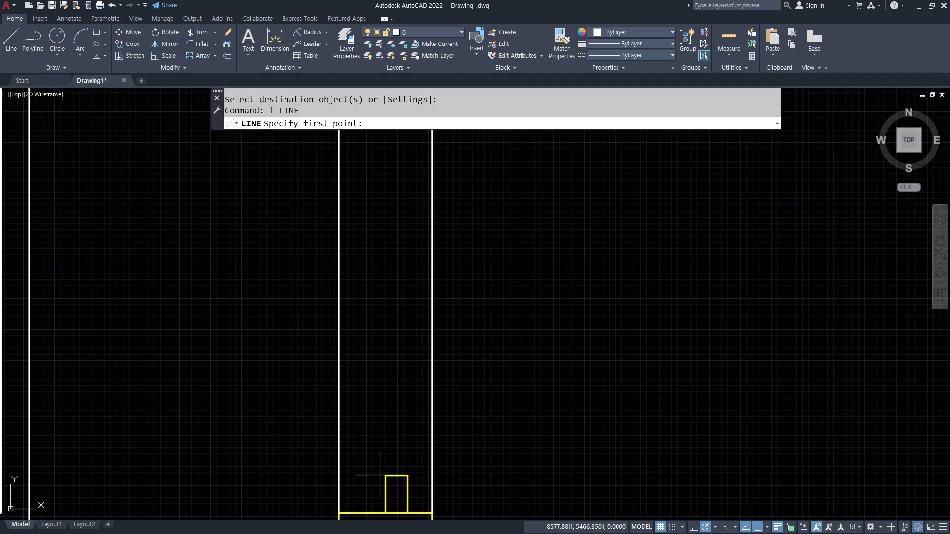
pyautogui.click(386, 476)
pyautogui.scroll(-2, 376, 356)
pyautogui.moveTo(390, 201); pyautogui.dragTo(364, 202, button='middle')
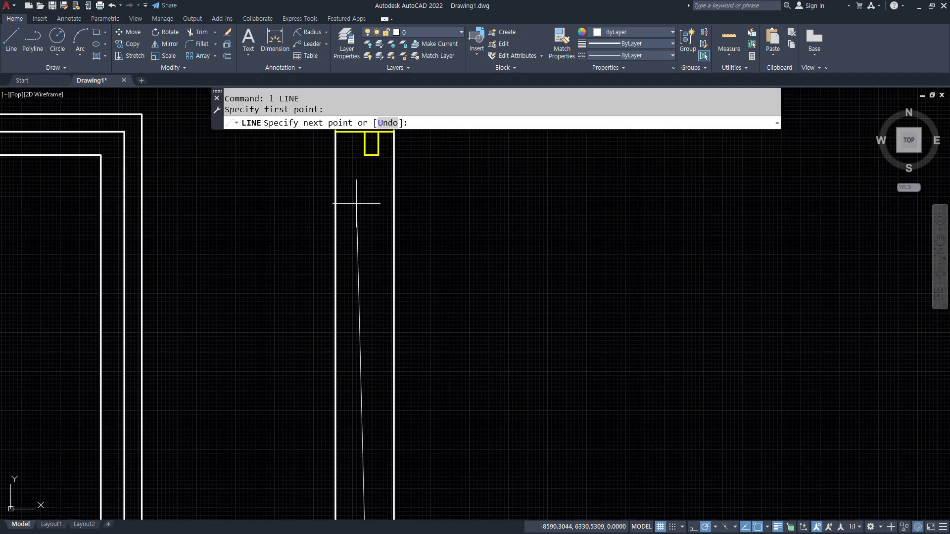
pyautogui.click(366, 155)
pyautogui.press('Return')
pyautogui.press('Return')
pyautogui.click(378, 155)
pyautogui.moveTo(366, 500); pyautogui.dragTo(364, 335, button='middle')
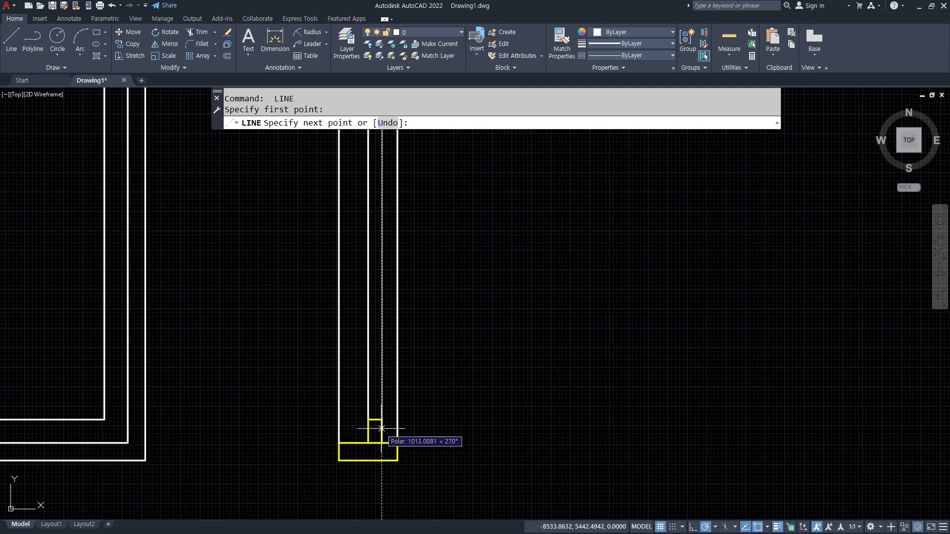
pyautogui.click(382, 420)
pyautogui.press('Return')
# Draw the glass line from the midpoint of the lower sash rail's top edge to the midpoint of the upper rail's bottom edge
pyautogui.press('Return')
pyautogui.write('m')
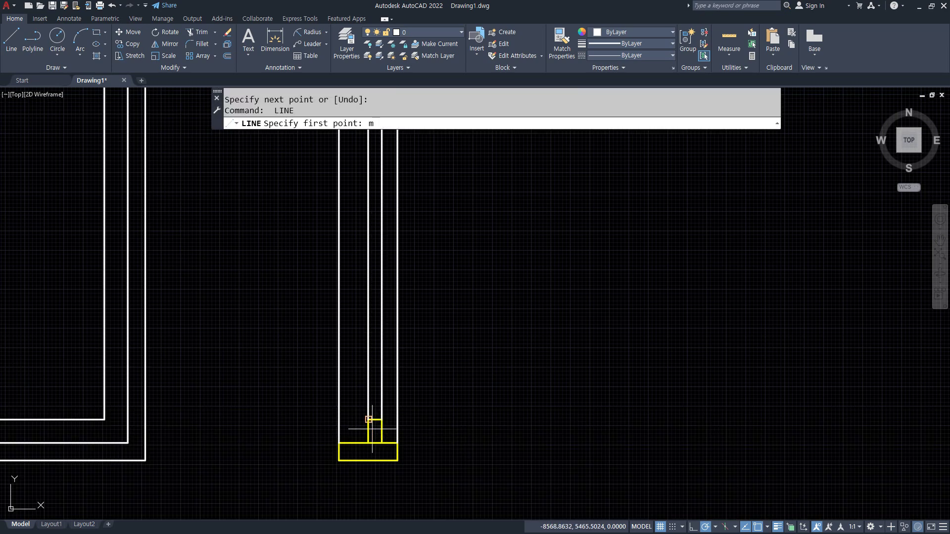
pyautogui.write('i')
pyautogui.press('Return')
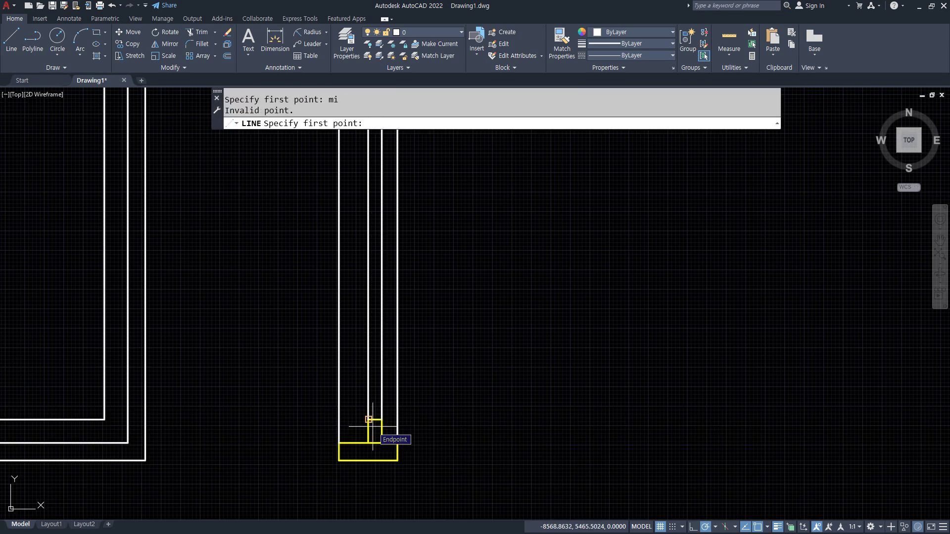
pyautogui.write('mid')
pyautogui.press('Return')
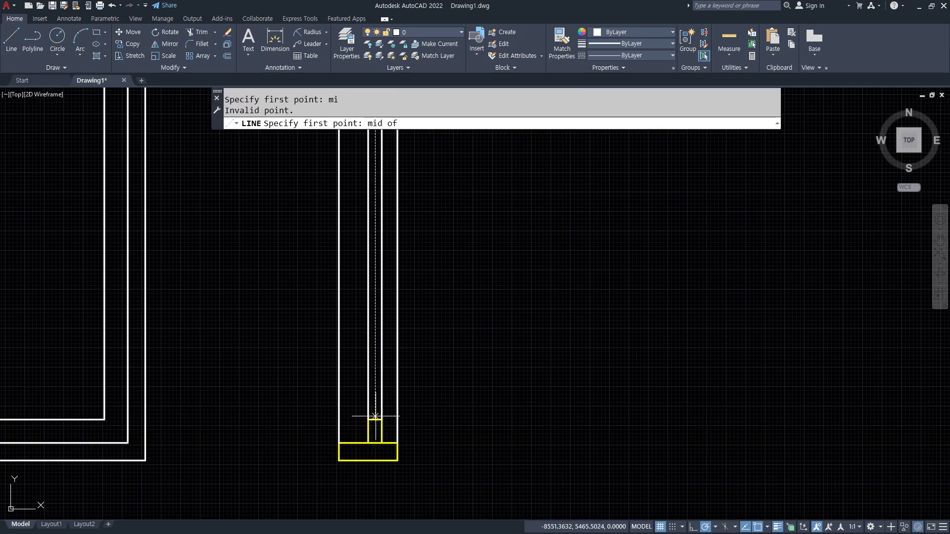
pyautogui.click(375, 420)
pyautogui.moveTo(375, 419); pyautogui.dragTo(343, 205, button='middle')
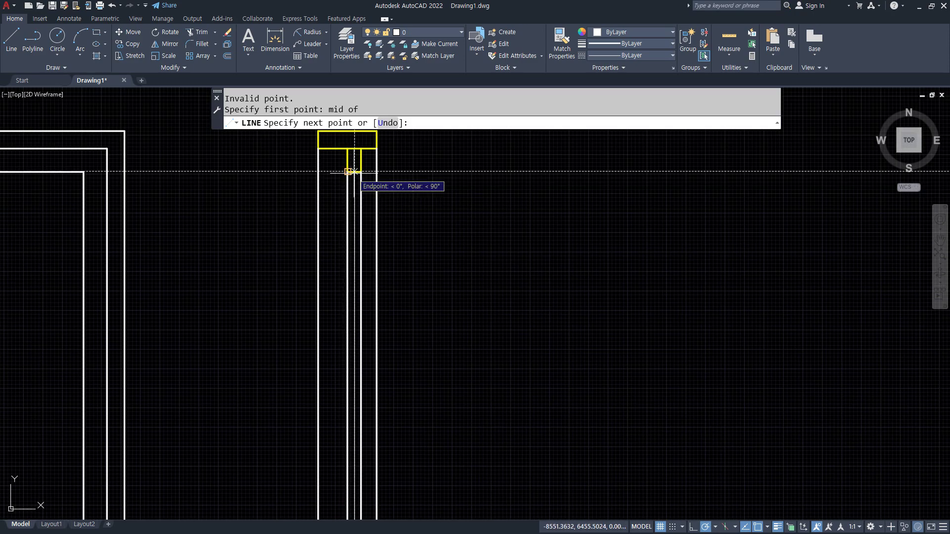
pyautogui.scroll(8, 359, 161)
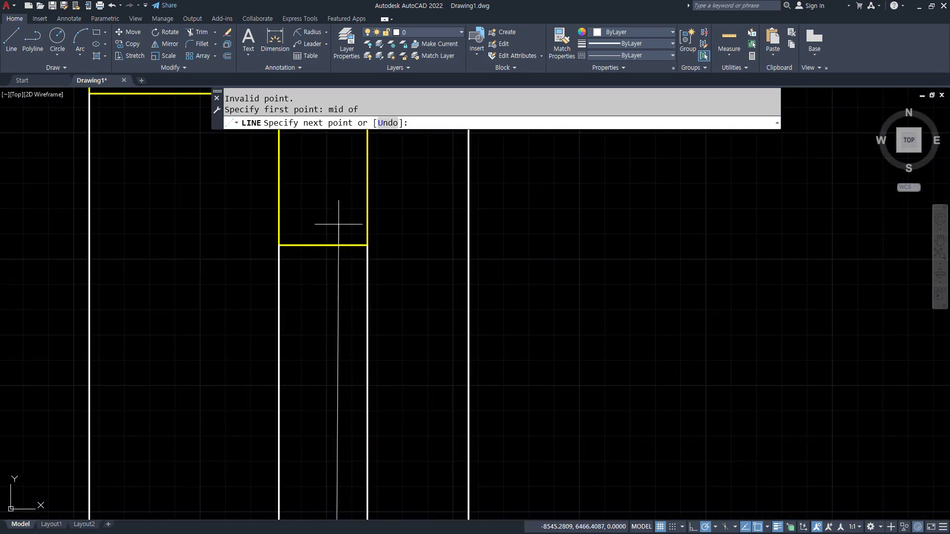
pyautogui.click(322, 245)
pyautogui.press('Return')
# Put the glass line between the sash rails on the 마감 layer
pyautogui.scroll(-4, 314, 272)
pyautogui.moveTo(313, 272); pyautogui.dragTo(480, 261, button='middle')
pyautogui.scroll(-10, 480, 260)
pyautogui.write('m')
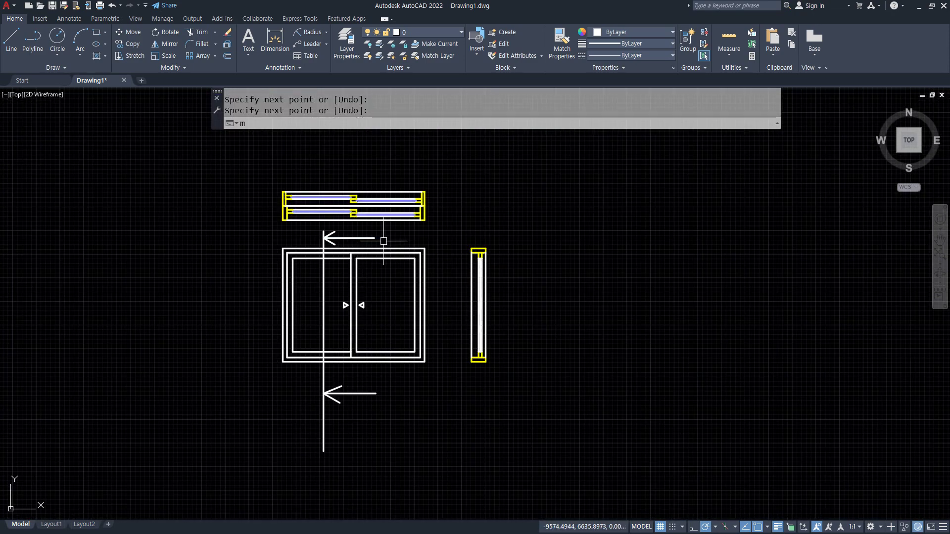
pyautogui.press('Escape')
pyautogui.scroll(10, 528, 222)
pyautogui.scroll(4, 510, 208)
pyautogui.click(464, 183)
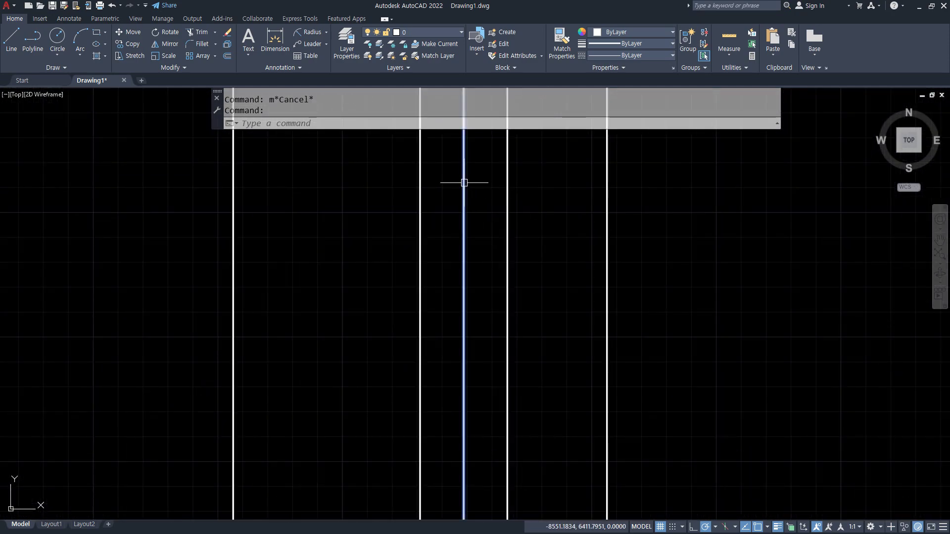
pyautogui.click(432, 32)
pyautogui.click(432, 79)
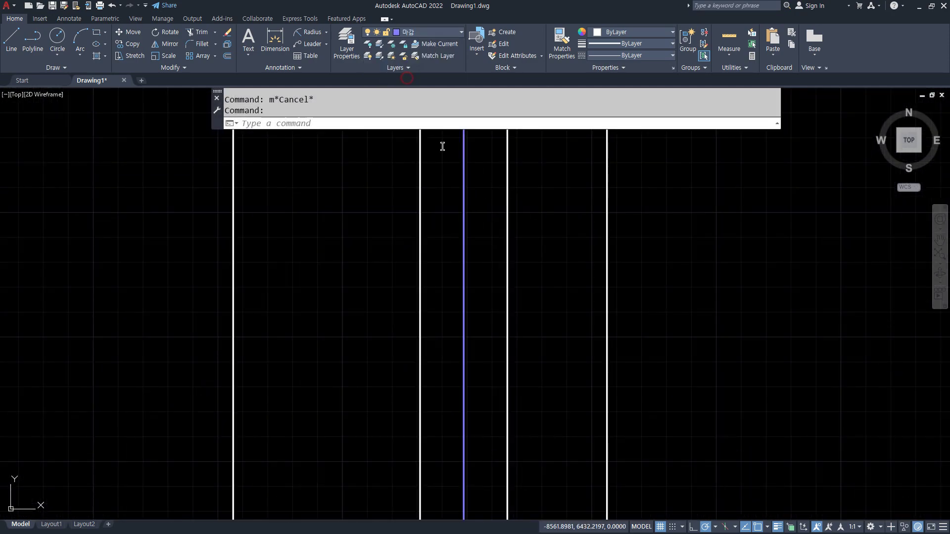
pyautogui.press('Escape')
# Copy the whole vertical section horizontally to the right, leaving a narrow gap beside the original
pyautogui.scroll(-9, 465, 206)
pyautogui.moveTo(471, 208); pyautogui.dragTo(469, 246, button='middle')
pyautogui.scroll(2, 469, 245)
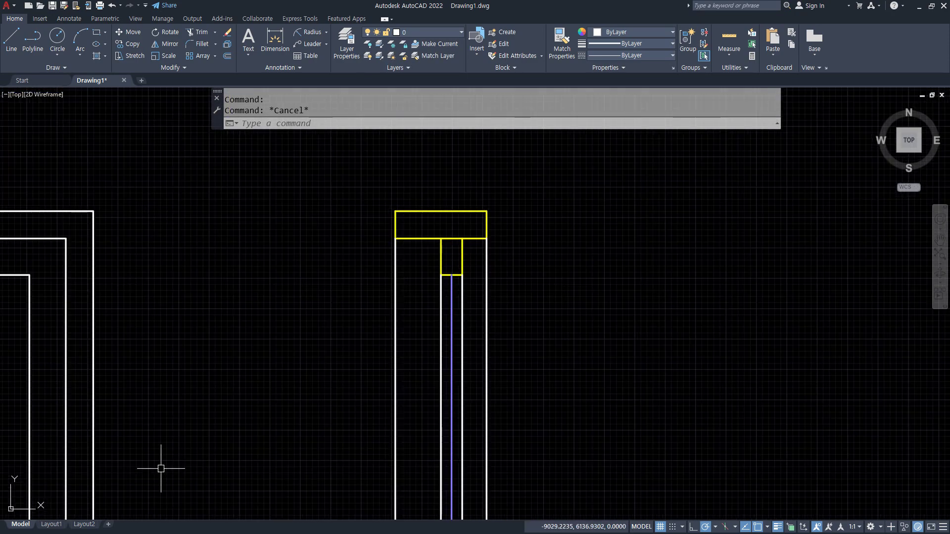
pyautogui.scroll(-3, 435, 406)
pyautogui.moveTo(435, 406); pyautogui.dragTo(477, 297, button='middle')
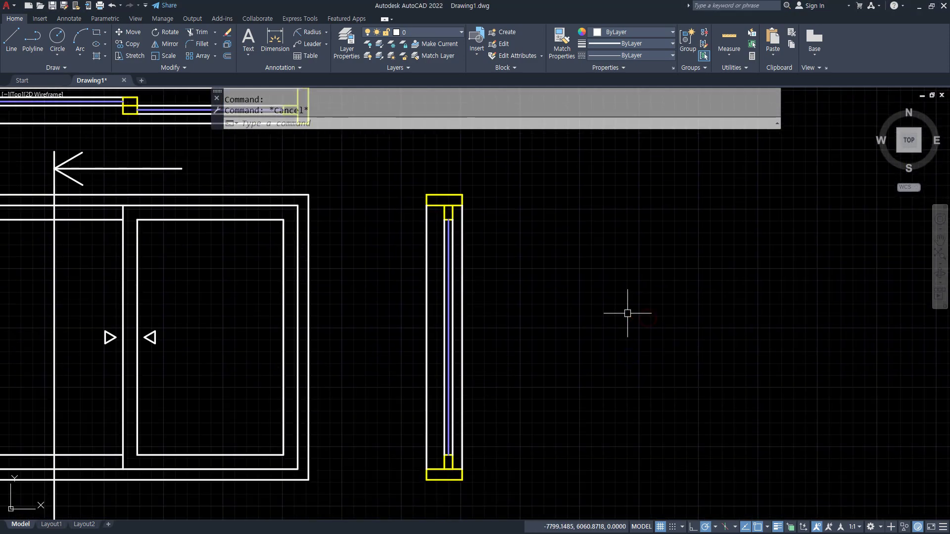
pyautogui.write('cp')
pyautogui.press('Return')
pyautogui.click(380, 173)
pyautogui.click(541, 443)
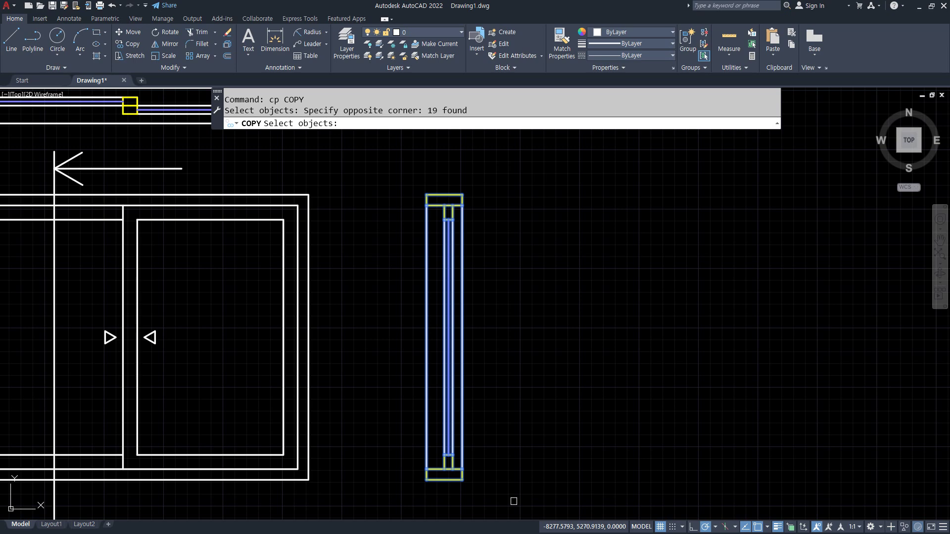
pyautogui.press('Return')
pyautogui.click(426, 479)
pyautogui.click(483, 480)
pyautogui.press('Return')
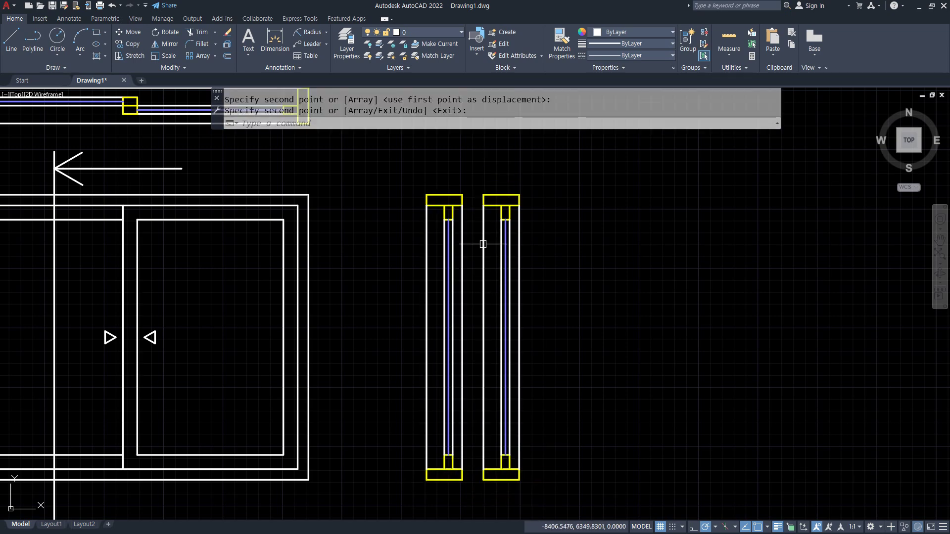
# Stretch the copied section's upper sash rail and the head frame's lower edge upward by 15
pyautogui.scroll(5, 495, 198)
pyautogui.write('s')
pyautogui.press('Return')
pyautogui.click(655, 314)
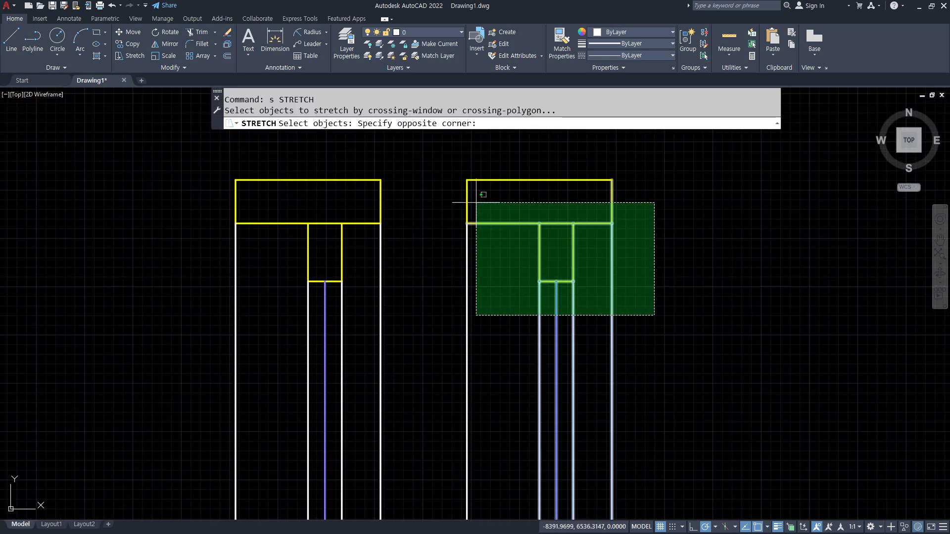
pyautogui.click(452, 198)
pyautogui.press('Return')
pyautogui.click(808, 89)
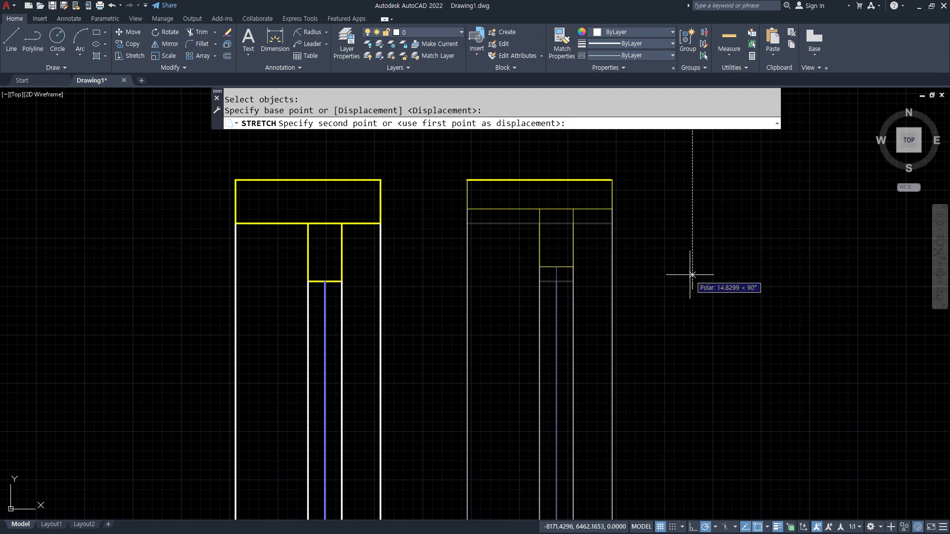
pyautogui.press('Return')
# Stretch the copied section's lower sash rail and the sill frame's upper edge downward by 15
pyautogui.scroll(-2, 662, 405)
pyautogui.moveTo(660, 410); pyautogui.dragTo(596, 116, button='middle')
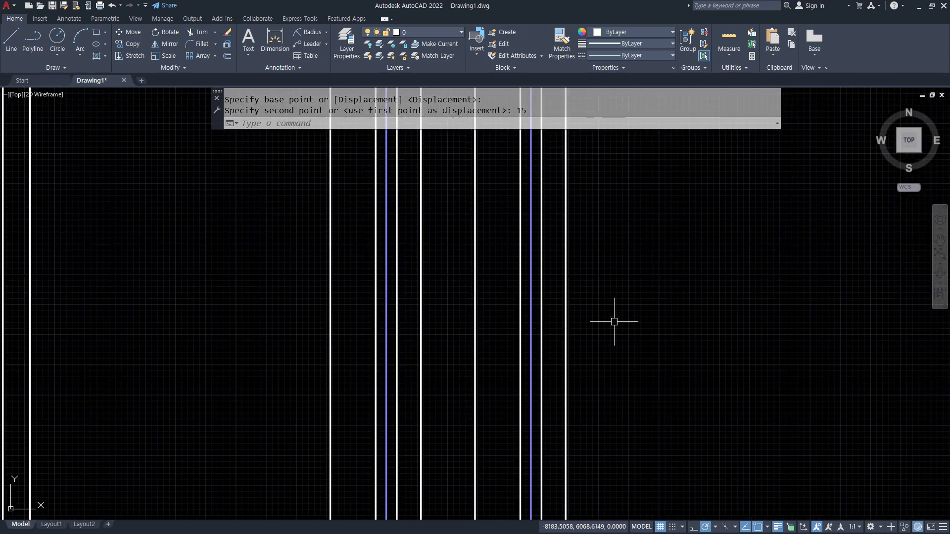
pyautogui.moveTo(615, 386); pyautogui.dragTo(587, 103, button='middle')
pyautogui.scroll(2, 596, 254)
pyautogui.moveTo(567, 330); pyautogui.dragTo(583, 276, button='middle')
pyautogui.write('s')
pyautogui.press('Return')
pyautogui.click(583, 281)
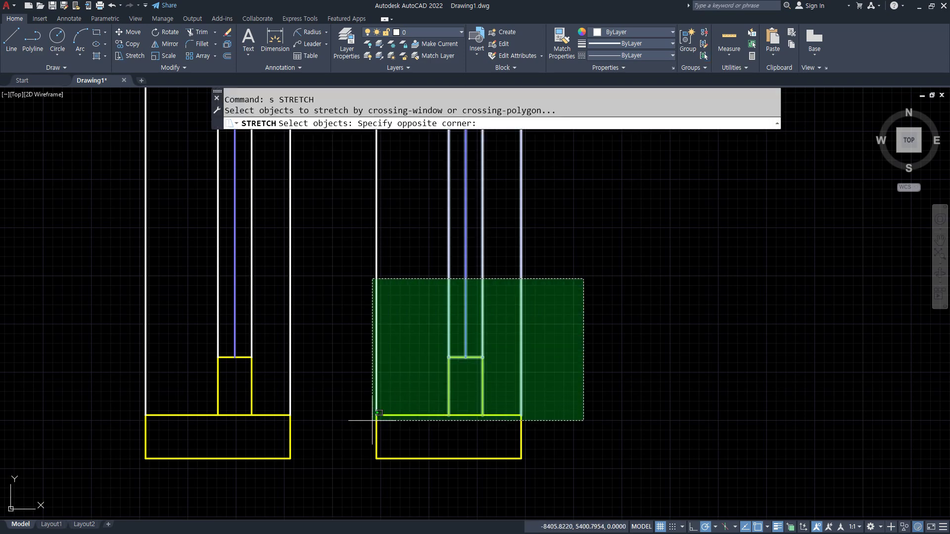
pyautogui.click(374, 414)
pyautogui.press('Return')
pyautogui.click(571, 299)
pyautogui.write('1')
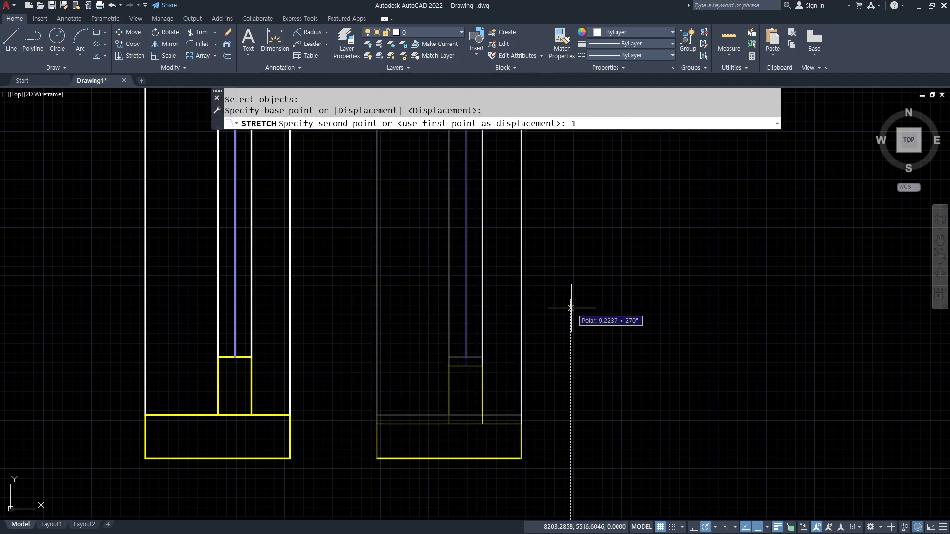
pyautogui.write('5')
pyautogui.press('Return')
# Move the copied vertical section by its lower-left corner onto the original section's lower-right corner so the two sit side by side
pyautogui.scroll(-4, 545, 414)
pyautogui.write('m')
pyautogui.press('Return')
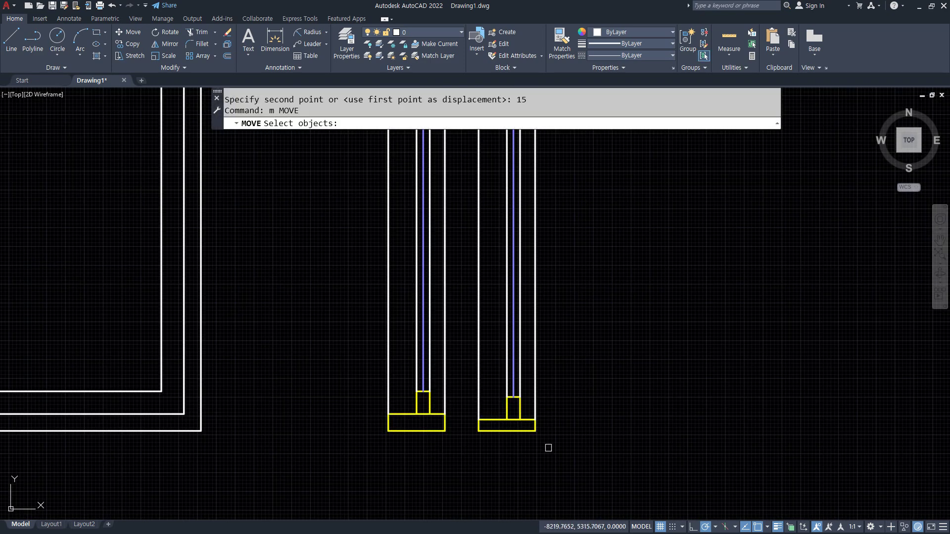
pyautogui.click(549, 448)
pyautogui.scroll(-2, 547, 418)
pyautogui.moveTo(541, 404); pyautogui.dragTo(536, 421, button='middle')
pyautogui.click(494, 150)
pyautogui.press('Return')
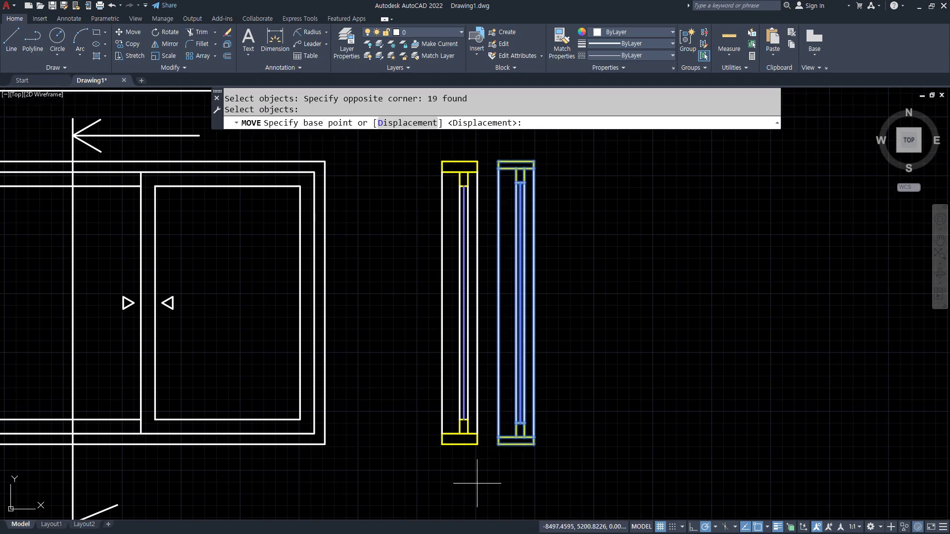
pyautogui.scroll(8, 524, 325)
pyautogui.click(547, 326)
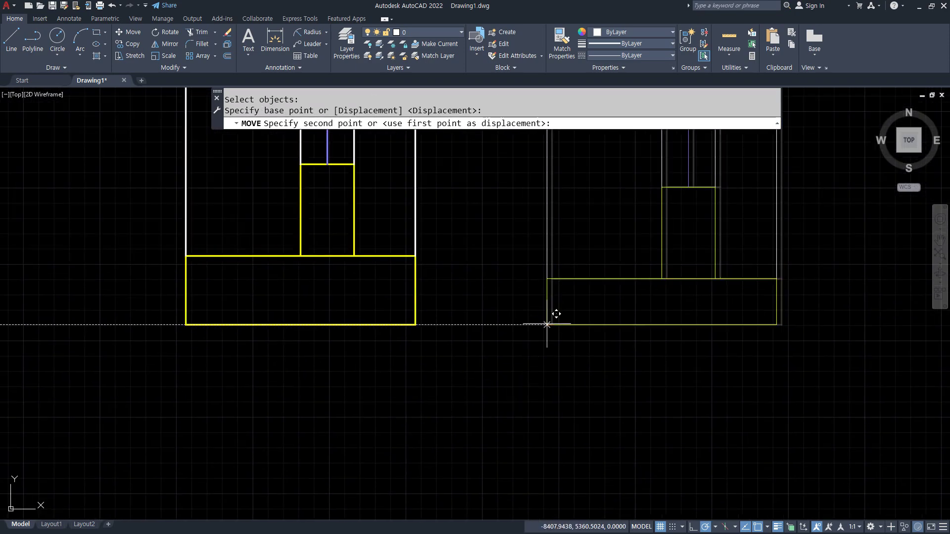
pyautogui.click(415, 325)
pyautogui.scroll(-8, 388, 379)
pyautogui.moveTo(364, 348); pyautogui.dragTo(363, 426, button='middle')
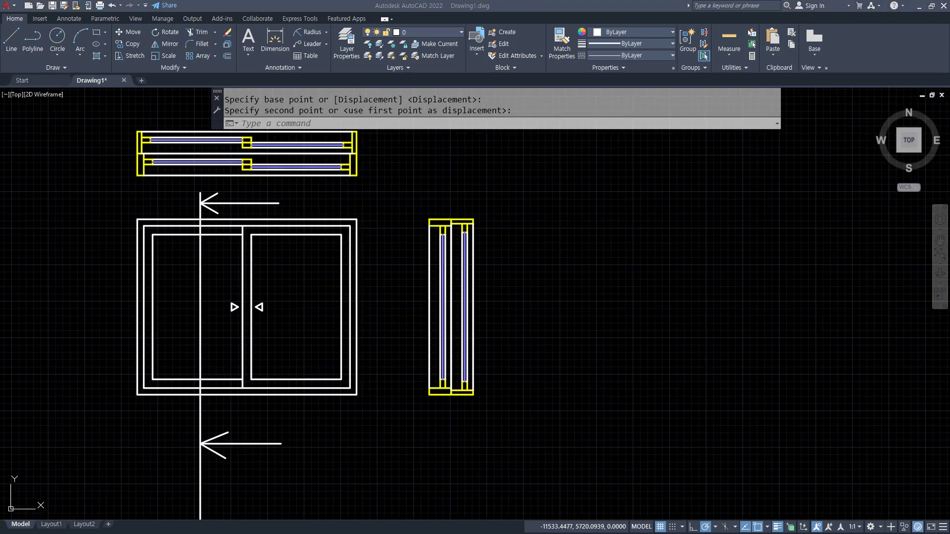
# Switch to the browser and examine the window reference drawings, comparing the two-panel 방창문 목재창 with the four-panel 네짝 미서기창 and its overall width
pyautogui.moveTo(0, 83)
pyautogui.mouseDown()
pyautogui.moveTo(113, 83)
pyautogui.moveTo(422, 46)
pyautogui.mouseUp()
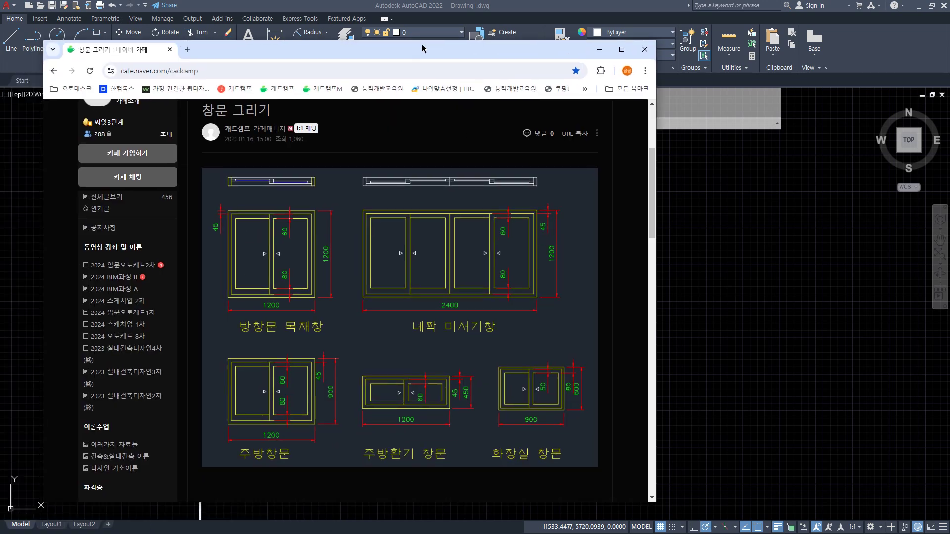
pyautogui.hotkey('ctrl', '2')
pyautogui.moveTo(458, 342)
pyautogui.mouseDown()
pyautogui.moveTo(410, 338)
pyautogui.moveTo(340, 261)
pyautogui.mouseUp()
pyautogui.moveTo(269, 320)
pyautogui.mouseDown()
pyautogui.moveTo(307, 192)
pyautogui.moveTo(313, 296)
pyautogui.mouseUp()
pyautogui.moveTo(510, 314)
pyautogui.mouseDown()
pyautogui.moveTo(540, 165)
pyautogui.moveTo(522, 354)
pyautogui.mouseUp()
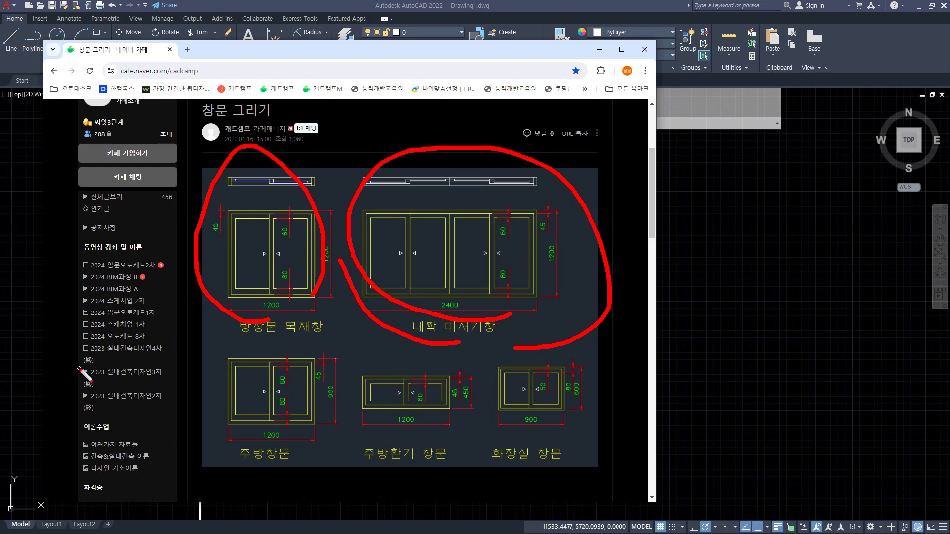
pyautogui.press('Escape')
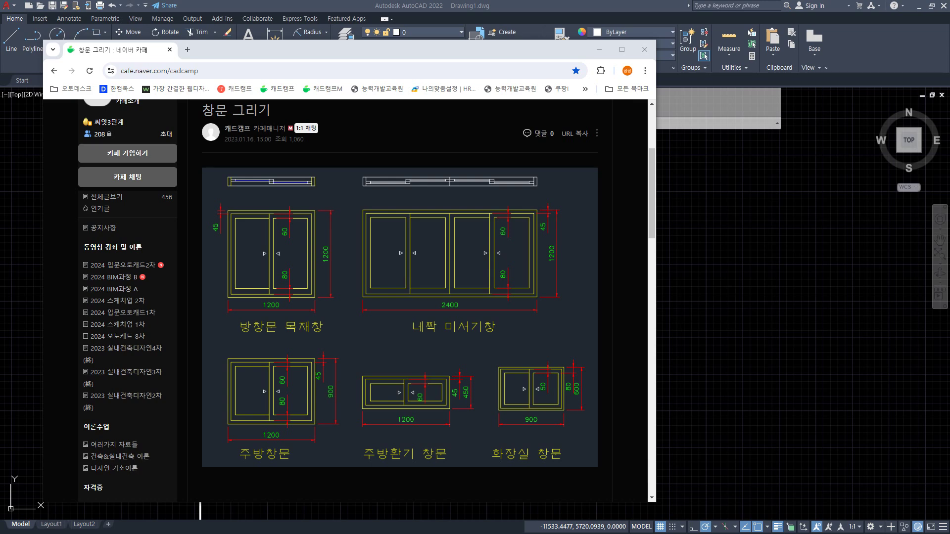
pyautogui.moveTo(466, 331)
pyautogui.mouseDown()
pyautogui.moveTo(438, 274)
pyautogui.moveTo(460, 330)
pyautogui.mouseUp()
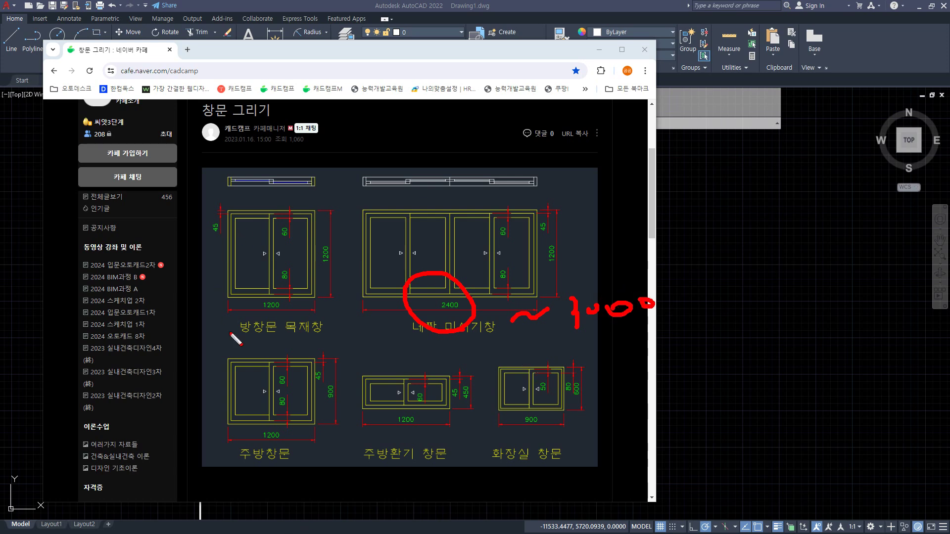
pyautogui.moveTo(253, 330)
pyautogui.mouseDown()
pyautogui.moveTo(324, 274)
pyautogui.moveTo(270, 330)
pyautogui.mouseUp()
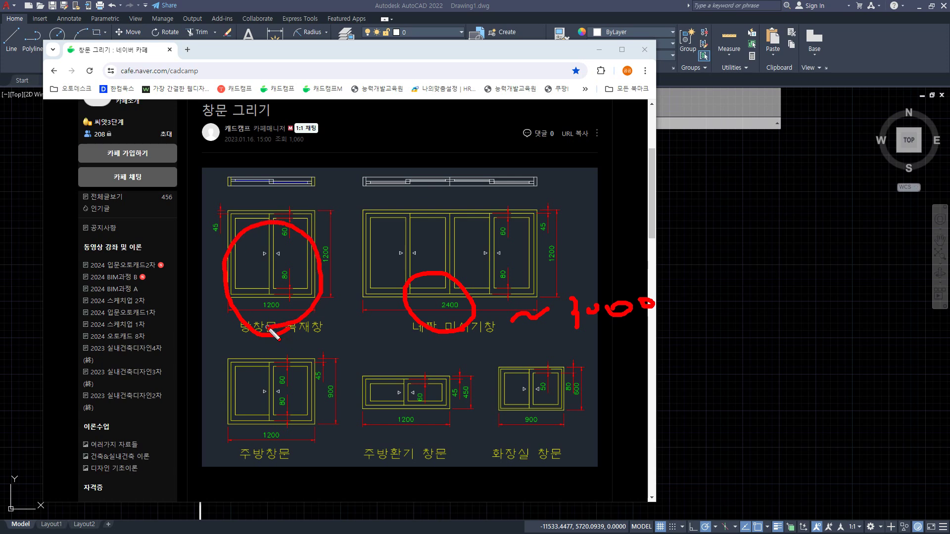
pyautogui.press('Escape')
# Switch to the calculator, divide 1500 by 2 and multiply the result by 4 to work out the four-panel window's width
pyautogui.moveTo(0, 146); pyautogui.dragTo(464, 119)
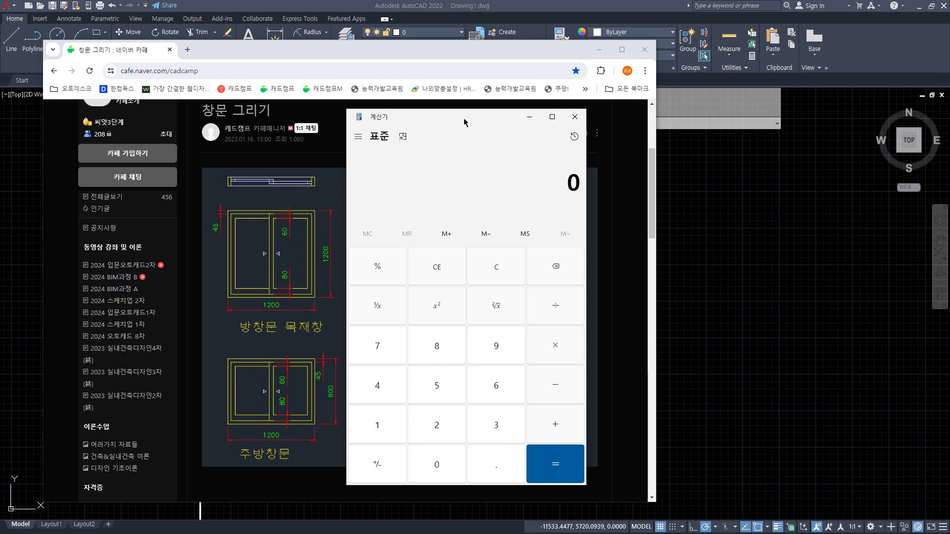
pyautogui.write('1500/')
pyautogui.write('2')
pyautogui.press('Return')
pyautogui.moveTo(464, 118); pyautogui.dragTo(187, 143)
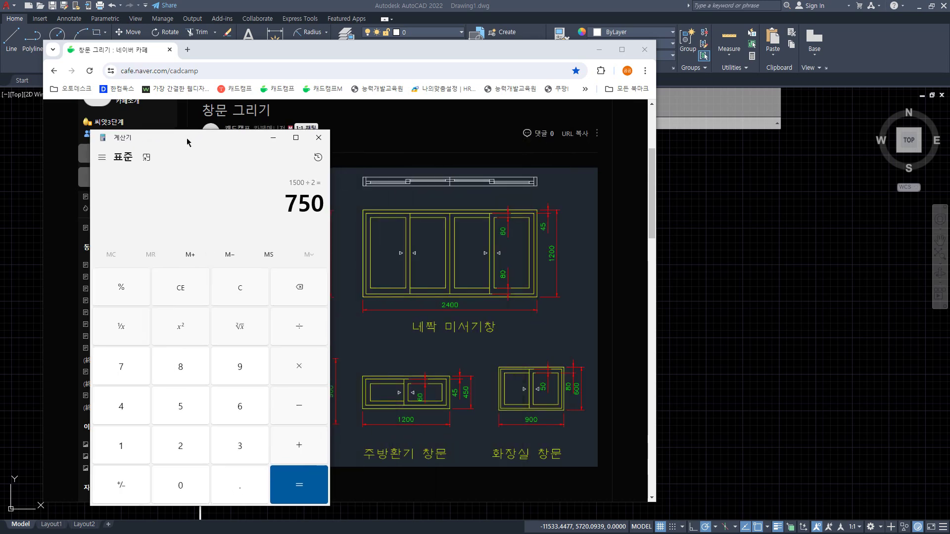
pyautogui.write('*4')
pyautogui.press('Return')
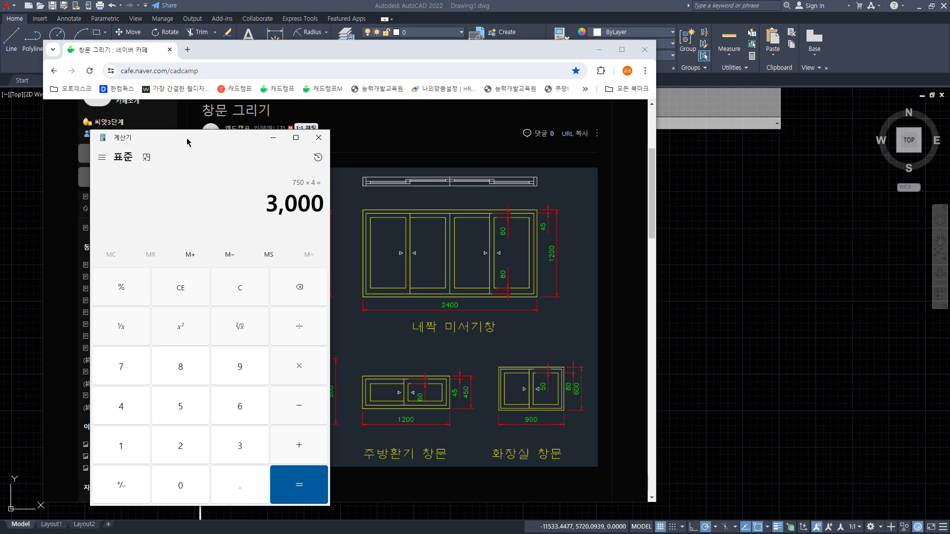
pyautogui.moveTo(187, 140); pyautogui.dragTo(0, 139)
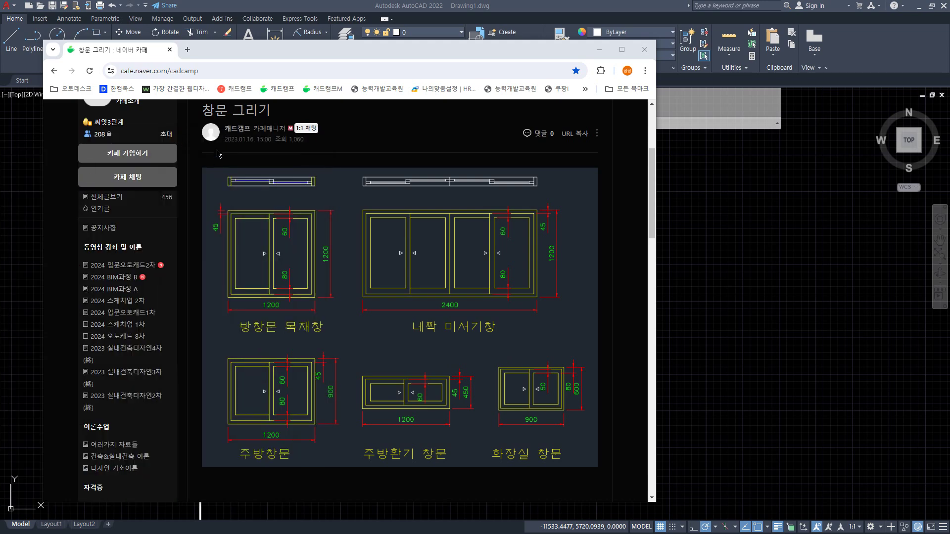
# Switch back to AutoCAD and draw a 3000 by 1200 rectangle to the right of the vertical sections as the new window's outer frame
pyautogui.moveTo(332, 58); pyautogui.dragTo(0, 89)
pyautogui.click(451, 242)
pyautogui.moveTo(638, 351); pyautogui.dragTo(365, 346, button='middle')
pyautogui.write('rec')
pyautogui.press('Return')
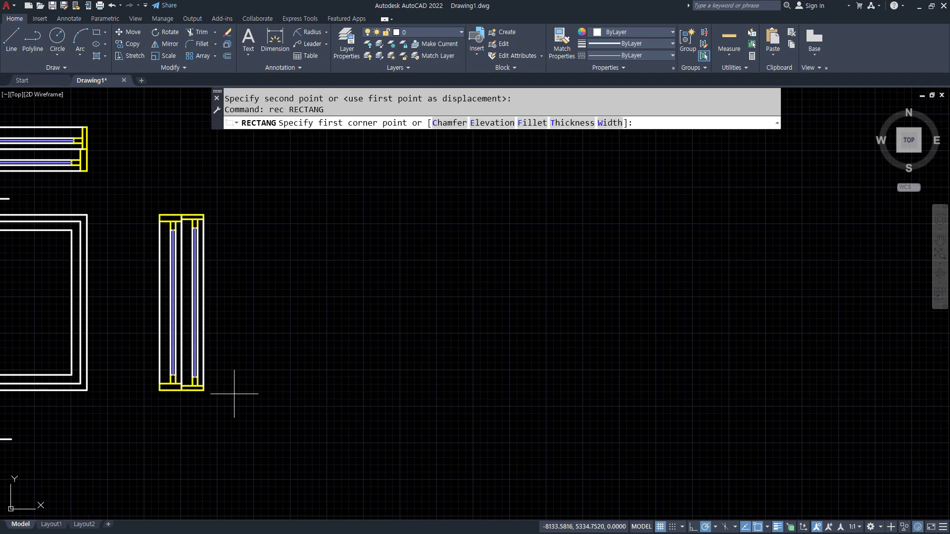
pyautogui.click(352, 390)
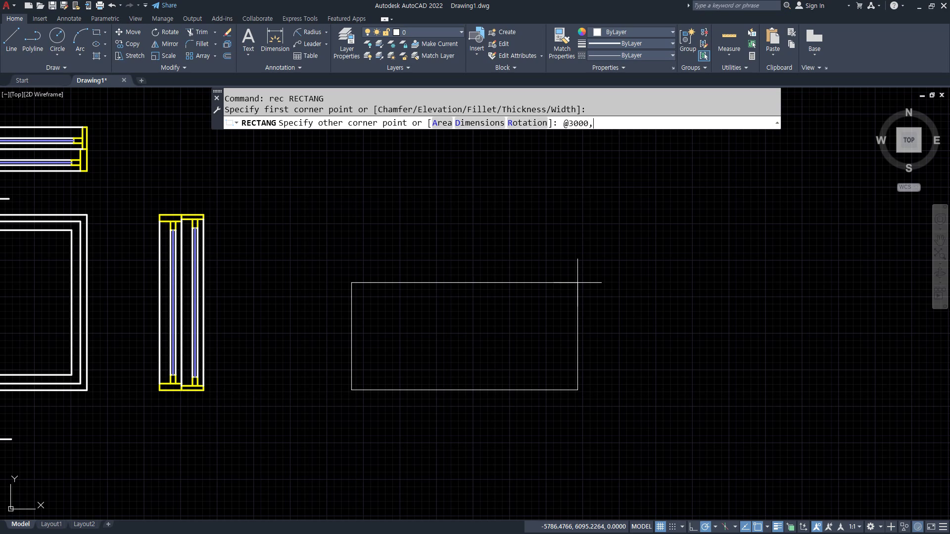
pyautogui.write('@3000,1200')
pyautogui.press('Return')
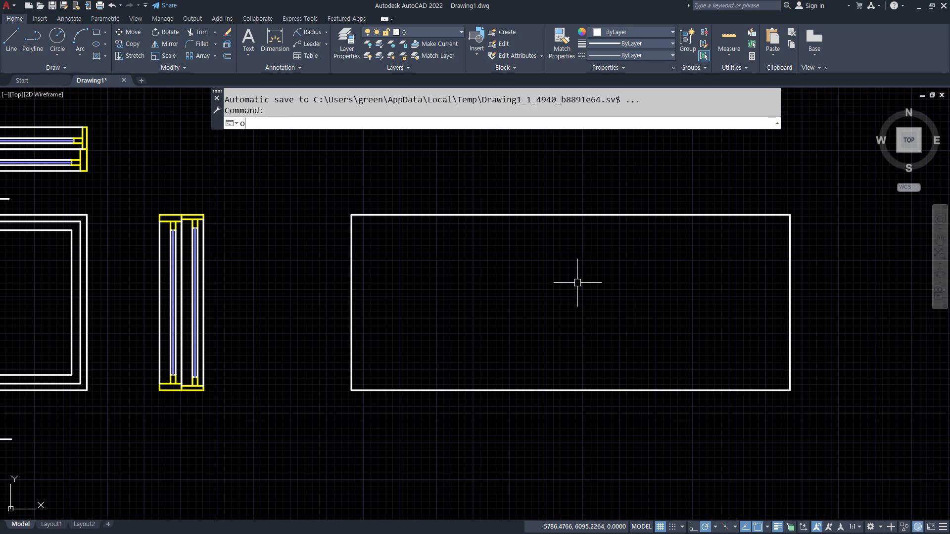
# Offset the 3000 by 1200 frame rectangle inward by 45
pyautogui.write('o')
pyautogui.press('Return')
pyautogui.write('45')
pyautogui.press('Return')
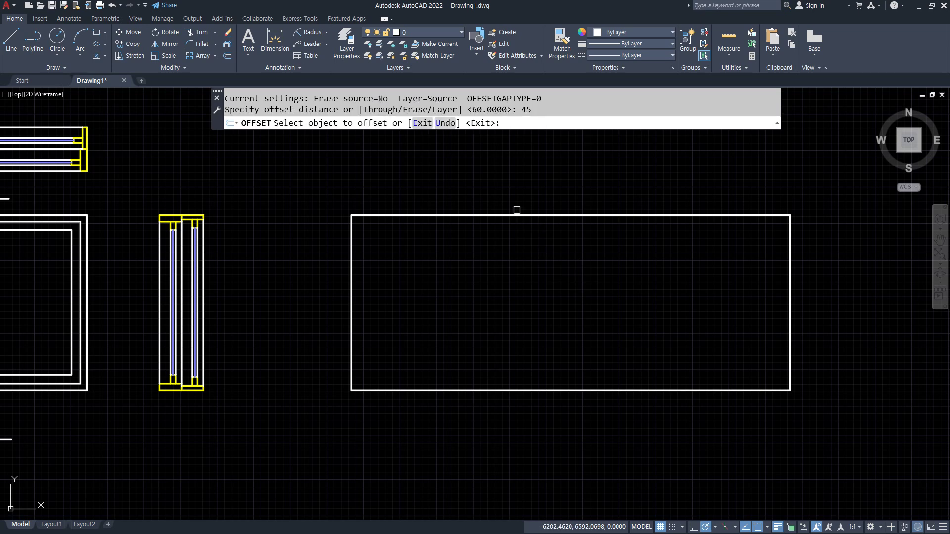
pyautogui.click(515, 215)
pyautogui.click(505, 265)
pyautogui.press('Return')
# Draw a rectangle from the inner frame's top-right corner to the midpoint of its bottom edge, covering the opening's right half
pyautogui.moveTo(604, 291); pyautogui.dragTo(509, 304, button='middle')
pyautogui.scroll(2, 653, 277)
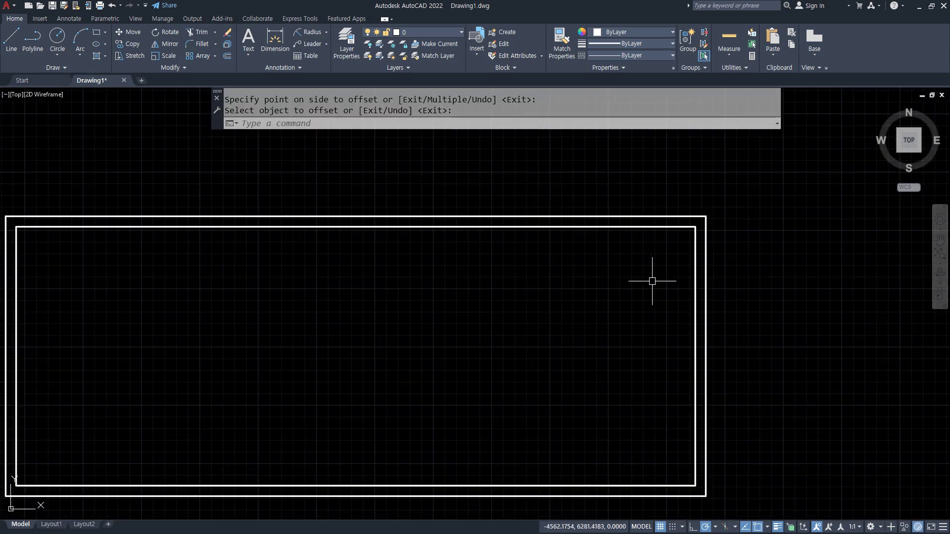
pyautogui.write('rec')
pyautogui.press('Return')
pyautogui.click(706, 193)
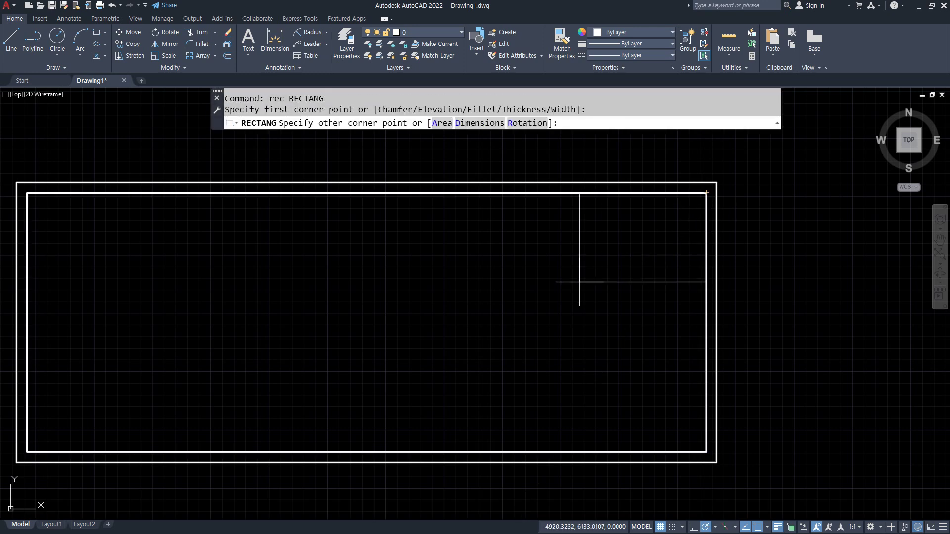
pyautogui.write('mid')
pyautogui.press('Return')
pyautogui.click(440, 450)
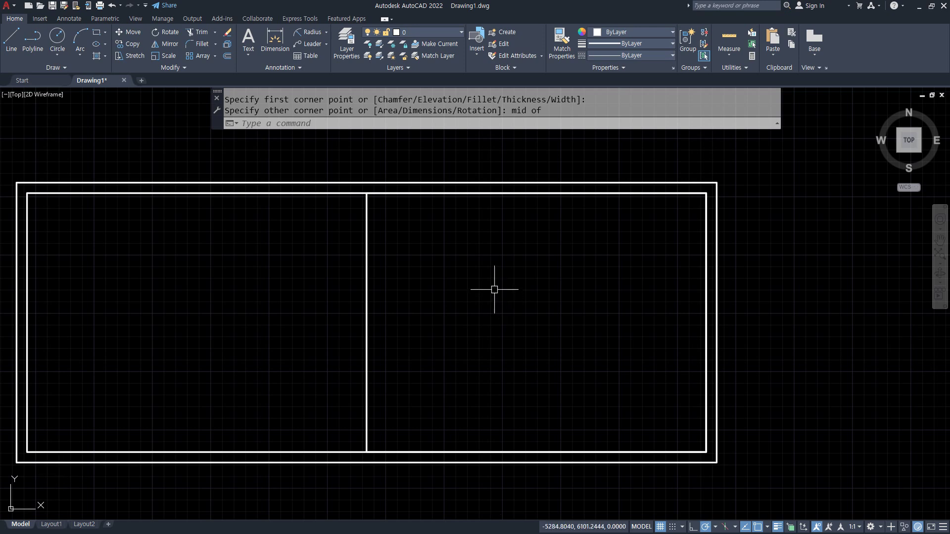
# Offset the right-half rectangle inward by 60
pyautogui.write('60')
pyautogui.press('Return')
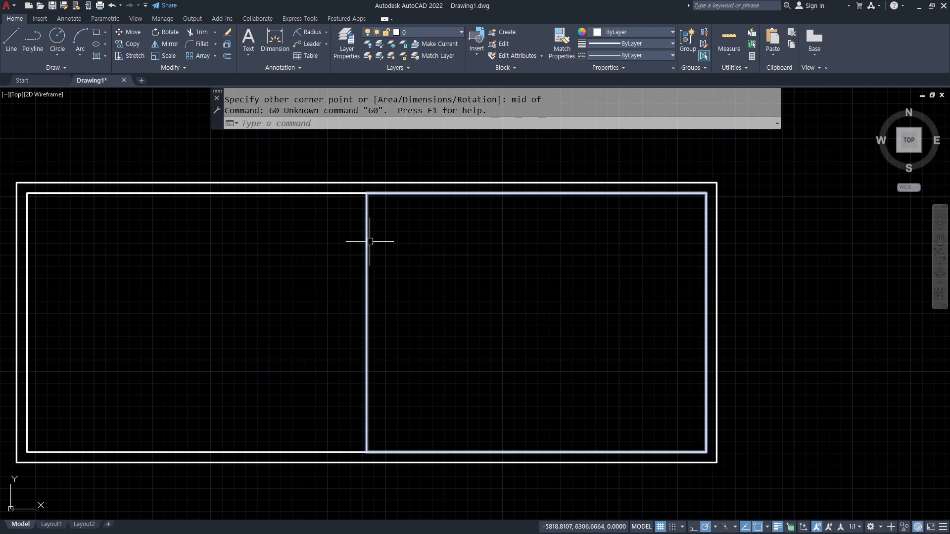
pyautogui.write('o')
pyautogui.press('Return')
pyautogui.write('60')
pyautogui.press('Return')
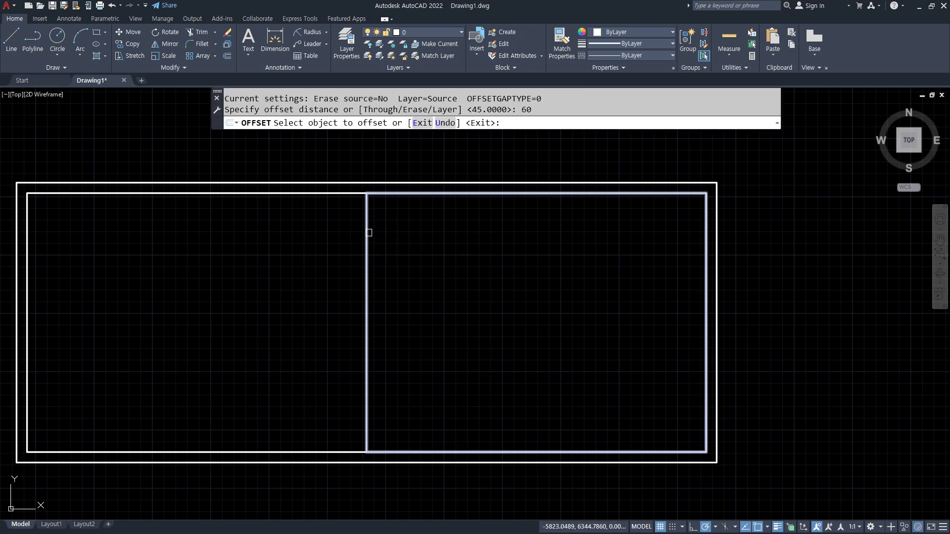
pyautogui.click(369, 231)
pyautogui.click(586, 251)
pyautogui.press('Return')
# Draw a vertical line from the midpoint of the right-half rectangle's top edge down to its bottom edge
pyautogui.write('l')
pyautogui.press('Return')
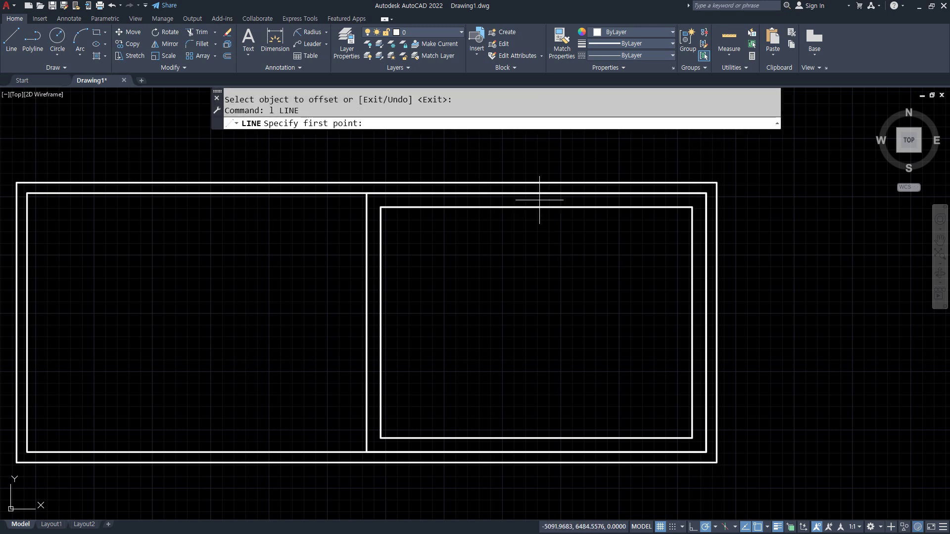
pyautogui.write('mi')
pyautogui.press('Return')
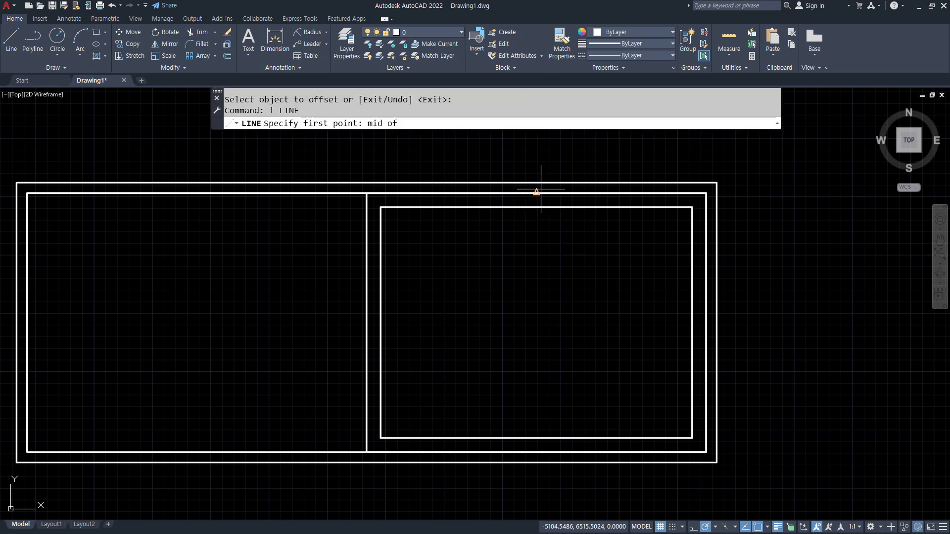
pyautogui.click(538, 192)
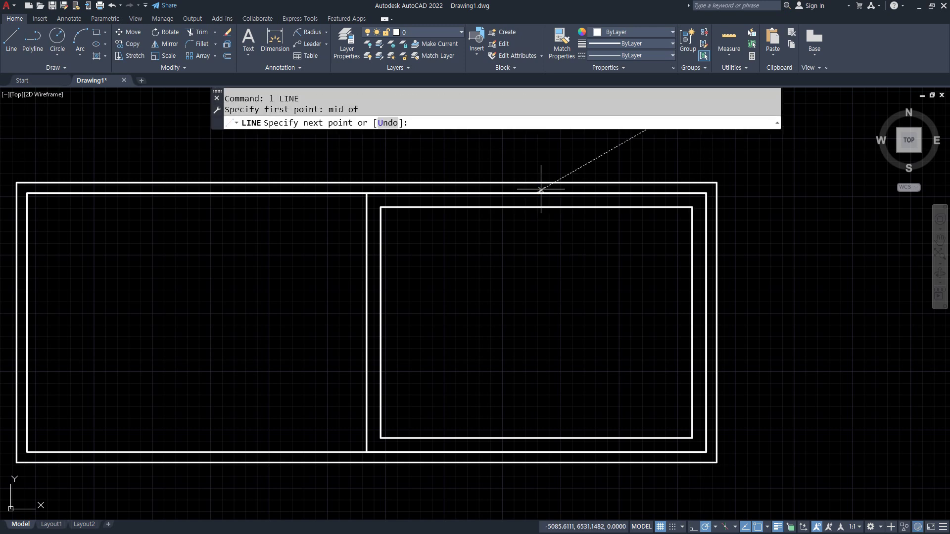
pyautogui.click(537, 452)
pyautogui.press('Return')
# Offset the vertical centre line by 30 to both sides and erase the original centre line
pyautogui.write('o')
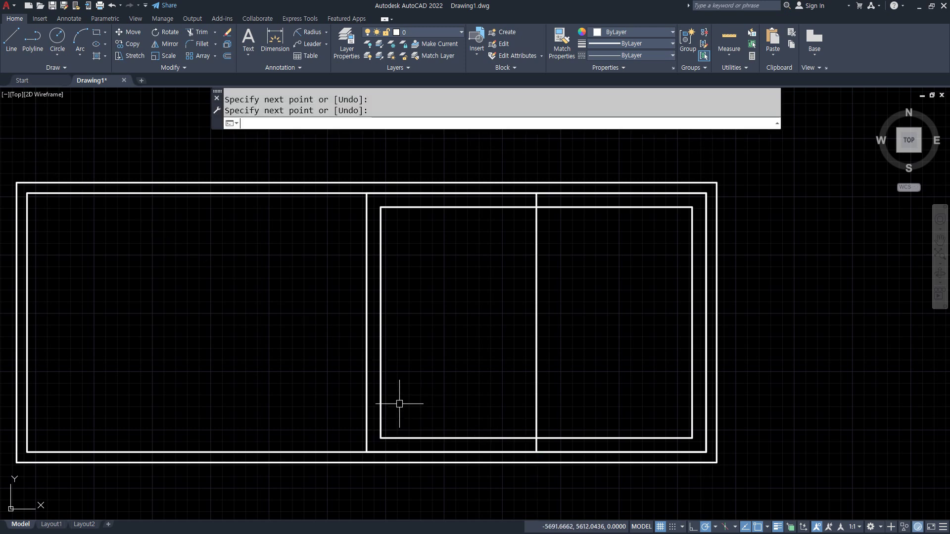
pyautogui.press('Return')
pyautogui.write('30')
pyautogui.press('Return')
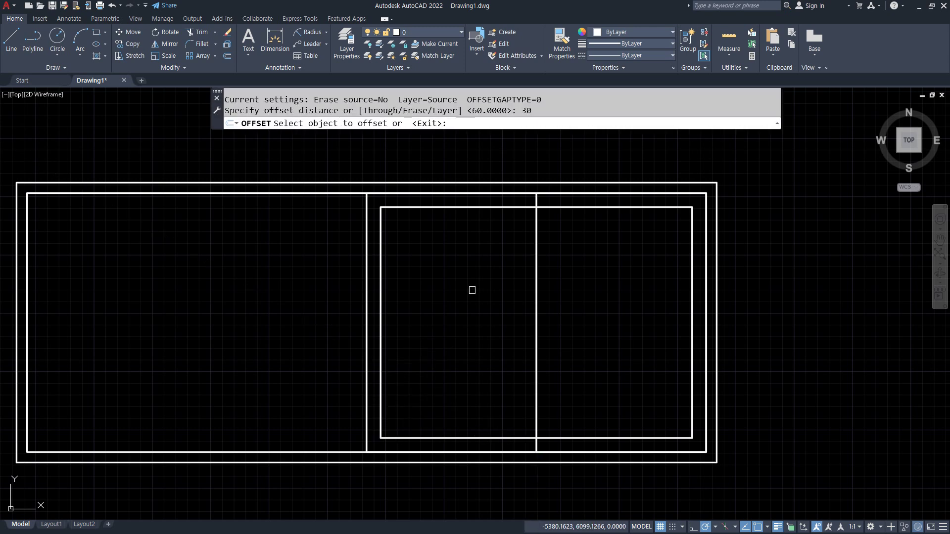
pyautogui.click(537, 289)
pyautogui.click(579, 290)
pyautogui.click(536, 297)
pyautogui.click(494, 295)
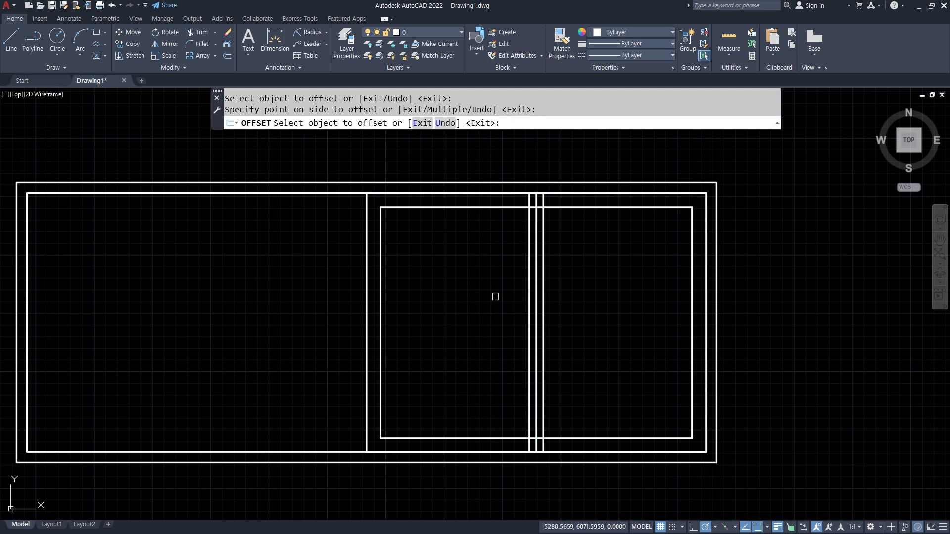
pyautogui.press('Return')
pyautogui.press('Delete')
# Trim the inner rectangle's edges between the two offset lines and the right line's ends beyond that rectangle
pyautogui.write('tr')
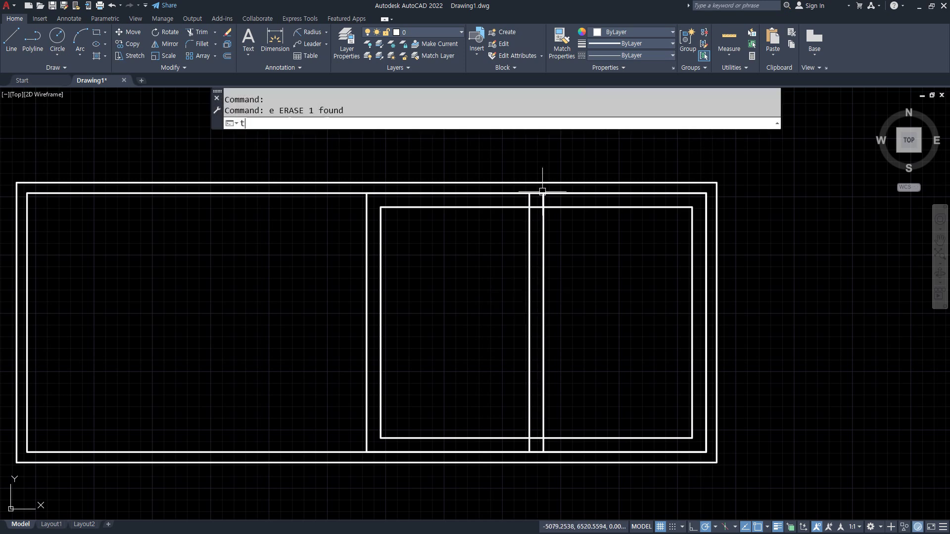
pyautogui.press('space')
pyautogui.click(537, 206)
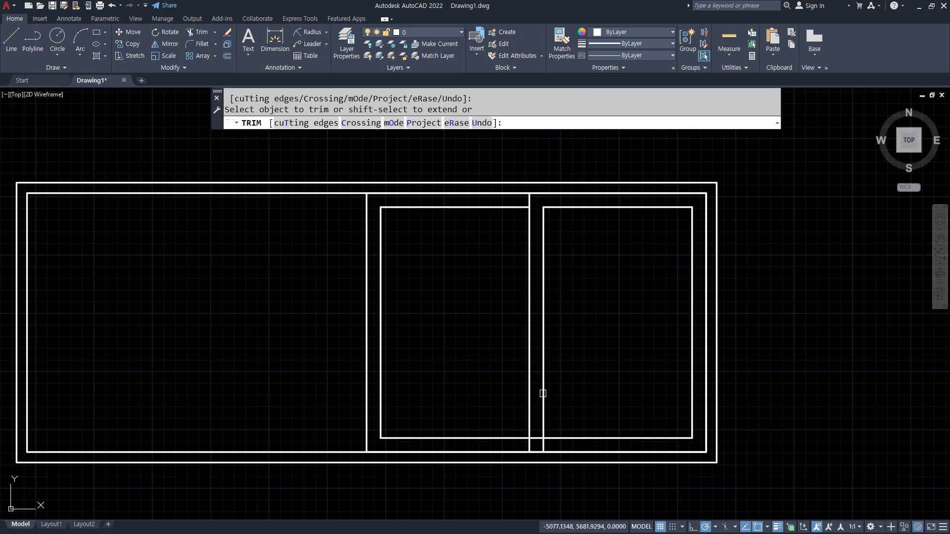
pyautogui.click(543, 443)
pyautogui.press('Return')
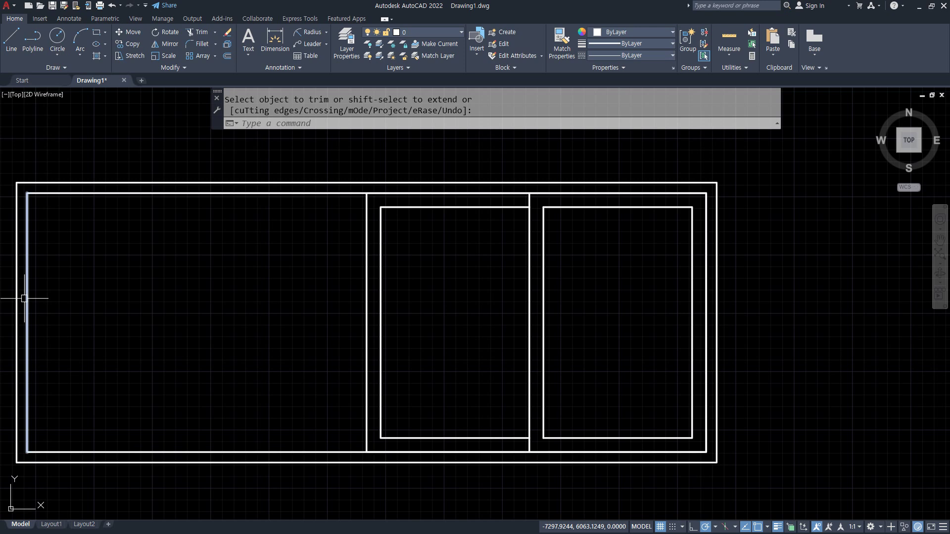
# Mirror the right half's panel outlines about the window's vertical centre line, keeping the originals, to complete the four-panel elevation
pyautogui.write('mi')
pyautogui.press('Return')
pyautogui.click(583, 258)
pyautogui.click(269, 310)
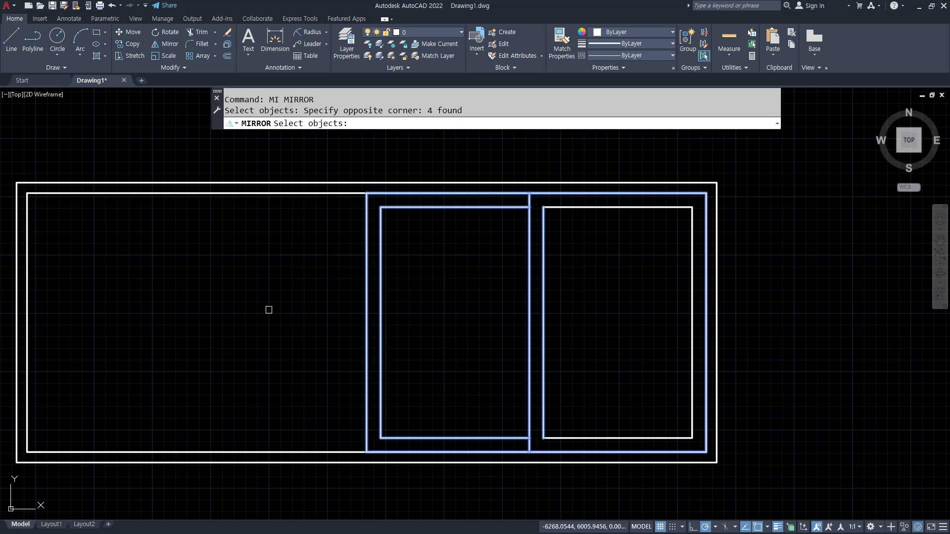
pyautogui.click(493, 152)
pyautogui.click(697, 481)
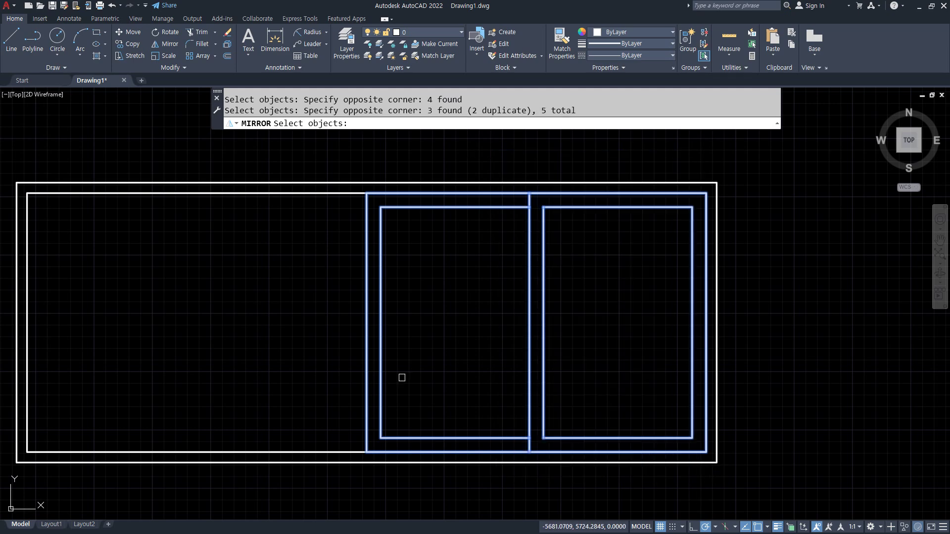
pyautogui.press('Return')
pyautogui.click(366, 193)
pyautogui.click(363, 418)
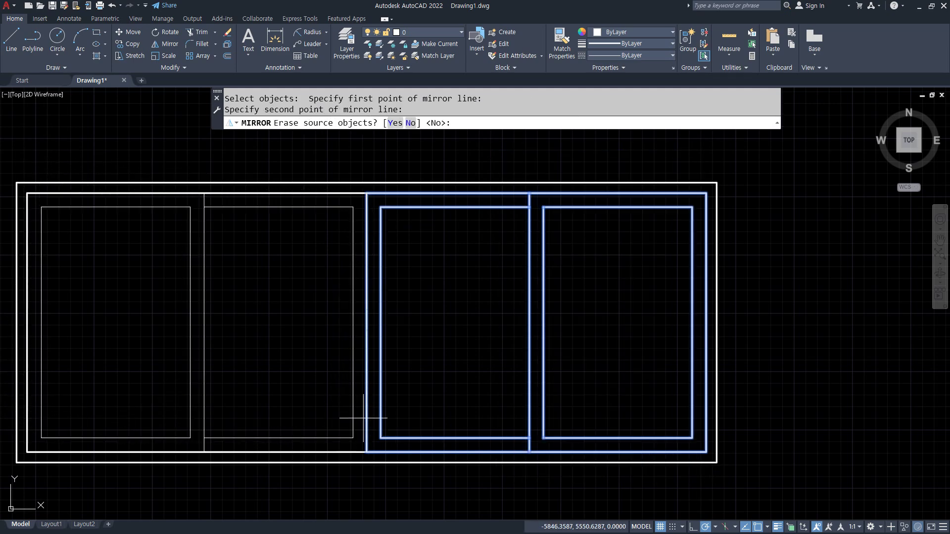
pyautogui.press('Return')
pyautogui.scroll(-2, 493, 386)
pyautogui.moveTo(495, 388); pyautogui.dragTo(497, 314, button='middle')
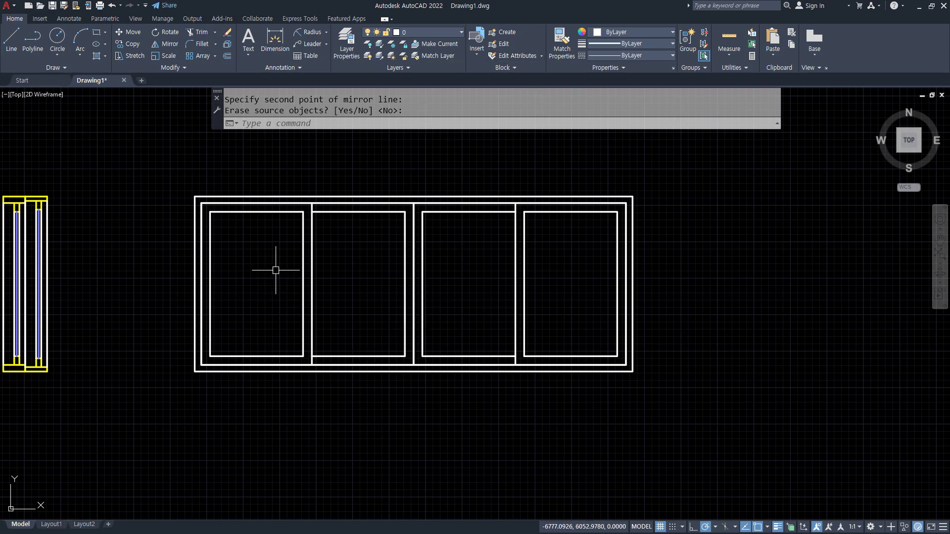
pyautogui.scroll(-2, 138, 267)
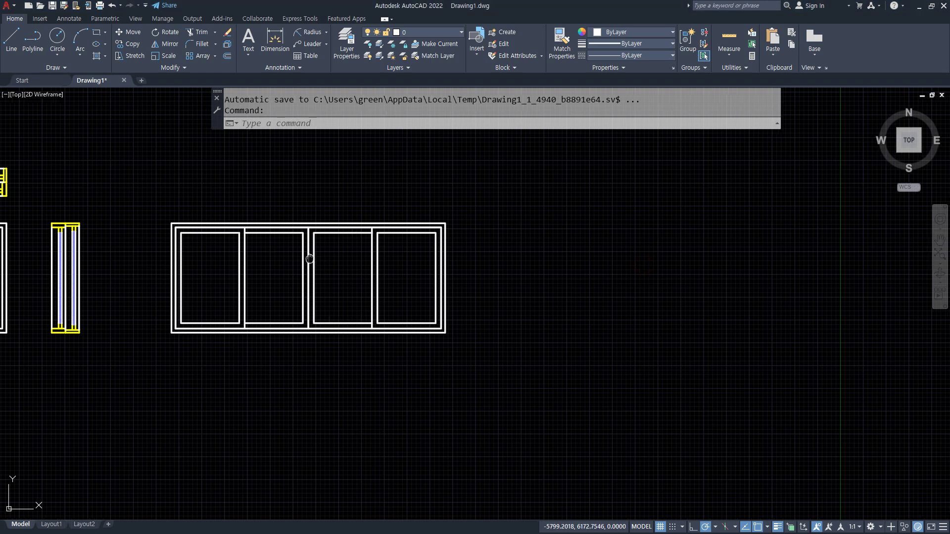
pyautogui.moveTo(230, 370)
pyautogui.mouseDown()
pyautogui.moveTo(182, 235)
pyautogui.moveTo(422, 324)
pyautogui.moveTo(285, 370)
pyautogui.mouseUp()
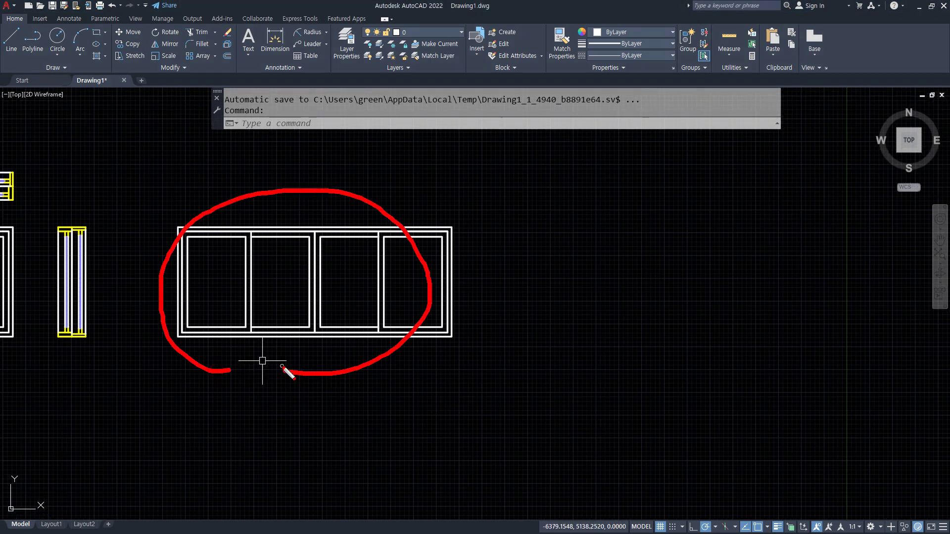
# Draw a 3000 by 2400 rectangle to the right of the four-panel window, aligned with its bottom edge
pyautogui.scroll(-2, 562, 361)
pyautogui.moveTo(562, 361); pyautogui.dragTo(384, 367, button='middle')
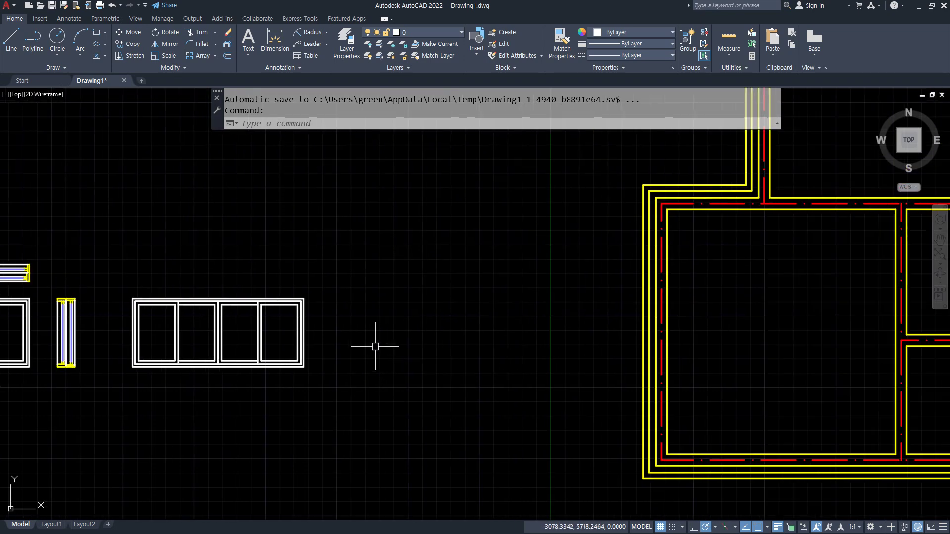
pyautogui.scroll(2, 361, 346)
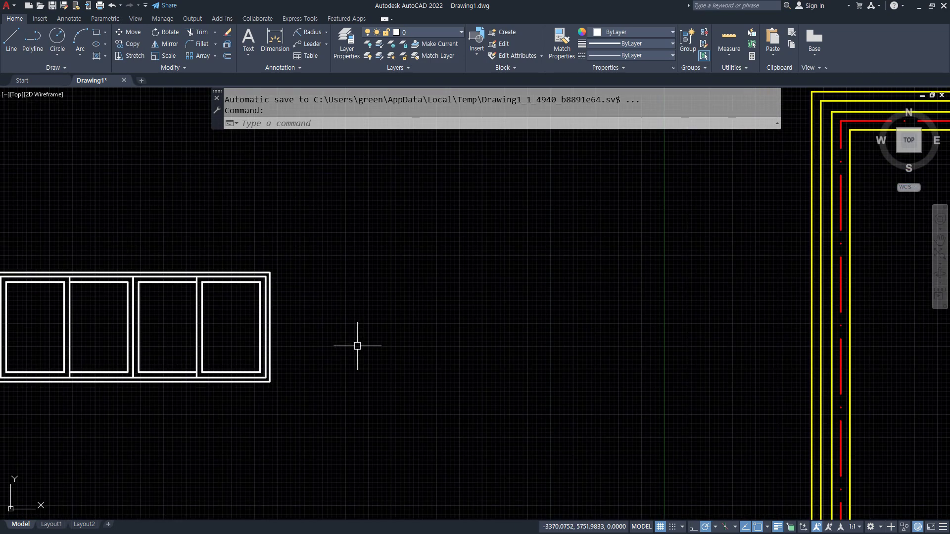
pyautogui.moveTo(376, 366); pyautogui.dragTo(313, 376, button='middle')
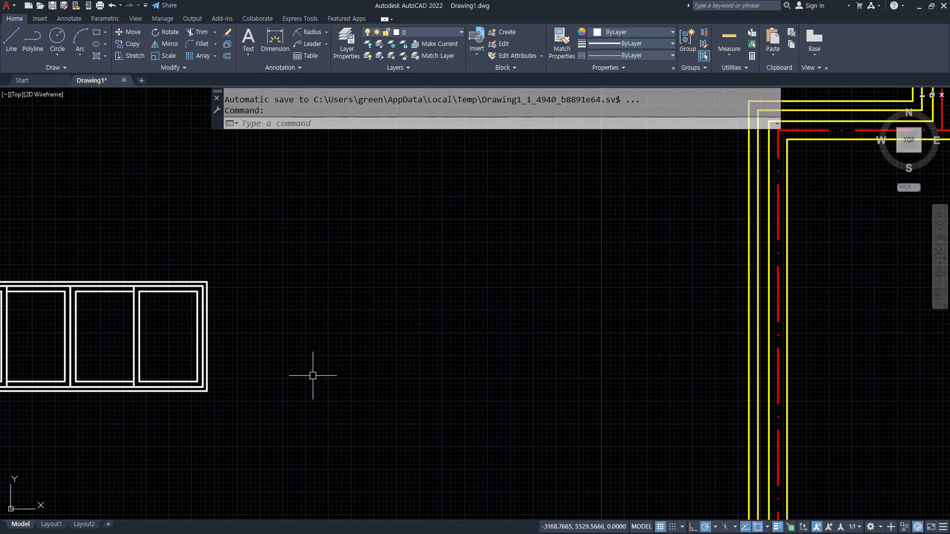
pyautogui.write('rec')
pyautogui.press('Return')
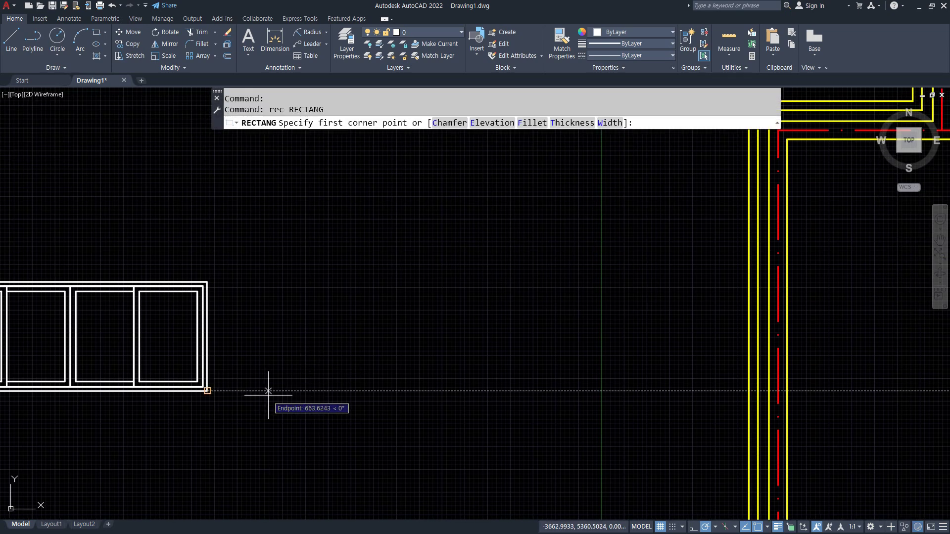
pyautogui.click(269, 391)
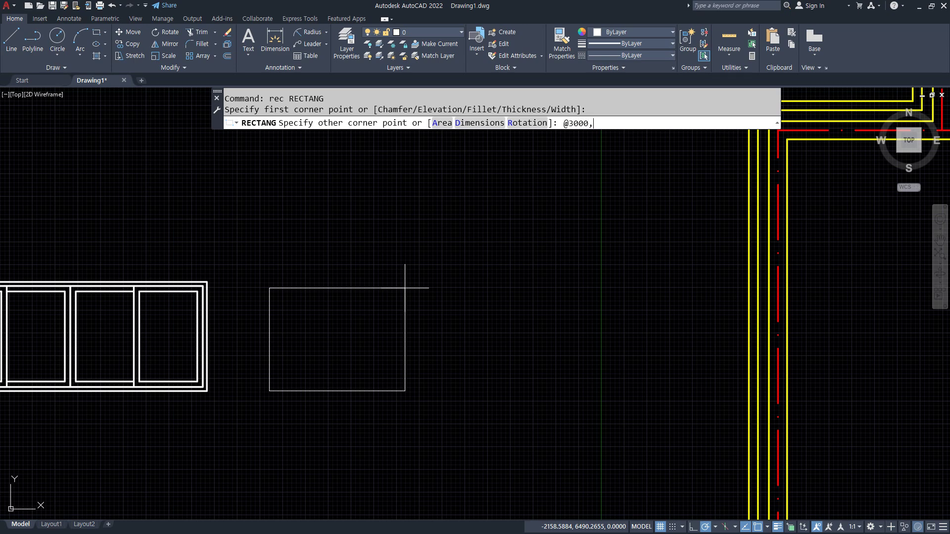
pyautogui.write('@3000,2400')
pyautogui.press('Return')
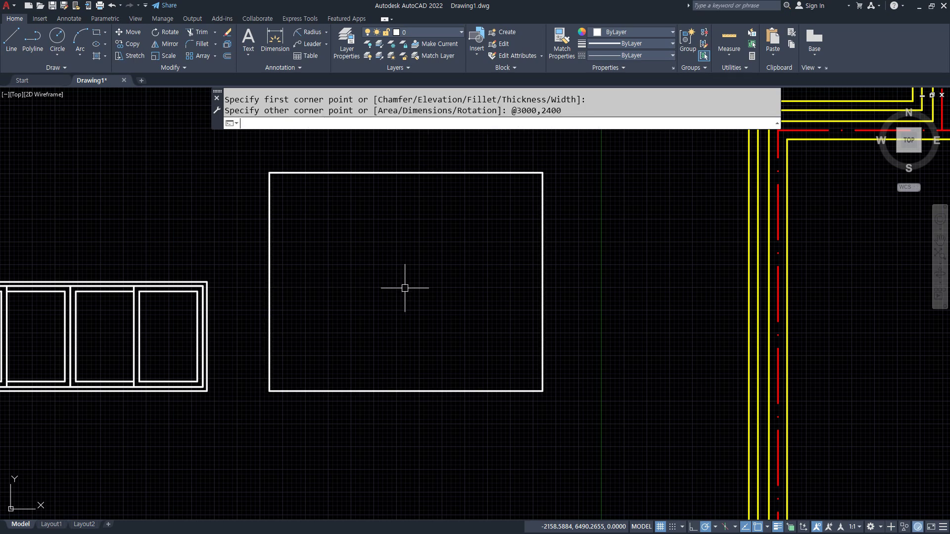
# Move the 3000 by 2400 rectangle horizontally into the empty space left of the two-panel window drawings
pyautogui.scroll(-4, 405, 288)
pyautogui.moveTo(346, 323); pyautogui.dragTo(439, 319, button='middle')
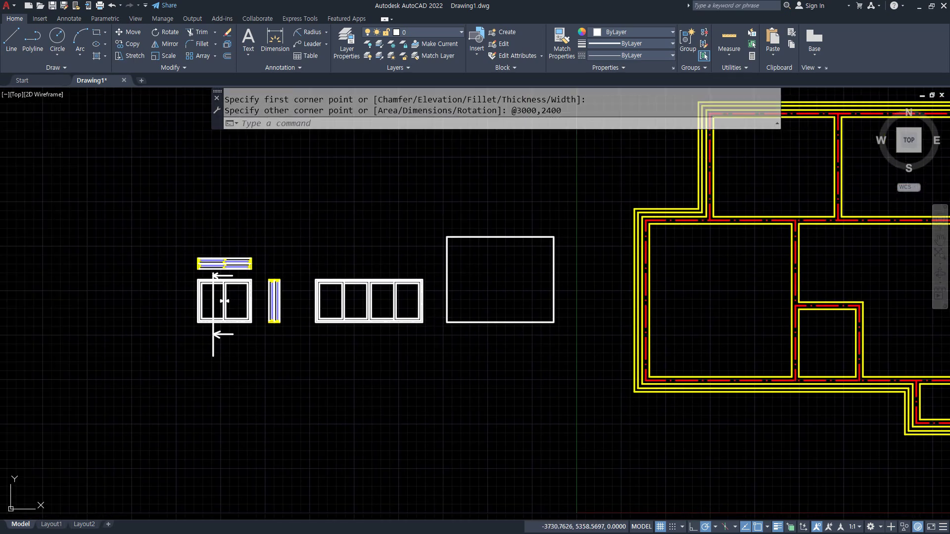
pyautogui.write('m')
pyautogui.press('Return')
pyautogui.click(463, 322)
pyautogui.press('Return')
pyautogui.click(503, 278)
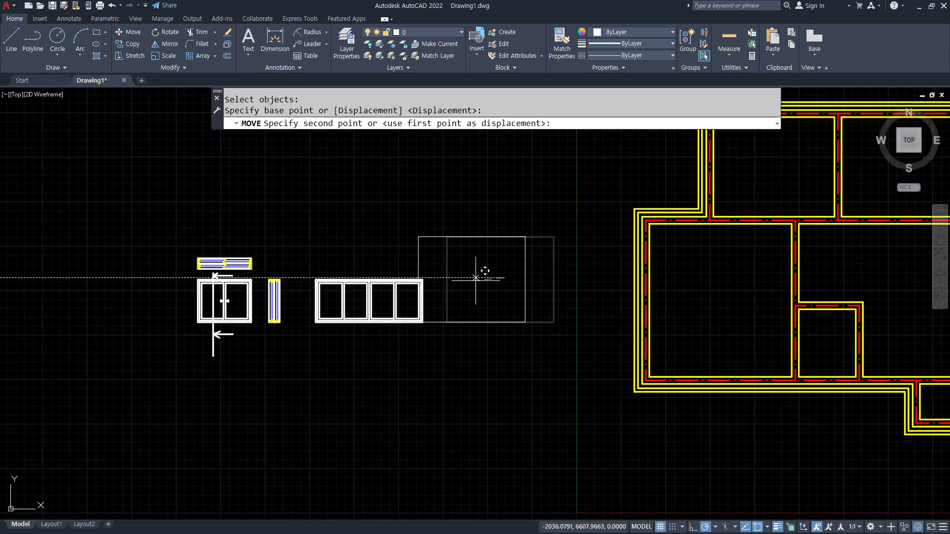
pyautogui.click(87, 277)
# Copy the 3000 by 2400 rectangle about 3610 horizontally to its left
pyautogui.moveTo(85, 275); pyautogui.dragTo(309, 277, button='middle')
pyautogui.write('c')
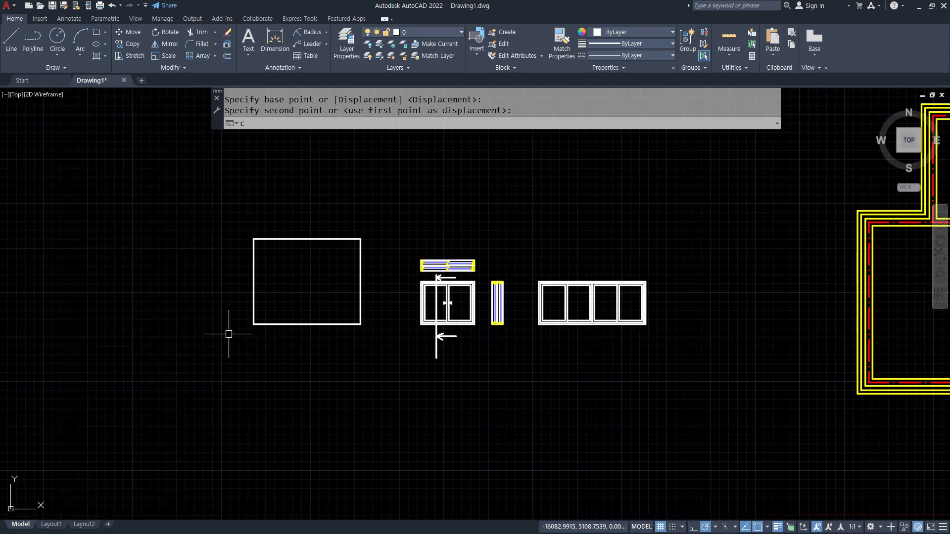
pyautogui.write('p')
pyautogui.press('Return')
pyautogui.click(272, 324)
pyautogui.press('Return')
pyautogui.click(313, 293)
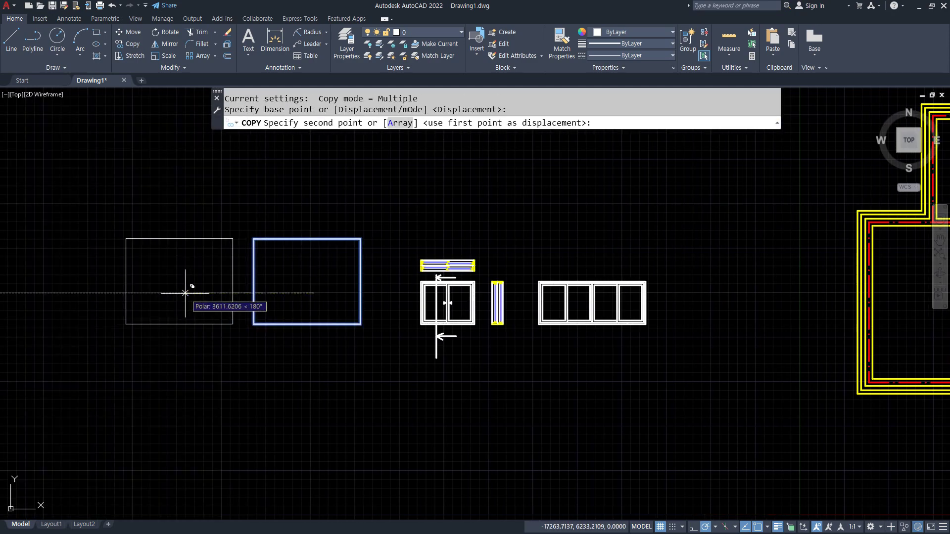
pyautogui.click(185, 293)
pyautogui.scroll(4, 185, 293)
pyautogui.moveTo(167, 309); pyautogui.dragTo(281, 342, button='middle')
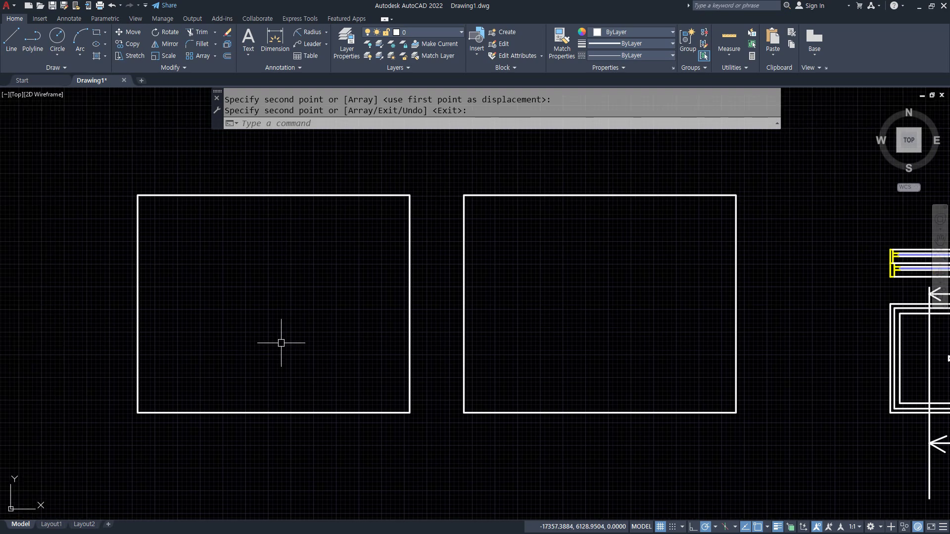
pyautogui.press('Escape')
# Offset the copied left rectangle inward by 45
pyautogui.write('o')
pyautogui.press('Return')
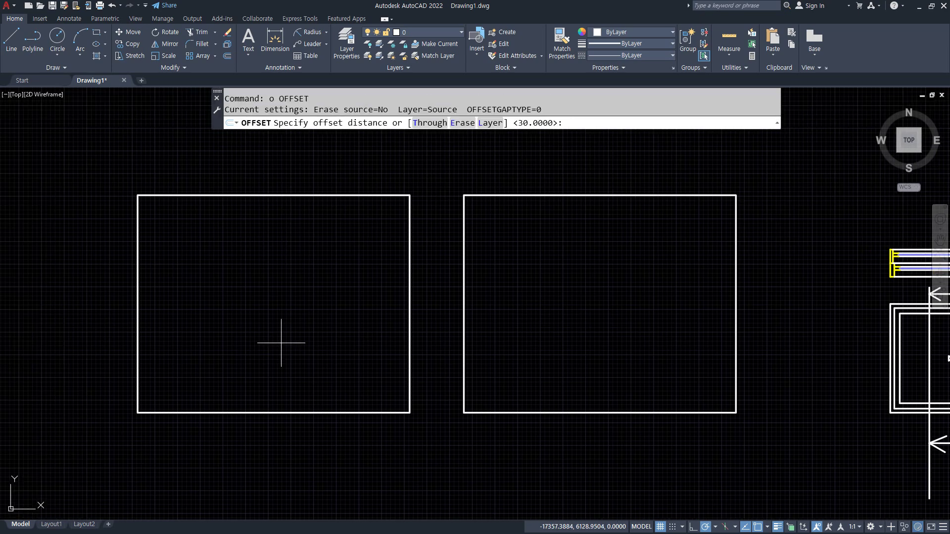
pyautogui.write('45')
pyautogui.press('Return')
pyautogui.click(271, 197)
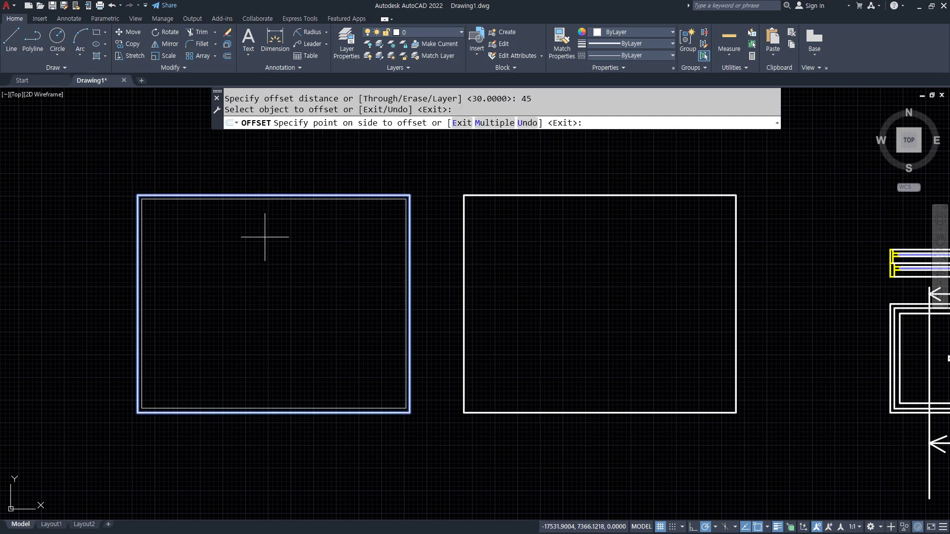
pyautogui.click(263, 240)
pyautogui.press('Return')
# Draw a rectangle over the inner frame's right half, from its top-right corner to the midpoint of its bottom edge
pyautogui.write('rec')
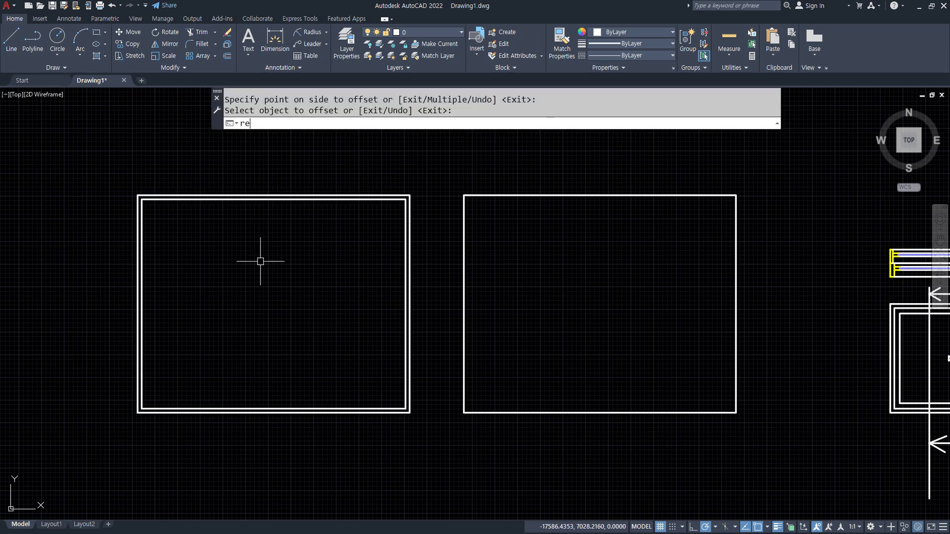
pyautogui.press('Return')
pyautogui.click(405, 200)
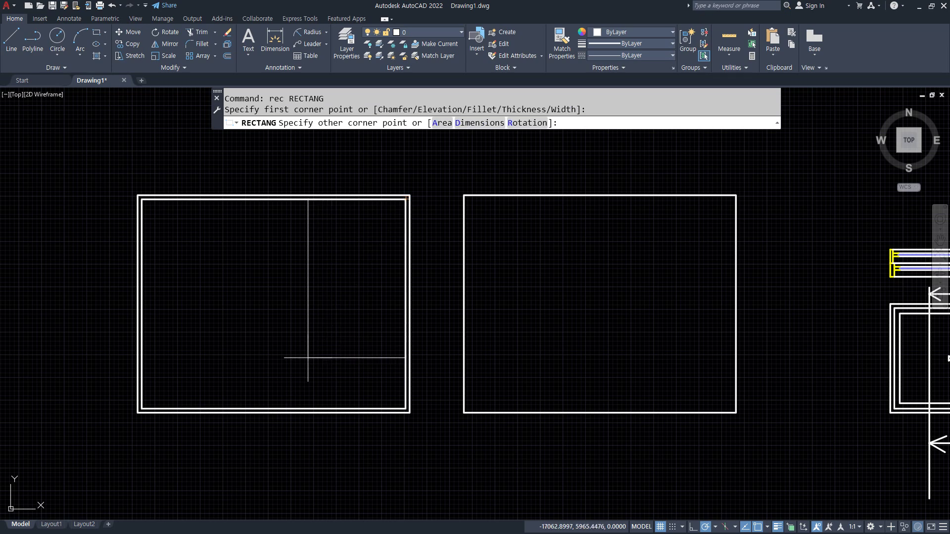
pyautogui.write('mid')
pyautogui.press('Return')
pyautogui.click(285, 407)
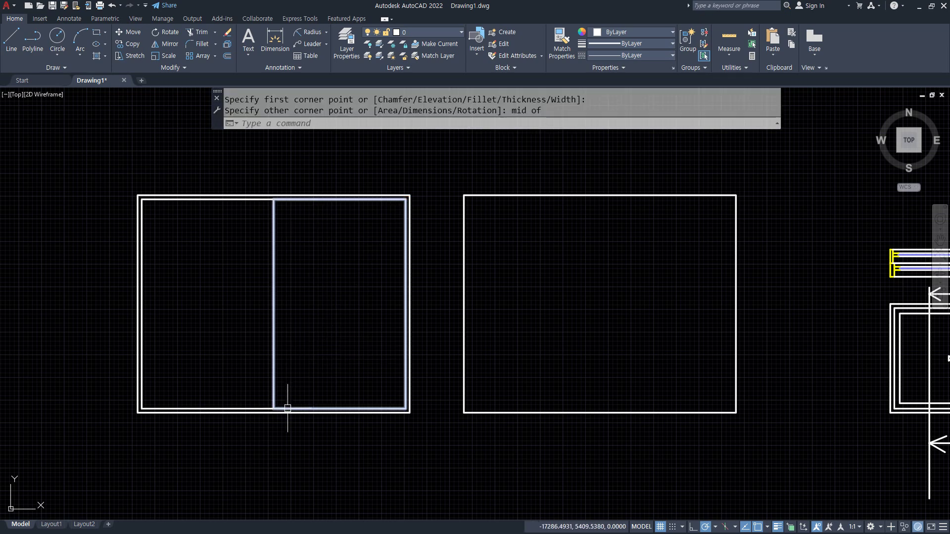
# Offset the right-half rectangle of the 3000 by 2400 frame inward by 60
pyautogui.write('o')
pyautogui.press('Return')
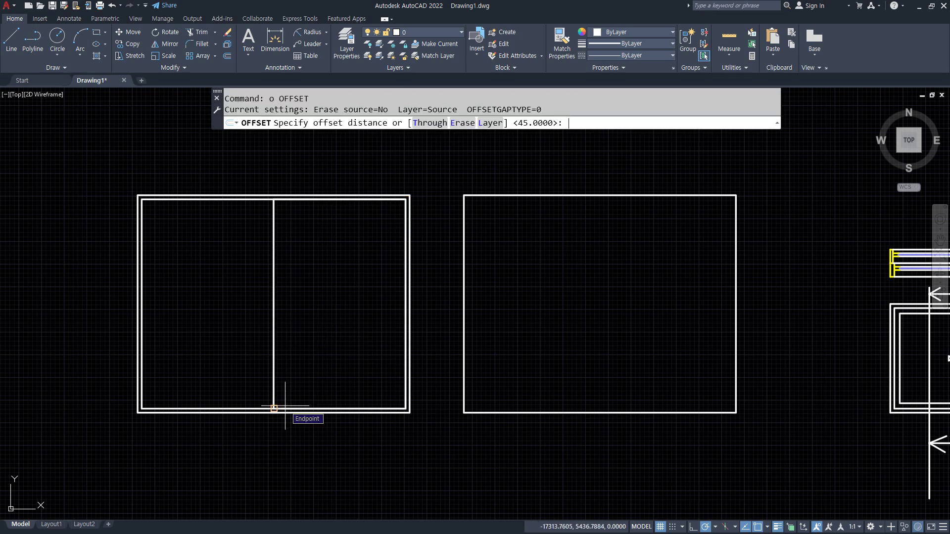
pyautogui.write('60')
pyautogui.press('Return')
pyautogui.click(274, 340)
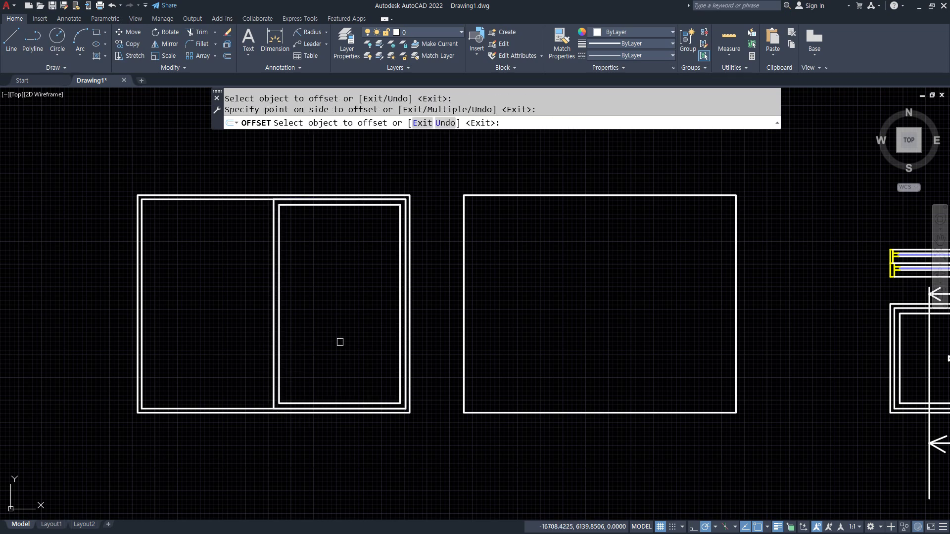
pyautogui.click(340, 341)
pyautogui.press('Return')
# Draw a vertical line from the midpoint of the right-half rectangle's top edge to its bottom edge in the 2400-high frame
pyautogui.write('L')
pyautogui.press('Return')
pyautogui.write('mid of')
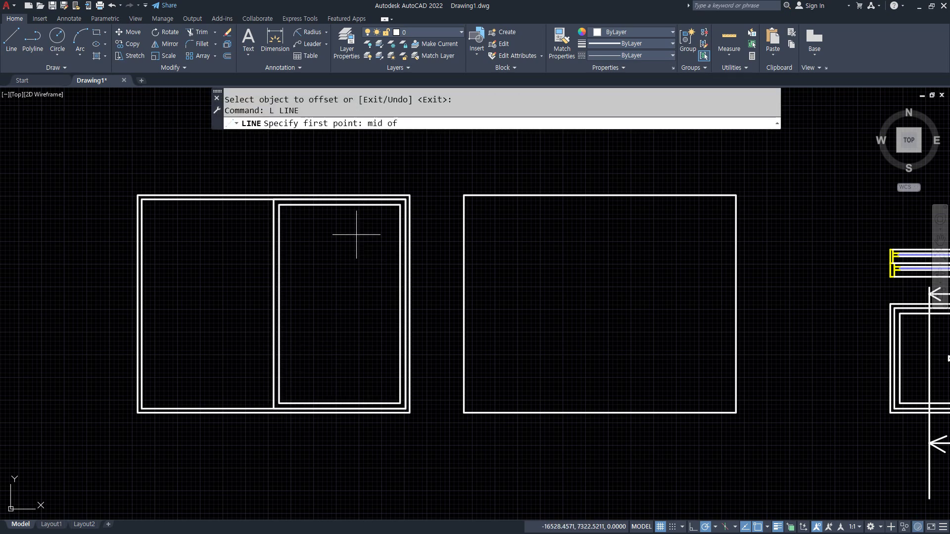
pyautogui.click(346, 198)
pyautogui.click(340, 412)
pyautogui.press('Return')
# Offset the right half's vertical centre line by 30 to both sides and erase the original line
pyautogui.scroll(6, 340, 413)
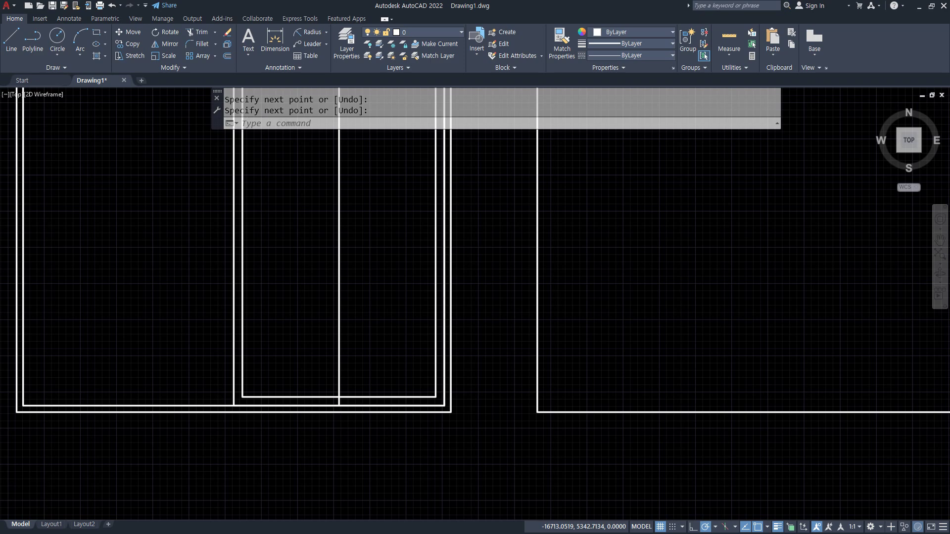
pyautogui.scroll(4, 332, 385)
pyautogui.write('o')
pyautogui.press('Return')
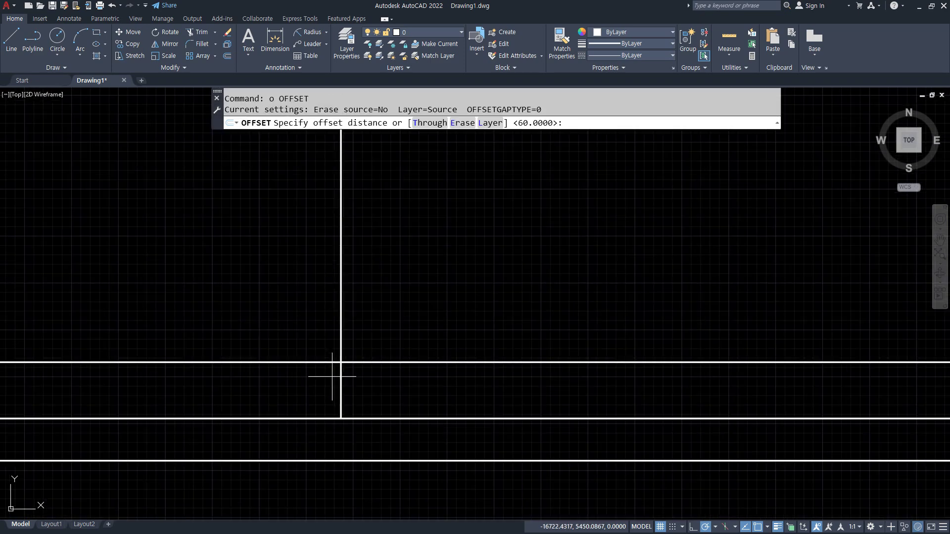
pyautogui.press('Return')
pyautogui.click(340, 377)
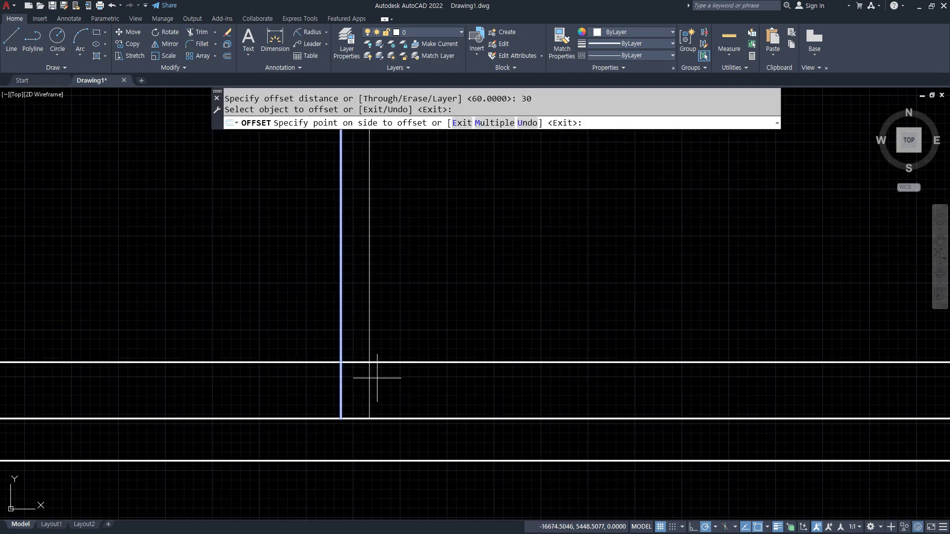
pyautogui.click(376, 377)
pyautogui.click(340, 384)
pyautogui.click(322, 391)
pyautogui.press('Return')
pyautogui.click(341, 392)
pyautogui.write('e')
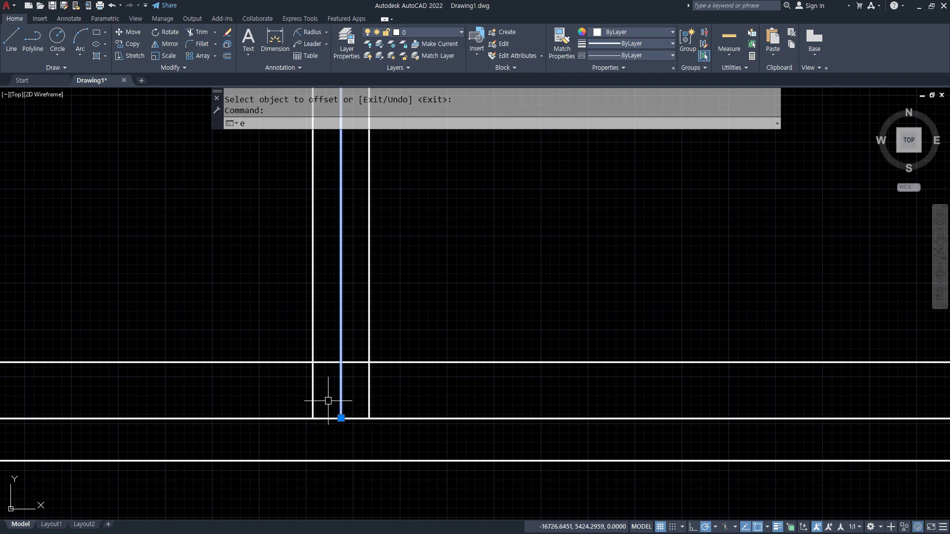
pyautogui.press('Return')
# Trim the inner rectangle's bottom edge between the two offset lines and the right line's end below it
pyautogui.write('tr')
pyautogui.press('Return')
pyautogui.click(381, 403)
pyautogui.click(328, 350)
pyautogui.press('Return')
# Trim the inner rectangle's top edge between the two offset lines and the right line's end above it
pyautogui.scroll(-4, 329, 348)
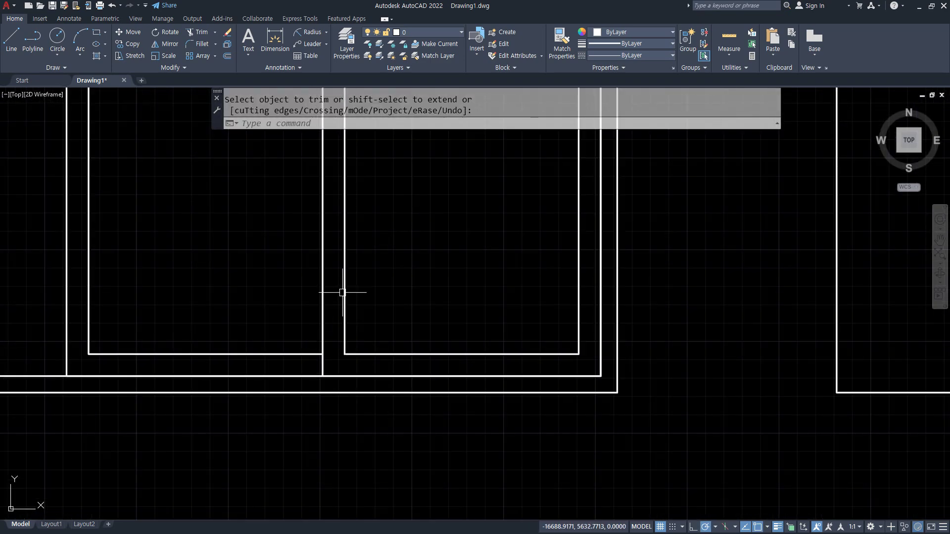
pyautogui.moveTo(342, 290); pyautogui.dragTo(316, 507, button='middle')
pyautogui.moveTo(312, 225); pyautogui.dragTo(316, 499, button='middle')
pyautogui.moveTo(306, 289); pyautogui.dragTo(307, 468, button='middle')
pyautogui.scroll(4, 315, 273)
pyautogui.write('tr')
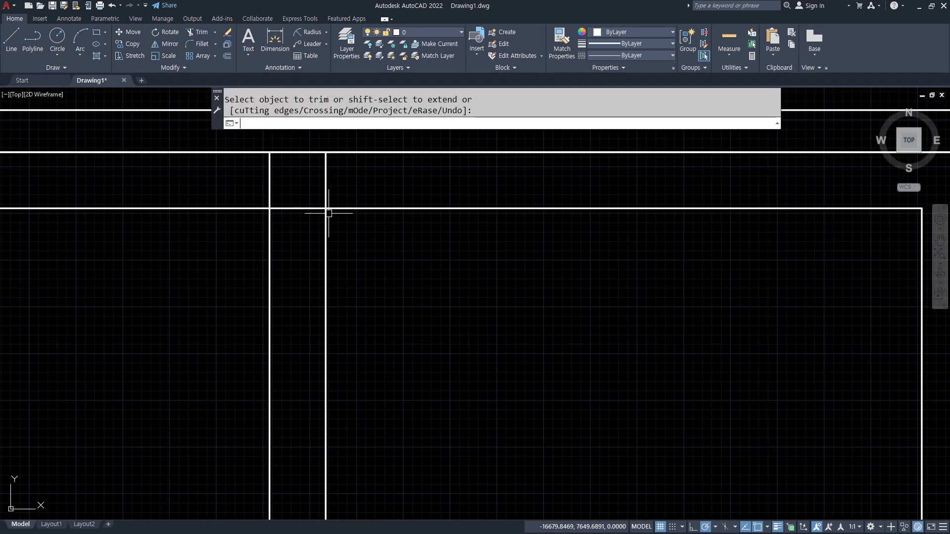
pyautogui.press('Return')
pyautogui.click(346, 176)
pyautogui.click(288, 214)
pyautogui.press('Return')
# Mirror the right half's panel outlines about the 2400-high frame's vertical centre line, keeping the originals
pyautogui.scroll(-4, 288, 319)
pyautogui.moveTo(298, 405); pyautogui.dragTo(369, 278, button='middle')
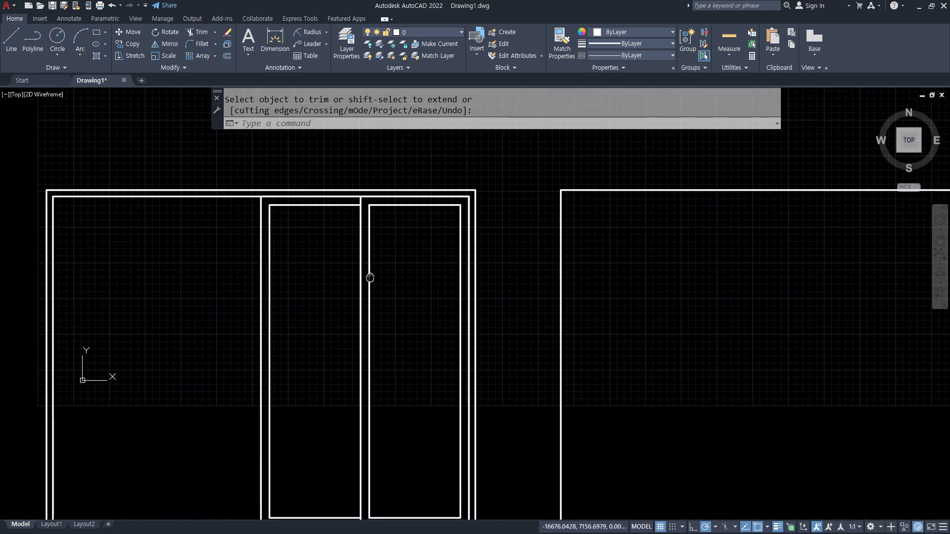
pyautogui.moveTo(361, 376); pyautogui.dragTo(407, 278, button='middle')
pyautogui.write('mi')
pyautogui.press('Return')
pyautogui.click(435, 291)
pyautogui.click(270, 344)
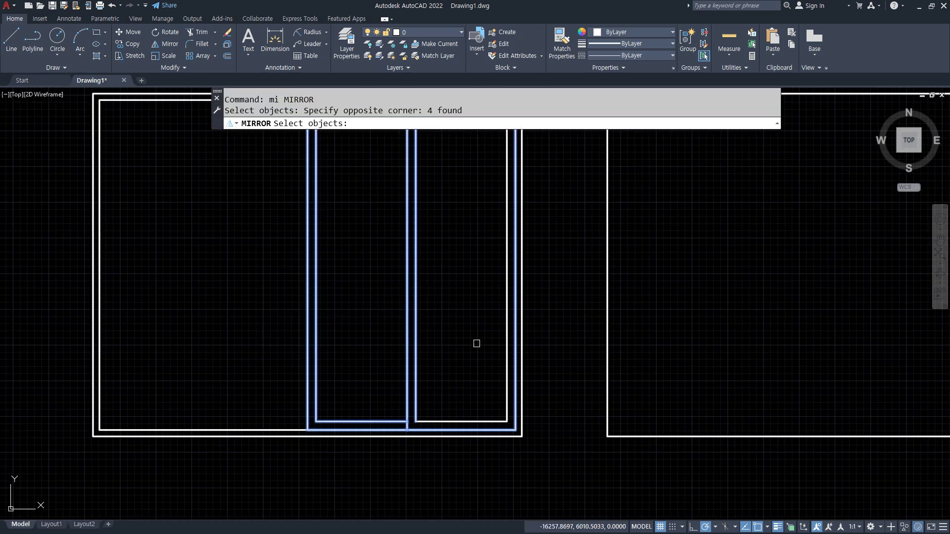
pyautogui.click(505, 338)
pyautogui.press('Return')
pyautogui.click(307, 431)
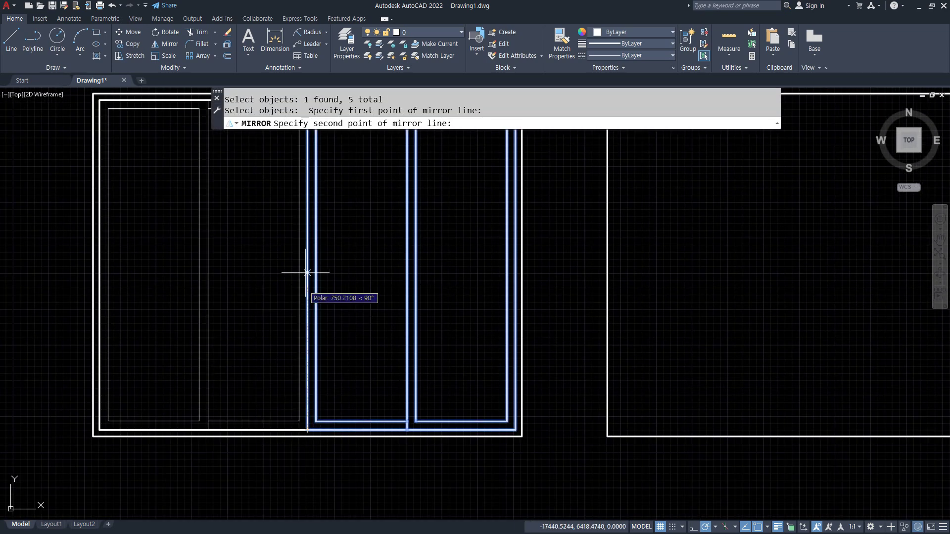
pyautogui.moveTo(307, 215); pyautogui.dragTo(303, 313, button='middle')
pyautogui.click(302, 312)
pyautogui.press('Return')
pyautogui.scroll(-6, 340, 365)
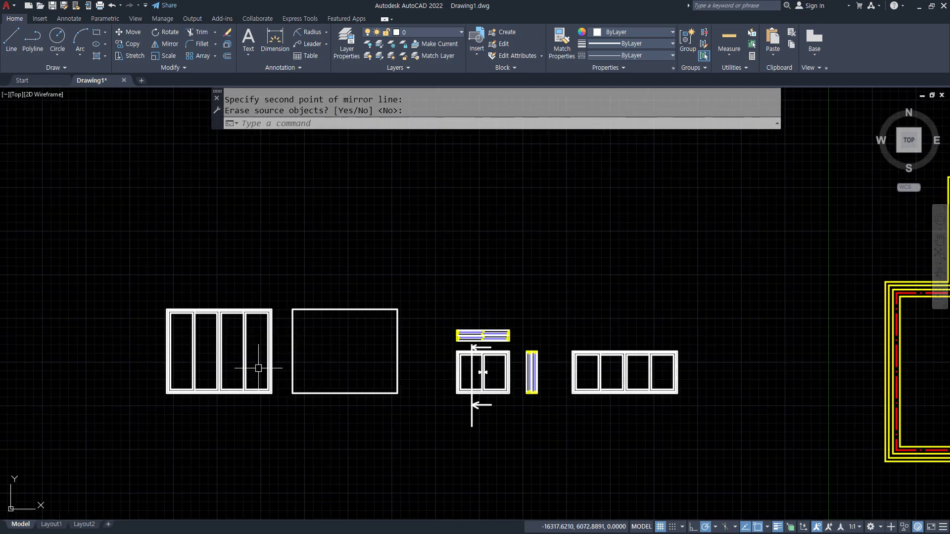
pyautogui.scroll(-2, 676, 361)
pyautogui.scroll(2, 647, 397)
pyautogui.moveTo(639, 405)
pyautogui.mouseDown()
pyautogui.moveTo(578, 349)
pyautogui.moveTo(659, 381)
pyautogui.mouseUp()
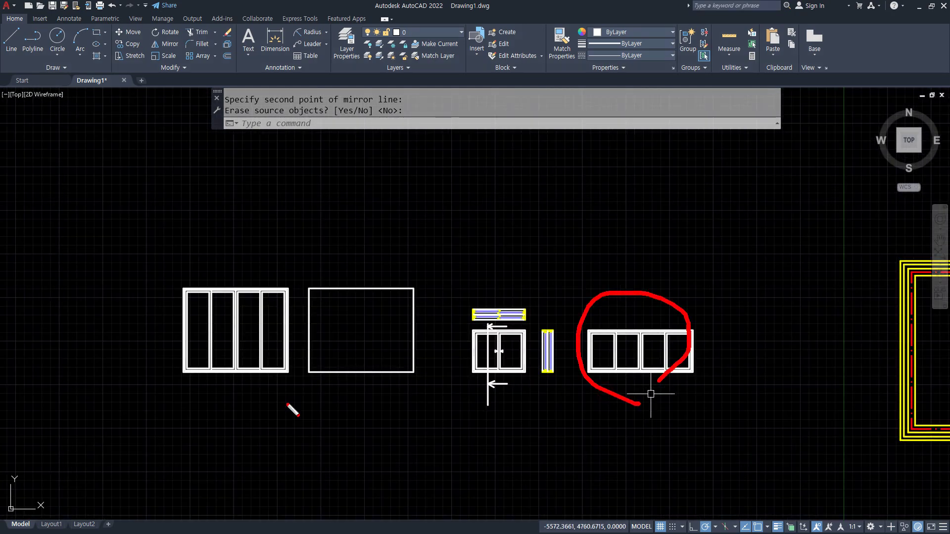
pyautogui.moveTo(252, 389)
pyautogui.mouseDown()
pyautogui.moveTo(179, 263)
pyautogui.moveTo(221, 378)
pyautogui.mouseUp()
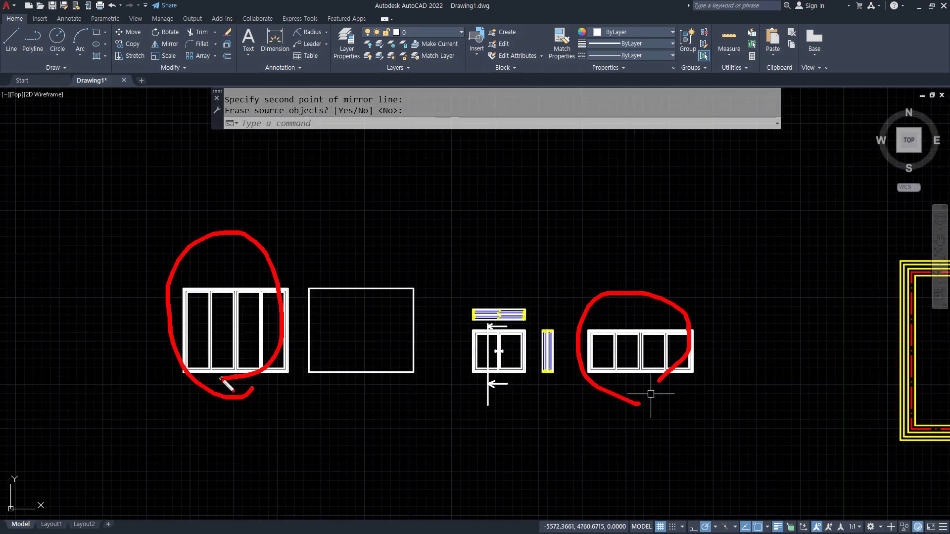
pyautogui.press('Escape')
pyautogui.scroll(4, 329, 326)
pyautogui.scroll(2, 401, 364)
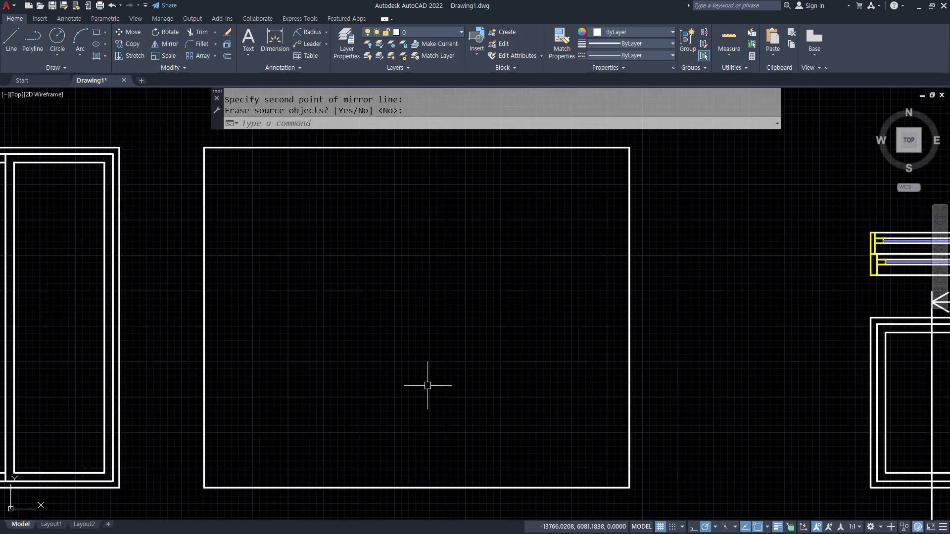
pyautogui.press('Return')
pyautogui.write('x')
pyautogui.press('Return')
pyautogui.click(414, 487)
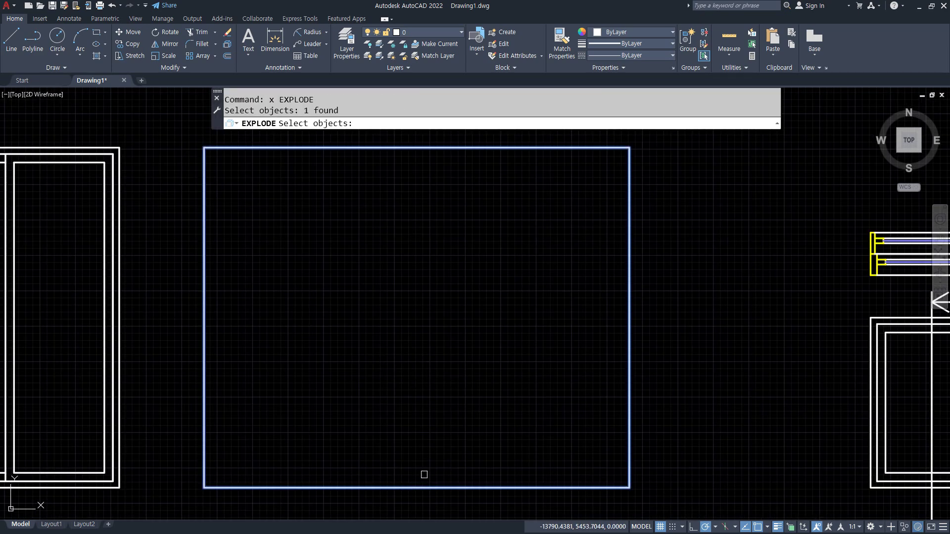
pyautogui.press('Escape')
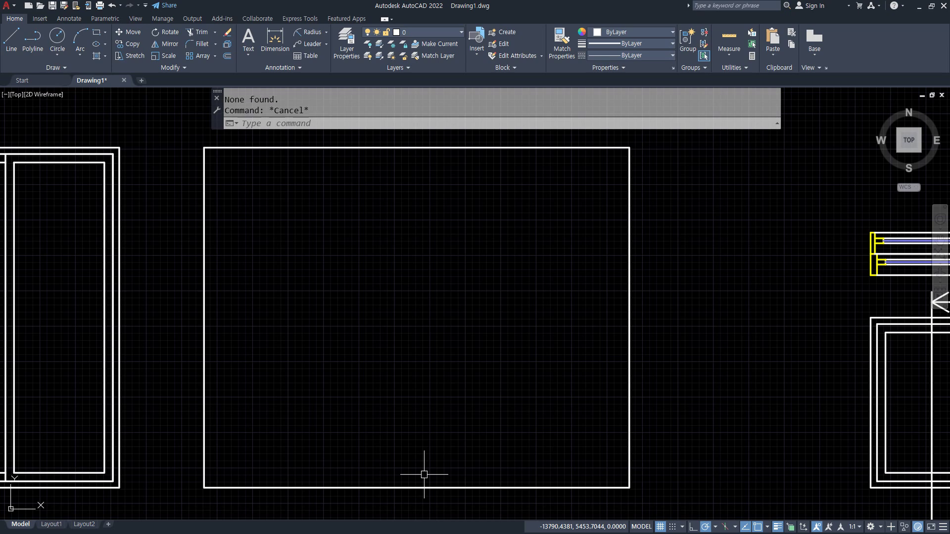
# Offset the empty 2400-high frame rectangle inward by 45
pyautogui.write('o')
pyautogui.press('Return')
pyautogui.write('45')
pyautogui.press('Return')
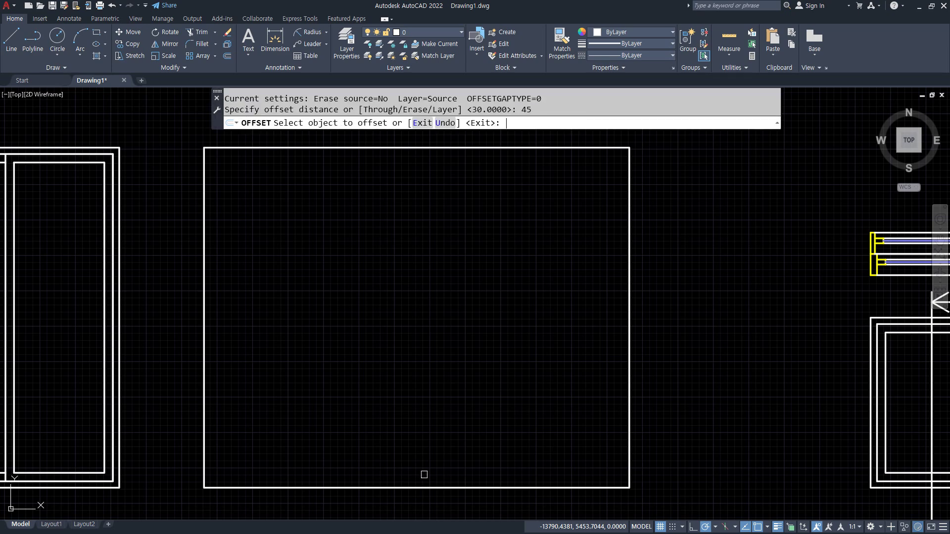
pyautogui.click(420, 483)
pyautogui.click(422, 410)
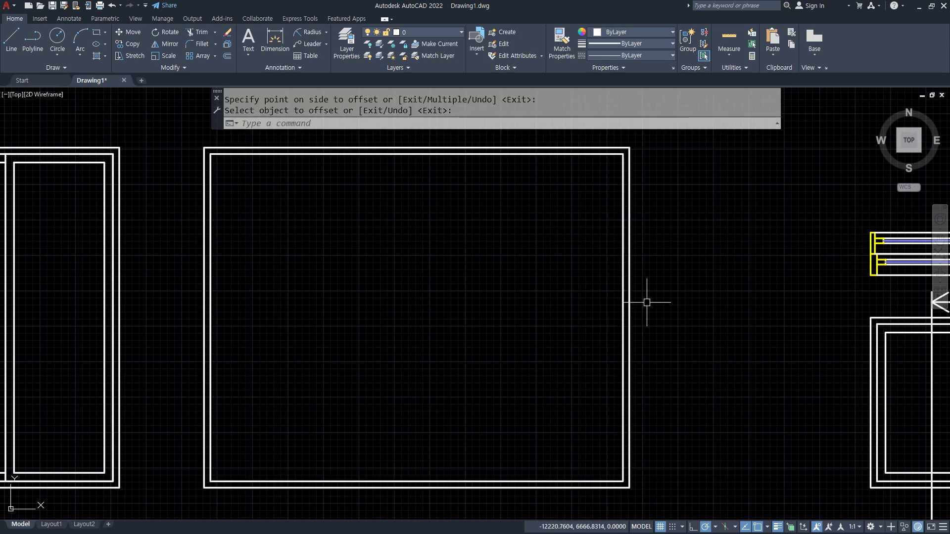
# Explode both the outer and inner rectangles of the second 2400-high frame into separate lines
pyautogui.click(659, 291)
pyautogui.click(559, 327)
pyautogui.write('x')
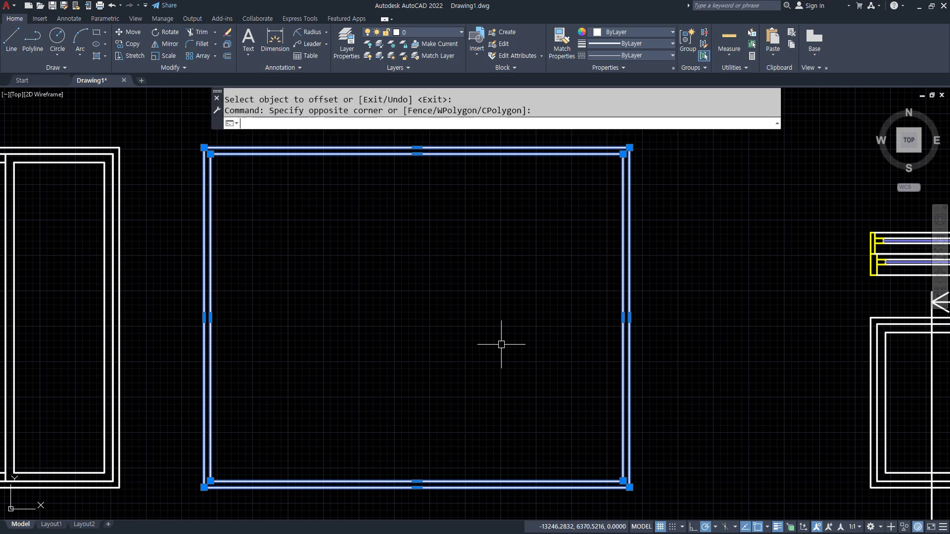
pyautogui.press('Return')
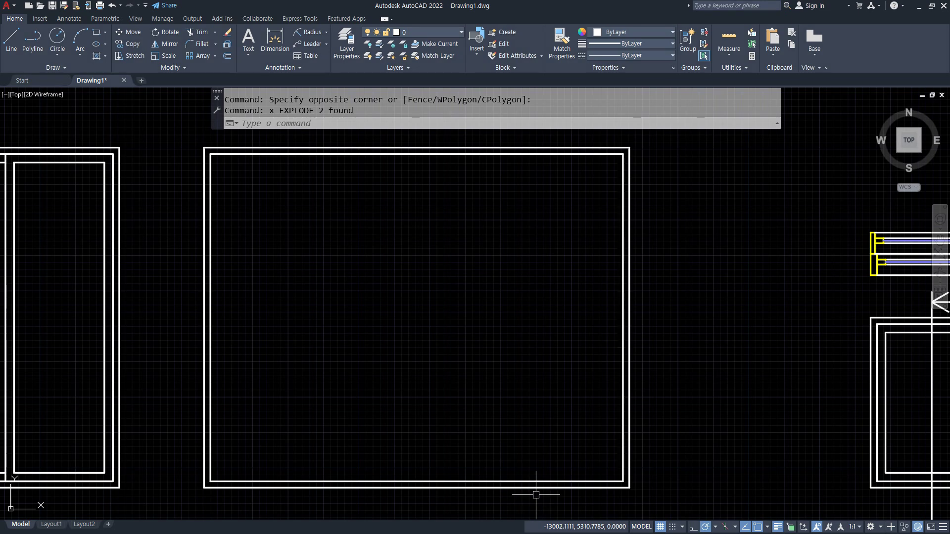
# Offset the frame's outer bottom line upward by 2100 to mark the transom height
pyautogui.write('o')
pyautogui.press('Return')
pyautogui.write('2')
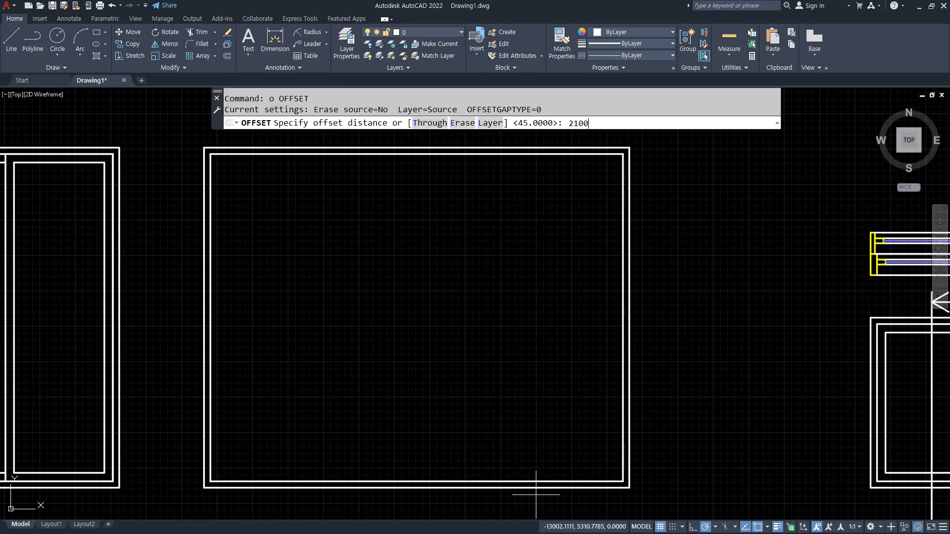
pyautogui.write('100')
pyautogui.press('Return')
pyautogui.click(536, 488)
pyautogui.click(494, 332)
pyautogui.press('Return')
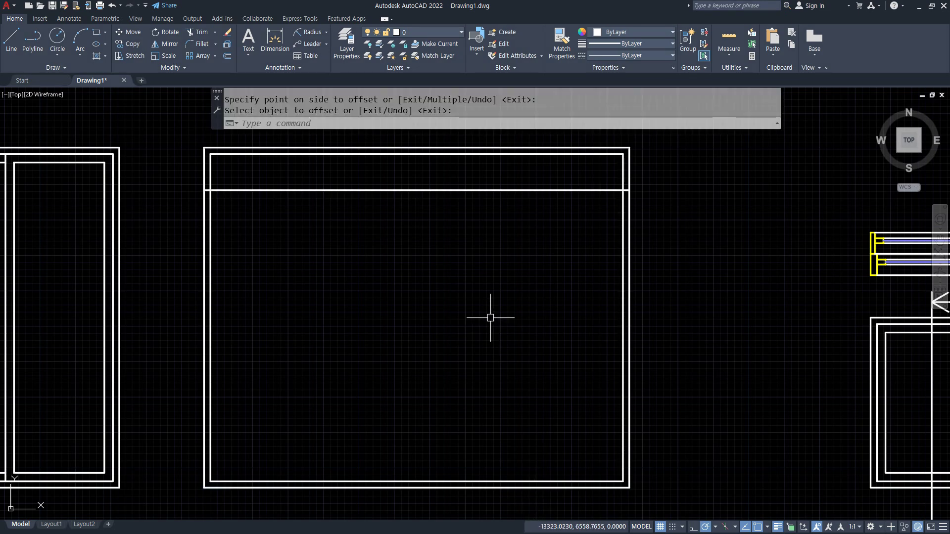
# Offset the transom line downward by 45
pyautogui.write('o')
pyautogui.press('Return')
pyautogui.write('45')
pyautogui.press('Return')
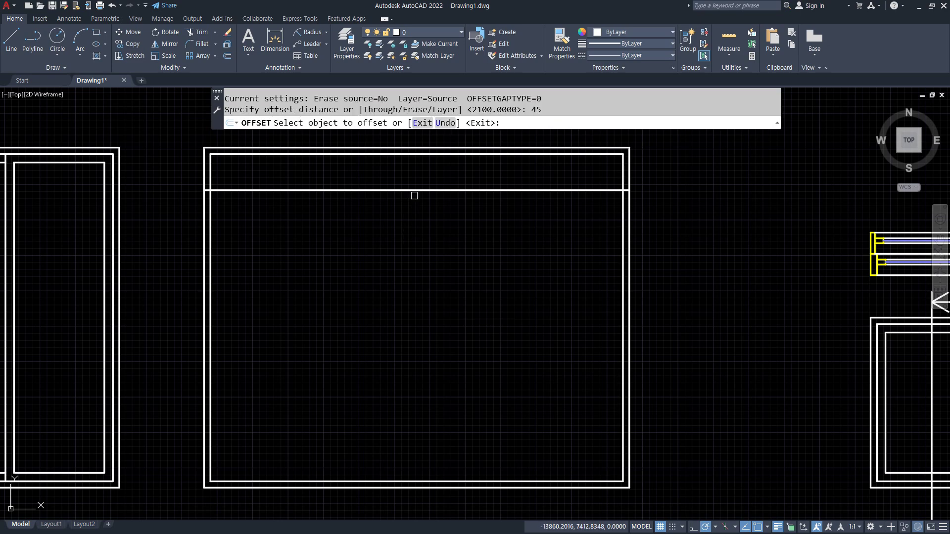
pyautogui.click(413, 191)
pyautogui.click(419, 424)
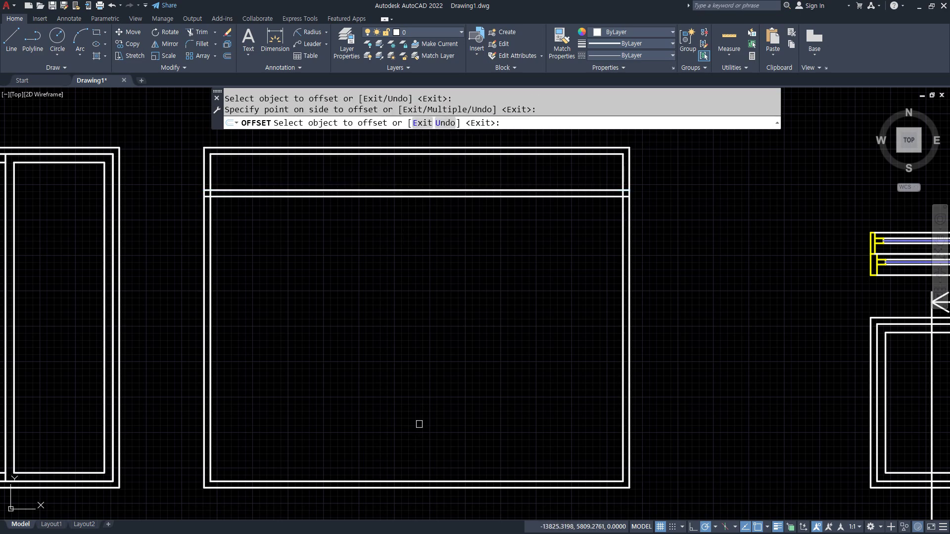
pyautogui.scroll(5, 206, 190)
pyautogui.press('Return')
# Trim both transom lines' ends beyond the inner frame and the inner frame's side segments between the two lines
pyautogui.write('tr')
pyautogui.press('Return')
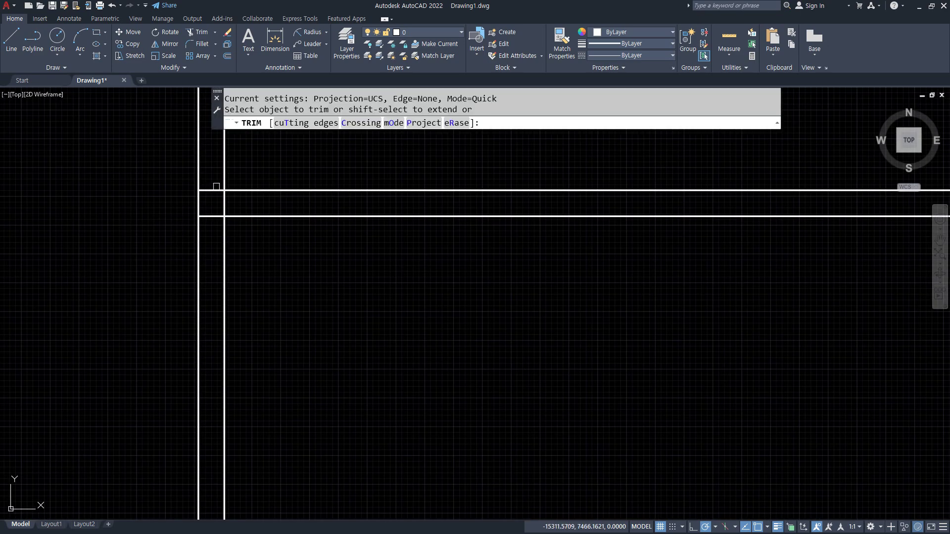
pyautogui.moveTo(216, 185); pyautogui.dragTo(212, 243)
pyautogui.press('Return')
pyautogui.scroll(-4, 426, 233)
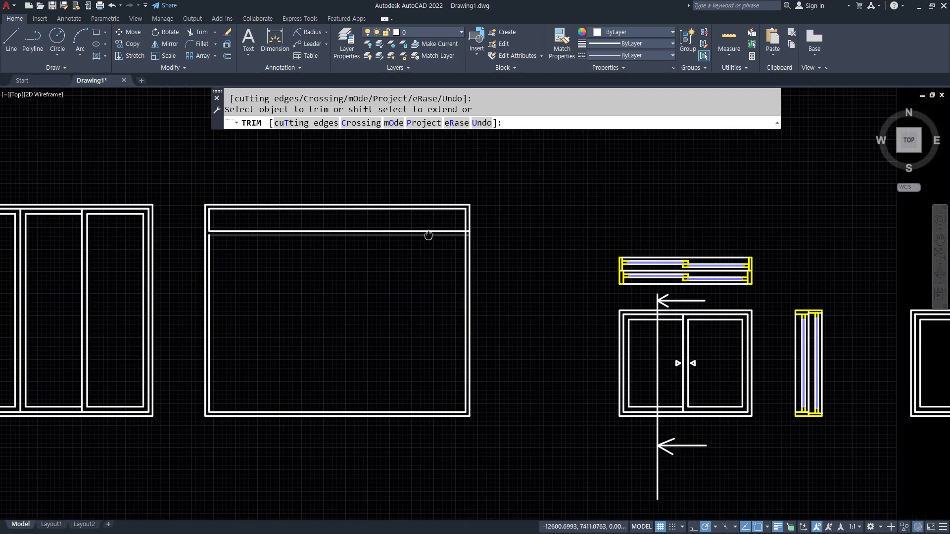
pyautogui.scroll(5, 419, 255)
pyautogui.moveTo(386, 286); pyautogui.dragTo(388, 363)
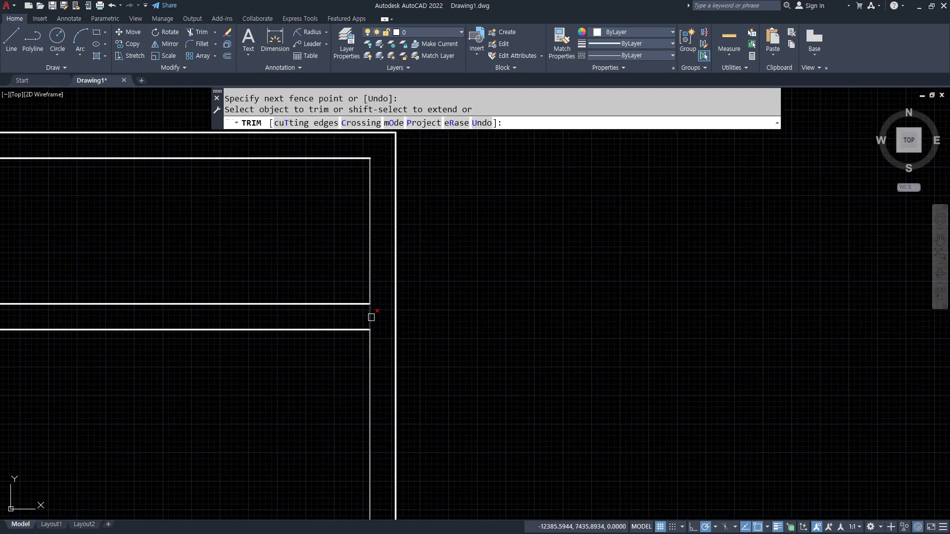
pyautogui.press('Return')
pyautogui.scroll(-5, 202, 389)
pyautogui.moveTo(202, 389); pyautogui.dragTo(371, 306, button='middle')
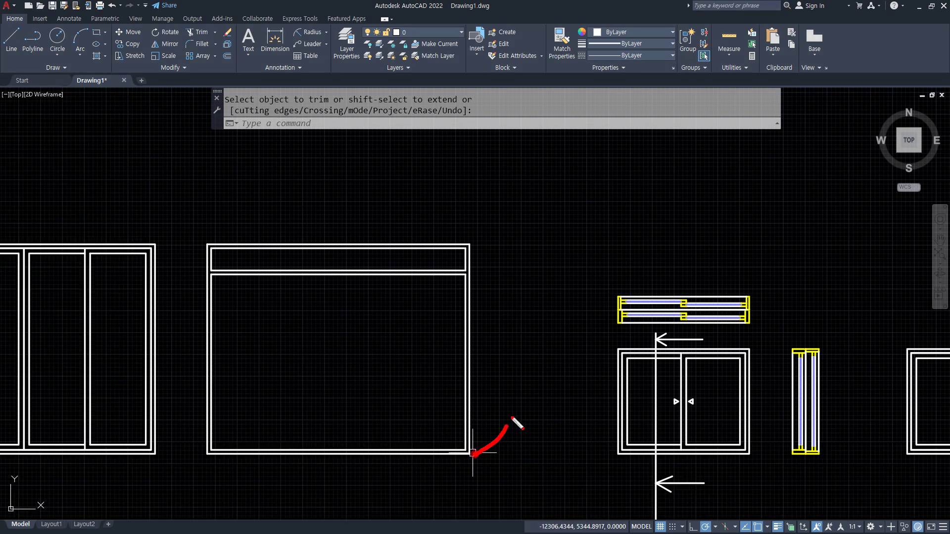
pyautogui.moveTo(513, 419); pyautogui.dragTo(480, 246)
pyautogui.moveTo(474, 448); pyautogui.dragTo(465, 278)
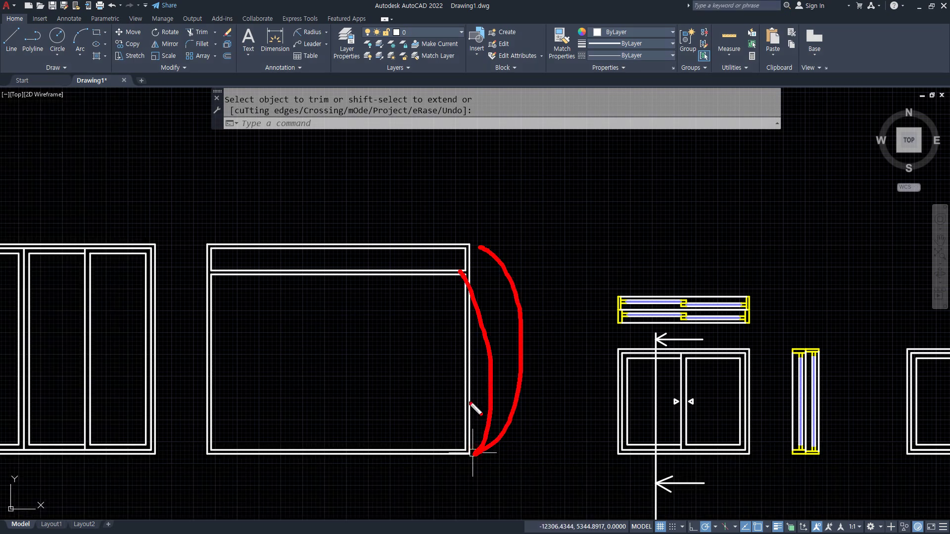
pyautogui.press('Escape')
pyautogui.scroll(6, 452, 278)
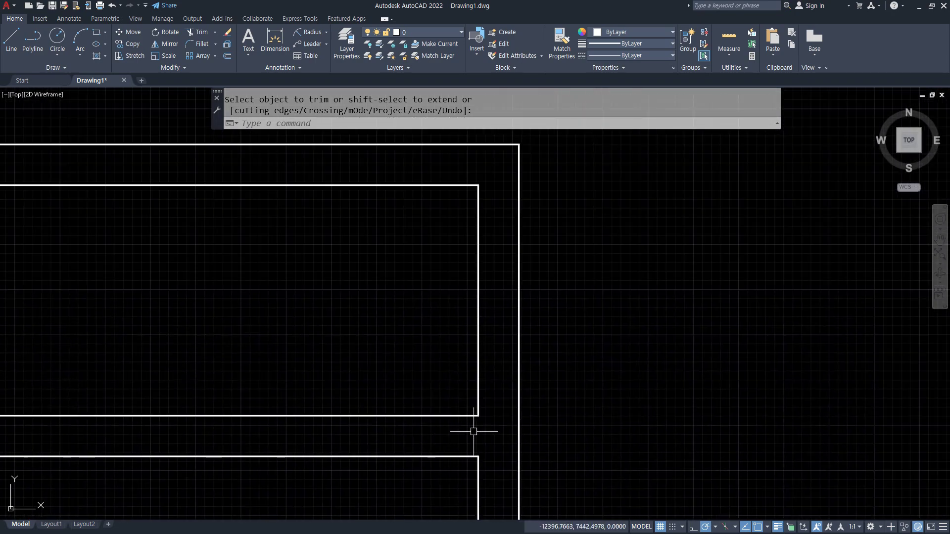
pyautogui.moveTo(481, 414)
pyautogui.mouseDown()
pyautogui.moveTo(703, 414)
pyautogui.moveTo(762, 430)
pyautogui.mouseUp()
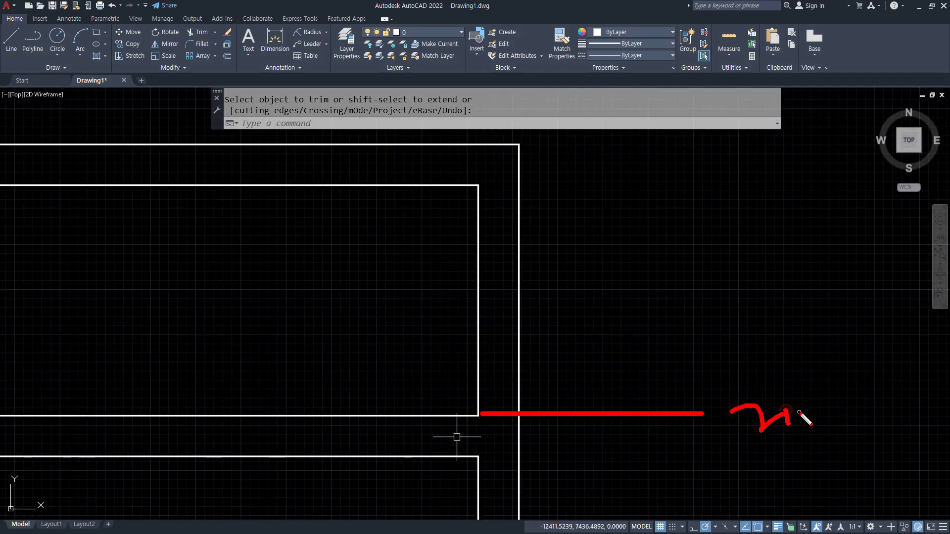
pyautogui.moveTo(603, 156); pyautogui.dragTo(620, 143)
pyautogui.moveTo(666, 154); pyautogui.dragTo(720, 163)
pyautogui.moveTo(735, 136)
pyautogui.mouseDown()
pyautogui.moveTo(742, 155)
pyautogui.moveTo(774, 169)
pyautogui.mouseUp()
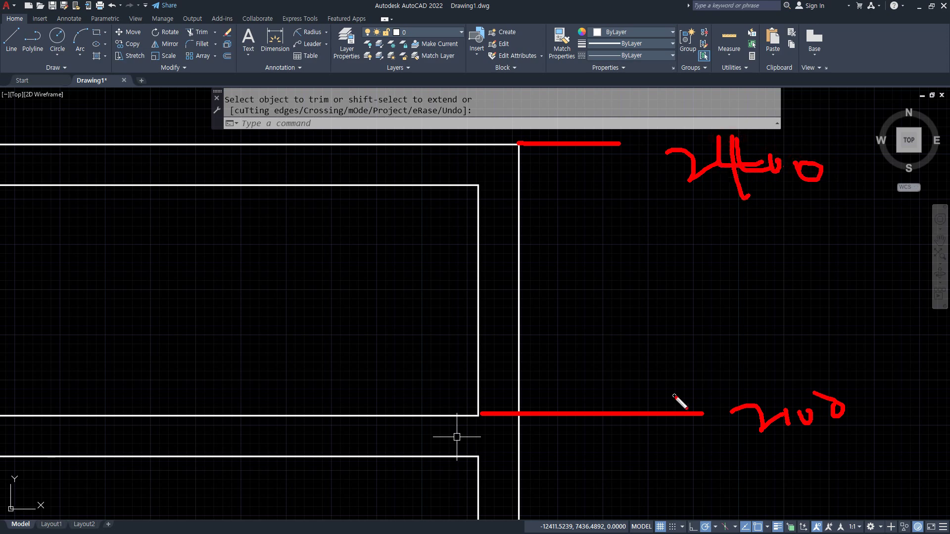
pyautogui.press('Escape')
pyautogui.scroll(-10, 539, 354)
pyautogui.scroll(2, 390, 396)
pyautogui.moveTo(390, 392)
pyautogui.mouseDown(button='middle')
pyautogui.moveTo(439, 240)
pyautogui.moveTo(440, 254)
pyautogui.mouseUp(button='middle')
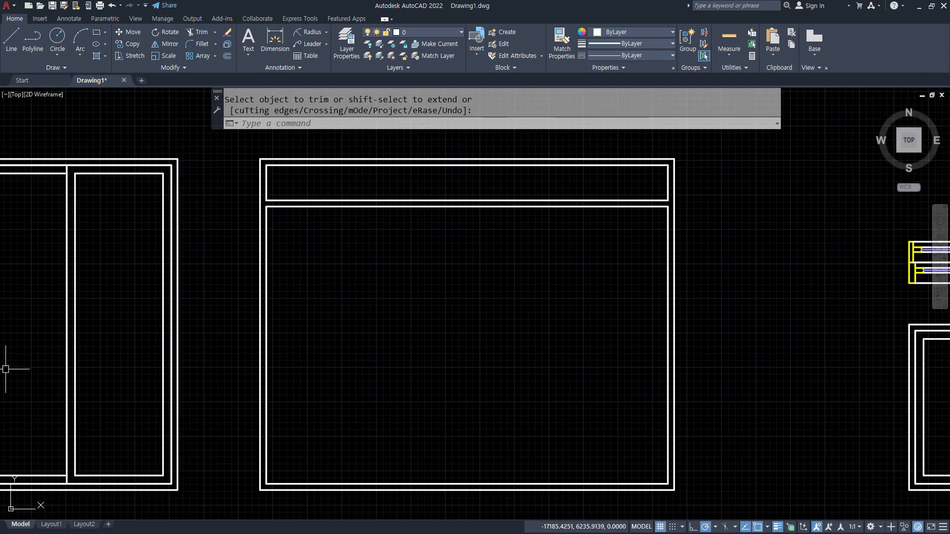
pyautogui.moveTo(606, 310); pyautogui.dragTo(591, 301, button='middle')
pyautogui.scroll(4, 677, 166)
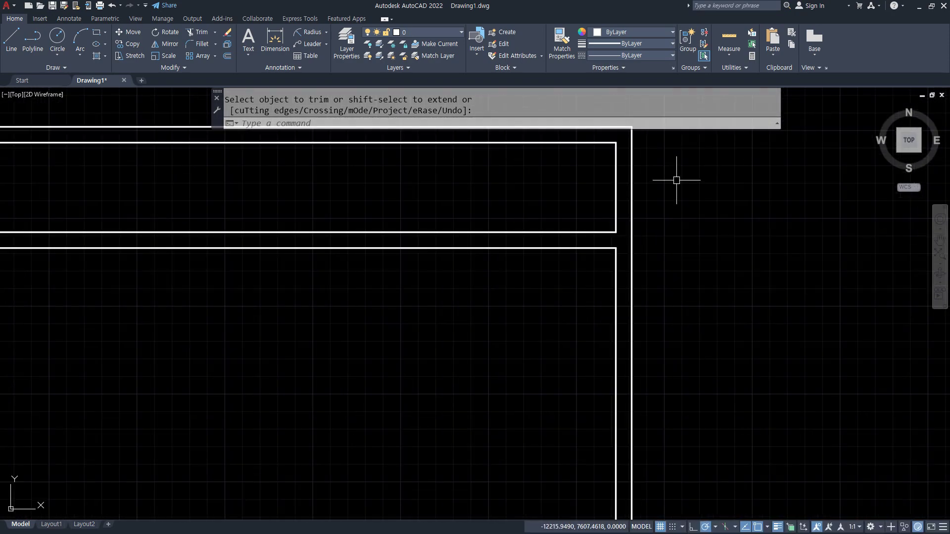
pyautogui.moveTo(685, 200); pyautogui.dragTo(609, 261, button='middle')
pyautogui.scroll(4, 581, 294)
pyautogui.hotkey('ctrl', '2')
pyautogui.moveTo(481, 289); pyautogui.dragTo(659, 287)
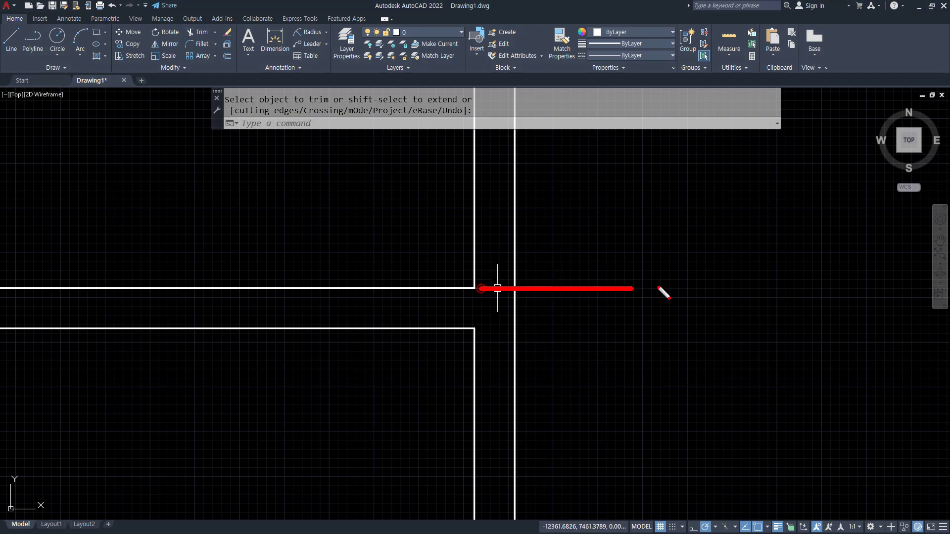
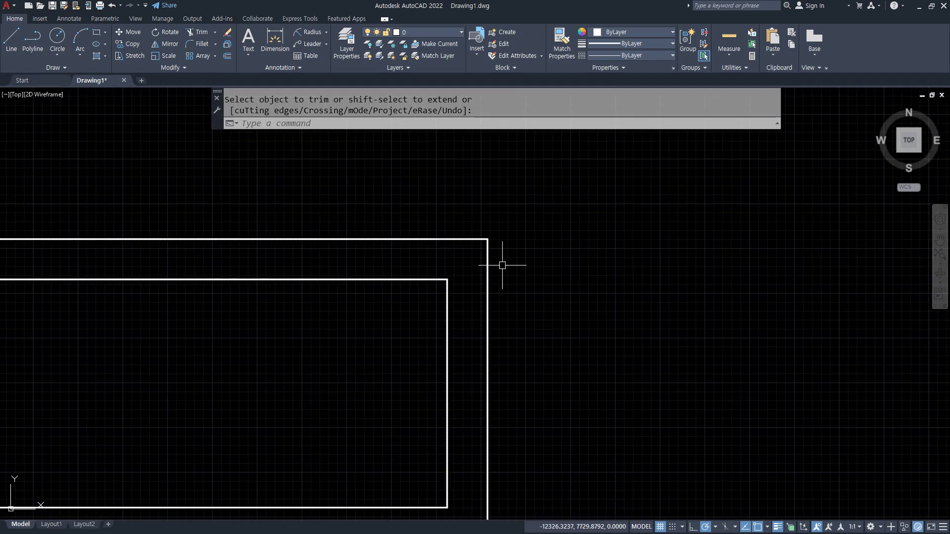
pyautogui.moveTo(495, 239); pyautogui.dragTo(599, 239)
pyautogui.moveTo(519, 226); pyautogui.dragTo(529, 265)
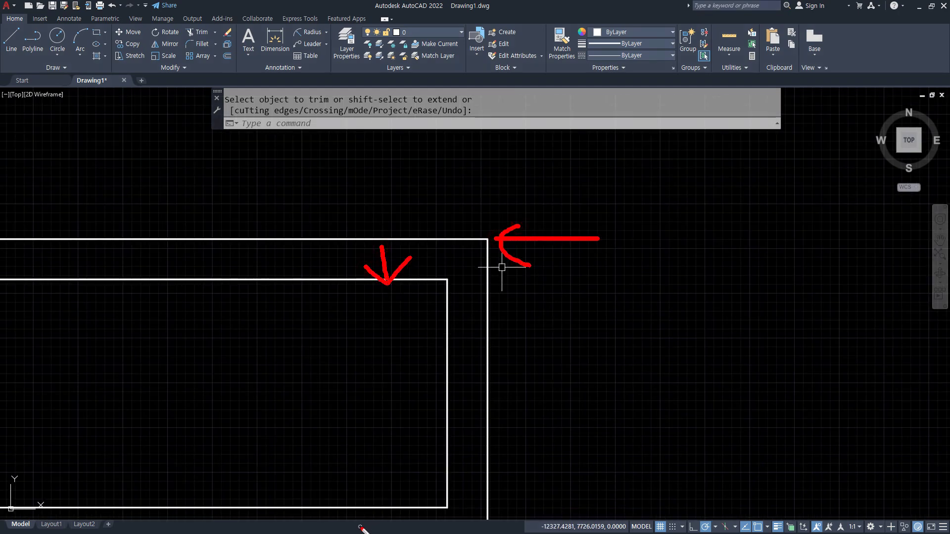
pyautogui.press('Escape')
# Draw a rectangle from the upper right corner of the opening below the transom to the midpoint of its bottom edge
pyautogui.scroll(-7, 348, 297)
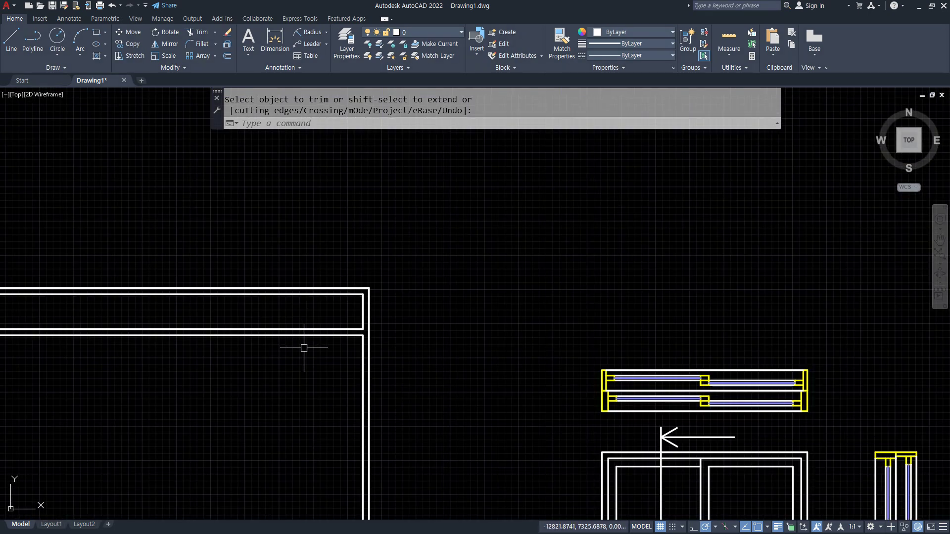
pyautogui.moveTo(305, 348); pyautogui.dragTo(513, 224, button='middle')
pyautogui.write('rec')
pyautogui.press('Return')
pyautogui.click(572, 211)
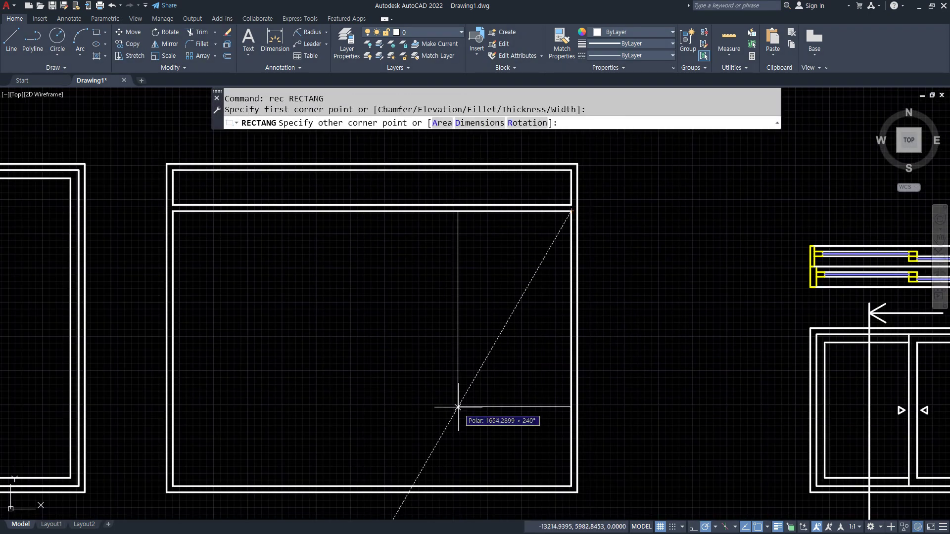
pyautogui.write('mid')
pyautogui.press('Return')
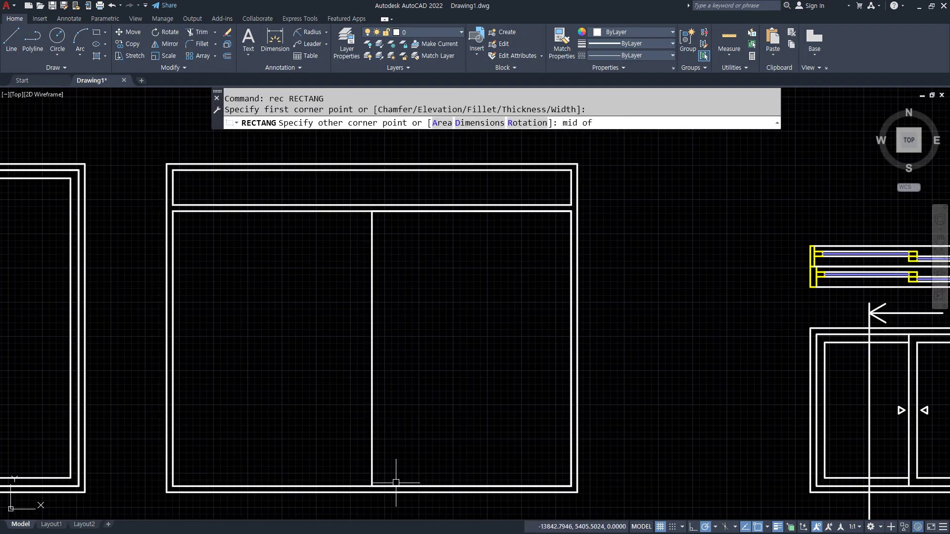
pyautogui.click(378, 484)
# Offset the right half's rectangle inward by 60
pyautogui.press('Return')
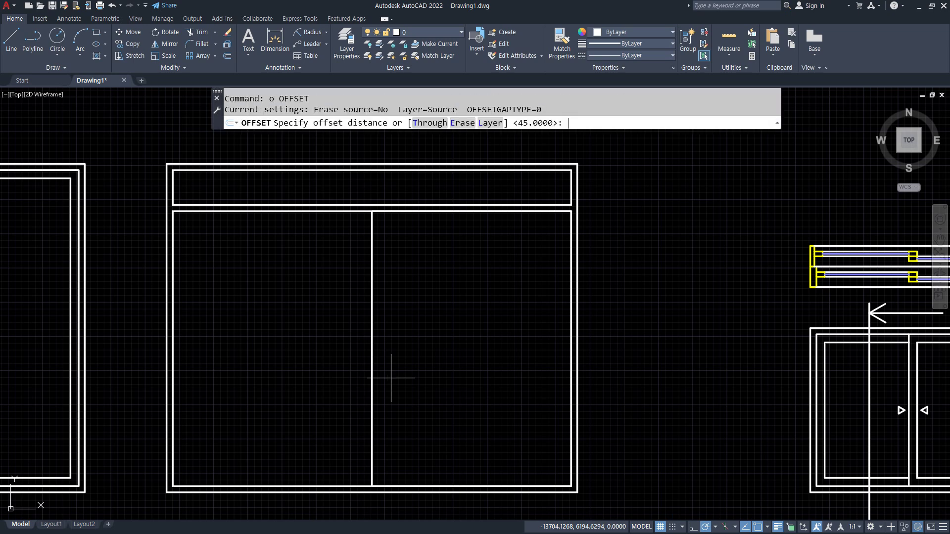
pyautogui.write('60')
pyautogui.press('Return')
pyautogui.click(373, 322)
pyautogui.click(448, 319)
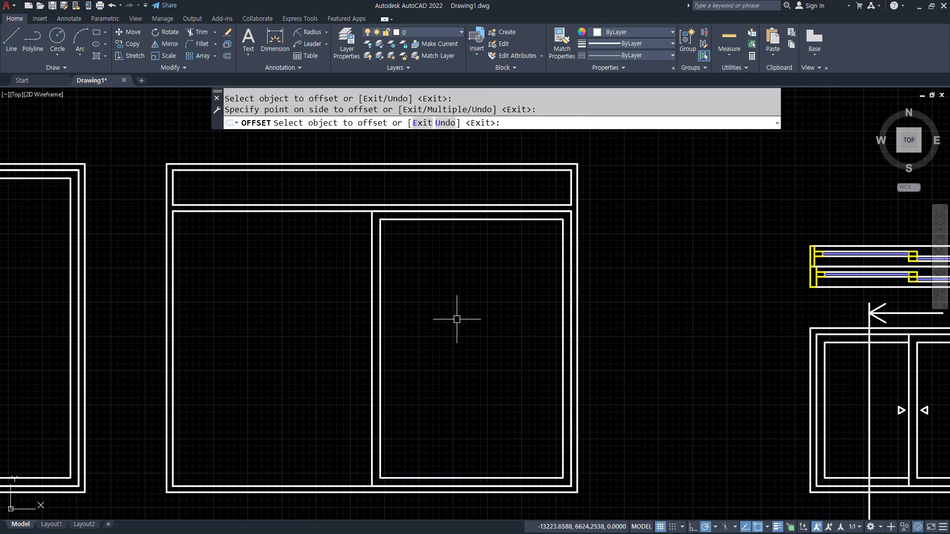
# Draw a vertical line through the right half from the midpoint of its top edge to its bottom edge
pyautogui.write('1')
pyautogui.press('Return')
pyautogui.write('mid')
pyautogui.press('Return')
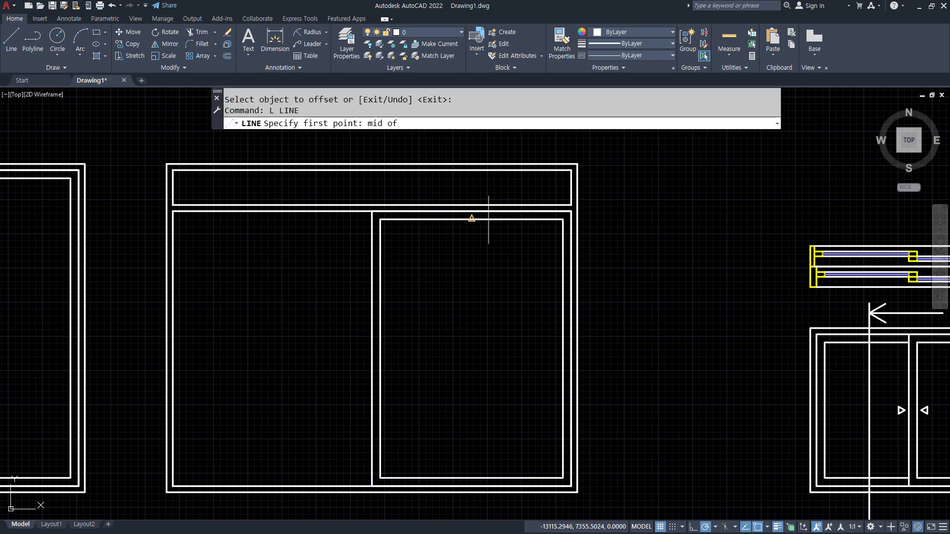
pyautogui.click(472, 211)
pyautogui.click(472, 487)
pyautogui.press('Return')
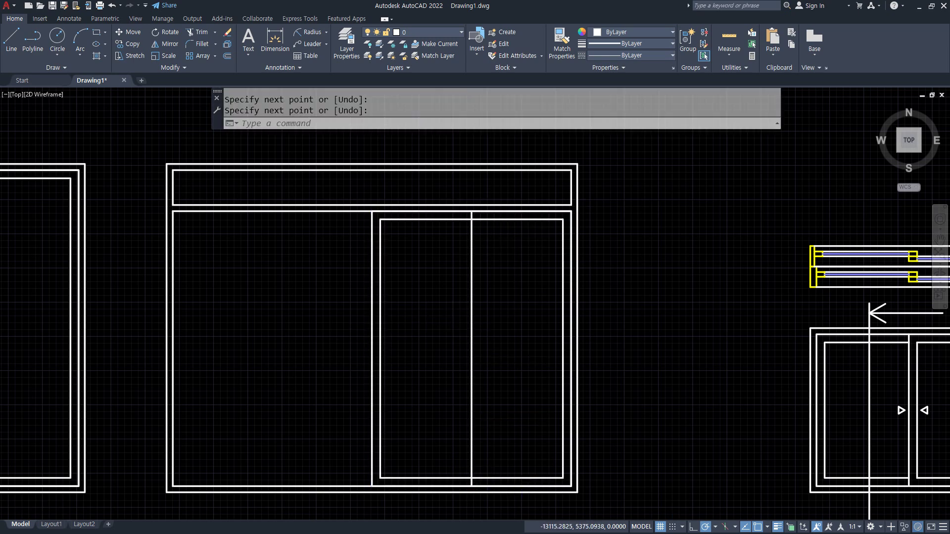
# Offset the right half's vertical centre line by 30 to both sides
pyautogui.scroll(10, 470, 485)
pyautogui.write('o')
pyautogui.press('Return')
pyautogui.write('3')
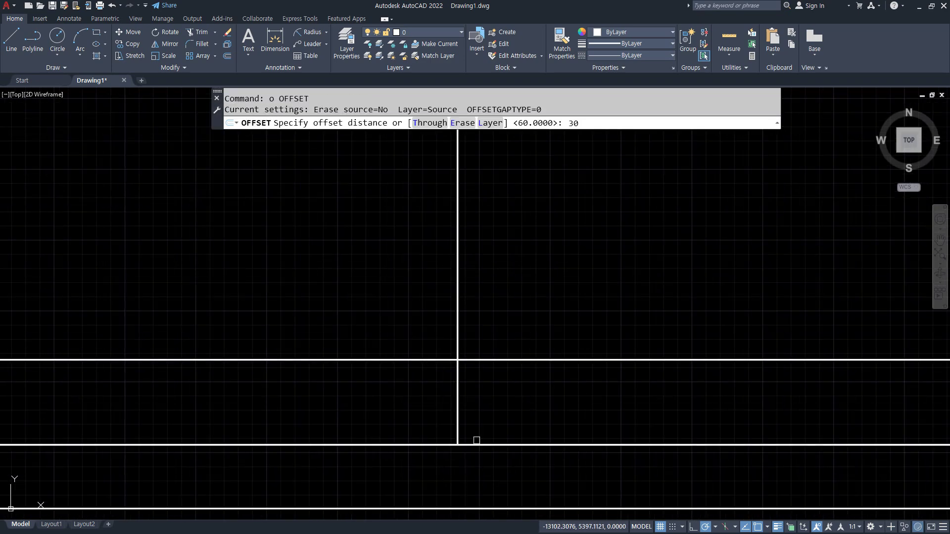
pyautogui.write('0')
pyautogui.press('Return')
pyautogui.click(458, 438)
pyautogui.click(497, 406)
pyautogui.click(458, 411)
pyautogui.click(388, 420)
pyautogui.press('Return')
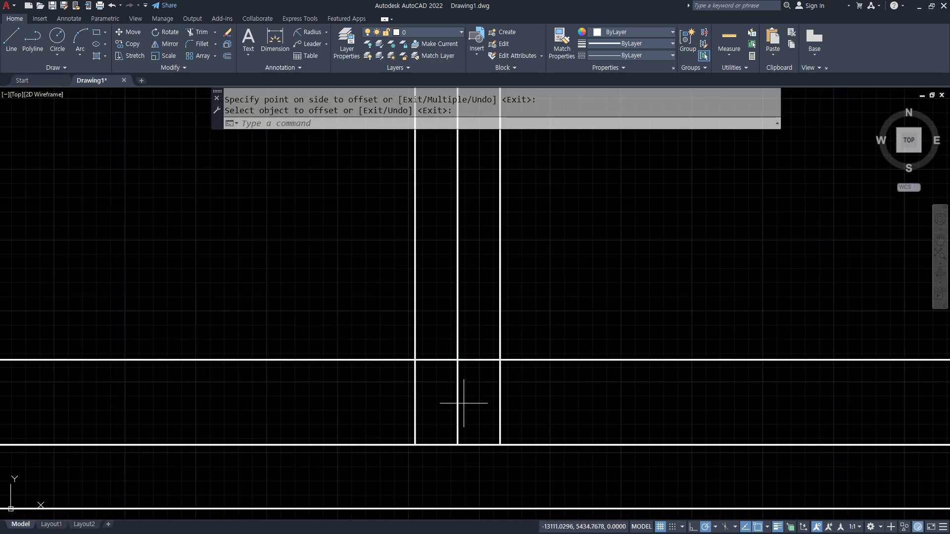
# Delete the vertical centre line between the two offset lines in the right half below the transom
pyautogui.click(464, 403)
pyautogui.click(445, 420)
pyautogui.press('Delete')
# Trim the crossing line ends at the bottom and top of the right half's middle stile to form two separate panels
pyautogui.write('tr')
pyautogui.press('Return')
pyautogui.click(520, 421)
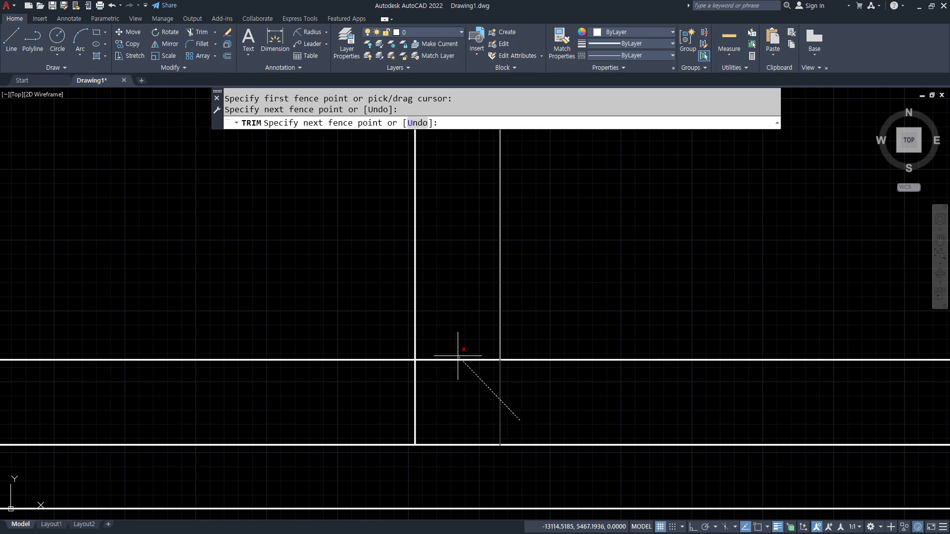
pyautogui.click(453, 349)
pyautogui.scroll(-5, 449, 362)
pyautogui.moveTo(489, 163); pyautogui.dragTo(454, 446, button='middle')
pyautogui.moveTo(454, 144); pyautogui.dragTo(451, 342, button='middle')
pyautogui.scroll(1, 424, 252)
pyautogui.click(426, 247)
pyautogui.click(404, 277)
pyautogui.press('Return')
pyautogui.scroll(-4, 414, 314)
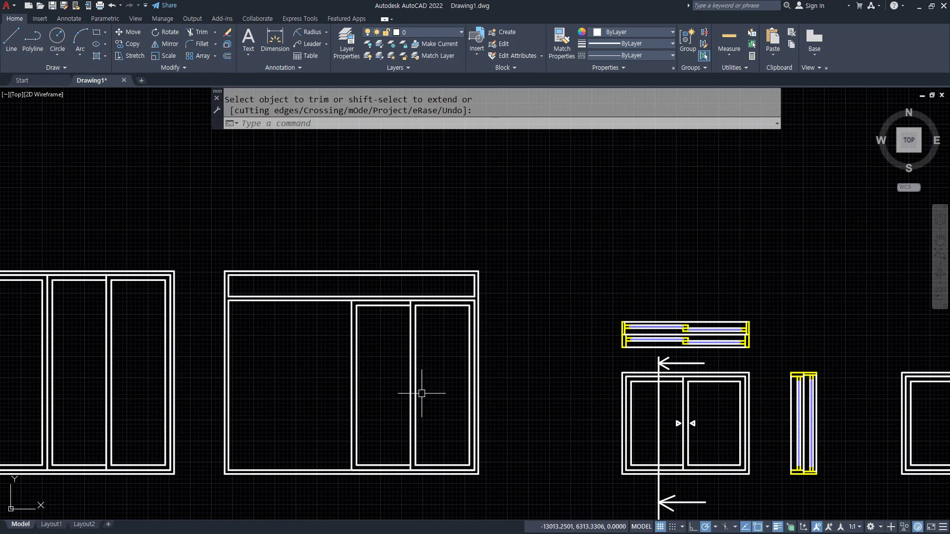
pyautogui.moveTo(422, 394); pyautogui.dragTo(439, 307, button='middle')
pyautogui.press('Escape')
pyautogui.press('Escape')
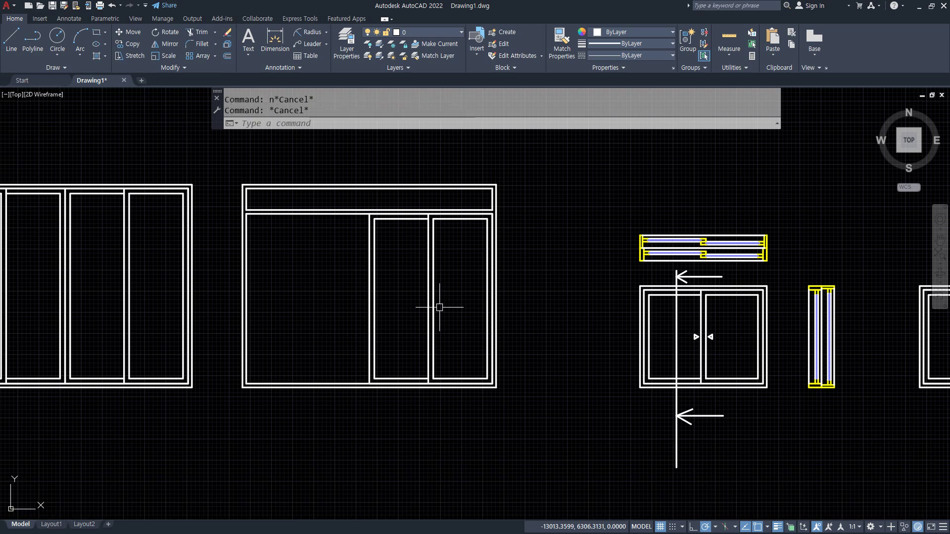
# Mirror the two right panels below the transom about the window's vertical centre line, keeping the originals
pyautogui.write('mi')
pyautogui.press('Return')
pyautogui.click(484, 296)
pyautogui.click(371, 323)
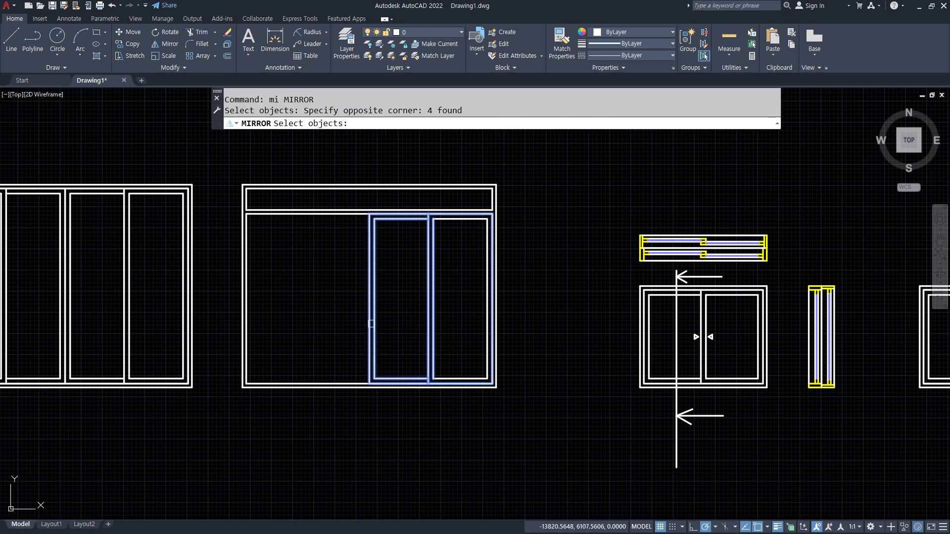
pyautogui.click(488, 319)
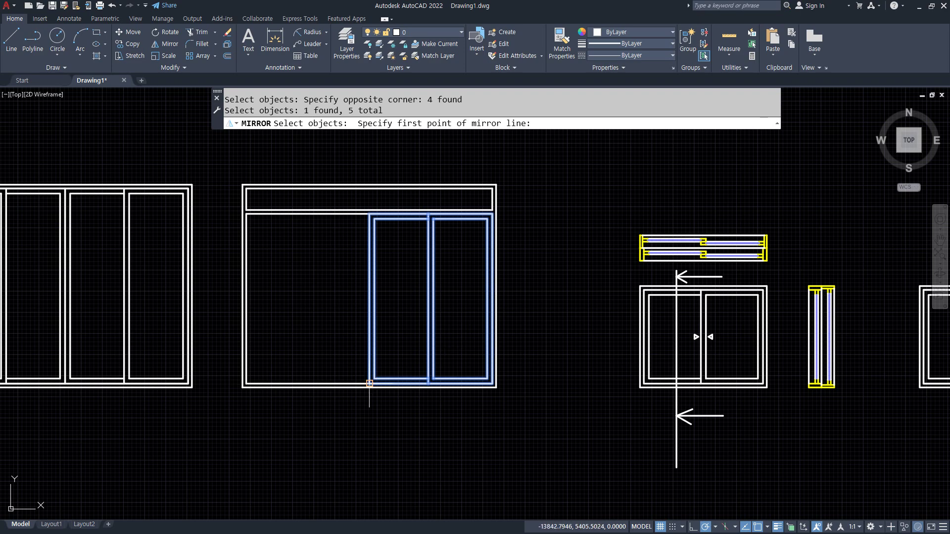
pyautogui.click(369, 384)
pyautogui.click(373, 291)
pyautogui.press('Return')
# Draw a rectangle in the transom opening from its right corner to the midpoint of its bottom edge
pyautogui.scroll(5, 392, 193)
pyautogui.moveTo(393, 193); pyautogui.dragTo(413, 228, button='middle')
pyautogui.write('rec')
pyautogui.press('Return')
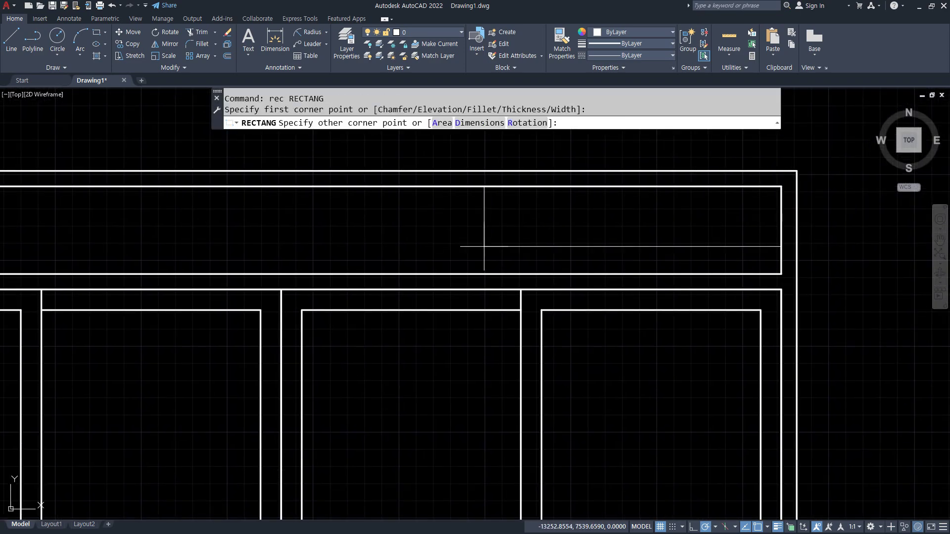
pyautogui.write('mid')
pyautogui.press('Return')
pyautogui.click(288, 278)
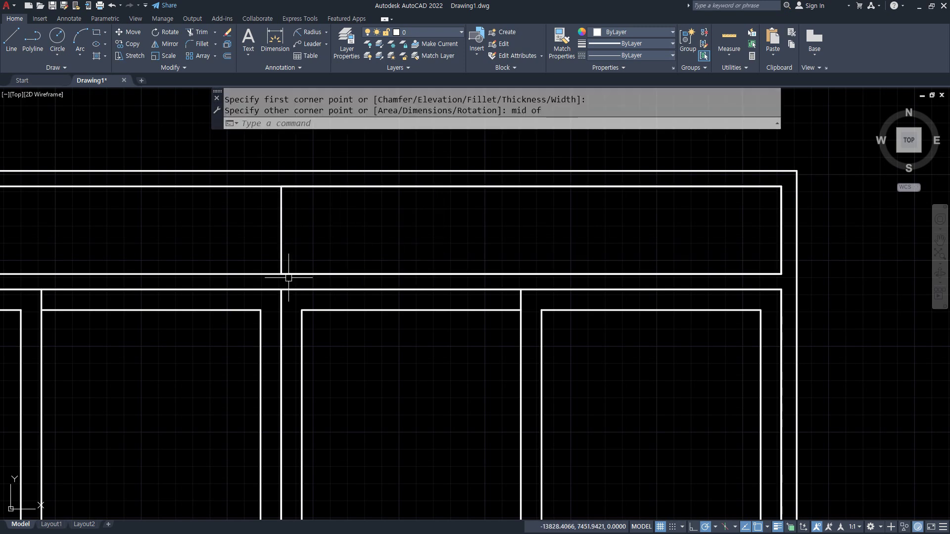
# Offset the transom's right rectangle inward by 60
pyautogui.write('o')
pyautogui.press('Return')
pyautogui.write('60')
pyautogui.press('Return')
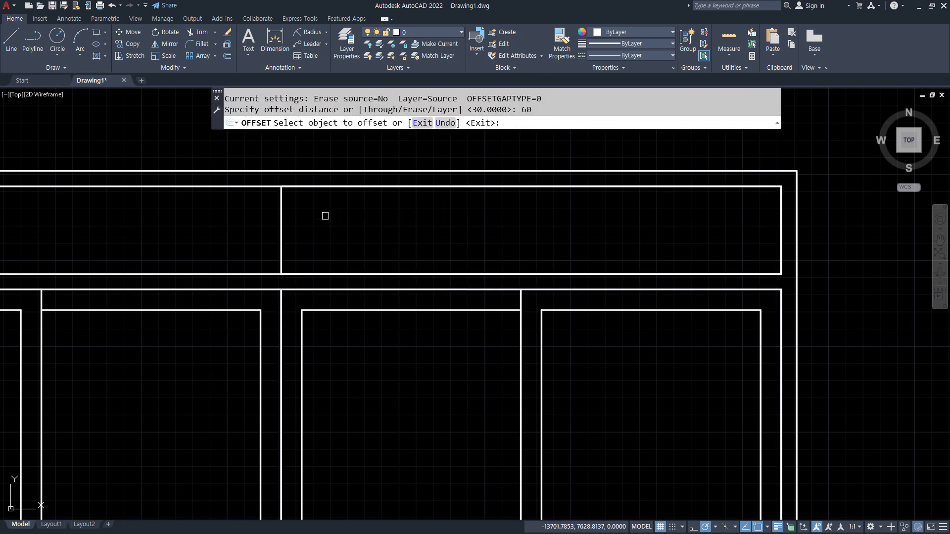
pyautogui.click(281, 221)
pyautogui.click(385, 228)
pyautogui.press('Return')
# Draw a vertical line from the midpoint of the transom rectangle's top edge to its bottom edge
pyautogui.write('l')
pyautogui.press('Return')
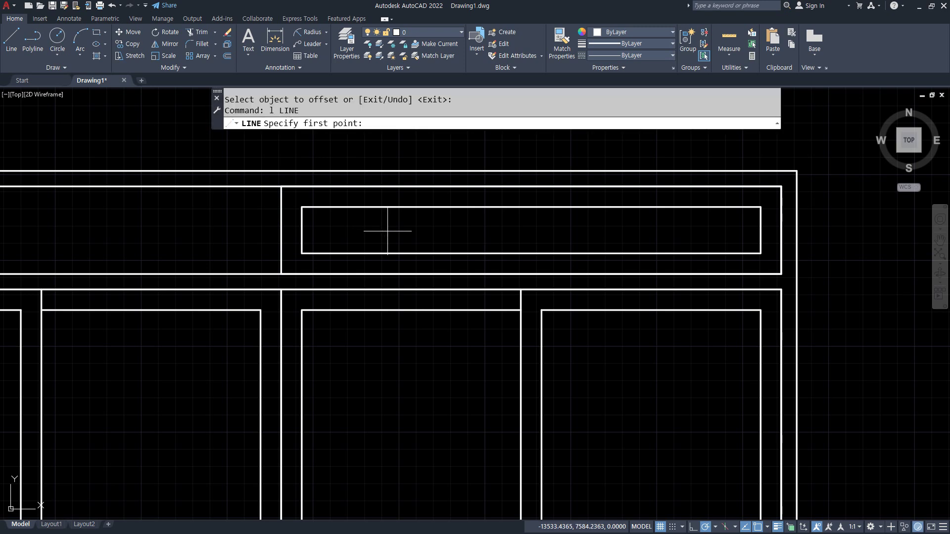
pyautogui.click(532, 187)
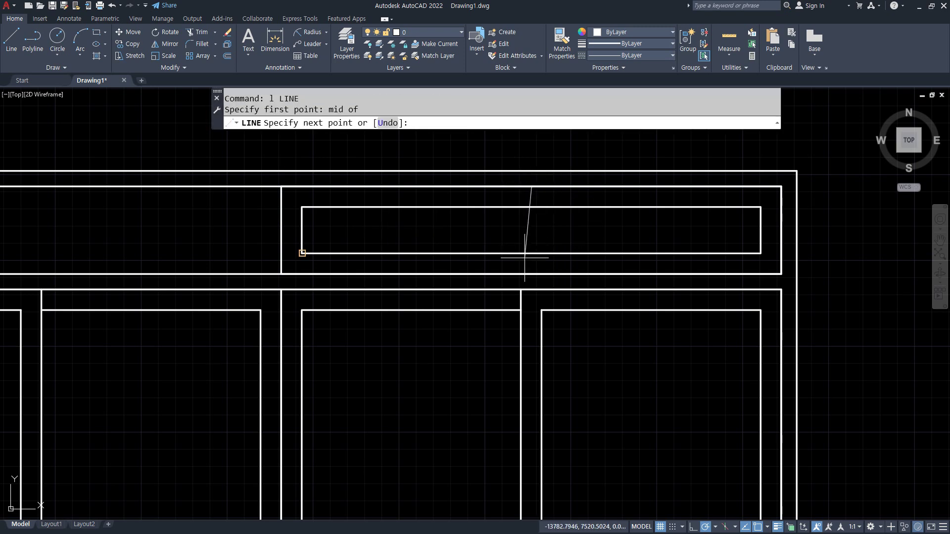
pyautogui.click(530, 272)
# Offset the transom rectangle's vertical centre line by 30 to both sides
pyautogui.write('o')
pyautogui.press('Return')
pyautogui.write('30')
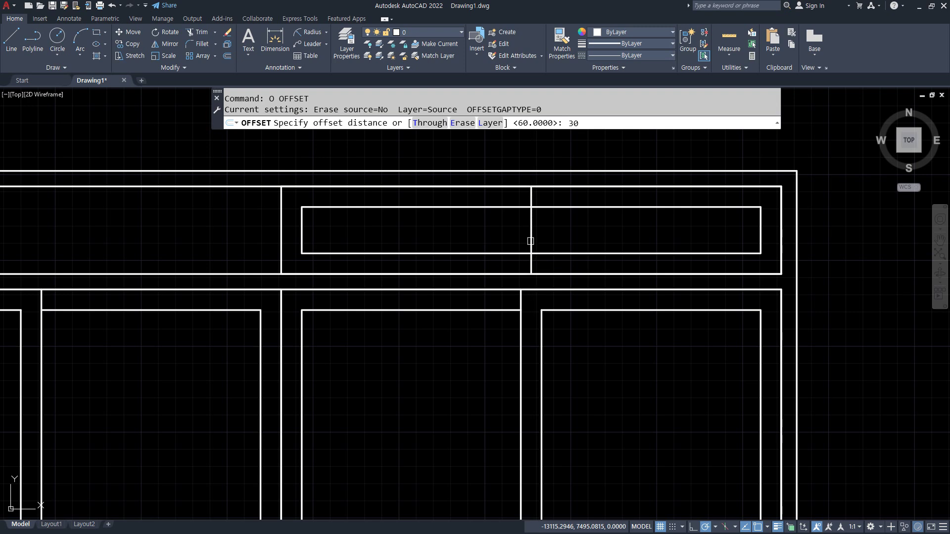
pyautogui.press('Return')
pyautogui.click(531, 231)
pyautogui.click(538, 230)
pyautogui.click(530, 204)
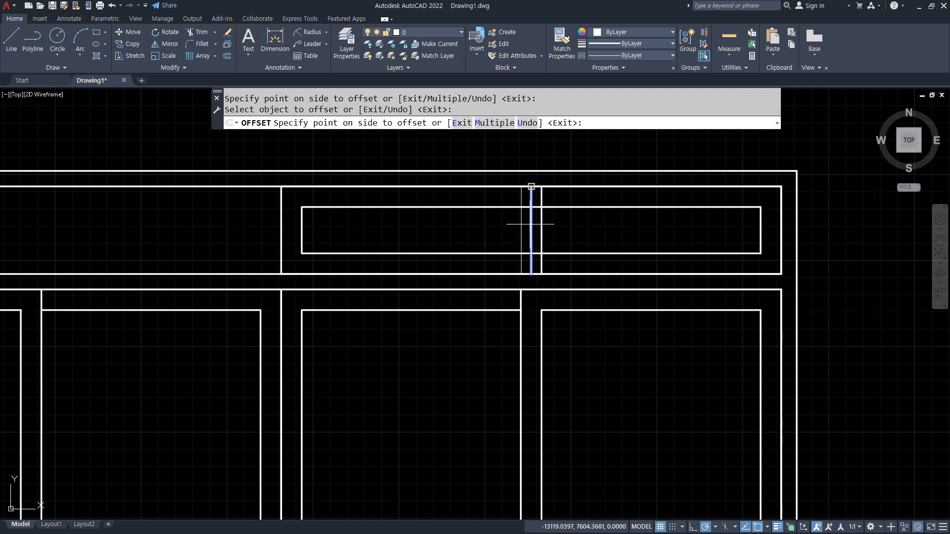
pyautogui.click(525, 231)
pyautogui.click(525, 231)
pyautogui.write('e')
pyautogui.press('Return')
pyautogui.press('Escape')
# Delete the transom's vertical centre line and trim the overlapping stile lines to form two separate transom panels
pyautogui.click(531, 236)
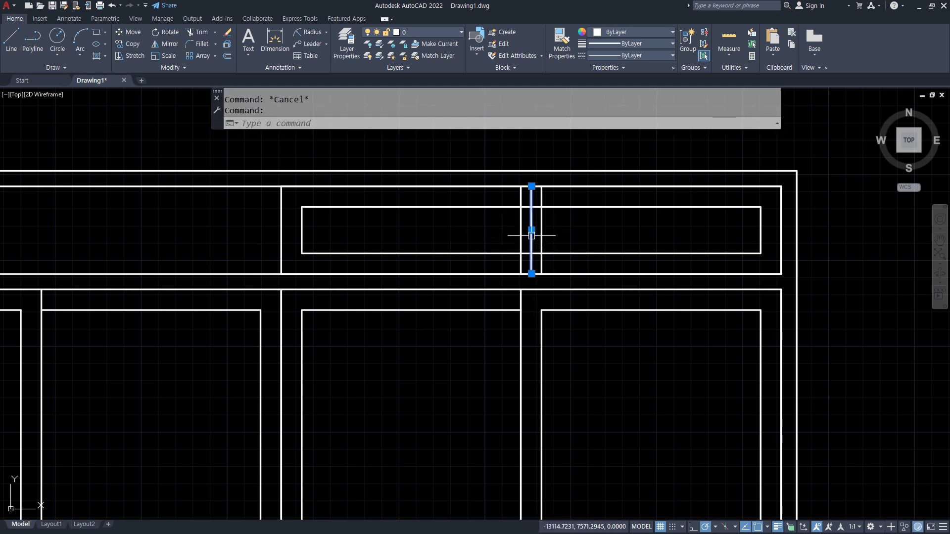
pyautogui.press('Delete')
pyautogui.write('tr')
pyautogui.press('Return')
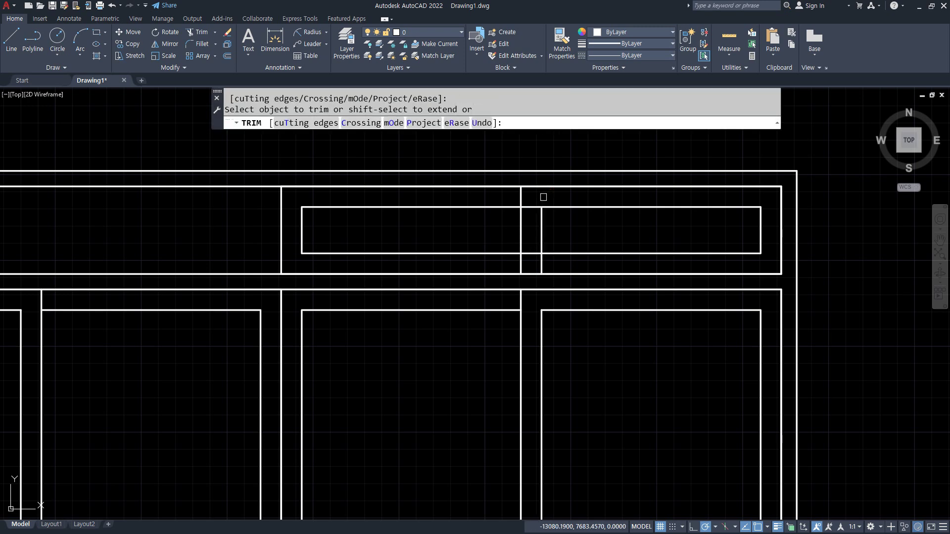
pyautogui.click(532, 252)
pyautogui.press('Return')
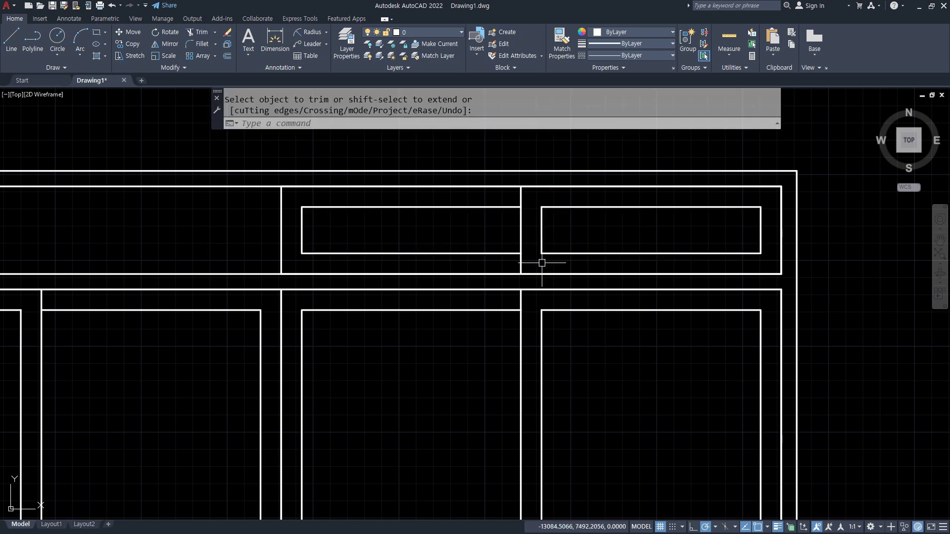
# Mirror the two right transom panels about the window's vertical centre line, keeping the originals
pyautogui.write('mi')
pyautogui.press('Return')
pyautogui.click(607, 234)
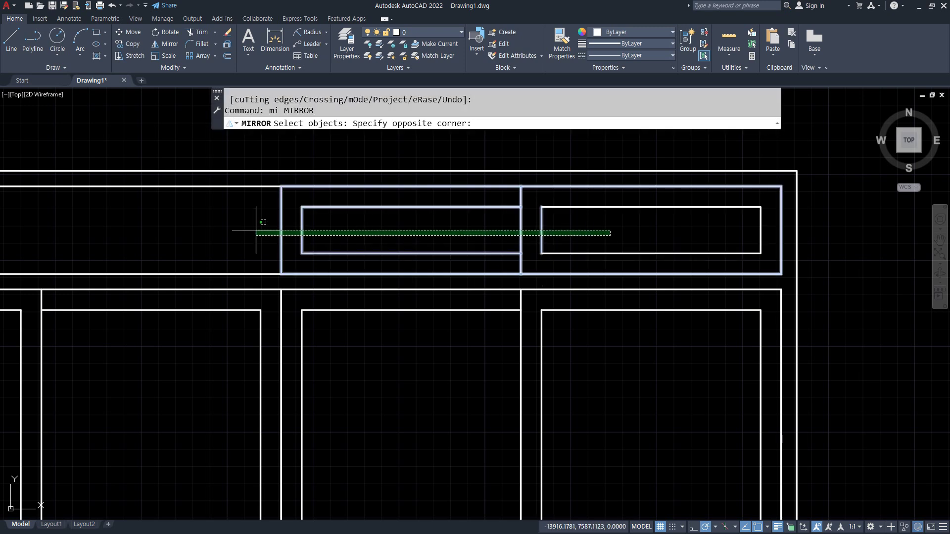
pyautogui.click(254, 226)
pyautogui.click(760, 231)
pyautogui.press('Return')
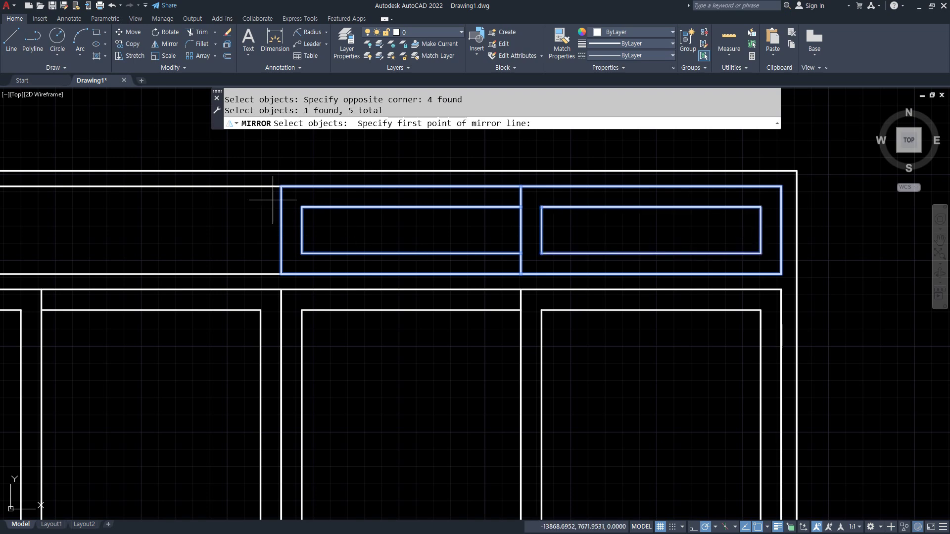
pyautogui.click(281, 187)
pyautogui.click(281, 274)
pyautogui.press('Return')
pyautogui.scroll(-5, 308, 294)
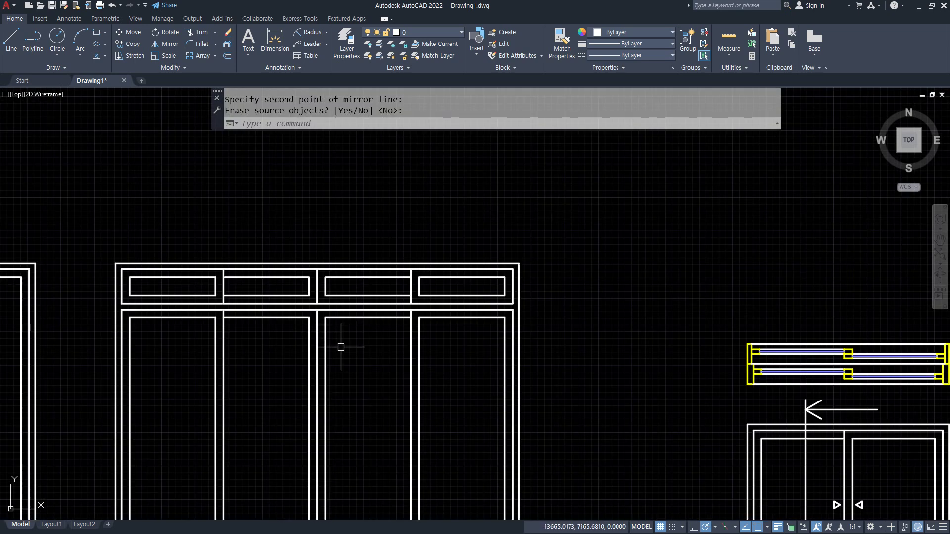
pyautogui.scroll(1, 388, 246)
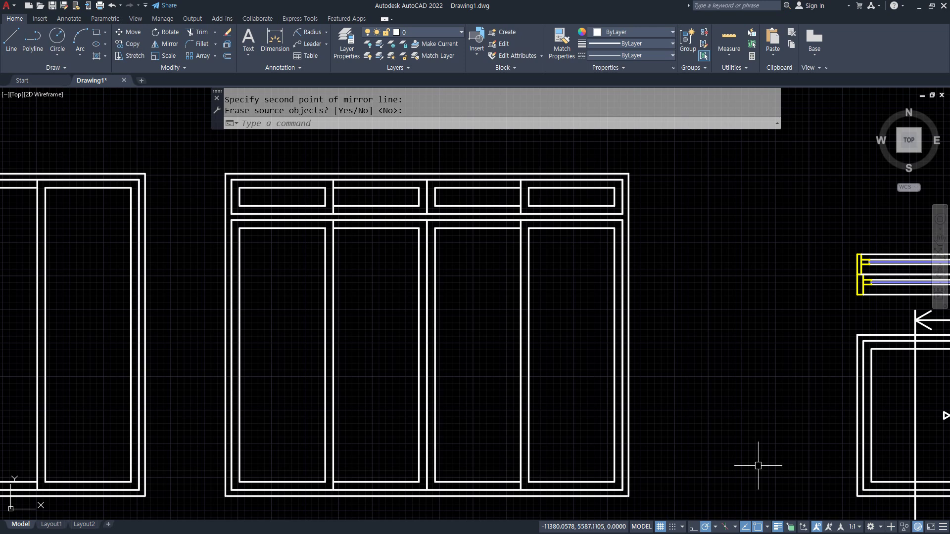
# Stretch the bottom edge of the four-panel window without a transom upward by 300
pyautogui.moveTo(515, 426); pyautogui.dragTo(848, 423, button='middle')
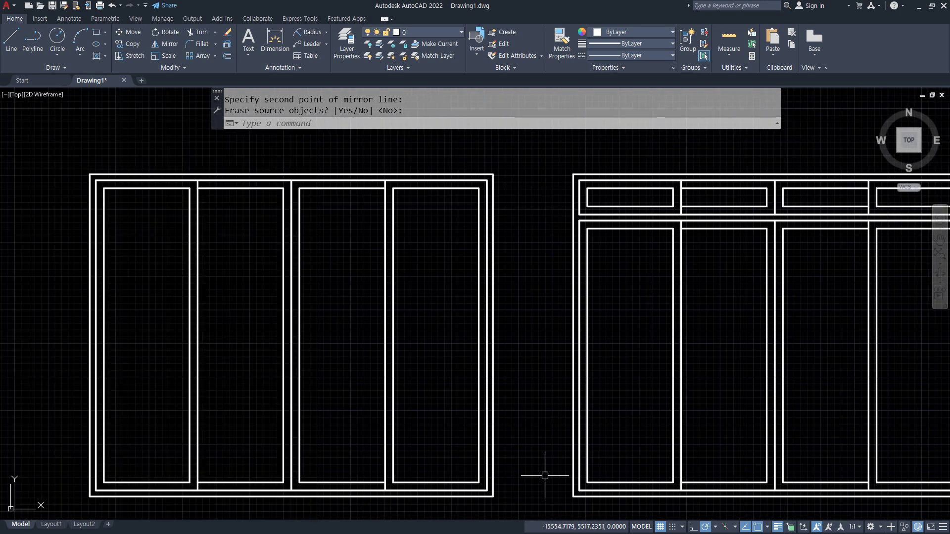
pyautogui.write('s')
pyautogui.press('space')
pyautogui.click(502, 501)
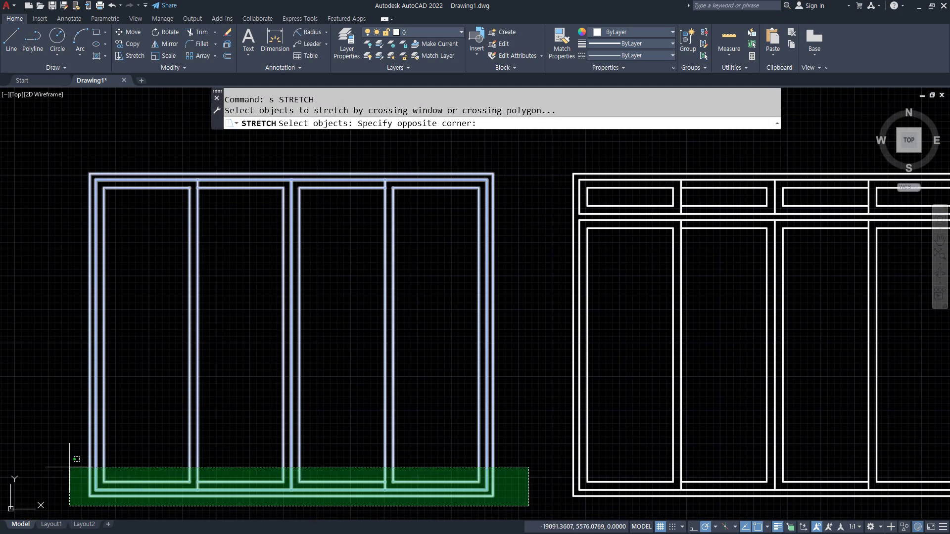
pyautogui.click(57, 476)
pyautogui.press('Return')
pyautogui.click(57, 477)
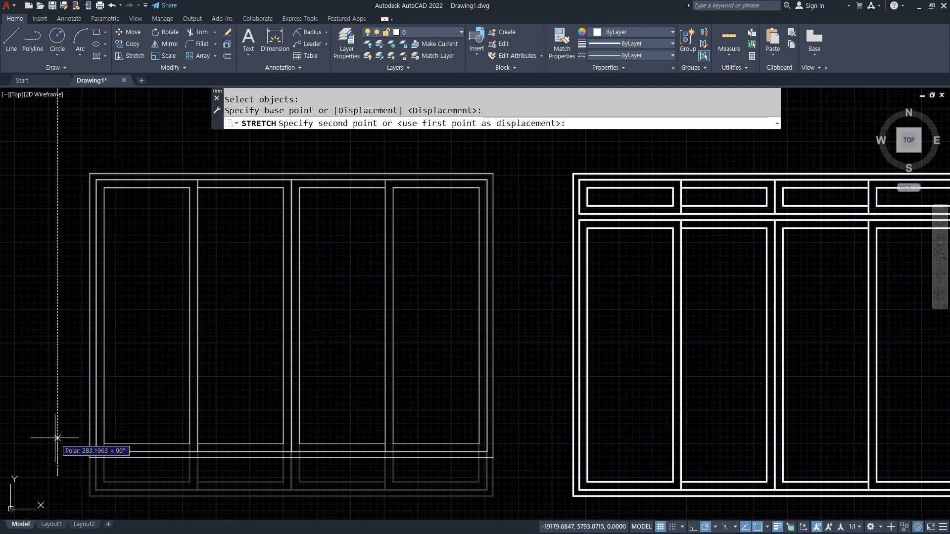
pyautogui.write('300')
pyautogui.press('Return')
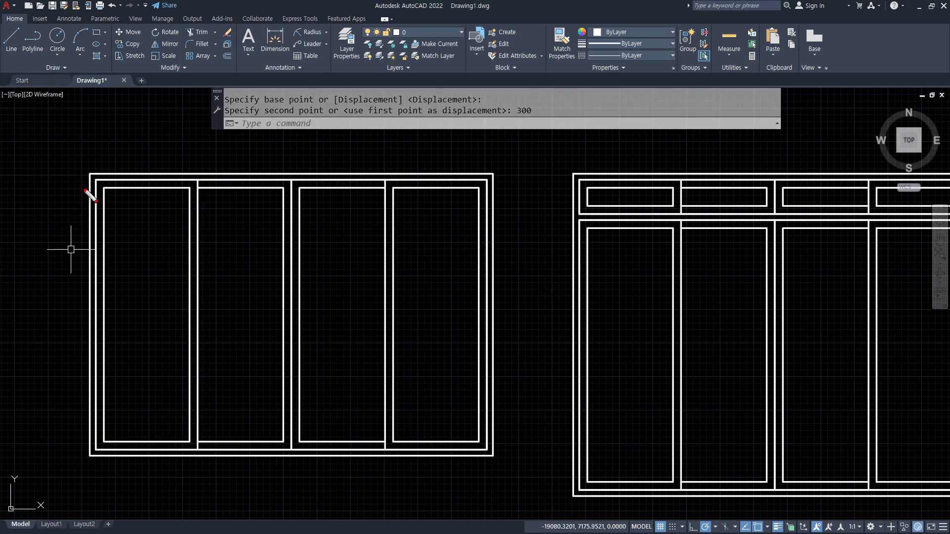
pyautogui.moveTo(85, 183)
pyautogui.mouseDown()
pyautogui.moveTo(53, 322)
pyautogui.moveTo(100, 452)
pyautogui.mouseUp()
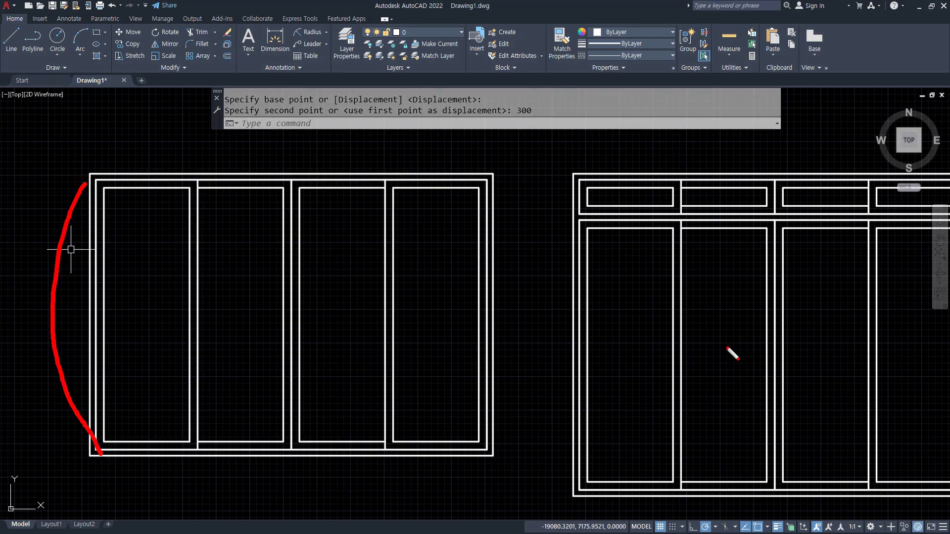
pyautogui.moveTo(771, 491)
pyautogui.mouseDown()
pyautogui.moveTo(772, 151)
pyautogui.moveTo(797, 448)
pyautogui.mouseUp()
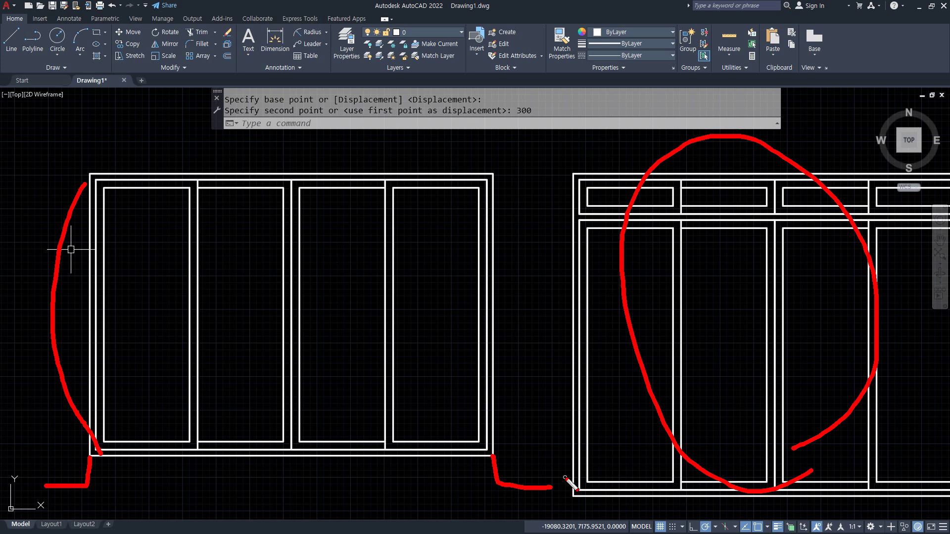
# In the floor plan, draw a line from the midpoint of the lower-left room's bottom inner wall line straight down to the outermost wall line
pyautogui.moveTo(668, 290); pyautogui.dragTo(350, 286, button='middle')
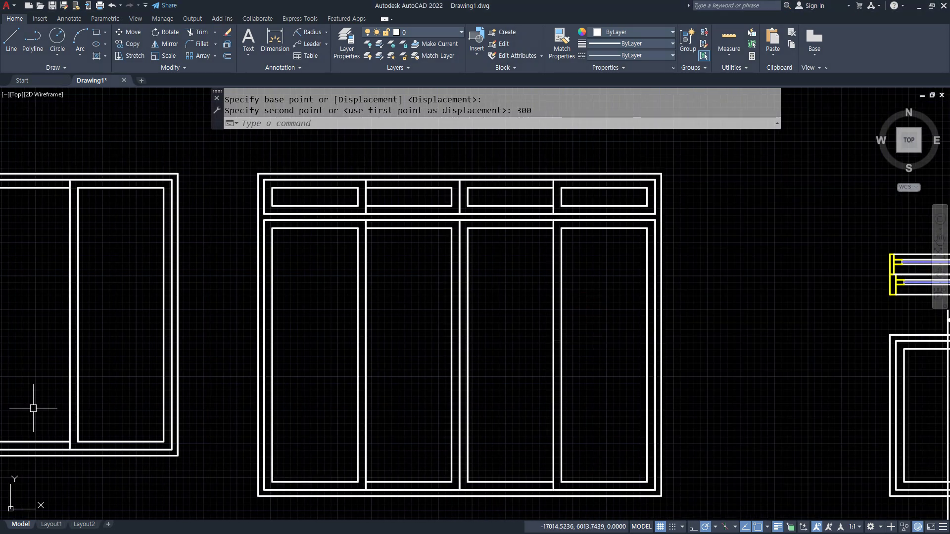
pyautogui.scroll(-6, 233, 258)
pyautogui.moveTo(545, 367); pyautogui.dragTo(189, 350, button='middle')
pyautogui.scroll(2, 544, 357)
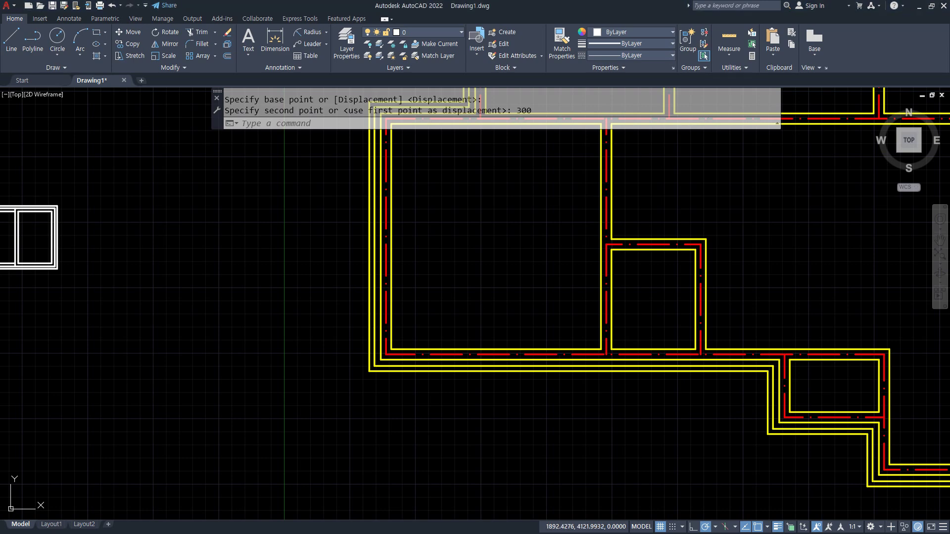
pyautogui.moveTo(472, 333); pyautogui.dragTo(378, 318, button='middle')
pyautogui.hotkey('ctrl', 'shift', '3')
pyautogui.moveTo(426, 381)
pyautogui.mouseDown()
pyautogui.moveTo(361, 302)
pyautogui.moveTo(479, 390)
pyautogui.moveTo(340, 395)
pyautogui.mouseUp()
pyautogui.press('Escape')
pyautogui.scroll(3, 397, 340)
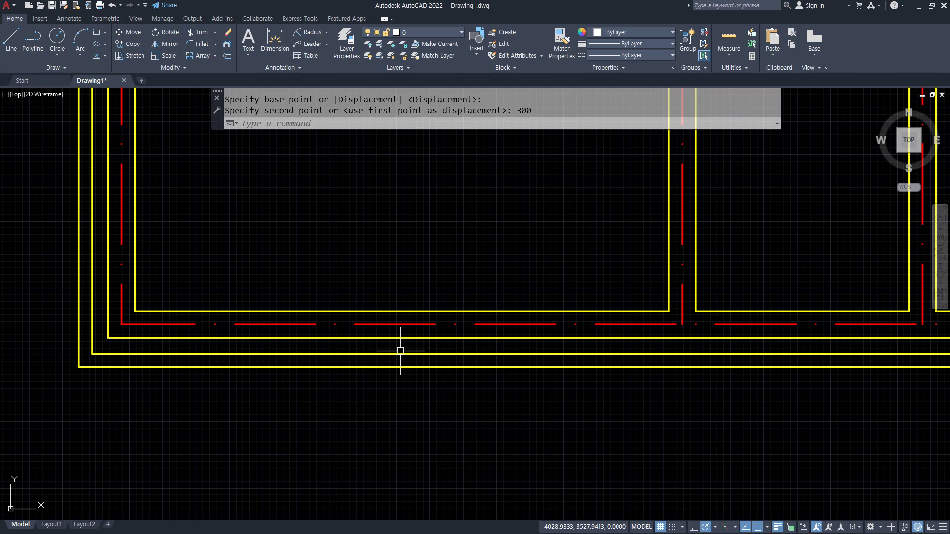
pyautogui.write('l')
pyautogui.press('Return')
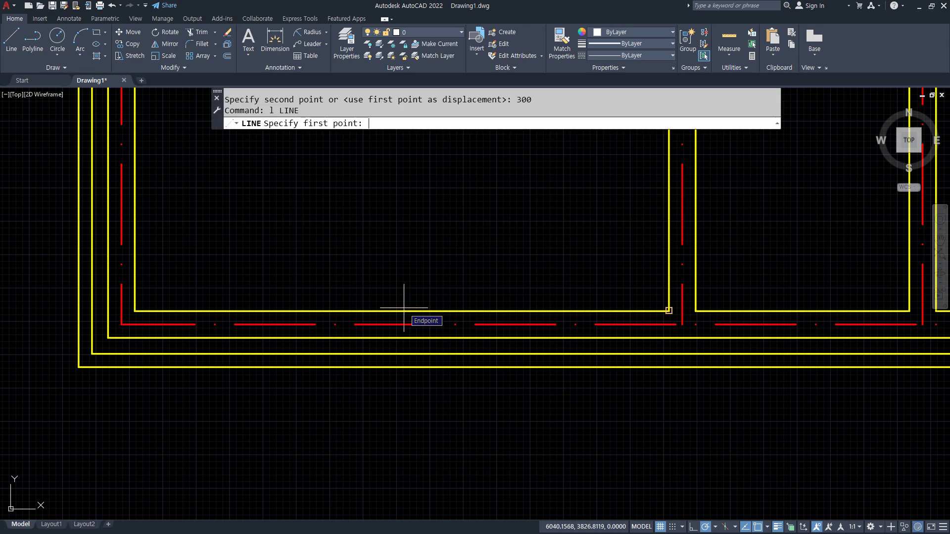
pyautogui.write('mid')
pyautogui.press('Return')
pyautogui.click(402, 355)
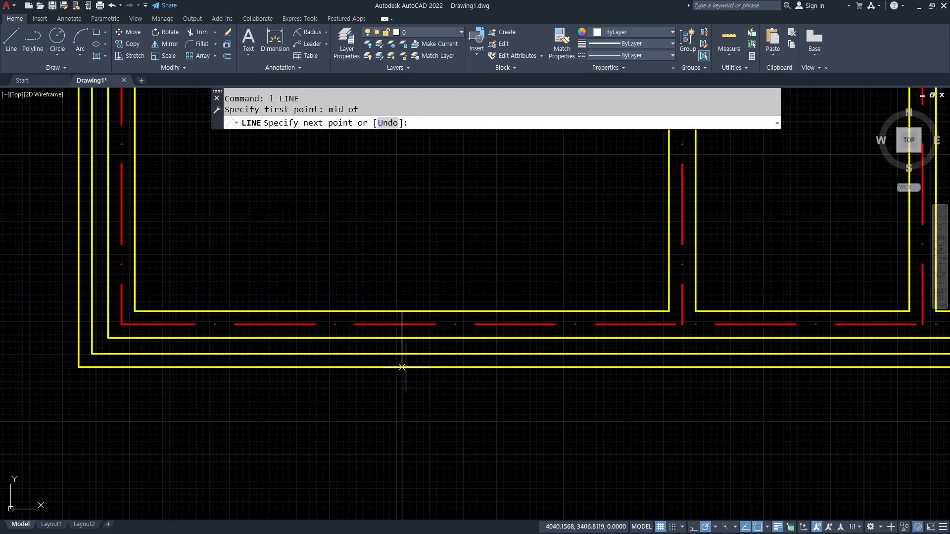
pyautogui.click(402, 367)
pyautogui.press('Return')
# Offset the line across the wall by 1500/2 to both sides to mark the window opening
pyautogui.write('o')
pyautogui.press('Return')
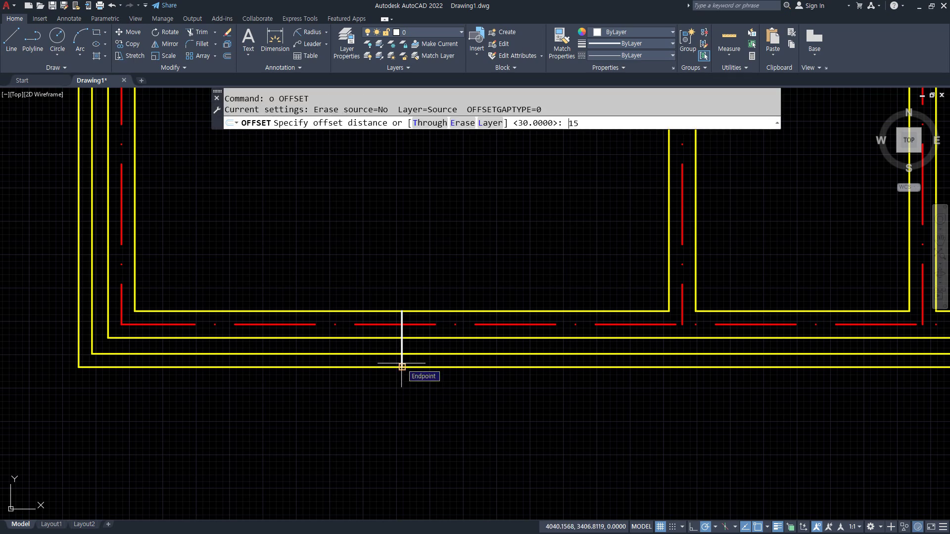
pyautogui.press('Return')
pyautogui.scroll(2, 400, 310)
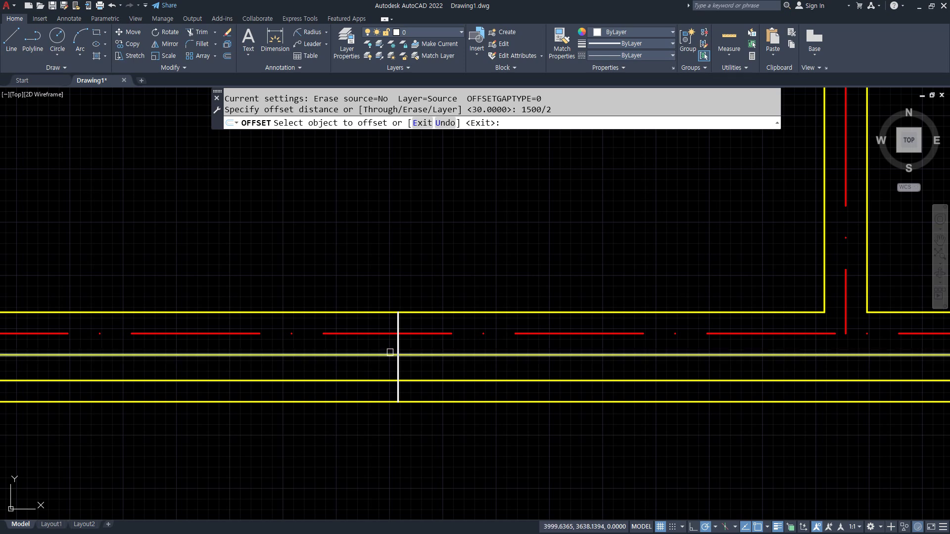
pyautogui.click(399, 347)
pyautogui.click(425, 344)
pyautogui.click(399, 321)
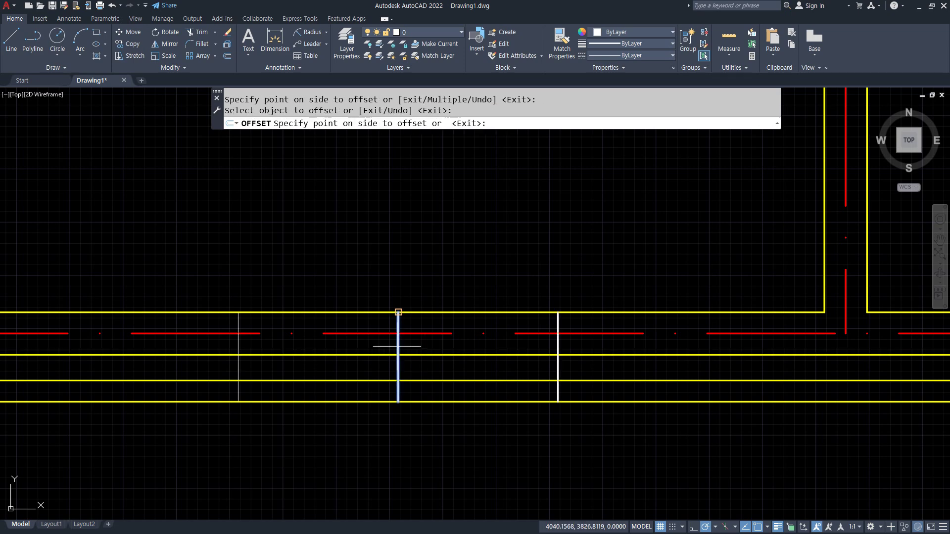
pyautogui.click(375, 344)
pyautogui.press('Return')
# Erase the middle line across the wall and trim the yellow wall lines between the two opening edges
pyautogui.click(397, 341)
pyautogui.write('e')
pyautogui.press('Return')
pyautogui.write('tr')
pyautogui.press('Return')
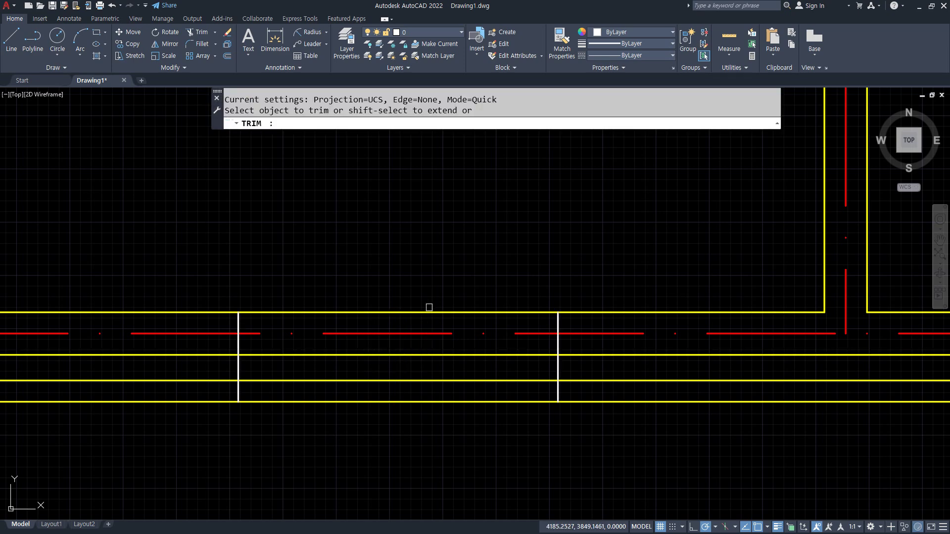
pyautogui.moveTo(429, 307); pyautogui.dragTo(430, 445)
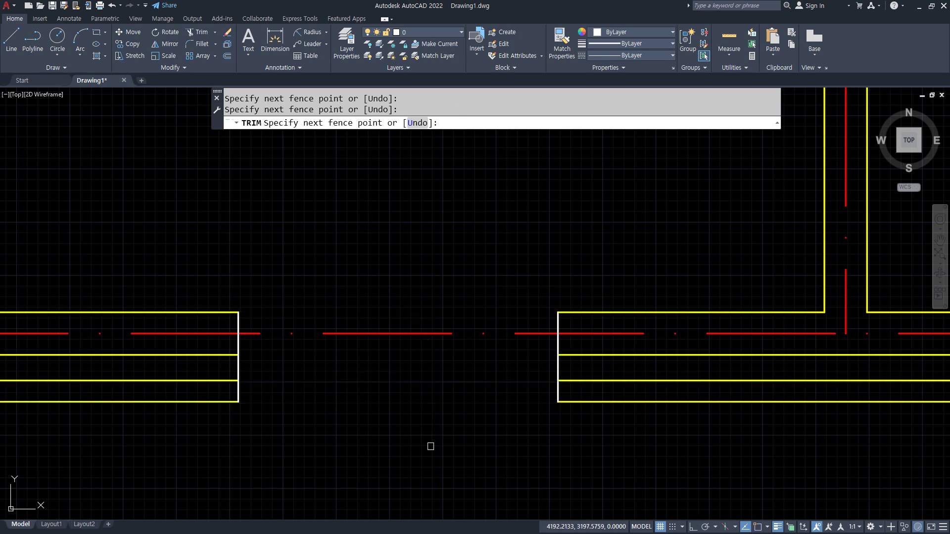
# Match the properties of the two edge lines of the lower-left room's window opening to the yellow wall line
pyautogui.press('Return')
pyautogui.write('ma')
pyautogui.press('Return')
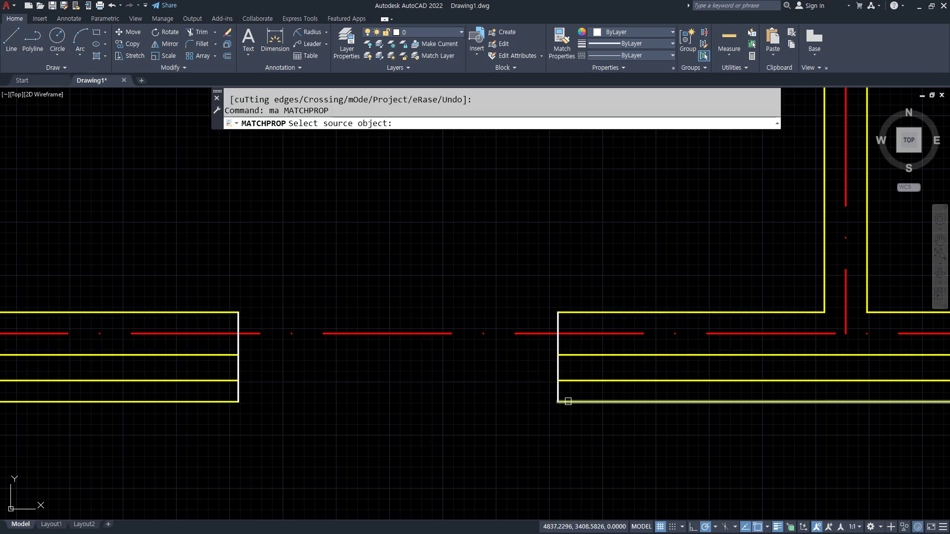
pyautogui.click(560, 400)
pyautogui.click(236, 394)
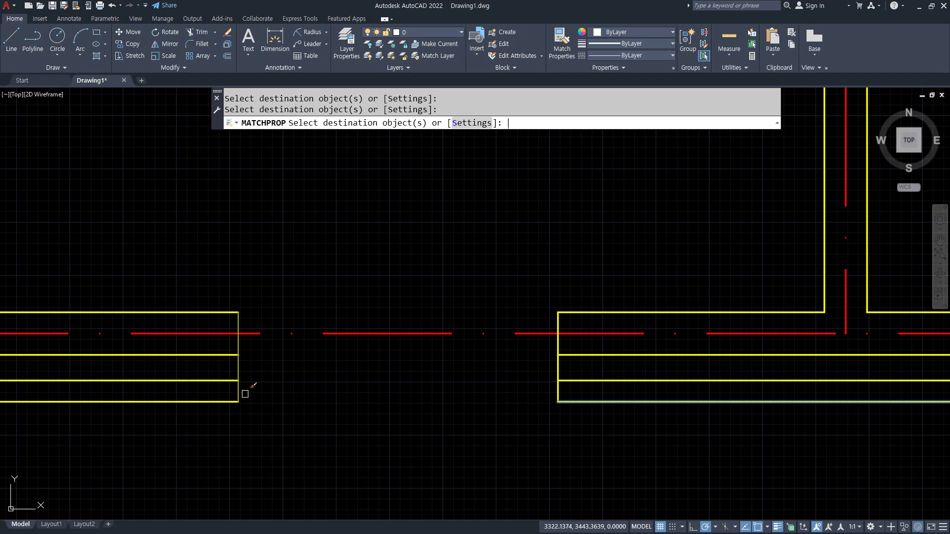
pyautogui.press('Return')
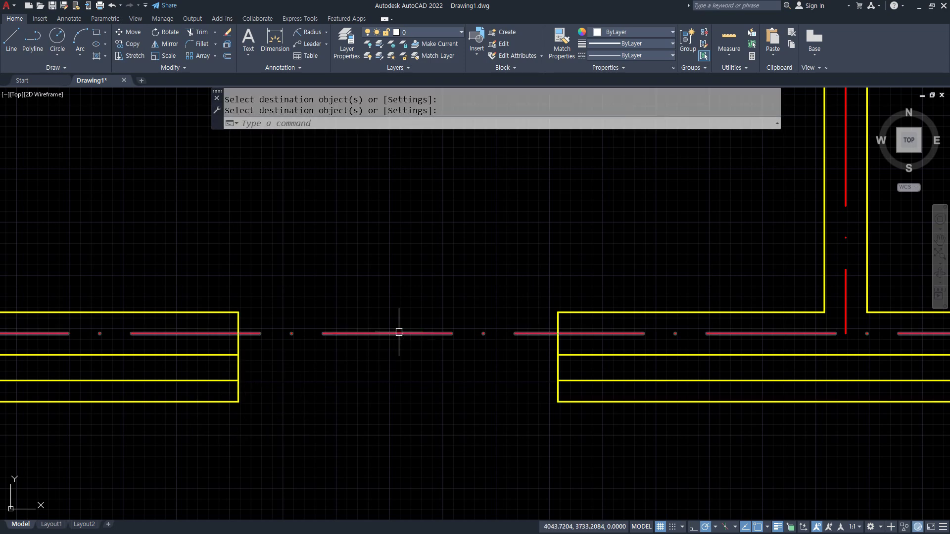
pyautogui.moveTo(294, 298)
pyautogui.mouseDown()
pyautogui.moveTo(240, 324)
pyautogui.moveTo(530, 335)
pyautogui.moveTo(383, 297)
pyautogui.mouseUp()
pyautogui.moveTo(401, 360)
pyautogui.mouseDown()
pyautogui.moveTo(402, 399)
pyautogui.moveTo(448, 358)
pyautogui.mouseUp()
pyautogui.press('Escape')
# Copy the two-panel window's plan drawing from above its elevation to just below the window opening of the lower-left room
pyautogui.scroll(-4, 406, 377)
pyautogui.moveTo(257, 361); pyautogui.dragTo(379, 360, button='middle')
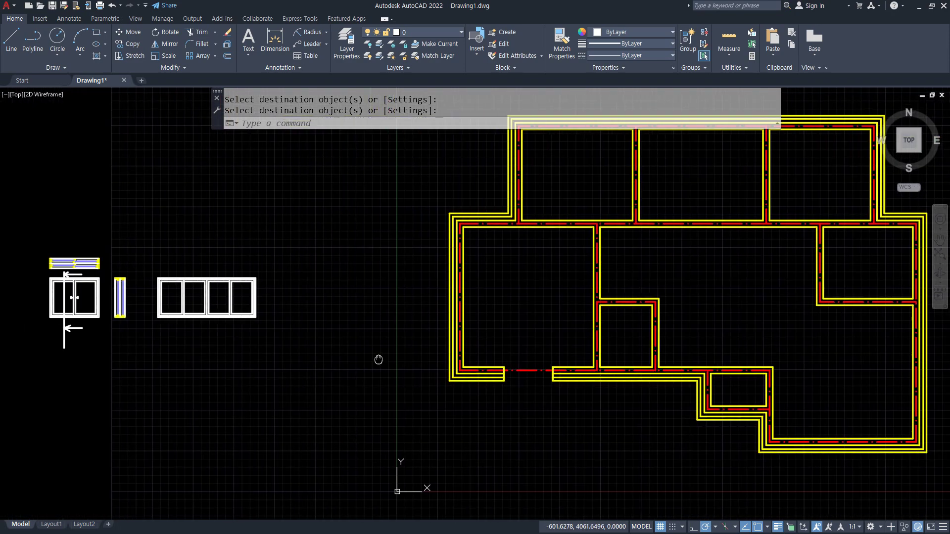
pyautogui.scroll(6, 57, 266)
pyautogui.moveTo(174, 276); pyautogui.dragTo(231, 277, button='middle')
pyautogui.write('c')
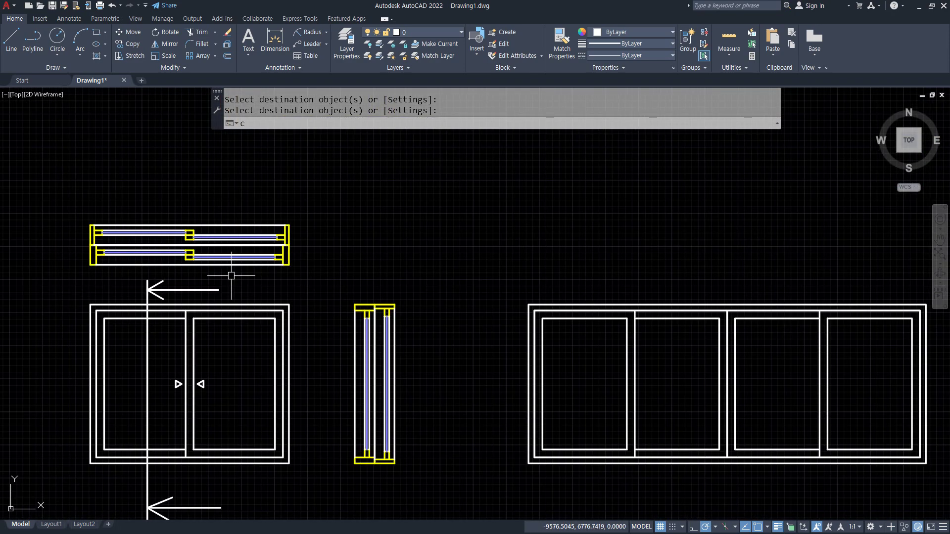
pyautogui.write('p')
pyautogui.press('space')
pyautogui.click(308, 276)
pyautogui.click(79, 197)
pyautogui.press('space')
pyautogui.click(77, 277)
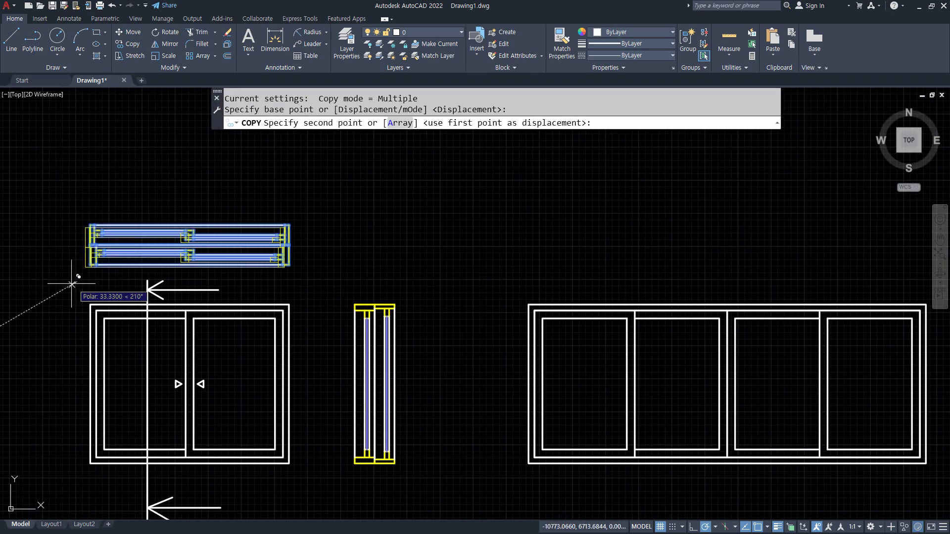
pyautogui.scroll(-4, 72, 280)
pyautogui.moveTo(306, 353); pyautogui.dragTo(37, 233, button='middle')
pyautogui.moveTo(428, 384); pyautogui.dragTo(241, 331, button='middle')
pyautogui.click(338, 334)
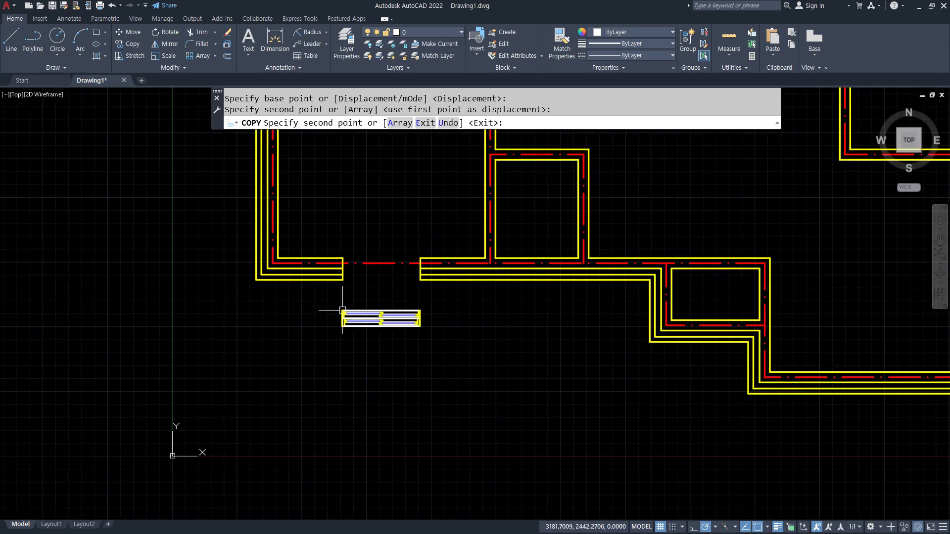
pyautogui.press('space')
pyautogui.scroll(10, 344, 310)
pyautogui.moveTo(348, 314); pyautogui.dragTo(193, 243, button='middle')
pyautogui.moveTo(235, 229); pyautogui.dragTo(204, 216)
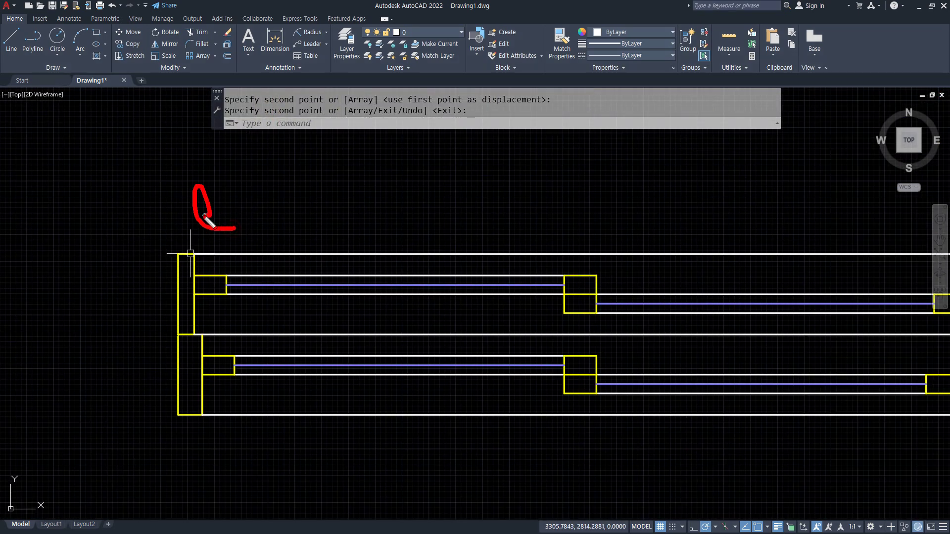
pyautogui.press('Escape')
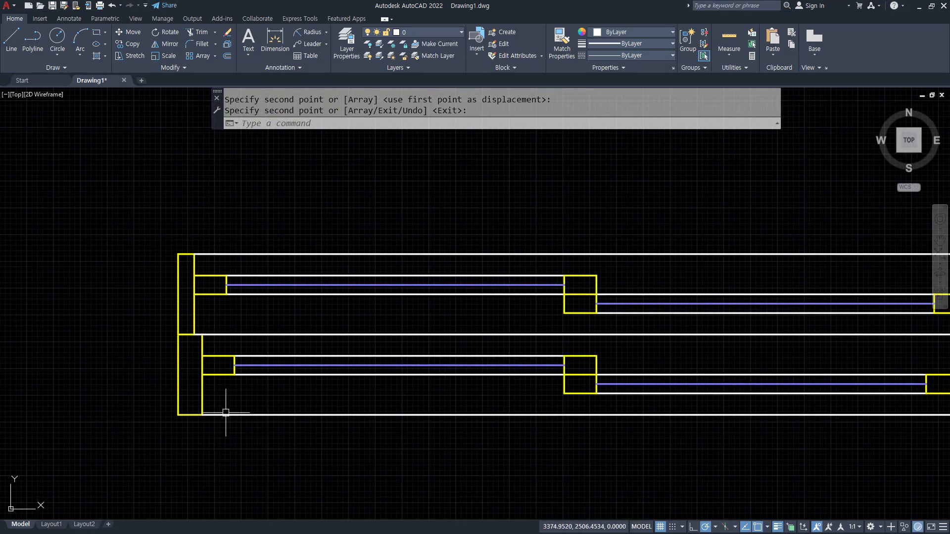
# Mirror the copied window plan upward across a horizontal line just above it, keeping the source objects
pyautogui.scroll(-3, 228, 413)
pyautogui.moveTo(300, 415); pyautogui.dragTo(212, 356, button='middle')
pyautogui.write('mi')
pyautogui.press('space')
pyautogui.click(513, 385)
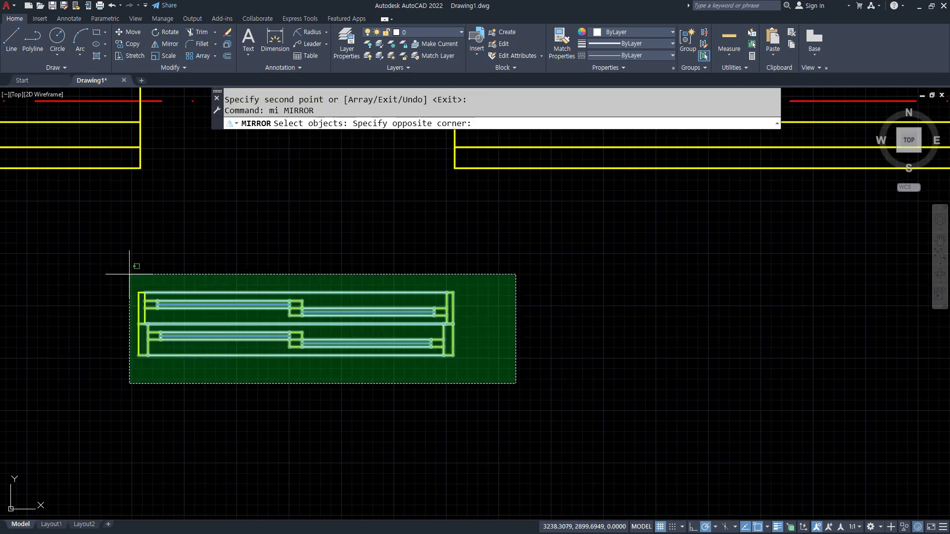
pyautogui.click(130, 272)
pyautogui.press('Return')
pyautogui.click(147, 356)
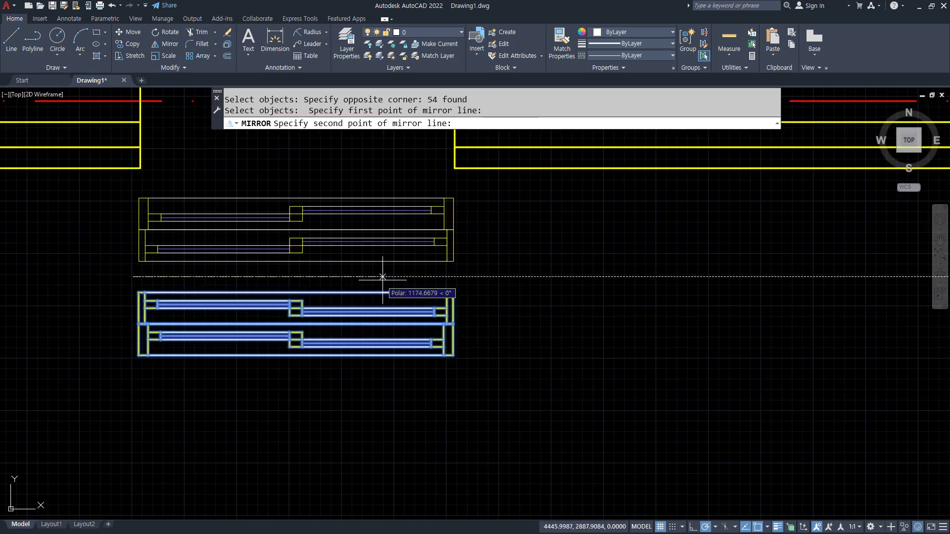
pyautogui.click(346, 273)
pyautogui.press('Return')
# Move the mirrored window plan by its top-left corner to the inner wall corner at the opening's left edge
pyautogui.moveTo(229, 245); pyautogui.dragTo(224, 309, button='middle')
pyautogui.write('m')
pyautogui.press('space')
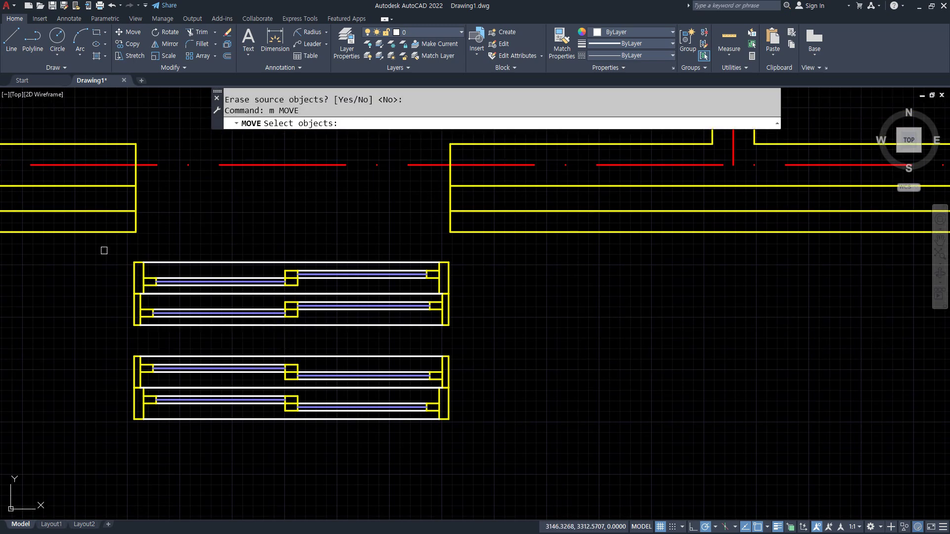
pyautogui.click(104, 250)
pyautogui.click(465, 335)
pyautogui.press('Return')
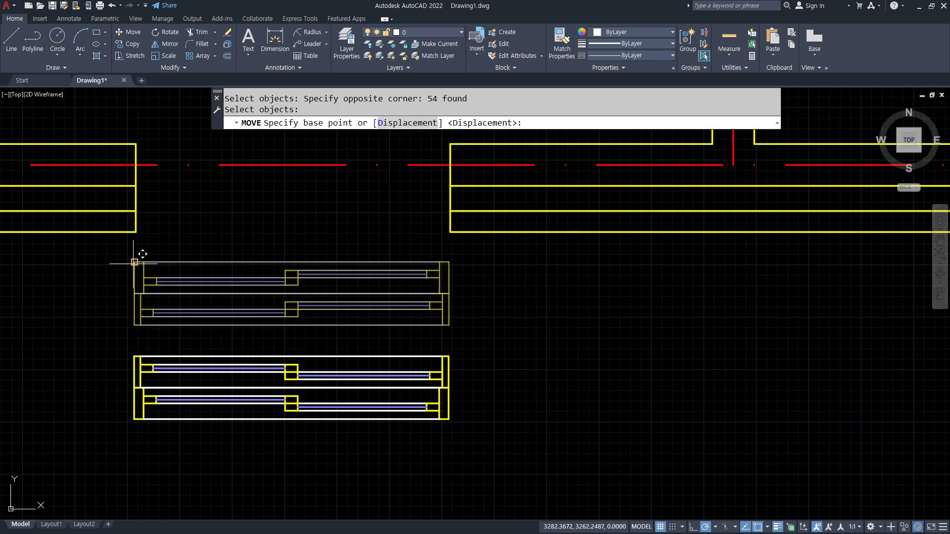
pyautogui.click(144, 262)
pyautogui.click(145, 145)
pyautogui.moveTo(270, 221); pyautogui.dragTo(258, 297, button='middle')
pyautogui.hotkey('ctrl', '2')
pyautogui.moveTo(209, 357)
pyautogui.mouseDown()
pyautogui.moveTo(314, 176)
pyautogui.moveTo(263, 371)
pyautogui.mouseUp()
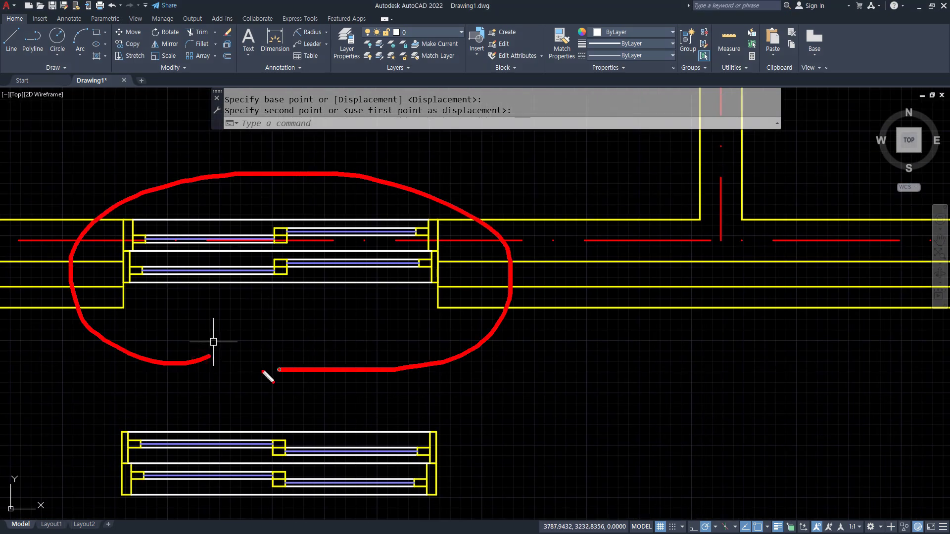
pyautogui.press('Escape')
# Draw a line from the midpoint of the top-left room's upper inner wall line straight up past the outer wall
pyautogui.moveTo(222, 324); pyautogui.dragTo(293, 319, button='middle')
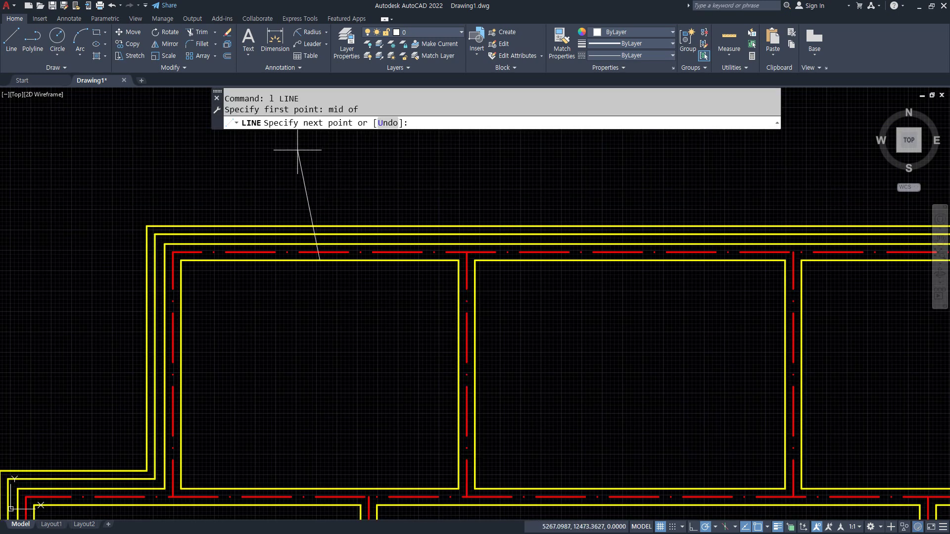
pyautogui.click(320, 172)
pyautogui.press('Return')
# Offset the vertical line across the top-left room's upper wall by 1500/2 to both sides
pyautogui.write('o')
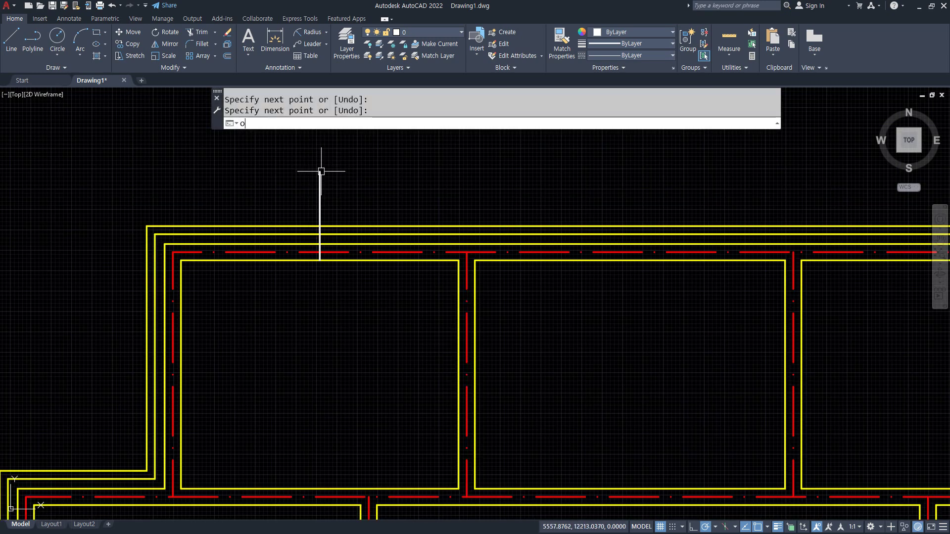
pyautogui.press('Return')
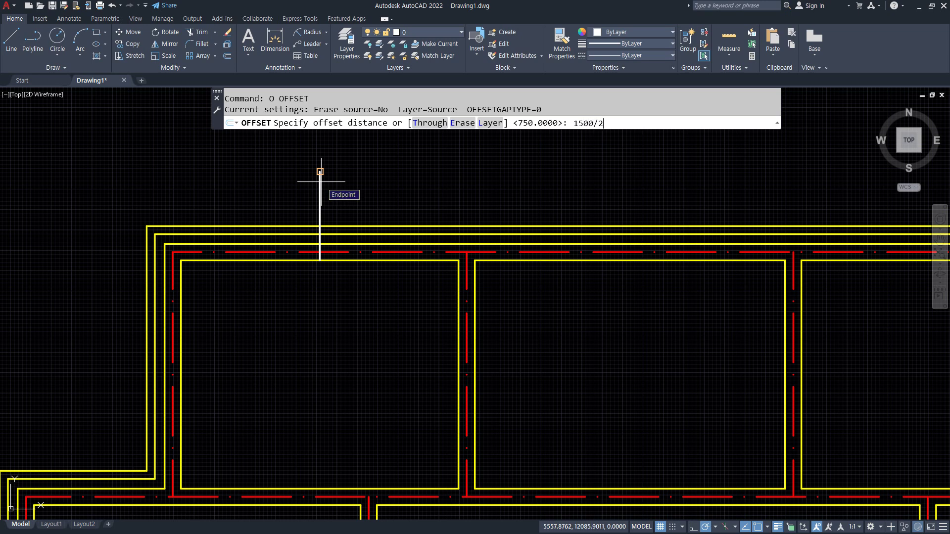
pyautogui.write('1500/2')
pyautogui.press('Return')
pyautogui.click(319, 198)
pyautogui.click(285, 203)
pyautogui.click(320, 200)
pyautogui.click(373, 199)
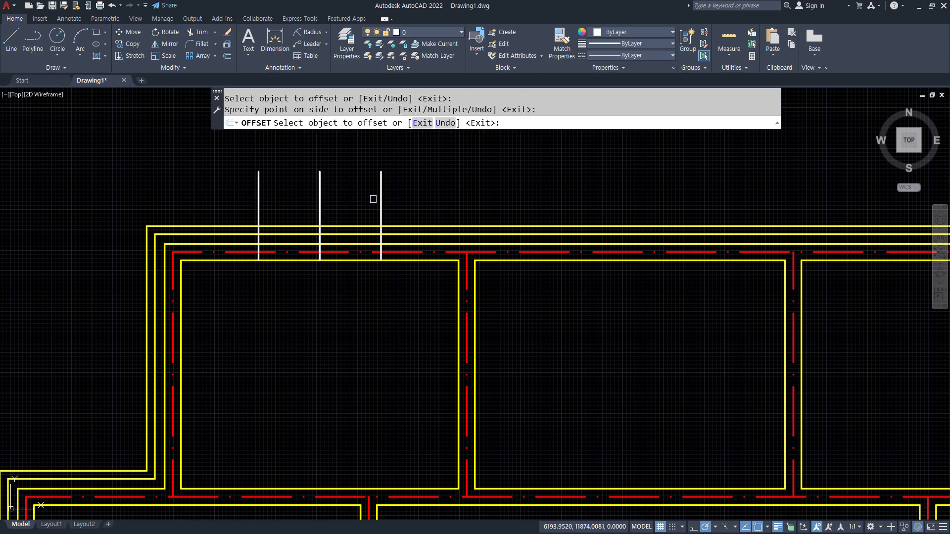
pyautogui.press('Return')
pyautogui.write('mt')
pyautogui.press('Return')
pyautogui.click(403, 201)
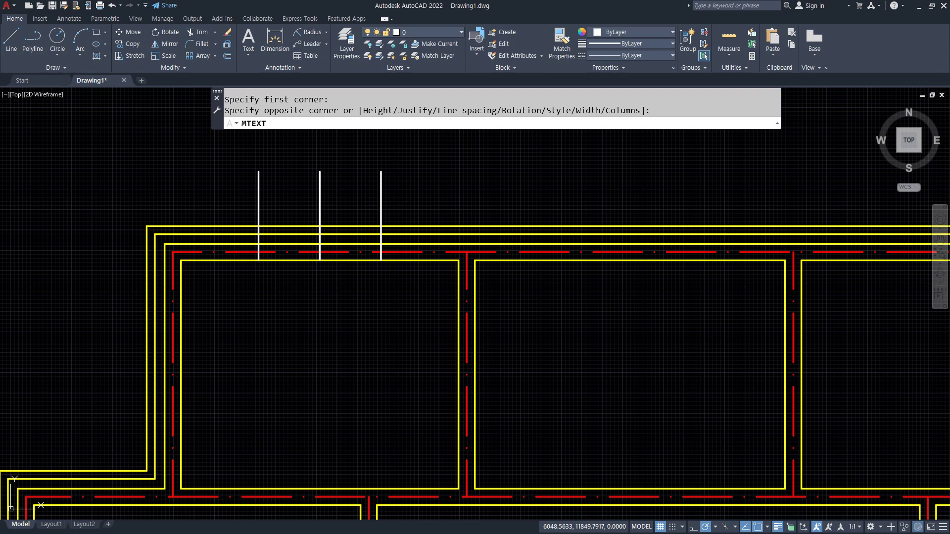
pyautogui.press('Escape')
# Trim the offset lines beyond the outer wall, clear the wall lines between them, and remove the middle line
pyautogui.write('tr')
pyautogui.press('Return')
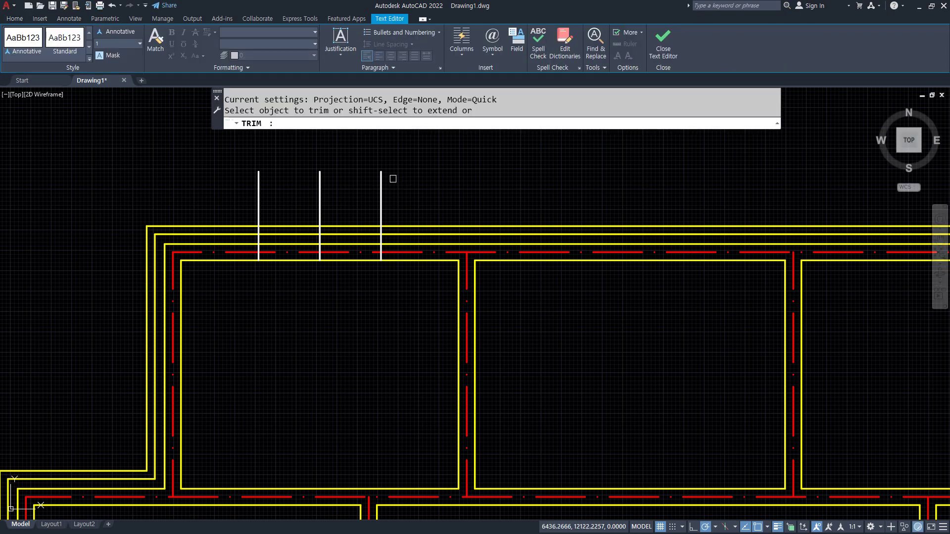
pyautogui.moveTo(383, 191); pyautogui.dragTo(370, 194)
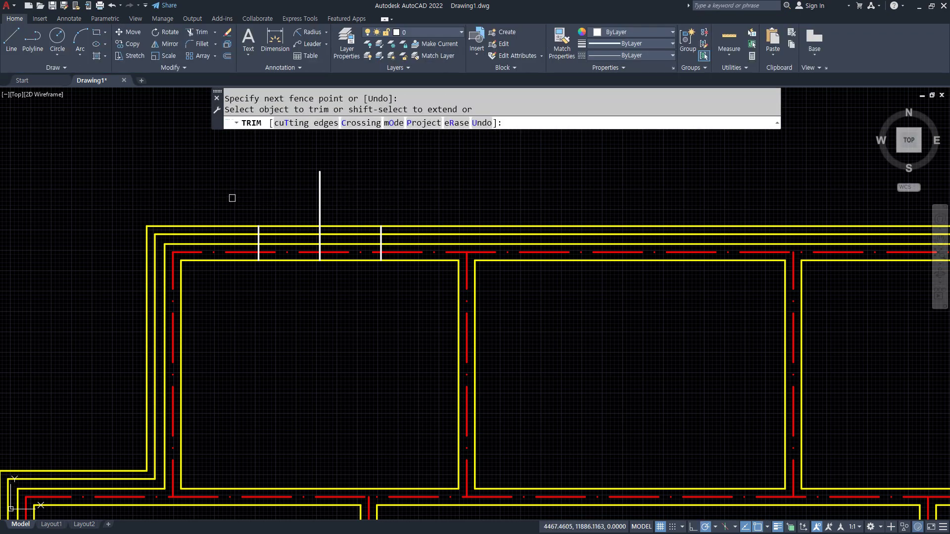
pyautogui.scroll(4, 288, 229)
pyautogui.moveTo(285, 197); pyautogui.dragTo(278, 298)
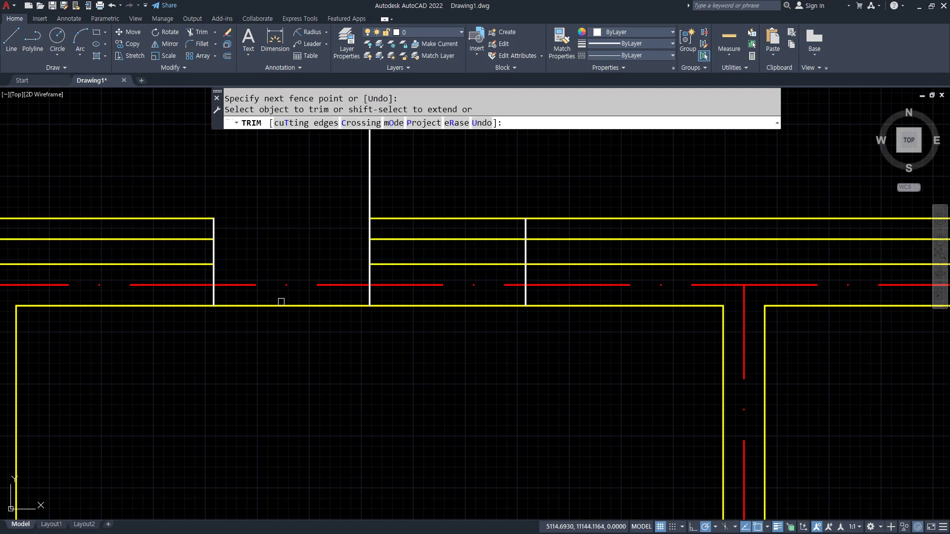
pyautogui.click(279, 306)
pyautogui.moveTo(384, 333)
pyautogui.mouseDown()
pyautogui.moveTo(453, 276)
pyautogui.moveTo(446, 193)
pyautogui.mouseUp()
pyautogui.click(371, 235)
pyautogui.press('Return')
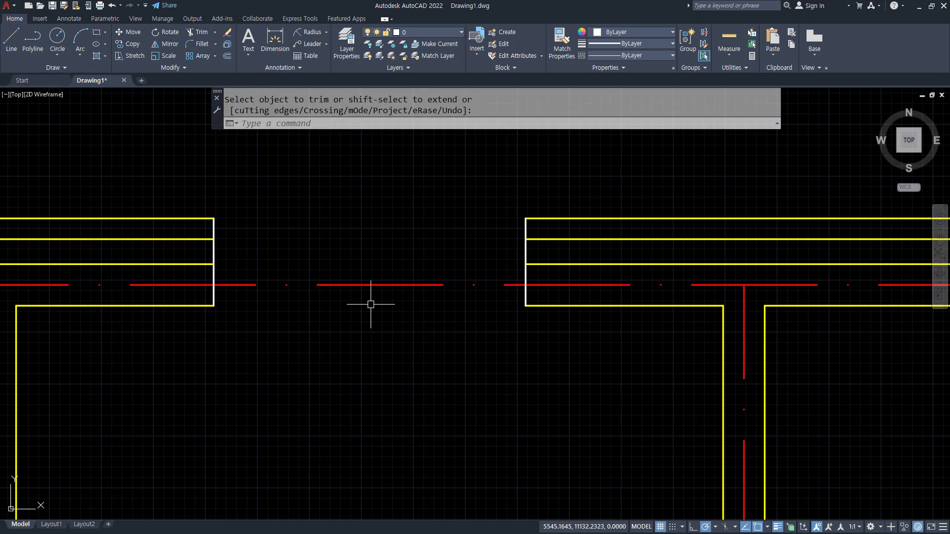
# Match the properties of the top-left room's two opening edge lines to the yellow inner wall line
pyautogui.write('ma')
pyautogui.press('Return')
pyautogui.click(557, 306)
pyautogui.click(179, 190)
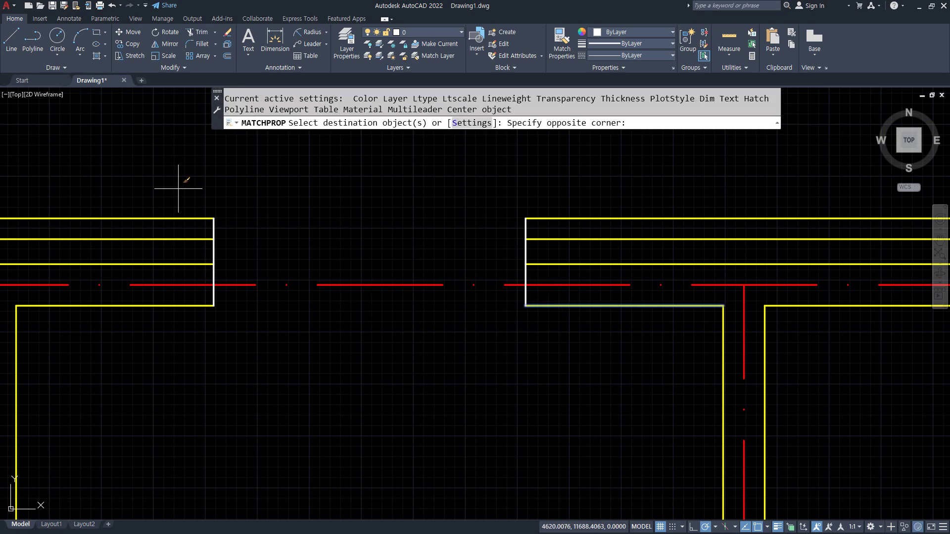
pyautogui.click(535, 341)
pyautogui.press('Return')
# Copy the spare window plan below the lower-left room by its bottom-left corner into the top-left room's opening, at the inner wall corner
pyautogui.scroll(-5, 342, 265)
pyautogui.moveTo(341, 265); pyautogui.dragTo(282, 170, button='middle')
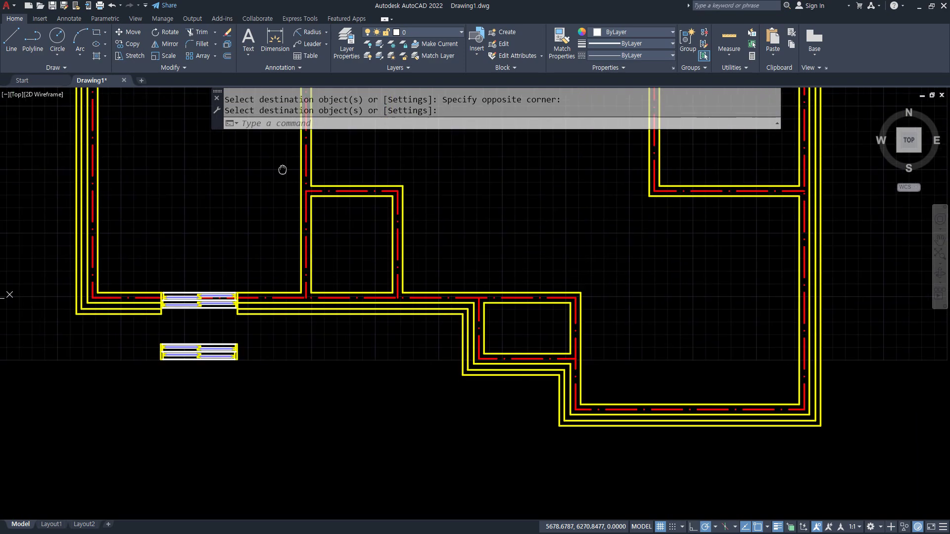
pyautogui.scroll(3, 193, 370)
pyautogui.press('Return')
pyautogui.click(104, 301)
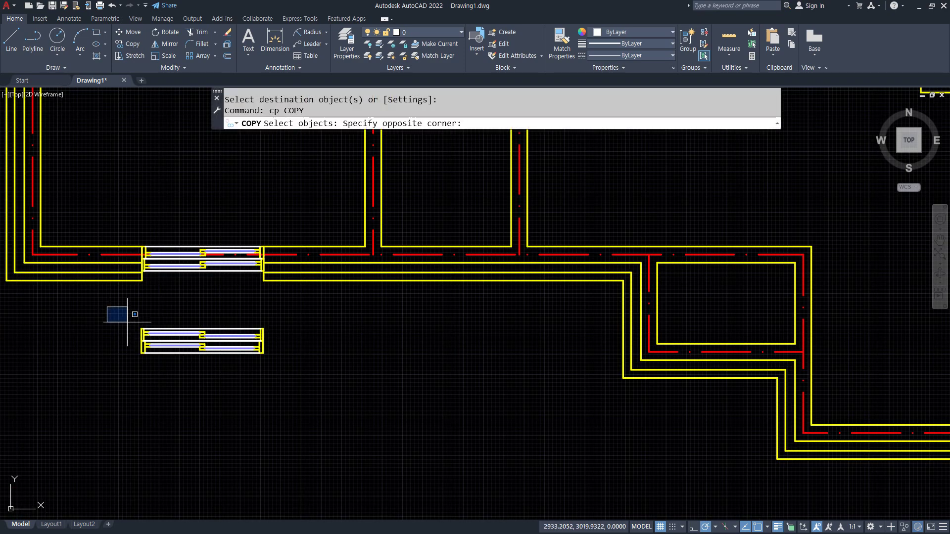
pyautogui.click(346, 429)
pyautogui.press('Return')
pyautogui.click(141, 353)
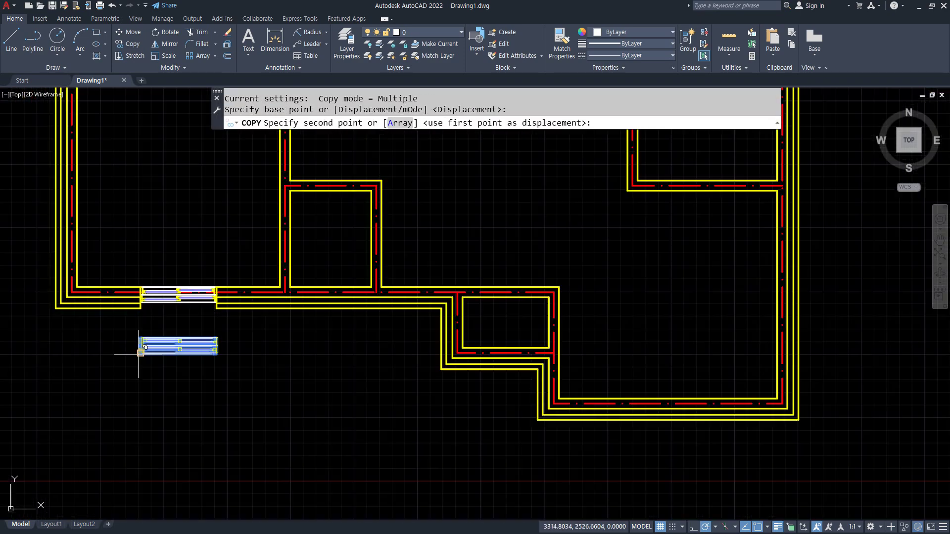
pyautogui.scroll(-5, 202, 333)
pyautogui.scroll(6, 222, 251)
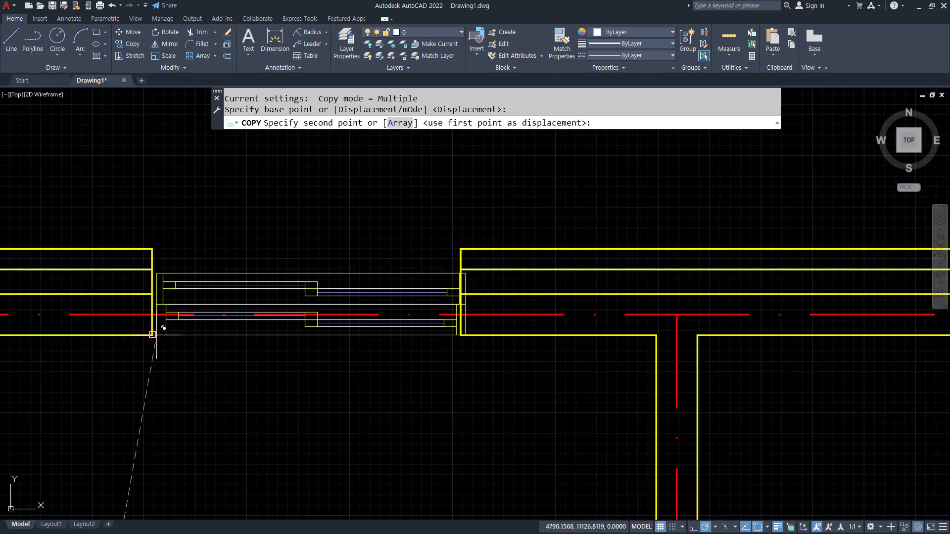
pyautogui.click(158, 328)
pyautogui.press('Return')
# Draw a line from the midpoint of the top-right room's right inner wall line straight right past the outer wall
pyautogui.scroll(-4, 231, 337)
pyautogui.moveTo(540, 344)
pyautogui.mouseDown(button='middle')
pyautogui.moveTo(462, 313)
pyautogui.moveTo(195, 259)
pyautogui.mouseUp(button='middle')
pyautogui.write('l')
pyautogui.press('Return')
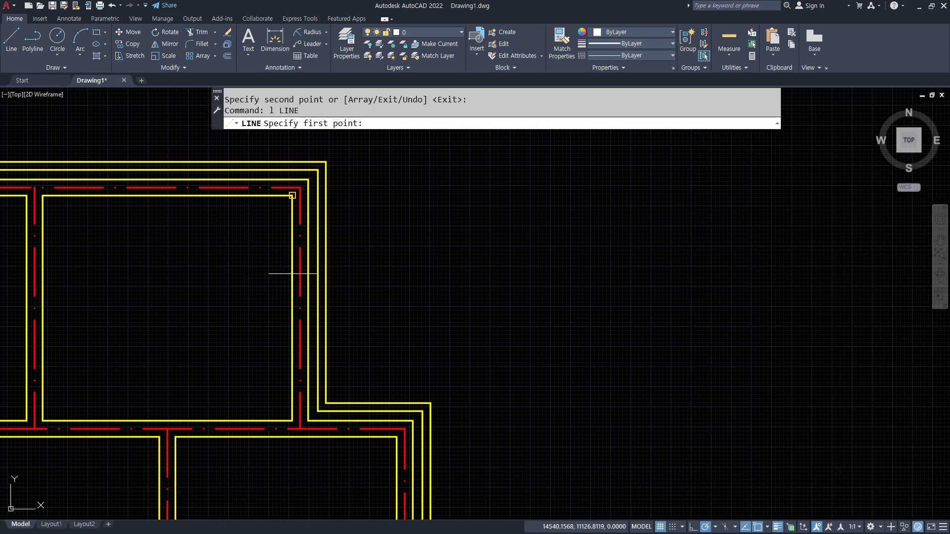
pyautogui.click(288, 304)
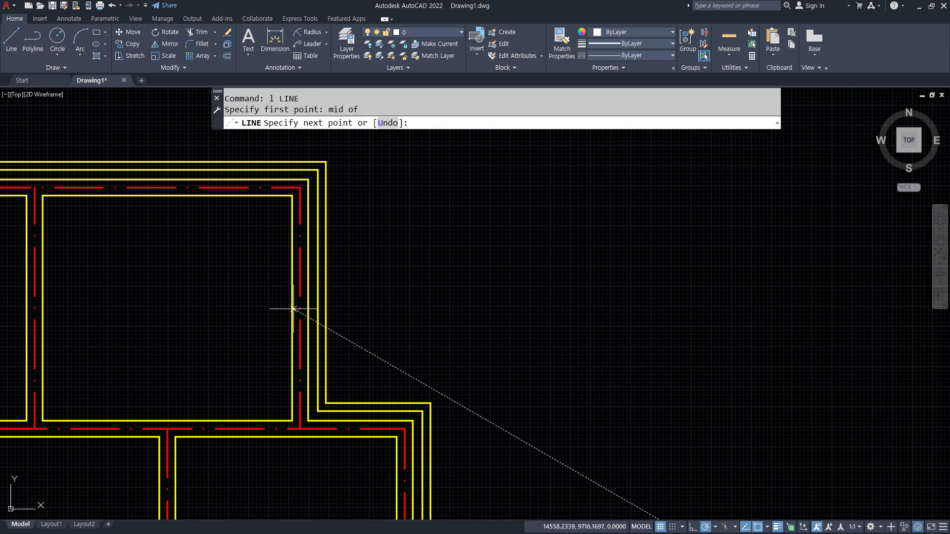
pyautogui.click(435, 308)
pyautogui.press('Return')
# Offset the horizontal line across the top-right room's right wall by 750 to both sides for a 1500-wide opening
pyautogui.write('o')
pyautogui.press('Return')
pyautogui.write('1')
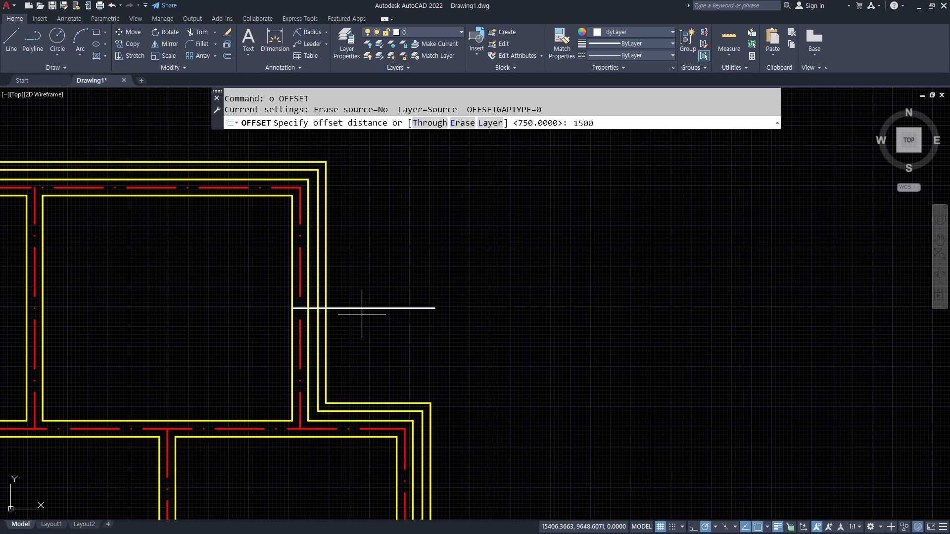
pyautogui.write('500')
pyautogui.press('Return')
pyautogui.click(297, 308)
pyautogui.click(343, 303)
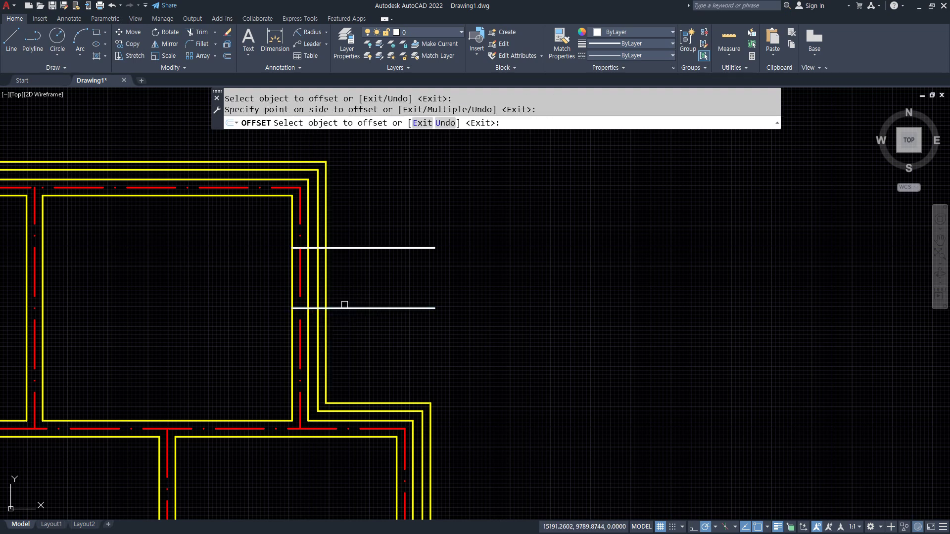
pyautogui.click(350, 308)
pyautogui.click(350, 333)
pyautogui.press('Return')
# Erase the middle line across the right wall and match the two offset lines to the yellow wall line's properties
pyautogui.click(362, 308)
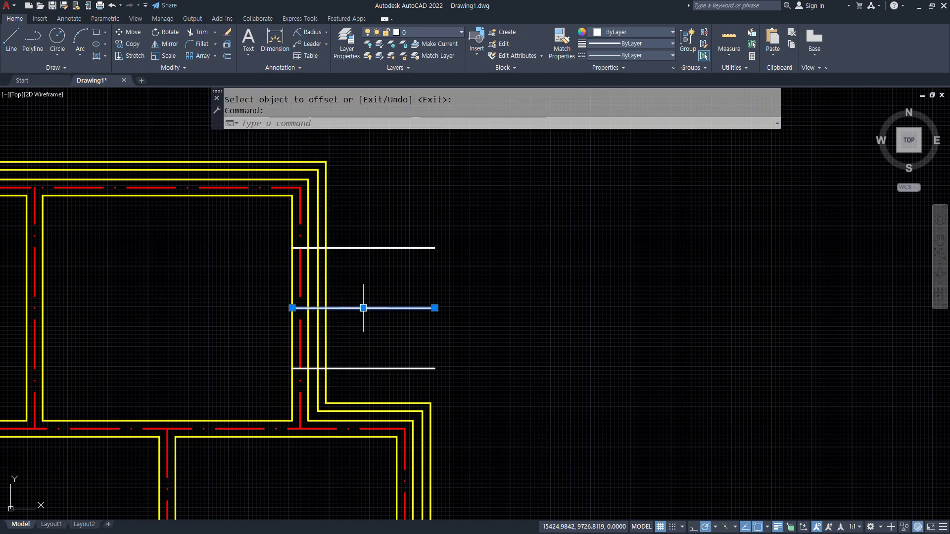
pyautogui.write('e')
pyautogui.press('Return')
pyautogui.write('ma')
pyautogui.press('Return')
pyautogui.click(326, 328)
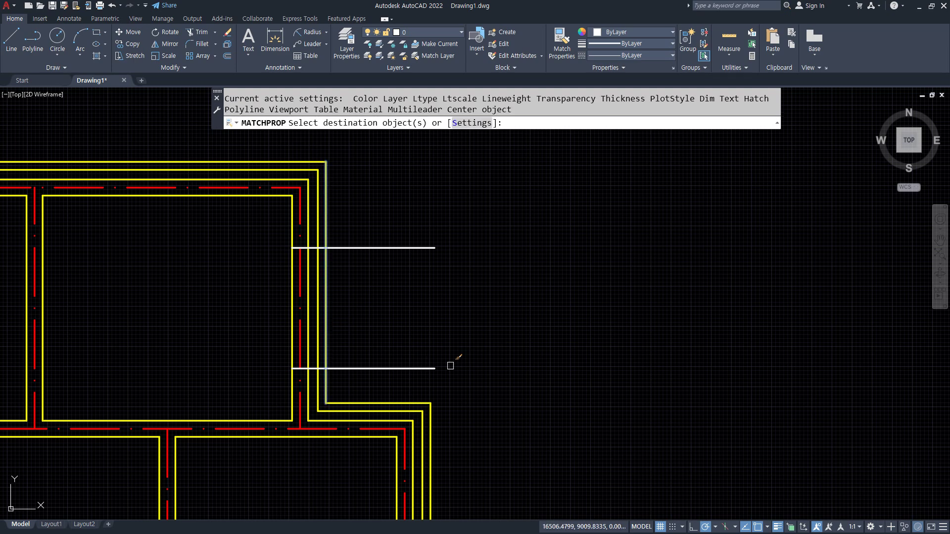
pyautogui.click(460, 370)
pyautogui.click(378, 246)
pyautogui.press('Return')
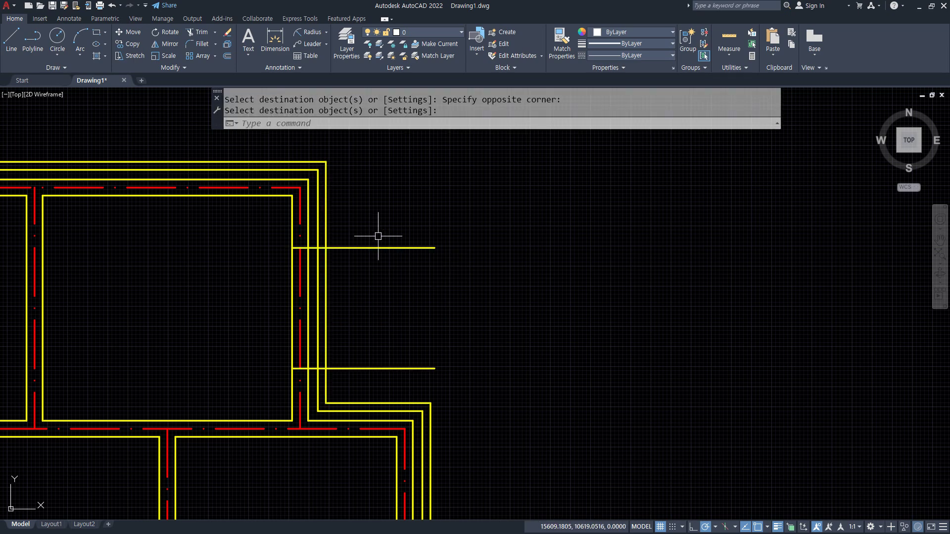
# Trim the projecting line ends and the wall lines between the two yellow lines to open the top-right room's right wall
pyautogui.write('tr')
pyautogui.press('Return')
pyautogui.click(378, 229)
pyautogui.click(372, 375)
pyautogui.press('Return')
pyautogui.click(373, 296)
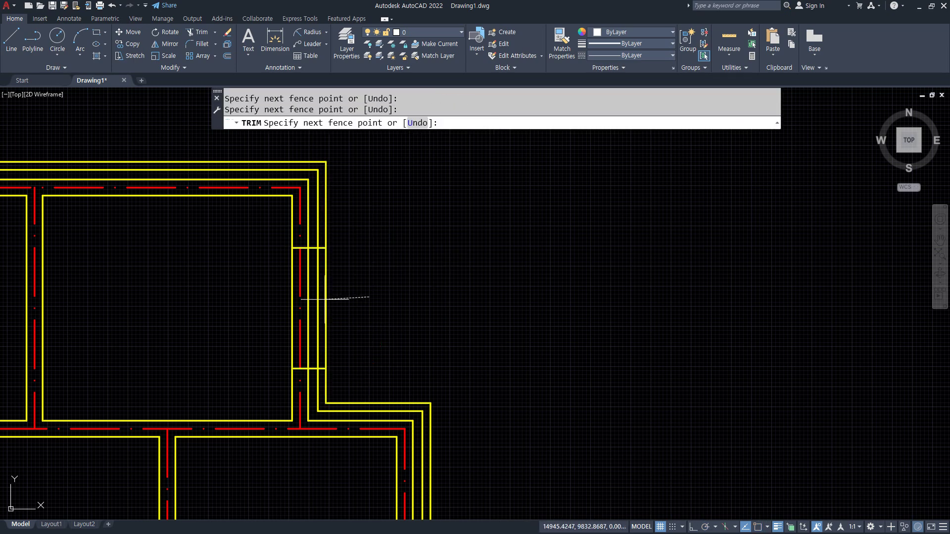
pyautogui.click(296, 309)
pyautogui.press('Return')
pyautogui.click(293, 308)
pyautogui.scroll(-5, 221, 304)
pyautogui.press('Return')
# Copy the spare window plan below the lower-left room by its bottom-left corner into the empty space right of the top-right room's new opening
pyautogui.moveTo(214, 301); pyautogui.dragTo(384, 302, button='middle')
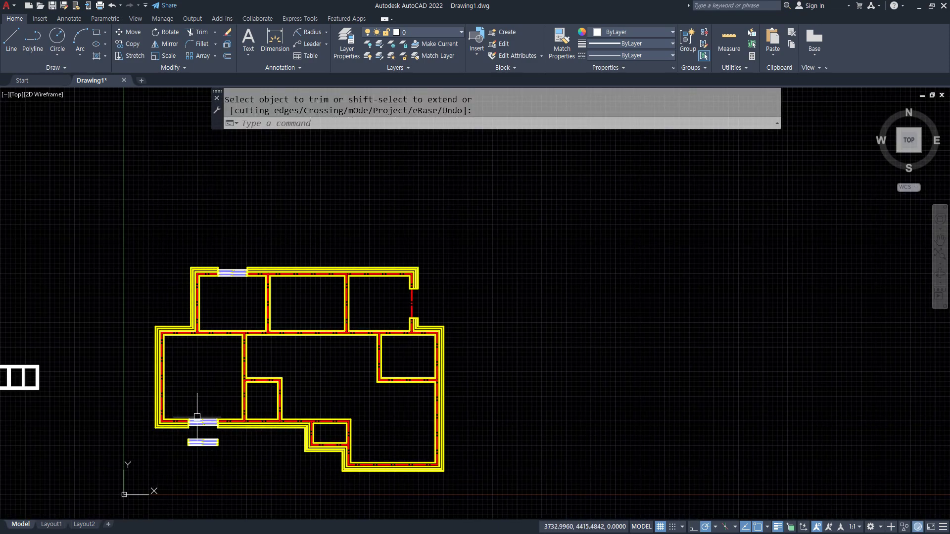
pyautogui.scroll(5, 179, 435)
pyautogui.scroll(2, 258, 435)
pyautogui.moveTo(256, 433); pyautogui.dragTo(184, 297, button='middle')
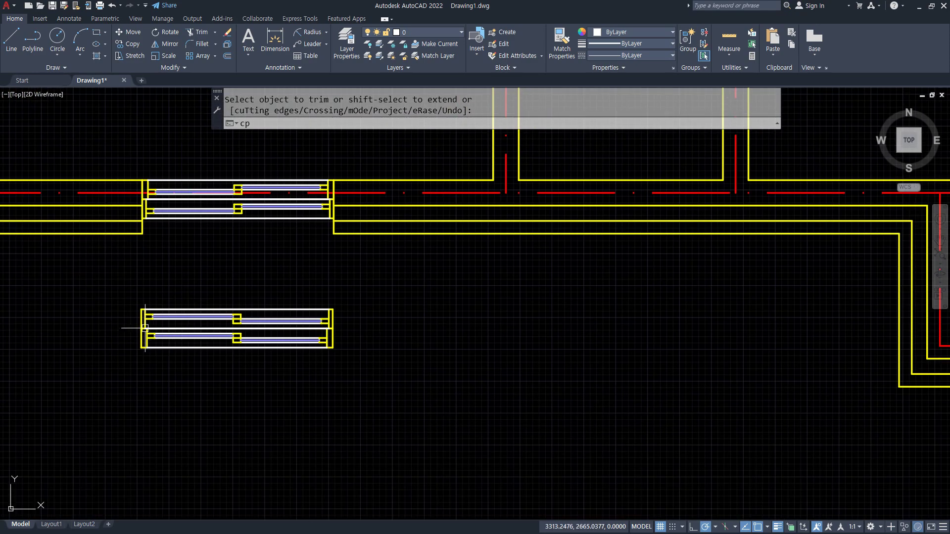
pyautogui.write('cp')
pyautogui.press('Return')
pyautogui.click(110, 283)
pyautogui.click(381, 386)
pyautogui.press('Return')
pyautogui.click(141, 347)
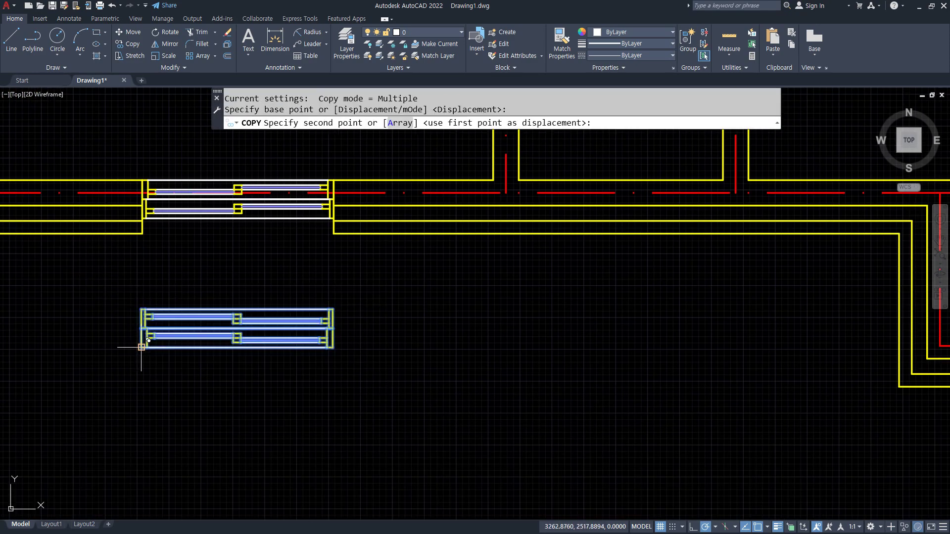
pyautogui.scroll(-4, 286, 349)
pyautogui.moveTo(757, 134); pyautogui.dragTo(343, 357, button='middle')
pyautogui.click(478, 194)
pyautogui.press('Return')
pyautogui.scroll(4, 491, 183)
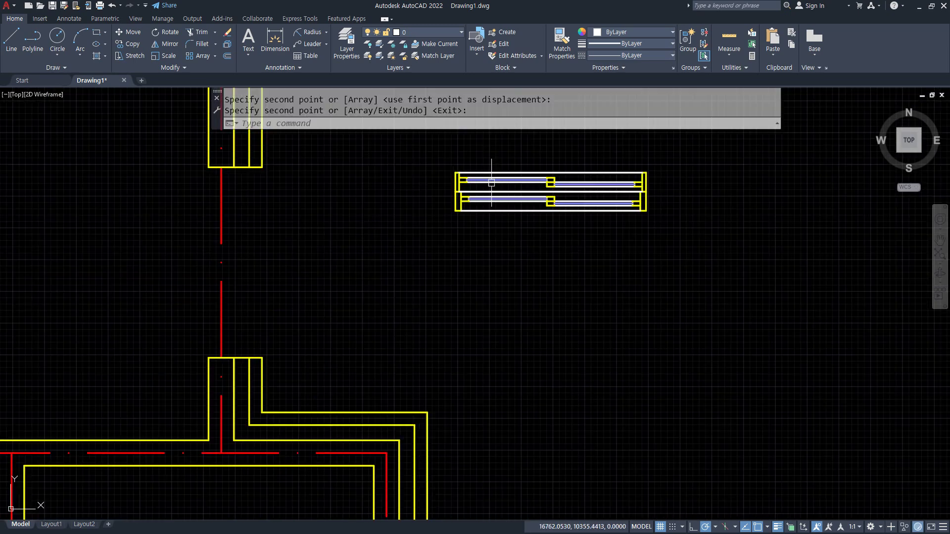
# Rotate the copied window plan 90° clockwise about its bottom-left corner so it stands vertically
pyautogui.moveTo(491, 183); pyautogui.dragTo(386, 244, button='middle')
pyautogui.write('ro')
pyautogui.press('Return')
pyautogui.click(608, 301)
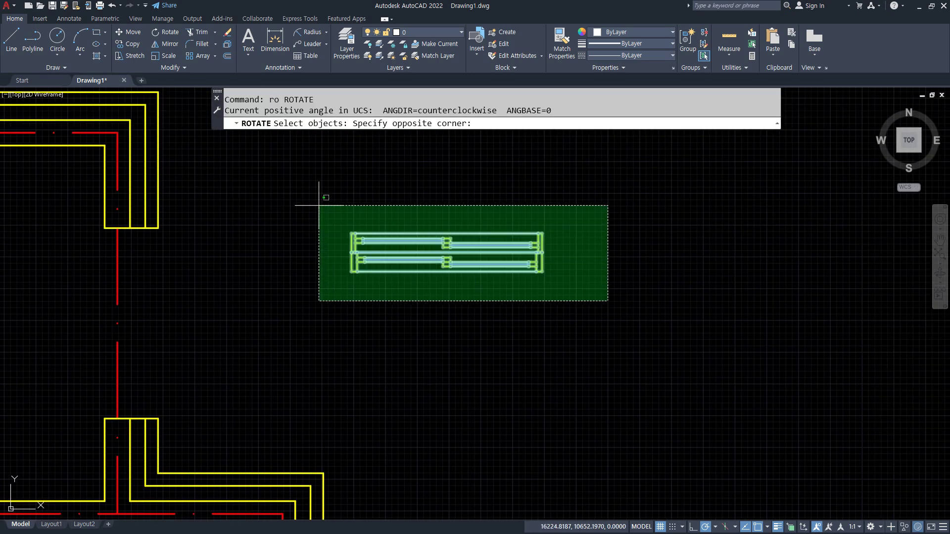
pyautogui.click(318, 205)
pyautogui.press('Return')
pyautogui.click(352, 271)
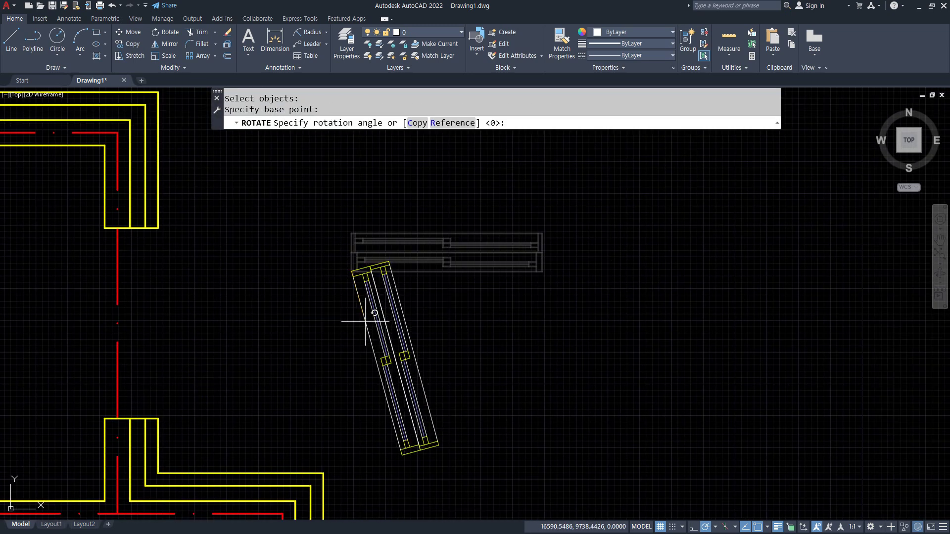
pyautogui.click(341, 329)
pyautogui.write('m')
pyautogui.press('Return')
pyautogui.click(406, 485)
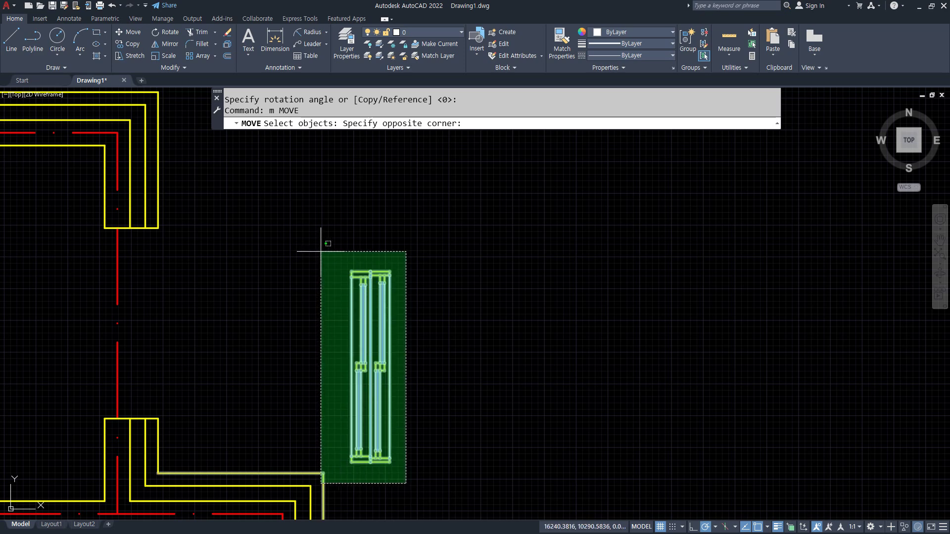
pyautogui.click(323, 253)
pyautogui.press('Return')
pyautogui.click(352, 271)
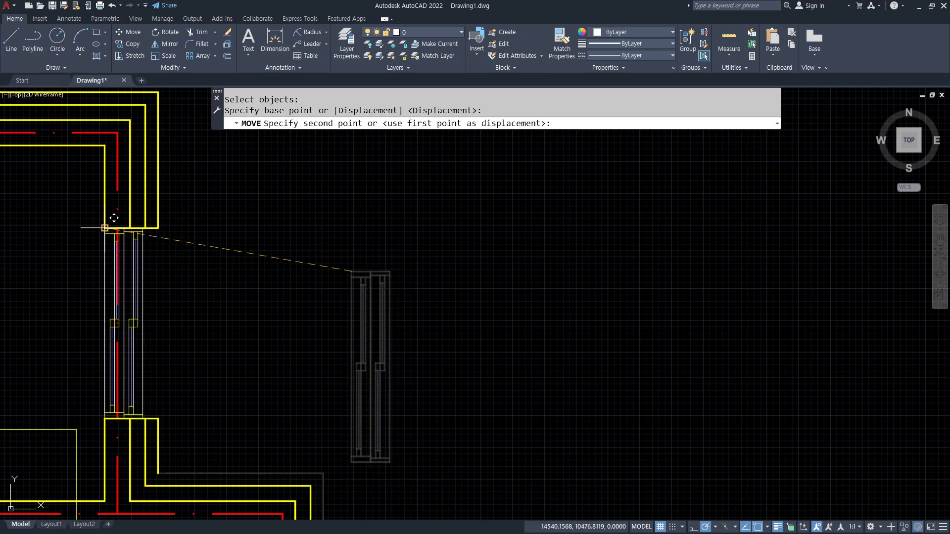
pyautogui.press('Escape')
# Move only the rotated window plan by its top-left corner to the upper inner wall corner of the top-right room's opening
pyautogui.press('Return')
pyautogui.click(418, 465)
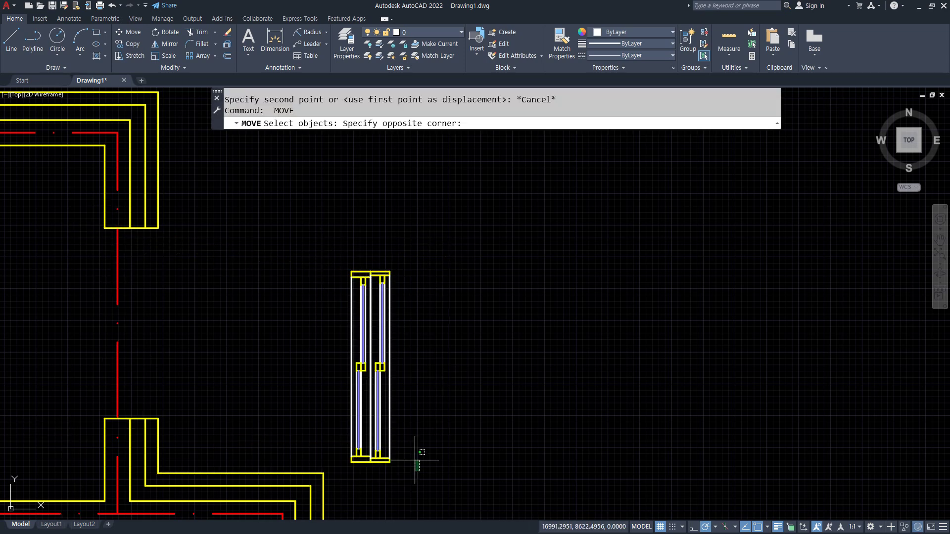
pyautogui.click(342, 230)
pyautogui.press('Return')
pyautogui.click(351, 271)
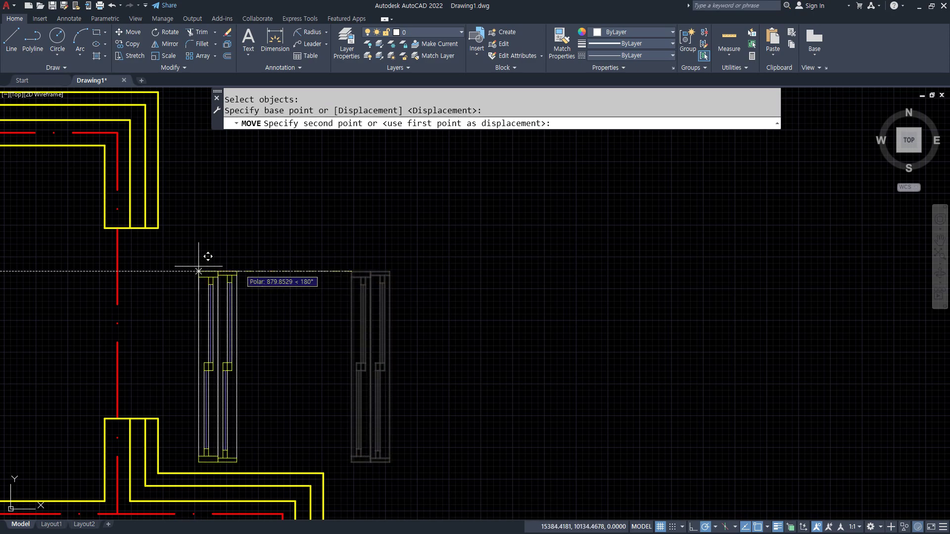
pyautogui.click(105, 230)
pyautogui.scroll(-6, 376, 296)
pyautogui.moveTo(280, 322); pyautogui.dragTo(387, 222, button='middle')
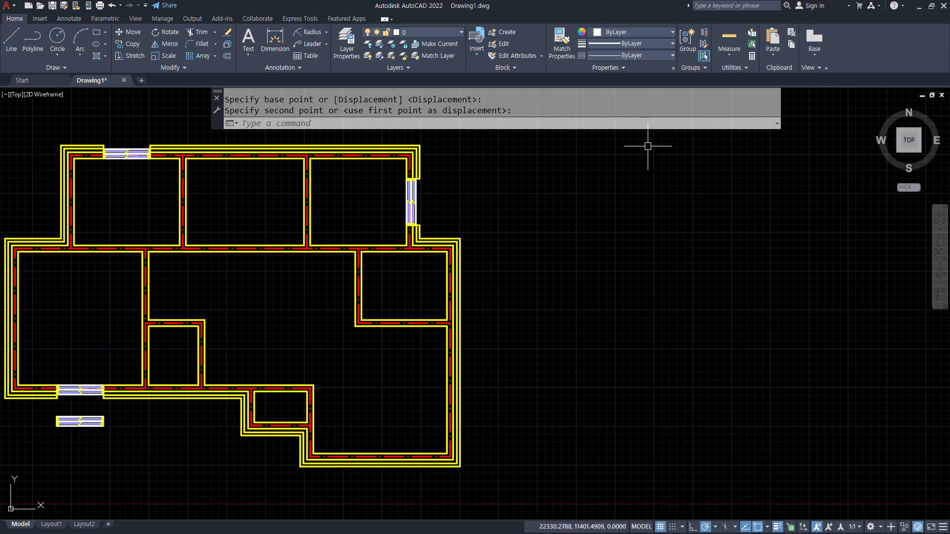
pyautogui.moveTo(381, 523); pyautogui.dragTo(422, 403, button='middle')
pyautogui.moveTo(437, 364)
pyautogui.mouseDown()
pyautogui.moveTo(445, 302)
pyautogui.moveTo(448, 366)
pyautogui.mouseUp()
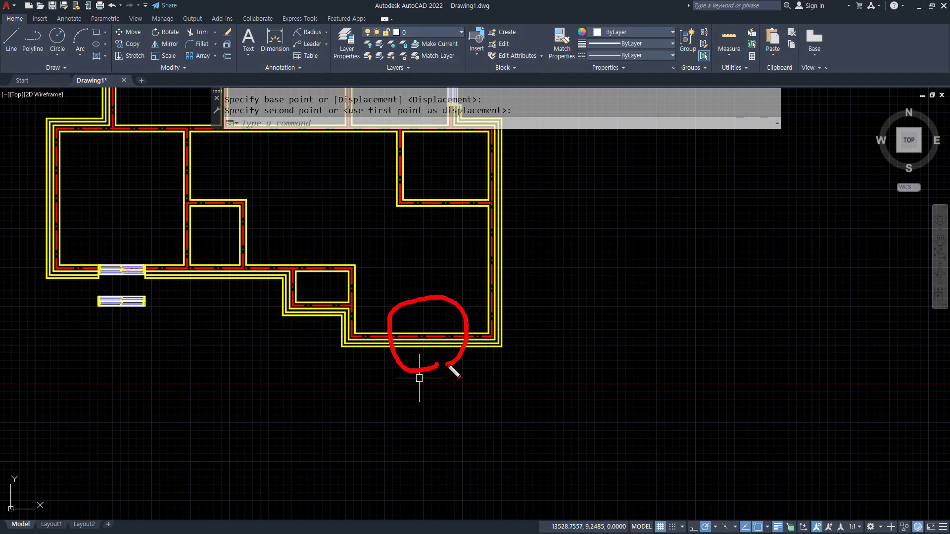
pyautogui.press('Escape')
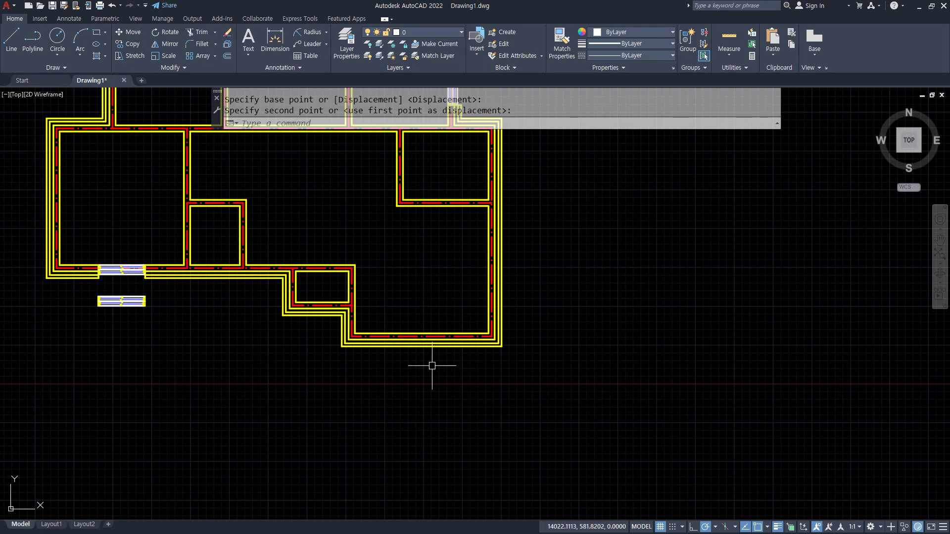
# Draw a line from the midpoint of the bottom-right room's lower inner wall line straight down to the outermost wall line
pyautogui.write('l')
pyautogui.press('Return')
pyautogui.scroll(5, 446, 340)
pyautogui.scroll(2, 435, 342)
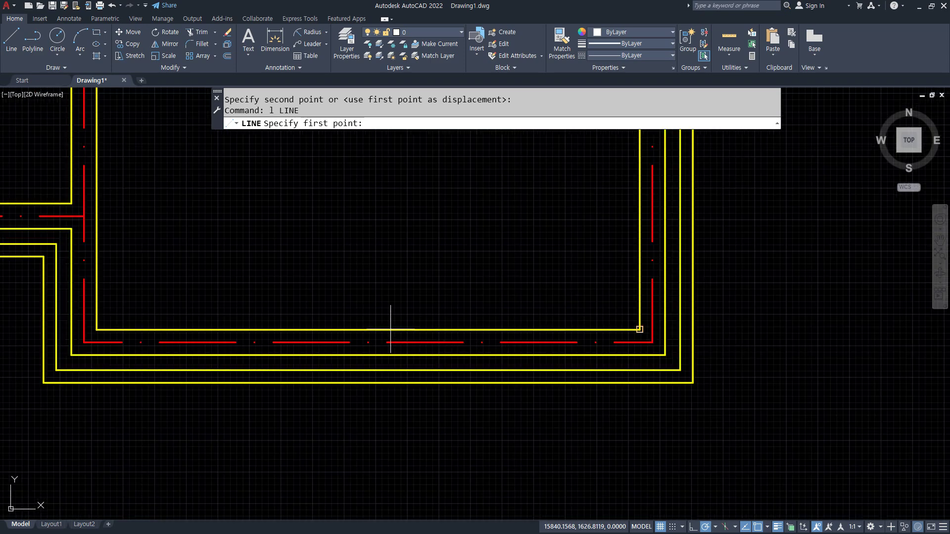
pyautogui.write('mid')
pyautogui.press('space')
pyautogui.click(396, 330)
pyautogui.click(372, 382)
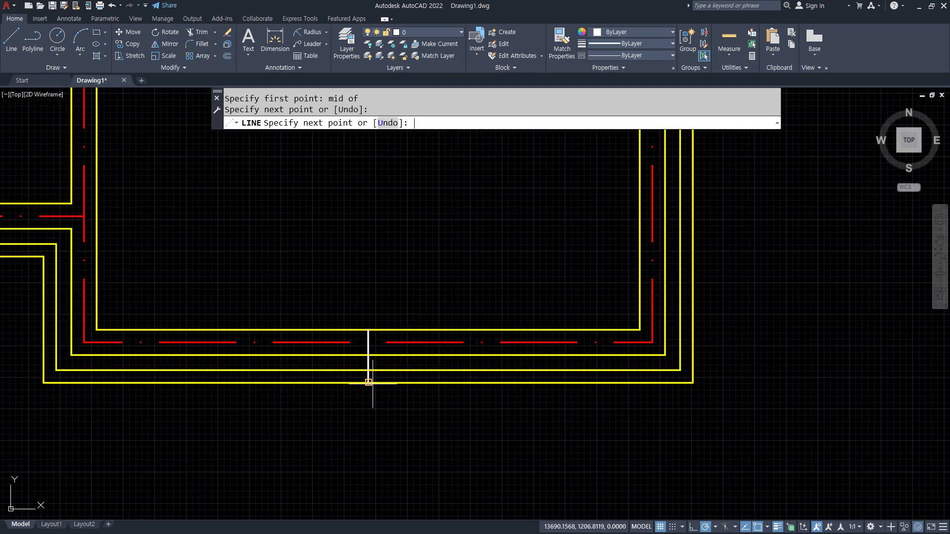
pyautogui.press('Return')
# Offset the vertical line across the bottom-right room's lower wall by 1500 to both sides for a 3000-wide opening
pyautogui.write('o')
pyautogui.press('Return')
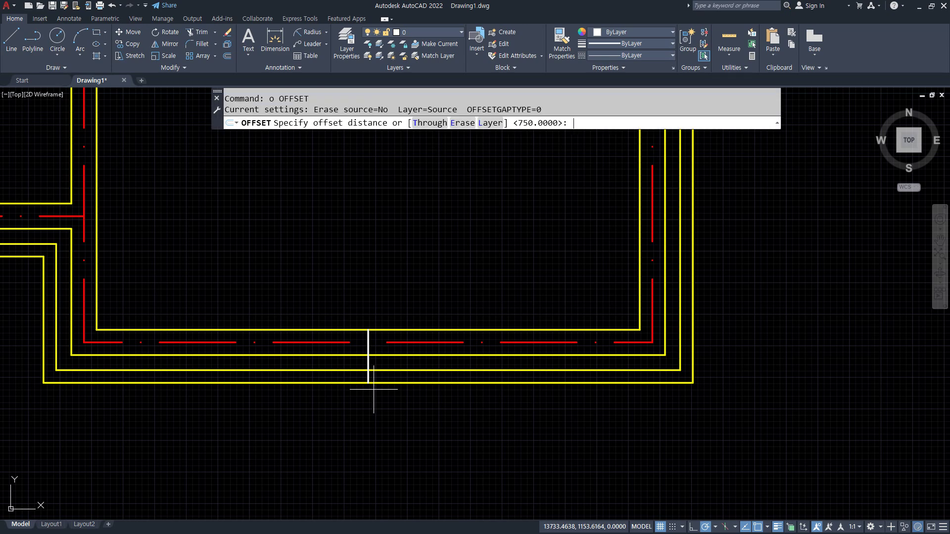
pyautogui.press('Return')
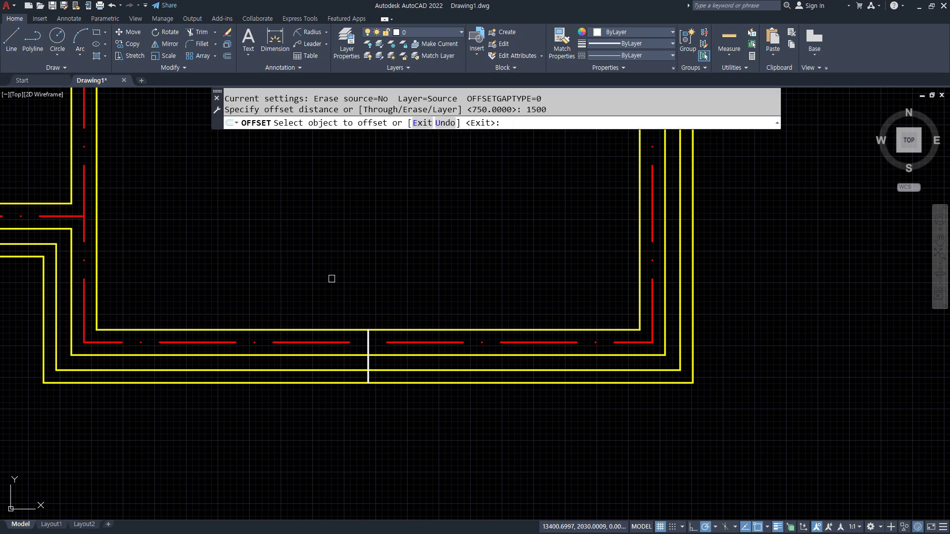
pyautogui.scroll(2, 340, 338)
pyautogui.click(385, 356)
pyautogui.click(382, 356)
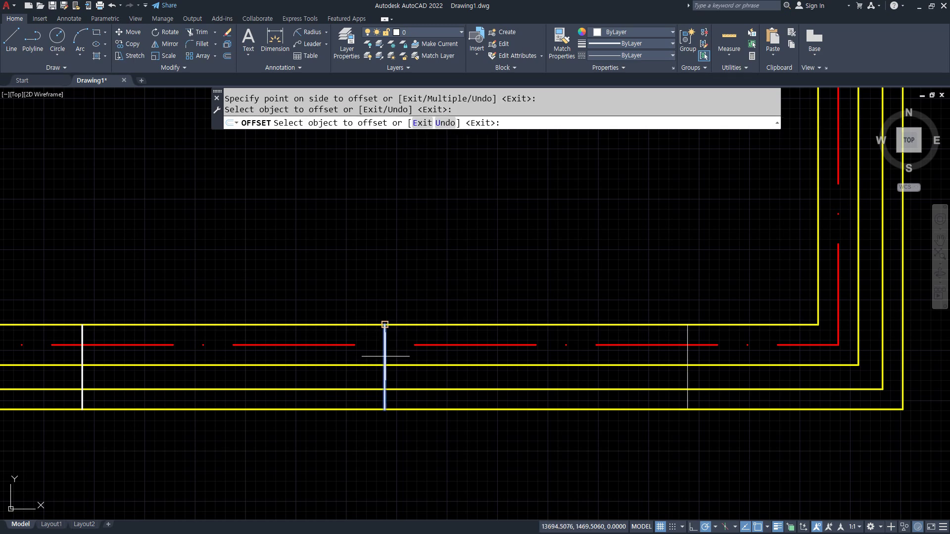
pyautogui.press('Return')
# Erase the middle line across the lower wall and trim the yellow wall lines between the two offset lines, keeping the red centerline
pyautogui.click(361, 286)
pyautogui.click(419, 471)
pyautogui.write('e')
pyautogui.press('Return')
pyautogui.write('t')
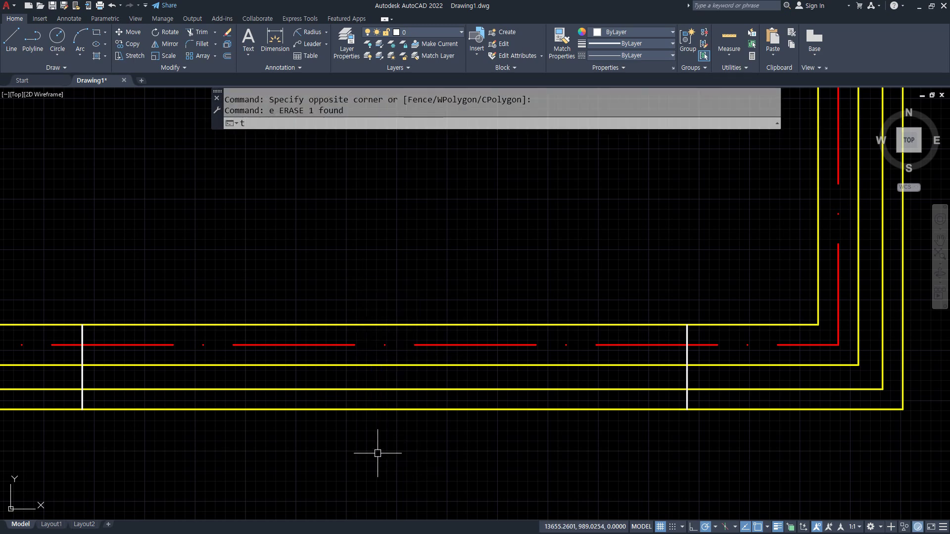
pyautogui.press('Return')
pyautogui.click(378, 453)
pyautogui.click(382, 346)
pyautogui.press('Return')
pyautogui.click(379, 324)
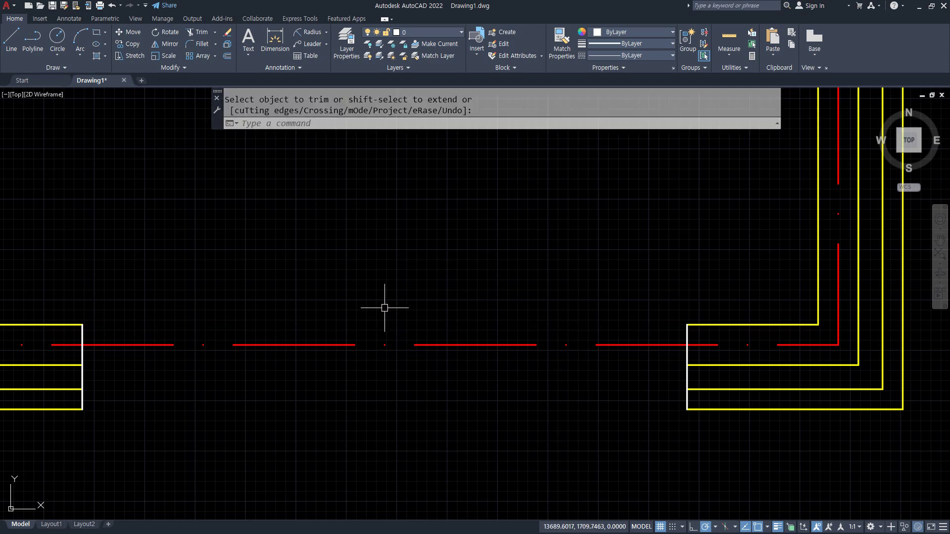
pyautogui.press('Return')
# Match the two white end lines of the lower wall opening to the yellow wall line's properties
pyautogui.write('ma')
pyautogui.press('Return')
pyautogui.click(710, 409)
pyautogui.click(55, 269)
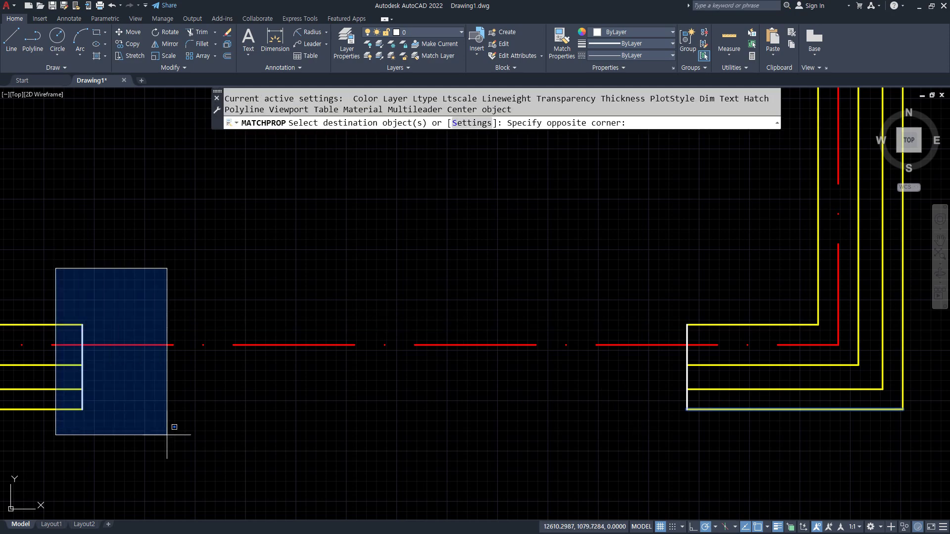
pyautogui.click(749, 488)
pyautogui.scroll(-2, 591, 449)
pyautogui.press('Return')
# Draw vertical lines up from the top-left and top-right corners of the four-panel window elevation without transom, about 1015 and 868 long
pyautogui.scroll(-3, 376, 393)
pyautogui.moveTo(130, 345); pyautogui.dragTo(479, 335, button='middle')
pyautogui.scroll(4, 316, 302)
pyautogui.moveTo(140, 321); pyautogui.dragTo(437, 346, button='middle')
pyautogui.scroll(2, 277, 311)
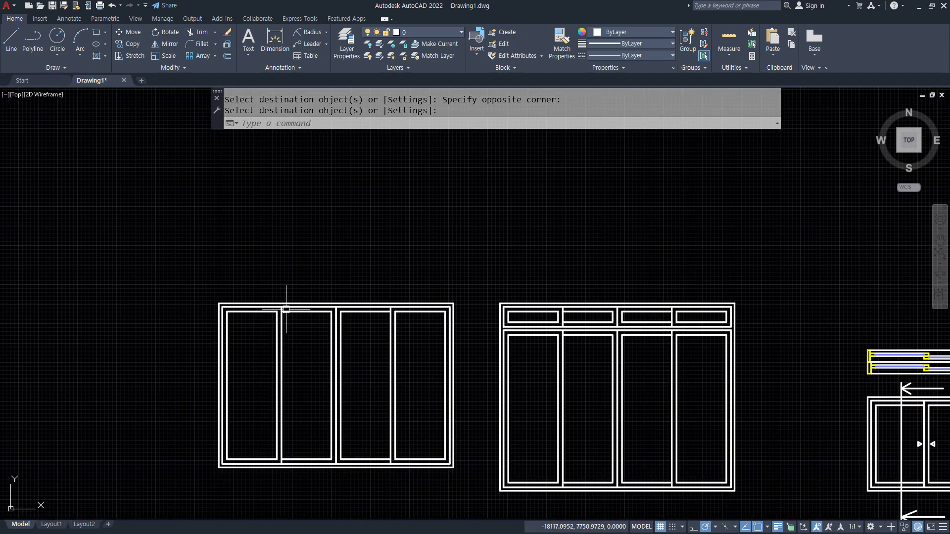
pyautogui.scroll(2, 287, 309)
pyautogui.scroll(2, 202, 238)
pyautogui.scroll(-4, 438, 287)
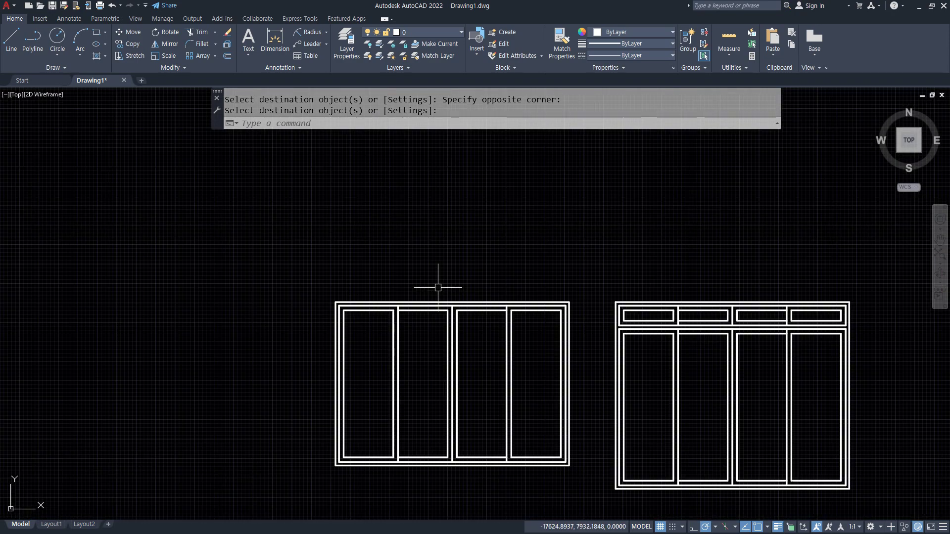
pyautogui.moveTo(443, 288); pyautogui.dragTo(337, 316, button='middle')
pyautogui.scroll(2, 278, 297)
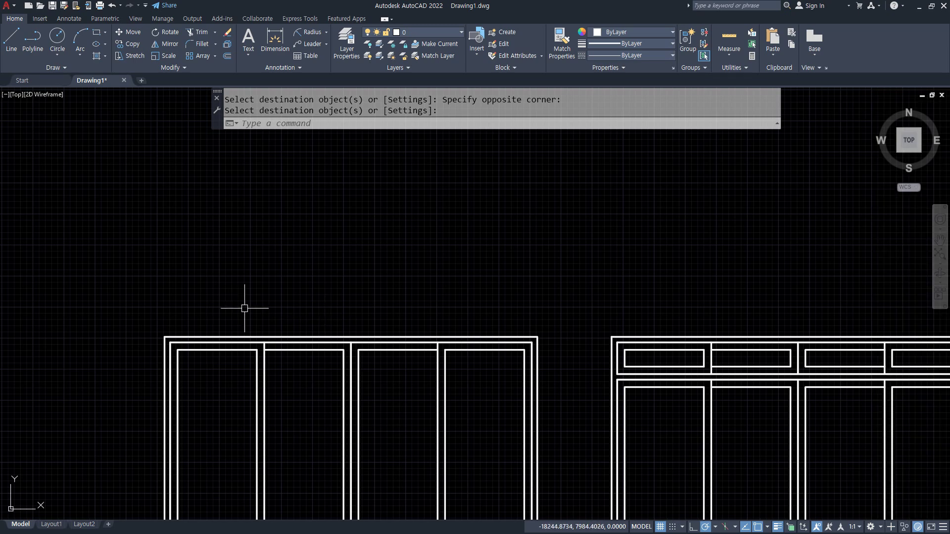
pyautogui.press('Return')
pyautogui.write('l')
pyautogui.press('Return')
pyautogui.click(165, 337)
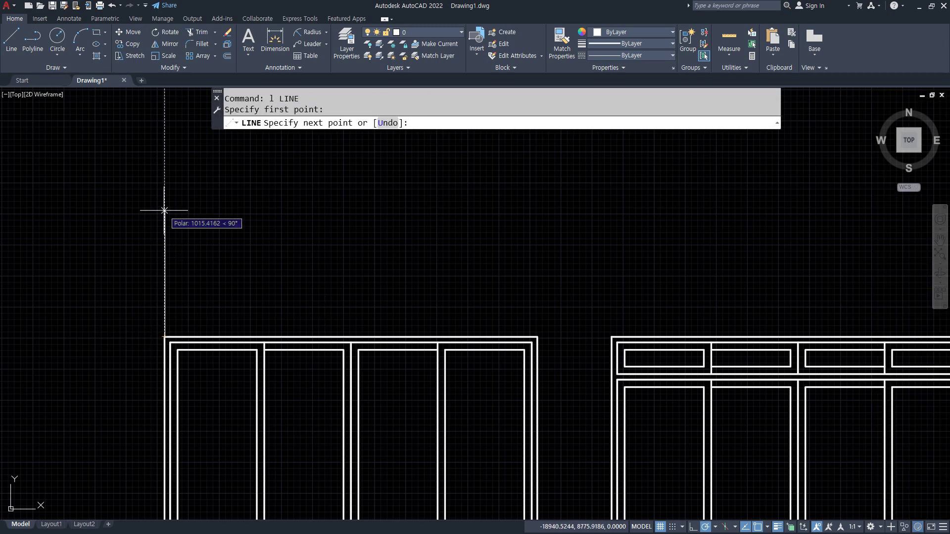
pyautogui.click(156, 212)
pyautogui.press('Return')
pyautogui.press('Return')
pyautogui.click(537, 336)
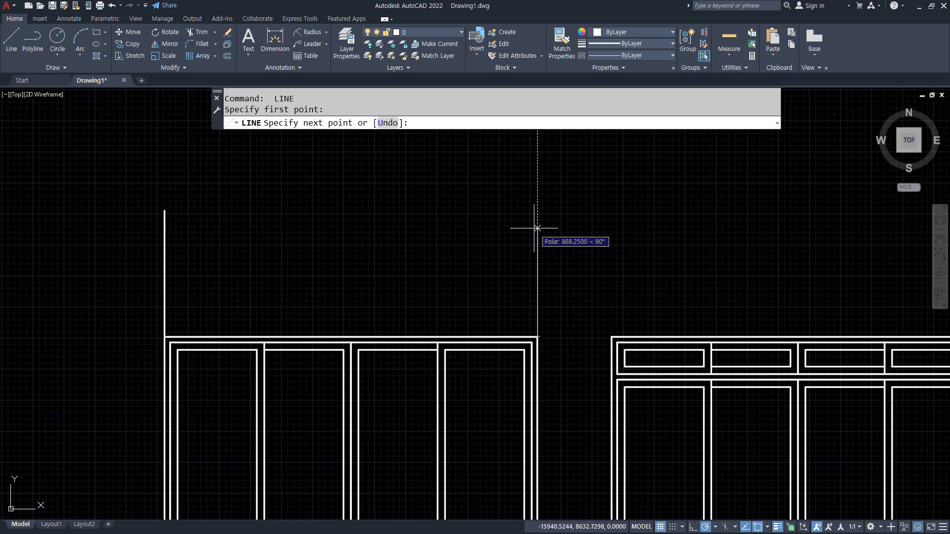
pyautogui.click(538, 229)
pyautogui.press('Return')
# Draw a horizontal line crossing both vertical lines above the four-panel elevation and offset it 150 upward
pyautogui.press('Return')
pyautogui.click(126, 301)
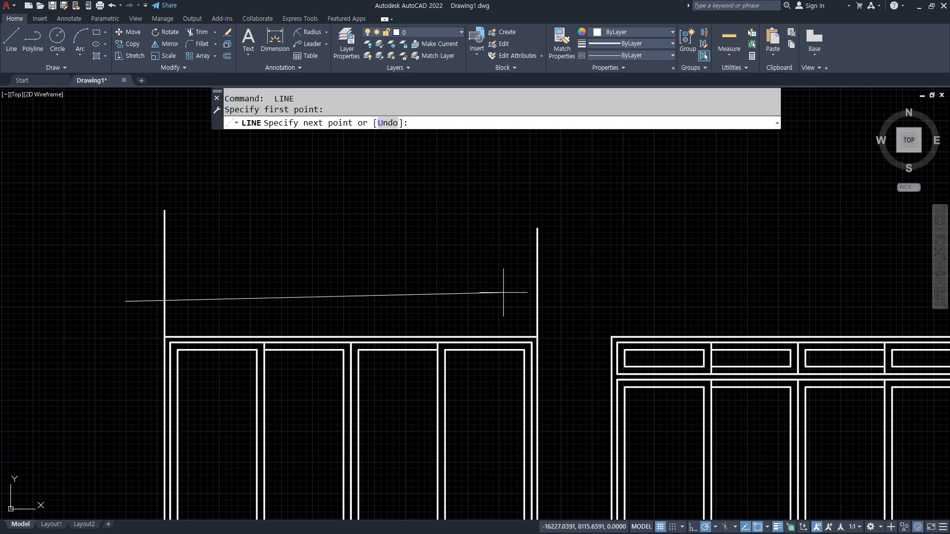
pyautogui.click(587, 302)
pyautogui.press('Return')
pyautogui.write('o')
pyautogui.press('Return')
pyautogui.write('15')
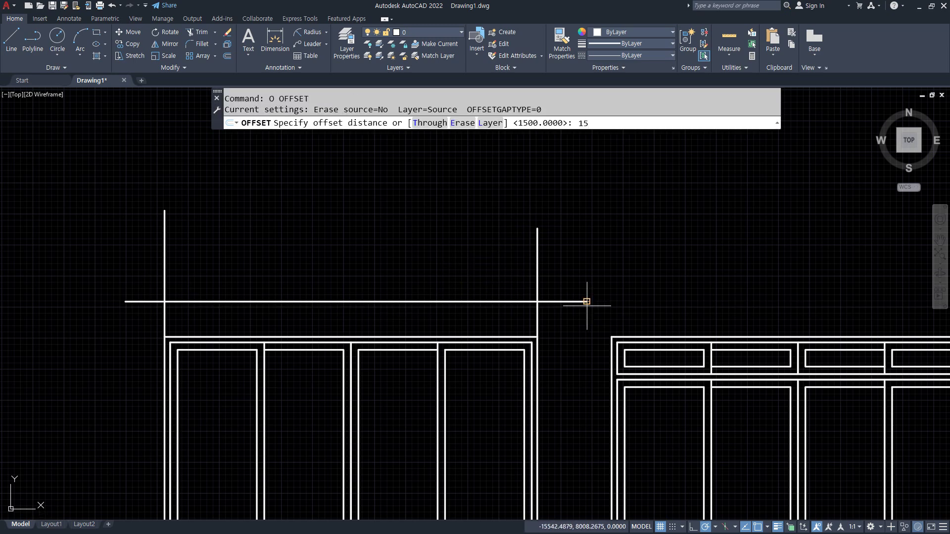
pyautogui.write('0')
pyautogui.press('Return')
pyautogui.click(439, 301)
pyautogui.click(435, 277)
pyautogui.press('Return')
# Trim the crossing lines above the four-panel elevation down to a closed rectangle 150 deep and as wide as the window
pyautogui.write('tr')
pyautogui.press('Return')
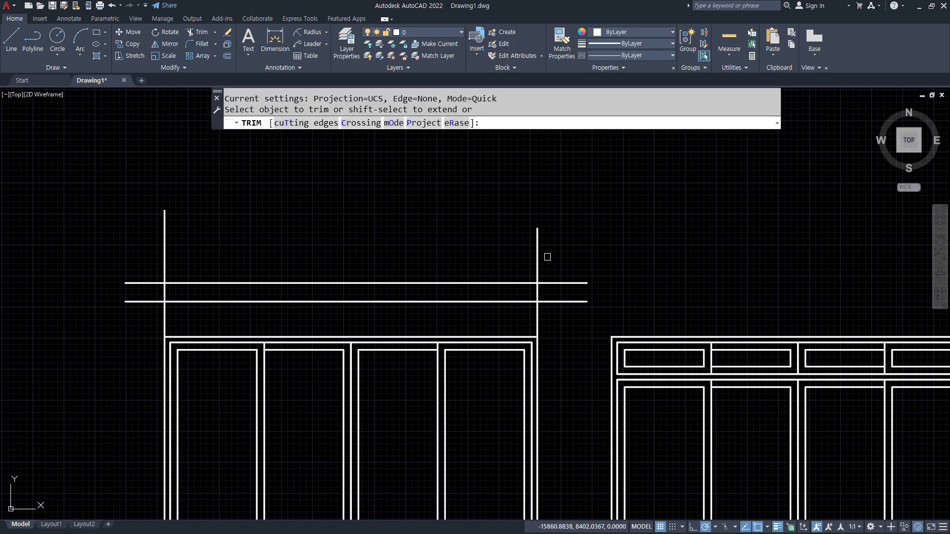
pyautogui.click(574, 262)
pyautogui.click(156, 255)
pyautogui.click(156, 244)
pyautogui.click(155, 323)
pyautogui.click(138, 319)
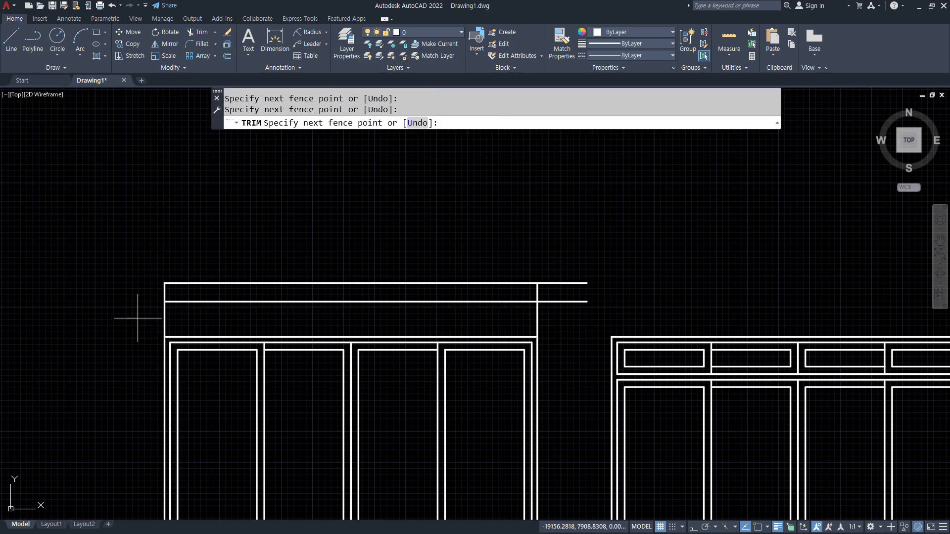
pyautogui.click(559, 317)
pyautogui.click(556, 252)
pyautogui.press('Return')
pyautogui.scroll(2, 265, 292)
pyautogui.press('Return')
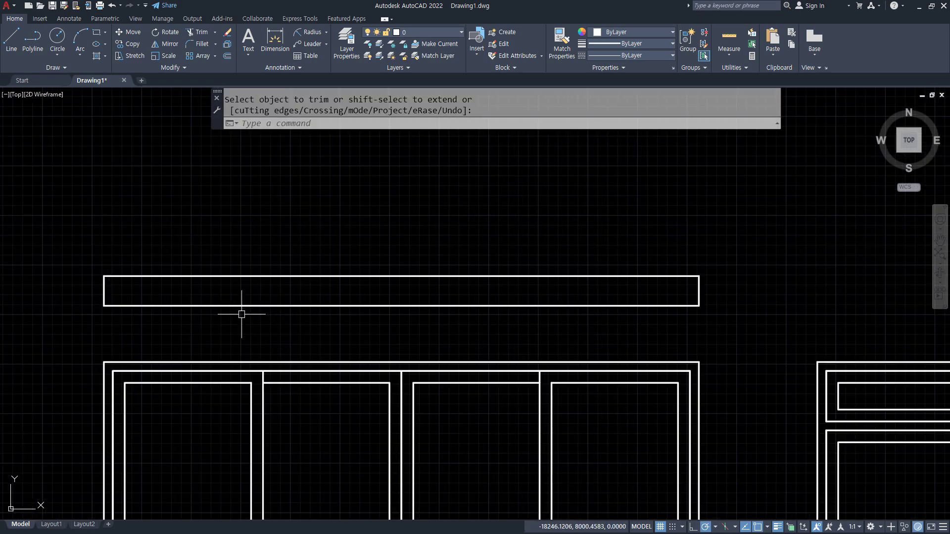
# Offset the rectangle's left and right end lines 45 inward to form the frame jambs
pyautogui.moveTo(241, 314); pyautogui.dragTo(290, 307, button='middle')
pyautogui.write('o')
pyautogui.press('Return')
pyautogui.write('45')
pyautogui.press('Return')
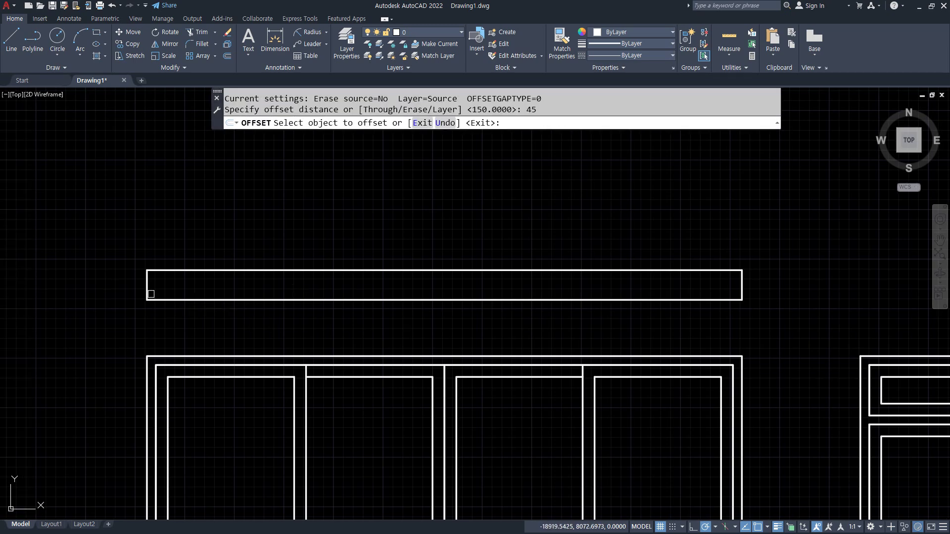
pyautogui.click(148, 292)
pyautogui.click(223, 277)
pyautogui.click(741, 284)
pyautogui.click(681, 284)
pyautogui.press('Return')
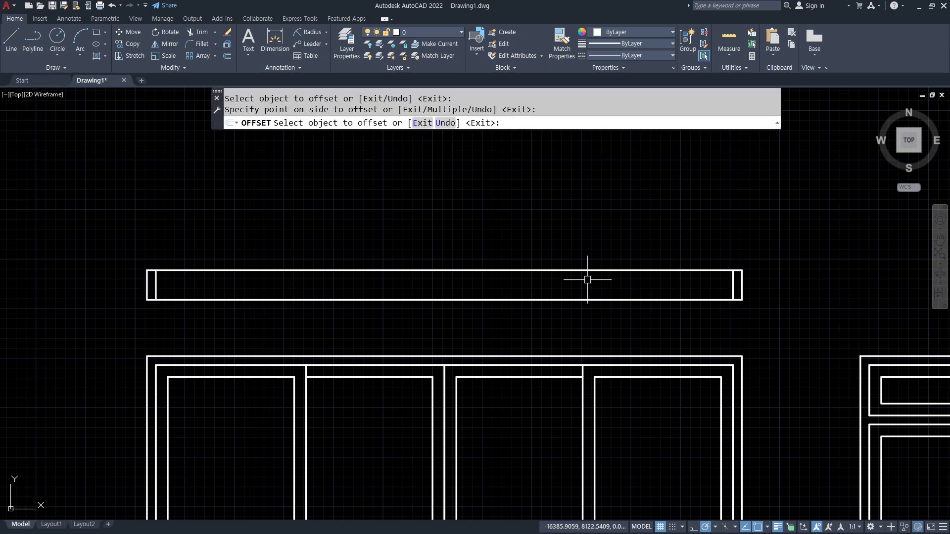
# Trim the rectangle's long horizontal lines between the jambs, leaving only the two jamb rectangles
pyautogui.write('tr')
pyautogui.press('Return')
pyautogui.moveTo(522, 242); pyautogui.dragTo(524, 320)
pyautogui.press('Return')
# Draw two horizontal lines joining the inner upper corners and the inner lower corners of the two jamb rectangles
pyautogui.write('l')
pyautogui.press('Return')
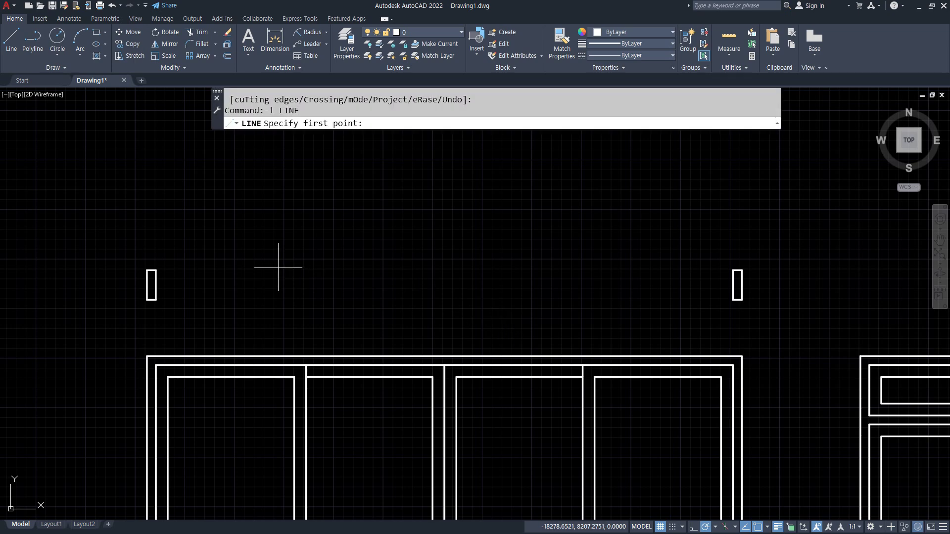
pyautogui.click(152, 271)
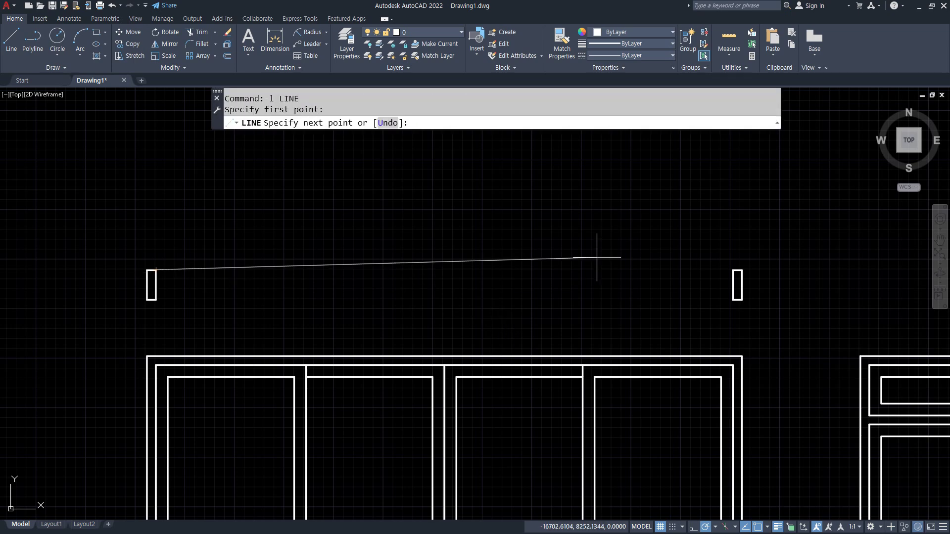
pyautogui.click(730, 270)
pyautogui.press('Return')
pyautogui.press('Return')
pyautogui.click(734, 299)
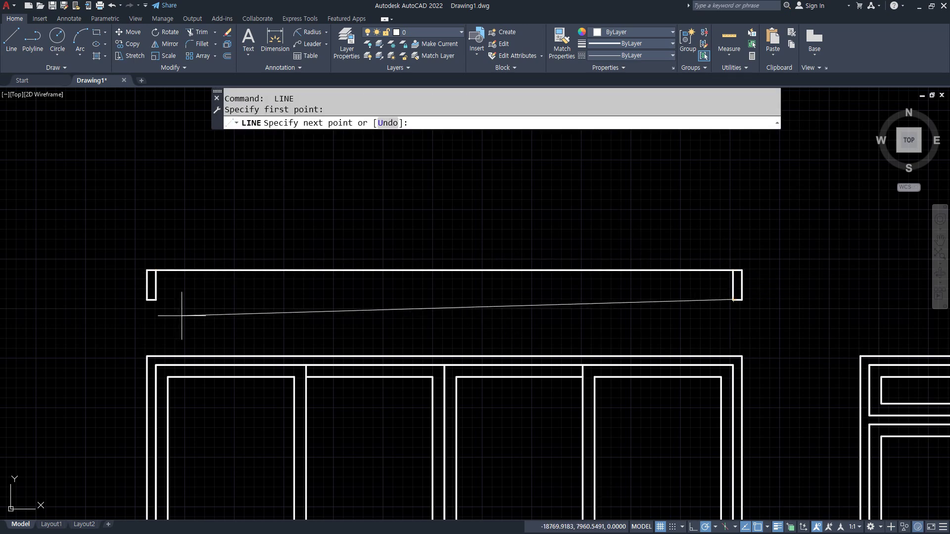
pyautogui.click(156, 300)
pyautogui.press('Return')
# Put both jamb rectangles of the four-panel window plan on the 단면 layer
pyautogui.click(93, 213)
pyautogui.click(200, 341)
pyautogui.click(642, 231)
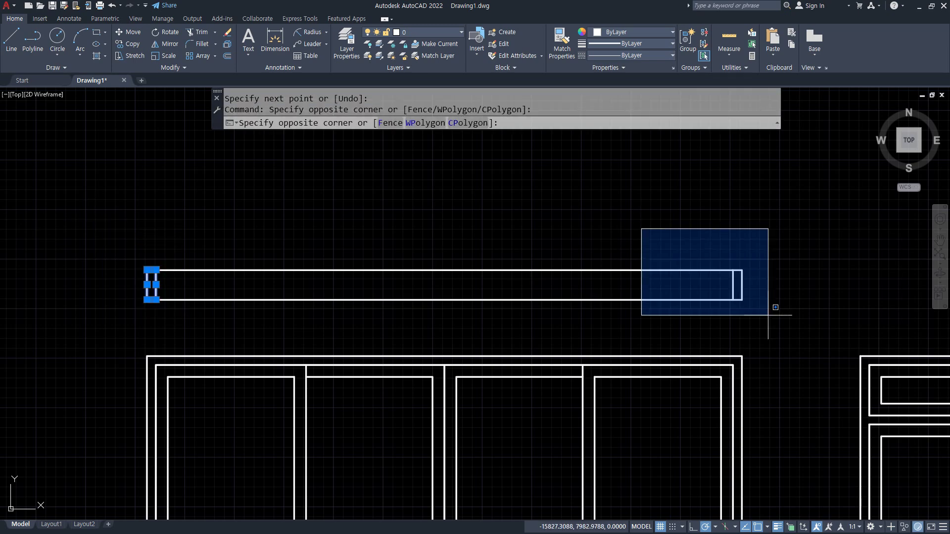
pyautogui.click(792, 339)
pyautogui.click(431, 31)
pyautogui.click(417, 70)
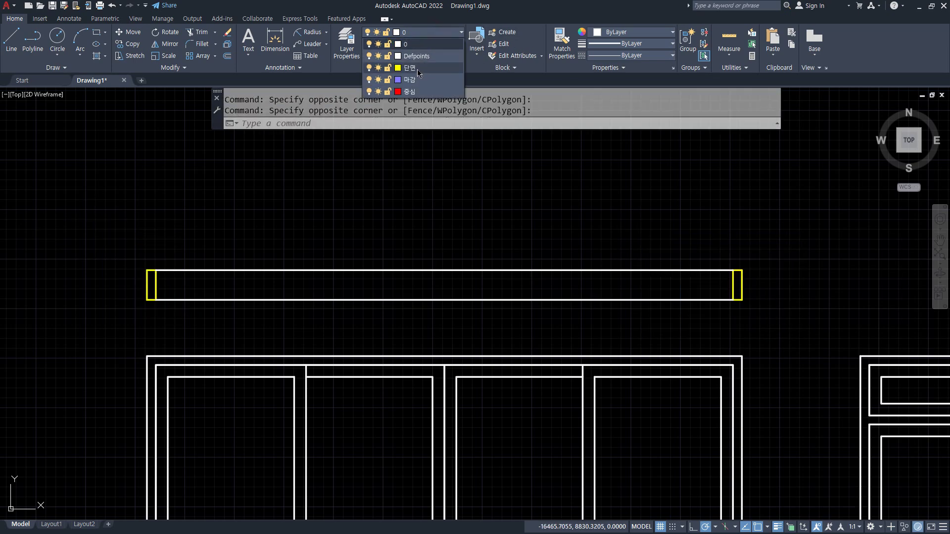
pyautogui.press('Escape')
pyautogui.press('Escape')
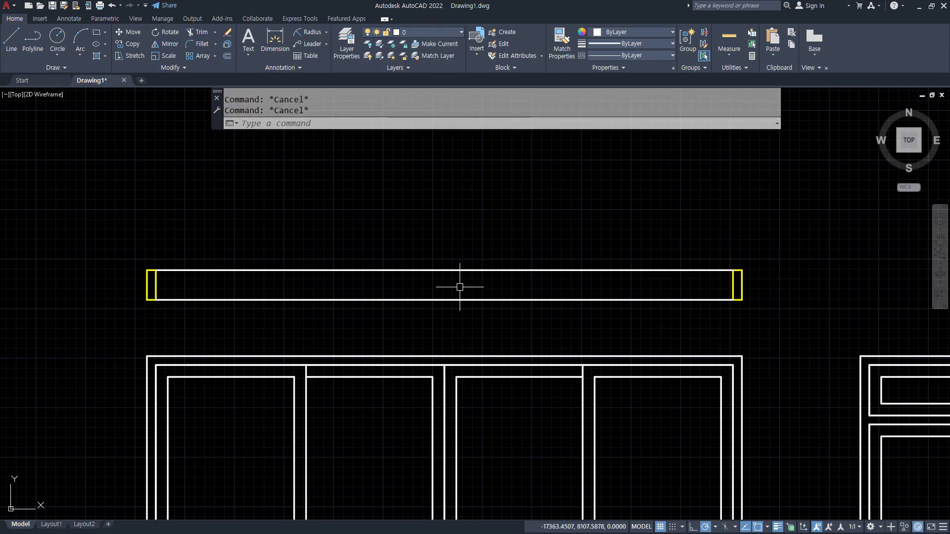
pyautogui.click(450, 35)
pyautogui.press('Escape')
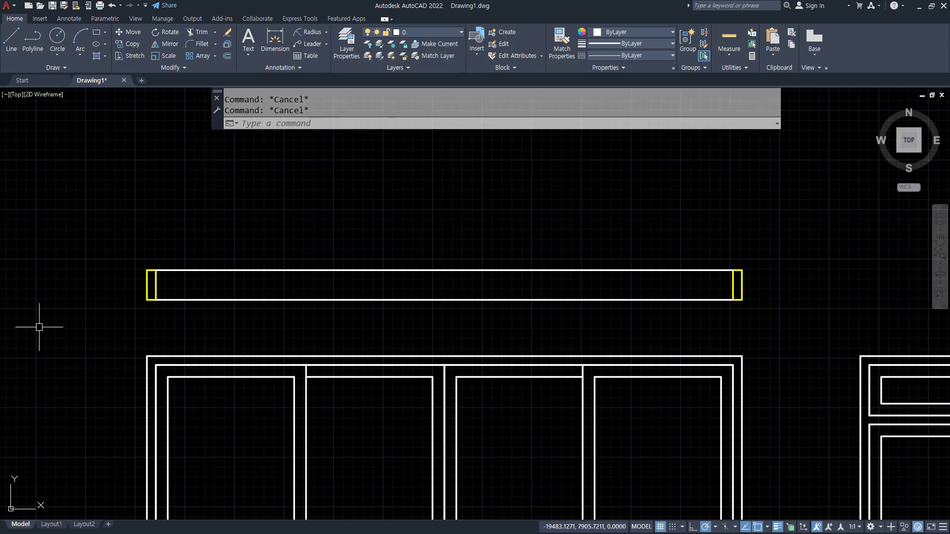
# Draw a horizontal centre line between the midpoints of the two jambs' inner edges
pyautogui.write('l')
pyautogui.press('Return')
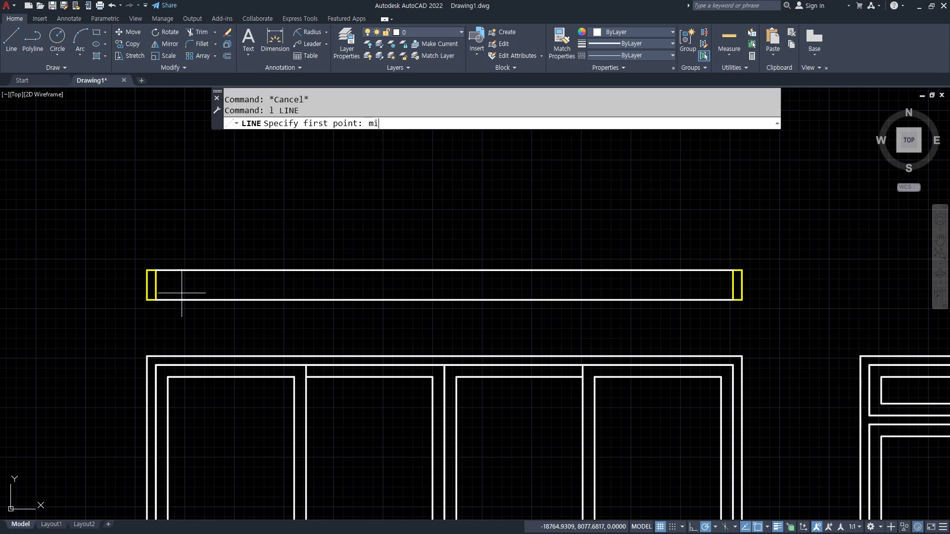
pyautogui.write('mid')
pyautogui.press('Return')
pyautogui.click(157, 285)
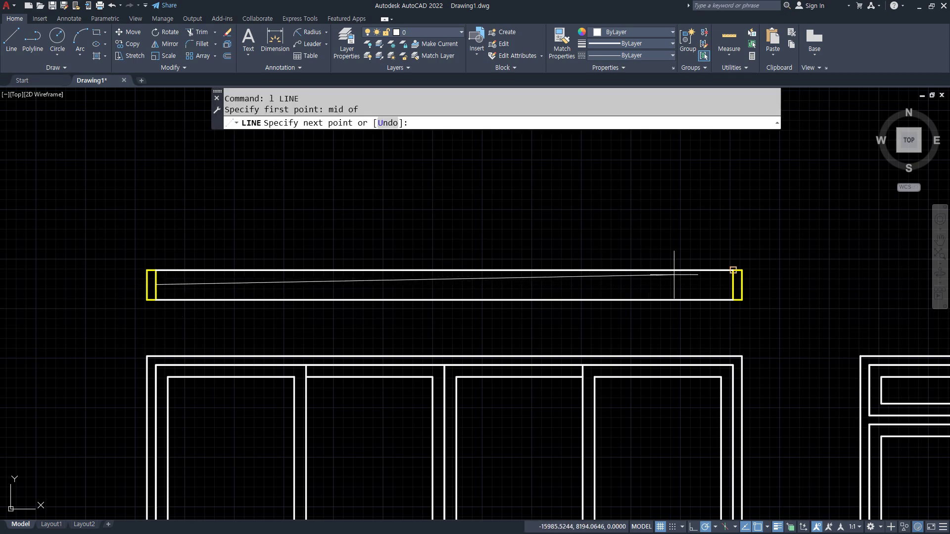
pyautogui.click(733, 285)
pyautogui.press('Return')
# Draw a vertical line across the window plan from the midpoint of its upper line to its lower line
pyautogui.press('Return')
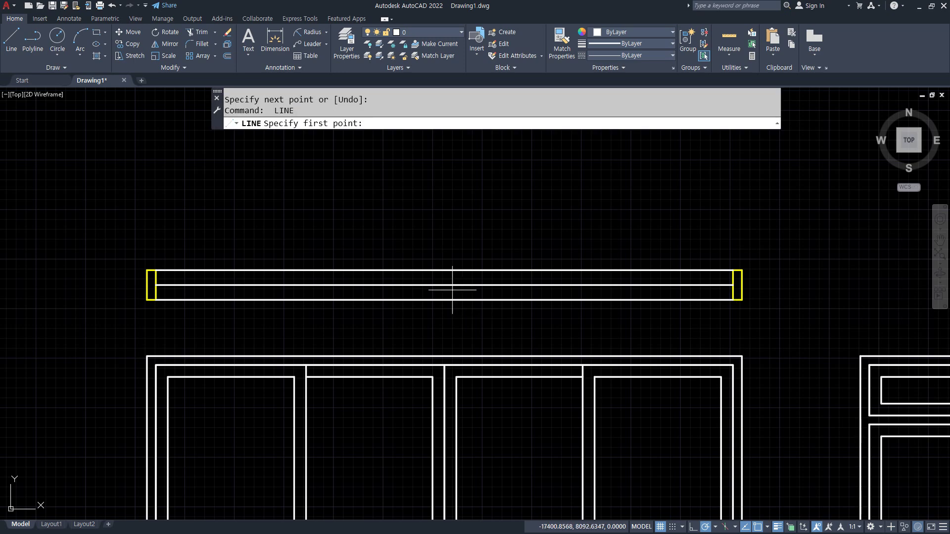
pyautogui.write('mid')
pyautogui.press('Return')
pyautogui.click(444, 270)
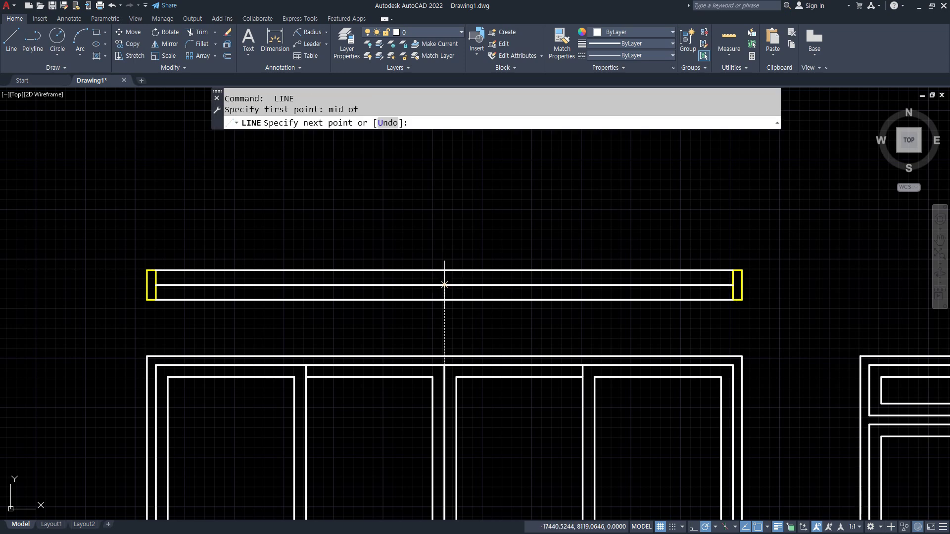
pyautogui.click(444, 300)
pyautogui.press('Return')
# Trim away the left half of the horizontal centre line up to the vertical middle line
pyautogui.write('tr')
pyautogui.press('Return')
pyautogui.click(352, 285)
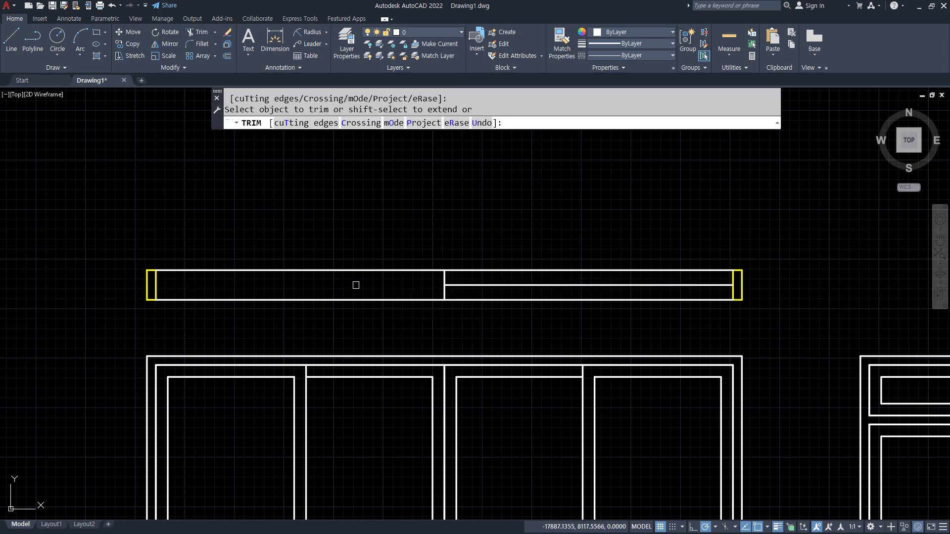
pyautogui.scroll(4, 661, 293)
pyautogui.moveTo(683, 320); pyautogui.dragTo(615, 270, button='middle')
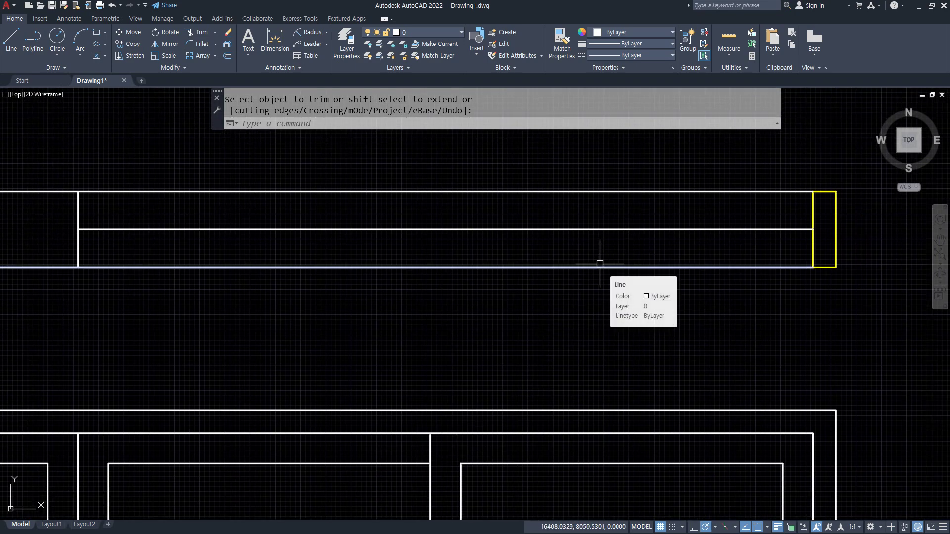
pyautogui.press('Escape')
pyautogui.press('Escape')
# Offset the remaining horizontal centre line 35 upward and 35 downward
pyautogui.write('o')
pyautogui.press('Return')
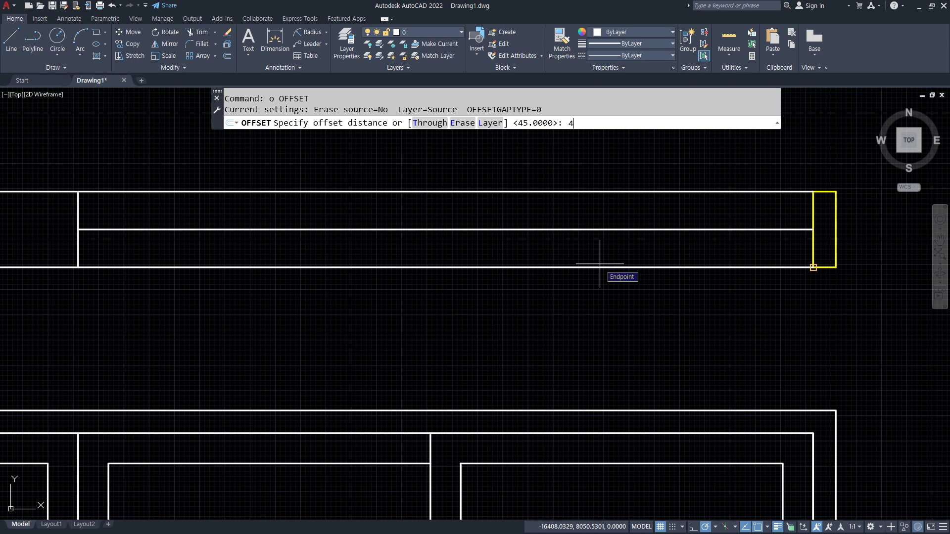
pyautogui.write('35')
pyautogui.press('Return')
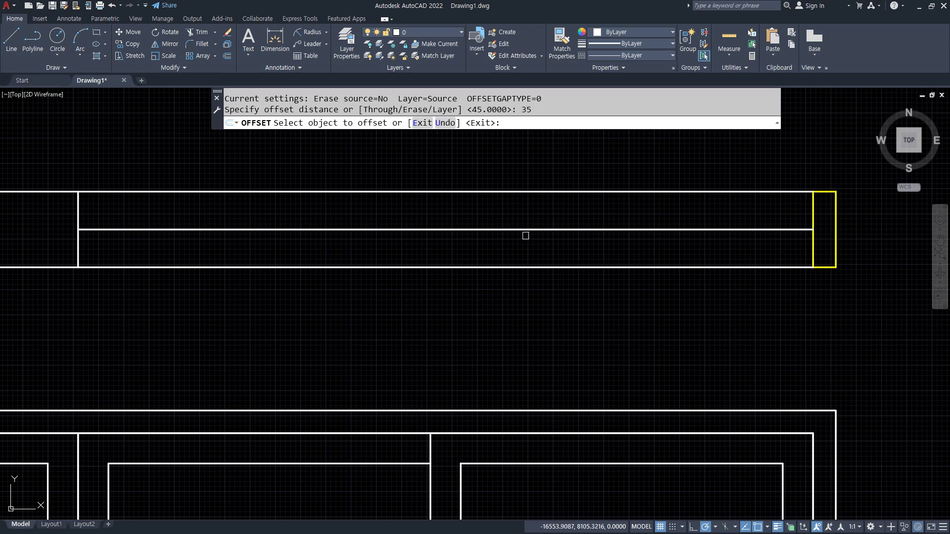
pyautogui.click(524, 235)
pyautogui.click(518, 229)
pyautogui.click(517, 225)
pyautogui.click(516, 229)
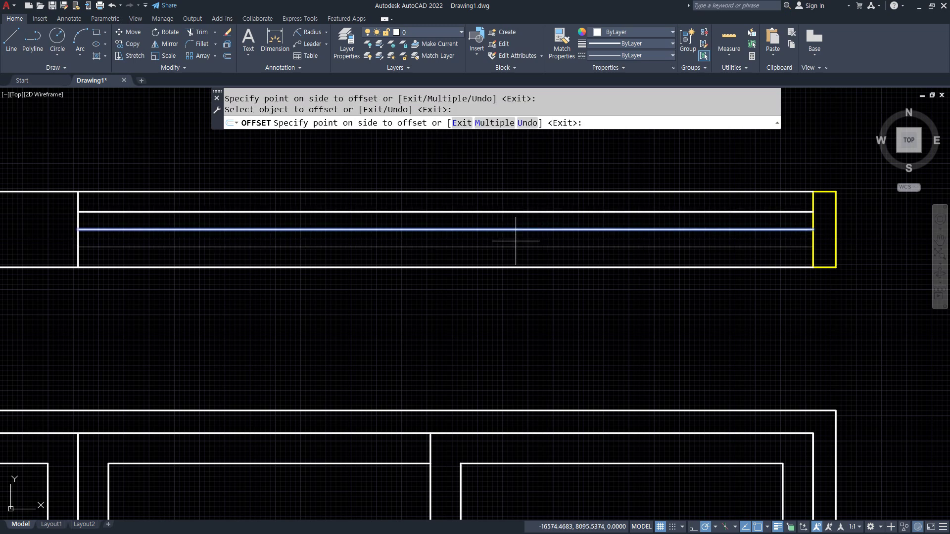
pyautogui.click(516, 239)
pyautogui.press('Return')
# Draw a short vertical line from the midpoint of the upper offset line down to the lower offset line
pyautogui.write('l')
pyautogui.press('Return')
pyautogui.write('m')
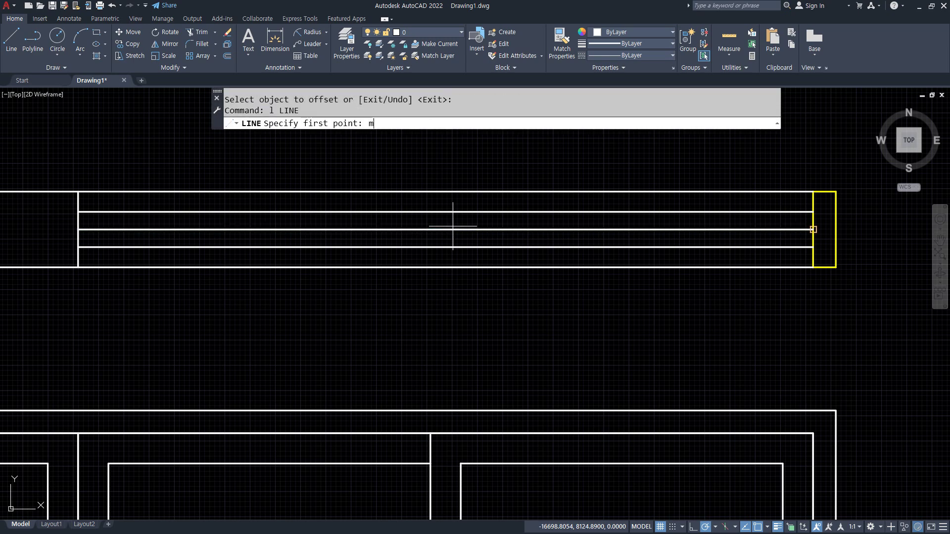
pyautogui.write('id')
pyautogui.press('Return')
pyautogui.click(447, 213)
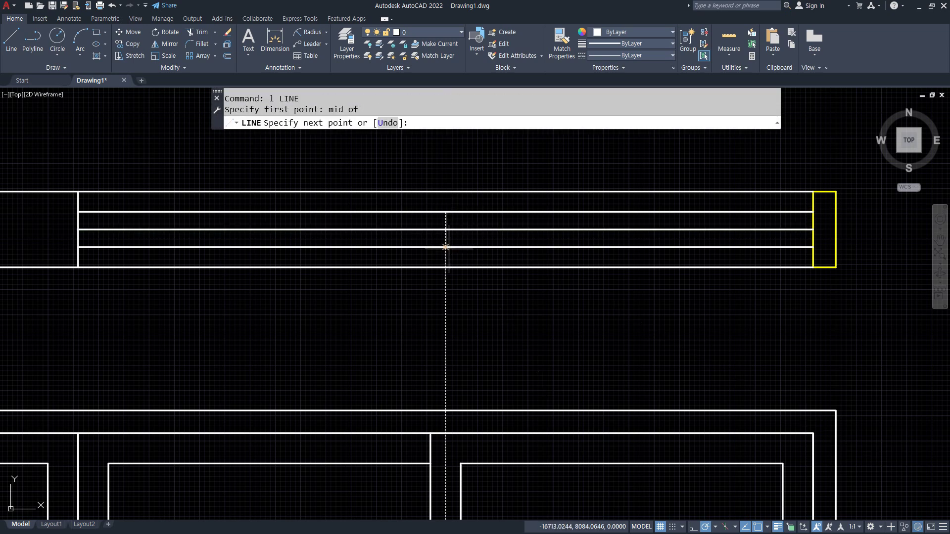
pyautogui.click(445, 247)
pyautogui.press('Return')
# Offset the short vertical line 30 to each side to form the overlapping sash stiles
pyautogui.write('o')
pyautogui.press('Return')
pyautogui.write('3')
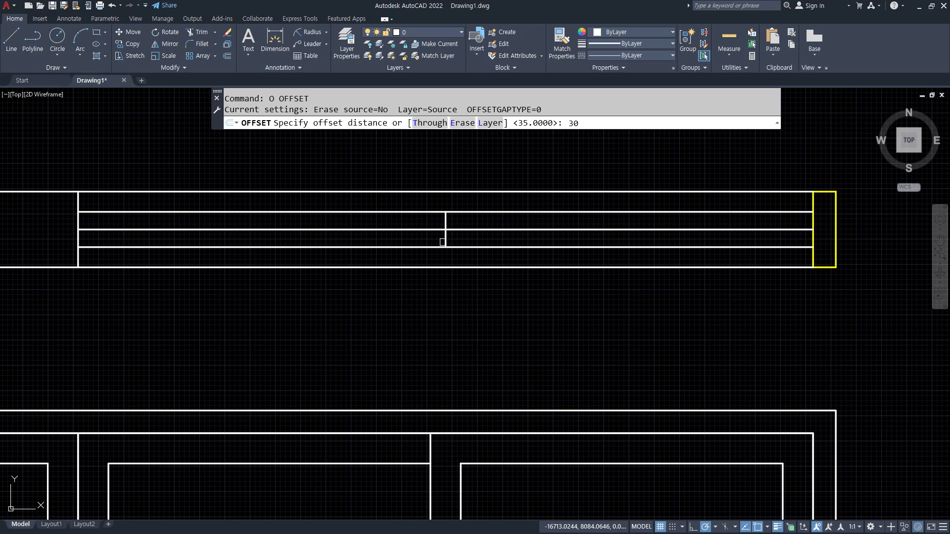
pyautogui.write('0')
pyautogui.press('Return')
pyautogui.click(445, 240)
pyautogui.click(464, 239)
pyautogui.press('Return')
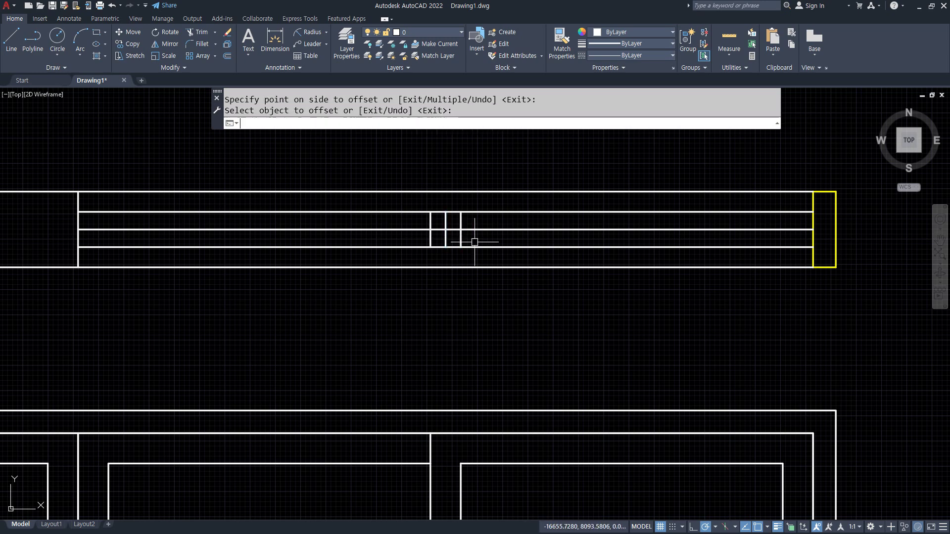
# Fillet the stile lines with the lower and upper offset lines at radius 0 so the two sash outlines overlap at the stiles
pyautogui.write('f')
pyautogui.press('Return')
pyautogui.click(466, 247)
pyautogui.click(432, 242)
pyautogui.press('Return')
pyautogui.click(459, 224)
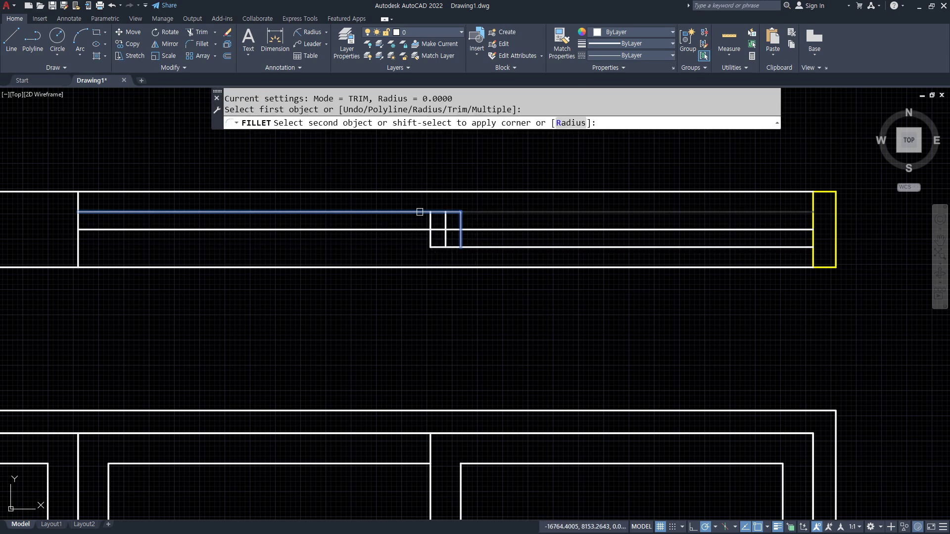
pyautogui.click(424, 212)
pyautogui.press('Escape')
# Offset the window plan's vertical middle line 60 to the right
pyautogui.write('o')
pyautogui.press('Return')
pyautogui.write('6')
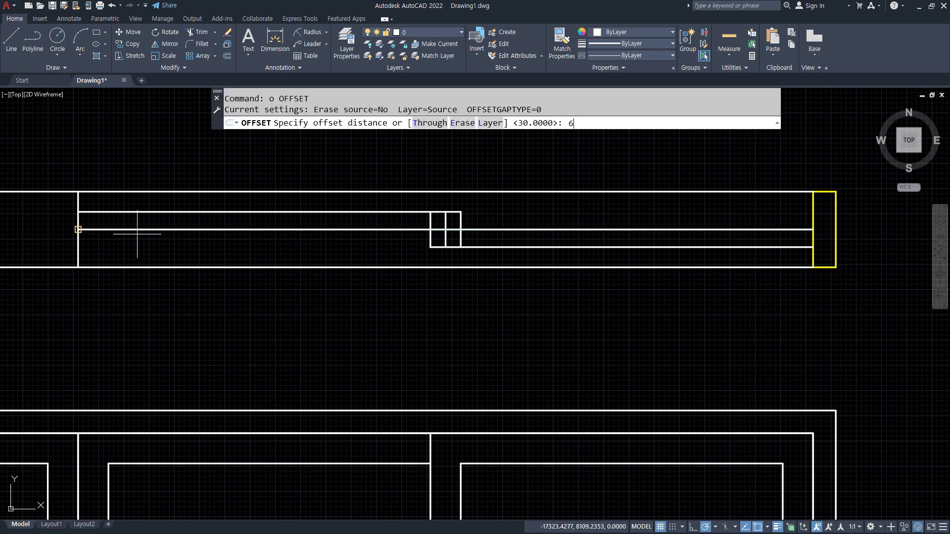
pyautogui.write('0')
pyautogui.press('Return')
pyautogui.click(78, 246)
pyautogui.click(131, 242)
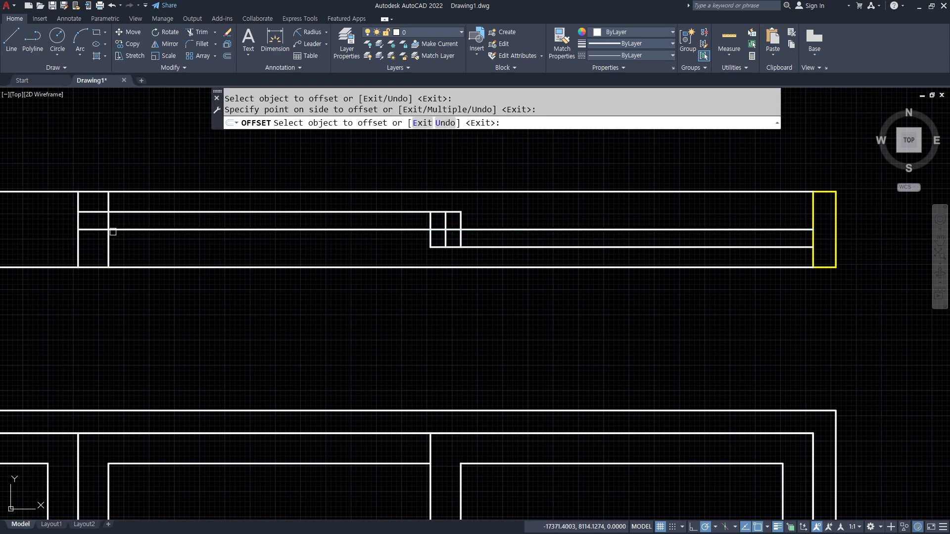
pyautogui.press('Return')
# Trim the two lines at the window's middle to the upper sash's depth and erase the middle line between the overlapping stiles
pyautogui.write('tr')
pyautogui.press('Return')
pyautogui.moveTo(116, 200); pyautogui.dragTo(65, 206)
pyautogui.moveTo(64, 237); pyautogui.dragTo(162, 244)
pyautogui.press('Return')
pyautogui.click(445, 238)
pyautogui.write('e')
pyautogui.press('Return')
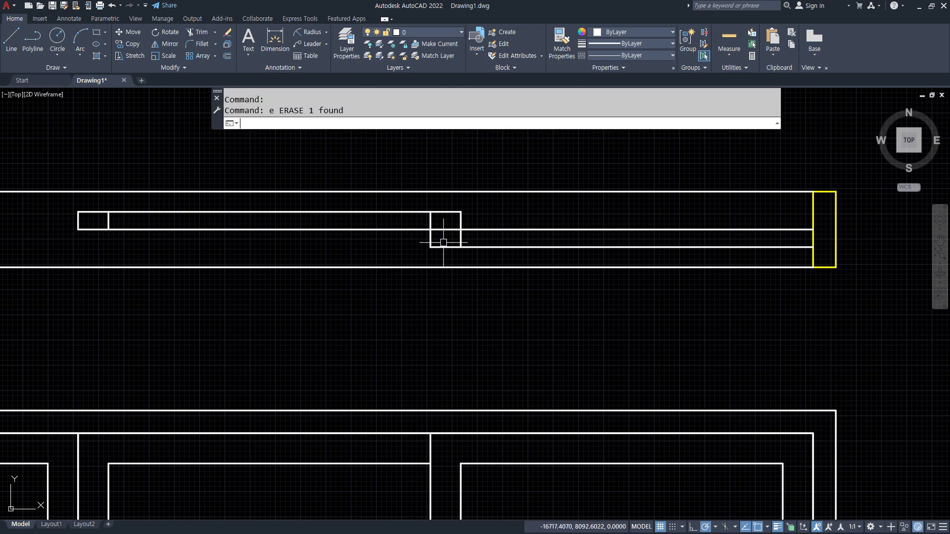
# Offset the right jamb's inner edge 60 inward for the end stile
pyautogui.write('o')
pyautogui.press('Return')
pyautogui.write('60')
pyautogui.press('Return')
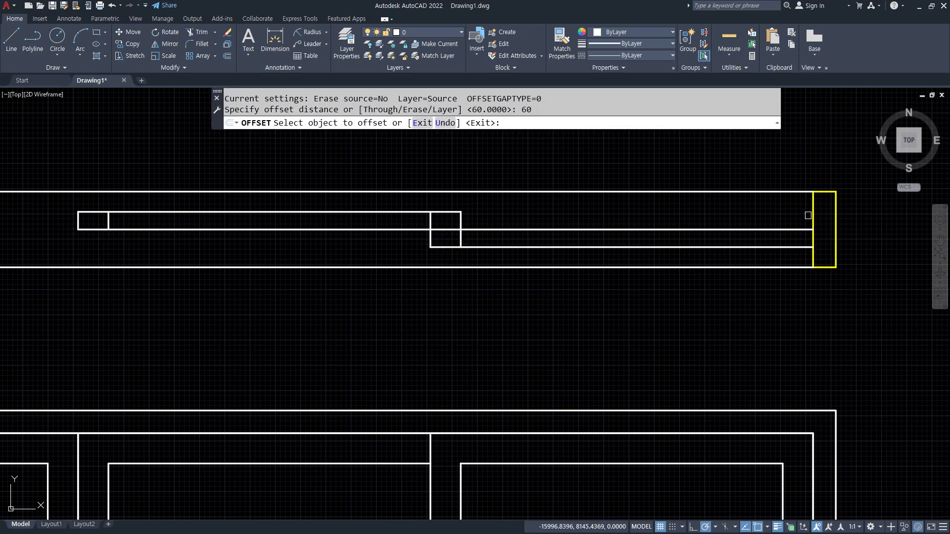
pyautogui.click(813, 213)
pyautogui.click(776, 218)
pyautogui.press('Return')
# Trim the right end stile to the lower sash's depth and cut away the horizontal sash lines between the stiles
pyautogui.write('rt')
pyautogui.press('Return')
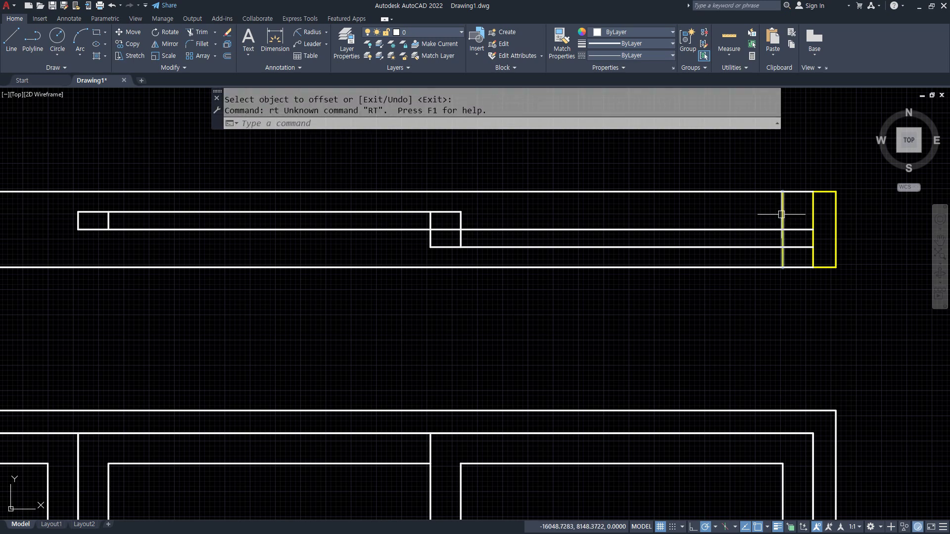
pyautogui.press('Escape')
pyautogui.press('Escape')
pyautogui.write('tr')
pyautogui.press('Return')
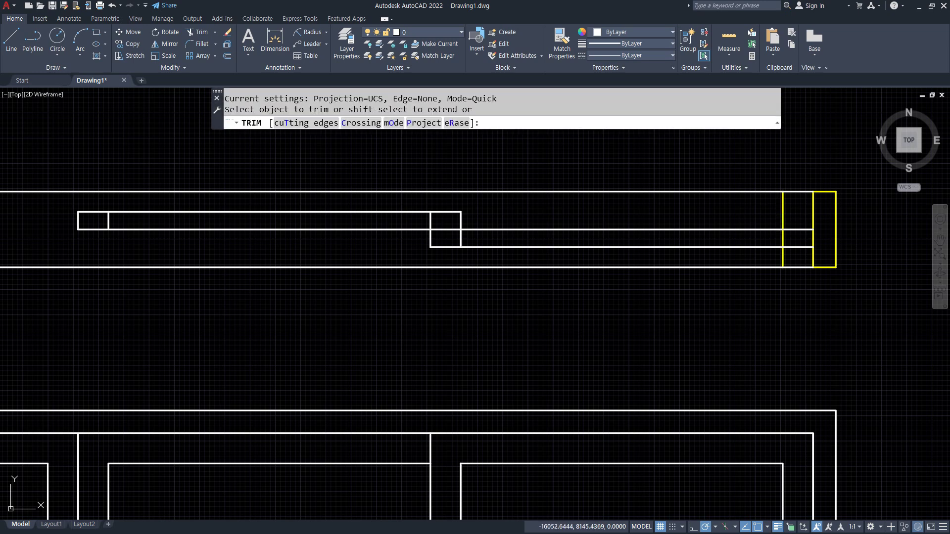
pyautogui.moveTo(779, 217); pyautogui.dragTo(782, 257)
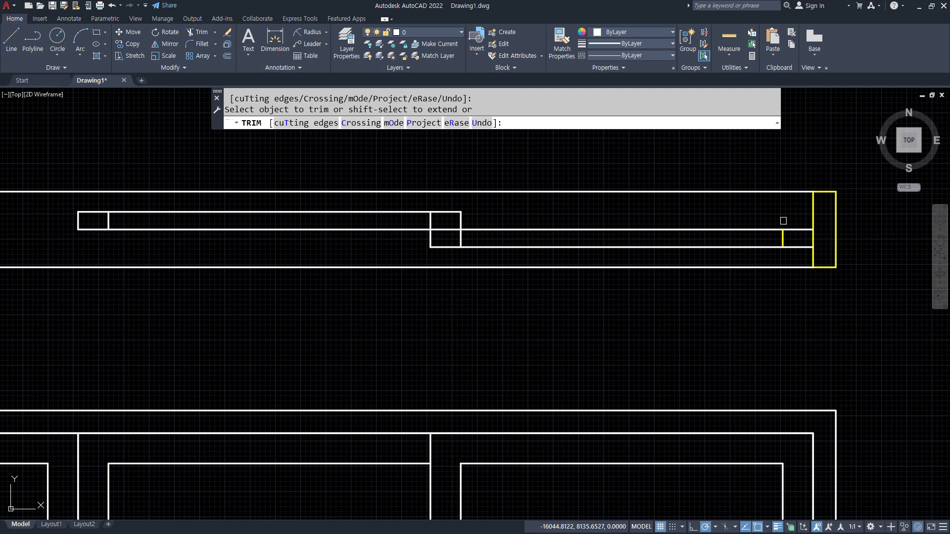
pyautogui.moveTo(656, 260); pyautogui.dragTo(643, 217)
pyautogui.moveTo(329, 252); pyautogui.dragTo(314, 206)
pyautogui.press('Return')
# Match the properties of the yellow right jamb onto all the stile rectangles
pyautogui.write('ma')
pyautogui.press('Return')
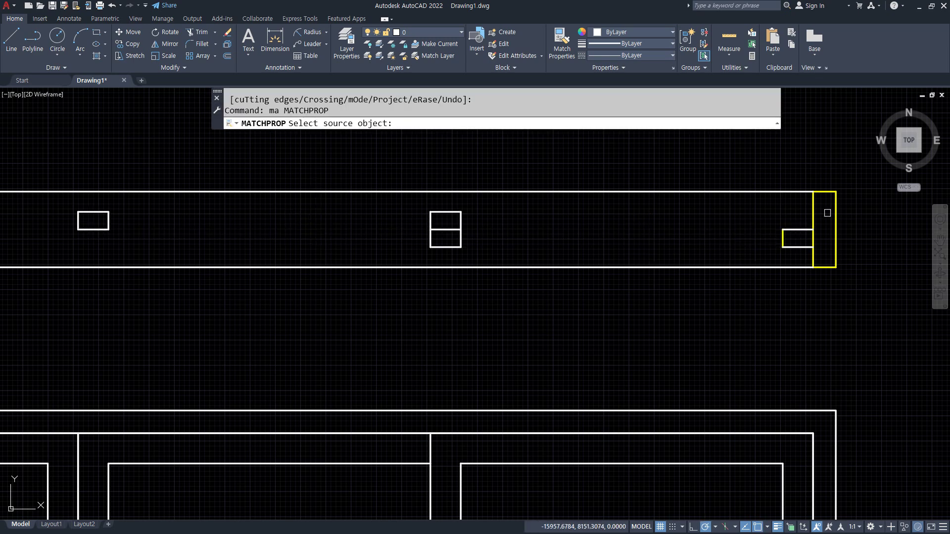
pyautogui.click(813, 210)
pyautogui.moveTo(52, 151); pyautogui.dragTo(847, 297)
pyautogui.press('Return')
# Draw the upper and lower edge lines of the left sash between its two stiles
pyautogui.write('l')
pyautogui.press('Return')
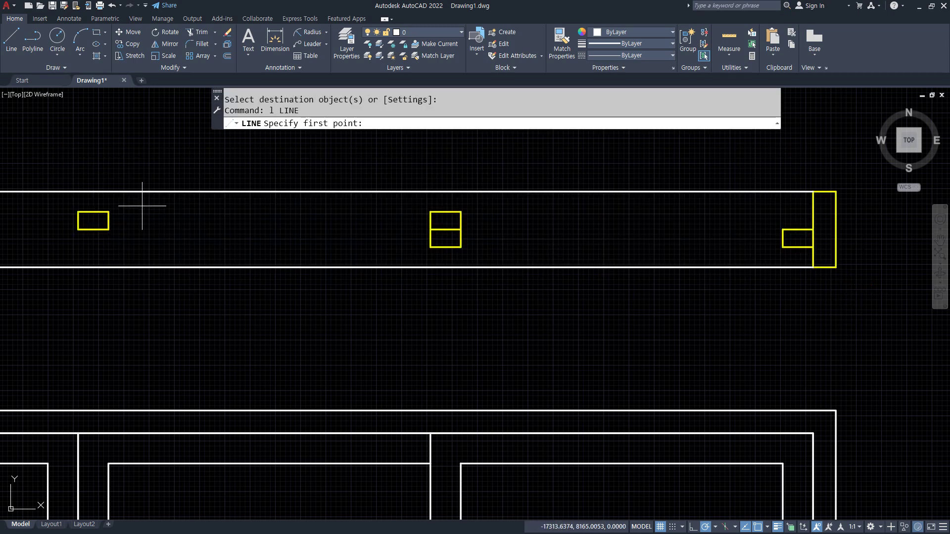
pyautogui.click(109, 211)
pyautogui.click(430, 212)
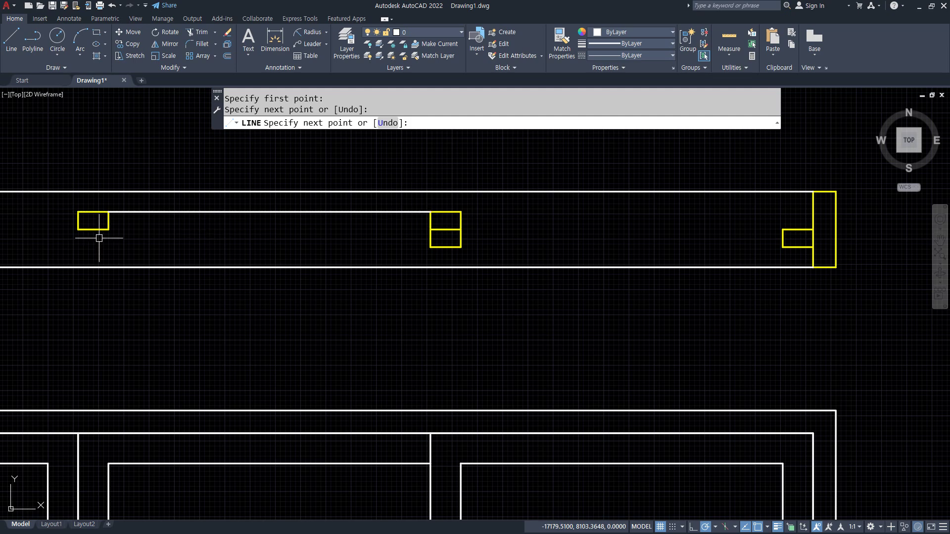
pyautogui.press('Return')
pyautogui.press('Return')
pyautogui.click(109, 230)
pyautogui.click(431, 230)
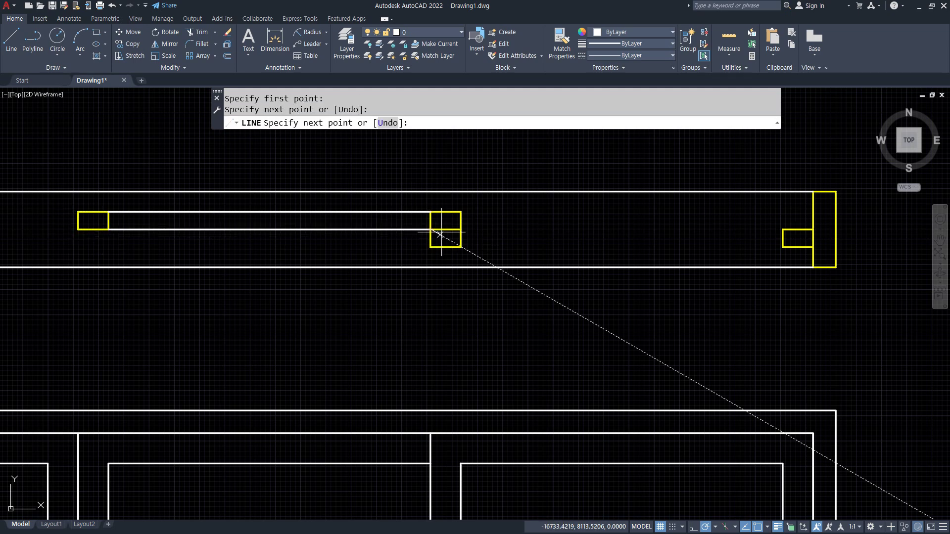
pyautogui.press('Return')
# Draw the upper and lower edge lines of the right sash between its two stiles
pyautogui.press('Return')
pyautogui.click(461, 229)
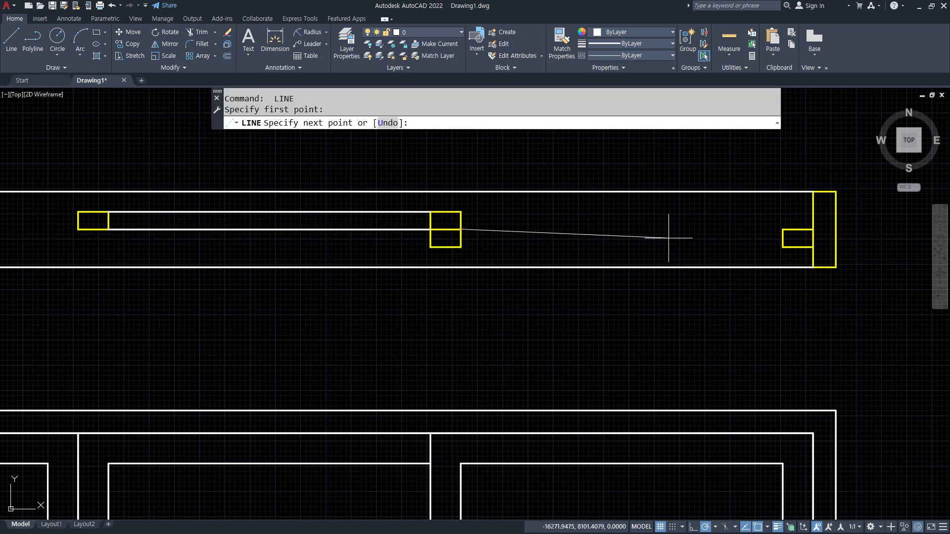
pyautogui.click(782, 230)
pyautogui.press('Return')
pyautogui.press('Return')
pyautogui.click(783, 248)
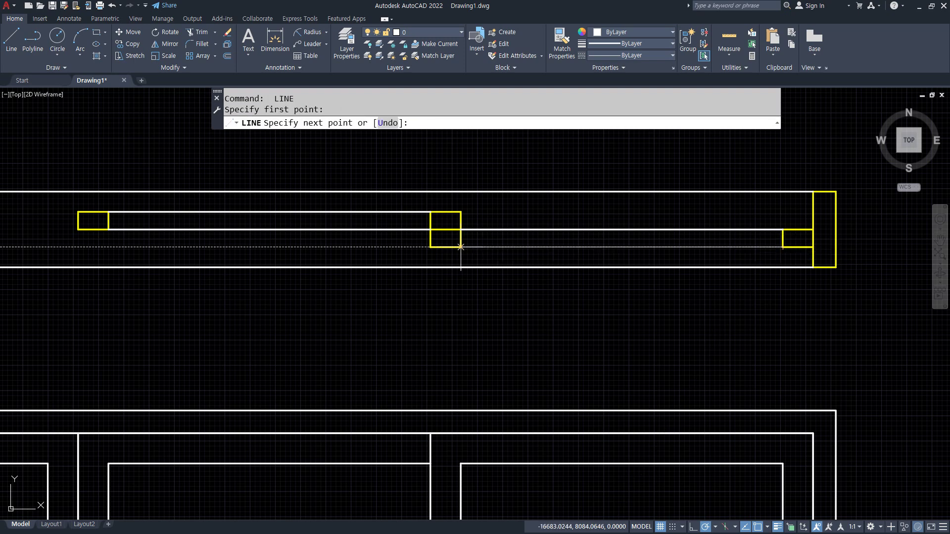
pyautogui.click(461, 247)
pyautogui.press('Return')
# Draw the right sash's glass line between the midpoints of its stiles' inner edges
pyautogui.write('l')
pyautogui.press('Return')
pyautogui.write('mi')
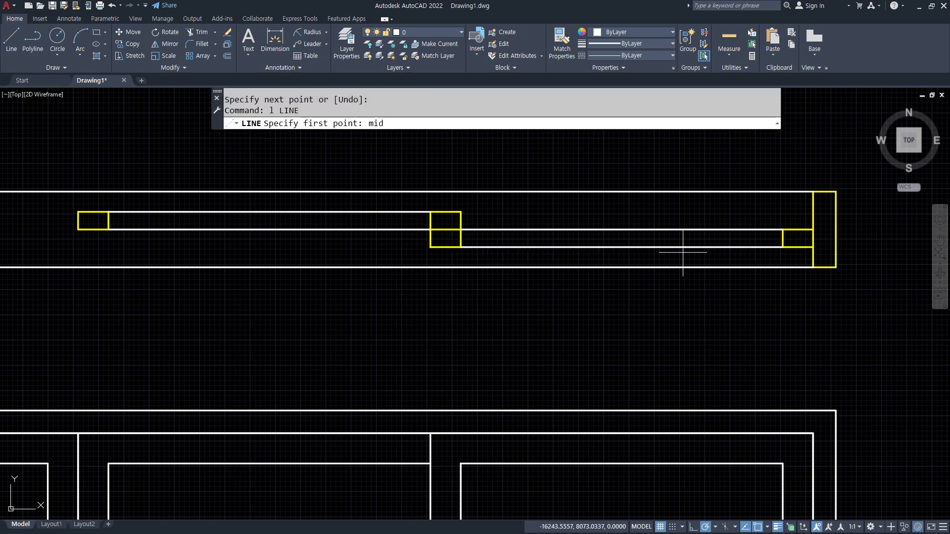
pyautogui.write('d')
pyautogui.press('Return')
pyautogui.click(783, 238)
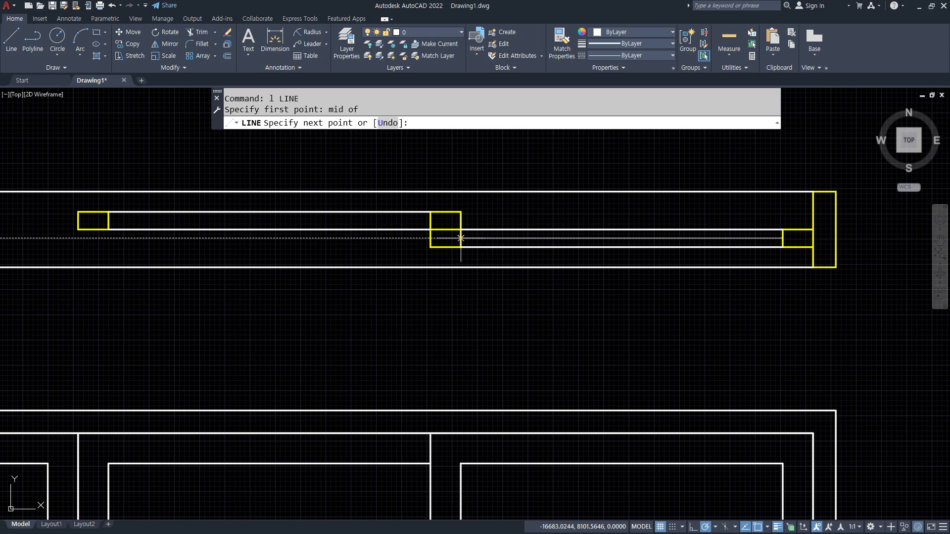
pyautogui.click(460, 239)
pyautogui.press('Return')
# Draw the left sash's glass line between the midpoints of its stiles' inner edges
pyautogui.press('Return')
pyautogui.write('mid')
pyautogui.press('Return')
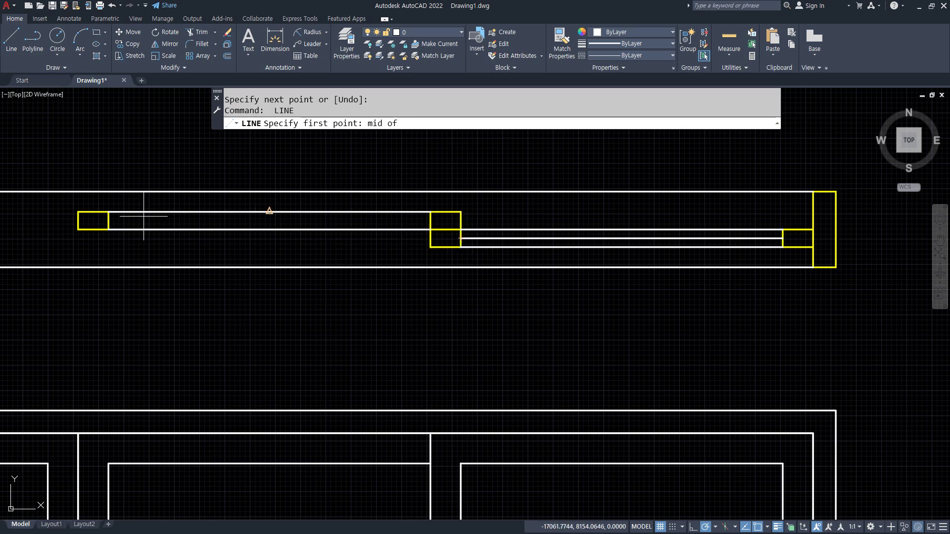
pyautogui.click(117, 218)
pyautogui.click(431, 221)
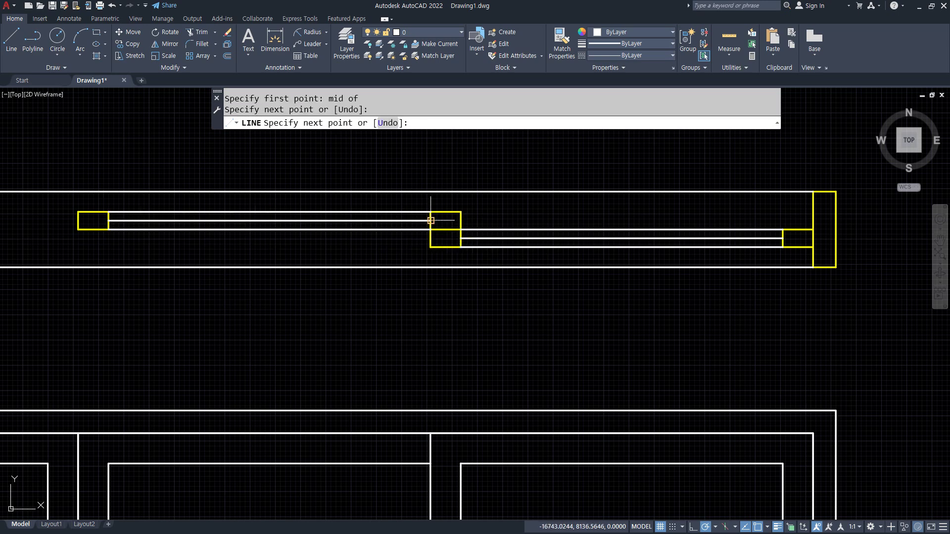
pyautogui.press('Return')
# Put the glass lines of both sashes on the 마감 layer
pyautogui.click(431, 221)
pyautogui.click(504, 238)
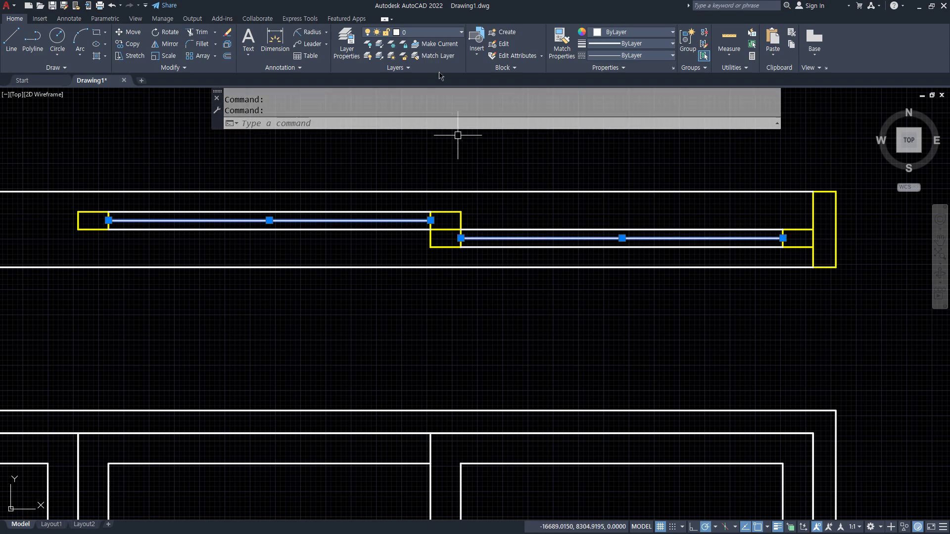
pyautogui.click(435, 31)
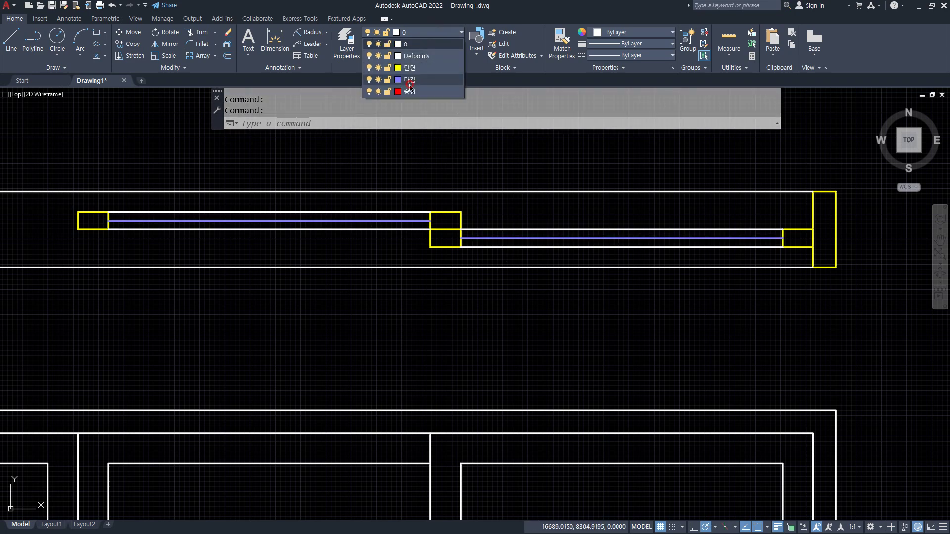
# Put the glass lines of the two sashes in the sliding window plan on the blue layer
pyautogui.click(409, 83)
pyautogui.press('Escape')
pyautogui.press('Escape')
# Mirror both sashes of the four-panel window plan about the vertical line through the upper sash's inner end, keeping the originals
pyautogui.scroll(-4, 567, 343)
pyautogui.moveTo(510, 382); pyautogui.dragTo(563, 269, button='middle')
pyautogui.moveTo(522, 237); pyautogui.dragTo(515, 276, button='middle')
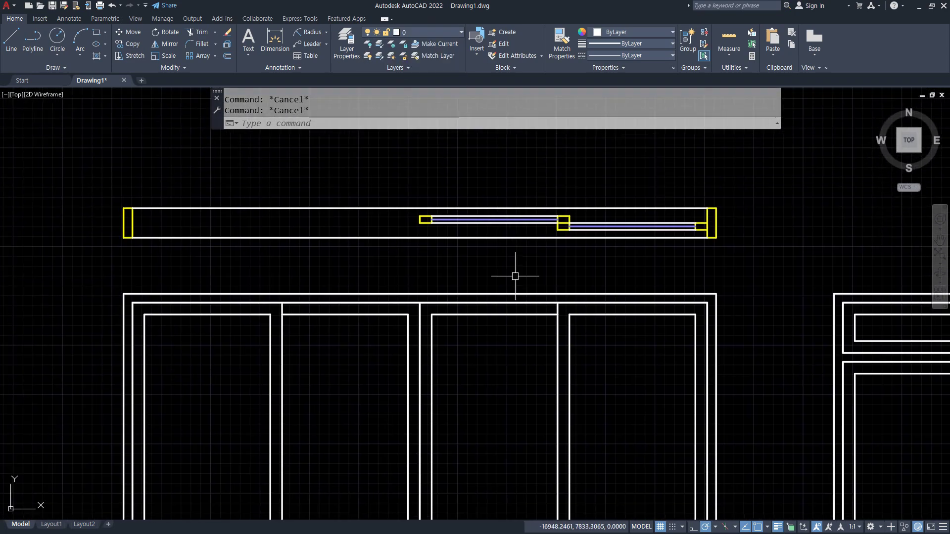
pyautogui.scroll(2, 515, 276)
pyautogui.moveTo(693, 206); pyautogui.dragTo(664, 212, button='middle')
pyautogui.write('mi')
pyautogui.press('Return')
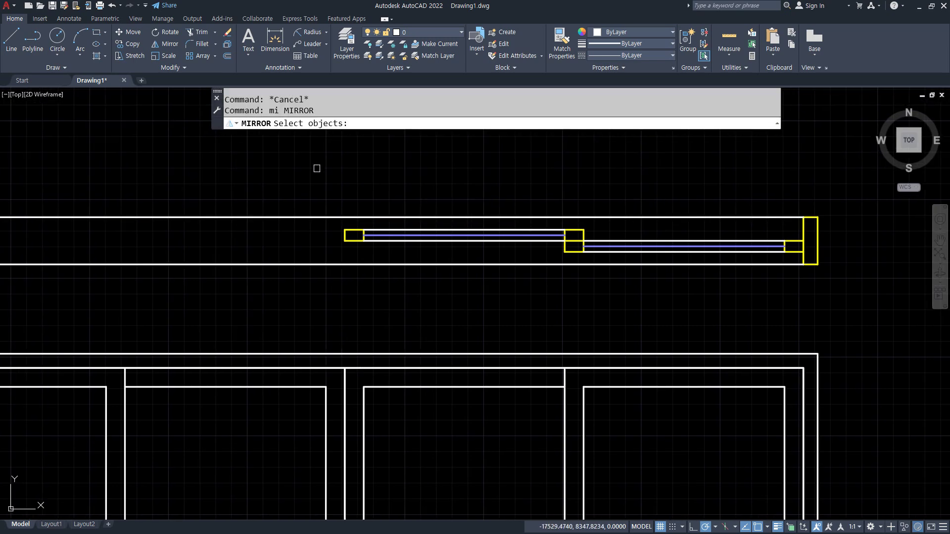
pyautogui.click(317, 168)
pyautogui.click(746, 286)
pyautogui.scroll(4, 792, 250)
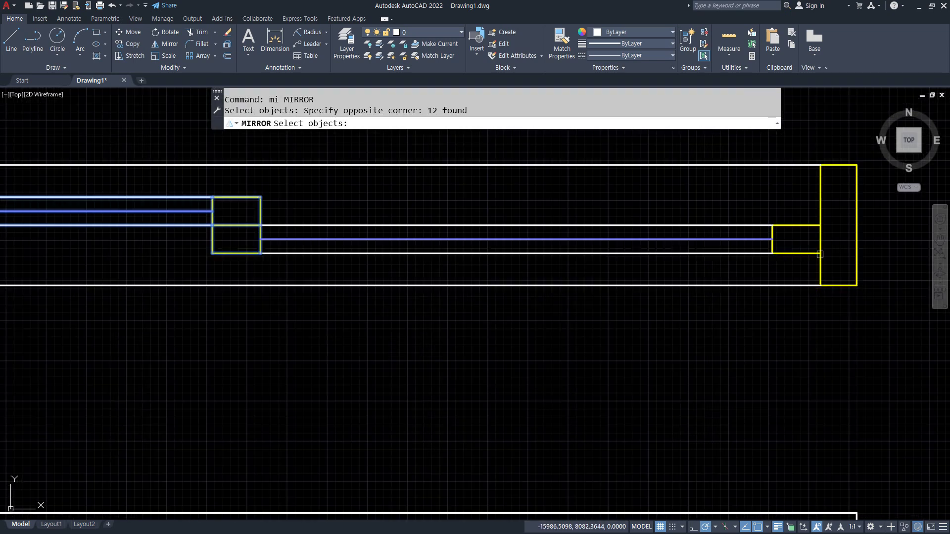
pyautogui.click(799, 267)
pyautogui.click(371, 208)
pyautogui.scroll(-4, 335, 218)
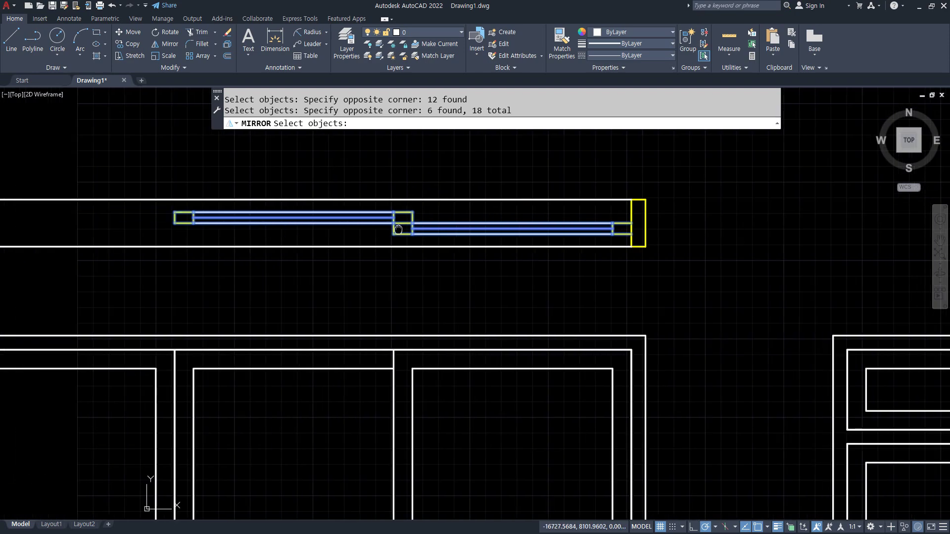
pyautogui.press('Return')
pyautogui.click(237, 218)
pyautogui.click(238, 285)
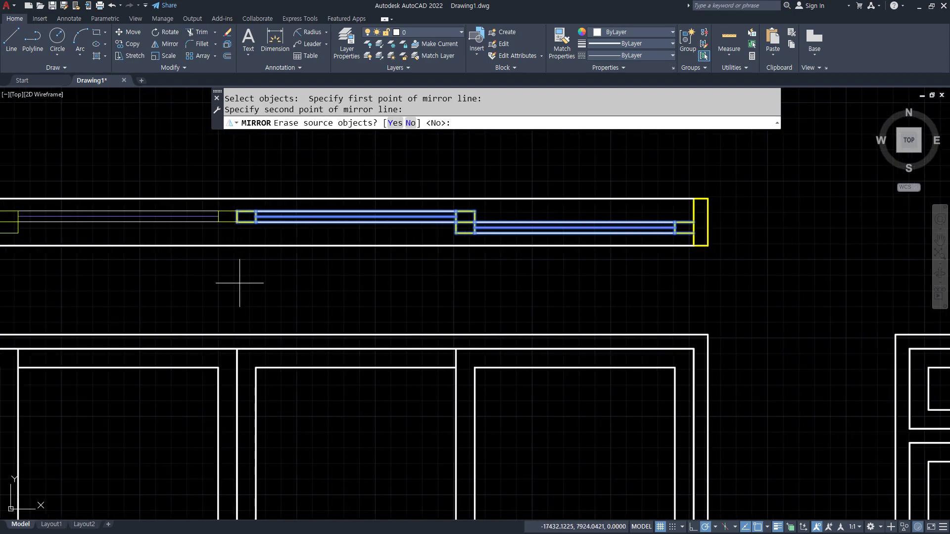
pyautogui.press('Return')
pyautogui.scroll(-4, 239, 288)
pyautogui.moveTo(140, 244); pyautogui.dragTo(172, 226, button='middle')
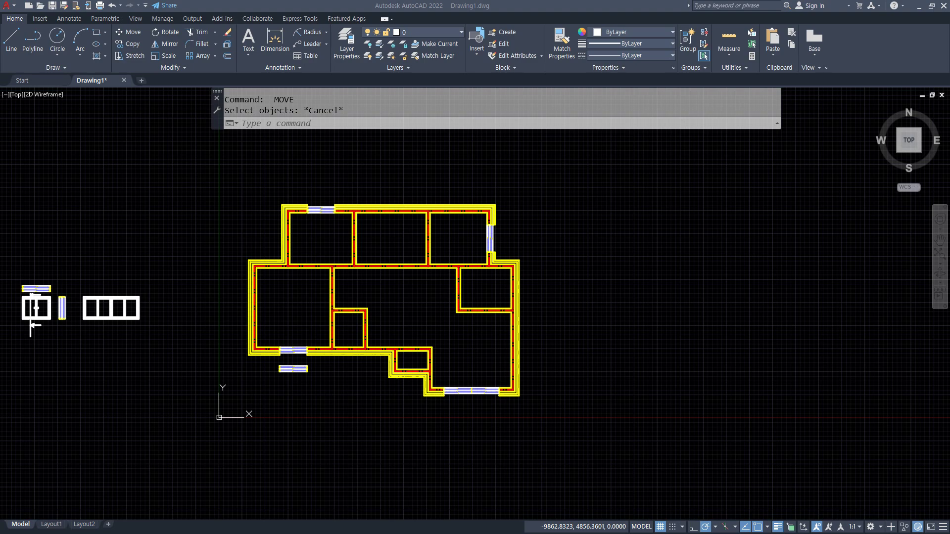
# Switch to the browser's Naver Cafe page and examine the kitchen ventilation and bathroom window elevations
pyautogui.hotkey('alt', 'Tab')
pyautogui.scroll(5, 437, 344)
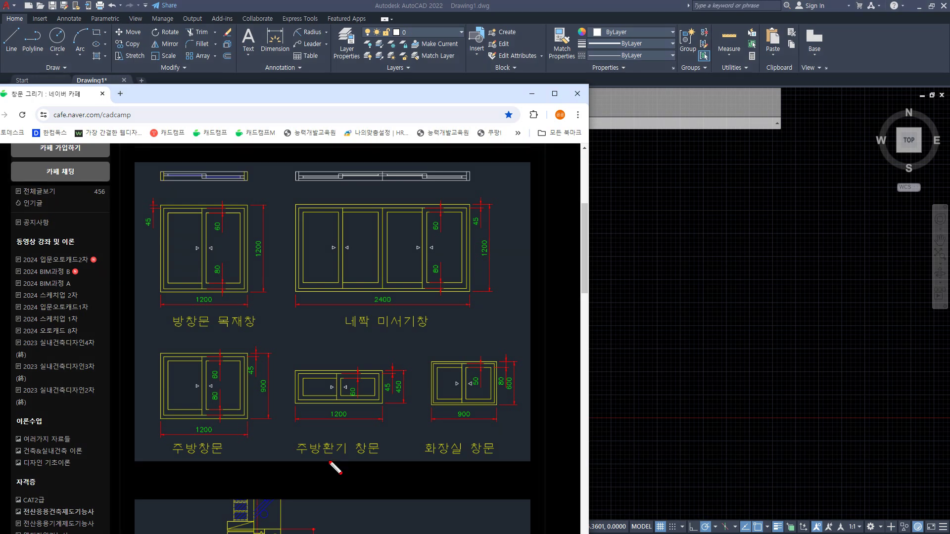
pyautogui.moveTo(359, 467); pyautogui.dragTo(393, 443)
pyautogui.moveTo(476, 474)
pyautogui.mouseDown()
pyautogui.moveTo(414, 391)
pyautogui.moveTo(504, 475)
pyautogui.moveTo(479, 482)
pyautogui.mouseUp()
pyautogui.press('Escape')
pyautogui.moveTo(203, 94); pyautogui.dragTo(0, 112)
# Examine the floor plan's exterior walls at the upper middle room, the right-hand small room and the lower small room for window locations
pyautogui.scroll(5, 484, 288)
pyautogui.hotkey('ctrl', '2')
pyautogui.moveTo(631, 308)
pyautogui.mouseDown()
pyautogui.moveTo(630, 252)
pyautogui.moveTo(613, 327)
pyautogui.mouseUp()
pyautogui.press('Escape')
pyautogui.scroll(-8, 263, 418)
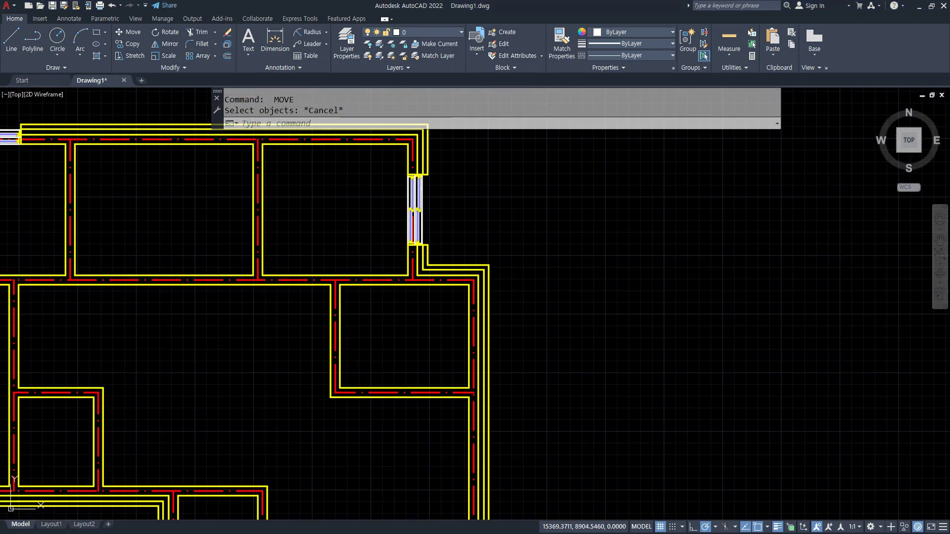
pyautogui.hotkey('ctrl', '2')
pyautogui.moveTo(386, 362)
pyautogui.mouseDown()
pyautogui.moveTo(337, 339)
pyautogui.moveTo(382, 360)
pyautogui.mouseUp()
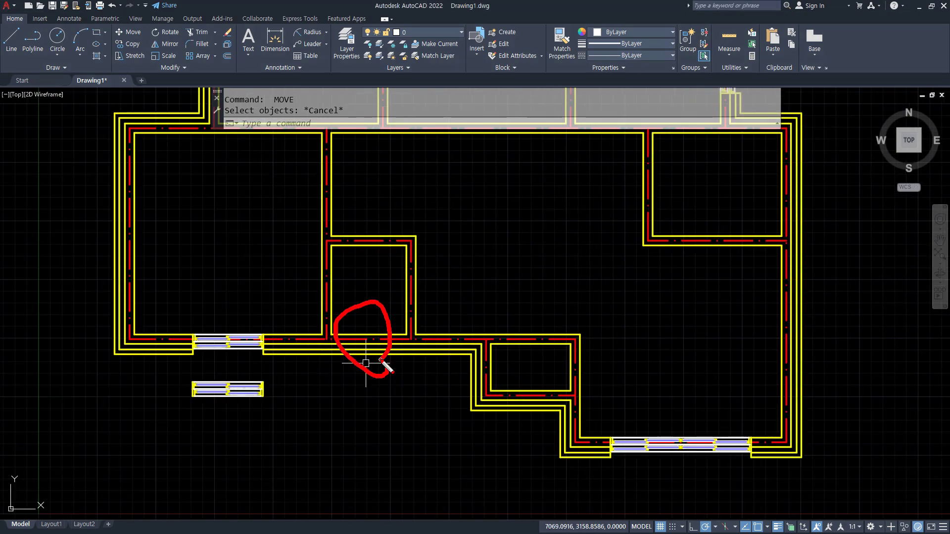
pyautogui.press('Escape')
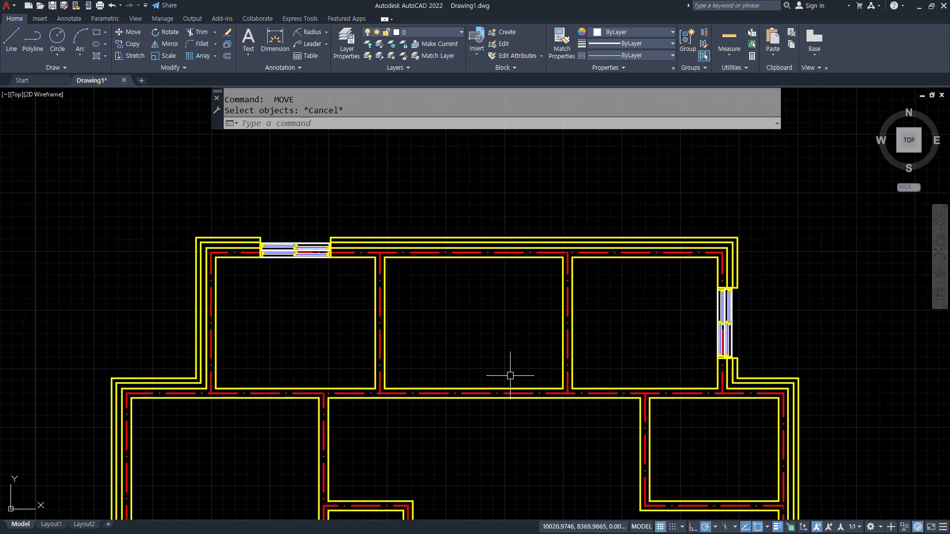
pyautogui.hotkey('ctrl', '2')
pyautogui.moveTo(542, 274)
pyautogui.mouseDown()
pyautogui.moveTo(526, 229)
pyautogui.moveTo(541, 272)
pyautogui.moveTo(560, 280)
pyautogui.mouseUp()
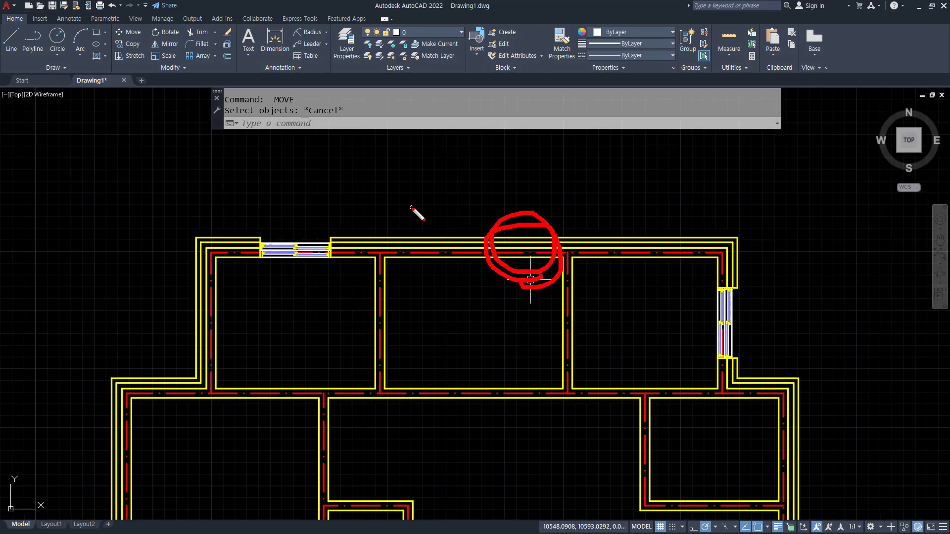
pyautogui.moveTo(418, 212); pyautogui.dragTo(526, 246)
pyautogui.press('Escape')
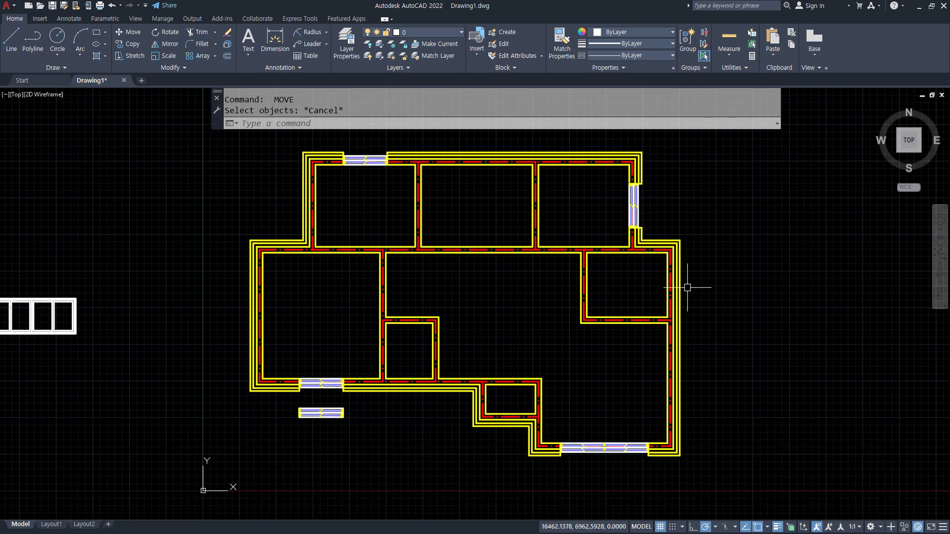
pyautogui.hotkey('ctrl', '2')
pyautogui.moveTo(693, 311)
pyautogui.mouseDown()
pyautogui.moveTo(658, 257)
pyautogui.moveTo(696, 308)
pyautogui.mouseUp()
pyautogui.moveTo(438, 405)
pyautogui.mouseDown()
pyautogui.moveTo(364, 393)
pyautogui.moveTo(472, 403)
pyautogui.mouseUp()
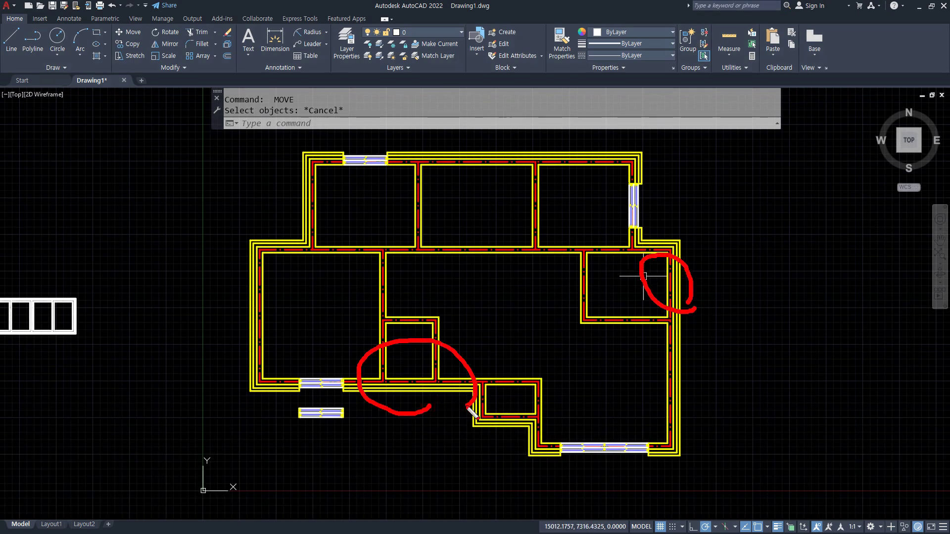
pyautogui.press('Escape')
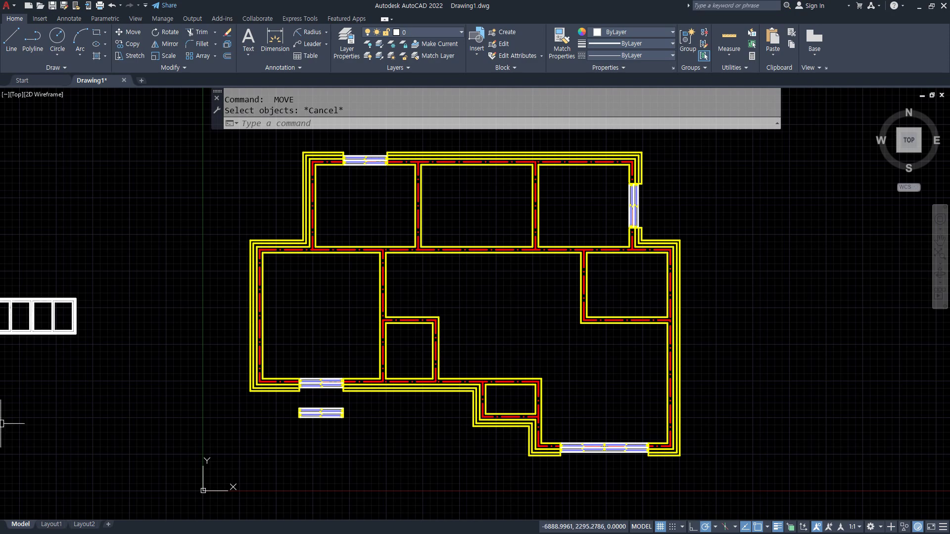
# Recheck the window reference page in the browser, return to AutoCAD and examine the wall end left of the lower-left window
pyautogui.moveTo(0, 113); pyautogui.dragTo(524, 101)
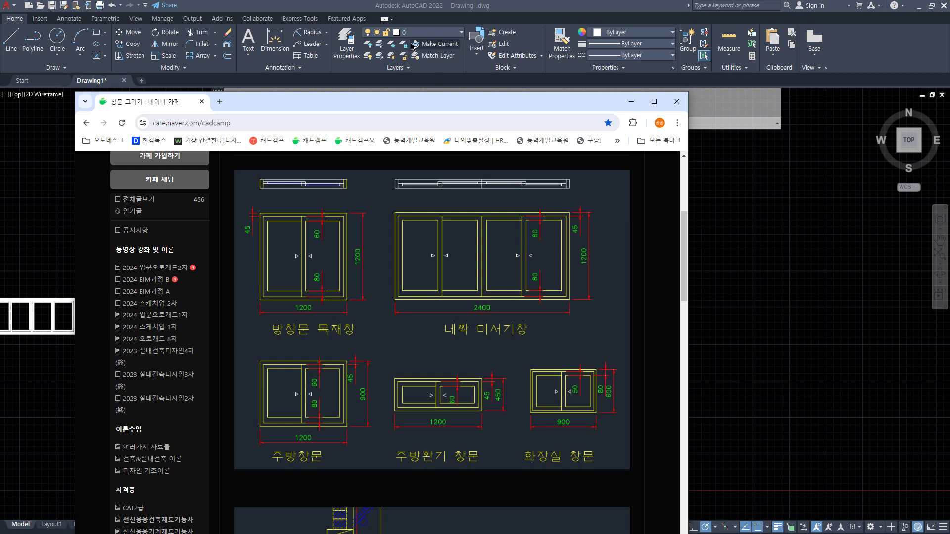
pyautogui.hotkey('alt', 'Tab')
pyautogui.scroll(5, 281, 414)
pyautogui.scroll(4, 281, 414)
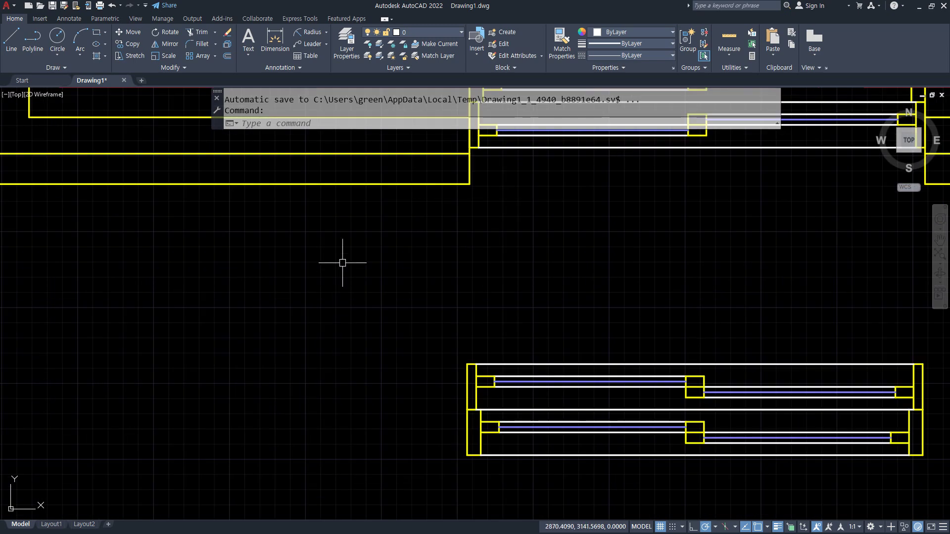
pyautogui.moveTo(393, 161); pyautogui.dragTo(418, 312, button='middle')
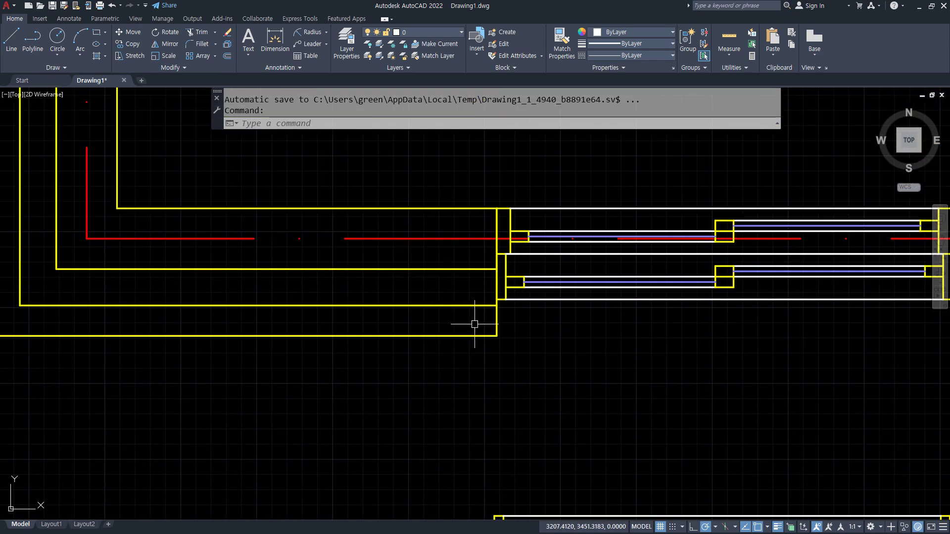
pyautogui.hotkey('ctrl', '2')
pyautogui.moveTo(489, 354)
pyautogui.mouseDown()
pyautogui.moveTo(446, 271)
pyautogui.moveTo(518, 352)
pyautogui.moveTo(485, 362)
pyautogui.mouseUp()
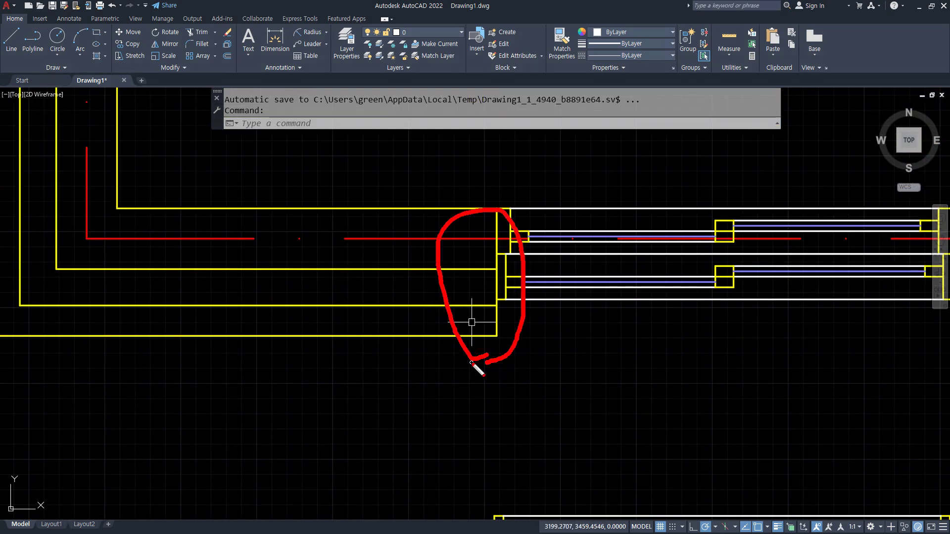
pyautogui.press('Escape')
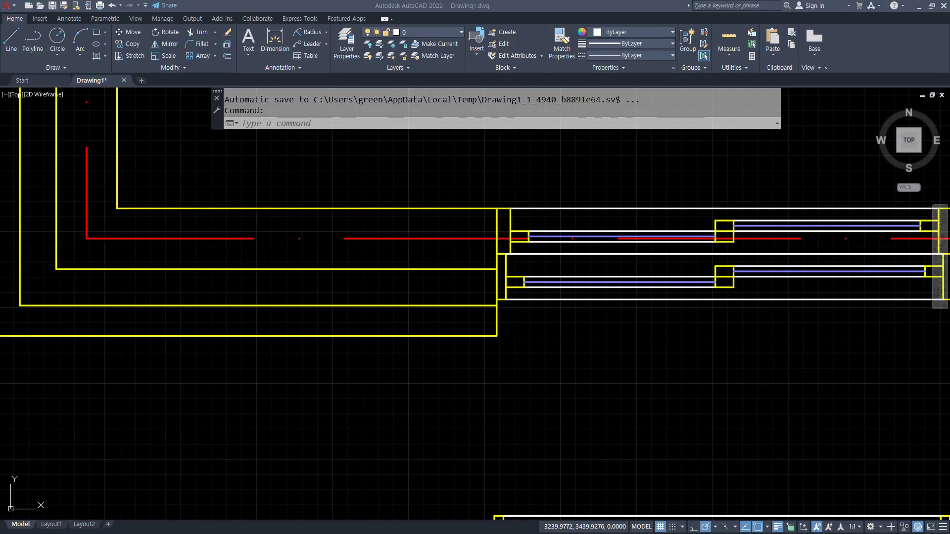
pyautogui.moveTo(0, 68); pyautogui.dragTo(525, 50)
# Offset the wall end line at the lower-left window's left jamb 100 into the wall
pyautogui.scroll(1, 480, 306)
pyautogui.scroll(2, 481, 307)
pyautogui.write('o')
pyautogui.press('Return')
pyautogui.write('1')
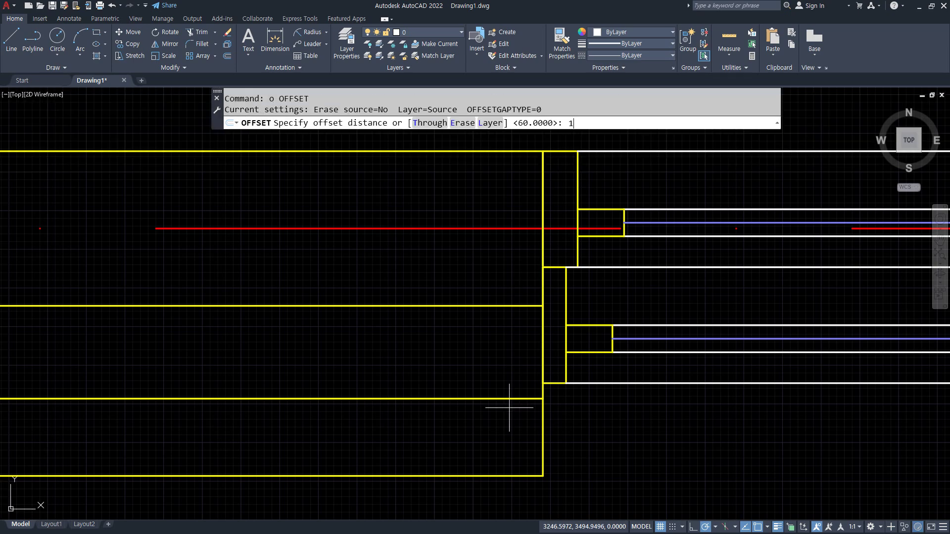
pyautogui.write('00')
pyautogui.press('Return')
pyautogui.click(543, 435)
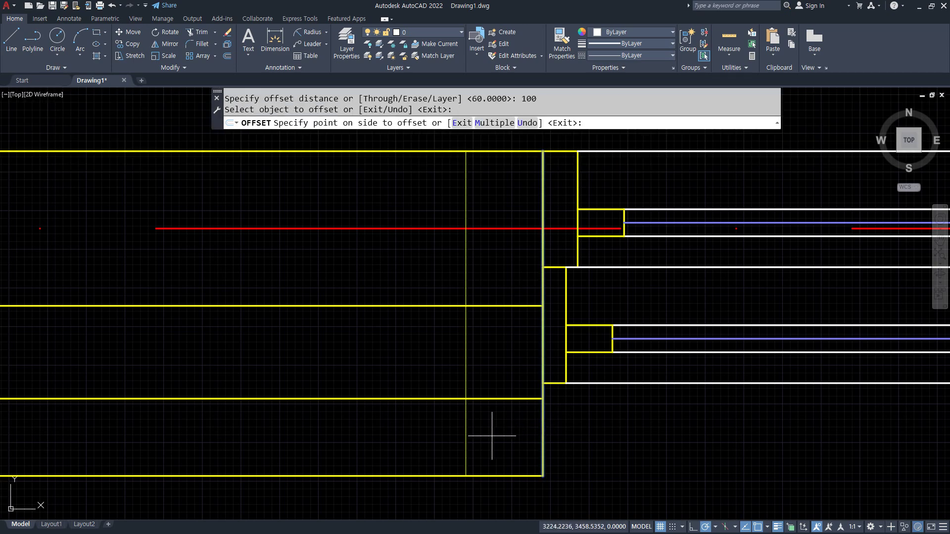
pyautogui.click(490, 437)
pyautogui.press('Escape')
# Trim the offset line and the two cavity lines so the cavity closes 100 short of the left jamb
pyautogui.write('tr')
pyautogui.press('Return')
pyautogui.moveTo(468, 206)
pyautogui.mouseDown()
pyautogui.moveTo(471, 272)
pyautogui.moveTo(498, 403)
pyautogui.mouseUp()
pyautogui.click(465, 444)
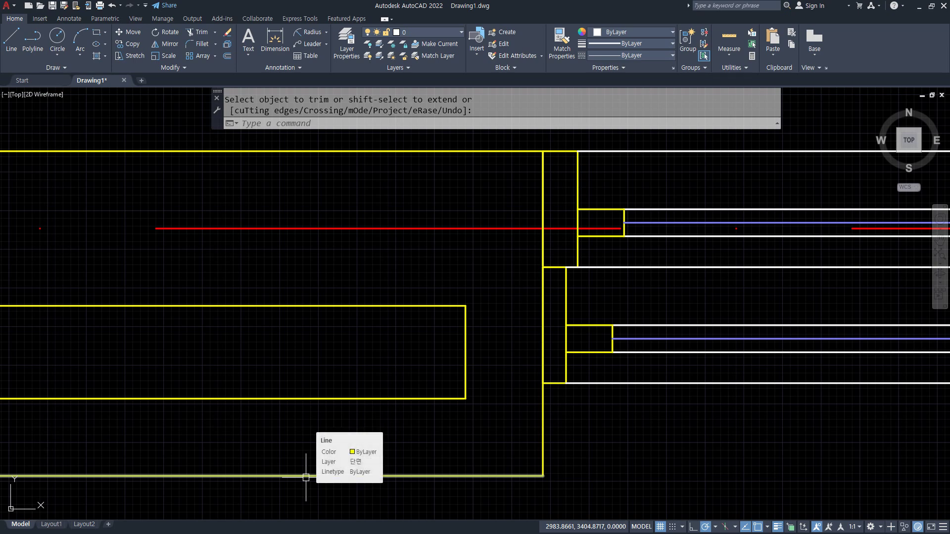
pyautogui.click(701, 416)
pyautogui.press('Escape')
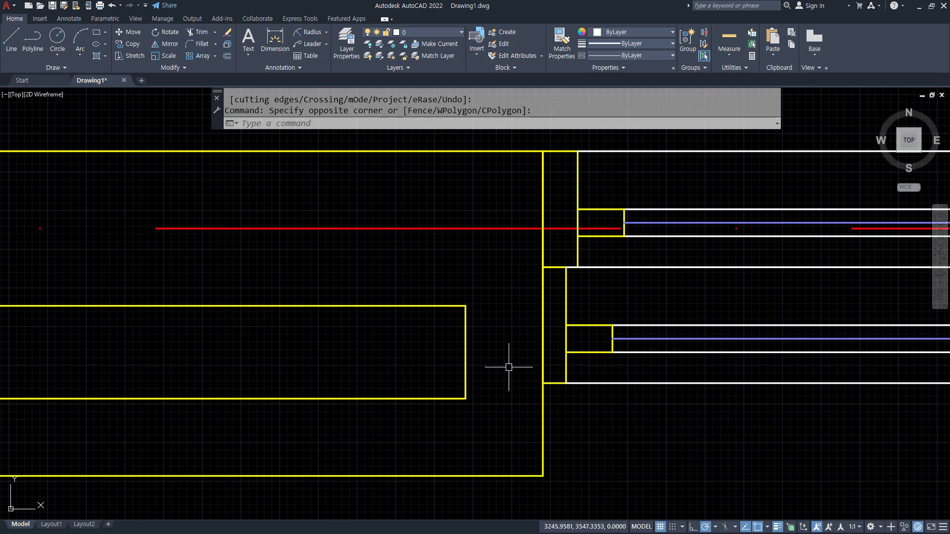
# Offset the wall end line at the same window's right jamb 100 into the wall
pyautogui.scroll(-4, 673, 269)
pyautogui.moveTo(740, 252); pyautogui.dragTo(248, 252, button='middle')
pyautogui.moveTo(687, 272); pyautogui.dragTo(487, 254, button='middle')
pyautogui.scroll(4, 477, 311)
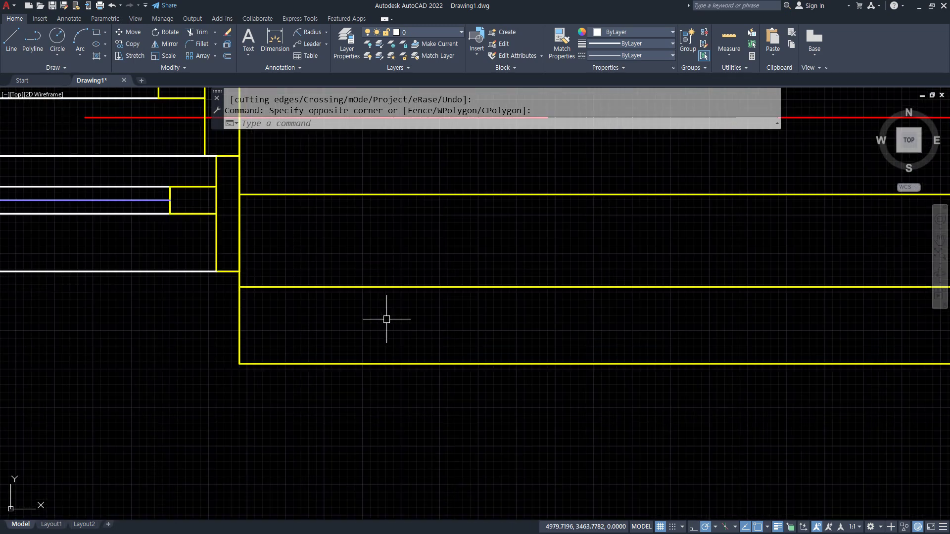
pyautogui.moveTo(331, 300); pyautogui.dragTo(395, 349, button='middle')
pyautogui.write('o')
pyautogui.press('Return')
pyautogui.write('100')
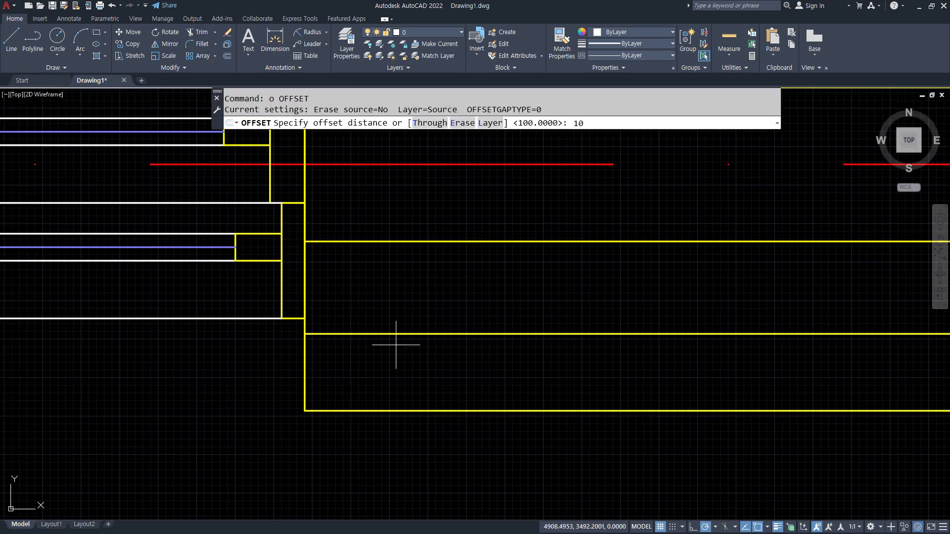
pyautogui.press('Return')
pyautogui.click(307, 401)
pyautogui.click(458, 373)
pyautogui.press('Return')
# Compare the untrimmed wall end at the right jamb with the closed cavity at the left jamb
pyautogui.moveTo(523, 358); pyautogui.dragTo(500, 403, button='middle')
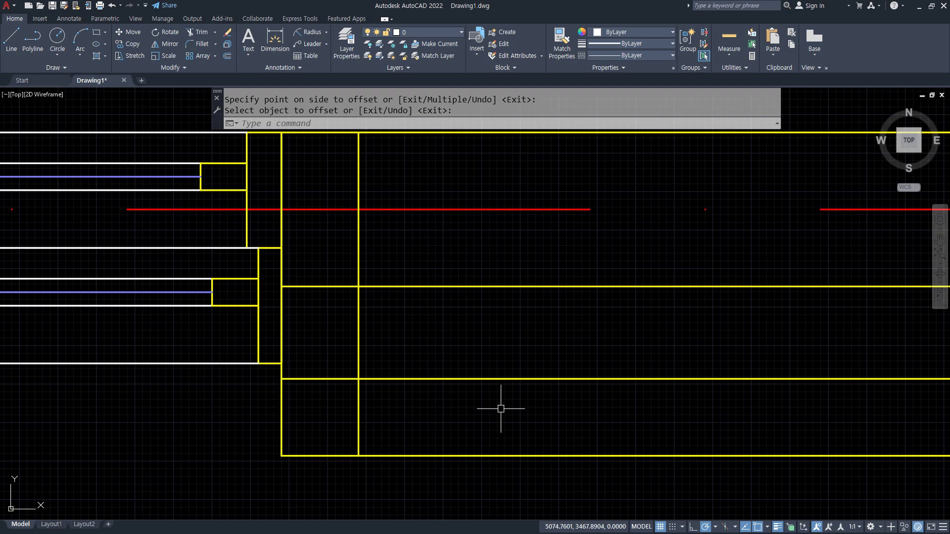
pyautogui.moveTo(423, 266)
pyautogui.mouseDown()
pyautogui.moveTo(456, 167)
pyautogui.moveTo(441, 250)
pyautogui.mouseUp()
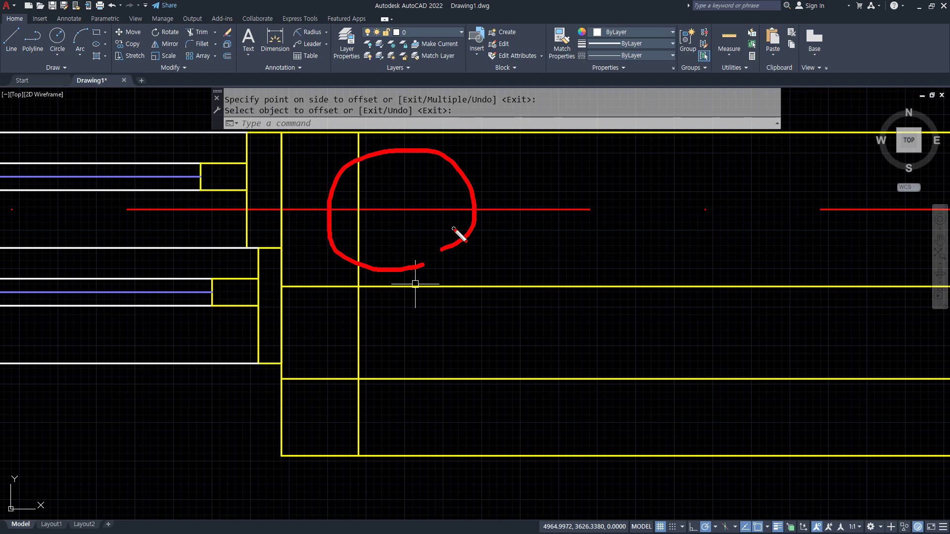
pyautogui.press('Escape')
pyautogui.moveTo(116, 281); pyautogui.dragTo(915, 277, button='middle')
pyautogui.moveTo(435, 300)
pyautogui.mouseDown(button='middle')
pyautogui.moveTo(842, 337)
pyautogui.moveTo(941, 335)
pyautogui.mouseUp(button='middle')
pyautogui.moveTo(409, 347); pyautogui.dragTo(521, 347, button='middle')
pyautogui.moveTo(394, 268)
pyautogui.mouseDown()
pyautogui.moveTo(494, 287)
pyautogui.moveTo(512, 445)
pyautogui.moveTo(375, 454)
pyautogui.mouseUp()
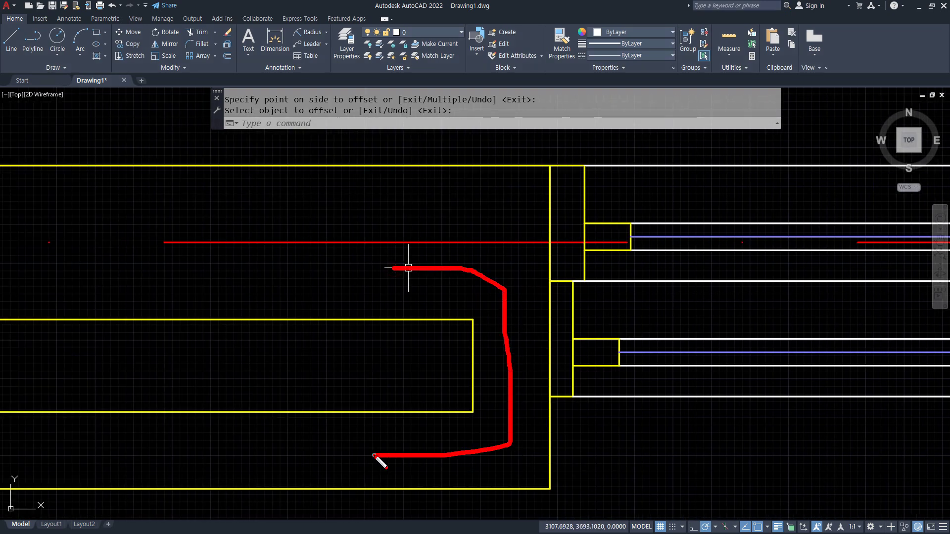
pyautogui.press('Escape')
# Trim the right offset line outside the cavity and the lower cavity line near the jamb, leaving the upper cavity line running to the jamb
pyautogui.scroll(-3, 375, 458)
pyautogui.moveTo(703, 448); pyautogui.dragTo(339, 383, button='middle')
pyautogui.scroll(2, 339, 383)
pyautogui.write('tr')
pyautogui.press('Return')
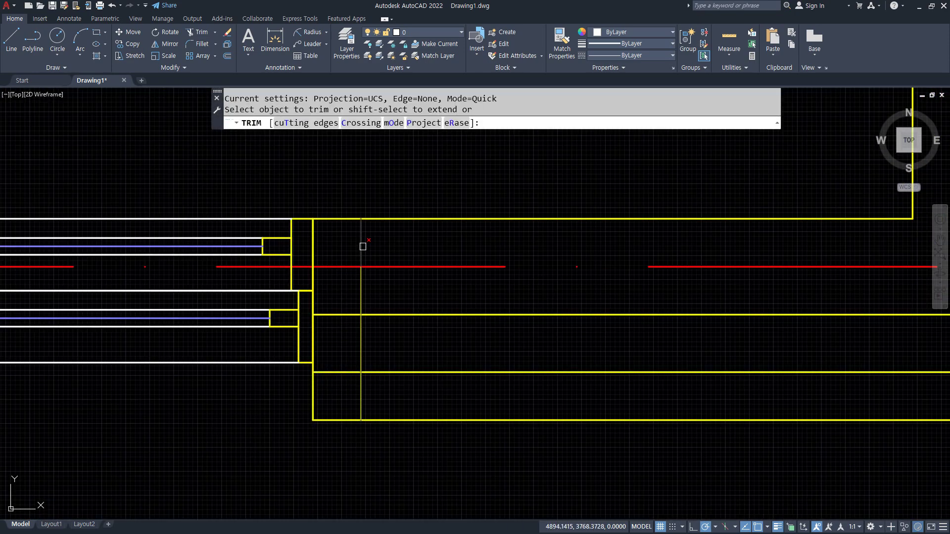
pyautogui.click(361, 252)
pyautogui.click(341, 373)
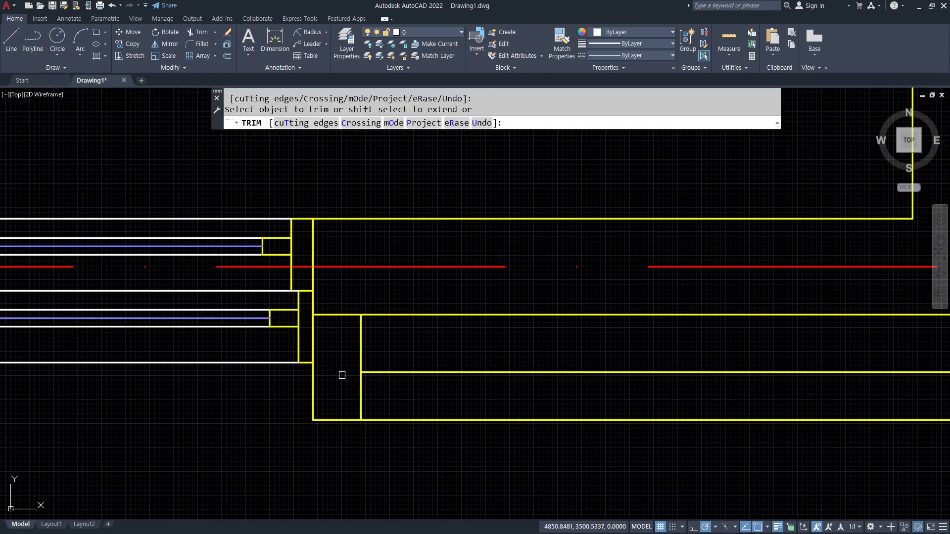
pyautogui.click(360, 396)
pyautogui.press('Return')
pyautogui.scroll(2, 372, 406)
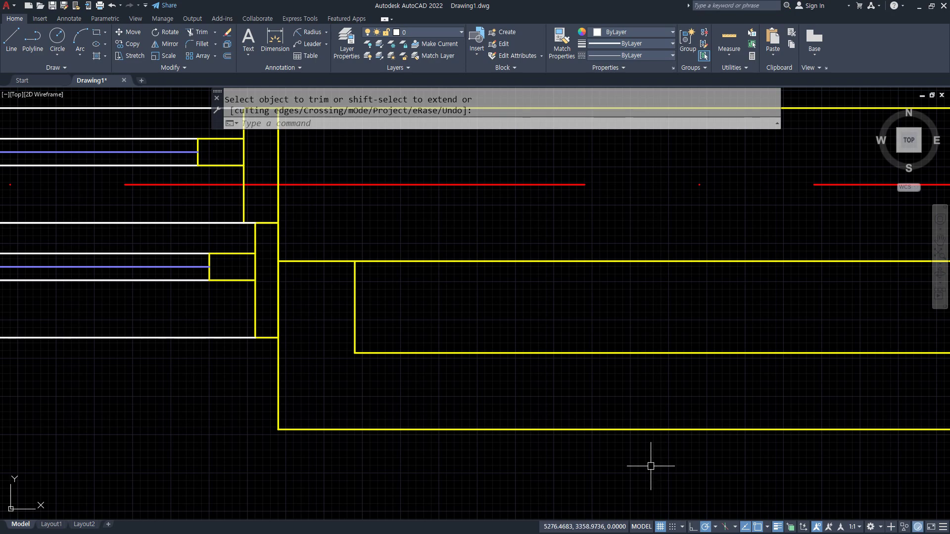
# Examine the right jamb's wall layers: the inner wall, the cavity and the outer wall's return around the cavity end
pyautogui.moveTo(279, 262); pyautogui.dragTo(664, 262)
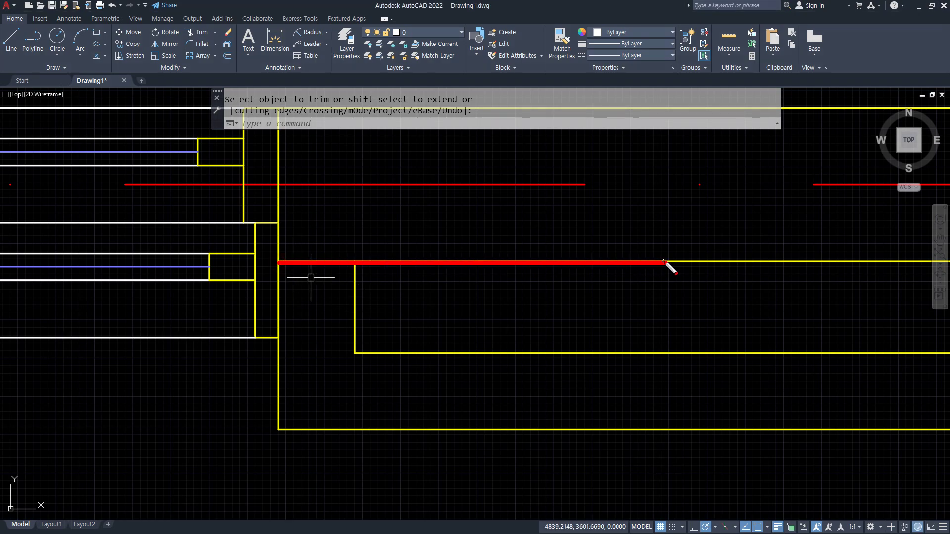
pyautogui.press('Escape')
pyautogui.moveTo(430, 205); pyautogui.dragTo(421, 259, button='middle')
pyautogui.moveTo(380, 164); pyautogui.dragTo(279, 229)
pyautogui.moveTo(477, 178); pyautogui.dragTo(314, 291)
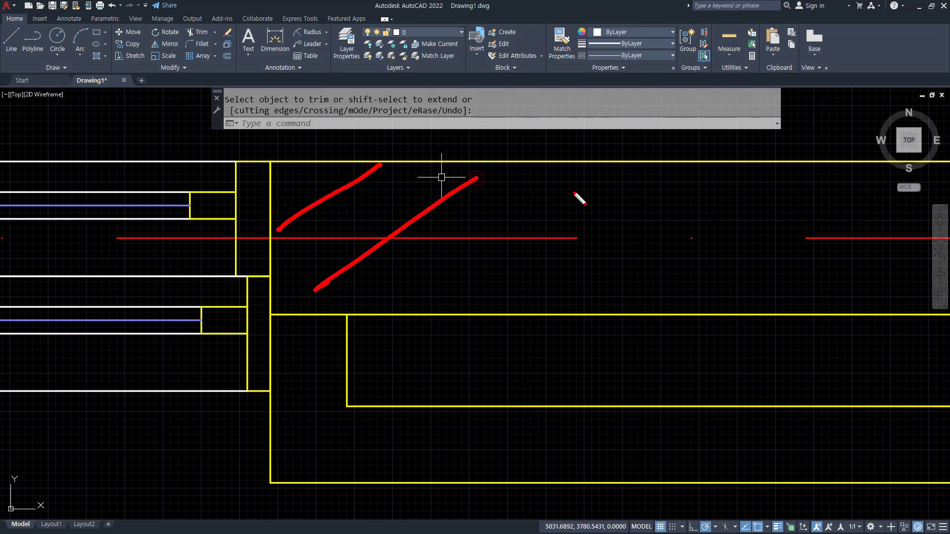
pyautogui.moveTo(575, 192); pyautogui.dragTo(393, 327)
pyautogui.moveTo(414, 435); pyautogui.dragTo(423, 295)
pyautogui.moveTo(513, 408); pyautogui.dragTo(534, 296)
pyautogui.moveTo(741, 435); pyautogui.dragTo(738, 300)
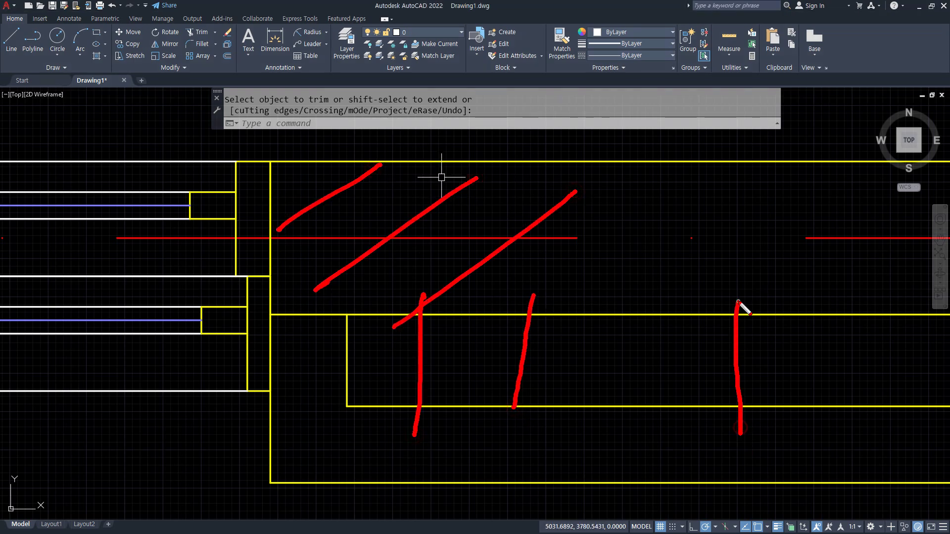
pyautogui.moveTo(808, 377); pyautogui.dragTo(822, 282)
pyautogui.moveTo(328, 320)
pyautogui.mouseDown()
pyautogui.moveTo(273, 468)
pyautogui.moveTo(614, 481)
pyautogui.moveTo(349, 317)
pyautogui.moveTo(820, 393)
pyautogui.mouseUp()
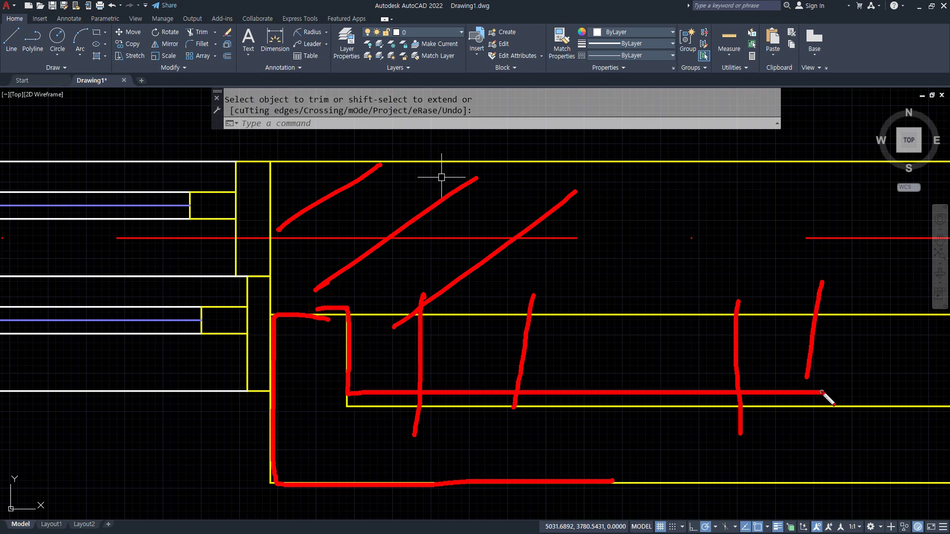
# Compare the finished cavity wall ends at the left and right jambs of the sliding window opening
pyautogui.press('Delete')
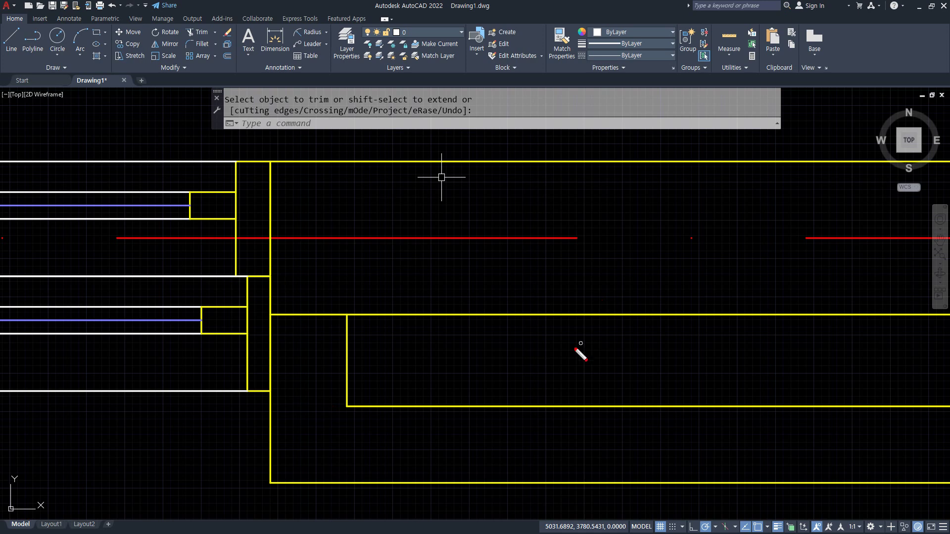
pyautogui.press('Escape')
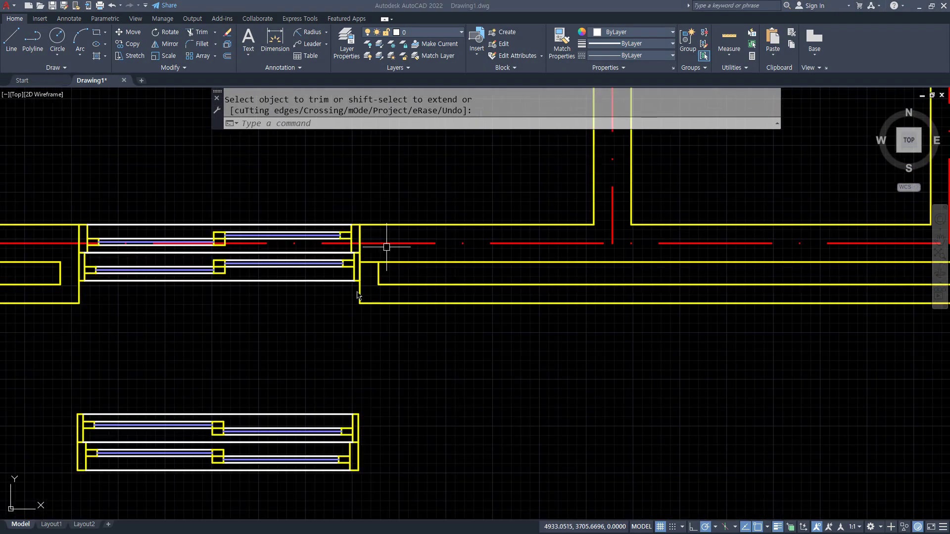
pyautogui.moveTo(540, 359)
pyautogui.mouseDown()
pyautogui.moveTo(488, 322)
pyautogui.moveTo(532, 345)
pyautogui.mouseUp()
pyautogui.moveTo(254, 338)
pyautogui.mouseDown()
pyautogui.moveTo(206, 326)
pyautogui.moveTo(276, 367)
pyautogui.mouseUp()
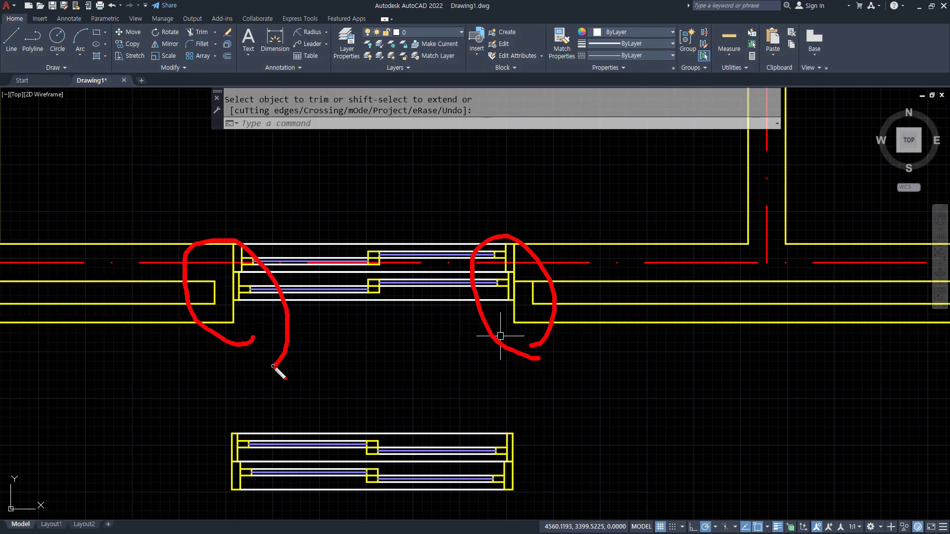
pyautogui.press('e')
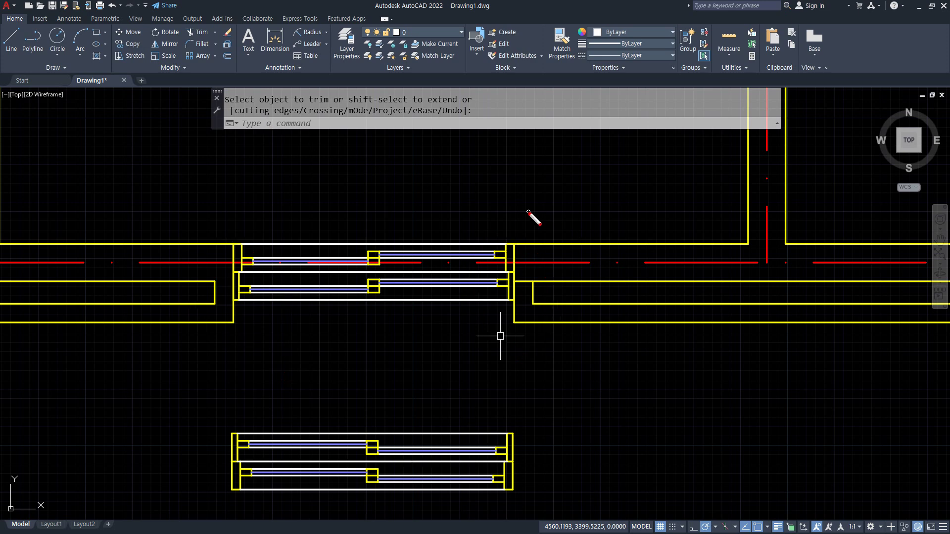
pyautogui.moveTo(526, 211); pyautogui.dragTo(555, 202)
pyautogui.press('e')
pyautogui.moveTo(257, 347)
pyautogui.mouseDown()
pyautogui.moveTo(238, 347)
pyautogui.moveTo(259, 342)
pyautogui.mouseUp()
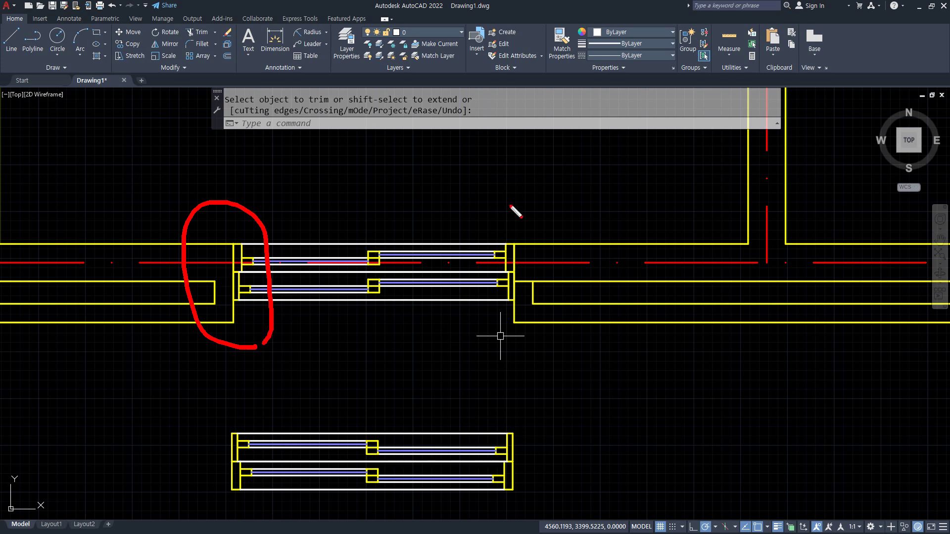
pyautogui.moveTo(505, 199); pyautogui.dragTo(530, 200)
pyautogui.moveTo(219, 181); pyautogui.dragTo(236, 170)
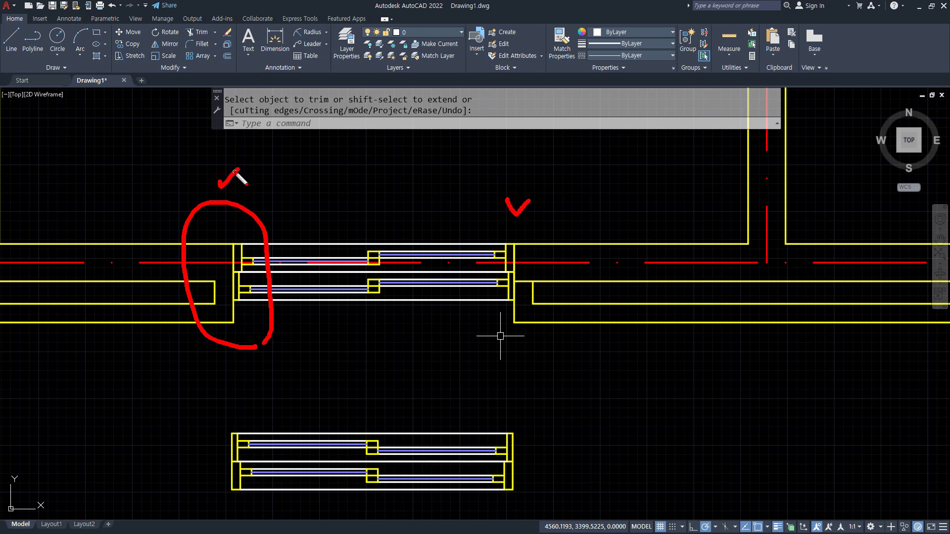
pyautogui.press('Escape')
# Look over the cavity walls and other window openings around the floor plan, ending at the window elevations
pyautogui.scroll(-4, 227, 213)
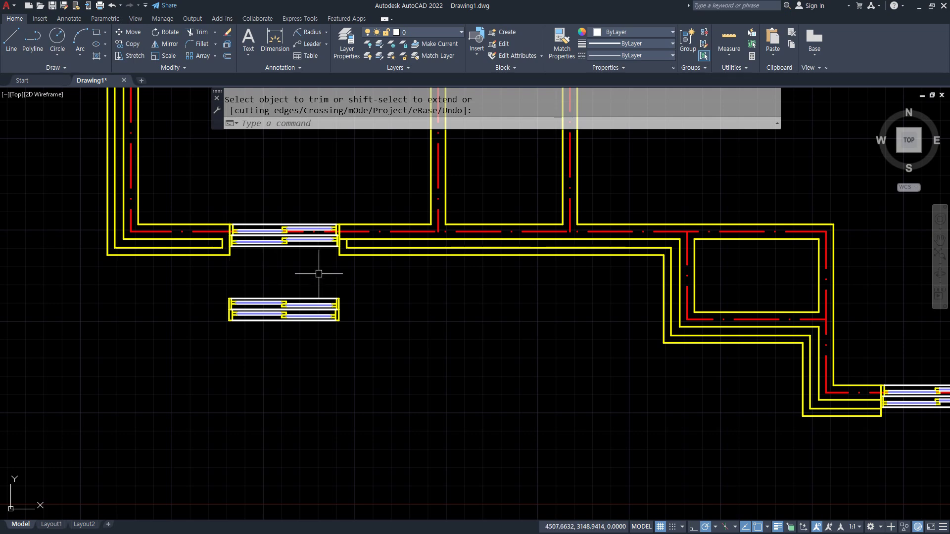
pyautogui.moveTo(352, 274); pyautogui.dragTo(121, 384, button='middle')
pyautogui.scroll(-2, 436, 344)
pyautogui.moveTo(413, 348); pyautogui.dragTo(213, 462, button='middle')
pyautogui.scroll(6, 477, 239)
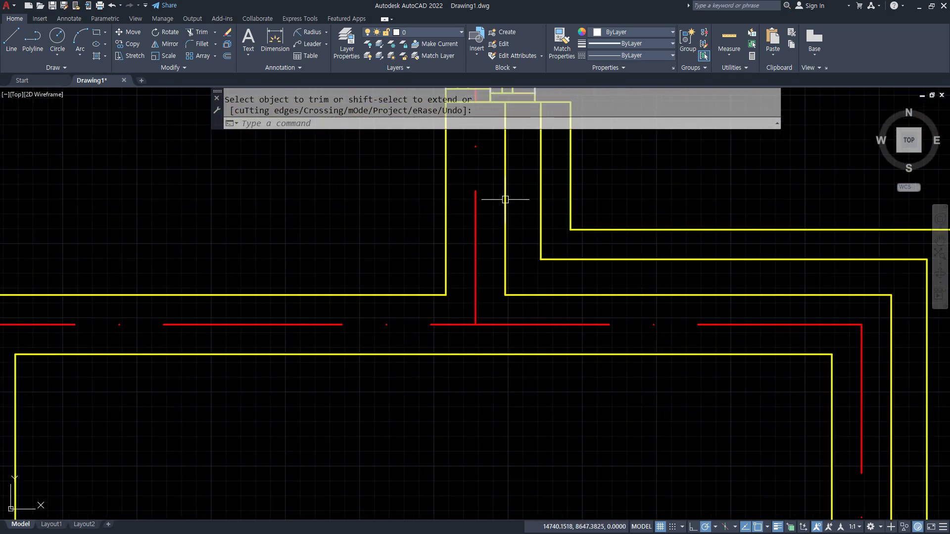
pyautogui.scroll(-2, 505, 200)
pyautogui.moveTo(505, 200); pyautogui.dragTo(468, 402, button='middle')
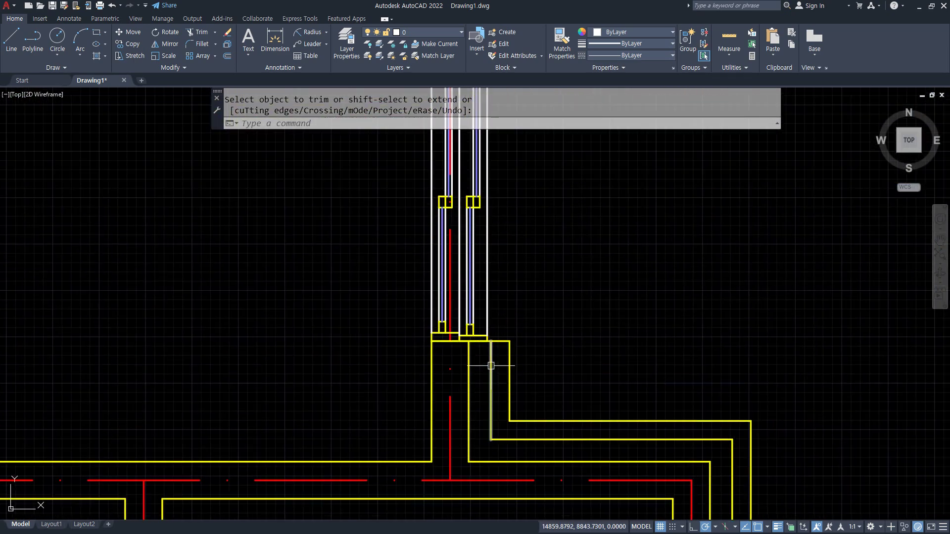
pyautogui.scroll(-6, 468, 362)
pyautogui.moveTo(273, 379); pyautogui.dragTo(554, 295, button='middle')
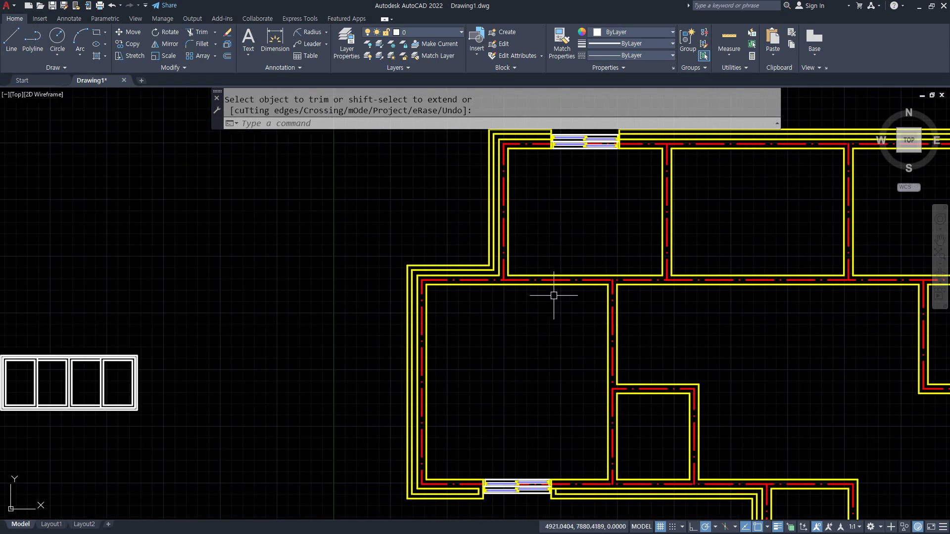
pyautogui.scroll(-2, 554, 295)
pyautogui.moveTo(228, 276); pyautogui.dragTo(261, 313, button='middle')
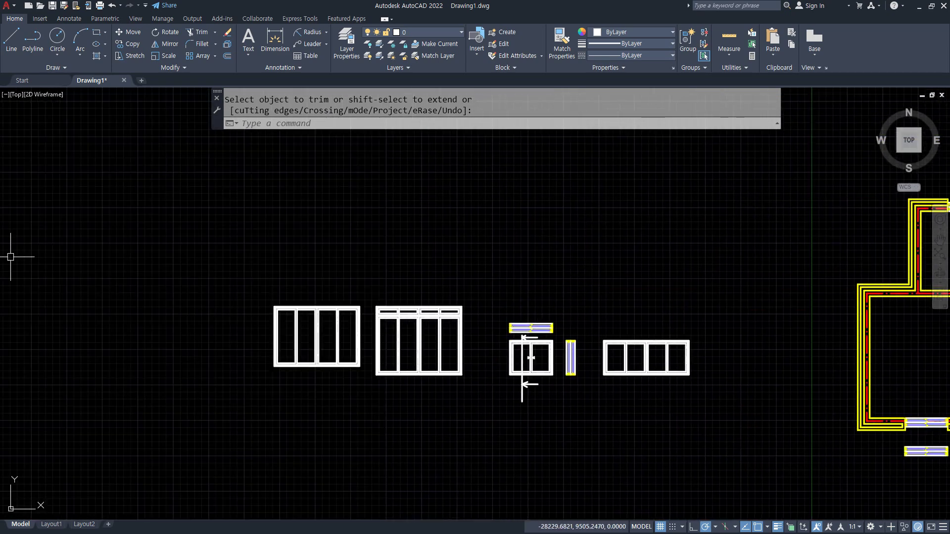
# Switch to the browser and study the wooden room door's elevation and dimensions in the reference drawing, then return to AutoCAD
pyautogui.hotkey('alt', 'Tab')
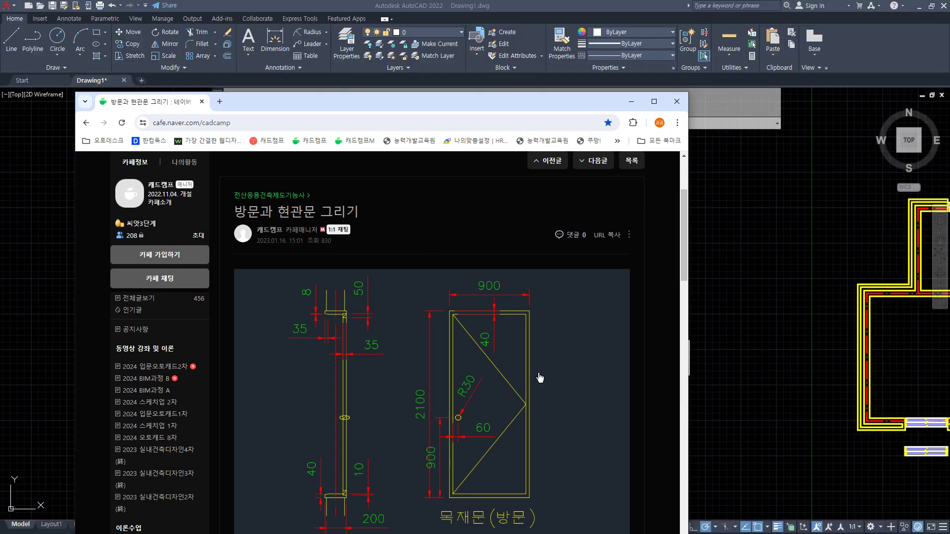
pyautogui.scroll(-1, 480, 437)
pyautogui.moveTo(454, 449)
pyautogui.mouseDown()
pyautogui.moveTo(547, 449)
pyautogui.moveTo(545, 253)
pyautogui.mouseUp()
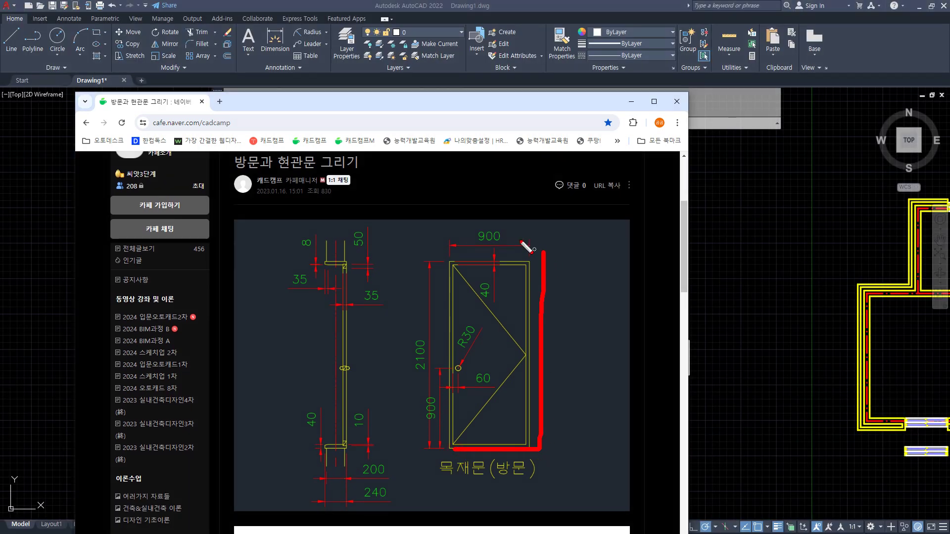
pyautogui.hotkey('alt', 'Tab')
pyautogui.scroll(3, 212, 386)
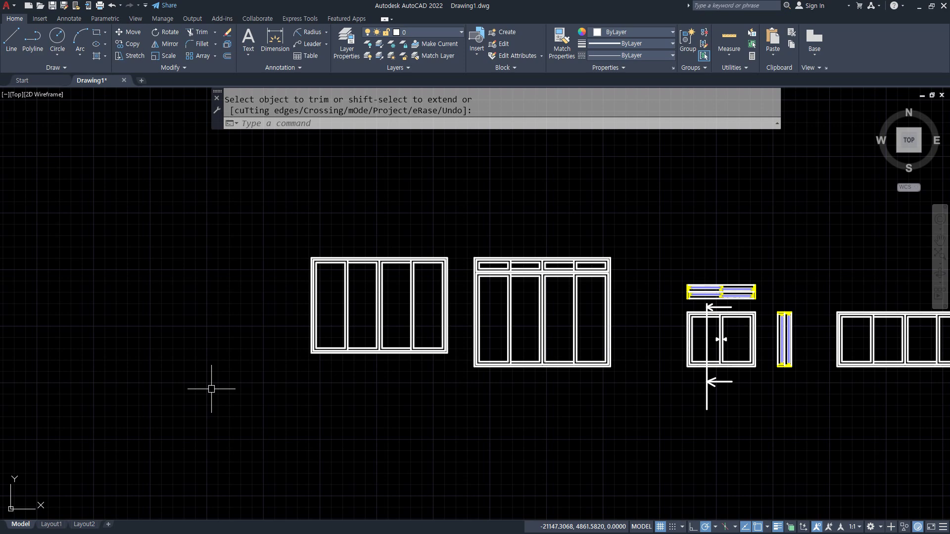
pyautogui.scroll(5, 138, 357)
pyautogui.scroll(-3, 149, 359)
pyautogui.write('RECTANG')
pyautogui.press('Return')
pyautogui.click(216, 353)
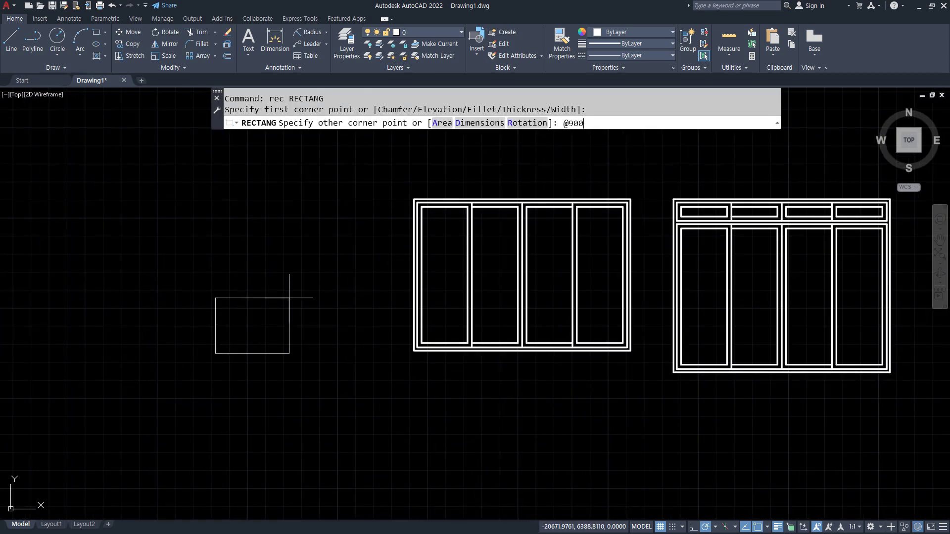
pyautogui.write('@900,210')
pyautogui.press('Return')
pyautogui.click(275, 373)
pyautogui.click(174, 301)
pyautogui.write('e')
pyautogui.press('Return')
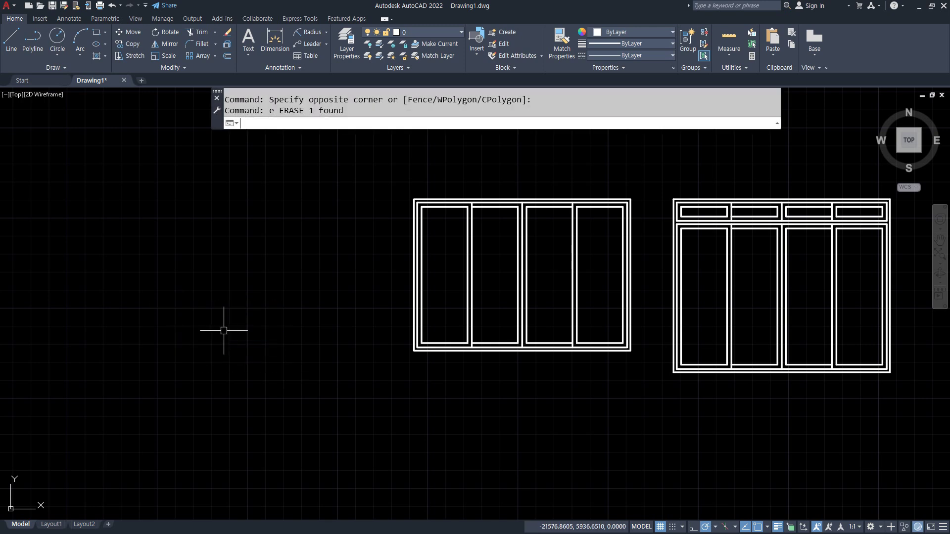
# Draw a 900 by 2100 rectangle beside the window elevations as the door's outer frame
pyautogui.write('rec')
pyautogui.press('Return')
pyautogui.click(178, 337)
pyautogui.write('@90')
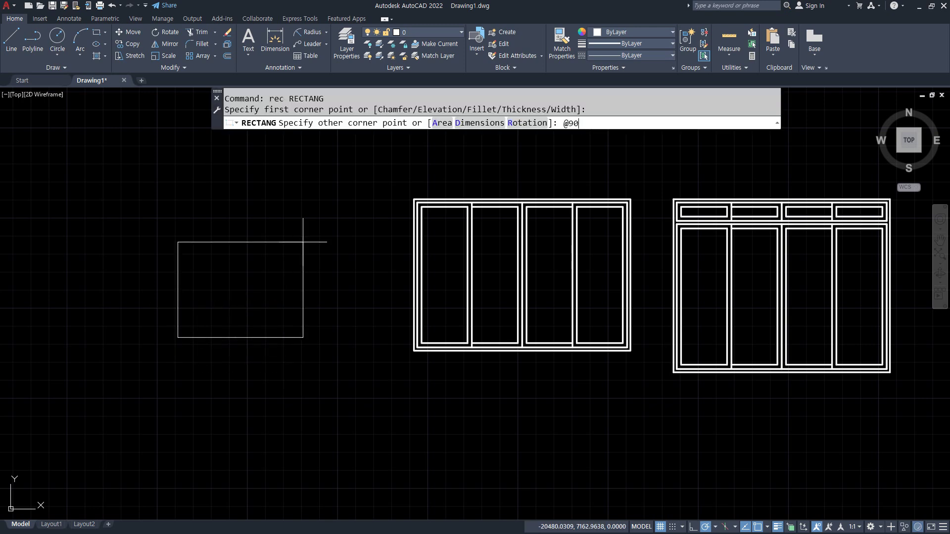
pyautogui.write('0,2100')
pyautogui.press('Return')
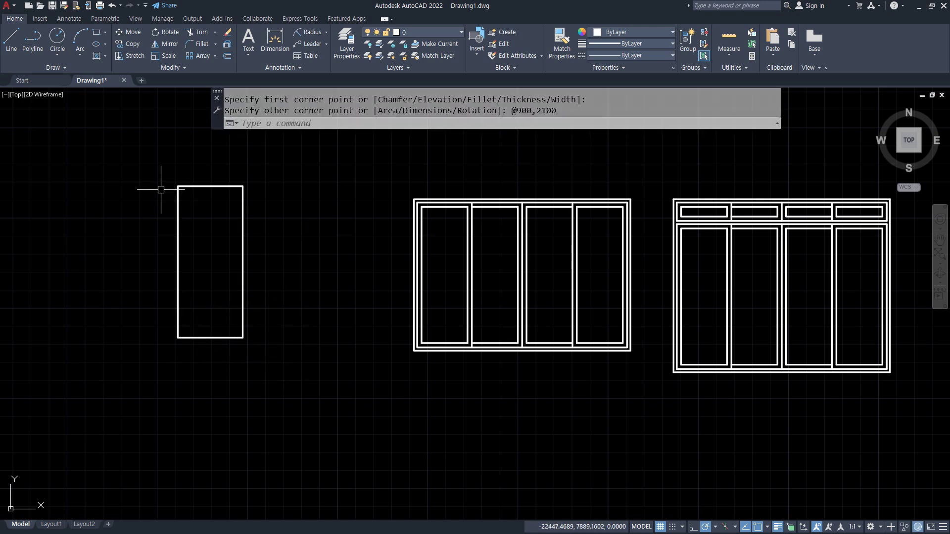
# Offset the door's outer rectangle 40 inward to form the frame's inner edge
pyautogui.scroll(4, 184, 212)
pyautogui.scroll(-2, 226, 284)
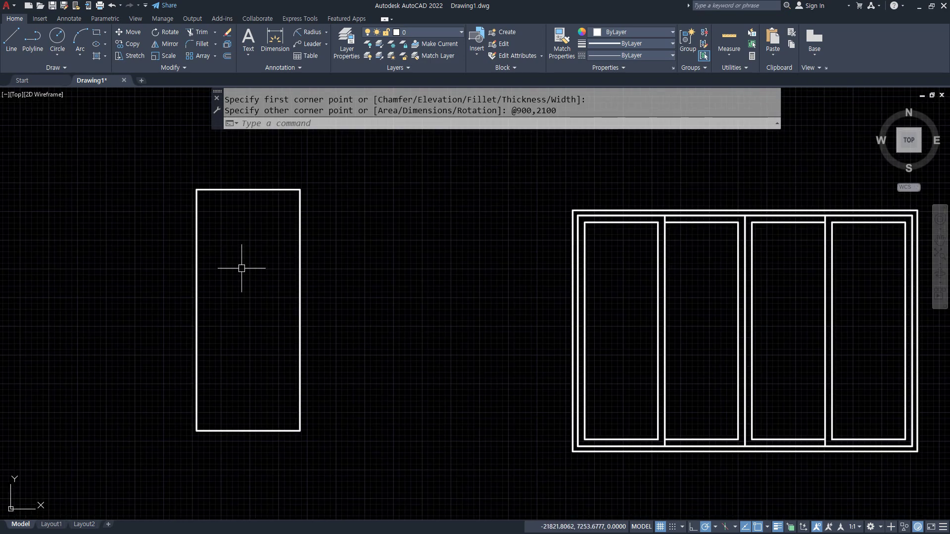
pyautogui.write('o')
pyautogui.press('Return')
pyautogui.write('4')
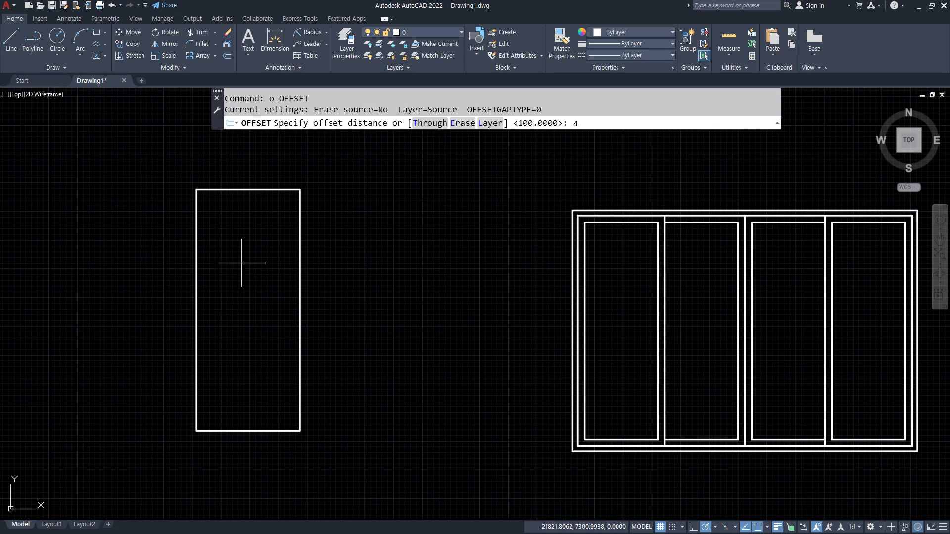
pyautogui.write('0')
pyautogui.press('Return')
pyautogui.click(250, 190)
pyautogui.click(244, 307)
pyautogui.press('Return')
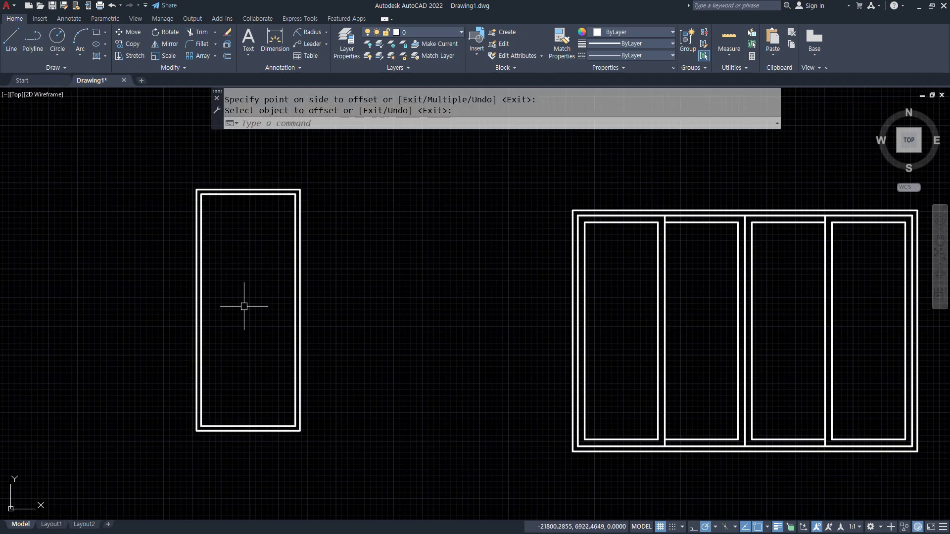
# Draw the door's opening symbol with two lines from the inner frame's left corners meeting at the midpoint of its right side
pyautogui.write('l')
pyautogui.press('Return')
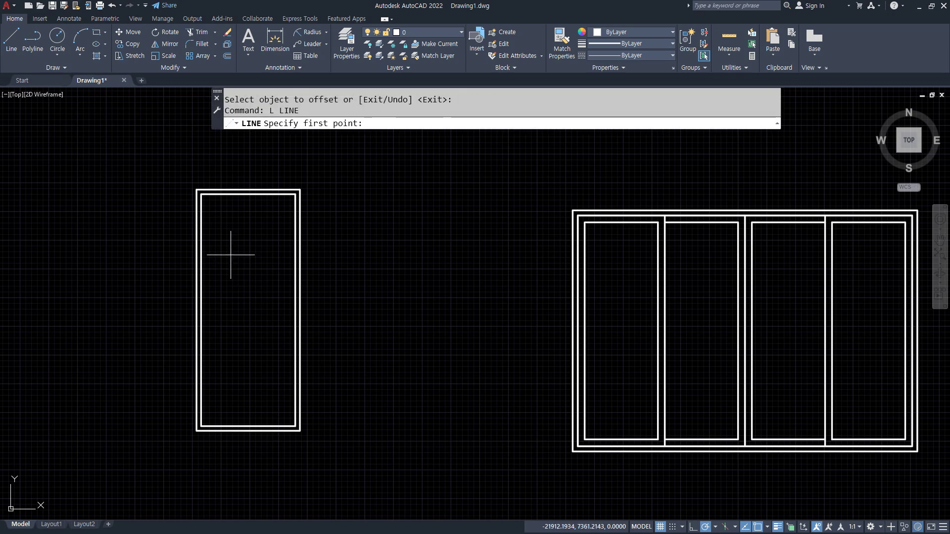
pyautogui.click(206, 202)
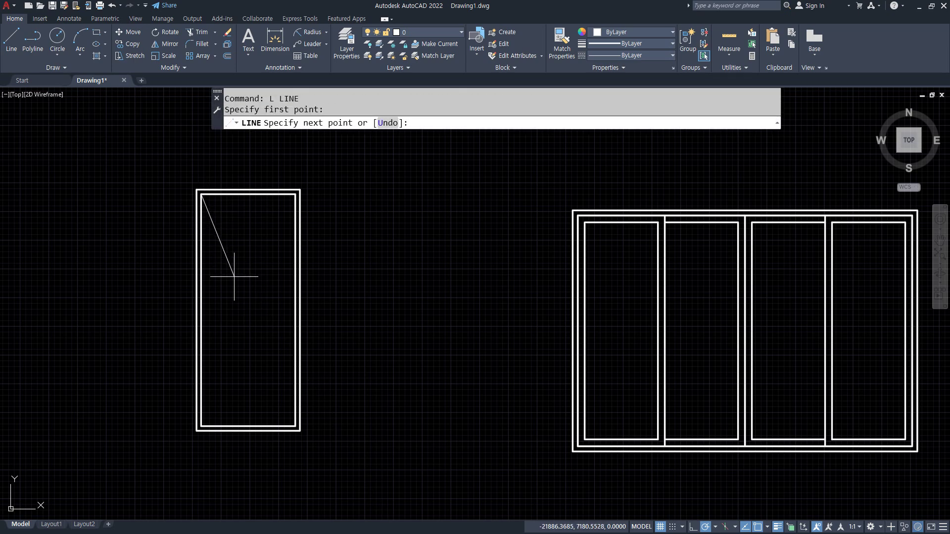
pyautogui.write(',od')
pyautogui.press('Return')
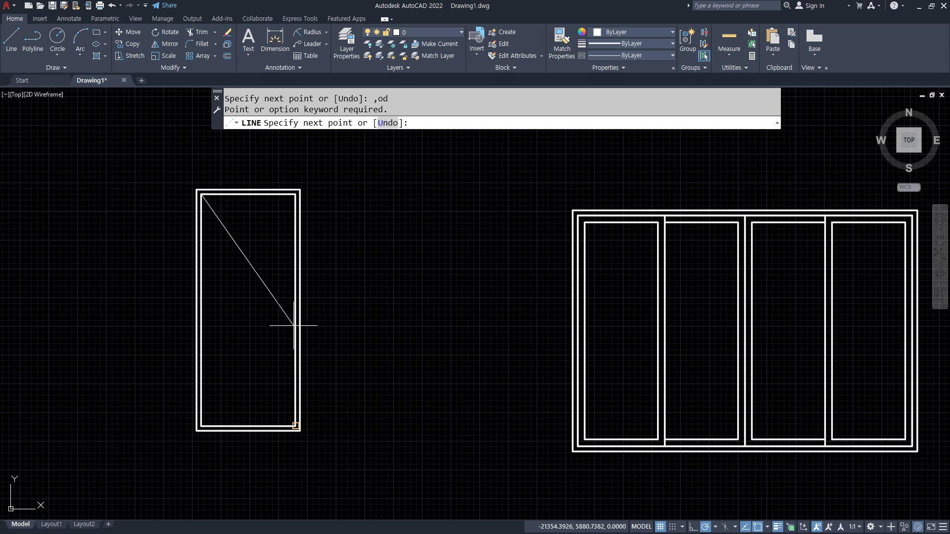
pyautogui.write('mid')
pyautogui.press('Return')
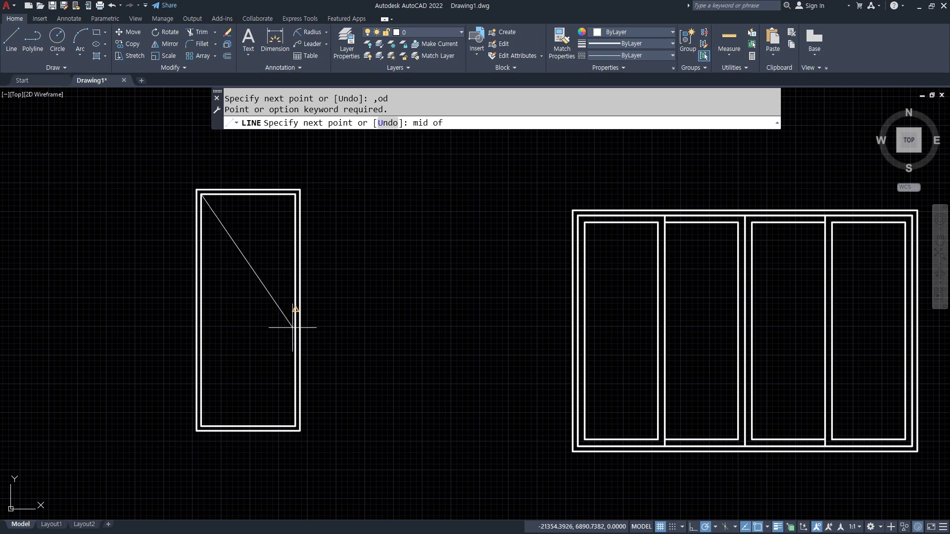
pyautogui.click(295, 311)
pyautogui.click(202, 426)
pyautogui.press('Return')
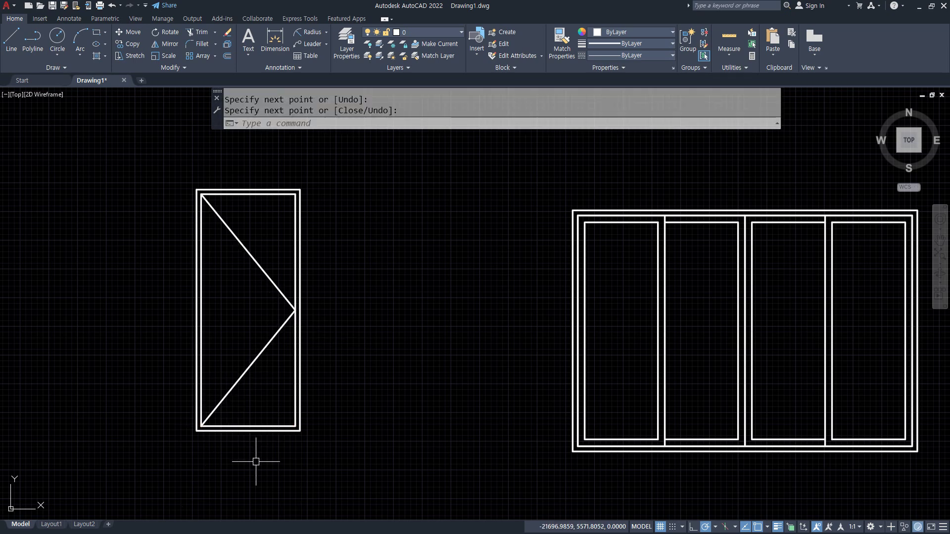
# Explode the door's outer frame rectangle into separate lines
pyautogui.write('x')
pyautogui.press('Return')
pyautogui.click(252, 431)
pyautogui.press('Return')
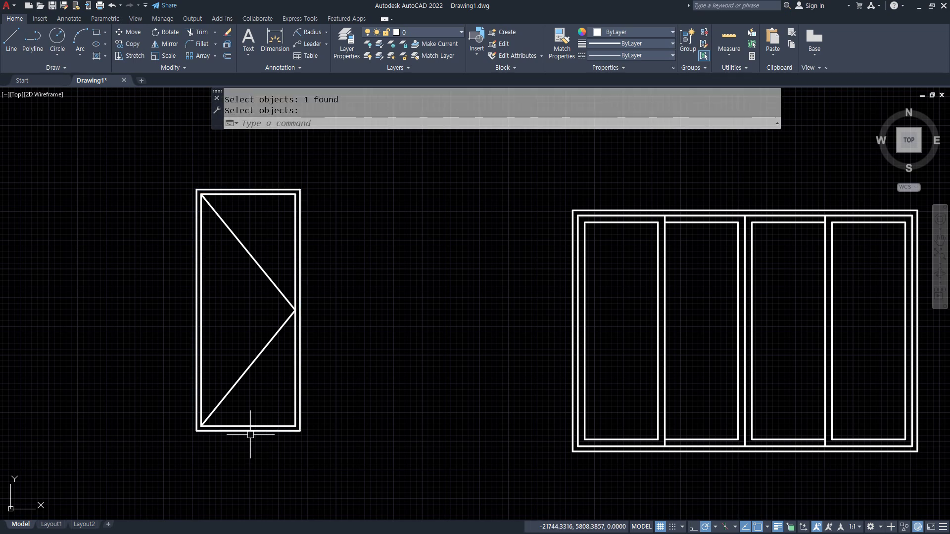
pyautogui.press('Escape')
# Move the two diagonal opening lines of the door to the 중심 layer
pyautogui.click(284, 342)
pyautogui.click(272, 280)
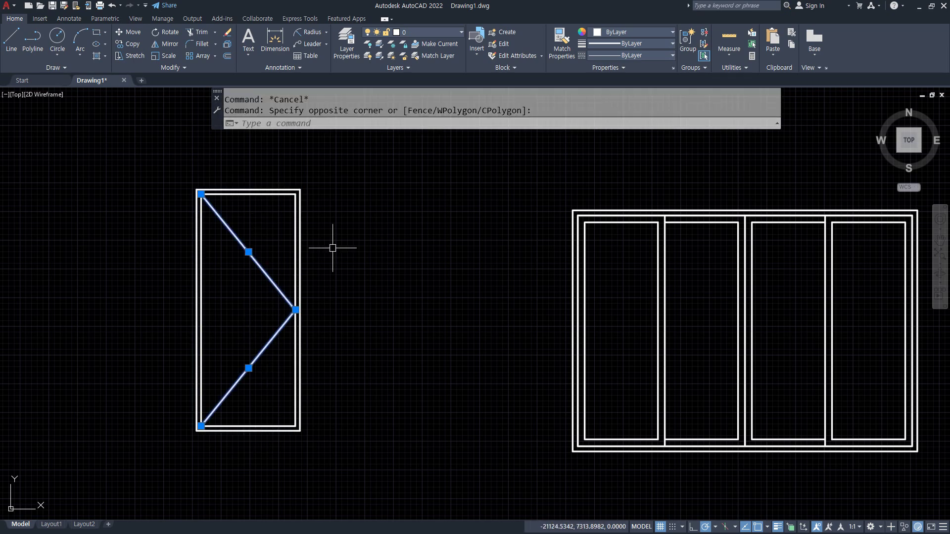
pyautogui.click(458, 31)
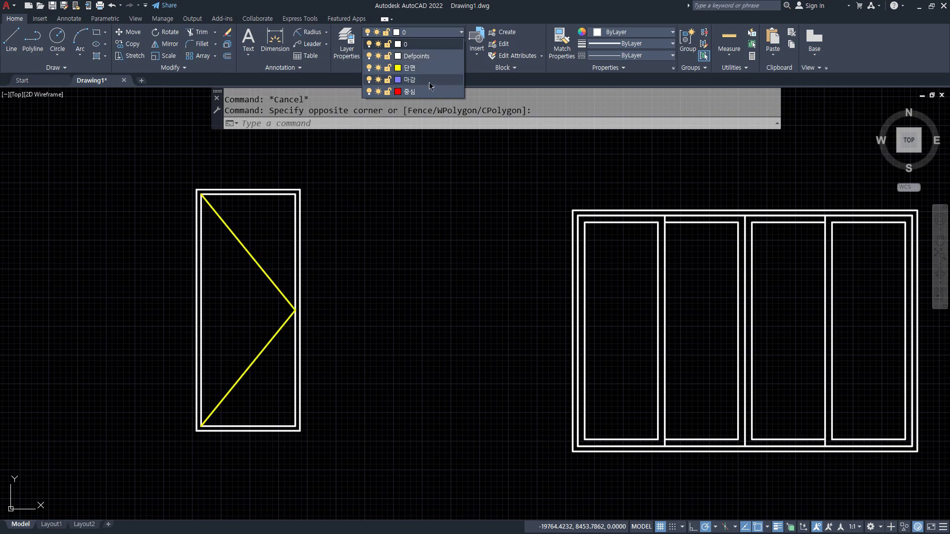
pyautogui.click(416, 92)
pyautogui.press('Escape')
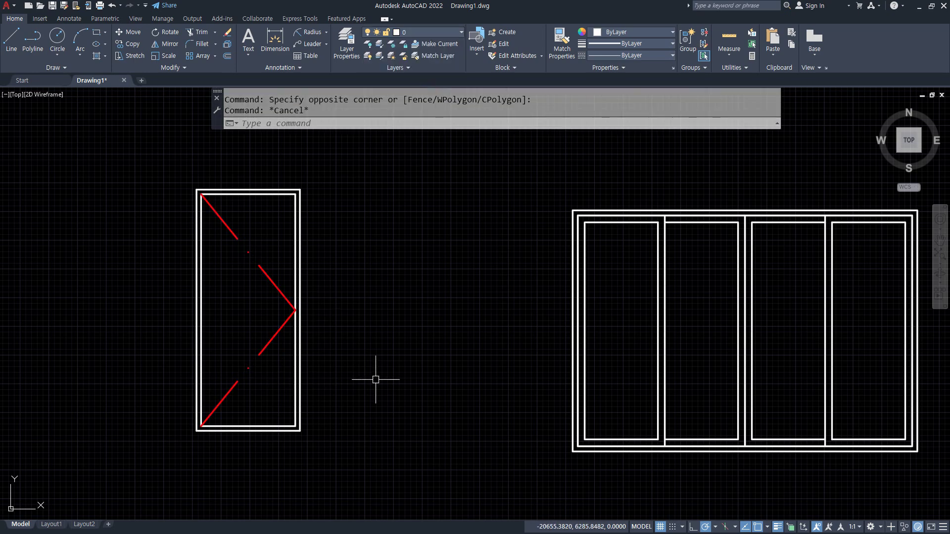
pyautogui.click(265, 245)
pyautogui.click(244, 358)
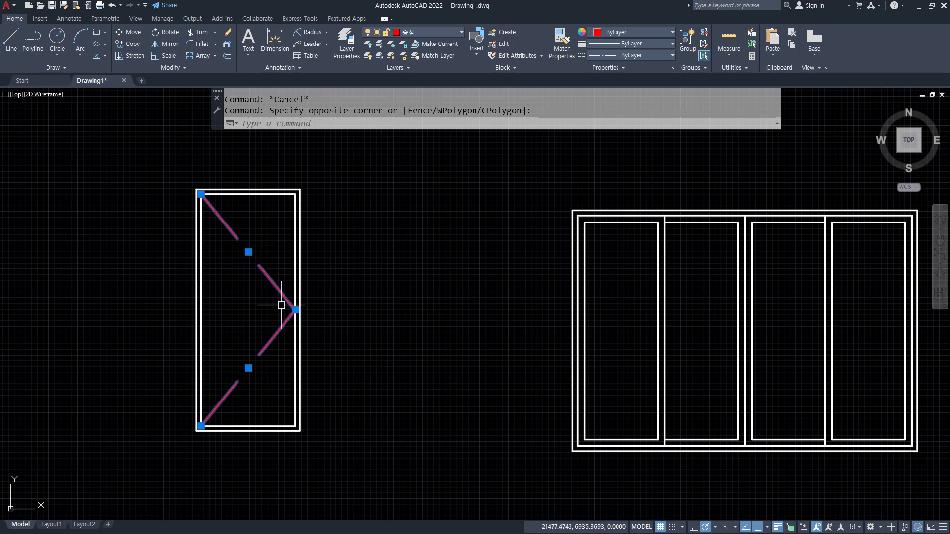
pyautogui.click(430, 36)
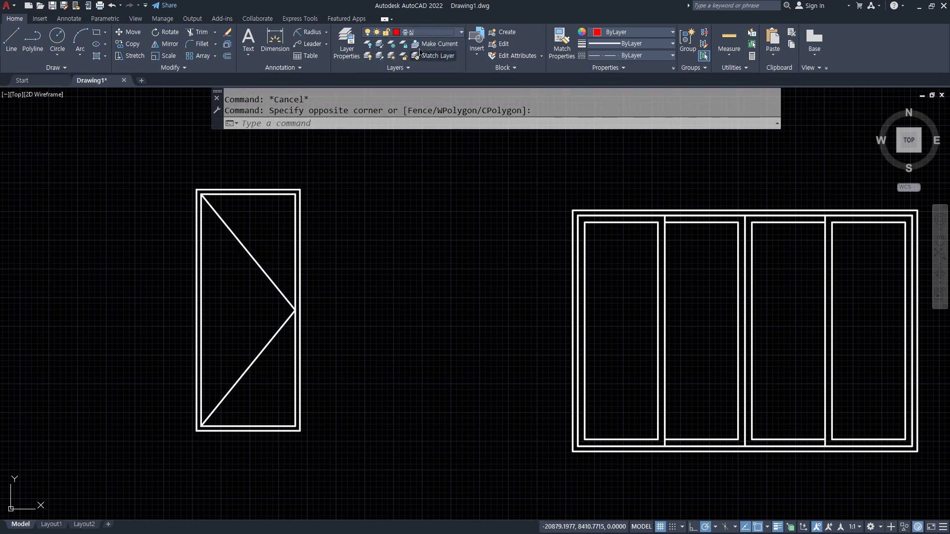
# Create a new layer in the layer manager and set its color to magenta
pyautogui.click(347, 44)
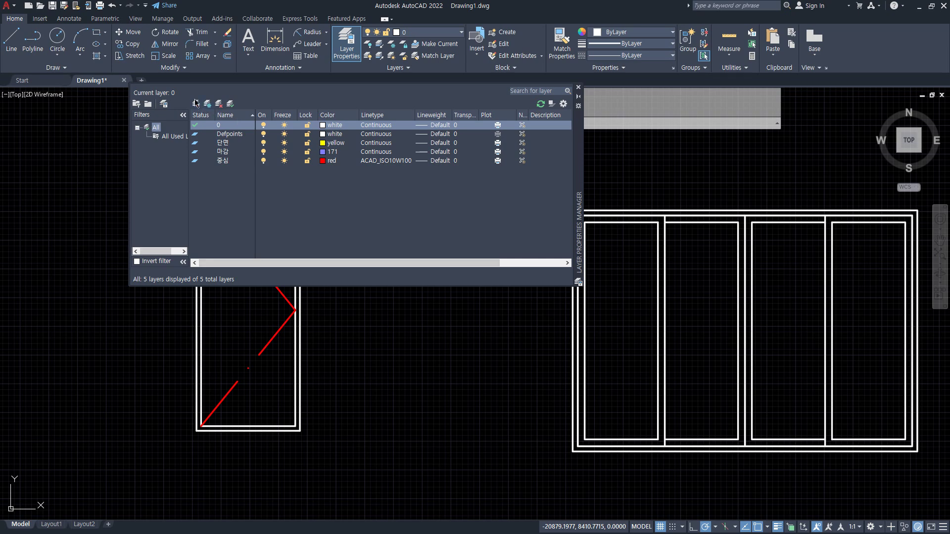
pyautogui.hotkey('alt', 'n')
pyautogui.click(325, 134)
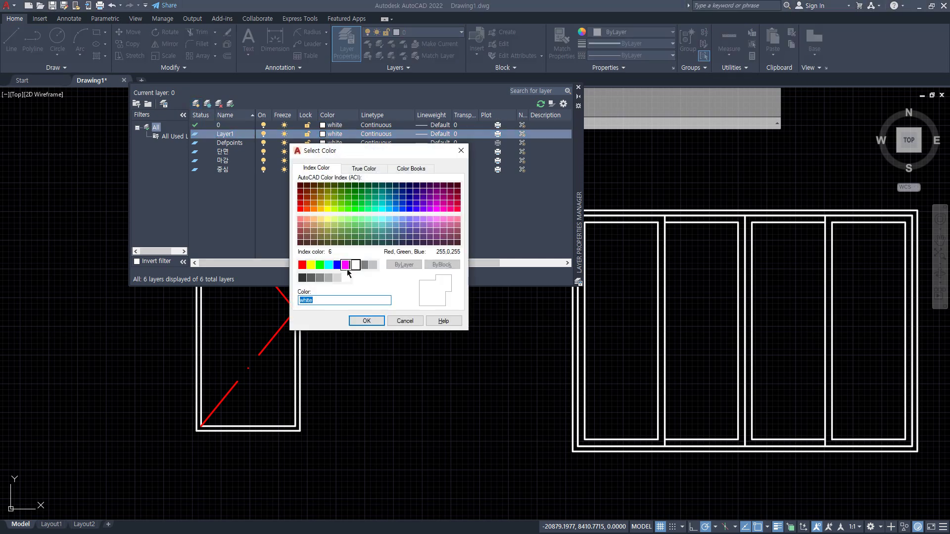
pyautogui.click(345, 265)
pyautogui.click(366, 321)
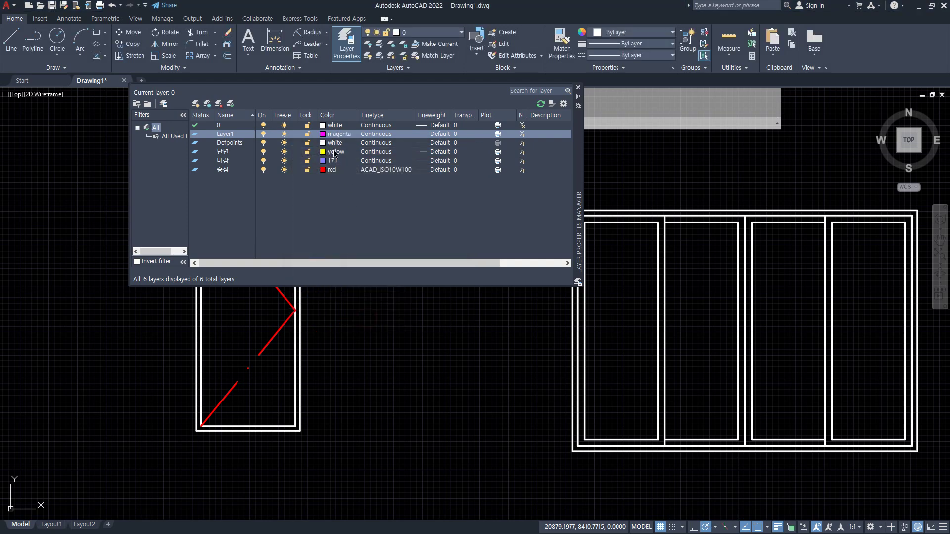
# Set Layer1's linetype to HIDDEN and its color to yellow, and close the layer manager
pyautogui.click(371, 134)
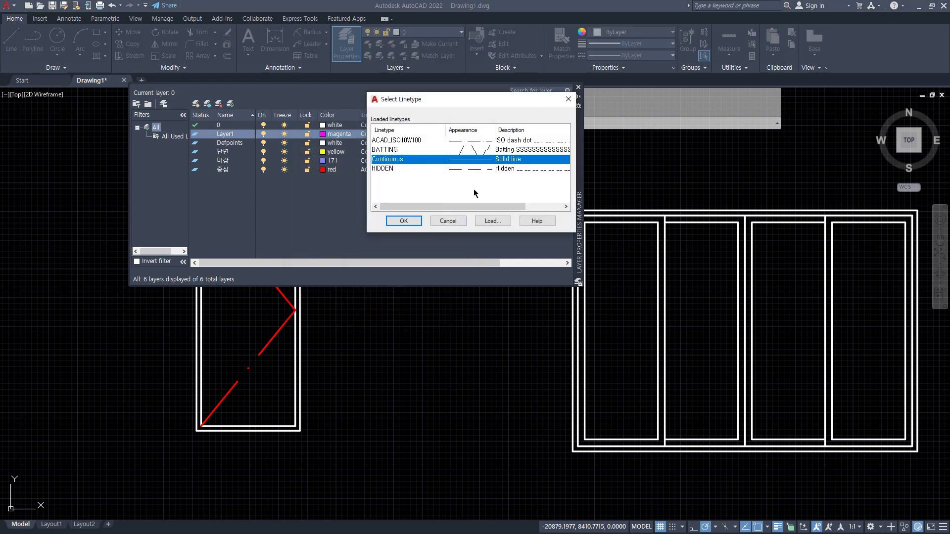
pyautogui.click(389, 169)
pyautogui.click(398, 220)
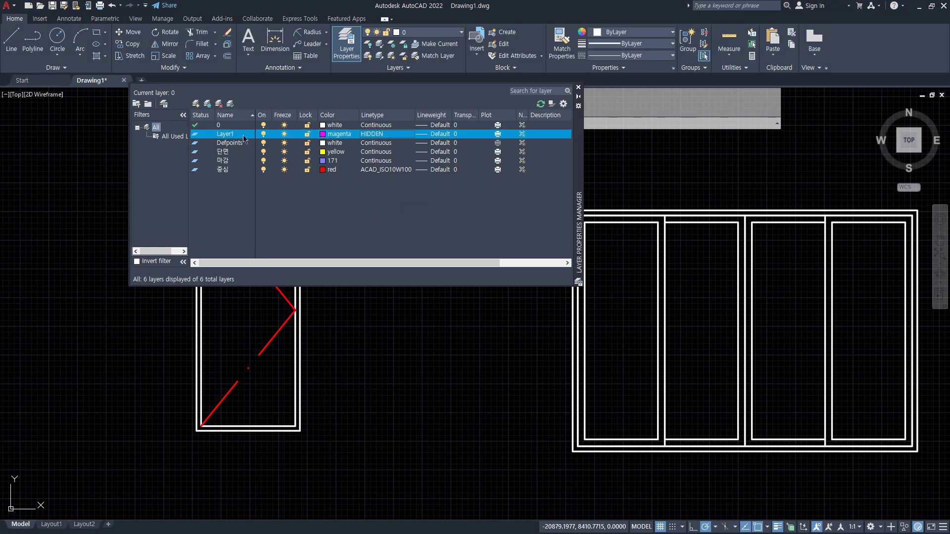
pyautogui.click(323, 136)
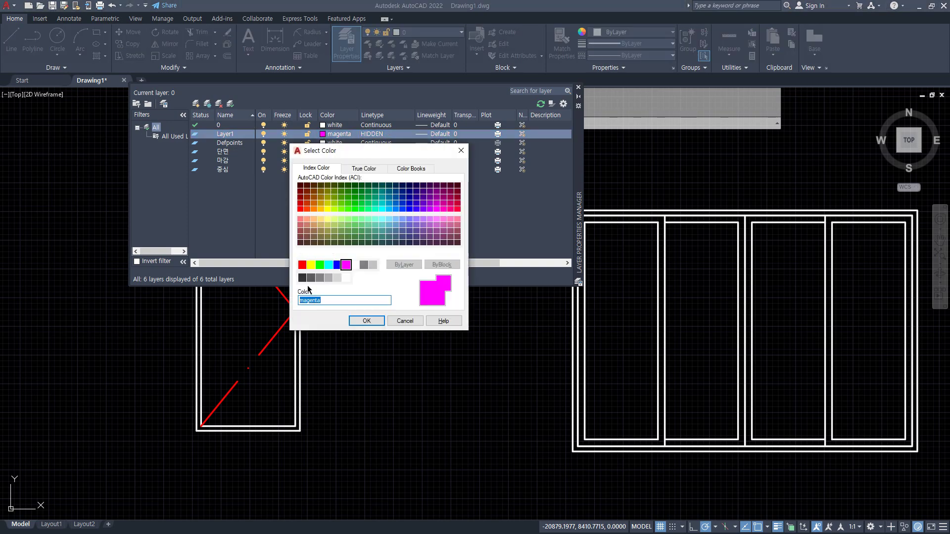
pyautogui.click(311, 264)
pyautogui.click(376, 320)
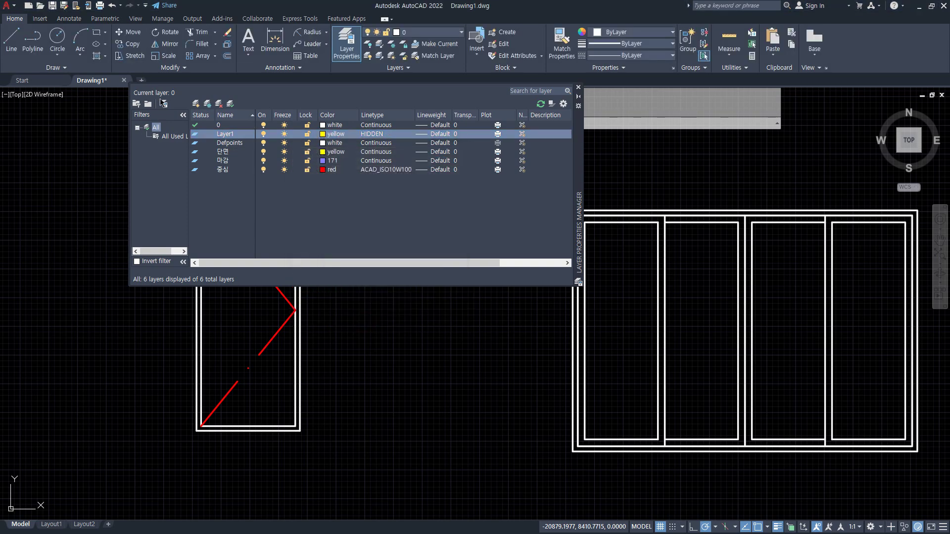
pyautogui.click(578, 87)
# Move the two diagonal opening lines of the door to Layer1
pyautogui.click(261, 229)
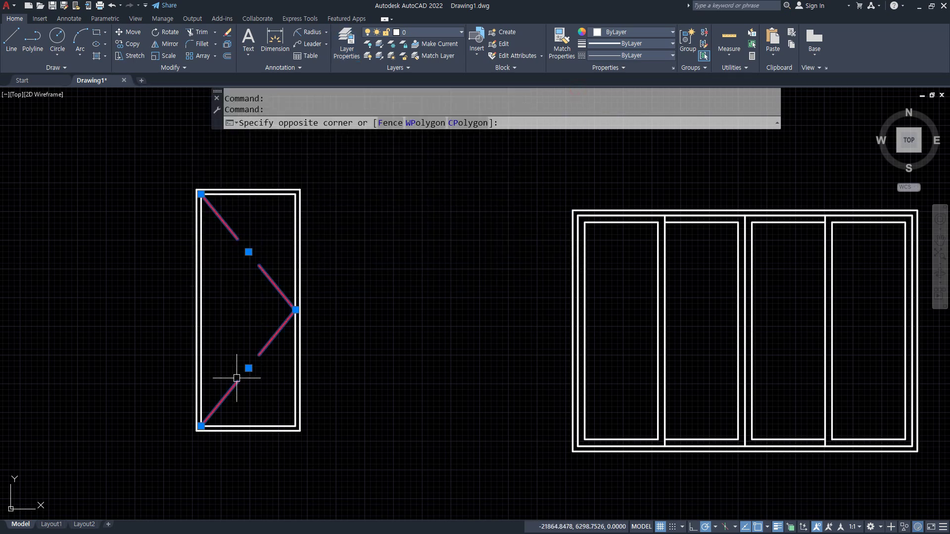
pyautogui.click(234, 377)
pyautogui.click(436, 38)
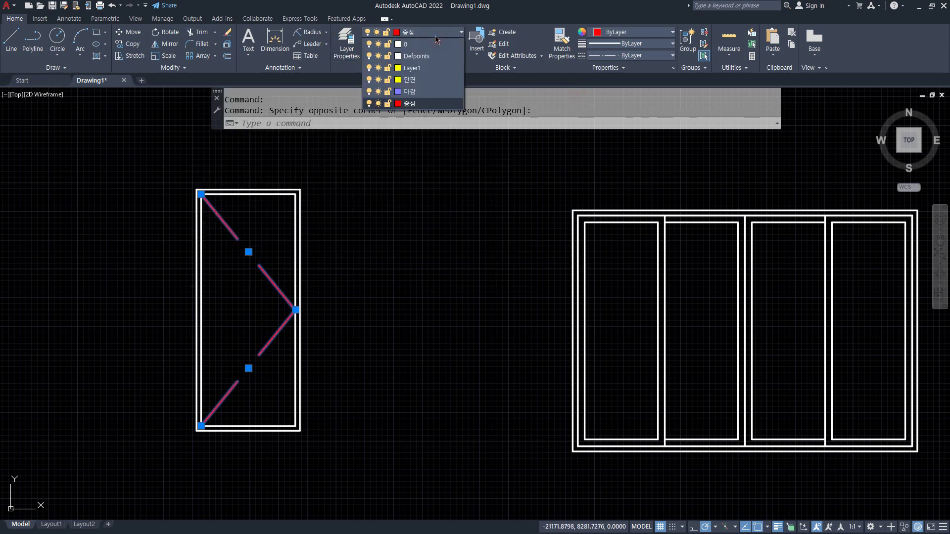
pyautogui.click(425, 94)
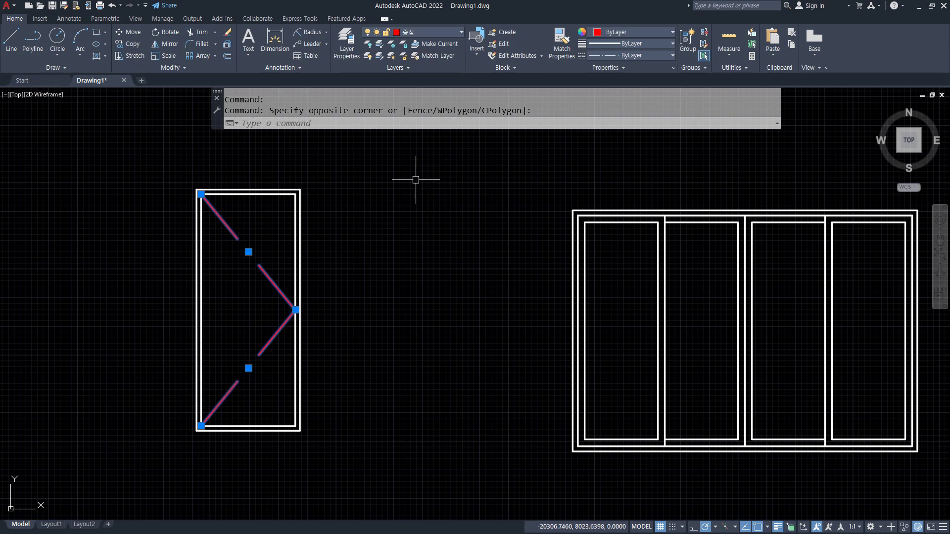
pyautogui.click(428, 36)
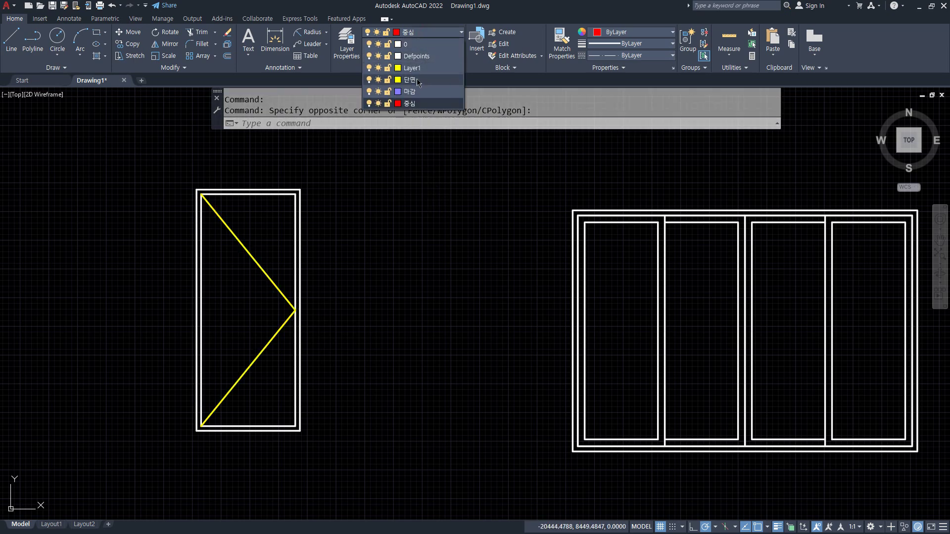
pyautogui.click(418, 67)
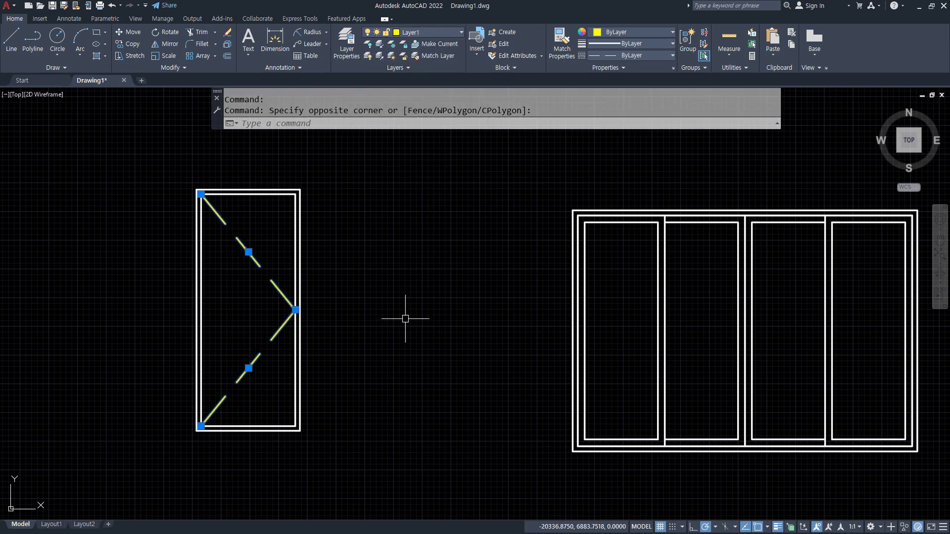
pyautogui.press('Escape')
pyautogui.press('Escape')
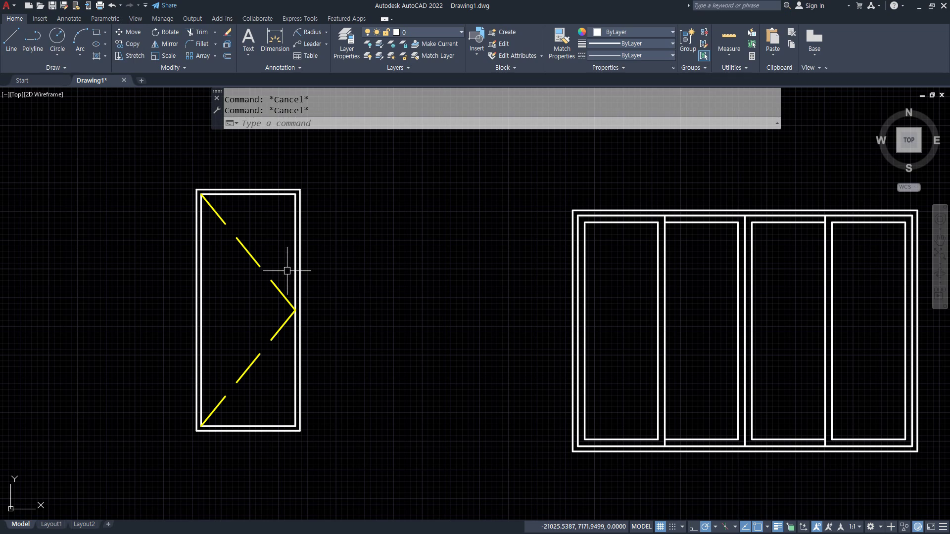
# Set the linetype scale of the door's two diagonal opening lines to 0.3
pyautogui.click(249, 251)
pyautogui.click(253, 361)
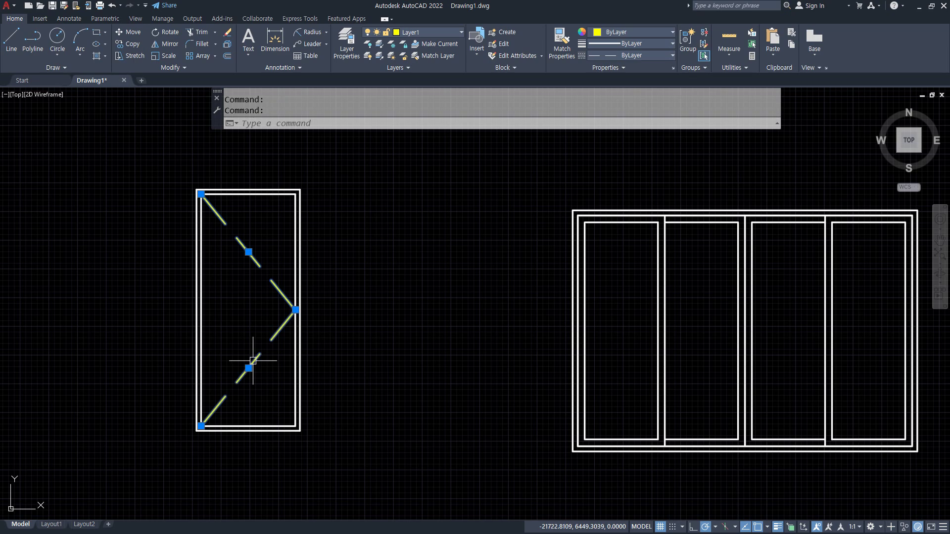
pyautogui.hotkey('ctrl', '1')
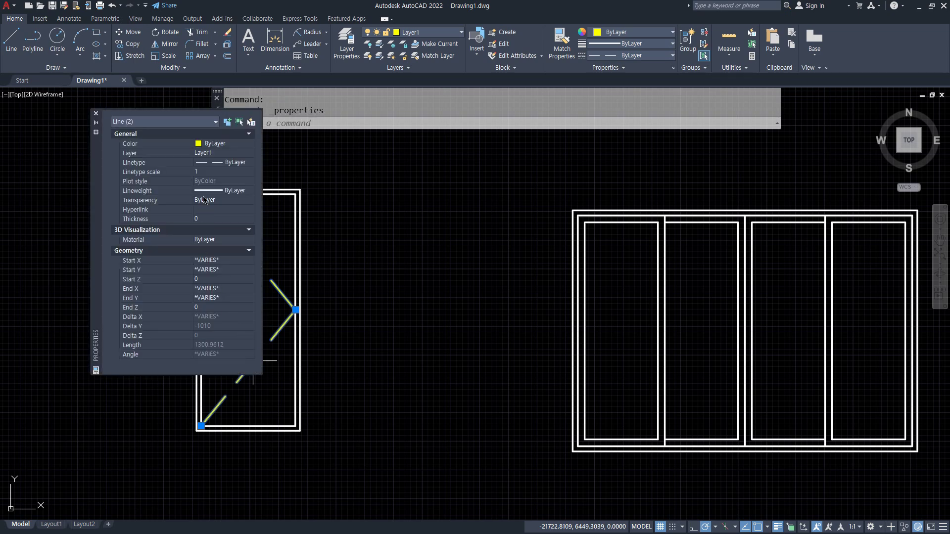
pyautogui.click(209, 173)
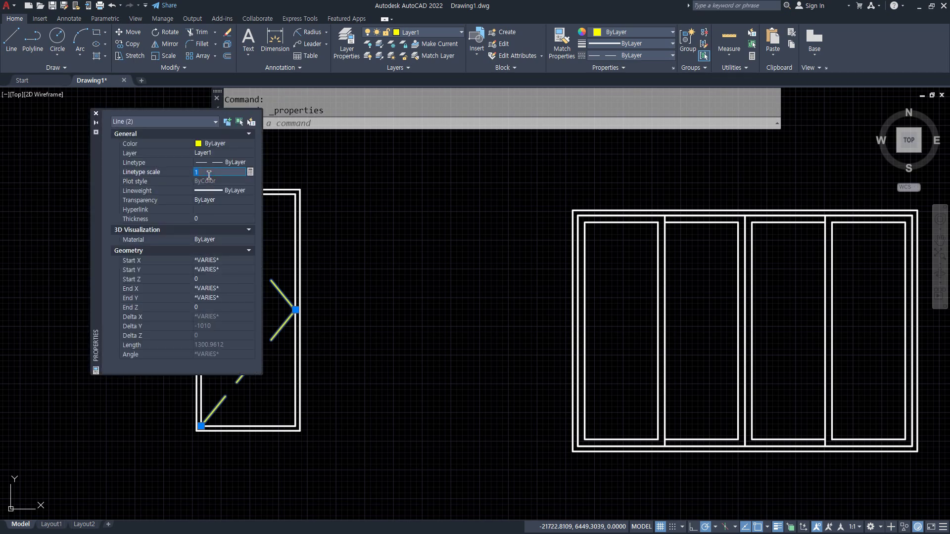
pyautogui.write('0.3')
pyautogui.press('Return')
pyautogui.click(96, 114)
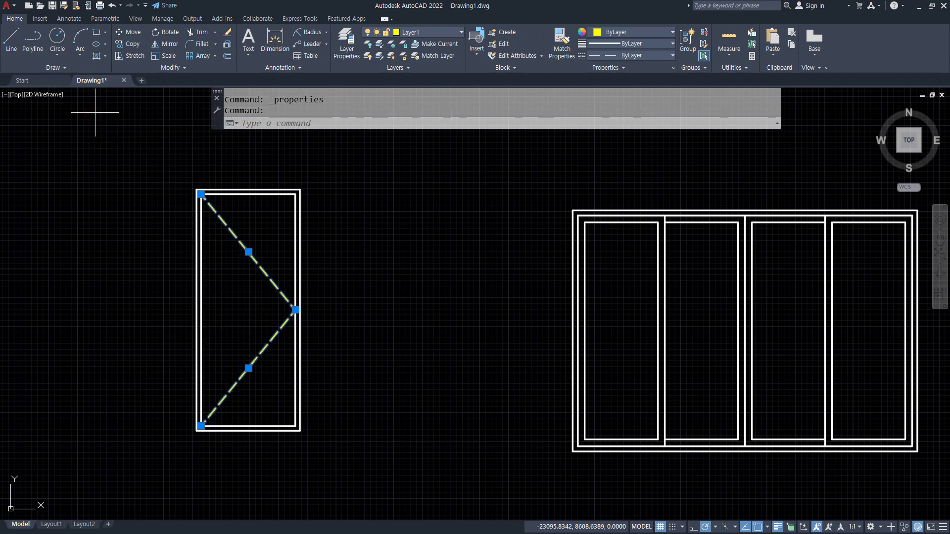
pyautogui.click(120, 240)
pyautogui.press('Escape')
# Return the door's two diagonal opening lines to the 중심 layer
pyautogui.scroll(4, 270, 389)
pyautogui.scroll(-4, 270, 389)
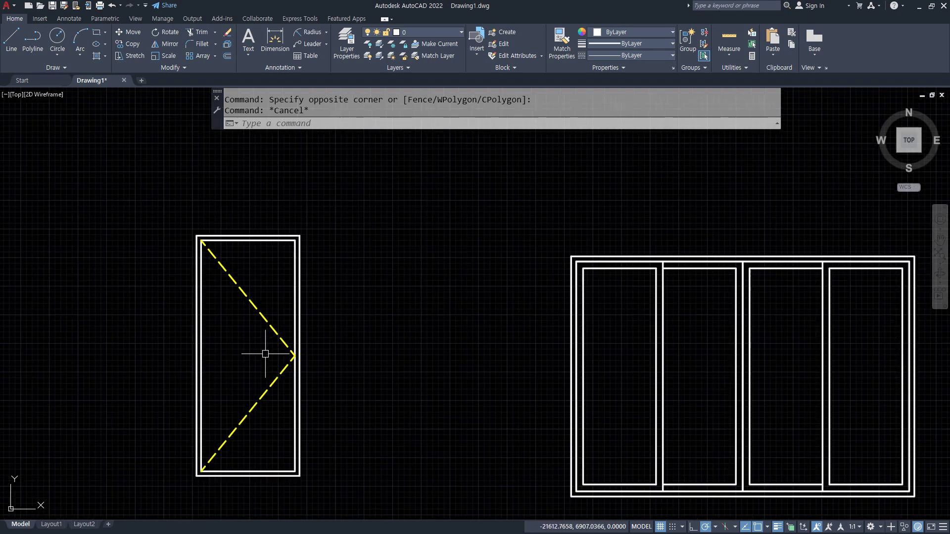
pyautogui.click(265, 318)
pyautogui.click(265, 393)
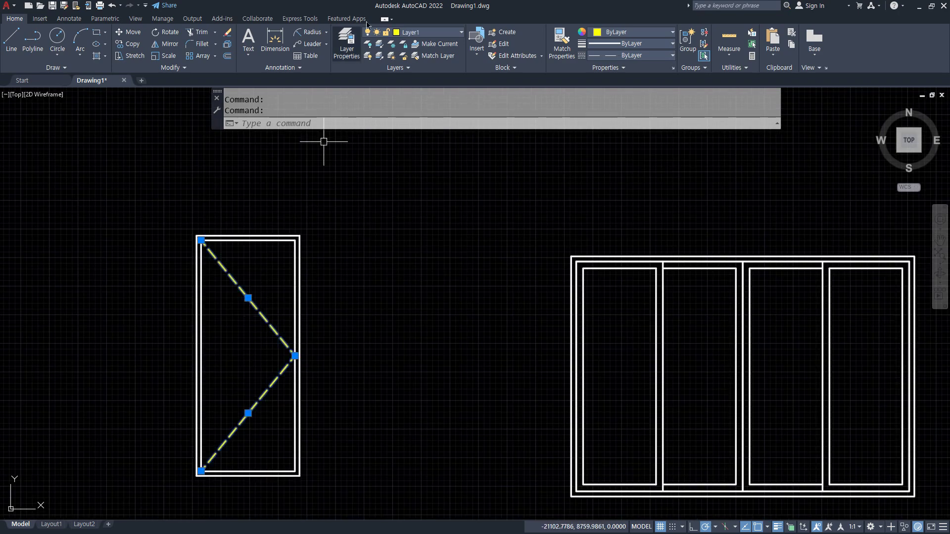
pyautogui.click(426, 32)
pyautogui.click(410, 103)
pyautogui.press('Escape')
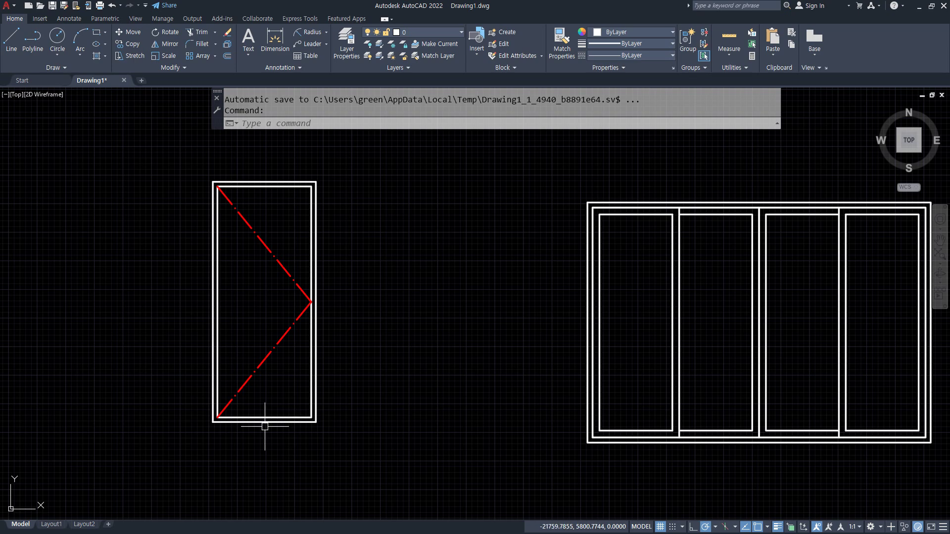
# Explode the door's inner frame rectangle into separate lines
pyautogui.click(257, 422)
pyautogui.press('Escape')
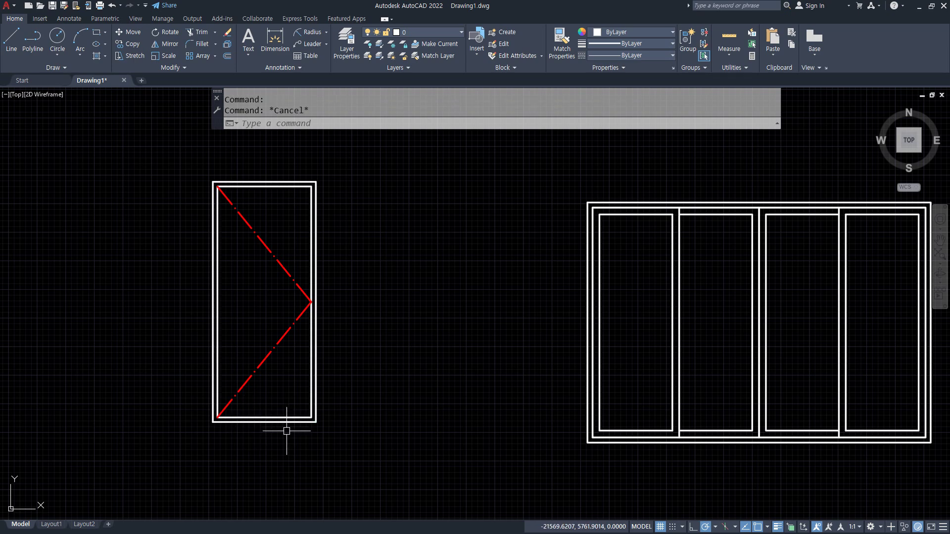
pyautogui.write('x')
pyautogui.press('space')
pyautogui.click(300, 439)
pyautogui.click(291, 400)
pyautogui.press('space')
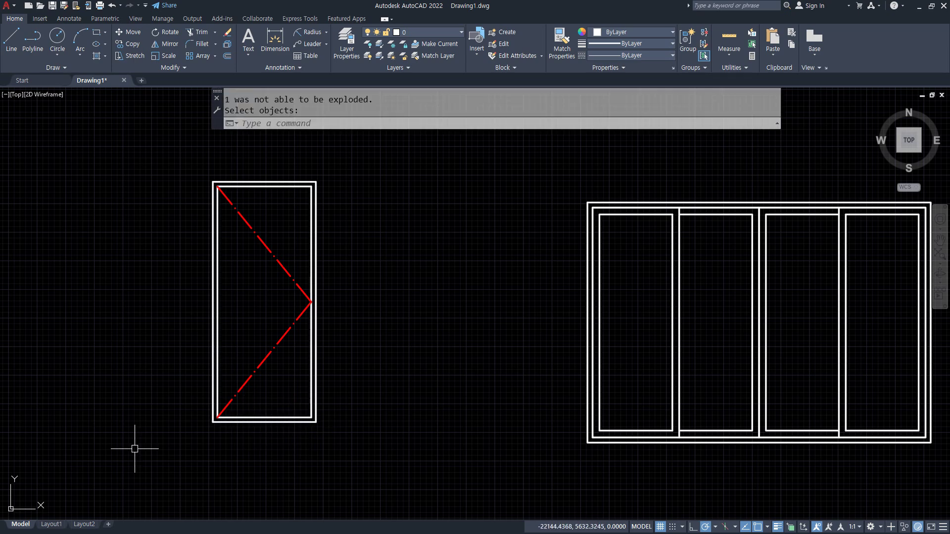
# Offset the bottom line of the door's outer frame 900 upward to mark the handle height
pyautogui.write('o')
pyautogui.press('space')
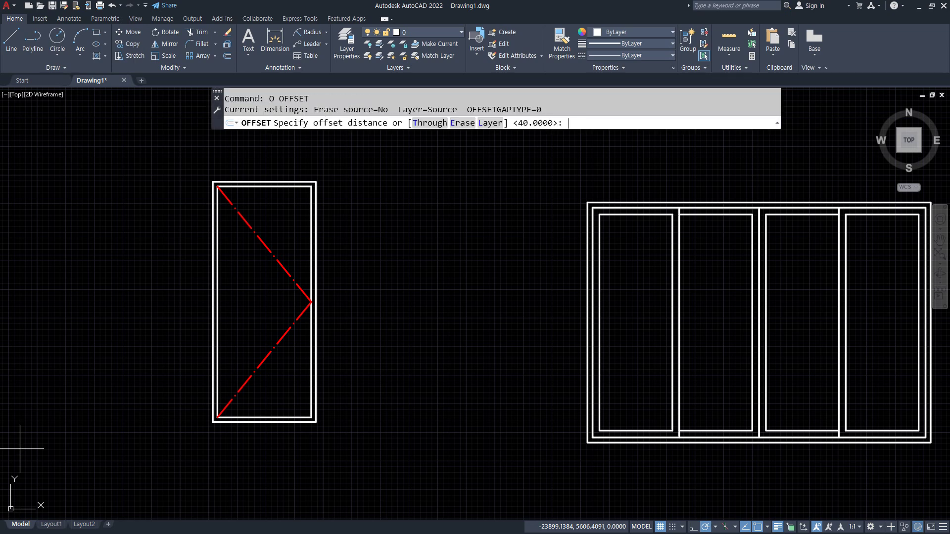
pyautogui.press('space')
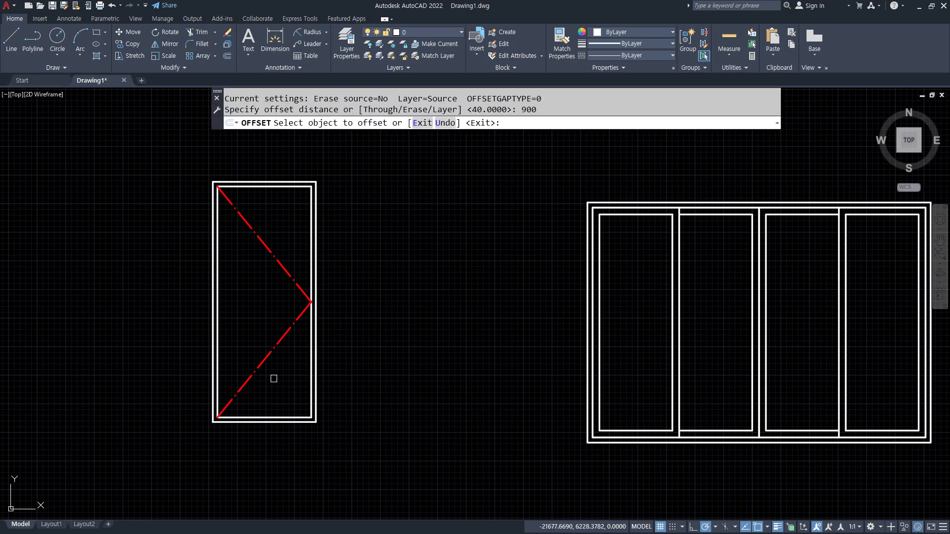
pyautogui.click(236, 424)
pyautogui.click(238, 318)
pyautogui.press('space')
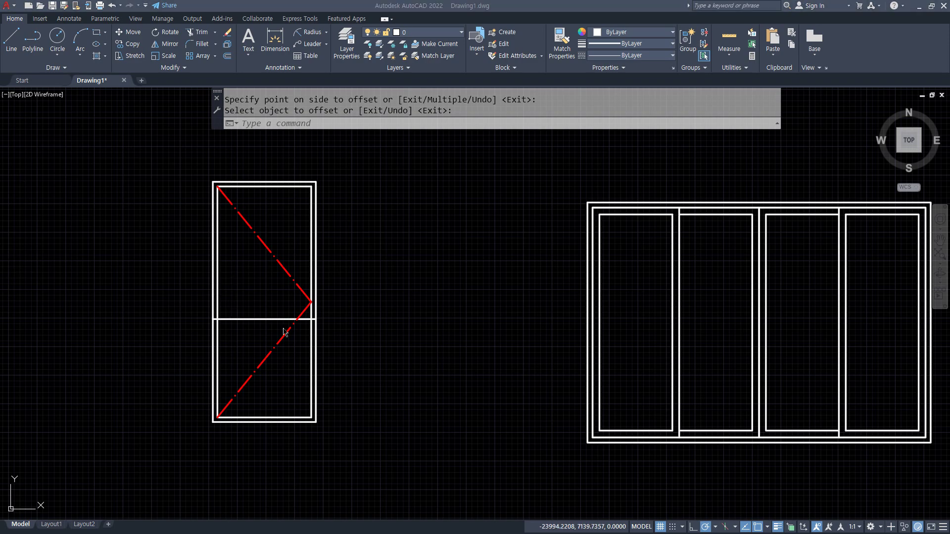
# Offset the left line of the door's inner frame 60 toward the inside of the door
pyautogui.scroll(9, 282, 325)
pyautogui.moveTo(304, 284); pyautogui.dragTo(438, 323, button='middle')
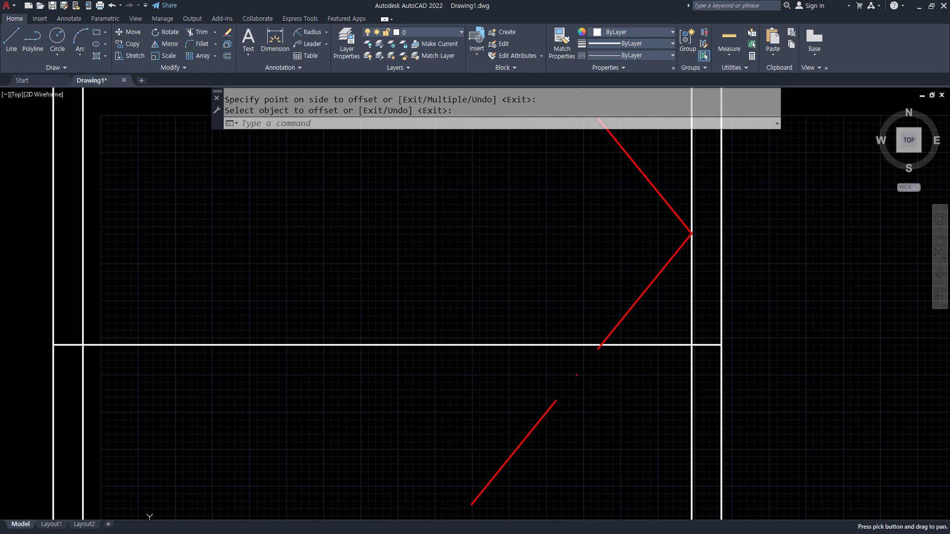
pyautogui.write('o')
pyautogui.press('Return')
pyautogui.write('60')
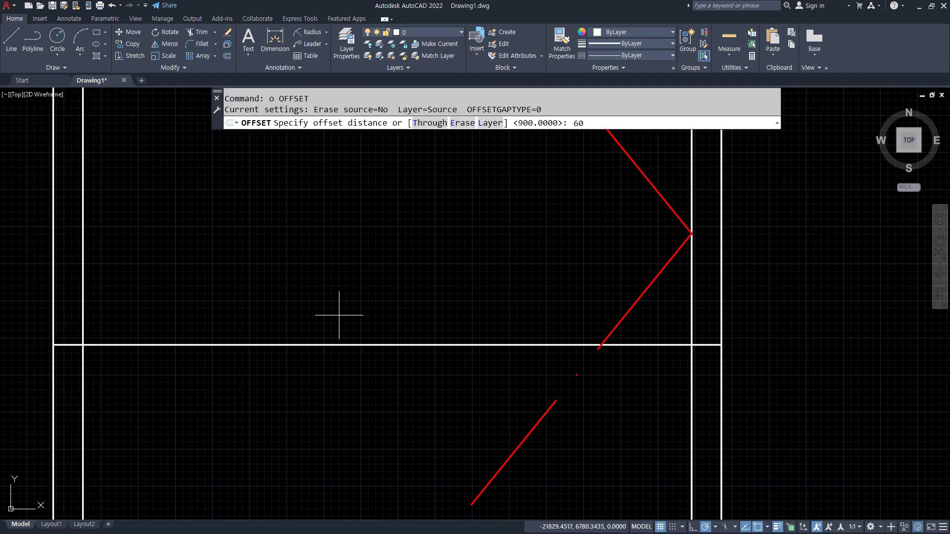
pyautogui.press('Return')
pyautogui.click(82, 284)
pyautogui.click(185, 290)
pyautogui.press('Return')
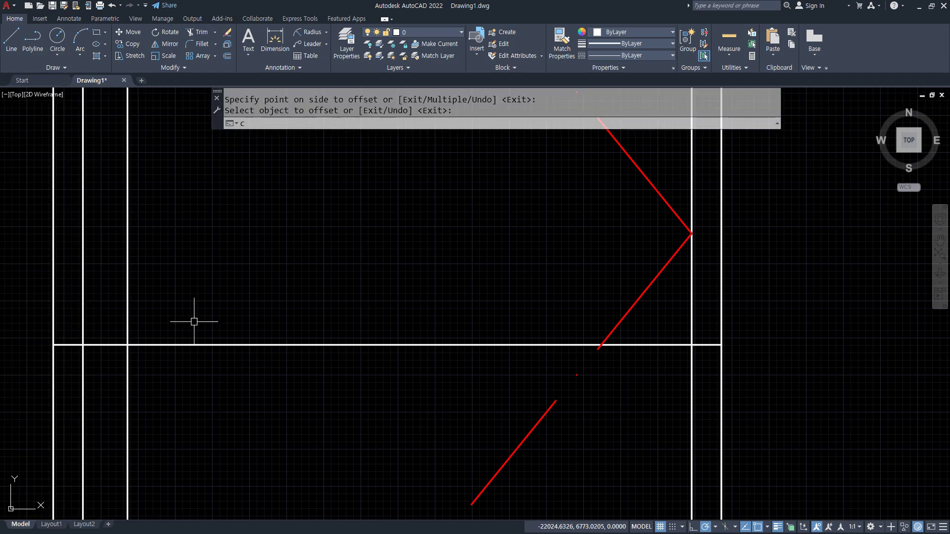
# Draw the door knob as a circle of radius 30 centered where the two offset lines cross
pyautogui.write('c')
pyautogui.press('Return')
pyautogui.click(128, 345)
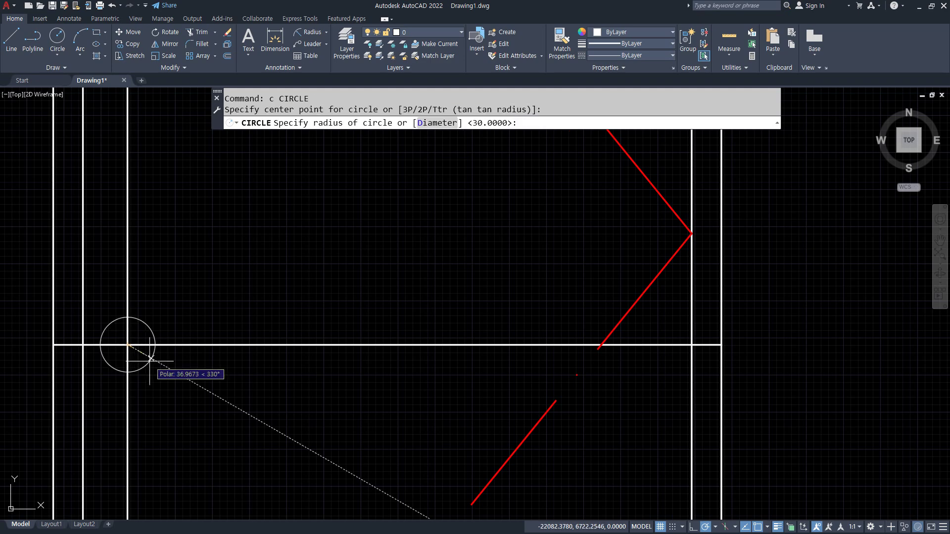
pyautogui.write('30')
pyautogui.press('Return')
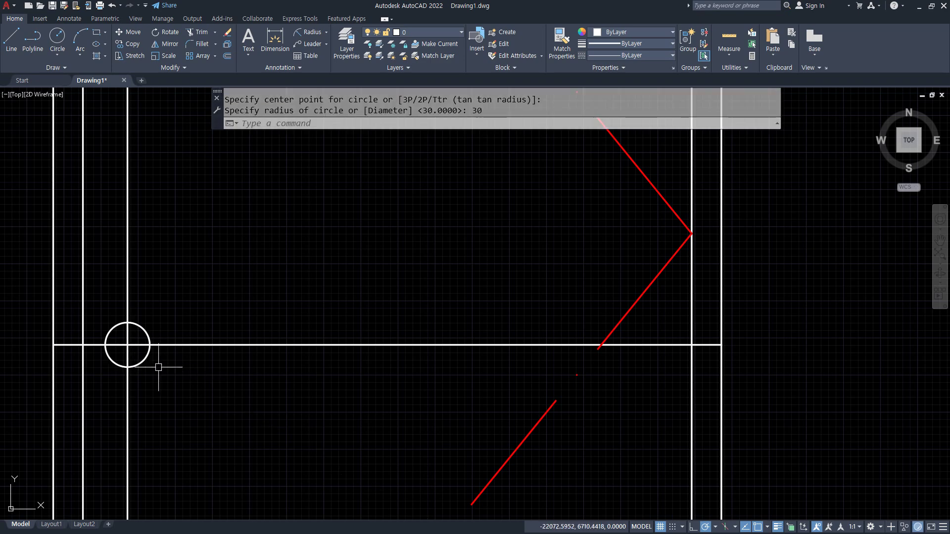
# Draw a larger freehand-sized circle concentric with the knob, reaching past the door's left outer edge
pyautogui.write('c')
pyautogui.press('Return')
pyautogui.click(128, 345)
pyautogui.click(179, 236)
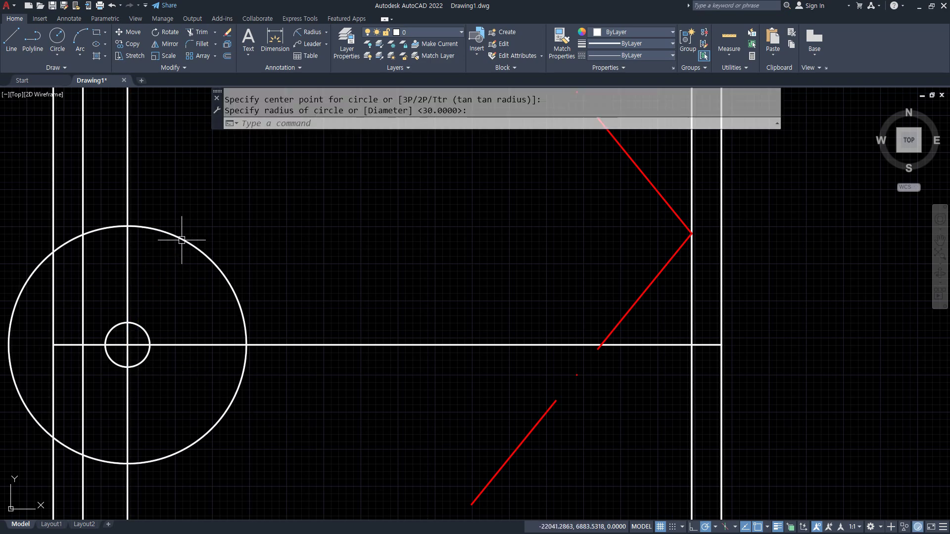
# Extend the left end of the horizontal handle-height line to the large circle
pyautogui.write('ex')
pyautogui.press('Return')
pyautogui.click(64, 345)
pyautogui.scroll(-1, 292, 370)
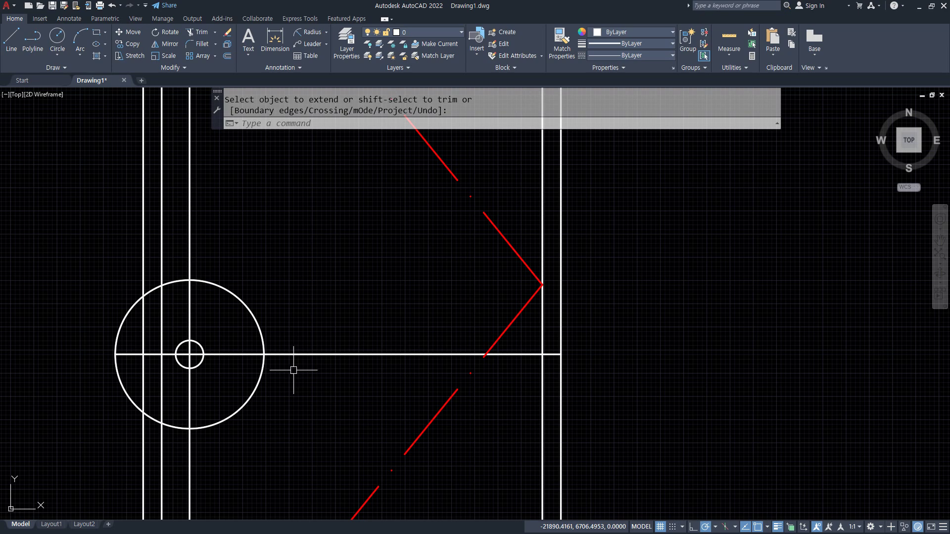
# Trim the horizontal and vertical offset lines outside the large circle and erase the horizontal remnant near the door's right side
pyautogui.keyDown('shift'); pyautogui.click(299, 351); pyautogui.keyUp('shift')
pyautogui.click(186, 255)
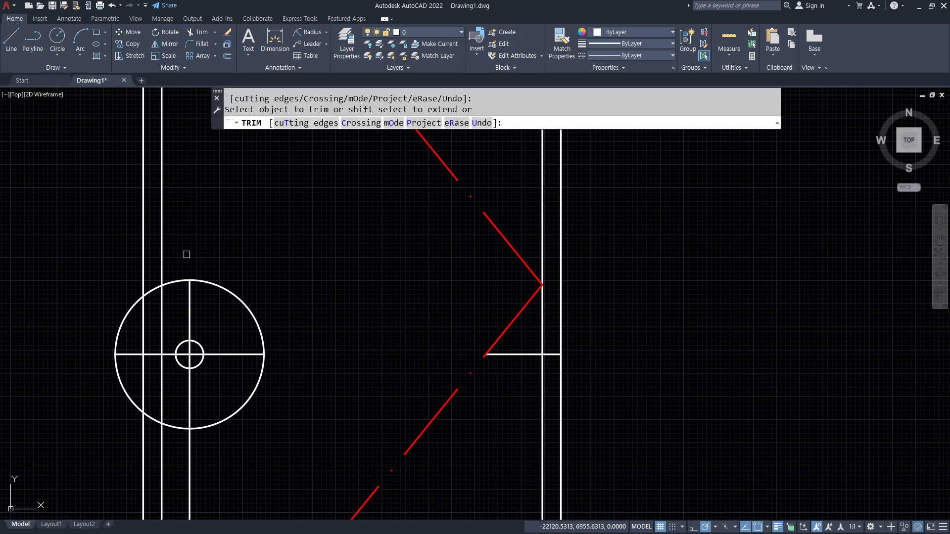
pyautogui.click(192, 444)
pyautogui.press('Escape')
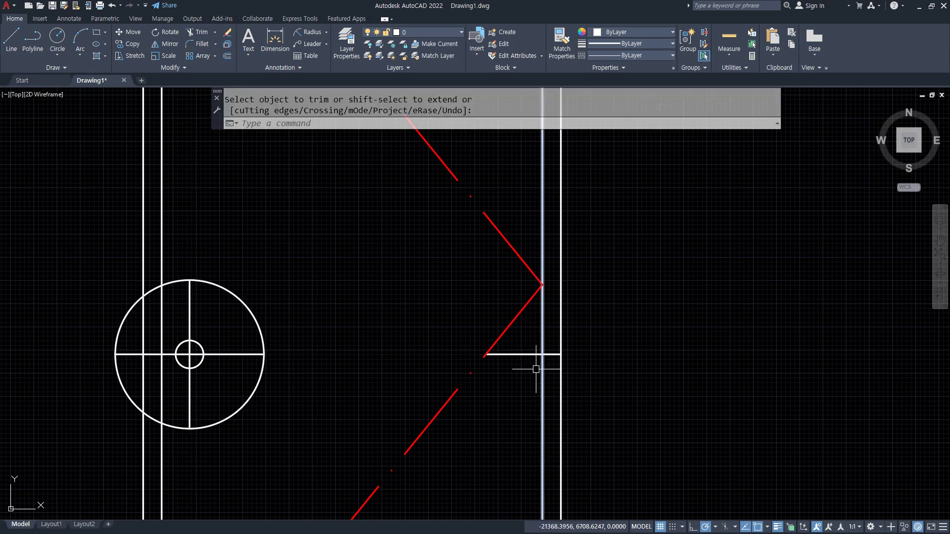
pyautogui.click(525, 355)
pyautogui.write('e')
pyautogui.press('Return')
# Match the properties of the red diagonal opening line onto the knob's vertical and horizontal center lines
pyautogui.write('ma')
pyautogui.press('Return')
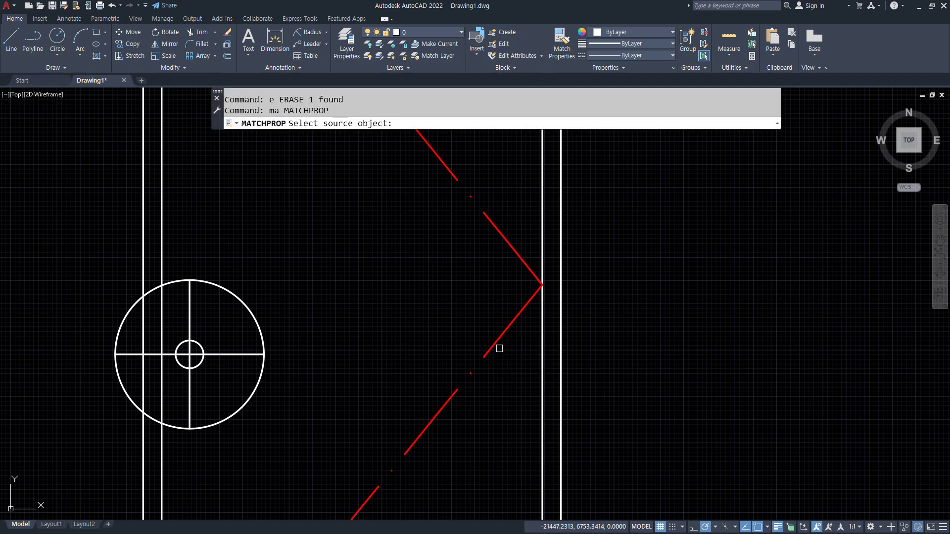
pyautogui.click(495, 346)
pyautogui.click(194, 325)
pyautogui.click(186, 327)
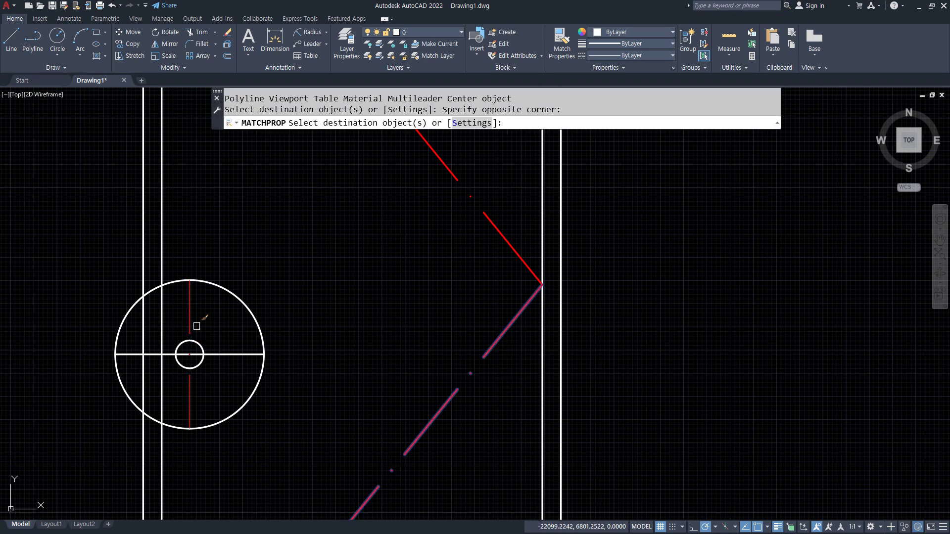
pyautogui.click(226, 354)
pyautogui.press('Return')
# Erase the large construction circle around the knob
pyautogui.click(259, 329)
pyautogui.write('e')
pyautogui.press('Return')
# Erase the two short vertical line remnants at the door's upper-left and lower-left inner corners
pyautogui.scroll(-6, 318, 361)
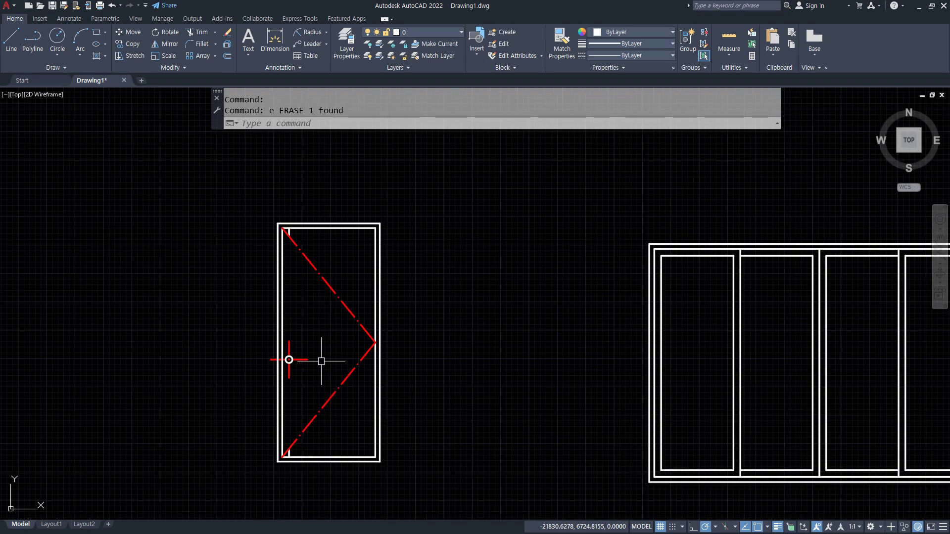
pyautogui.scroll(2, 322, 361)
pyautogui.click(209, 133)
pyautogui.click(345, 216)
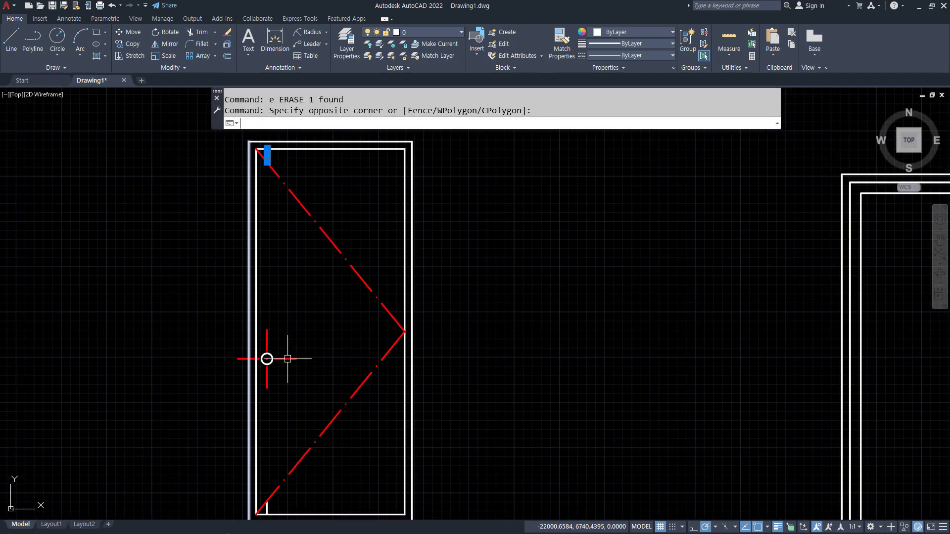
pyautogui.moveTo(193, 452); pyautogui.dragTo(197, 381, button='middle')
pyautogui.click(197, 381)
pyautogui.click(299, 506)
pyautogui.write('e')
pyautogui.press('Return')
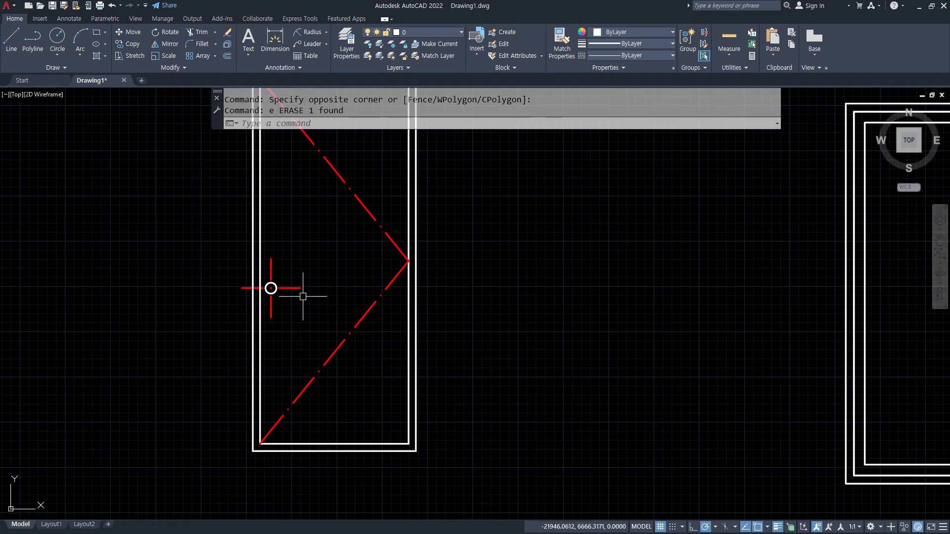
pyautogui.moveTo(308, 288)
pyautogui.mouseDown()
pyautogui.moveTo(357, 289)
pyautogui.moveTo(341, 440)
pyautogui.moveTo(375, 447)
pyautogui.mouseUp()
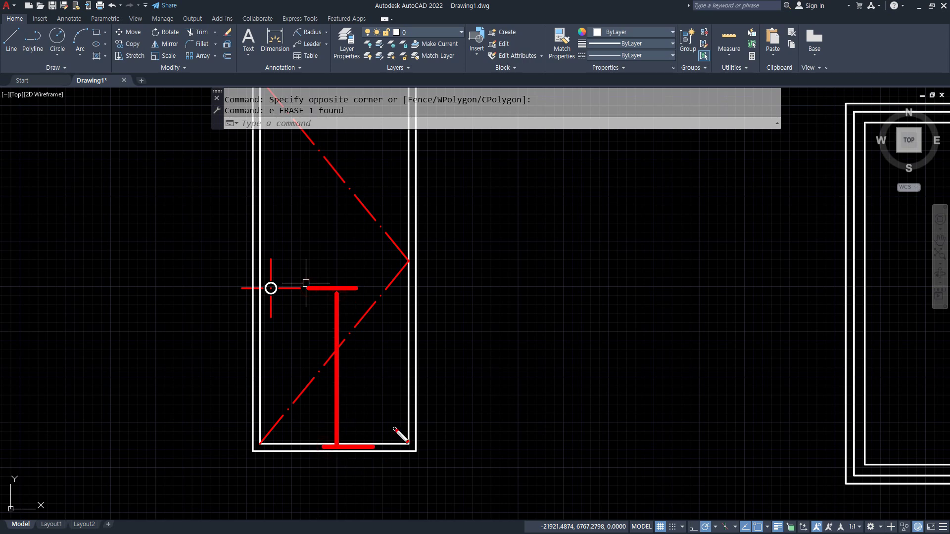
pyautogui.press('Escape')
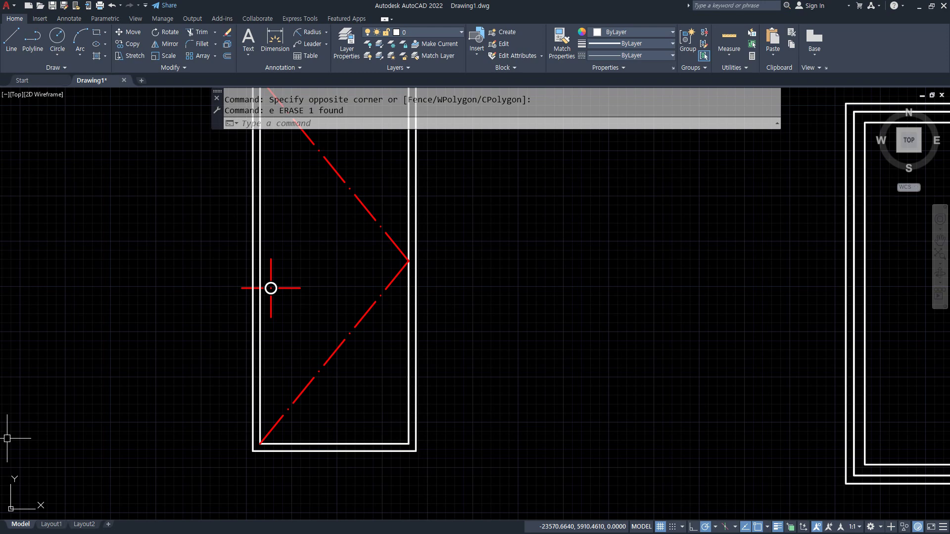
pyautogui.scroll(-3, 103, 517)
pyautogui.moveTo(117, 325)
pyautogui.mouseDown()
pyautogui.moveTo(417, 325)
pyautogui.moveTo(73, 324)
pyautogui.moveTo(415, 324)
pyautogui.mouseUp()
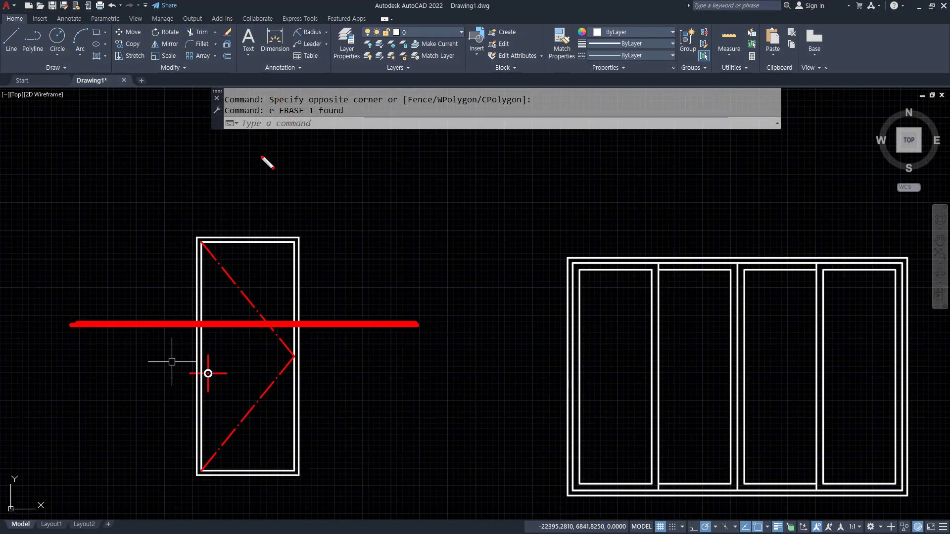
pyautogui.press('Escape')
# Draw a closed 900 by 200 rectangle with lines above the door elevation, aligned with the door's outer left edge
pyautogui.scroll(2, 176, 314)
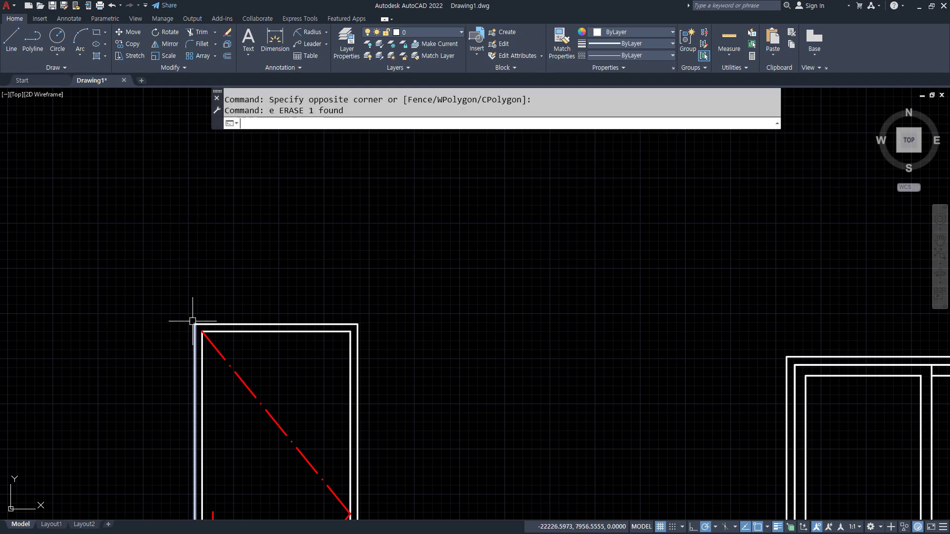
pyautogui.write('l')
pyautogui.press('Return')
pyautogui.click(195, 291)
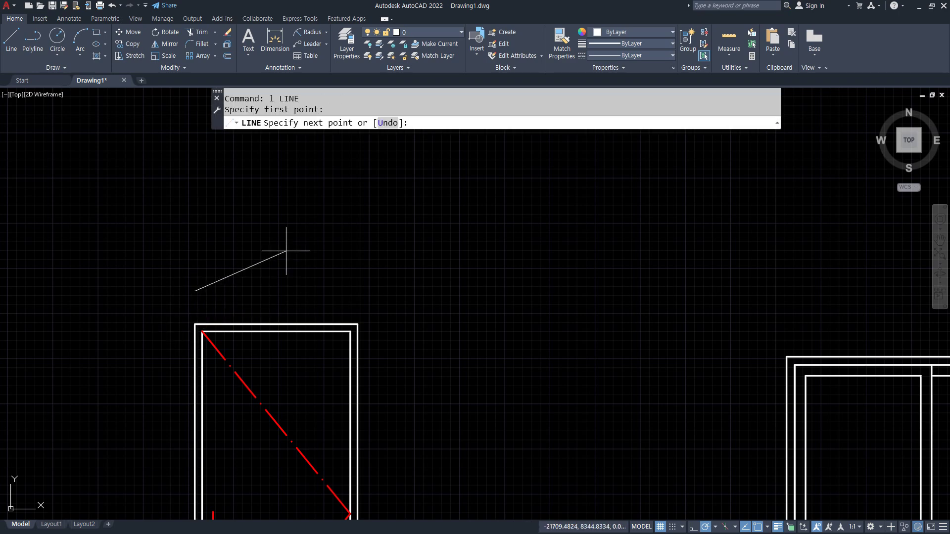
pyautogui.write('9')
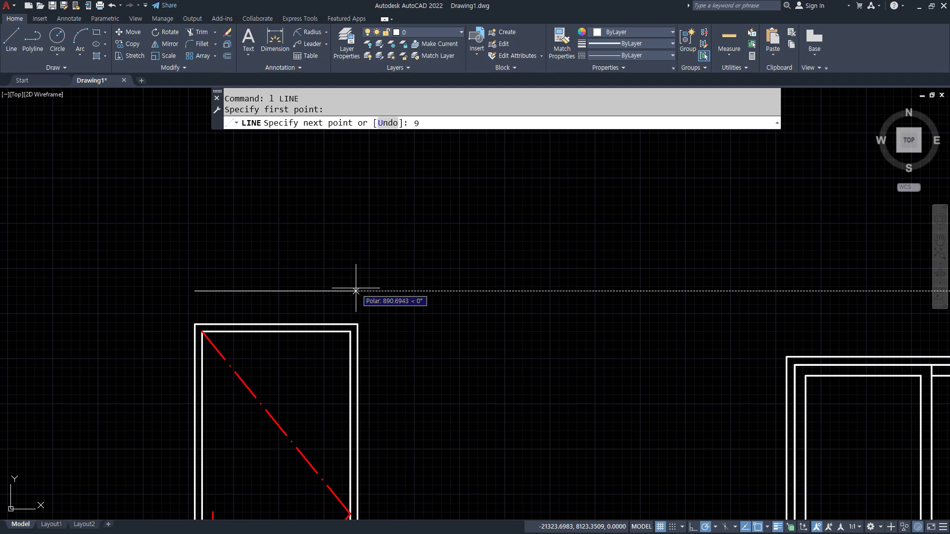
pyautogui.write('00')
pyautogui.press('Return')
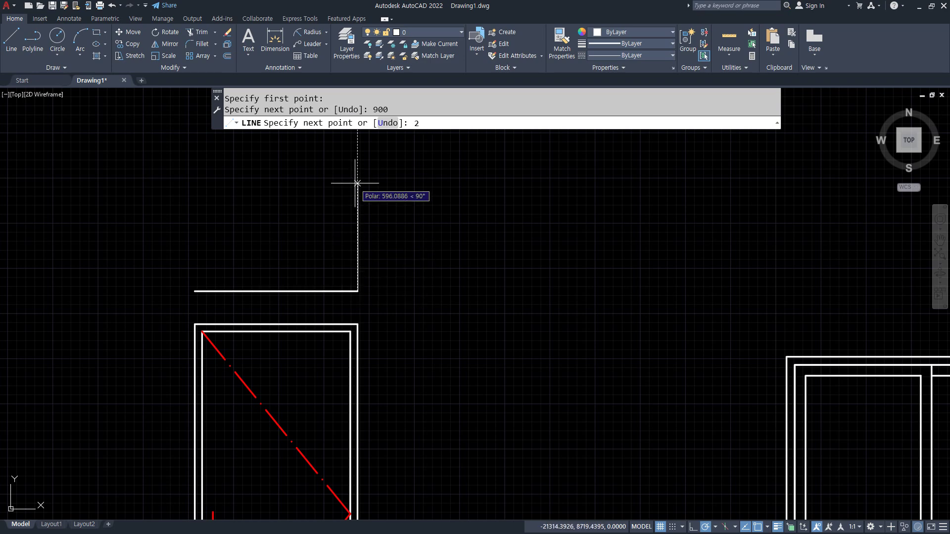
pyautogui.write('200')
pyautogui.press('Return')
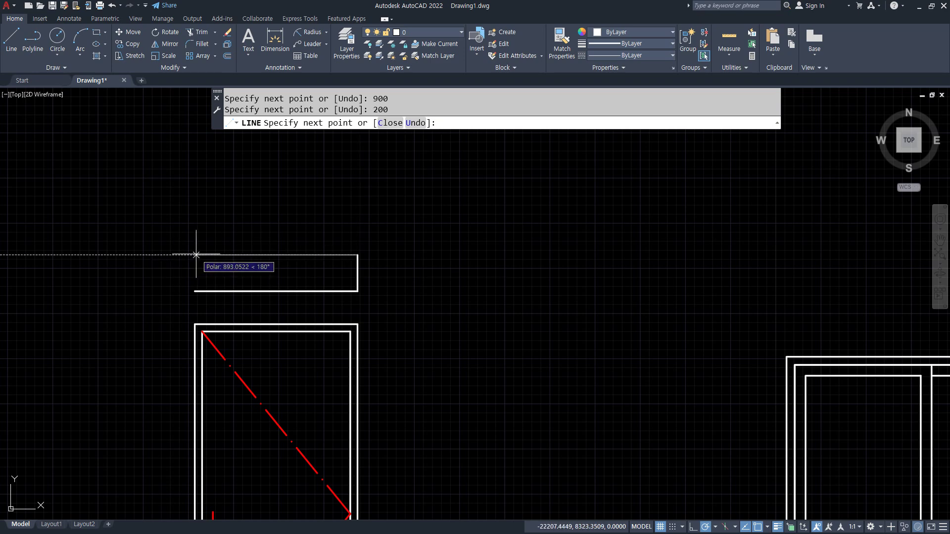
pyautogui.write('900')
pyautogui.press('Return')
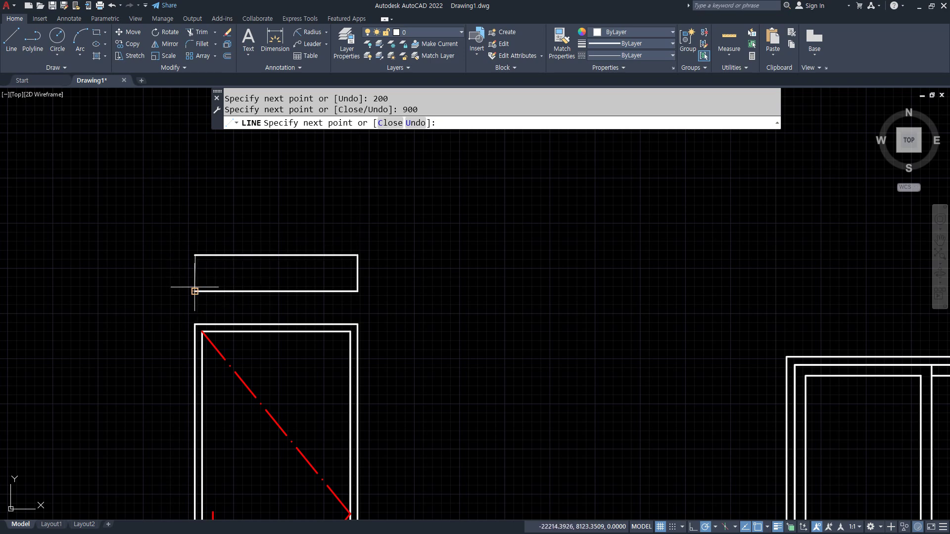
pyautogui.click(194, 292)
pyautogui.press('Return')
pyautogui.click(192, 225)
pyautogui.moveTo(361, 294); pyautogui.dragTo(407, 289)
pyautogui.moveTo(377, 255); pyautogui.dragTo(409, 249)
pyautogui.moveTo(386, 222); pyautogui.dragTo(384, 317)
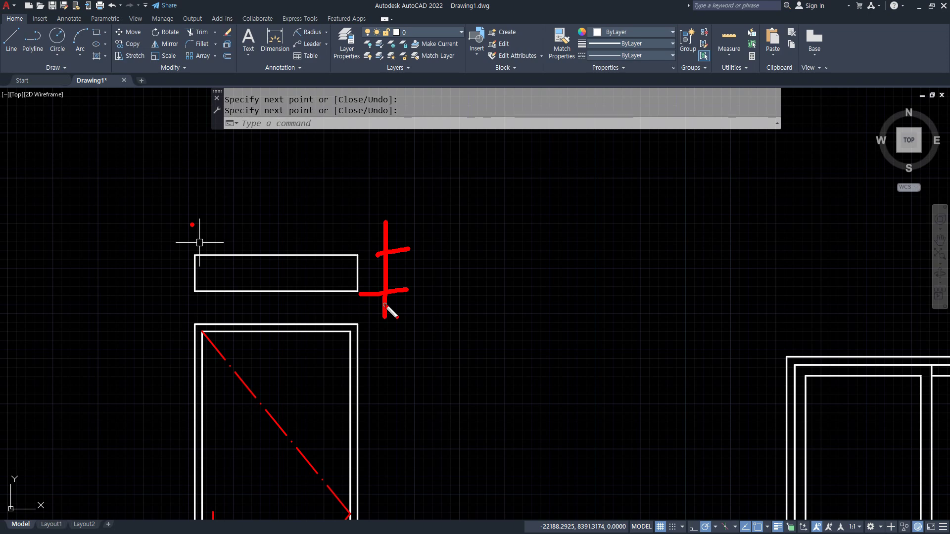
pyautogui.press('Escape')
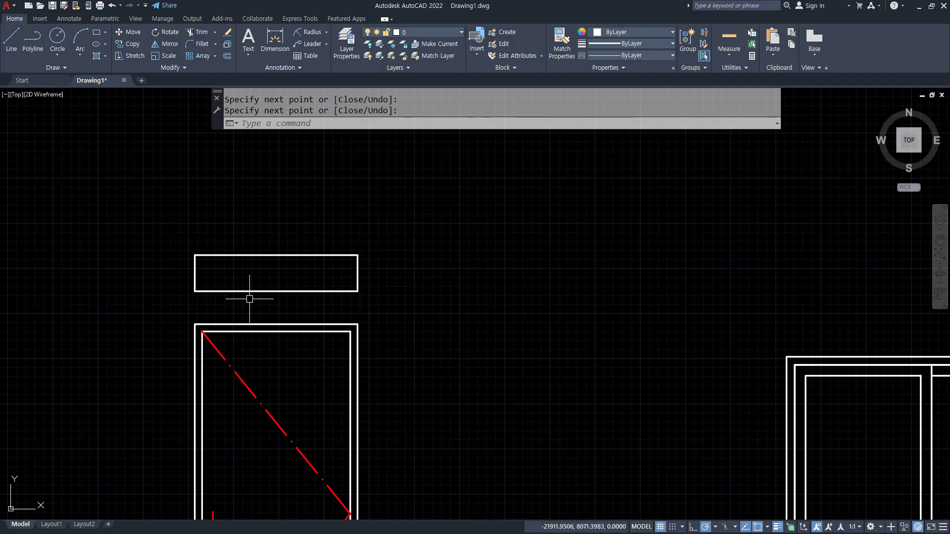
# Offset the left and right sides of the 900 by 200 rectangle 40 inward to form the door jambs
pyautogui.scroll(2, 250, 297)
pyautogui.scroll(2, 192, 330)
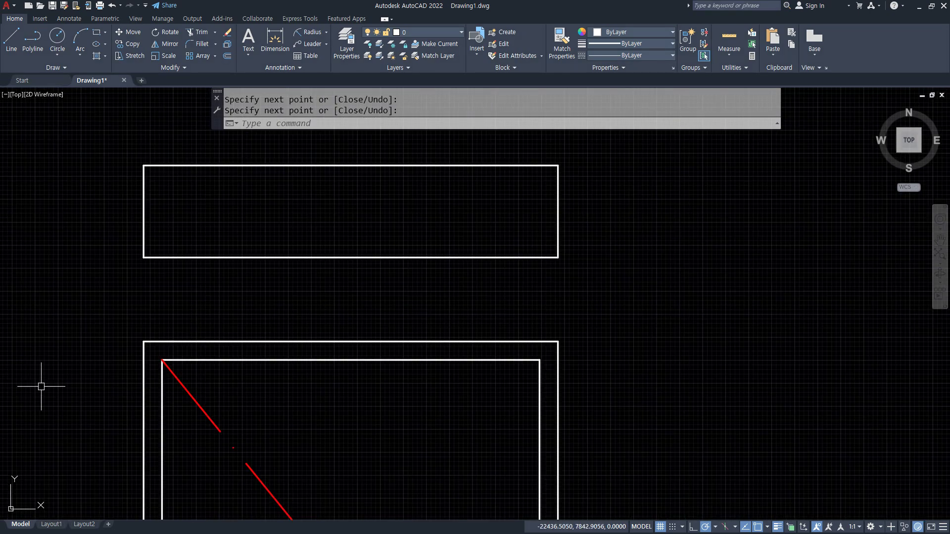
pyautogui.hotkey('ctrl', '2')
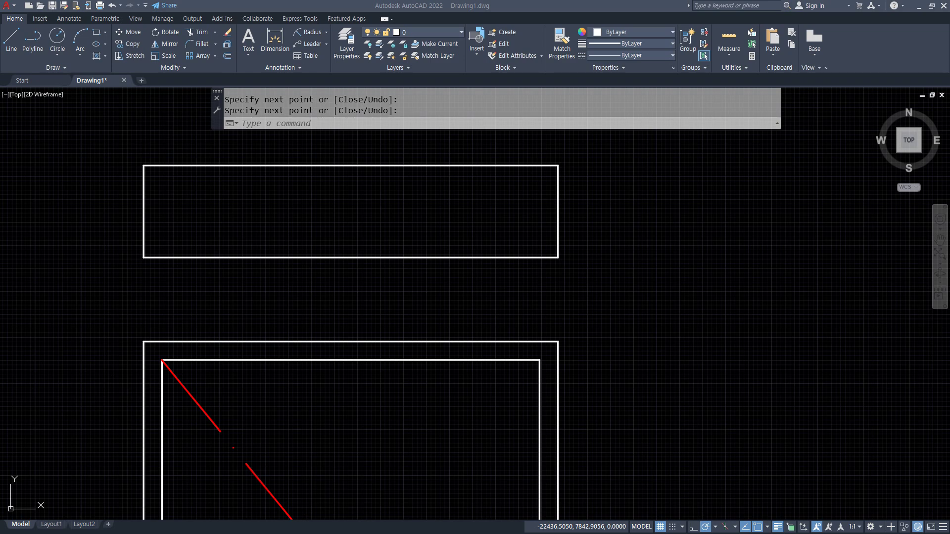
pyautogui.write('o')
pyautogui.press('Return')
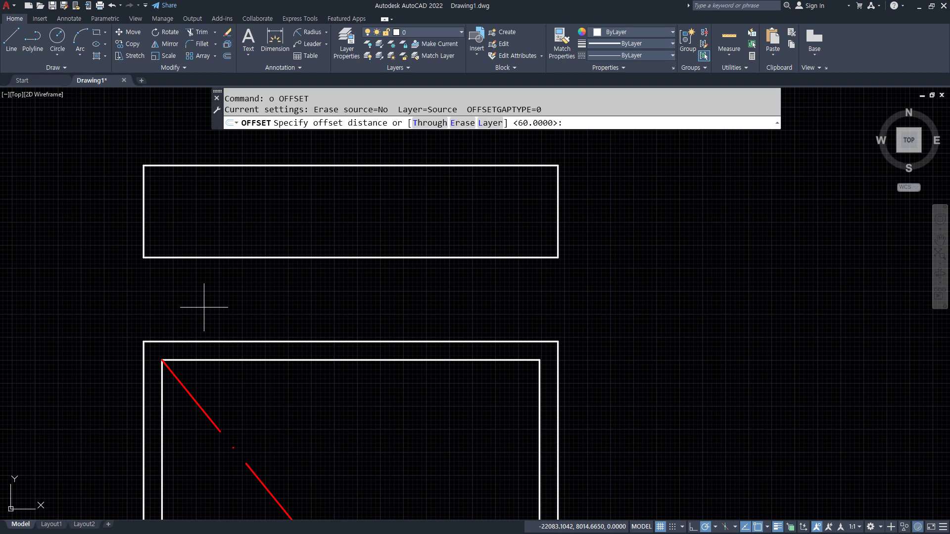
pyautogui.write('40')
pyautogui.press('Return')
pyautogui.click(143, 203)
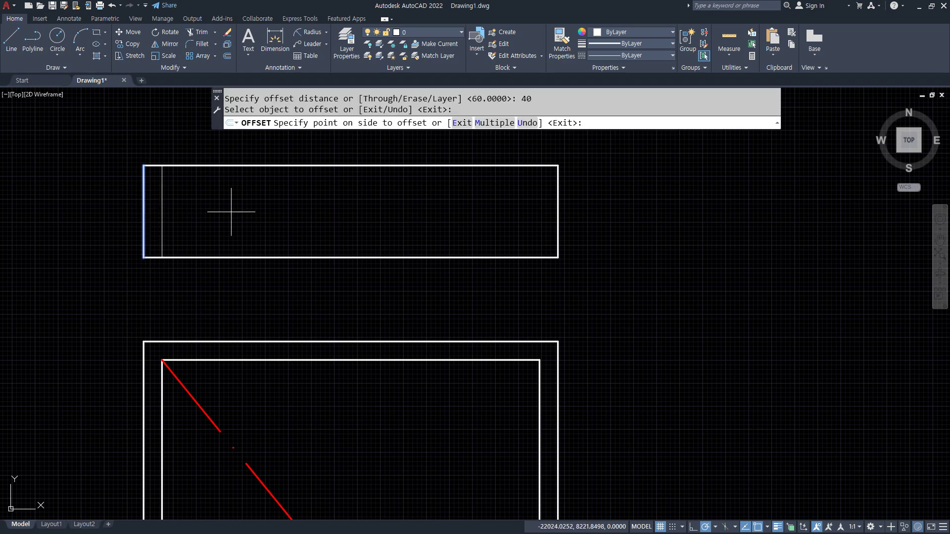
pyautogui.click(229, 210)
pyautogui.press('Escape')
pyautogui.press('Escape')
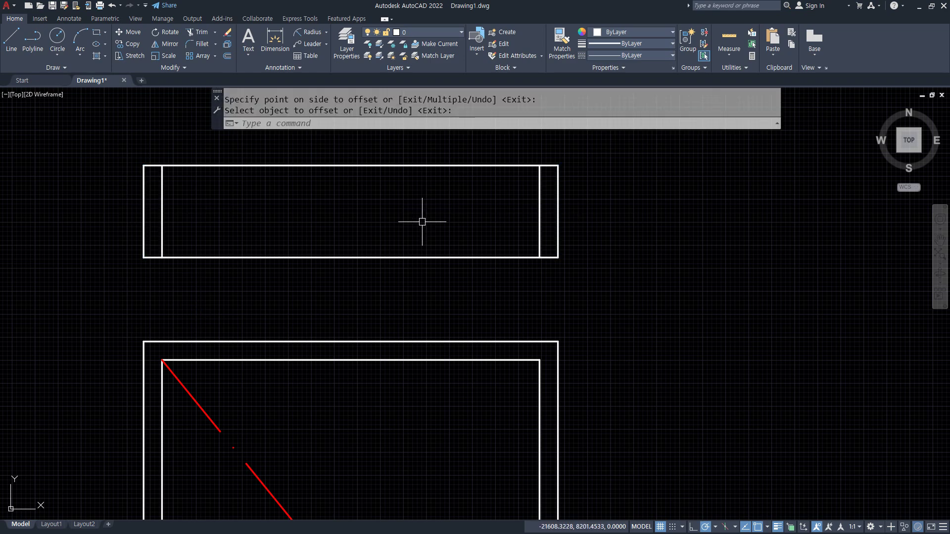
# Offset the white horizontal lines between the yellow jambs, upper and lower, 35 inward
pyautogui.scroll(-2, 444, 371)
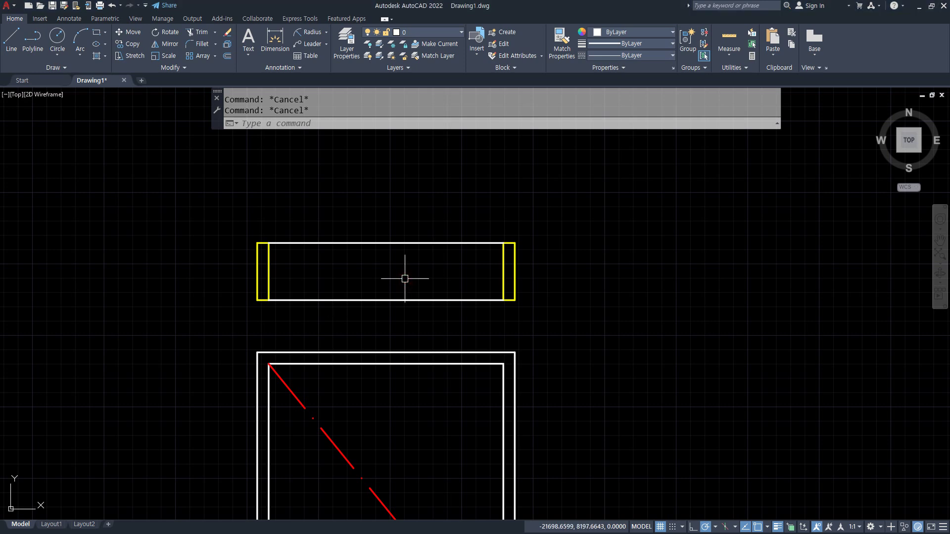
pyautogui.write('o')
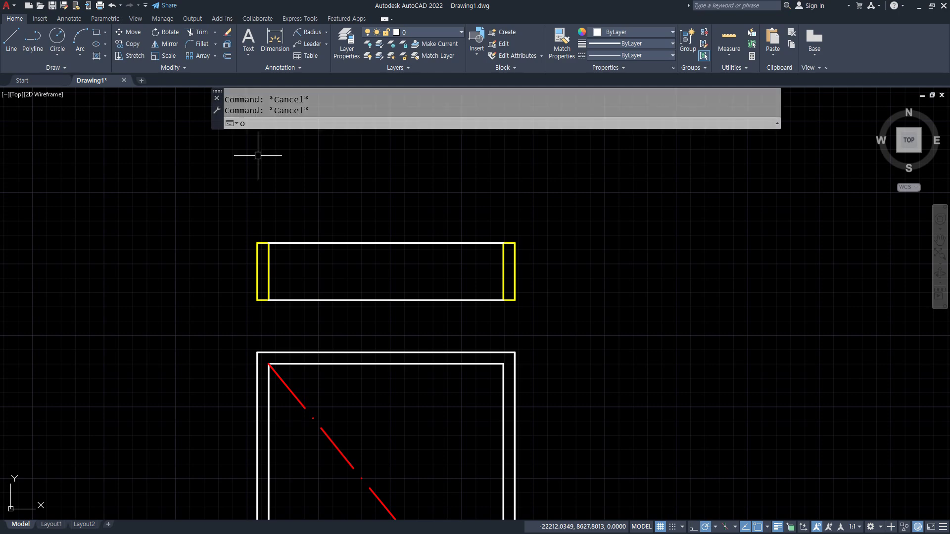
pyautogui.press('Return')
pyautogui.write('30')
pyautogui.press('Return')
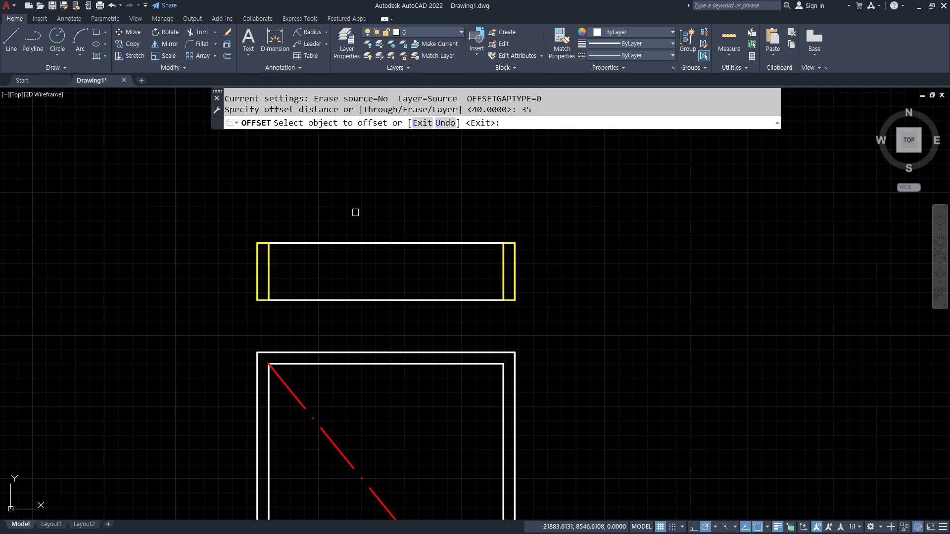
pyautogui.click(346, 243)
pyautogui.click(338, 275)
pyautogui.click(333, 300)
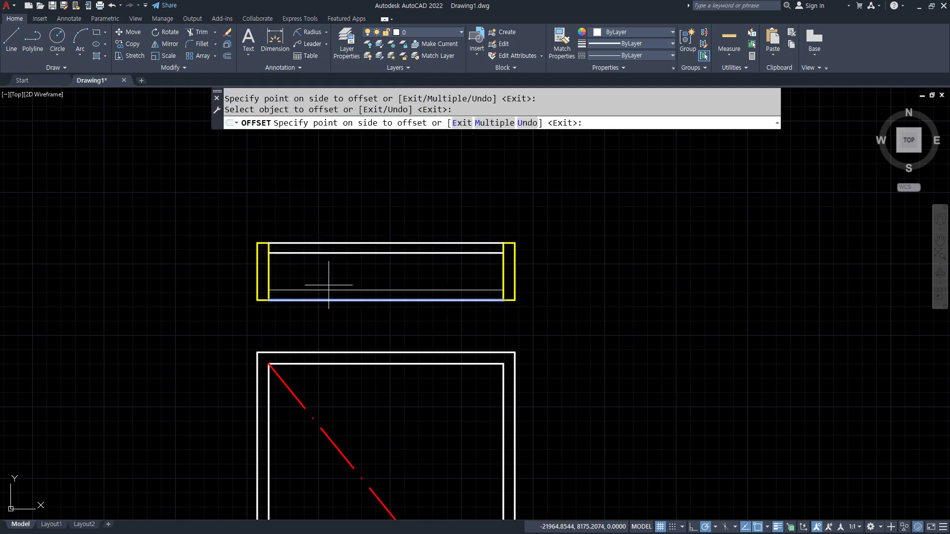
pyautogui.click(329, 278)
pyautogui.press('Return')
# Offset the inner vertical line of the left yellow jamb 10 toward the jamb's outer side
pyautogui.scroll(5, 282, 270)
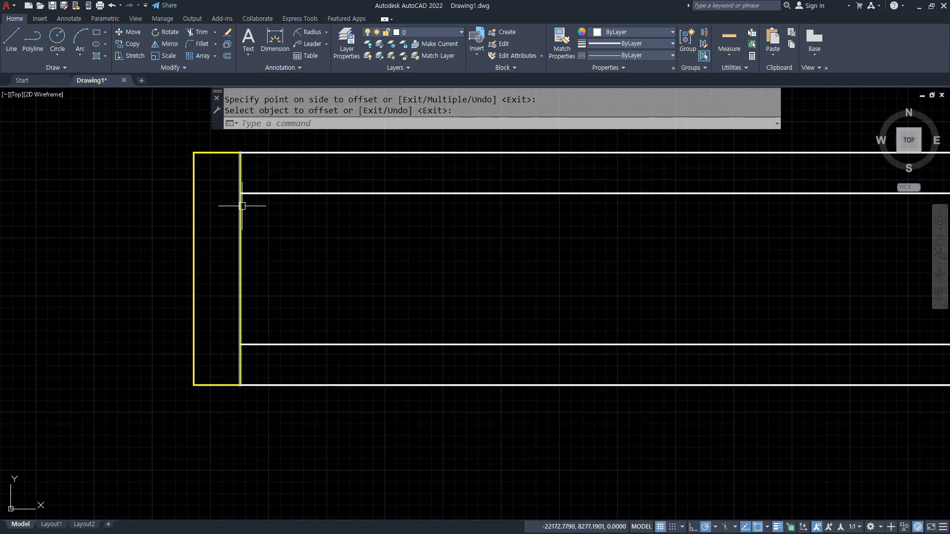
pyautogui.write('o')
pyautogui.press('Return')
pyautogui.write('10')
pyautogui.press('Return')
pyautogui.click(241, 175)
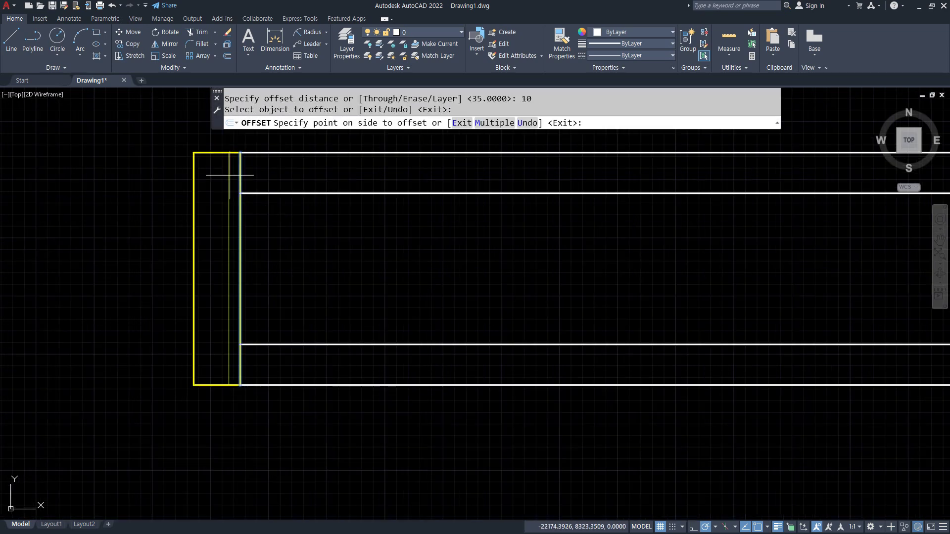
pyautogui.click(223, 168)
pyautogui.press('Return')
# Extend the left ends of the two inner horizontal lines to the offset line inside the left jamb
pyautogui.write('ex')
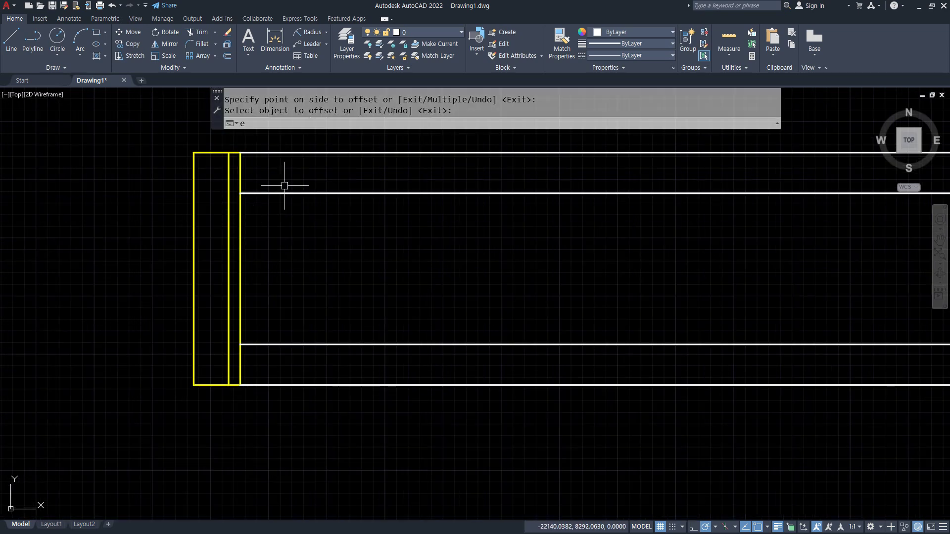
pyautogui.press('Return')
pyautogui.moveTo(282, 187); pyautogui.dragTo(275, 361)
pyautogui.press('Return')
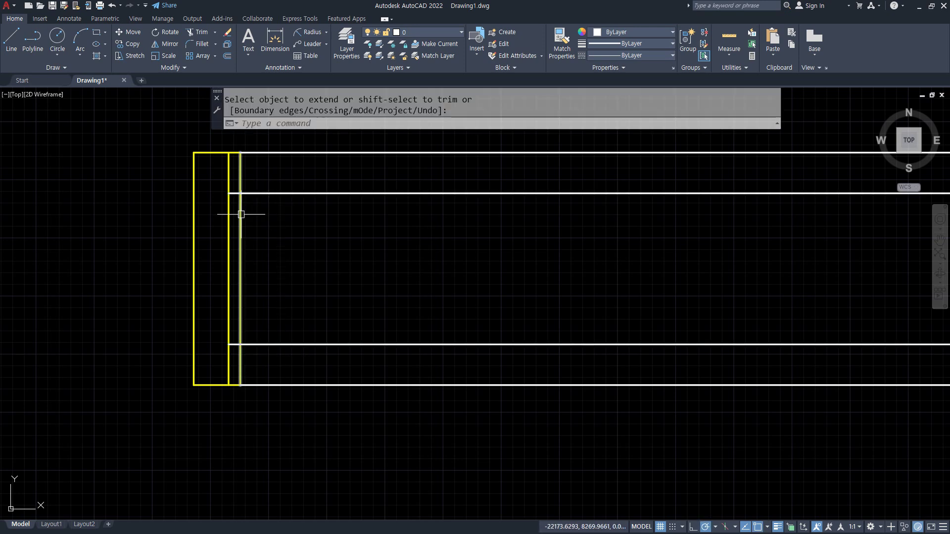
# Trim the left jamb's two inner vertical lines to form stepped rebates at its upper and lower ends
pyautogui.write('tr')
pyautogui.press('Return')
pyautogui.click(241, 189)
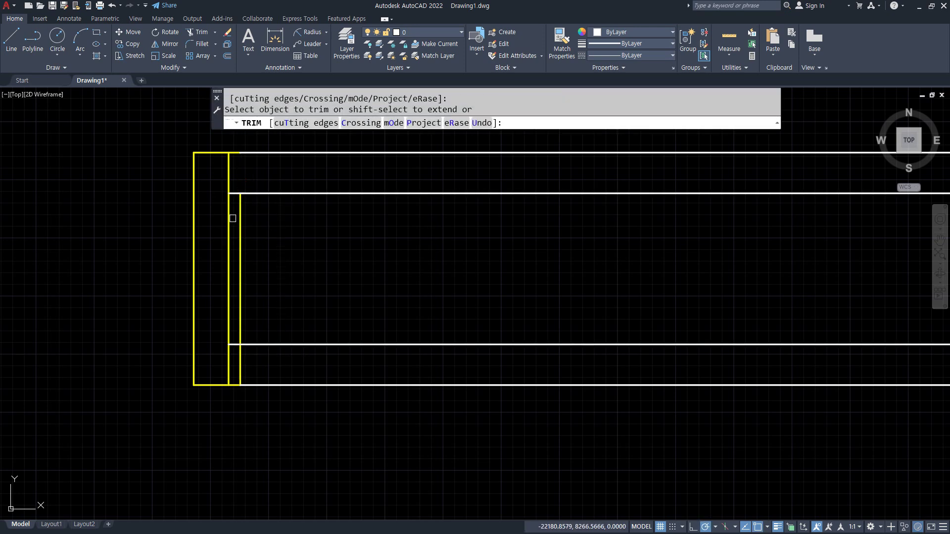
pyautogui.click(228, 222)
pyautogui.click(241, 368)
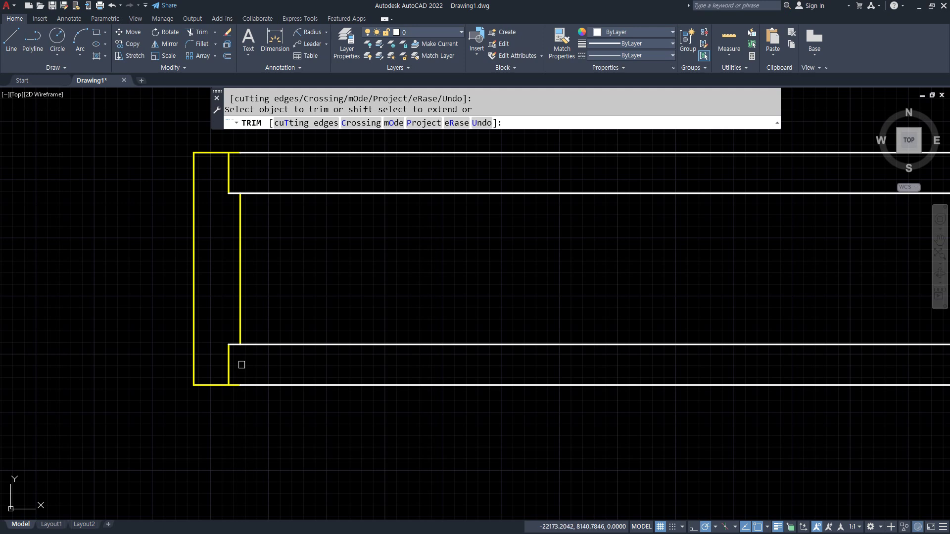
pyautogui.press('Return')
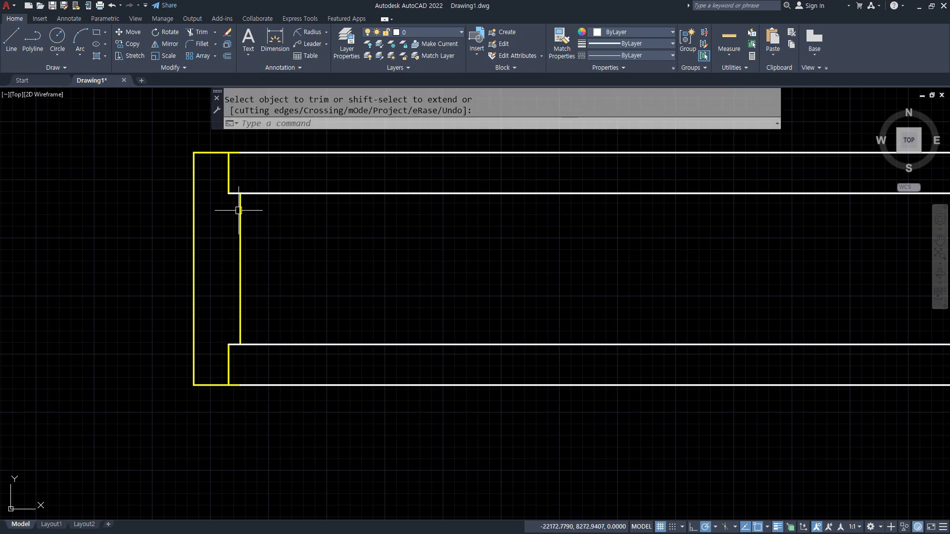
# Trim the short white horizontal segments at the left jamb's upper and lower rebate steps
pyautogui.scroll(2, 227, 191)
pyautogui.press('Return')
pyautogui.click(249, 180)
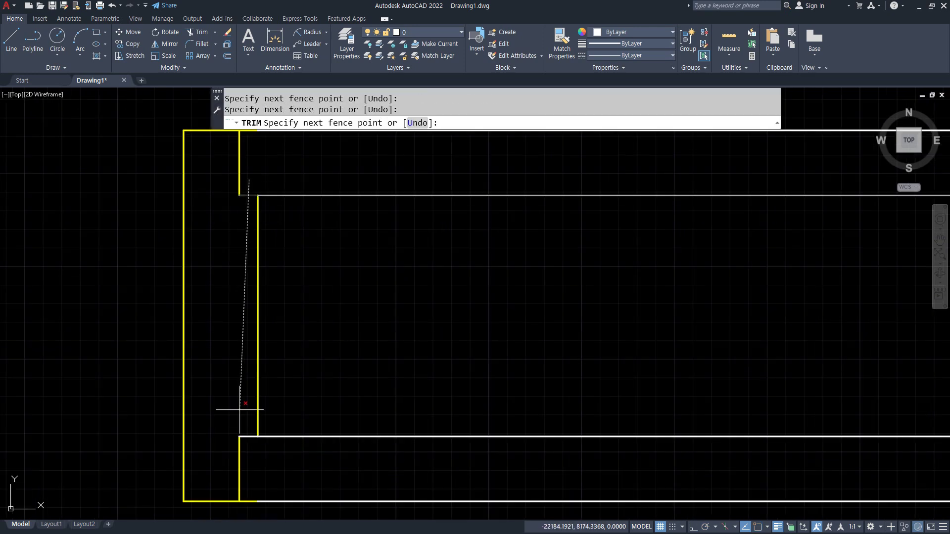
pyautogui.click(242, 453)
pyautogui.press('Return')
pyautogui.press('Return')
# Draw short horizontal lines closing the left jamb's upper and lower rebate steps between its vertical lines
pyautogui.write('l')
pyautogui.press('Return')
pyautogui.click(240, 196)
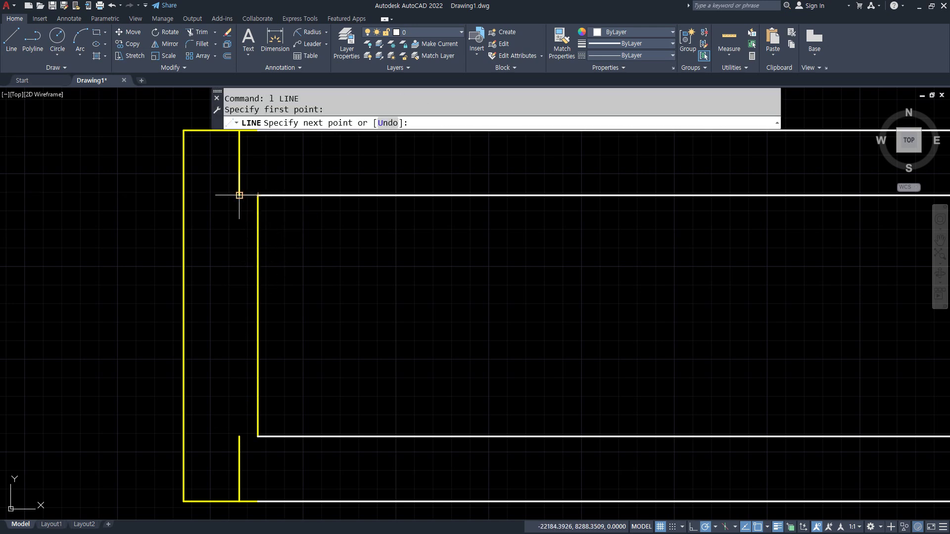
pyautogui.click(258, 196)
pyautogui.press('Return')
pyautogui.press('Return')
pyautogui.click(240, 436)
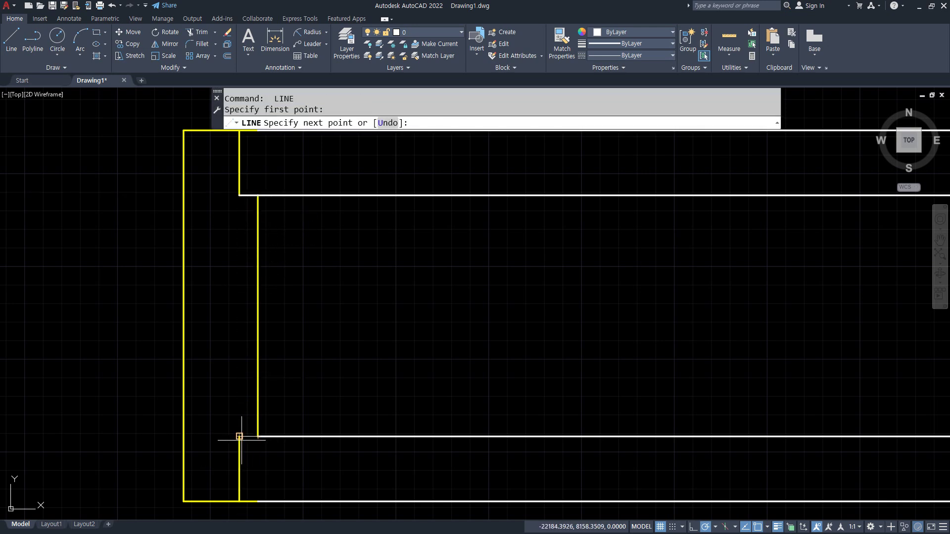
pyautogui.click(257, 436)
pyautogui.press('Return')
# Match the properties of the left jamb's yellow inner vertical line onto the two short rebate lines
pyautogui.write('ma')
pyautogui.press('Return')
pyautogui.click(258, 394)
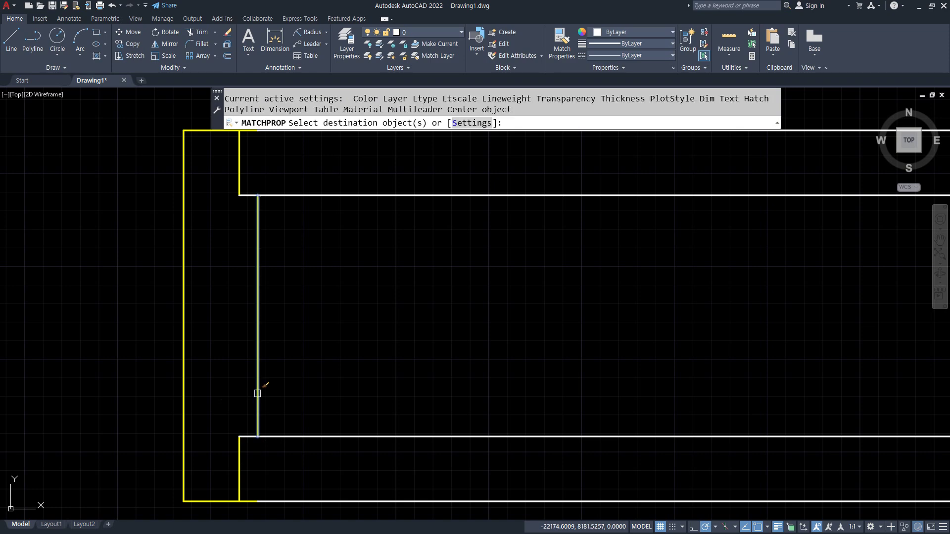
pyautogui.click(224, 167)
pyautogui.click(273, 446)
pyautogui.press('Return')
pyautogui.scroll(-3, 445, 386)
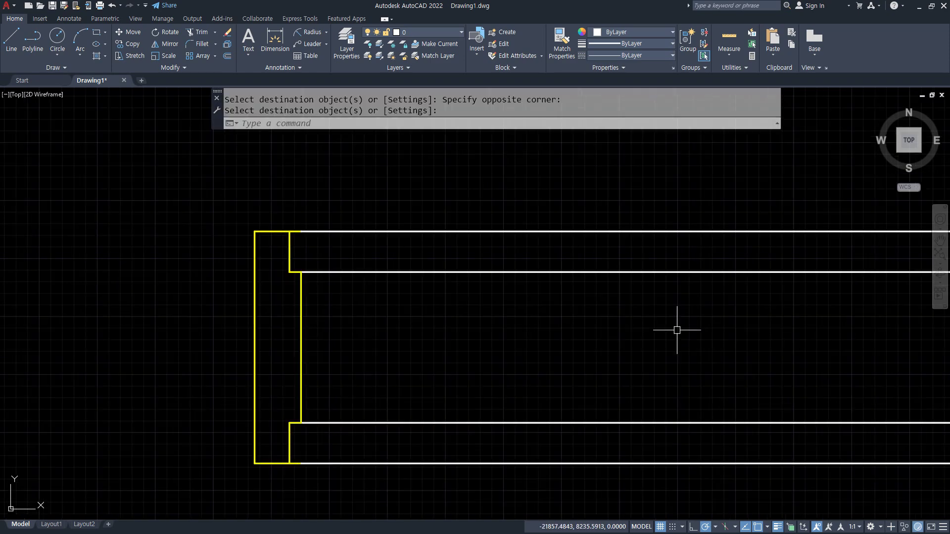
# Offset the right jamb's inner vertical line 10 units outward, into the jamb
pyautogui.moveTo(678, 329); pyautogui.dragTo(387, 302, button='middle')
pyautogui.scroll(2, 367, 303)
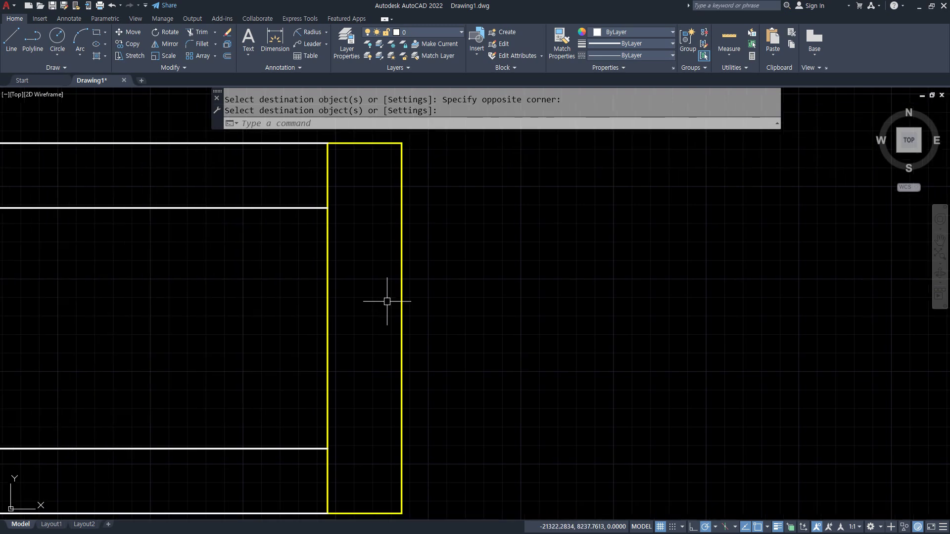
pyautogui.write('o')
pyautogui.press('Return')
pyautogui.write('10')
pyautogui.press('Return')
pyautogui.click(328, 303)
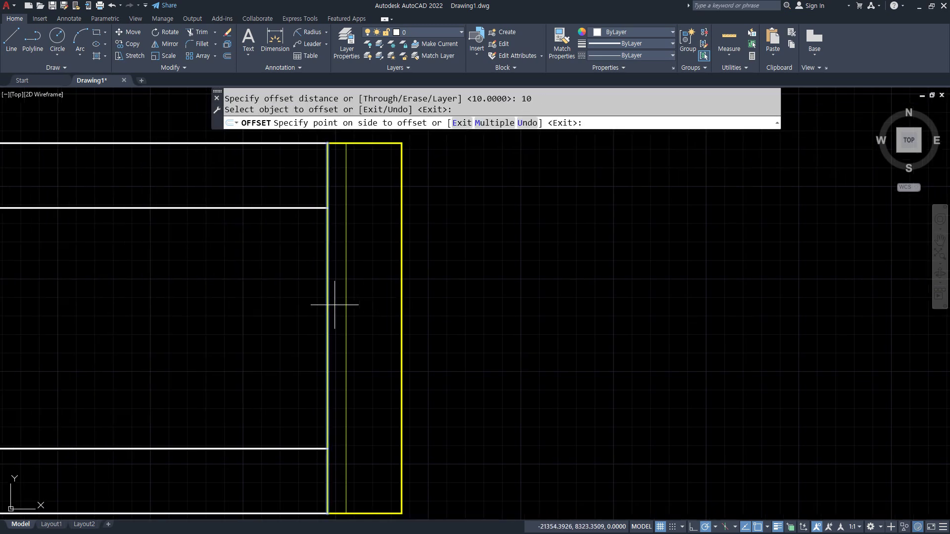
pyautogui.click(335, 307)
pyautogui.press('Return')
# Trim the upper and lower ends of the right jamb's innermost vertical line back to the white horizontal lines
pyautogui.write('tr')
pyautogui.press('Return')
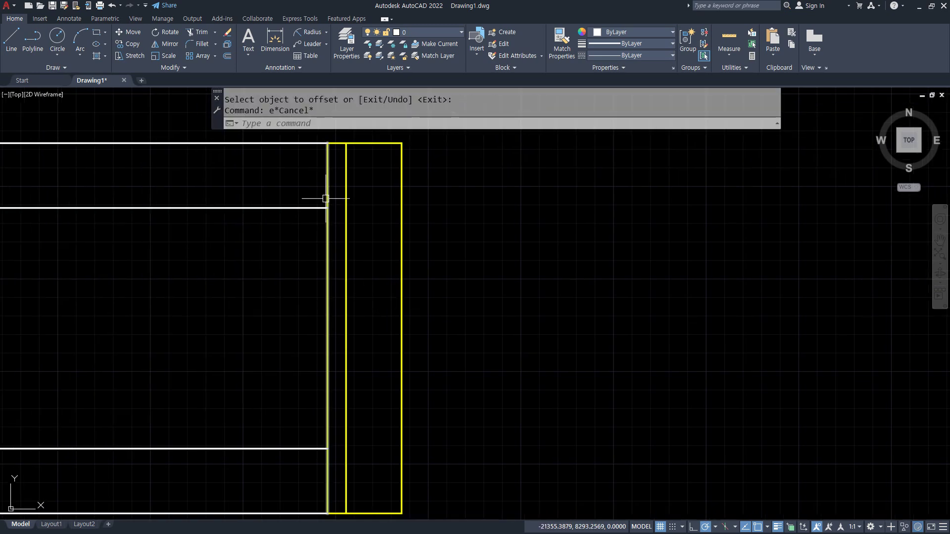
pyautogui.moveTo(322, 462); pyautogui.dragTo(341, 467)
pyautogui.press('Return')
# Draw short horizontal lines across the right jamb's upper and lower rebate steps, joining its two inner vertical lines
pyautogui.write('l')
pyautogui.press('Return')
pyautogui.click(328, 208)
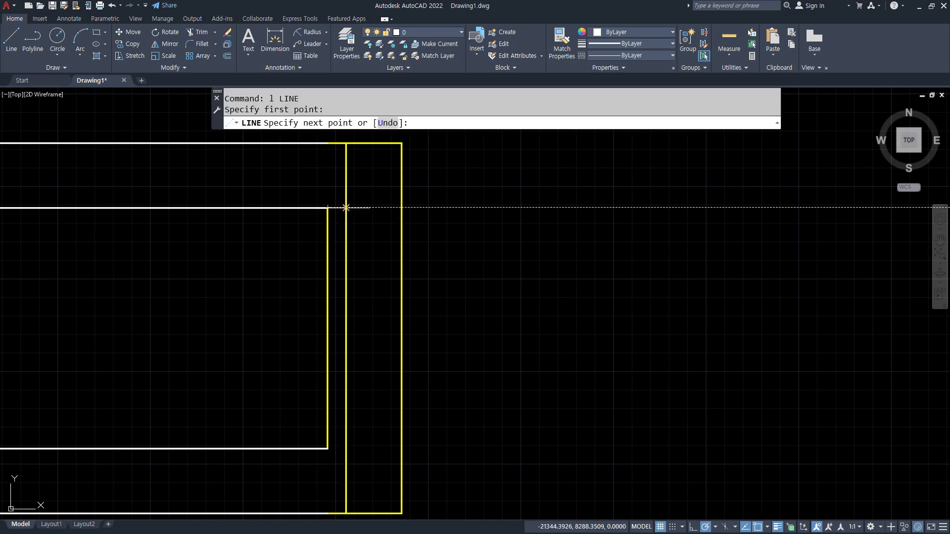
pyautogui.click(345, 209)
pyautogui.press('Return')
pyautogui.press('Return')
pyautogui.click(328, 449)
pyautogui.click(346, 449)
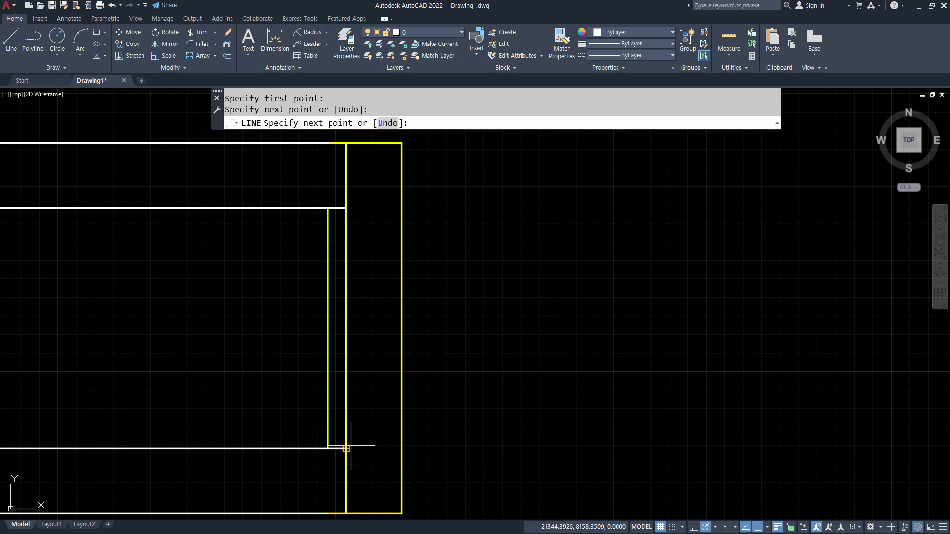
pyautogui.press('Return')
# Trim the middle of the right jamb's offset line between the two short rebate lines
pyautogui.write('r')
pyautogui.press('Return')
pyautogui.press('Escape')
pyautogui.press('Escape')
pyautogui.write('tr')
pyautogui.press('Return')
pyautogui.click(346, 390)
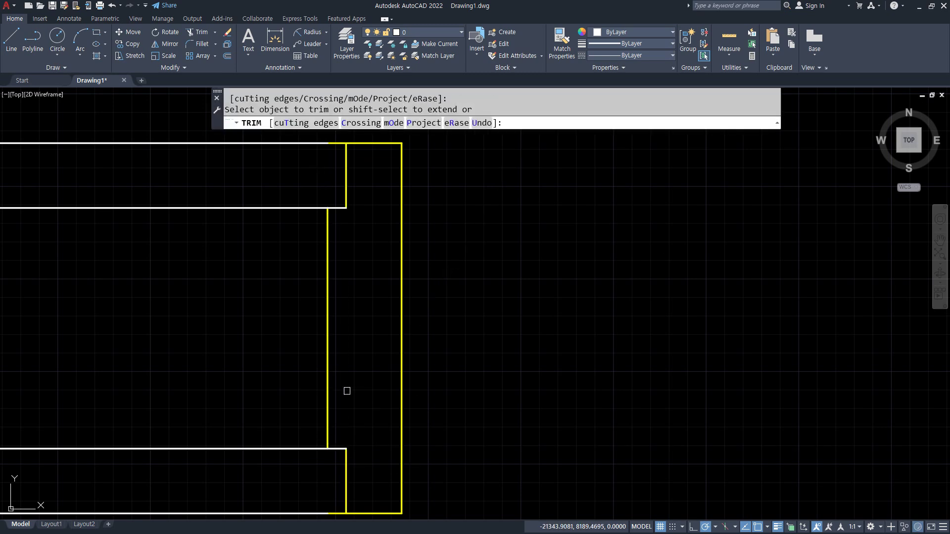
# Match the properties of the right jamb's yellow rebate line onto its two short horizontal rebate lines
pyautogui.write('ma')
pyautogui.press('Return')
pyautogui.click(347, 470)
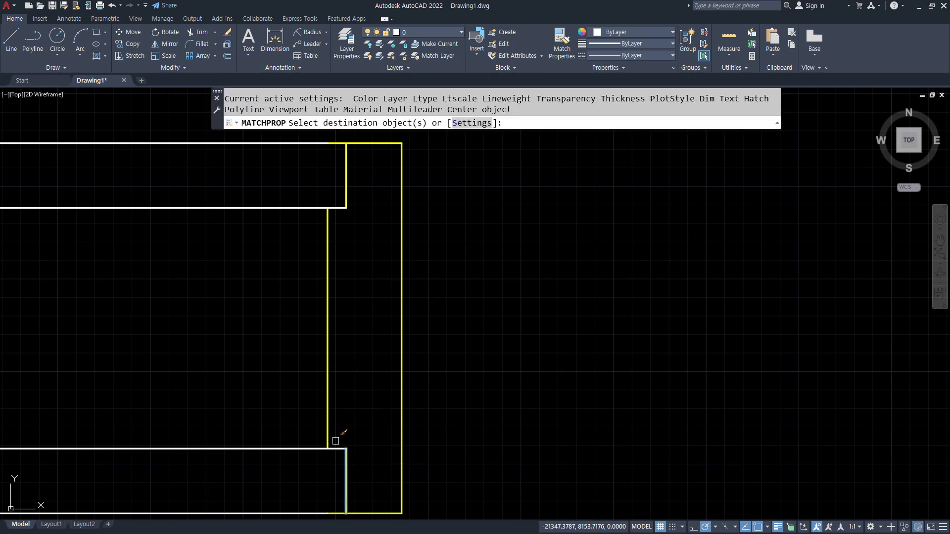
pyautogui.click(306, 185)
pyautogui.click(378, 492)
pyautogui.press('Return')
# Draw the door leaf rectangle in the plan's upper rebate, from the left jamb's top corner to the right jamb's lower rebate corner
pyautogui.scroll(-3, 300, 447)
pyautogui.moveTo(227, 424); pyautogui.dragTo(530, 315, button='middle')
pyautogui.scroll(2, 523, 312)
pyautogui.moveTo(476, 326); pyautogui.dragTo(573, 348, button='middle')
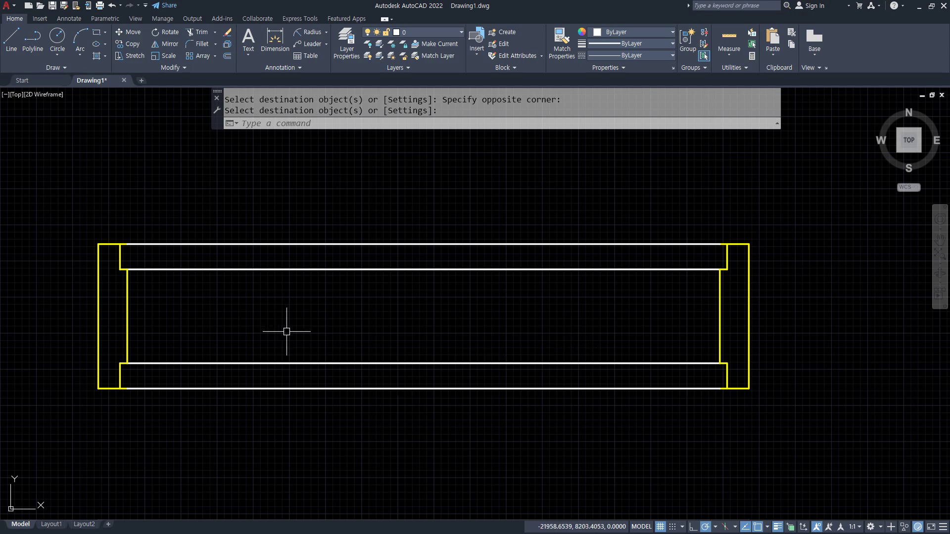
pyautogui.scroll(-2, 287, 332)
pyautogui.moveTo(365, 335); pyautogui.dragTo(250, 352, button='middle')
pyautogui.write('rec')
pyautogui.press('Return')
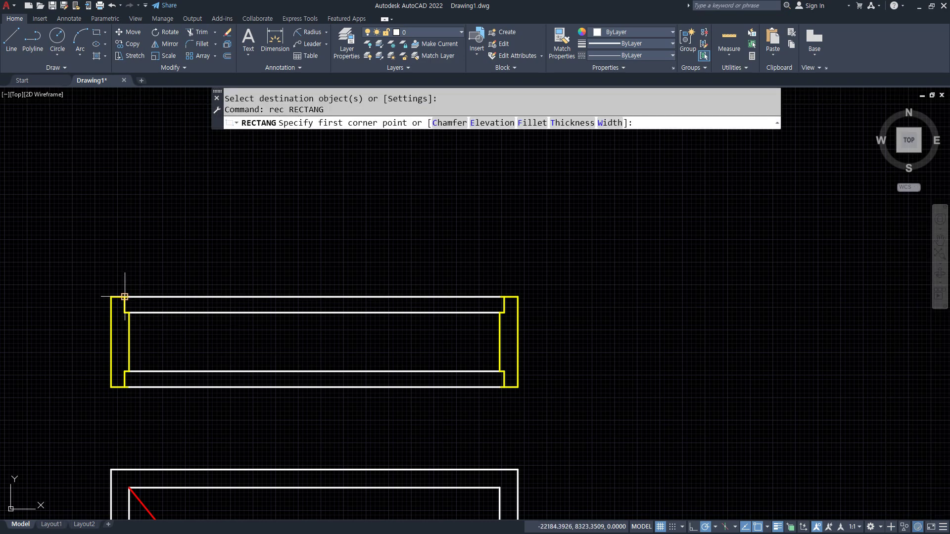
pyautogui.click(124, 297)
pyautogui.click(504, 313)
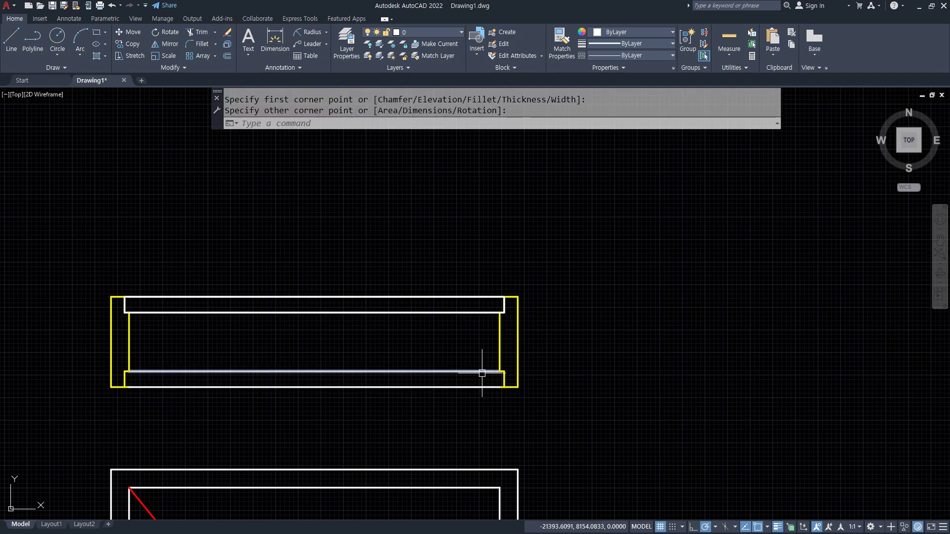
# Rotate the door leaf rectangle 270 degrees about its upper right corner into the open position
pyautogui.write('r')
pyautogui.press('Return')
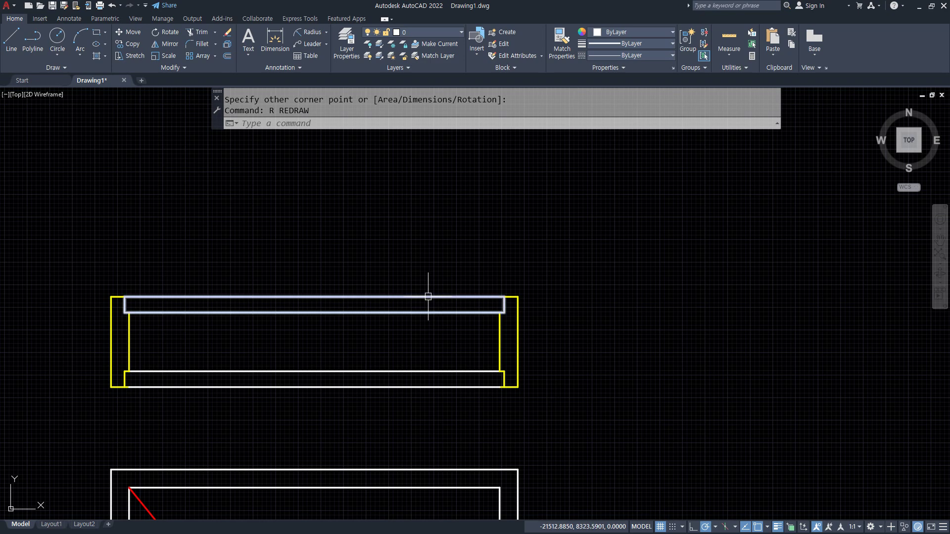
pyautogui.write('ro')
pyautogui.press('Return')
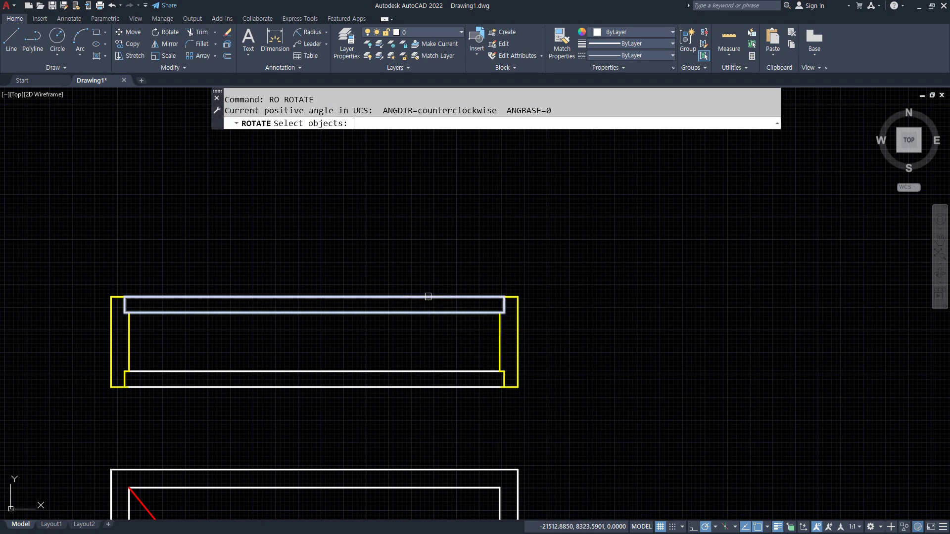
pyautogui.click(428, 297)
pyautogui.press('Return')
pyautogui.click(504, 297)
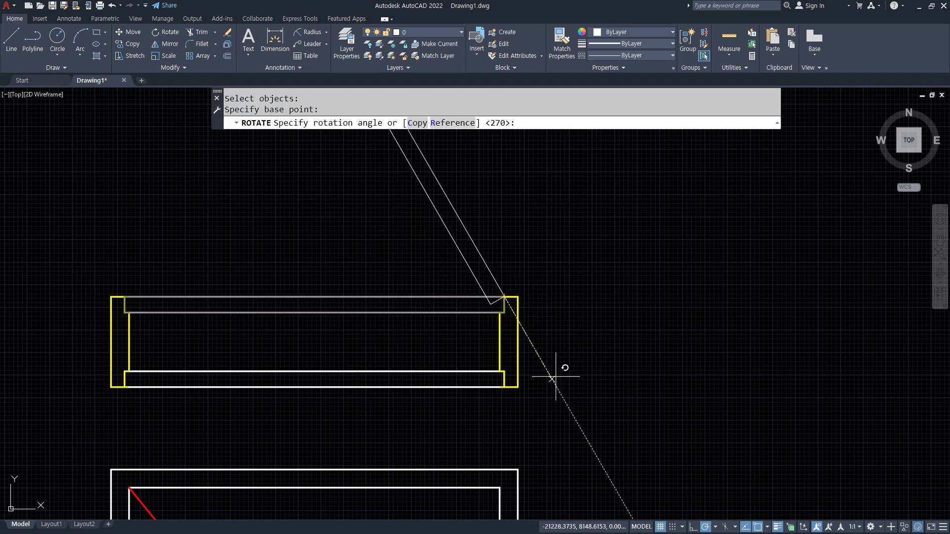
pyautogui.click(509, 384)
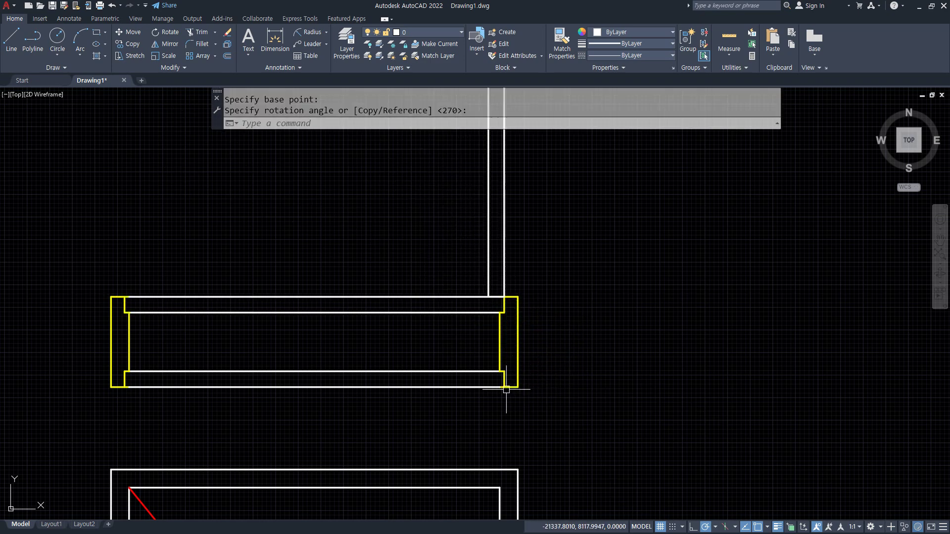
# Examine the door elevation's red opening lines in relation to the hinge side and the handle
pyautogui.scroll(-2, 495, 391)
pyautogui.scroll(-2, 405, 440)
pyautogui.moveTo(406, 453)
pyautogui.mouseDown(button='middle')
pyautogui.moveTo(363, 263)
pyautogui.moveTo(362, 194)
pyautogui.mouseUp(button='middle')
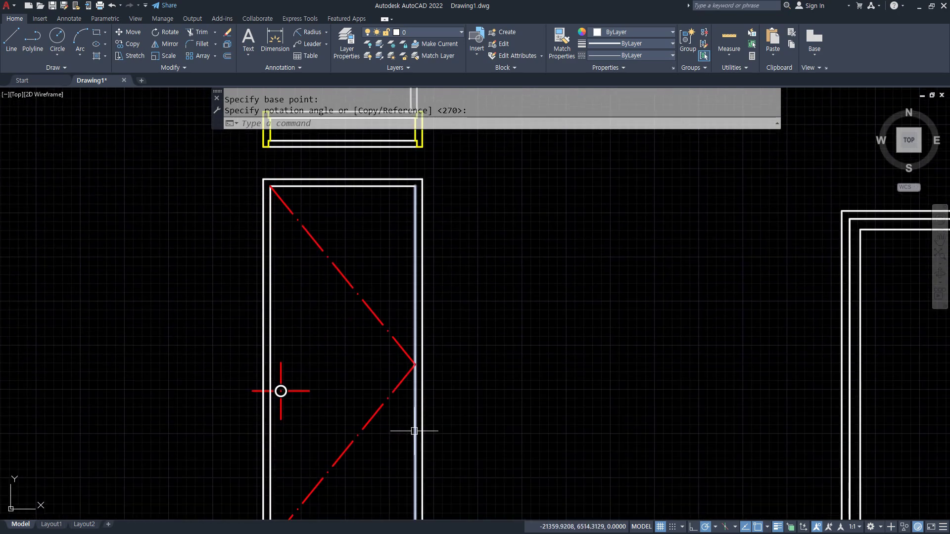
pyautogui.moveTo(357, 450); pyautogui.dragTo(374, 403, button='middle')
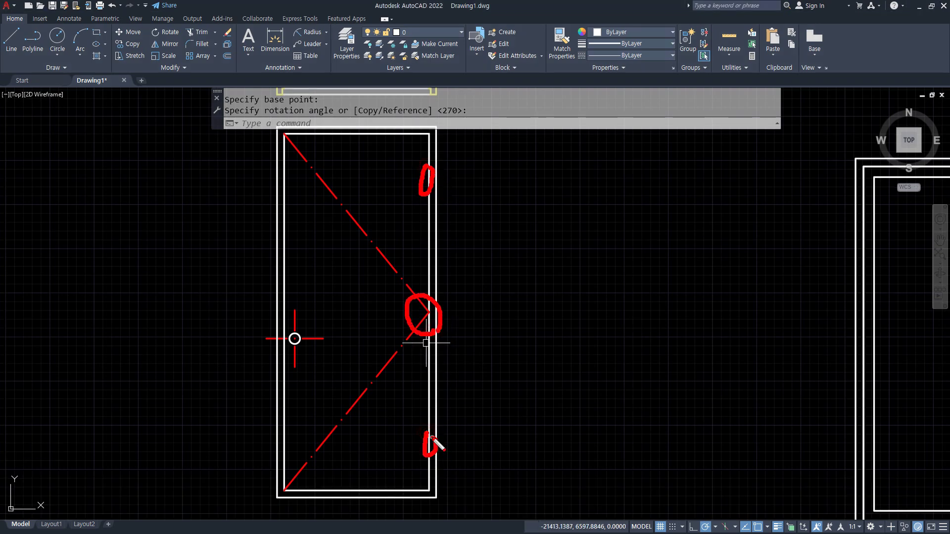
pyautogui.moveTo(304, 367)
pyautogui.mouseDown()
pyautogui.moveTo(309, 290)
pyautogui.moveTo(336, 349)
pyautogui.mouseUp()
pyautogui.moveTo(339, 177); pyautogui.dragTo(305, 402)
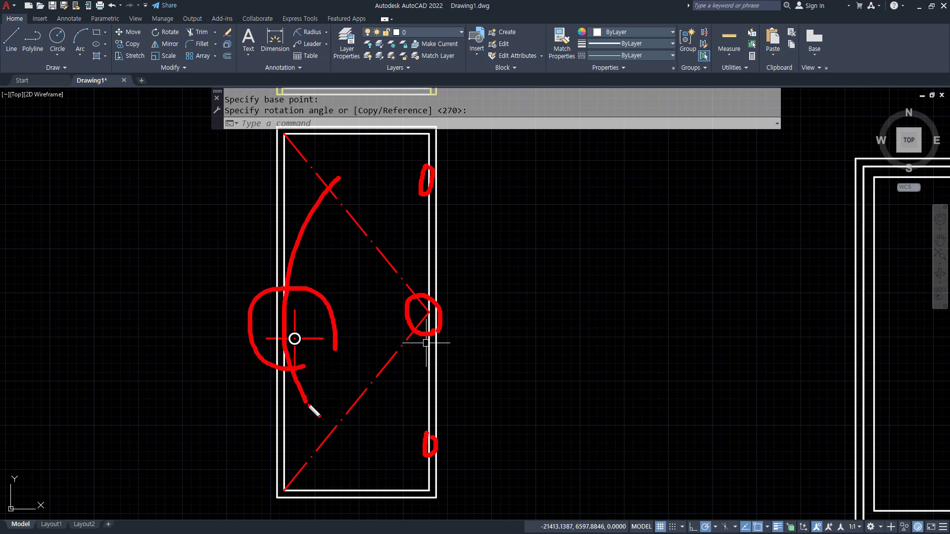
pyautogui.press('e')
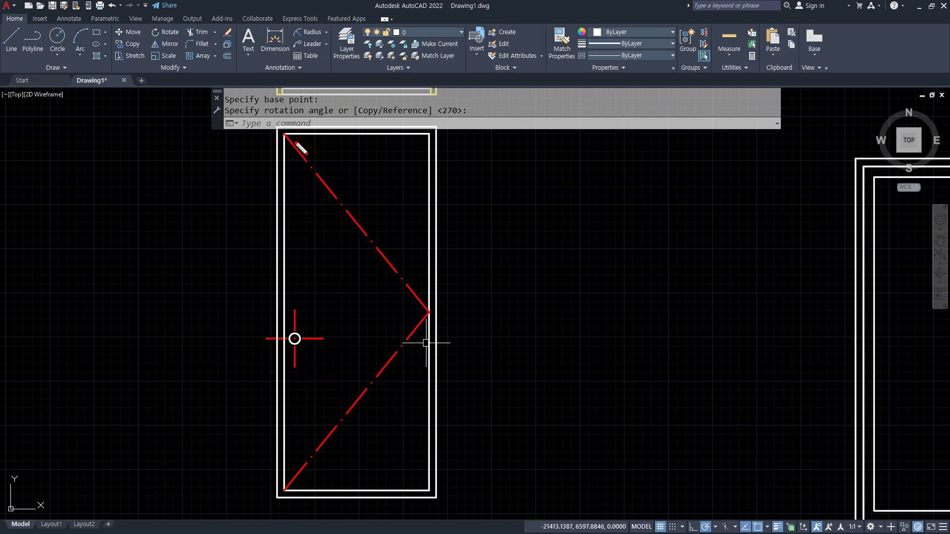
pyautogui.moveTo(284, 139)
pyautogui.mouseDown()
pyautogui.moveTo(435, 337)
pyautogui.moveTo(300, 477)
pyautogui.mouseUp()
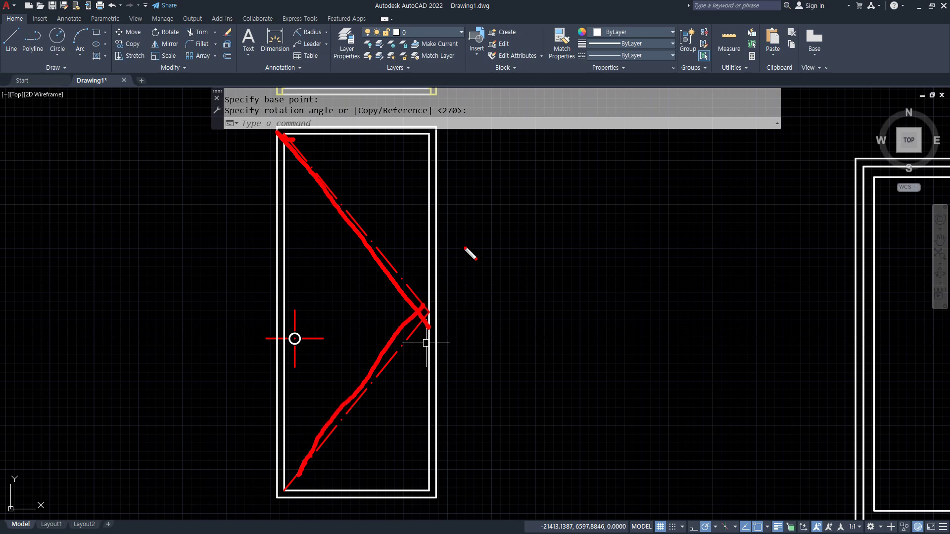
pyautogui.press('e')
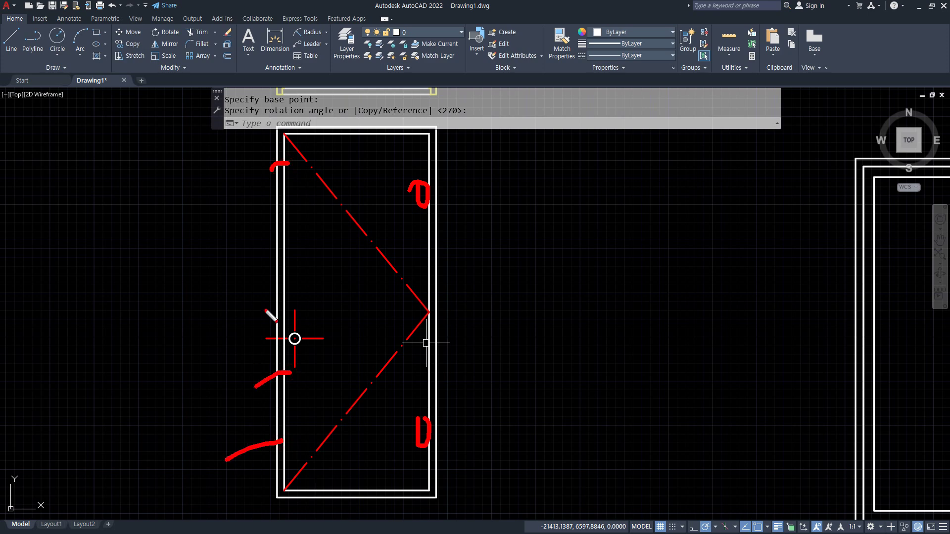
pyautogui.press('Escape')
# Examine the door leaf's hinge point and opening direction in the plan above the elevation
pyautogui.moveTo(278, 174); pyautogui.dragTo(229, 390, button='middle')
pyautogui.scroll(-2, 231, 325)
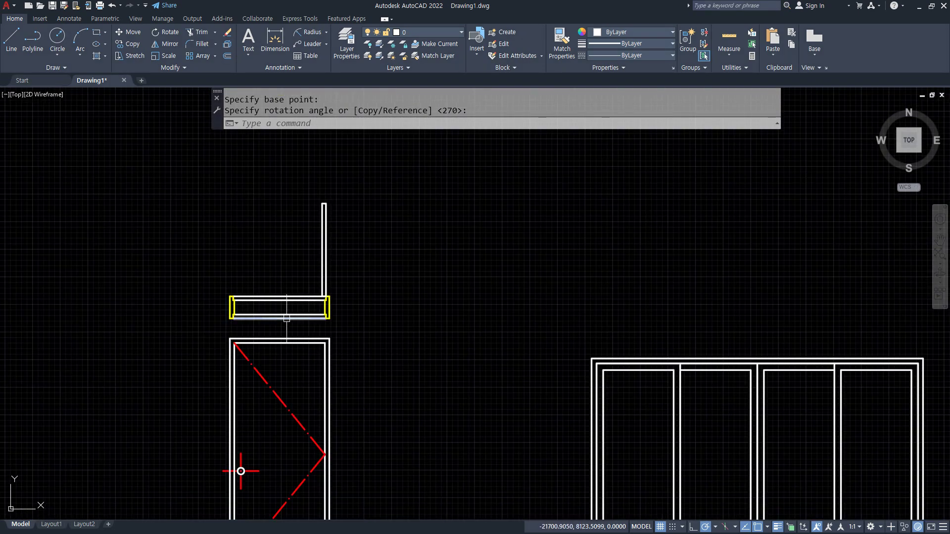
pyautogui.hotkey('ctrl', '2')
pyautogui.moveTo(346, 310); pyautogui.dragTo(333, 311)
pyautogui.moveTo(232, 309); pyautogui.dragTo(245, 245)
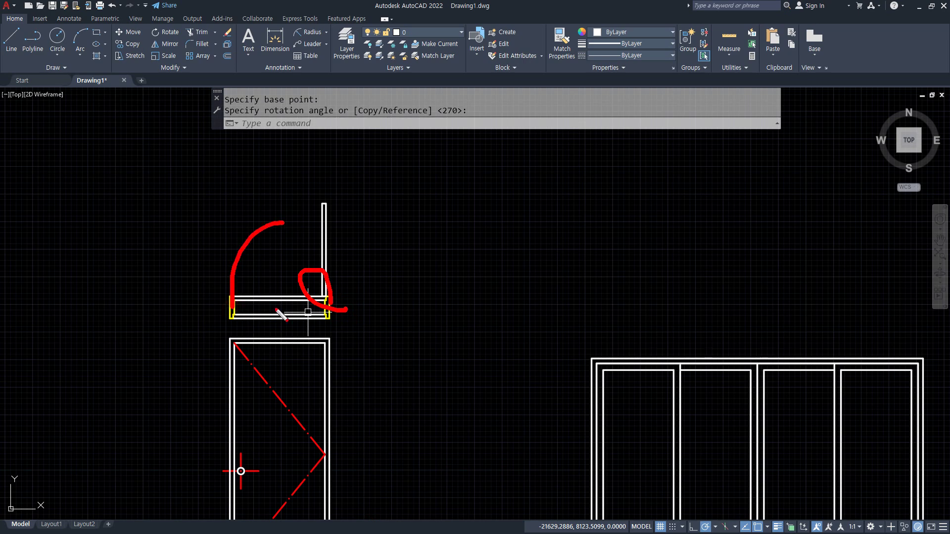
pyautogui.press('e')
pyautogui.moveTo(318, 318); pyautogui.dragTo(228, 319)
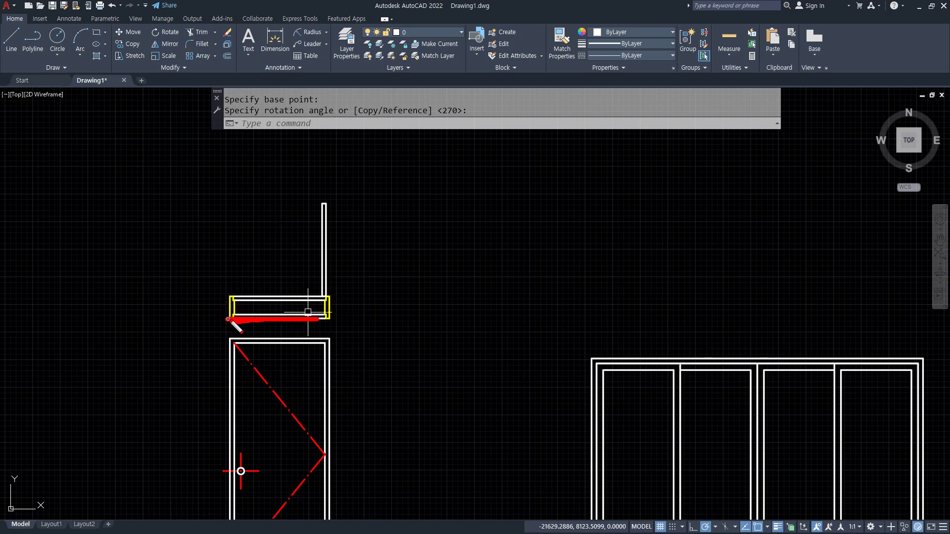
pyautogui.moveTo(323, 318); pyautogui.dragTo(321, 439)
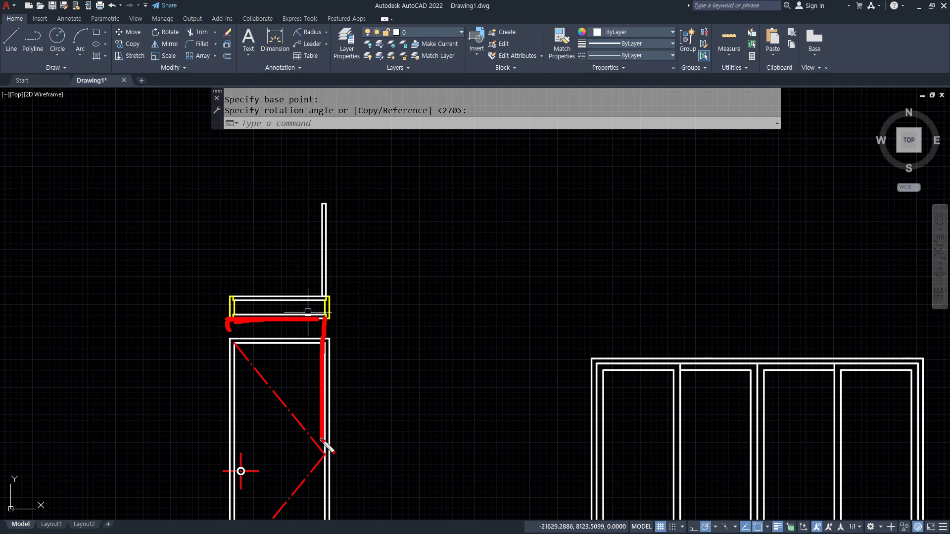
pyautogui.moveTo(356, 436)
pyautogui.mouseDown()
pyautogui.moveTo(272, 333)
pyautogui.moveTo(335, 463)
pyautogui.mouseUp()
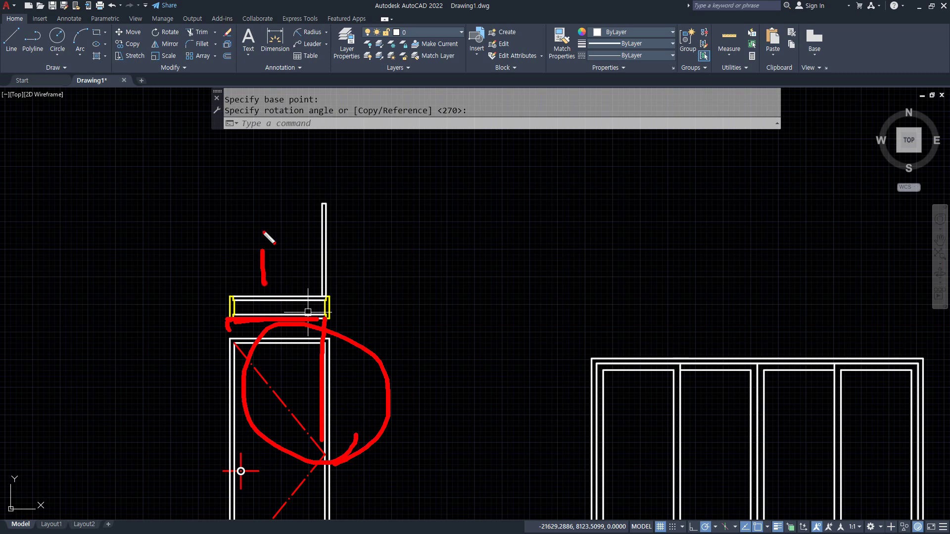
pyautogui.moveTo(265, 233); pyautogui.dragTo(259, 185)
pyautogui.press('Escape')
# Draw the door swing arc from the open leaf's upper right corner, centred on its hinge corner, to the left jamb's upper rebate corner
pyautogui.scroll(2, 258, 278)
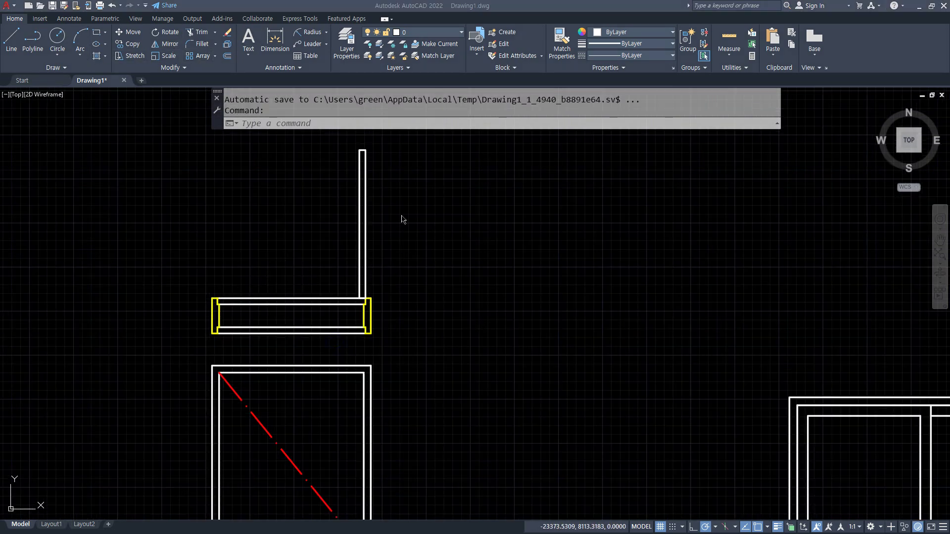
pyautogui.scroll(2, 402, 219)
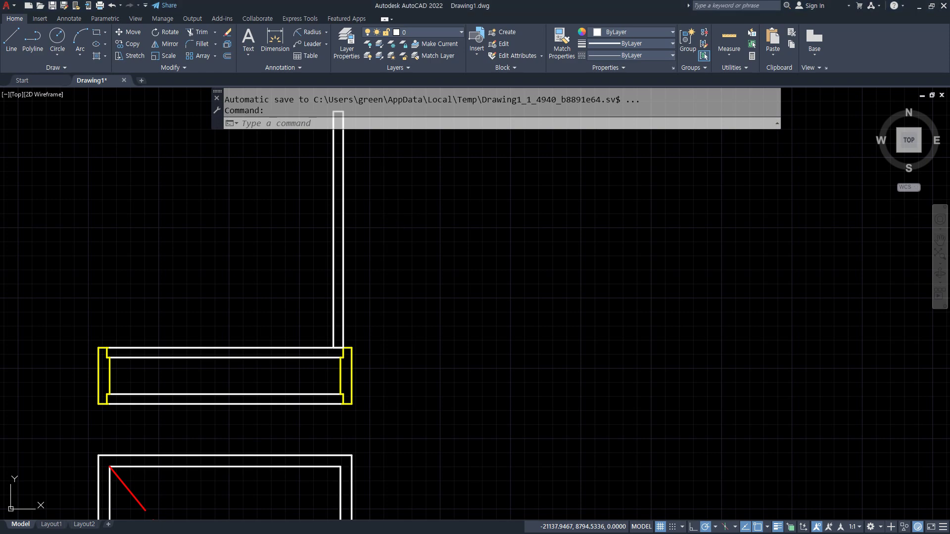
pyautogui.click(81, 54)
pyautogui.click(96, 94)
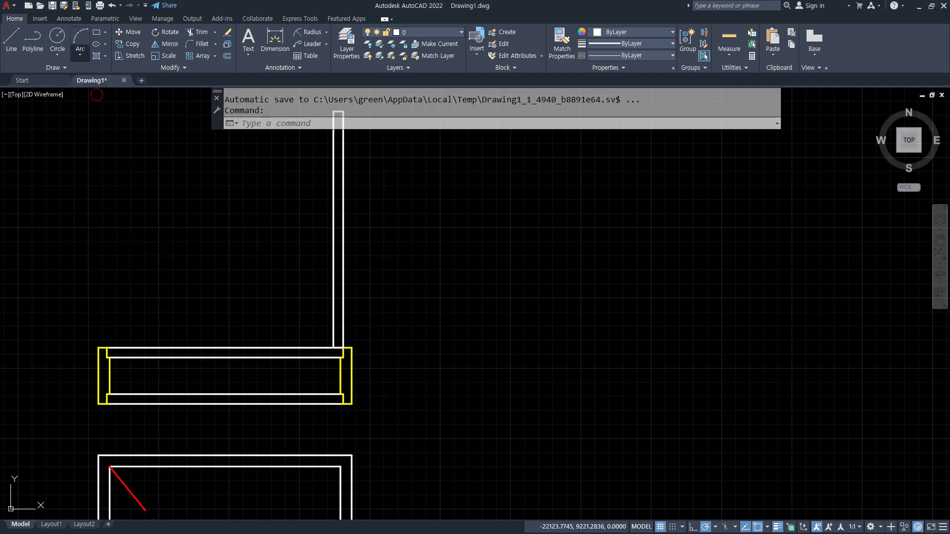
pyautogui.moveTo(302, 178); pyautogui.dragTo(325, 285, button='middle')
pyautogui.scroll(6, 360, 209)
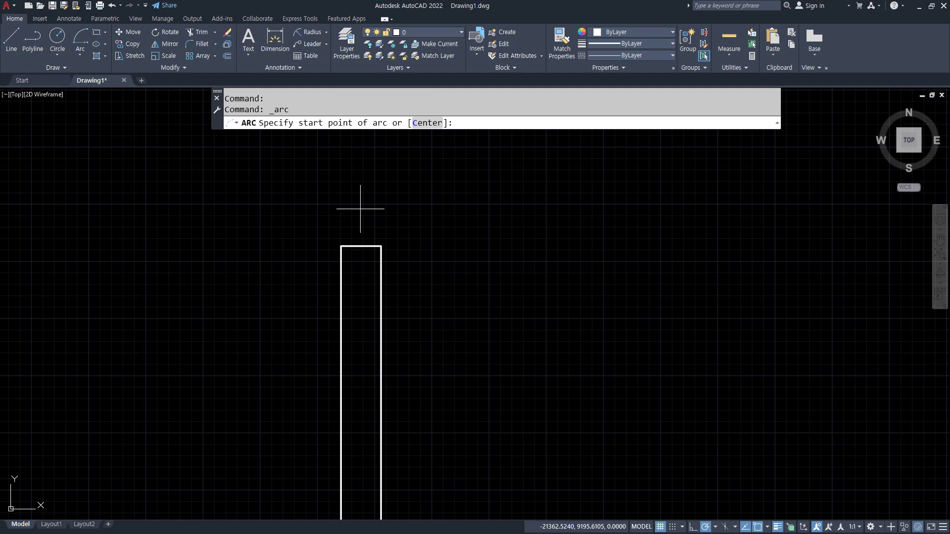
pyautogui.click(381, 246)
pyautogui.scroll(-7, 309, 262)
pyautogui.moveTo(311, 387); pyautogui.dragTo(316, 315, button='middle')
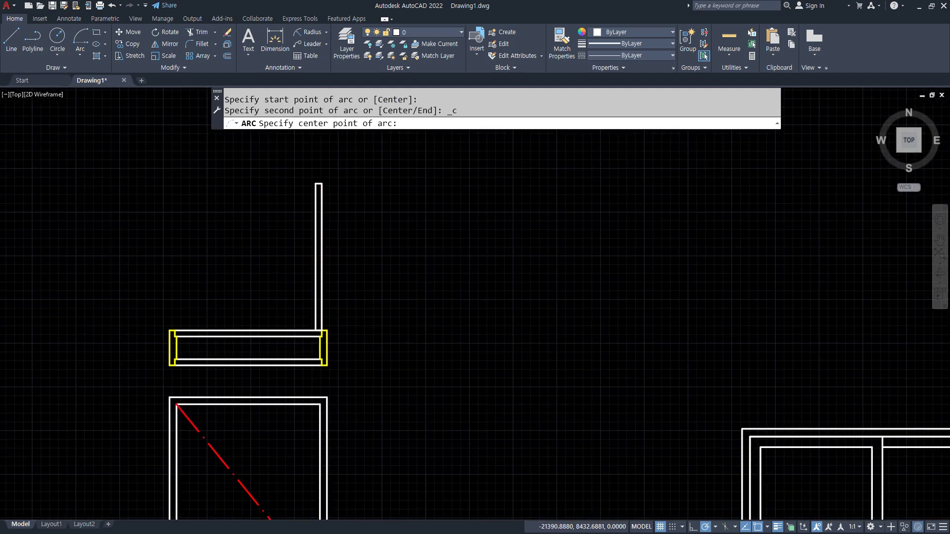
pyautogui.scroll(7, 315, 317)
pyautogui.click(359, 400)
pyautogui.scroll(-2, 174, 302)
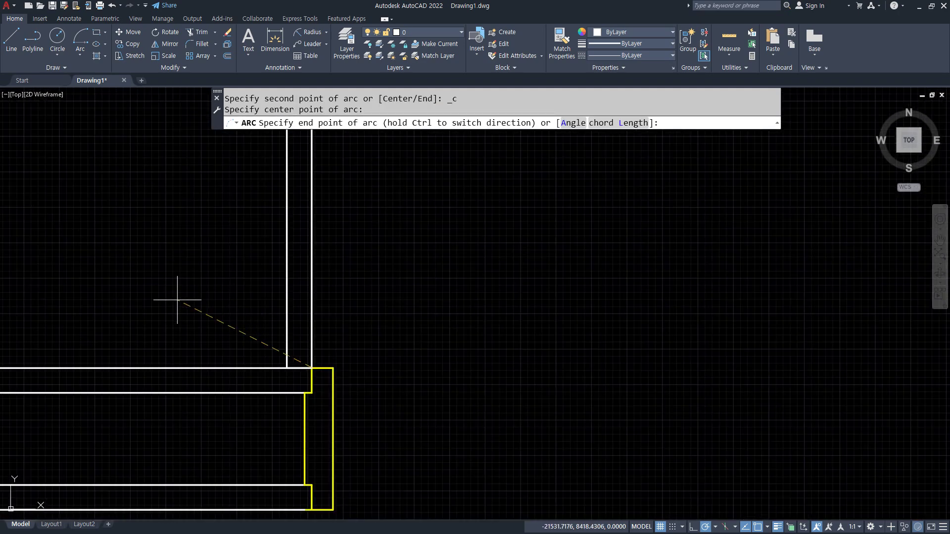
pyautogui.scroll(-3, 470, 278)
pyautogui.scroll(3, 199, 316)
pyautogui.click(179, 334)
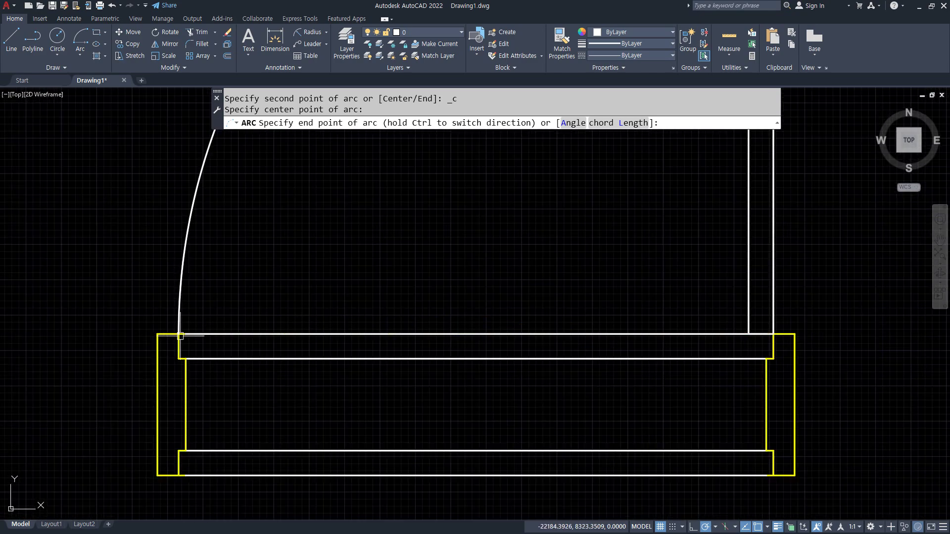
# Match the properties of the elevation's red dash-dot opening line onto the door swing arc
pyautogui.scroll(-6, 234, 314)
pyautogui.moveTo(317, 316); pyautogui.dragTo(346, 246, button='middle')
pyautogui.write('ma')
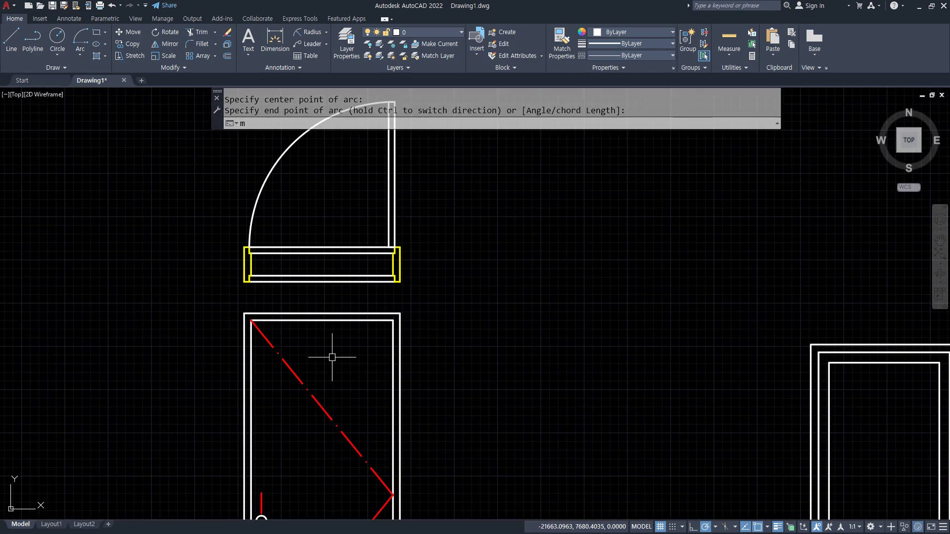
pyautogui.press('Return')
pyautogui.click(287, 365)
pyautogui.moveTo(337, 202); pyautogui.dragTo(352, 293, button='middle')
pyautogui.press('Return')
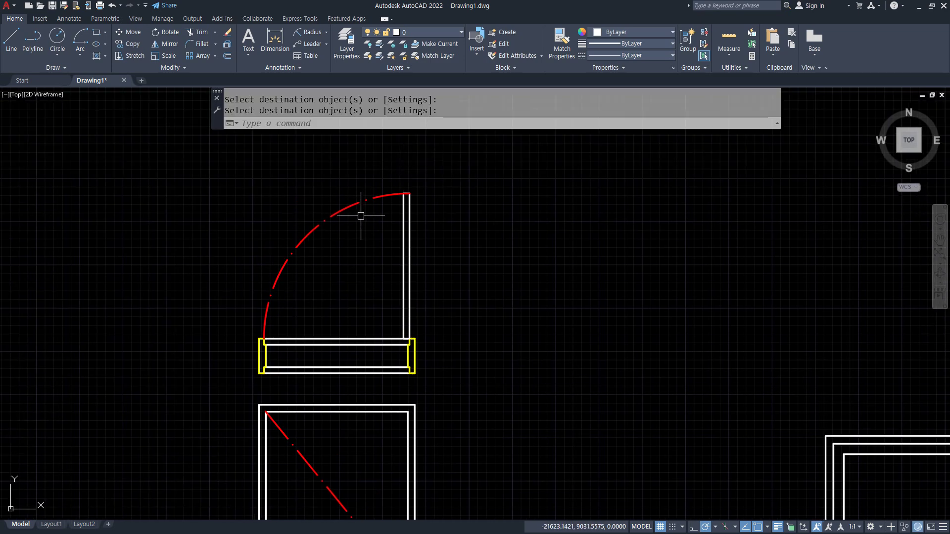
# Set the linetype scale of the red door swing arc in the plan to 1
pyautogui.hotkey('ctrl', '1')
pyautogui.click(339, 212)
pyautogui.click(318, 229)
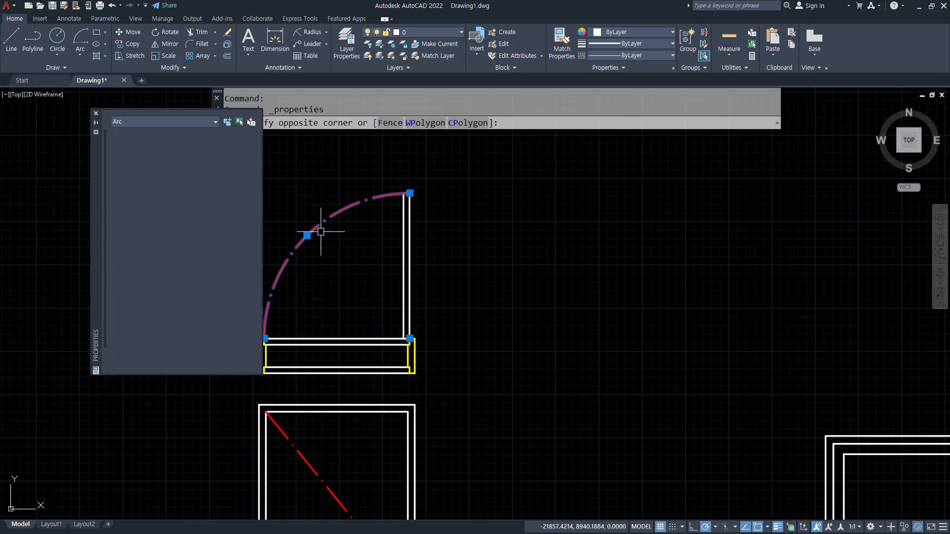
pyautogui.click(220, 171)
pyautogui.write('1')
pyautogui.press('Return')
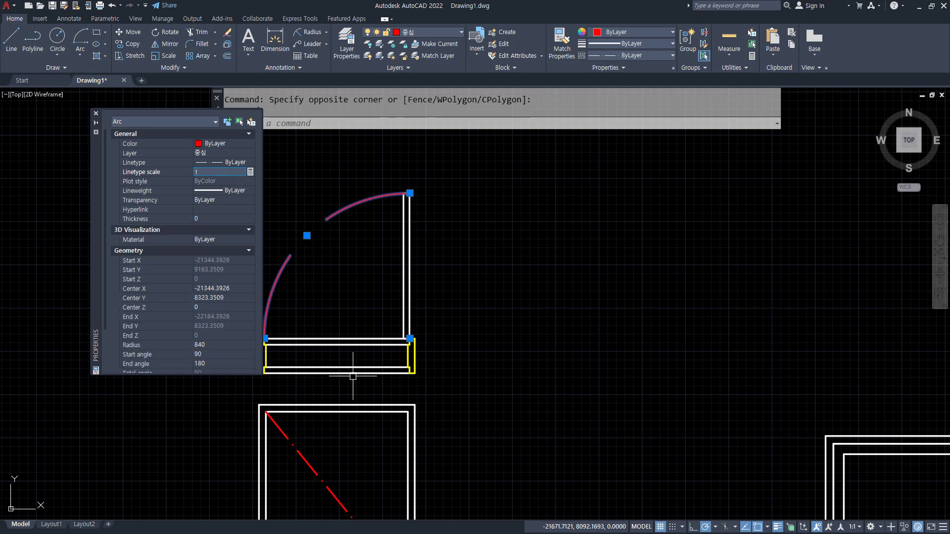
pyautogui.press('Escape')
pyautogui.click(96, 115)
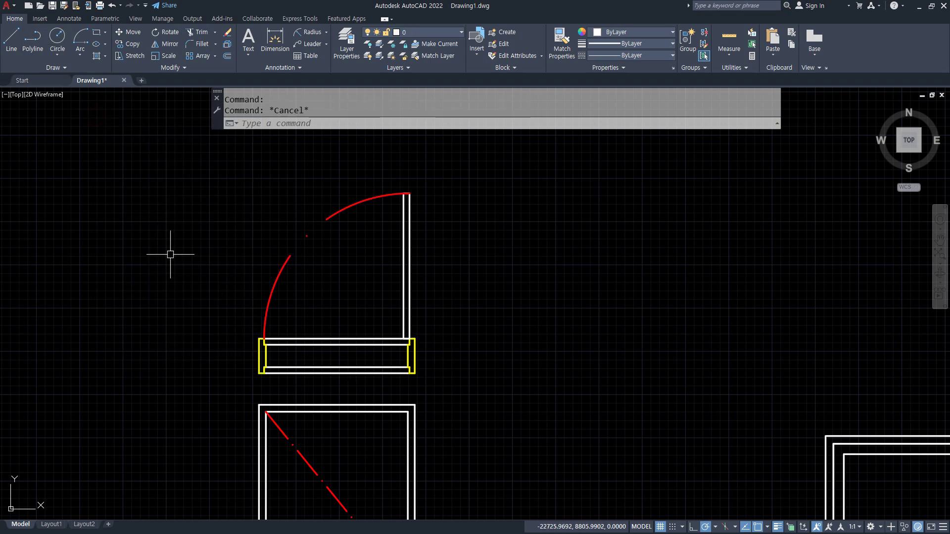
# Match the properties of the swing arc onto the upper red opening line in the door elevation
pyautogui.write('ma')
pyautogui.press('Return')
pyautogui.click(275, 291)
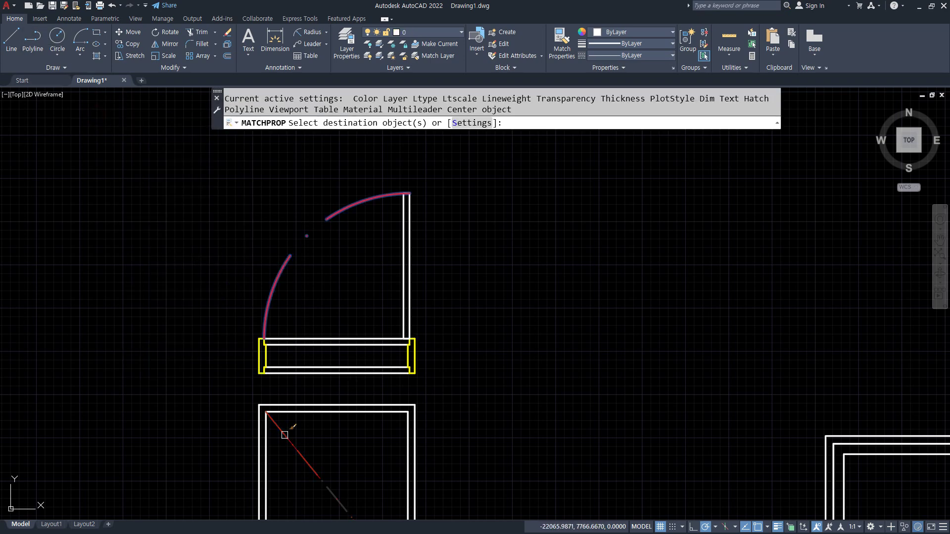
pyautogui.press('Return')
pyautogui.scroll(-2, 266, 396)
pyautogui.moveTo(266, 395); pyautogui.dragTo(277, 288, button='middle')
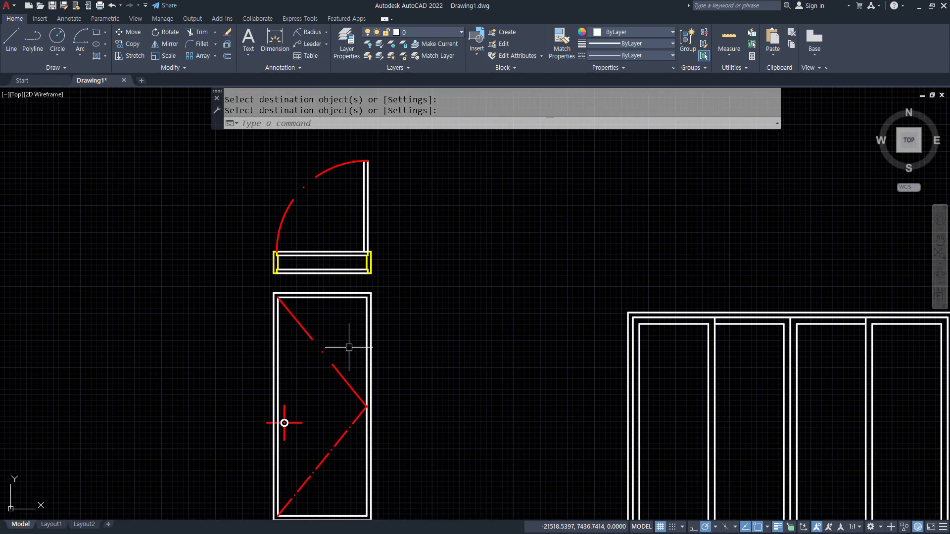
# Copy the complete door plan and elevation horizontally to the left of the original
pyautogui.moveTo(405, 266); pyautogui.dragTo(447, 225, button='middle')
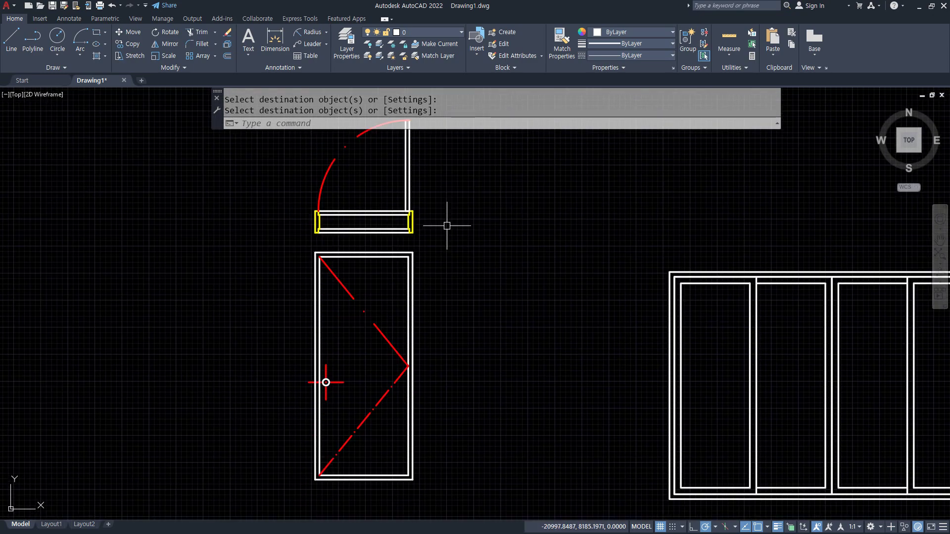
pyautogui.write('cp')
pyautogui.press('Return')
pyautogui.click(451, 486)
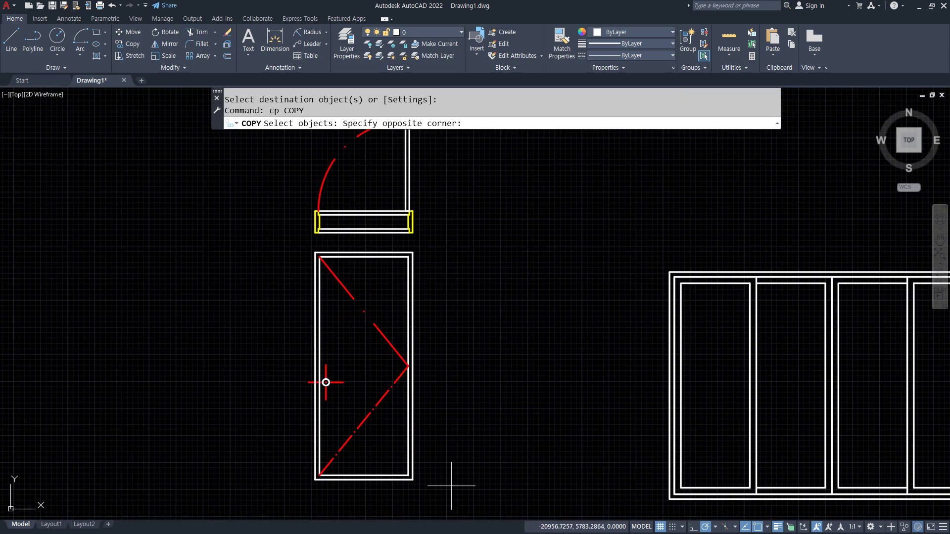
pyautogui.click(190, 179)
pyautogui.scroll(-2, 188, 182)
pyautogui.click(358, 156)
pyautogui.click(319, 138)
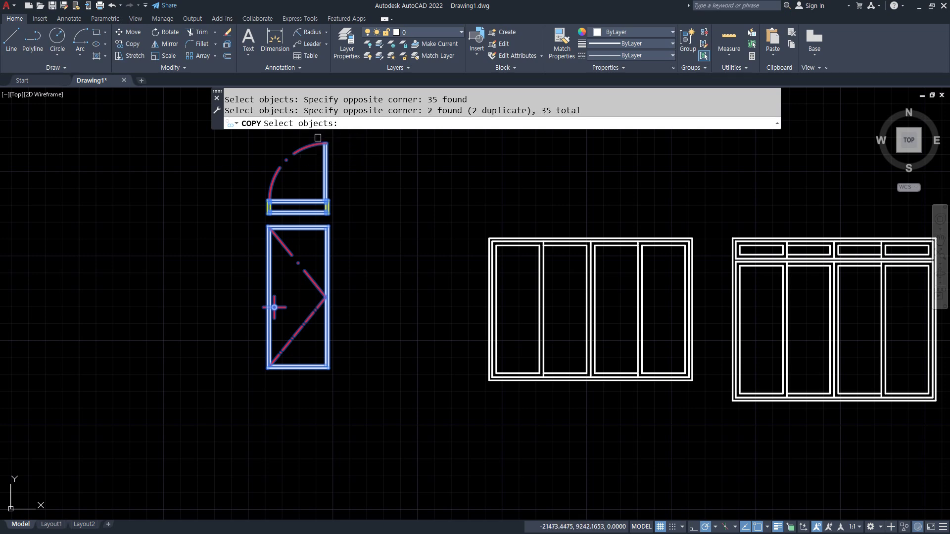
pyautogui.press('Return')
pyautogui.click(358, 207)
pyautogui.click(223, 207)
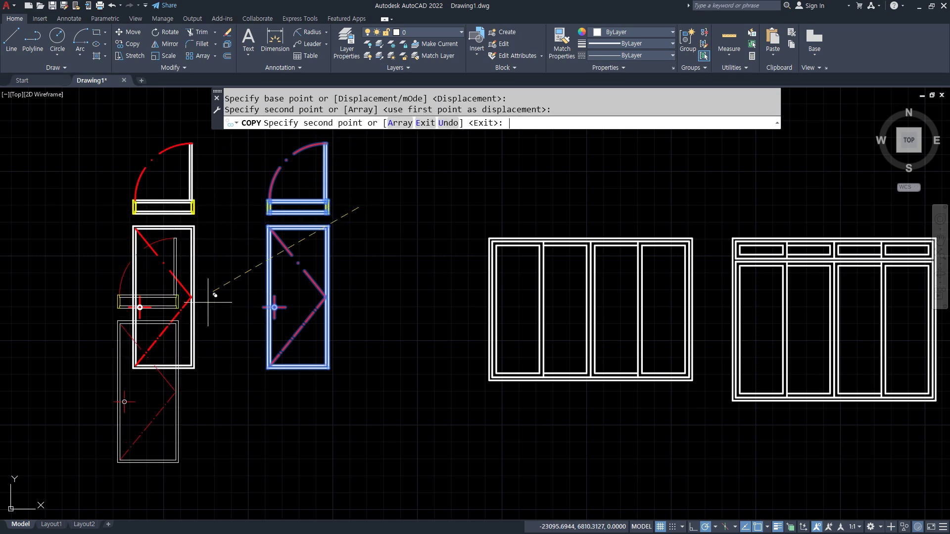
pyautogui.press('Return')
pyautogui.scroll(2, 186, 371)
pyautogui.press('Escape')
# Extend both inner vertical frame lines of the copied door elevation down to the outer bottom line
pyautogui.scroll(3, 144, 335)
pyautogui.scroll(-2, 195, 384)
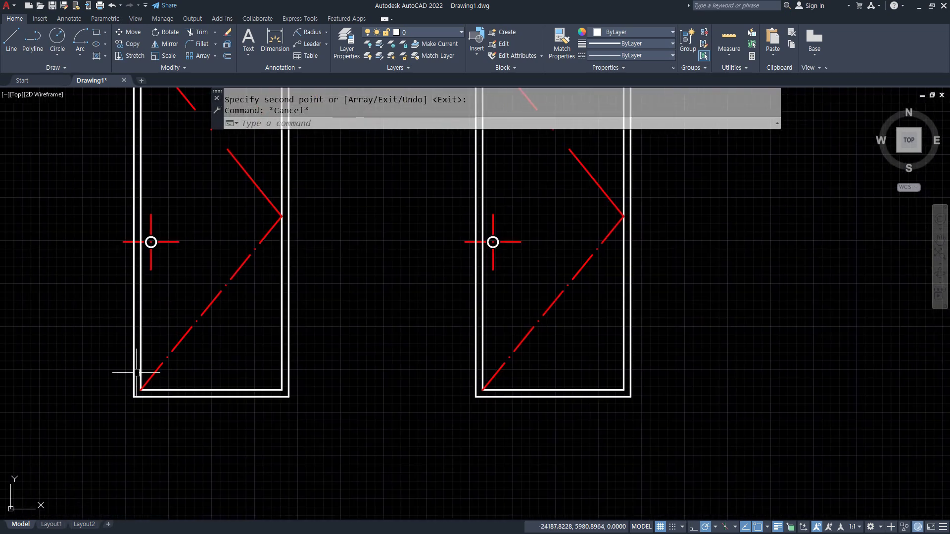
pyautogui.scroll(2, 198, 395)
pyautogui.click(213, 365)
pyautogui.click(201, 416)
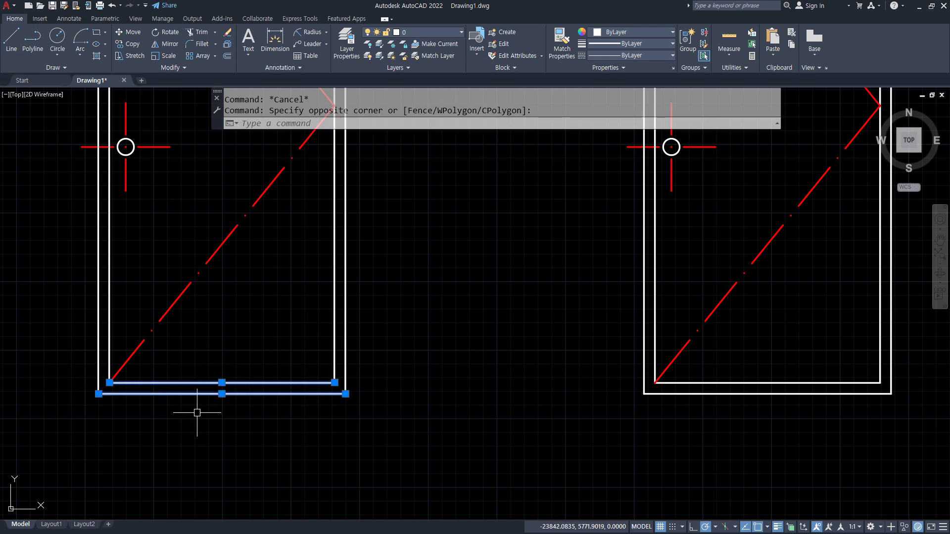
pyautogui.press('Escape')
pyautogui.write('ex')
pyautogui.press('Return')
pyautogui.click(335, 360)
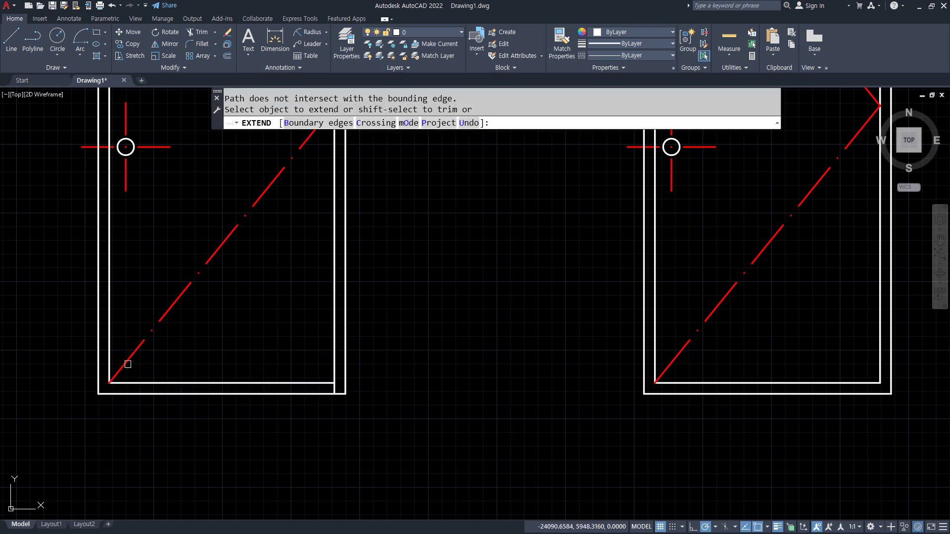
pyautogui.click(110, 364)
pyautogui.press('Return')
# Trim the two bottom frame lines between the side frames of the copied elevation
pyautogui.write('tr')
pyautogui.press('Return')
pyautogui.click(232, 357)
pyautogui.click(210, 432)
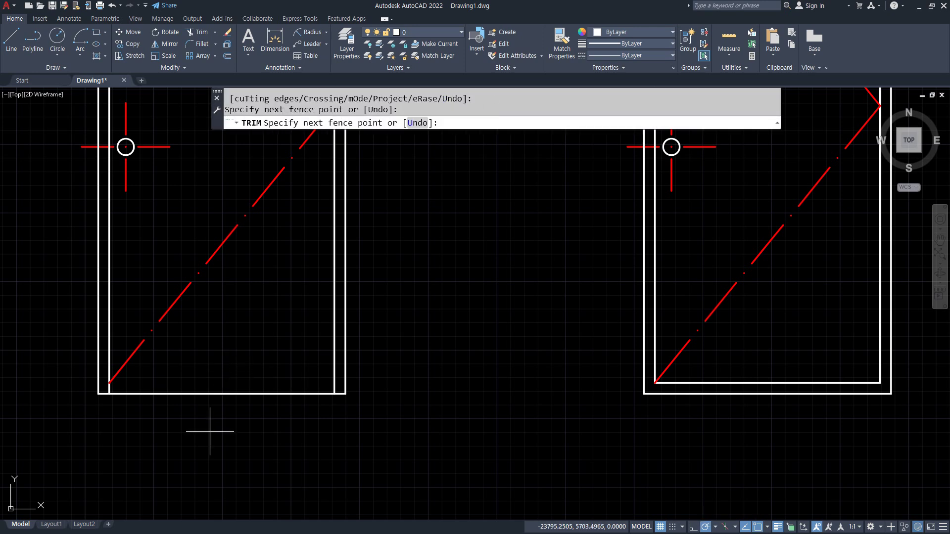
pyautogui.press('Return')
pyautogui.press('Return')
# Stretch the lower end of the copied elevation's red opening line to the left frame's inner bottom corner
pyautogui.click(115, 380)
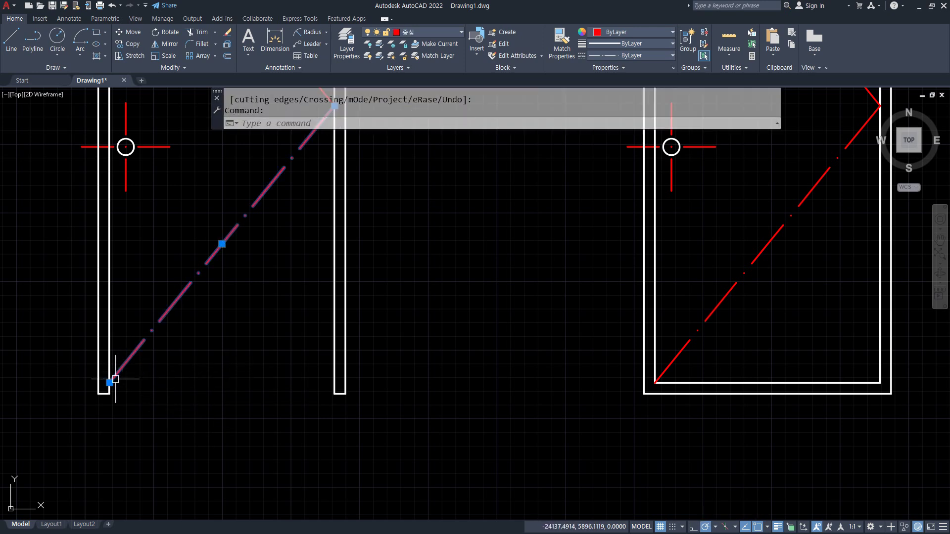
pyautogui.click(110, 382)
pyautogui.click(110, 392)
# Move the shared vertex of the copied elevation's two red opening lines to the midpoint of the right frame's inner line
pyautogui.moveTo(181, 357); pyautogui.dragTo(168, 453, button='middle')
pyautogui.click(292, 157)
pyautogui.click(279, 168)
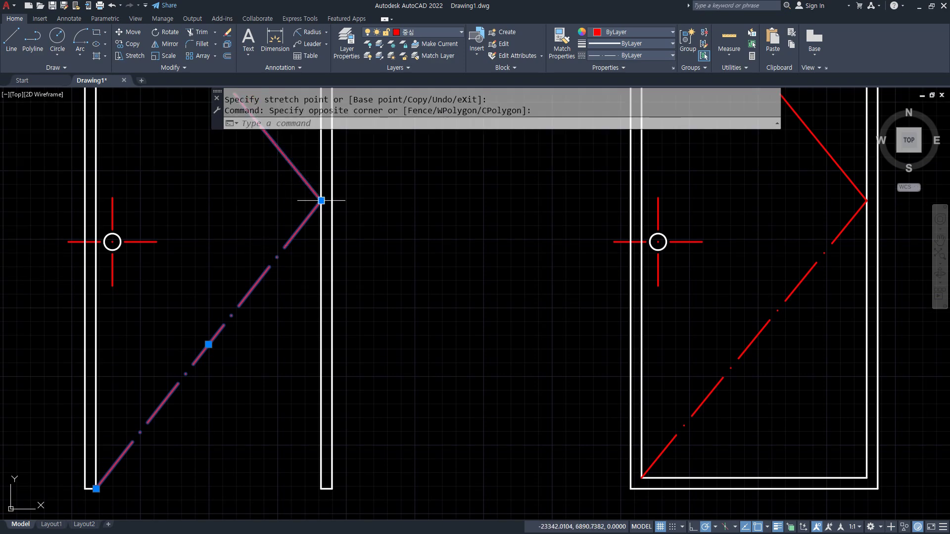
pyautogui.click(321, 201)
pyautogui.write('mid')
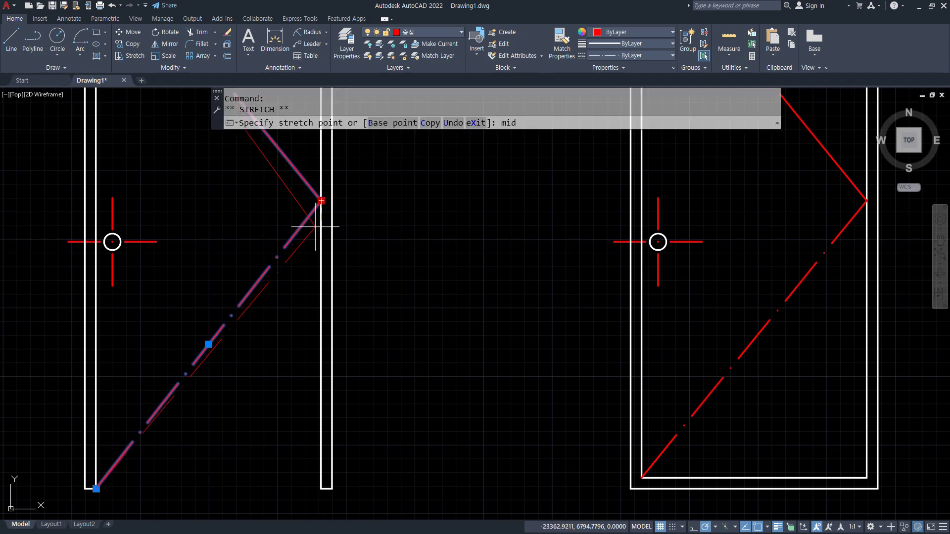
pyautogui.press('space')
pyautogui.click(307, 244)
pyautogui.press('Escape')
pyautogui.scroll(-2, 241, 240)
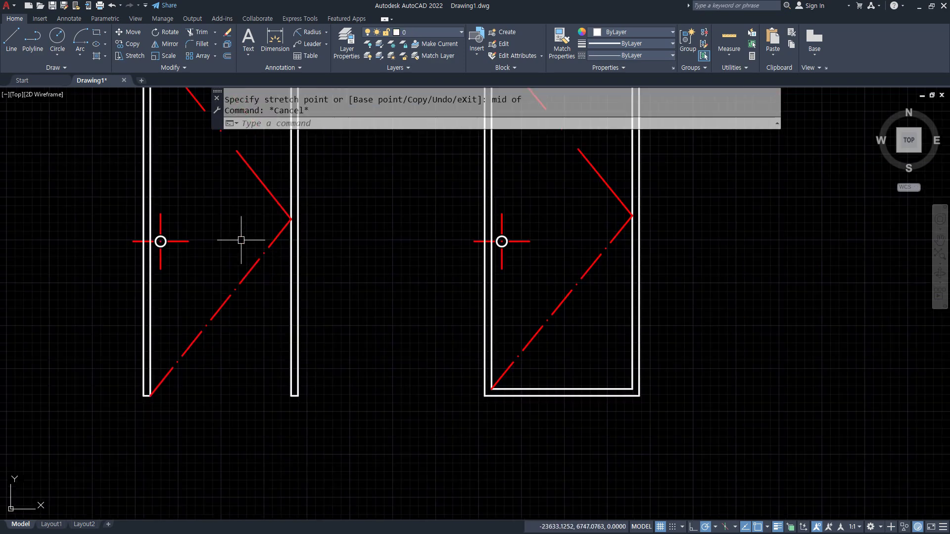
# Trim all the white horizontal lines between the two yellow jambs in the copied door plan
pyautogui.moveTo(215, 199); pyautogui.dragTo(203, 371, button='middle')
pyautogui.scroll(3, 181, 252)
pyautogui.moveTo(236, 226); pyautogui.dragTo(240, 287, button='middle')
pyautogui.write('tr')
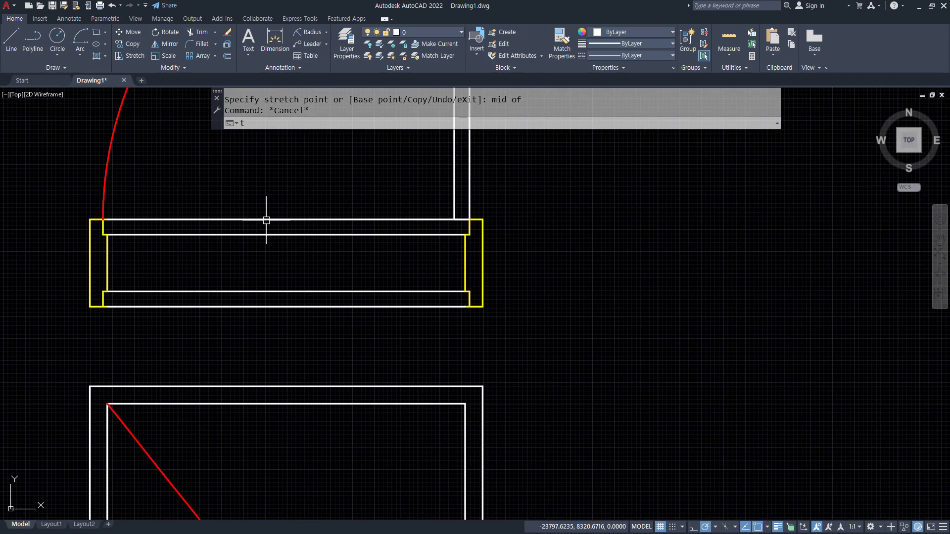
pyautogui.press('space')
pyautogui.moveTo(267, 187); pyautogui.dragTo(271, 322)
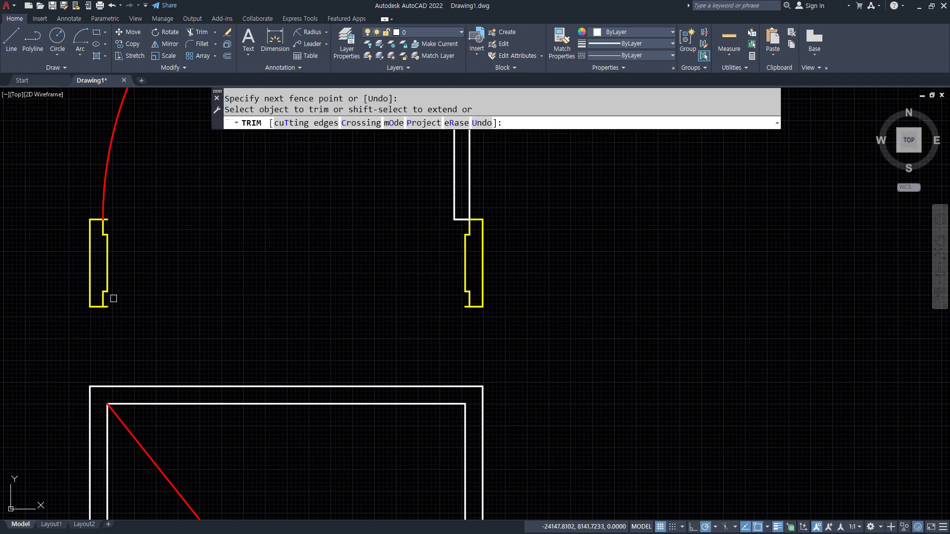
pyautogui.scroll(2, 106, 315)
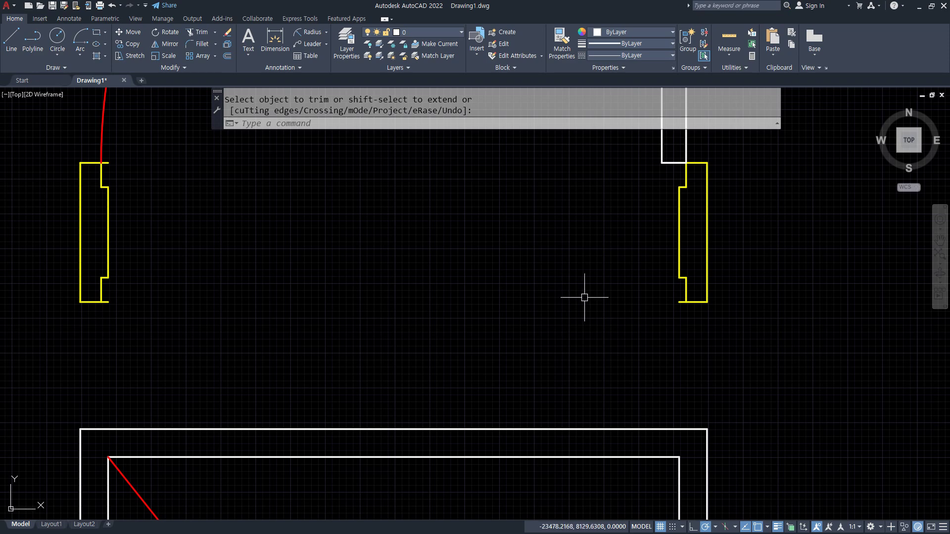
pyautogui.press('space')
pyautogui.click(680, 302)
pyautogui.press('Escape')
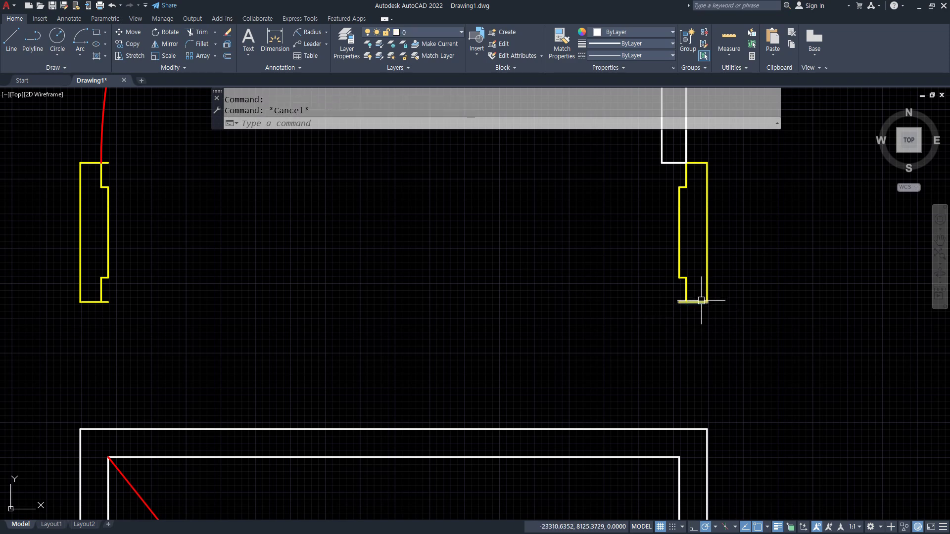
# Fillet the lower edges of both jambs in the copied plan to their rebate lines with radius 0
pyautogui.write('f')
pyautogui.press('space')
pyautogui.click(686, 292)
pyautogui.press('space')
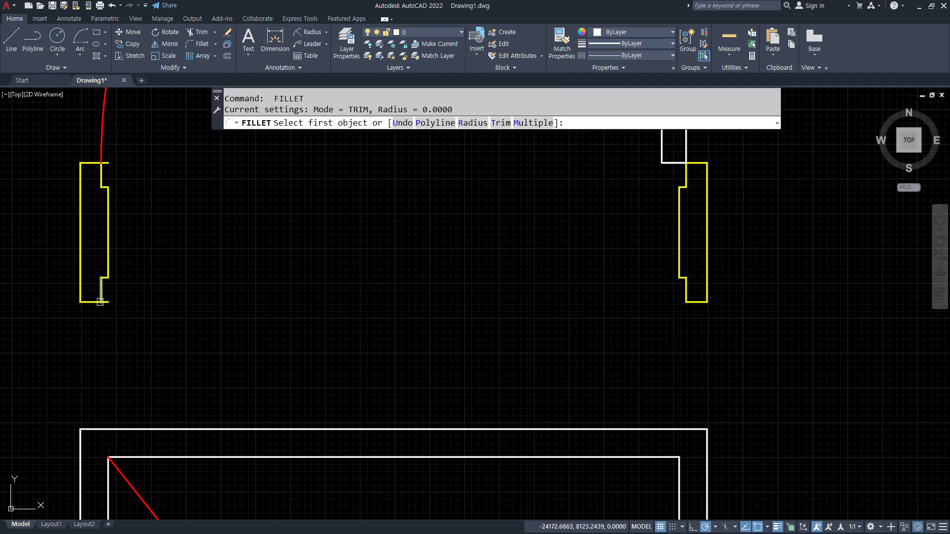
pyautogui.click(89, 302)
pyautogui.click(101, 292)
# Try to fillet the copied plan's left jamb between its upper edge and its inner face
pyautogui.press('space')
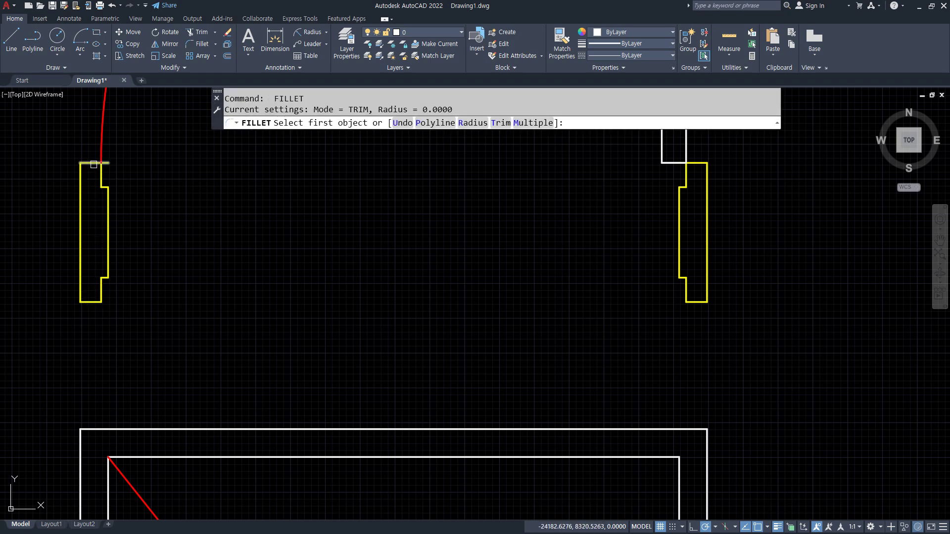
pyautogui.click(98, 163)
pyautogui.press('Escape')
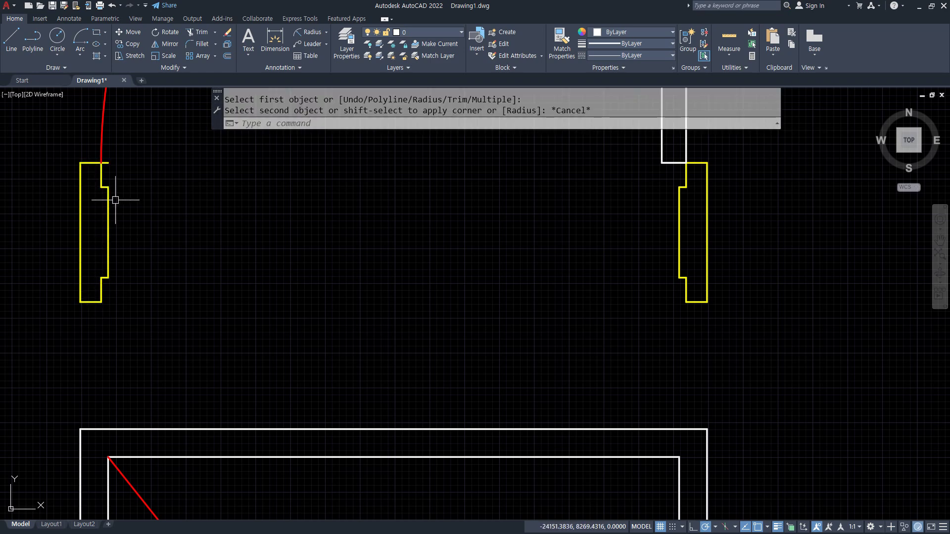
pyautogui.press('space')
pyautogui.click(108, 196)
pyautogui.click(89, 162)
pyautogui.press('space')
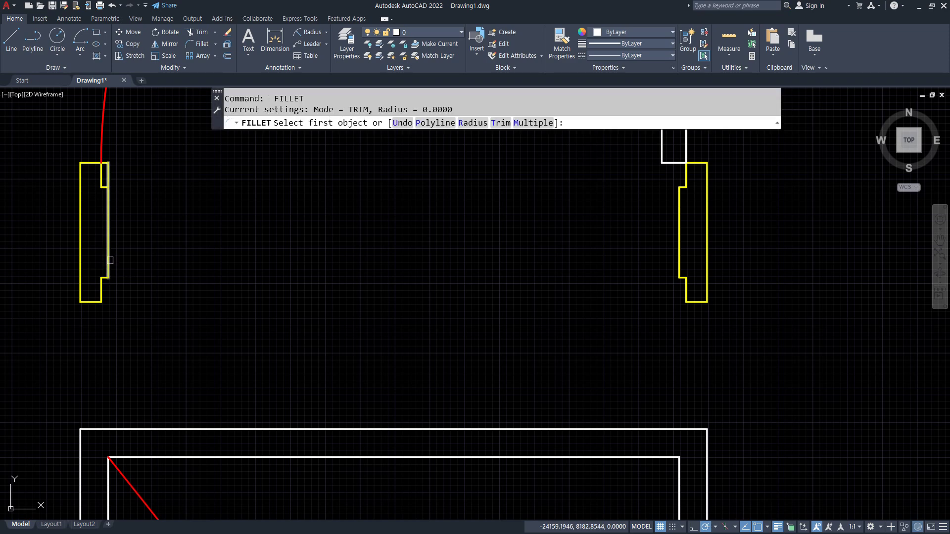
pyautogui.hotkey('ctrl', 'z')
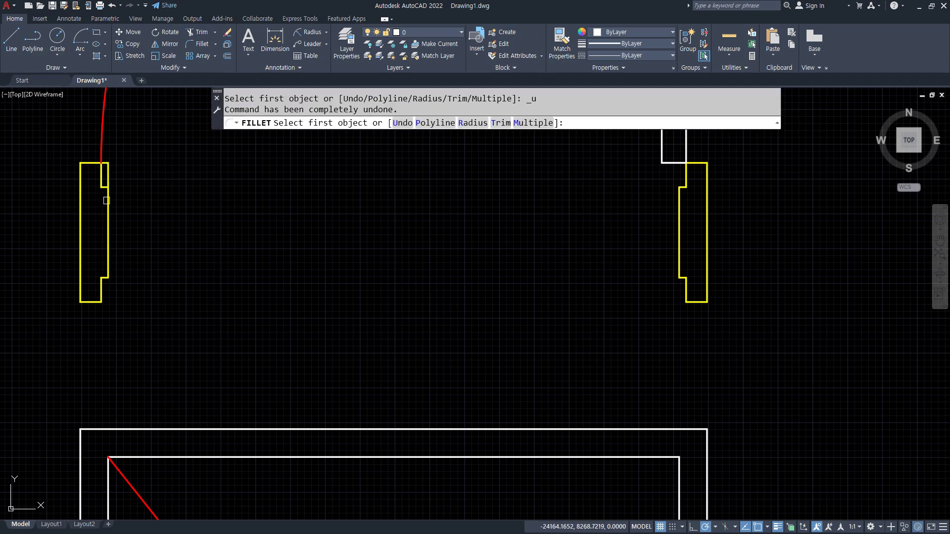
# Fillet the left jamb's upper edge to the rebate's vertical line and the rebate's short horizontal line to the inner face, with radius 0
pyautogui.click(90, 162)
pyautogui.click(107, 198)
pyautogui.scroll(4, 104, 190)
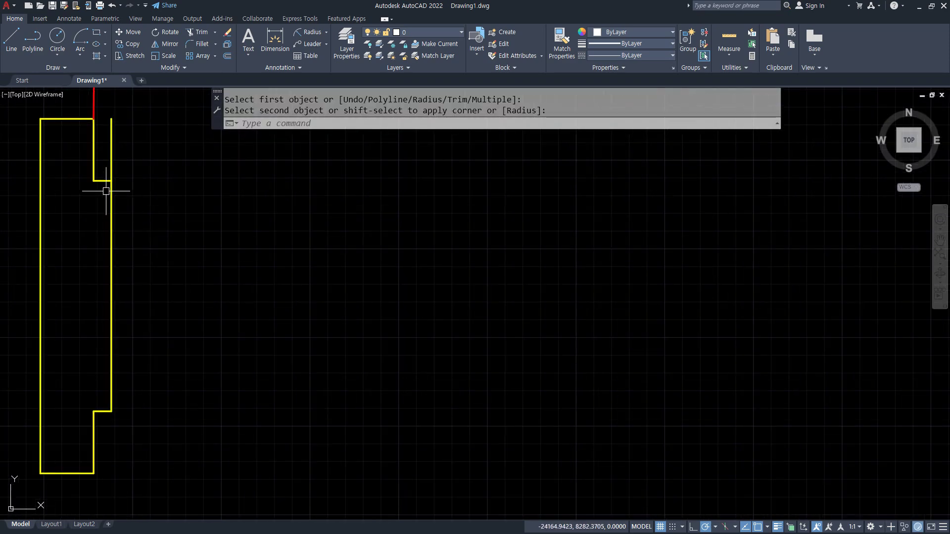
pyautogui.press('space')
pyautogui.click(102, 182)
pyautogui.click(110, 223)
pyautogui.scroll(-8, 178, 335)
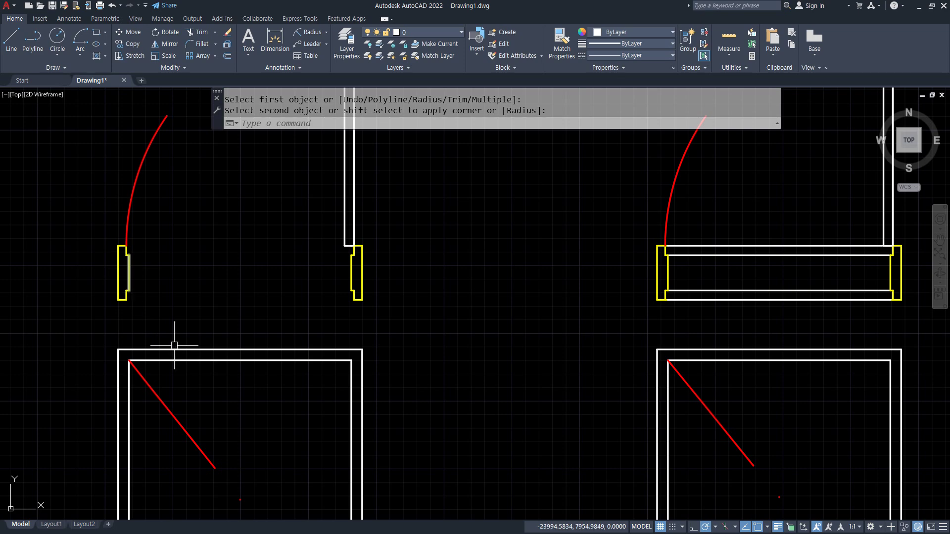
pyautogui.scroll(2, 140, 313)
pyautogui.write('l')
pyautogui.press('space')
pyautogui.click(104, 283)
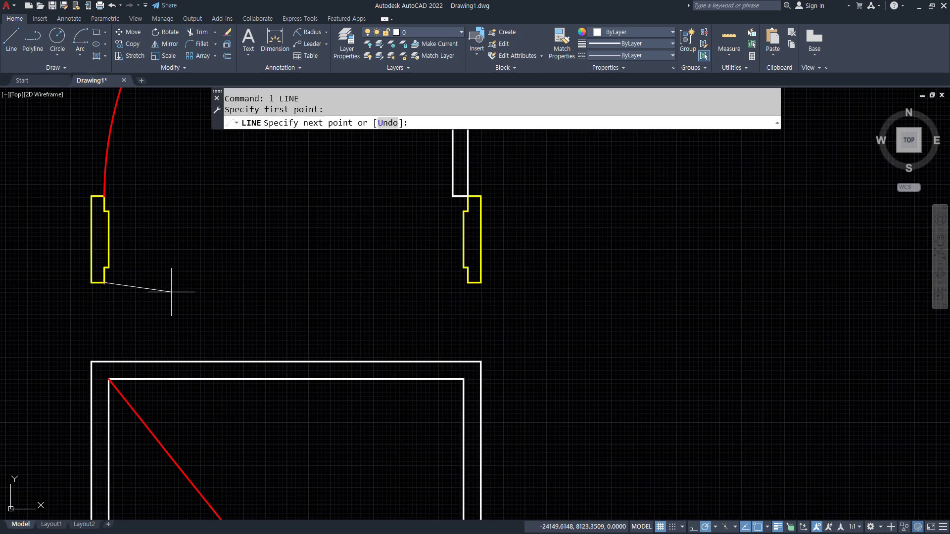
pyautogui.press('Escape')
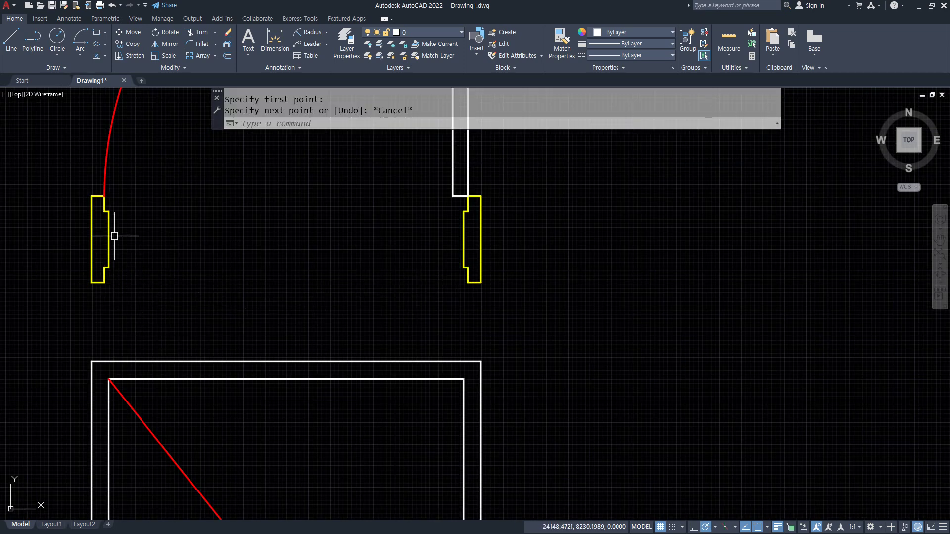
# Draw a diagonal line across the left jamb's lower rebate, from the inner face's lower end to the bottom edge's inner end
pyautogui.scroll(6, 106, 275)
pyautogui.scroll(-3, 116, 282)
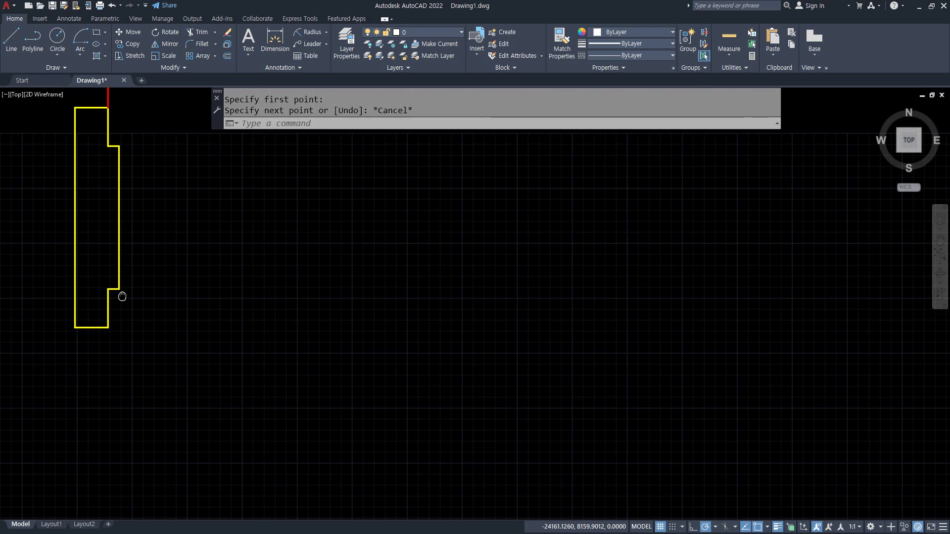
pyautogui.write('l')
pyautogui.press('Return')
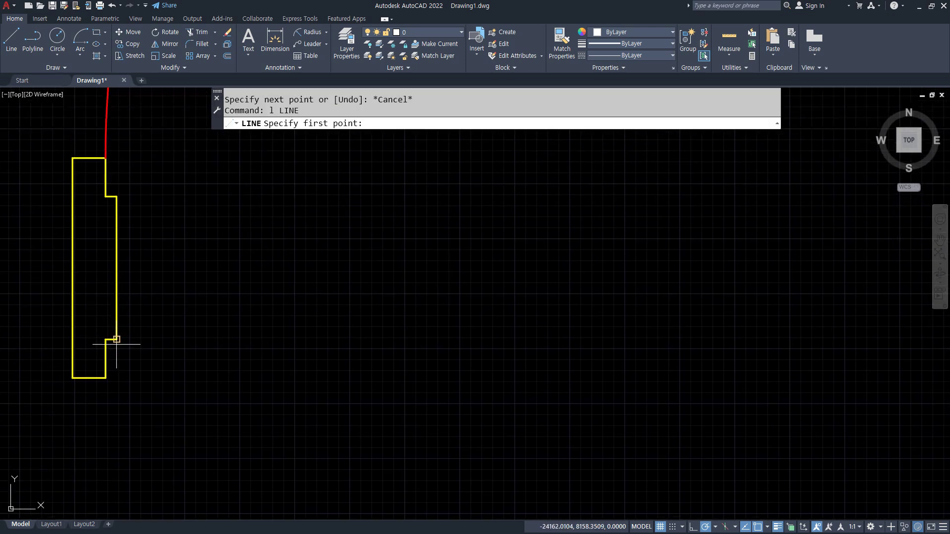
pyautogui.click(117, 339)
pyautogui.click(117, 340)
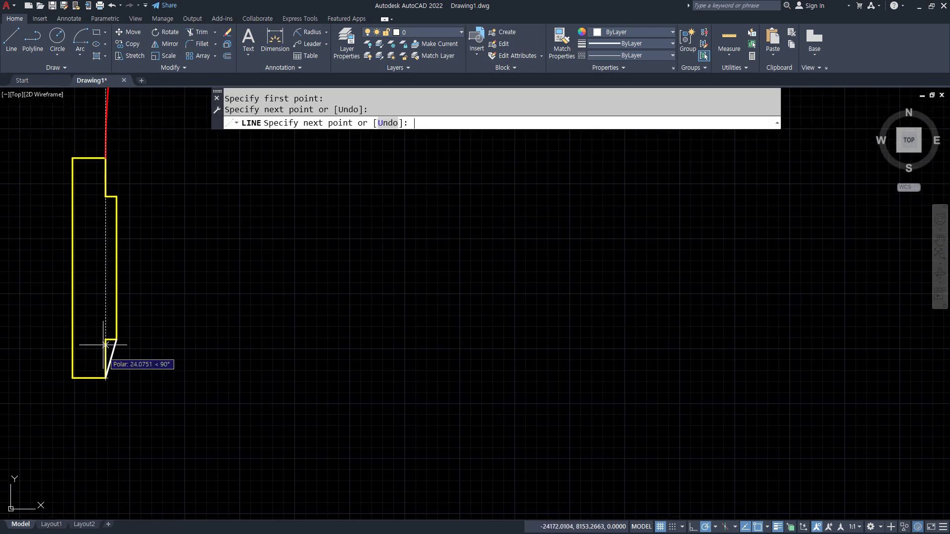
pyautogui.press('Return')
# Erase the diagonal line and the two lower rebate lines of the left jamb in the copied plan
pyautogui.click(94, 315)
pyautogui.click(141, 382)
pyautogui.write('e')
pyautogui.press('Return')
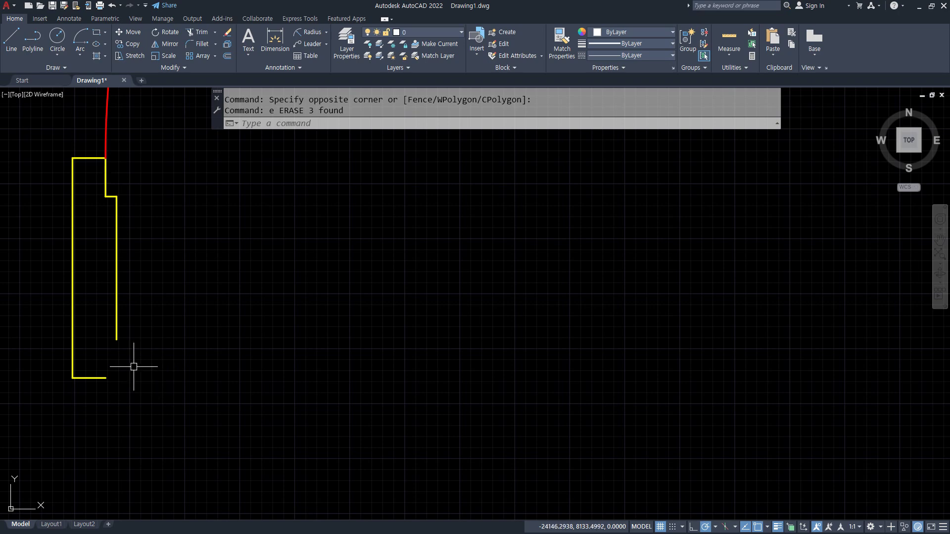
# Draw a diagonal line on the copied plan's left jamb, from the inner face's lower end to the bottom edge's inner end
pyautogui.write('l')
pyautogui.press('Return')
pyautogui.click(117, 340)
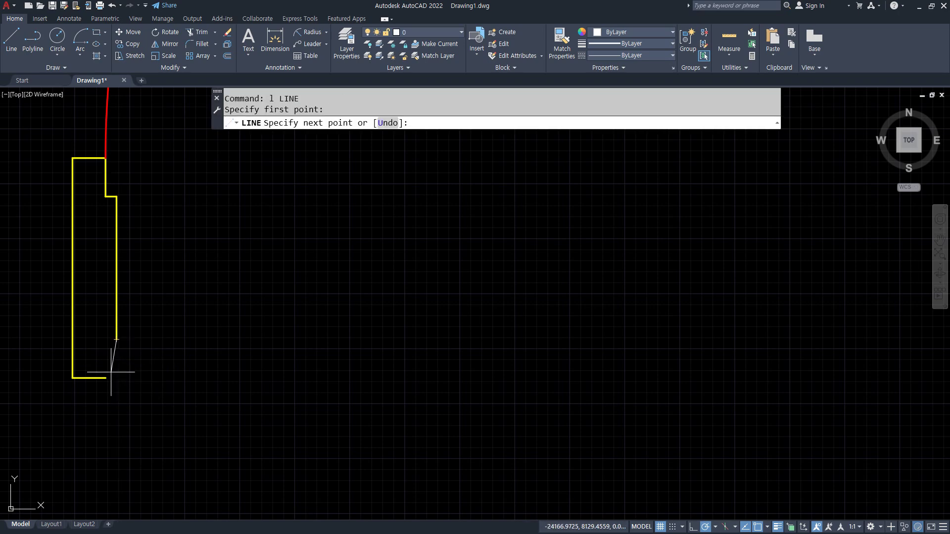
pyautogui.click(107, 378)
# Draw a matching diagonal line across the right jamb's lower rebate, from the inner face's lower end to the bottom edge's inner end
pyautogui.scroll(-1, 348, 371)
pyautogui.moveTo(498, 369); pyautogui.dragTo(69, 371, button='middle')
pyautogui.scroll(2, 331, 388)
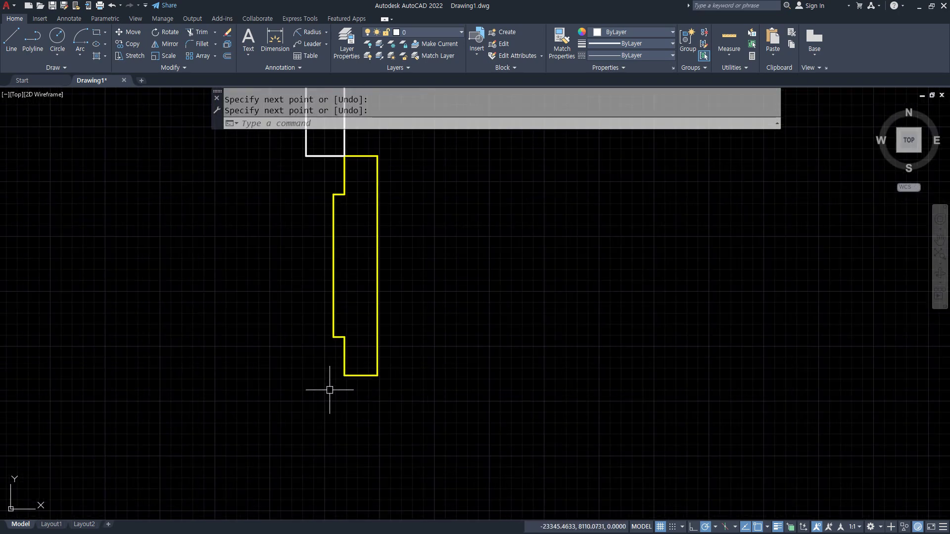
pyautogui.scroll(2, 329, 341)
pyautogui.write('l')
pyautogui.press('Return')
pyautogui.click(337, 333)
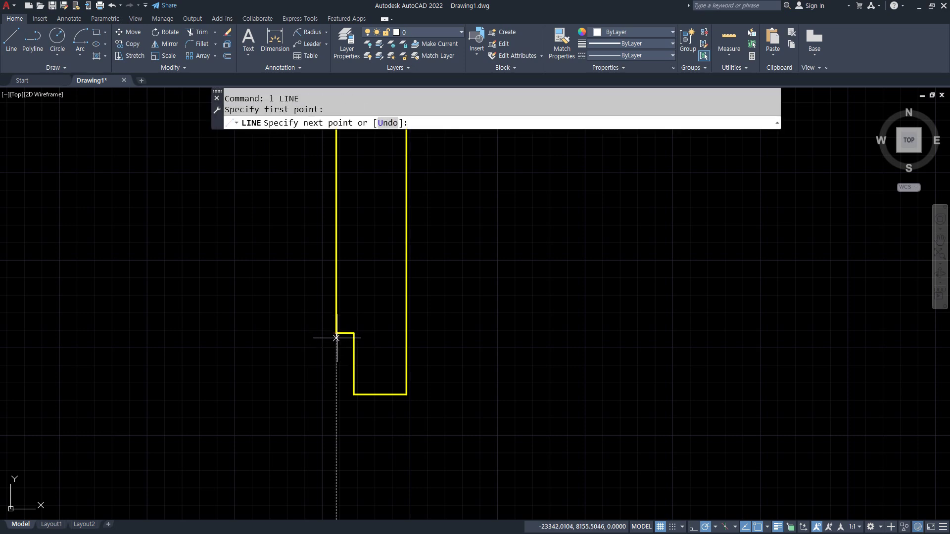
pyautogui.click(355, 394)
pyautogui.press('Return')
# Erase the short horizontal and vertical lines of the right jamb's lower rebate
pyautogui.click(367, 318)
pyautogui.click(350, 335)
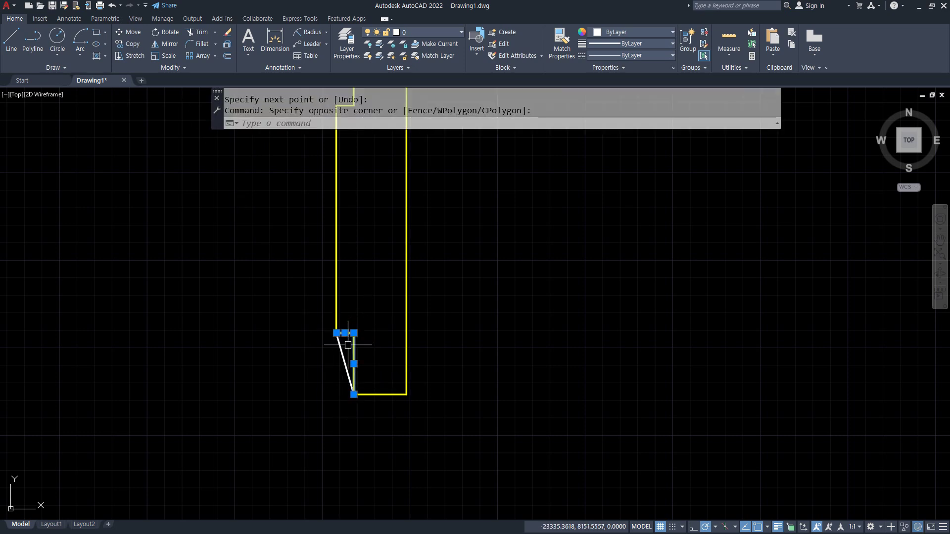
pyautogui.write('e')
pyautogui.press('Return')
# Match the properties of the right jamb's yellow bottom edge onto the diagonal lines of both jambs in the copied plan
pyautogui.write('ma')
pyautogui.press('Return')
pyautogui.click(363, 395)
pyautogui.click(344, 373)
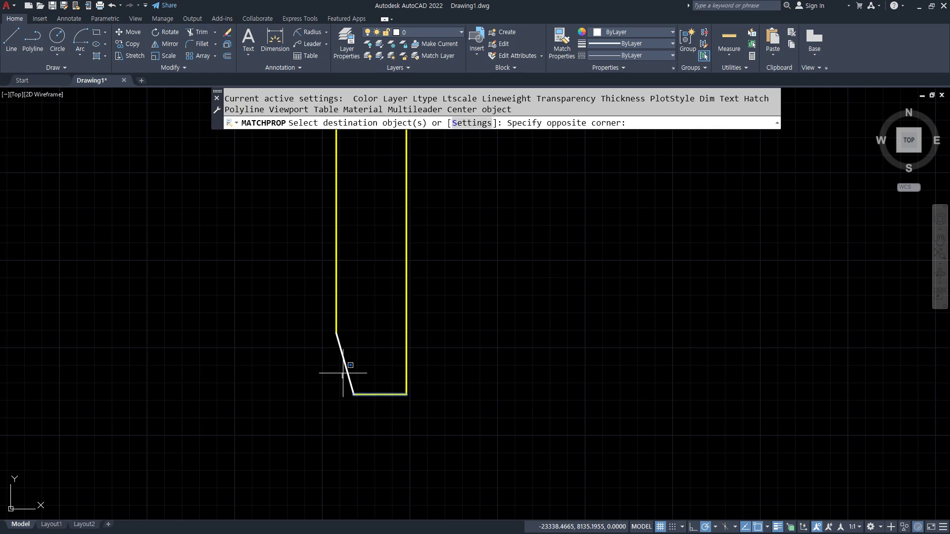
pyautogui.click(345, 362)
pyautogui.scroll(-2, 228, 357)
pyautogui.scroll(-4, 227, 357)
pyautogui.moveTo(155, 331); pyautogui.dragTo(390, 331, button='middle')
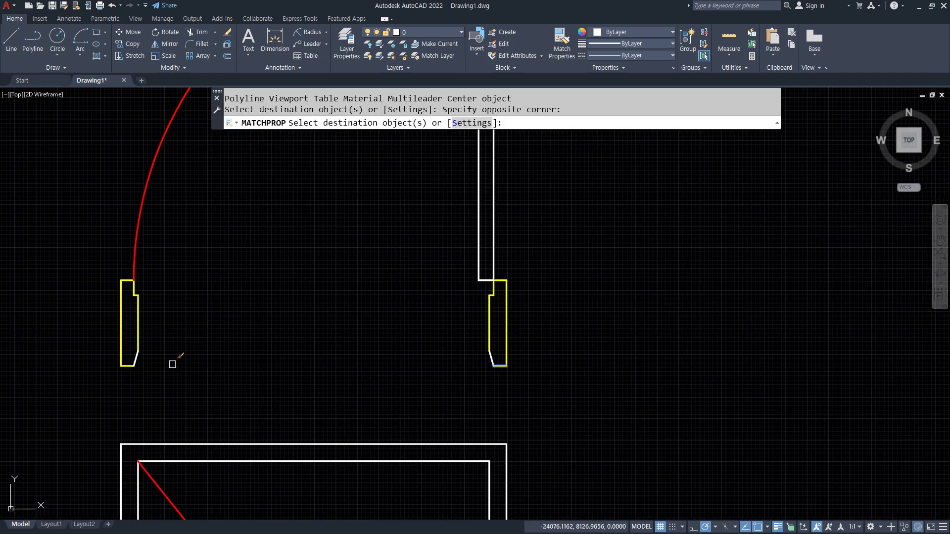
pyautogui.click(73, 323)
pyautogui.click(499, 422)
pyautogui.press('Return')
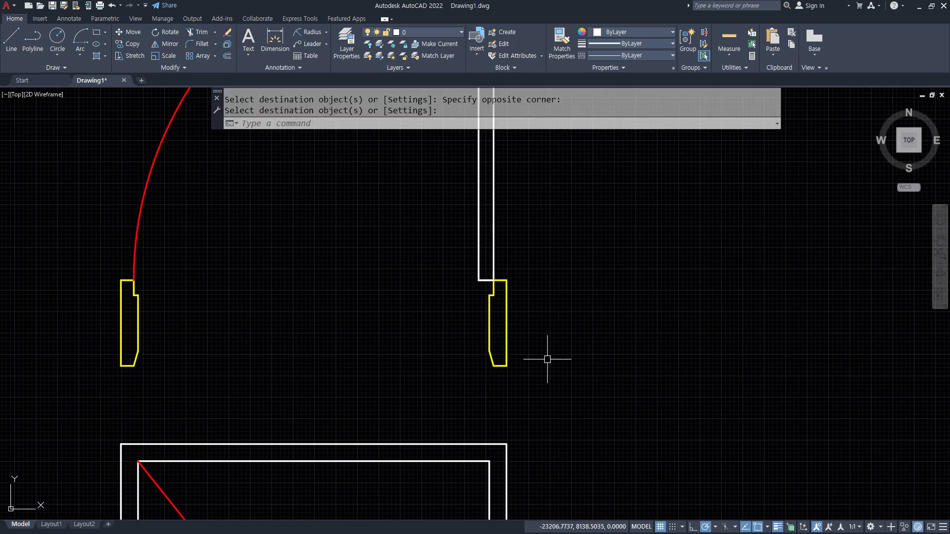
# Copy the modified plan with its jambs, door leaf and swing arc to the empty space on its left
pyautogui.scroll(-5, 271, 365)
pyautogui.write('cp')
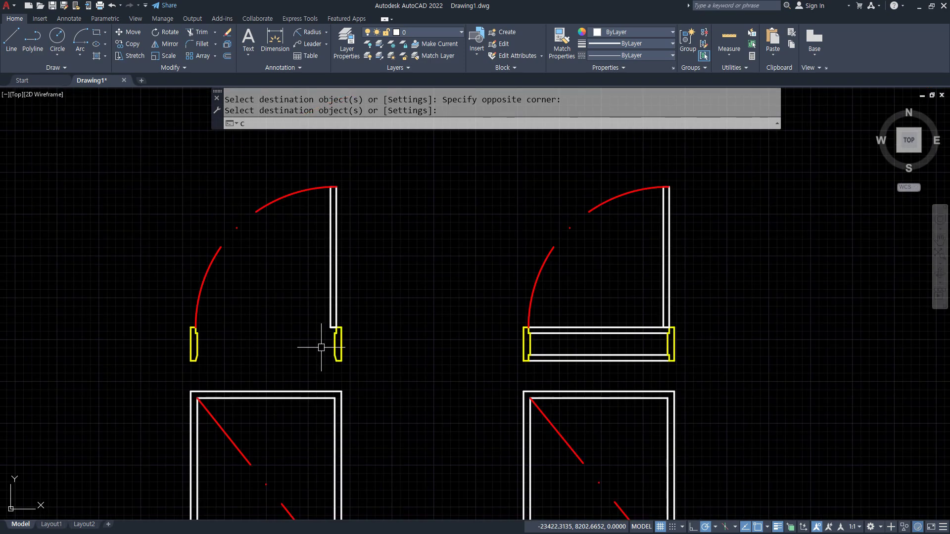
pyautogui.press('Return')
pyautogui.click(365, 376)
pyautogui.click(184, 215)
pyautogui.press('Return')
pyautogui.click(237, 320)
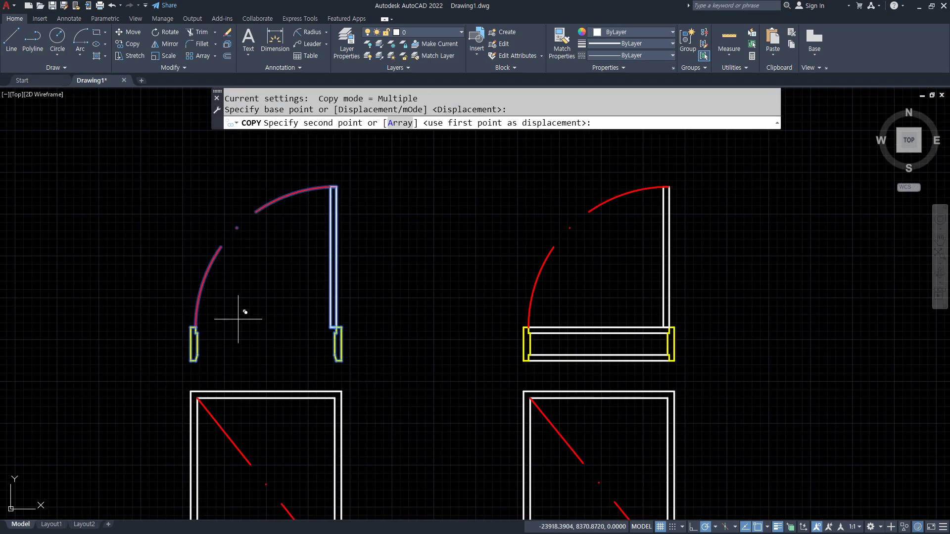
pyautogui.moveTo(73, 305); pyautogui.dragTo(286, 305, button='middle')
pyautogui.click(238, 319)
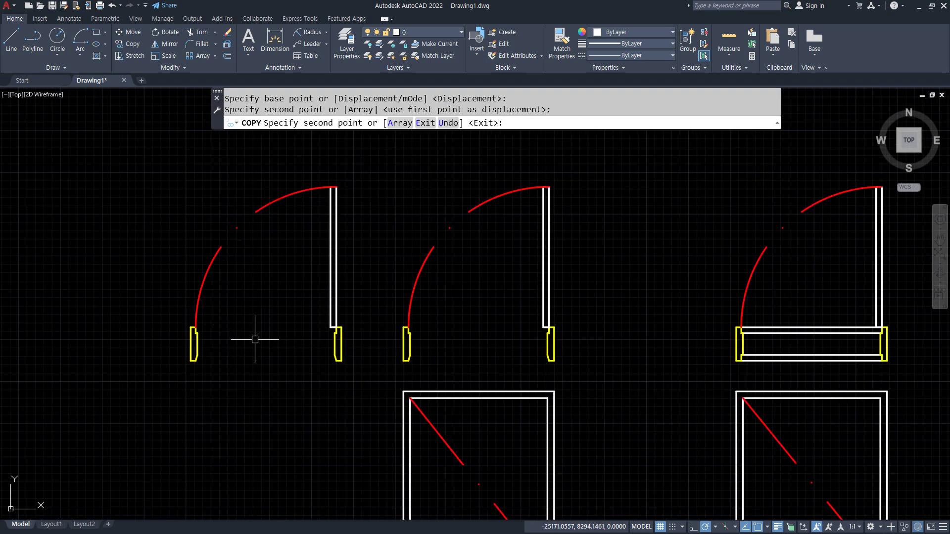
pyautogui.press('Return')
# Fillet the new copy's left jamb with radius 0, joining its bottom edge to the upper rebate's vertical line
pyautogui.scroll(6, 232, 337)
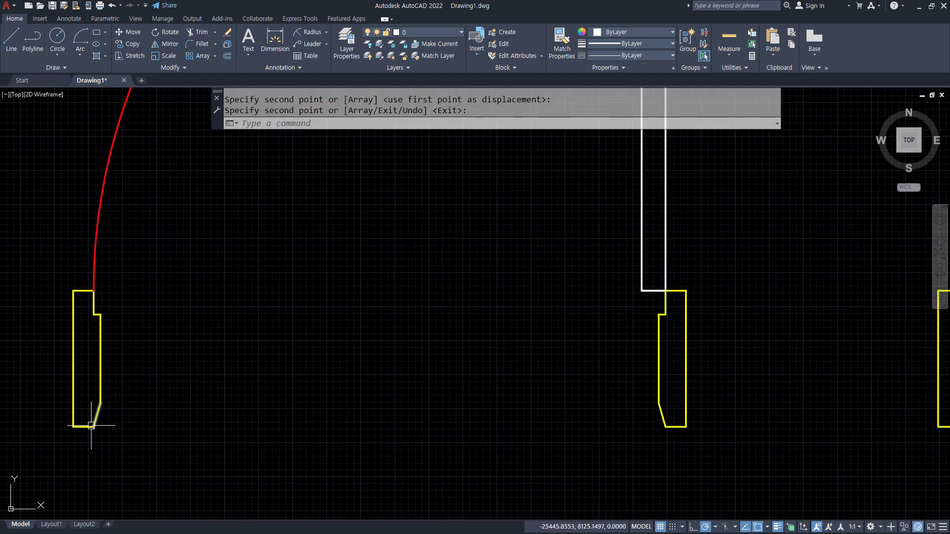
pyautogui.write('f')
pyautogui.press('Return')
pyautogui.click(83, 427)
pyautogui.scroll(4, 84, 328)
pyautogui.press('Escape')
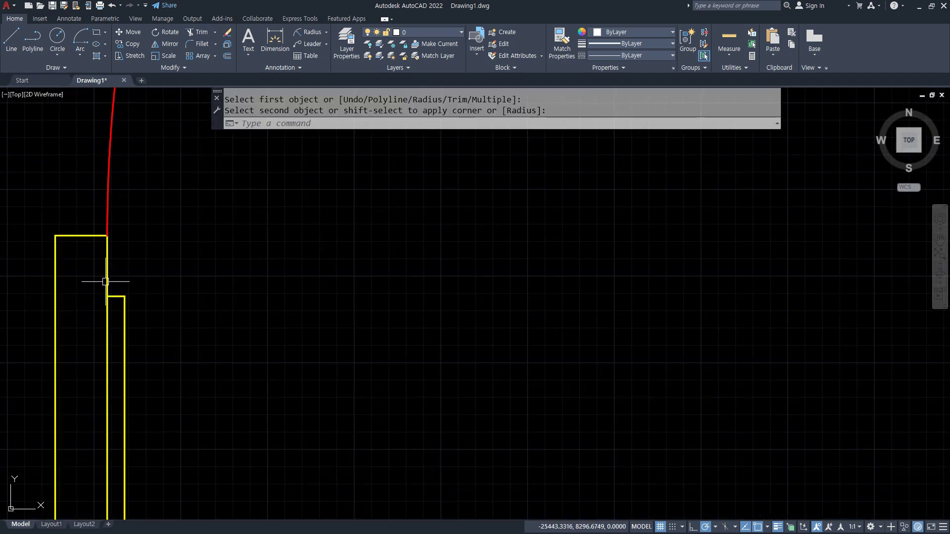
pyautogui.press('Return')
pyautogui.press('Escape')
# Erase the left jamb's leftover short horizontal line, inner face and diagonal line, leaving a plain rectangle
pyautogui.scroll(-5, 96, 278)
pyautogui.click(95, 276)
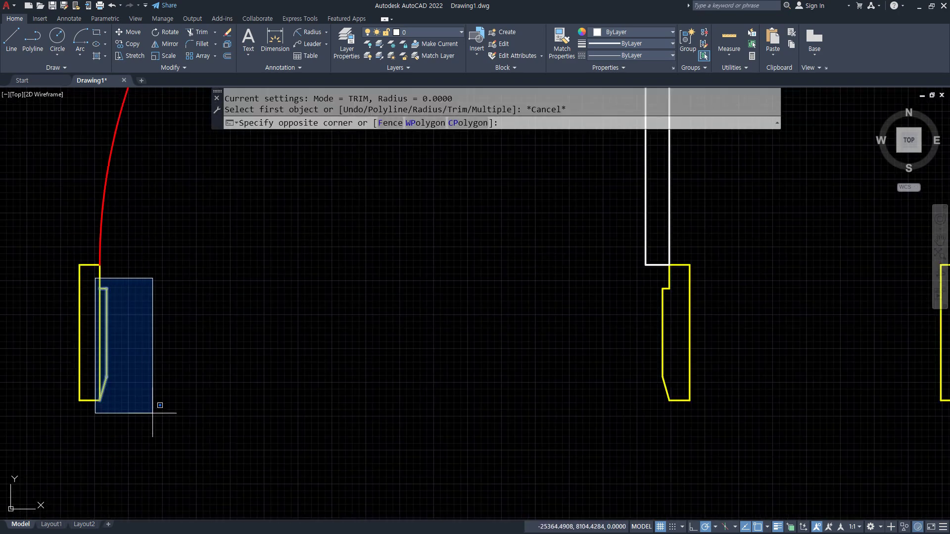
pyautogui.click(159, 407)
pyautogui.write('e')
pyautogui.press('Return')
# Fillet the new copy's right jamb with radius 0, joining its bottom edge to the upper rebate's vertical line
pyautogui.moveTo(606, 370); pyautogui.dragTo(402, 346, button='middle')
pyautogui.write('f')
pyautogui.press('Return')
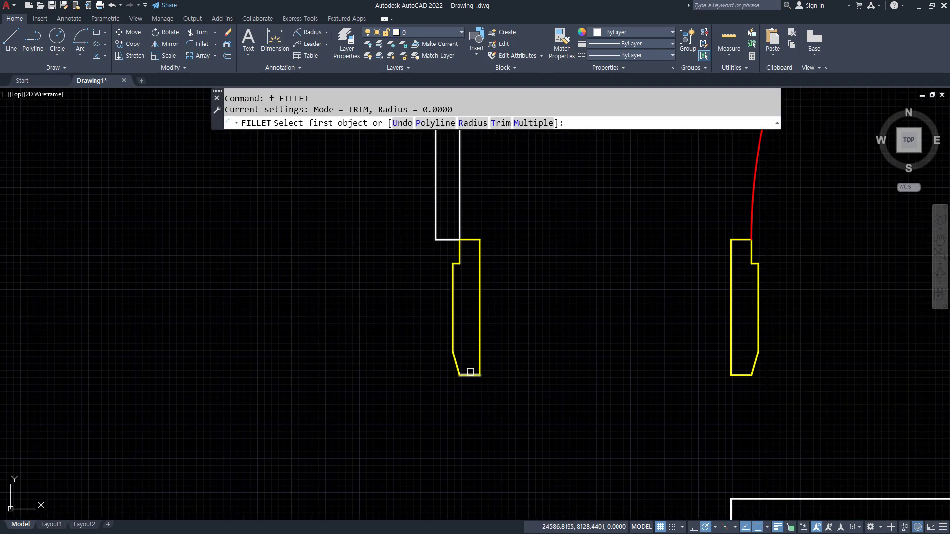
pyautogui.click(471, 374)
pyautogui.press('Escape')
# Erase the right jamb's leftover short horizontal line, inner face and diagonal line
pyautogui.click(436, 256)
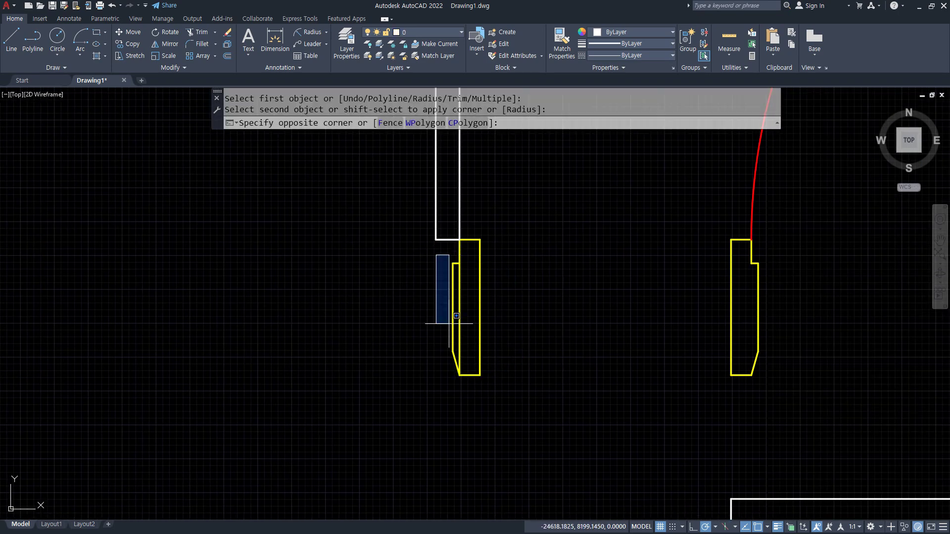
pyautogui.click(472, 418)
pyautogui.write('e')
pyautogui.press('Return')
# Compare the plain rectangular jambs with the chamfered jambs of the neighbouring plan
pyautogui.scroll(-3, 405, 412)
pyautogui.scroll(2, 330, 388)
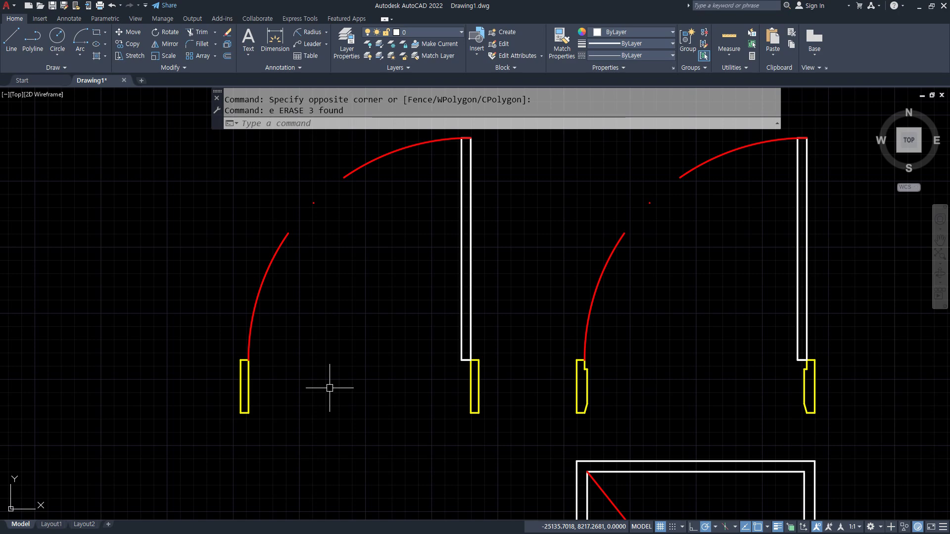
pyautogui.scroll(3, 686, 398)
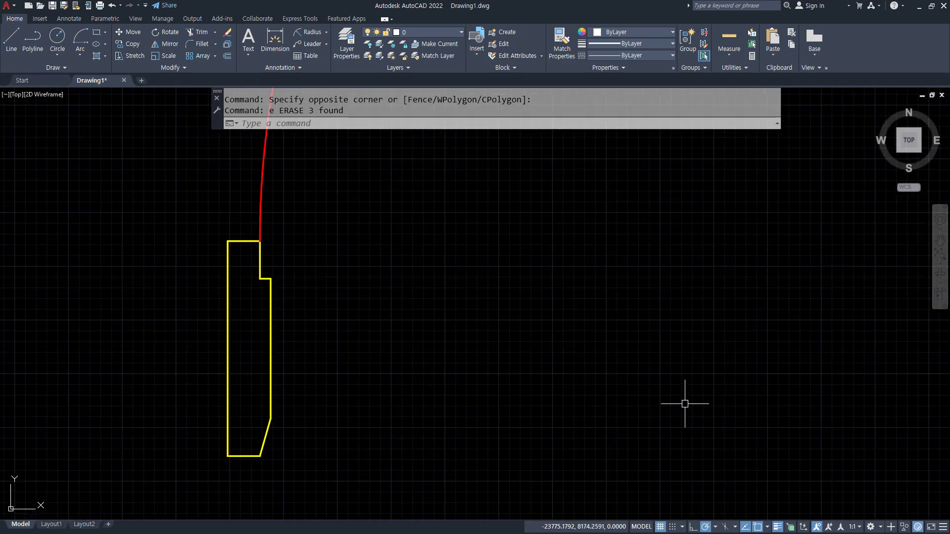
pyautogui.scroll(-3, 259, 298)
pyautogui.scroll(-2, 258, 299)
pyautogui.moveTo(212, 303); pyautogui.dragTo(324, 323, button='middle')
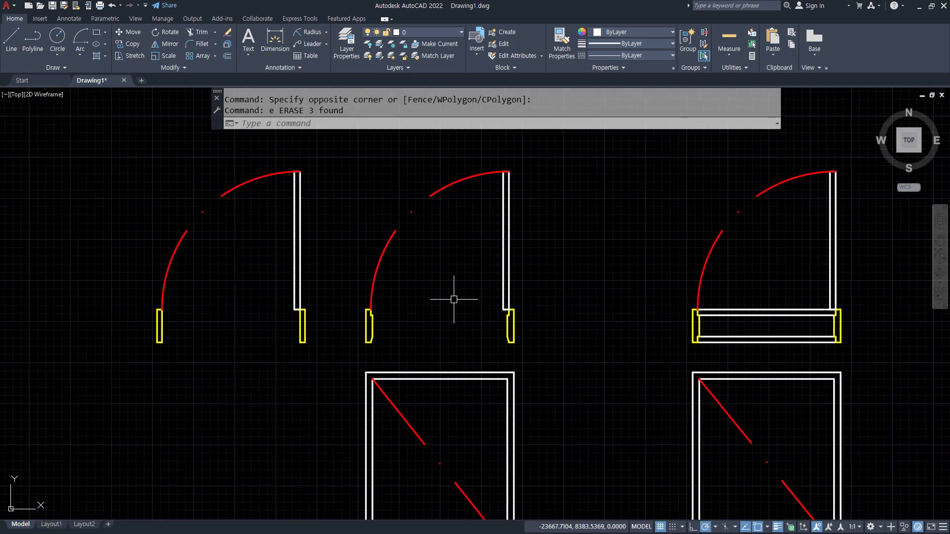
# Copy the original plan with the bottom frame lines, door leaf and swing arc to the empty space on its right
pyautogui.moveTo(456, 297); pyautogui.dragTo(297, 297, button='middle')
pyautogui.scroll(2, 333, 307)
pyautogui.moveTo(381, 318); pyautogui.dragTo(251, 353, button='middle')
pyautogui.write('cp')
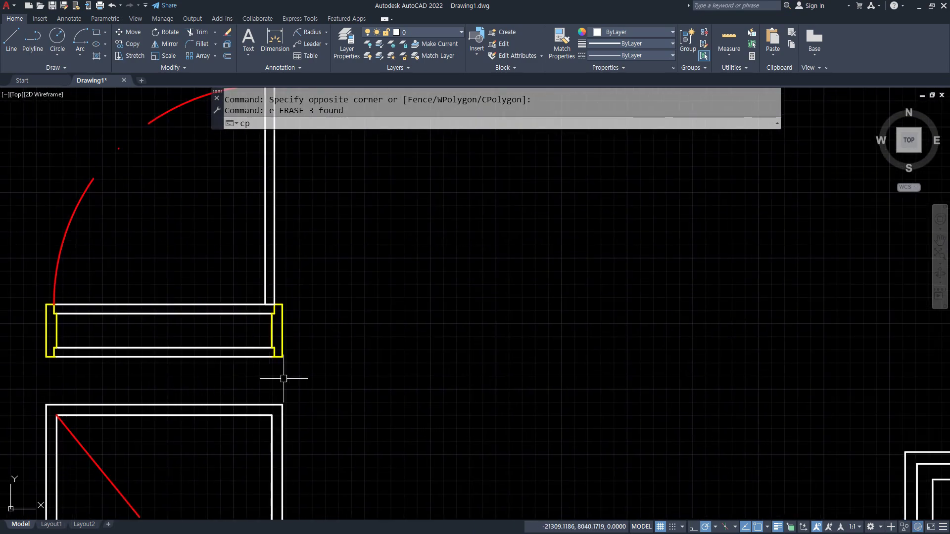
pyautogui.press('Return')
pyautogui.click(318, 378)
pyautogui.scroll(-3, 262, 322)
pyautogui.click(95, 204)
pyautogui.press('Return')
pyautogui.click(101, 335)
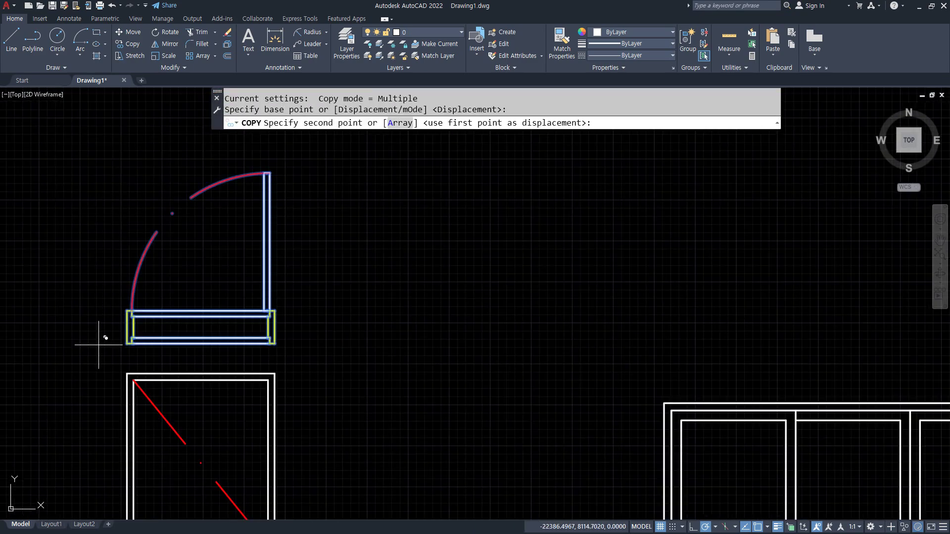
pyautogui.click(314, 333)
pyautogui.scroll(4, 361, 341)
pyautogui.press('Escape')
# Draw a diagonal line across the lower rebate of the new framed plan's left jamb, from the rebate's inner corner to the bottom edge
pyautogui.scroll(4, 313, 347)
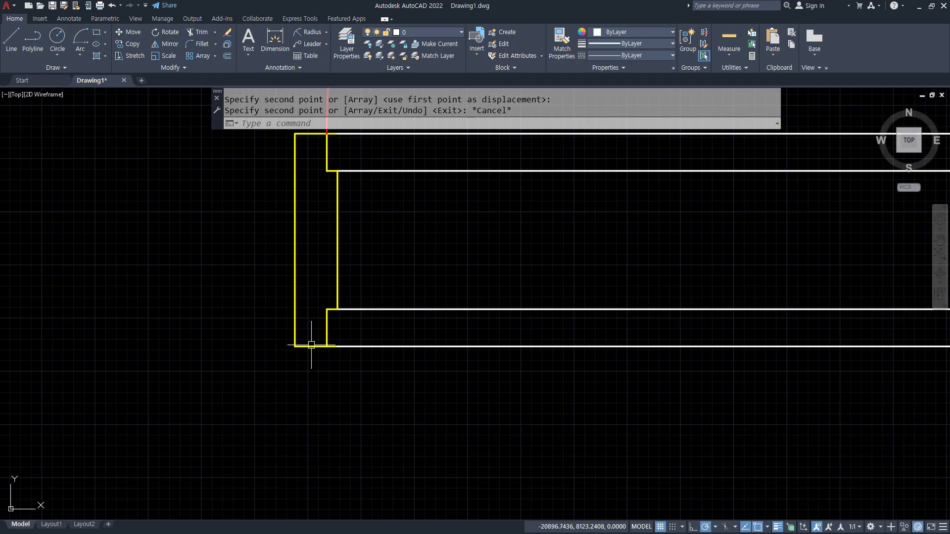
pyautogui.write('l')
pyautogui.press('Return')
pyautogui.click(337, 309)
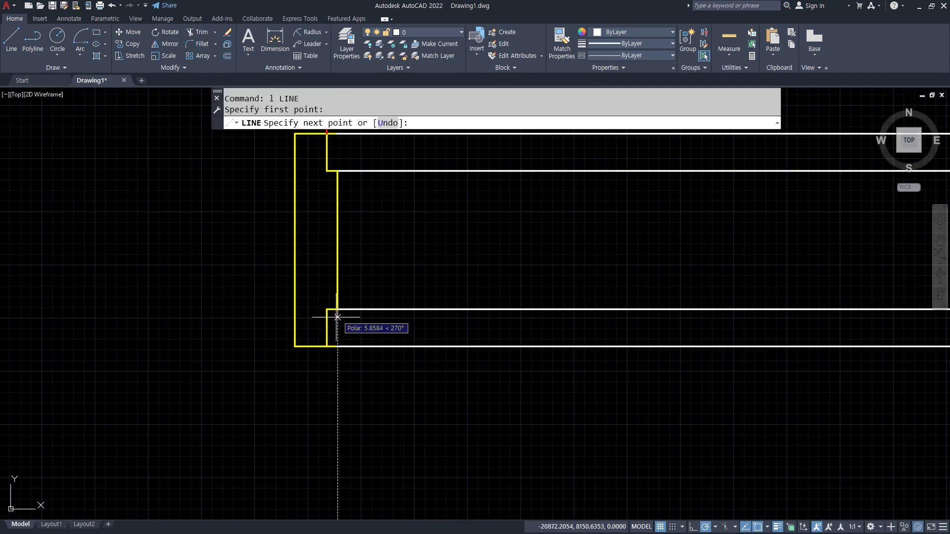
pyautogui.click(327, 347)
pyautogui.press('Return')
# Erase the two lower rebate lines of the new framed plan's left jamb
pyautogui.click(332, 299)
pyautogui.click(310, 324)
pyautogui.write('e')
pyautogui.press('Return')
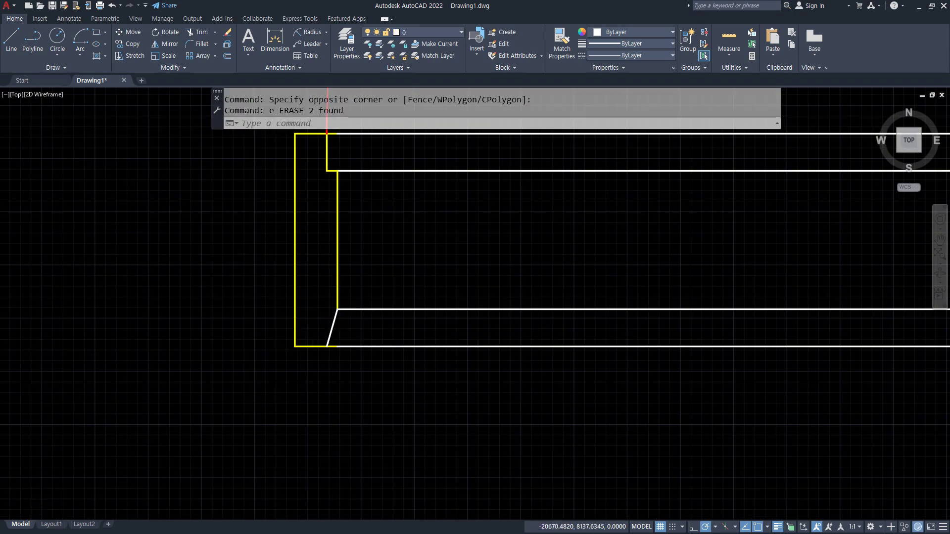
# Match the properties of the left jamb's yellow inner face onto its diagonal line
pyautogui.scroll(-4, 337, 322)
pyautogui.scroll(6, 381, 318)
pyautogui.write('ma')
pyautogui.press('Return')
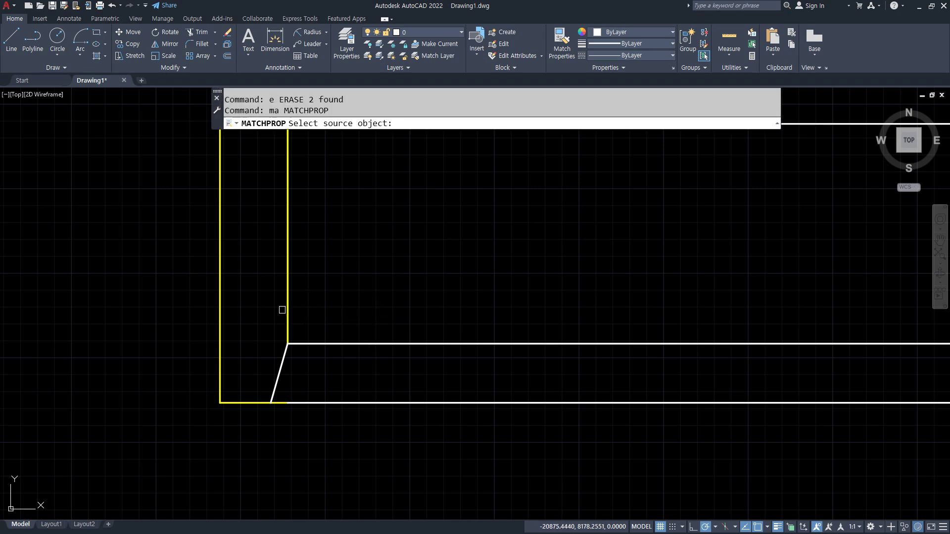
pyautogui.click(290, 311)
pyautogui.click(279, 373)
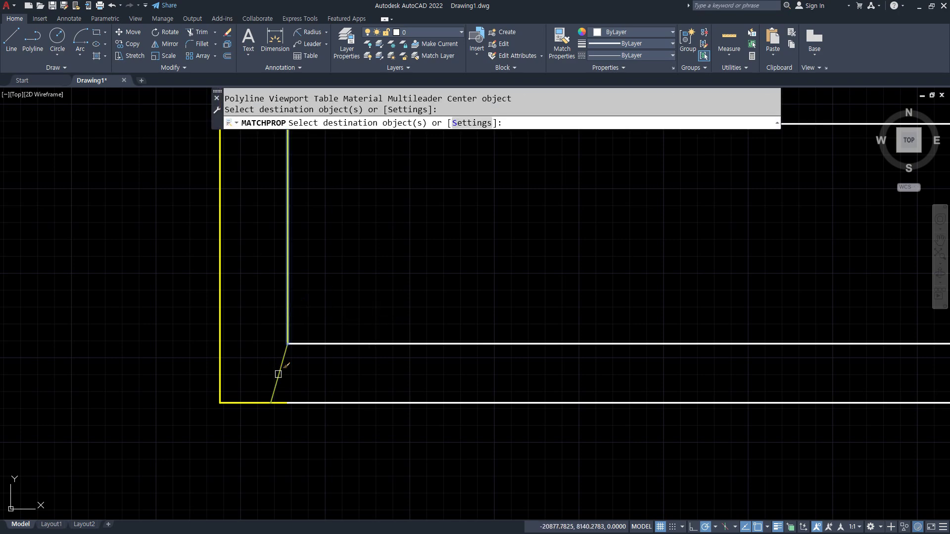
pyautogui.press('Return')
# Draw a diagonal line across the lower rebate of the framed plan's right jamb, from the rebate's inner corner to the bottom edge
pyautogui.scroll(-4, 391, 378)
pyautogui.moveTo(688, 352); pyautogui.dragTo(149, 346, button='middle')
pyautogui.scroll(4, 349, 397)
pyautogui.scroll(2, 349, 398)
pyautogui.write('l')
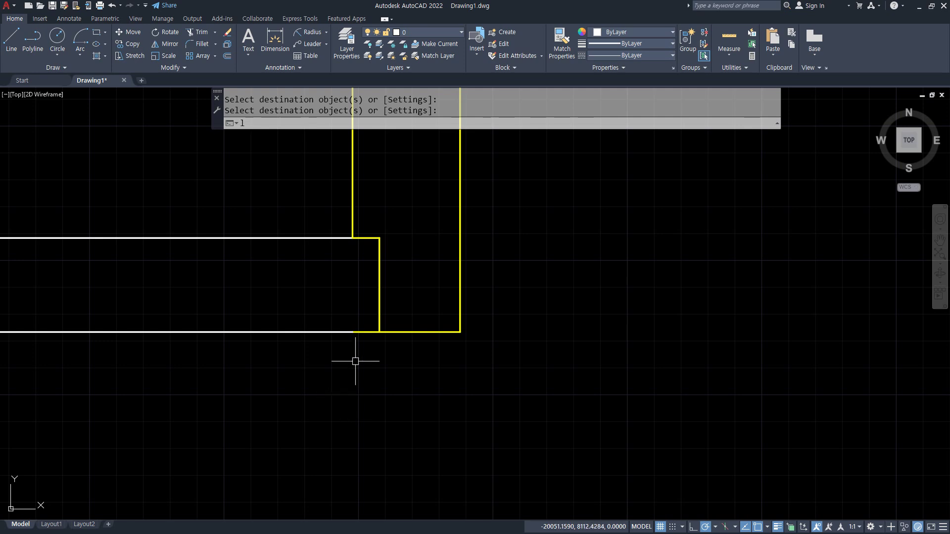
pyautogui.press('Return')
pyautogui.click(353, 238)
pyautogui.click(379, 331)
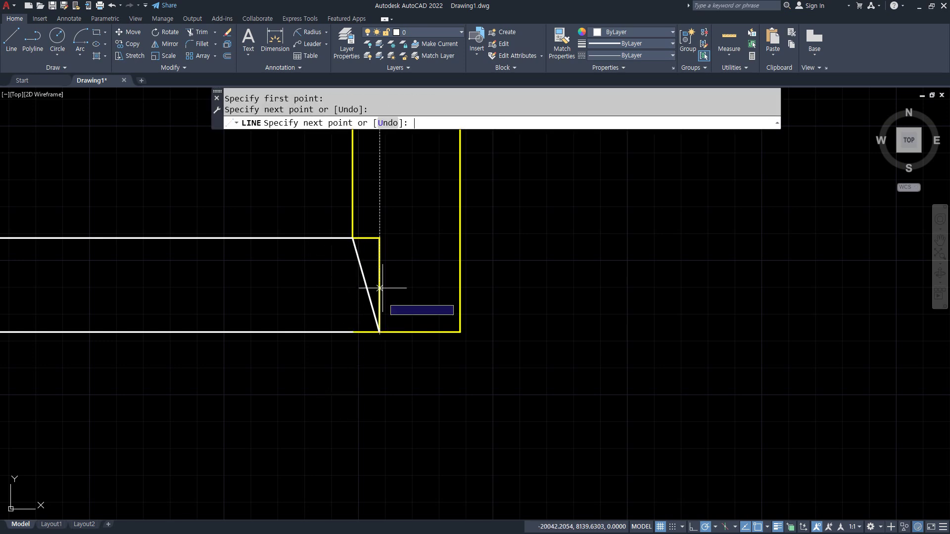
pyautogui.press('Return')
# Erase the two lower rebate lines of the framed plan's right jamb
pyautogui.click(389, 224)
pyautogui.click(373, 280)
pyautogui.write('e')
pyautogui.press('Return')
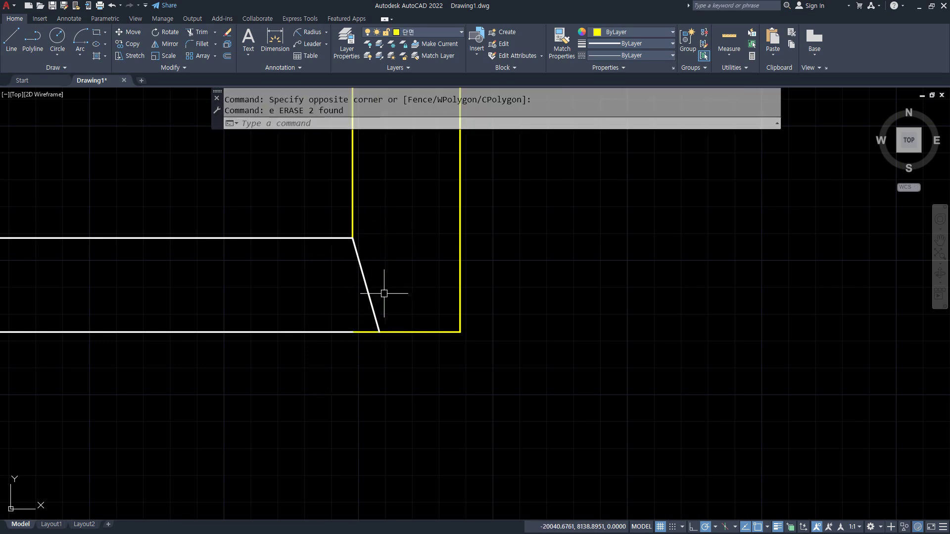
# Match the properties of the right jamb's yellow bottom edge onto its diagonal line
pyautogui.write('ma')
pyautogui.press('Return')
pyautogui.click(379, 325)
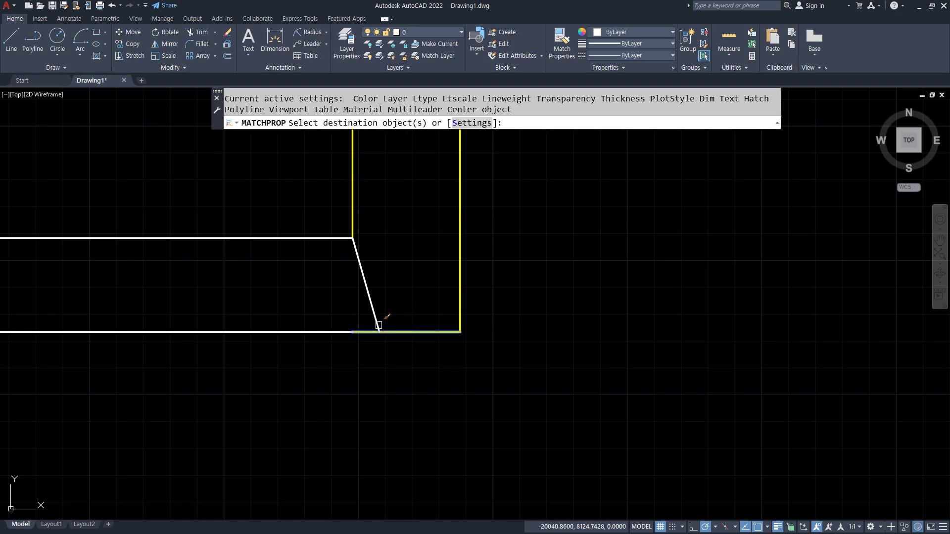
pyautogui.click(369, 305)
pyautogui.press('Return')
# Fillet the right jamb's bottom edge and the white lower frame line to the diagonal line's lower end, with radius 0
pyautogui.write('f')
pyautogui.press('Return')
pyautogui.click(394, 331)
pyautogui.click(373, 319)
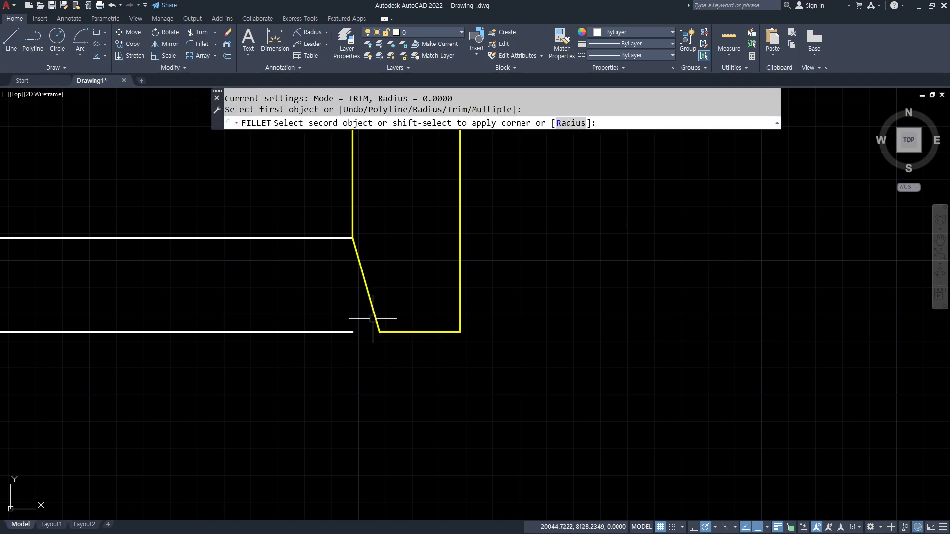
pyautogui.press('Return')
pyautogui.click(318, 331)
pyautogui.click(373, 314)
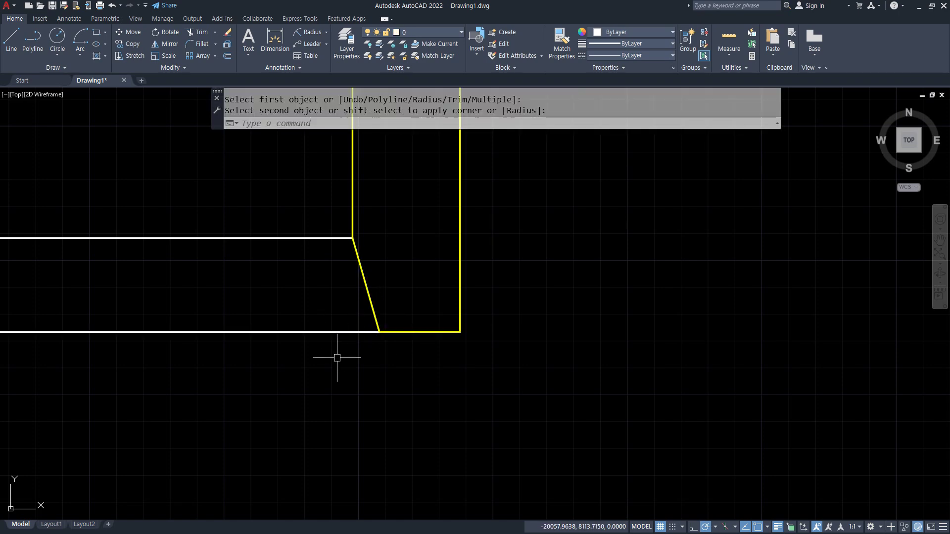
# Review the jamb shapes of all door plan variants, from the framed plans to the plain rectangular one
pyautogui.scroll(-5, 335, 356)
pyautogui.moveTo(224, 332); pyautogui.dragTo(292, 322, button='middle')
pyautogui.scroll(-2, 290, 322)
pyautogui.moveTo(178, 319); pyautogui.dragTo(525, 316, button='middle')
pyautogui.moveTo(243, 315); pyautogui.dragTo(527, 315, button='middle')
pyautogui.moveTo(199, 322); pyautogui.dragTo(543, 323, button='middle')
pyautogui.moveTo(349, 328)
pyautogui.mouseDown(button='middle')
pyautogui.moveTo(733, 311)
pyautogui.moveTo(509, 311)
pyautogui.mouseUp(button='middle')
pyautogui.moveTo(598, 322); pyautogui.dragTo(465, 324, button='middle')
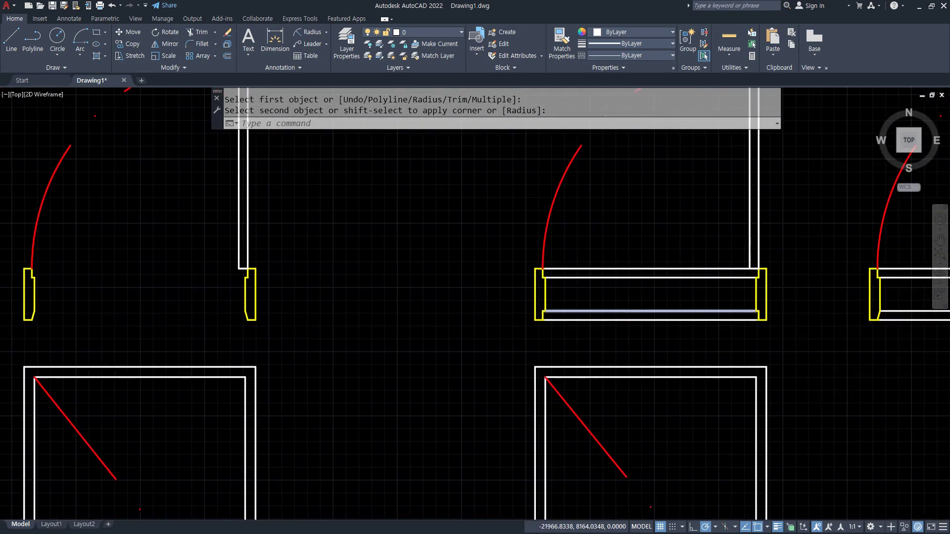
pyautogui.scroll(-2, 388, 303)
pyautogui.scroll(5, 354, 309)
pyautogui.scroll(-2, 313, 320)
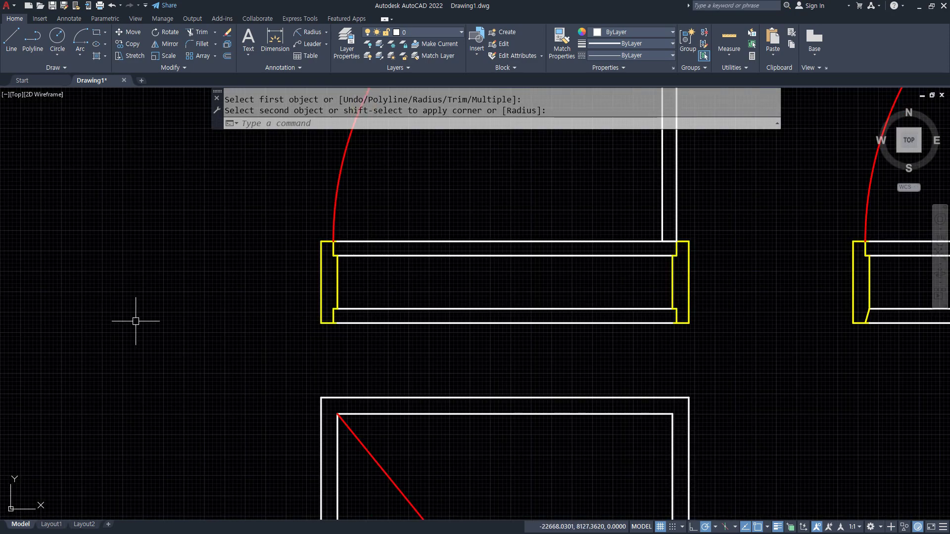
pyautogui.moveTo(136, 322); pyautogui.dragTo(596, 321, button='middle')
pyautogui.moveTo(318, 297); pyautogui.dragTo(505, 299, button='middle')
pyautogui.scroll(2, 160, 306)
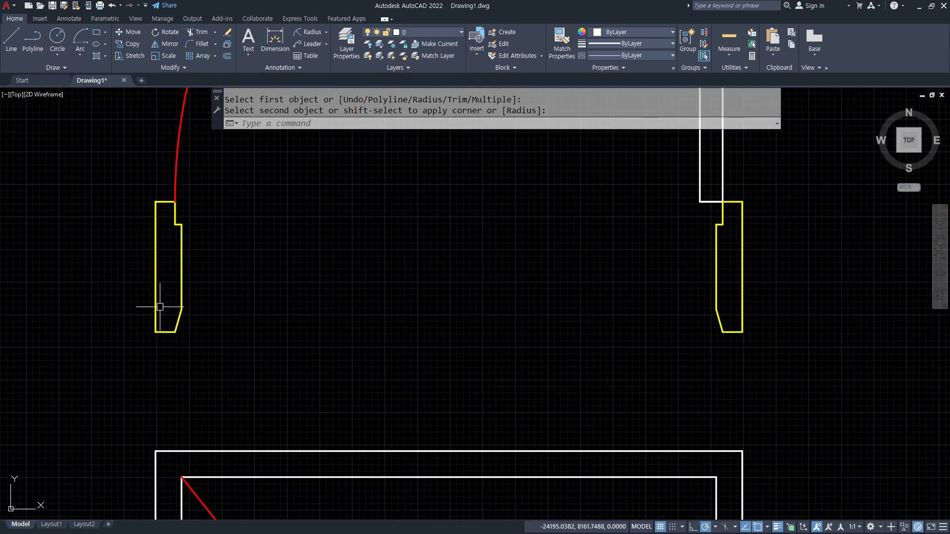
pyautogui.scroll(-3, 160, 307)
pyautogui.scroll(-2, 424, 340)
pyautogui.scroll(6, 425, 342)
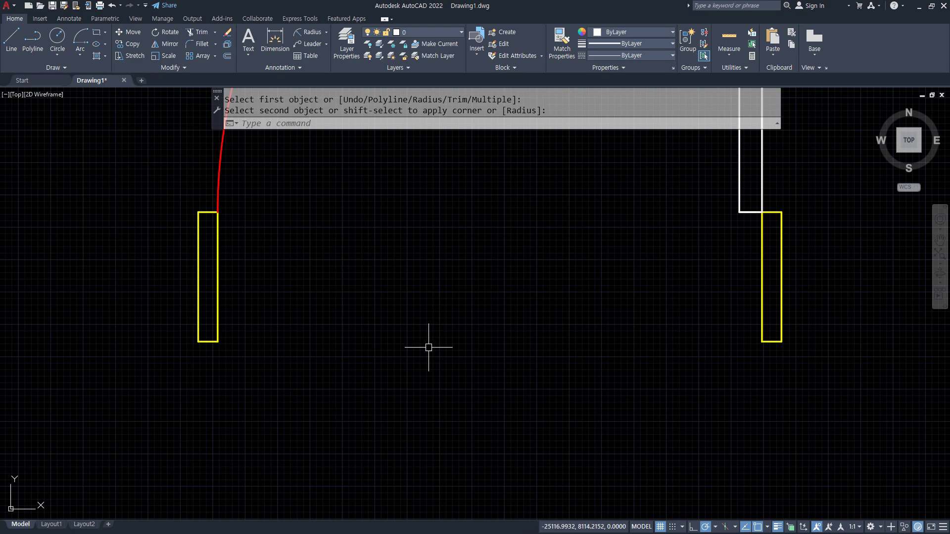
pyautogui.scroll(-6, 428, 346)
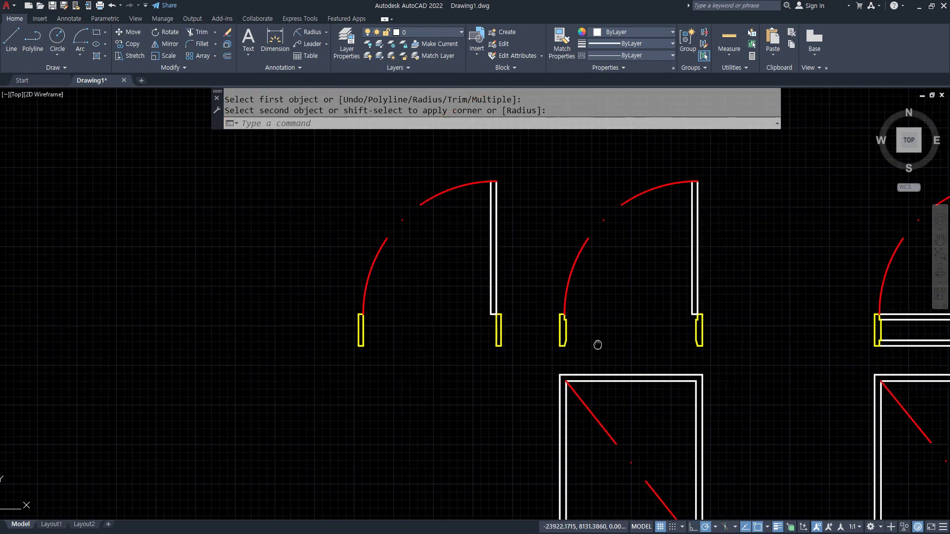
pyautogui.moveTo(598, 343)
pyautogui.mouseDown(button='middle')
pyautogui.moveTo(316, 343)
pyautogui.moveTo(336, 291)
pyautogui.mouseUp(button='middle')
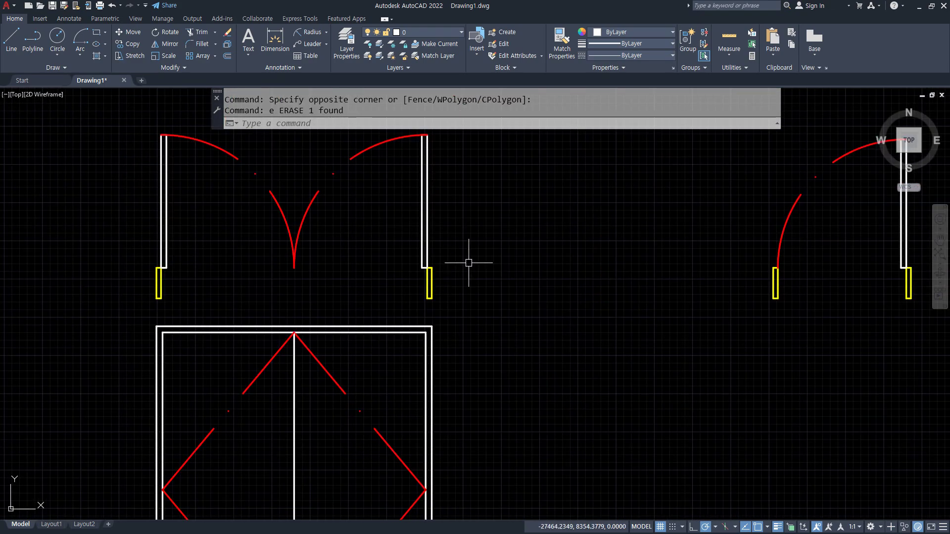
pyautogui.scroll(6, 438, 238)
pyautogui.click(424, 174)
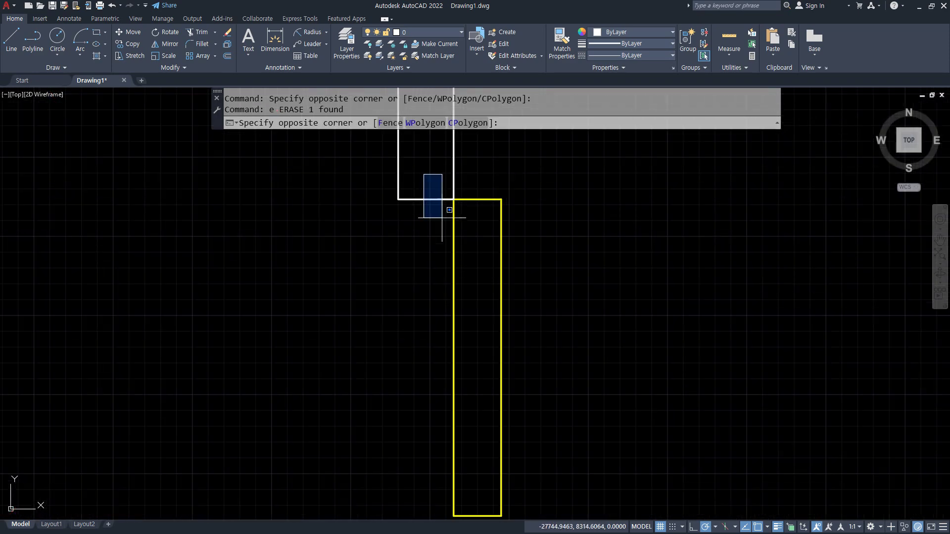
pyautogui.click(442, 218)
pyautogui.write('e')
pyautogui.press('Return')
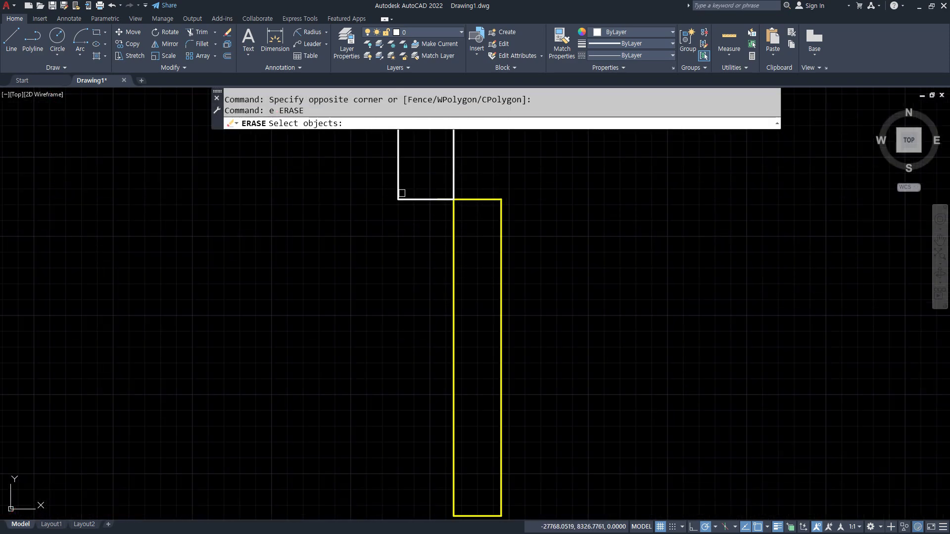
pyautogui.scroll(2, 402, 193)
pyautogui.press('Escape')
pyautogui.click(554, 248)
pyautogui.click(484, 208)
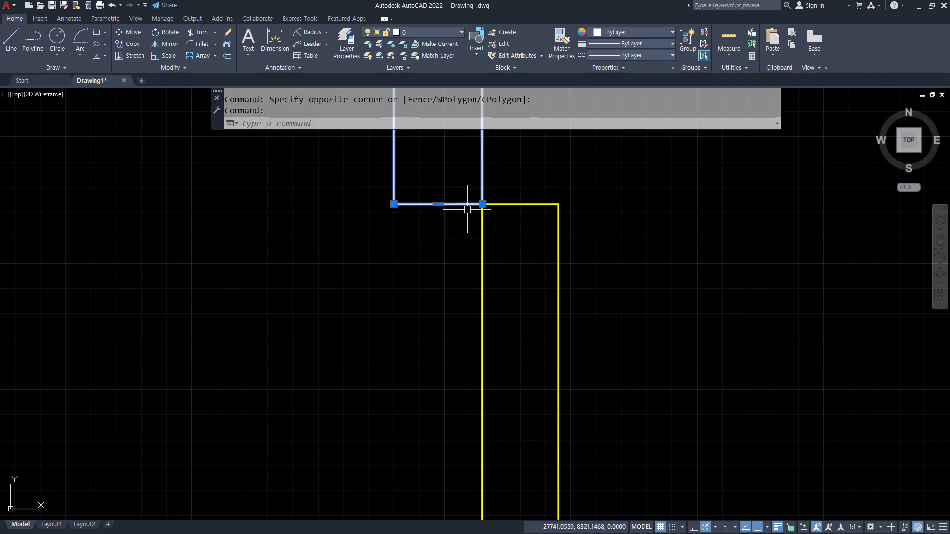
pyautogui.press('Escape')
# Shorten the top edge of the double door plan's right jamb to end at the jamb's inner corner
pyautogui.click(505, 204)
pyautogui.click(457, 204)
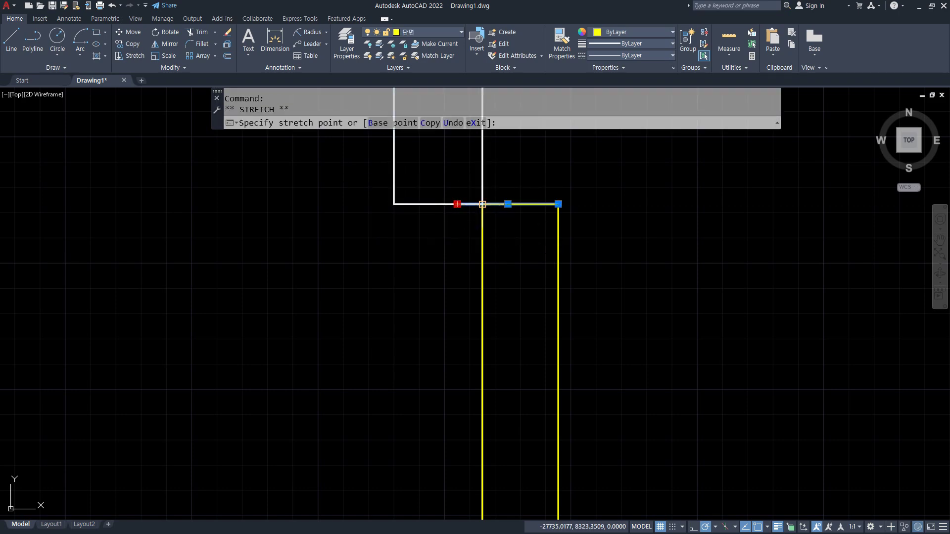
pyautogui.click(483, 204)
pyautogui.press('Escape')
# Shorten the top edge of the double door plan's left jamb to end at the jamb's inner corner
pyautogui.scroll(-5, 444, 277)
pyautogui.moveTo(143, 265); pyautogui.dragTo(255, 269, button='middle')
pyautogui.scroll(3, 89, 276)
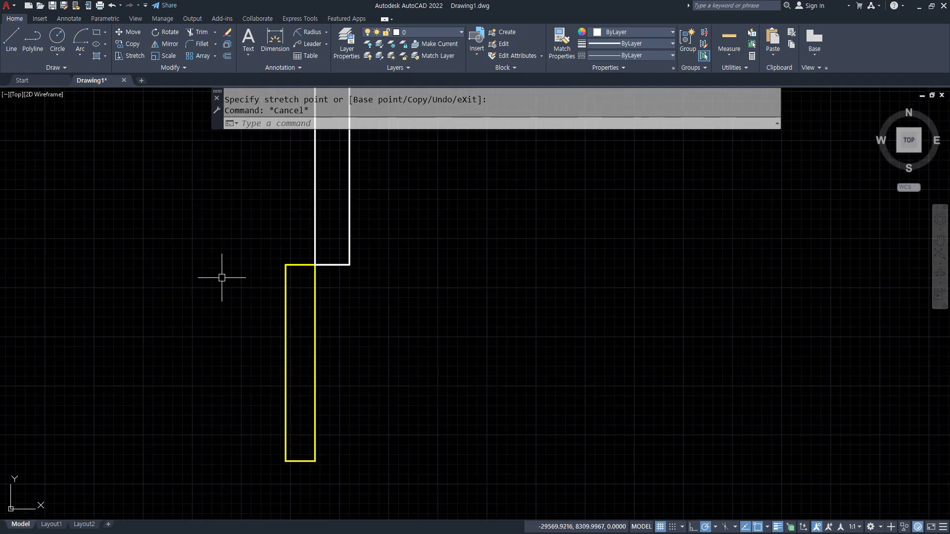
pyautogui.click(324, 265)
pyautogui.scroll(6, 325, 266)
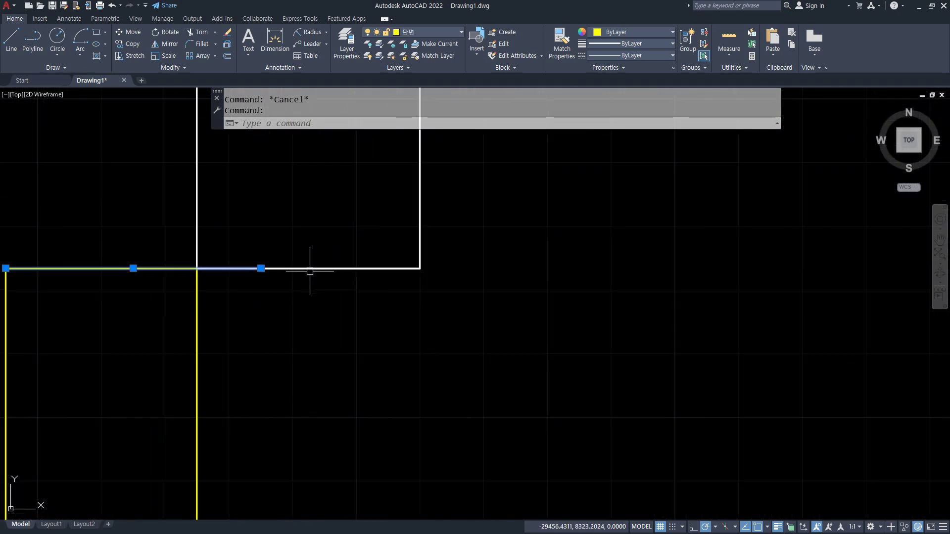
pyautogui.click(261, 268)
pyautogui.click(197, 269)
pyautogui.press('Escape')
# Erase the extra short white line overlapping the lower end of the double door plan's left leaf
pyautogui.click(144, 233)
pyautogui.click(490, 307)
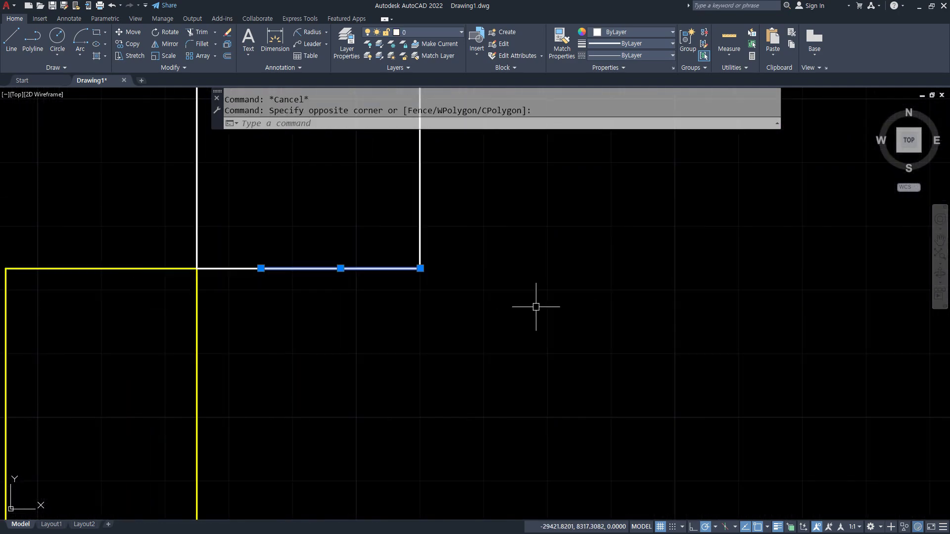
pyautogui.press('Delete')
pyautogui.scroll(-12, 536, 308)
pyautogui.moveTo(619, 323); pyautogui.dragTo(428, 298, button='middle')
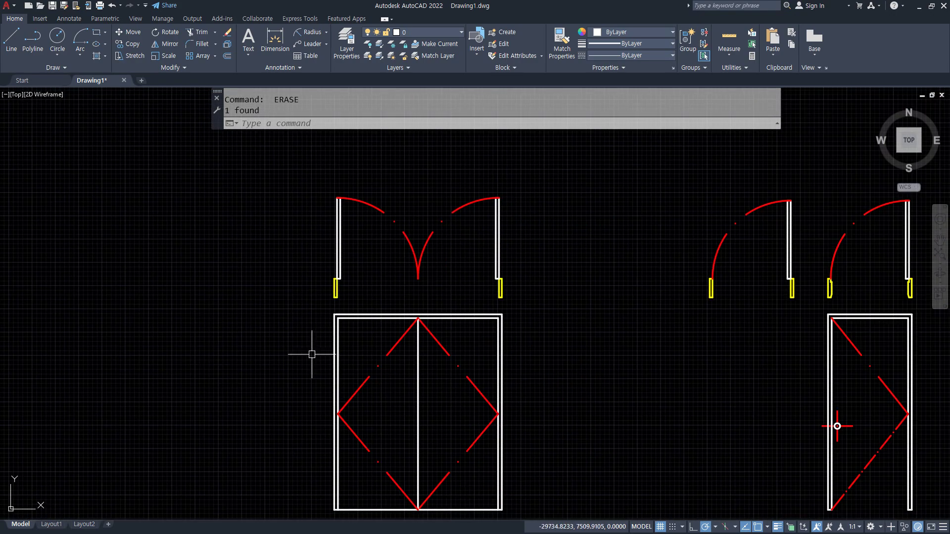
pyautogui.write('mi')
pyautogui.press('Return')
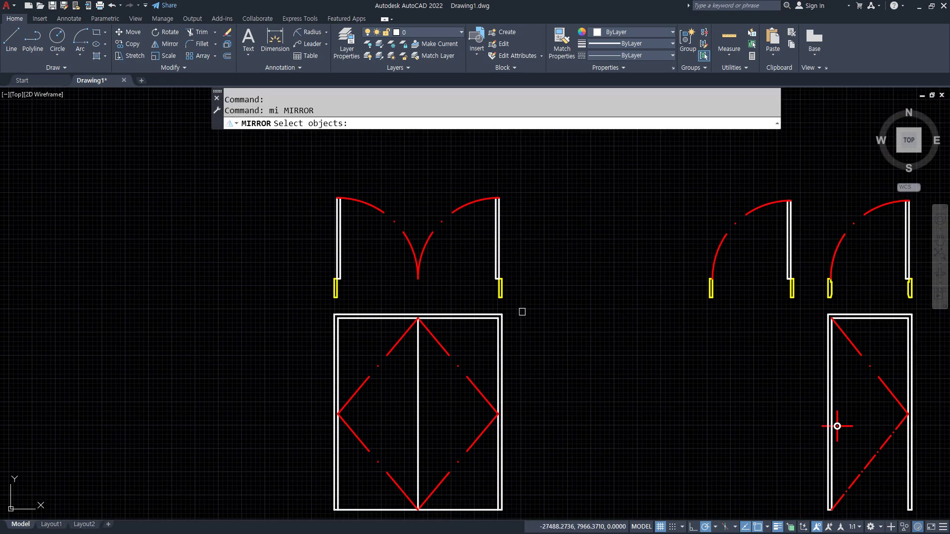
pyautogui.press('Escape')
# Copy the whole double door plan horizontally about 2800 to the left of the original
pyautogui.write('cp')
pyautogui.press('Return')
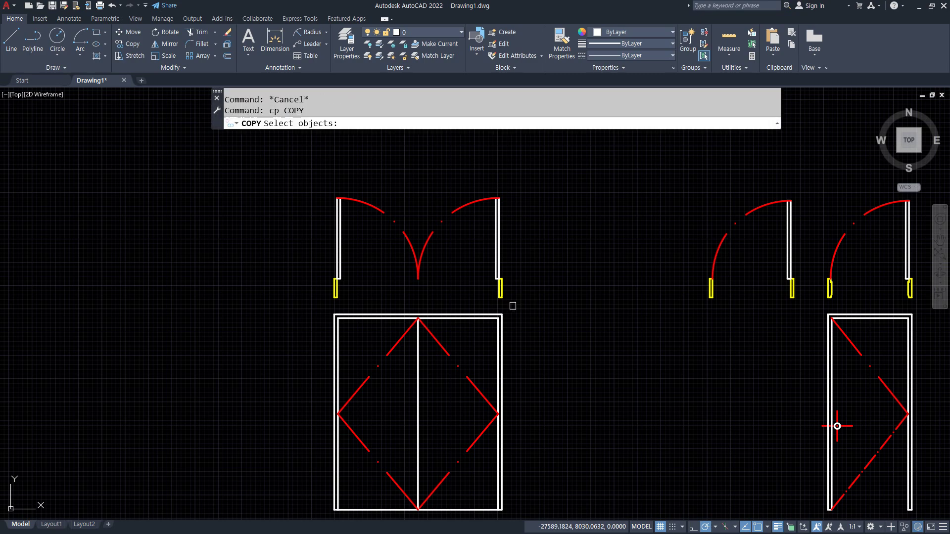
pyautogui.click(513, 305)
pyautogui.click(269, 168)
pyautogui.press('Return')
pyautogui.click(452, 276)
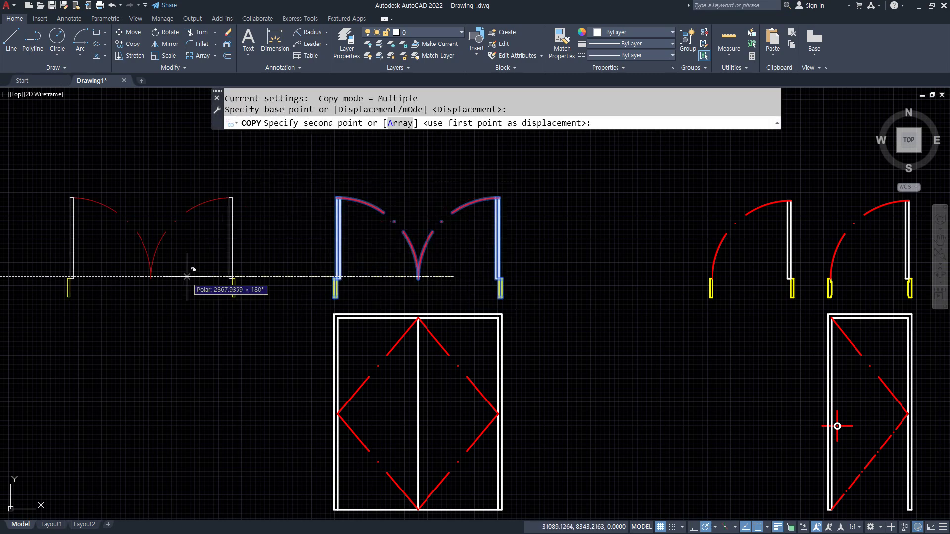
pyautogui.click(195, 275)
pyautogui.scroll(2, 179, 270)
pyautogui.press('Return')
pyautogui.moveTo(161, 267); pyautogui.dragTo(221, 266, button='middle')
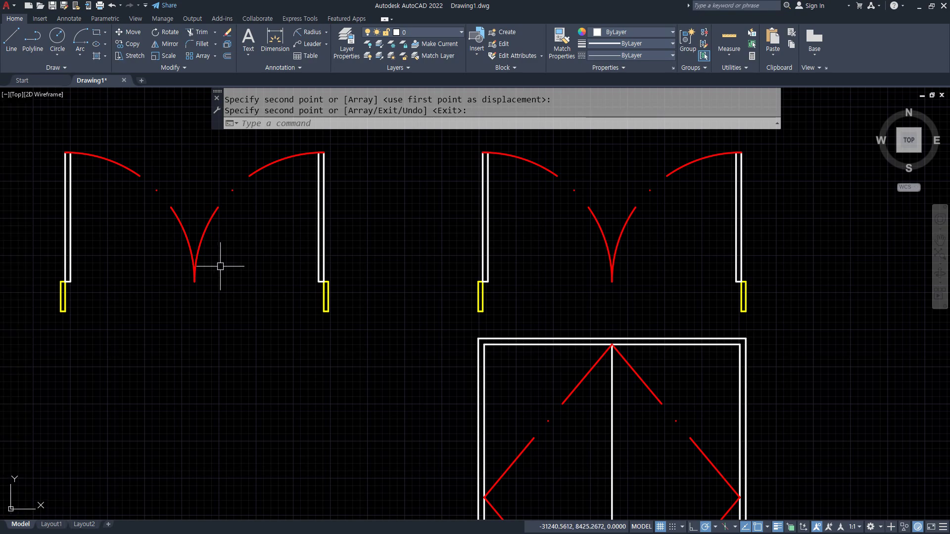
# Move the copied plan's leaves and swing arcs down from the left jamb's inner top corner to the midpoint of its inner edge
pyautogui.write('m')
pyautogui.press('Return')
pyautogui.click(365, 206)
pyautogui.click(30, 142)
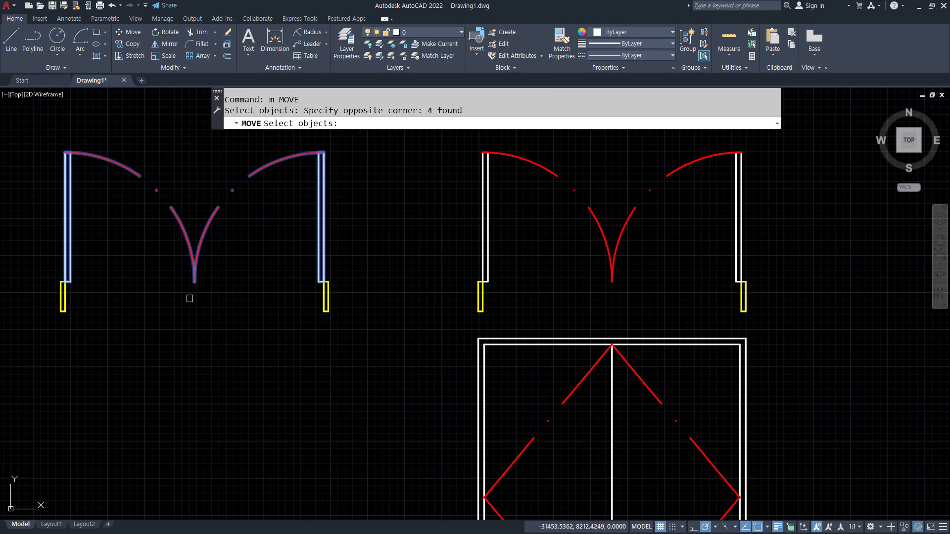
pyautogui.click(217, 305)
pyautogui.click(159, 249)
pyautogui.scroll(8, 96, 266)
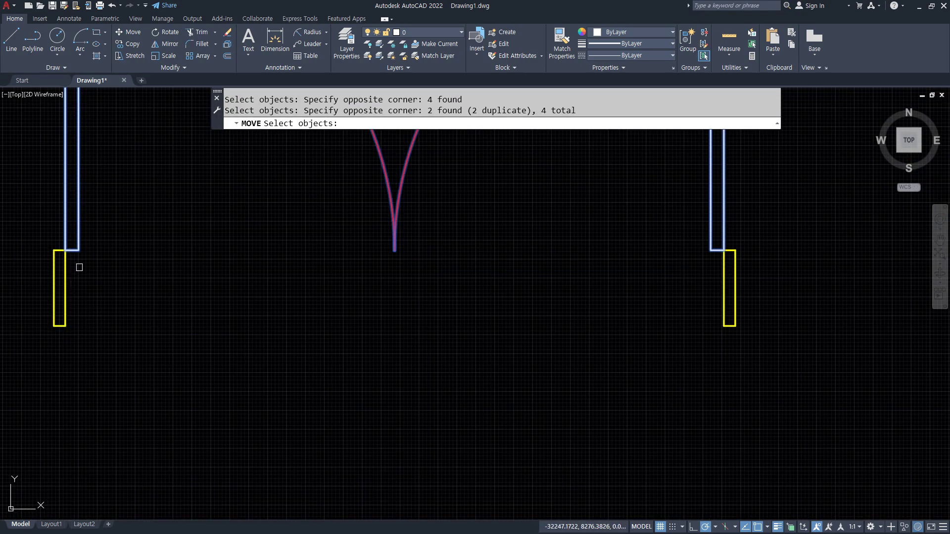
pyautogui.press('Return')
pyautogui.click(44, 224)
pyautogui.write('mi')
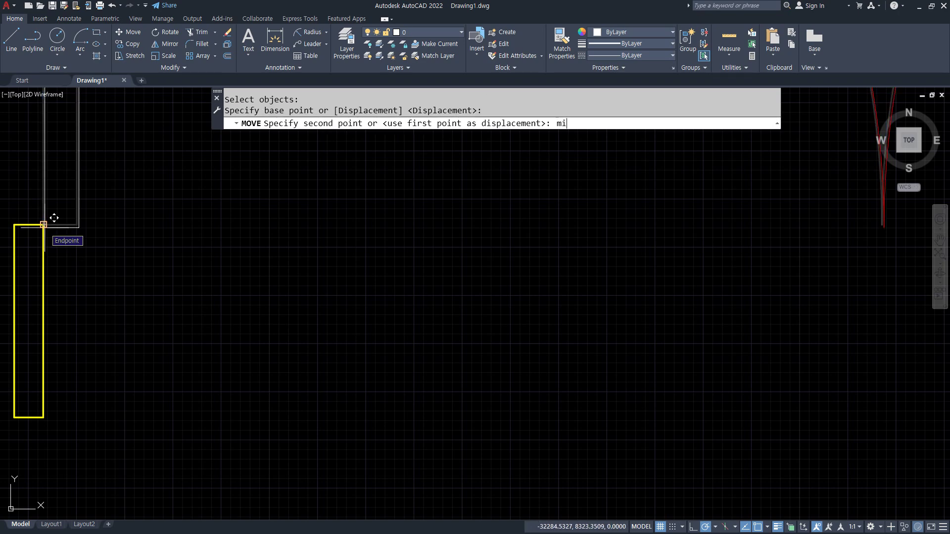
pyautogui.write('d')
pyautogui.press('Return')
pyautogui.click(45, 321)
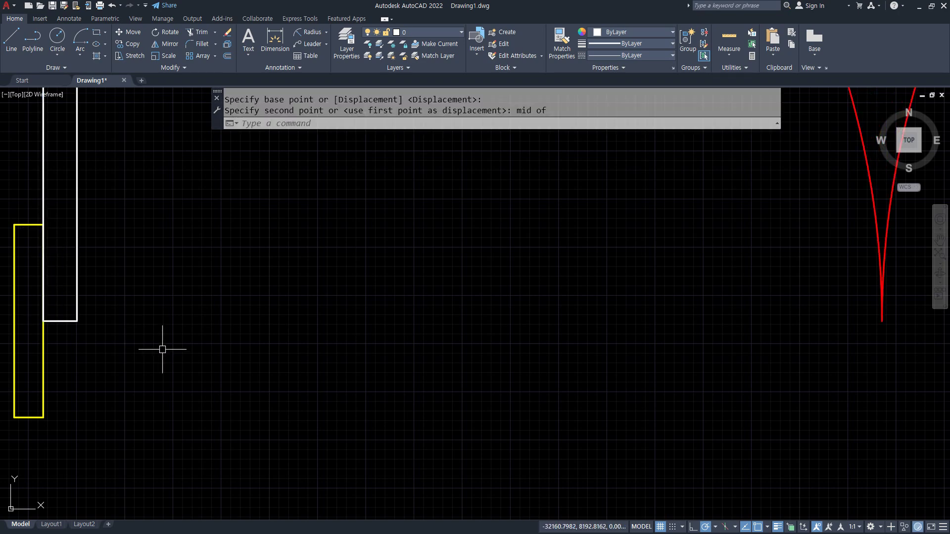
# Mirror the copied plan's leaves and swing arcs downward about a horizontal line through the leaves' lower ends, keeping the originals
pyautogui.scroll(-6, 247, 322)
pyautogui.write('mi')
pyautogui.press('Return')
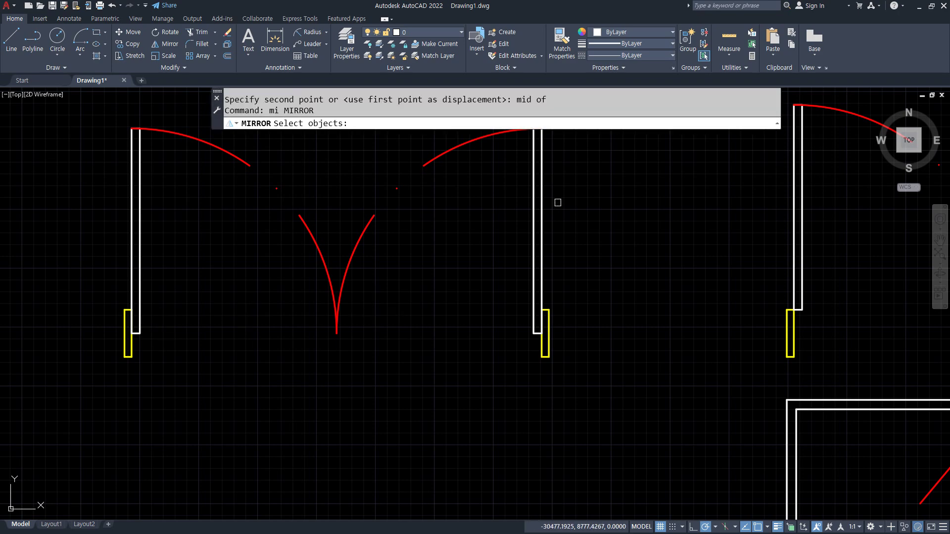
pyautogui.click(572, 238)
pyautogui.click(166, 195)
pyautogui.press('Return')
pyautogui.click(138, 333)
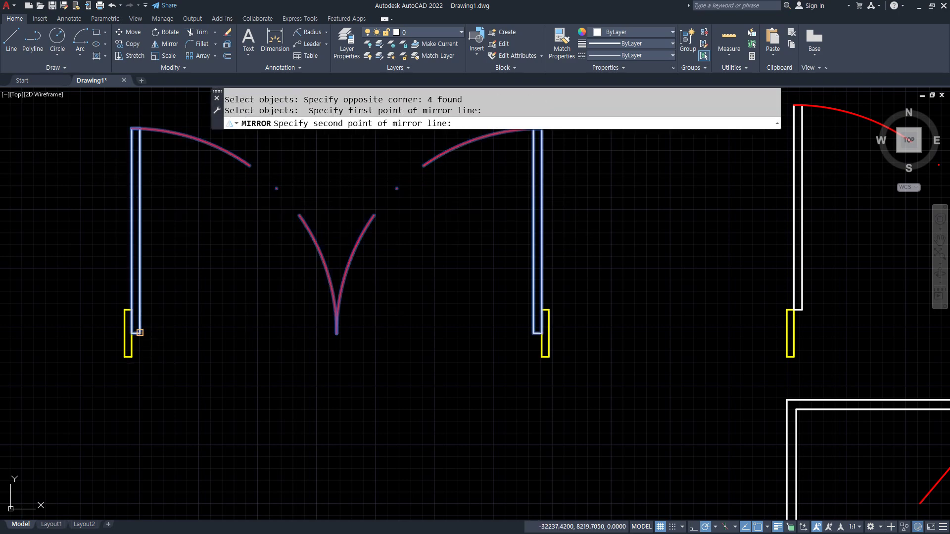
pyautogui.click(202, 331)
pyautogui.press('Return')
pyautogui.scroll(-2, 243, 350)
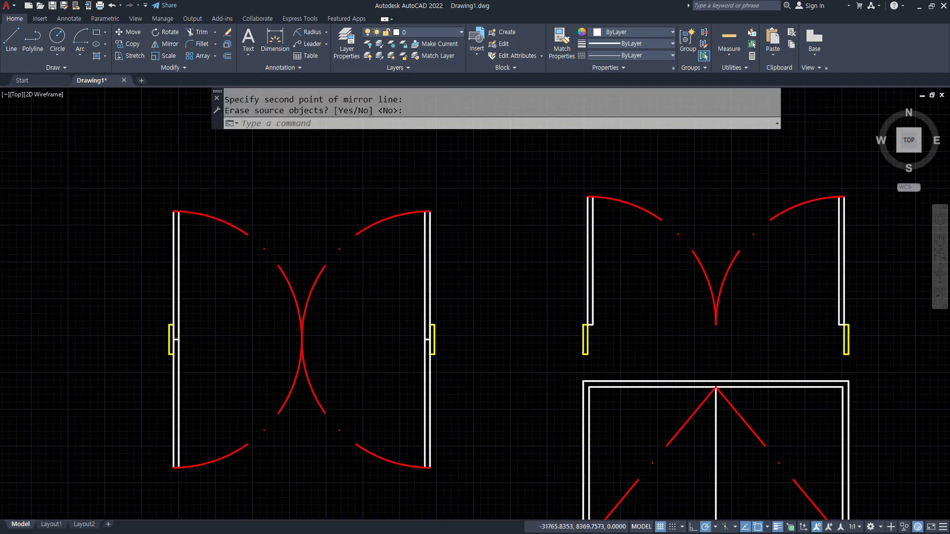
pyautogui.scroll(-2, 230, 274)
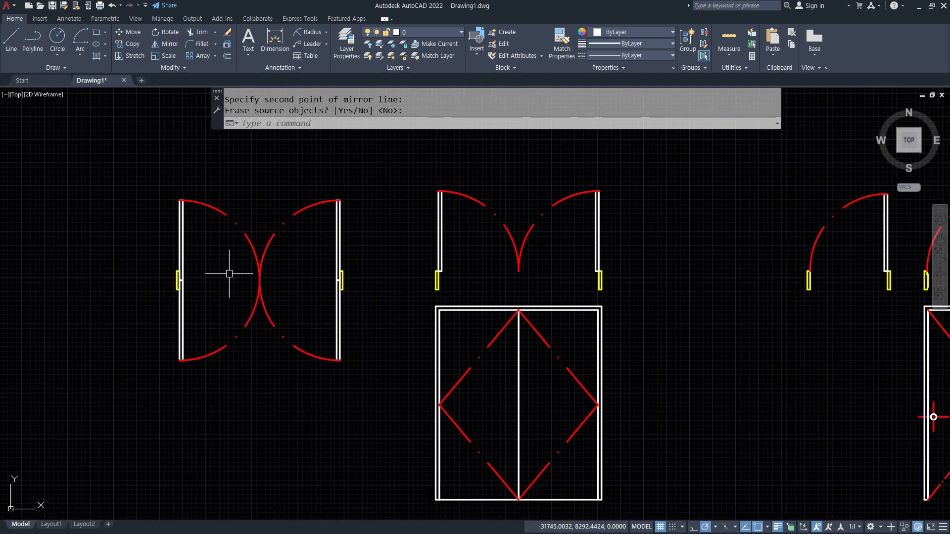
# Switch to the browser and examine the plan and elevation symbols for each door type on page 114 of 건축설계제도.pdf
pyautogui.hotkey('alt', 'Tab')
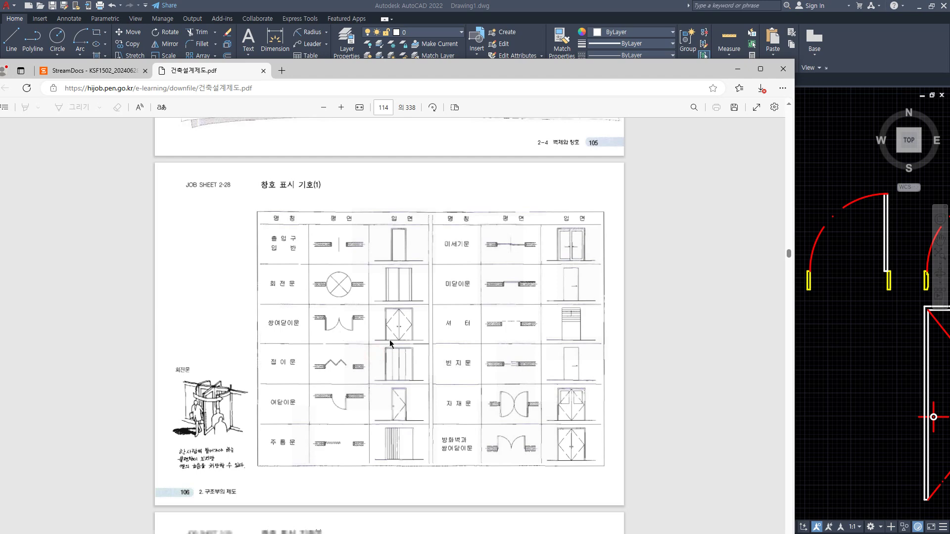
pyautogui.keyDown('ctrl'); pyautogui.scroll(3, 393, 317); pyautogui.keyUp('ctrl')
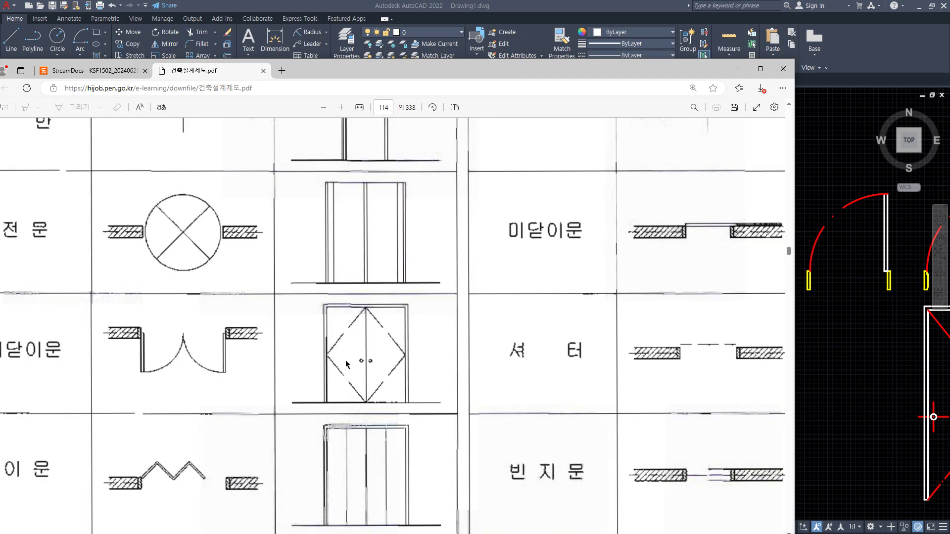
pyautogui.keyDown('ctrl'); pyautogui.scroll(2, 332, 368); pyautogui.keyUp('ctrl')
pyautogui.hscroll(6, 274, 358)
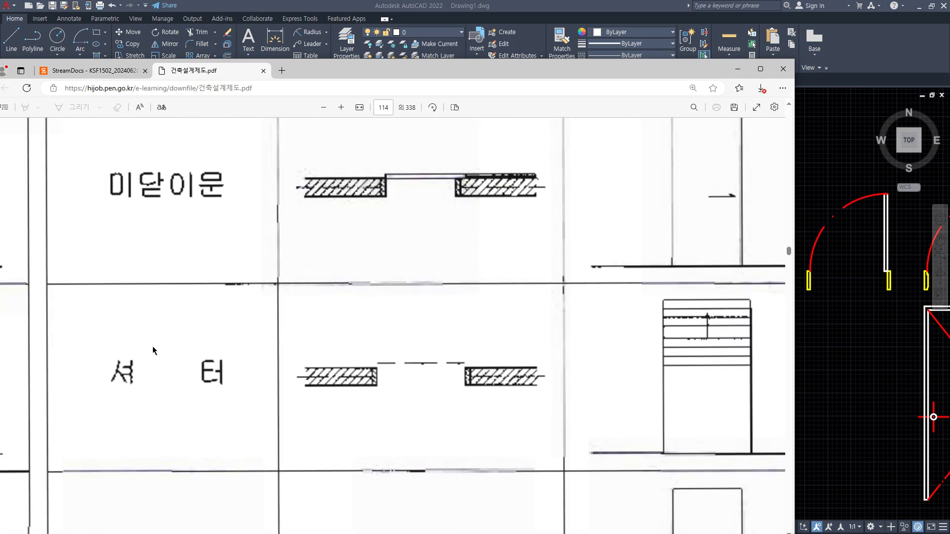
pyautogui.hscroll(-3, 155, 352)
pyautogui.hscroll(-5, 98, 360)
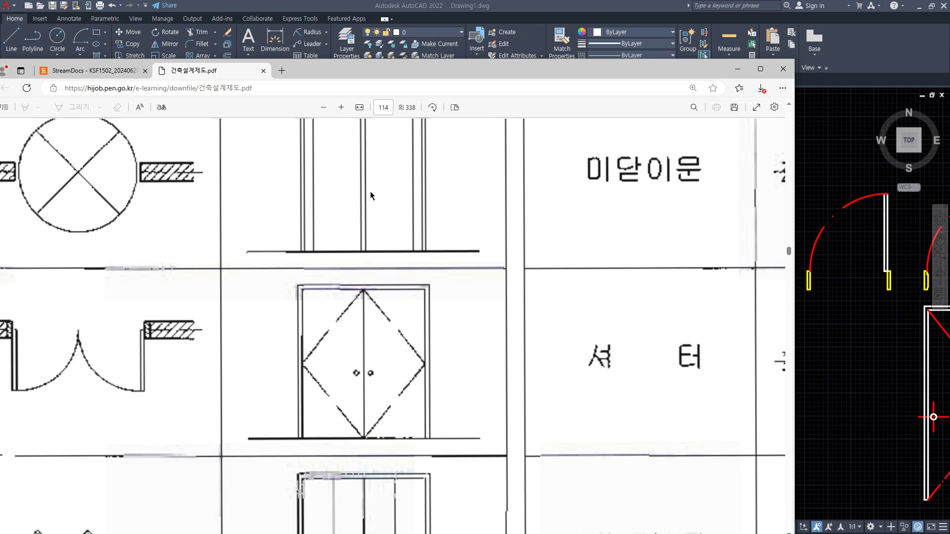
pyautogui.scroll(6, 364, 269)
pyautogui.scroll(-3, 366, 281)
pyautogui.scroll(-15, 367, 281)
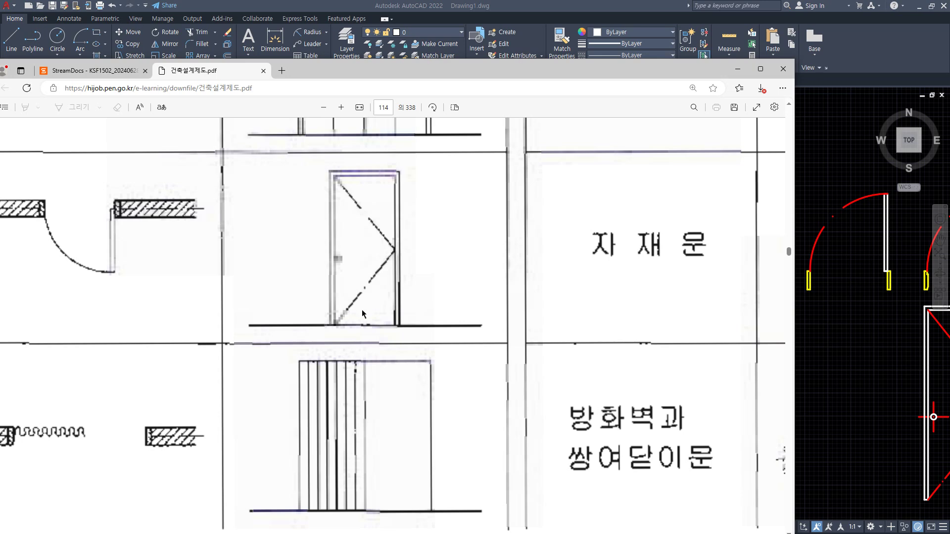
# Examine the hinged door symbols in Table 2 of the KSF1502 standard at 400% and move the browser aside
pyautogui.click(57, 75)
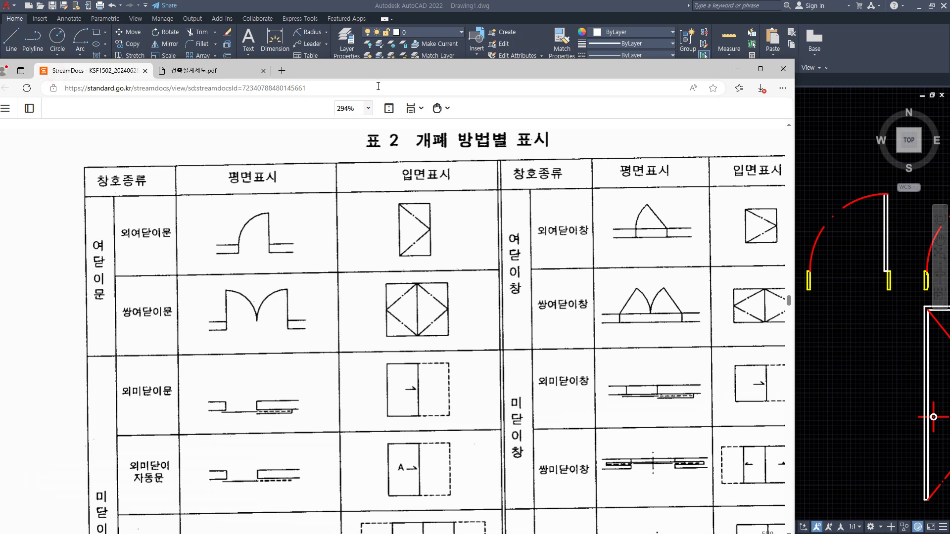
pyautogui.moveTo(378, 77); pyautogui.dragTo(458, 73)
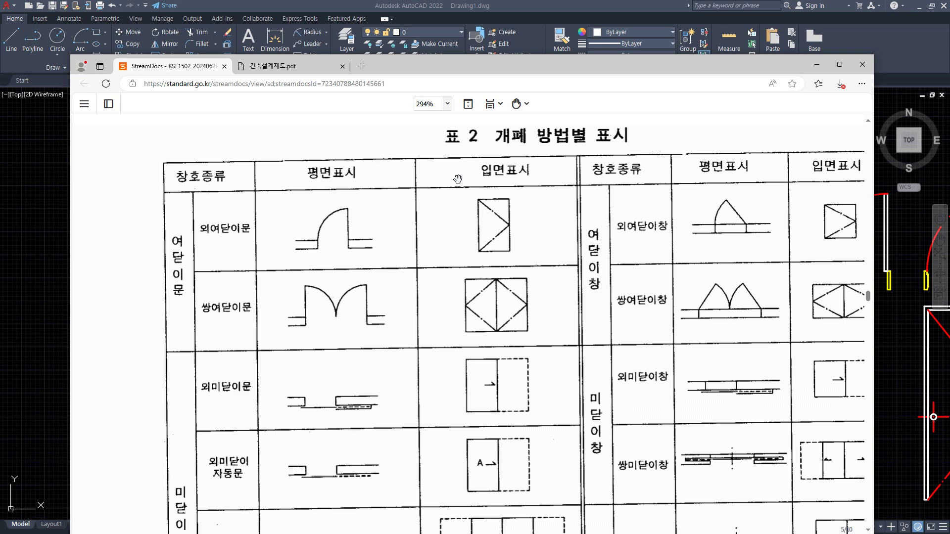
pyautogui.keyDown('ctrl'); pyautogui.scroll(3, 512, 226); pyautogui.keyUp('ctrl')
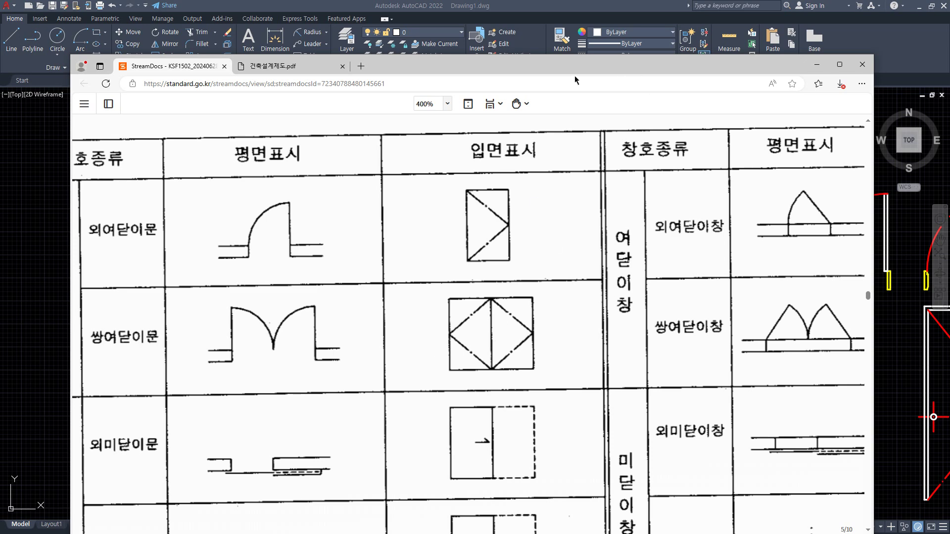
pyautogui.moveTo(578, 61); pyautogui.dragTo(0, 65)
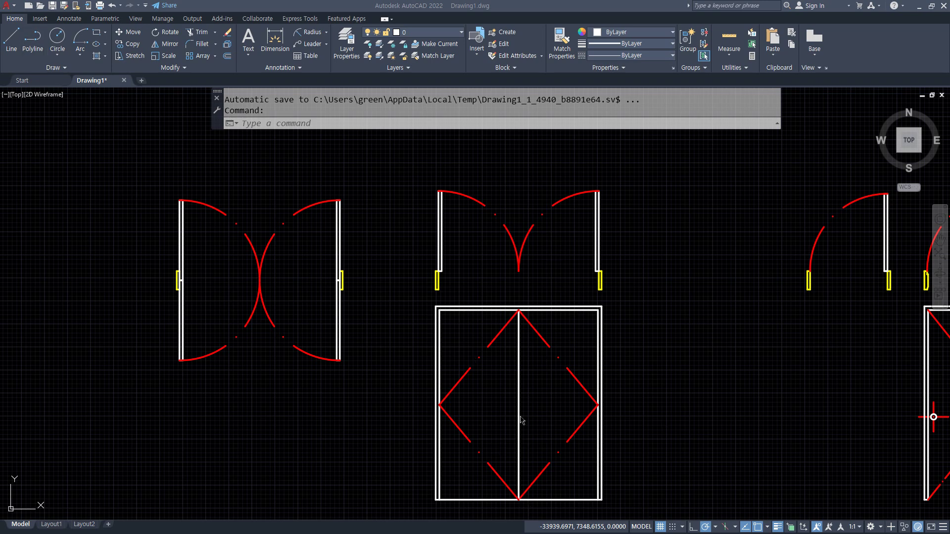
# Copy the single door elevation with the bottom frame into the empty space beside the double door elevation
pyautogui.scroll(-2, 451, 365)
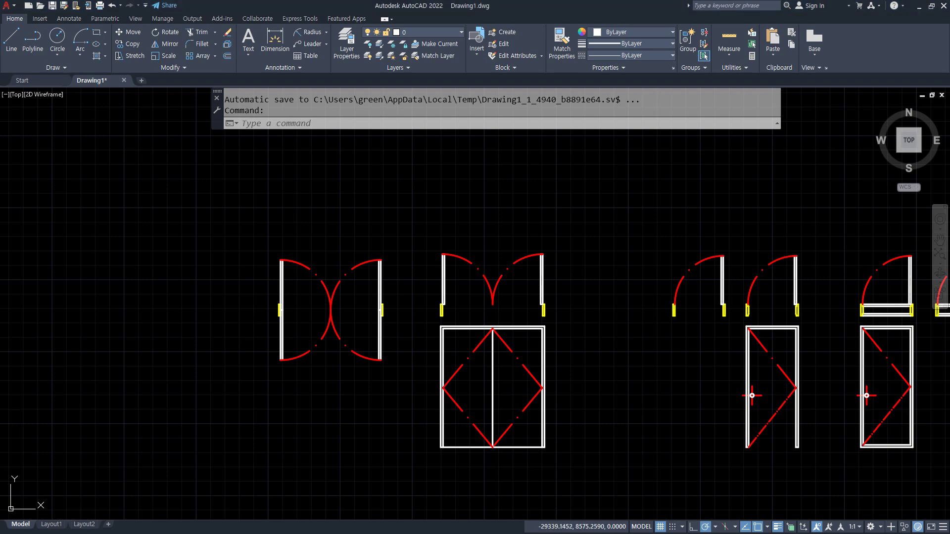
pyautogui.moveTo(307, 327)
pyautogui.mouseDown(button='middle')
pyautogui.moveTo(384, 314)
pyautogui.moveTo(171, 314)
pyautogui.mouseUp(button='middle')
pyautogui.moveTo(555, 337); pyautogui.dragTo(329, 316, button='middle')
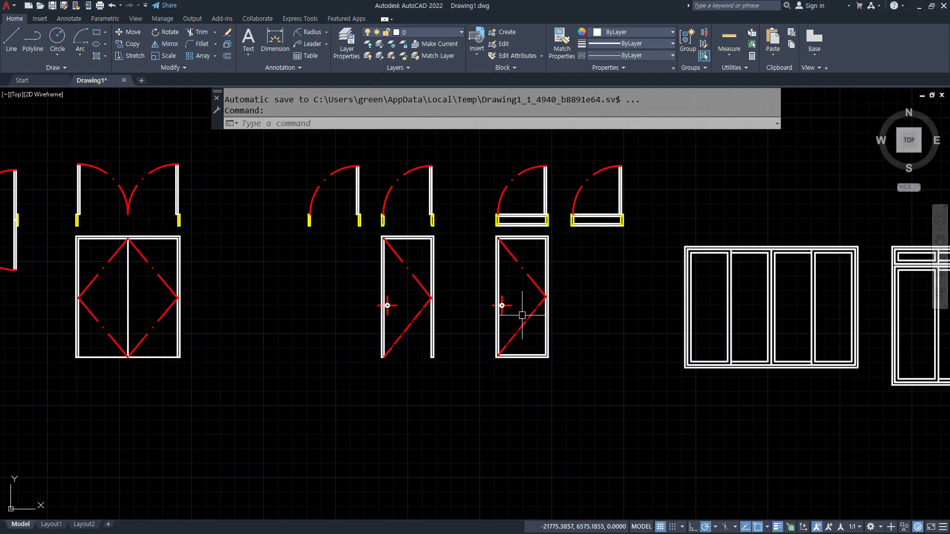
pyautogui.scroll(2, 522, 314)
pyautogui.moveTo(417, 343); pyautogui.dragTo(412, 363, button='middle')
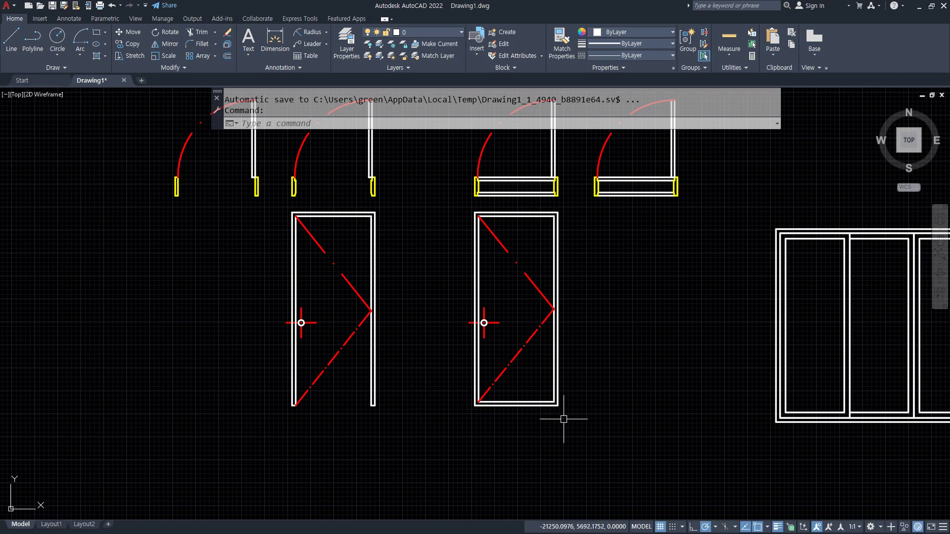
pyautogui.write('c')
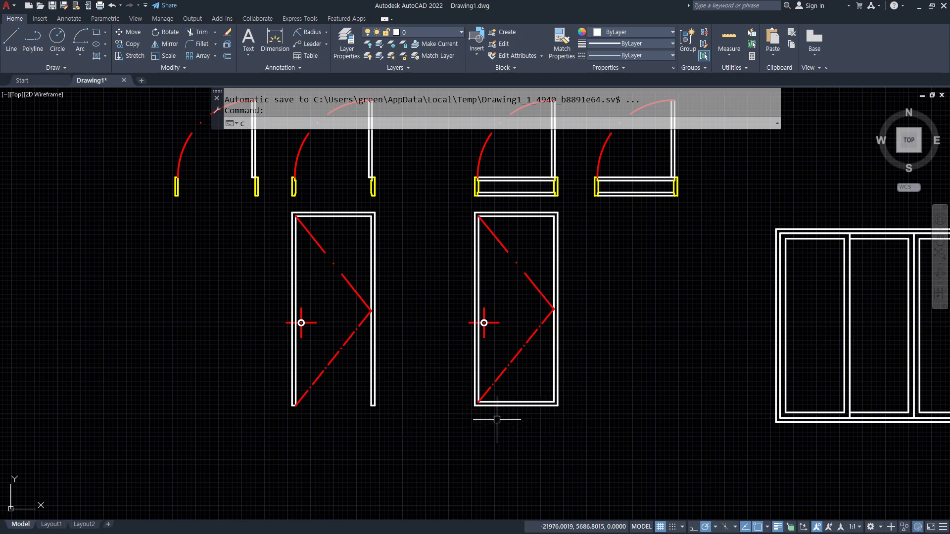
pyautogui.press('Escape')
pyautogui.write('cp')
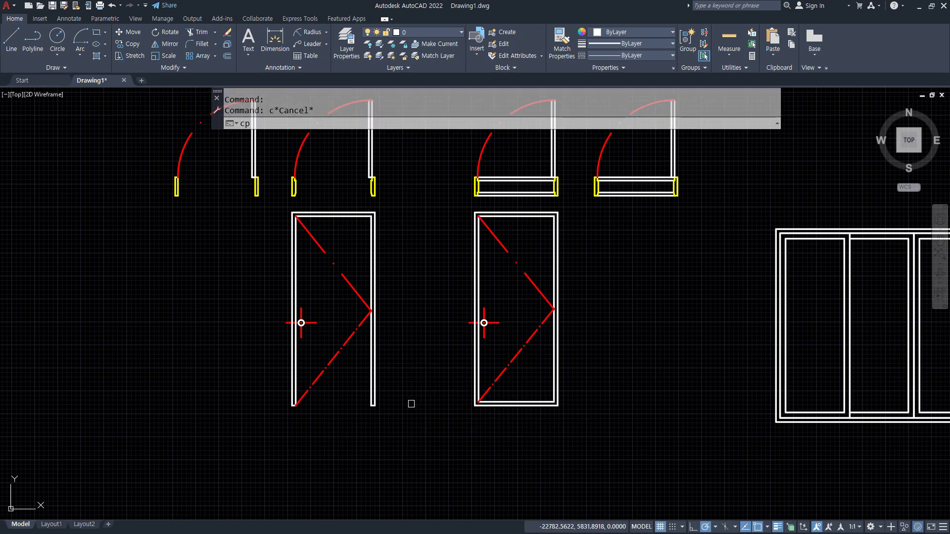
pyautogui.press('Return')
pyautogui.click(586, 429)
pyautogui.click(471, 206)
pyautogui.press('Return')
pyautogui.click(536, 371)
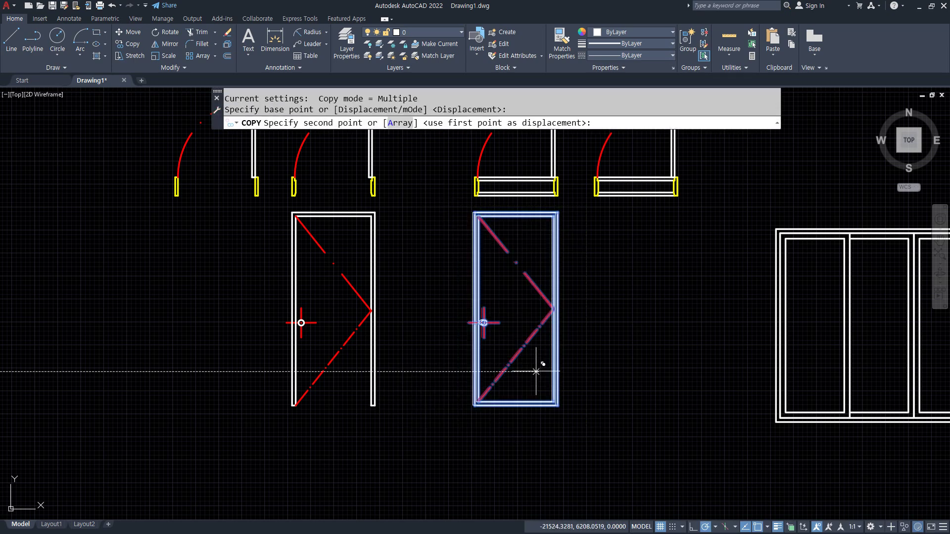
pyautogui.moveTo(536, 371); pyautogui.dragTo(873, 390, button='middle')
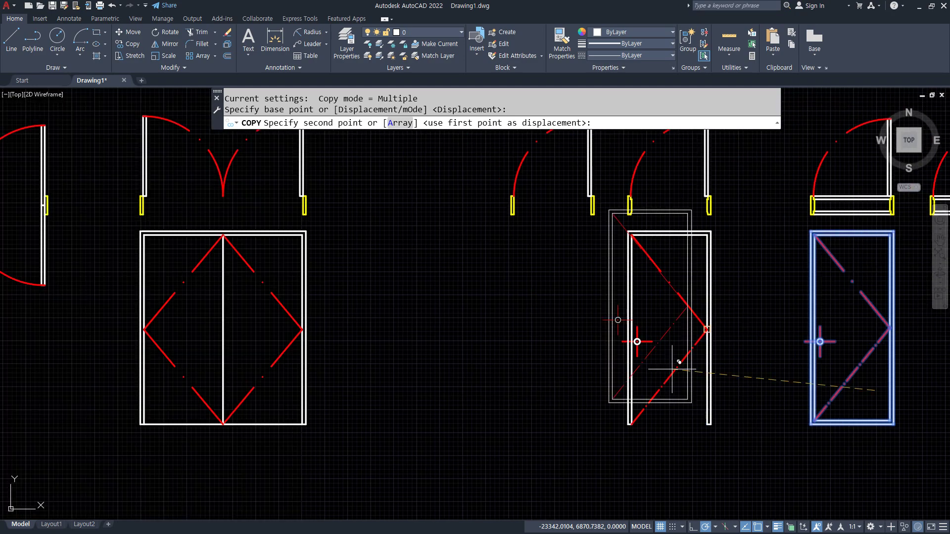
pyautogui.click(439, 390)
pyautogui.press('Return')
# Erase the inner bottom frame line of the copied door elevation
pyautogui.scroll(4, 425, 404)
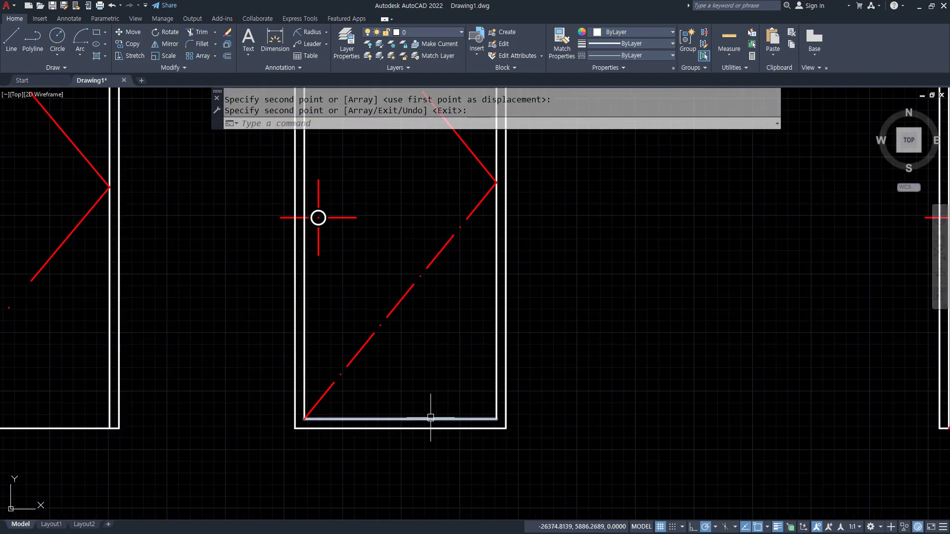
pyautogui.click(431, 418)
pyautogui.write('e')
pyautogui.press('Return')
# Erase the copied door's right inner jamb line, both swing lines and the handle symbol
pyautogui.click(495, 379)
pyautogui.press('Delete')
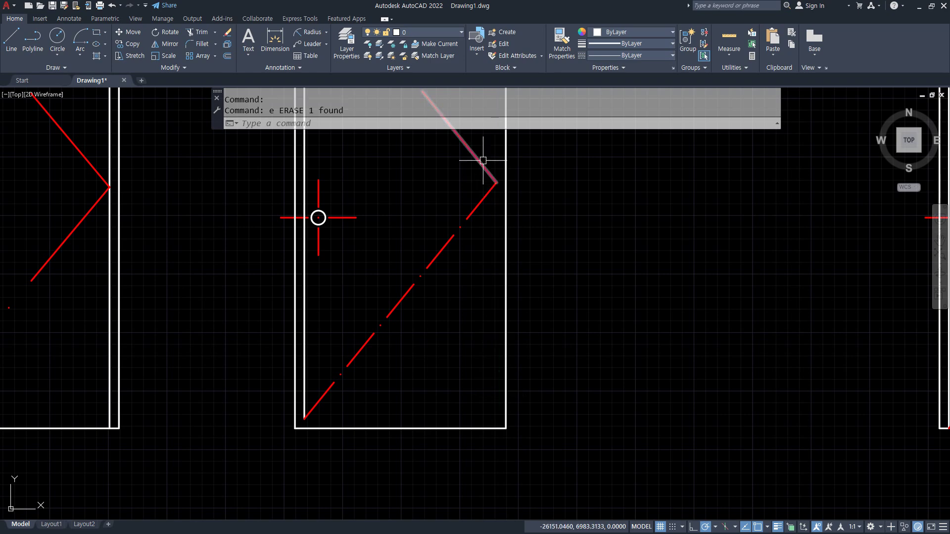
pyautogui.click(483, 160)
pyautogui.click(447, 242)
pyautogui.click(319, 218)
pyautogui.click(312, 201)
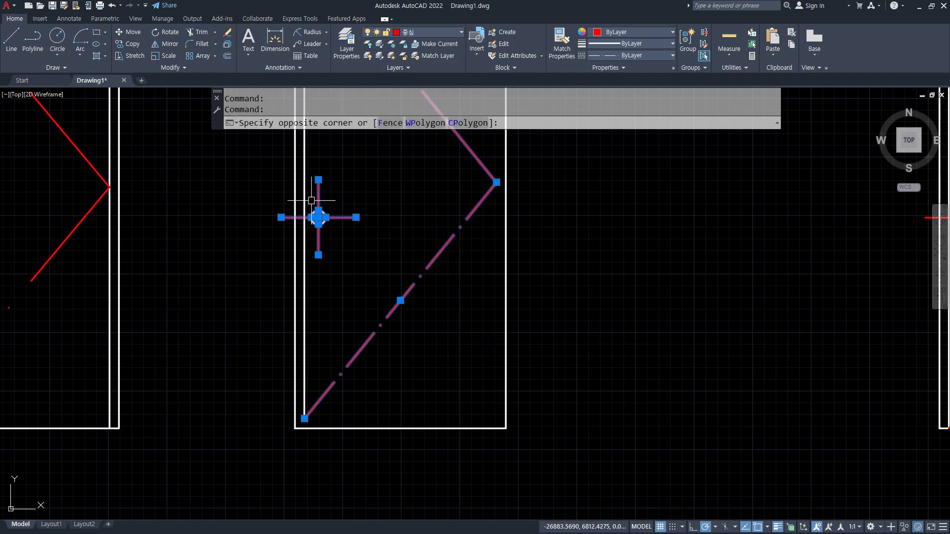
pyautogui.click(312, 200)
pyautogui.scroll(-3, 347, 208)
pyautogui.write('e')
pyautogui.press('Return')
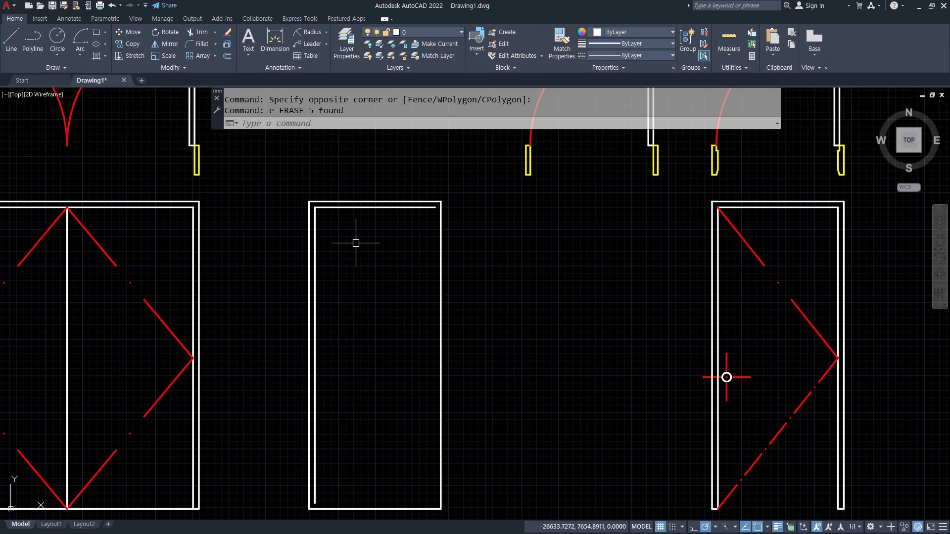
# Undo the erasure of the copied door's right inner jamb line, swing lines and handle symbol
pyautogui.write('ex')
pyautogui.press('Return')
pyautogui.press('Escape')
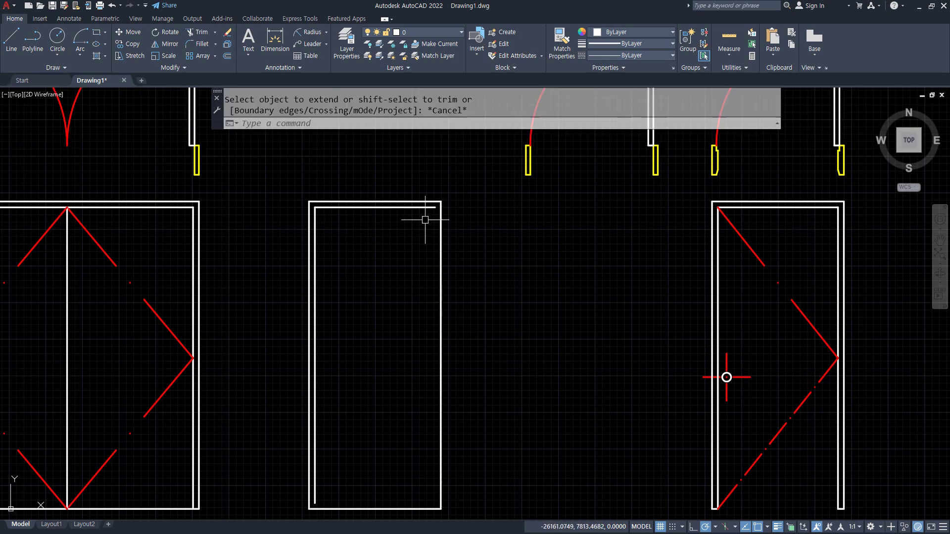
pyautogui.hotkey('ctrl', 'z')
pyautogui.hotkey('ctrl', 'z')
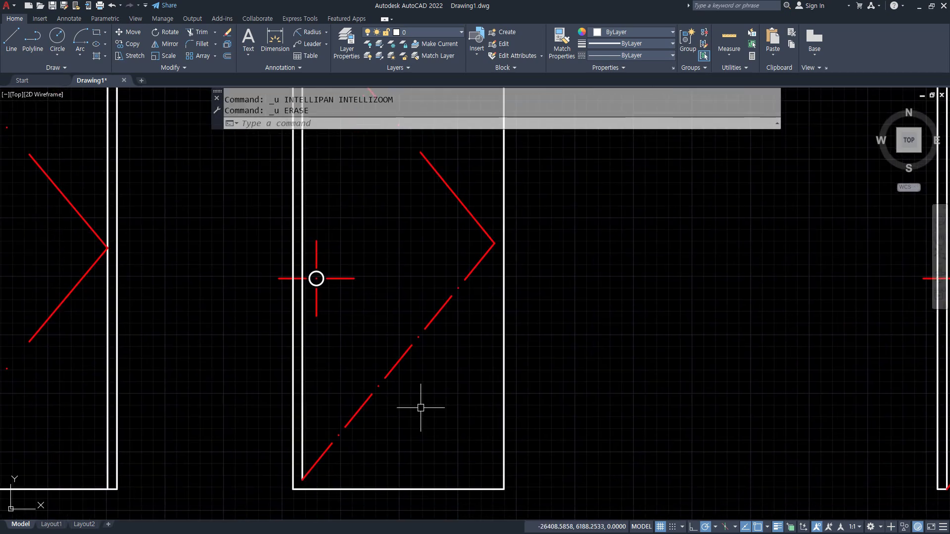
pyautogui.hotkey('ctrl', 'z')
pyautogui.hotkey('ctrl', 'z')
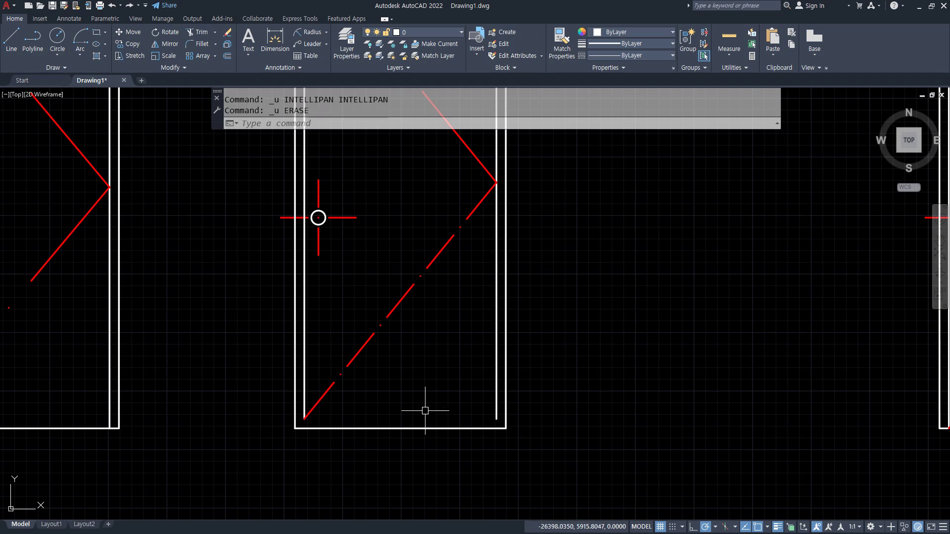
# Extend the copied door's two inner jamb lines down to the outer bottom line
pyautogui.write('ex')
pyautogui.press('Return')
pyautogui.click(303, 218)
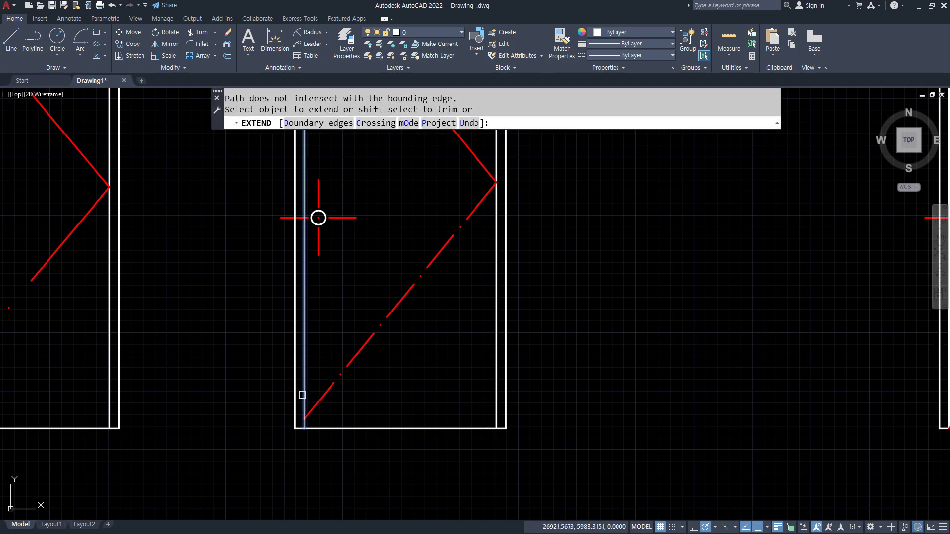
# Erase the handle symbol and both dash-dot swing lines from the copied door, leaving only its frame
pyautogui.click(228, 167)
pyautogui.click(354, 267)
pyautogui.write('e')
pyautogui.press('Return')
pyautogui.scroll(-2, 436, 310)
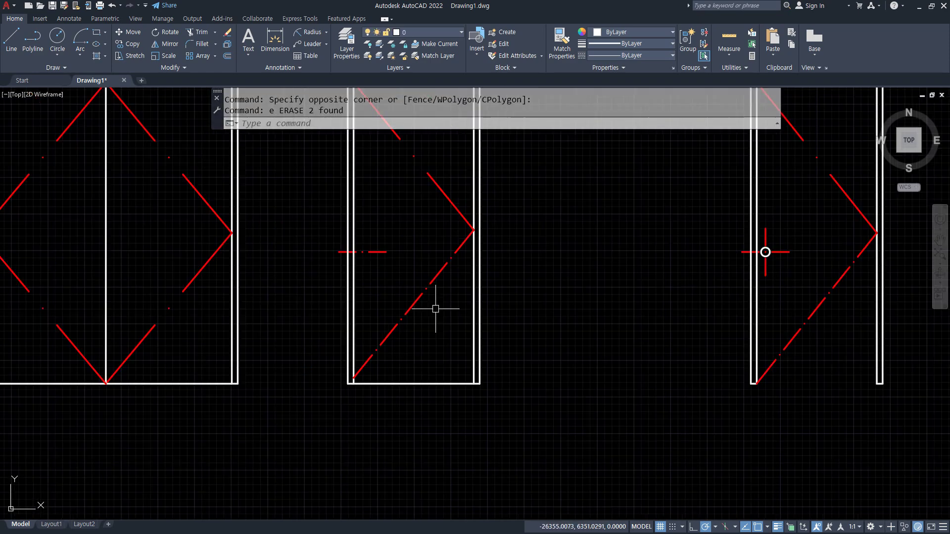
pyautogui.moveTo(440, 315); pyautogui.dragTo(428, 357, button='middle')
pyautogui.click(427, 357)
pyautogui.click(373, 191)
pyautogui.click(365, 294)
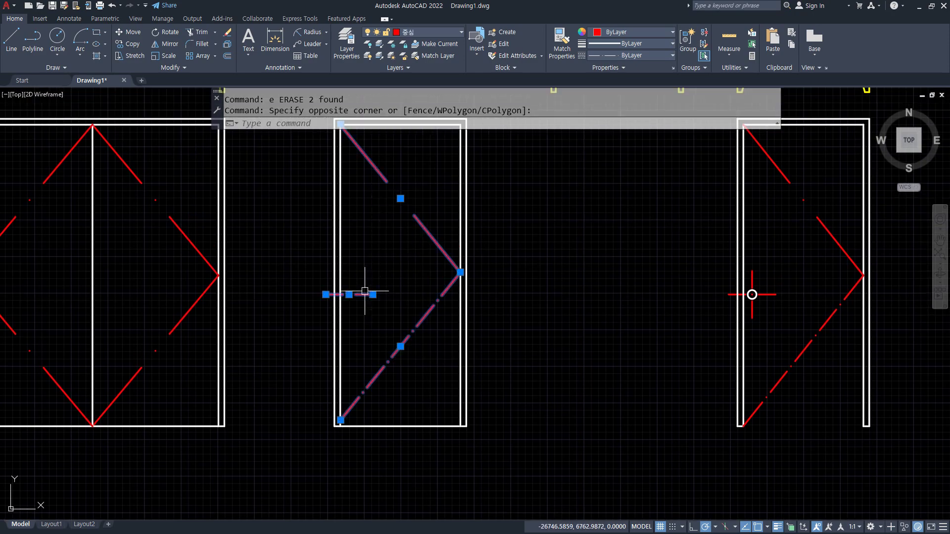
pyautogui.write('e')
pyautogui.press('Return')
# Draw two crossing diagonal lines between opposite inner corners of the empty door frame
pyautogui.scroll(-2, 401, 346)
pyautogui.scroll(2, 439, 441)
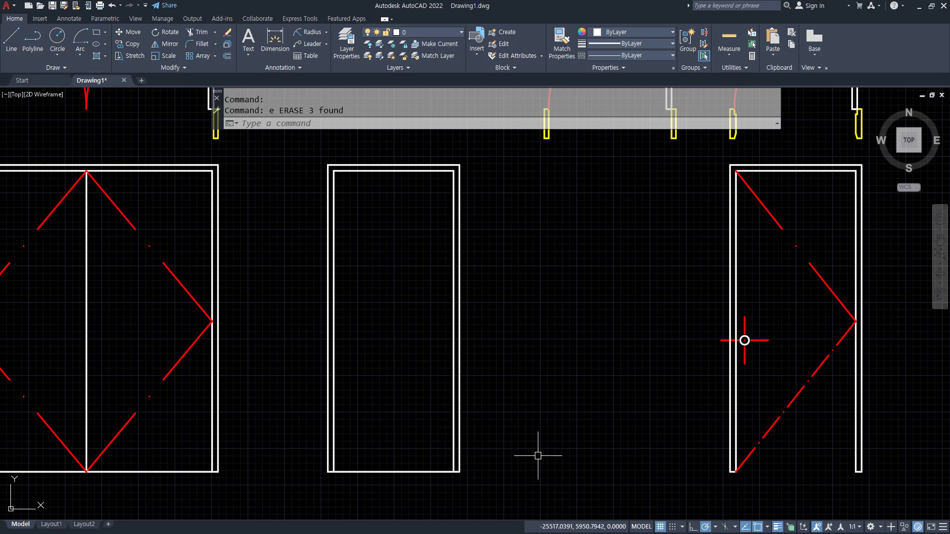
pyautogui.write('l')
pyautogui.press('Return')
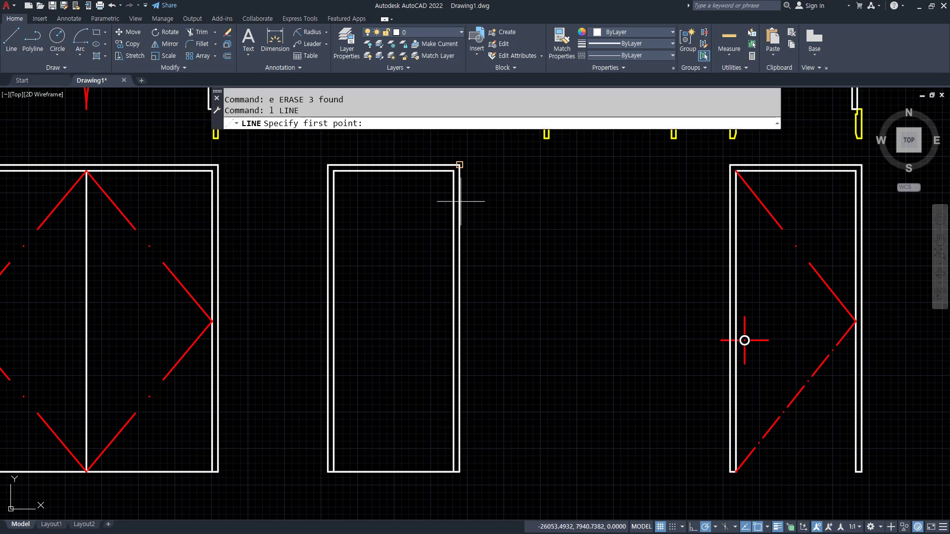
pyautogui.click(453, 172)
pyautogui.press('Escape')
pyautogui.press('Return')
pyautogui.click(452, 173)
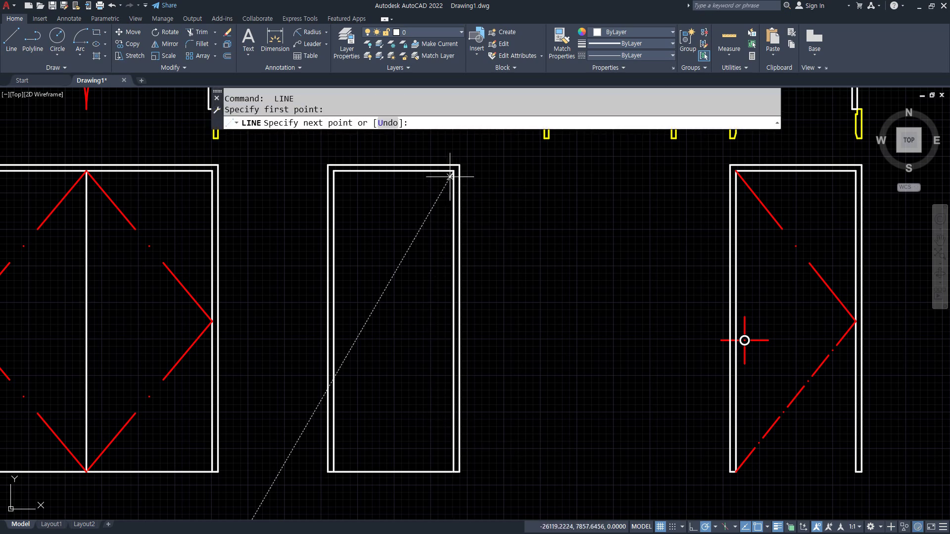
pyautogui.click(334, 471)
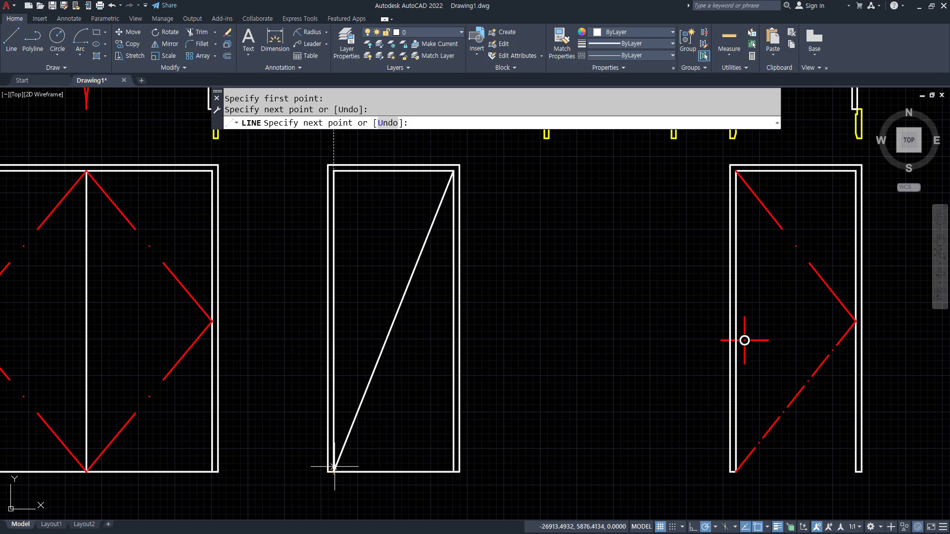
pyautogui.press('Return')
pyautogui.press('Return')
pyautogui.click(336, 173)
pyautogui.click(452, 471)
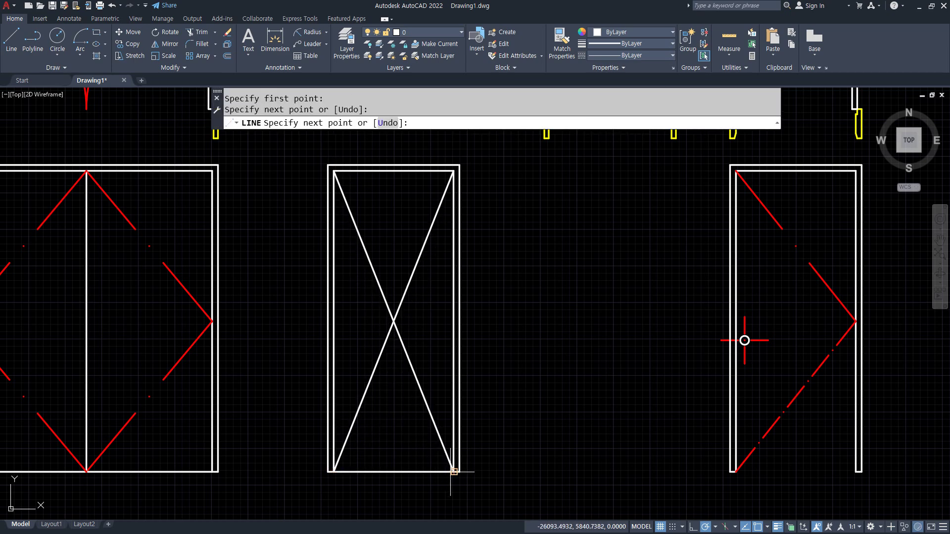
pyautogui.press('Return')
# Match the two diagonals' properties to the red dash-dot swing line of the neighbouring single door
pyautogui.write('ma')
pyautogui.press('Return')
pyautogui.click(773, 416)
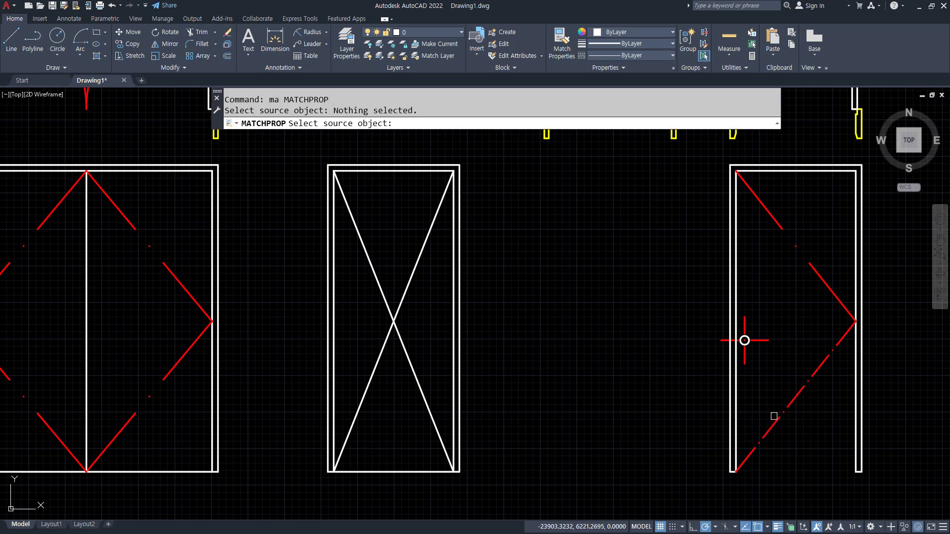
pyautogui.click(769, 436)
pyautogui.click(415, 315)
pyautogui.click(373, 339)
pyautogui.press('Return')
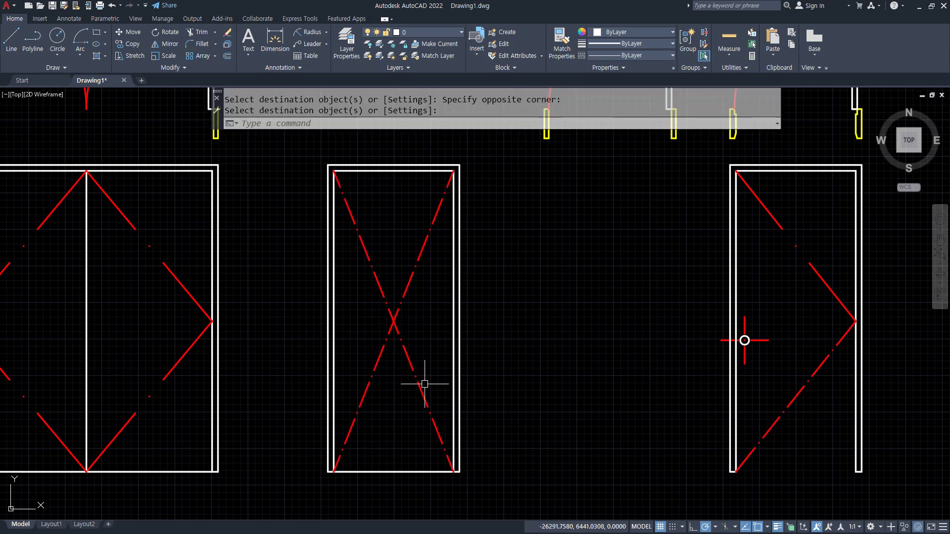
# Copy the frame with its crossed diagonals horizontally to the right, just beside the original
pyautogui.moveTo(495, 386); pyautogui.dragTo(457, 386, button='middle')
pyautogui.write('cp')
pyautogui.press('Return')
pyautogui.click(448, 164)
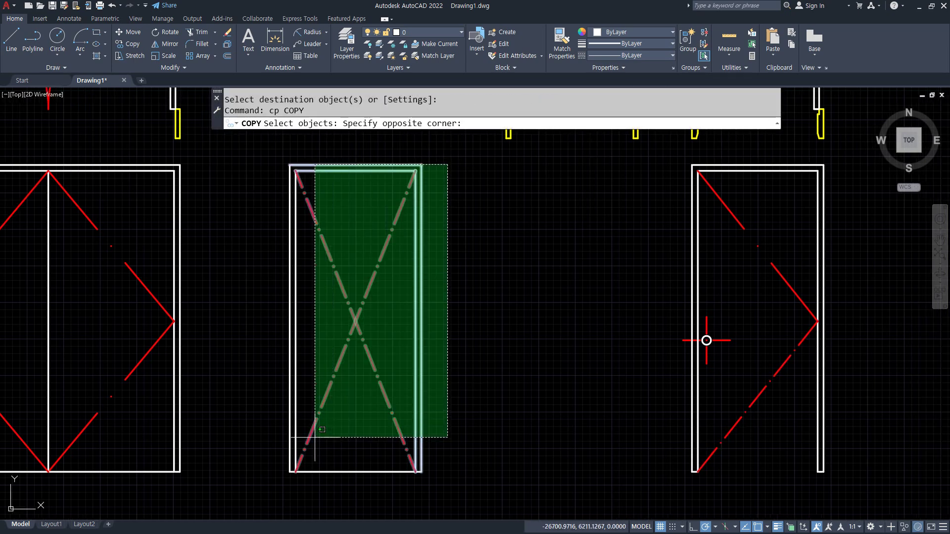
pyautogui.click(277, 496)
pyautogui.press('Return')
pyautogui.click(415, 473)
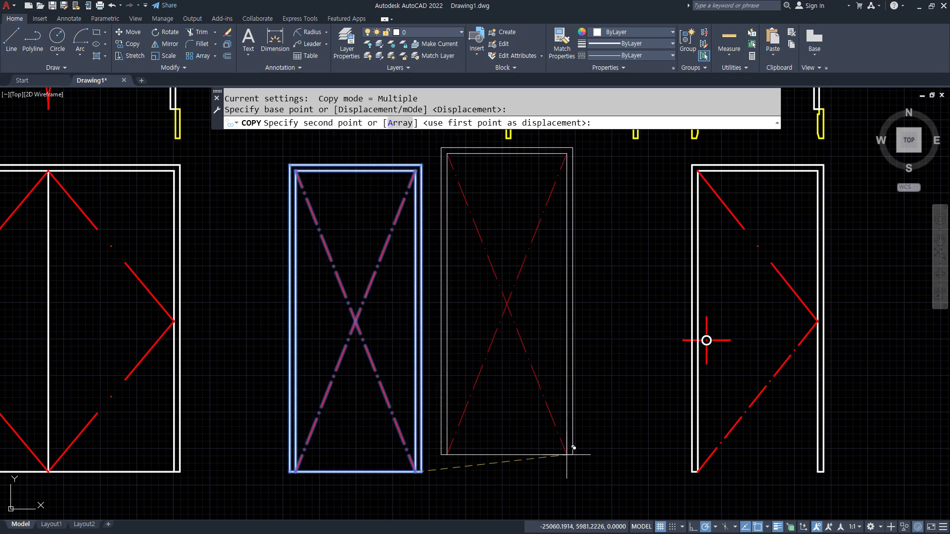
pyautogui.click(567, 473)
pyautogui.press('Return')
# Erase the inner top line and both inner jamb lines of the new copy
pyautogui.click(566, 428)
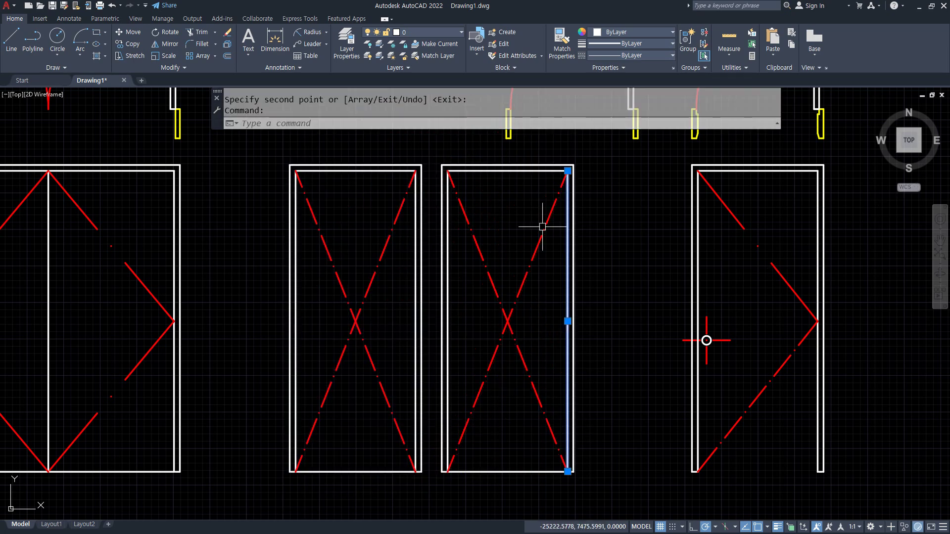
pyautogui.click(525, 170)
pyautogui.click(448, 279)
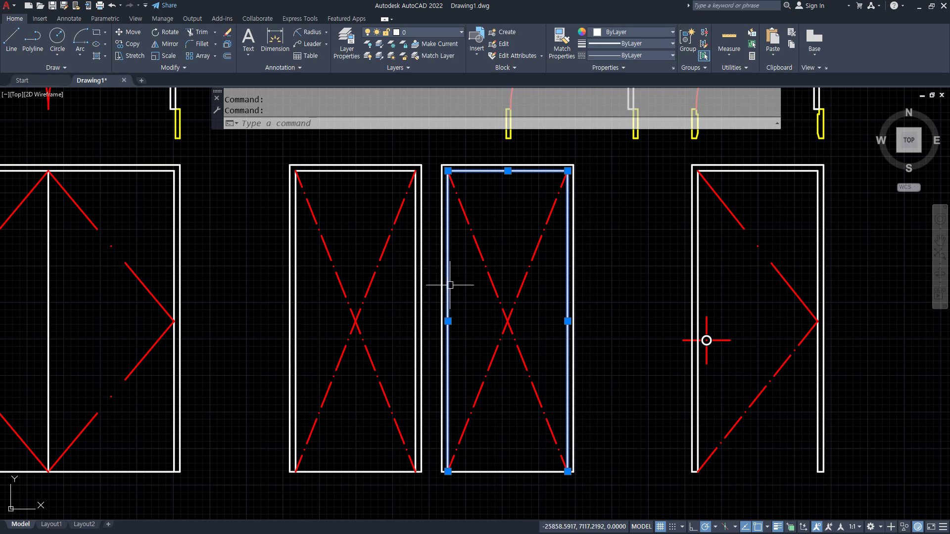
pyautogui.write('e')
pyautogui.press('Return')
# Stretch the four ends of the copy's diagonals to the corners of the outer rectangle
pyautogui.click(448, 463)
pyautogui.click(443, 472)
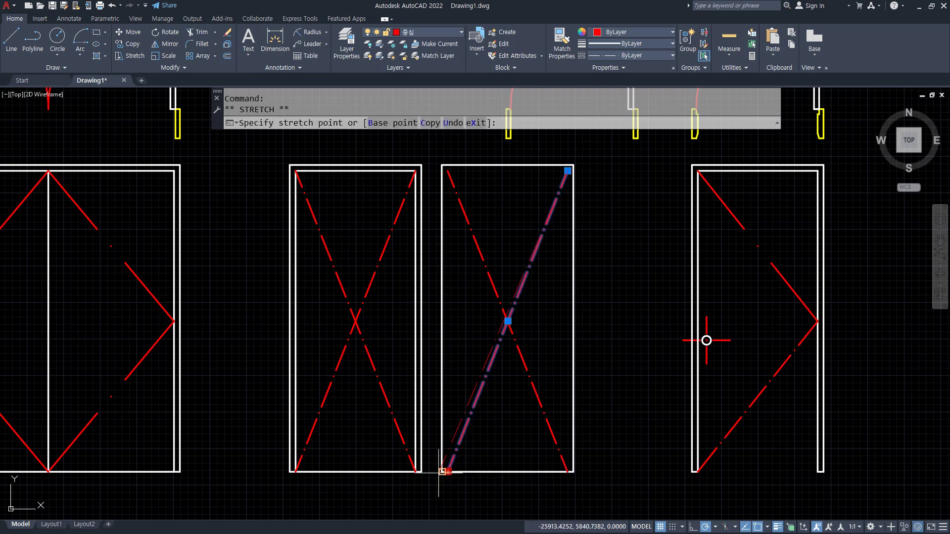
pyautogui.click(442, 472)
pyautogui.click(450, 177)
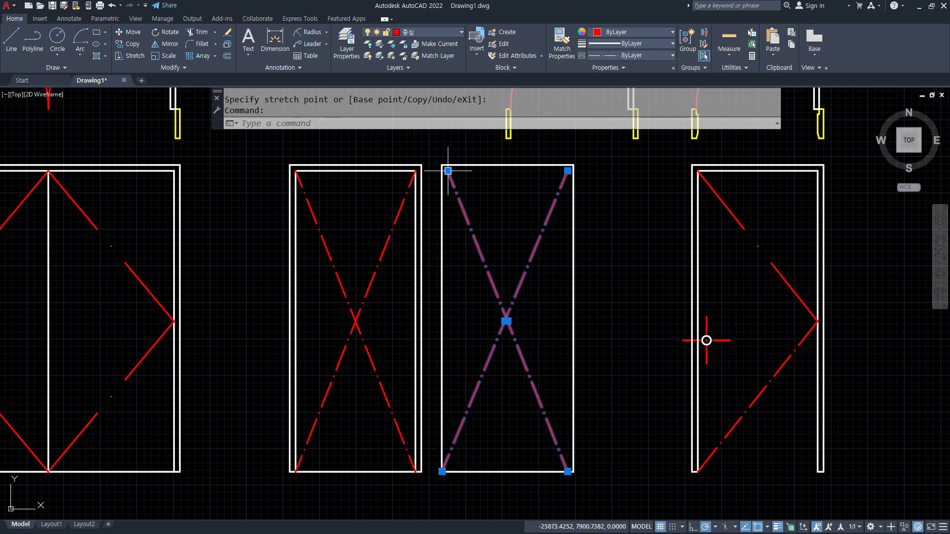
pyautogui.click(447, 171)
pyautogui.click(442, 165)
pyautogui.click(568, 171)
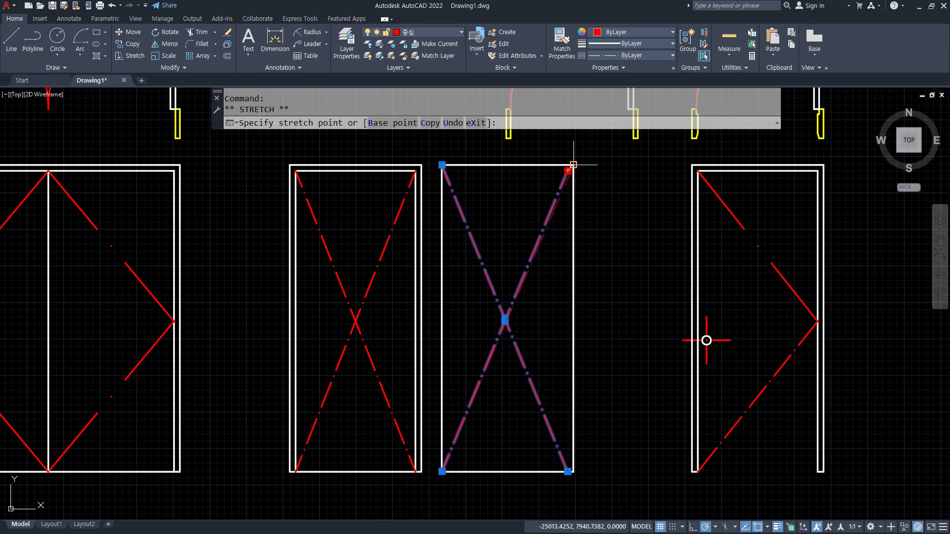
pyautogui.click(573, 165)
pyautogui.click(567, 471)
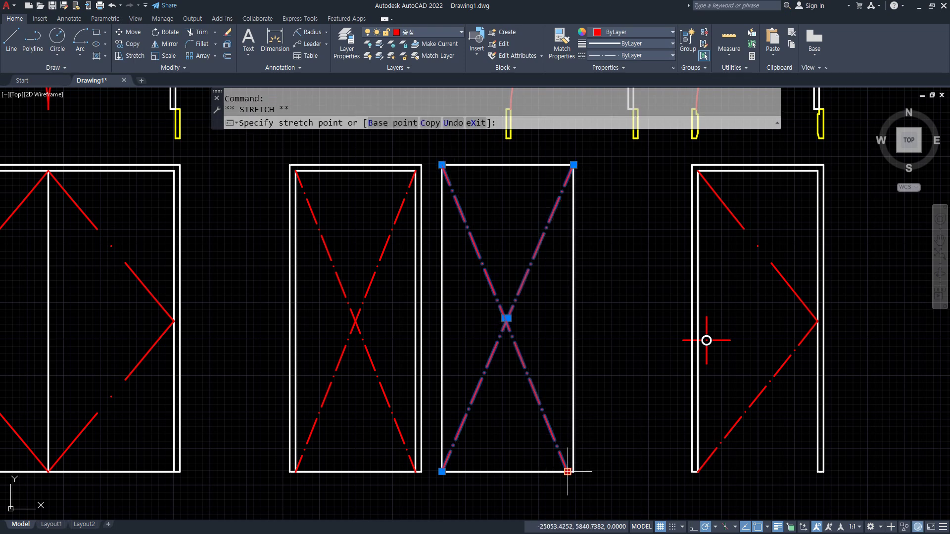
pyautogui.click(573, 472)
pyautogui.press('Escape')
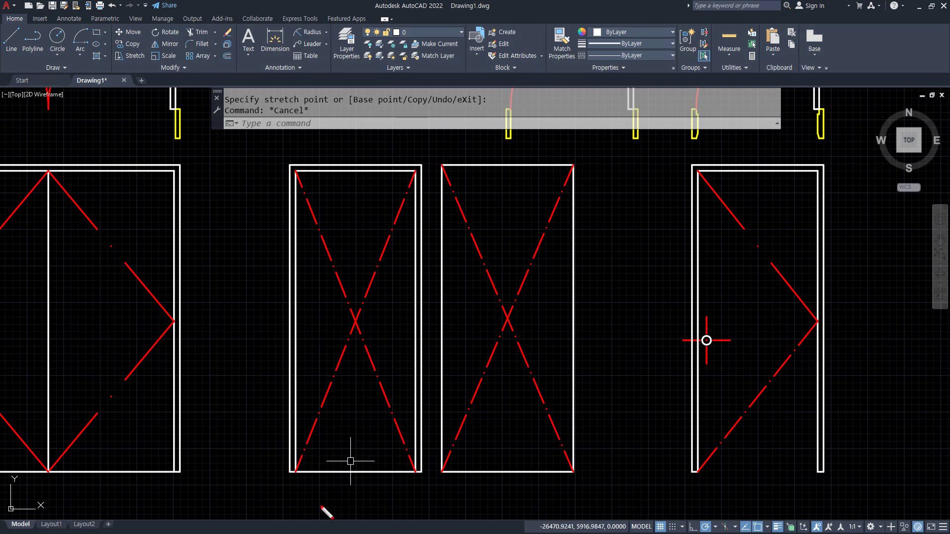
pyautogui.moveTo(298, 513)
pyautogui.mouseDown()
pyautogui.moveTo(278, 181)
pyautogui.moveTo(663, 309)
pyautogui.moveTo(420, 528)
pyautogui.mouseUp()
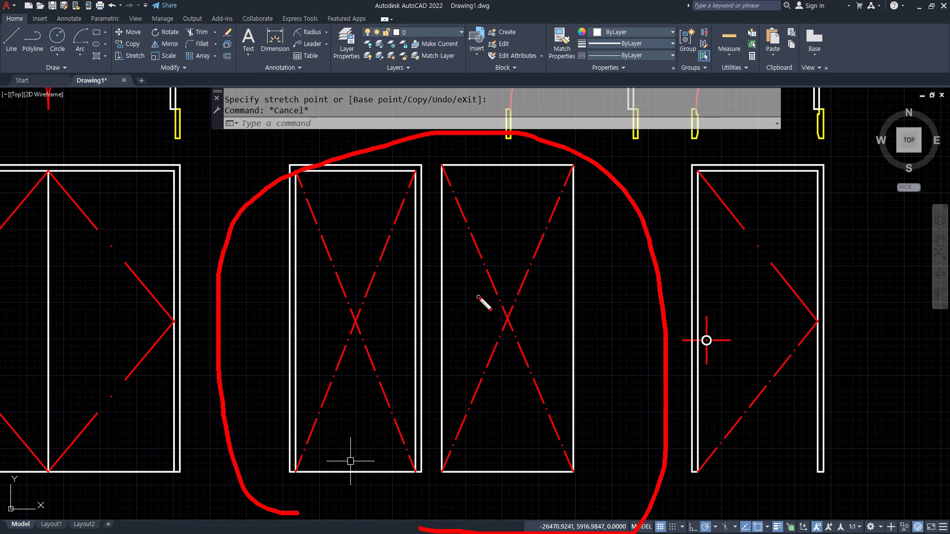
pyautogui.moveTo(517, 281); pyautogui.dragTo(492, 340)
pyautogui.moveTo(479, 279); pyautogui.dragTo(531, 344)
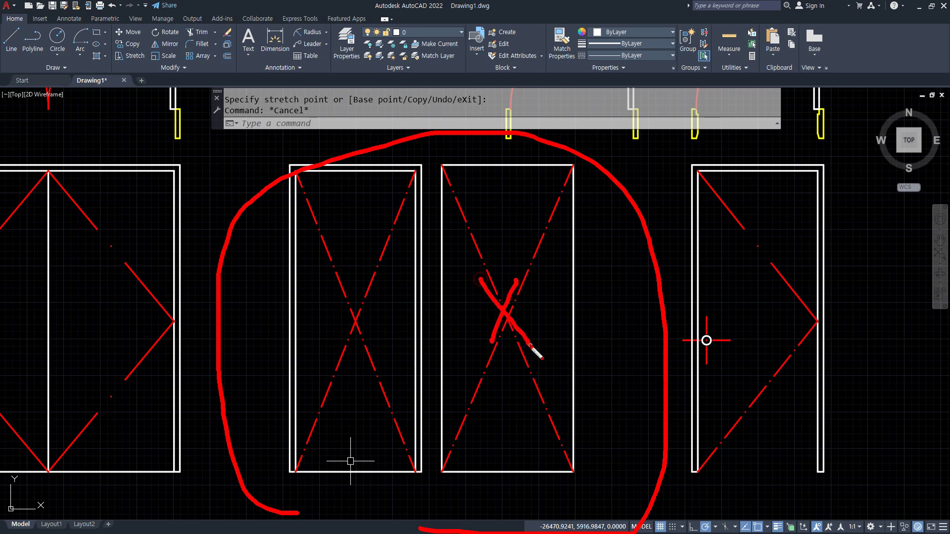
pyautogui.moveTo(376, 284); pyautogui.dragTo(349, 336)
pyautogui.moveTo(330, 295); pyautogui.dragTo(354, 336)
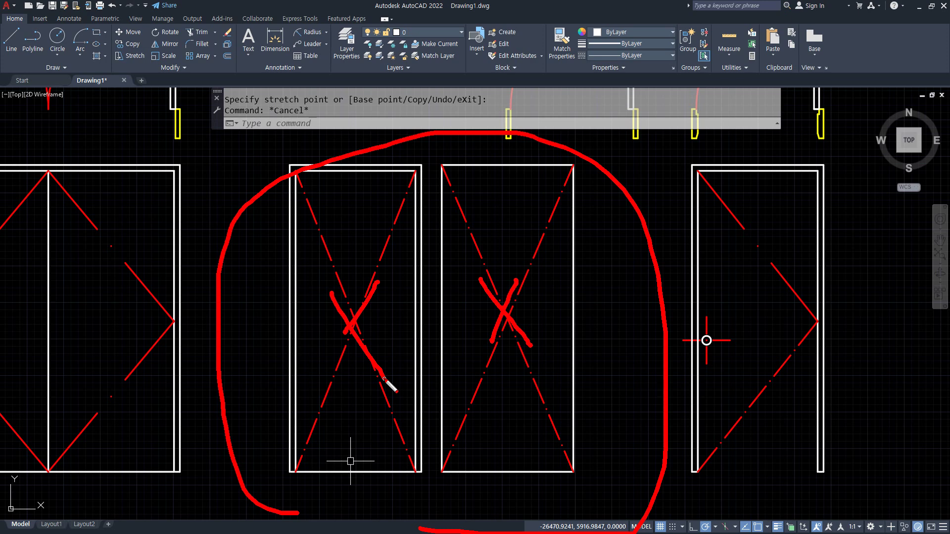
pyautogui.press('e')
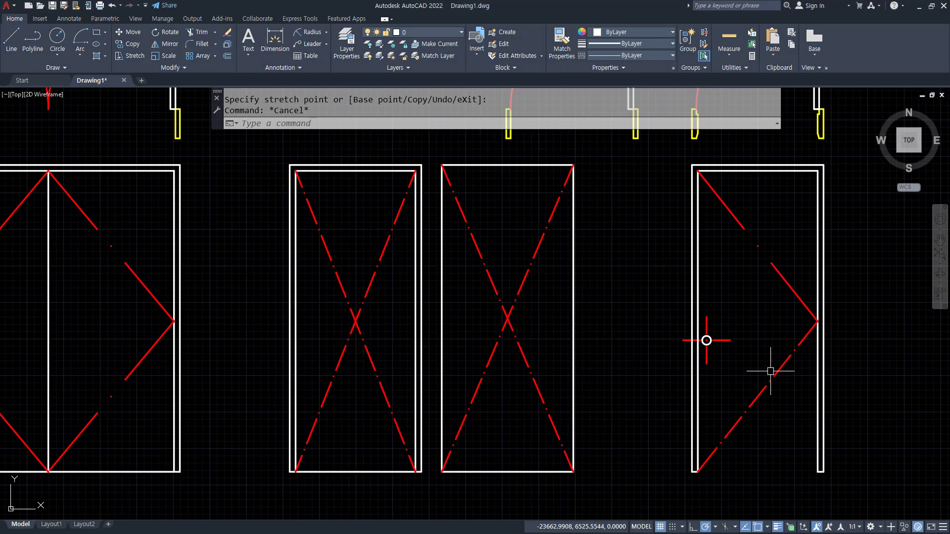
pyautogui.moveTo(713, 203)
pyautogui.mouseDown()
pyautogui.moveTo(794, 297)
pyautogui.moveTo(723, 450)
pyautogui.mouseUp()
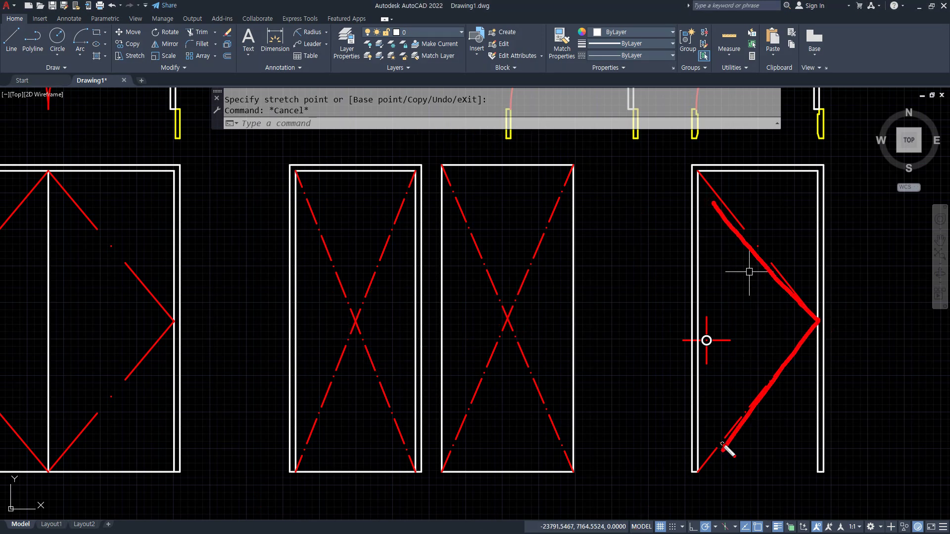
pyautogui.press('Escape')
# Match the lower swing line of the single door elevation to the properties of its upper swing line
pyautogui.write('ma')
pyautogui.press('Return')
pyautogui.click(789, 286)
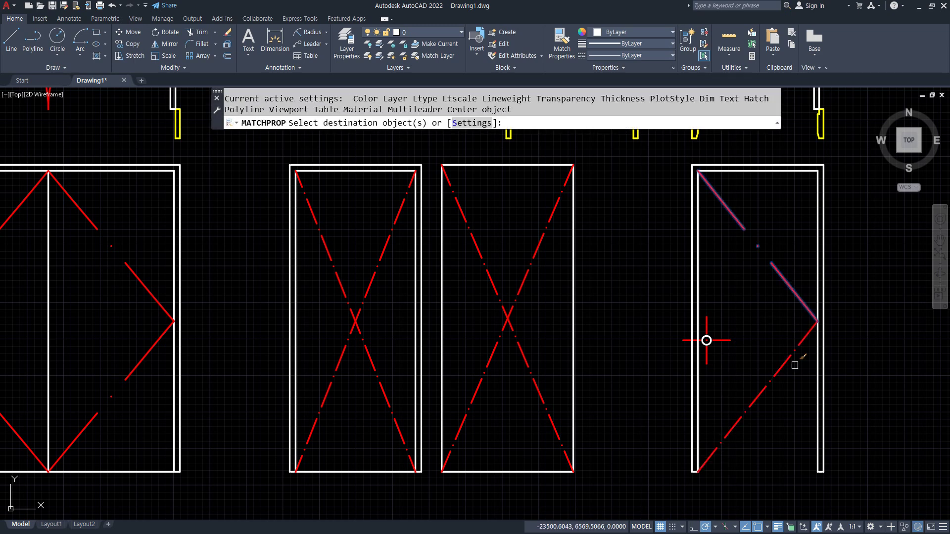
pyautogui.click(786, 361)
pyautogui.press('Escape')
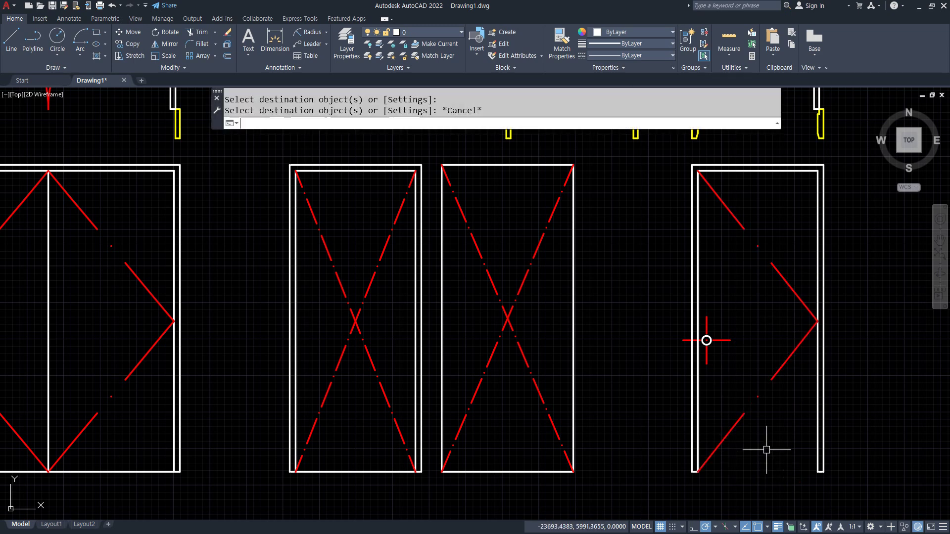
# Match the crossed diagonals of both the unframed and the framed opening to the single door's swing line properties
pyautogui.write('ma')
pyautogui.press('Return')
pyautogui.click(743, 418)
pyautogui.click(528, 312)
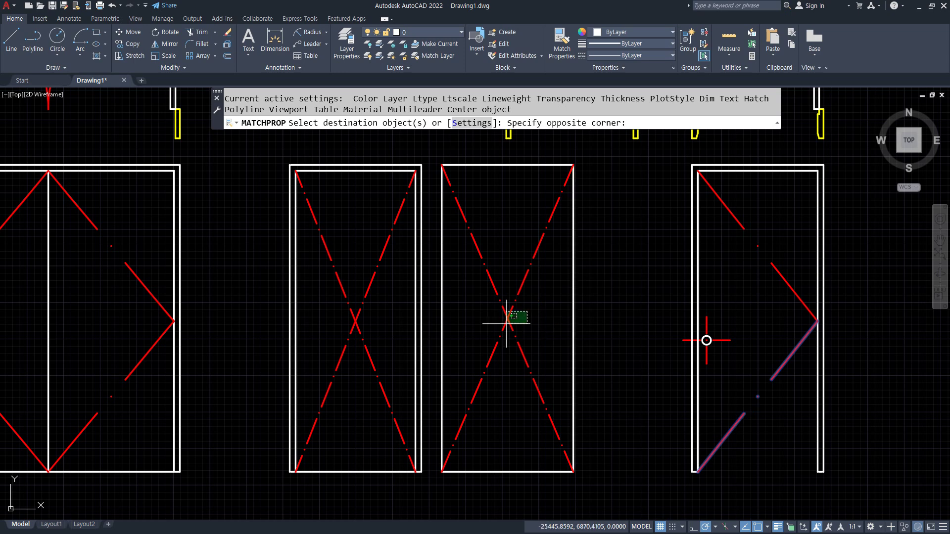
pyautogui.click(506, 321)
pyautogui.click(385, 307)
pyautogui.click(318, 348)
pyautogui.press('Return')
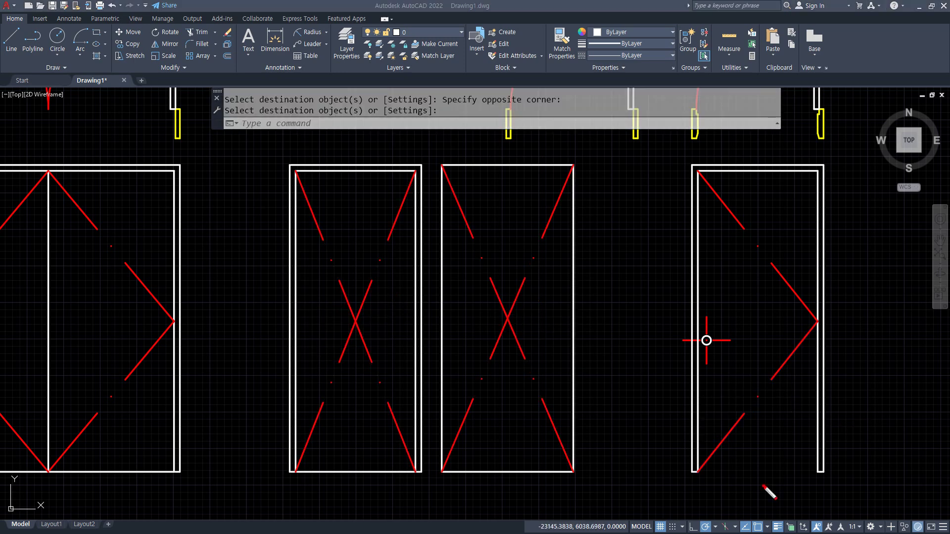
pyautogui.moveTo(791, 484)
pyautogui.mouseDown()
pyautogui.moveTo(791, 248)
pyautogui.moveTo(840, 419)
pyautogui.mouseUp()
pyautogui.moveTo(504, 418)
pyautogui.mouseDown()
pyautogui.moveTo(262, 236)
pyautogui.moveTo(503, 398)
pyautogui.mouseUp()
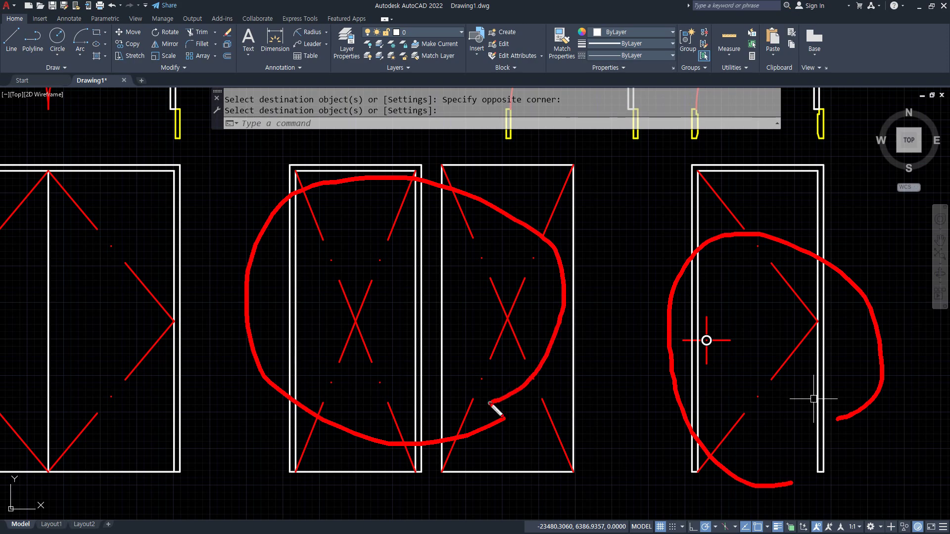
pyautogui.press('Escape')
pyautogui.scroll(-2, 376, 371)
pyautogui.moveTo(373, 370); pyautogui.dragTo(560, 374, button='middle')
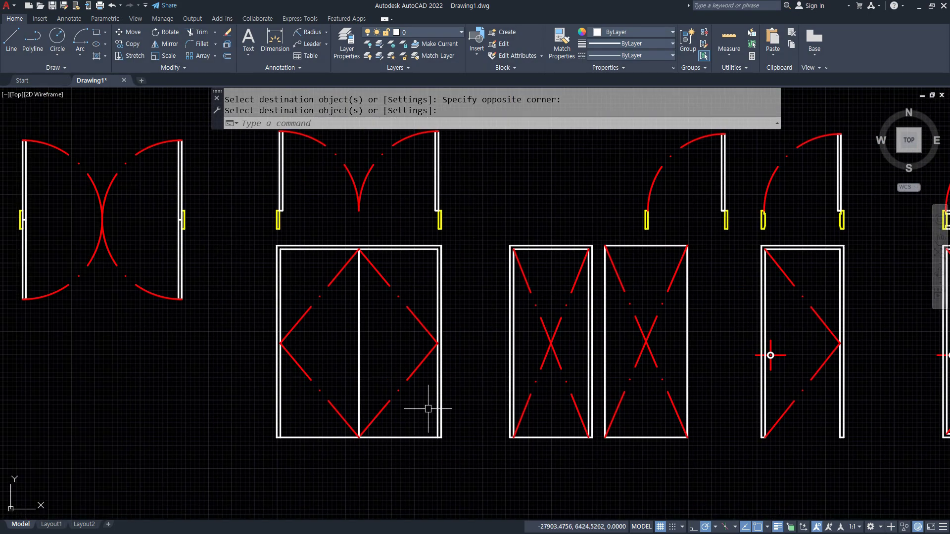
pyautogui.moveTo(359, 375); pyautogui.dragTo(367, 437, button='middle')
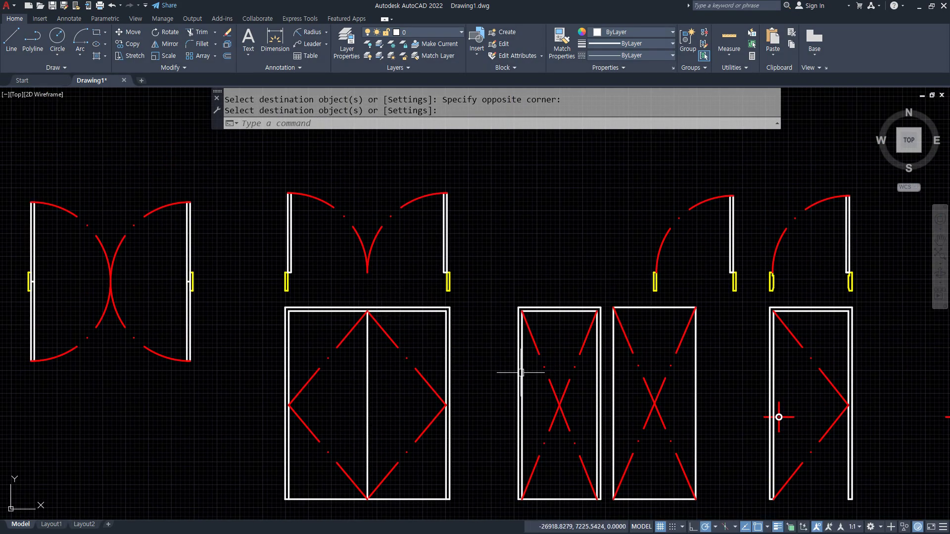
pyautogui.moveTo(601, 366); pyautogui.dragTo(587, 296, button='middle')
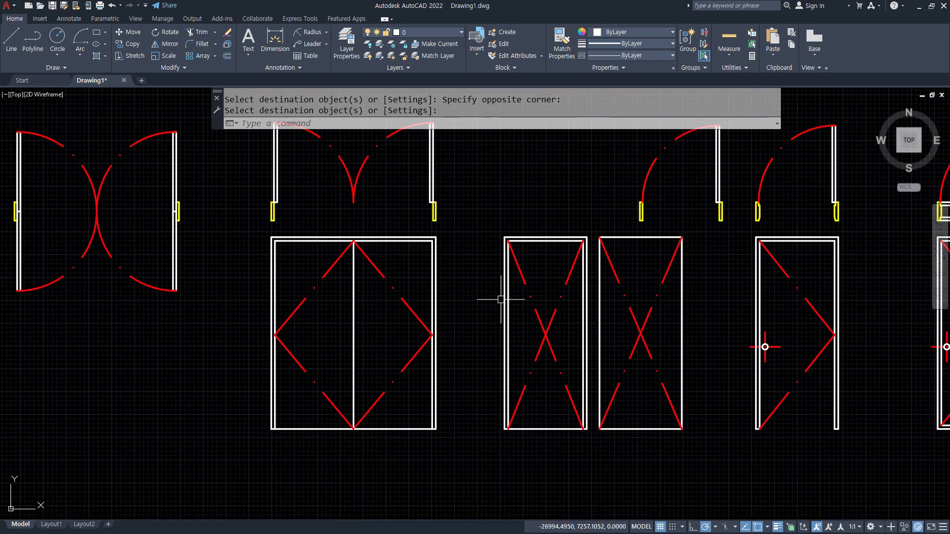
# Draw a line across the interior partition in the floor plan, joining its two corners at the horizontal wall
pyautogui.scroll(-3, 509, 219)
pyautogui.moveTo(509, 219); pyautogui.dragTo(447, 268, button='middle')
pyautogui.moveTo(764, 182); pyautogui.dragTo(446, 297, button='middle')
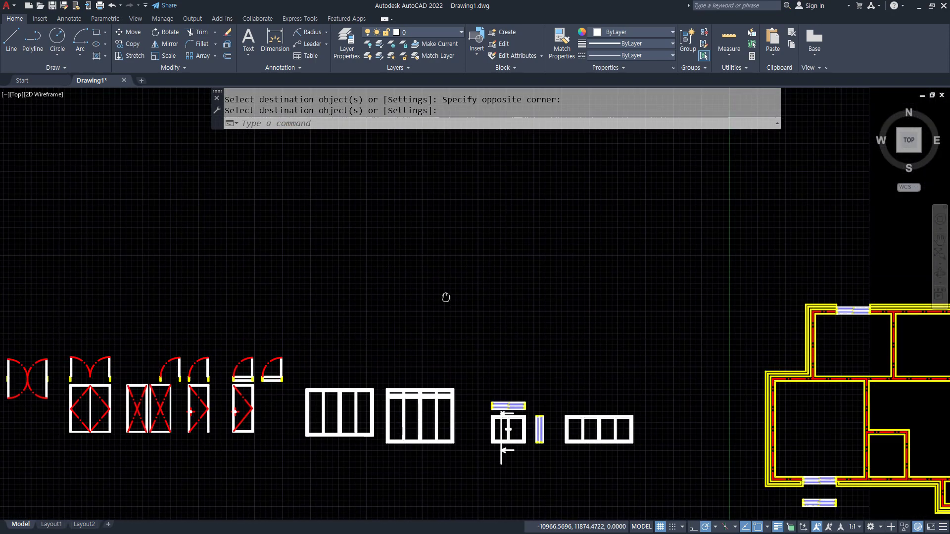
pyautogui.moveTo(848, 420)
pyautogui.mouseDown(button='middle')
pyautogui.moveTo(448, 322)
pyautogui.moveTo(425, 307)
pyautogui.mouseUp(button='middle')
pyautogui.scroll(3, 437, 278)
pyautogui.scroll(4, 437, 279)
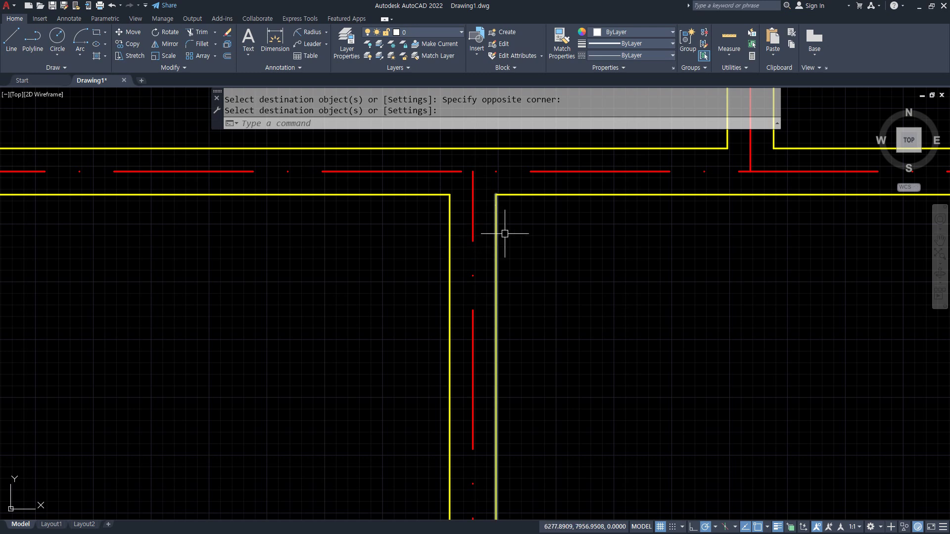
pyautogui.write('LINE')
pyautogui.press('Return')
pyautogui.click(450, 195)
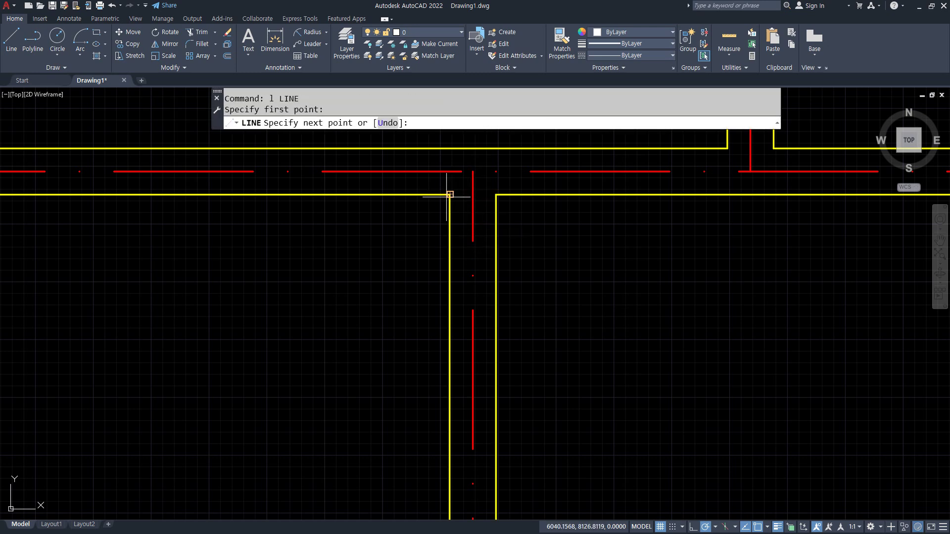
pyautogui.click(496, 201)
pyautogui.press('Return')
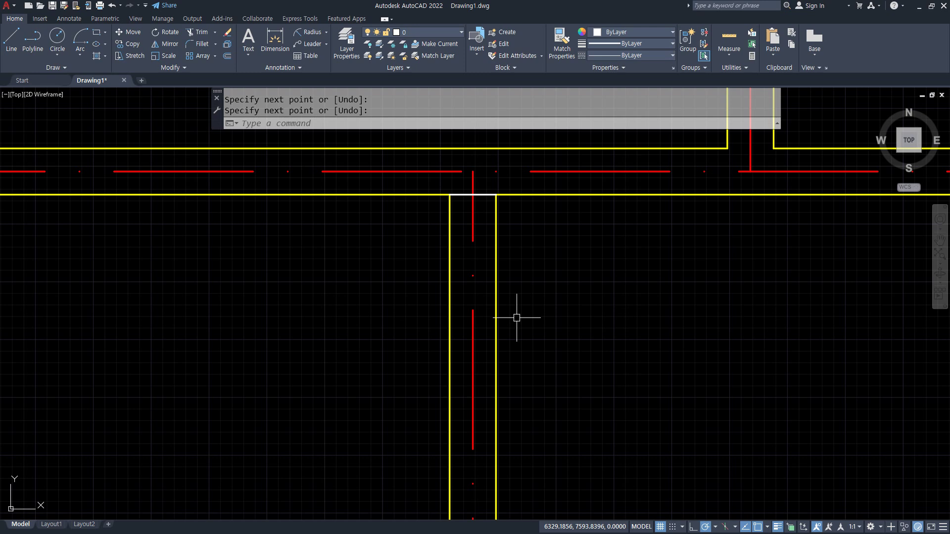
# Offset the line across the partition 100 downward and erase the original line
pyautogui.press('Return')
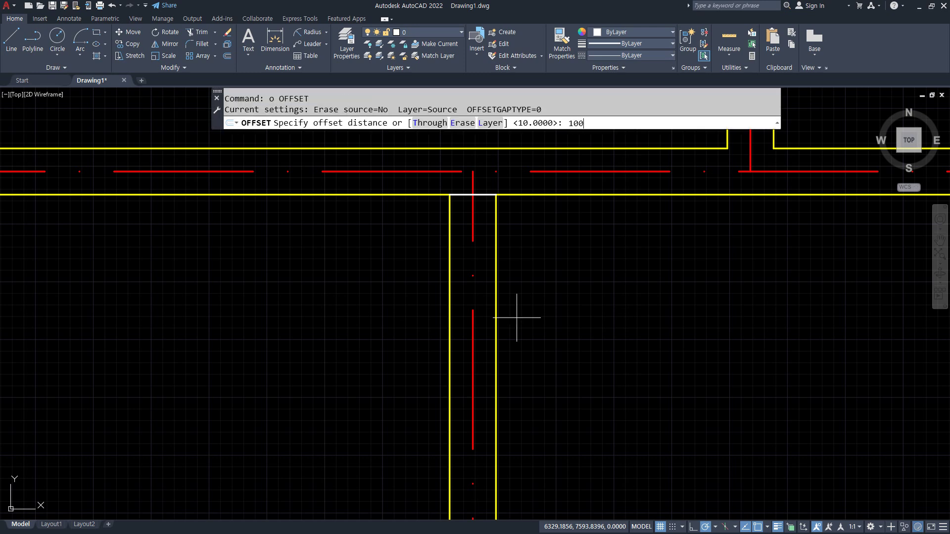
pyautogui.press('Return')
pyautogui.click(478, 195)
pyautogui.click(540, 239)
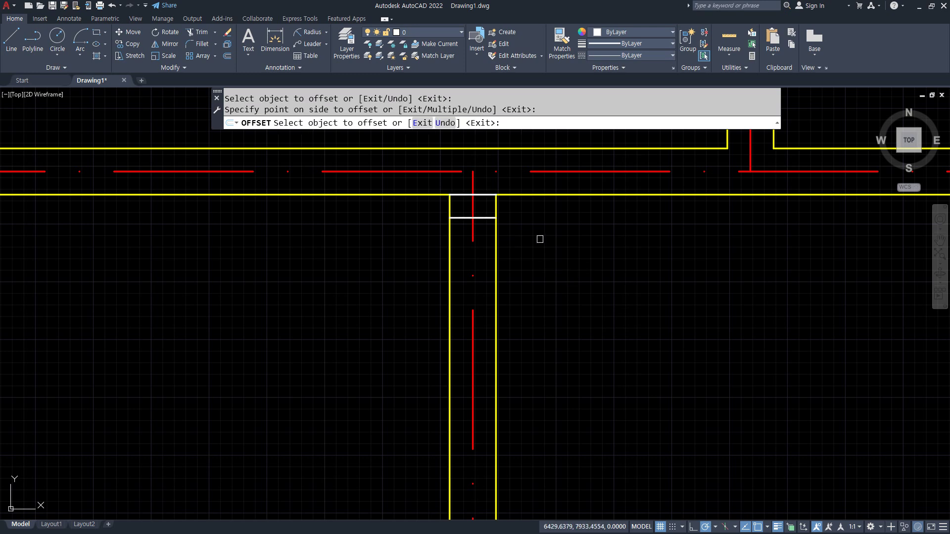
pyautogui.press('Return')
pyautogui.click(484, 195)
pyautogui.write('e')
pyautogui.press('Return')
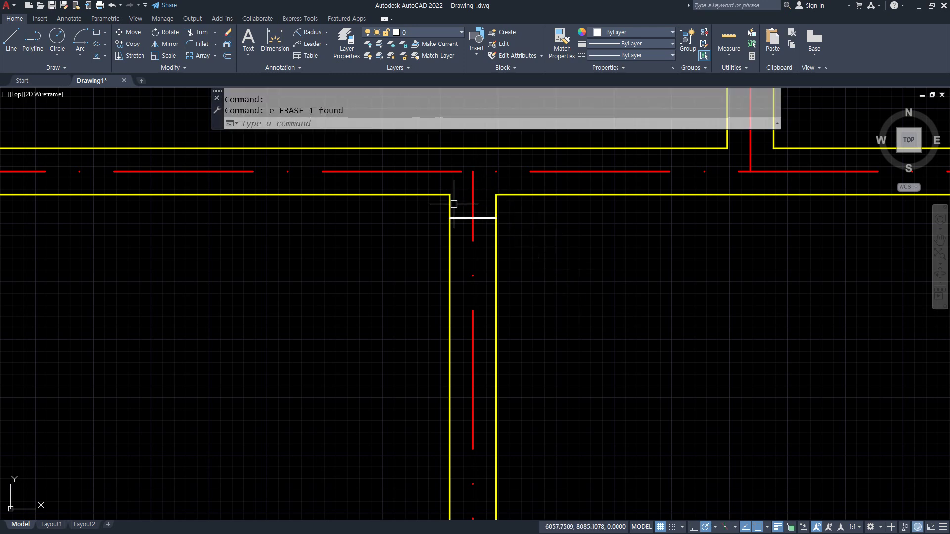
# Offset the remaining line across the partition 900 downward to mark the door opening's width
pyautogui.moveTo(418, 195); pyautogui.dragTo(546, 195)
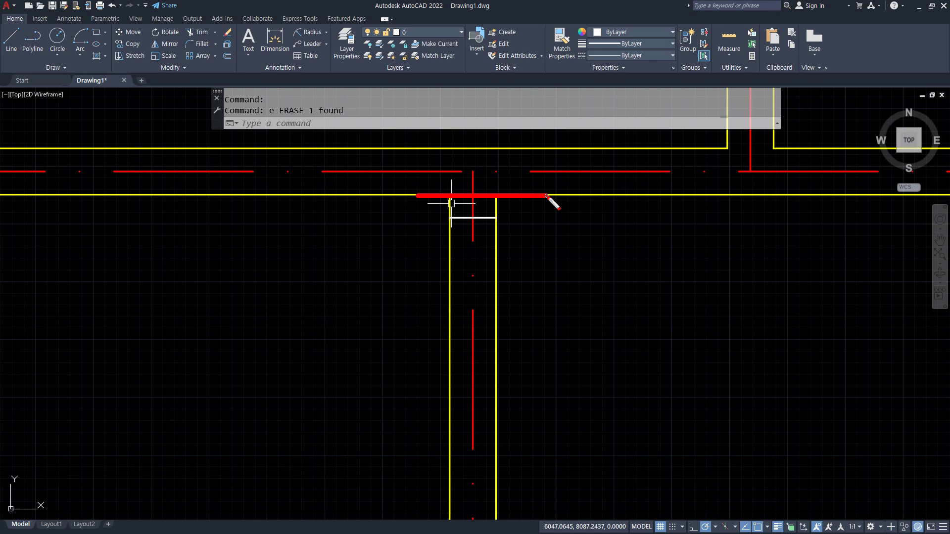
pyautogui.write('o')
pyautogui.press('Return')
pyautogui.write('900')
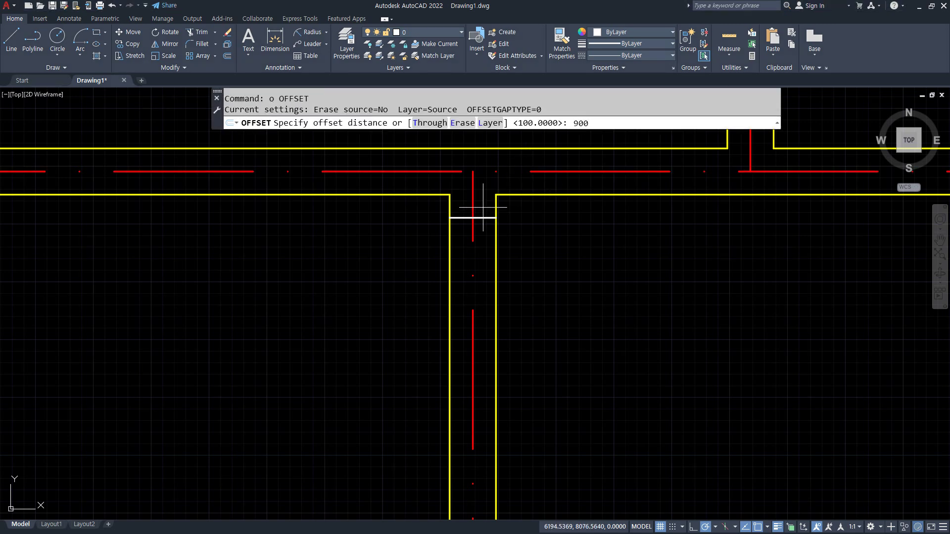
pyautogui.press('Return')
pyautogui.click(492, 216)
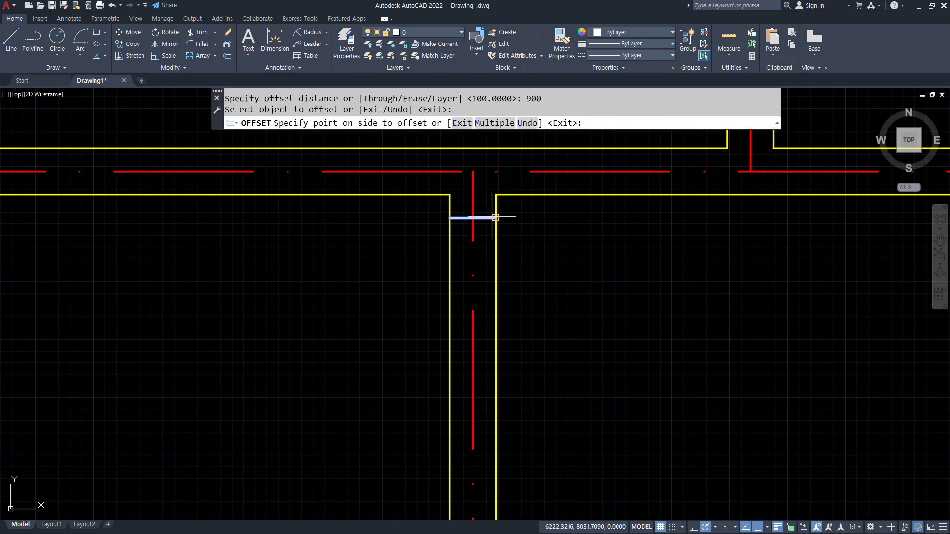
pyautogui.click(565, 295)
pyautogui.press('Return')
# Trim both wall lines of the partition between the two cross lines to cut the door opening
pyautogui.write('tr')
pyautogui.press('Return')
pyautogui.click(496, 333)
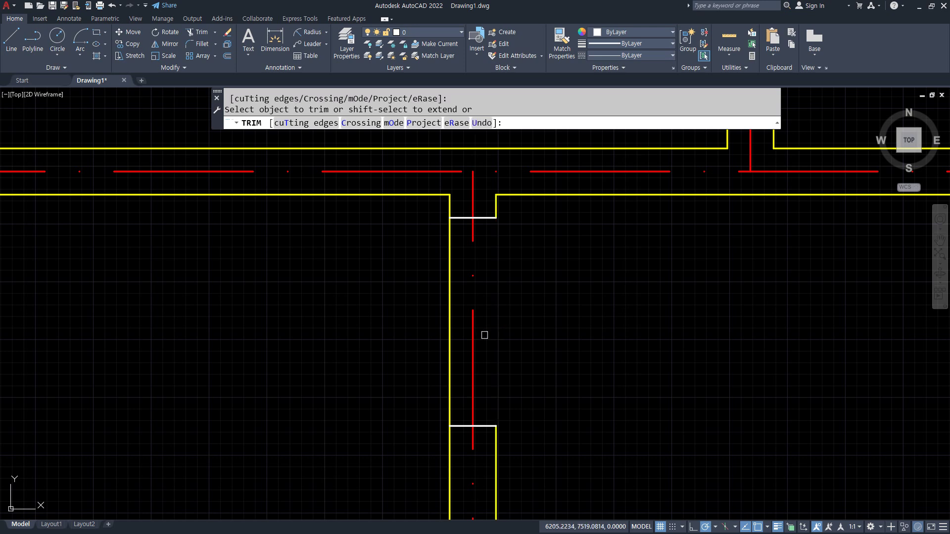
pyautogui.moveTo(486, 332); pyautogui.dragTo(441, 328)
pyautogui.press('Return')
# Match the two end lines of the door opening to the yellow wall line's properties
pyautogui.write('ma')
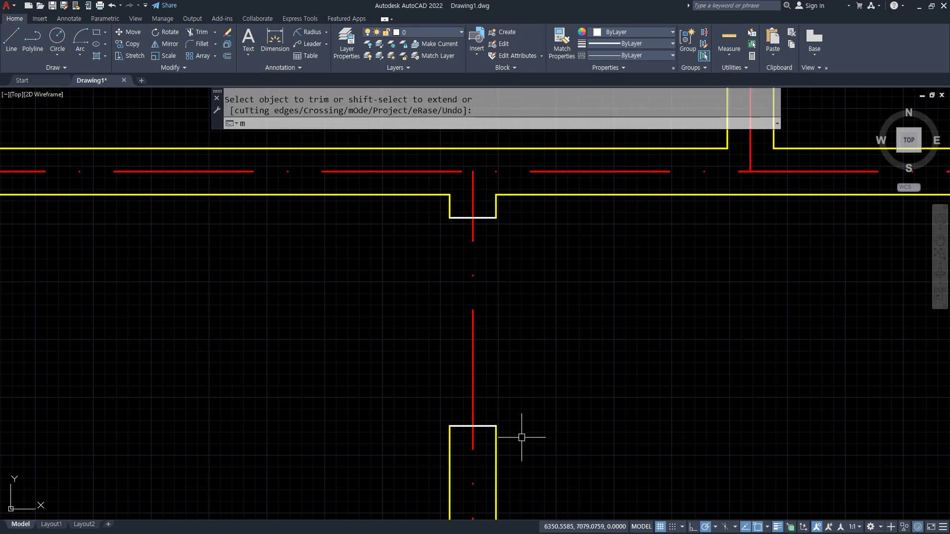
pyautogui.press('Return')
pyautogui.click(496, 470)
pyautogui.click(412, 206)
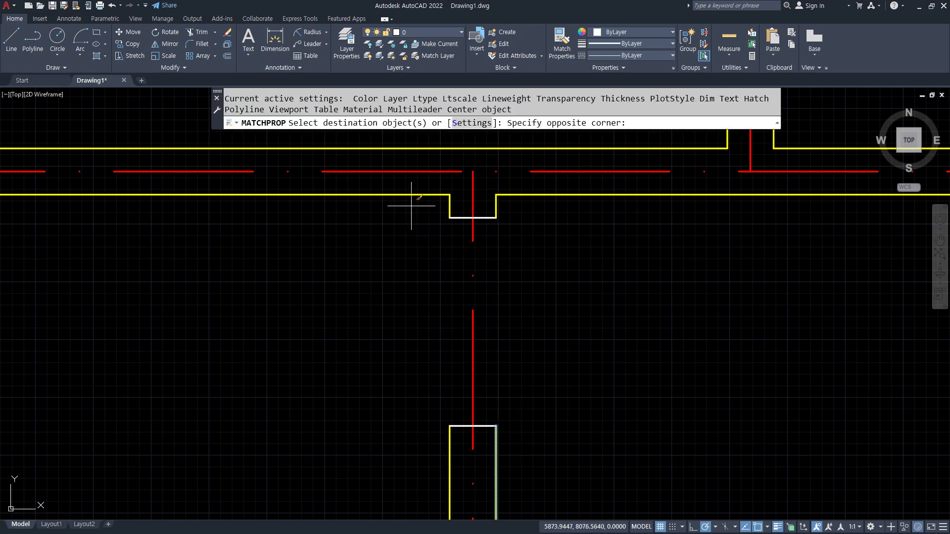
pyautogui.click(579, 470)
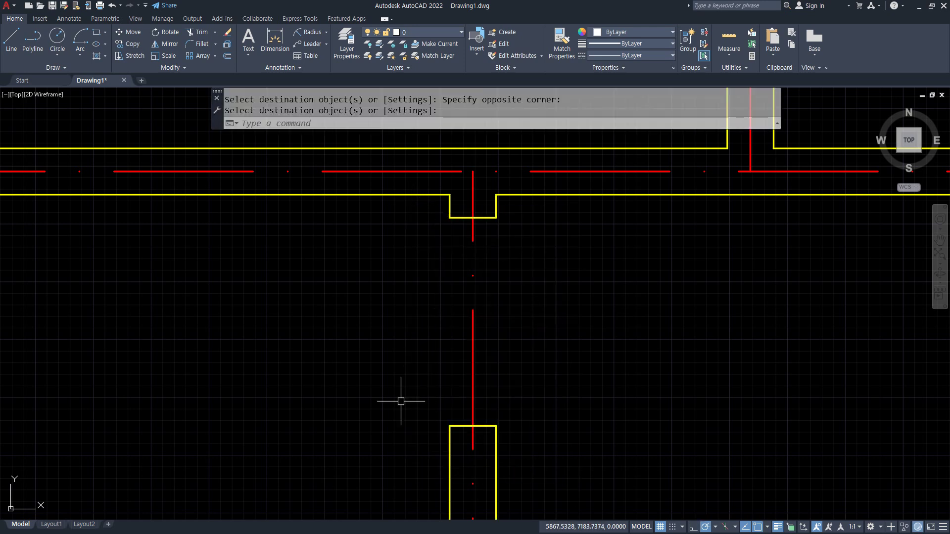
# Copy the single door plan with the profiled frame and no threshold into the open room beside the new door opening
pyautogui.scroll(-8, 414, 361)
pyautogui.moveTo(333, 373); pyautogui.dragTo(618, 230, button='middle')
pyautogui.moveTo(148, 284); pyautogui.dragTo(480, 346, button='middle')
pyautogui.moveTo(205, 216); pyautogui.dragTo(432, 247, button='middle')
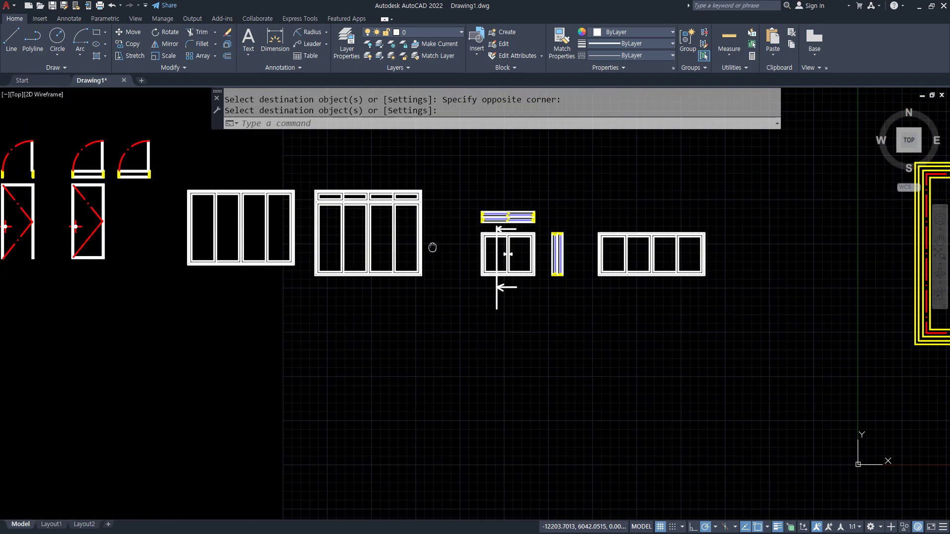
pyautogui.moveTo(170, 252); pyautogui.dragTo(215, 252, button='middle')
pyautogui.moveTo(30, 213); pyautogui.dragTo(144, 212, button='middle')
pyautogui.scroll(6, 131, 265)
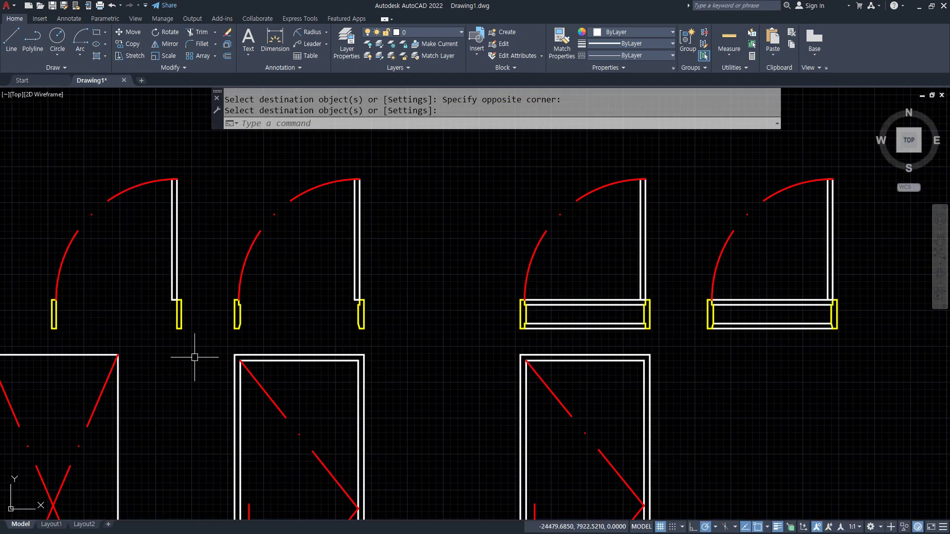
pyautogui.press('Return')
pyautogui.write('cp COPY')
pyautogui.press('Return')
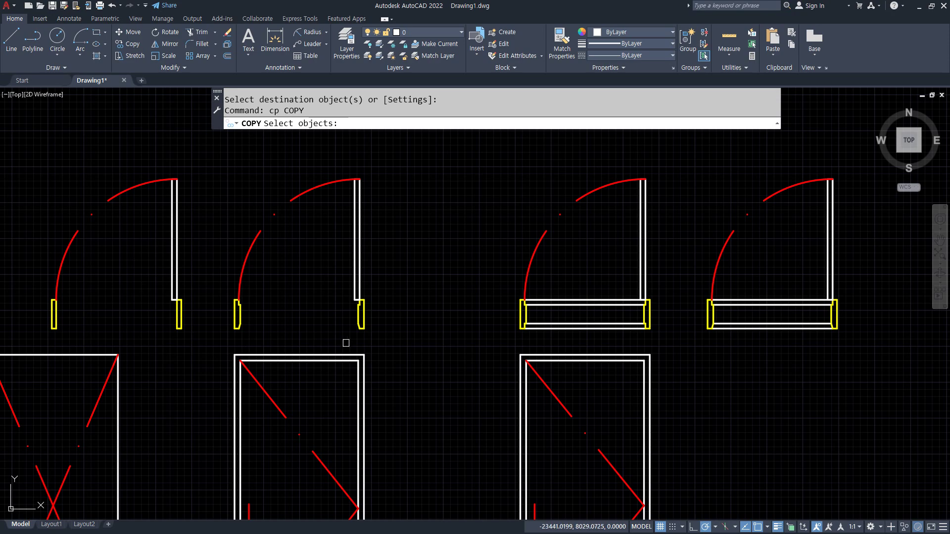
pyautogui.click(408, 342)
pyautogui.click(191, 130)
pyautogui.press('Return')
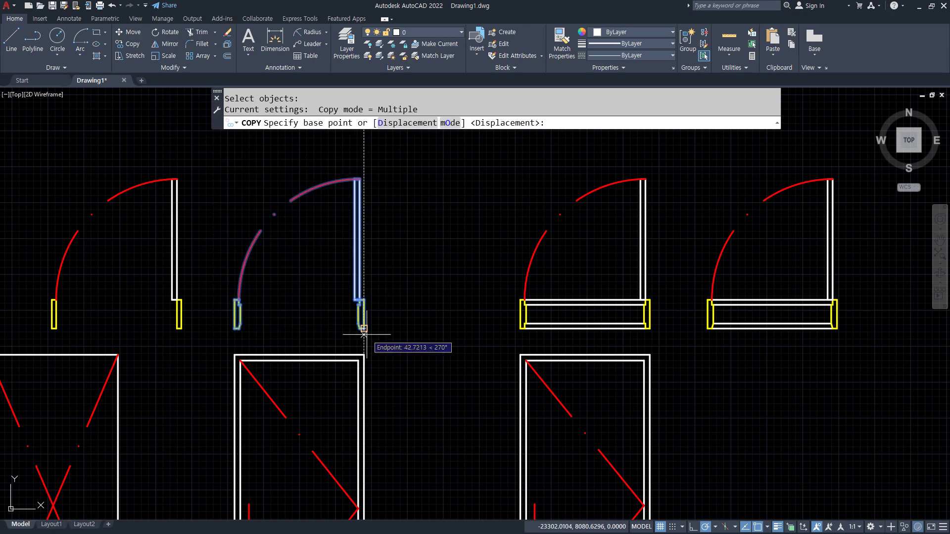
pyautogui.click(365, 331)
pyautogui.scroll(-4, 460, 307)
pyautogui.moveTo(730, 286); pyautogui.dragTo(114, 295, button='middle')
pyautogui.moveTo(777, 261); pyautogui.dragTo(197, 305, button='middle')
pyautogui.moveTo(578, 302); pyautogui.dragTo(86, 280, button='middle')
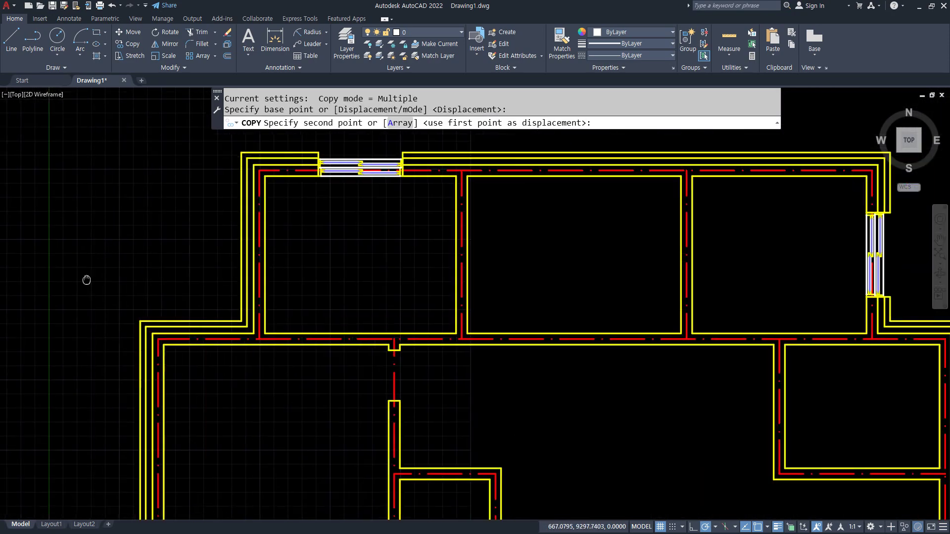
pyautogui.scroll(4, 349, 431)
pyautogui.scroll(-4, 716, 396)
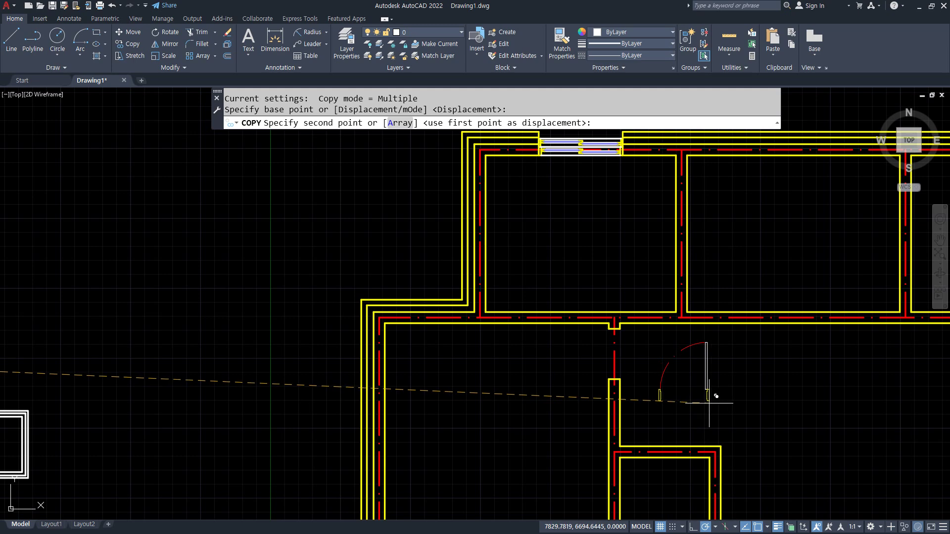
pyautogui.scroll(2, 709, 403)
pyautogui.moveTo(915, 463); pyautogui.dragTo(579, 438, button='middle')
pyautogui.click(637, 455)
pyautogui.press('Return')
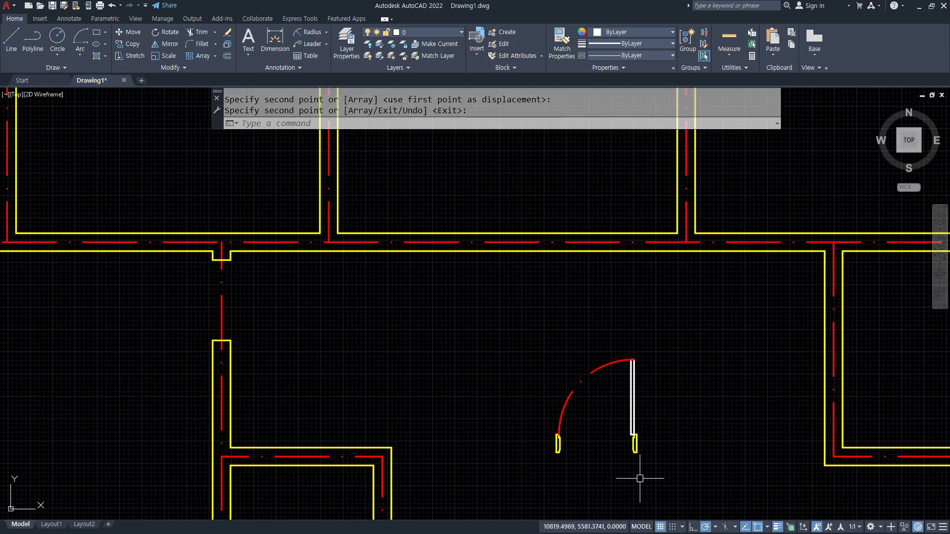
# Rotate the copied door plan 90 degrees counterclockwise about the lower outer corner of its hinge-side frame
pyautogui.write('ro')
pyautogui.press('Return')
pyautogui.click(668, 509)
pyautogui.click(516, 327)
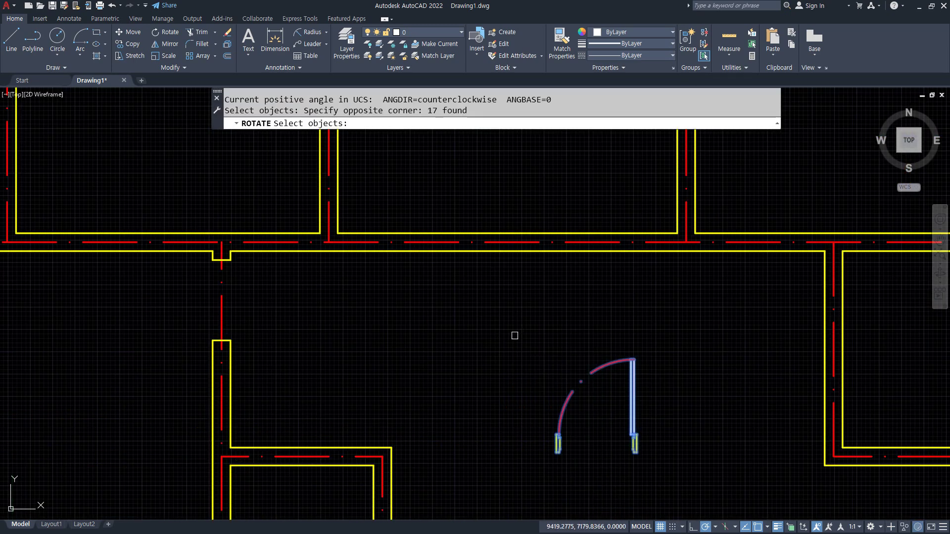
pyautogui.press('Return')
pyautogui.click(637, 453)
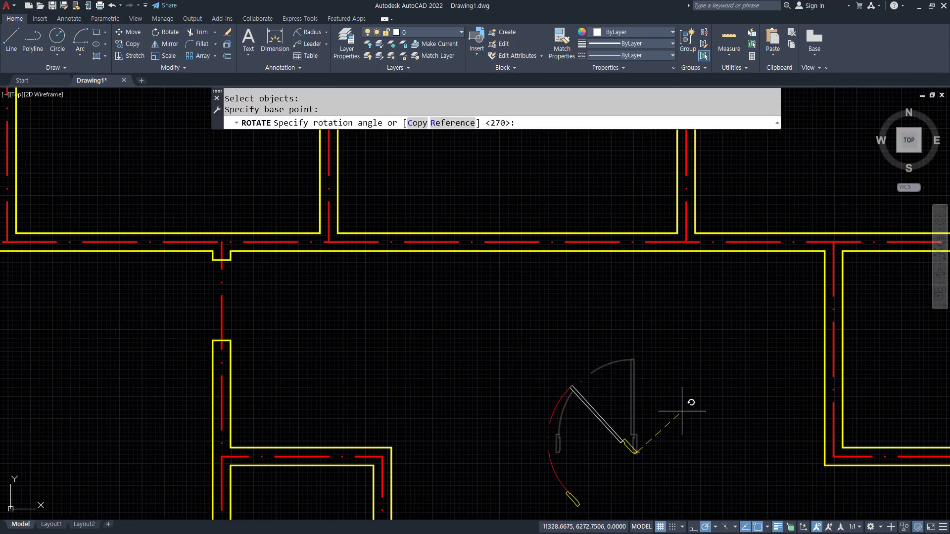
pyautogui.click(638, 387)
pyautogui.moveTo(612, 441); pyautogui.dragTo(598, 334, button='middle')
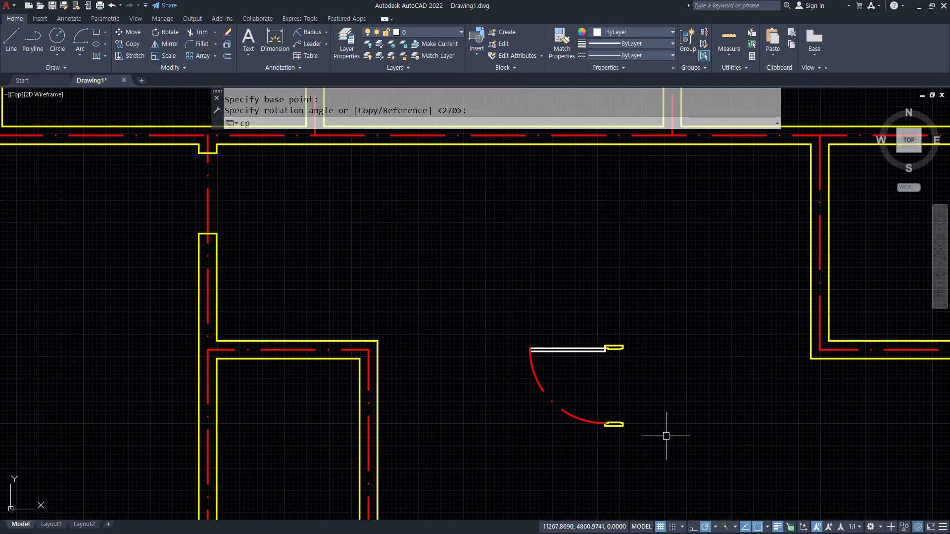
# Copy the rotated door plan by its hinge-side frame's upper outer corner to the wall stub's lower corner at the new partition opening
pyautogui.write('cp')
pyautogui.press('Return')
pyautogui.click(678, 461)
pyautogui.click(492, 297)
pyautogui.press('Return')
pyautogui.scroll(4, 608, 333)
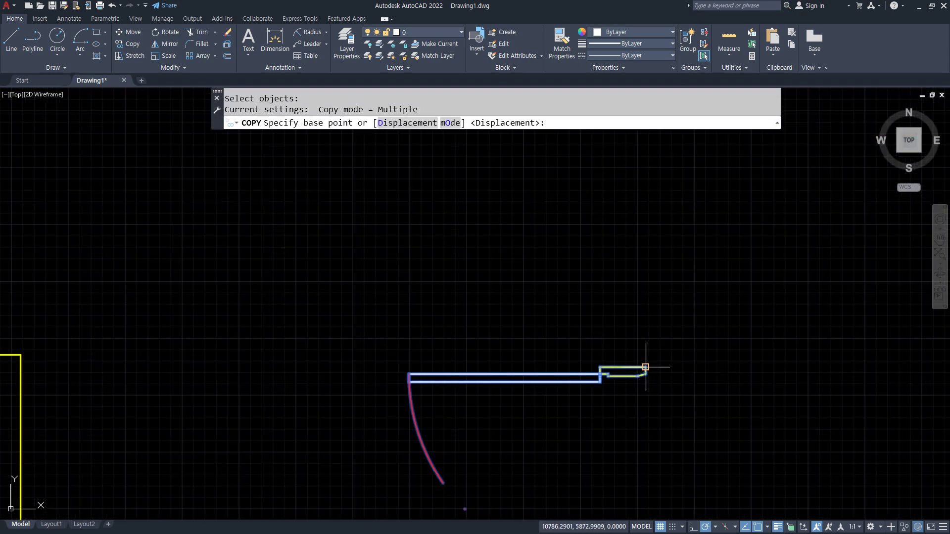
pyautogui.click(646, 367)
pyautogui.scroll(-4, 495, 388)
pyautogui.scroll(4, 312, 282)
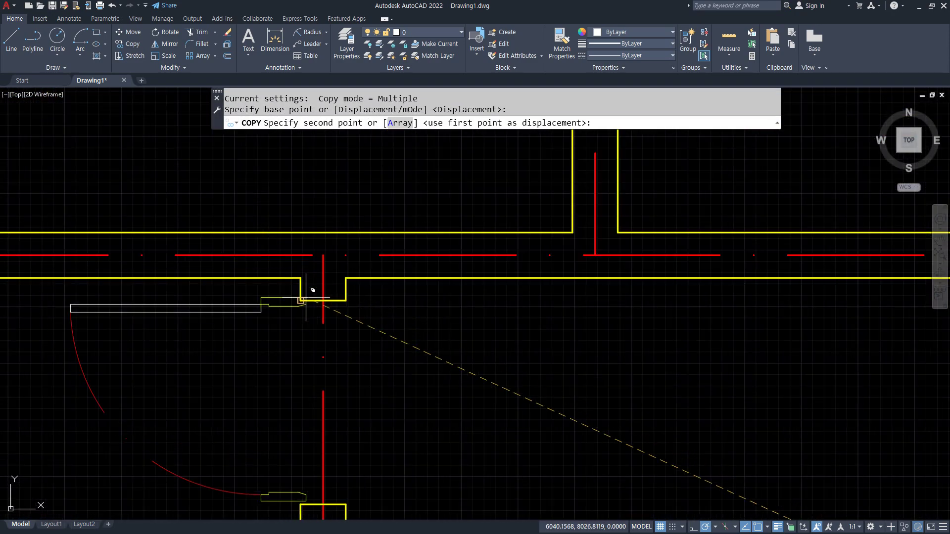
pyautogui.click(345, 301)
pyautogui.scroll(-4, 409, 340)
pyautogui.press('Return')
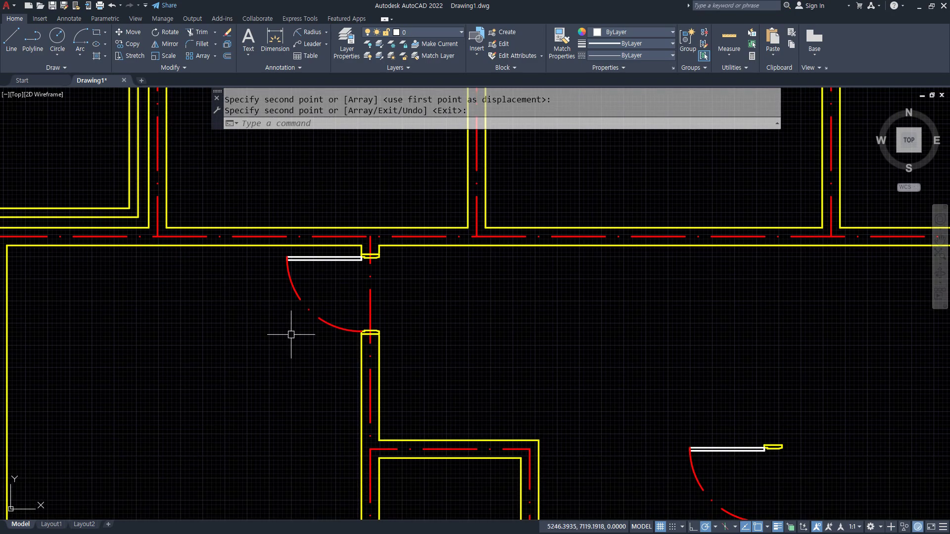
pyautogui.moveTo(404, 319); pyautogui.dragTo(248, 251)
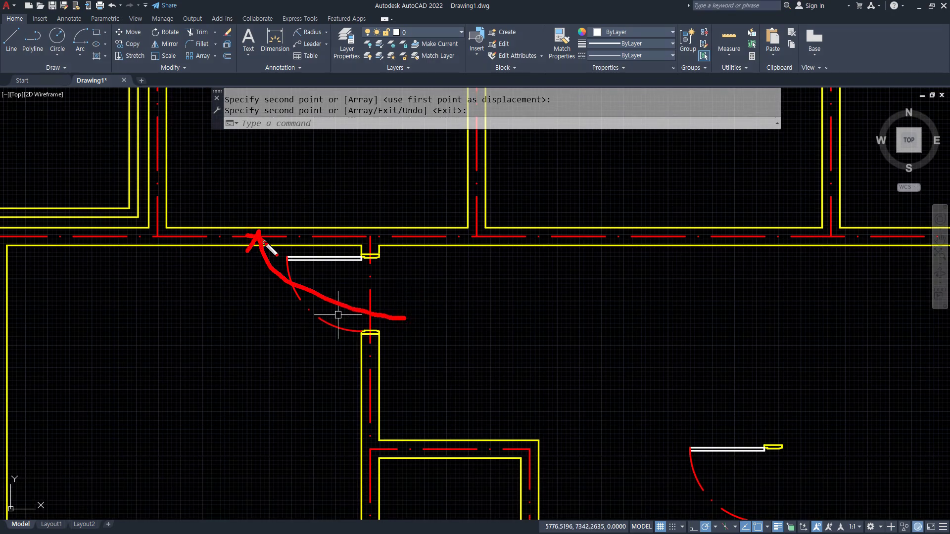
pyautogui.moveTo(368, 322)
pyautogui.mouseDown()
pyautogui.moveTo(280, 374)
pyautogui.moveTo(292, 383)
pyautogui.mouseUp()
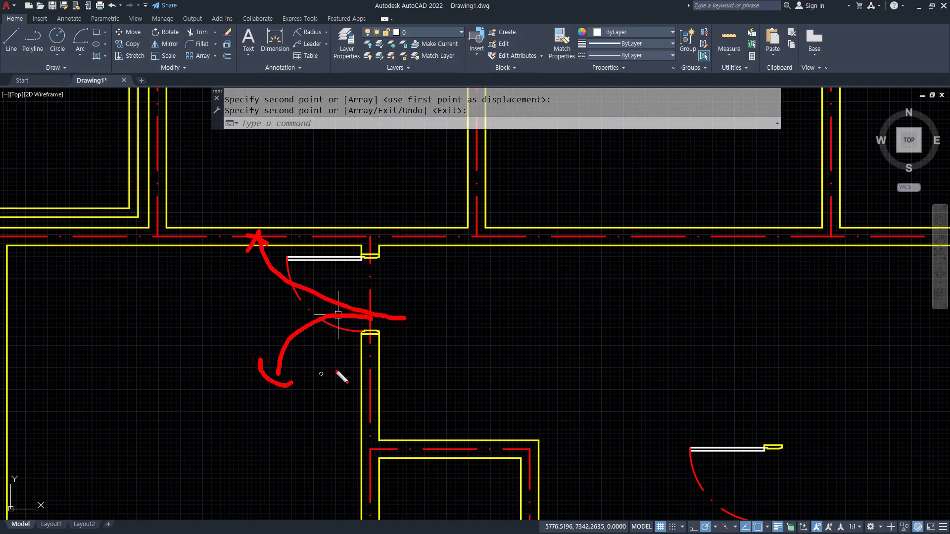
pyautogui.moveTo(316, 335); pyautogui.dragTo(263, 267)
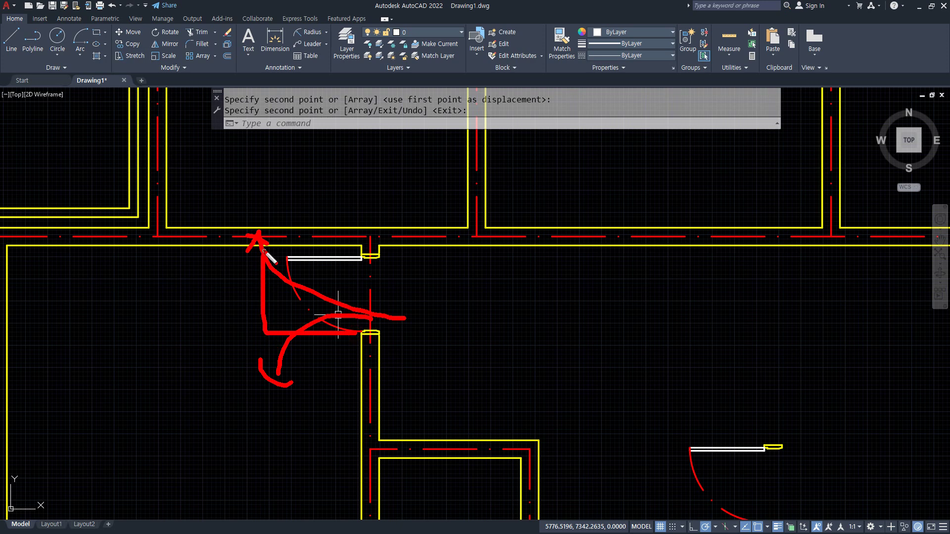
pyautogui.press('e')
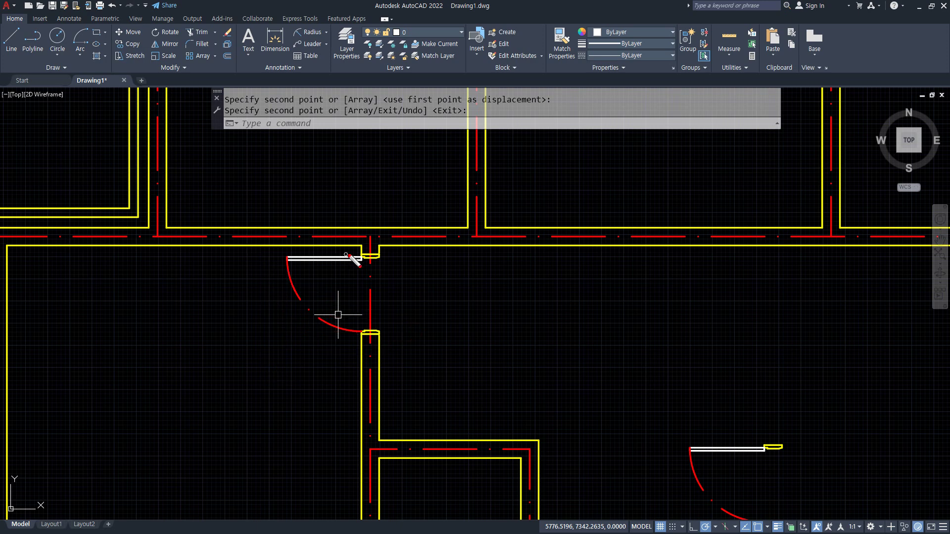
pyautogui.moveTo(368, 258)
pyautogui.mouseDown()
pyautogui.moveTo(328, 256)
pyautogui.moveTo(317, 225)
pyautogui.moveTo(292, 262)
pyautogui.moveTo(353, 227)
pyautogui.moveTo(306, 241)
pyautogui.mouseUp()
pyautogui.press('Escape')
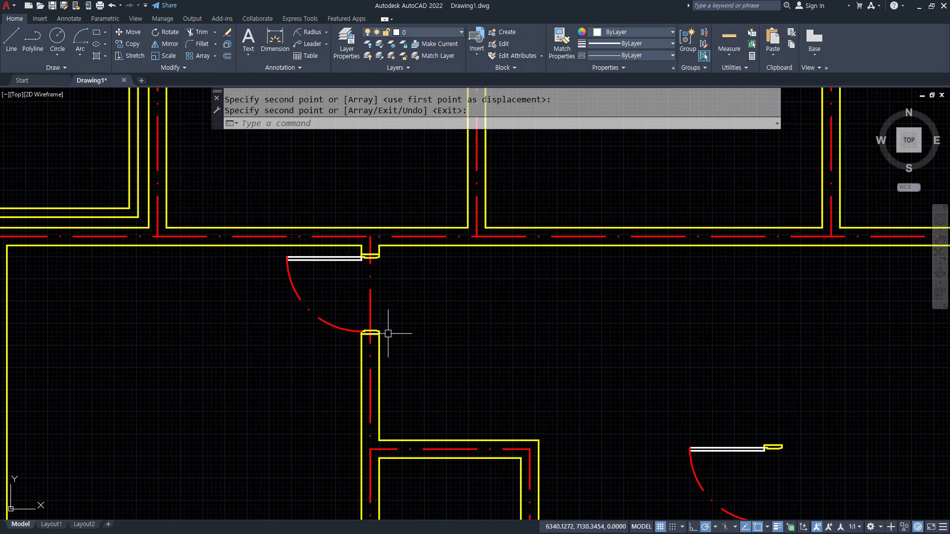